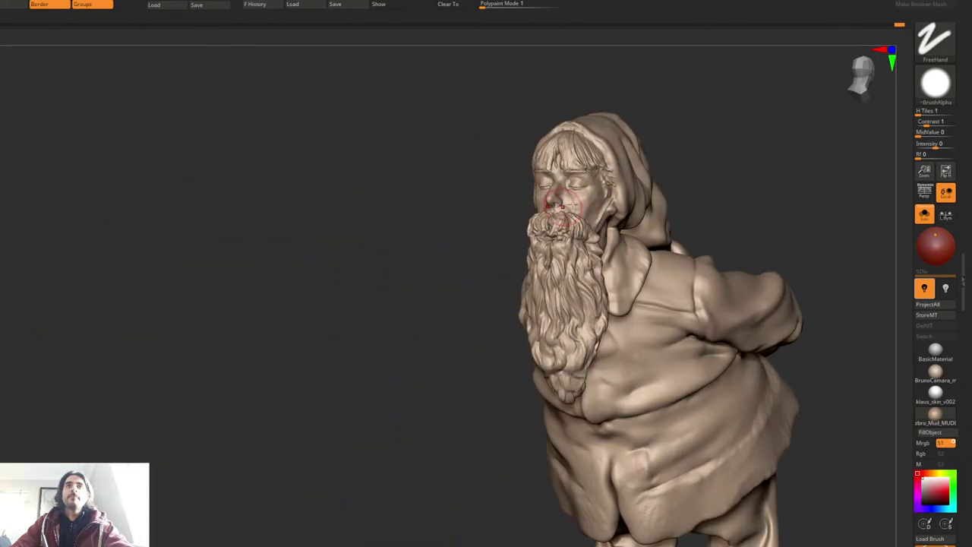
Step: Append a ZSphere as a new subtool to the gnome model
key(f)
right_drag(616, 187, 601, 193)
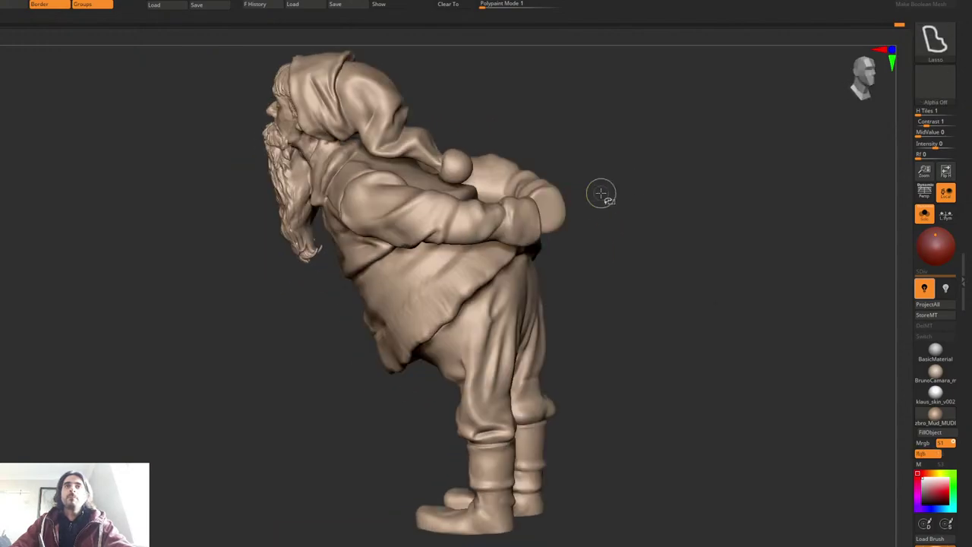
key(ctrl+shift+f)
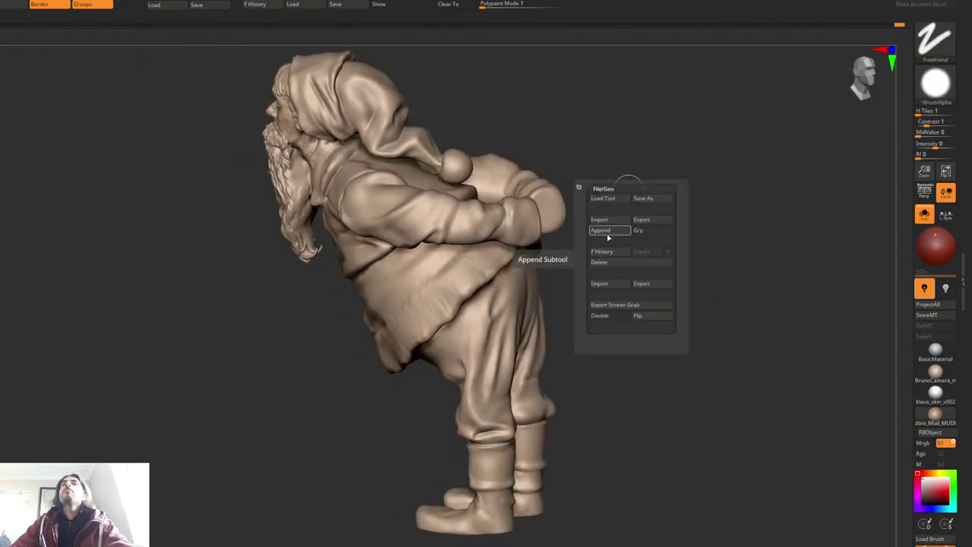
click(607, 231)
click(498, 304)
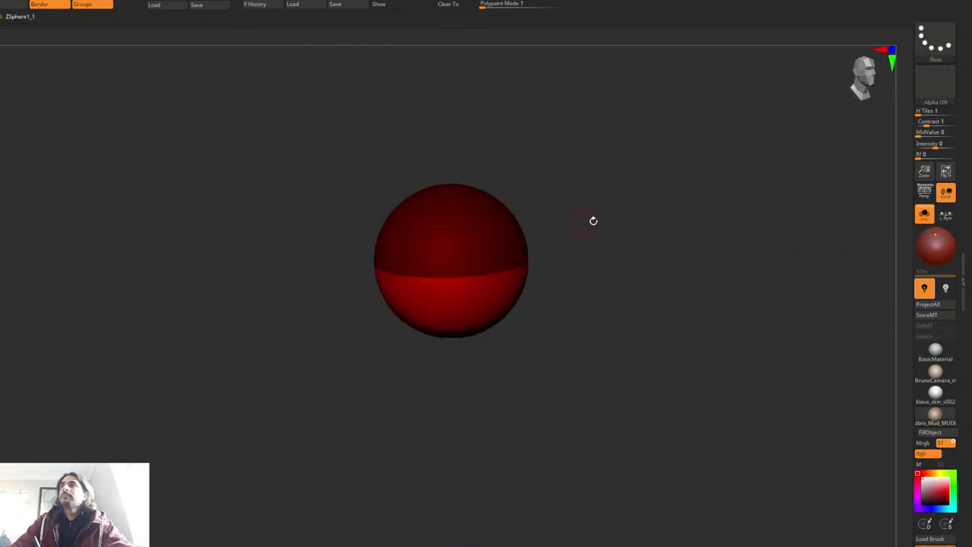
mouse_move(593, 219)
mouse_down()
mouse_move(578, 217)
mouse_move(552, 286)
mouse_move(530, 258)
mouse_up()
key(w)
mouse_move(460, 203)
mouse_down()
mouse_move(497, 200)
mouse_move(508, 214)
mouse_up()
key(ctrl+z)
key(ctrl+z)
Step: Draw five small child ZSpheres around the root ZSphere as the bases of the four fingers and thumb
key(q)
drag(496, 266, 511, 267)
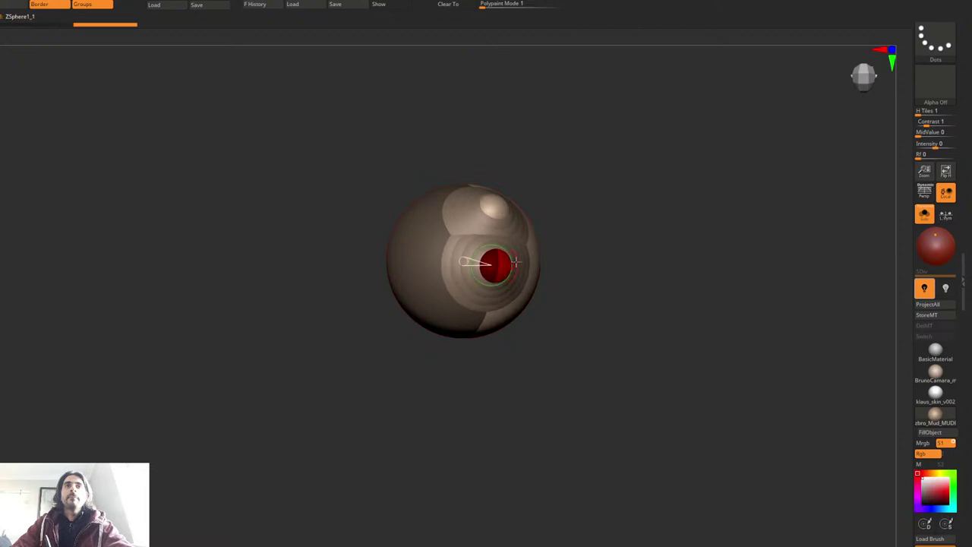
drag(554, 215, 553, 172)
drag(479, 288, 493, 288)
drag(537, 202, 547, 180)
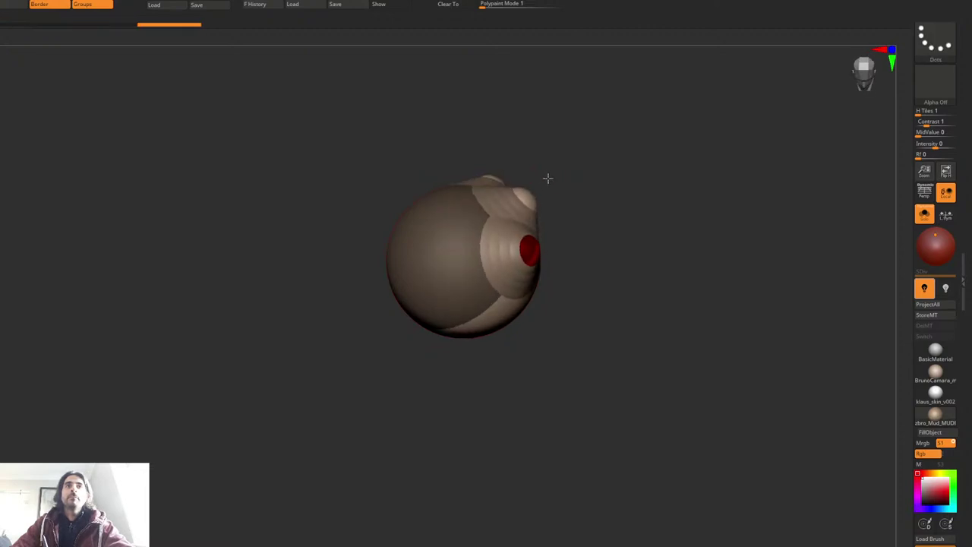
drag(496, 301, 501, 304)
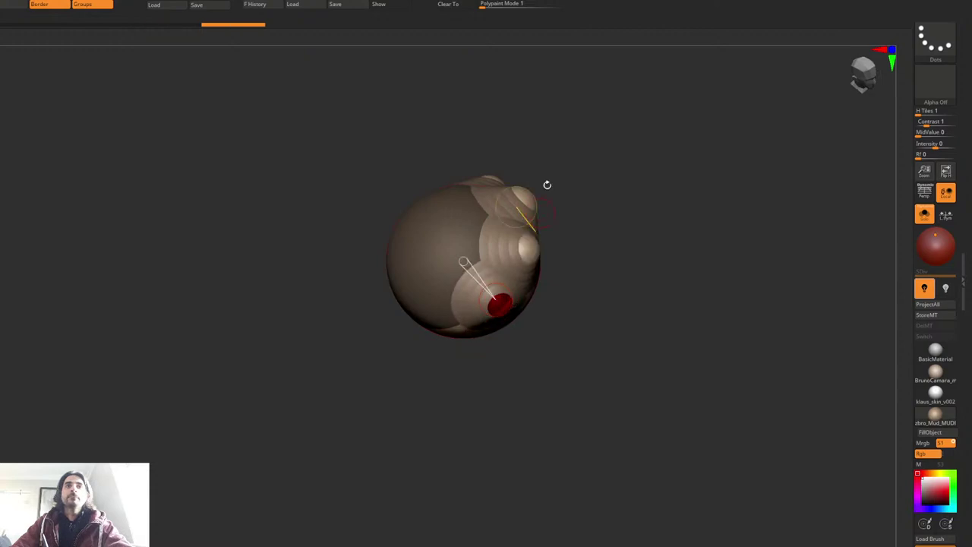
mouse_move(545, 184)
mouse_down()
mouse_move(567, 215)
mouse_move(561, 156)
mouse_move(570, 167)
mouse_move(551, 131)
mouse_up()
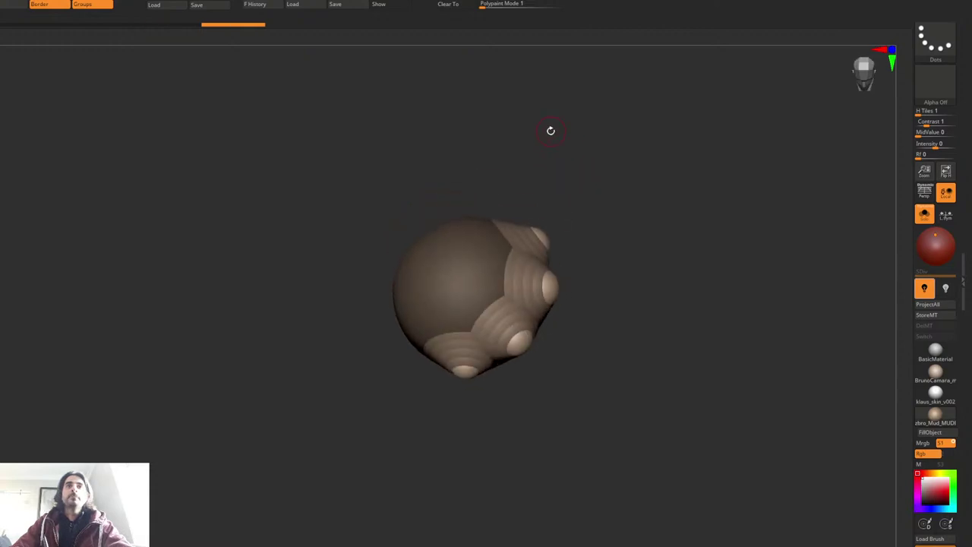
Step: Draw a second ZSphere on each finger and thumb base so it protrudes from the palm
drag(529, 220, 497, 231)
mouse_move(569, 198)
mouse_down()
mouse_move(580, 170)
mouse_move(552, 167)
mouse_move(458, 245)
mouse_move(469, 243)
mouse_up()
drag(530, 267, 543, 271)
mouse_move(575, 331)
mouse_down()
mouse_move(564, 288)
mouse_move(575, 314)
mouse_move(608, 242)
mouse_up()
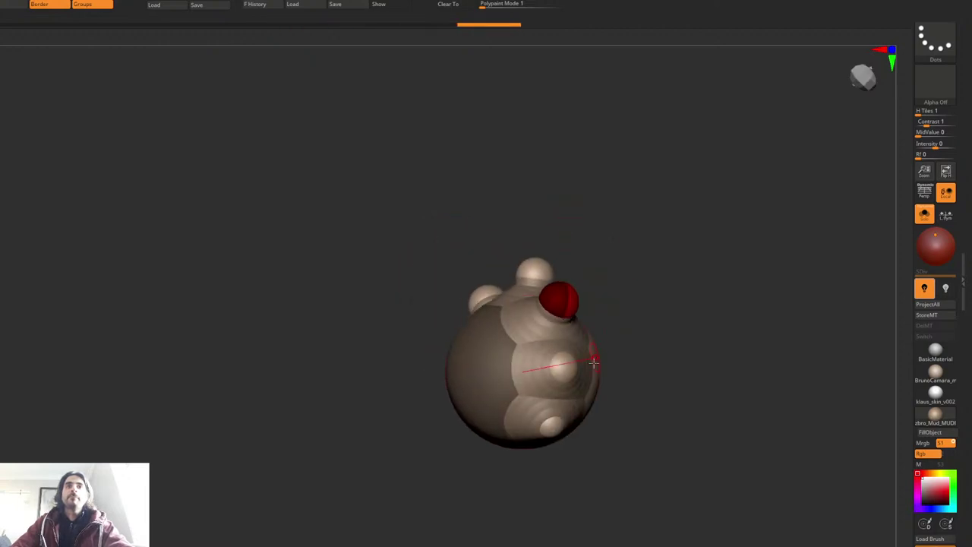
drag(566, 365, 584, 382)
mouse_move(588, 380)
alt+right_down()
mouse_move(586, 252)
mouse_move(575, 228)
alt+right_up()
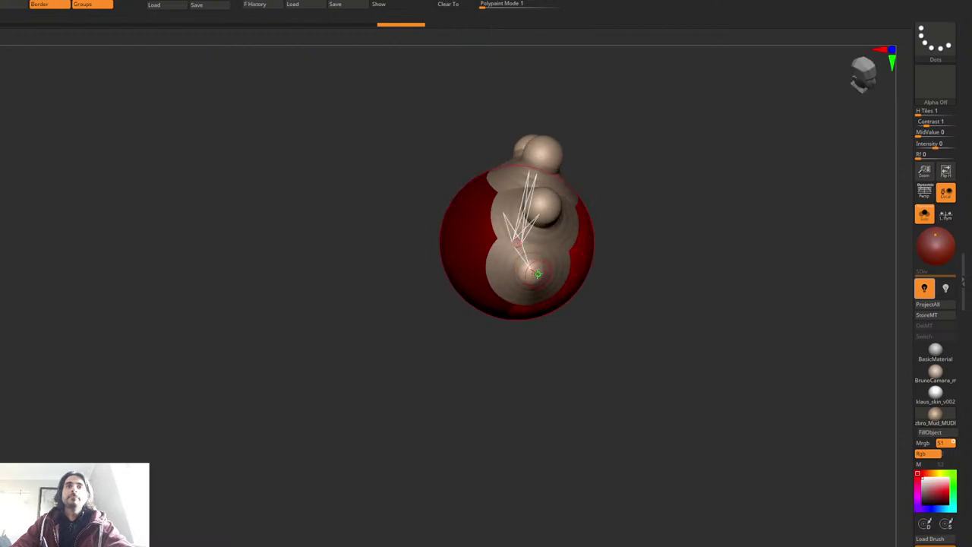
drag(537, 273, 553, 279)
drag(591, 287, 640, 240)
Step: Pull the outer ZSpheres of the four fingers away from the palm and adjust the index finger's base
key(w)
drag(545, 284, 598, 266)
mouse_move(599, 192)
mouse_down()
mouse_move(588, 185)
mouse_move(614, 202)
mouse_up()
drag(536, 140, 608, 148)
drag(471, 119, 565, 99)
drag(464, 132, 468, 120)
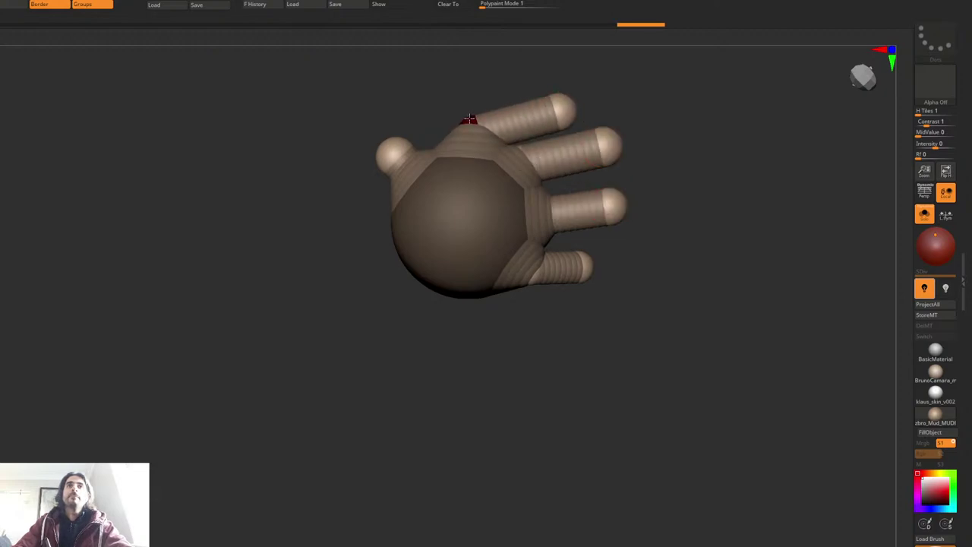
Step: Lengthen the thumb away from the palm and add an end segment bent toward the index finger
drag(402, 111, 430, 155)
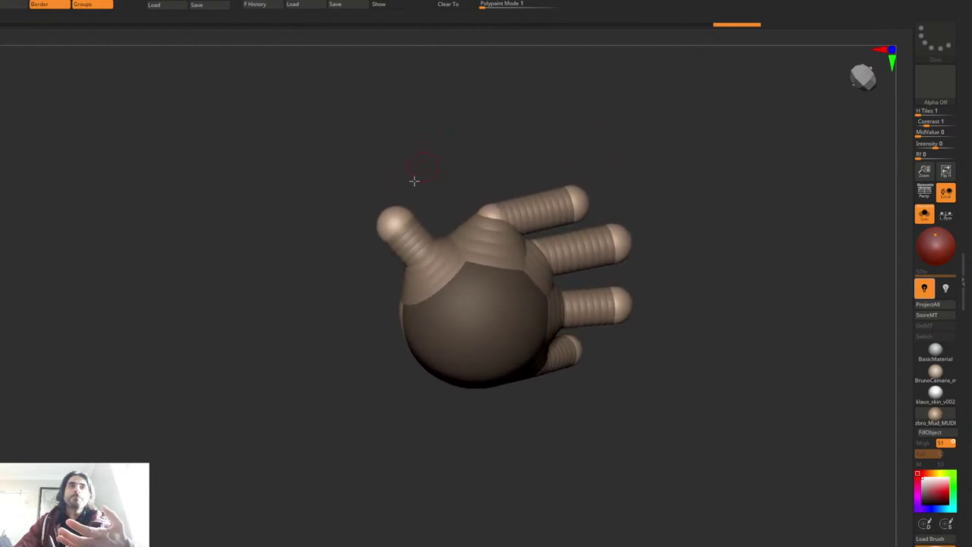
drag(393, 205, 438, 180)
drag(487, 152, 420, 203)
shift+drag(460, 139, 472, 116)
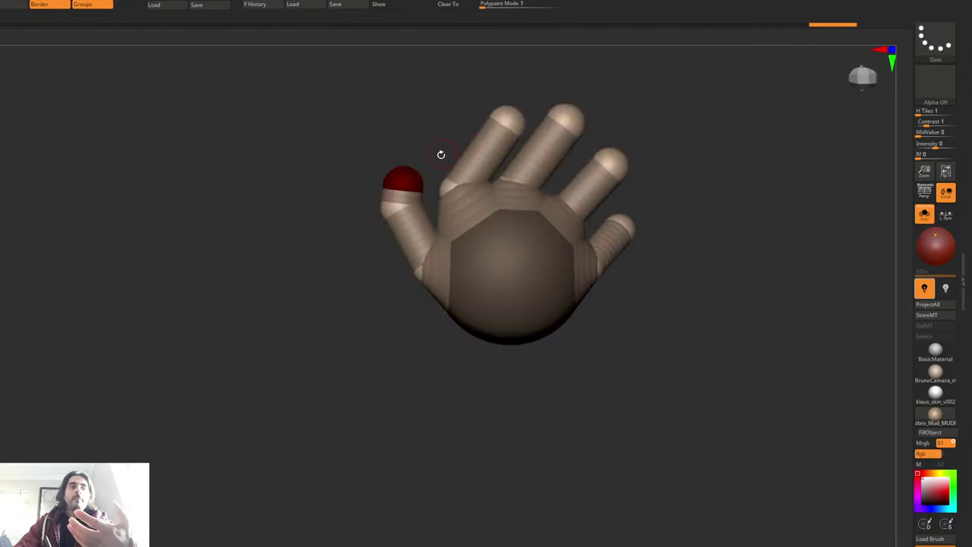
drag(441, 154, 424, 120)
drag(406, 172, 419, 156)
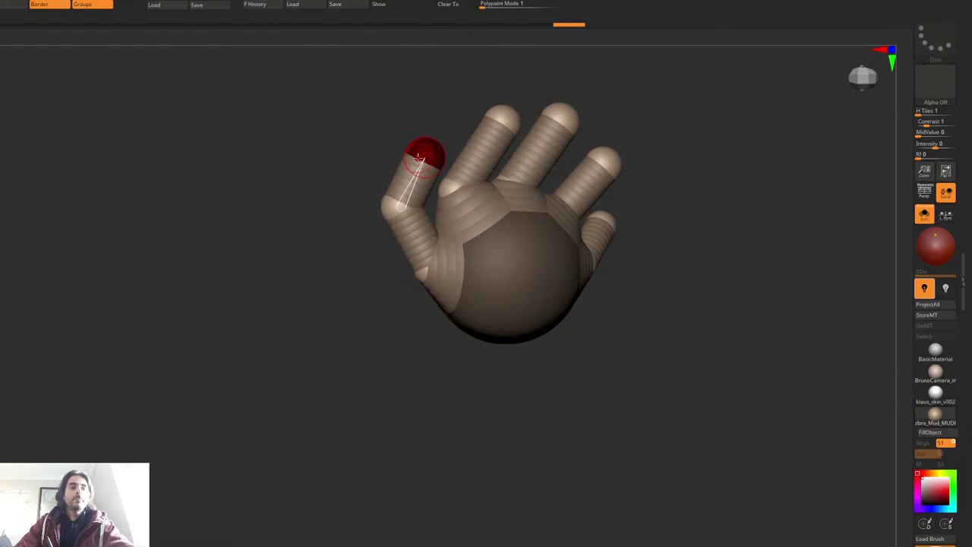
Step: Reposition the index, middle, ring and pinky tips so the fingers point more upright from the palm
mouse_move(473, 79)
alt+mouse_down()
mouse_move(415, 240)
mouse_move(445, 211)
mouse_move(440, 236)
alt+mouse_up()
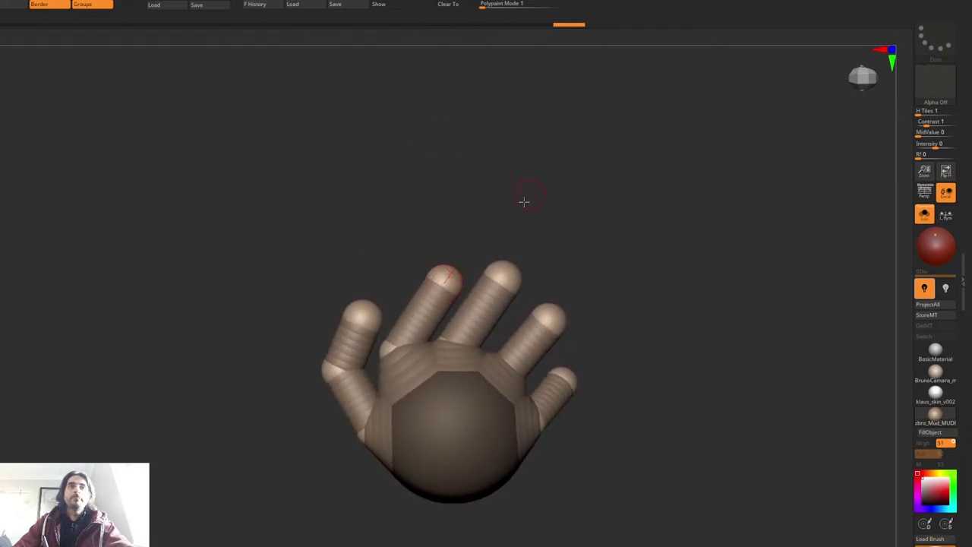
drag(442, 276, 426, 250)
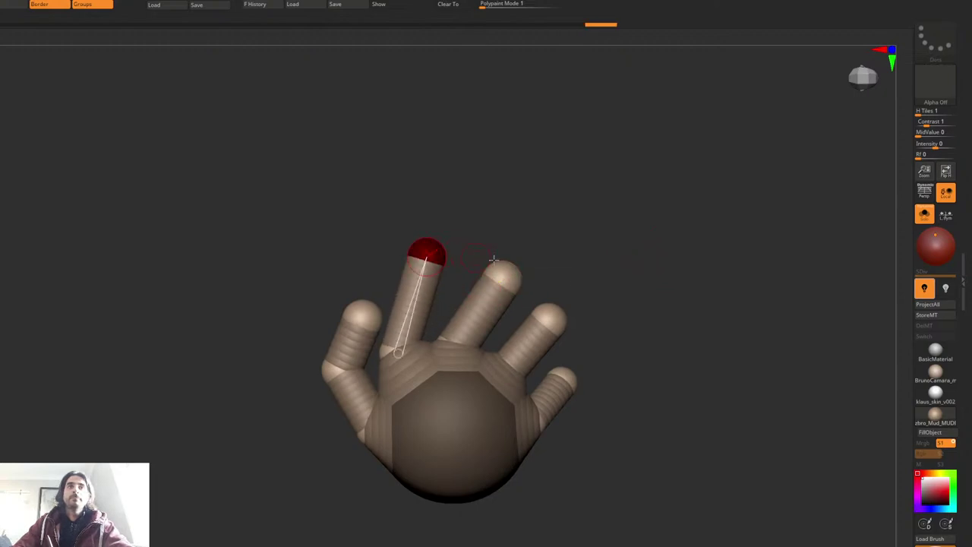
drag(511, 273, 480, 250)
drag(549, 310, 529, 294)
drag(570, 378, 562, 327)
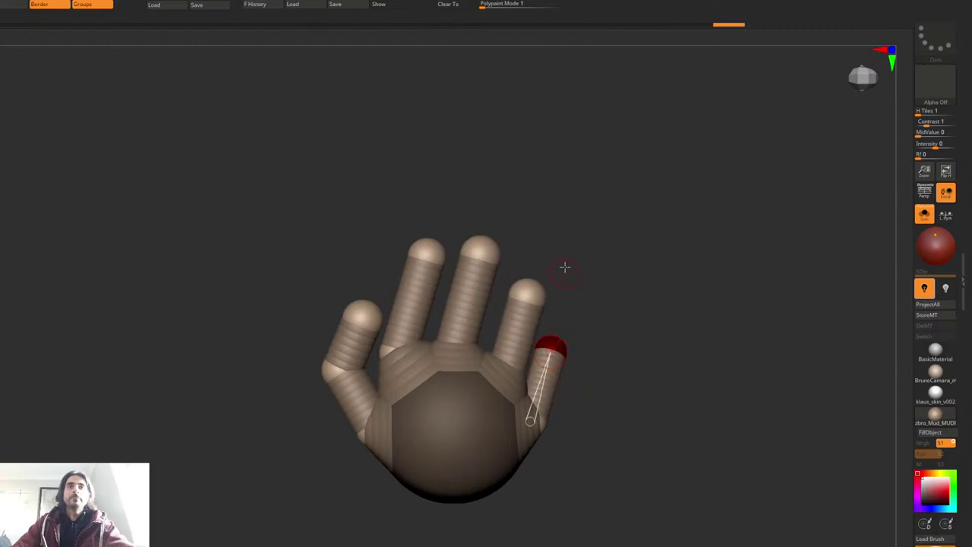
drag(565, 267, 545, 234)
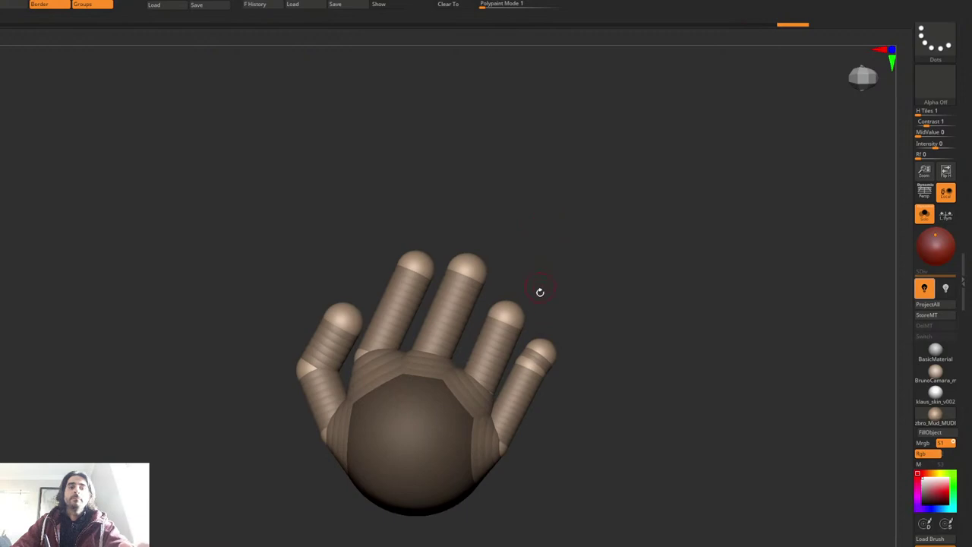
Step: Extend the pinky with its end segments so it has three phalanges
mouse_move(545, 344)
mouse_down()
mouse_move(555, 306)
mouse_move(536, 338)
mouse_move(572, 221)
mouse_move(539, 325)
mouse_move(546, 306)
mouse_move(531, 319)
mouse_move(495, 322)
mouse_up()
key(ctrl+z)
key(w)
key(ctrl+z)
key(q)
Step: Add a second segment to the ring finger and extend it outward
drag(511, 263, 533, 223)
drag(507, 299, 537, 261)
key(ctrl+z)
key(w)
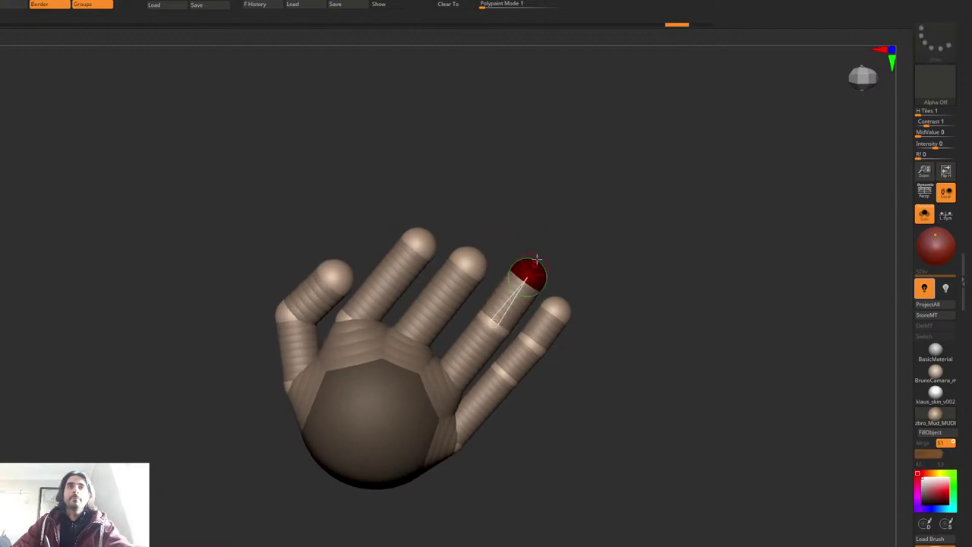
Step: Add the third segment to the ring finger and align its tip with the rest of the finger
drag(556, 221, 529, 257)
key(ctrl+shift+z)
key(ctrl+shift+z)
key(ctrl+shift+z)
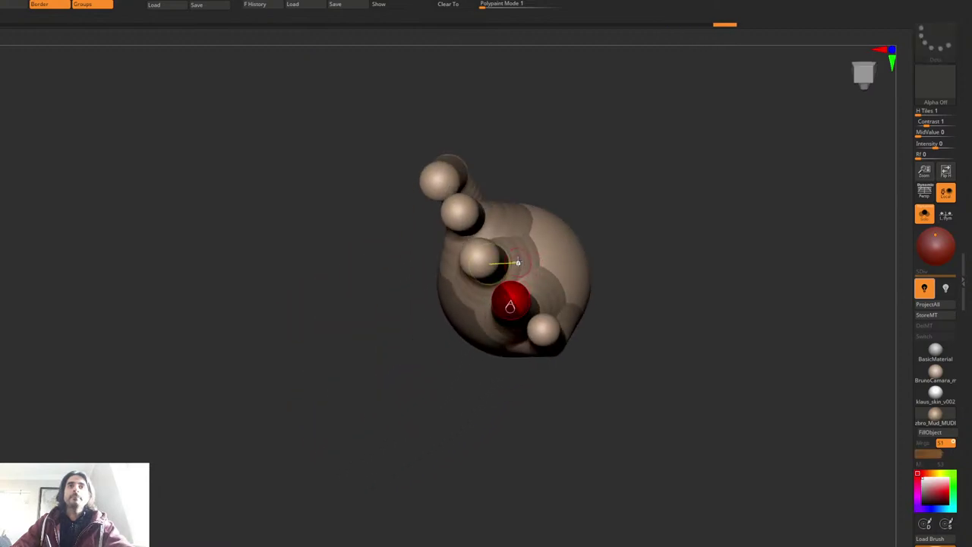
mouse_move(523, 302)
mouse_down()
mouse_move(654, 127)
mouse_move(575, 243)
mouse_move(560, 237)
mouse_up()
key(w)
drag(584, 271, 600, 254)
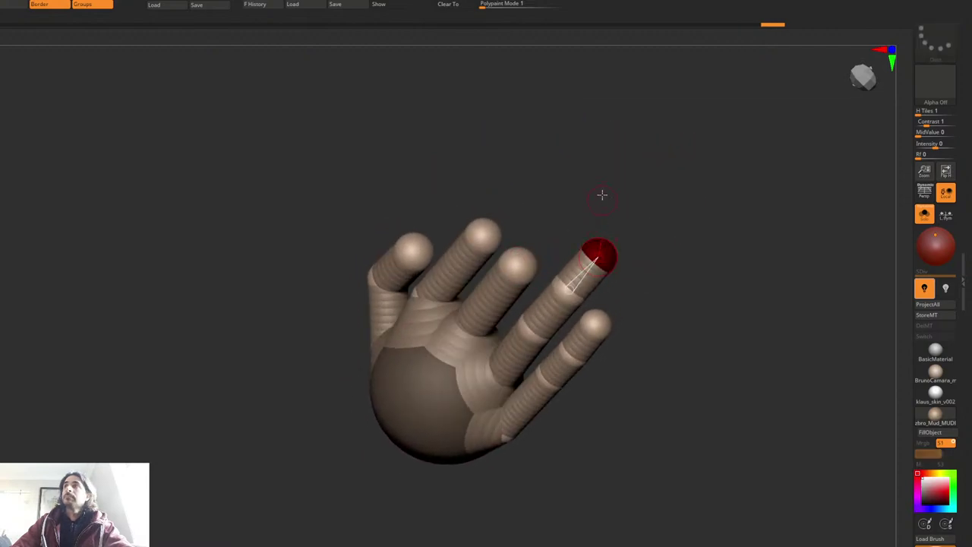
mouse_move(600, 155)
mouse_down()
mouse_move(561, 213)
mouse_move(601, 246)
mouse_move(594, 234)
mouse_up()
right_click(561, 212)
key(ctrl+shift+z)
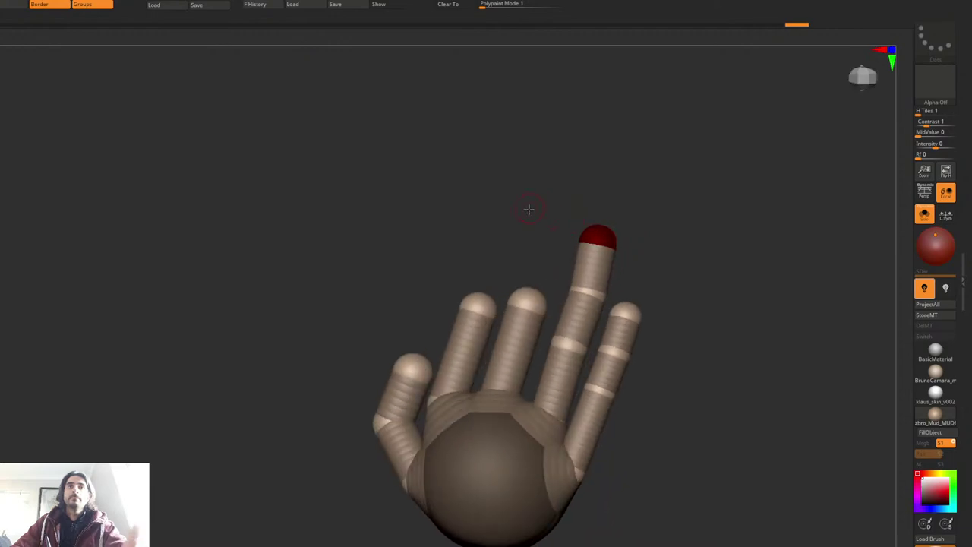
Step: Add two more segments to the middle finger and pull them out to form three phalanges
mouse_move(529, 227)
mouse_down()
mouse_move(532, 291)
mouse_move(545, 281)
mouse_move(543, 203)
mouse_move(534, 217)
mouse_up()
key(q)
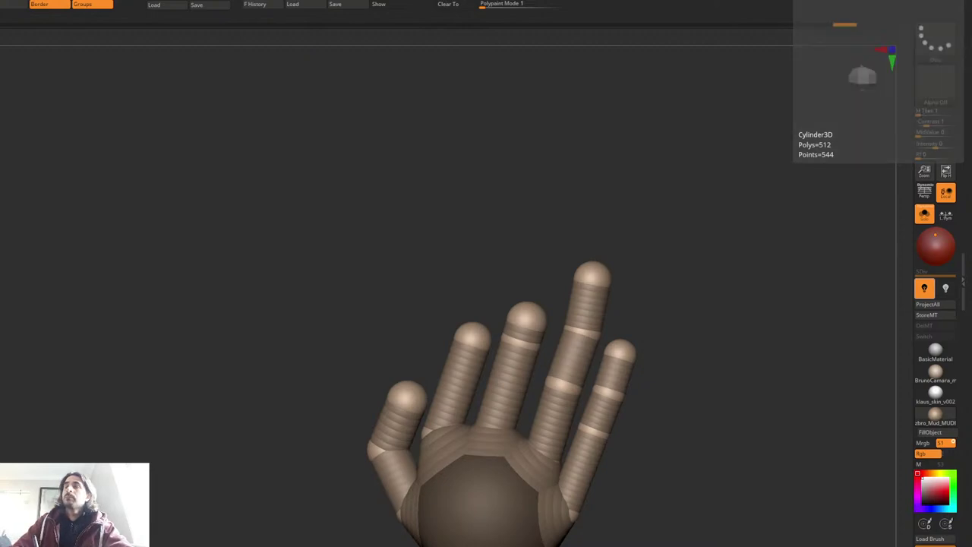
drag(533, 307, 549, 244)
key(w)
mouse_move(565, 200)
mouse_down()
mouse_move(538, 201)
mouse_move(545, 275)
mouse_up()
key(q)
click(535, 289)
drag(575, 227, 577, 168)
key(w)
mouse_move(545, 272)
mouse_down()
mouse_move(561, 249)
mouse_move(510, 212)
mouse_move(493, 273)
mouse_move(463, 282)
mouse_move(456, 304)
mouse_move(449, 297)
mouse_move(463, 291)
mouse_up()
Step: Add two more segments to the index finger and position its tip to form three phalanges
drag(485, 253, 488, 163)
drag(477, 232, 475, 234)
mouse_move(462, 274)
mouse_down()
mouse_move(481, 239)
mouse_move(495, 235)
mouse_up()
key(w)
mouse_move(513, 200)
mouse_down()
mouse_move(502, 280)
mouse_move(473, 264)
mouse_up()
key(q)
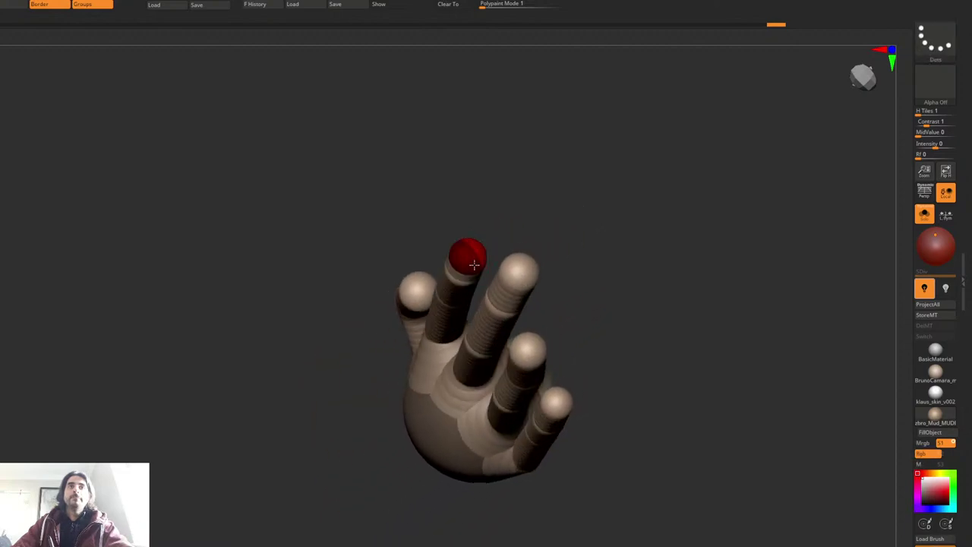
drag(483, 201, 524, 151)
key(w)
drag(482, 245, 505, 224)
key(q)
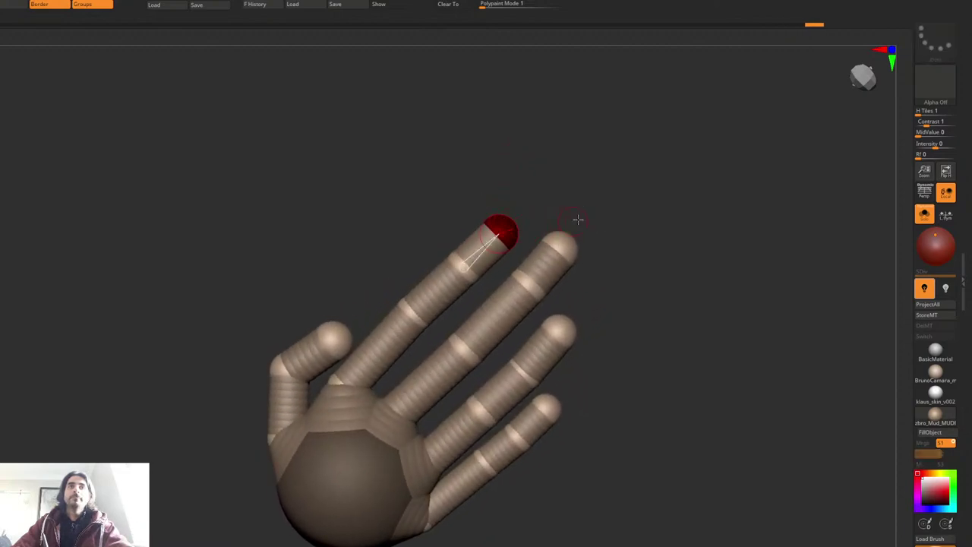
mouse_move(579, 219)
alt+mouse_down()
mouse_move(607, 210)
mouse_move(617, 176)
alt+mouse_up()
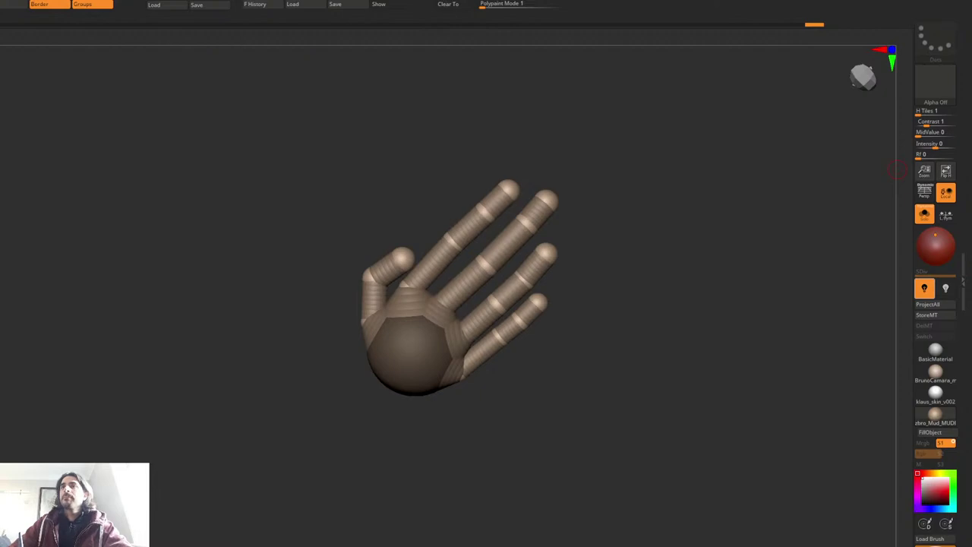
Step: Preview the hand's adaptive skin with its polygroup wireframe and return to the ZSpheres
key(a)
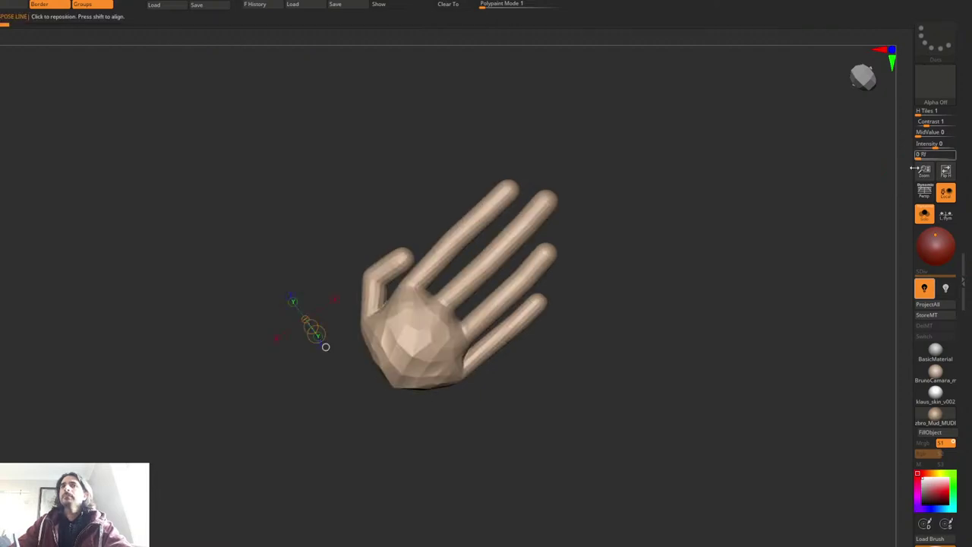
alt+drag(627, 231, 618, 263)
key(shift+f)
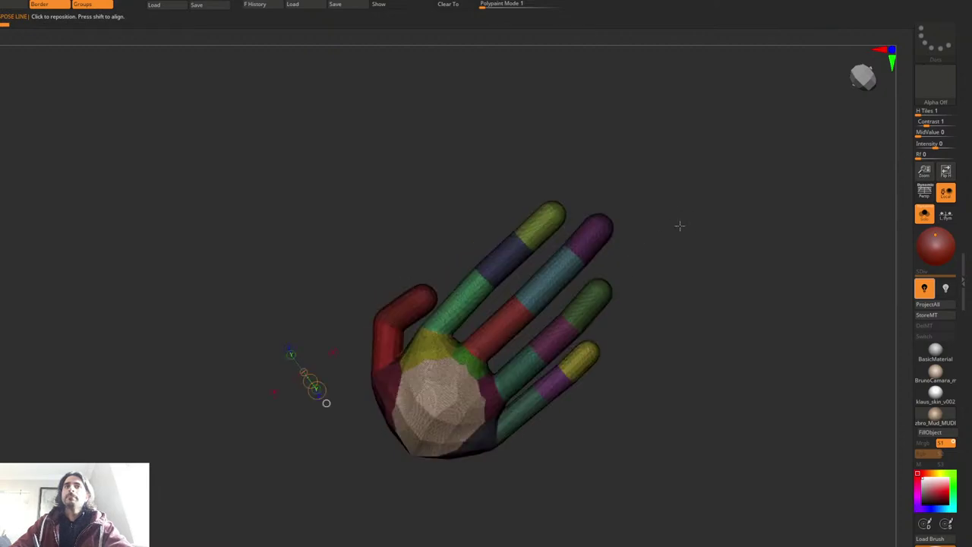
key(a)
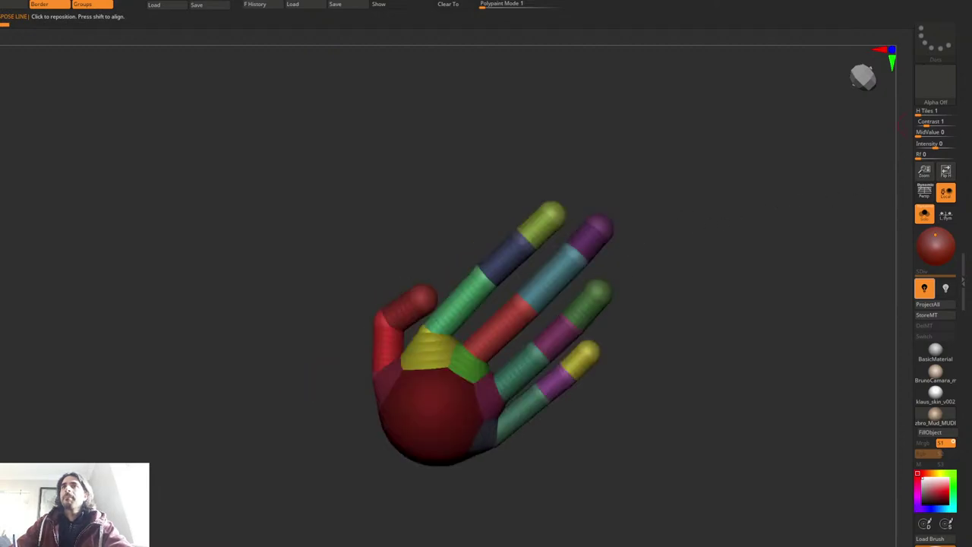
Step: Preview the adaptive skin at a lower mesh density, with and without the wireframe, and return to the ZSpheres
key(a)
mouse_move(655, 227)
alt+mouse_down()
mouse_move(630, 247)
mouse_move(641, 233)
alt+mouse_up()
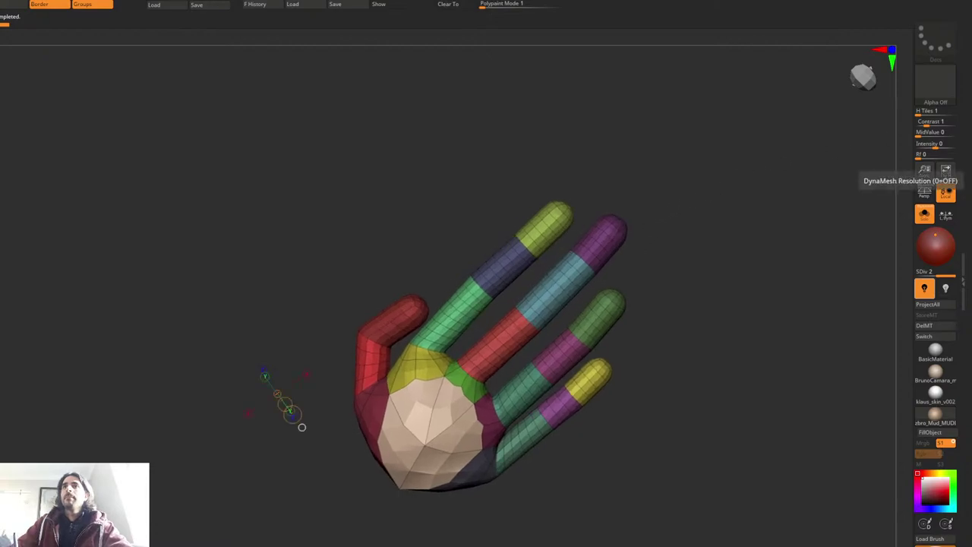
key(shift+f)
drag(658, 208, 679, 185)
key(q)
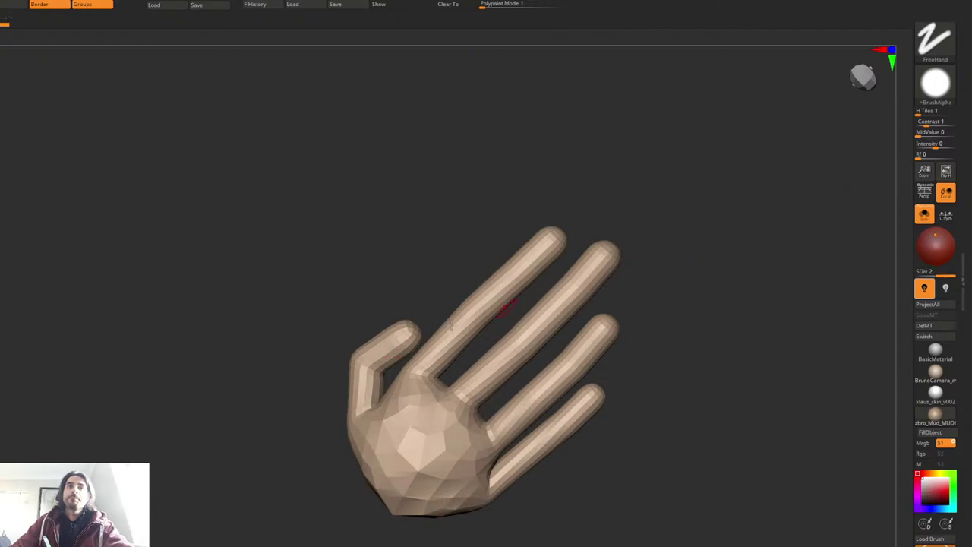
key(a)
alt+drag(482, 256, 535, 213)
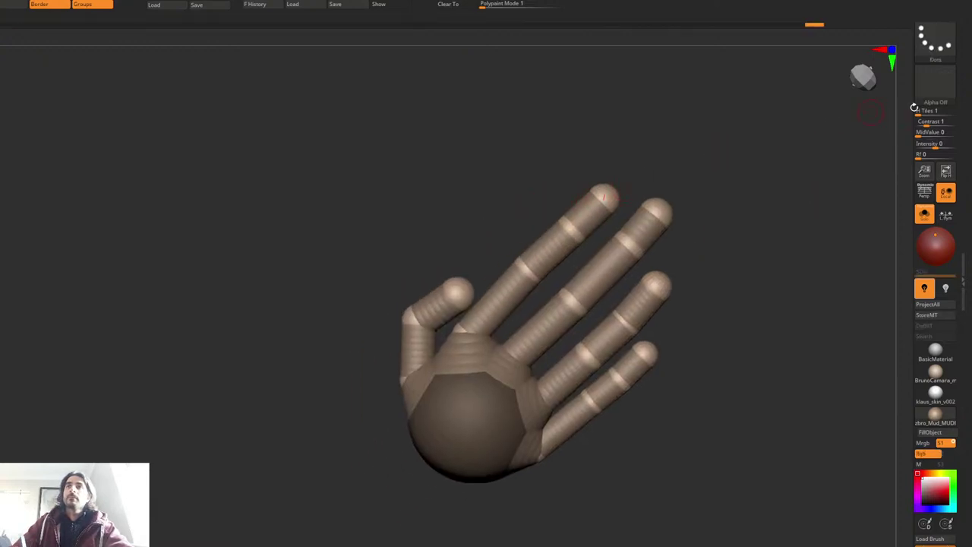
drag(584, 184, 597, 180)
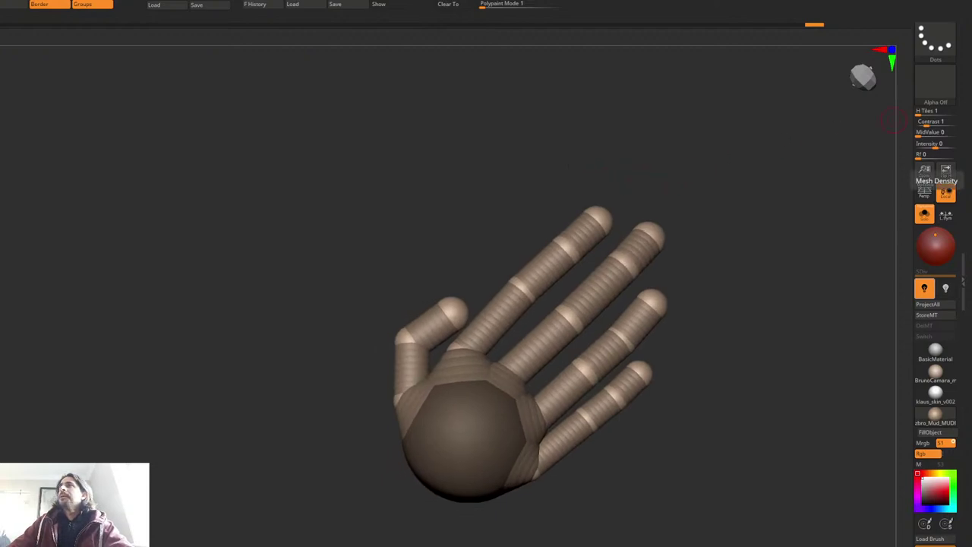
alt+drag(726, 155, 638, 145)
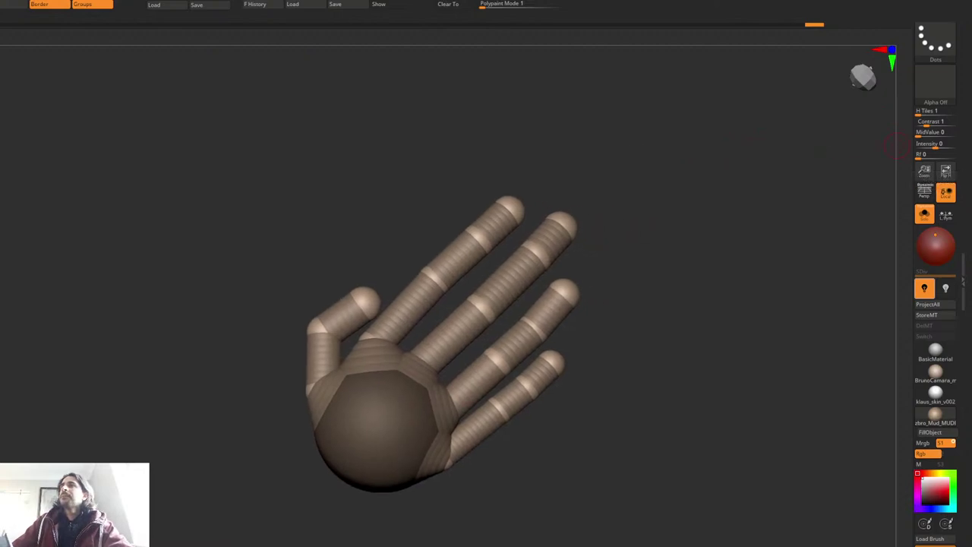
alt+drag(588, 165, 678, 146)
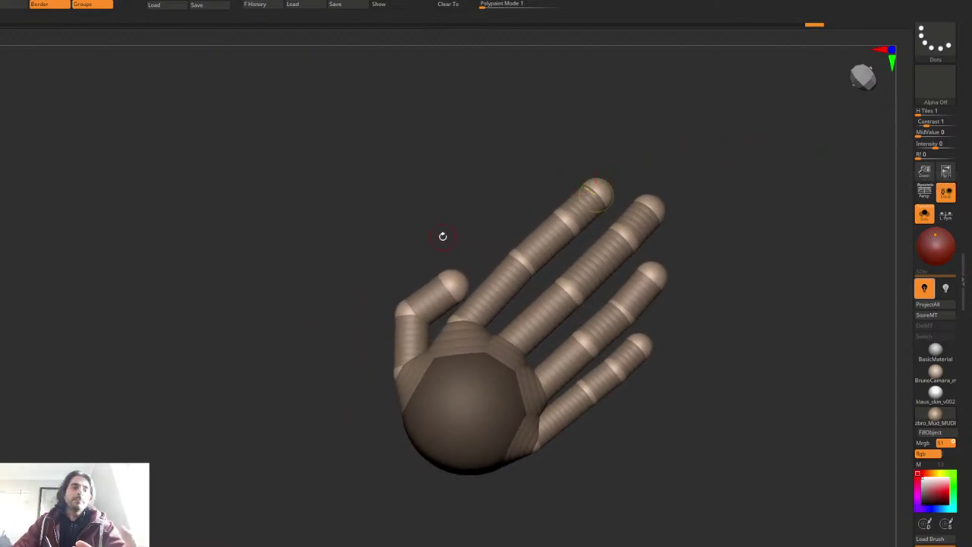
Step: Pull the thumb's base ZSphere outward from the palm and reposition the thumb's middle joint to match
drag(470, 249, 409, 265)
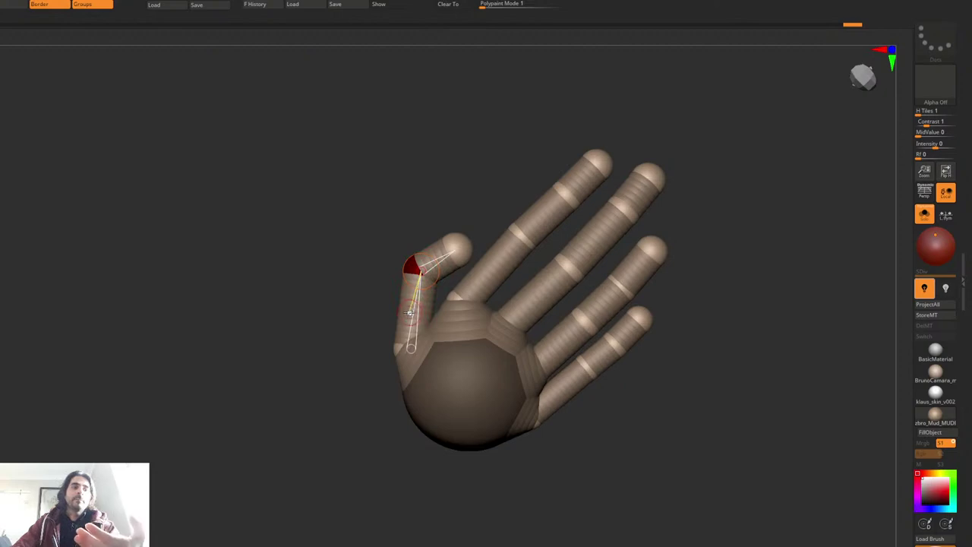
mouse_move(371, 304)
mouse_down()
mouse_move(423, 301)
mouse_move(373, 304)
mouse_up()
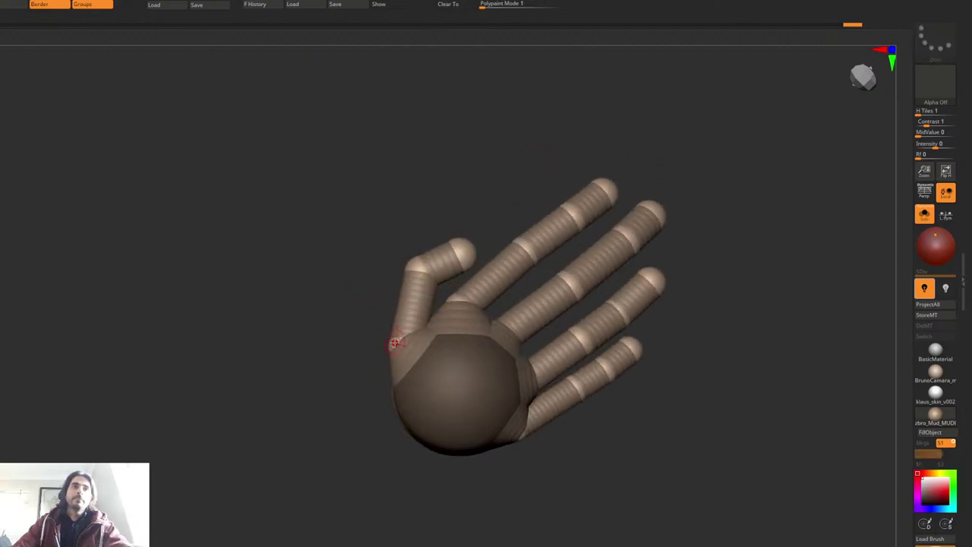
key(ctrl+z)
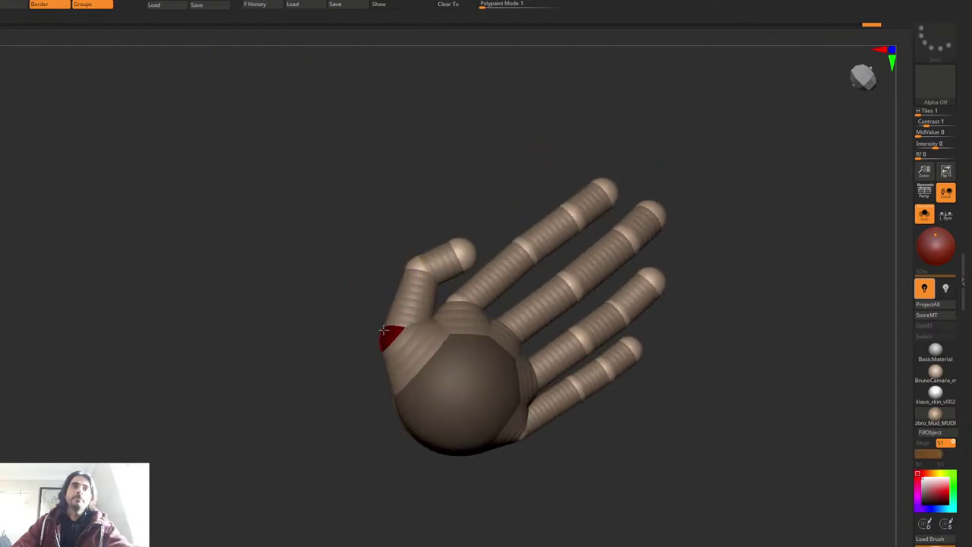
key(ctrl+z)
key(ctrl+z)
key(ctrl+z)
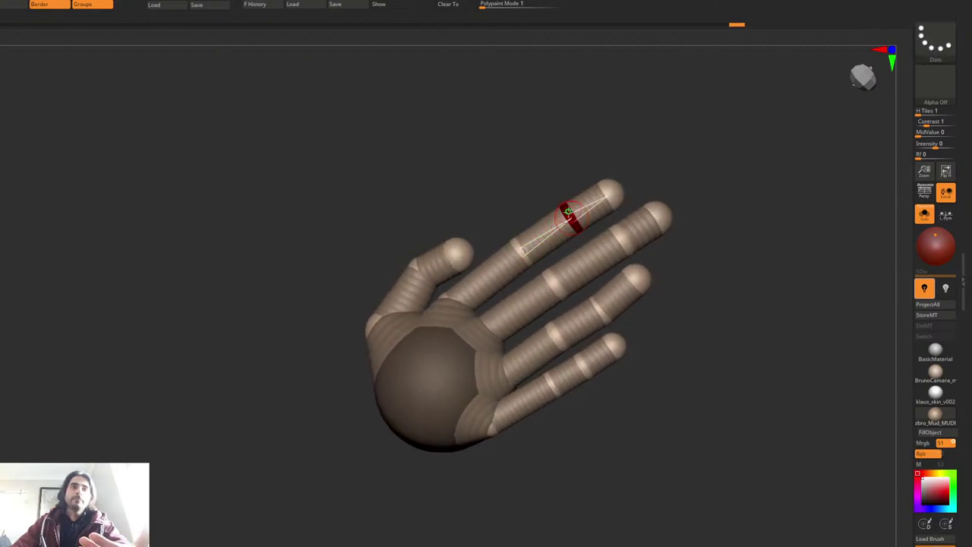
Step: Pull the index finger's base ZSphere away from the palm and shift the middle finger's base joint beside it
drag(519, 227, 517, 223)
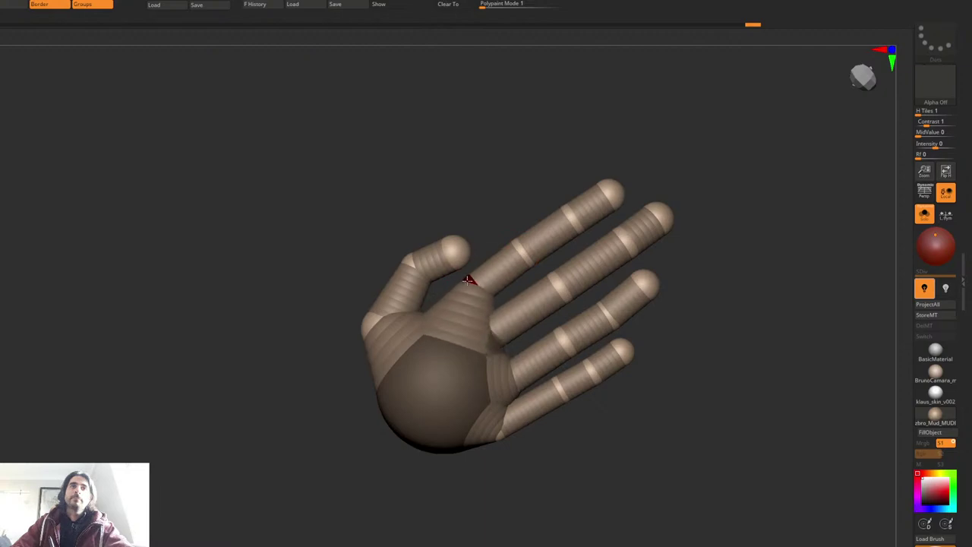
key(ctrl+z)
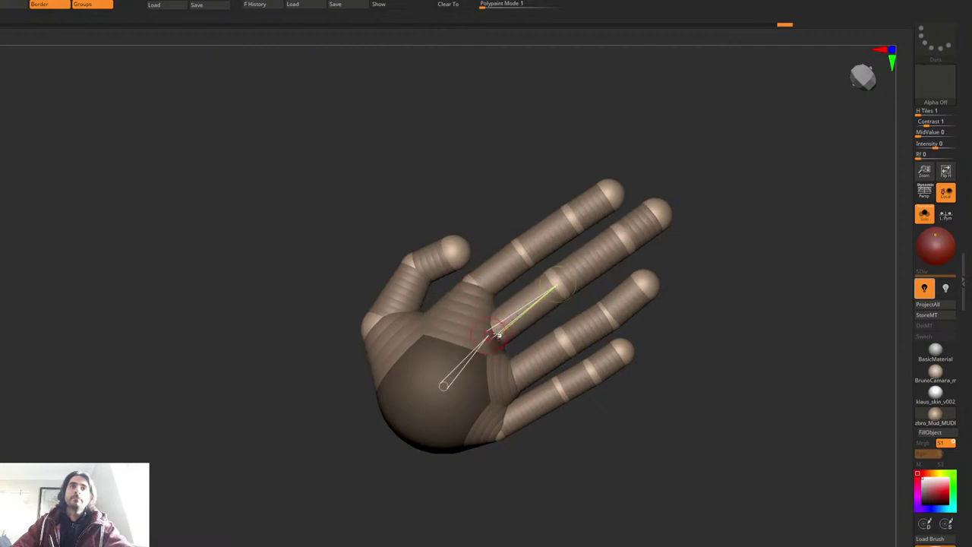
right_drag(502, 330, 498, 305)
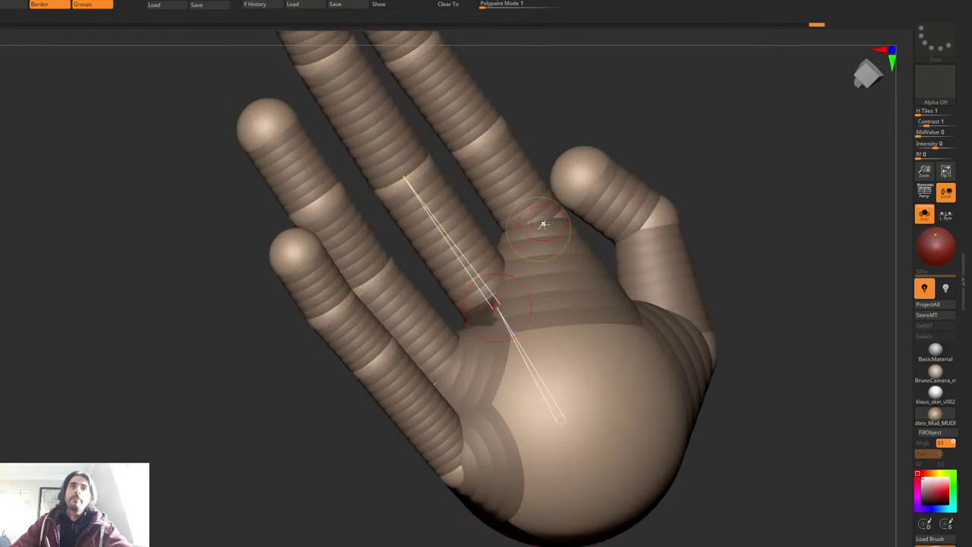
key(ctrl+shift+z)
key(ctrl+shift+z)
key(ctrl+shift+z)
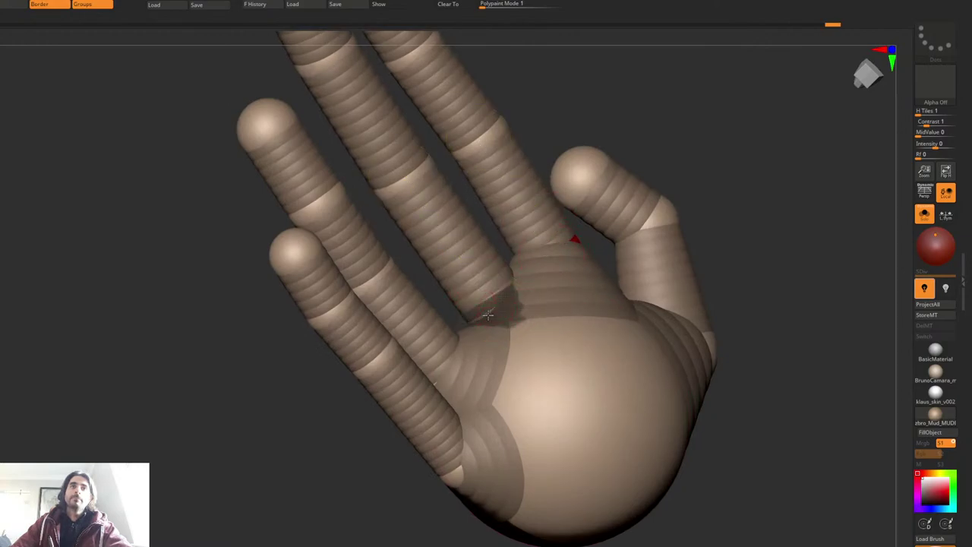
drag(488, 314, 475, 297)
right_drag(487, 306, 524, 262)
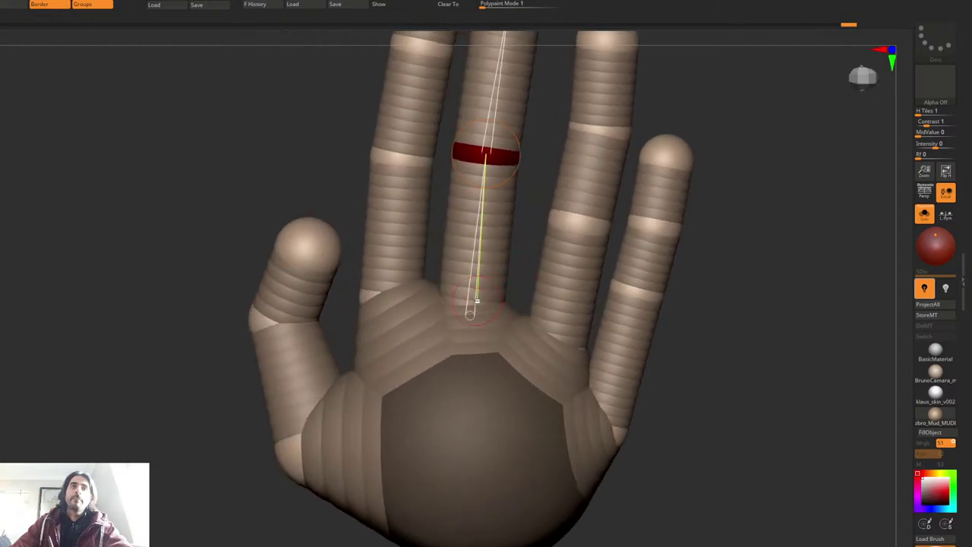
Step: Fine-tune the base joints of the middle and index fingers so their knuckles sit evenly along the palm's upper edge
key(ctrl+shift+z)
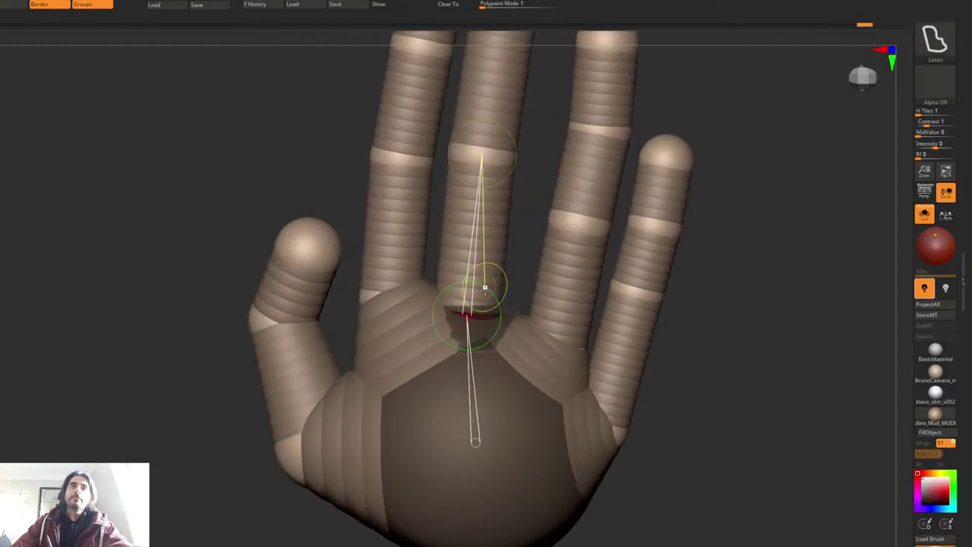
key(ctrl+z)
key(ctrl+z)
key(ctrl+z)
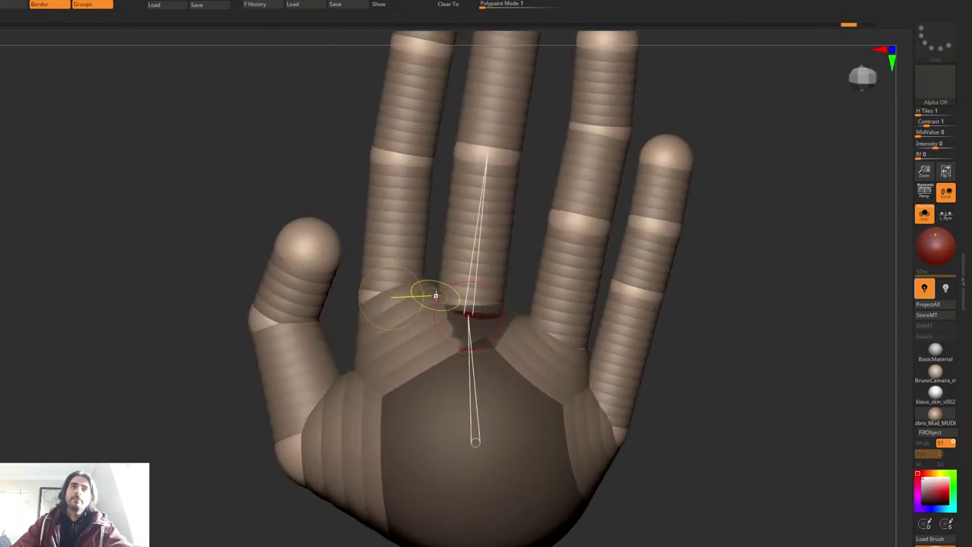
key(ctrl+z)
key(ctrl+z)
key(ctrl+z)
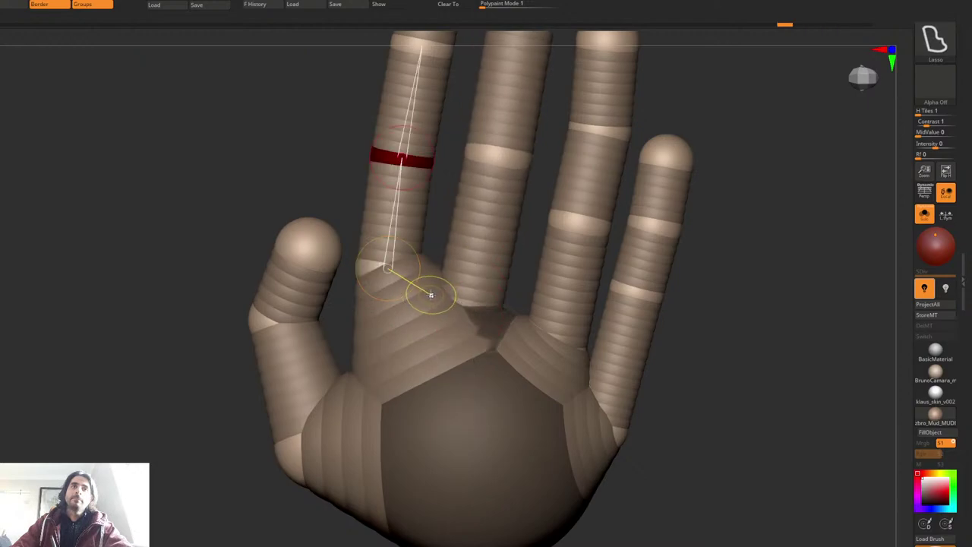
key(ctrl+shift+z)
key(ctrl+shift+z)
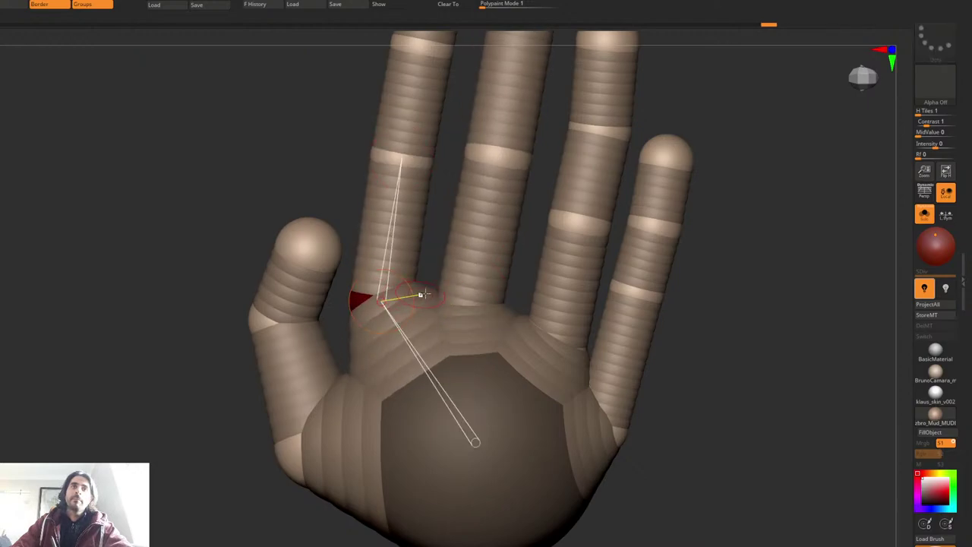
Step: Move the base joints of the ring and little fingers farther out from the palm and check the adaptive skin preview
drag(445, 144, 444, 137)
right_drag(439, 128, 591, 283)
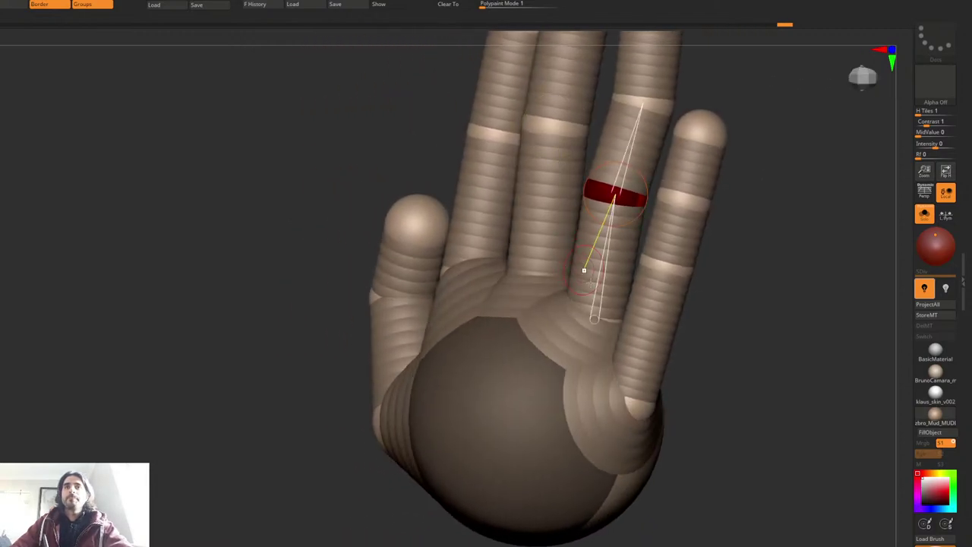
mouse_move(608, 322)
mouse_down()
mouse_move(614, 300)
mouse_move(613, 313)
mouse_up()
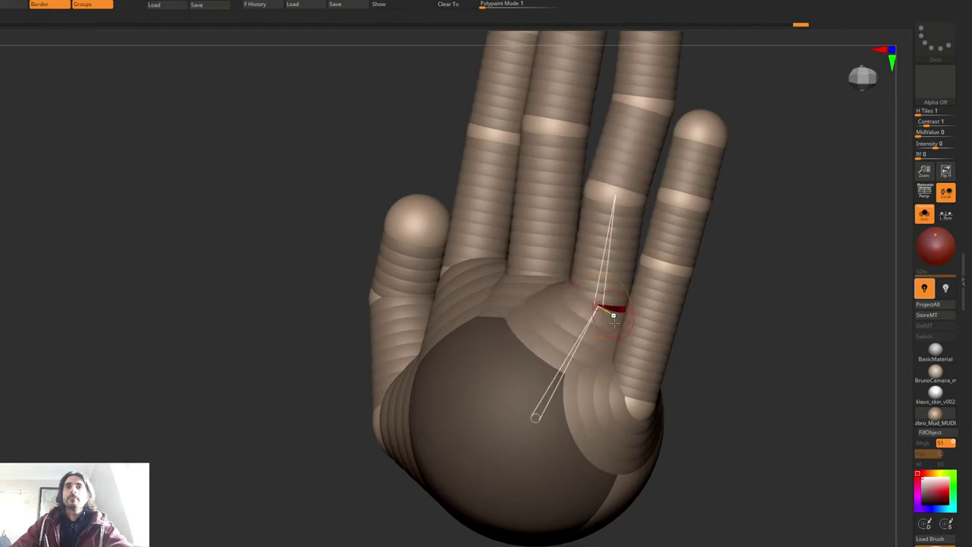
right_drag(638, 329, 657, 329)
drag(643, 402, 663, 352)
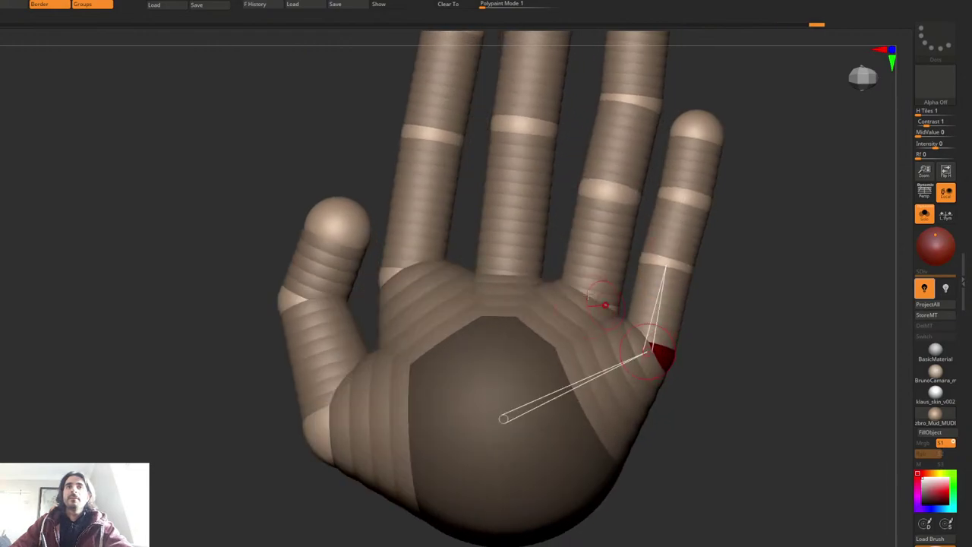
right_drag(588, 295, 597, 304)
click(946, 171)
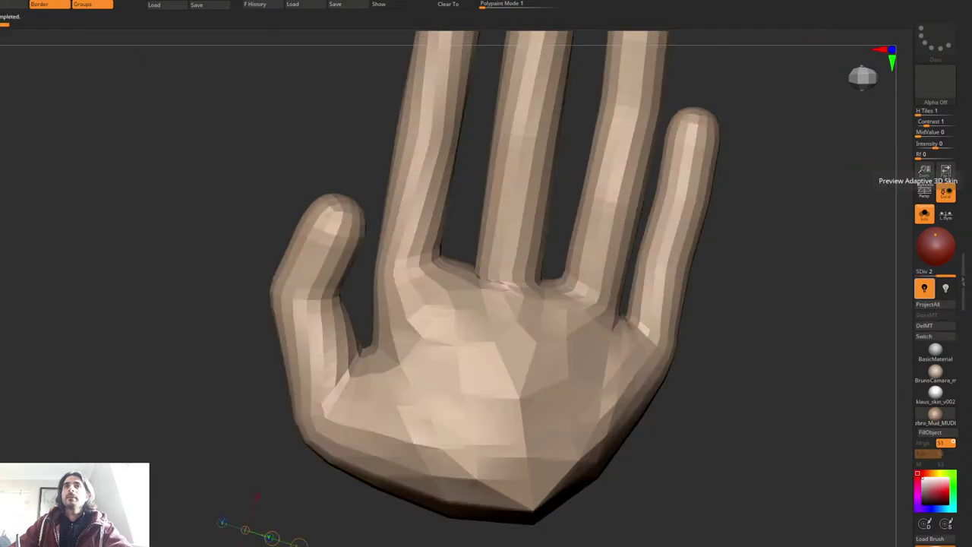
key(a)
Step: Reposition the middle finger's base ZSphere so its knuckle sits higher than those of the neighbouring fingers
right_drag(630, 261, 468, 179)
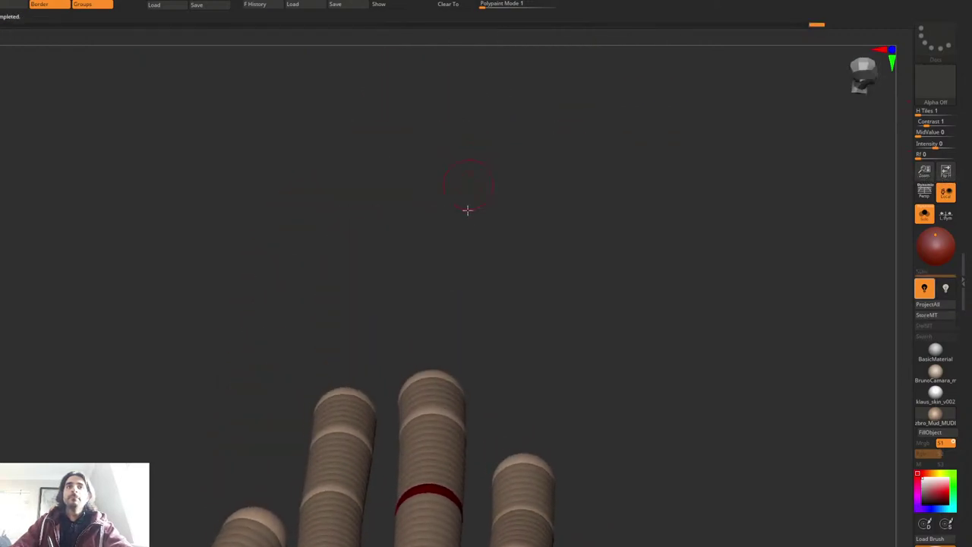
alt+right_drag(465, 433, 504, 354)
drag(504, 353, 480, 178)
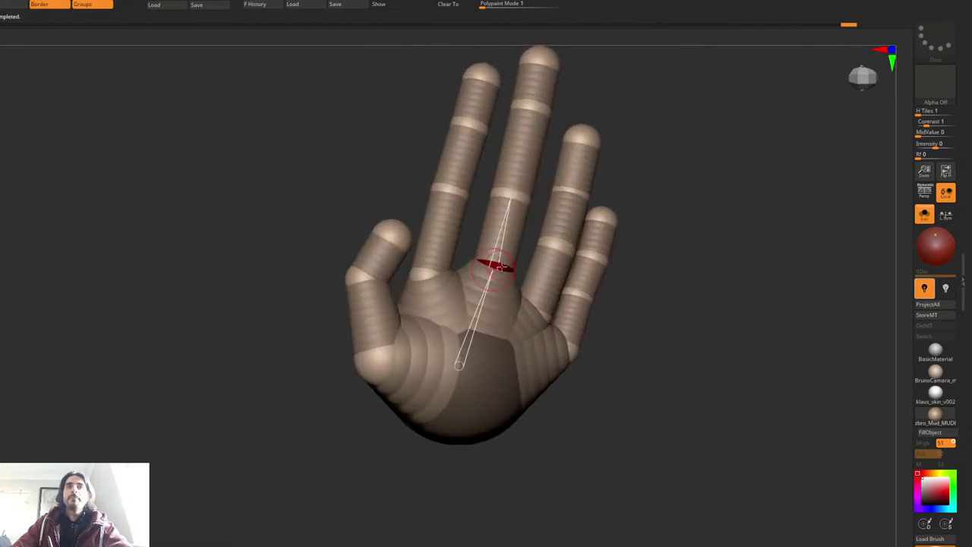
mouse_move(497, 266)
mouse_down()
mouse_move(509, 202)
mouse_move(591, 391)
mouse_move(541, 383)
mouse_up()
key(q)
mouse_move(506, 297)
right_down()
mouse_move(581, 312)
mouse_move(530, 273)
right_up()
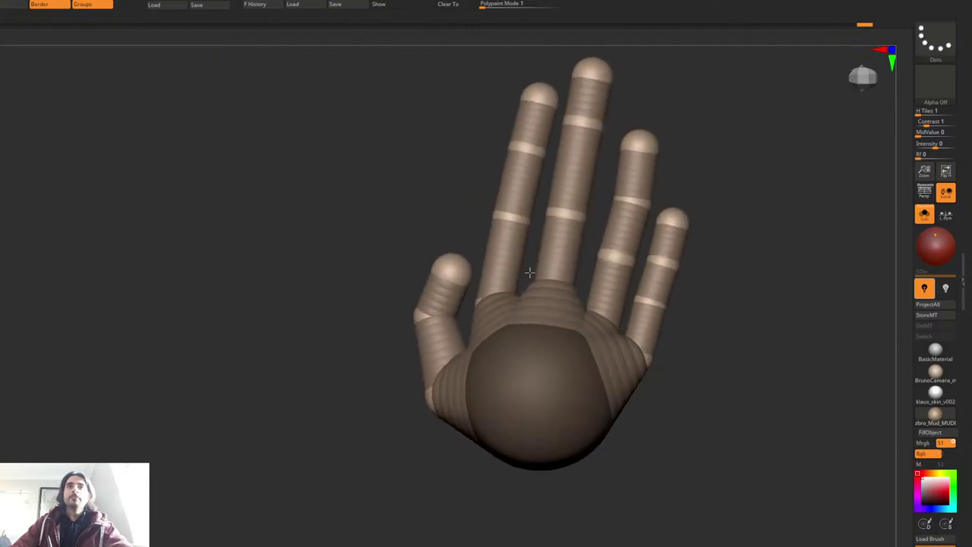
drag(530, 272, 556, 284)
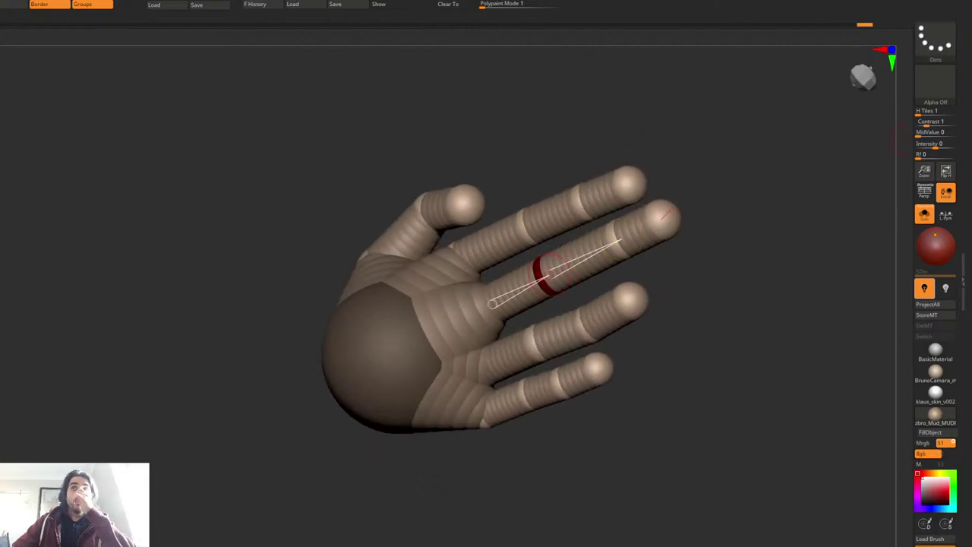
Step: Preview the reshaped hand's adaptive skin with and without its polygroup wireframe
key(a)
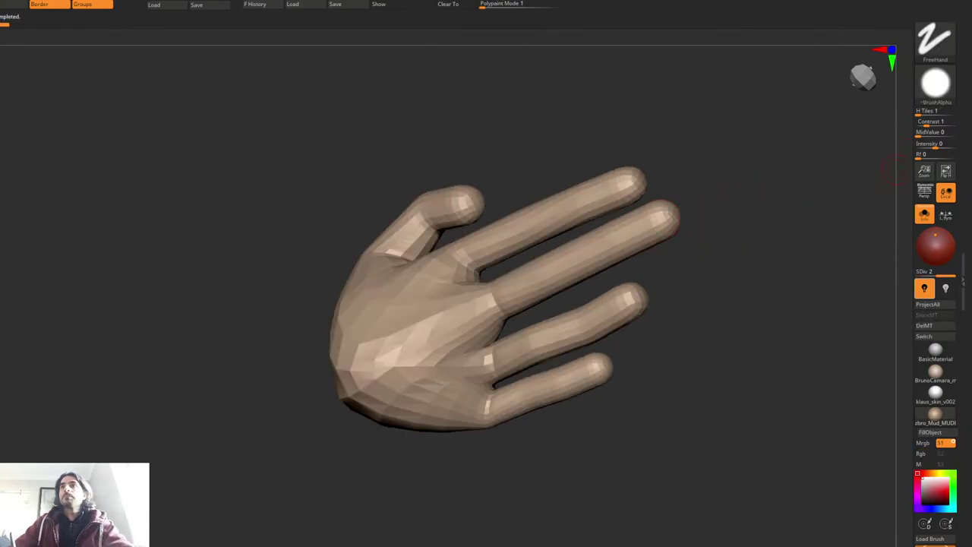
mouse_move(627, 212)
mouse_down()
mouse_move(647, 191)
mouse_move(635, 216)
mouse_move(628, 191)
mouse_move(631, 226)
mouse_move(500, 198)
mouse_up()
key(shift+f)
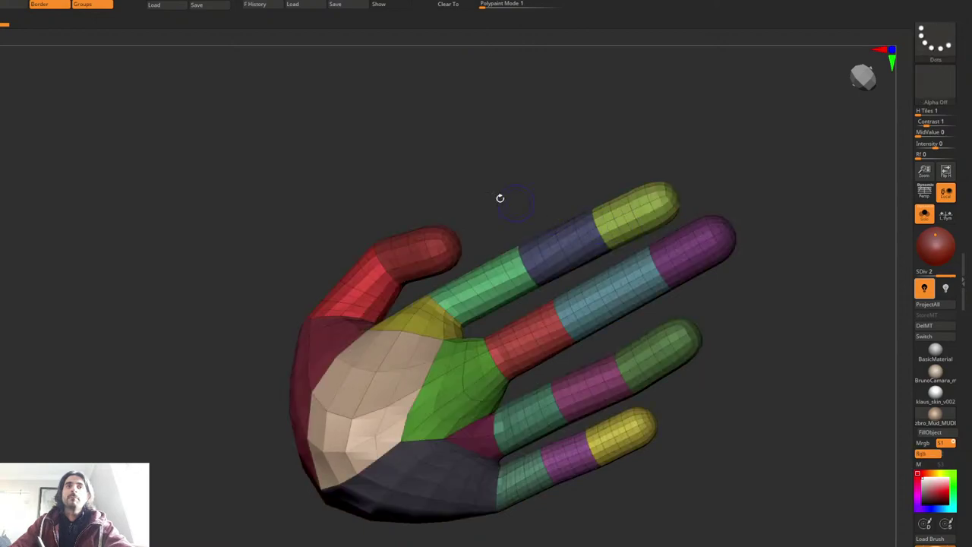
key(shift+f)
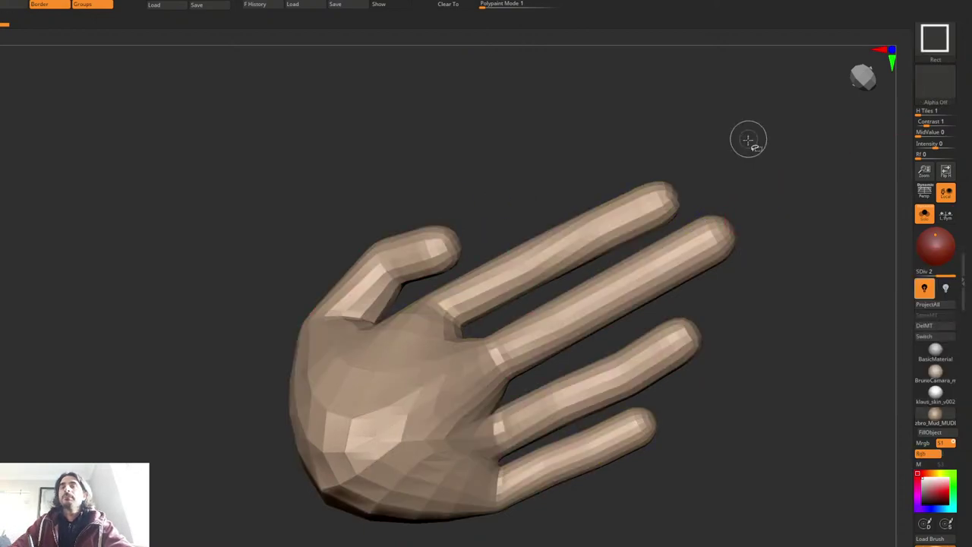
Step: Switch to the hand's skin mesh and turn off solo mode to show it together with the gnome
key(ctrl+shift+f)
click(731, 185)
click(506, 199)
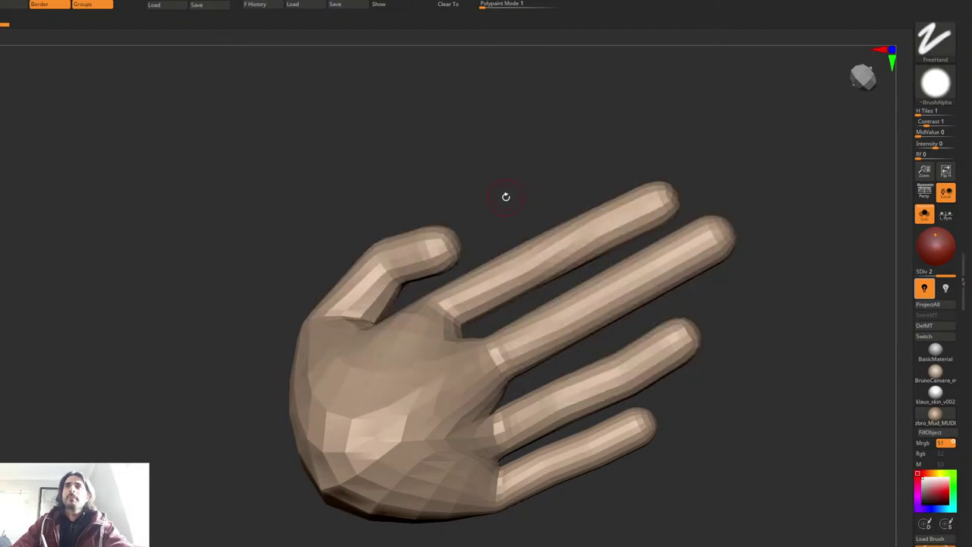
click(969, 334)
key(ctrl+shift+s)
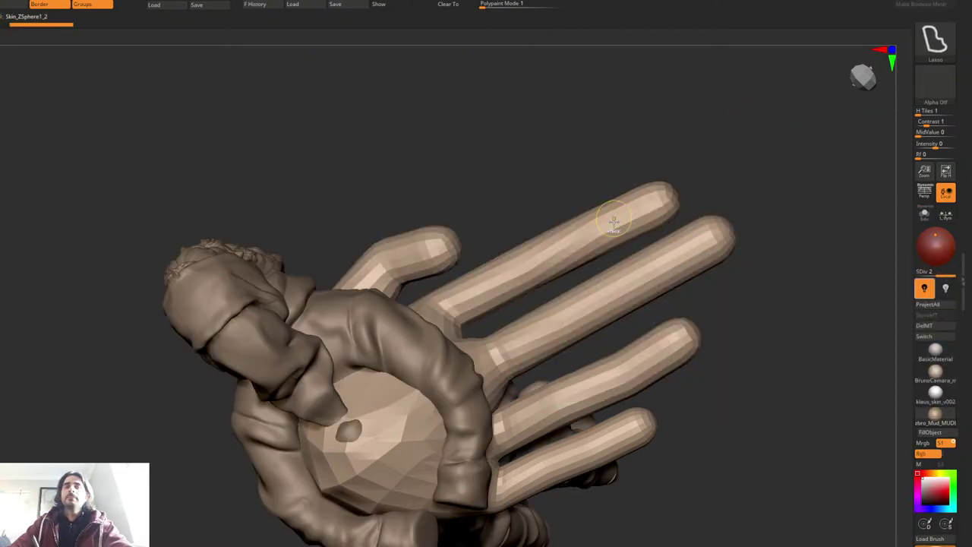
Step: Centre the transform gizmo on the hand mesh and scale the hand down to suit the gnome's proportions
ctrl+right_drag(614, 222, 566, 247)
ctrl+right_drag(566, 247, 633, 220)
key(w)
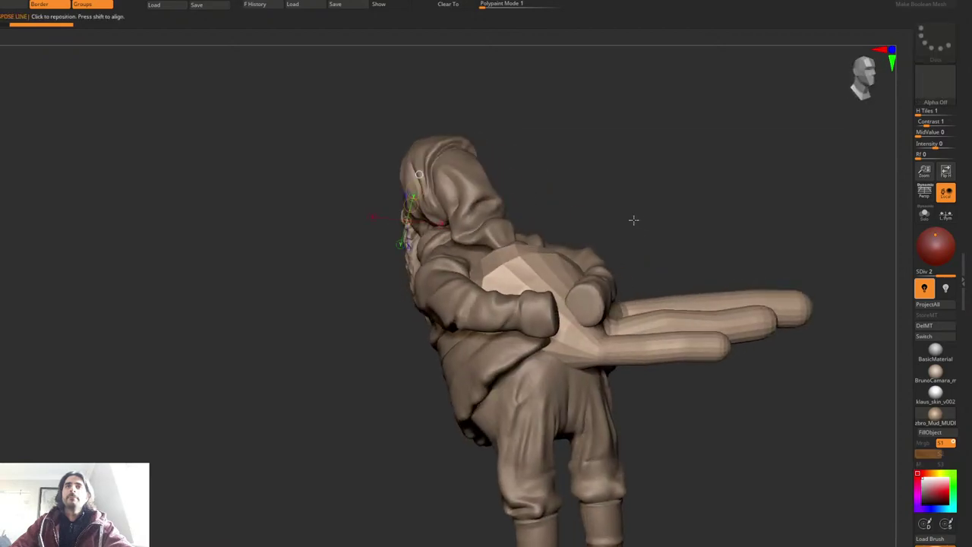
click(519, 256)
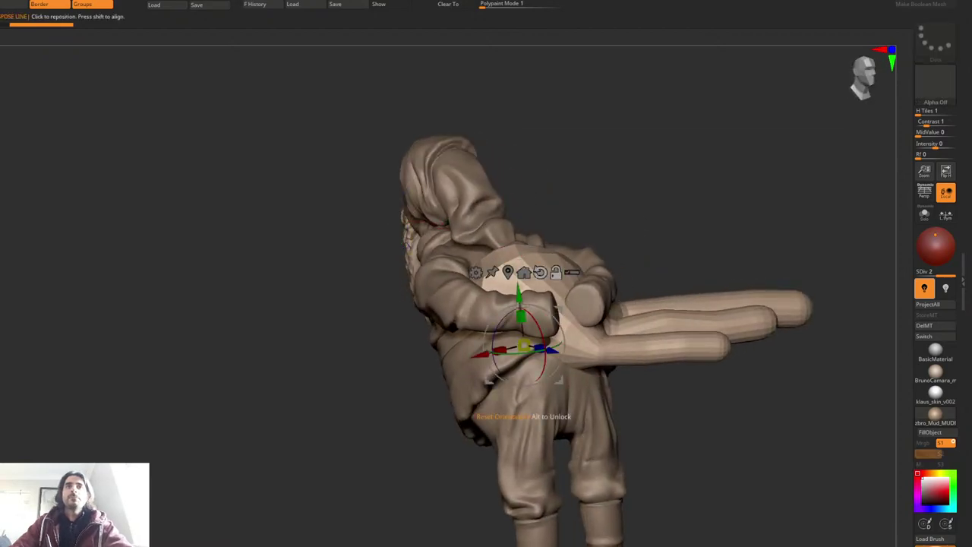
click(507, 271)
drag(639, 271, 655, 323)
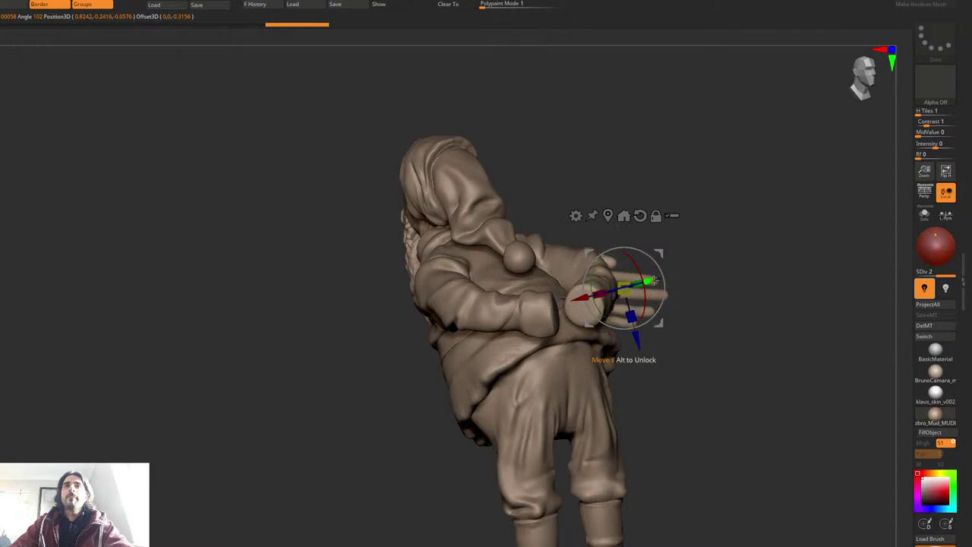
Step: Move the scaled hand mesh out to the side of the gnome's sleeve
drag(664, 281, 660, 267)
shift+drag(647, 202, 616, 267)
drag(690, 252, 662, 272)
Step: Isolate the hand mesh and move it across the gnome's back towards the left sleeve, showing the whole figure again
key(q)
mouse_move(696, 227)
alt+mouse_down()
mouse_move(705, 249)
mouse_move(664, 317)
alt+mouse_up()
right_click(664, 317)
right_drag(664, 317, 667, 342)
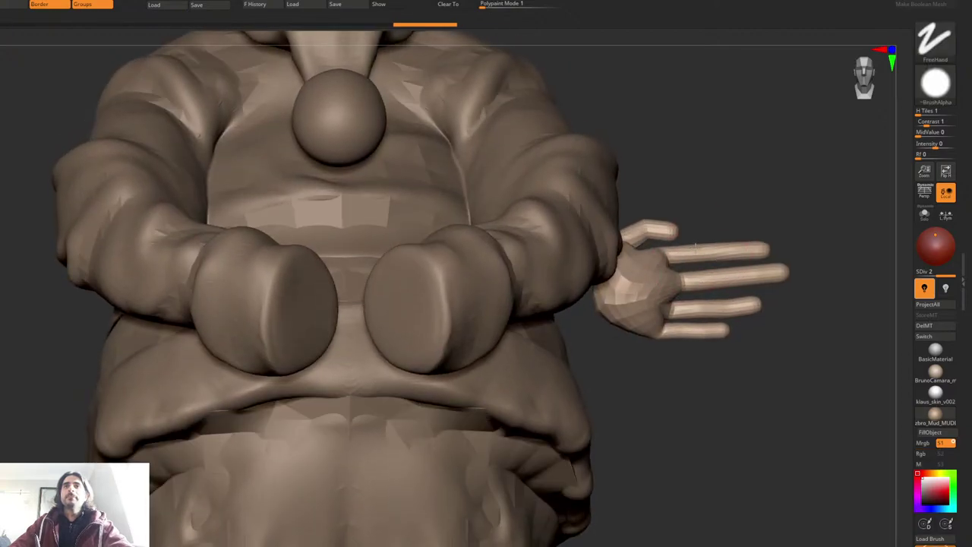
alt+right_drag(707, 205, 677, 212)
key(ctrl+shift+s)
key(w)
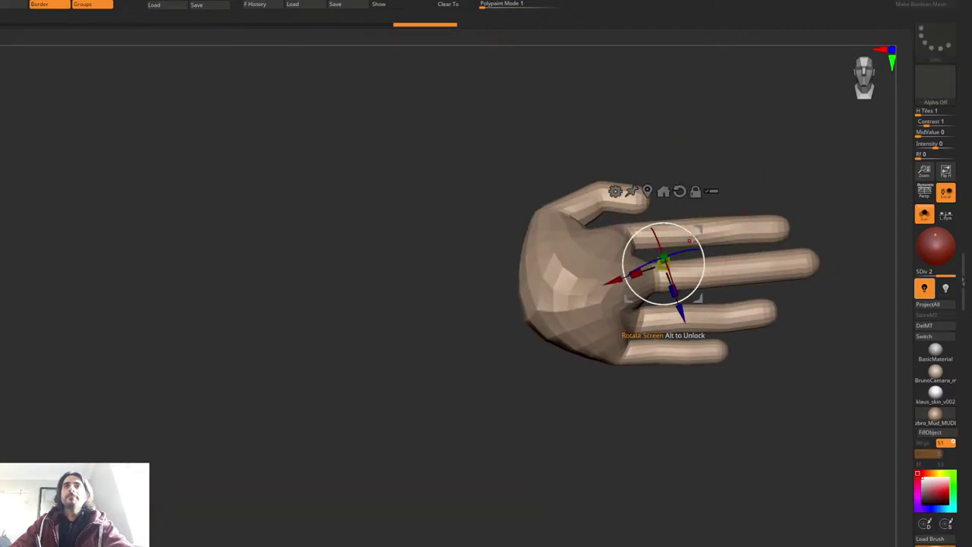
drag(697, 230, 362, 247)
key(ctrl+shift+s)
alt+right_drag(443, 192, 456, 152)
Step: Turn on ghost transparency and move the hand between the two cuffs, with its wrist inside the left sleeve
key(ctrl+shift+t)
drag(549, 228, 322, 161)
key(q)
right_drag(536, 380, 684, 368)
mouse_move(307, 178)
alt+right_down()
mouse_move(562, 204)
mouse_move(572, 55)
alt+right_up()
key(w)
drag(610, 192, 508, 177)
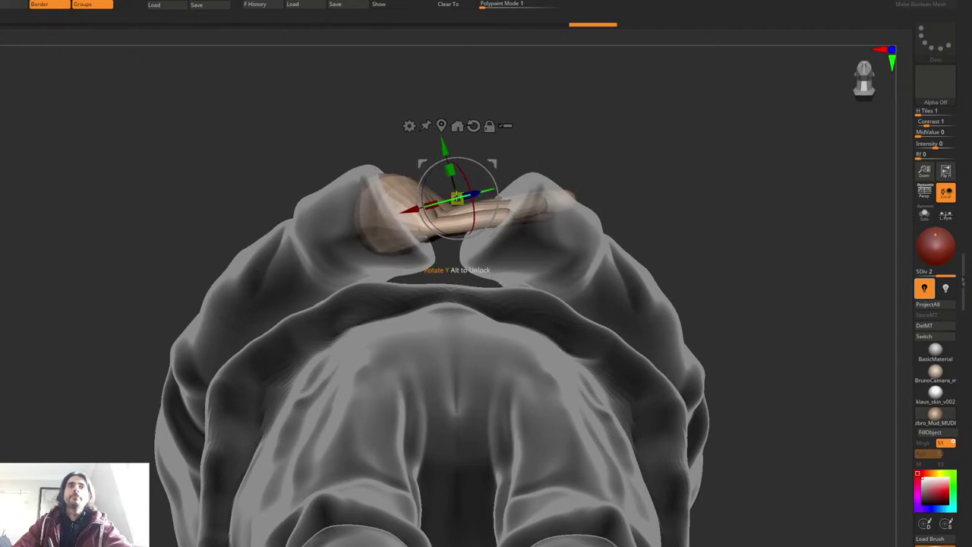
Step: Turn off ghost transparency and nudge the hand so it emerges from the left cuff towards the opposite one
key(q)
mouse_move(486, 184)
mouse_down()
mouse_move(527, 139)
mouse_move(520, 222)
mouse_up()
mouse_move(520, 222)
ctrl+right_down()
mouse_move(490, 230)
mouse_move(508, 250)
mouse_move(563, 212)
ctrl+right_up()
key(ctrl+t)
key(w)
drag(589, 240, 586, 265)
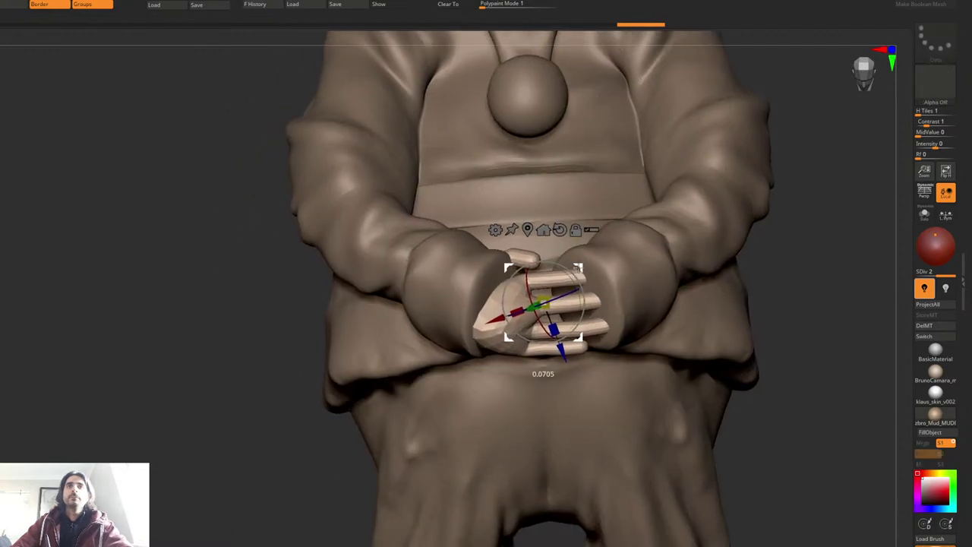
Step: Select the jacket mesh and examine the hand's placement and the gnome's pose from several sides
key(q)
mouse_move(575, 264)
right_down()
mouse_move(527, 238)
mouse_move(514, 182)
right_up()
alt+click(480, 249)
right_click(501, 247)
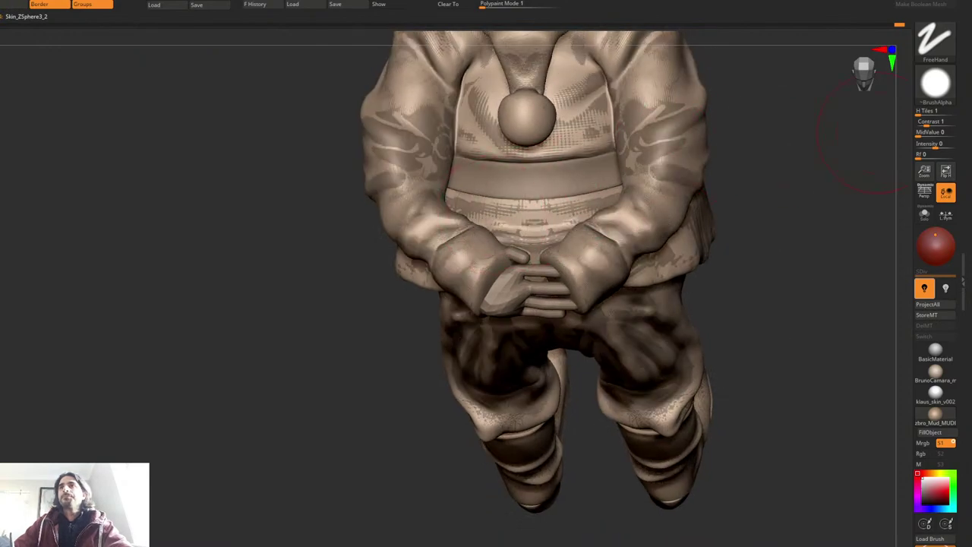
click(971, 304)
shift+click(971, 266)
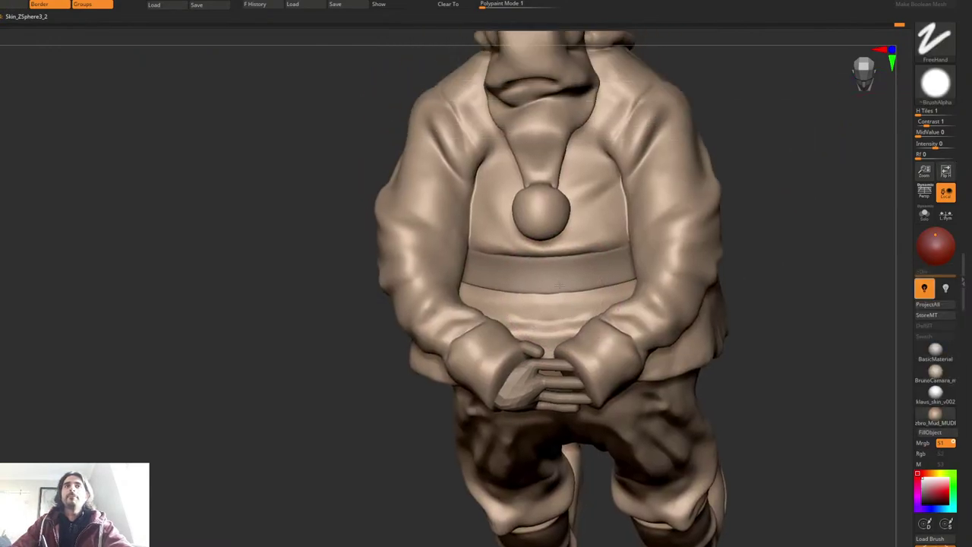
mouse_move(684, 114)
mouse_down()
mouse_move(552, 142)
mouse_move(516, 235)
mouse_up()
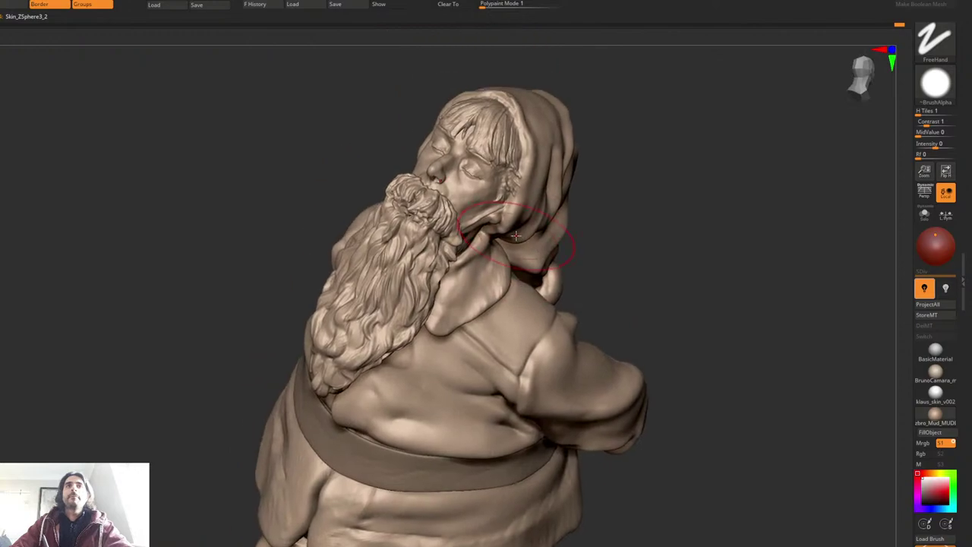
right_drag(516, 235, 426, 212)
alt+right_drag(638, 273, 388, 193)
right_drag(646, 221, 519, 236)
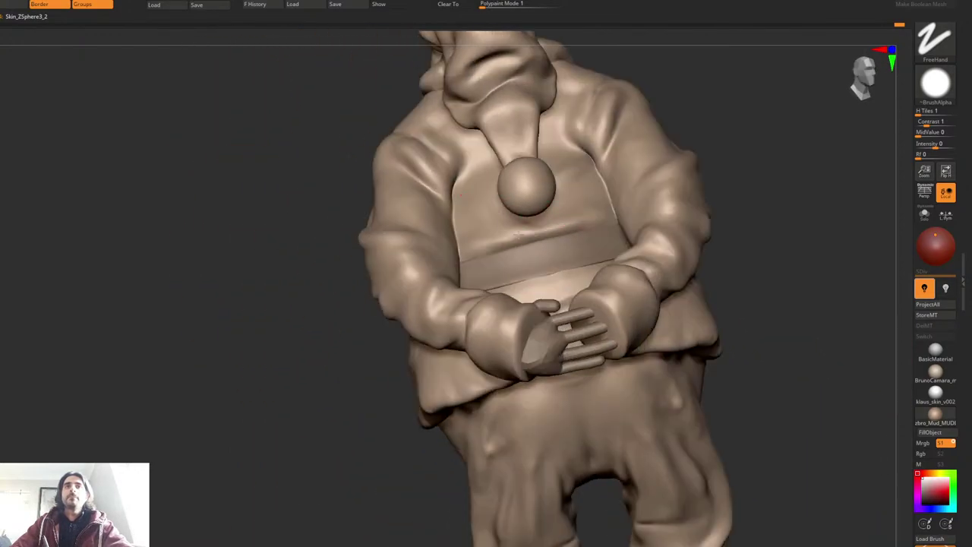
drag(461, 196, 651, 166)
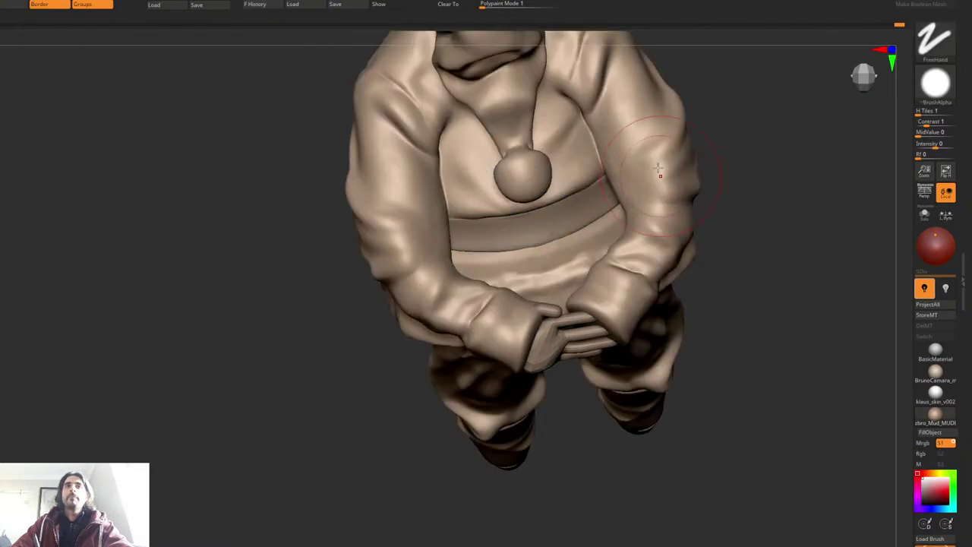
Step: Pull the inner edges of both sleeves inward over the belt with the Move brush
drag(653, 205, 595, 168)
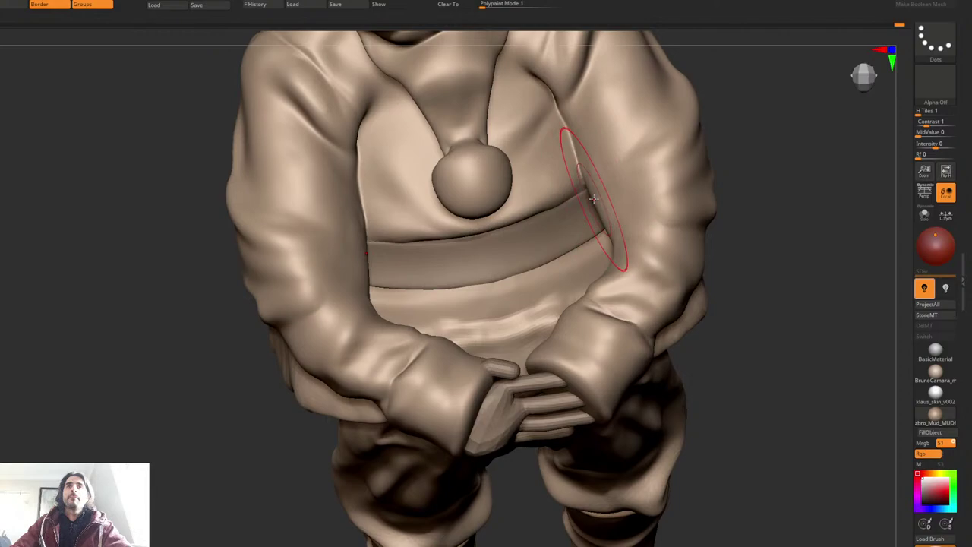
mouse_move(594, 199)
mouse_down()
mouse_move(610, 193)
mouse_move(612, 157)
mouse_move(617, 173)
mouse_up()
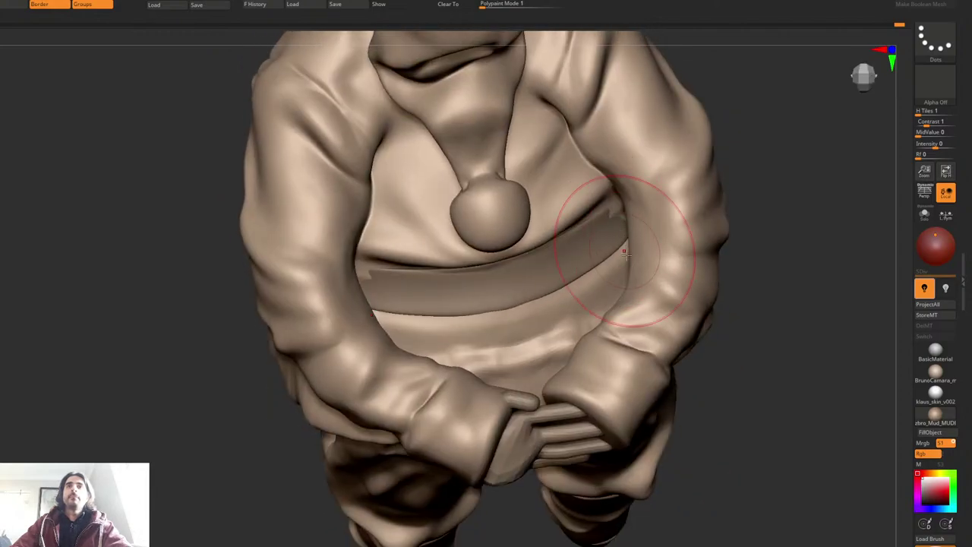
mouse_move(623, 304)
mouse_down()
mouse_move(612, 289)
mouse_move(615, 267)
mouse_move(627, 291)
mouse_up()
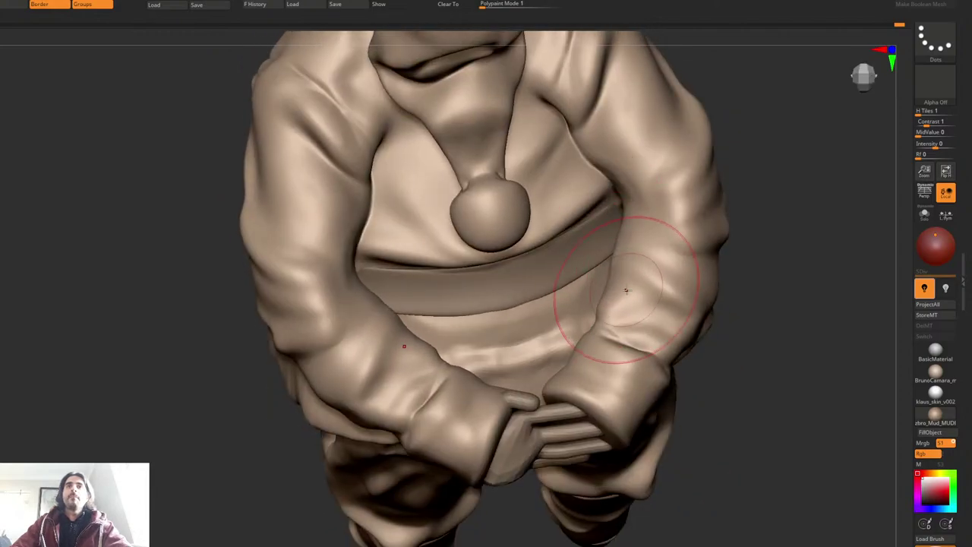
drag(403, 337, 387, 324)
Step: Set the DamStandard brush's LazyStep to 0.02 and carve fold creases around both elbows at a smaller draw size
mouse_move(387, 324)
right_down()
mouse_move(414, 263)
mouse_move(342, 281)
right_up()
key(space)
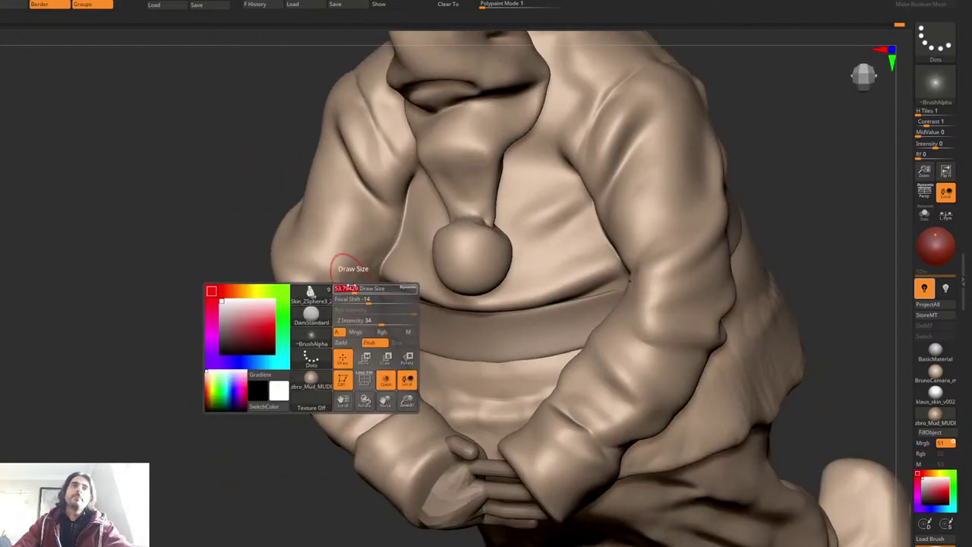
key(space)
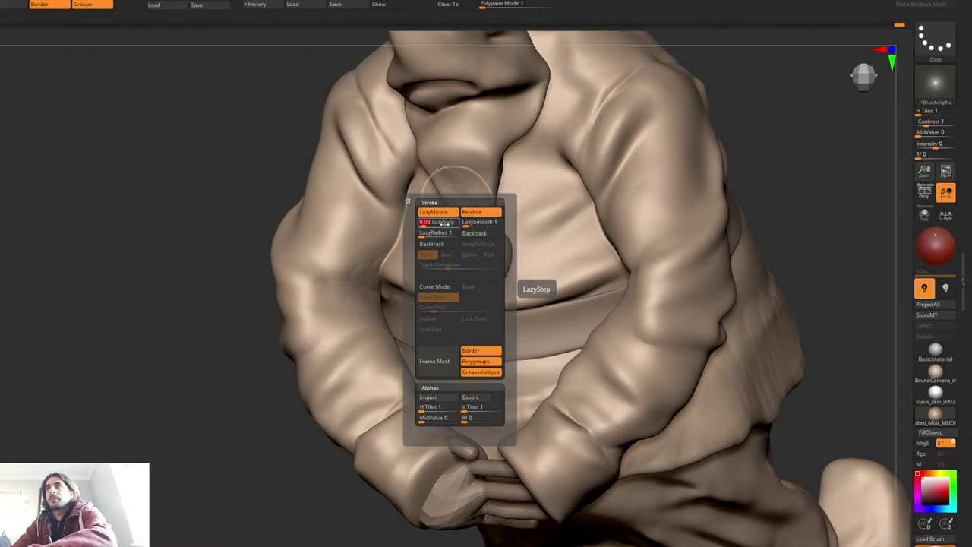
key(Return)
right_drag(337, 241, 346, 304)
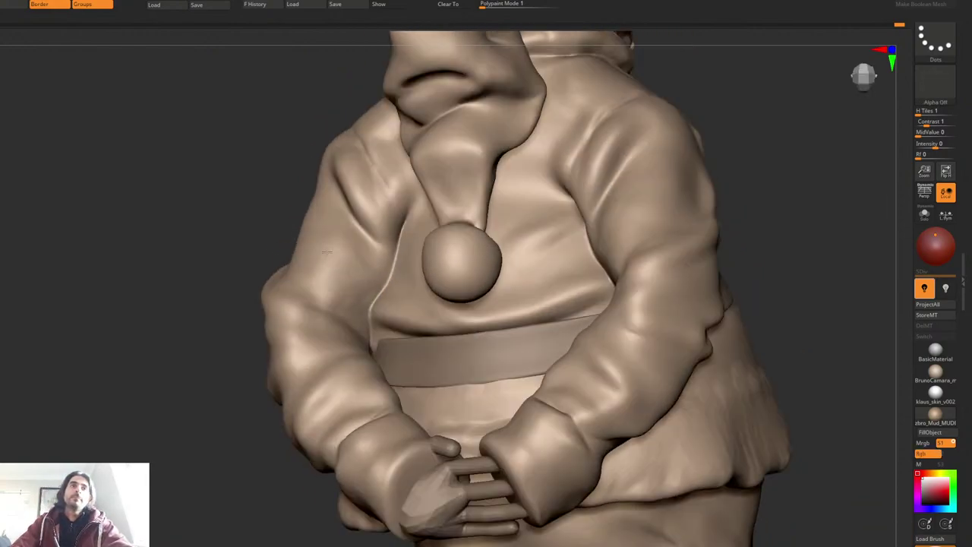
key(space)
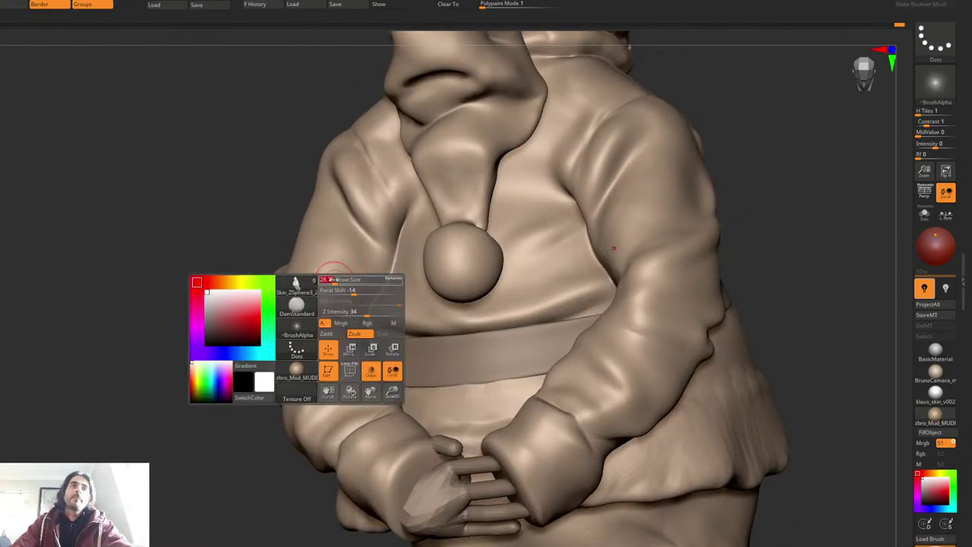
mouse_move(356, 334)
right_down()
mouse_move(304, 276)
mouse_move(314, 293)
right_up()
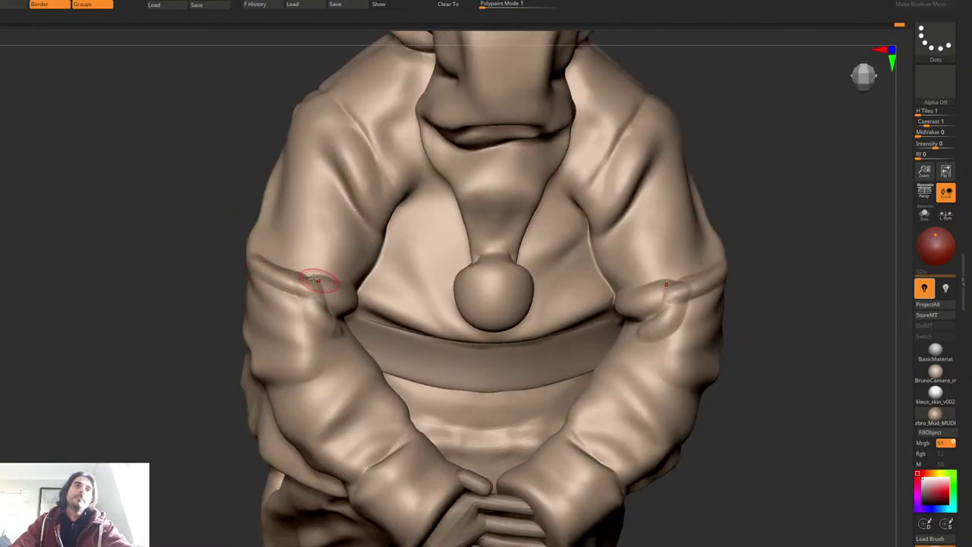
Step: Build up the cloth folds beside the elbow creases with the Standard brush
key(b)
key(s)
key(t)
key(space)
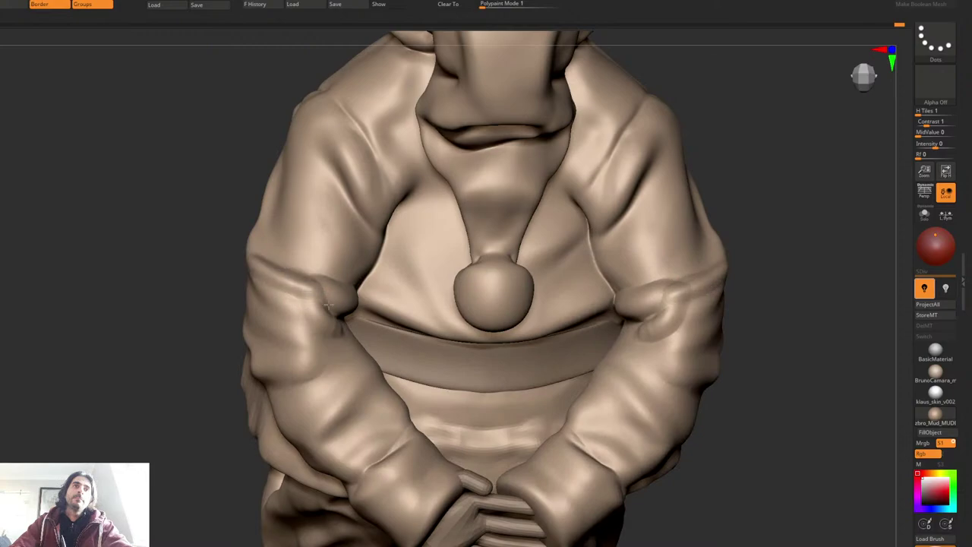
mouse_move(336, 301)
right_down()
mouse_move(288, 350)
mouse_move(324, 308)
mouse_move(330, 274)
mouse_move(314, 330)
right_up()
key(space)
Step: Deepen the creases at the inner elbows and add folds on the upper sleeves with the DamStandard brush
key(b)
key(d)
key(s)
right_click(315, 330)
right_drag(352, 256, 322, 253)
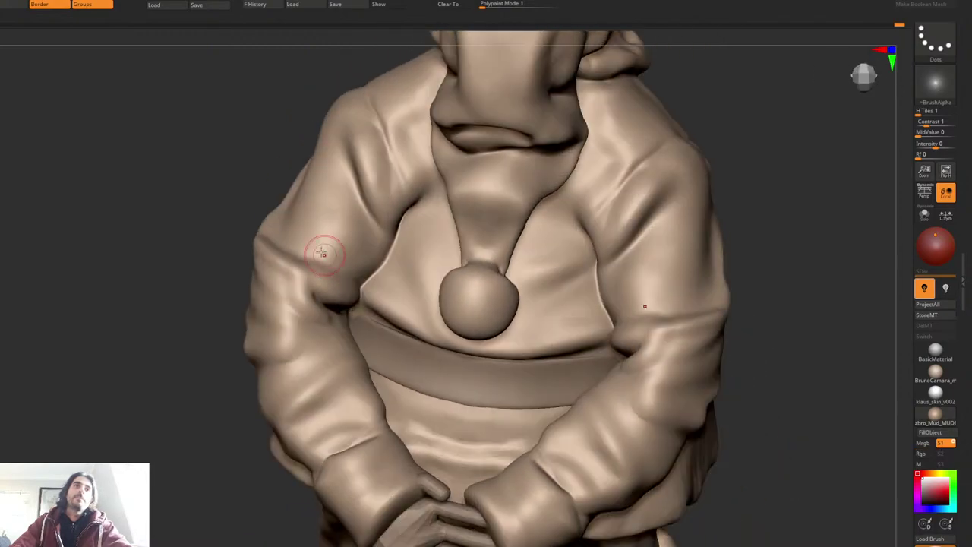
mouse_move(282, 187)
right_down()
mouse_move(304, 210)
mouse_move(326, 206)
right_up()
right_drag(346, 259, 359, 269)
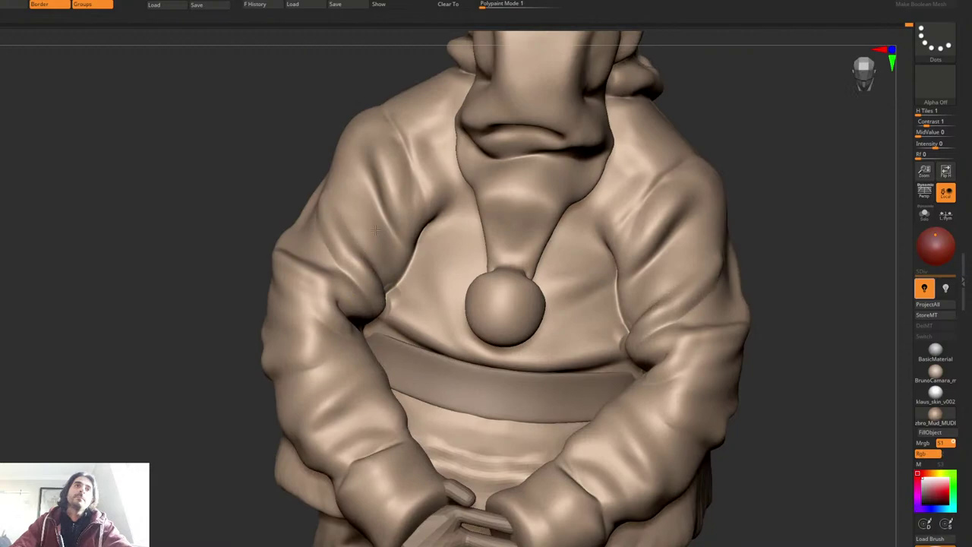
Step: Switch to the belt mesh and check where it meets the jacket under the arm
mouse_move(451, 284)
right_down()
mouse_move(408, 304)
mouse_move(413, 330)
mouse_move(401, 309)
mouse_move(412, 332)
mouse_move(436, 331)
mouse_move(421, 333)
right_up()
right_click(411, 322)
right_click(433, 329)
key(1)
mouse_move(408, 333)
mouse_down()
mouse_move(414, 346)
mouse_move(497, 380)
mouse_move(525, 374)
mouse_up()
key(ctrl+shift+s)
mouse_move(531, 301)
right_down()
mouse_move(488, 292)
mouse_move(505, 308)
mouse_move(491, 225)
mouse_move(487, 253)
right_up()
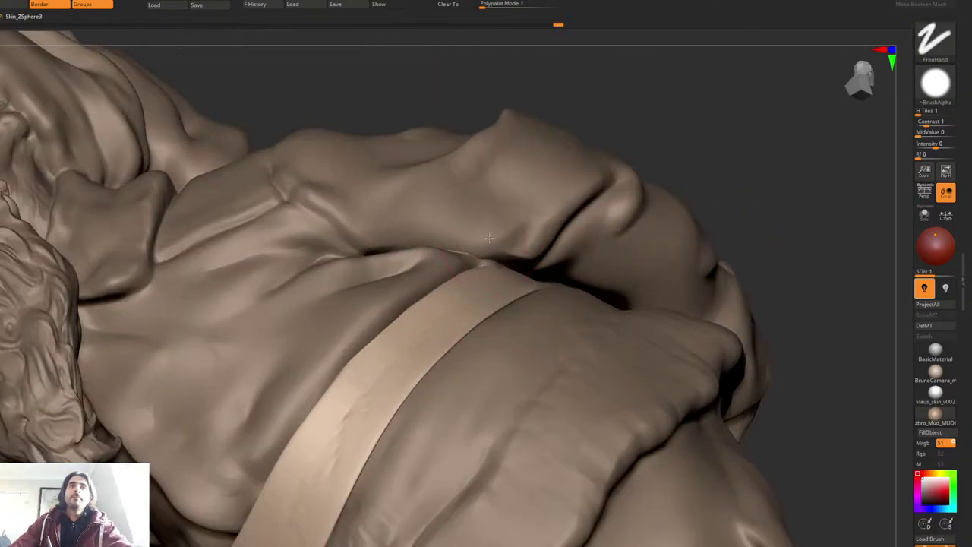
Step: Select the jacket and reshape its edge along the belt under the arm with the Move brush
alt+click(485, 257)
key(b)
key(m)
key(v)
drag(484, 267, 487, 270)
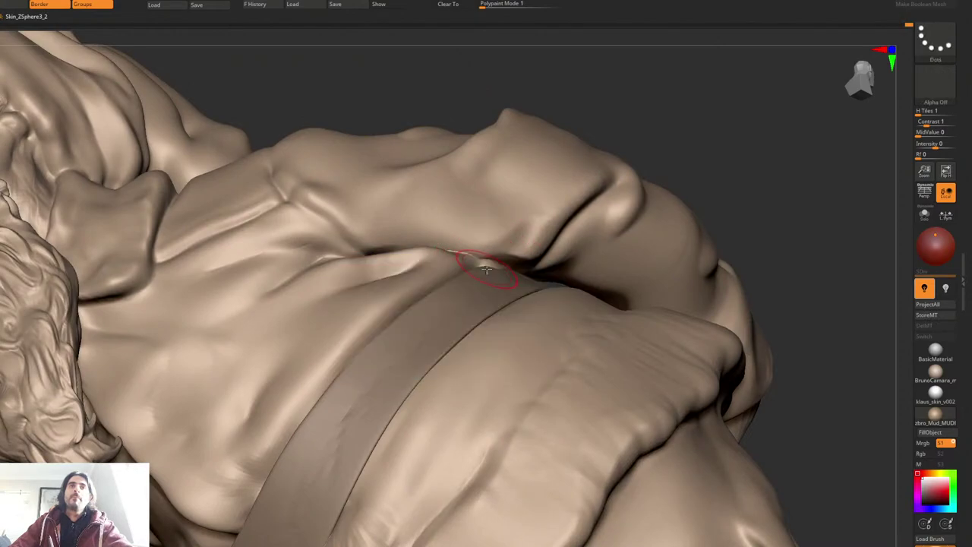
right_click(498, 252)
right_drag(489, 263, 487, 245)
Step: Build up the jacket folds between the underarm and the belt with the Standard brush
right_click(486, 244)
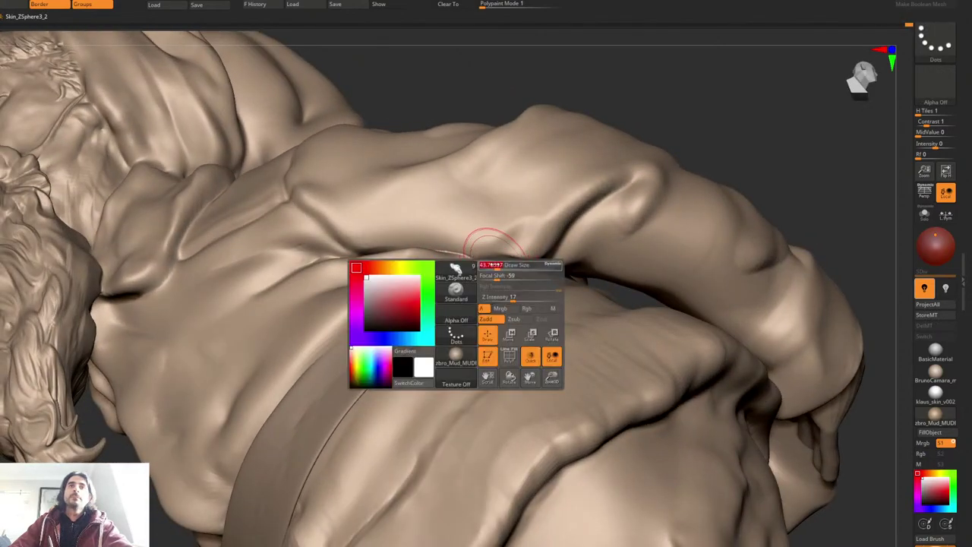
right_drag(528, 274, 511, 264)
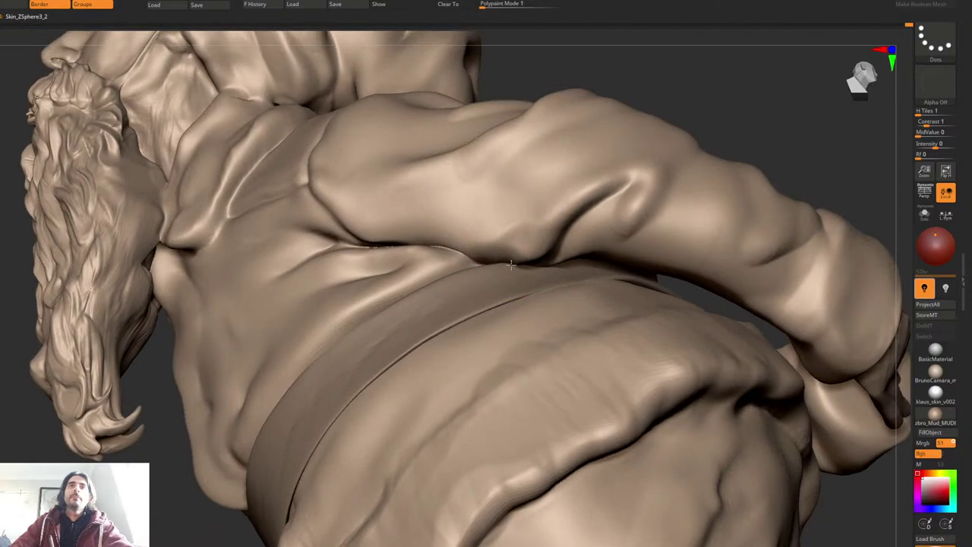
right_drag(531, 218, 478, 247)
right_click(473, 251)
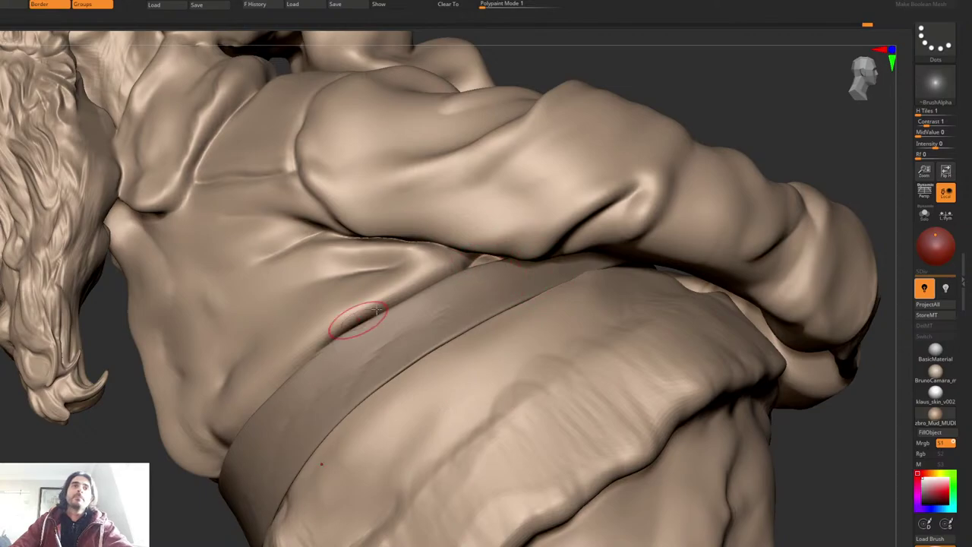
Step: Sharpen the creases along the belt and at the inner elbows with the DamStandard brush
ctrl+right_drag(377, 310, 499, 279)
right_click(499, 279)
mouse_move(531, 221)
right_down()
mouse_move(549, 255)
mouse_move(561, 231)
mouse_move(426, 266)
mouse_move(435, 306)
mouse_move(555, 193)
right_up()
right_click(469, 242)
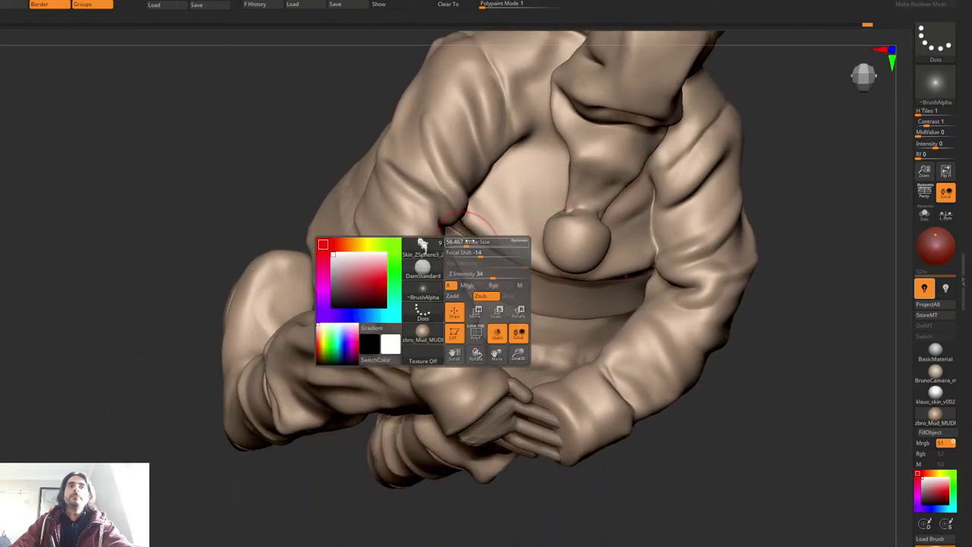
right_drag(470, 241, 460, 208)
Step: Reshape the silhouette of both forearm sleeves with the Move brush
drag(407, 255, 418, 250)
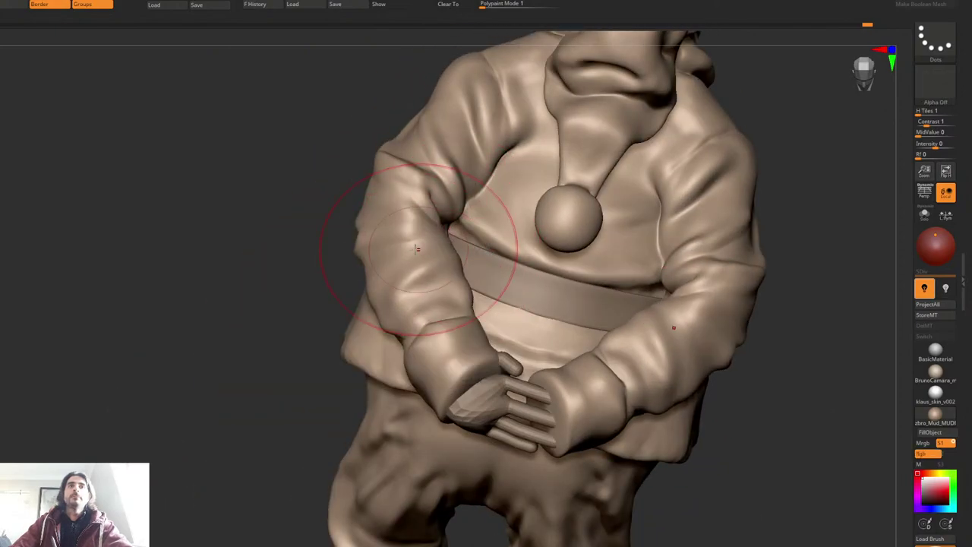
mouse_move(374, 313)
mouse_down()
mouse_move(392, 289)
mouse_move(376, 299)
mouse_up()
right_click(401, 190)
mouse_move(372, 299)
right_down()
mouse_move(410, 148)
mouse_move(404, 182)
mouse_move(465, 293)
right_up()
right_click(404, 182)
mouse_move(465, 292)
ctrl+right_down()
mouse_move(469, 152)
mouse_move(388, 208)
ctrl+right_up()
ctrl+right_drag(497, 221, 475, 241)
Step: Refine the bunched folds and the sagging cloth around both elbows
mouse_move(435, 351)
right_down()
mouse_move(363, 374)
mouse_move(407, 436)
right_up()
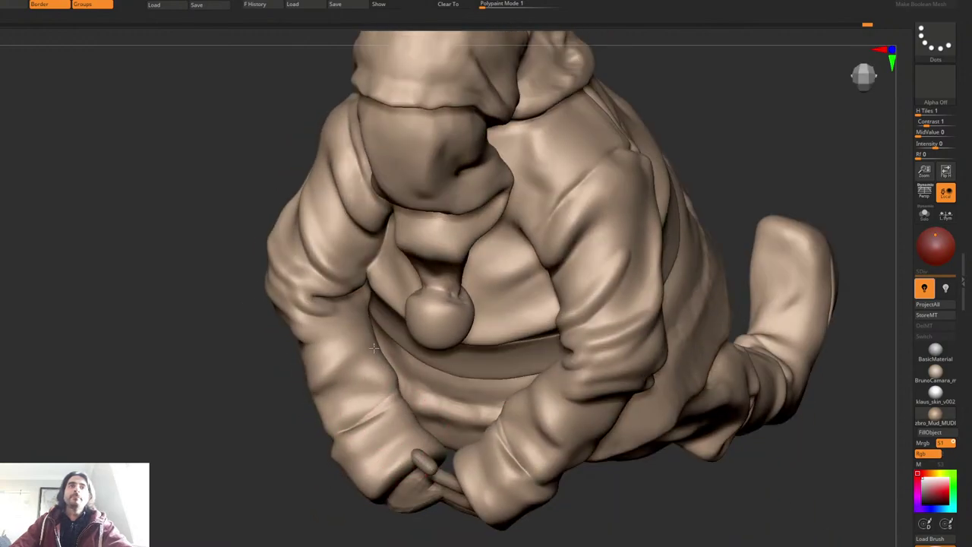
right_drag(357, 293, 380, 221)
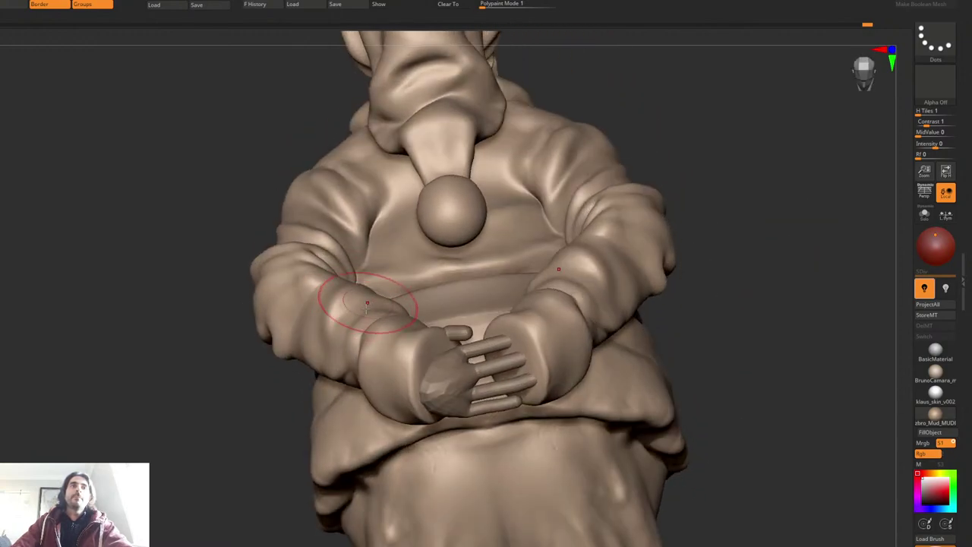
right_drag(323, 281, 327, 345)
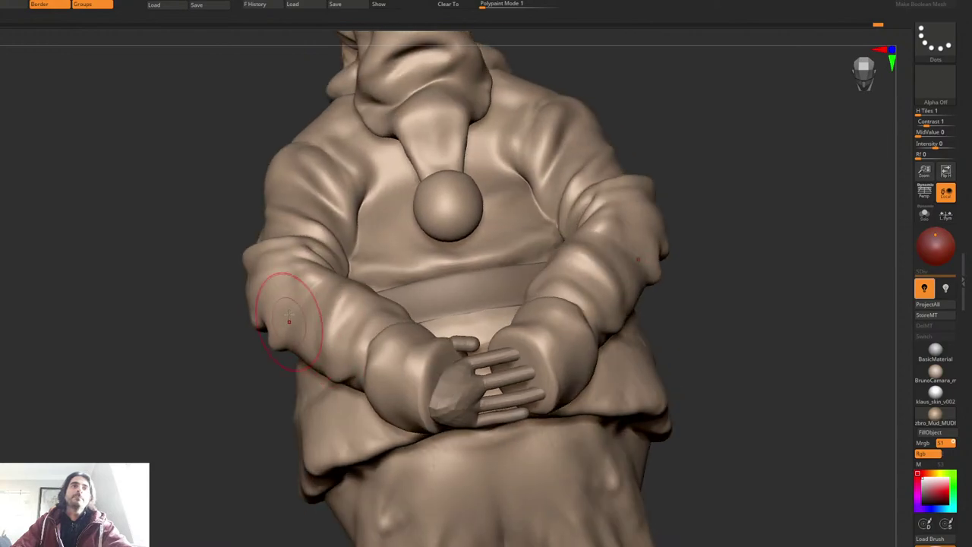
mouse_move(398, 279)
right_down()
mouse_move(333, 282)
mouse_move(380, 334)
mouse_move(407, 242)
mouse_move(403, 290)
right_up()
Step: Mask the jacket except for both forearm sleeves and place the transform gizmo at the left forearm
alt+click(402, 412)
alt+click(397, 292)
key(q)
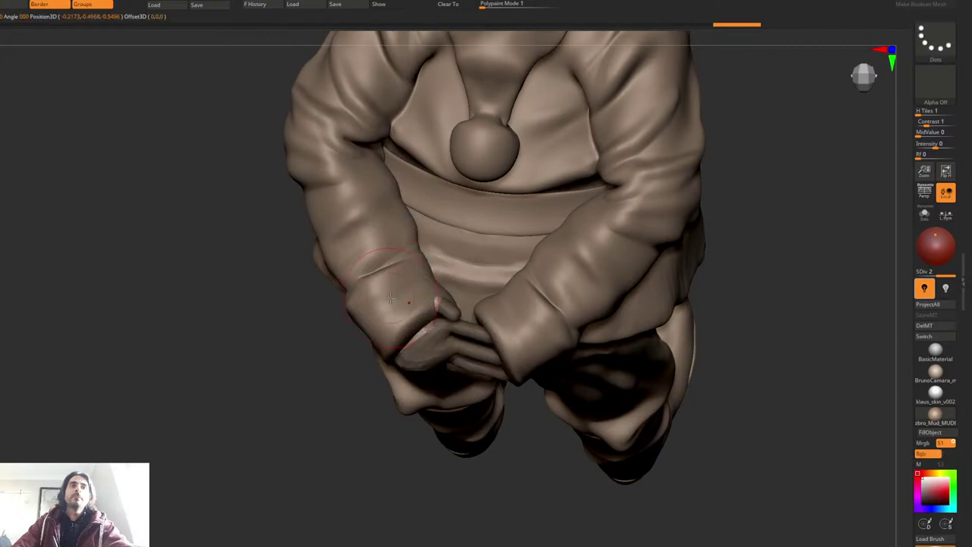
key(w)
ctrl+click(384, 301)
key(q)
right_drag(387, 285, 410, 258)
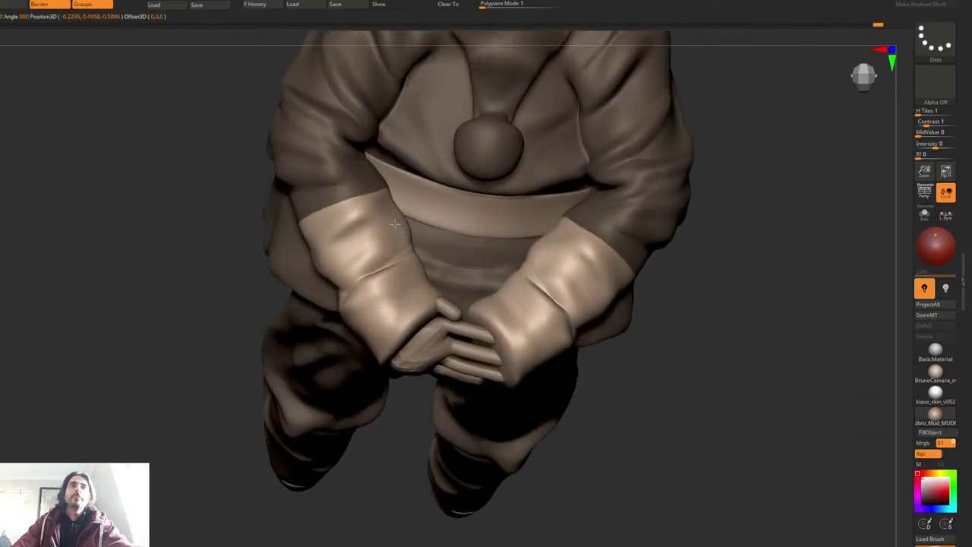
Step: Undo the latest sleeve adjustments and reposition the unmasked forearm sleeves with the transform gizmo so the wrist is more exposed
key(ctrl+z)
key(ctrl+z)
key(ctrl+z)
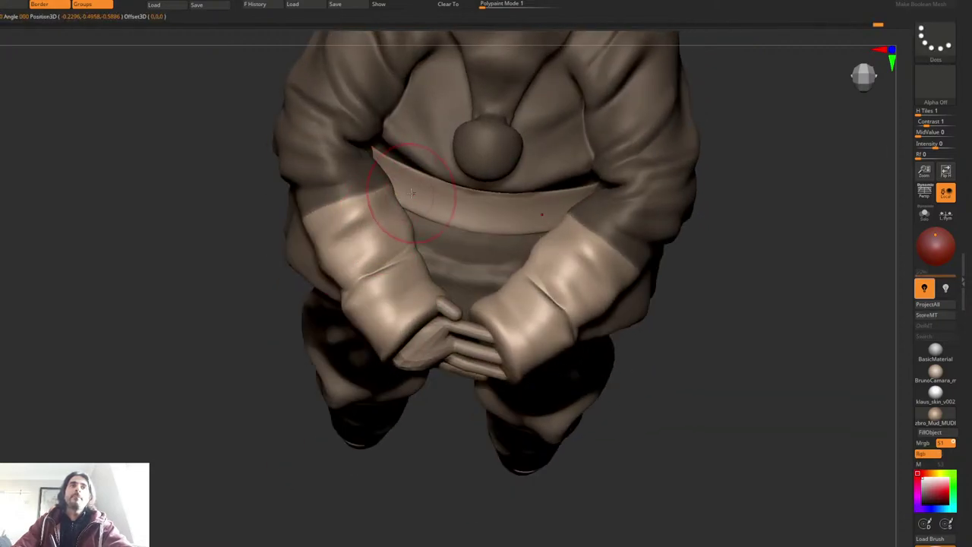
drag(416, 241, 414, 237)
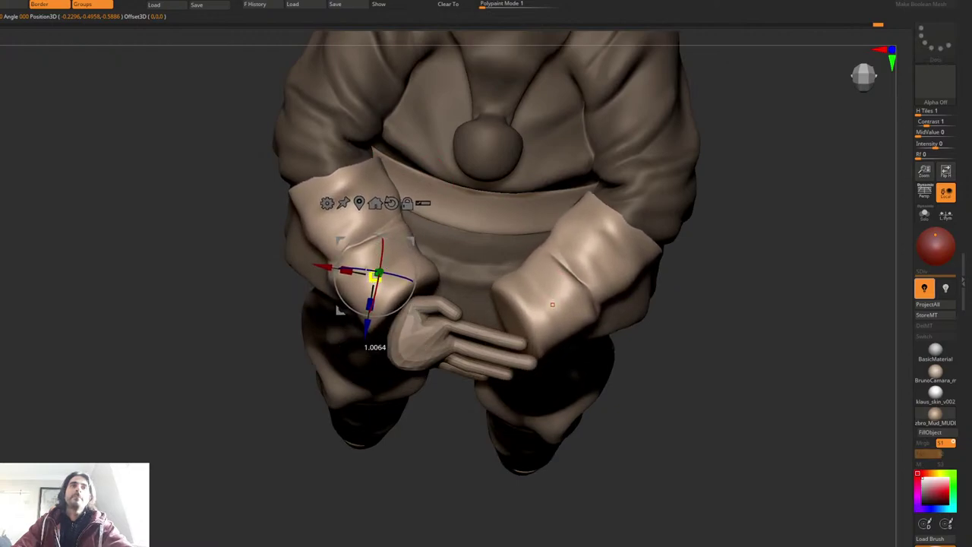
key(ctrl+z)
key(ctrl+z)
key(ctrl+z)
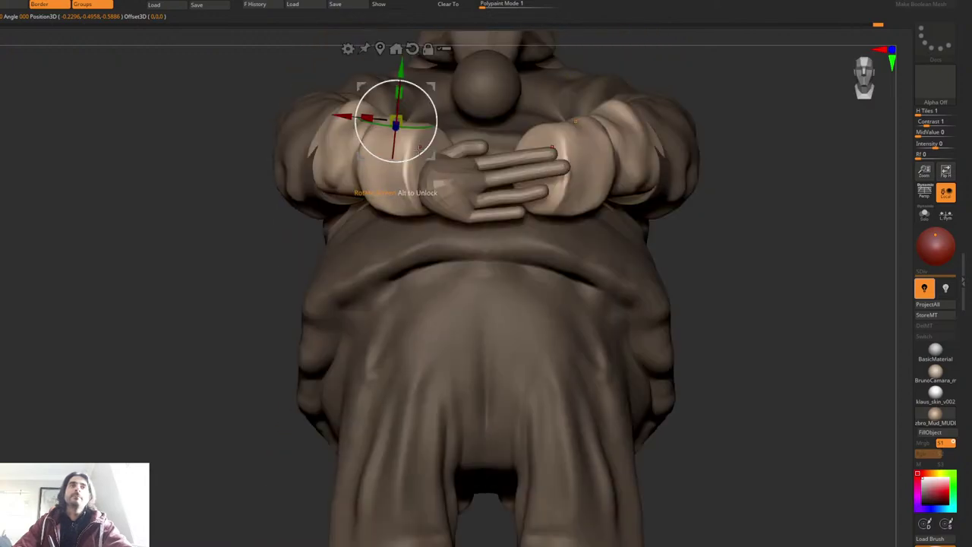
right_drag(420, 150, 601, 117)
mouse_move(689, 100)
mouse_down()
mouse_move(688, 120)
mouse_move(688, 110)
mouse_up()
key(q)
alt+right_drag(623, 115, 533, 159)
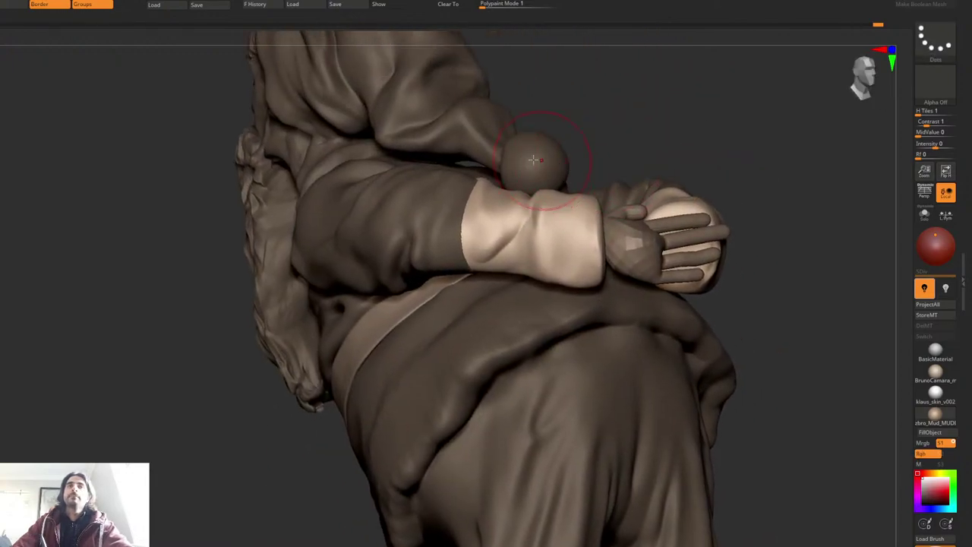
drag(534, 159, 517, 149)
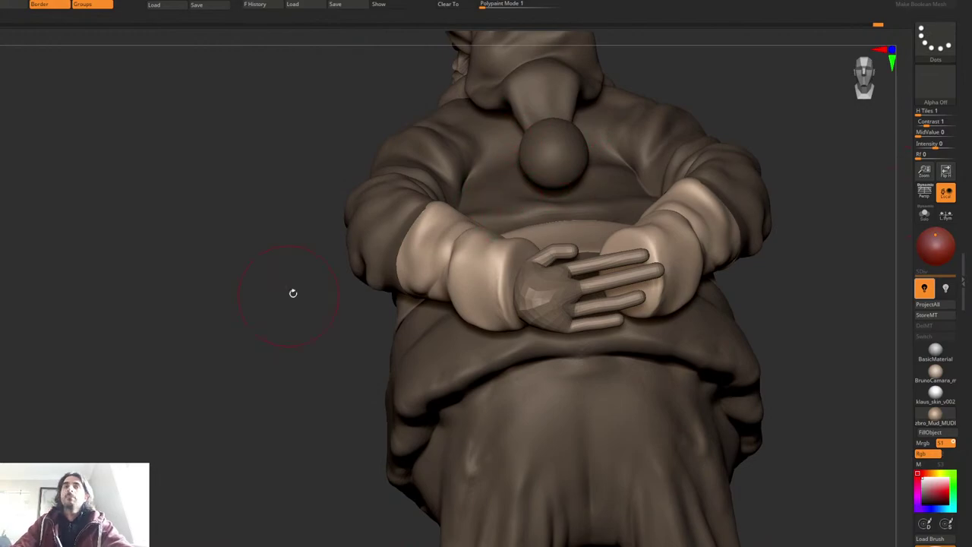
Step: Make the hand mesh the active subtool and reduce the Move brush's draw size for work on the hand
alt+drag(293, 293, 239, 366)
alt+click(494, 412)
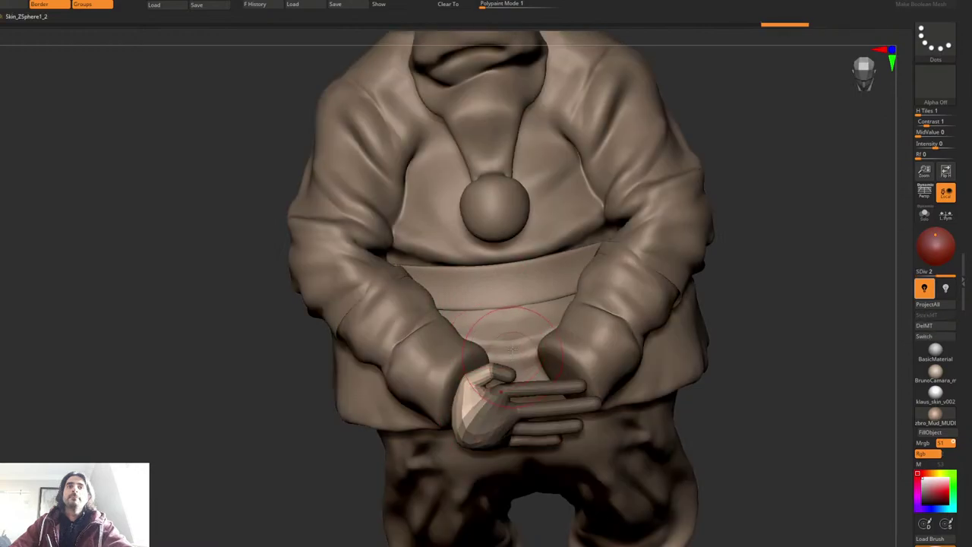
right_drag(513, 350, 512, 318)
key(space)
drag(512, 317, 503, 318)
ctrl+click(797, 232)
alt+right_drag(543, 376, 565, 250)
key(space)
drag(565, 250, 547, 245)
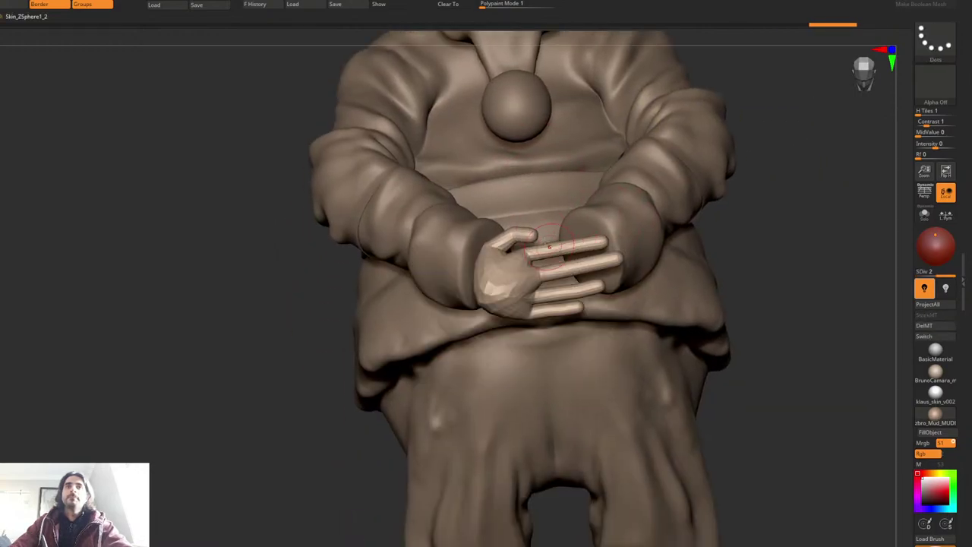
Step: Smooth the faceted palm and reshape its wrist end beside the sleeve cuff
ctrl+right_drag(547, 245, 584, 253)
key(space)
drag(508, 243, 499, 245)
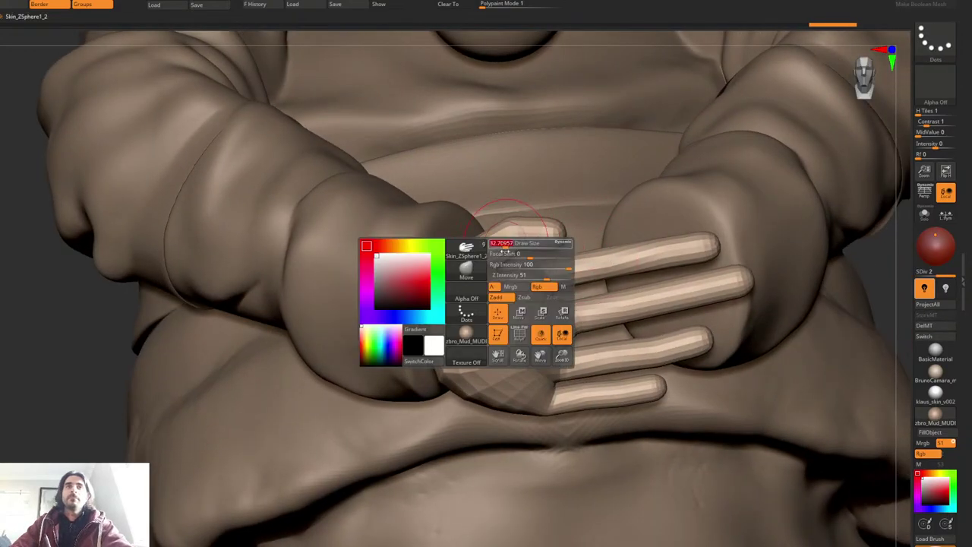
shift+drag(486, 299, 529, 342)
mouse_move(481, 304)
right_down()
mouse_move(514, 254)
mouse_move(530, 249)
right_up()
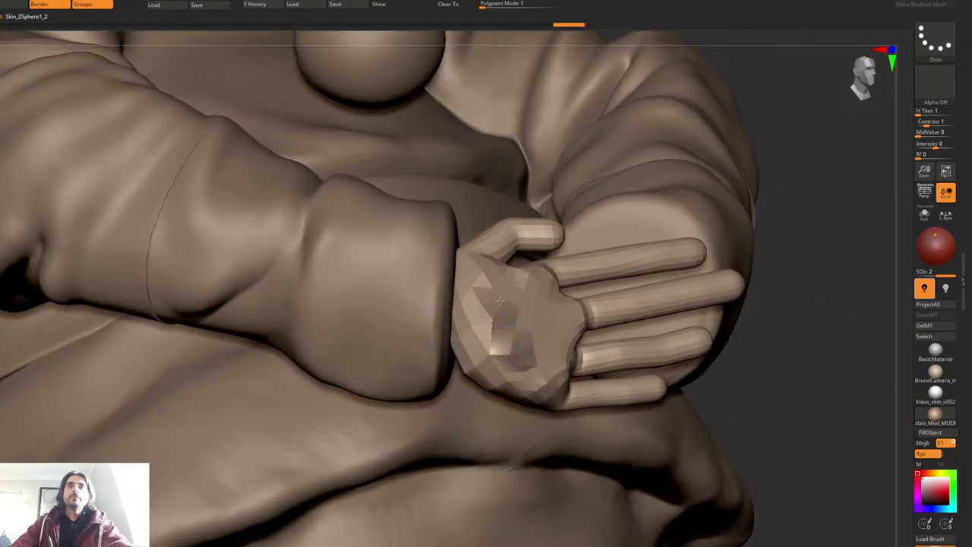
mouse_move(498, 326)
mouse_down()
mouse_move(521, 278)
mouse_move(494, 331)
mouse_up()
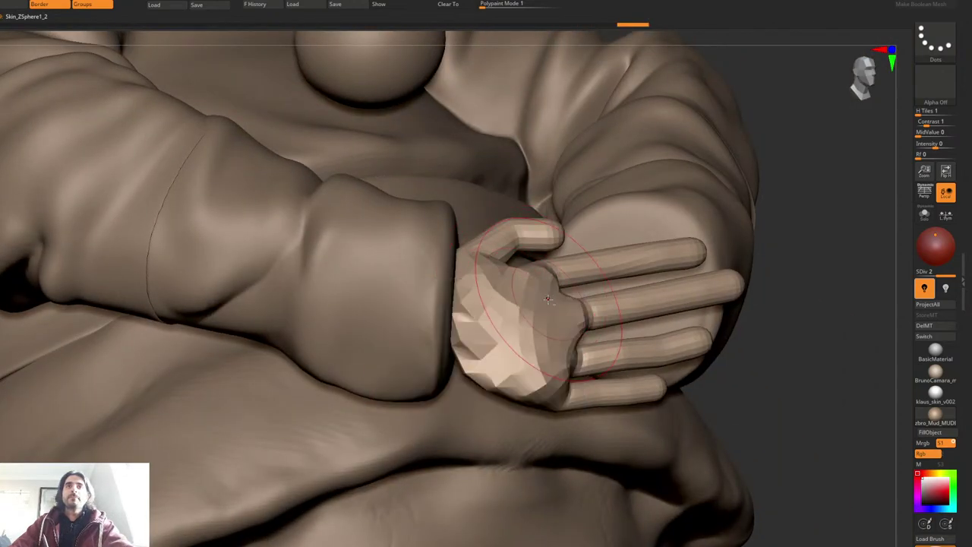
Step: Isolate the hand with Solo and reshape the outline of the palm from both sides
ctrl+right_drag(613, 337, 532, 263)
key(alt+s)
ctrl+right_drag(486, 220, 506, 252)
drag(505, 251, 447, 302)
key(space)
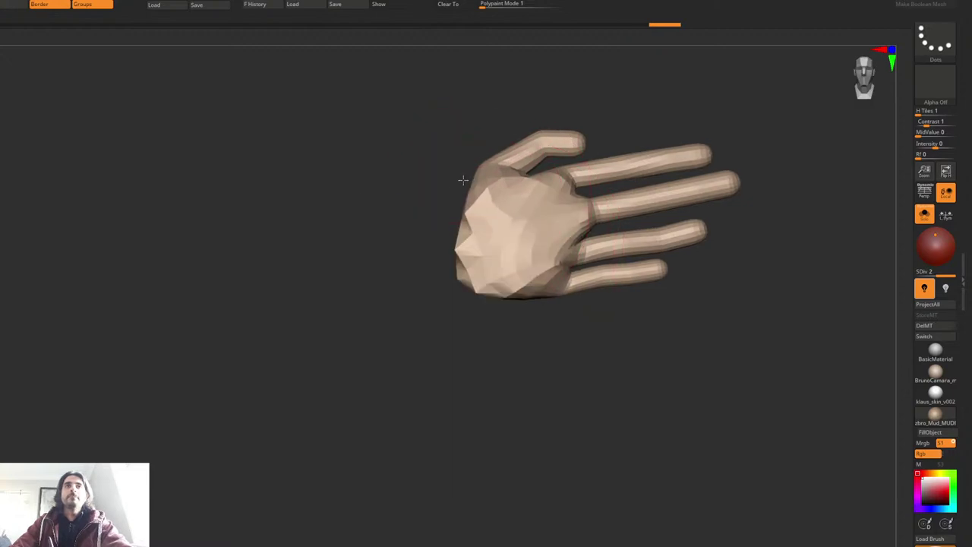
right_drag(483, 232, 465, 205)
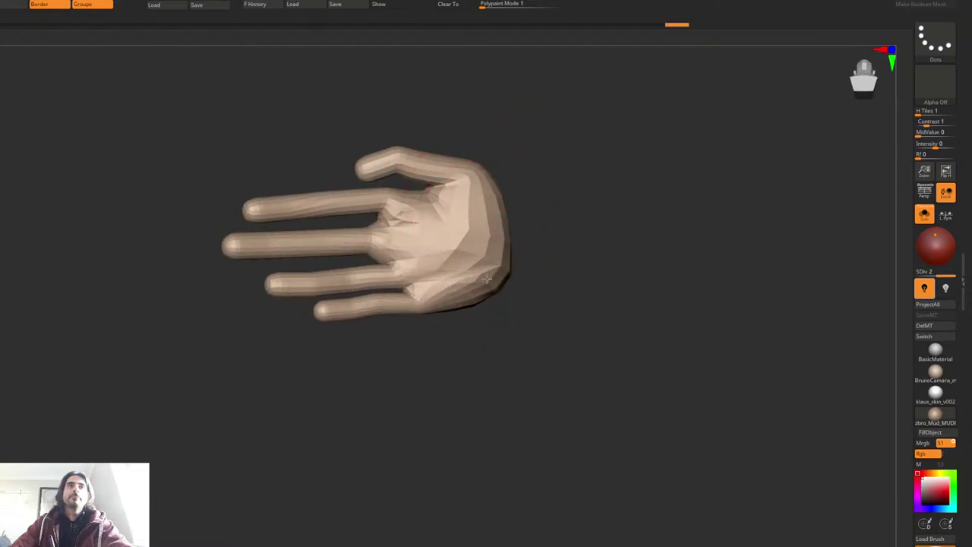
right_drag(486, 279, 465, 166)
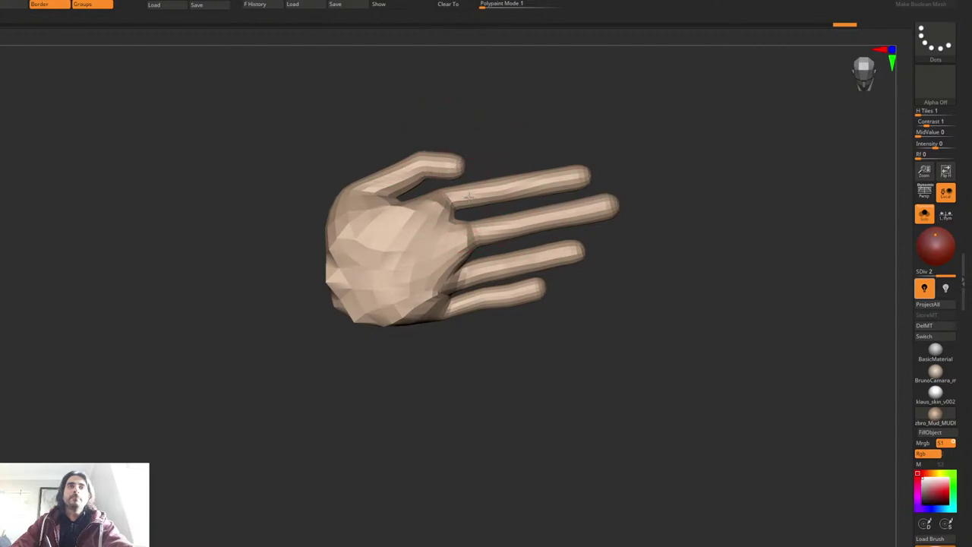
Step: Subdivide the hand to level 3 and reshape the bases of the index and middle fingers with a smaller Move brush
key(space)
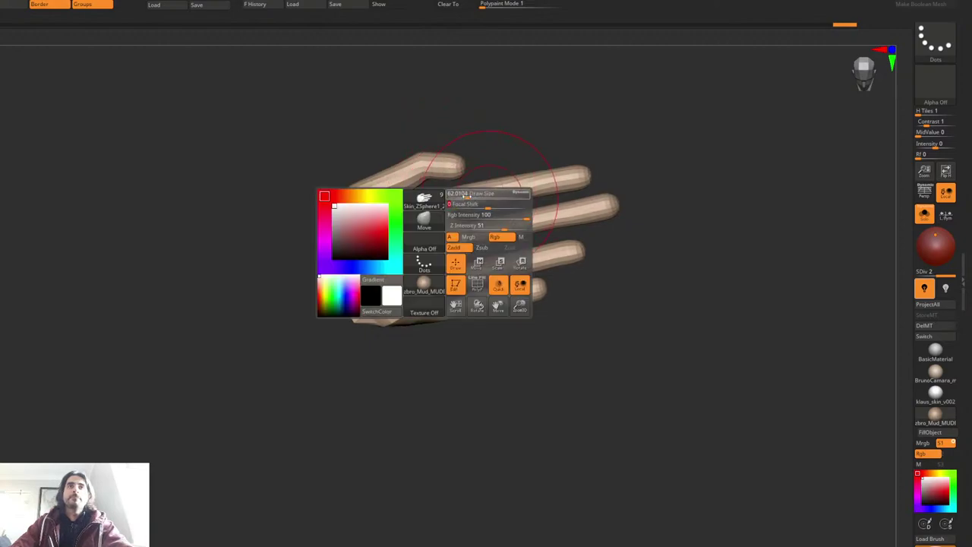
drag(467, 195, 463, 195)
key(ctrl+d)
mouse_move(458, 171)
alt+right_down()
mouse_move(509, 170)
mouse_move(504, 207)
alt+right_up()
key(space)
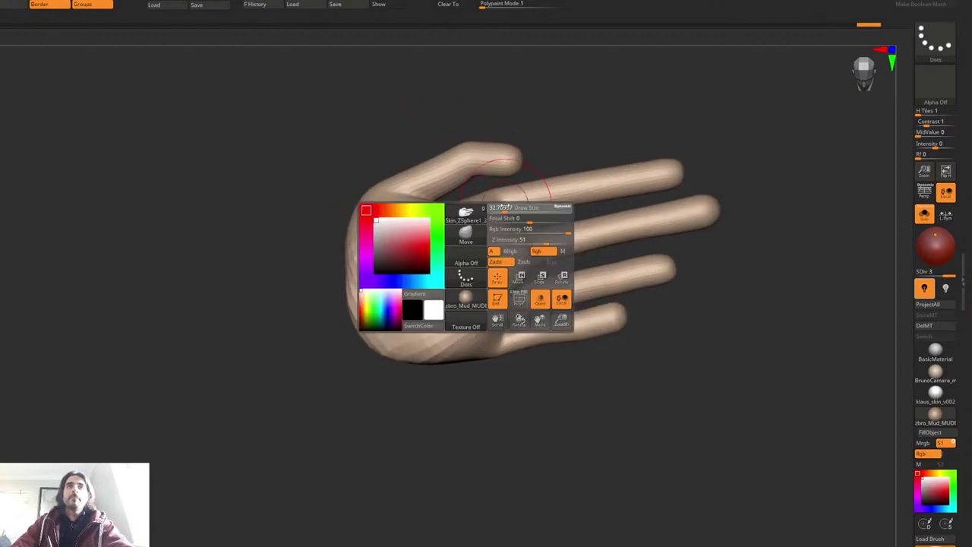
drag(505, 207, 501, 207)
drag(578, 212, 538, 219)
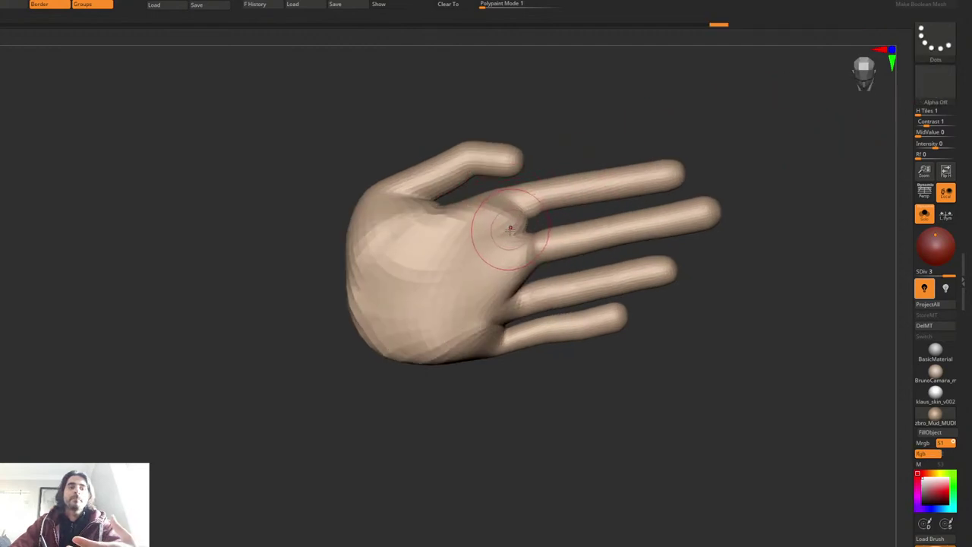
mouse_move(502, 233)
right_down()
mouse_move(457, 193)
mouse_move(473, 196)
mouse_move(467, 229)
right_up()
Step: Mask all of the hand except the thumb with the lasso and adjust the thumb's position with the transform gizmo
key(w)
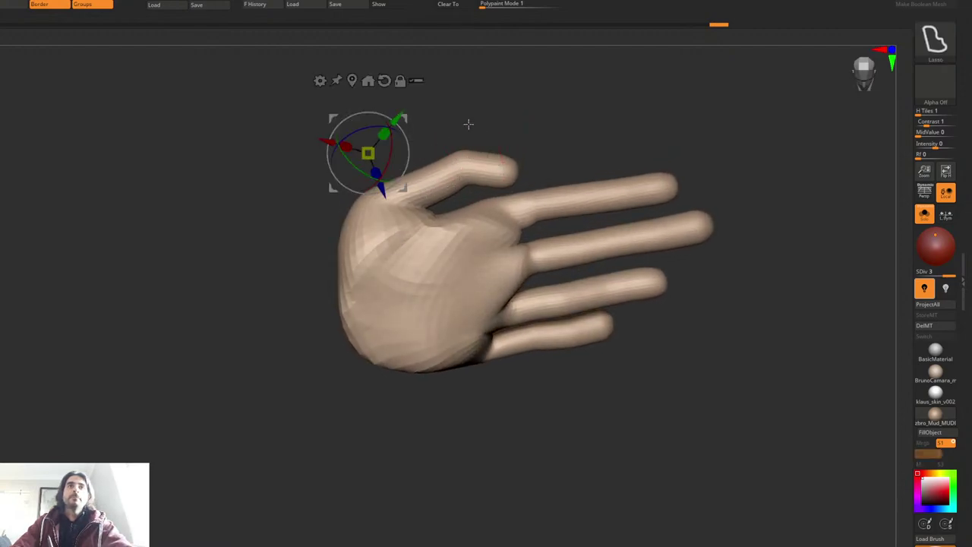
key(q)
ctrl+drag(491, 111, 544, 173)
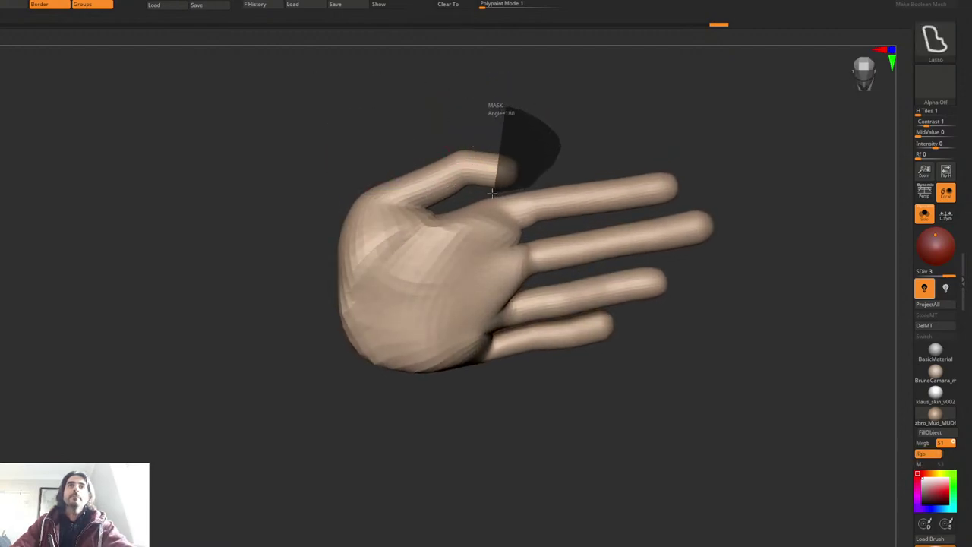
ctrl+drag(437, 210, 313, 114)
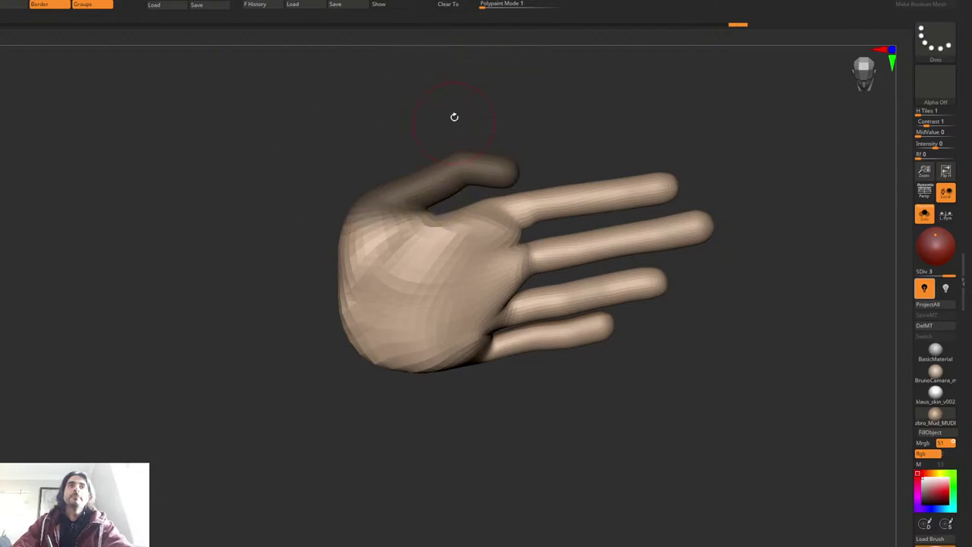
mouse_move(454, 115)
right_down()
mouse_move(485, 108)
mouse_move(464, 113)
right_up()
key(w)
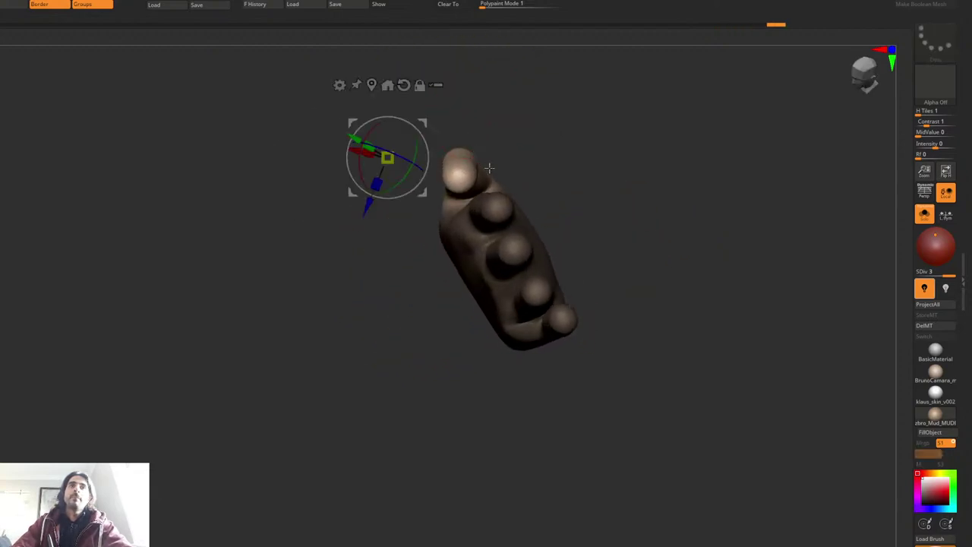
mouse_move(425, 118)
alt+mouse_down()
mouse_move(501, 169)
mouse_move(467, 174)
alt+mouse_up()
key(q)
mouse_move(481, 170)
right_down()
mouse_move(473, 122)
mouse_move(478, 145)
mouse_move(426, 141)
mouse_move(445, 182)
right_up()
Step: Smooth the transition between the base of the thumb and the palm
key(space)
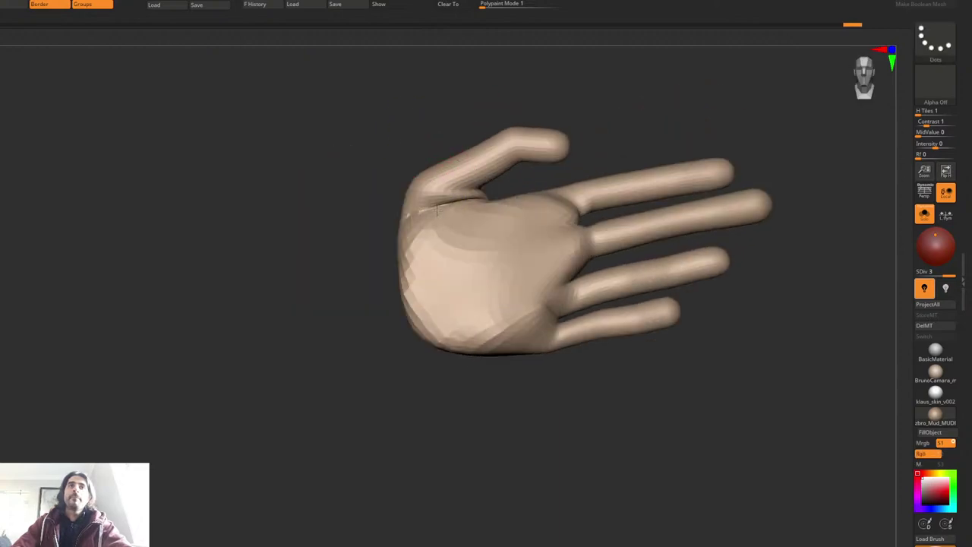
mouse_move(498, 199)
shift+mouse_down()
mouse_move(462, 218)
mouse_move(437, 215)
mouse_move(473, 239)
shift+mouse_up()
mouse_move(380, 171)
right_down()
mouse_move(465, 137)
mouse_move(447, 149)
right_up()
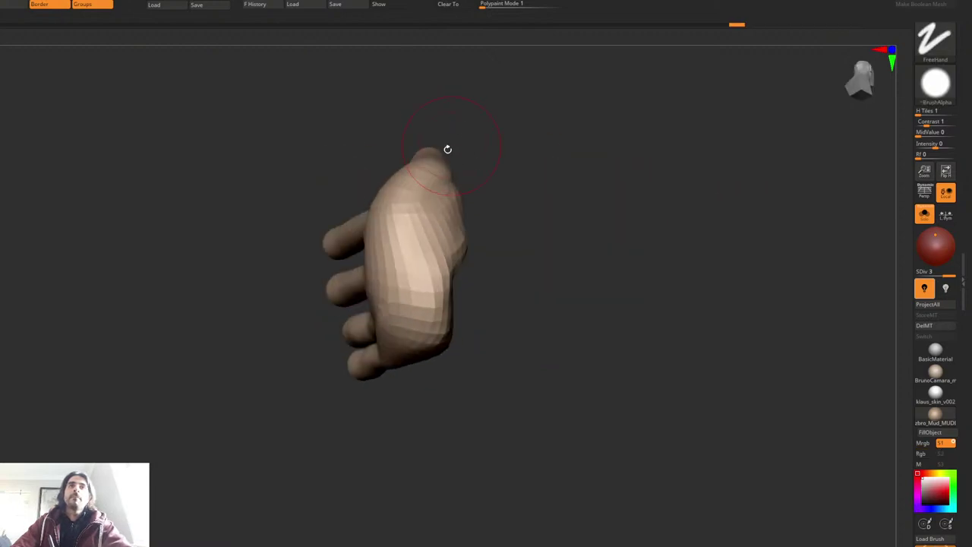
Step: Paint a mask over the thumb and its base, invert and soften it, and rotate the thumb area with the gizmo
mouse_move(422, 114)
ctrl+mouse_down()
mouse_move(376, 138)
mouse_move(456, 224)
mouse_move(540, 113)
ctrl+mouse_up()
right_drag(471, 144, 387, 144)
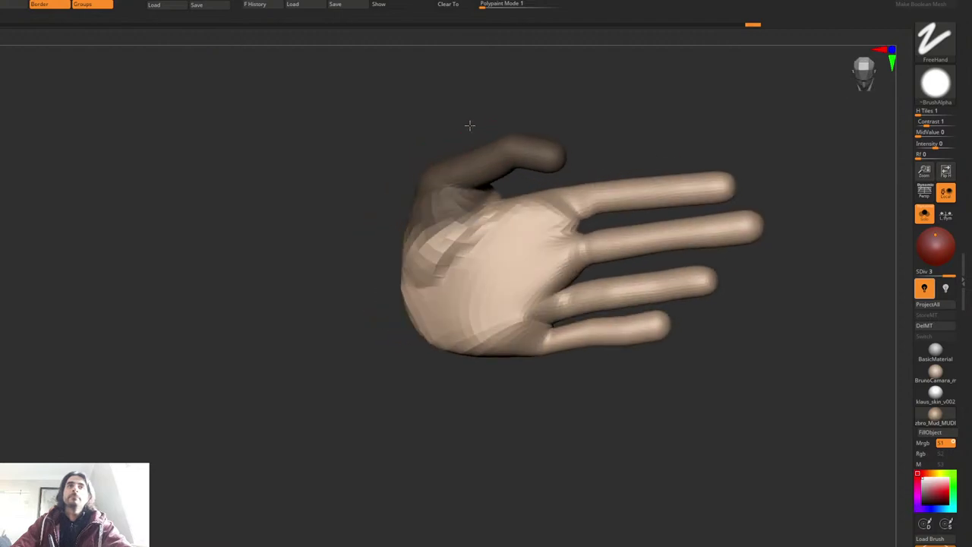
key(ctrl+i)
right_drag(527, 141, 506, 201)
ctrl+click(506, 201)
right_drag(532, 171, 510, 165)
key(w)
alt+drag(499, 170, 520, 239)
drag(517, 244, 518, 246)
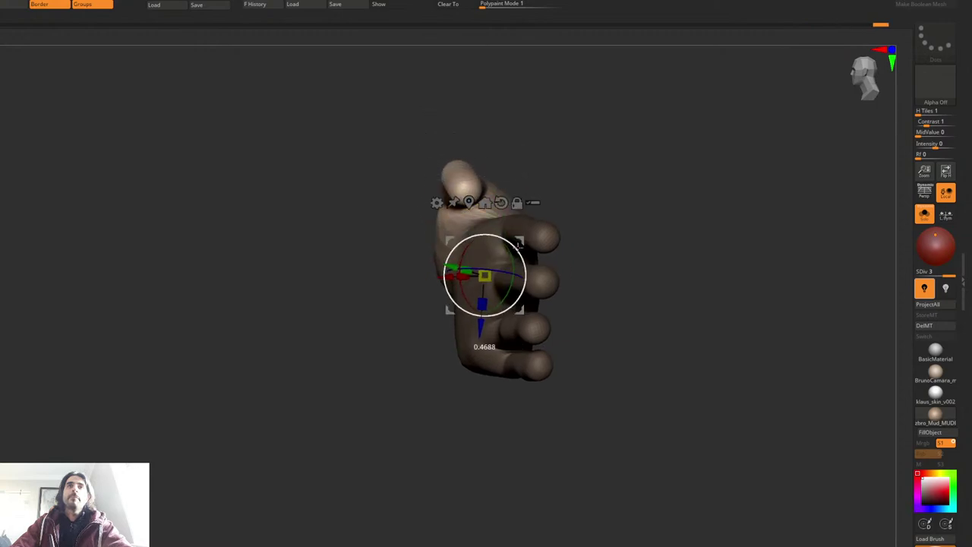
key(q)
Step: Clear the mask and reshape the thumb's profile with the Move brush, giving it a broader tip
mouse_move(497, 231)
right_down()
mouse_move(488, 147)
mouse_move(464, 193)
mouse_move(456, 179)
mouse_move(418, 249)
right_up()
right_click(461, 203)
right_click(418, 249)
ctrl+drag(371, 155, 384, 170)
right_drag(384, 169, 394, 237)
right_click(393, 238)
key(1)
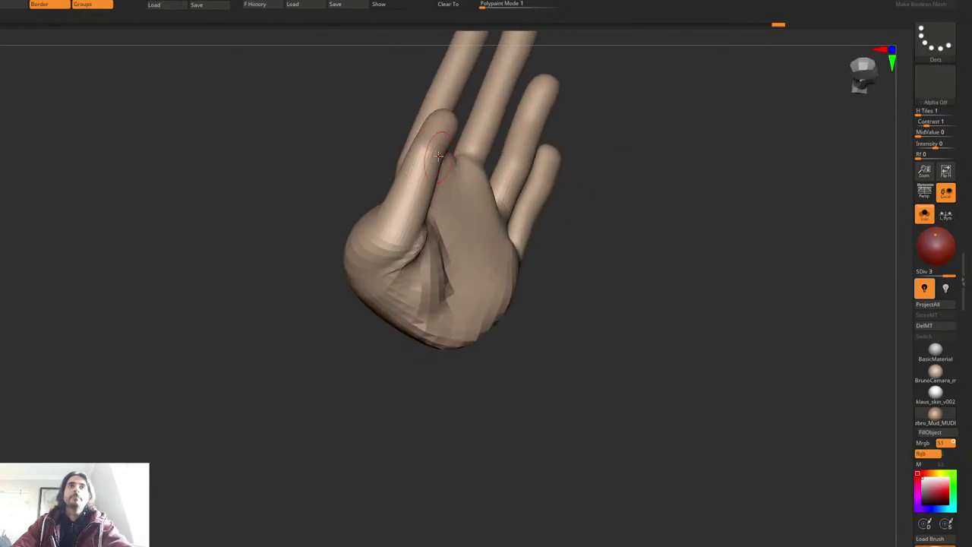
drag(448, 157, 457, 158)
right_drag(436, 166, 417, 202)
right_click(417, 202)
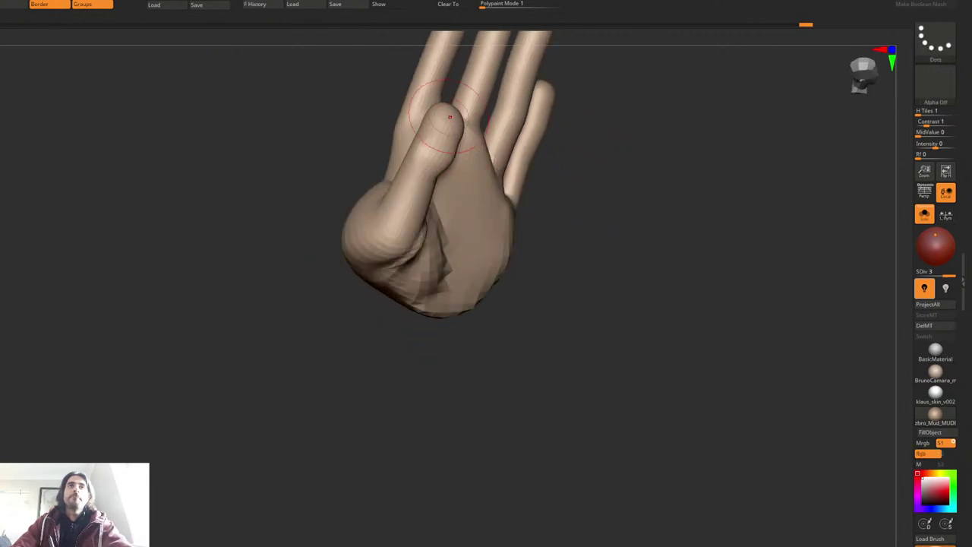
Step: Refine the thumb's joint and tip, smoothing the surface and defining the inner bend from several angles
mouse_move(450, 116)
right_down()
mouse_move(438, 192)
mouse_move(392, 216)
right_up()
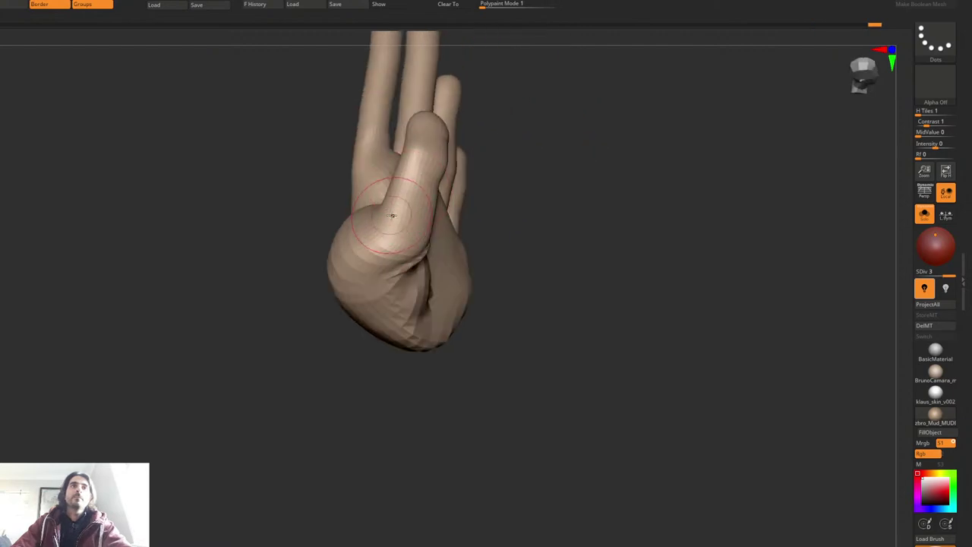
shift+drag(411, 118, 424, 92)
right_click(413, 119)
mouse_move(413, 119)
right_down()
mouse_move(431, 139)
mouse_move(423, 84)
mouse_move(425, 95)
right_up()
right_click(428, 133)
right_click(429, 139)
right_drag(422, 140, 448, 149)
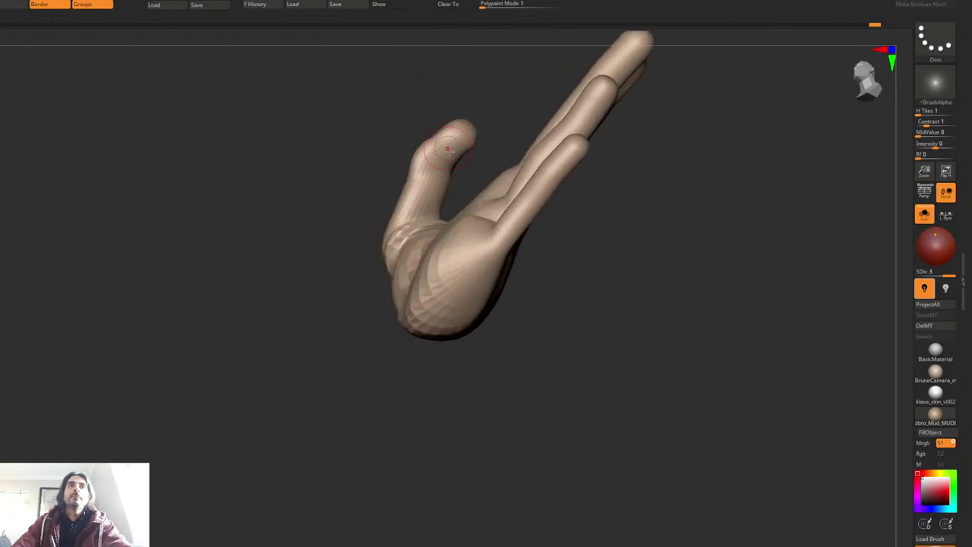
right_click(448, 150)
mouse_move(448, 149)
shift+mouse_down()
mouse_move(456, 144)
mouse_move(453, 161)
shift+mouse_up()
right_drag(449, 152, 437, 190)
right_click(436, 179)
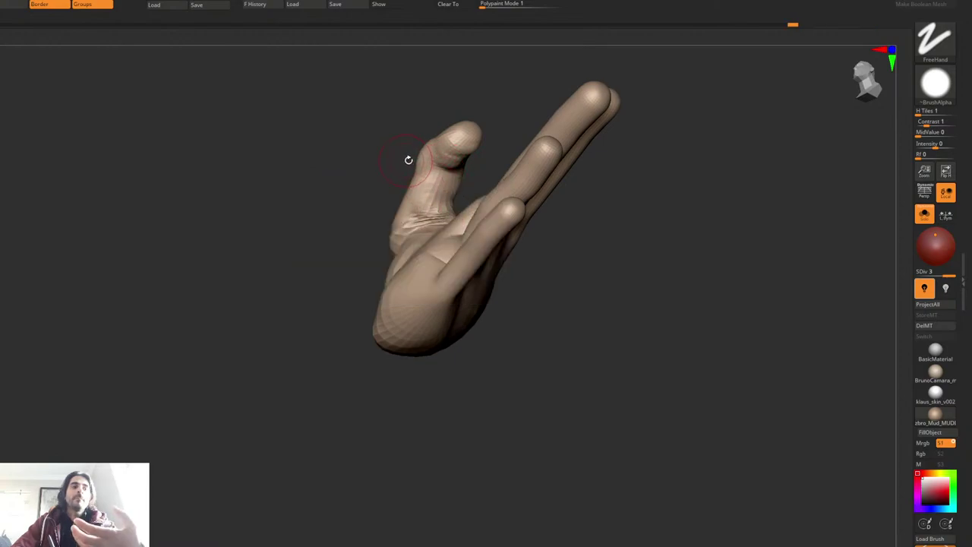
Step: Build up the fleshy base of the thumb, pull the thumb closer to the fingers and smooth it into the palm
right_drag(409, 160, 420, 190)
drag(415, 226, 420, 224)
right_drag(414, 225, 456, 222)
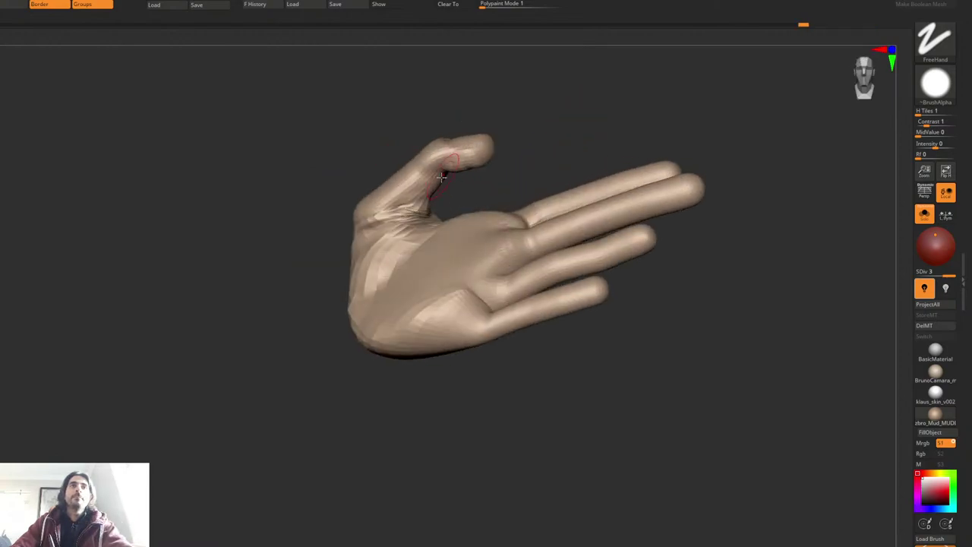
drag(402, 195, 458, 124)
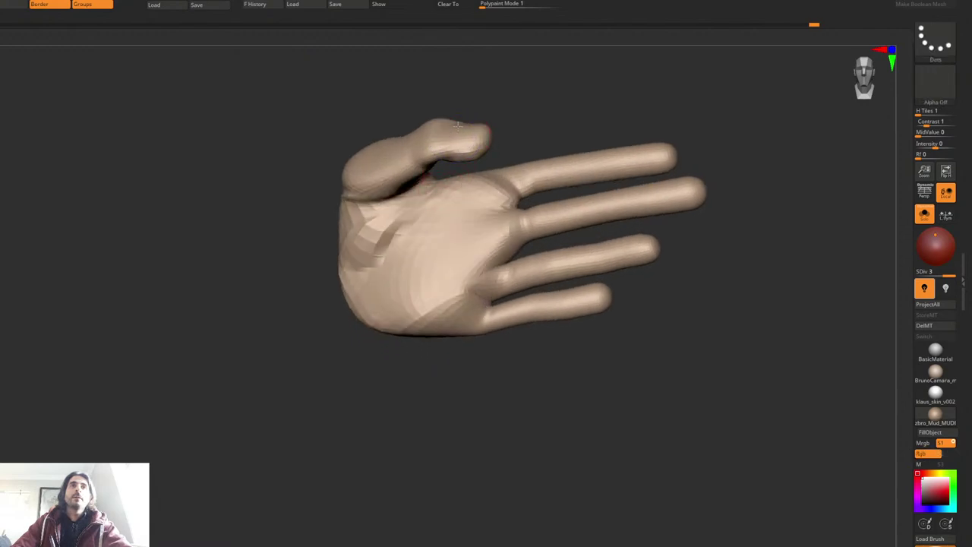
mouse_move(464, 122)
right_down()
mouse_move(479, 165)
mouse_move(437, 201)
right_up()
right_drag(395, 232, 385, 234)
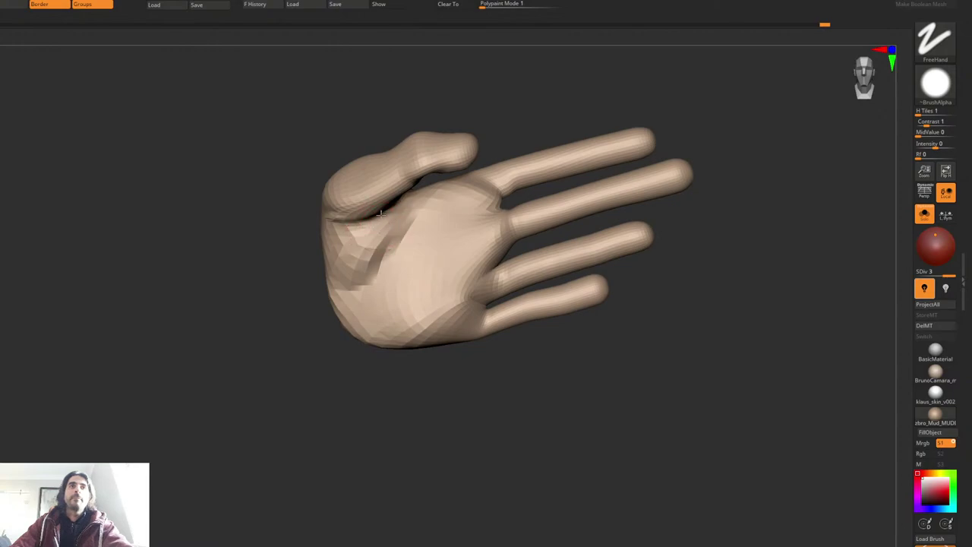
mouse_move(381, 213)
shift+mouse_down()
mouse_move(338, 222)
mouse_move(380, 261)
mouse_move(419, 254)
shift+mouse_up()
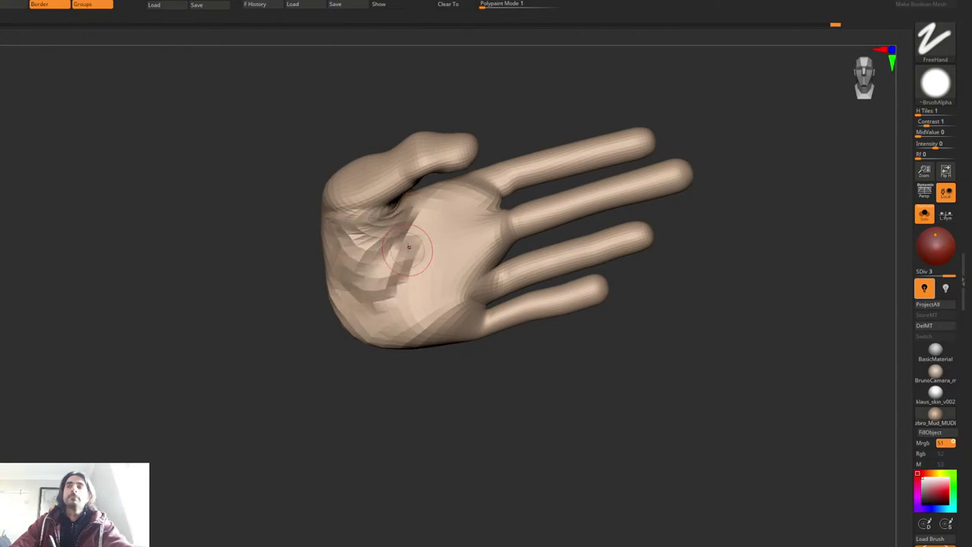
Step: Define the fold where the little finger meets the palm with a short sculpting stroke
mouse_move(425, 225)
alt+right_down()
mouse_move(518, 232)
mouse_move(500, 201)
mouse_move(528, 180)
mouse_move(508, 218)
mouse_move(473, 201)
mouse_move(517, 206)
mouse_move(505, 225)
alt+right_up()
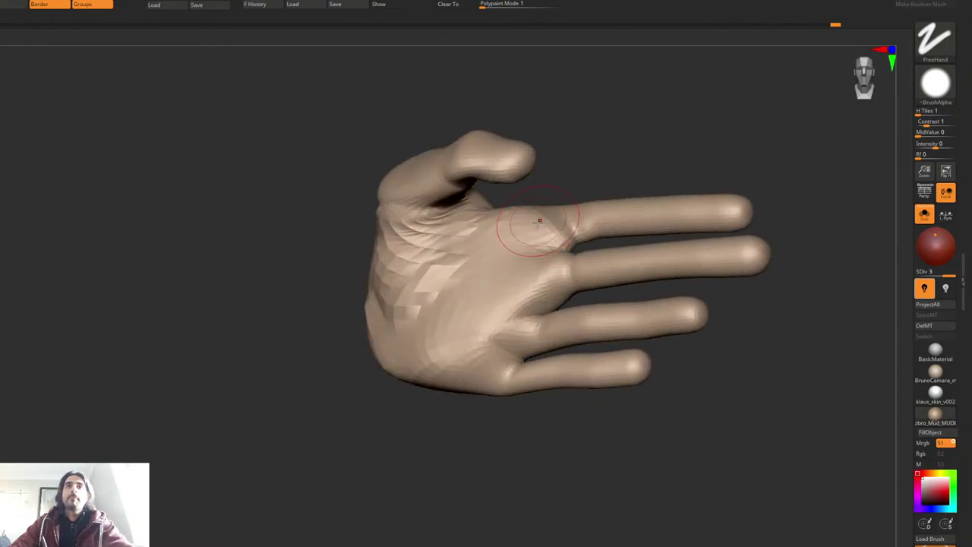
key(space)
right_drag(575, 279, 559, 311)
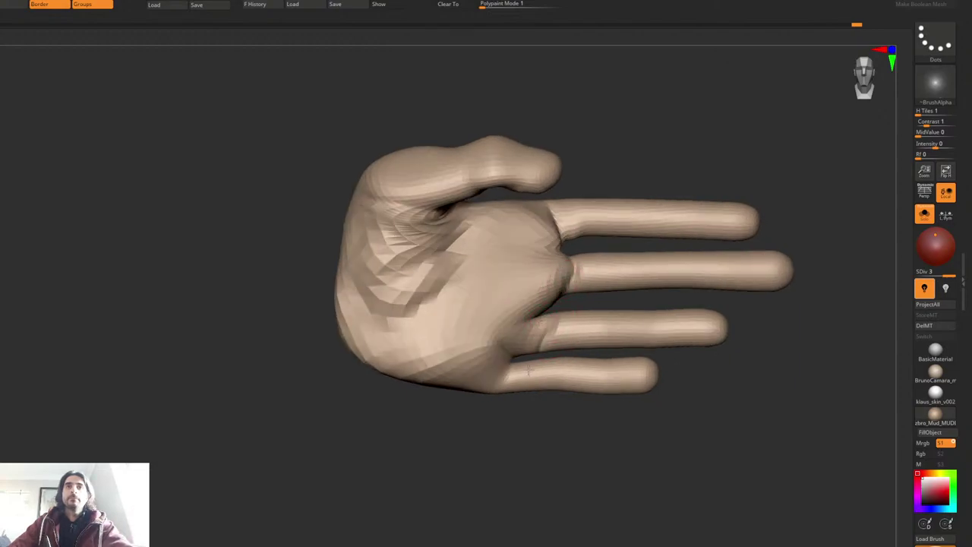
drag(518, 386, 530, 371)
key(space)
right_drag(495, 415, 488, 395)
Step: Reshape the bases of the ring and little fingers and the heel of the palm with the Move brush
key(b)
key(m)
key(v)
key(space)
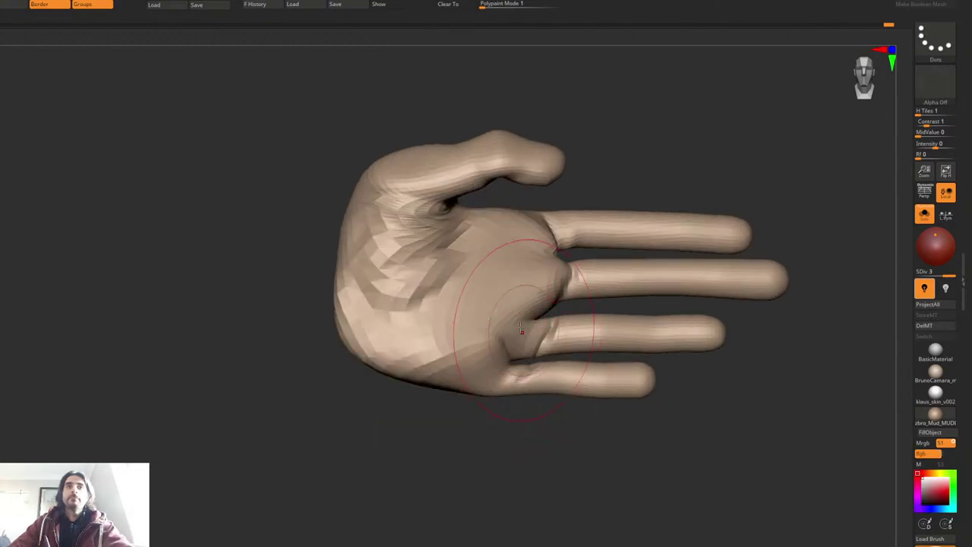
drag(524, 332, 547, 346)
drag(465, 368, 464, 379)
mouse_move(384, 361)
mouse_down()
mouse_move(374, 373)
mouse_move(351, 358)
mouse_up()
mouse_move(349, 265)
mouse_down()
mouse_move(336, 266)
mouse_move(352, 294)
mouse_up()
right_drag(331, 334, 363, 342)
key(space)
drag(421, 282, 366, 304)
Step: Subdivide the hand mesh up to level 5 and sculpt across the palm from the index finger's base towards the heel
key(ctrl+d)
key(ctrl+d)
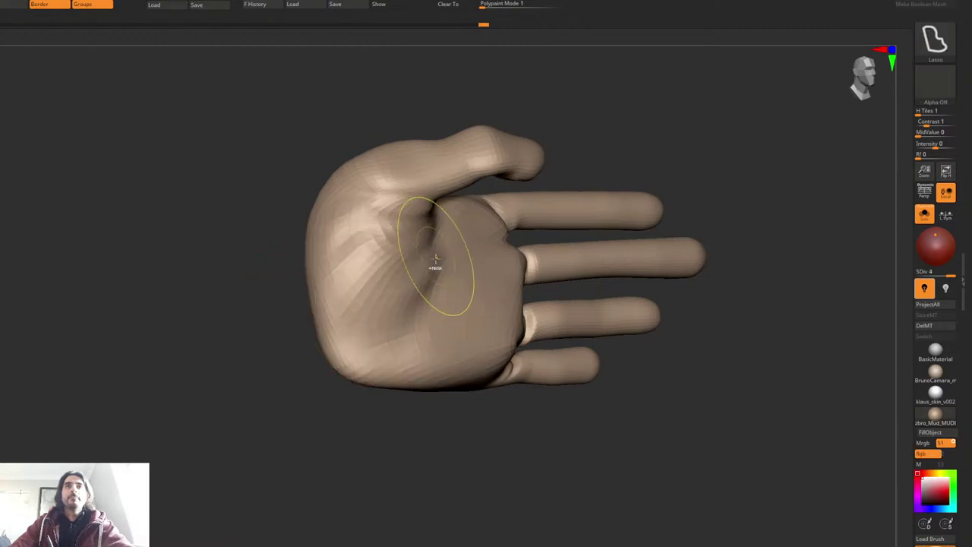
right_drag(441, 279, 402, 256)
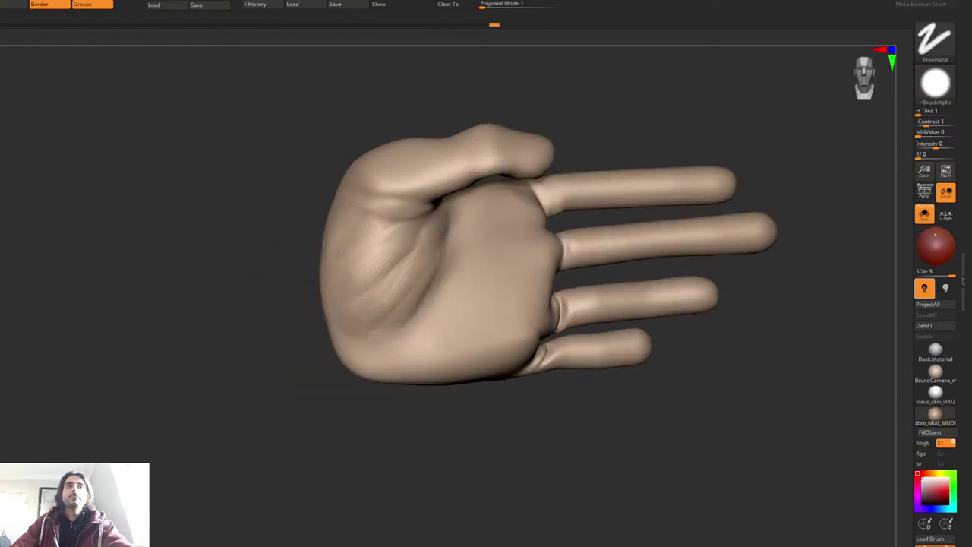
key(space)
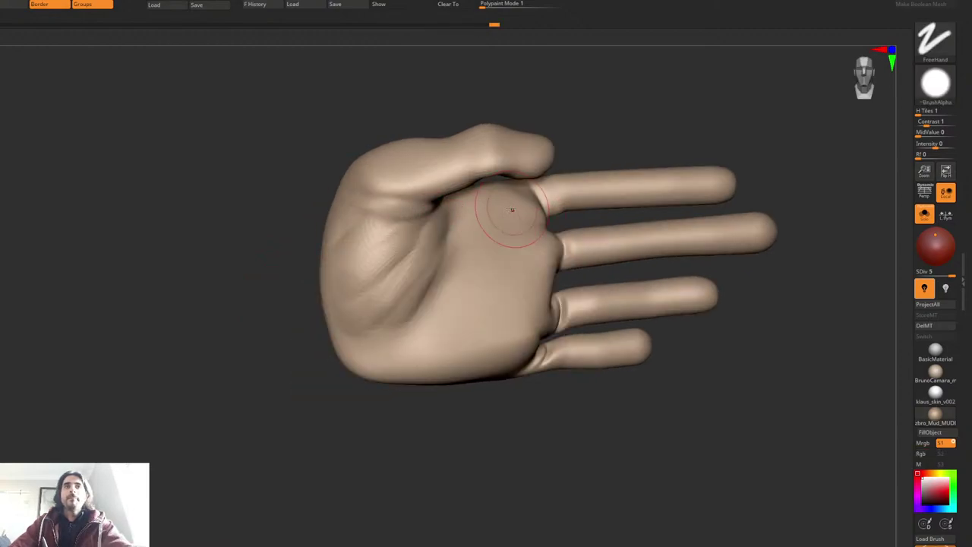
mouse_move(507, 200)
mouse_down()
mouse_move(493, 293)
mouse_move(446, 342)
mouse_up()
Step: Carve diagonal crease lines across the palm and around the fleshy thumb base with the DamStandard brush
key(b)
key(d)
key(s)
drag(483, 213, 484, 224)
key(space)
click(488, 267)
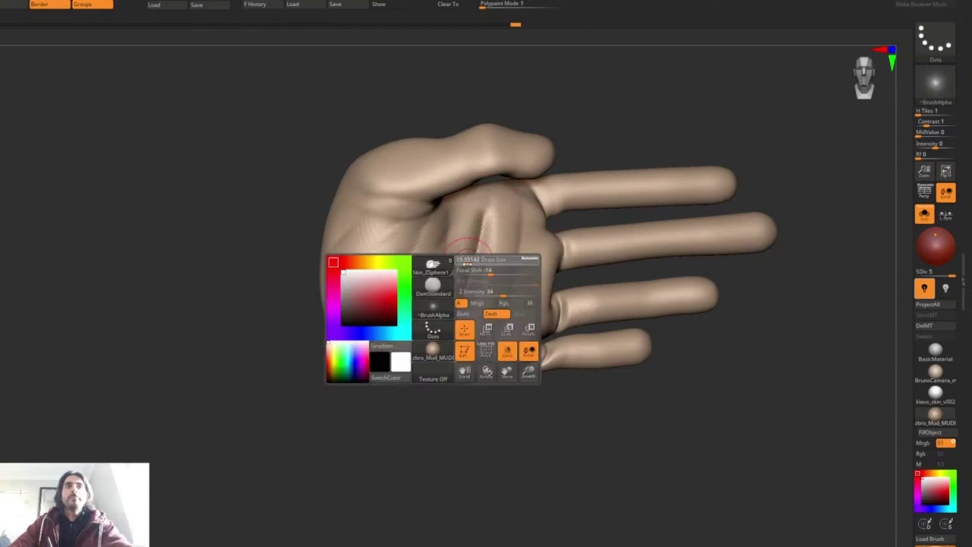
key(ctrl+z)
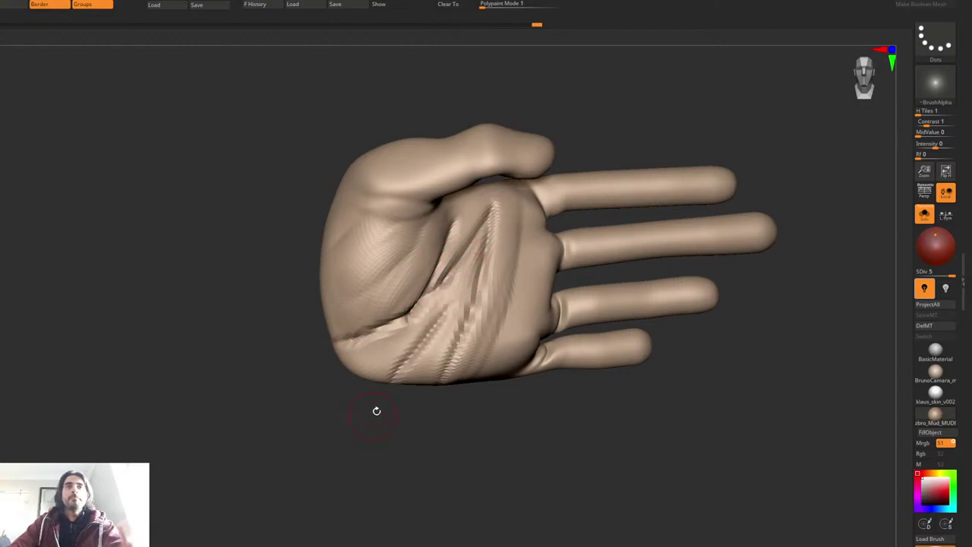
key(space)
Step: Build up the flesh between the palm creases with ClayBuildup and adjust the heel of the palm with the Move brush
key(b)
key(c)
key(b)
key(space)
right_drag(490, 306, 458, 300)
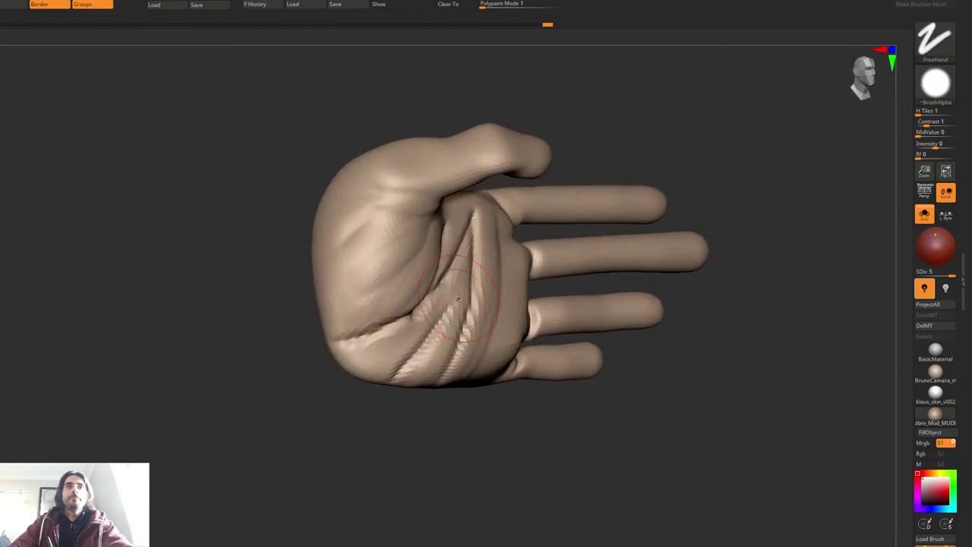
key(b)
key(m)
key(v)
drag(412, 353, 401, 374)
key(space)
key(ctrl+z)
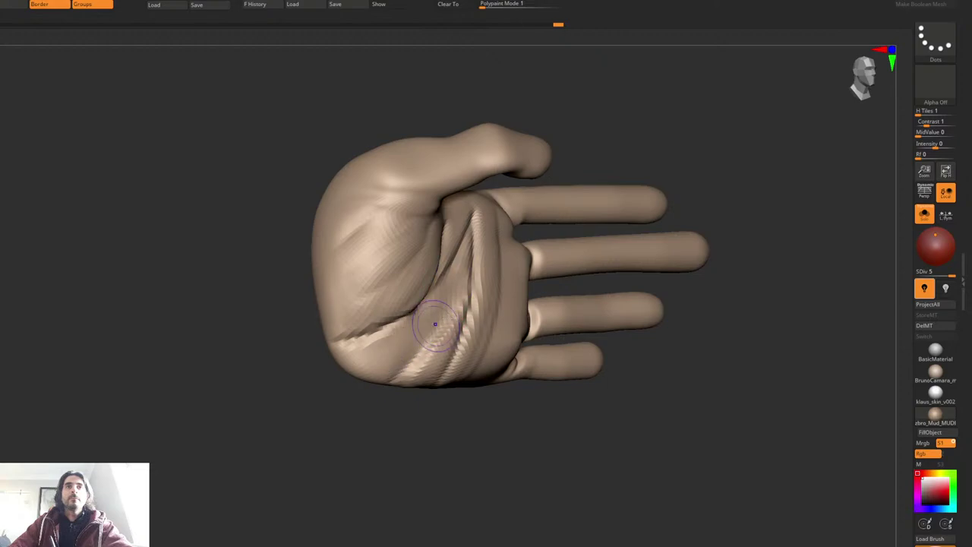
Step: Smooth the palm creases and pull the palm's edge outward at the bases of the ring and little fingers
right_drag(501, 247, 576, 219)
key(space)
drag(566, 244, 513, 252)
key(space)
right_drag(512, 256, 511, 241)
mouse_move(481, 275)
shift+mouse_down()
mouse_move(501, 304)
mouse_move(495, 330)
shift+mouse_up()
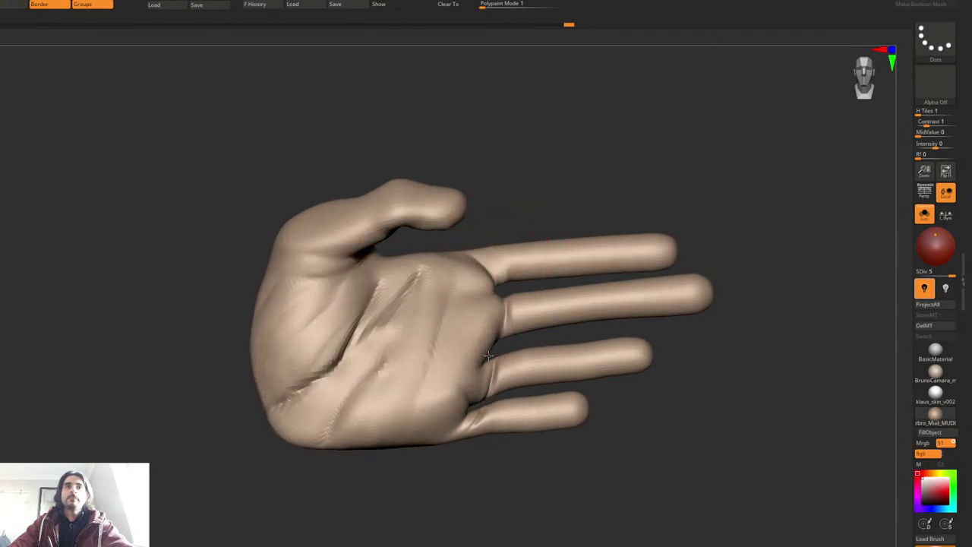
drag(477, 368, 490, 369)
drag(466, 419, 480, 431)
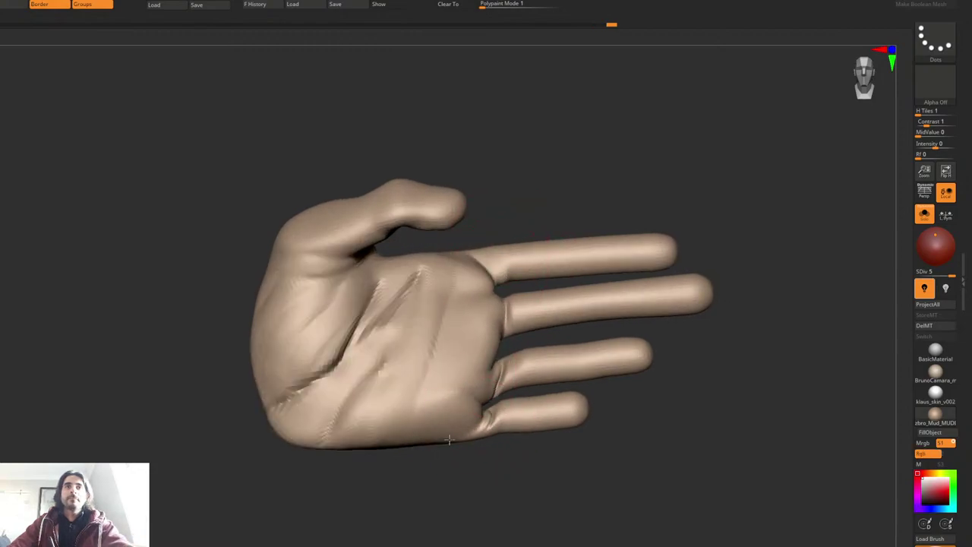
Step: Display the PolyFrame with coloured polygroups on the hand
key(shift+f)
key(space)
drag(534, 342, 526, 341)
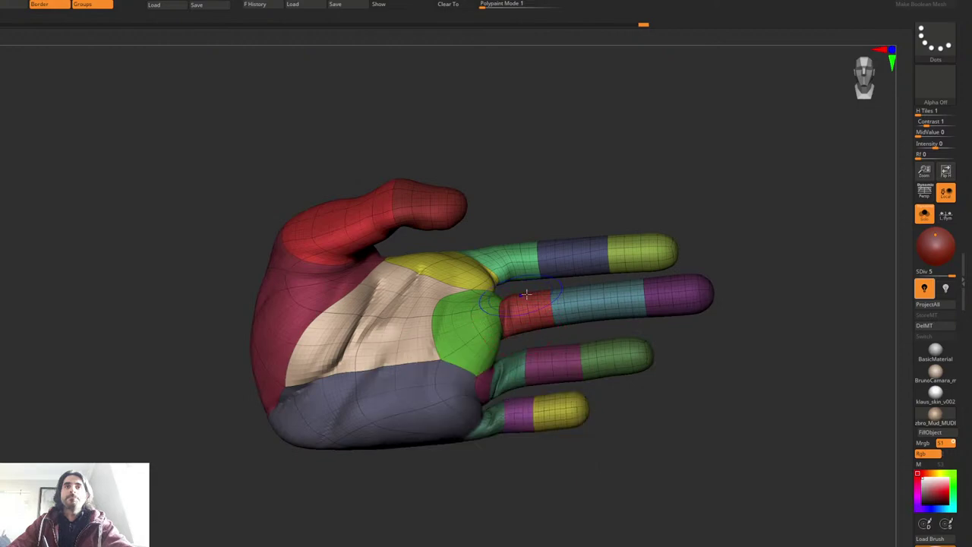
key(shift+f)
key(space)
key(shift+f)
key(space)
right_drag(535, 342, 537, 331)
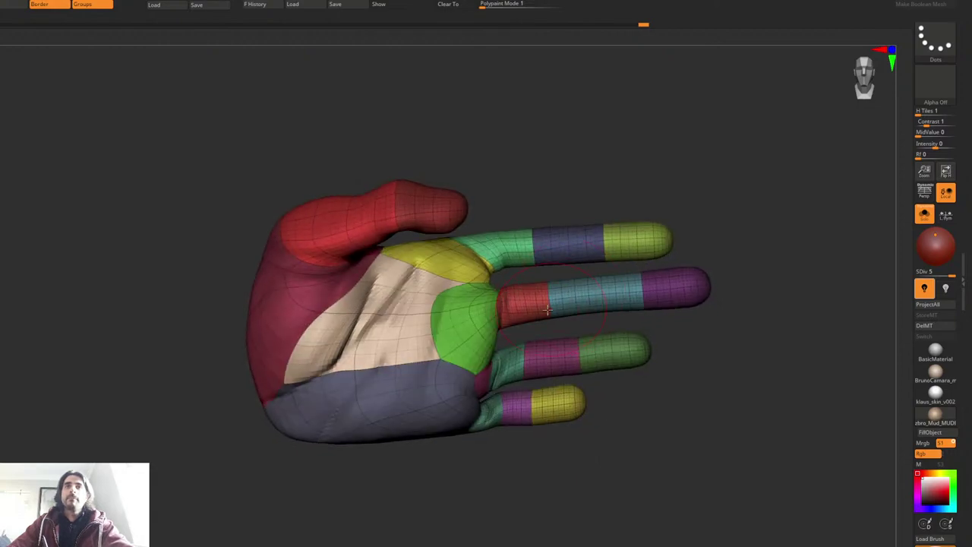
Step: Try isolating the middle finger's middle segment with a polygroup mask
key(w)
ctrl+click(574, 290)
key(q)
key(space)
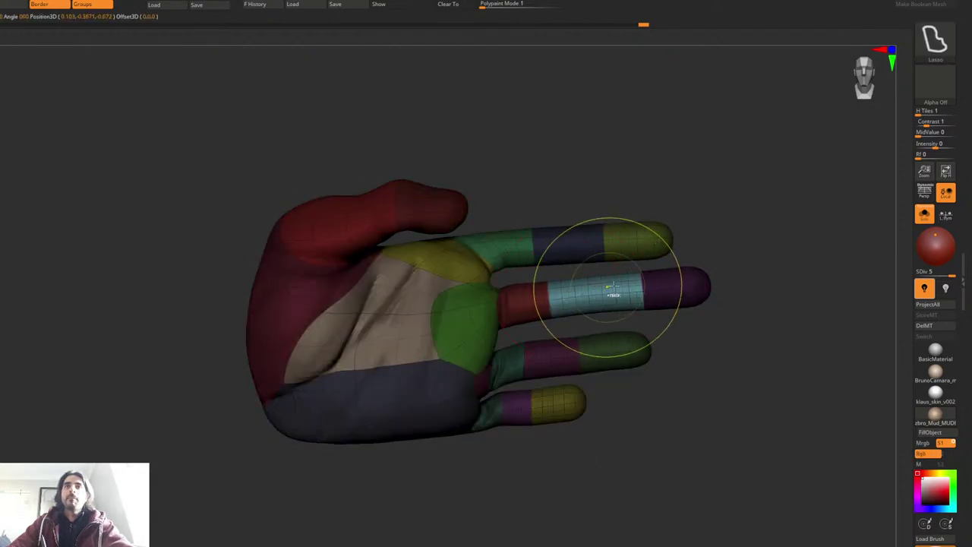
key(ctrl+i)
ctrl+click(706, 212)
key(w)
key(space)
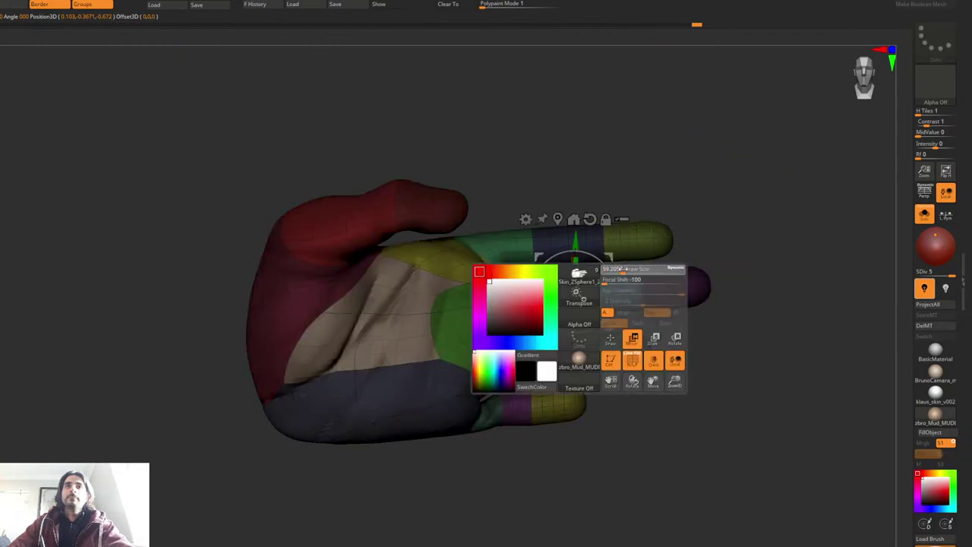
key(q)
key(space)
drag(621, 254, 614, 254)
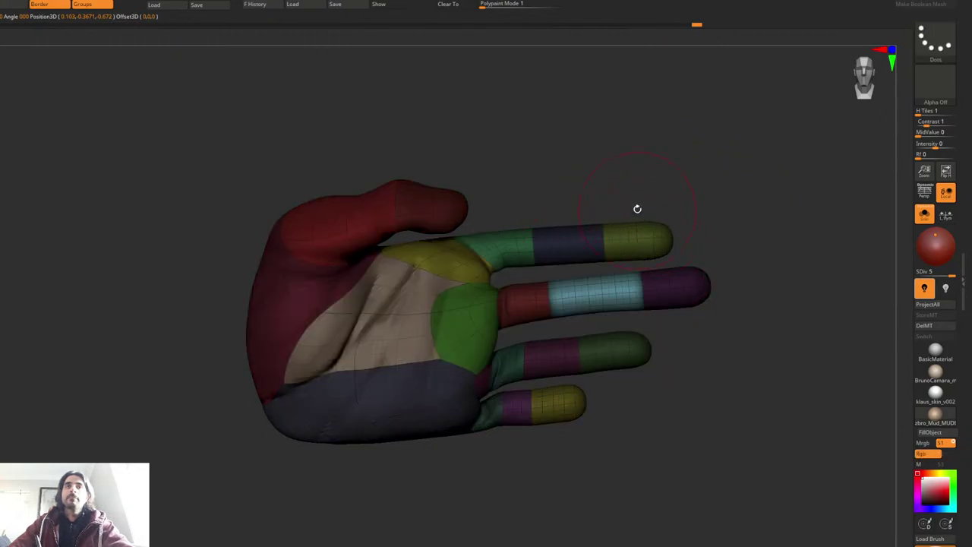
drag(636, 208, 632, 222)
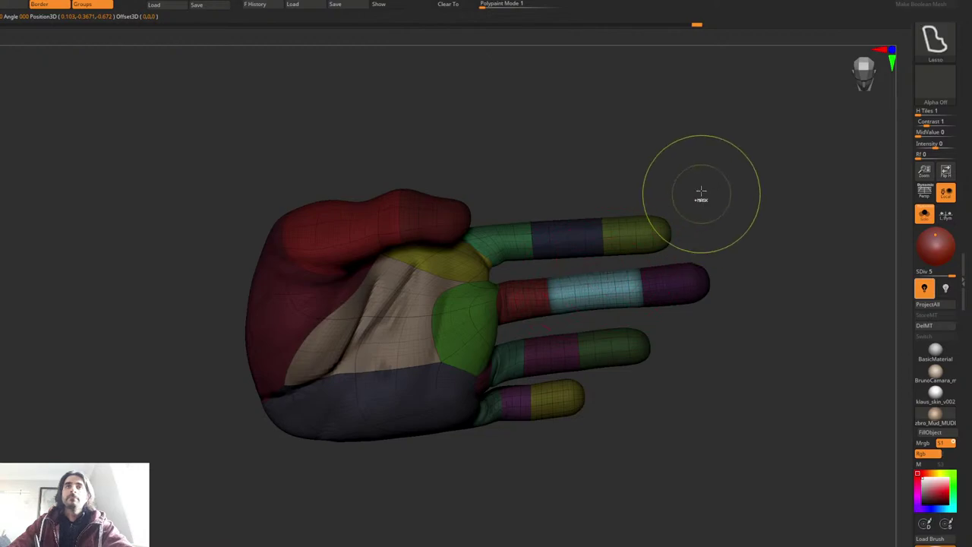
ctrl+click(699, 191)
drag(572, 264, 536, 296)
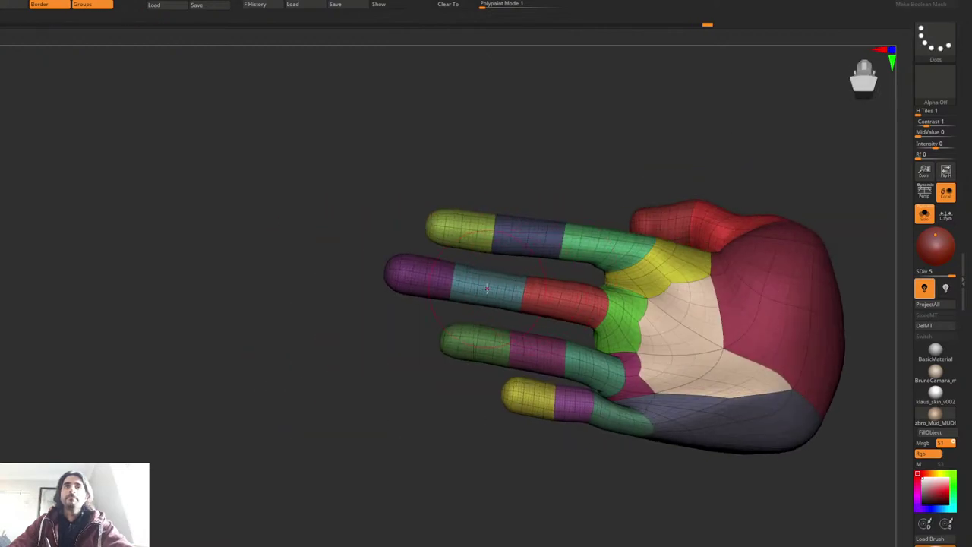
mouse_move(554, 198)
mouse_down()
mouse_move(655, 209)
mouse_move(636, 193)
mouse_move(569, 193)
mouse_up()
right_click(558, 250)
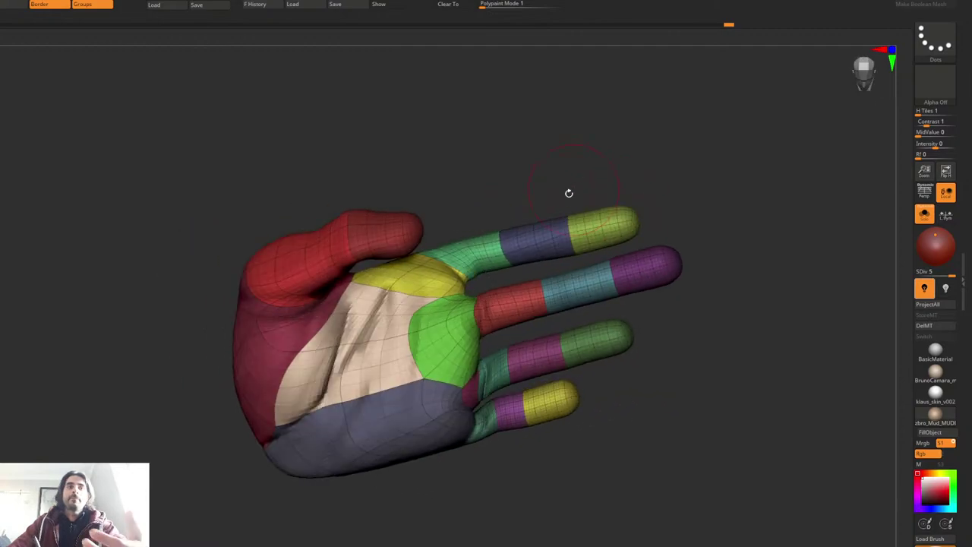
key(w)
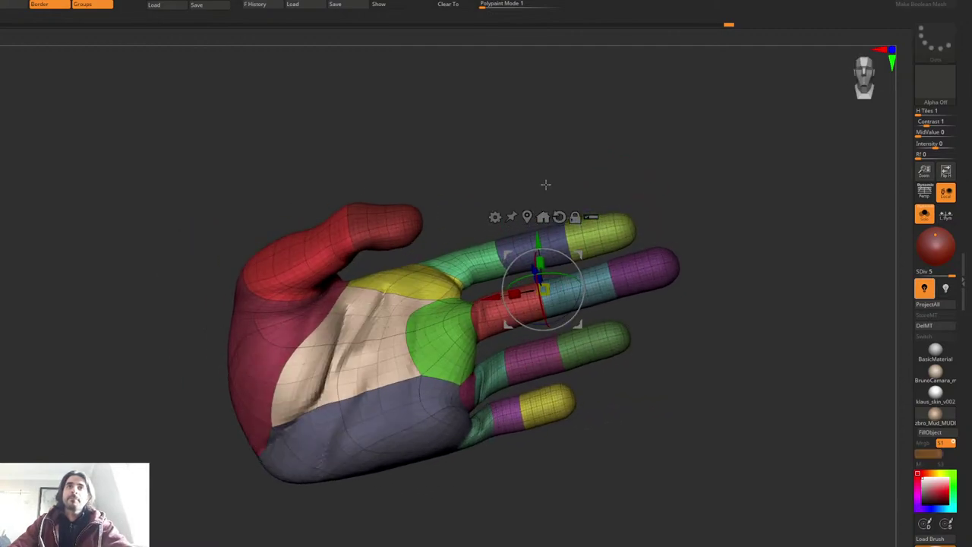
drag(547, 204, 543, 202)
key(q)
key(w)
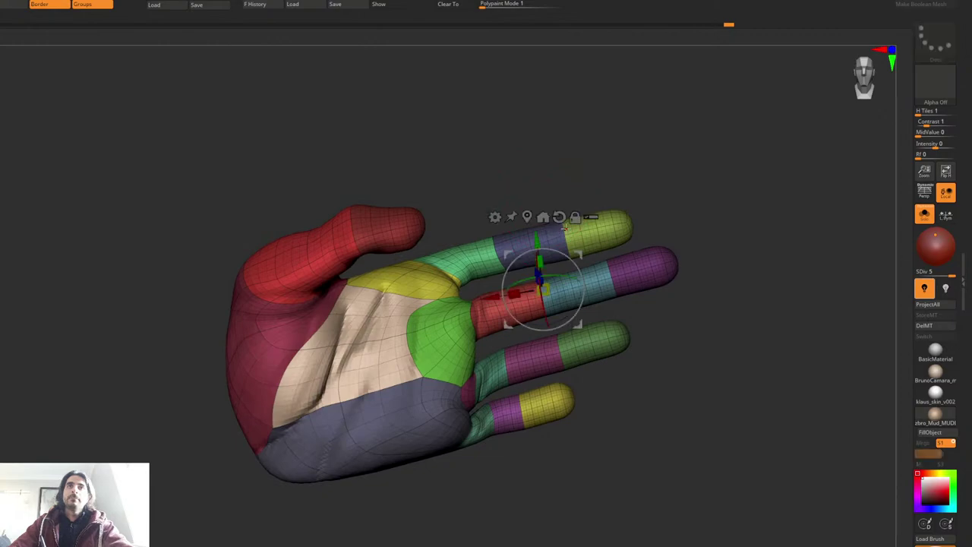
key(q)
key(w)
ctrl+click(566, 231)
key(q)
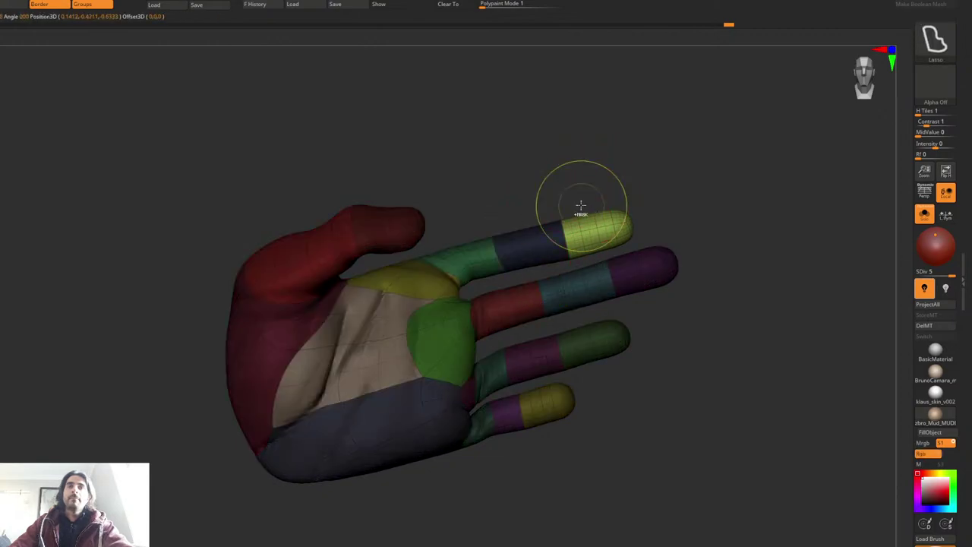
ctrl+drag(582, 205, 573, 199)
alt+drag(568, 197, 564, 222)
Step: Lower the hand to subdivision level 3 and mask everything except the index finger's two outer segments
key(shift+d)
key(shift+d)
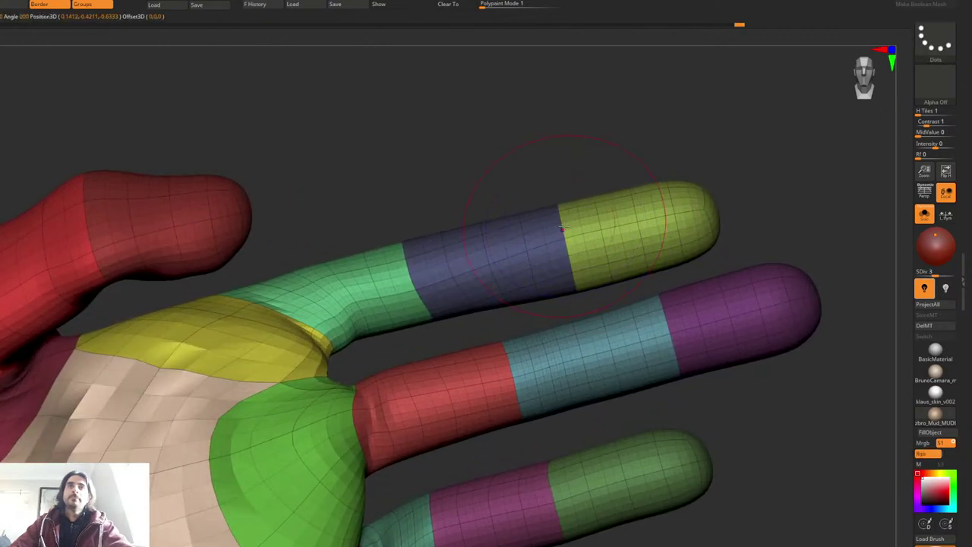
key(w)
ctrl+click(564, 227)
key(q)
alt+drag(620, 185, 589, 199)
drag(590, 199, 559, 213)
key(ctrl+i)
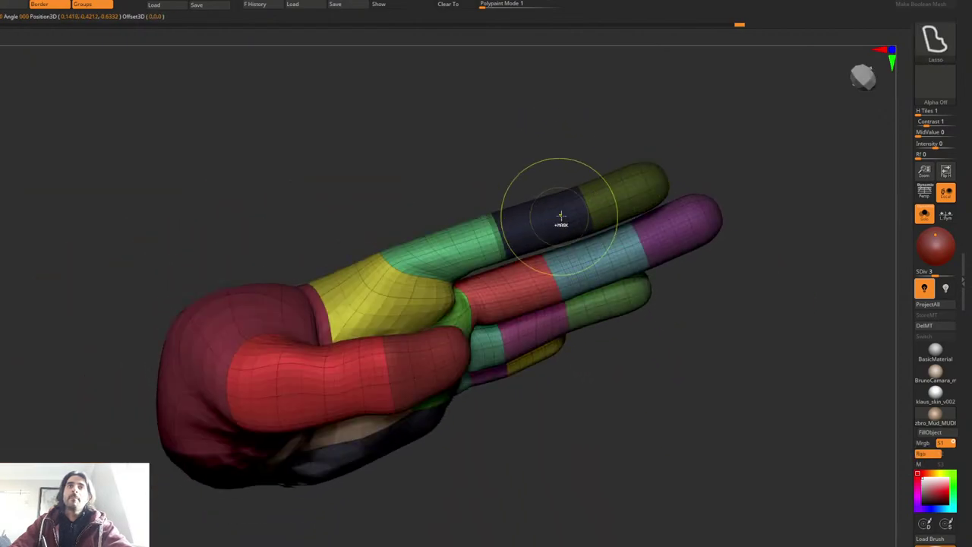
mouse_move(541, 157)
mouse_down()
mouse_move(545, 191)
mouse_move(566, 198)
mouse_up()
key(ctrl+i)
Step: Bend the index finger's two outer segments towards the palm at the middle joint with a transpose line
key(w)
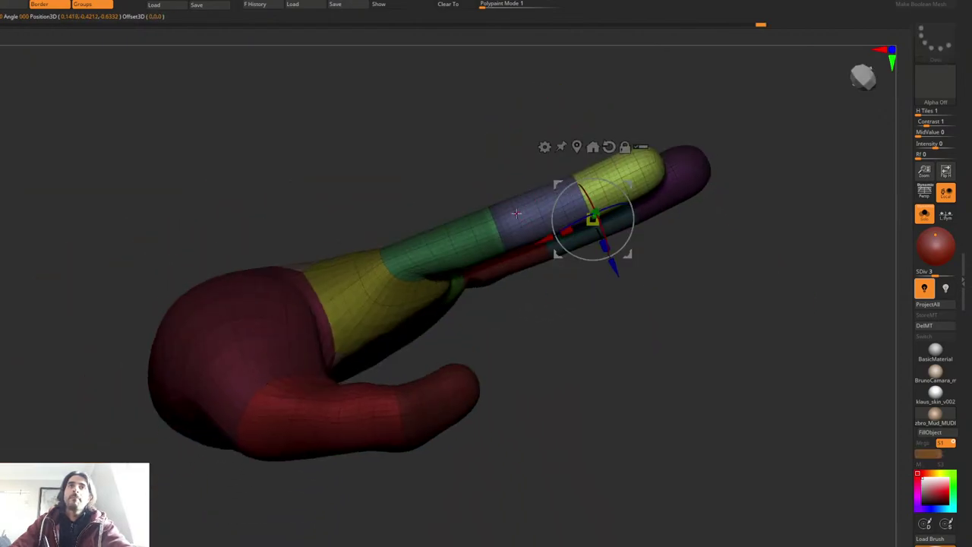
key(y)
mouse_move(500, 221)
mouse_down()
mouse_move(652, 168)
mouse_move(650, 224)
mouse_move(628, 272)
mouse_up()
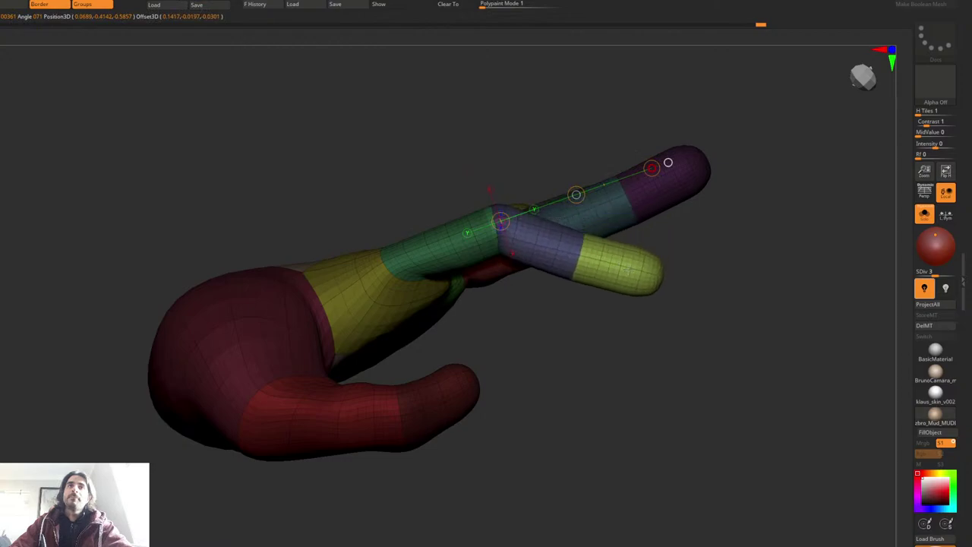
key(q)
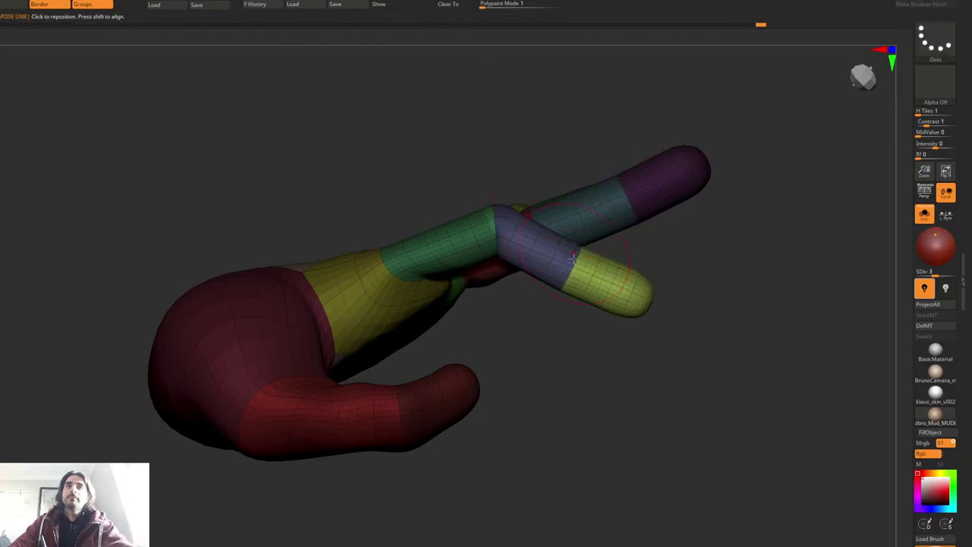
Step: Mask all but the index fingertip segment, bend it further inward at the last joint, and clear the mask
key(r)
ctrl+click(606, 271)
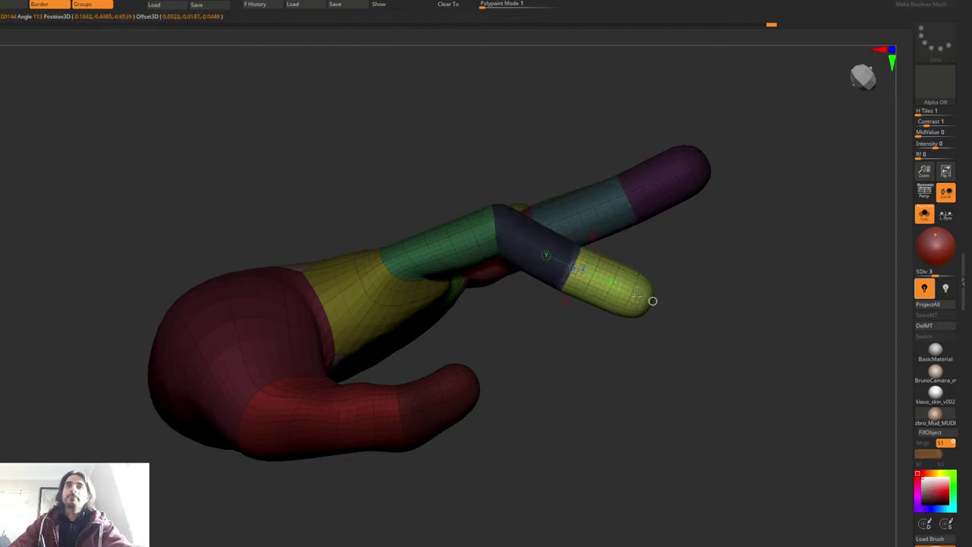
drag(637, 297, 635, 301)
key(q)
mouse_move(610, 236)
right_down()
mouse_move(590, 200)
mouse_move(604, 144)
right_up()
ctrl+drag(616, 134, 632, 152)
alt+right_drag(584, 244, 584, 153)
drag(584, 152, 573, 192)
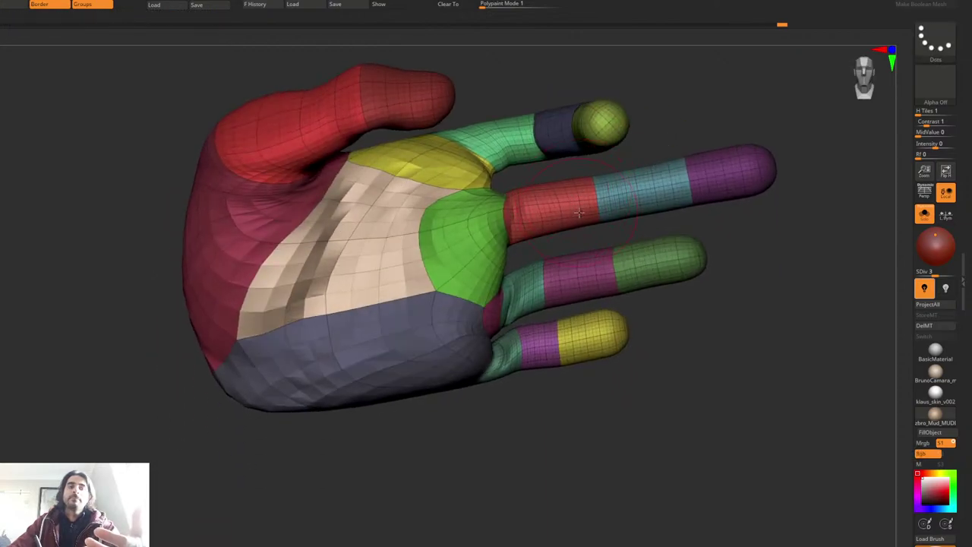
right_drag(579, 213, 567, 225)
Step: Mask everything except the middle finger's two outer segments using their polygroups
key(r)
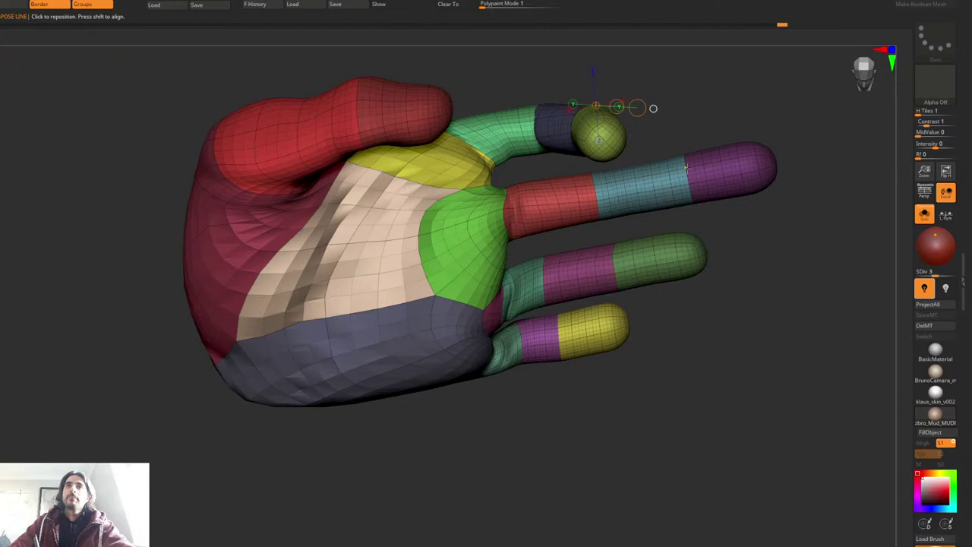
ctrl+drag(684, 172, 692, 167)
right_drag(655, 80, 652, 126)
mouse_move(669, 141)
ctrl+mouse_down()
mouse_move(673, 131)
mouse_move(668, 155)
mouse_move(653, 79)
ctrl+mouse_up()
alt+right_drag(653, 79, 601, 202)
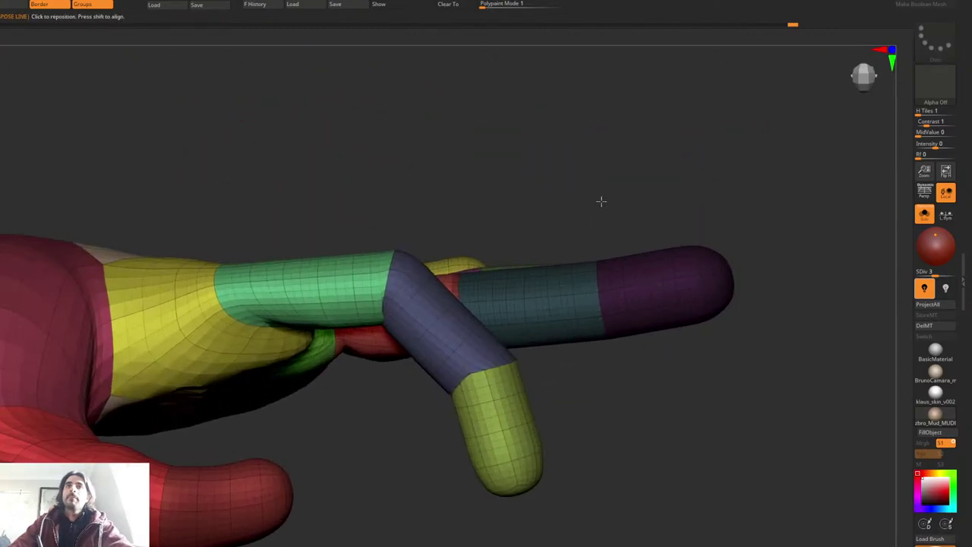
ctrl+click(582, 282)
key(q)
ctrl+click(592, 253)
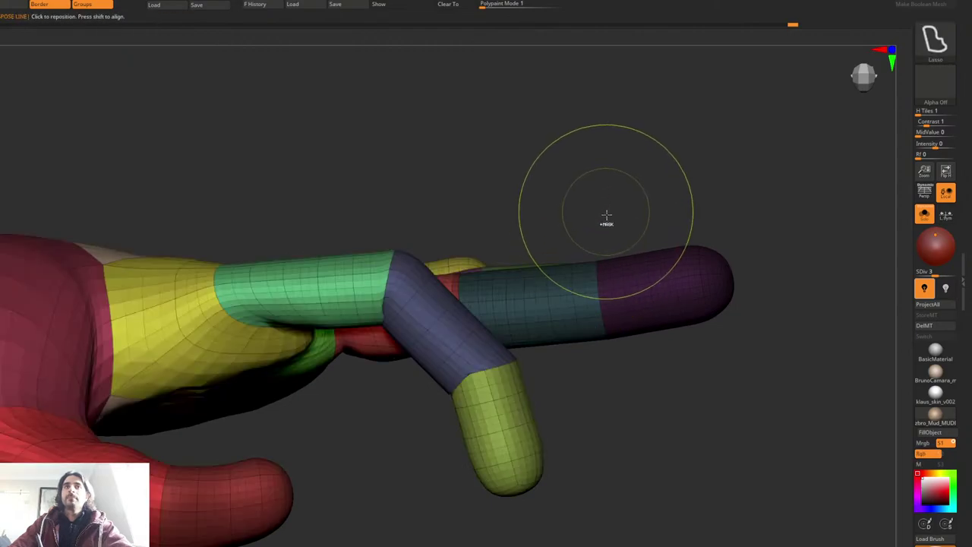
ctrl+click(595, 232)
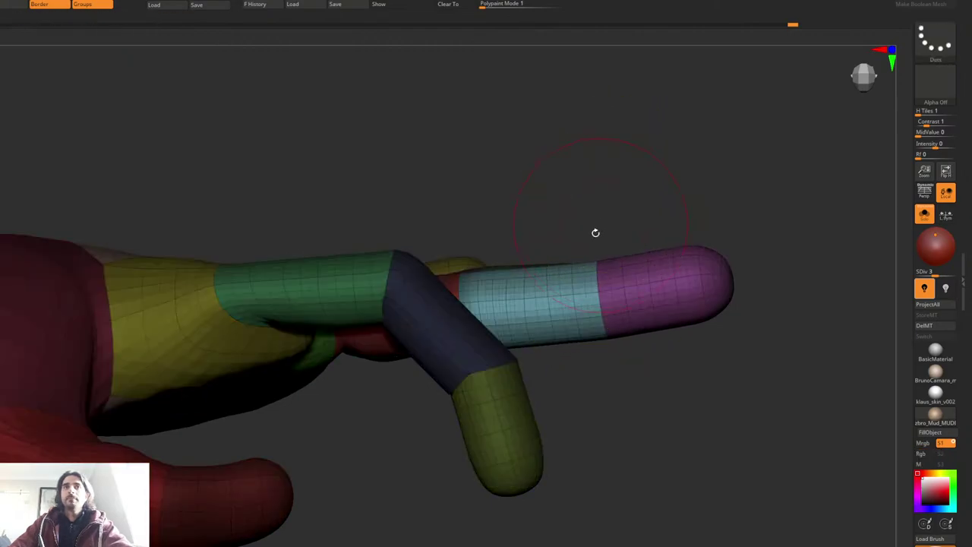
Step: Bend the middle finger's two outer segments towards the palm with a transpose line placed along the finger
key(w)
drag(441, 304, 698, 282)
right_drag(680, 280, 678, 235)
drag(684, 283, 595, 377)
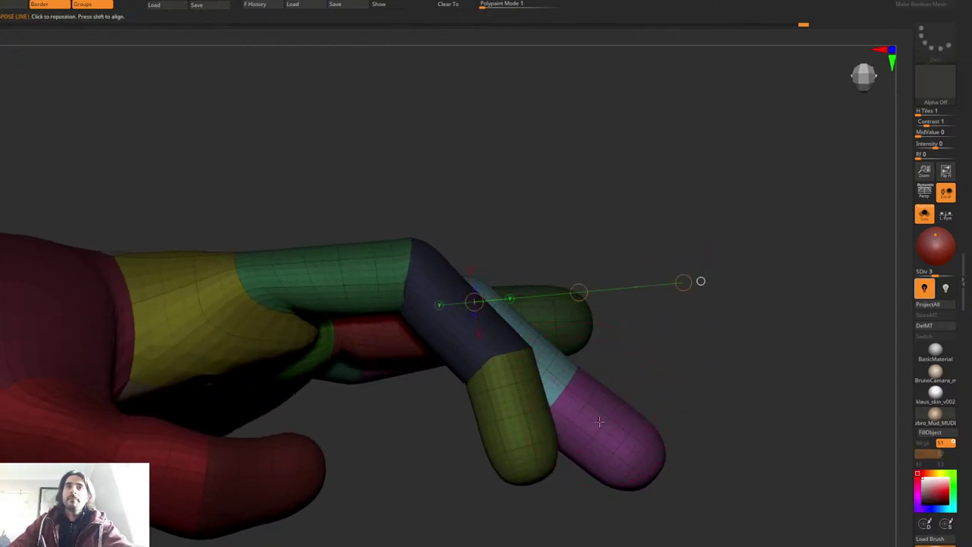
Step: Mask all but the middle fingertip segment, bend it further inward at the last joint, and clear the mask
key(q)
ctrl+click(645, 372)
ctrl+click(655, 359)
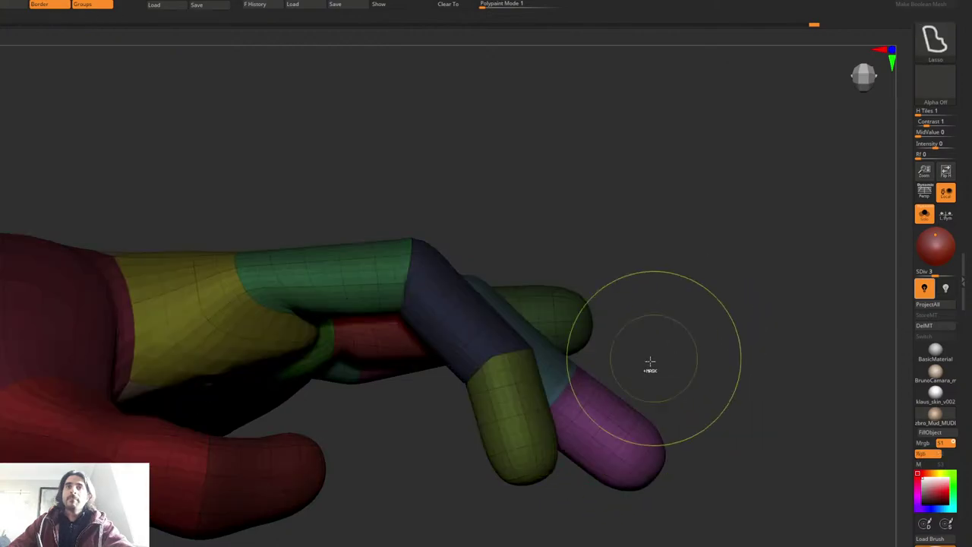
key(r)
drag(574, 398, 646, 462)
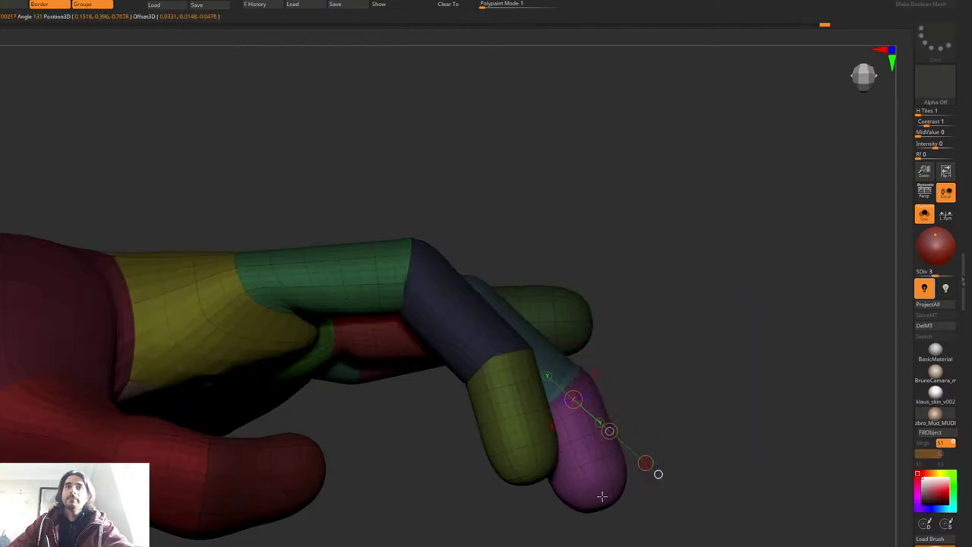
key(q)
drag(651, 315, 627, 273)
Step: Bring the full figure back into view and rotate the whole hand with a transpose line placed along the palm
ctrl+right_drag(627, 273, 582, 228)
right_drag(582, 228, 558, 228)
key(alt+s)
mouse_move(558, 228)
right_down()
mouse_move(547, 205)
mouse_move(559, 228)
right_up()
key(r)
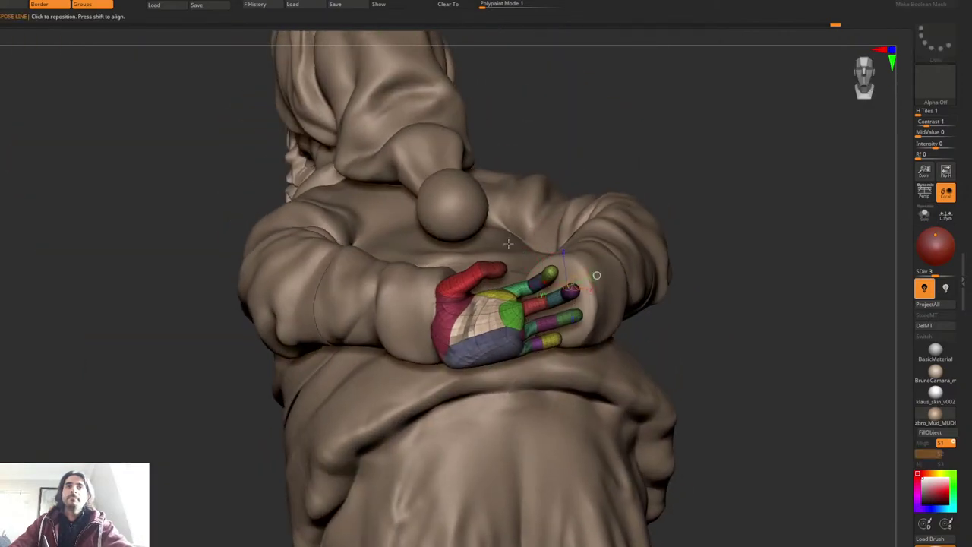
right_drag(597, 276, 601, 289)
mouse_move(433, 343)
mouse_down()
mouse_move(535, 319)
mouse_move(523, 337)
mouse_move(522, 319)
mouse_up()
right_drag(524, 313, 513, 357)
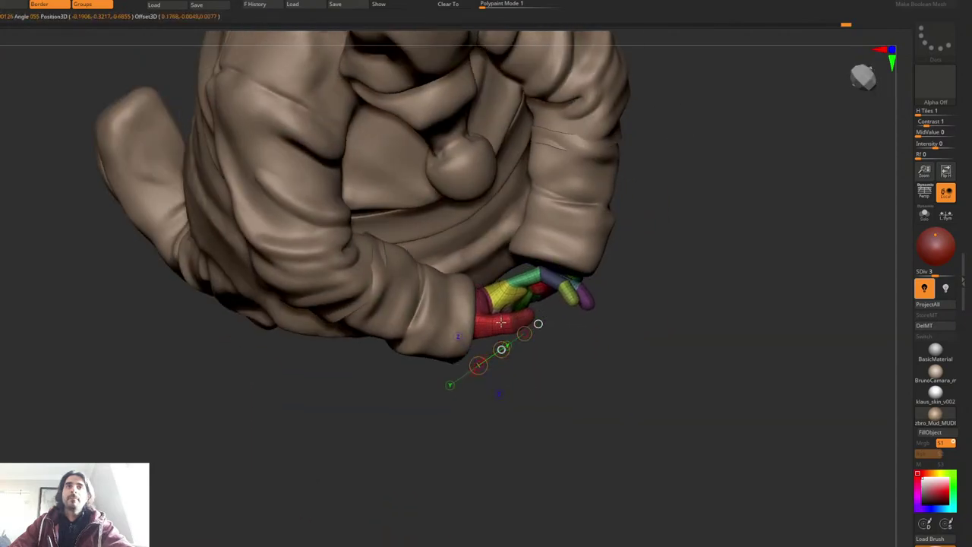
key(q)
mouse_move(502, 323)
right_down()
mouse_move(495, 190)
mouse_move(456, 199)
mouse_move(485, 233)
right_up()
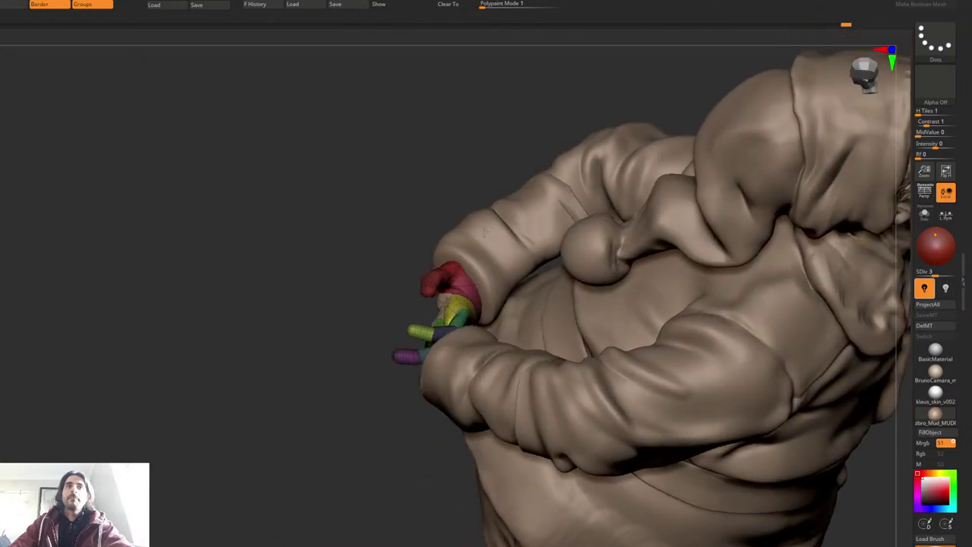
mouse_move(483, 232)
mouse_down()
mouse_move(474, 178)
mouse_move(490, 200)
mouse_move(551, 203)
mouse_up()
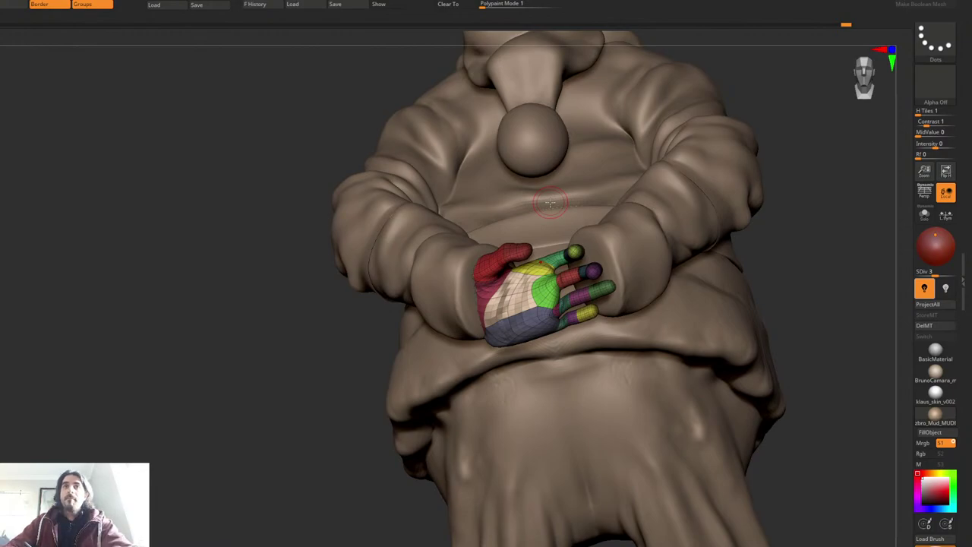
Step: Hide the polygroup display and adjust the index finger's base with the Move Topological brush
mouse_move(554, 213)
alt+right_down()
mouse_move(522, 205)
mouse_move(566, 208)
mouse_move(577, 247)
mouse_move(563, 280)
mouse_move(575, 261)
alt+right_up()
key(shift+f)
key(space)
key(space)
key(ctrl+shift+space)
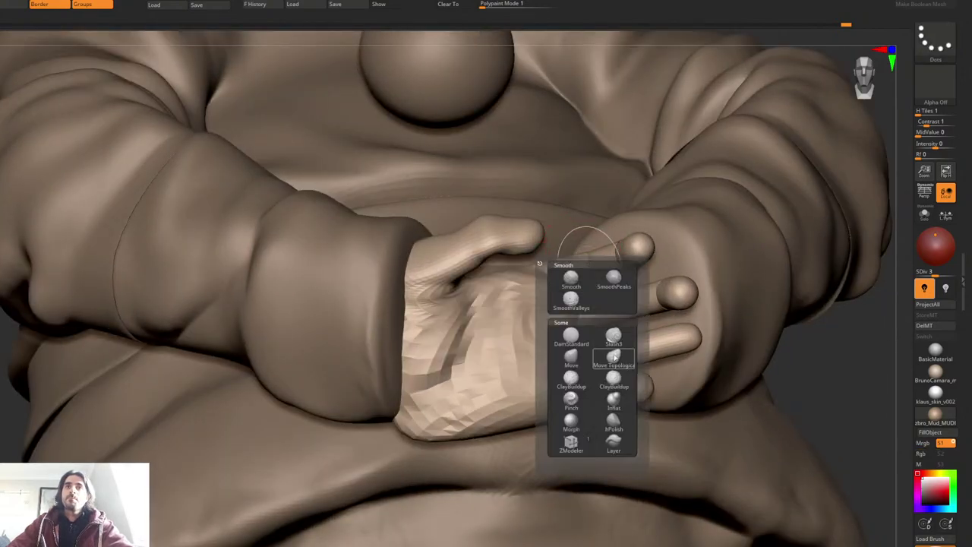
click(615, 357)
drag(586, 291, 649, 260)
mouse_move(649, 260)
right_down()
mouse_move(644, 245)
mouse_move(601, 274)
right_up()
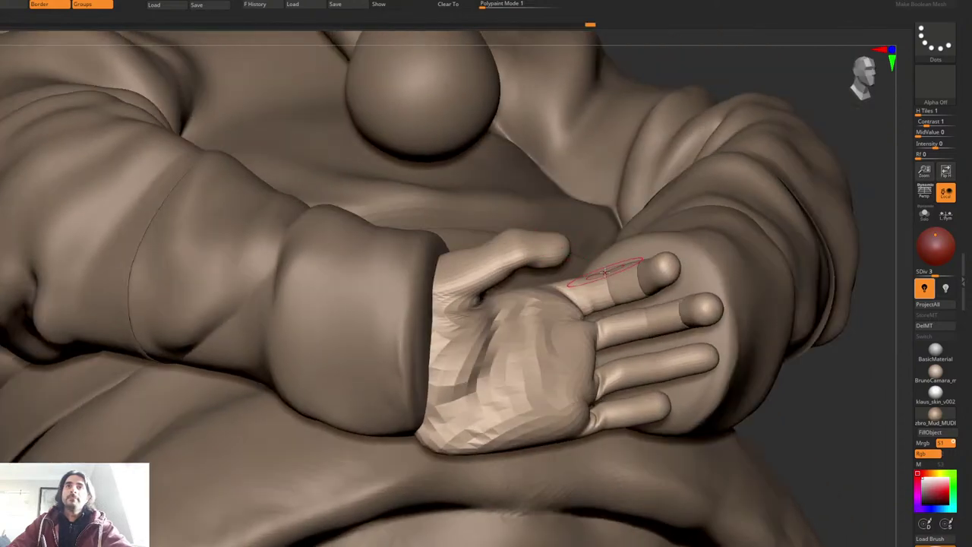
right_drag(533, 291, 520, 272)
key(space)
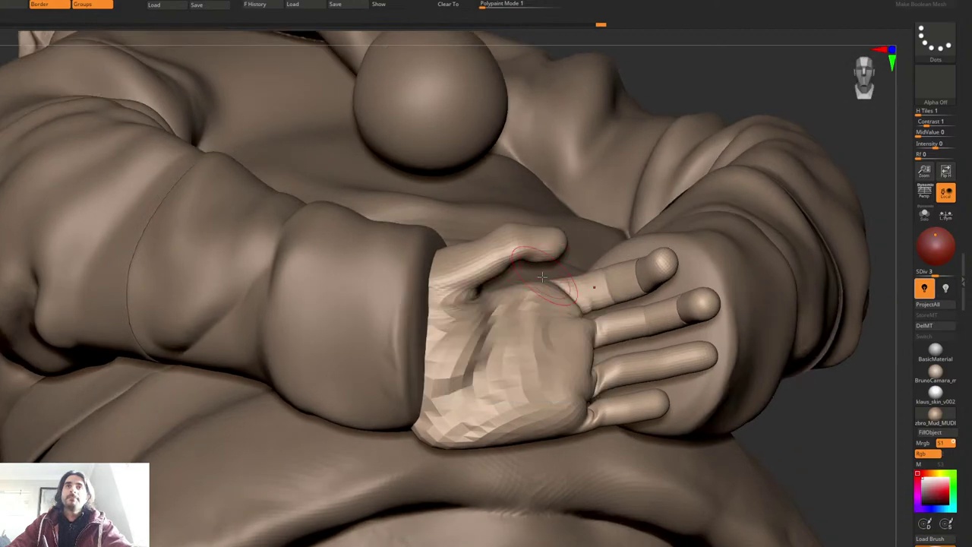
Step: Build up the palm near the base of the index finger with the ClayBuildup brush
right_drag(595, 289, 529, 286)
key(space)
key(b)
key(c)
key(b)
mouse_move(546, 302)
mouse_down()
mouse_move(559, 306)
mouse_move(526, 313)
mouse_up()
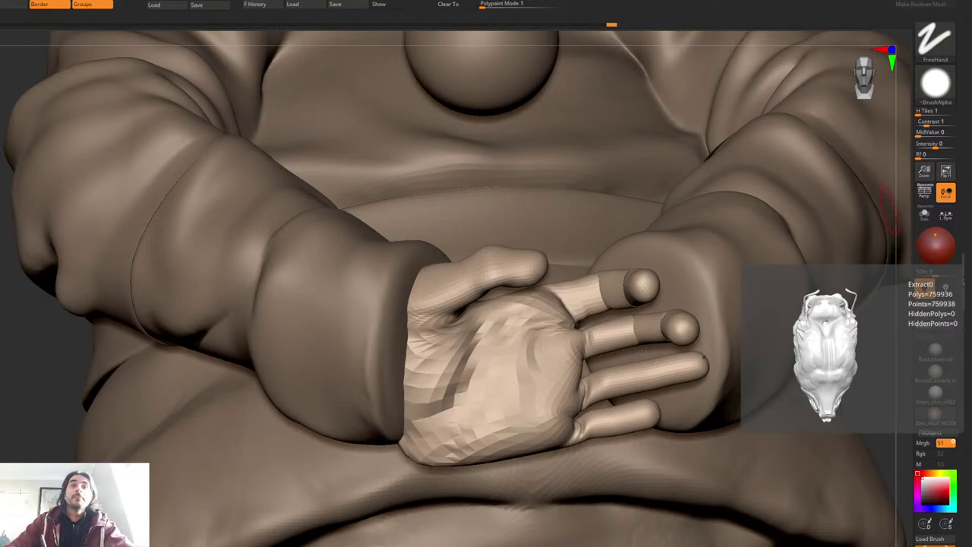
Step: Rotate the hand around the gizmo's Y axis to adjust its angle to the sleeve
mouse_move(580, 281)
alt+right_down()
mouse_move(592, 242)
mouse_move(538, 226)
alt+right_up()
key(w)
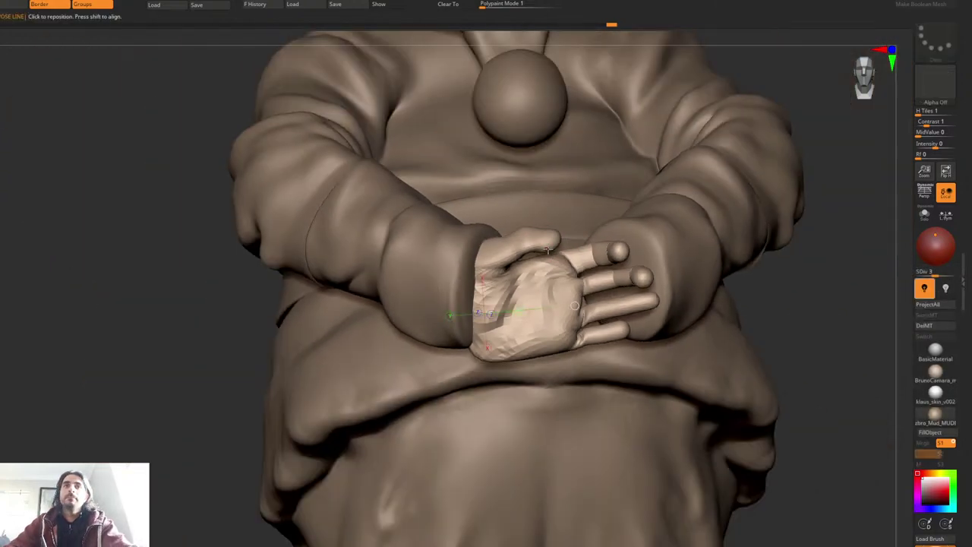
alt+right_drag(528, 289, 541, 328)
drag(516, 301, 490, 295)
right_drag(491, 294, 494, 334)
ctrl+right_drag(493, 335, 487, 372)
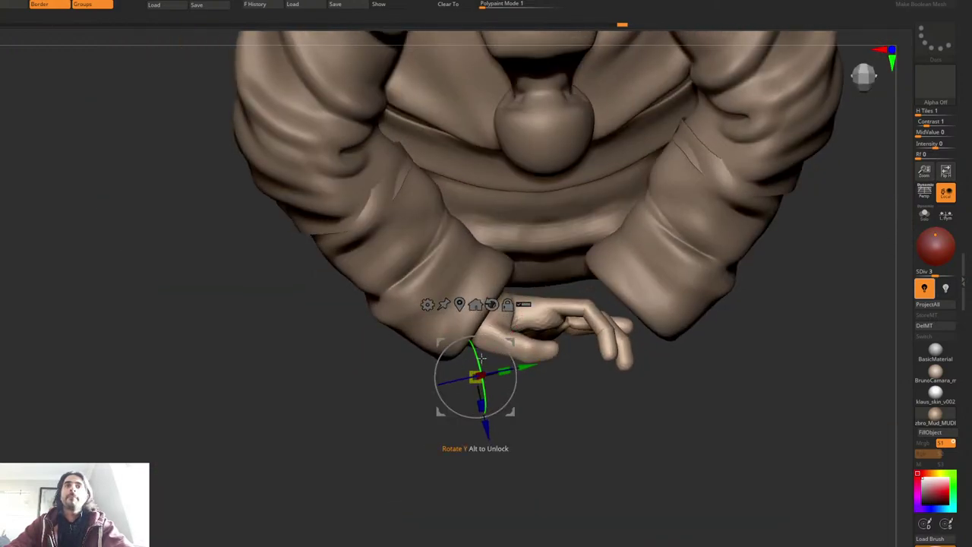
drag(482, 358, 519, 332)
Step: Isolate the hand and reshape the outer part of the thumb with the Move Topological brush
key(alt+s)
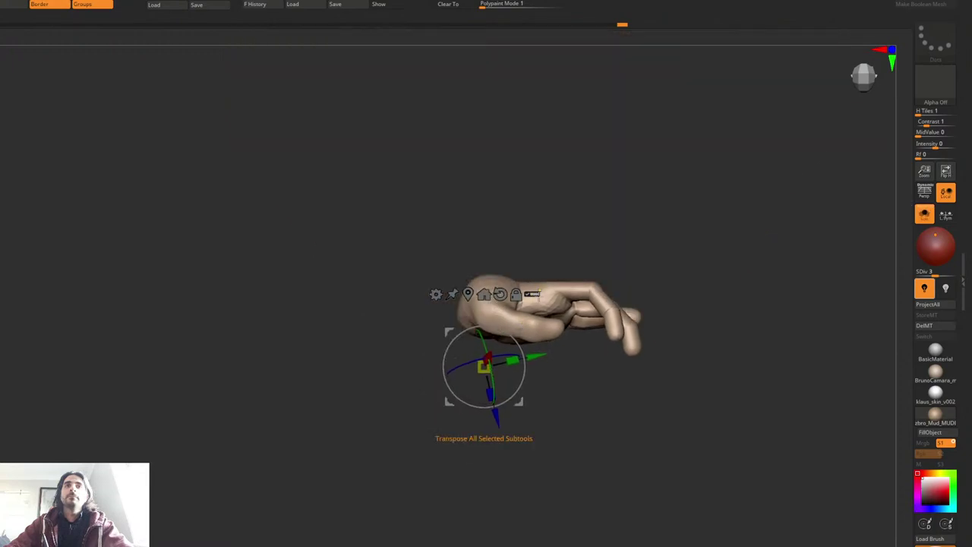
mouse_move(521, 328)
alt+right_down()
mouse_move(531, 296)
mouse_move(526, 336)
alt+right_up()
key(q)
right_click(526, 338)
right_drag(564, 267, 561, 283)
key(b)
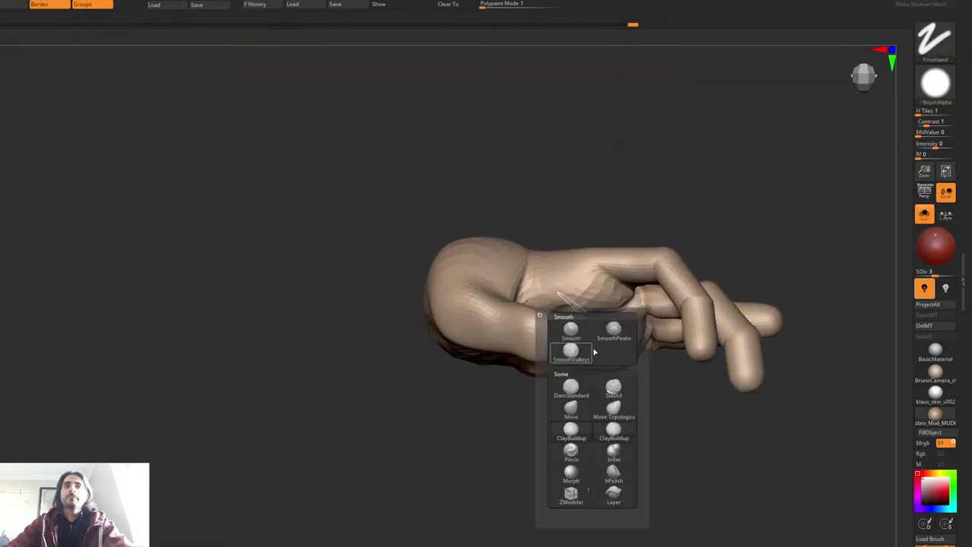
click(619, 435)
key(b)
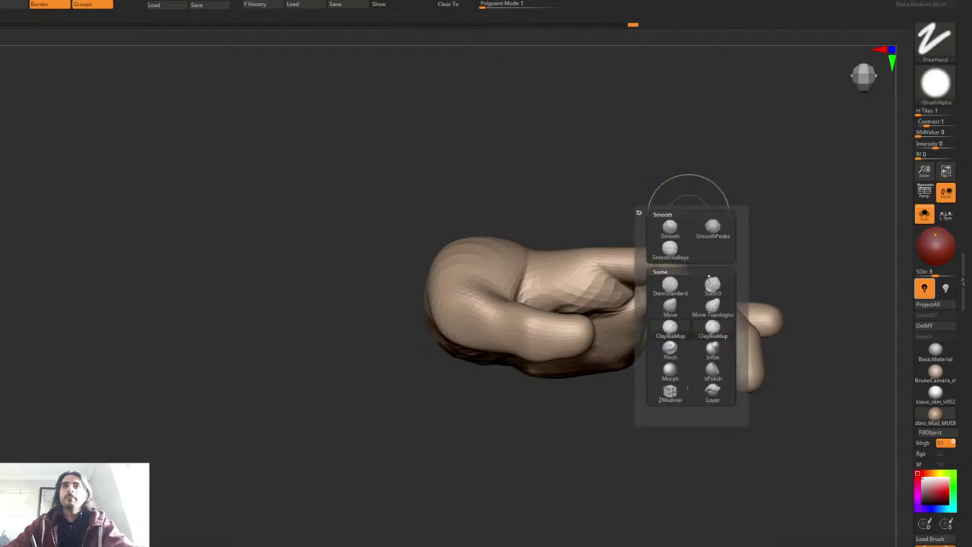
click(716, 313)
right_drag(573, 225, 567, 255)
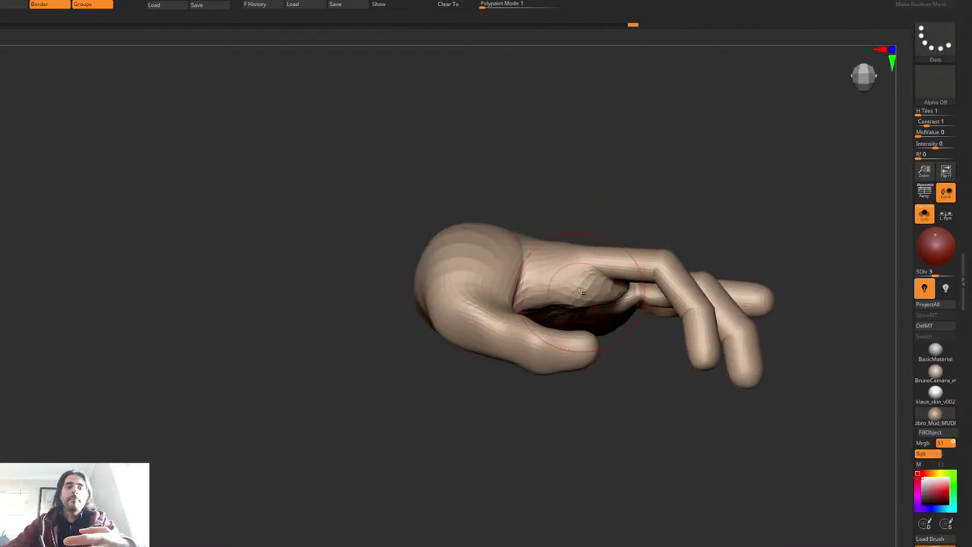
mouse_move(583, 298)
right_down()
mouse_move(593, 333)
mouse_move(598, 289)
right_up()
drag(603, 336, 604, 362)
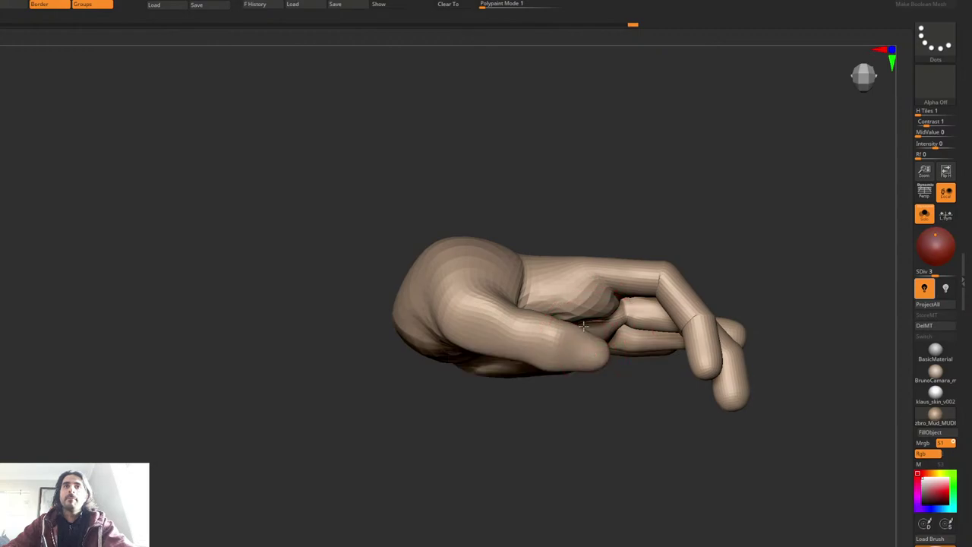
drag(575, 365, 598, 337)
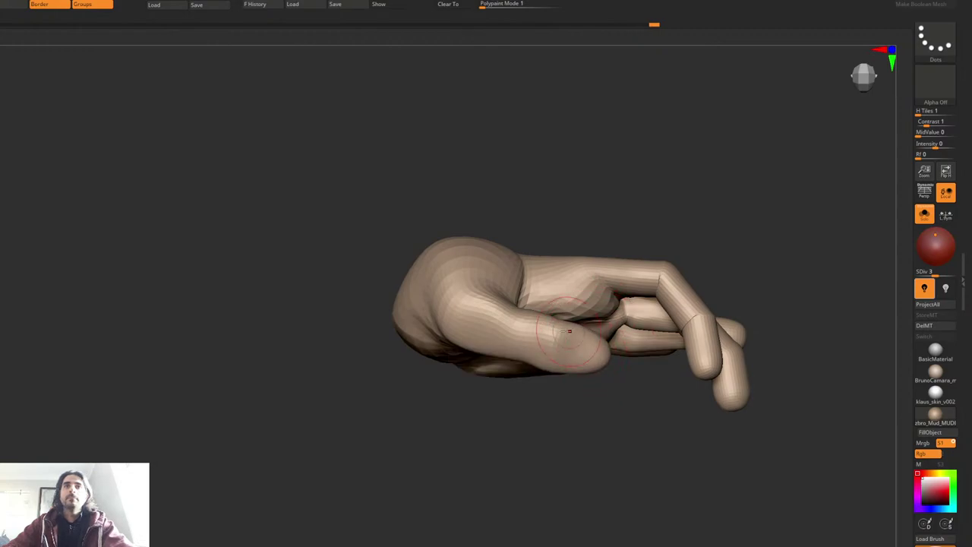
Step: Sculpt the thumb's base and the adjoining wrist side of the hand into a fuller shape
mouse_move(560, 329)
right_down()
mouse_move(541, 295)
mouse_move(552, 298)
right_up()
mouse_move(484, 333)
mouse_down()
mouse_move(475, 335)
mouse_move(482, 313)
mouse_move(466, 328)
mouse_move(470, 313)
mouse_up()
right_drag(457, 292, 449, 312)
right_drag(450, 275, 454, 291)
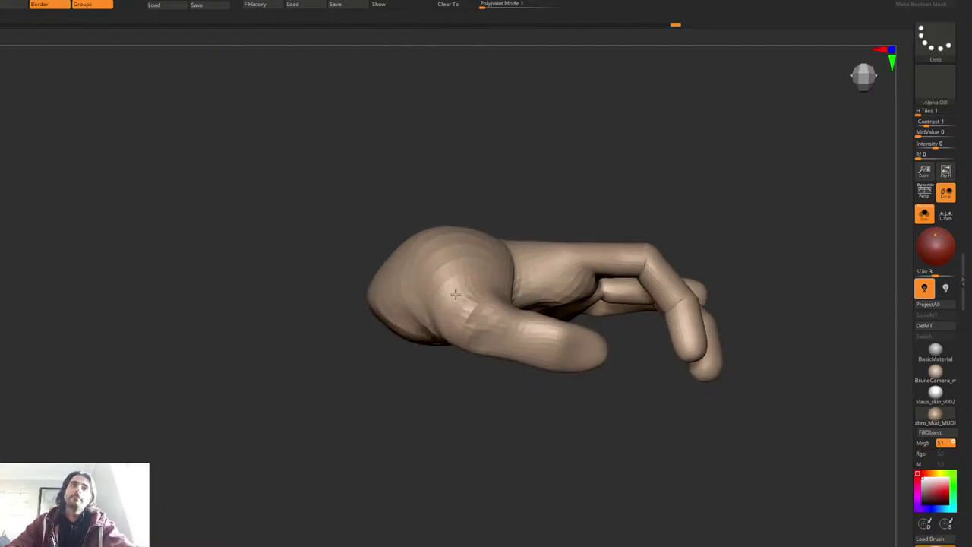
drag(456, 294, 405, 242)
right_drag(404, 243, 423, 237)
mouse_move(444, 267)
right_down()
mouse_move(469, 275)
mouse_move(442, 244)
mouse_move(474, 260)
right_up()
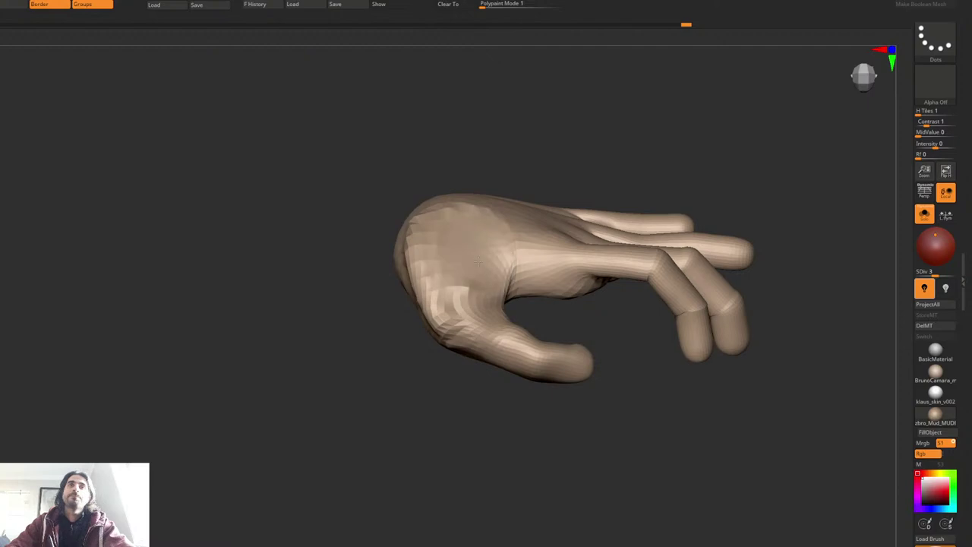
Step: Refine the thumb's base and wrist with a smaller brush, and bring the rest of the figure back into view
right_drag(478, 262, 456, 248)
key(space)
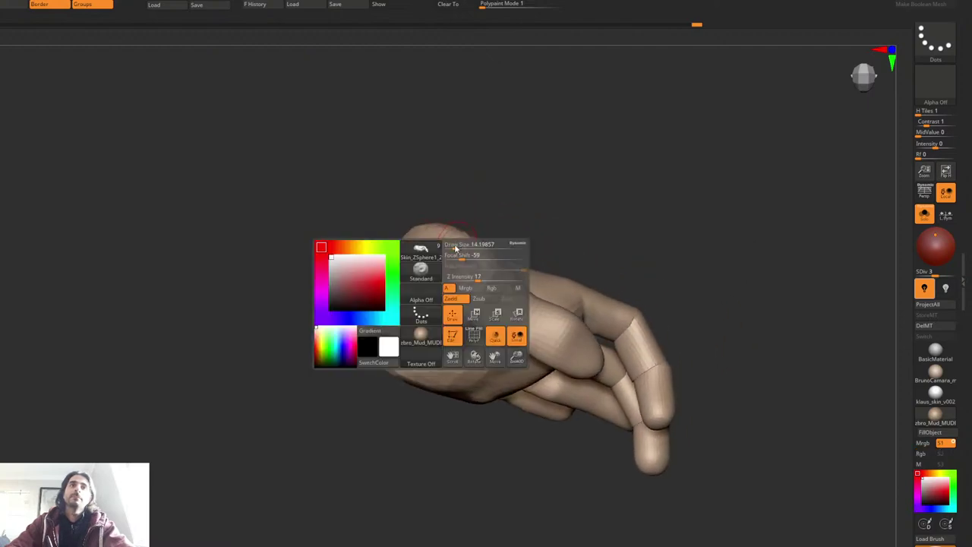
drag(456, 247, 451, 247)
right_drag(428, 274, 425, 280)
drag(482, 285, 398, 251)
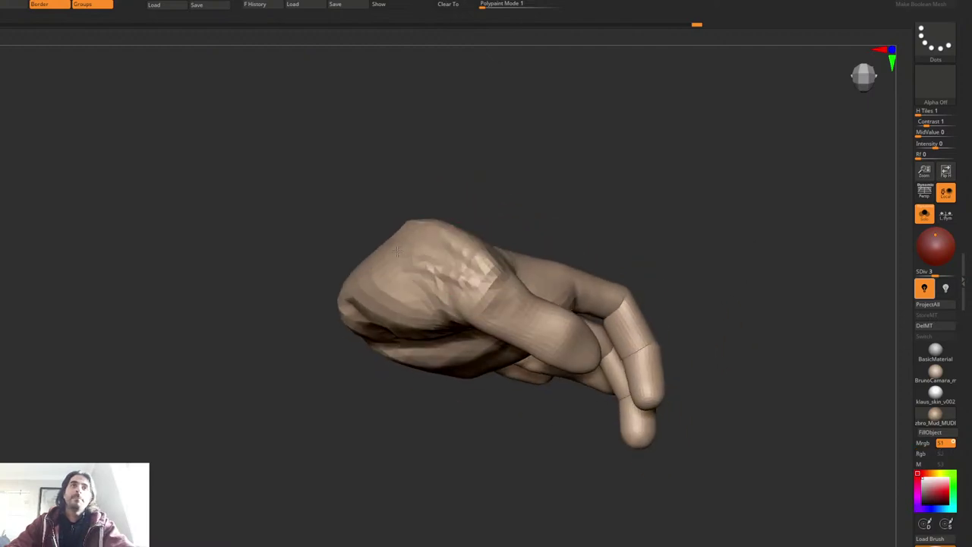
key(space)
mouse_move(397, 251)
right_down()
mouse_move(413, 220)
mouse_move(419, 144)
mouse_move(451, 187)
mouse_move(478, 159)
mouse_move(357, 208)
mouse_move(360, 192)
mouse_move(389, 200)
mouse_move(387, 220)
mouse_move(451, 290)
mouse_move(491, 189)
right_up()
drag(491, 189, 486, 182)
mouse_move(487, 182)
right_down()
mouse_move(439, 197)
mouse_move(542, 215)
mouse_move(548, 232)
mouse_move(543, 190)
right_up()
key(alt+s)
key(space)
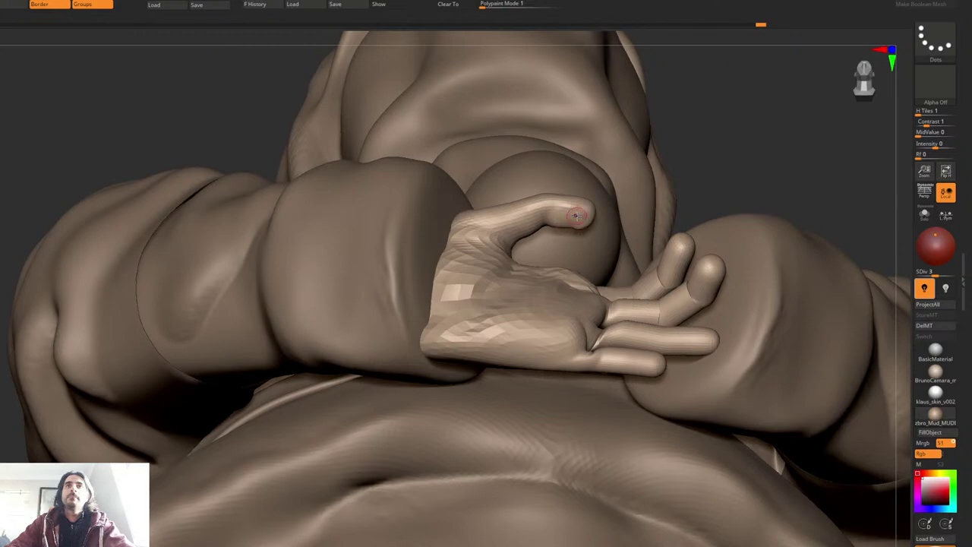
key(space)
right_drag(585, 215, 620, 229)
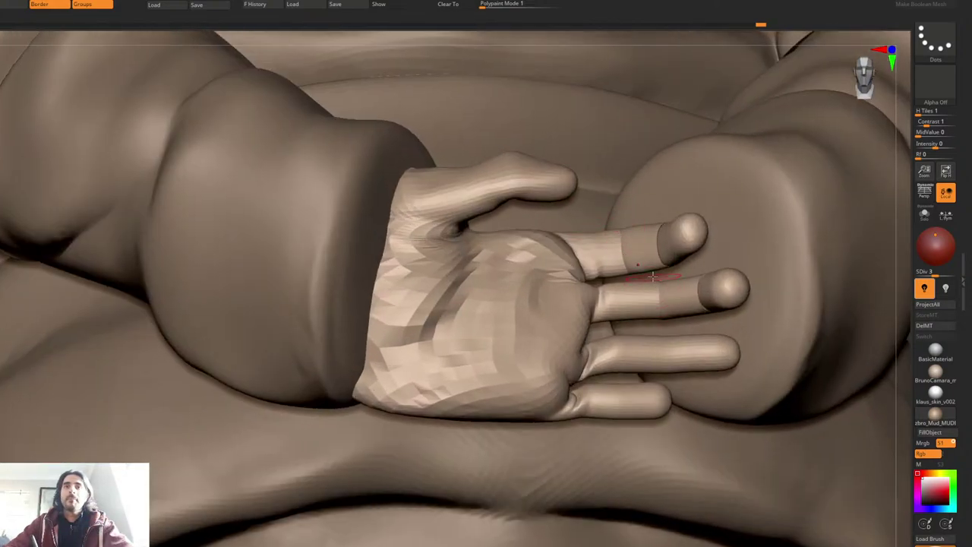
Step: Display the polygroups, isolate the hand, and mask everything except the ring finger's two outer segments
right_drag(656, 314, 629, 244)
key(shift+f)
key(ctrl+i)
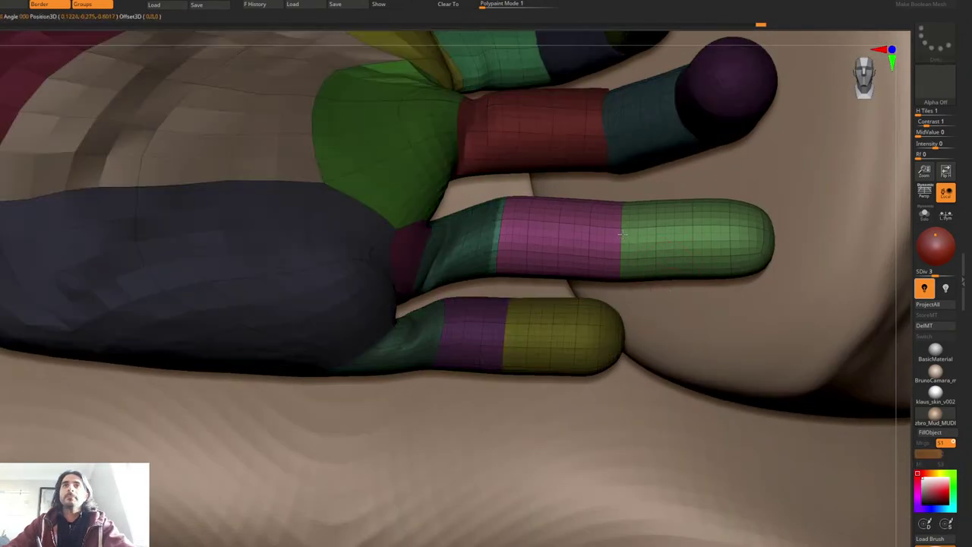
key(q)
ctrl+right_drag(669, 209, 627, 219)
key(w)
key(alt+s)
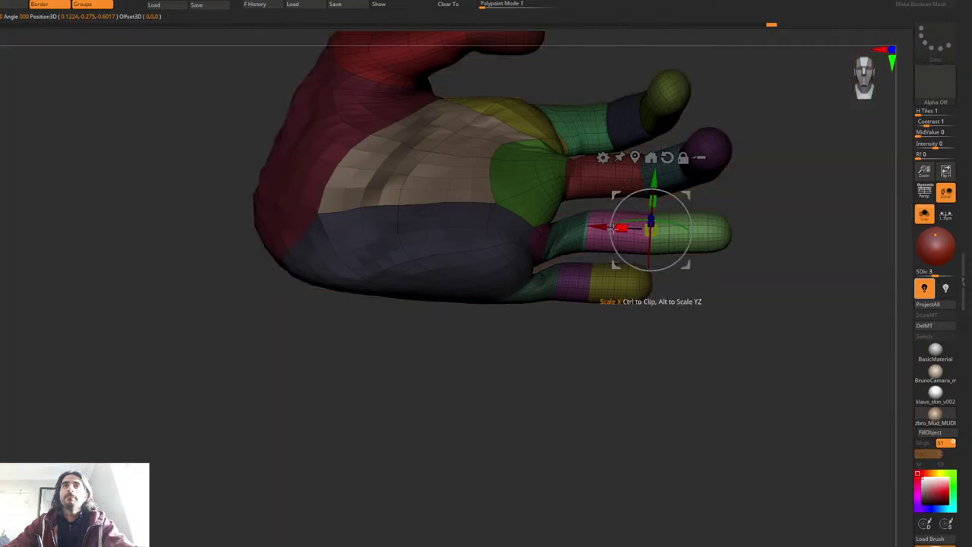
key(q)
ctrl+click(733, 194)
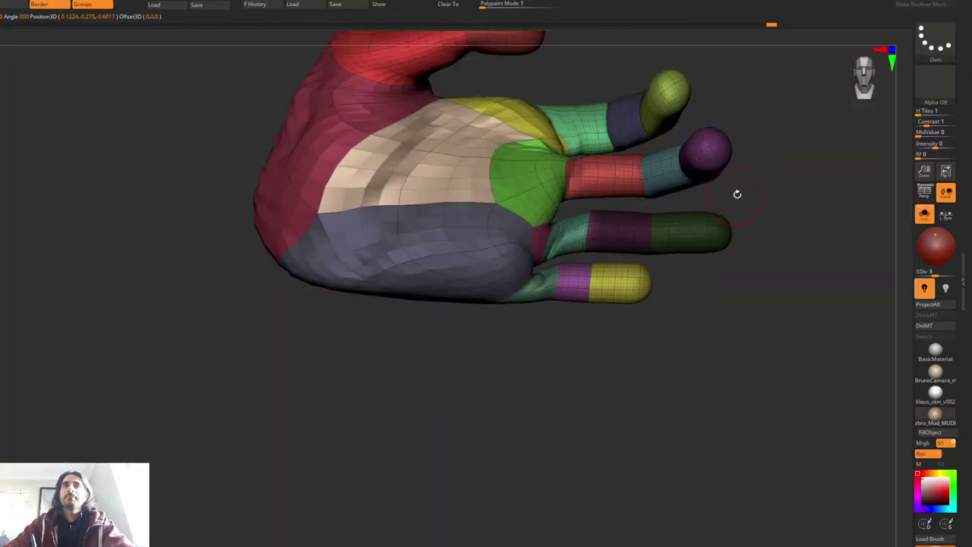
ctrl+click(752, 187)
Step: Try to bend the ring finger's two outer segments towards the palm with a transpose line
key(w)
key(y)
drag(592, 228, 729, 225)
right_drag(710, 217, 701, 83)
alt+right_drag(705, 154, 643, 144)
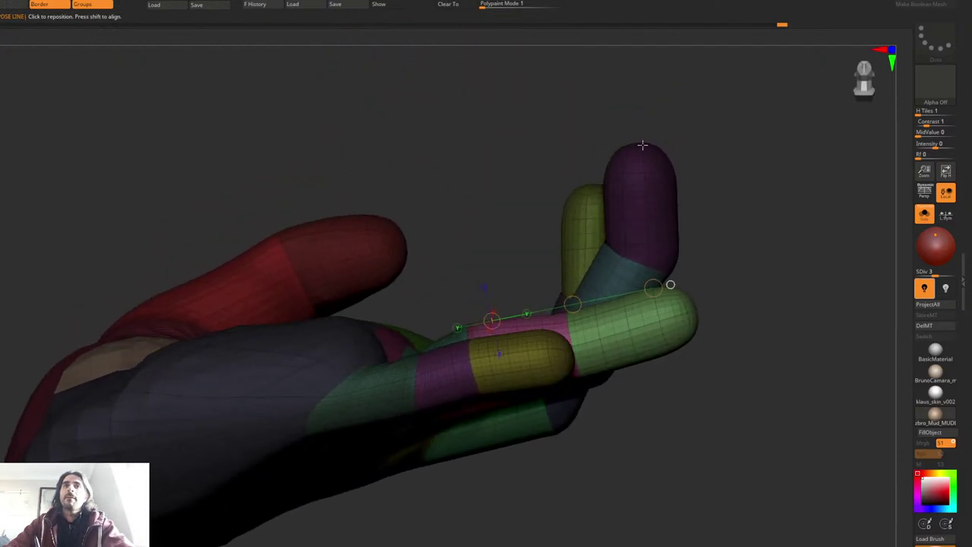
drag(654, 287, 575, 201)
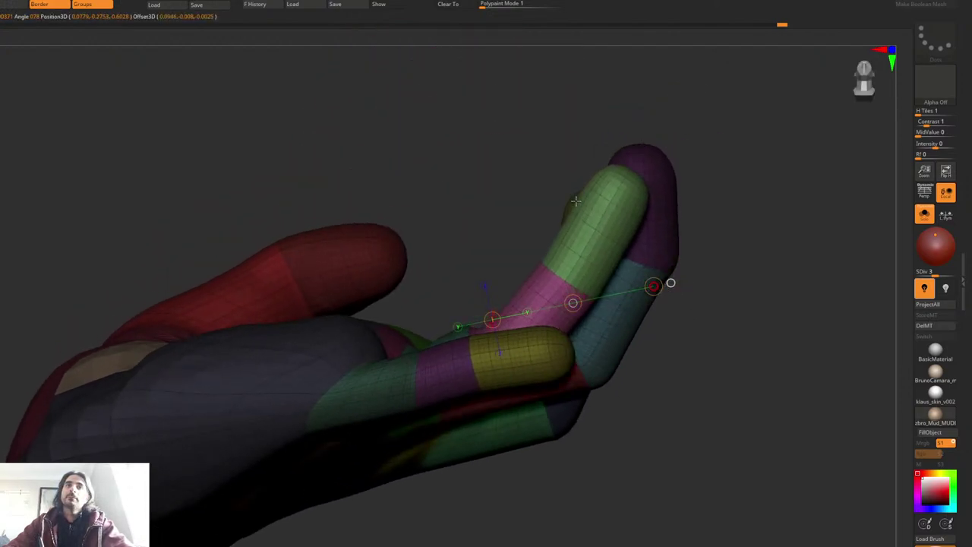
key(ctrl+z)
Step: Redraw the transpose line from the ring finger's middle joint, bend the two outer segments towards the palm, and nudge them into place
alt+right_drag(577, 306, 582, 316)
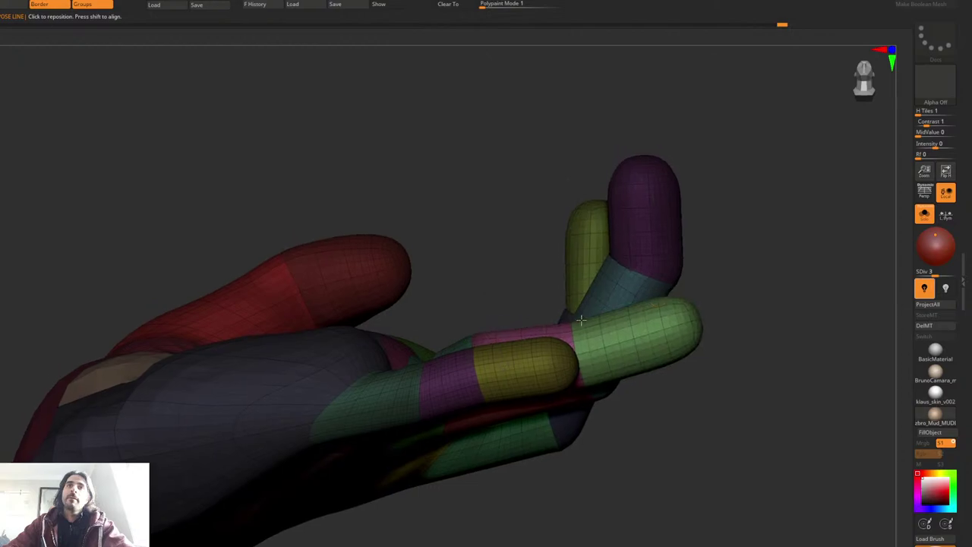
drag(579, 312, 583, 330)
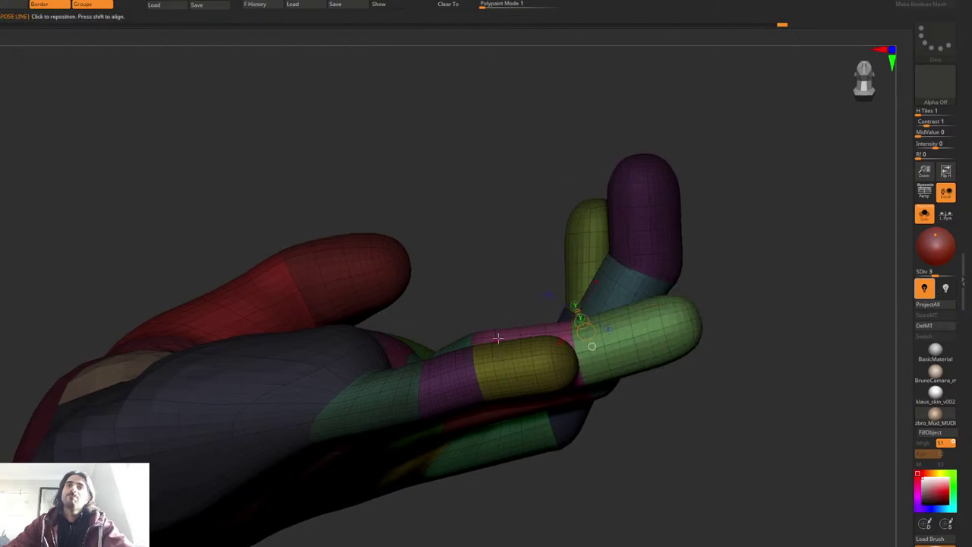
mouse_move(488, 333)
mouse_down()
mouse_move(646, 317)
mouse_move(679, 289)
mouse_move(686, 329)
mouse_move(603, 245)
mouse_move(614, 256)
mouse_up()
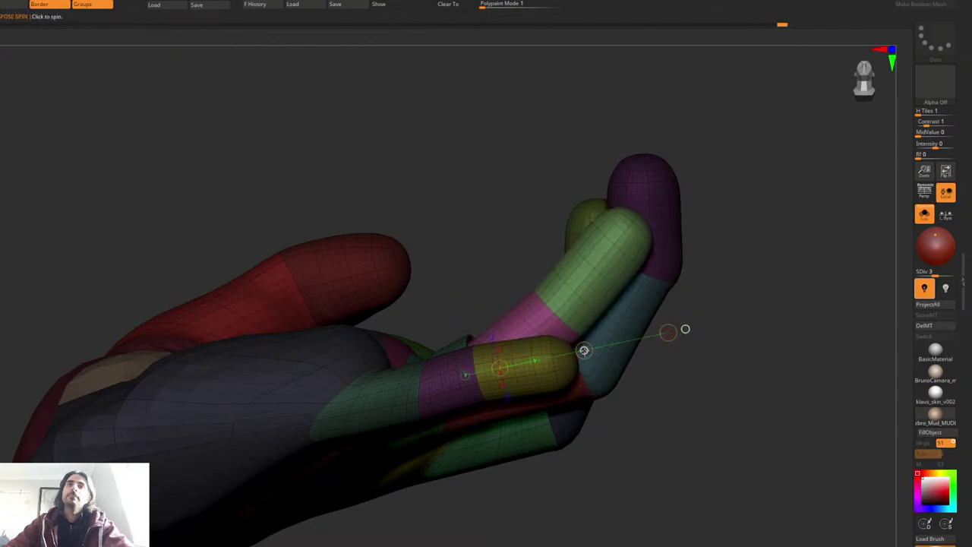
key(w)
drag(584, 351, 588, 342)
Step: Mask everything except the ring fingertip segment and bend it further inward at the last joint
ctrl+click(596, 271)
key(q)
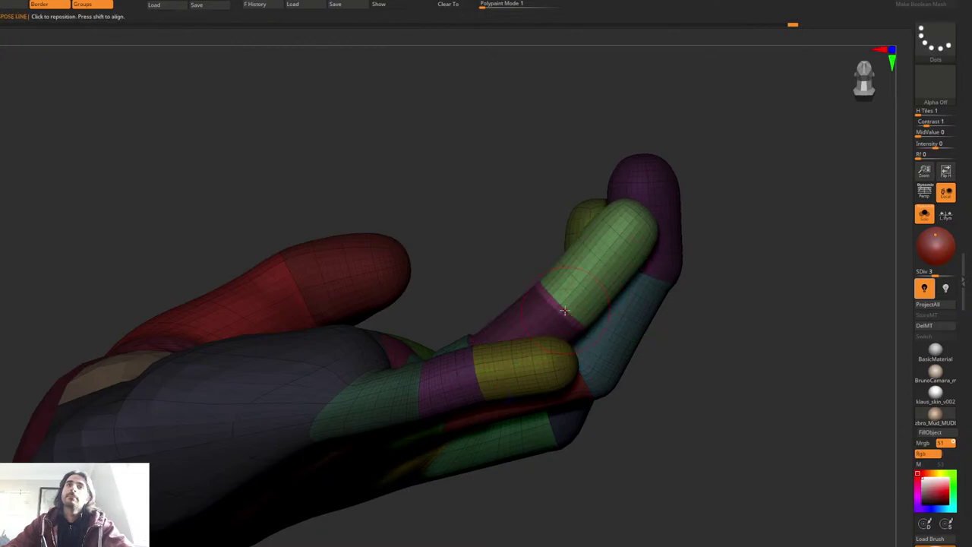
ctrl+click(768, 190)
key(r)
ctrl+click(742, 213)
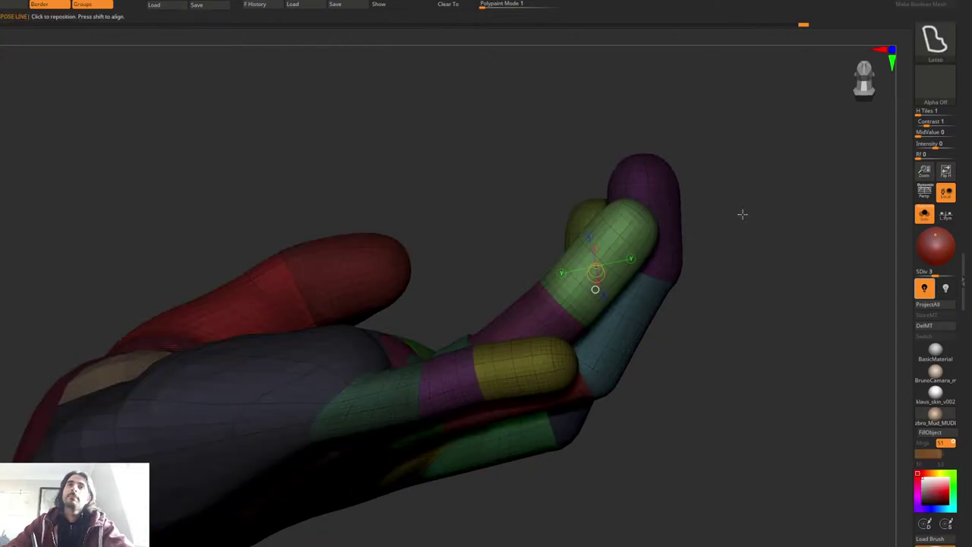
mouse_move(570, 304)
mouse_down()
mouse_move(639, 231)
mouse_move(579, 204)
mouse_up()
Step: Clear the fingertip mask, isolate the ring finger's three segments, and mask everything else on the hand
key(q)
key(f)
drag(603, 119, 605, 197)
right_drag(604, 197, 659, 238)
key(f)
right_click(579, 325)
ctrl+click(662, 236)
ctrl+shift+click(678, 305)
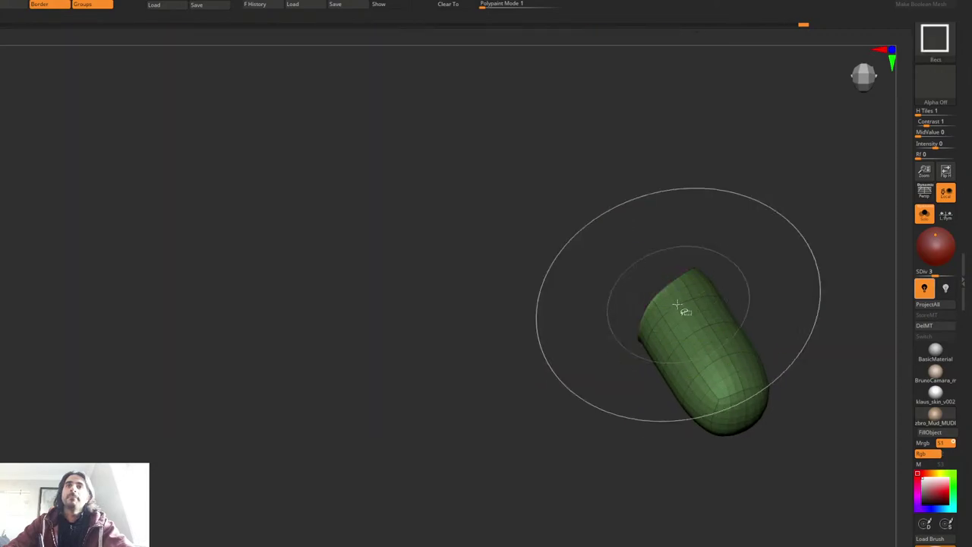
ctrl+shift+drag(652, 216, 661, 225)
ctrl+shift+click(603, 280)
ctrl+shift+click(528, 264)
ctrl+shift+drag(604, 238, 623, 247)
ctrl+shift+click(648, 226)
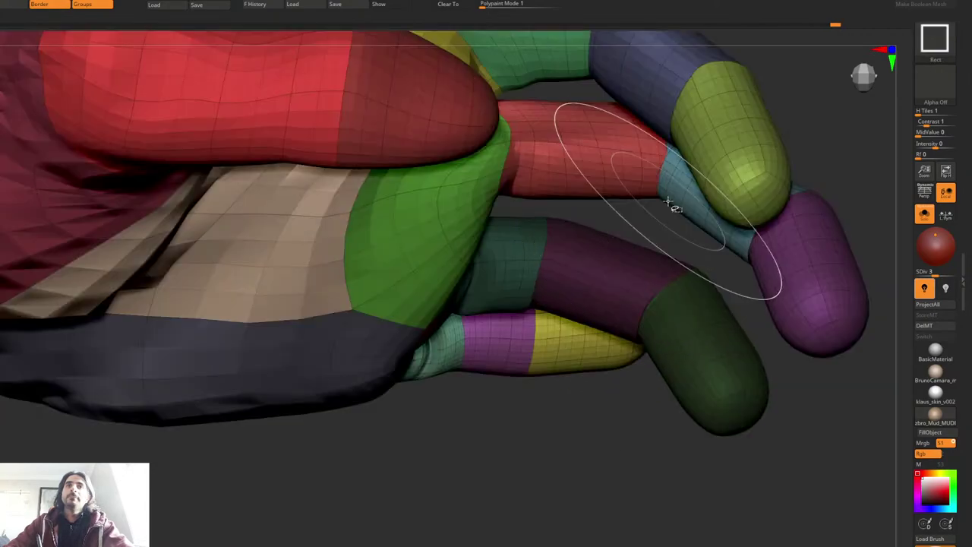
Step: Reshape the ring finger's middle and tip segments with the Move brush to even out the finger's width and direction
drag(651, 213, 595, 182)
right_drag(596, 182, 594, 173)
right_click(563, 260)
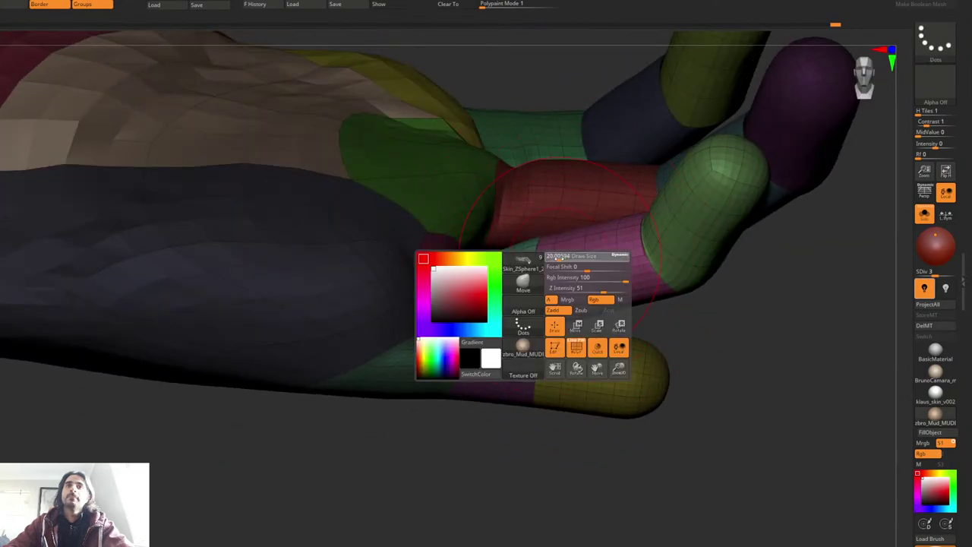
right_drag(563, 260, 544, 276)
right_click(553, 281)
drag(536, 265, 478, 222)
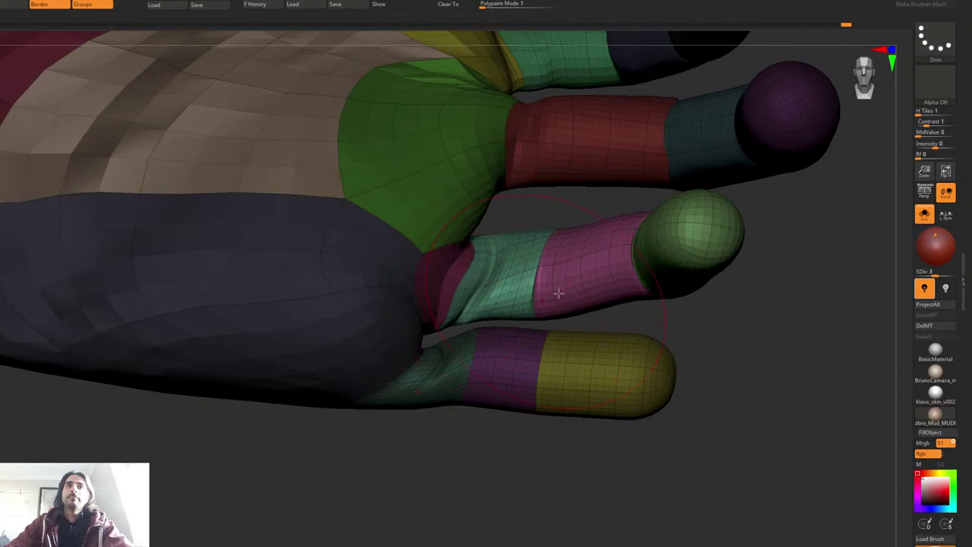
drag(559, 293, 618, 272)
right_drag(618, 272, 598, 307)
right_click(598, 307)
right_click(625, 334)
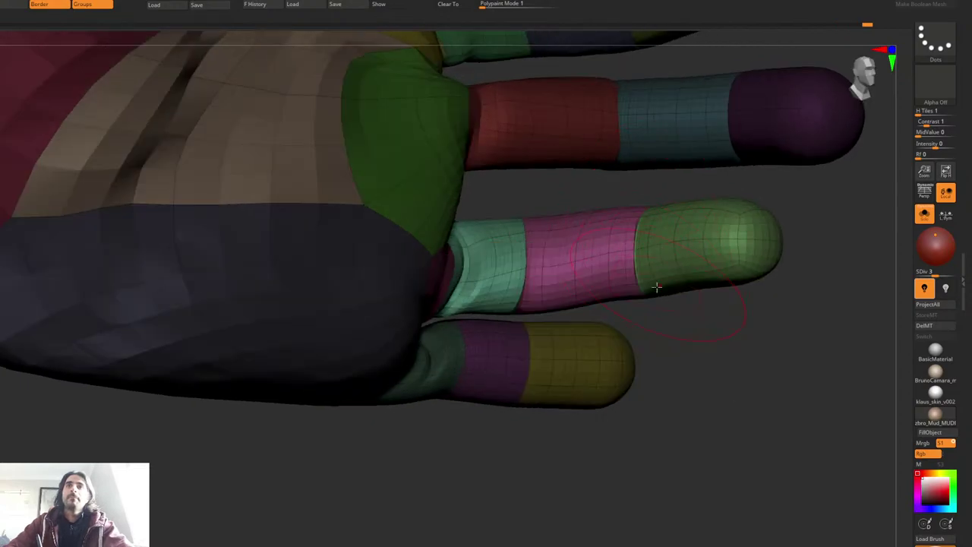
mouse_move(657, 288)
mouse_down()
mouse_move(661, 298)
mouse_move(721, 297)
mouse_up()
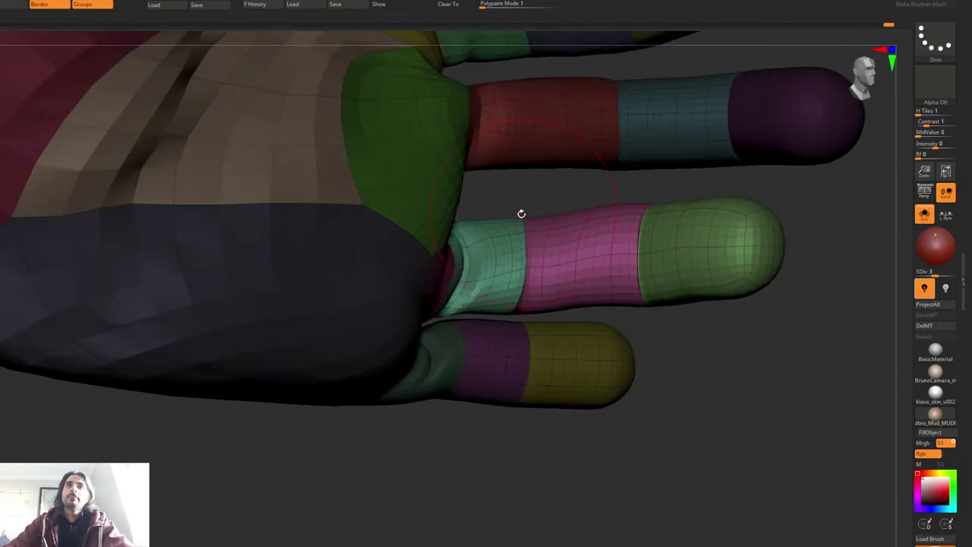
Step: Nudge the ring finger's base and draw a rotate transpose line along the finger from its knuckle to the tip segment
drag(522, 213, 480, 223)
mouse_move(466, 215)
right_down()
mouse_move(571, 200)
mouse_move(515, 212)
mouse_move(511, 231)
mouse_move(510, 210)
right_up()
key(r)
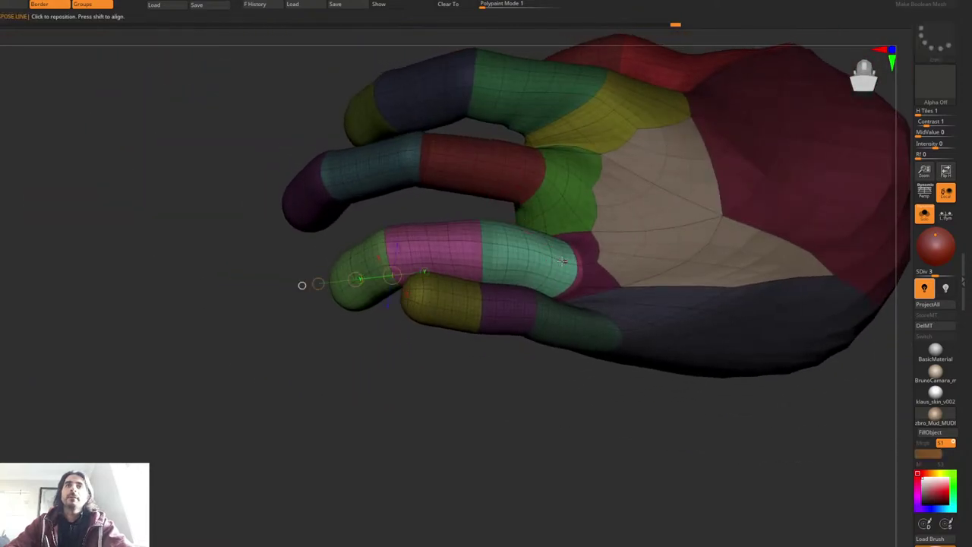
drag(574, 268, 387, 253)
right_drag(427, 187, 452, 91)
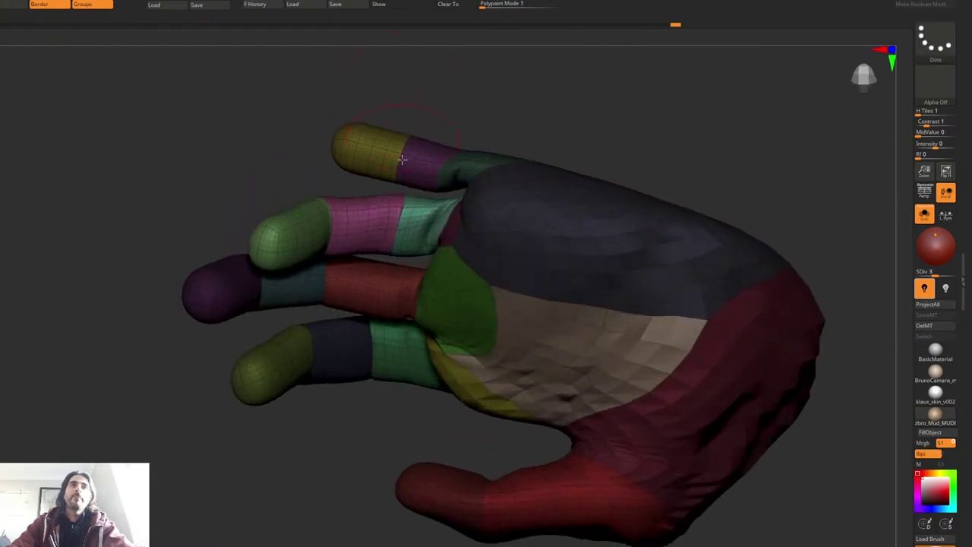
Step: Smooth and nudge the ring finger's base segment where it meets the palm
mouse_move(403, 159)
right_down()
mouse_move(444, 122)
mouse_move(426, 95)
right_up()
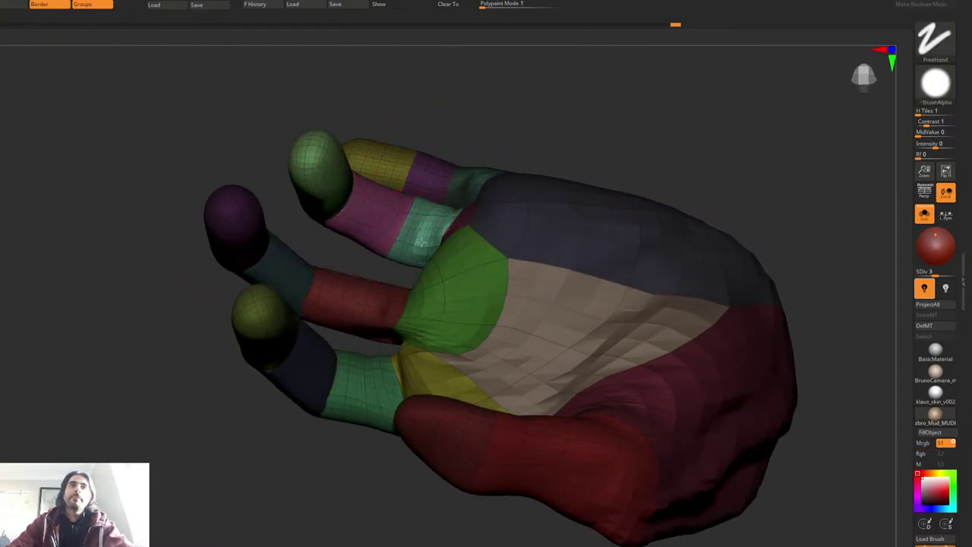
right_drag(422, 241, 395, 217)
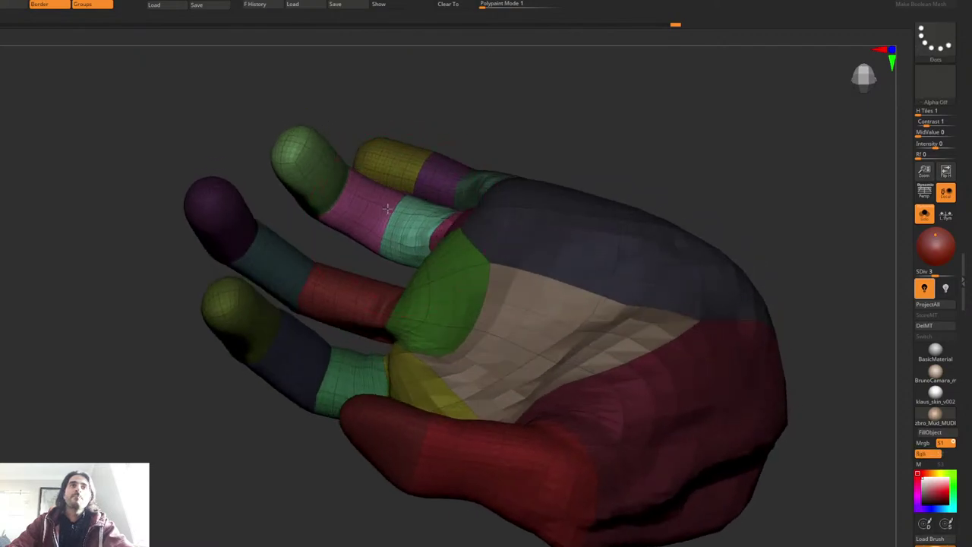
key(space)
drag(420, 215, 408, 215)
right_drag(407, 215, 427, 229)
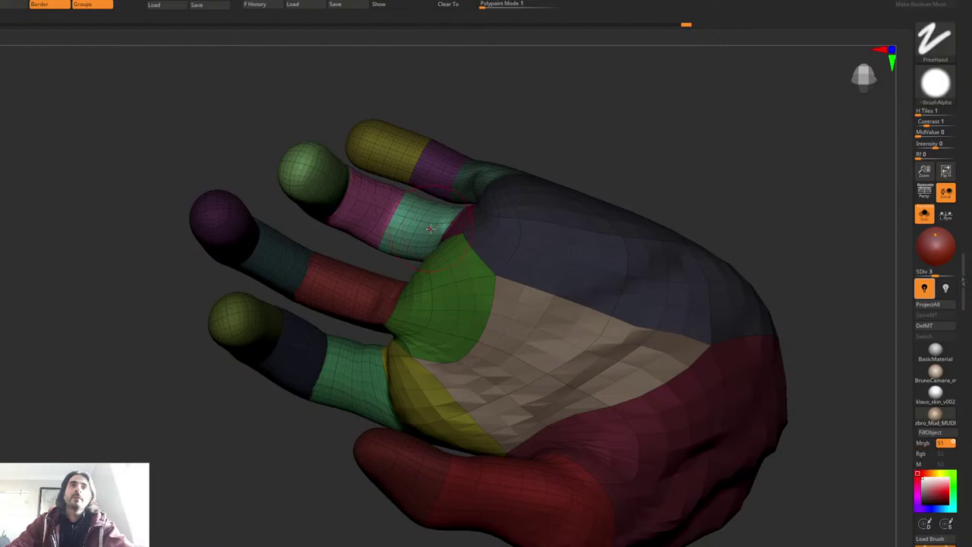
alt+right_drag(424, 190, 429, 220)
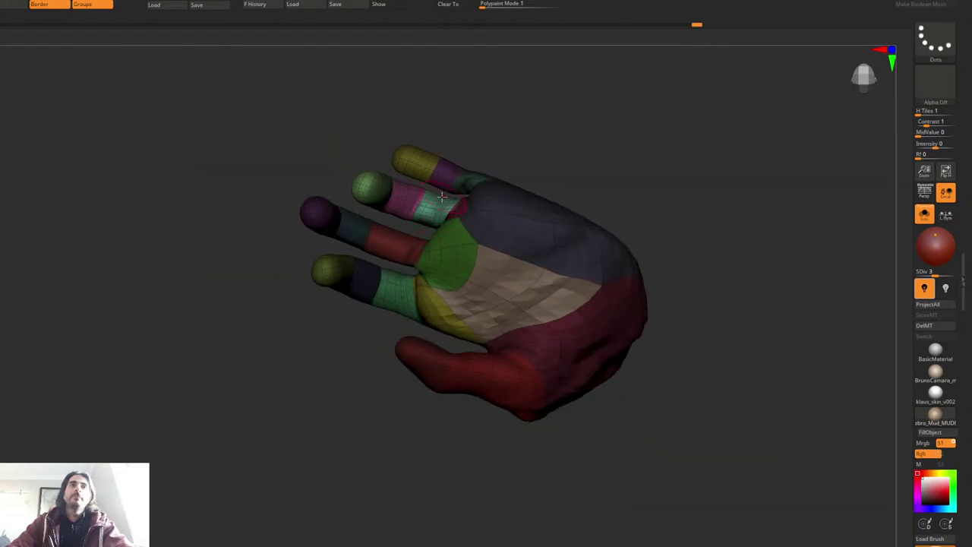
drag(442, 197, 448, 195)
mouse_move(456, 188)
right_down()
mouse_move(475, 170)
mouse_move(453, 185)
mouse_move(472, 175)
mouse_move(457, 219)
right_up()
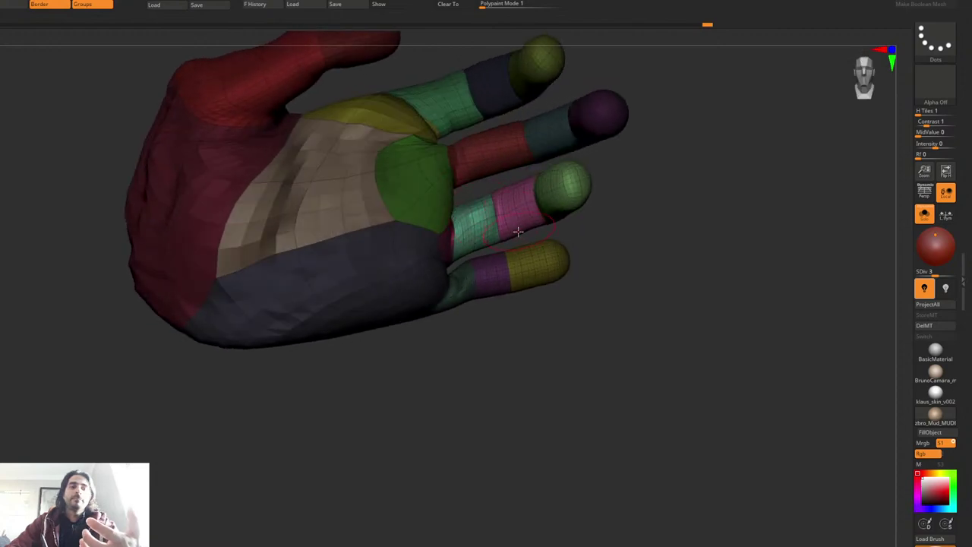
Step: Isolate the little finger's three polygroup segments
right_drag(522, 239, 535, 251)
right_drag(610, 238, 540, 282)
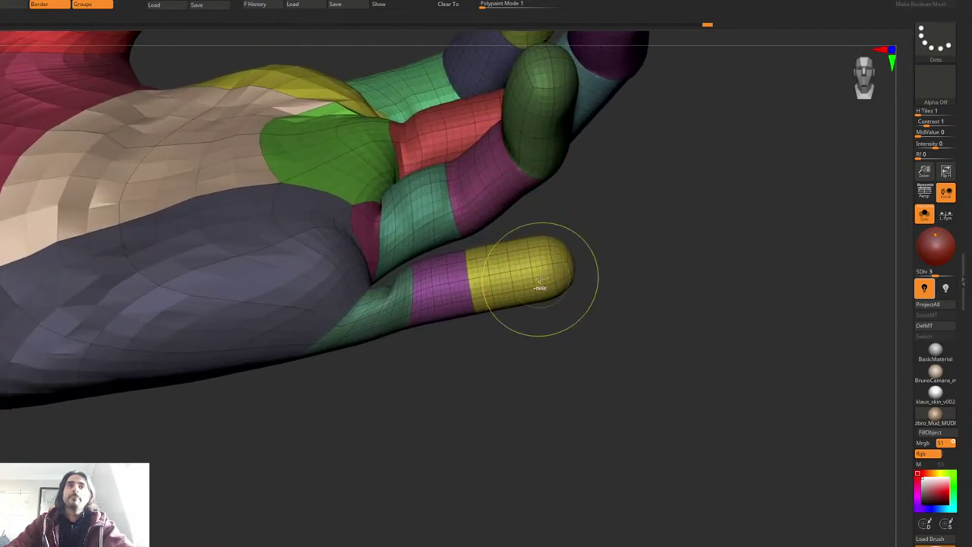
ctrl+shift+click(540, 285)
ctrl+shift+drag(612, 239, 630, 274)
ctrl+shift+click(440, 281)
ctrl+shift+click(385, 300)
ctrl+shift+drag(512, 282, 532, 306)
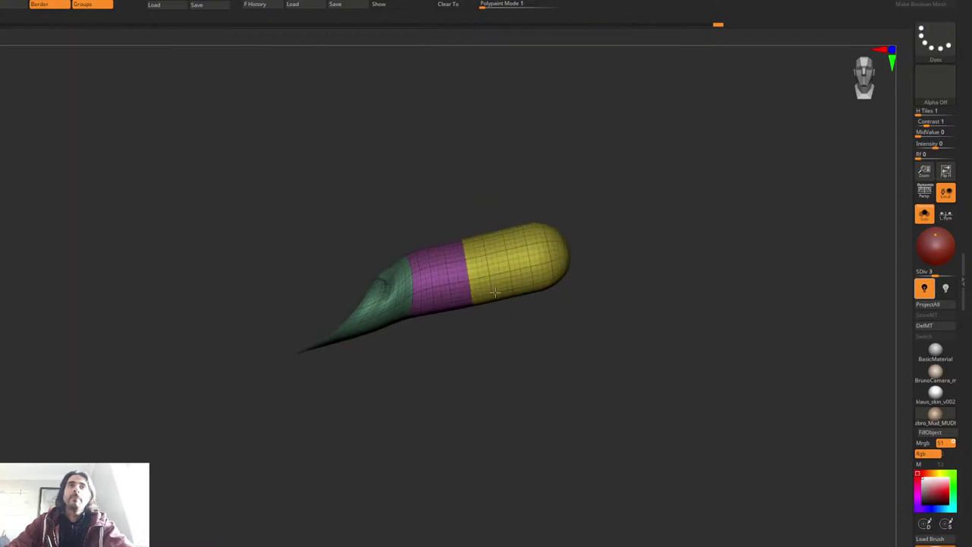
Step: Smooth the little finger's pinched base and fill out its base and middle segments with the Move brush
mouse_move(445, 268)
right_down()
mouse_move(427, 274)
mouse_move(381, 339)
right_up()
right_drag(382, 304, 379, 254)
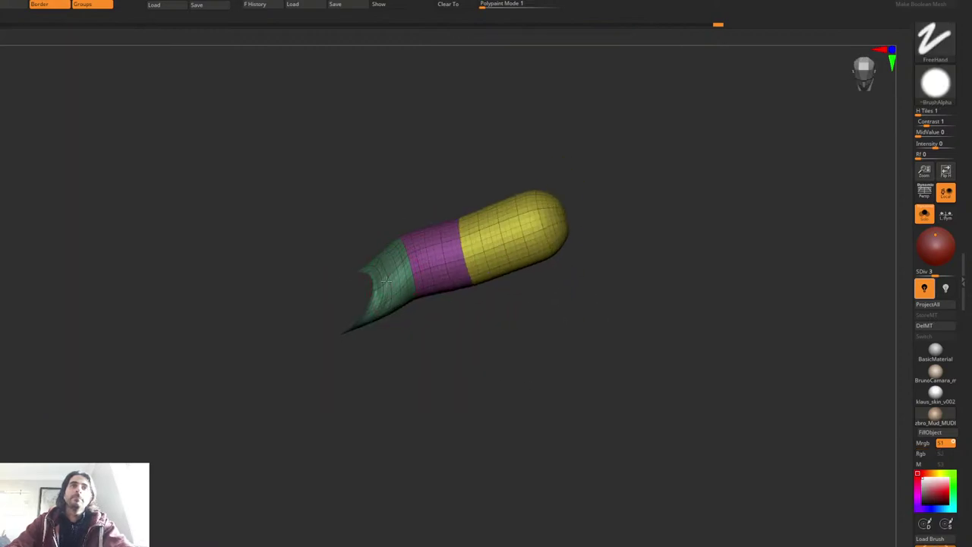
drag(396, 266, 400, 297)
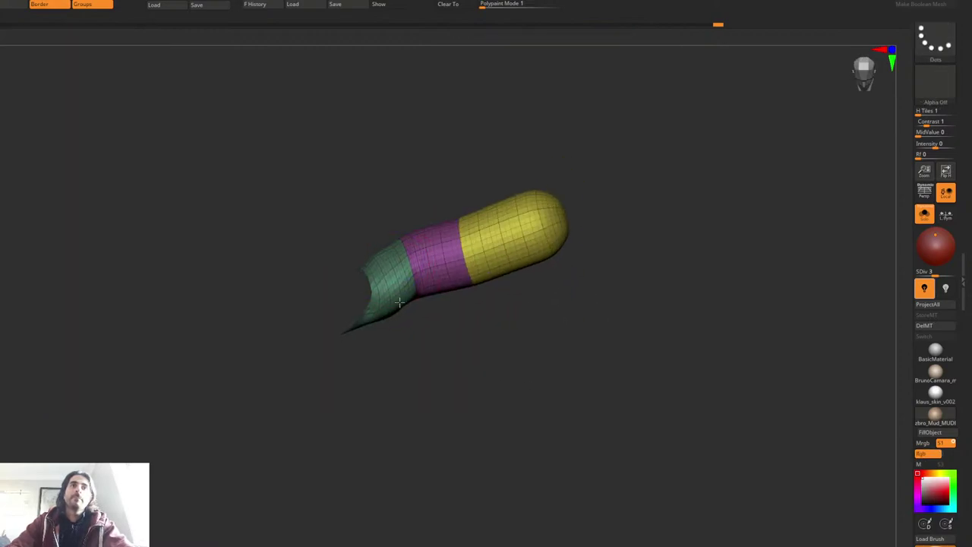
mouse_move(400, 297)
right_down()
mouse_move(417, 205)
mouse_move(395, 314)
right_up()
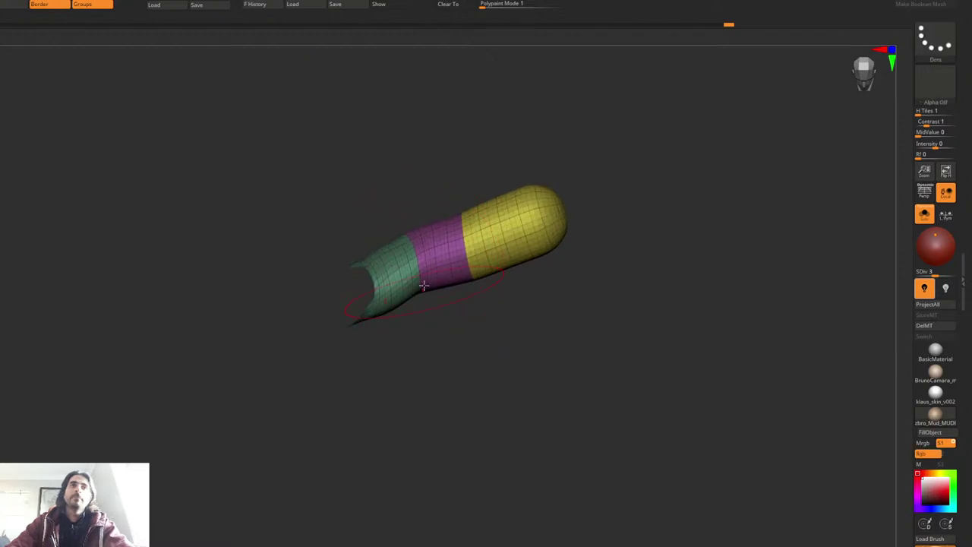
right_drag(424, 286, 421, 306)
drag(450, 259, 463, 240)
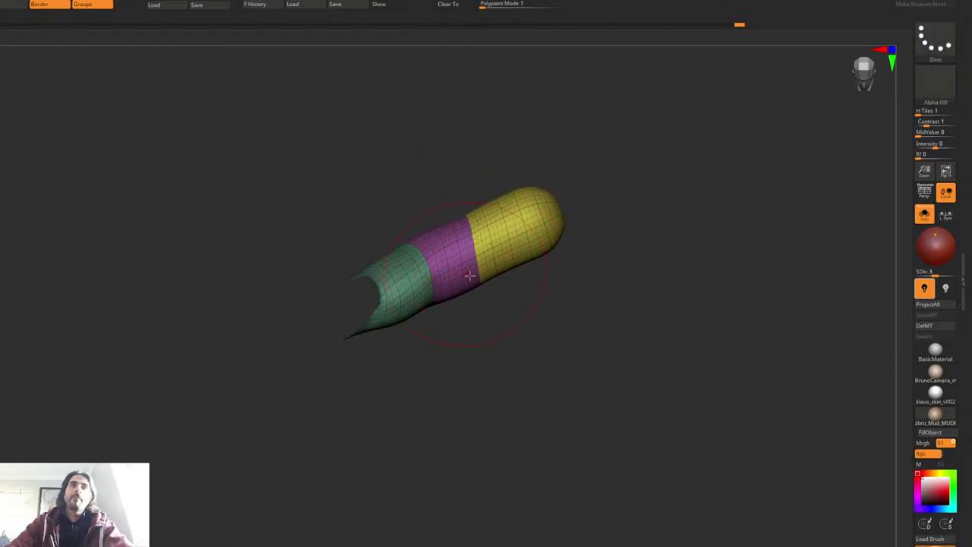
Step: Show the whole hand again and mask everything except the little finger
ctrl+shift+click(571, 172)
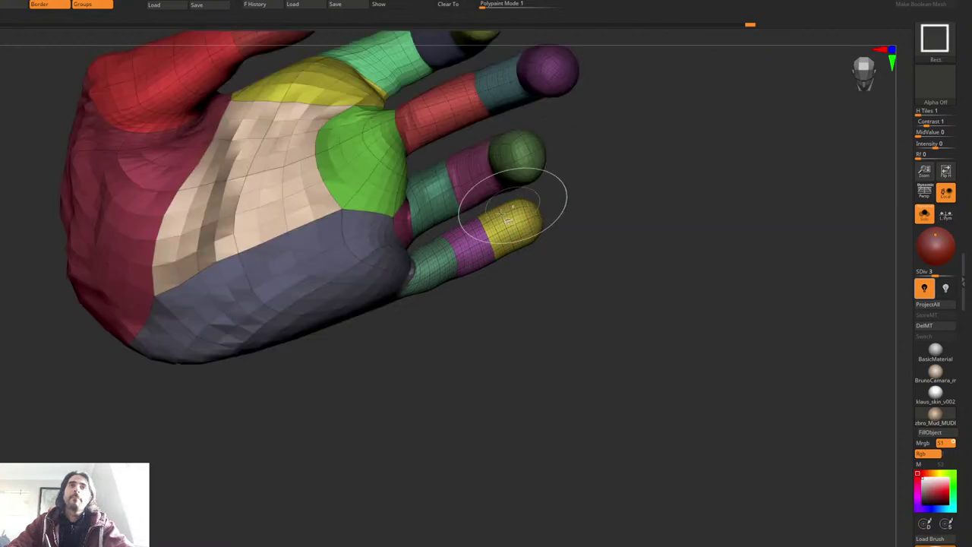
key(ctrl+z)
ctrl+click(563, 203)
ctrl+shift+click(577, 186)
ctrl+click(588, 195)
ctrl+right_drag(547, 199, 486, 204)
mouse_move(485, 204)
mouse_down()
mouse_move(469, 209)
mouse_move(479, 191)
mouse_move(489, 218)
mouse_up()
Step: Draw a transpose line along the little finger from its base and raise the finger towards the palm side
key(w)
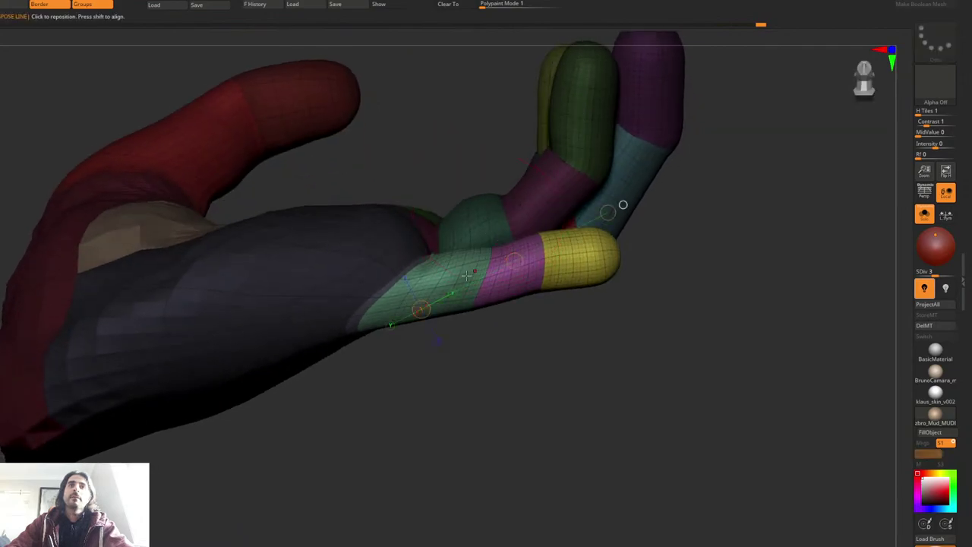
drag(429, 282, 608, 253)
drag(510, 269, 514, 251)
key(q)
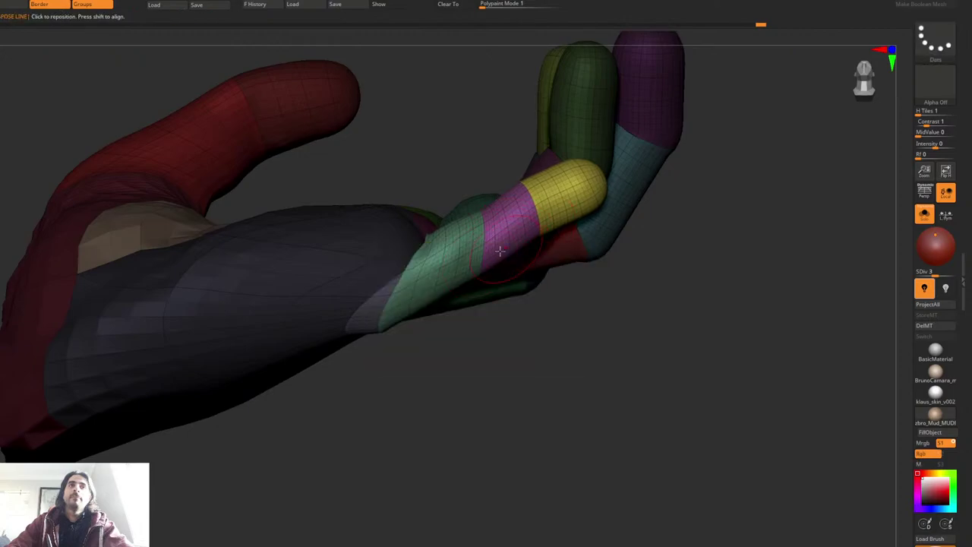
Step: Blend the little finger's base into the palm and bring the rest of the gnome back without polygroup colours
drag(456, 191, 397, 298)
mouse_move(401, 293)
right_down()
mouse_move(432, 157)
mouse_move(452, 228)
mouse_move(421, 276)
right_up()
drag(420, 275, 415, 298)
drag(413, 203, 404, 225)
drag(363, 233, 383, 224)
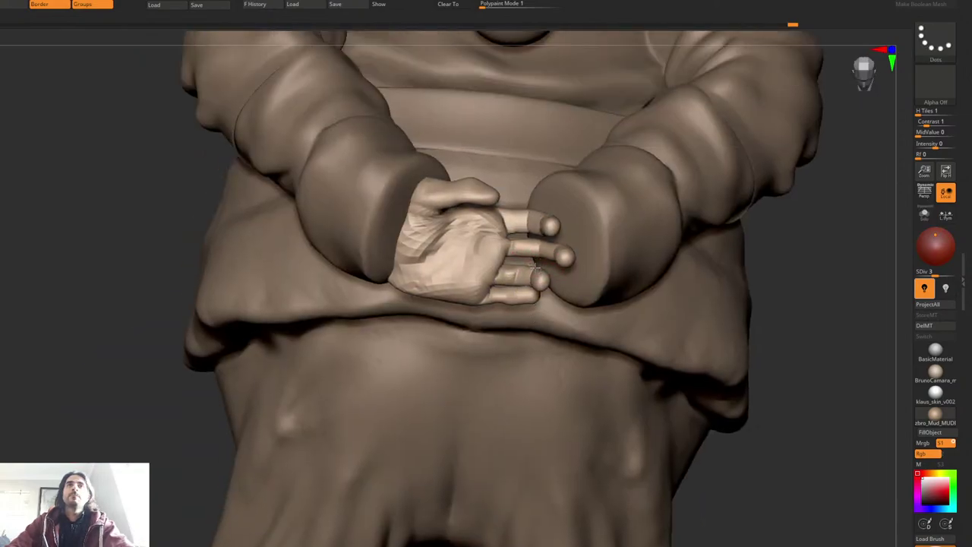
Step: Sculpt palm-side joint creases between the base and middle segments of the ring and middle fingers
key(space)
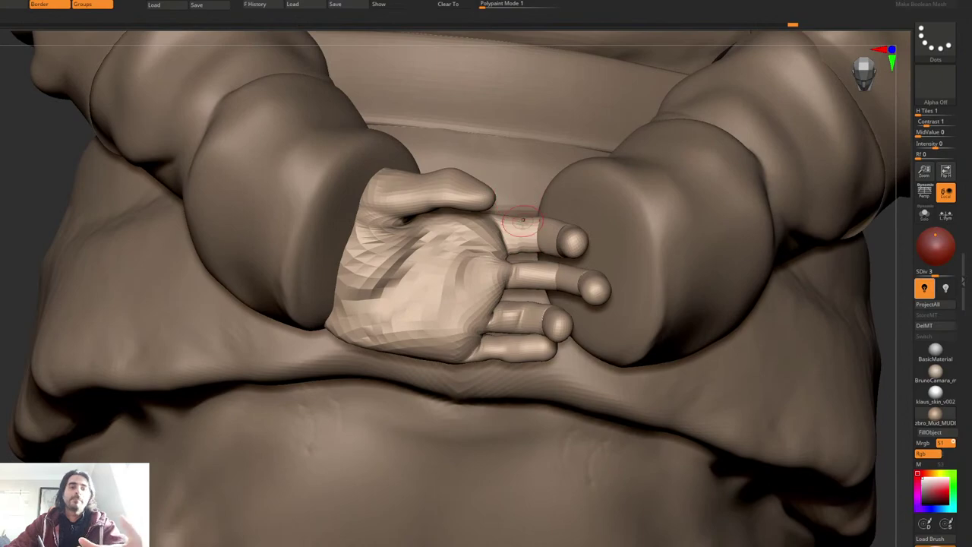
right_click(521, 261)
right_drag(546, 269, 518, 299)
key(space)
drag(519, 313, 501, 374)
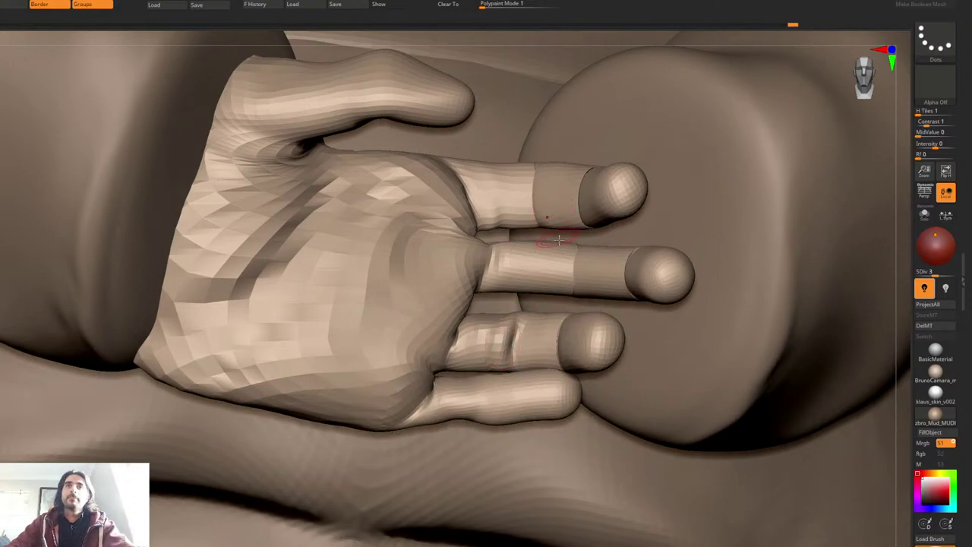
mouse_move(574, 246)
mouse_down()
mouse_move(570, 295)
mouse_move(539, 268)
mouse_up()
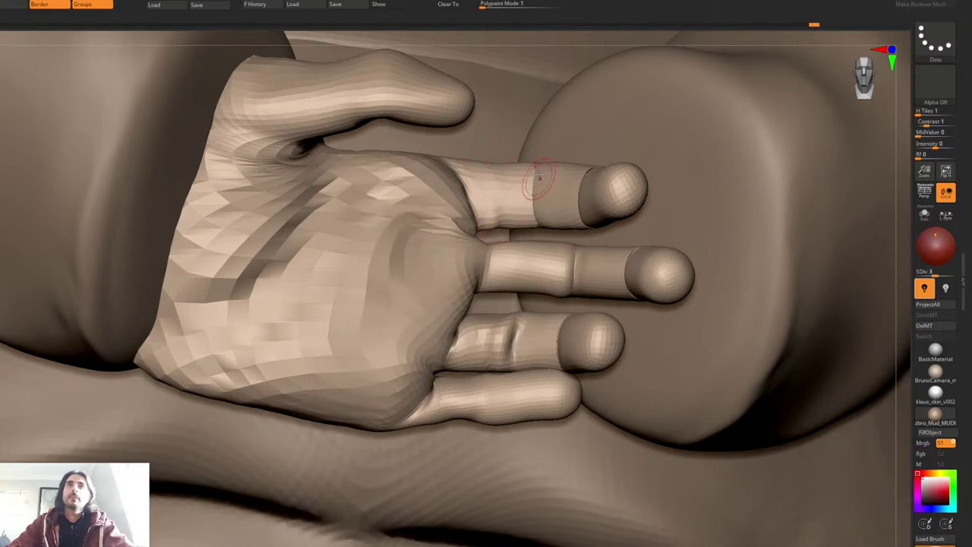
Step: Shape and smooth the index finger's two joints on the palm side
mouse_move(539, 175)
mouse_down()
mouse_move(535, 221)
mouse_move(523, 188)
mouse_move(526, 208)
mouse_move(518, 192)
mouse_move(500, 213)
mouse_move(478, 199)
mouse_move(514, 205)
mouse_move(510, 179)
mouse_up()
shift+drag(524, 179, 507, 207)
right_drag(526, 169, 560, 190)
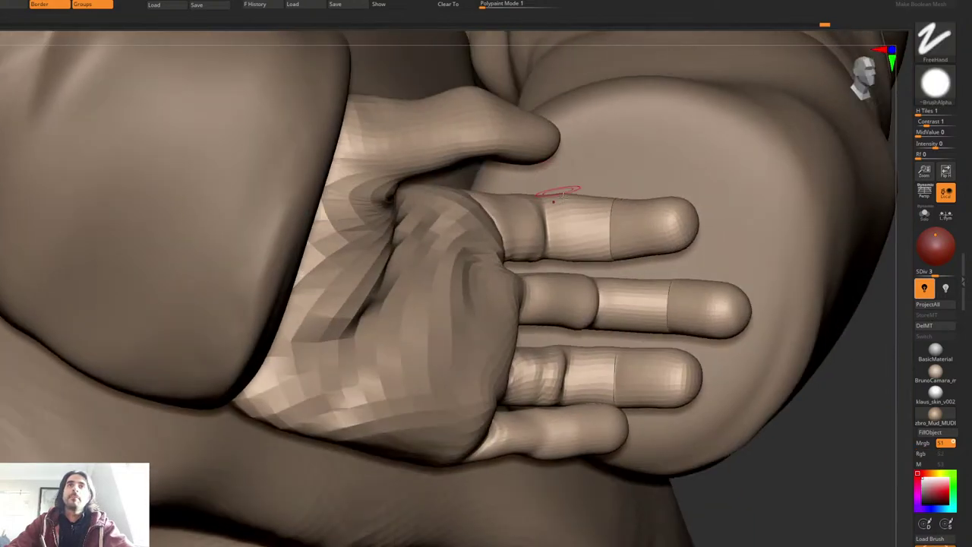
drag(611, 200, 617, 243)
mouse_move(619, 247)
right_down()
mouse_move(611, 217)
mouse_move(656, 221)
right_up()
drag(635, 228, 626, 218)
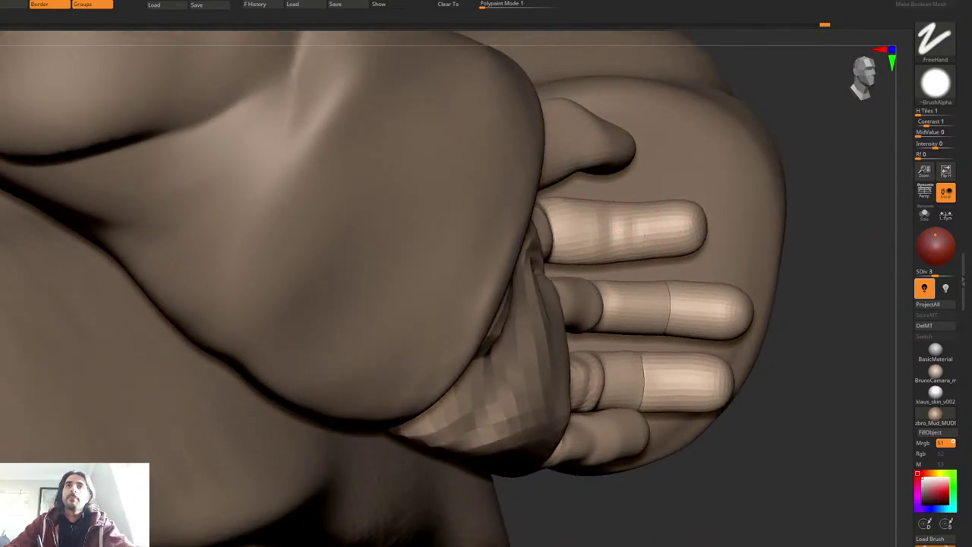
Step: Display the hand's polygroups and reshape the middle fingertip segment
key(shift+f)
right_drag(667, 209, 611, 200)
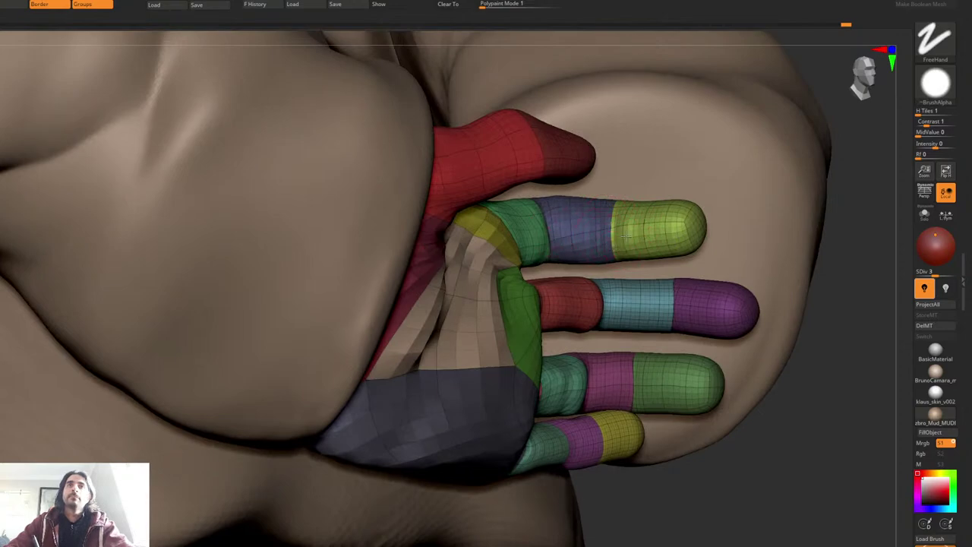
right_drag(626, 235, 612, 289)
mouse_move(668, 319)
right_down()
mouse_move(682, 295)
mouse_move(693, 313)
right_up()
mouse_move(713, 316)
mouse_down()
mouse_move(753, 335)
mouse_move(751, 323)
mouse_up()
key(space)
key(shift+space)
click(756, 364)
Step: Refine the middle finger's joint outlines and the ring finger's base segment with small Move strokes
right_drag(741, 319, 633, 292)
drag(629, 298, 631, 279)
right_drag(636, 302, 661, 318)
drag(632, 340, 634, 351)
right_drag(617, 353, 547, 356)
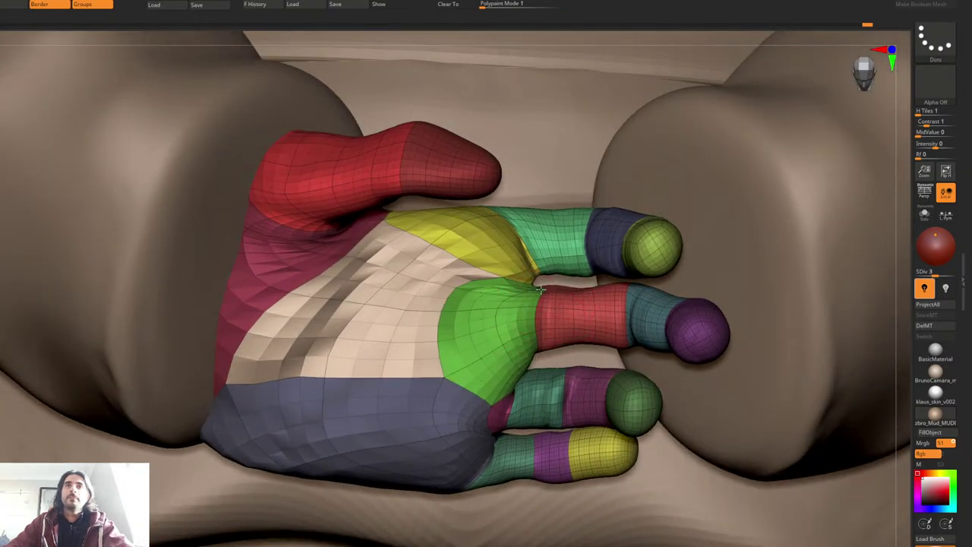
right_drag(566, 266, 547, 308)
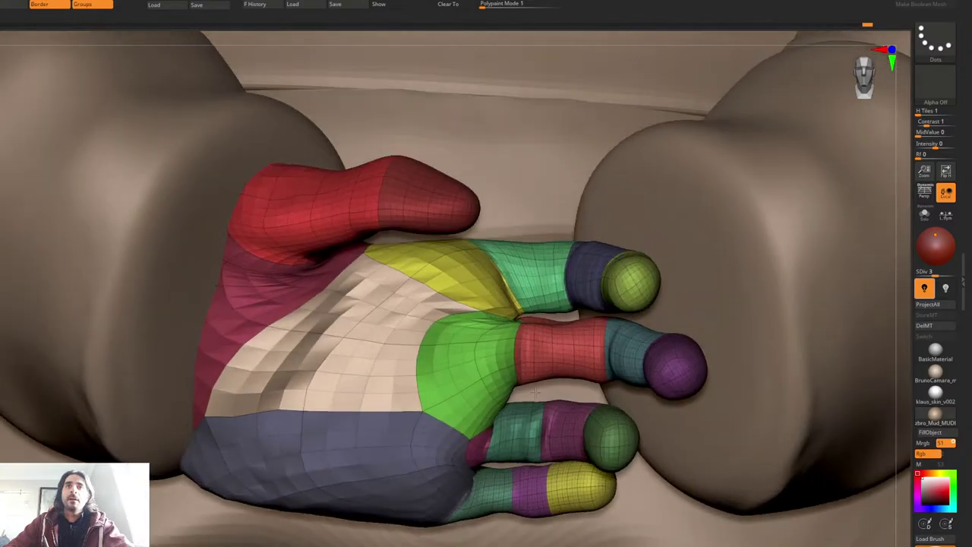
drag(524, 398, 524, 411)
right_drag(532, 409, 627, 401)
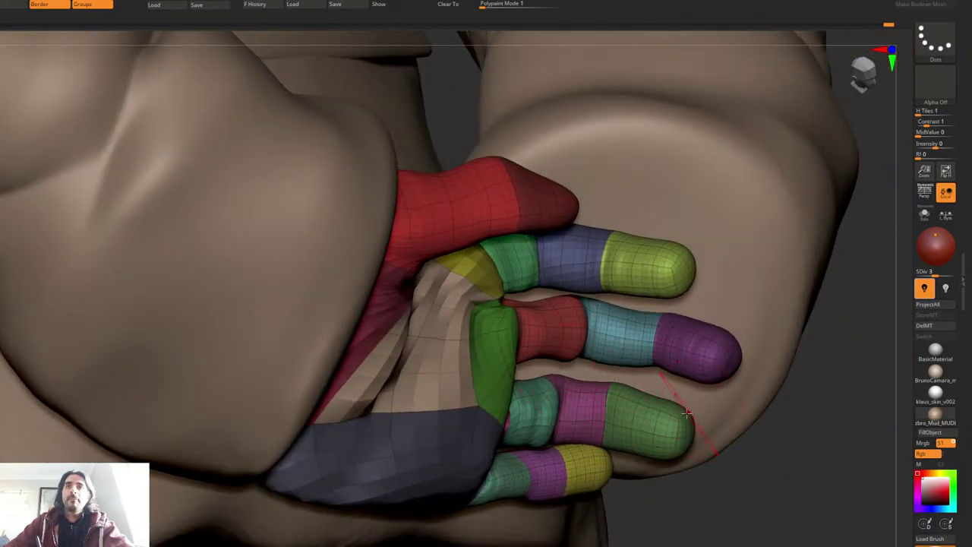
right_drag(653, 362, 545, 357)
Step: Examine the isolated hand's finger shapes from the palm and back, and check it against the whole figure
key(ctrl+shift+s)
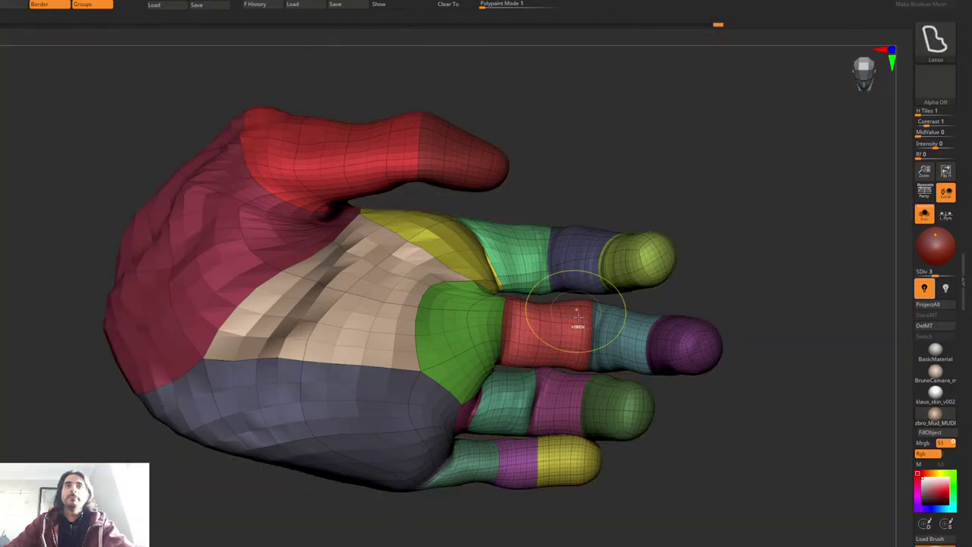
mouse_move(579, 323)
right_down()
mouse_move(542, 304)
mouse_move(587, 284)
mouse_move(624, 287)
mouse_move(613, 263)
mouse_move(608, 361)
right_up()
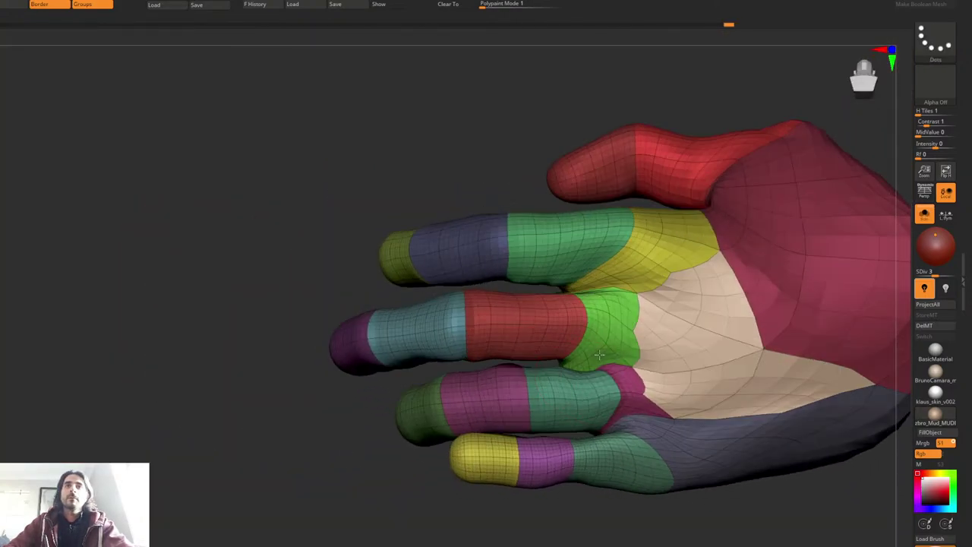
right_drag(566, 389, 555, 363)
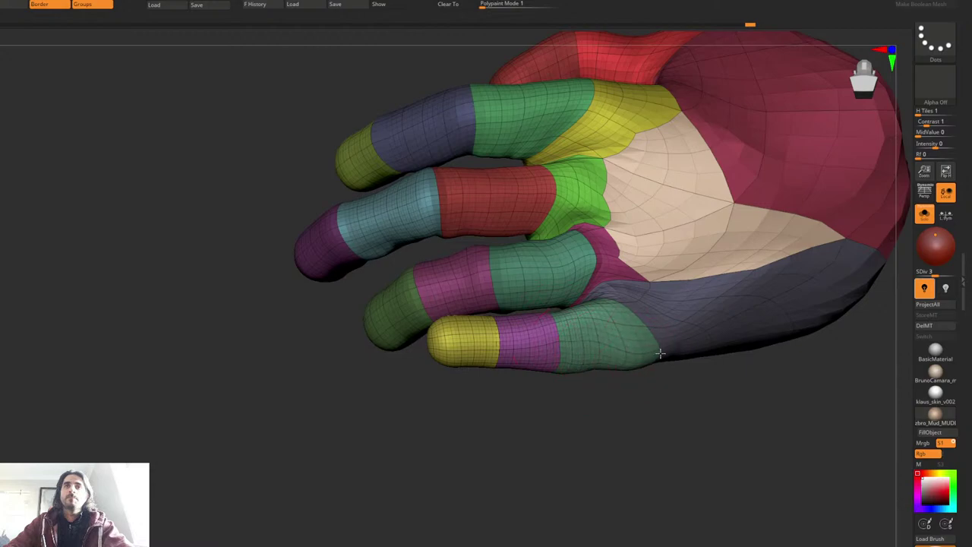
right_drag(604, 298, 540, 247)
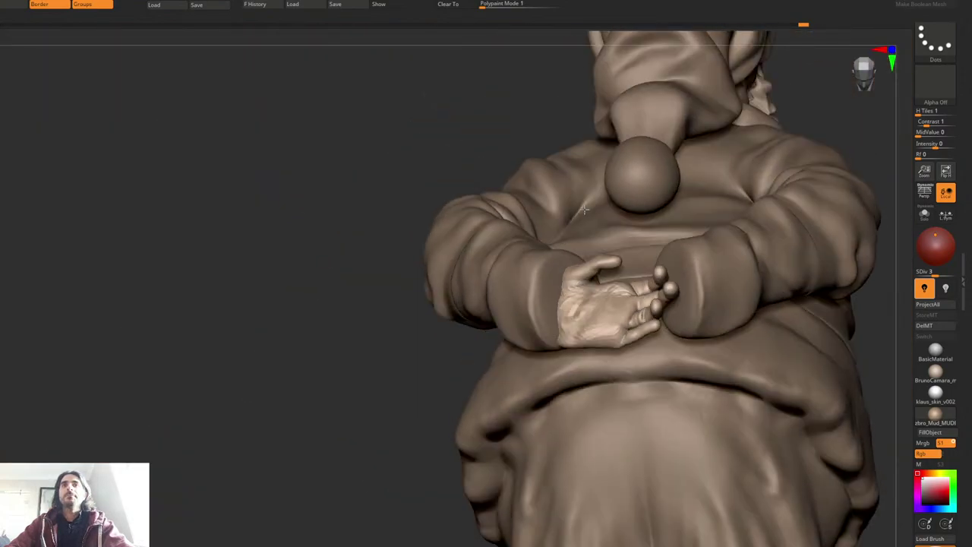
right_drag(585, 209, 657, 251)
Step: Mask everything except the pinky and adjust its angle and position at its base with the Gizmo
key(w)
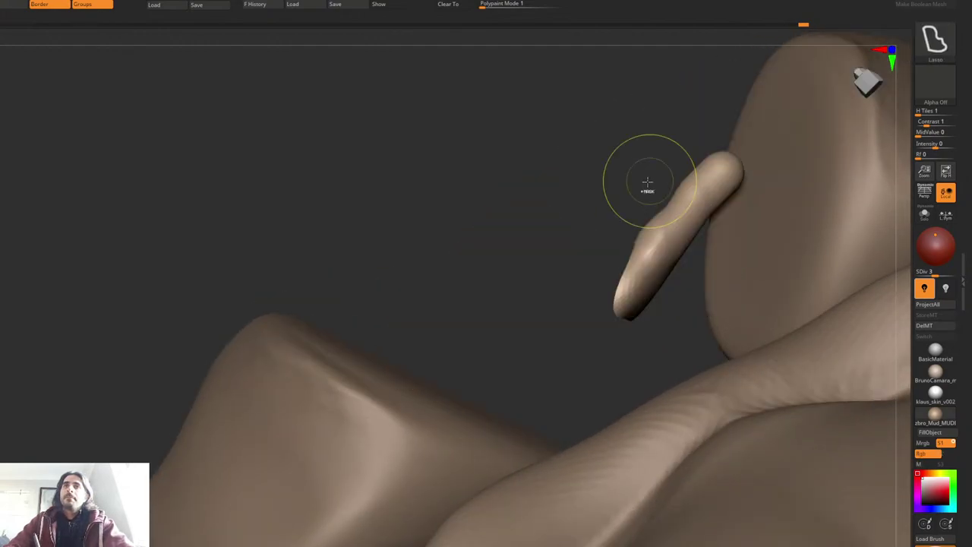
ctrl+click(645, 182)
ctrl+shift+click(626, 175)
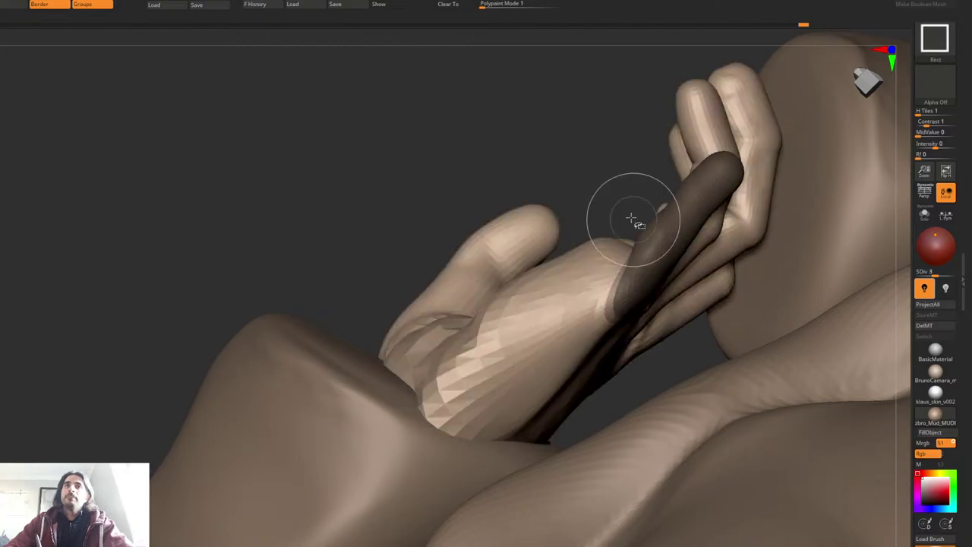
ctrl+click(612, 163)
key(r)
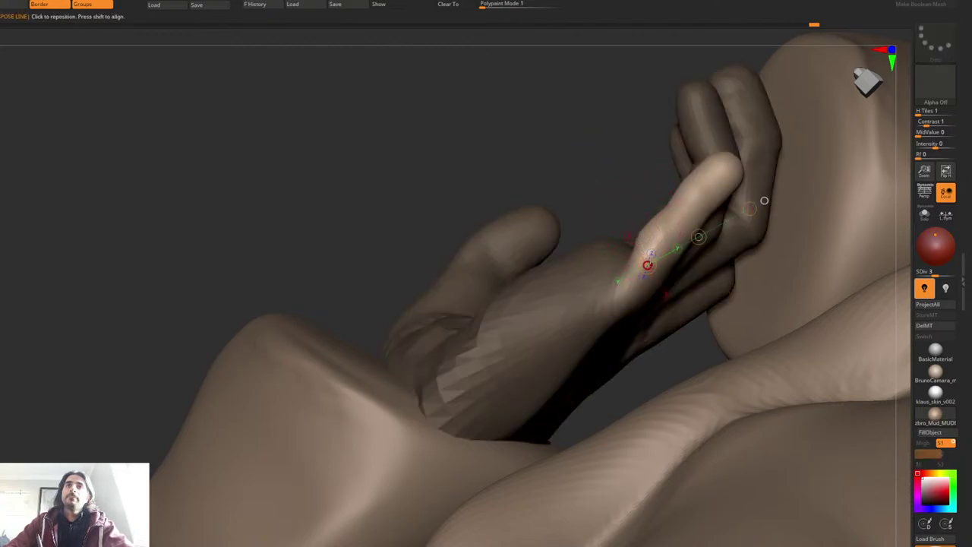
key(y)
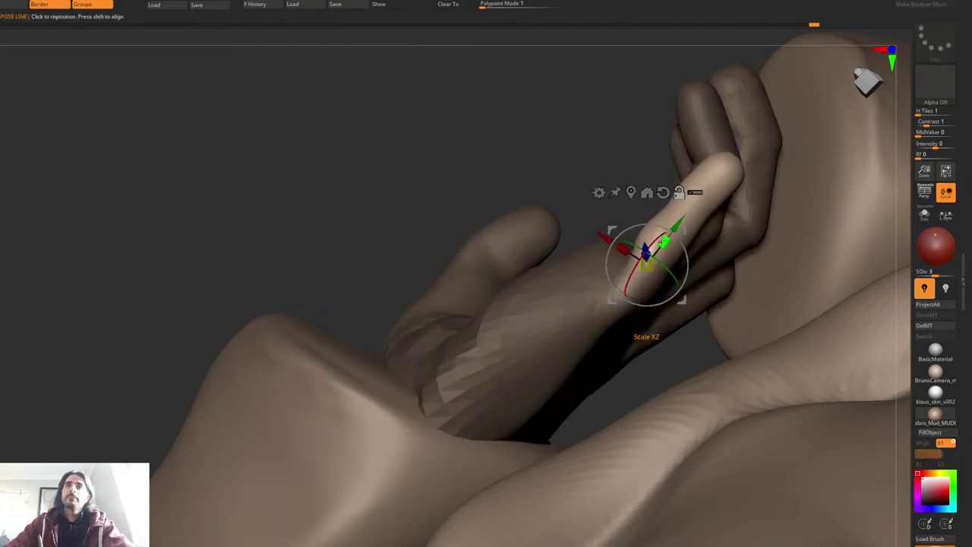
mouse_move(679, 234)
alt+mouse_down()
mouse_move(657, 246)
mouse_move(634, 236)
mouse_move(648, 241)
alt+mouse_up()
Step: Leave only the pinky's fingertip segment unmasked and bend it upward with the Gizmo
key(q)
key(space)
ctrl+drag(632, 181, 615, 194)
key(r)
ctrl+click(692, 165)
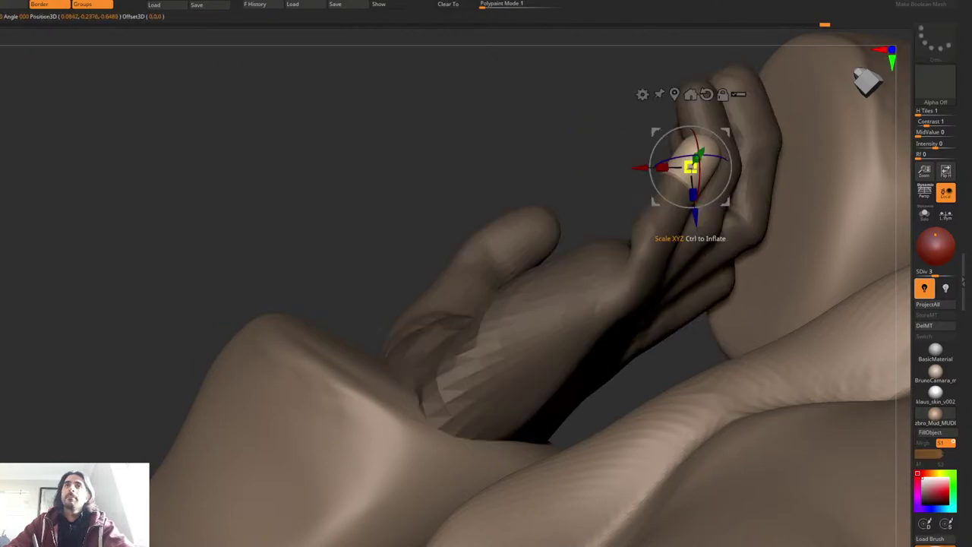
key(q)
mouse_move(655, 164)
mouse_down()
mouse_move(657, 142)
mouse_move(654, 156)
mouse_up()
ctrl+click(674, 198)
key(w)
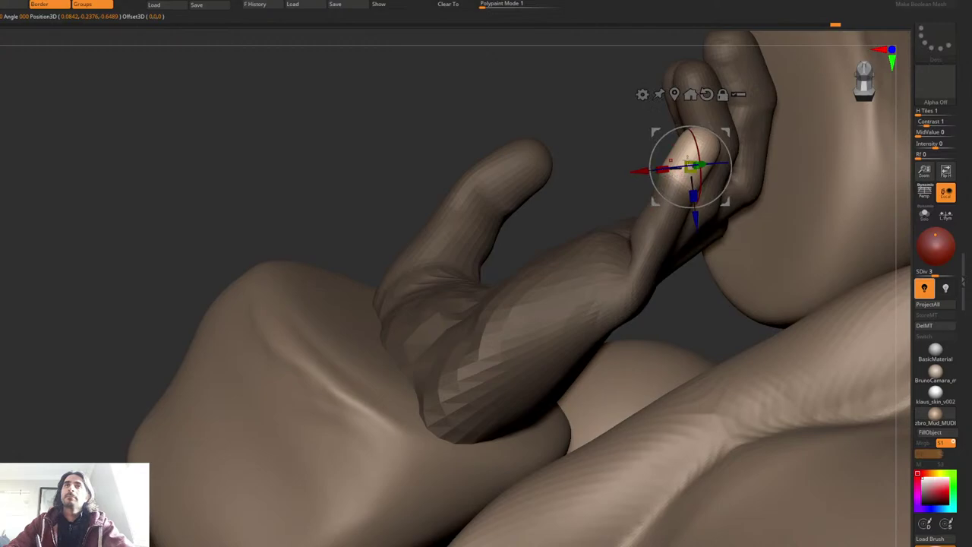
mouse_move(726, 135)
mouse_down()
mouse_move(664, 133)
mouse_move(664, 149)
mouse_up()
key(space)
mouse_move(646, 114)
mouse_down()
mouse_move(562, 121)
mouse_move(737, 157)
mouse_up()
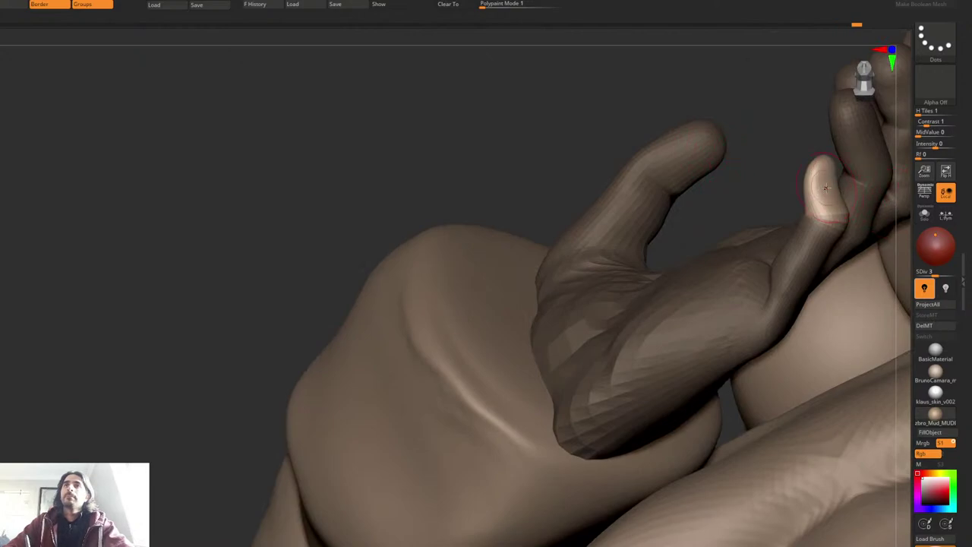
Step: Refine the outline of the pinky and its base at the outer edge of the palm with Move strokes
mouse_move(839, 185)
right_down()
mouse_move(551, 186)
mouse_move(513, 133)
mouse_move(528, 222)
right_up()
key(space)
drag(525, 226, 513, 212)
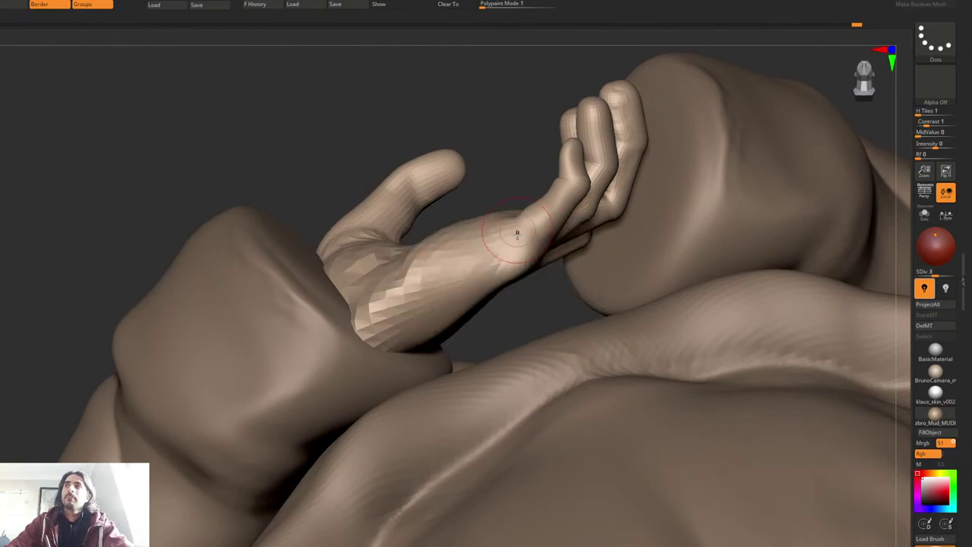
mouse_move(517, 234)
right_down()
mouse_move(550, 178)
mouse_move(531, 204)
mouse_move(547, 244)
right_up()
key(space)
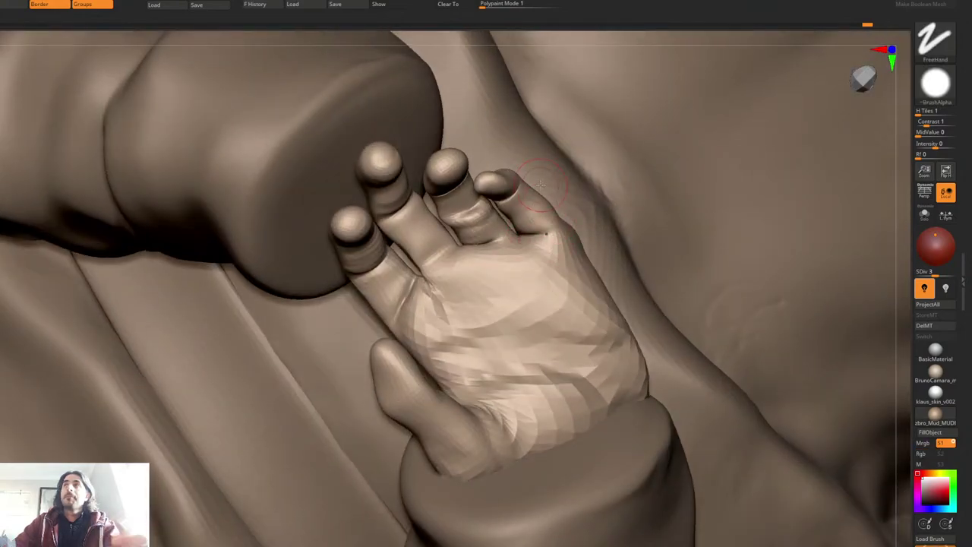
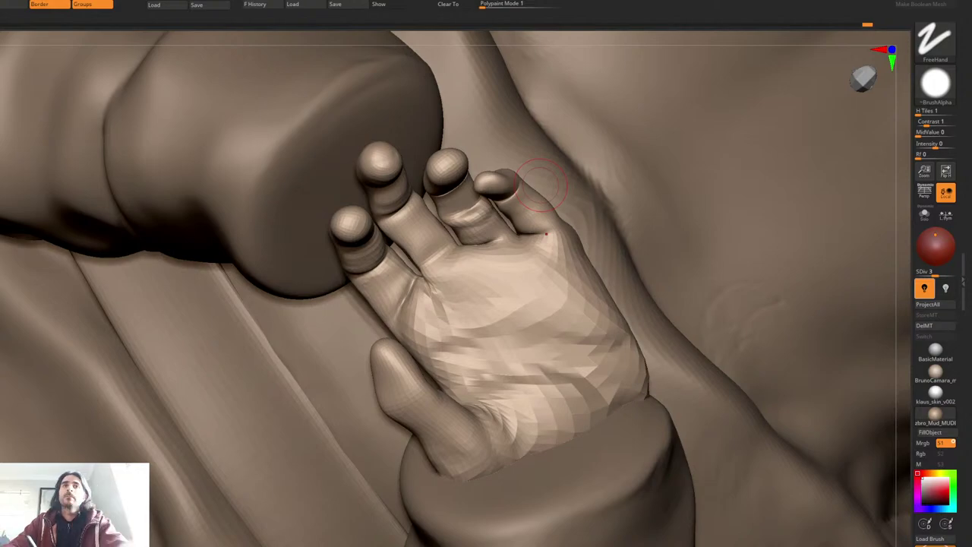
Step: Isolate the hand, raise it to subdivision level 5 and smooth the faceted palm
key(ctrl+shift+s)
drag(562, 217, 623, 223)
ctrl+right_drag(623, 222, 566, 278)
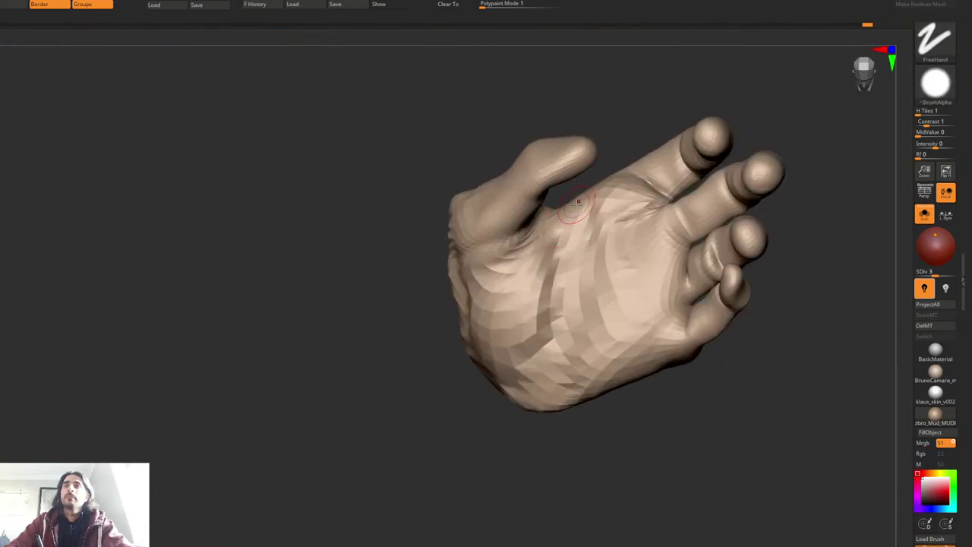
key(d)
key(d)
mouse_move(553, 229)
shift+mouse_down()
mouse_move(575, 267)
mouse_move(489, 406)
shift+mouse_up()
Step: Carve a crease along the hand's outer edge from the pinky base to the wrist and refine its line
mouse_move(531, 298)
right_down()
mouse_move(545, 265)
mouse_move(574, 253)
right_up()
right_click(594, 309)
right_drag(594, 310, 610, 245)
right_click(738, 281)
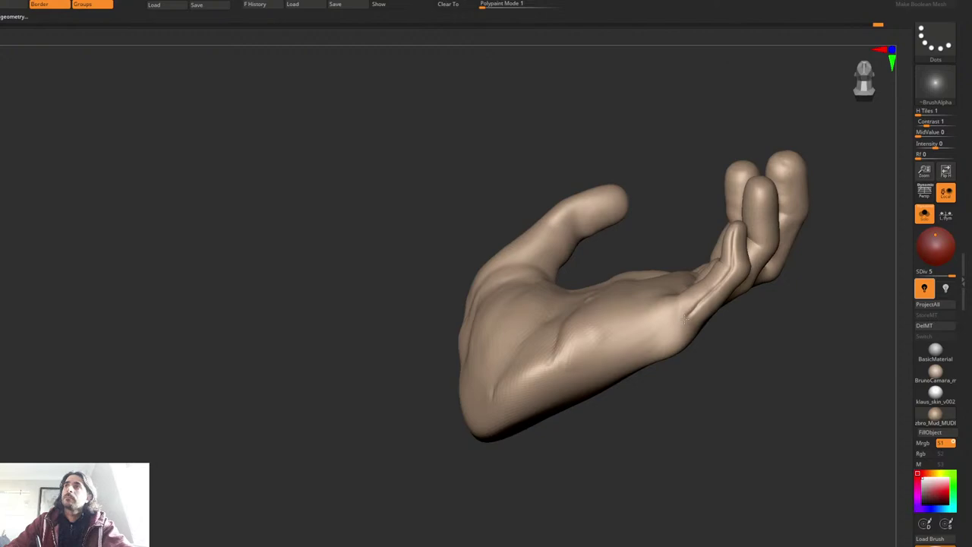
drag(622, 350, 450, 437)
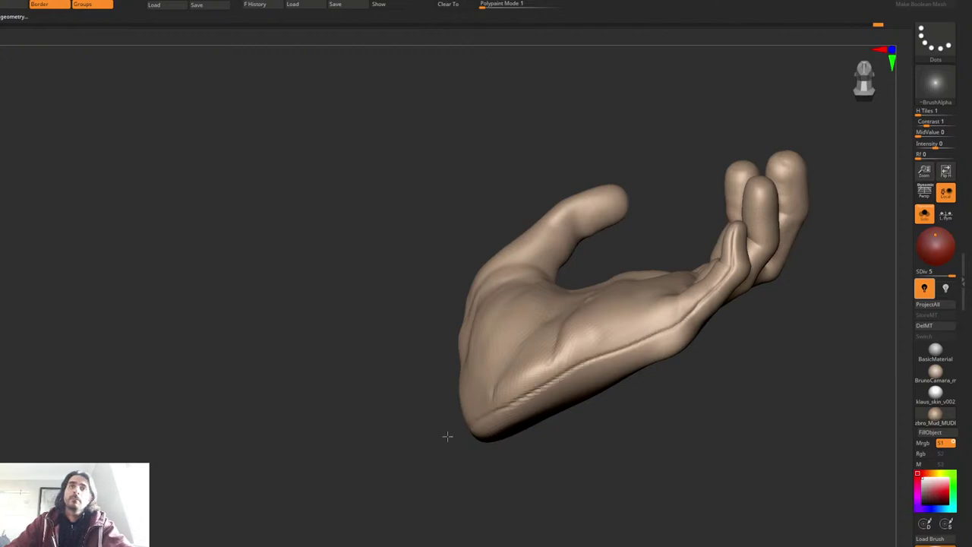
right_click(612, 329)
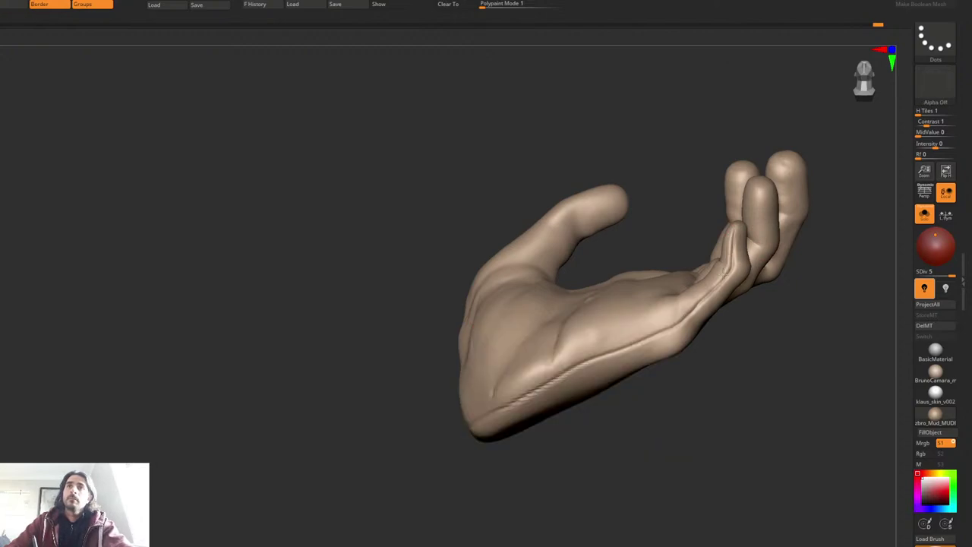
drag(605, 349, 501, 405)
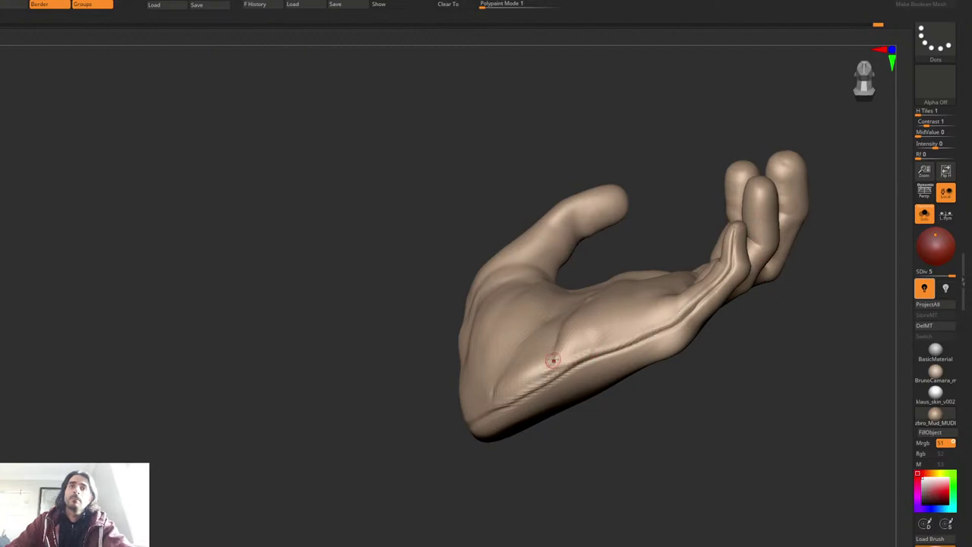
right_drag(582, 346, 584, 313)
right_click(582, 318)
Step: Sculpt and smooth folds across the outer heel of the palm below the pinky
drag(595, 297, 610, 367)
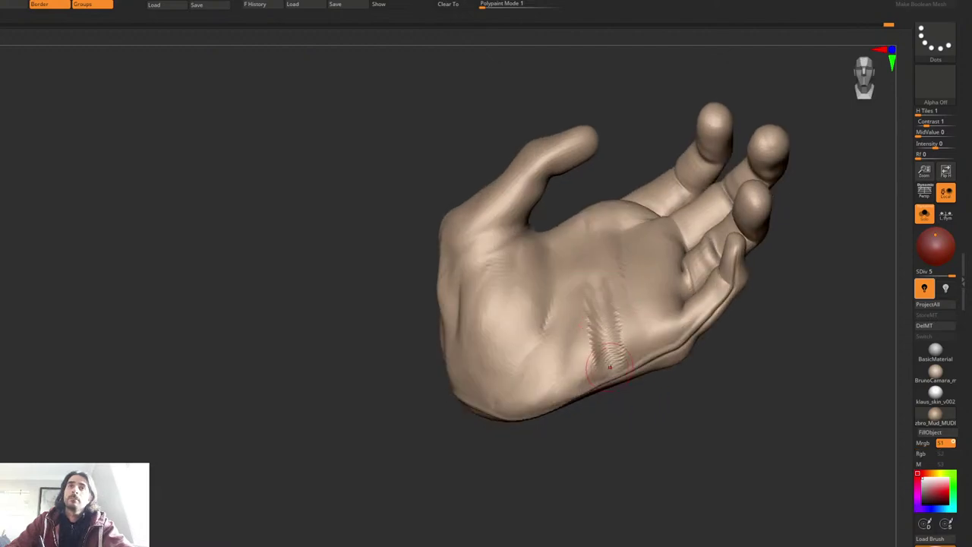
right_click(576, 404)
mouse_move(593, 304)
shift+mouse_down()
mouse_move(601, 355)
mouse_move(620, 315)
mouse_move(602, 382)
shift+mouse_up()
right_click(589, 387)
shift+drag(595, 295, 600, 329)
key(alt+s)
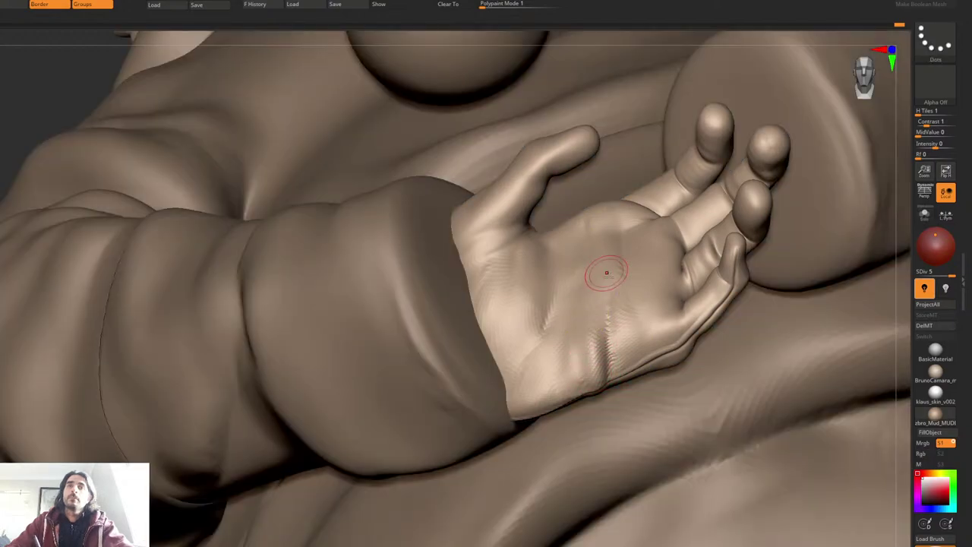
ctrl+right_drag(607, 289, 625, 300)
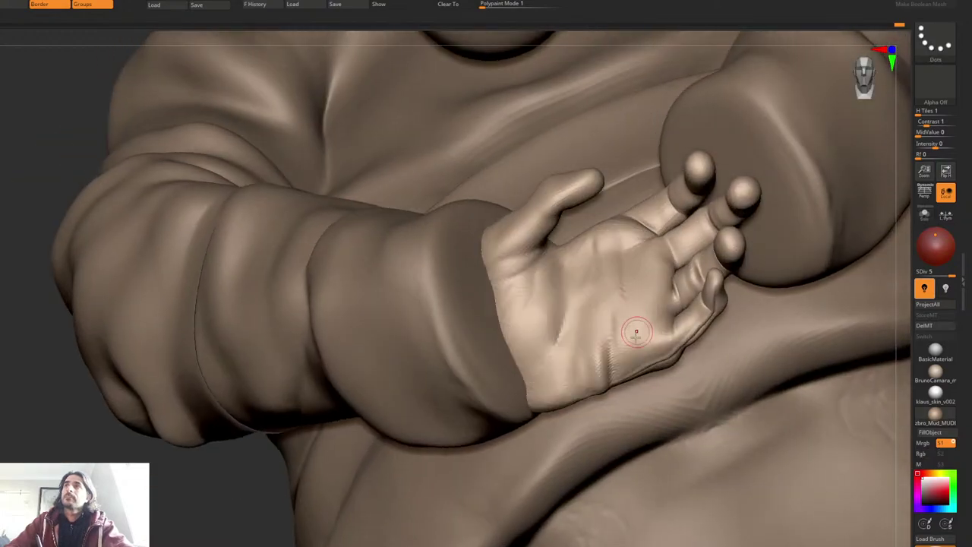
mouse_move(628, 367)
mouse_down()
mouse_move(606, 280)
mouse_move(617, 338)
mouse_up()
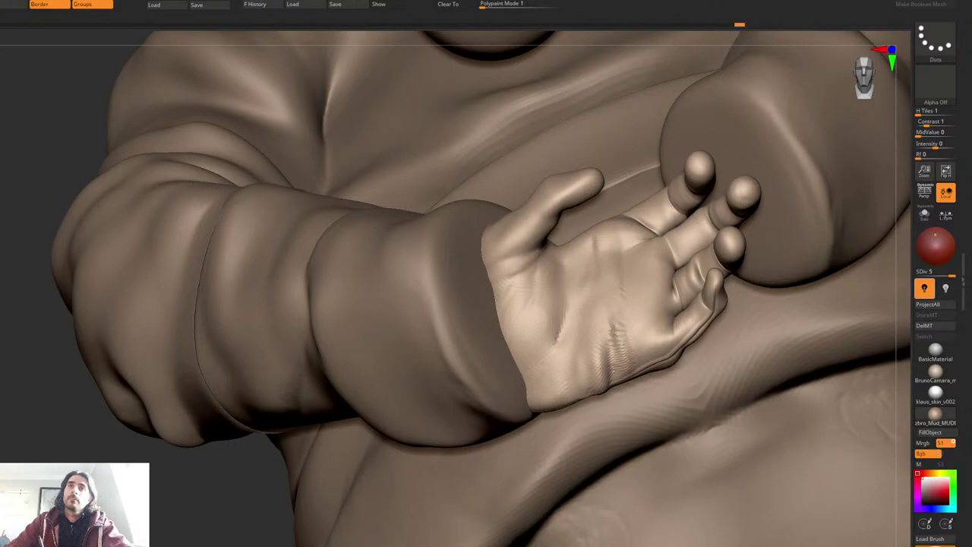
Step: Display the hand's polygroups and set the selection brush to SelectLasso
key(space)
mouse_move(636, 243)
alt+right_down()
mouse_move(636, 276)
mouse_move(662, 289)
mouse_move(672, 323)
mouse_move(686, 321)
mouse_move(692, 287)
mouse_move(638, 238)
mouse_move(640, 250)
alt+right_up()
right_click(692, 287)
key(shift+f)
mouse_move(638, 168)
right_down()
mouse_move(645, 233)
mouse_move(552, 141)
right_up()
key(ctrl+shift+space)
click(498, 238)
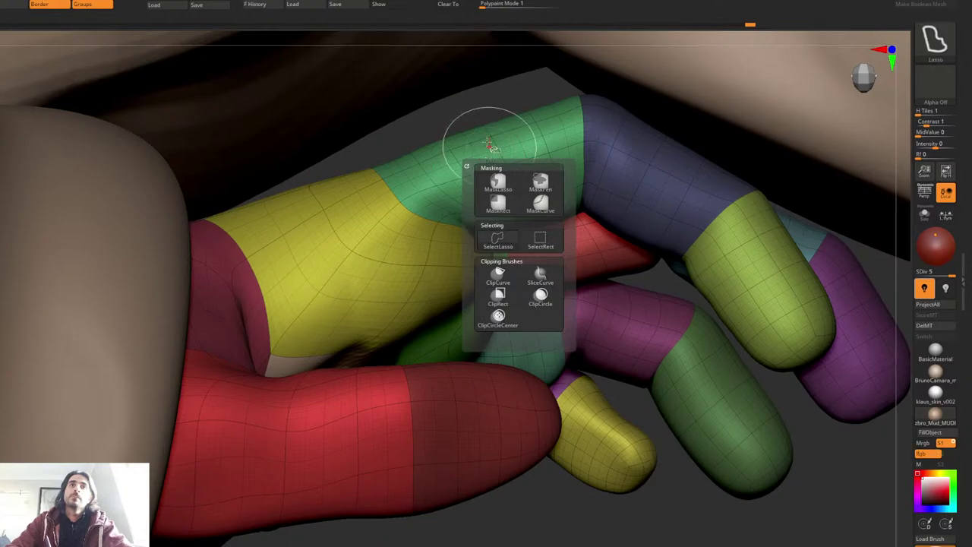
Step: Isolate the hand and examine the index finger's segments close up with the polygroup colours on and off
ctrl+right_drag(489, 143, 478, 213)
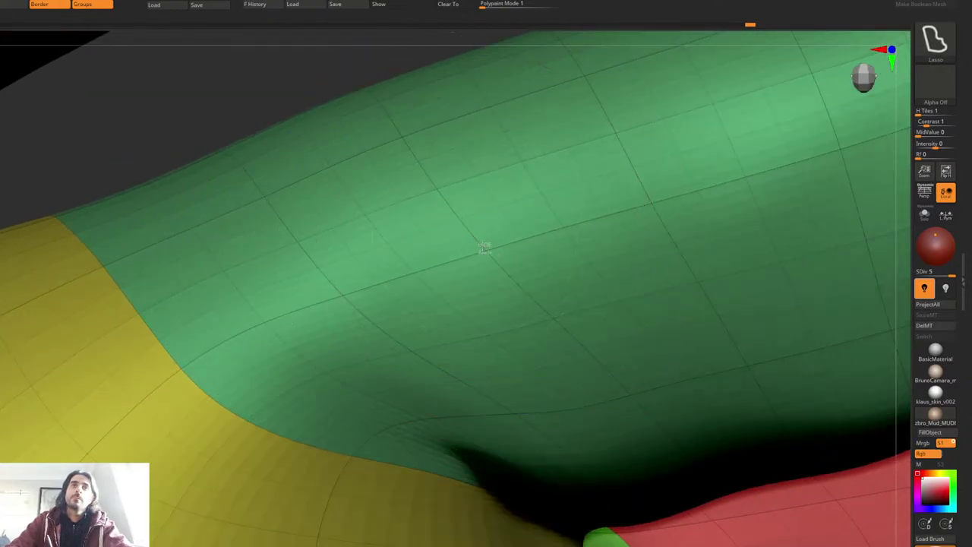
ctrl+shift+click(484, 249)
ctrl+right_drag(484, 250, 395, 173)
right_drag(696, 244, 686, 168)
key(alt+s)
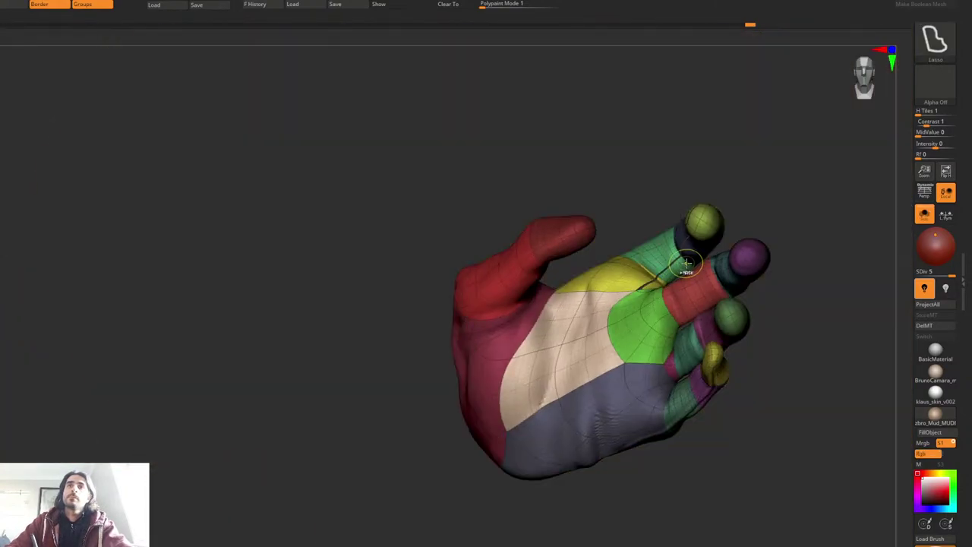
mouse_move(748, 194)
right_down()
mouse_move(755, 142)
mouse_move(693, 208)
mouse_move(718, 185)
right_up()
ctrl+shift+click(719, 151)
right_drag(743, 322, 706, 266)
right_click(706, 266)
key(shift+f)
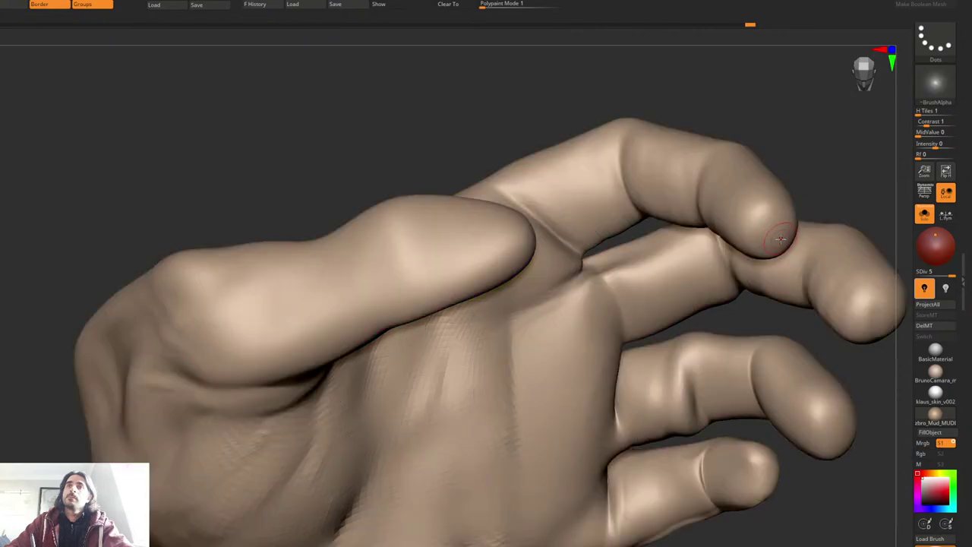
Step: Carve a side crease along the index finger, continuing across its base toward the thumb web
key(shift+f)
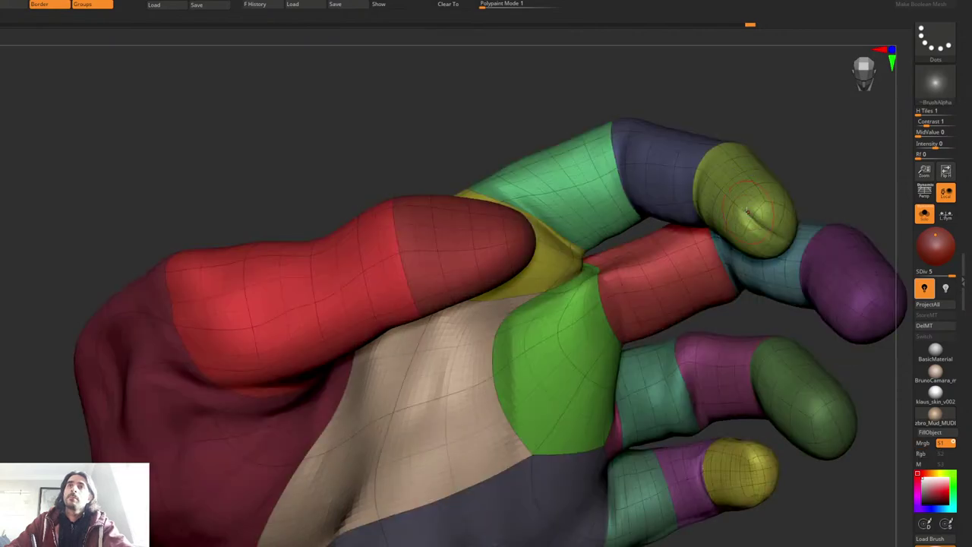
right_drag(631, 154, 631, 161)
drag(592, 173, 501, 194)
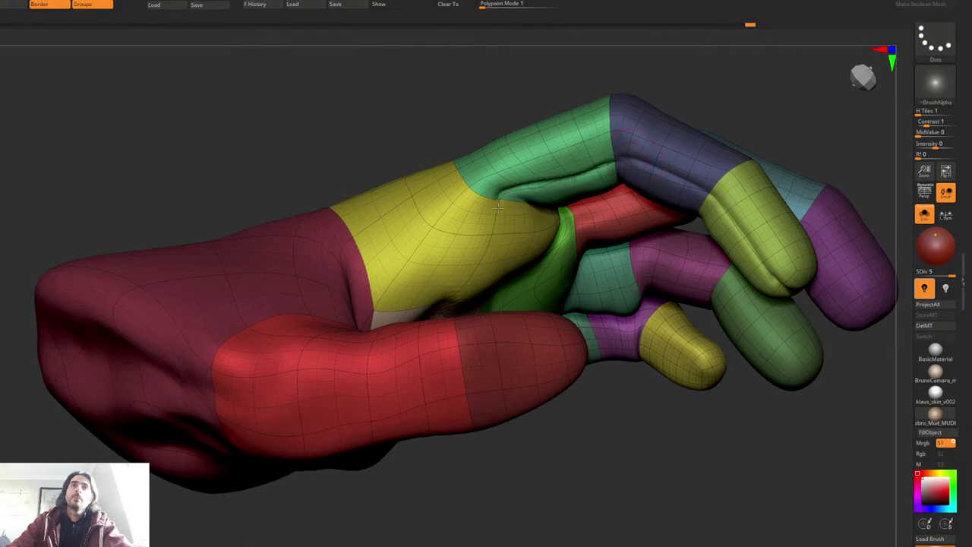
right_drag(499, 202, 549, 214)
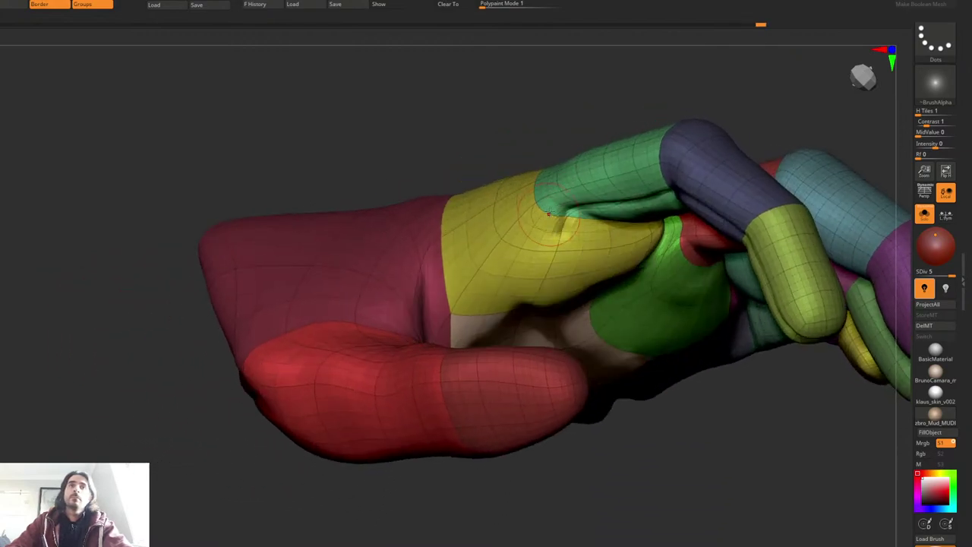
drag(562, 228, 434, 288)
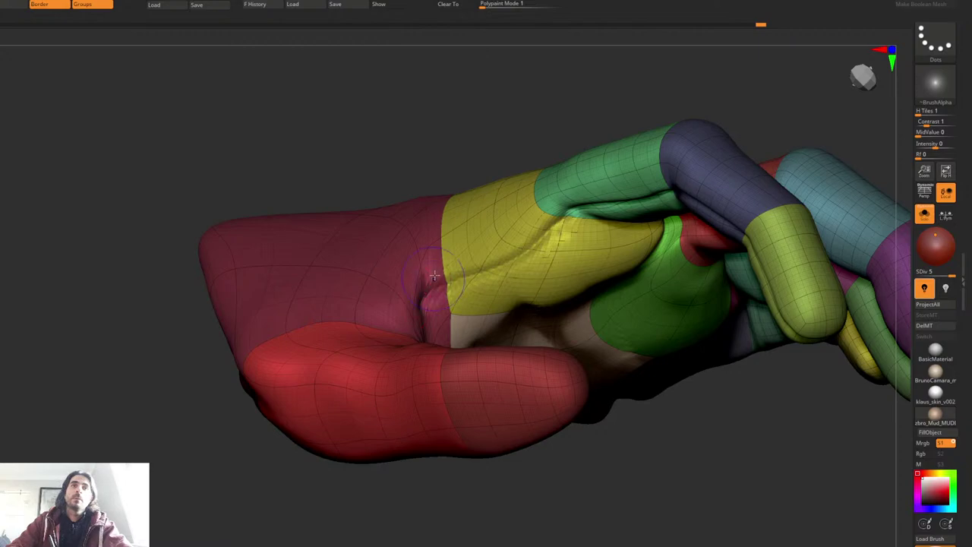
Step: Turn off the polygroup display and sculpt the web between thumb and index finger on the palm and back sides
key(shift+f)
right_drag(434, 275, 412, 285)
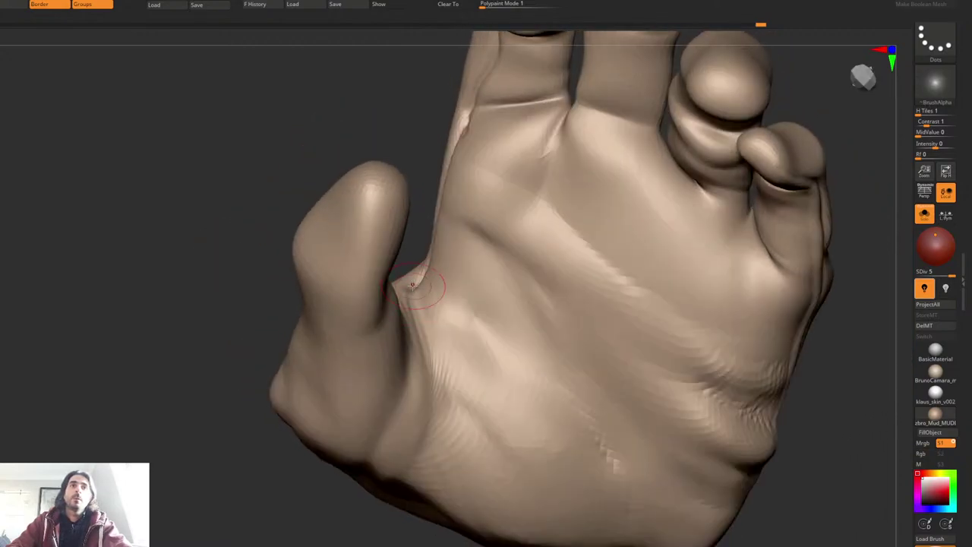
drag(413, 285, 428, 415)
mouse_move(446, 363)
alt+right_down()
mouse_move(527, 200)
mouse_move(505, 266)
alt+right_up()
drag(505, 266, 482, 304)
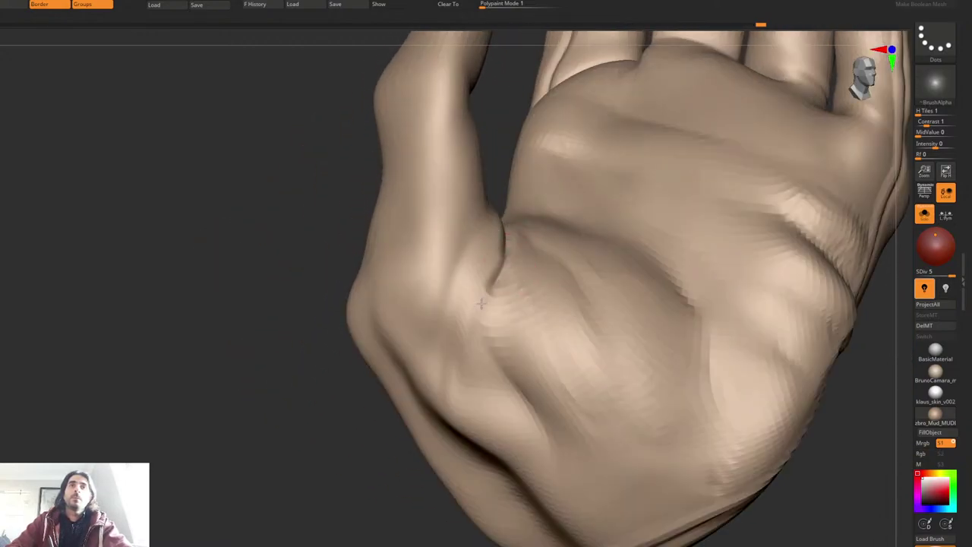
right_drag(481, 303, 459, 262)
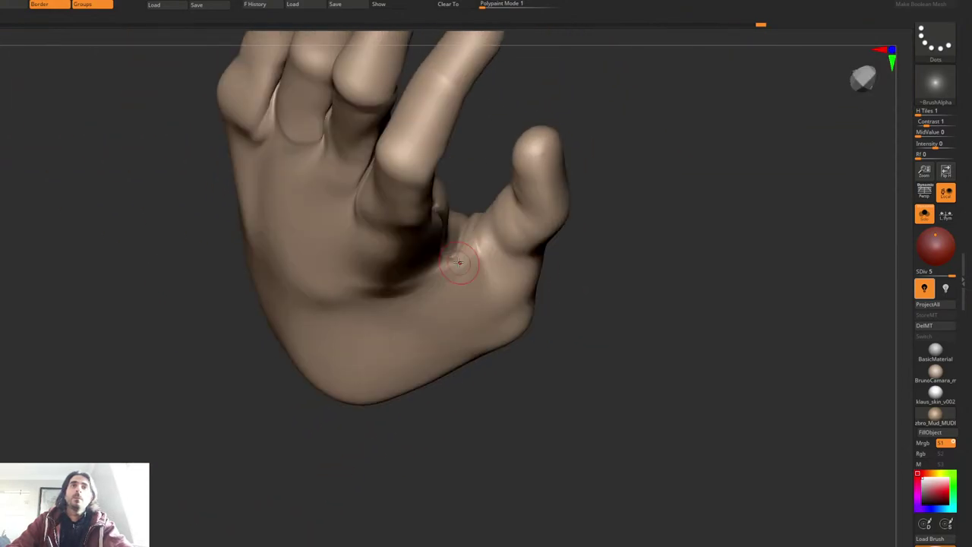
drag(462, 247, 457, 315)
mouse_move(458, 315)
right_down()
mouse_move(471, 330)
mouse_move(466, 339)
right_up()
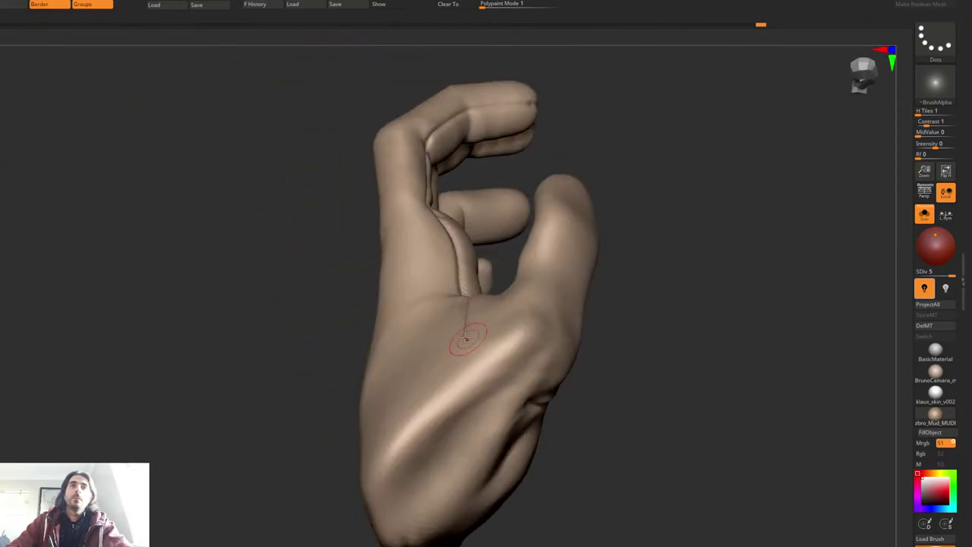
Step: Carve a crease across the base of the thumb on the wrist side
right_drag(548, 412, 555, 387)
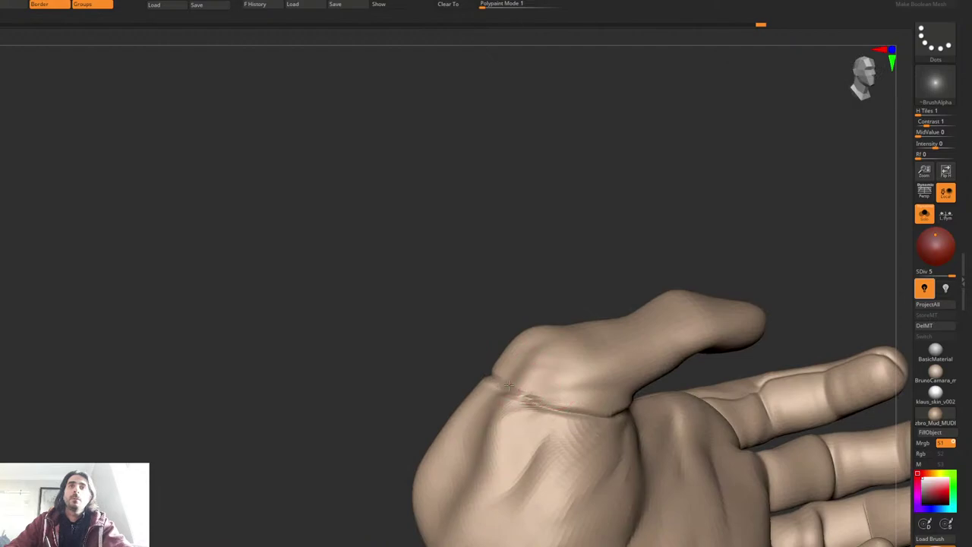
drag(512, 386, 569, 407)
mouse_move(646, 337)
ctrl+right_down()
mouse_move(640, 294)
mouse_move(554, 206)
mouse_move(619, 249)
ctrl+right_up()
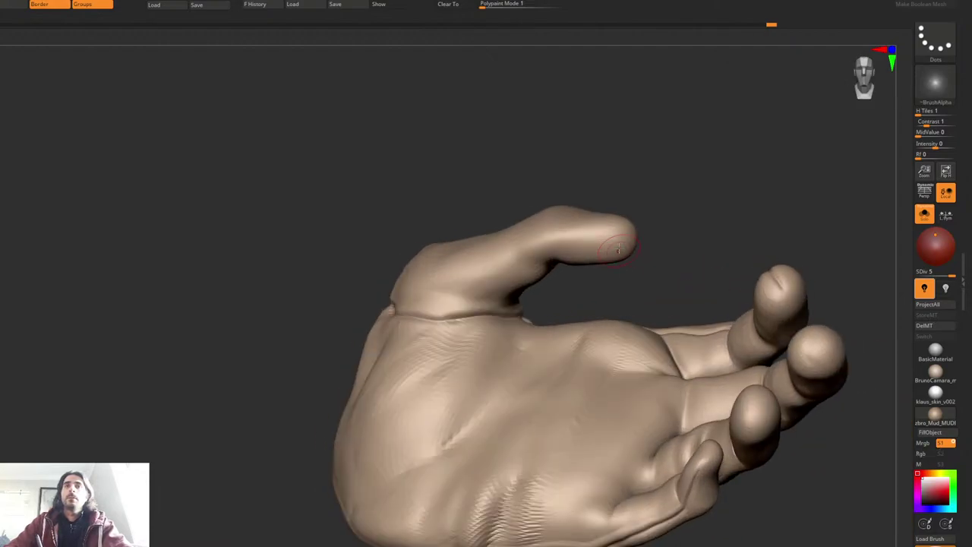
Step: Carve a crease along the inner side of the thumb, from its tip toward the web
mouse_move(572, 220)
right_down()
mouse_move(547, 222)
mouse_move(610, 247)
mouse_move(617, 241)
right_up()
drag(614, 240, 660, 244)
right_drag(685, 259, 617, 249)
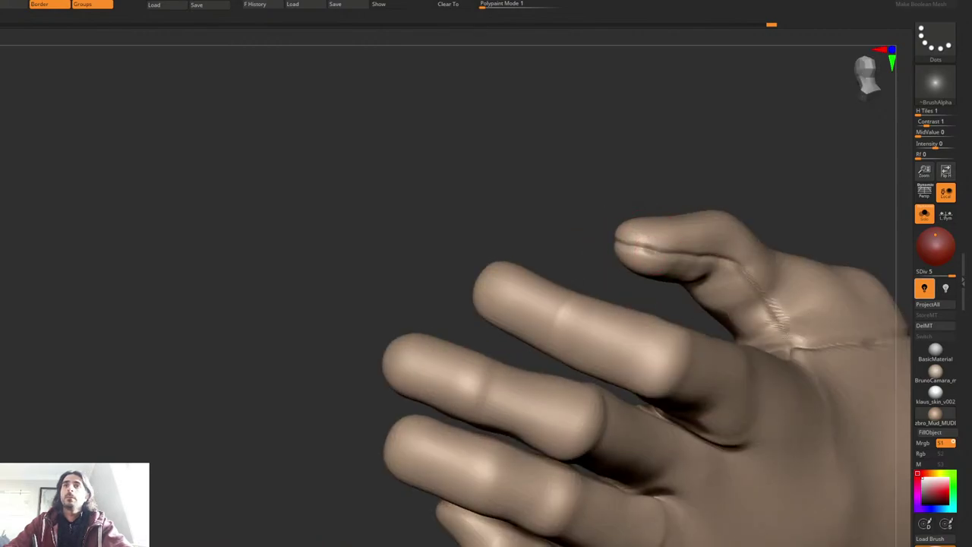
right_drag(783, 338, 679, 243)
key(space)
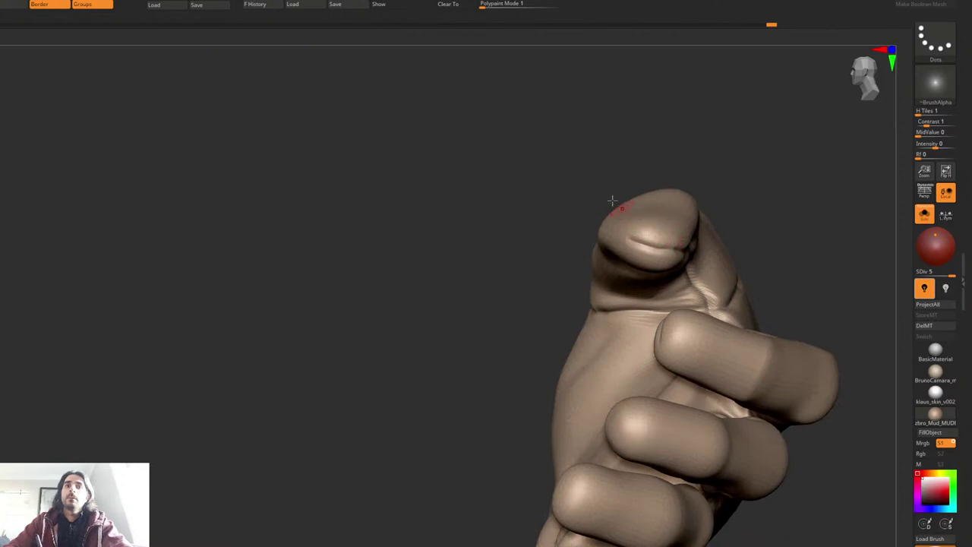
Step: Build up the flesh beside the thumb's side crease with the Standard brush
key(1)
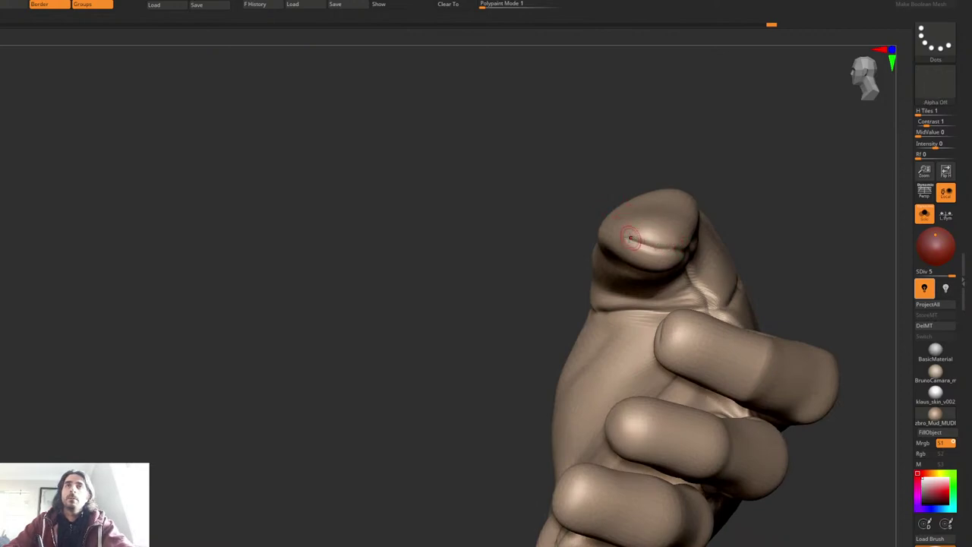
mouse_move(657, 237)
right_down()
mouse_move(661, 218)
mouse_move(669, 241)
right_up()
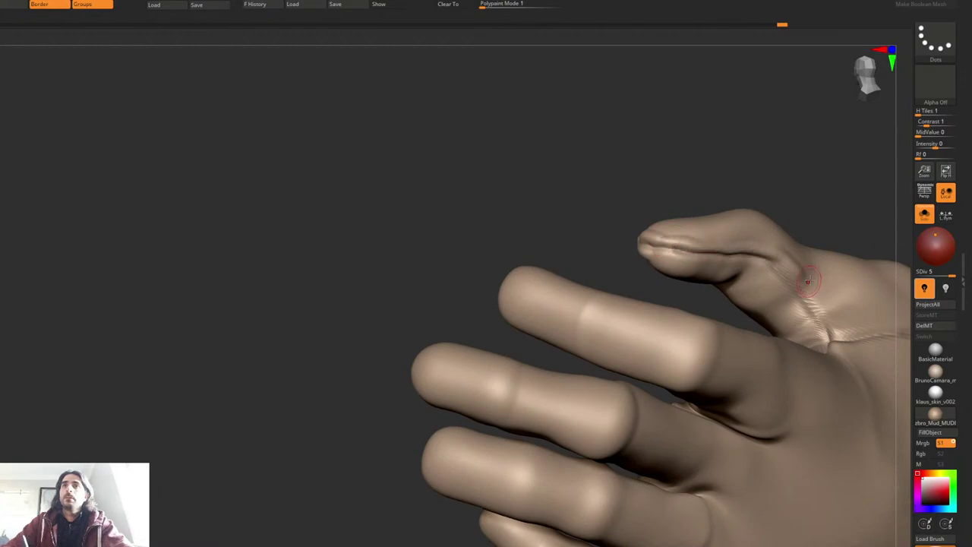
mouse_move(799, 274)
right_down()
mouse_move(716, 265)
mouse_move(655, 236)
mouse_move(684, 281)
mouse_move(685, 266)
right_up()
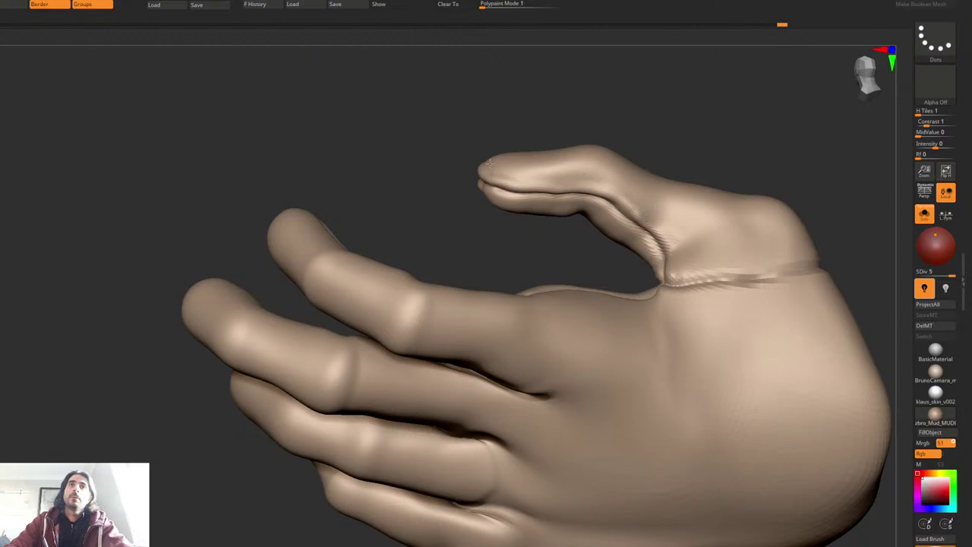
Step: Reshape the thumb tip into a broader, blunter end with the Move brush
mouse_move(491, 161)
right_down()
mouse_move(517, 174)
mouse_move(541, 165)
right_up()
right_drag(549, 123, 544, 150)
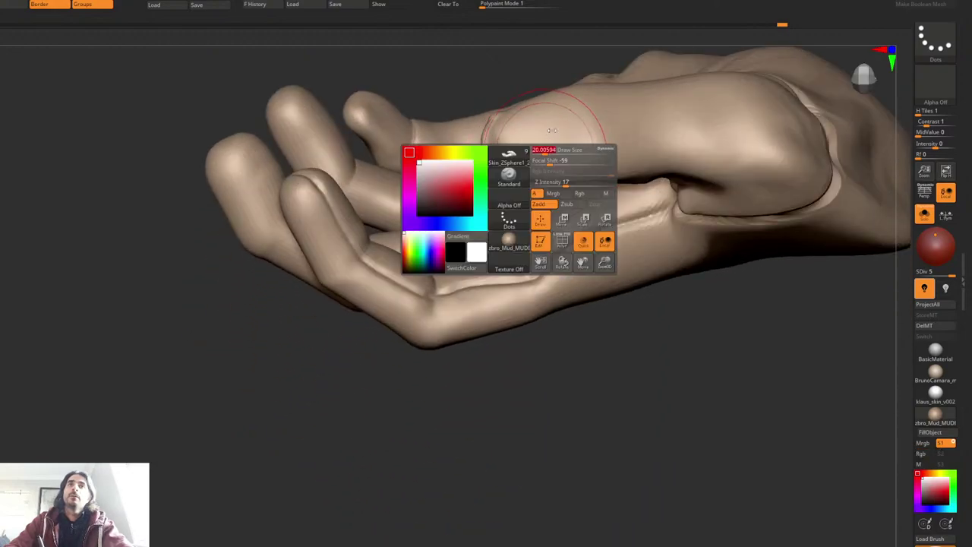
right_drag(549, 111, 545, 167)
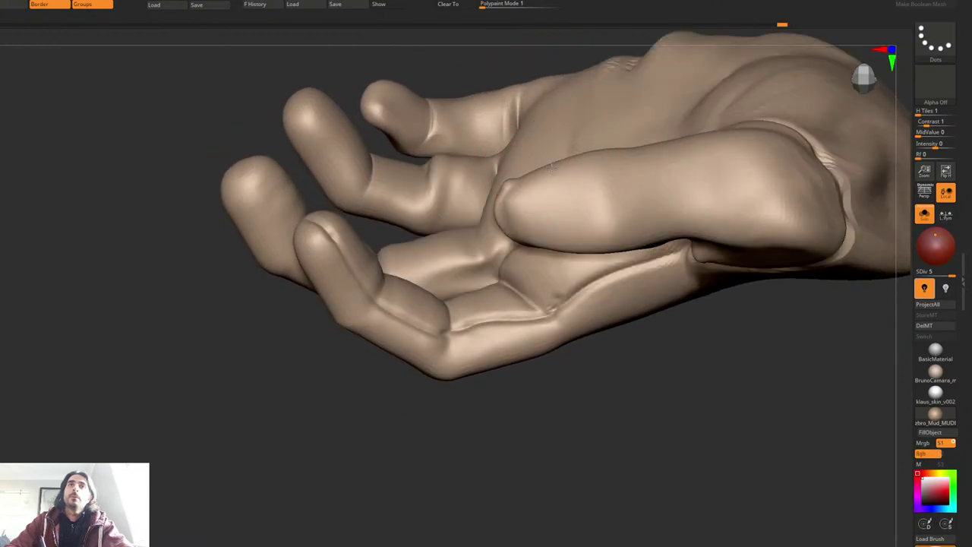
mouse_move(551, 168)
mouse_down()
mouse_move(560, 179)
mouse_move(514, 180)
mouse_up()
right_click(515, 183)
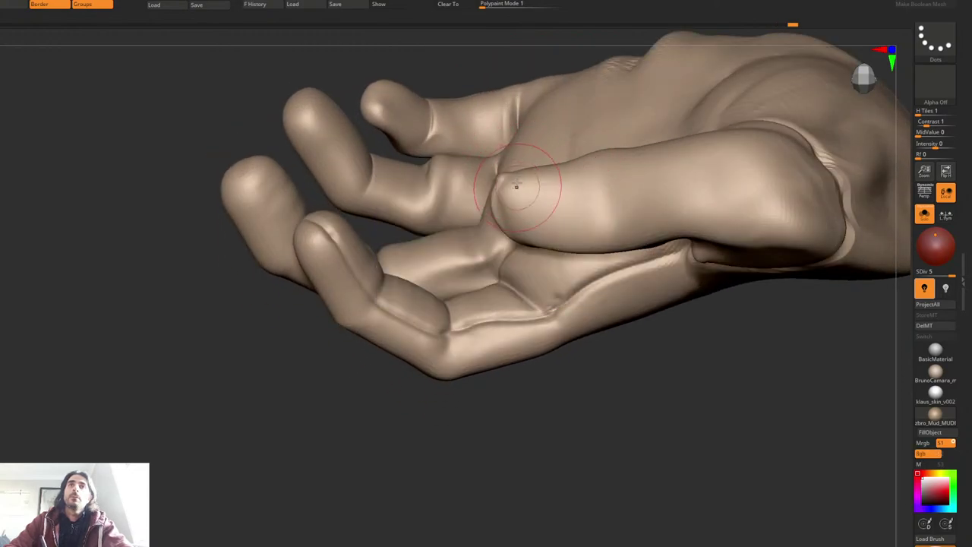
right_drag(516, 185, 517, 228)
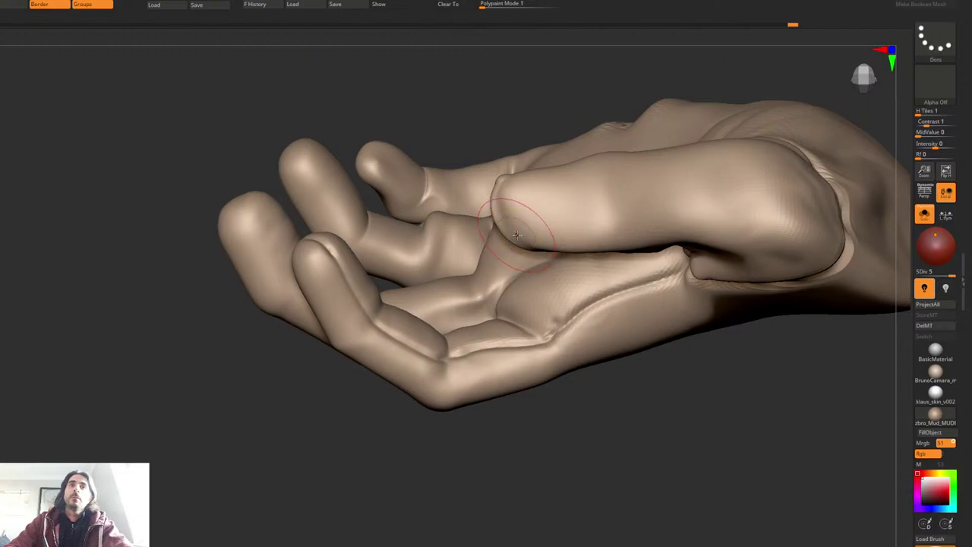
drag(518, 236, 521, 245)
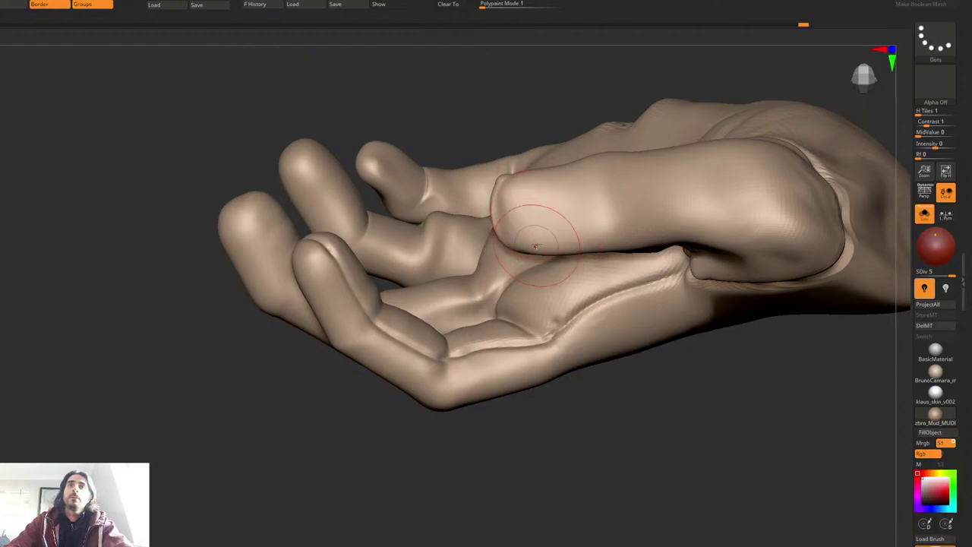
Step: Drop the hand to subdivision level 4 and smooth the thumb's tip segment and knuckle
right_drag(536, 245, 542, 187)
right_click(538, 213)
right_click(581, 230)
mouse_move(584, 231)
shift+mouse_down()
mouse_move(600, 238)
mouse_move(533, 231)
mouse_move(605, 226)
mouse_move(530, 234)
mouse_move(601, 217)
mouse_move(570, 218)
shift+mouse_up()
key(shift+d)
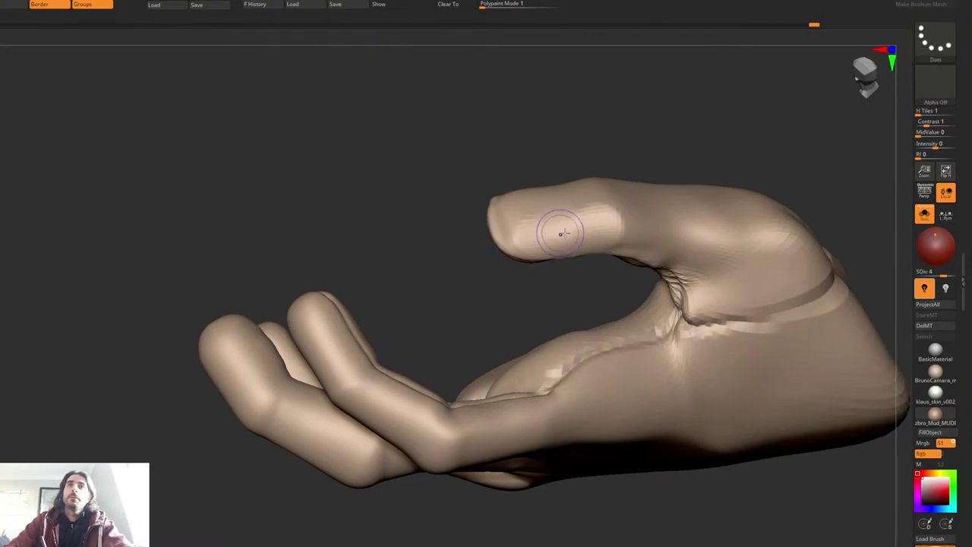
right_drag(559, 233, 614, 206)
mouse_move(616, 205)
shift+mouse_down()
mouse_move(573, 205)
mouse_move(592, 229)
mouse_move(606, 176)
shift+mouse_up()
right_drag(605, 160, 592, 189)
mouse_move(609, 173)
shift+mouse_down()
mouse_move(590, 180)
mouse_move(590, 226)
shift+mouse_up()
key(f)
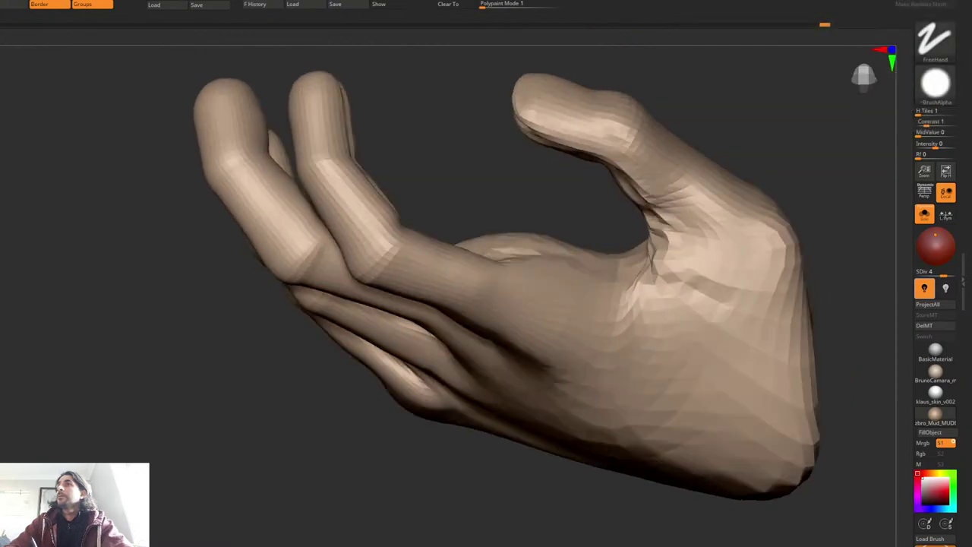
Step: Build up the thumb pad and the underside of its joint with the ClayBuildup brush
right_drag(532, 228, 707, 221)
ctrl+right_drag(707, 221, 722, 234)
shift+drag(722, 234, 738, 237)
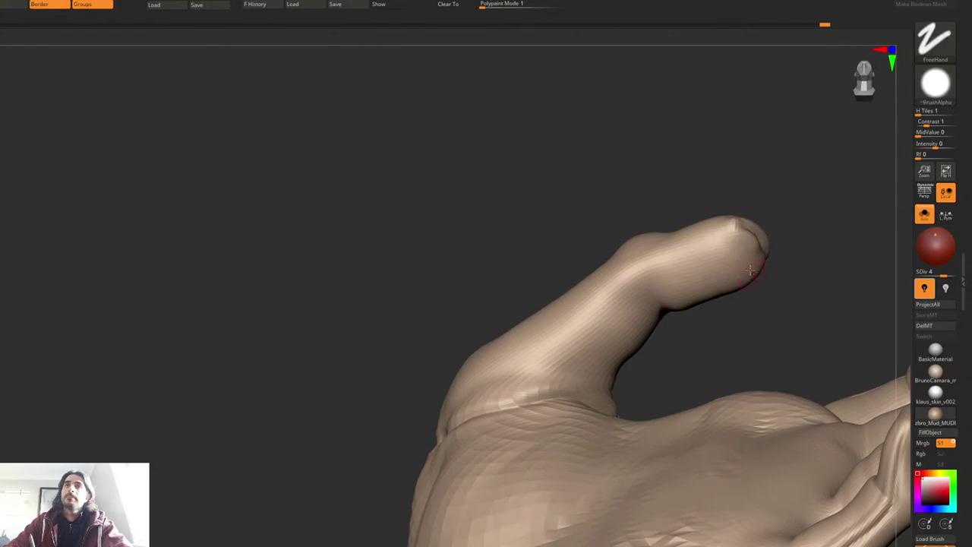
right_drag(751, 262, 680, 276)
drag(680, 276, 652, 313)
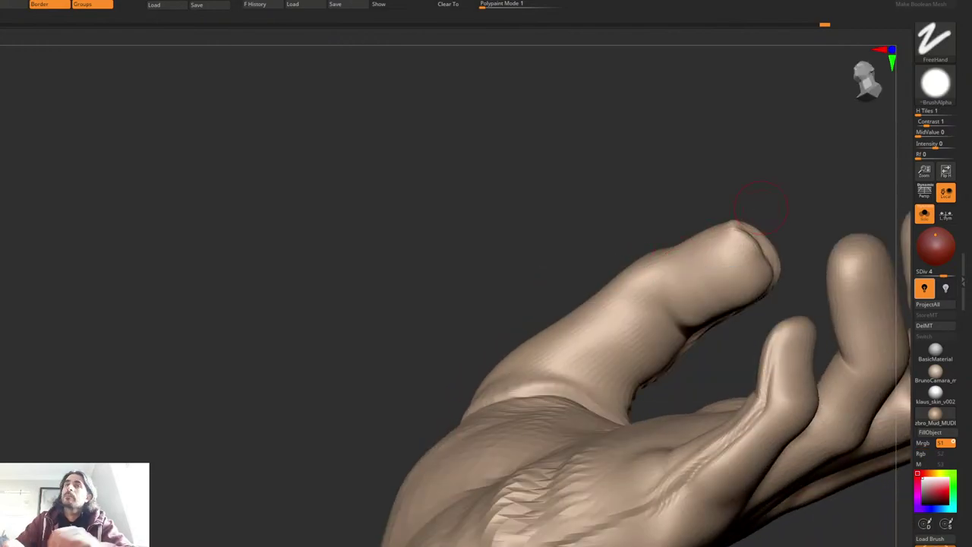
right_drag(733, 209, 658, 311)
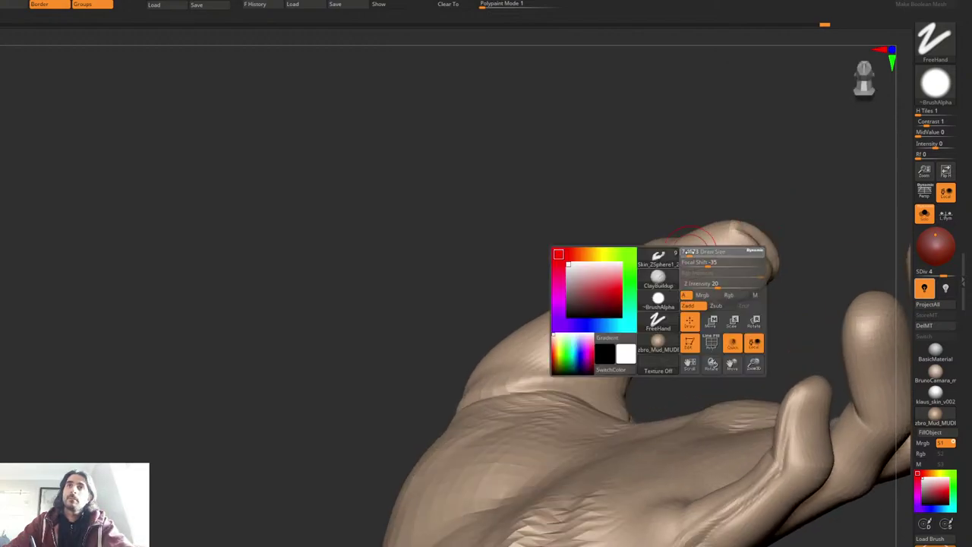
Step: Sculpt a fold across the inside of the thumb's joint with the Standard brush and fill out the flesh below it with ClayBuildup
mouse_move(718, 247)
right_down()
mouse_move(645, 329)
mouse_move(659, 298)
right_up()
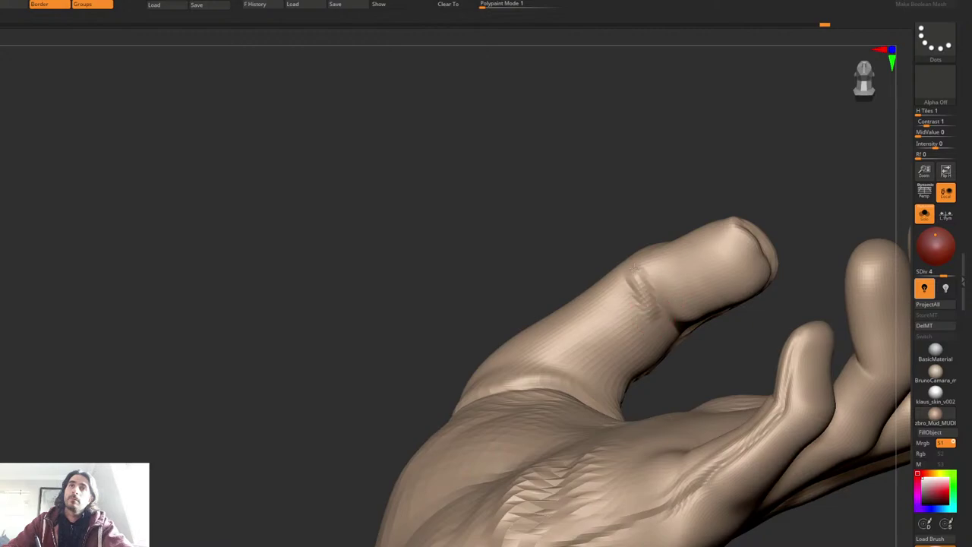
right_drag(679, 322, 649, 320)
shift+drag(641, 311, 645, 315)
key(b)
key(c)
key(b)
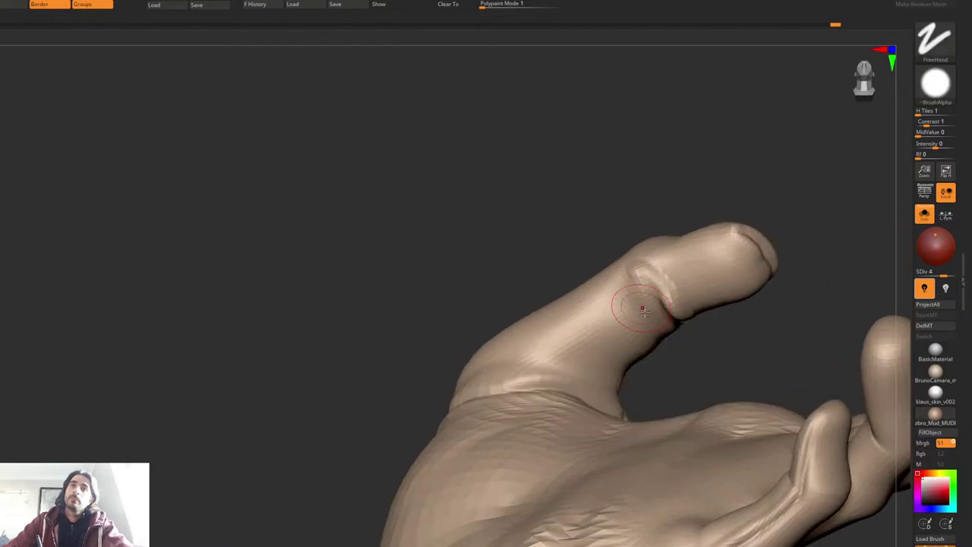
key(space)
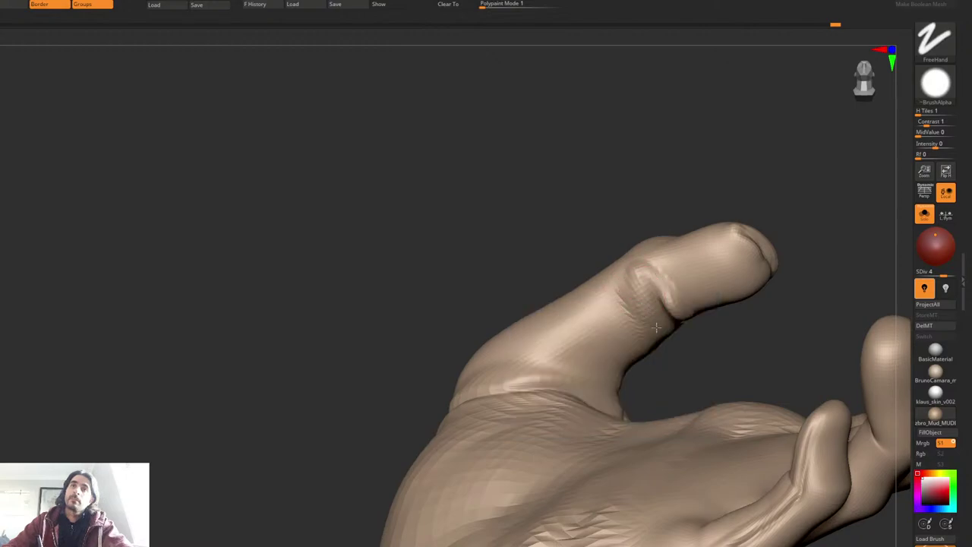
mouse_move(642, 293)
mouse_down()
mouse_move(661, 332)
mouse_move(596, 315)
mouse_move(616, 319)
mouse_move(627, 303)
mouse_move(599, 328)
mouse_move(617, 340)
mouse_up()
right_drag(607, 319, 571, 349)
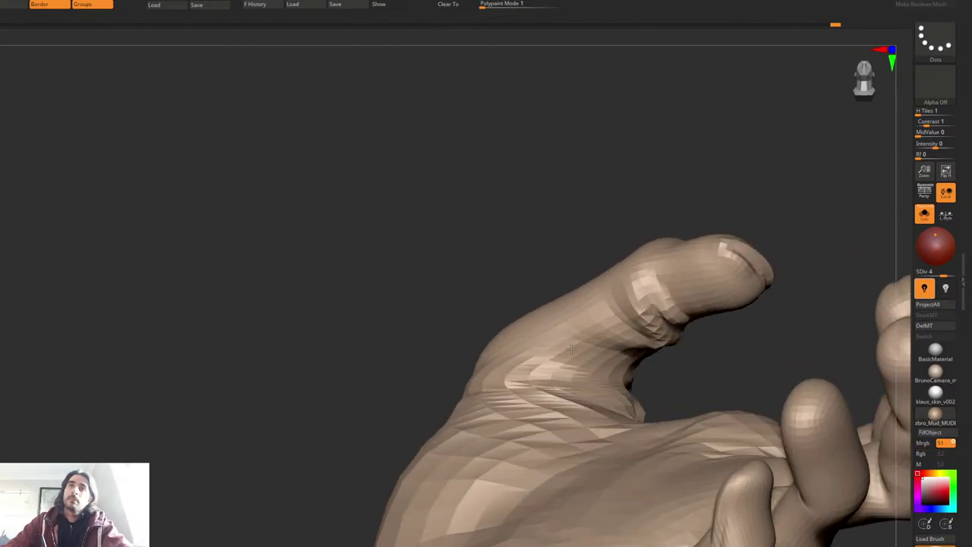
Step: Sculpt folds across the palm side of the thumb's base and smooth them at a lower subdivision level
drag(543, 367, 612, 391)
right_drag(612, 391, 586, 382)
shift+drag(586, 382, 615, 386)
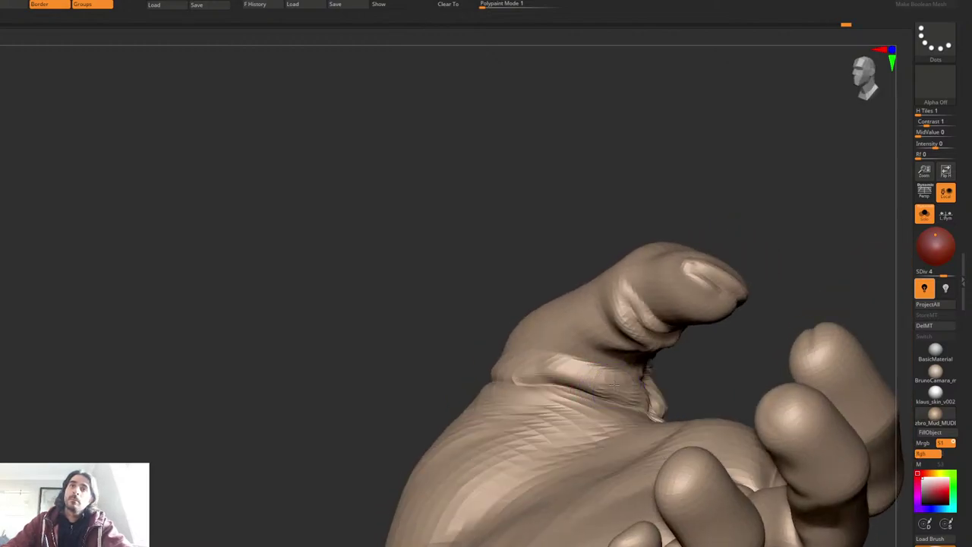
right_drag(482, 358, 571, 332)
key(shift+d)
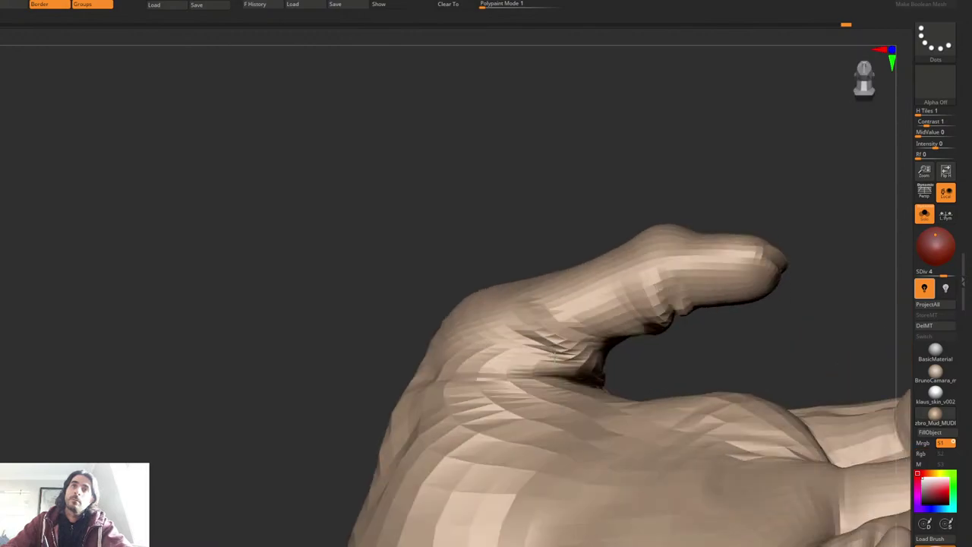
mouse_move(564, 343)
shift+mouse_down()
mouse_move(541, 323)
mouse_move(544, 335)
mouse_move(583, 357)
shift+mouse_up()
Step: Show the whole gnome again and carve a crease along the thumb's side from tip to base
ctrl+right_drag(582, 306, 534, 247)
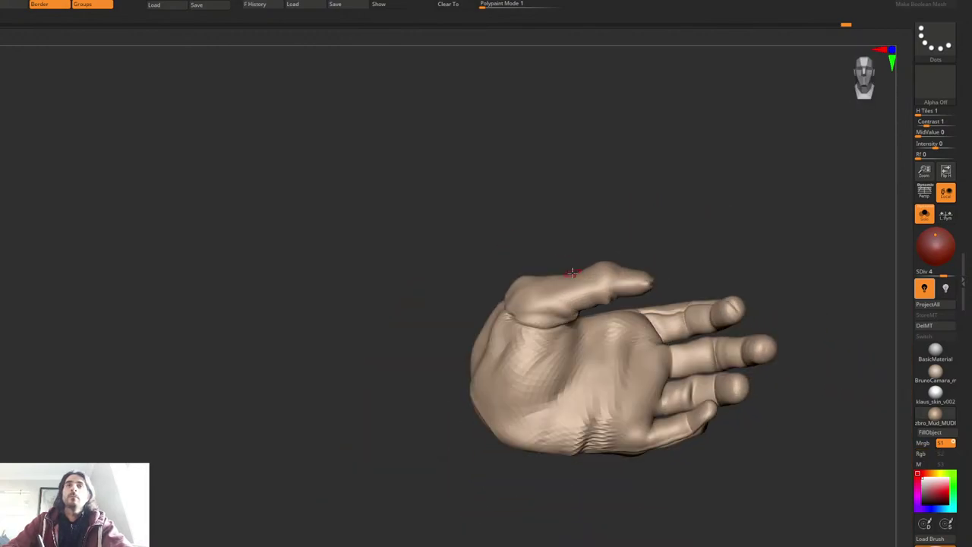
key(shift+s)
right_drag(655, 231, 521, 243)
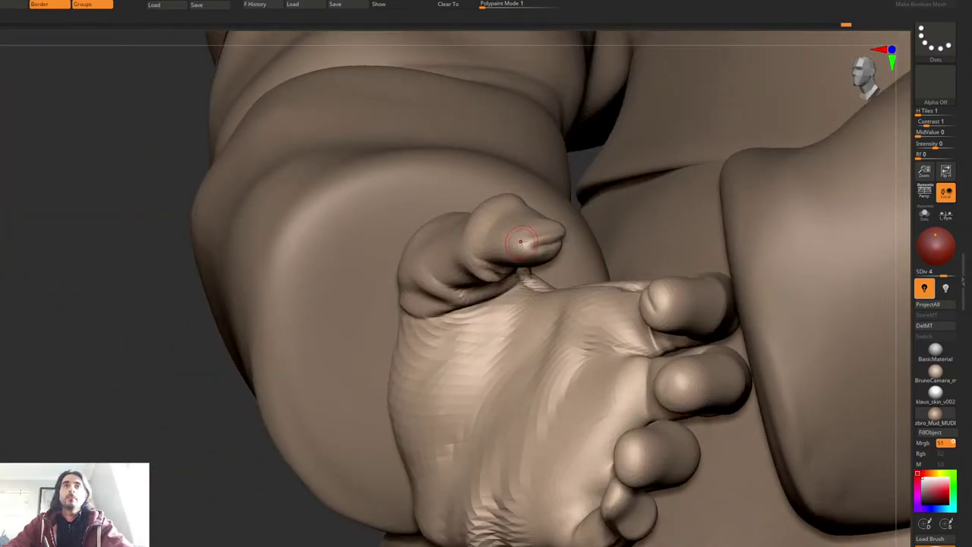
mouse_move(521, 234)
mouse_down()
mouse_move(521, 243)
mouse_move(527, 233)
mouse_move(548, 245)
mouse_up()
key(r)
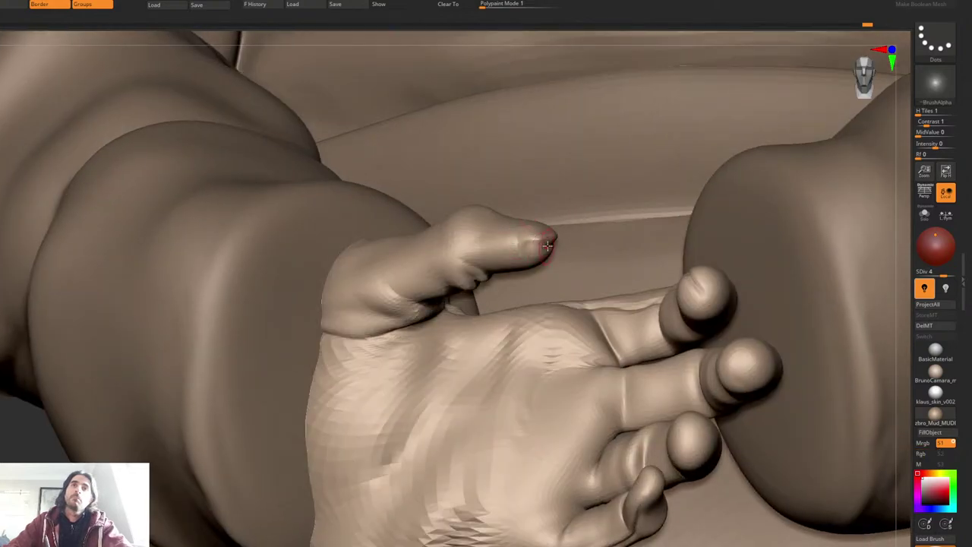
drag(547, 245, 458, 261)
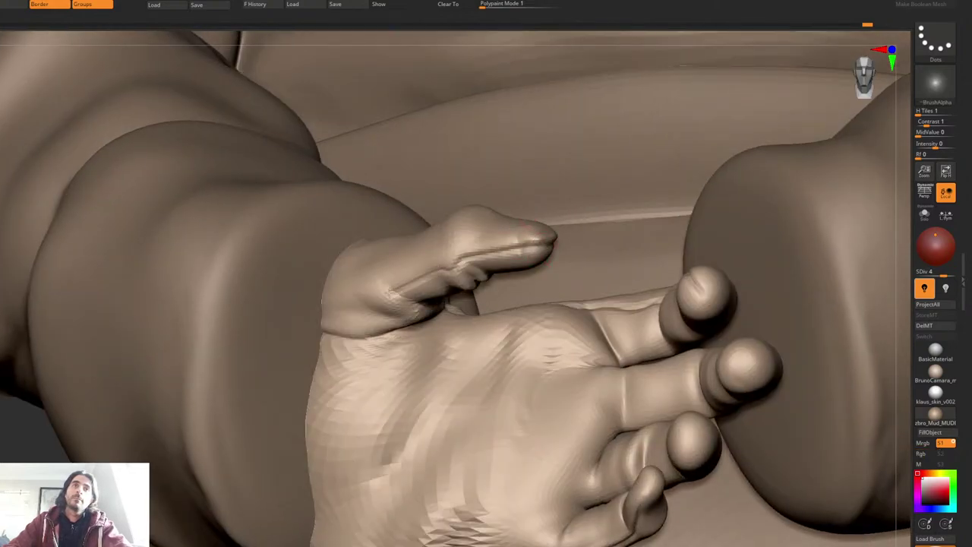
mouse_move(462, 249)
right_down()
mouse_move(428, 239)
mouse_move(532, 207)
mouse_move(556, 235)
right_up()
mouse_move(584, 207)
mouse_down()
mouse_move(475, 240)
mouse_move(418, 292)
mouse_up()
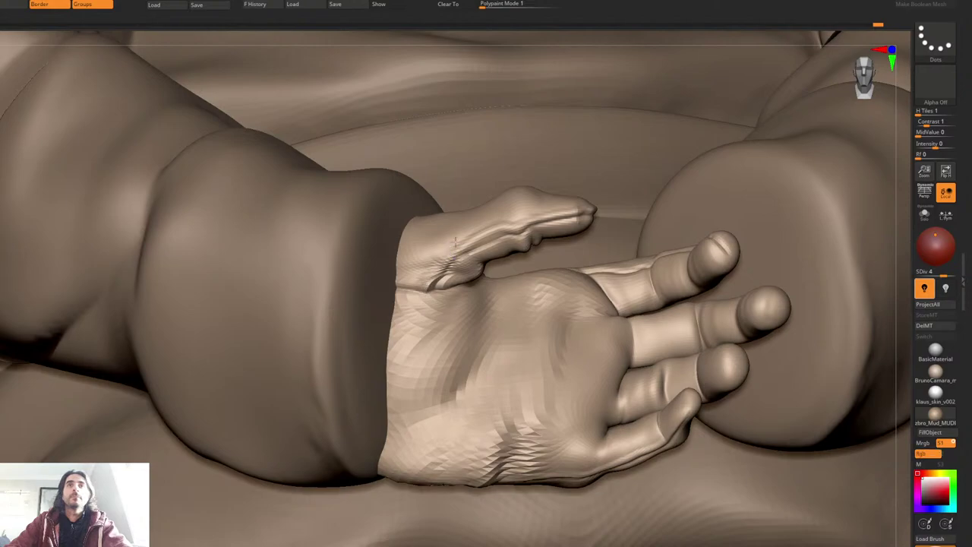
Step: Smooth the side crease near the thumb tip and refine the thumb's shape
shift+drag(531, 219, 559, 212)
right_drag(559, 212, 504, 244)
right_click(503, 244)
right_drag(454, 199, 480, 179)
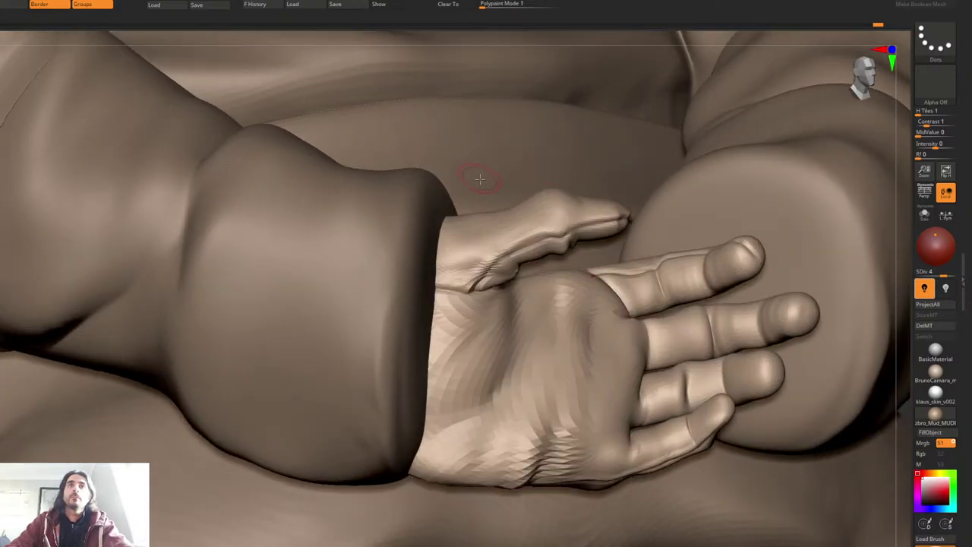
Step: Isolate the hand and reshape the thumb's outer contour with an enlarged Move brush
key(space)
key(ctrl+shift+s)
key(space)
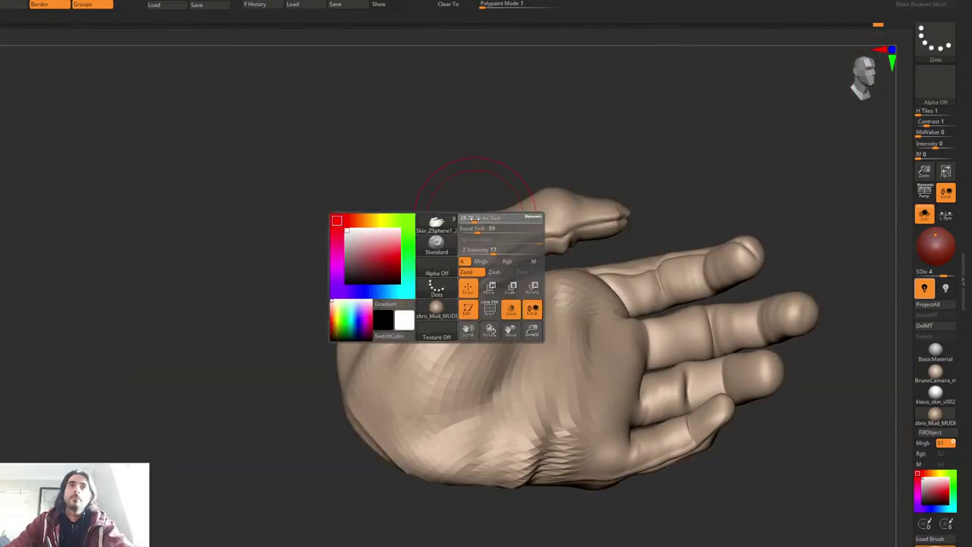
key(space)
drag(466, 227, 474, 227)
key(space)
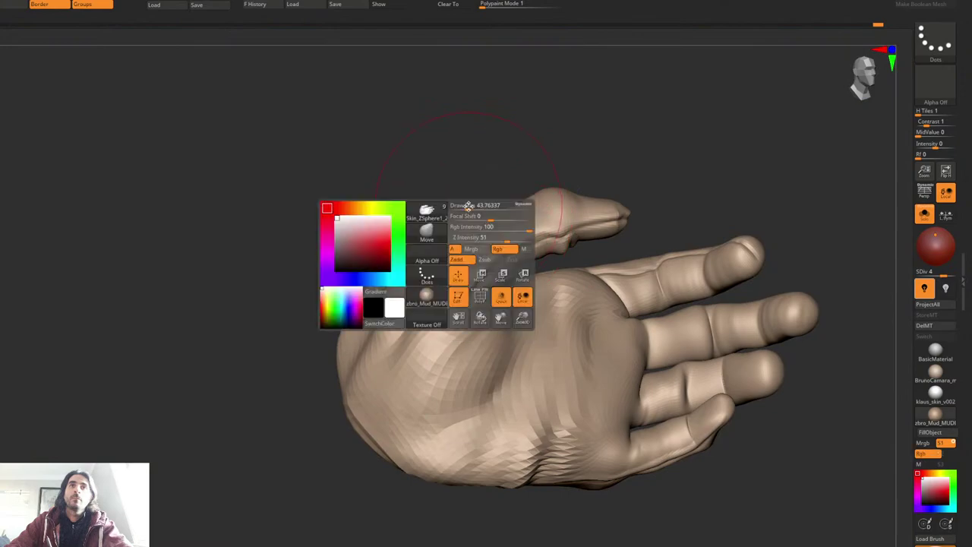
drag(505, 209, 521, 202)
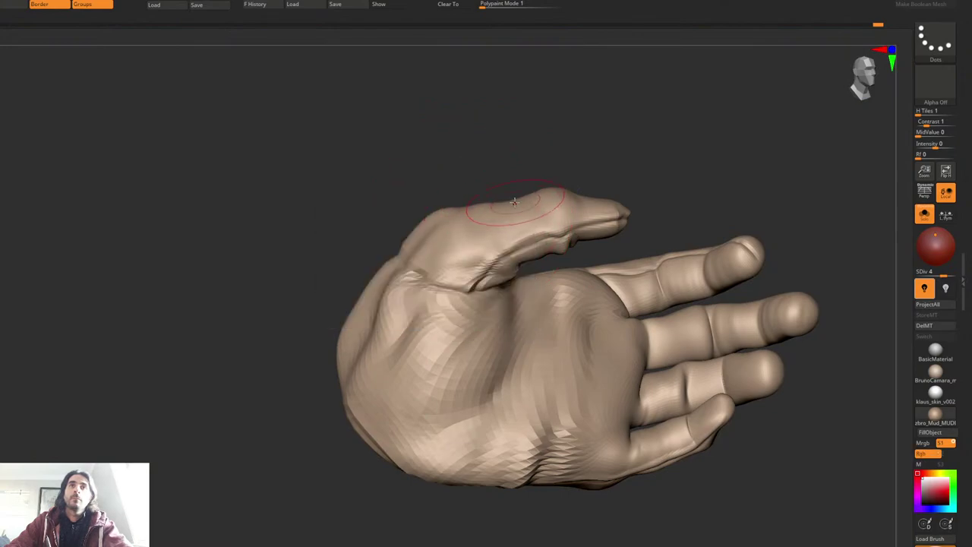
Step: Reshape the base of the thumb and the wrist side of the hand with the Move brush
key(space)
mouse_move(510, 195)
right_down()
mouse_move(509, 215)
mouse_move(501, 211)
mouse_move(511, 255)
mouse_move(442, 260)
right_up()
key(space)
right_drag(442, 260, 418, 188)
mouse_move(406, 229)
mouse_down()
mouse_move(411, 218)
mouse_move(321, 245)
mouse_up()
mouse_move(424, 207)
right_down()
mouse_move(428, 244)
mouse_move(423, 237)
right_up()
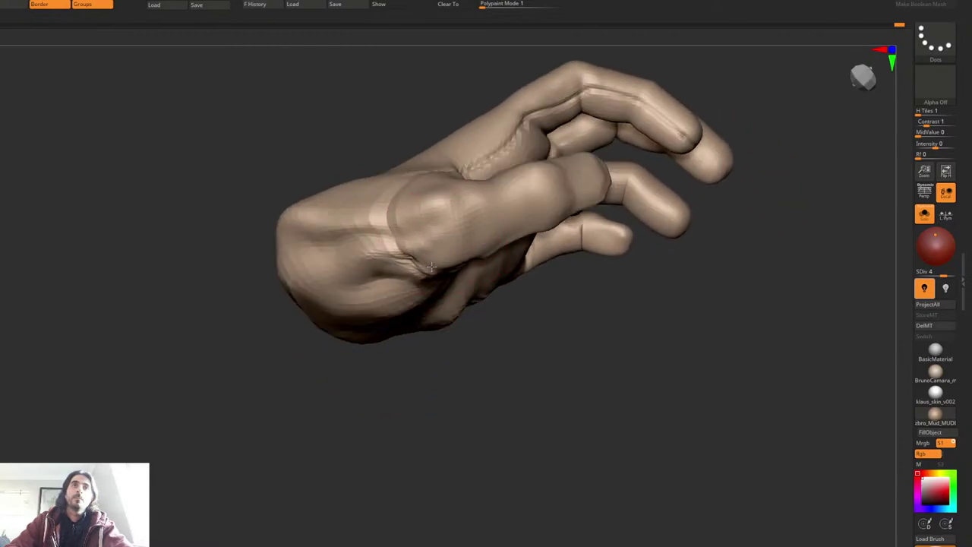
drag(413, 246, 316, 249)
Step: Show the whole gnome again and examine how the palm and fingers sit between the sleeve and the body
ctrl+right_drag(486, 220, 524, 163)
mouse_move(524, 163)
right_down()
mouse_move(575, 130)
mouse_move(503, 165)
mouse_move(524, 251)
right_up()
right_drag(524, 251, 592, 220)
key(ctrl+shift+s)
key(space)
click(558, 231)
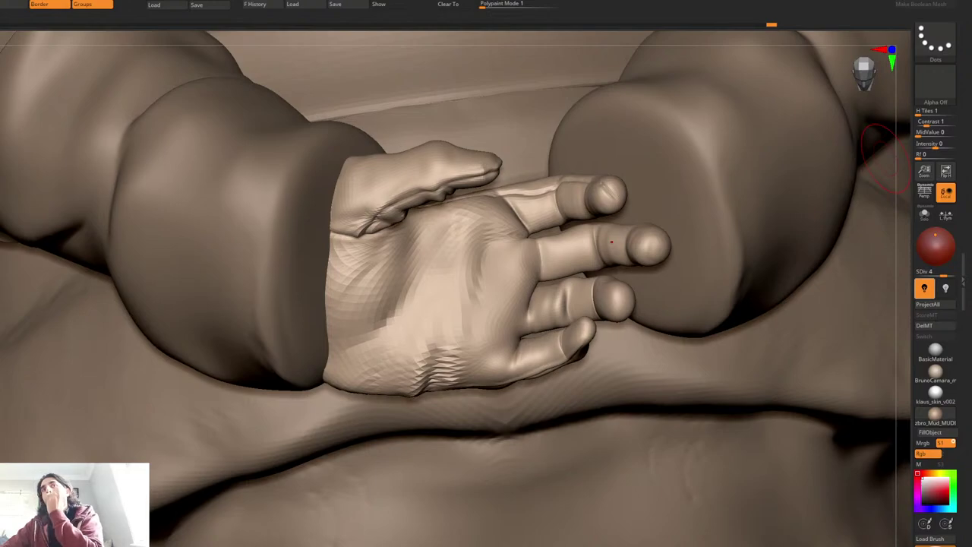
right_drag(879, 221, 542, 196)
Step: Adjust the fingers on the figure with a resized Move brush, compare the last change, and isolate the hand
key(space)
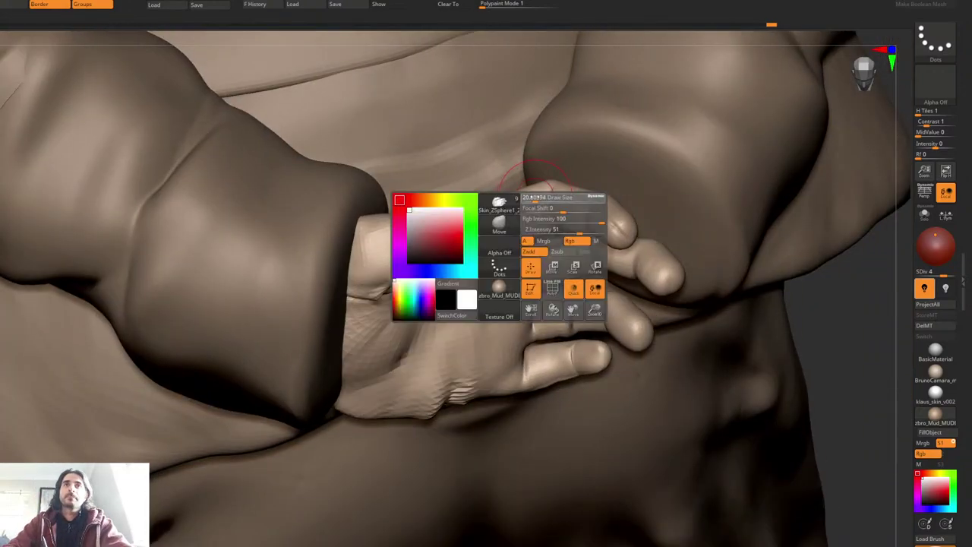
mouse_move(559, 228)
right_down()
mouse_move(544, 201)
mouse_move(524, 217)
mouse_move(537, 185)
mouse_move(517, 196)
right_up()
key(space)
mouse_move(545, 202)
mouse_down()
mouse_move(564, 186)
mouse_move(606, 208)
mouse_up()
mouse_move(596, 203)
right_down()
mouse_move(556, 195)
mouse_move(525, 255)
mouse_move(532, 228)
mouse_move(527, 245)
mouse_move(474, 223)
right_up()
key(ctrl+z)
key(ctrl+shift+z)
key(ctrl+shift+s)
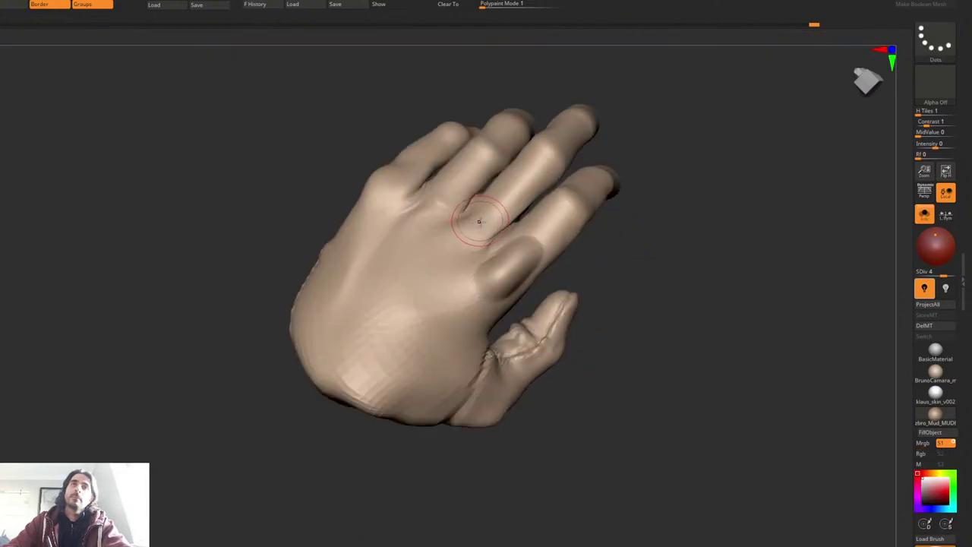
Step: Build up the knuckles on the back of the hand and smooth them into the surrounding surface
ctrl+drag(439, 202, 430, 215)
ctrl+drag(388, 186, 384, 199)
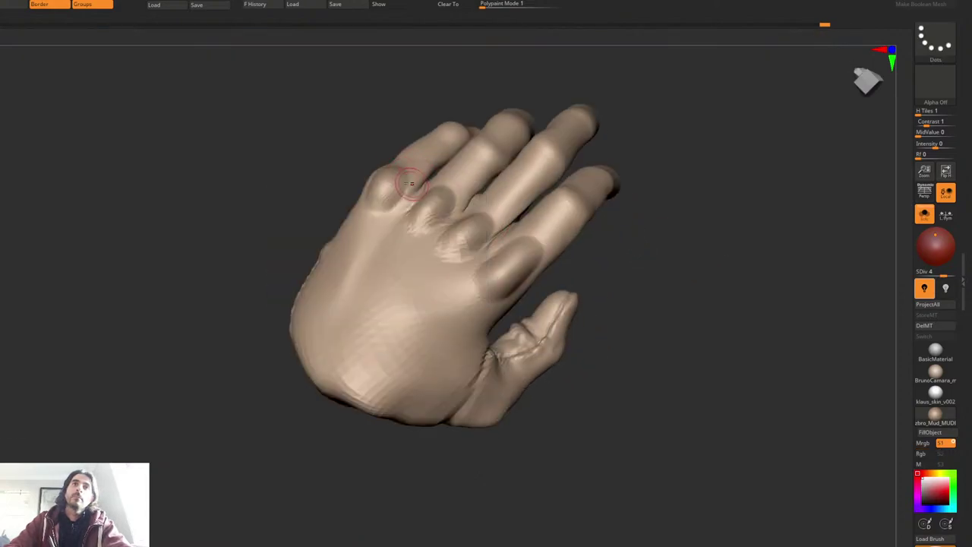
right_drag(388, 167, 382, 188)
mouse_move(384, 182)
shift+mouse_down()
mouse_move(388, 199)
mouse_move(435, 224)
mouse_move(466, 257)
mouse_move(513, 259)
shift+mouse_up()
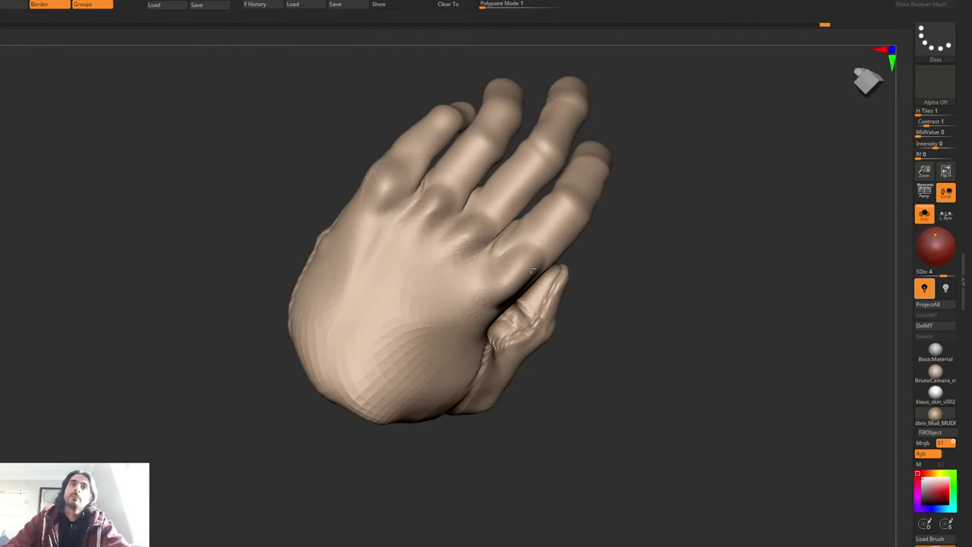
mouse_move(502, 295)
shift+mouse_down()
mouse_move(506, 280)
mouse_move(526, 276)
mouse_move(494, 269)
shift+mouse_up()
Step: Show the whole gnome again and examine the hand on the figure from several angles, ending at the palm
ctrl+right_drag(457, 316, 465, 199)
right_drag(465, 199, 496, 134)
key(alt+s)
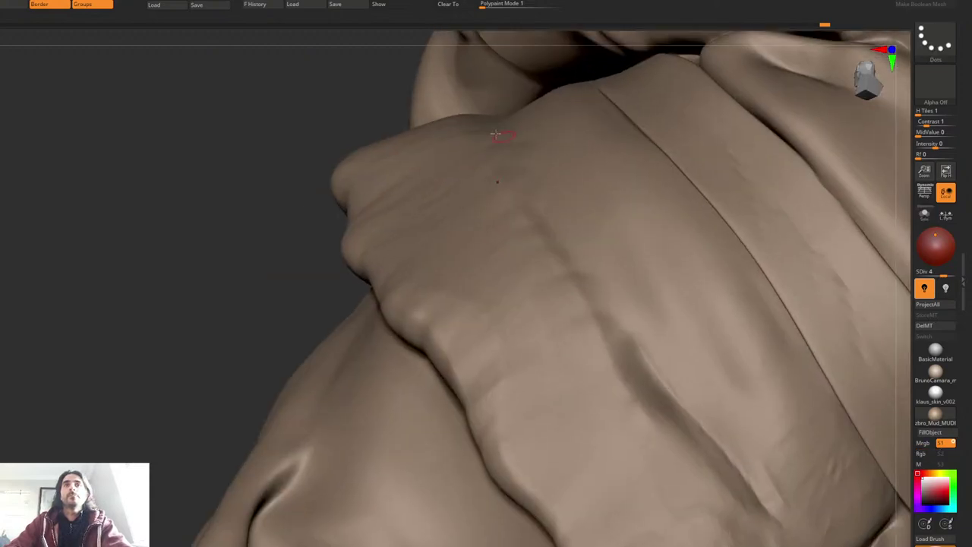
right_drag(491, 74, 501, 82)
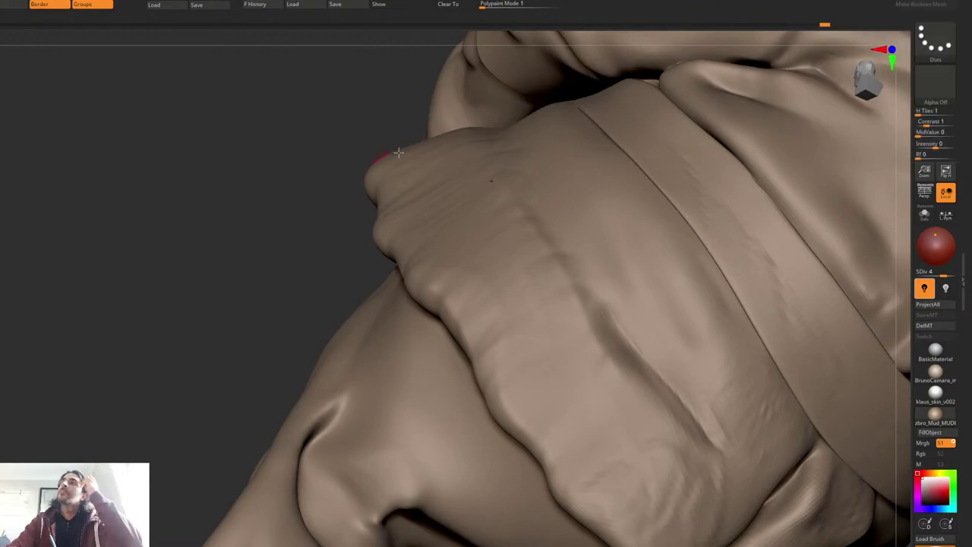
right_drag(480, 159, 511, 156)
mouse_move(563, 190)
right_down()
mouse_move(462, 210)
mouse_move(532, 187)
mouse_move(604, 192)
mouse_move(592, 185)
mouse_move(652, 181)
mouse_move(614, 217)
right_up()
right_click(625, 186)
right_click(617, 187)
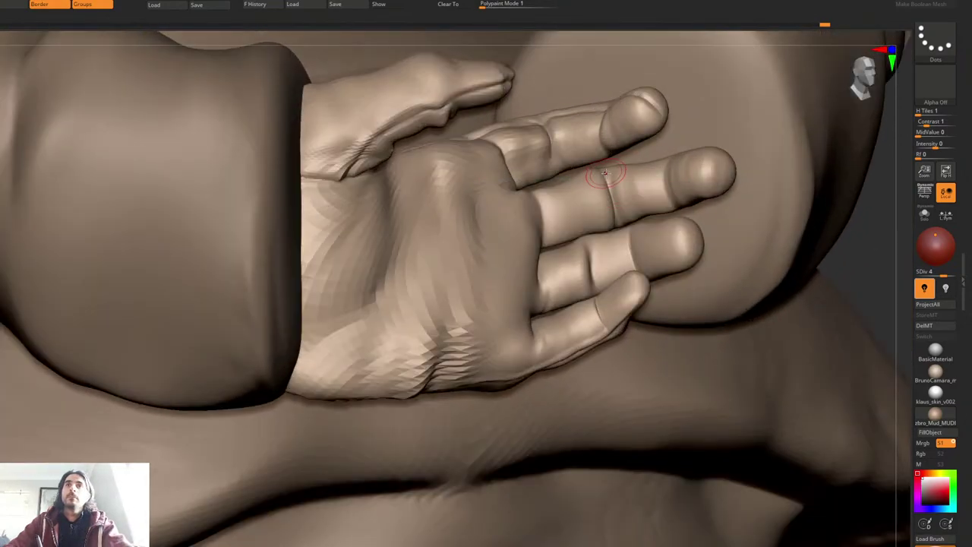
Step: Carve joint creases across the middle and index fingers on the palm side, adjusting the brush size between strokes
mouse_move(603, 167)
mouse_down()
mouse_move(613, 224)
mouse_move(595, 200)
mouse_move(605, 226)
mouse_move(570, 200)
mouse_move(601, 215)
mouse_up()
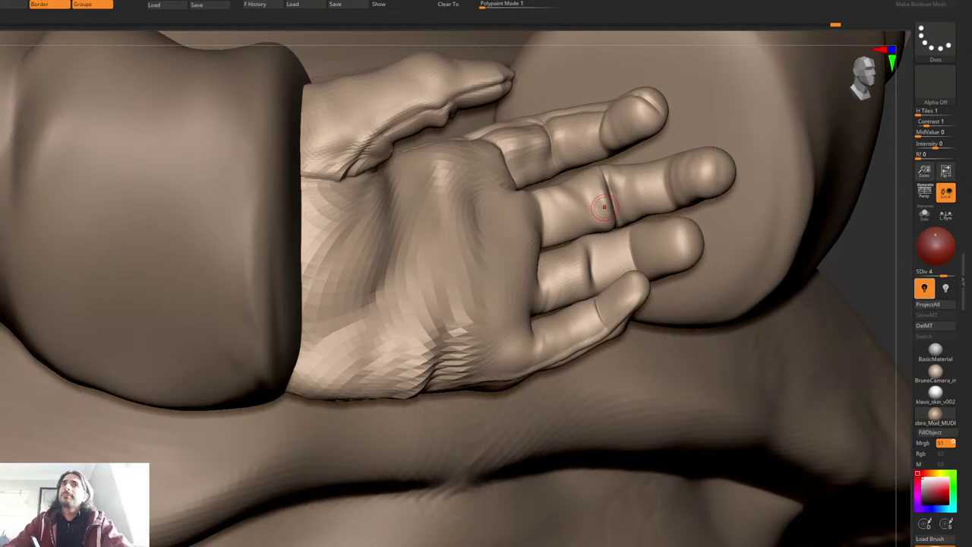
right_drag(591, 130, 600, 108)
key(space)
mouse_move(600, 108)
mouse_down()
mouse_move(612, 107)
mouse_move(601, 118)
mouse_move(615, 142)
mouse_up()
right_drag(658, 82, 668, 84)
key(space)
mouse_move(657, 79)
mouse_down()
mouse_move(667, 77)
mouse_move(675, 114)
mouse_move(658, 121)
mouse_move(663, 114)
mouse_move(639, 113)
mouse_up()
right_drag(592, 107, 845, 104)
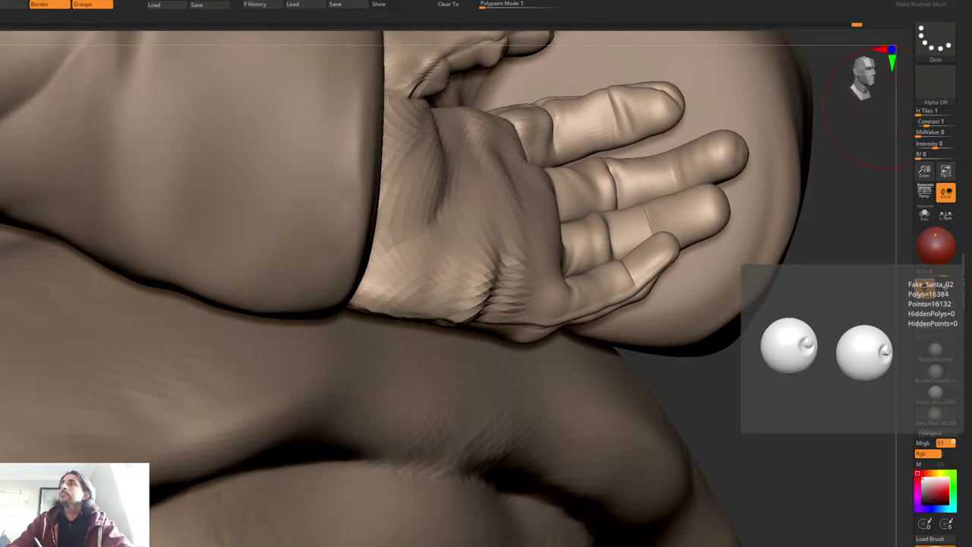
Step: Isolate the hand and sculpt a fold in the palm just below the base of the thumb
right_drag(468, 195, 425, 174)
key(alt+s)
key(space)
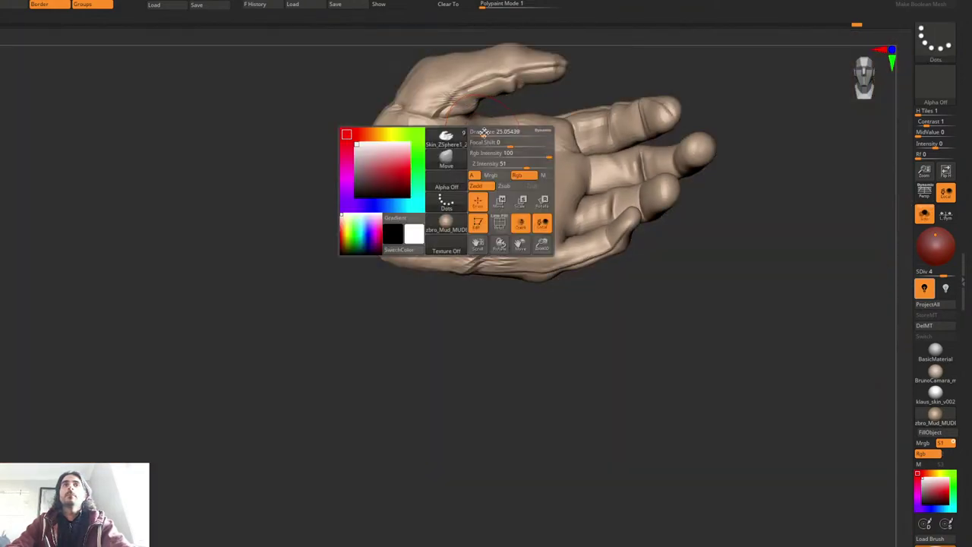
right_drag(484, 132, 578, 156)
right_click(577, 156)
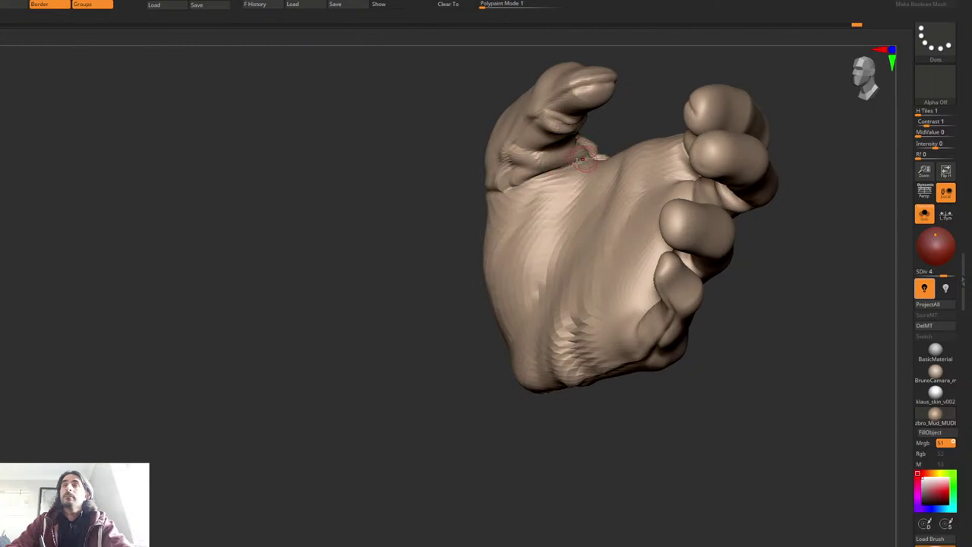
drag(578, 155, 562, 179)
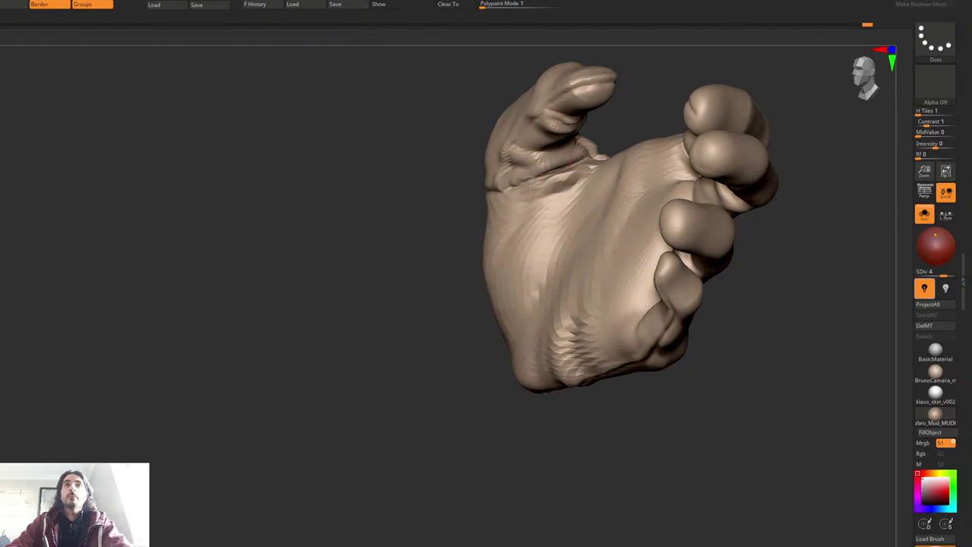
Step: Raise the hand to subdivision level 6 and smooth the fold between the thumb base and the palm
key(d)
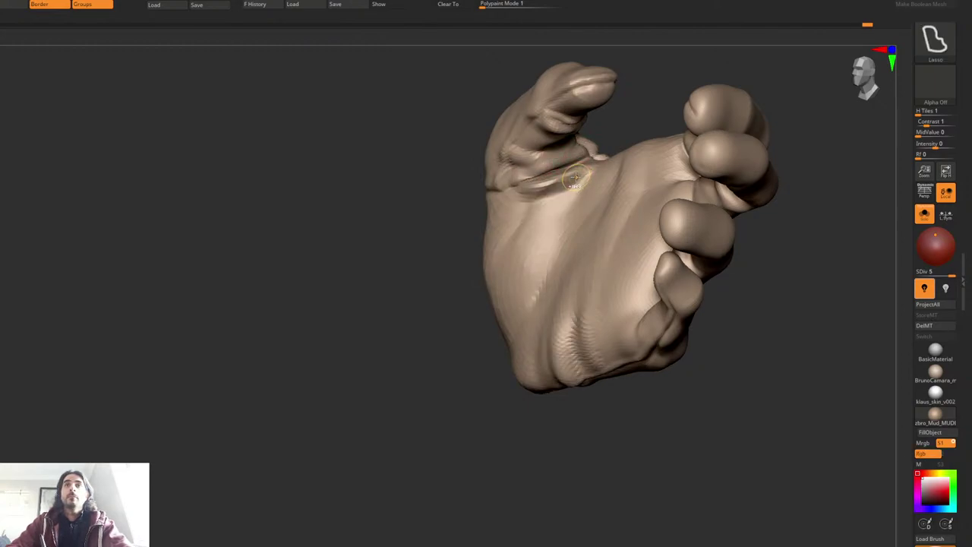
right_drag(544, 174, 571, 180)
key(d)
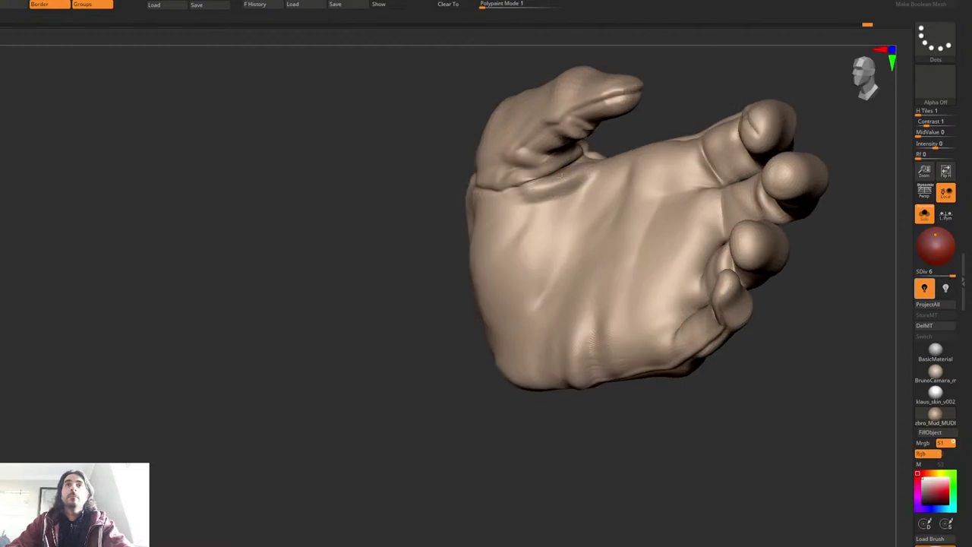
shift+drag(561, 175, 549, 174)
right_drag(598, 157, 572, 154)
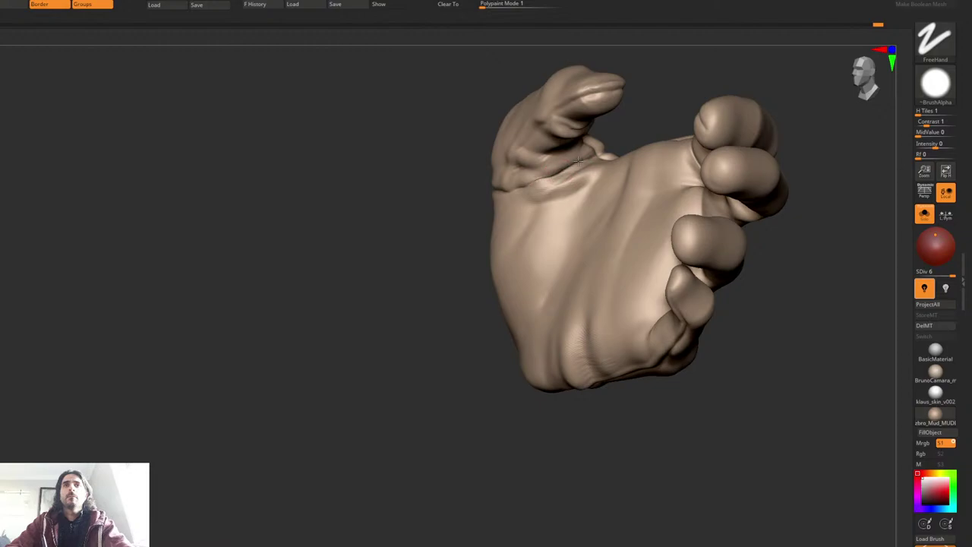
shift+drag(578, 161, 567, 166)
Step: Carve a curved crease around the thumb base from the index-finger side of the palm to the wrist side
mouse_move(540, 184)
right_down()
mouse_move(578, 176)
mouse_move(553, 179)
mouse_move(557, 187)
mouse_move(597, 157)
right_up()
right_click(540, 169)
right_click(557, 182)
right_click(593, 159)
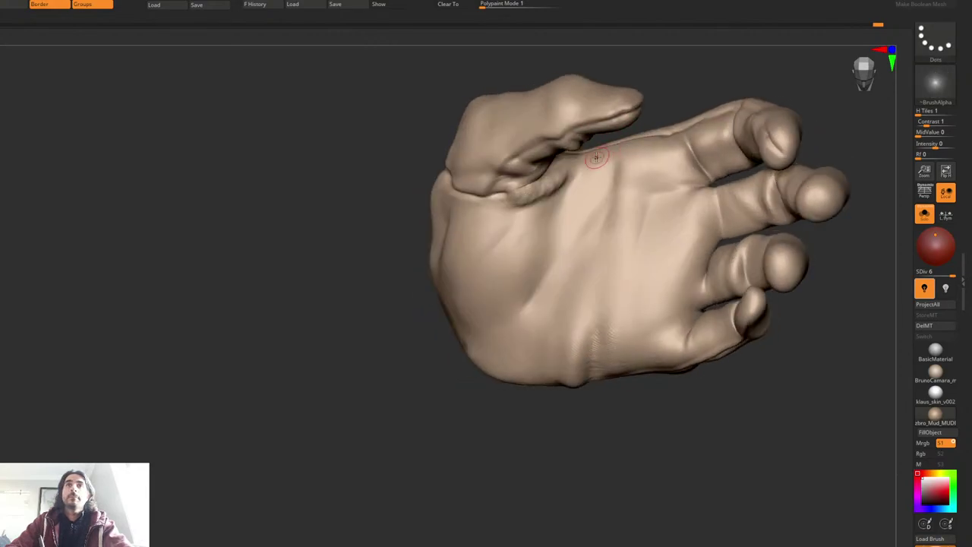
drag(560, 213, 508, 239)
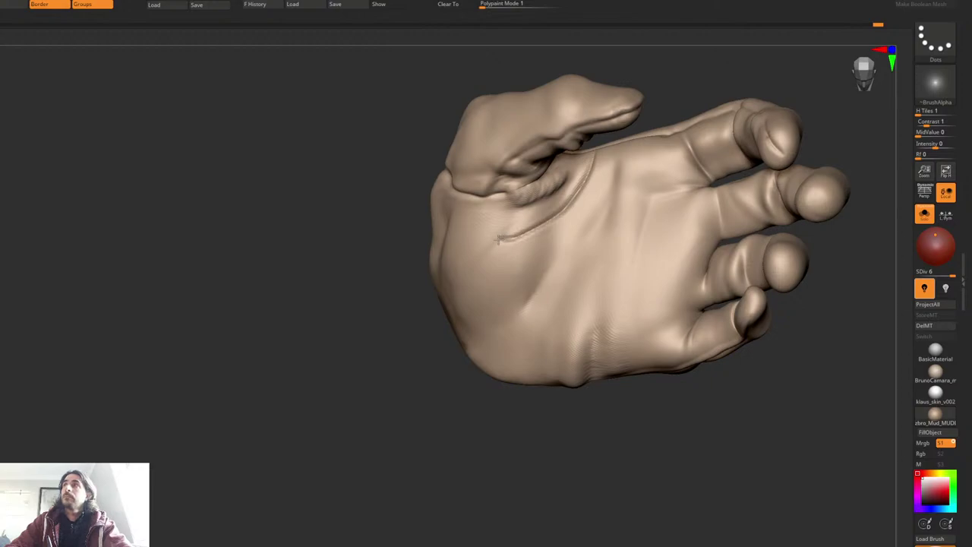
mouse_move(445, 211)
right_down()
mouse_move(433, 199)
mouse_move(437, 182)
mouse_move(411, 180)
mouse_move(422, 194)
right_up()
key(1)
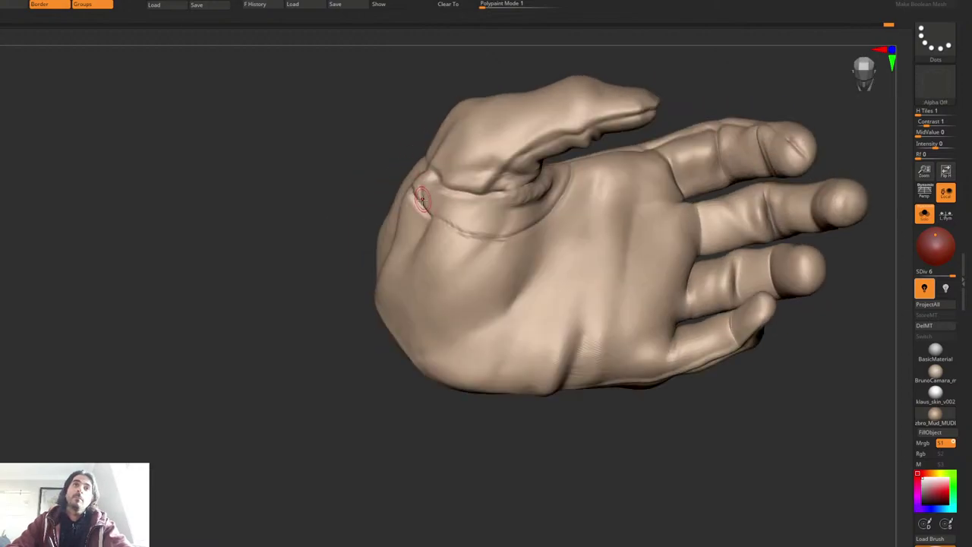
mouse_move(420, 193)
mouse_down()
mouse_move(461, 222)
mouse_move(503, 234)
mouse_up()
right_drag(525, 196, 517, 231)
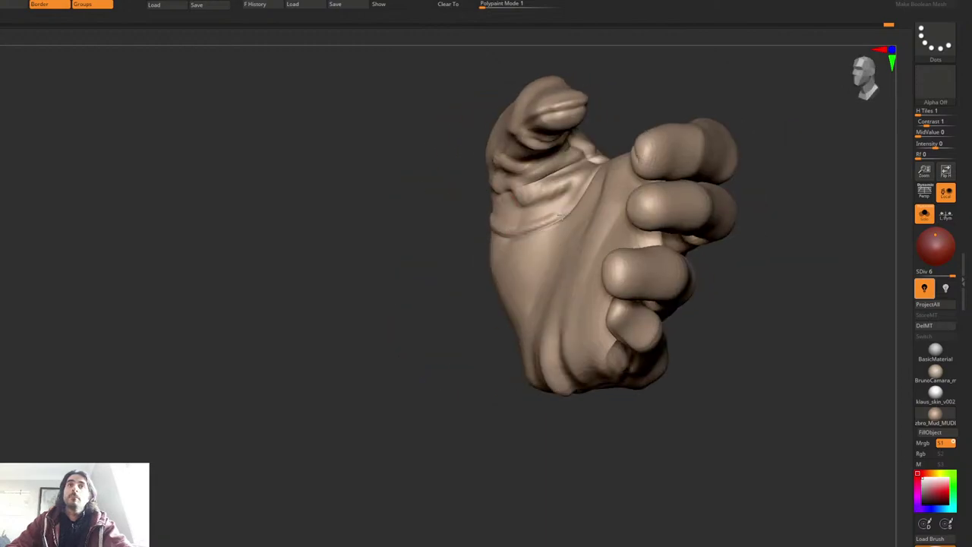
right_drag(569, 150, 515, 191)
Step: Display the polygroup wireframe on the hand to examine the topology around the thumb base, and hide it again
key(shift+d)
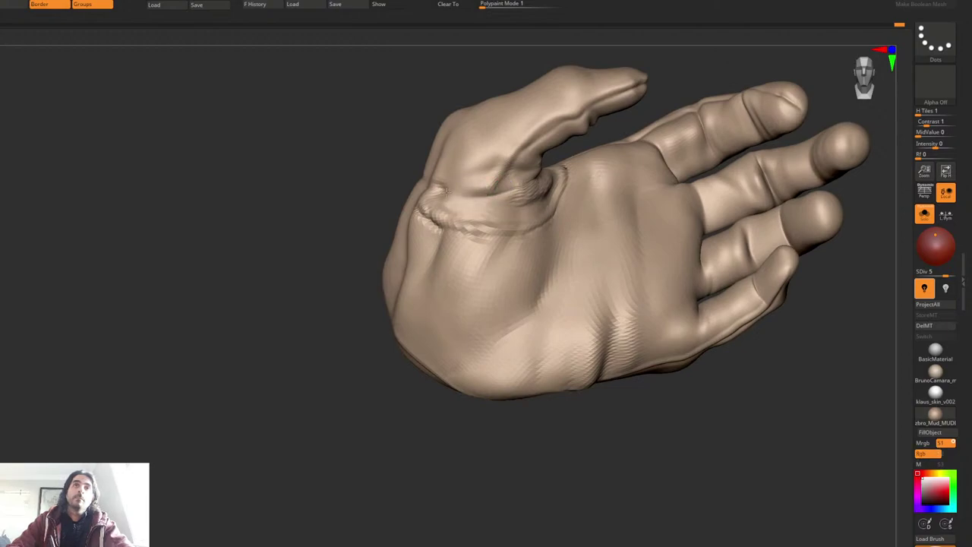
key(shift+f)
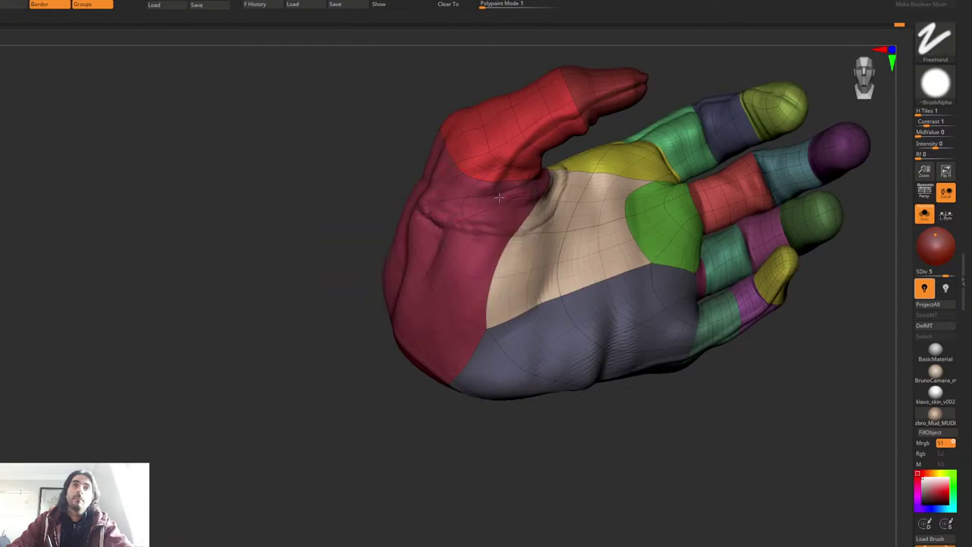
right_click(499, 192)
mouse_move(517, 190)
right_down()
mouse_move(499, 164)
mouse_move(504, 189)
mouse_move(344, 184)
mouse_move(493, 159)
right_up()
key(f)
key(shift+f)
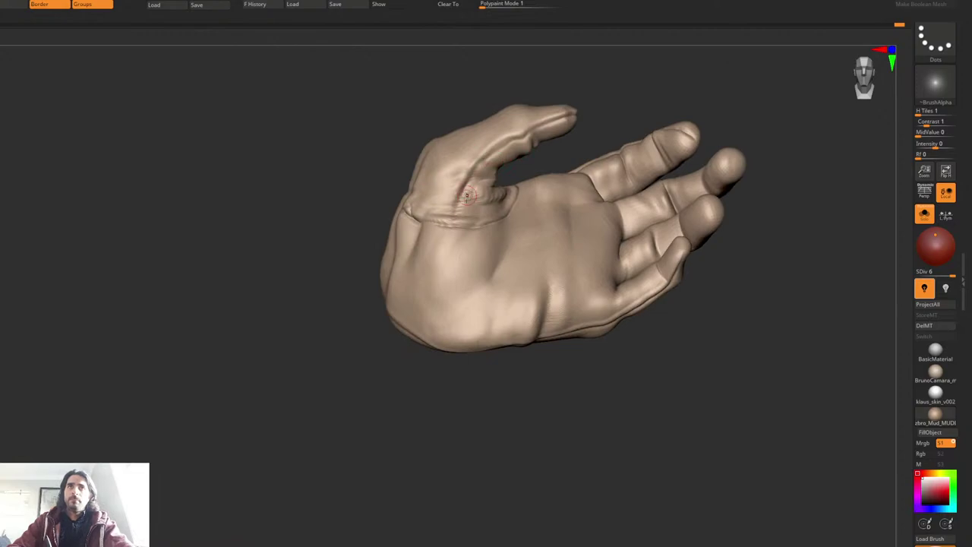
Step: Pull the wrist end of the hand outward with an enlarged Move brush and check it against the figure
mouse_move(452, 192)
alt+right_down()
mouse_move(510, 178)
mouse_move(516, 210)
mouse_move(598, 191)
mouse_move(542, 195)
mouse_move(481, 273)
mouse_move(469, 261)
alt+right_up()
right_click(482, 274)
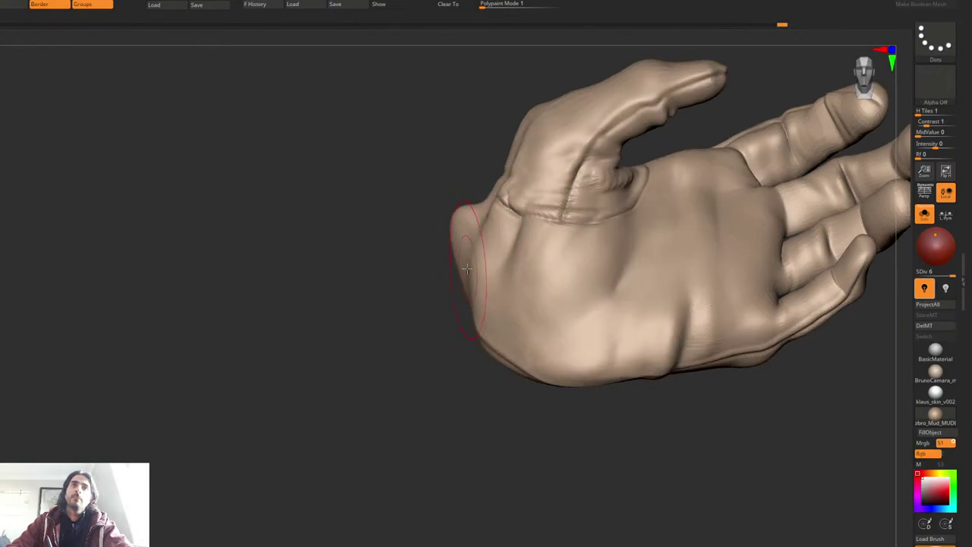
key(space)
right_drag(505, 353, 471, 275)
drag(461, 219, 496, 410)
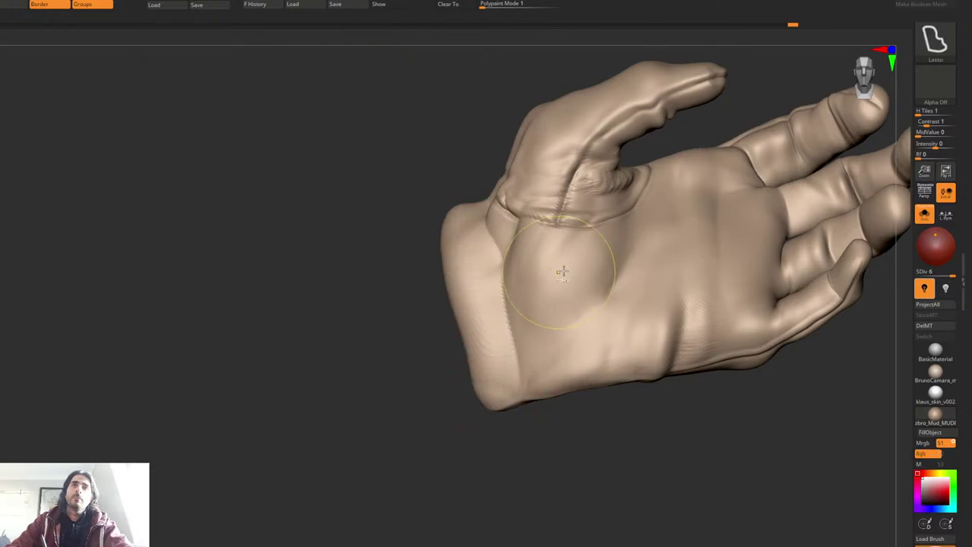
key(alt+s)
mouse_move(669, 188)
alt+right_down()
mouse_move(650, 173)
mouse_move(669, 114)
alt+right_up()
key(alt+s)
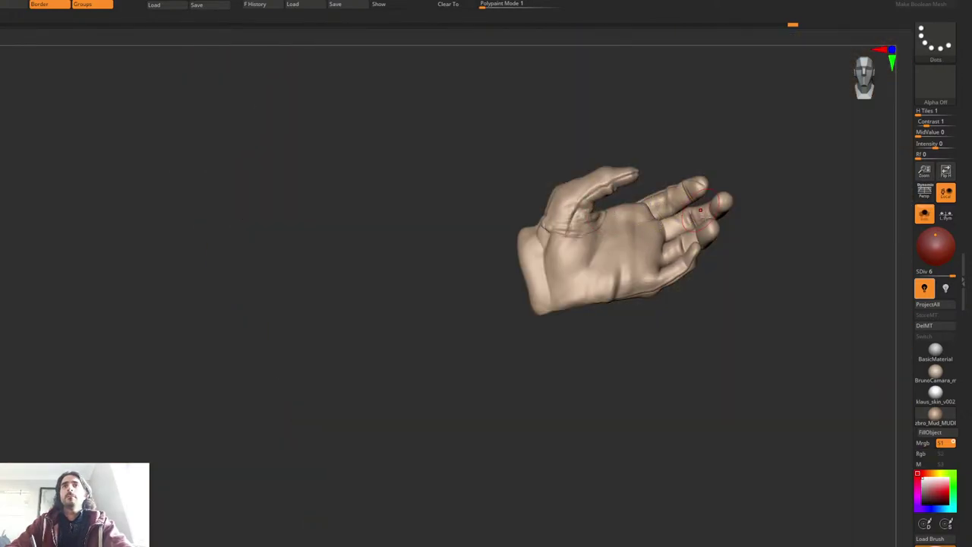
Step: Carve lengthwise creases into the index, middle and ring fingertips with a resized DamStandard brush
ctrl+right_drag(623, 181, 619, 234)
key(space)
drag(620, 234, 616, 234)
mouse_move(619, 228)
ctrl+right_down()
mouse_move(616, 259)
mouse_move(566, 204)
mouse_move(571, 185)
mouse_move(600, 194)
mouse_move(622, 232)
mouse_move(645, 240)
mouse_move(626, 178)
mouse_move(597, 313)
ctrl+right_up()
key(space)
key(space)
key(space)
right_drag(600, 419, 588, 283)
key(space)
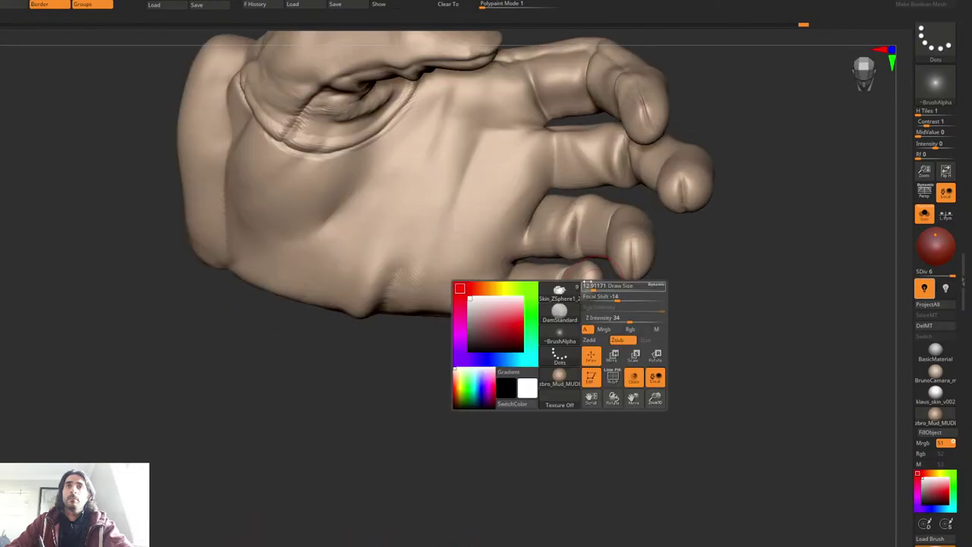
key(shift)
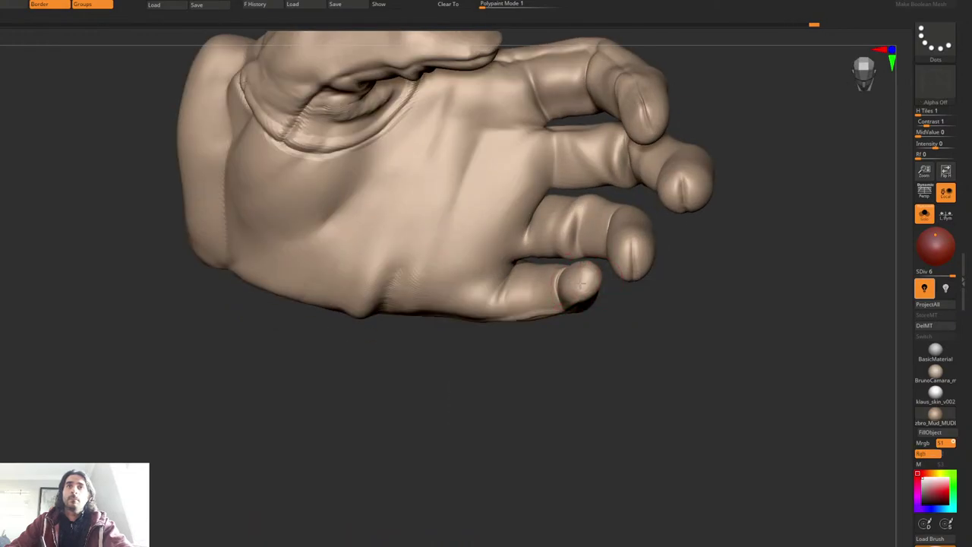
mouse_move(569, 342)
right_down()
mouse_move(547, 282)
mouse_move(571, 342)
right_up()
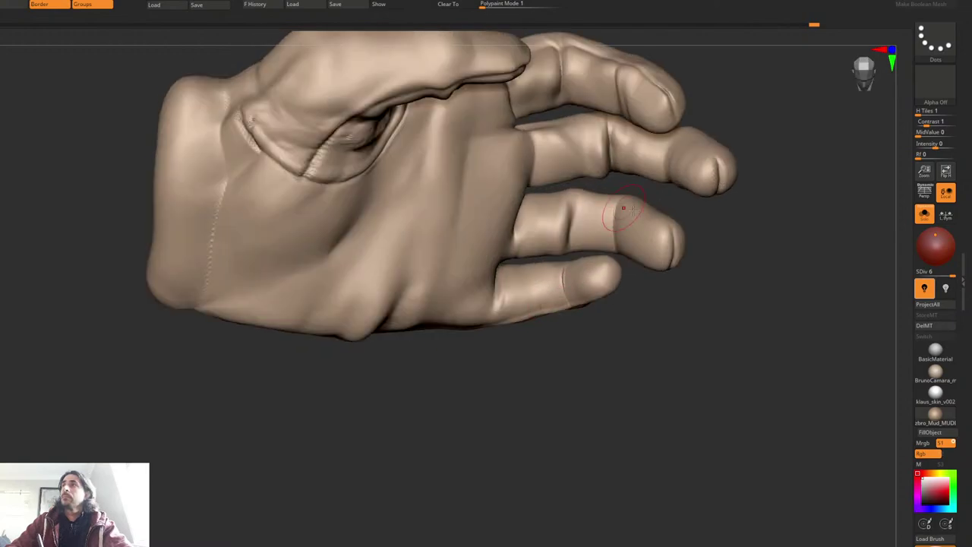
Step: Lower the hand to subdivision level 3 and reshape the palm between the ring and little finger bases with the Move brush
right_drag(626, 212, 702, 222)
mouse_move(520, 292)
right_down()
mouse_move(536, 235)
mouse_move(554, 245)
right_up()
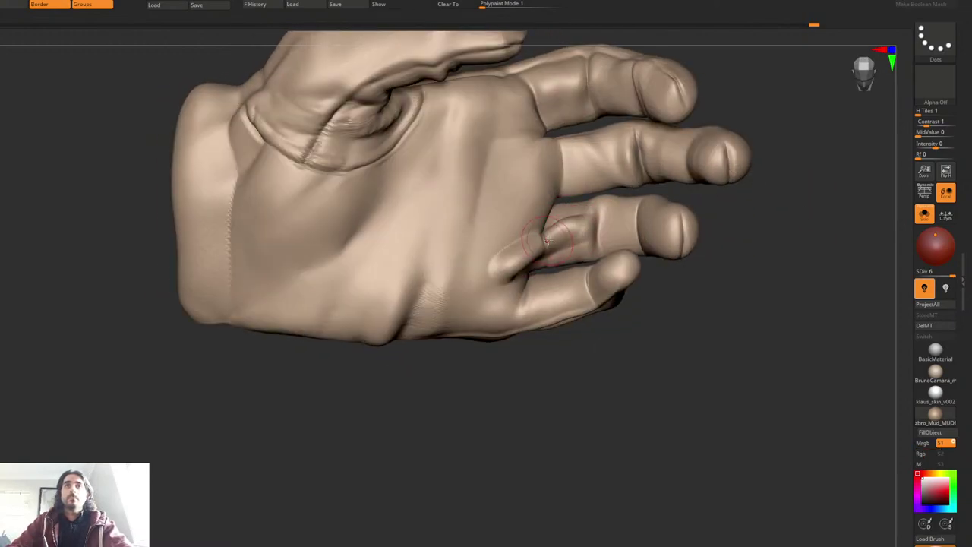
key(b)
key(m)
key(v)
key(shift+f)
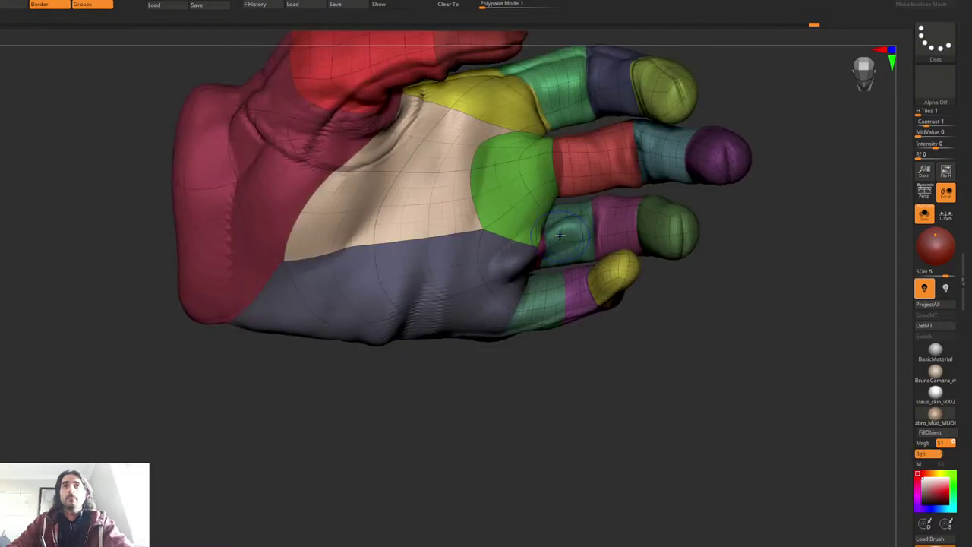
key(shift+d)
key(shift+d)
key(shift+f)
key(shift+d)
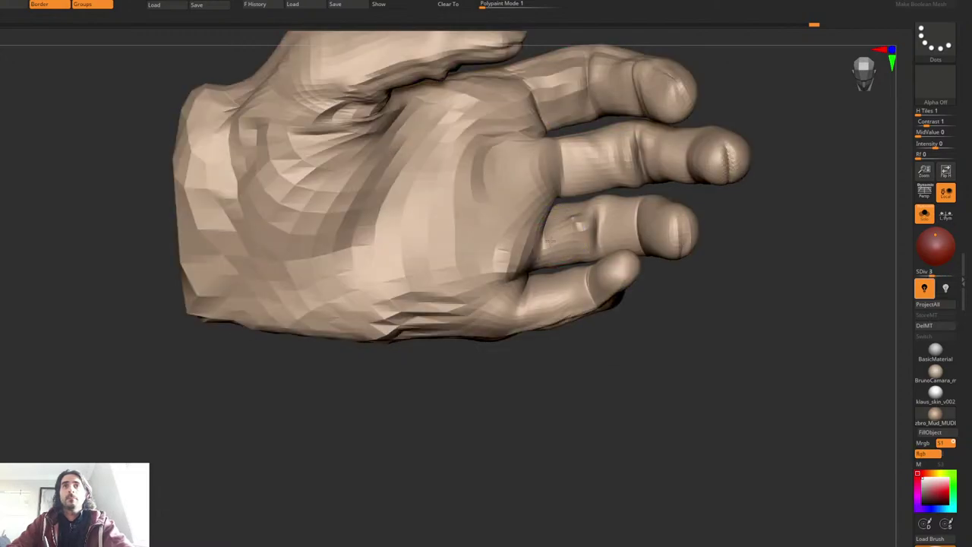
mouse_move(549, 241)
right_down()
mouse_move(524, 199)
mouse_move(548, 239)
right_up()
mouse_move(543, 231)
mouse_down()
mouse_move(524, 263)
mouse_move(558, 245)
mouse_move(520, 260)
mouse_up()
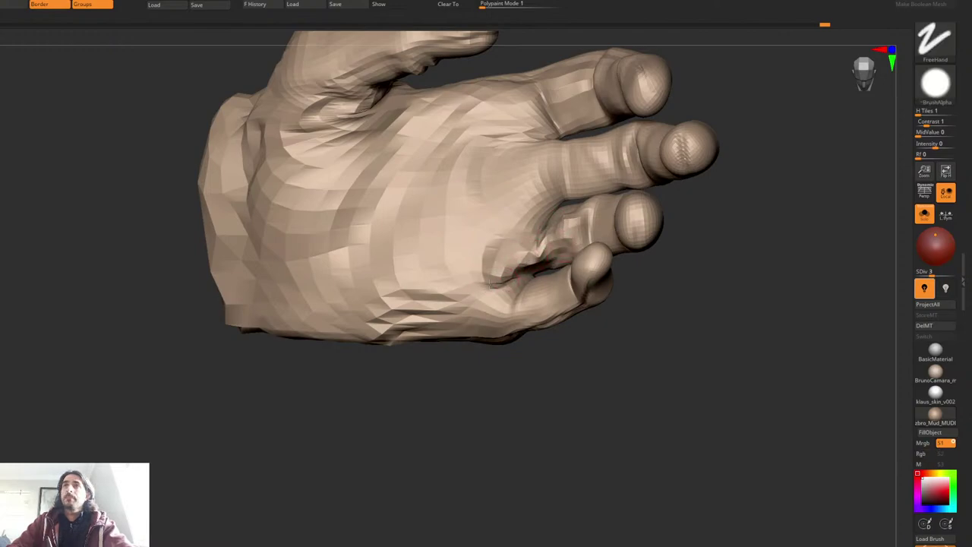
Step: Raise the hand to subdivision level 5 and smooth the fold at the base of the ring and little fingers
key(d)
key(d)
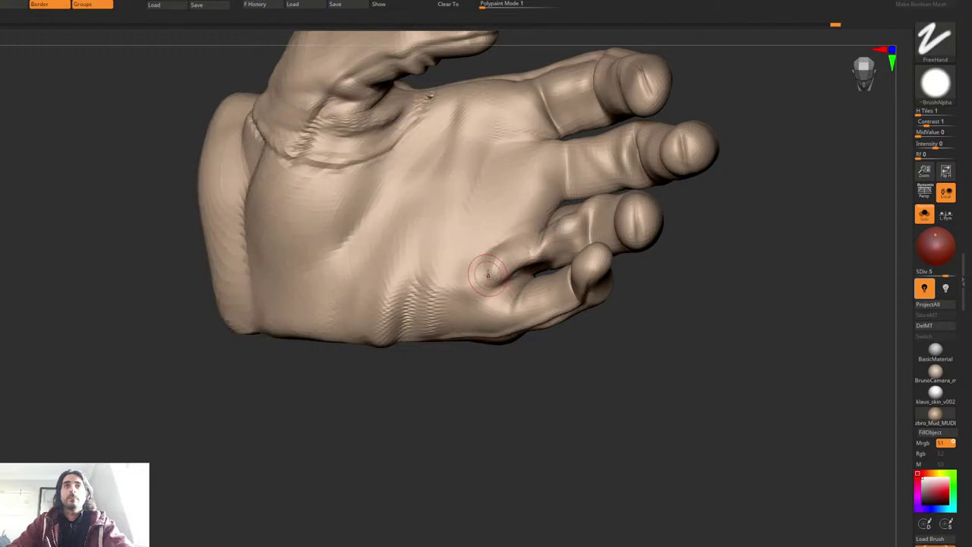
mouse_move(478, 269)
shift+mouse_down()
mouse_move(486, 280)
mouse_move(543, 218)
mouse_move(488, 252)
mouse_move(508, 262)
mouse_move(536, 241)
mouse_move(490, 282)
mouse_move(510, 274)
shift+mouse_up()
Step: Build up and soften the palm folds at the base of the ring and little fingers, starting with the Standard brush
key(b)
key(s)
key(t)
ctrl+right_drag(510, 275, 598, 258)
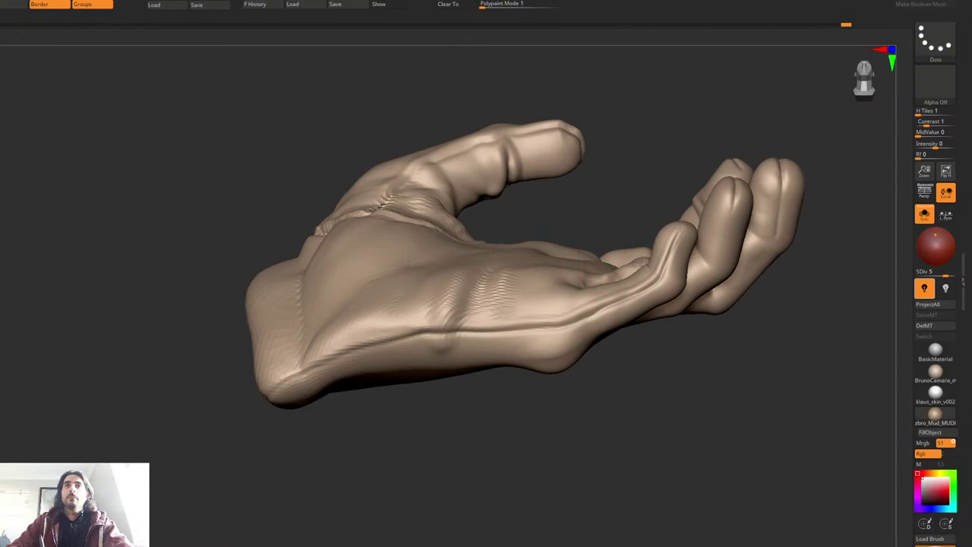
drag(644, 262, 613, 238)
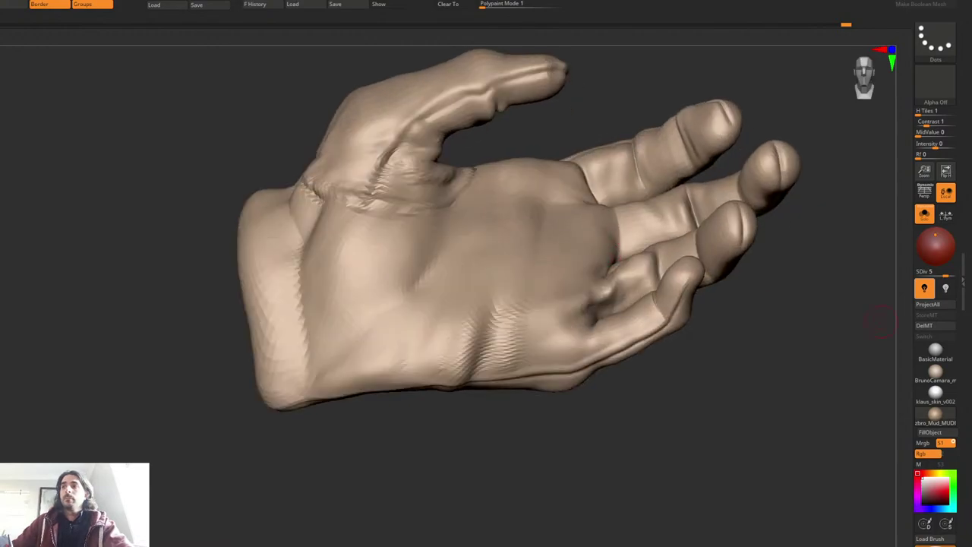
drag(882, 323, 612, 304)
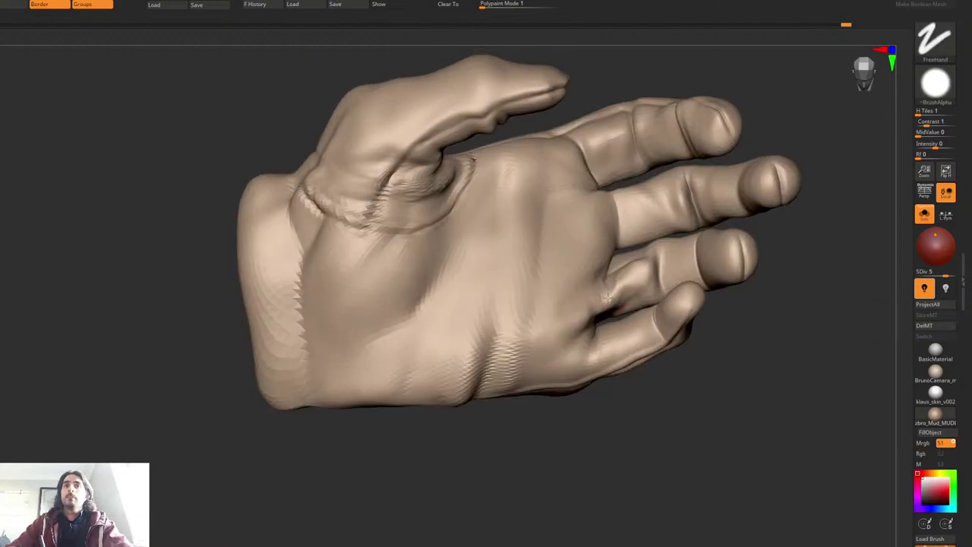
alt+right_drag(610, 202, 592, 234)
drag(578, 243, 595, 243)
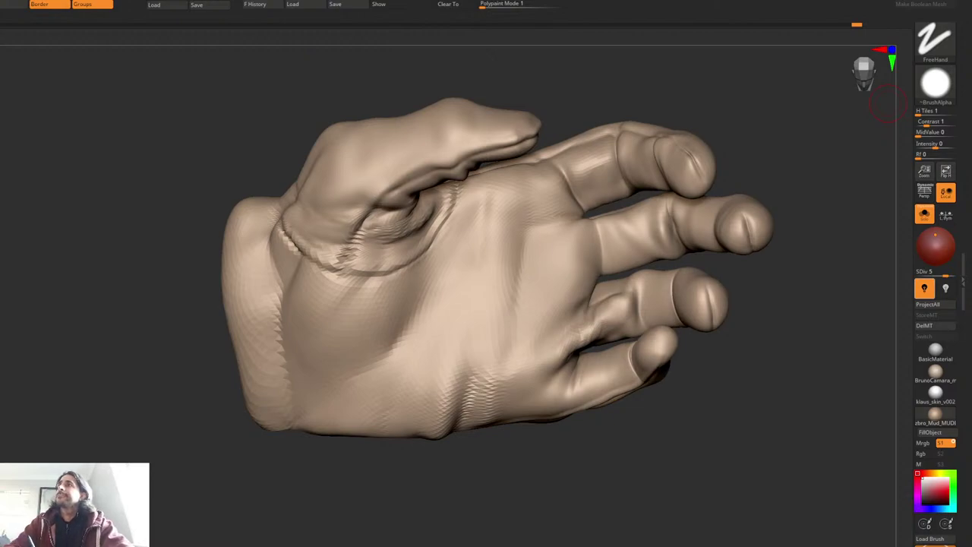
Step: Resize the brush and touch up the form along the thumb side of the hand
alt+drag(724, 347, 580, 164)
mouse_move(579, 164)
right_down()
mouse_move(564, 200)
mouse_move(588, 191)
mouse_move(610, 158)
right_up()
key(space)
key(space)
key(1)
drag(610, 159, 619, 148)
key(space)
drag(662, 190, 690, 191)
alt+right_drag(549, 186, 635, 171)
right_drag(634, 171, 625, 154)
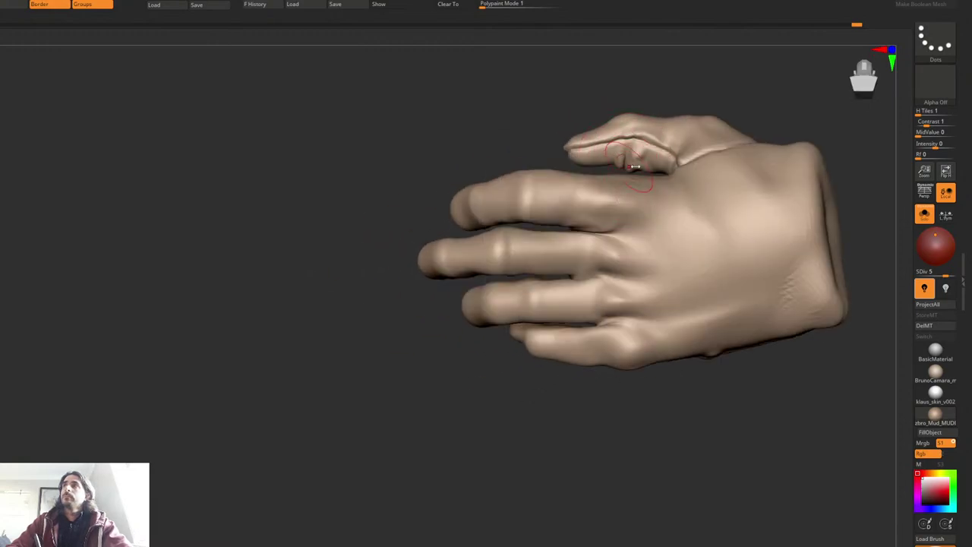
Step: Shape the row of knuckles across the back of the hand with a resized brush
mouse_move(612, 106)
mouse_down()
mouse_move(604, 111)
mouse_move(627, 193)
mouse_move(629, 109)
mouse_up()
alt+right_drag(630, 108, 570, 301)
right_drag(570, 301, 569, 214)
key(space)
drag(571, 245, 564, 244)
mouse_move(564, 245)
right_down()
mouse_move(550, 205)
mouse_move(519, 233)
right_up()
mouse_move(519, 231)
mouse_down()
mouse_move(504, 224)
mouse_move(452, 245)
mouse_up()
drag(579, 262, 614, 268)
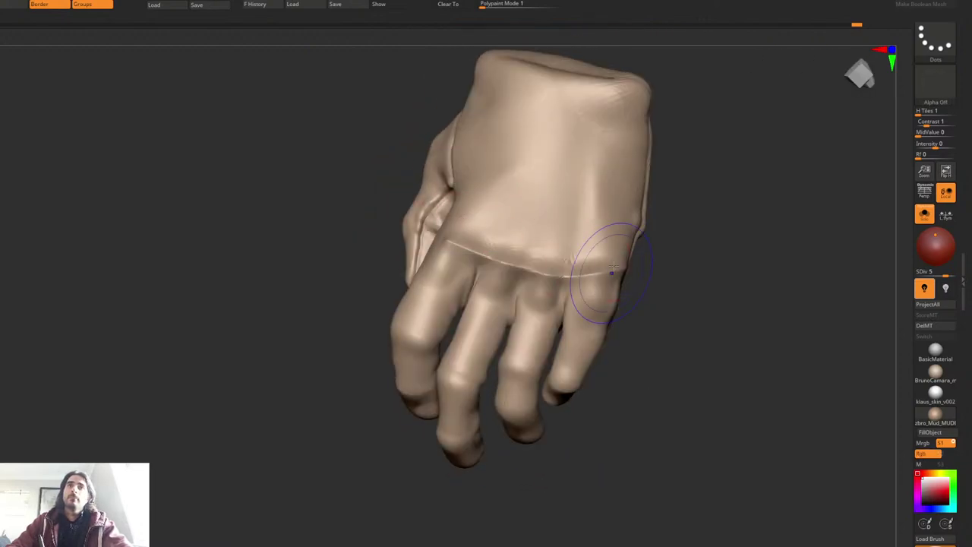
right_drag(490, 228, 500, 250)
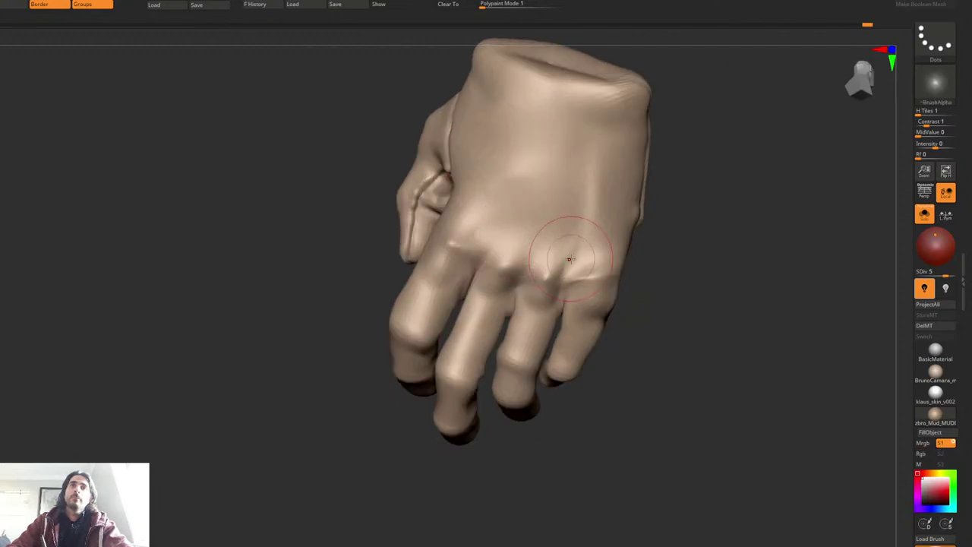
Step: Refine the back of the hand behind the knuckles with a resized brush and smooth its surface
key(space)
drag(567, 259, 563, 259)
alt+right_drag(554, 197, 589, 206)
key(space)
drag(567, 205, 575, 205)
right_drag(563, 196, 519, 200)
mouse_move(519, 200)
shift+mouse_down()
mouse_move(483, 204)
mouse_move(513, 164)
shift+mouse_up()
mouse_move(528, 126)
right_down()
mouse_move(651, 195)
mouse_move(714, 213)
mouse_move(692, 194)
right_up()
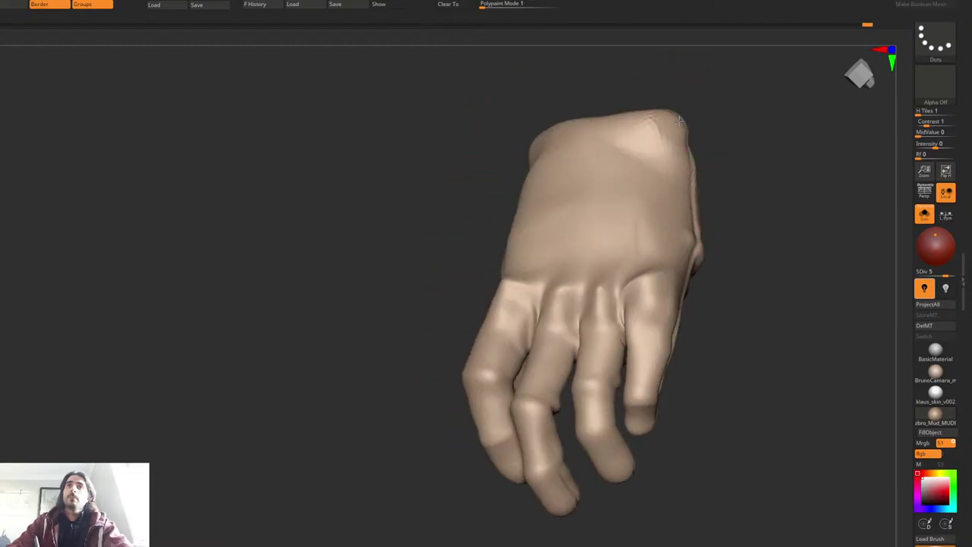
Step: Reshape the little-finger side of the wrist end on the back of the hand with a resized Move brush
right_drag(696, 141, 682, 217)
drag(682, 217, 668, 205)
right_drag(660, 198, 662, 221)
key(space)
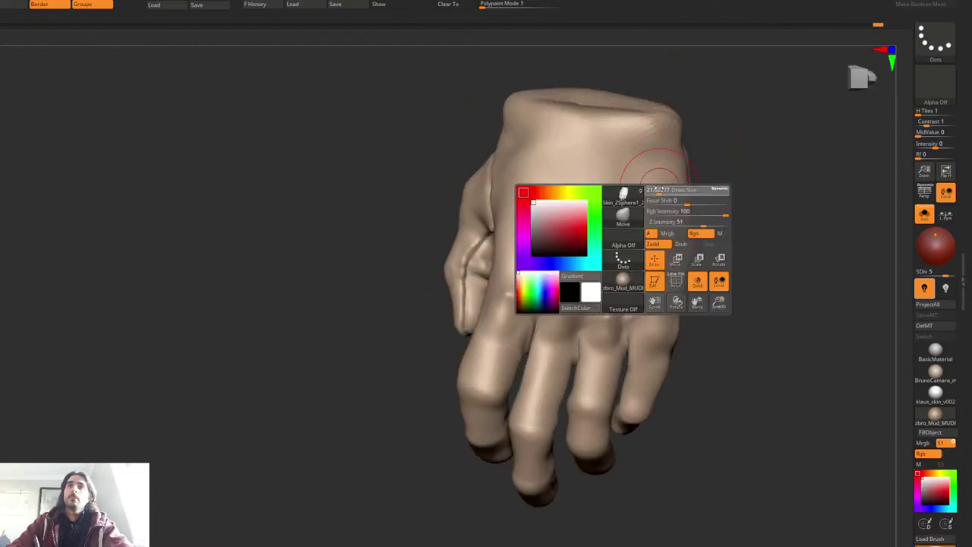
drag(661, 196, 651, 196)
Step: Draw tendon ridges from the ring and little finger knuckles onto the back of the hand with a small Standard brush
right_drag(647, 211, 641, 185)
key(space)
drag(679, 285, 671, 286)
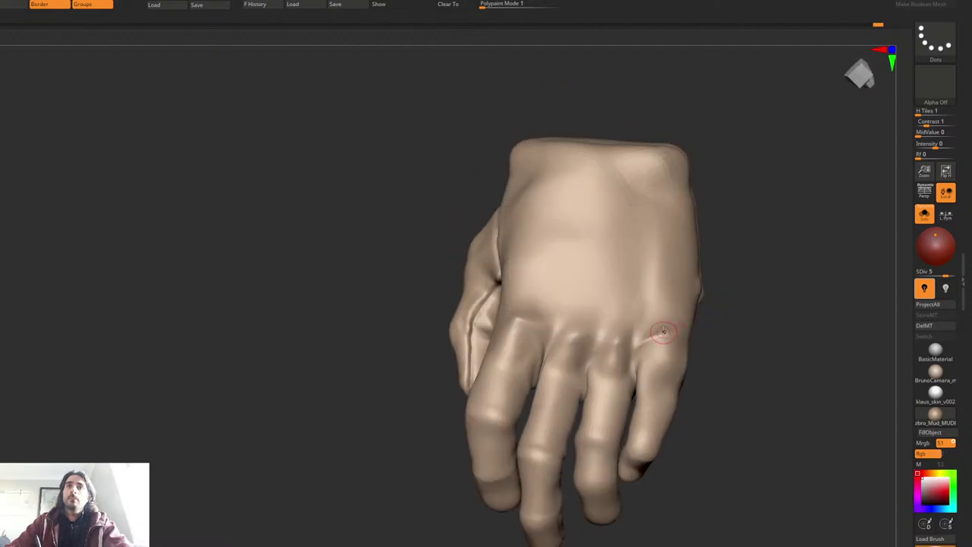
right_click(642, 285)
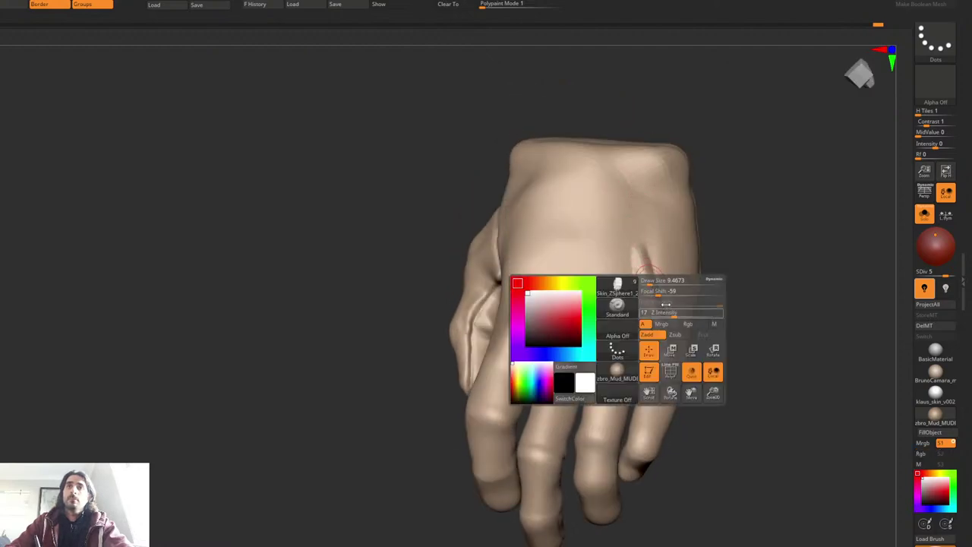
mouse_move(623, 344)
mouse_down()
mouse_move(611, 275)
mouse_move(621, 340)
mouse_move(644, 262)
mouse_move(663, 279)
mouse_up()
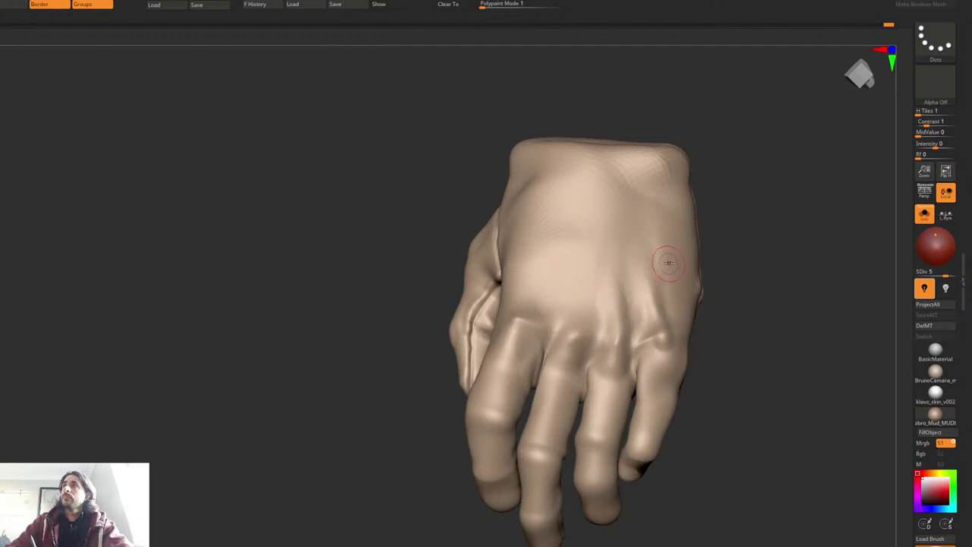
Step: Raise the hand to subdivision level 6 and smooth the jagged seam between the wrist and palm
mouse_move(643, 303)
right_down()
mouse_move(452, 233)
mouse_move(479, 216)
mouse_move(486, 228)
right_up()
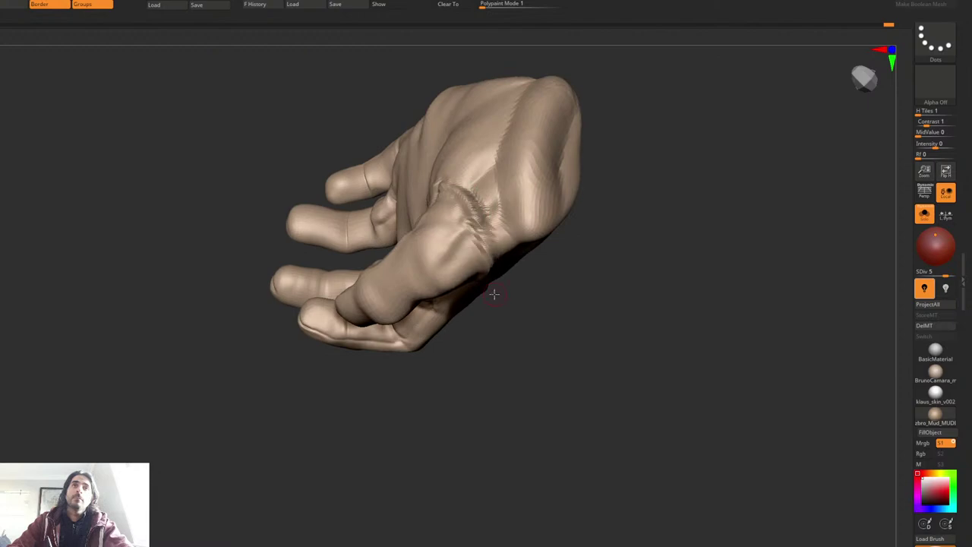
right_drag(494, 294, 591, 163)
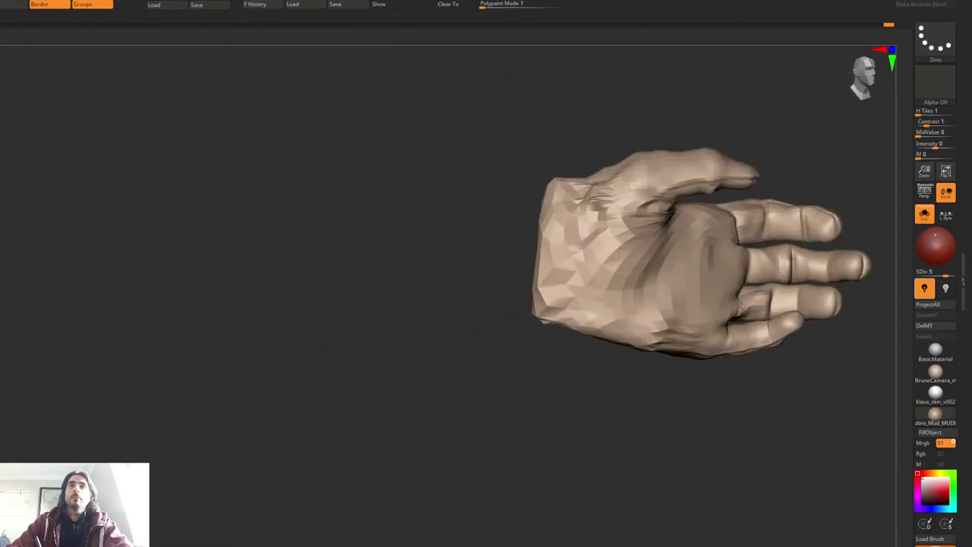
right_drag(591, 198, 626, 177)
drag(651, 232, 606, 186)
right_drag(605, 186, 605, 174)
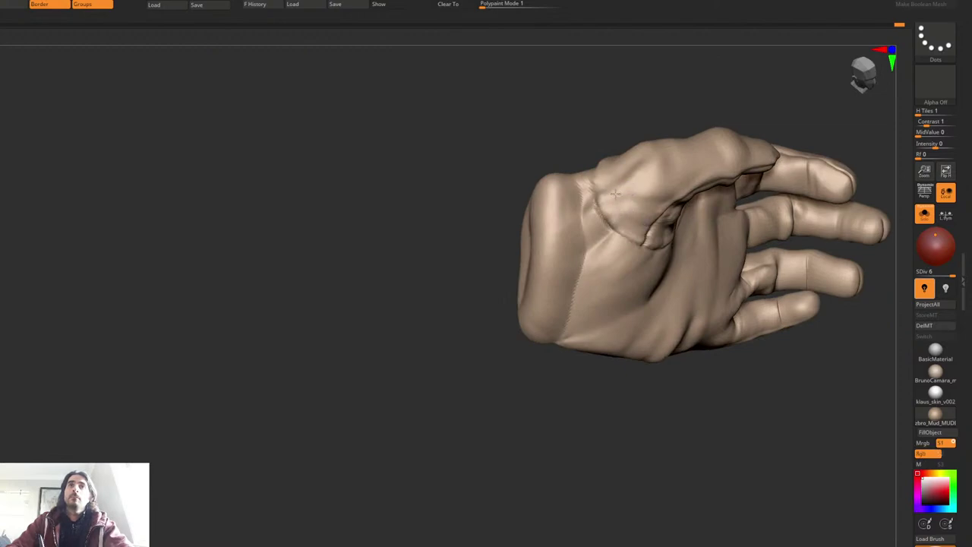
right_drag(643, 158, 566, 248)
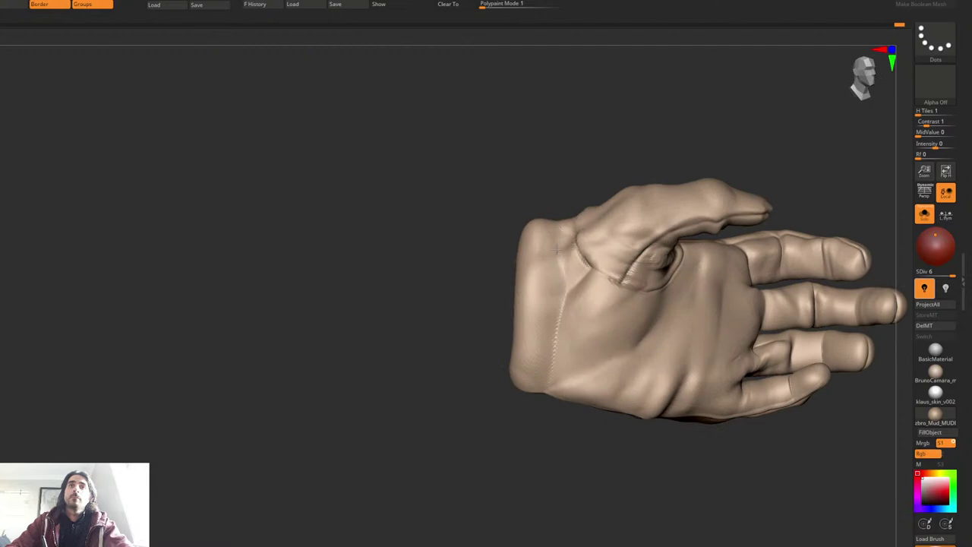
mouse_move(575, 246)
shift+mouse_down()
mouse_move(551, 255)
mouse_move(574, 283)
shift+mouse_up()
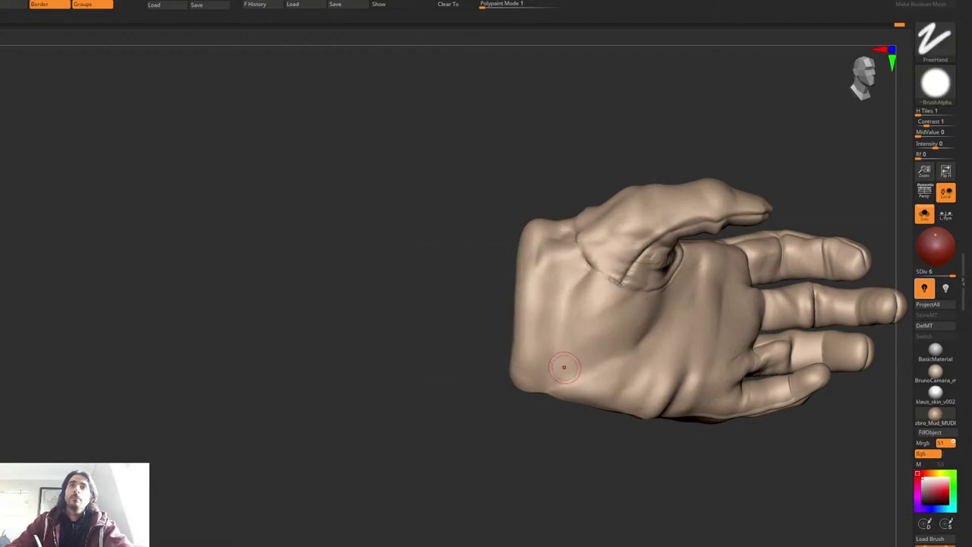
Step: Sculpt folds around the wrist end of the gloved hand, working across its back and side
mouse_move(567, 313)
right_down()
mouse_move(607, 299)
mouse_move(706, 213)
mouse_move(710, 228)
mouse_move(681, 245)
mouse_move(743, 243)
right_up()
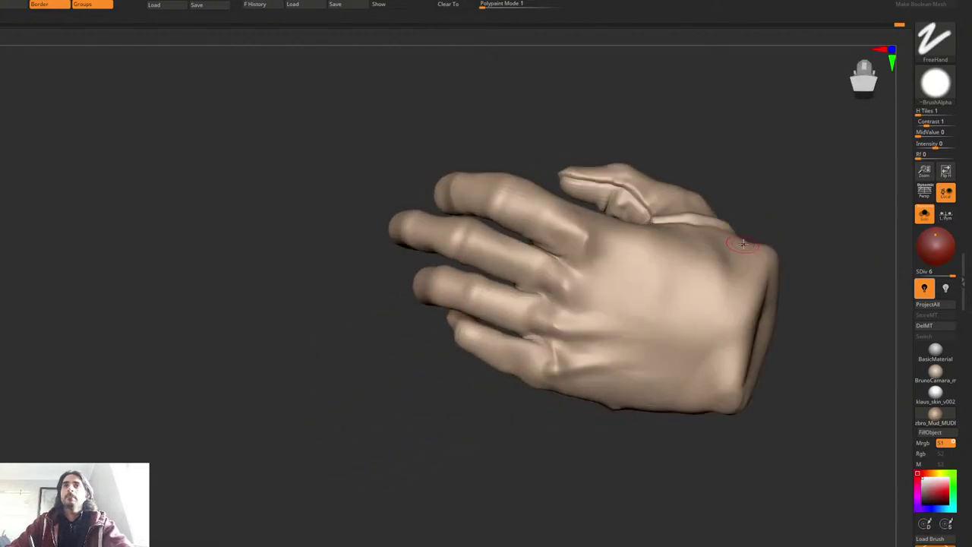
mouse_move(737, 258)
mouse_down()
mouse_move(698, 412)
mouse_move(760, 275)
mouse_move(715, 399)
mouse_up()
right_drag(733, 247, 728, 293)
drag(740, 337, 732, 427)
right_drag(732, 433, 727, 376)
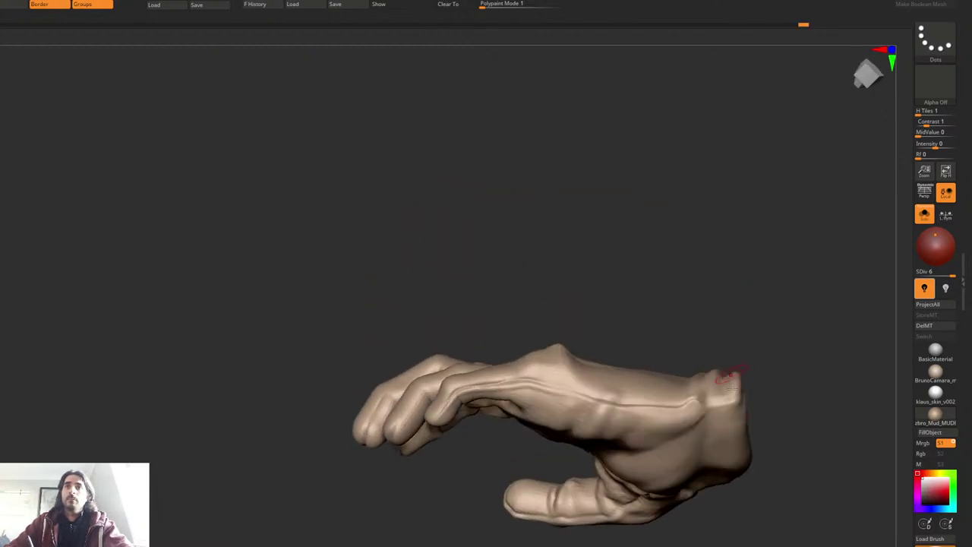
drag(727, 379, 742, 465)
right_drag(742, 466, 734, 386)
drag(735, 394, 744, 528)
Step: Show the whole character again and examine the hand against the sleeves and body from the front
ctrl+right_drag(745, 528, 725, 288)
shift+right_drag(673, 341, 588, 310)
key(ctrl+shift+s)
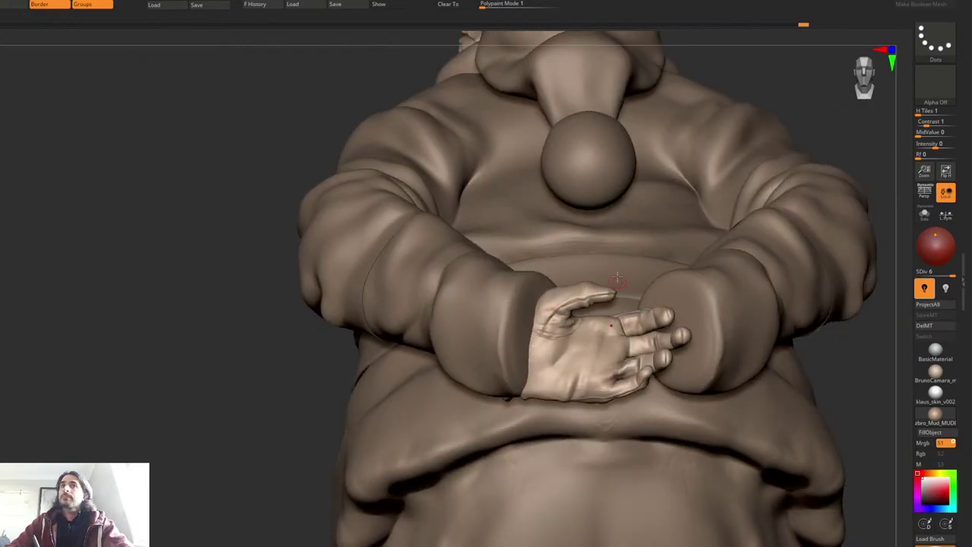
right_drag(618, 280, 581, 272)
right_drag(641, 247, 623, 290)
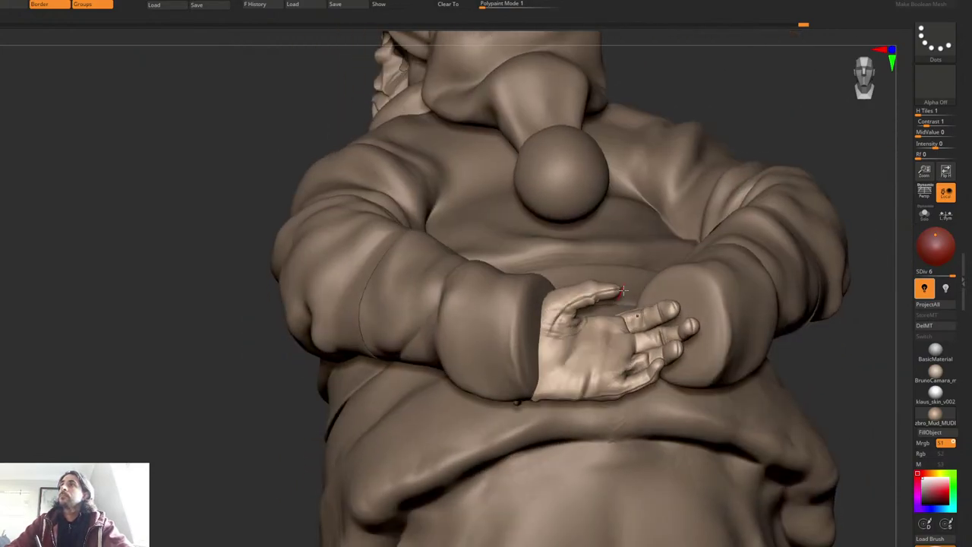
alt+right_drag(569, 378, 585, 325)
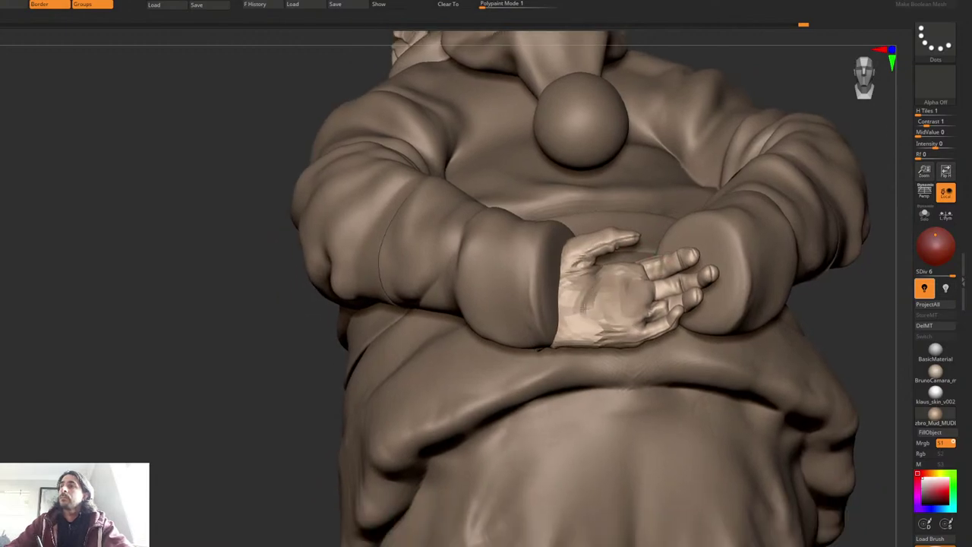
Step: Isolate the hand and build up the middle knuckles of the ring, middle and index fingers
key(ctrl+shift+s)
right_drag(768, 288, 672, 327)
alt+right_drag(645, 292, 679, 325)
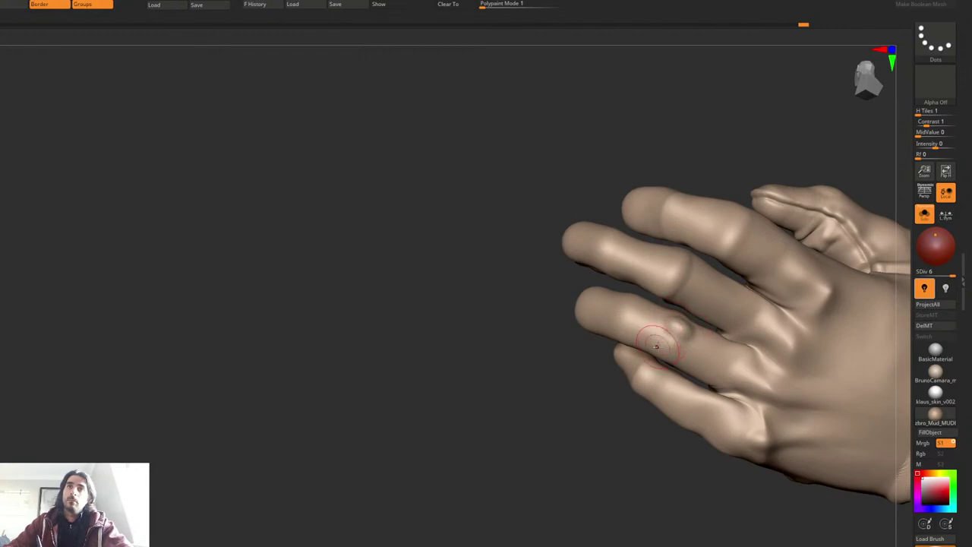
right_click(661, 348)
key(ctrl+z)
mouse_move(677, 332)
shift+mouse_down()
mouse_move(668, 339)
mouse_move(687, 332)
shift+mouse_up()
mouse_move(666, 270)
mouse_down()
mouse_move(672, 285)
mouse_move(686, 267)
mouse_up()
mouse_move(735, 232)
mouse_down()
mouse_move(739, 242)
mouse_move(723, 237)
mouse_move(736, 245)
mouse_up()
key(shift)
drag(748, 207, 726, 234)
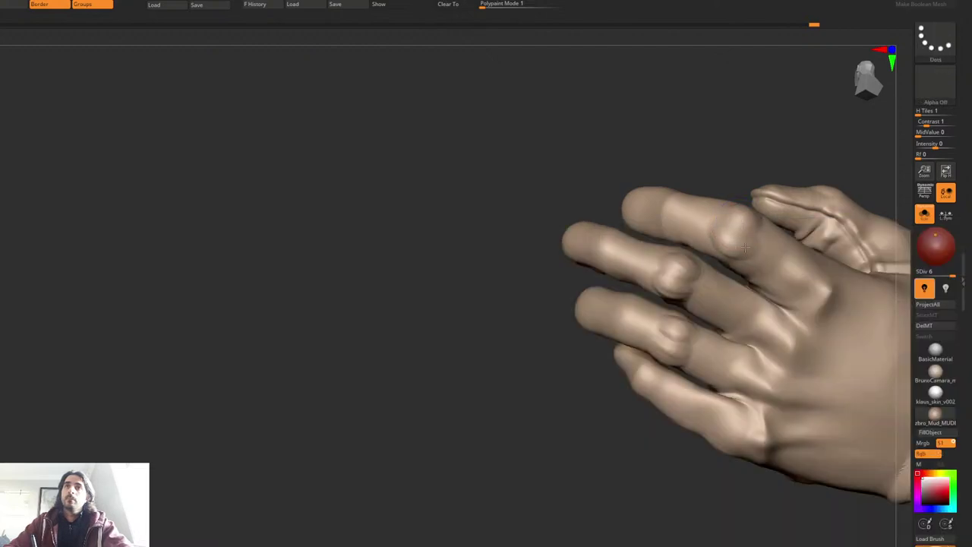
Step: Lower the hand to subdivision level 5 and build up the little finger's middle knuckle with the ClayBuildup brush
key(shift+d)
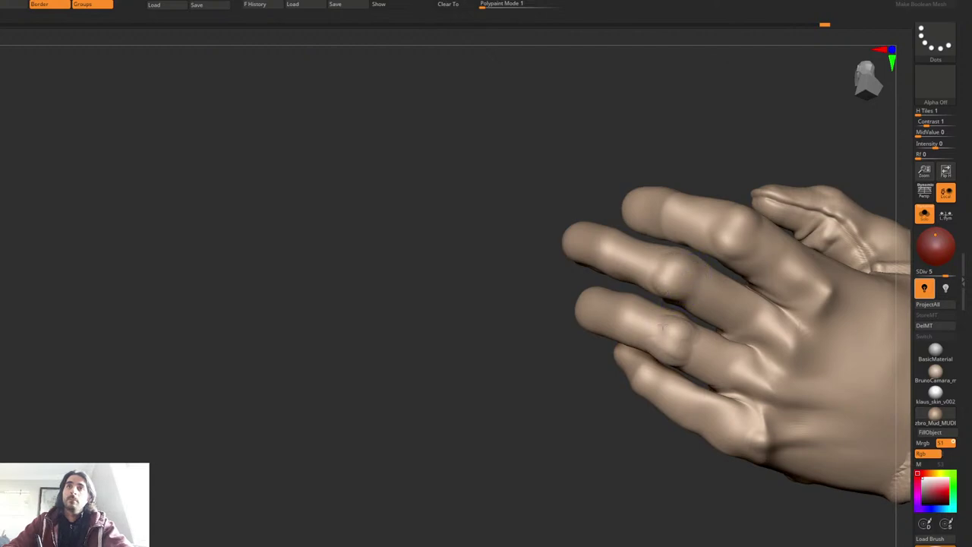
mouse_move(691, 370)
right_down()
mouse_move(676, 343)
mouse_move(678, 401)
right_up()
mouse_move(677, 400)
mouse_down()
mouse_move(684, 425)
mouse_move(670, 404)
mouse_up()
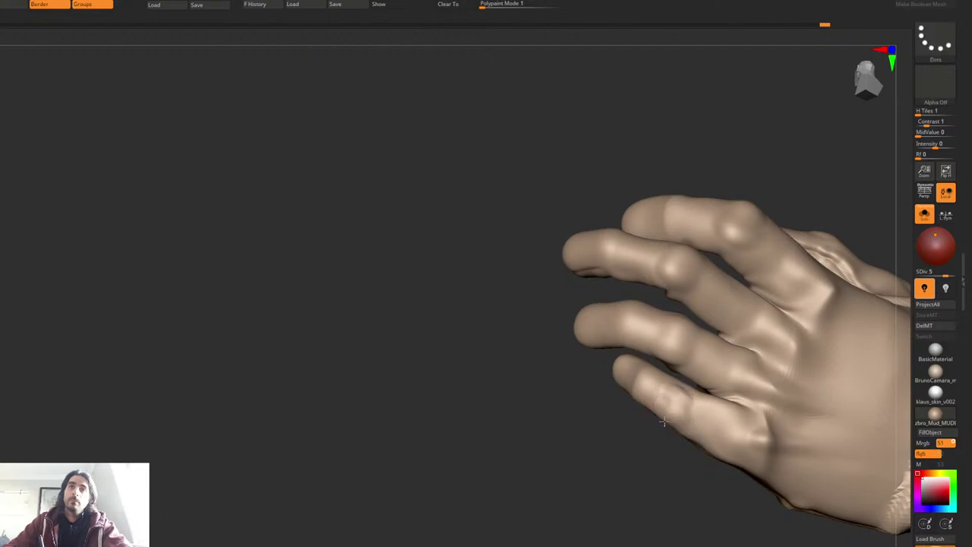
key(b)
key(c)
key(b)
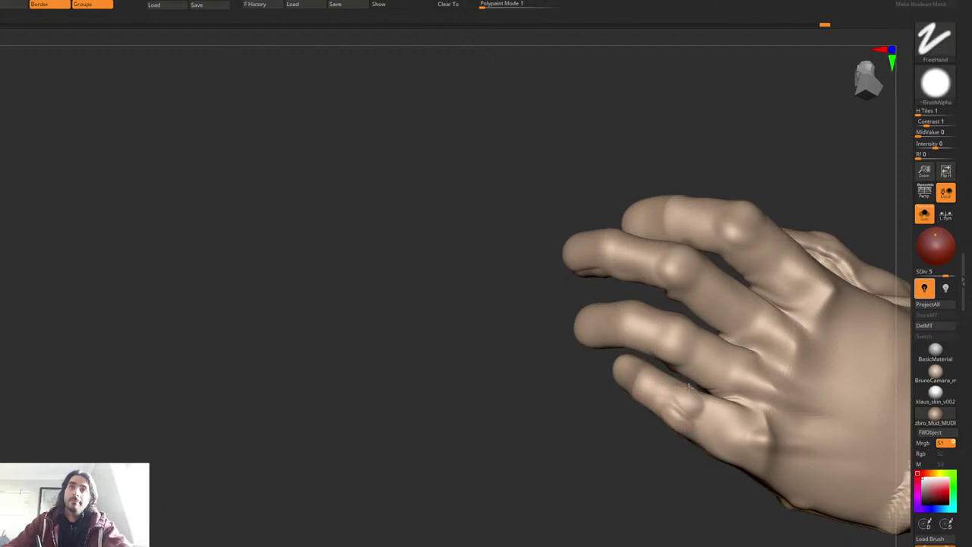
key(b)
key(s)
key(t)
key(b)
key(c)
key(b)
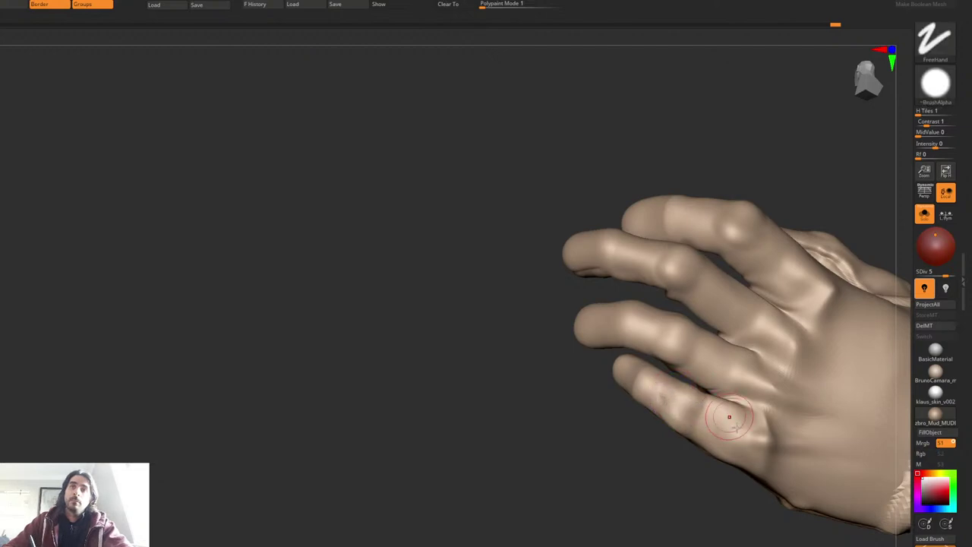
Step: Build up the folds and outer joints on the backs of the fingers with ClayBuildup strokes
drag(703, 435, 733, 438)
mouse_move(681, 332)
mouse_down()
mouse_move(684, 353)
mouse_move(719, 346)
mouse_move(734, 377)
mouse_move(749, 371)
mouse_up()
mouse_move(766, 307)
mouse_down()
mouse_move(711, 312)
mouse_move(693, 275)
mouse_move(673, 263)
mouse_up()
right_drag(680, 222, 673, 261)
mouse_move(668, 263)
mouse_down()
mouse_move(658, 269)
mouse_move(645, 250)
mouse_move(622, 261)
mouse_up()
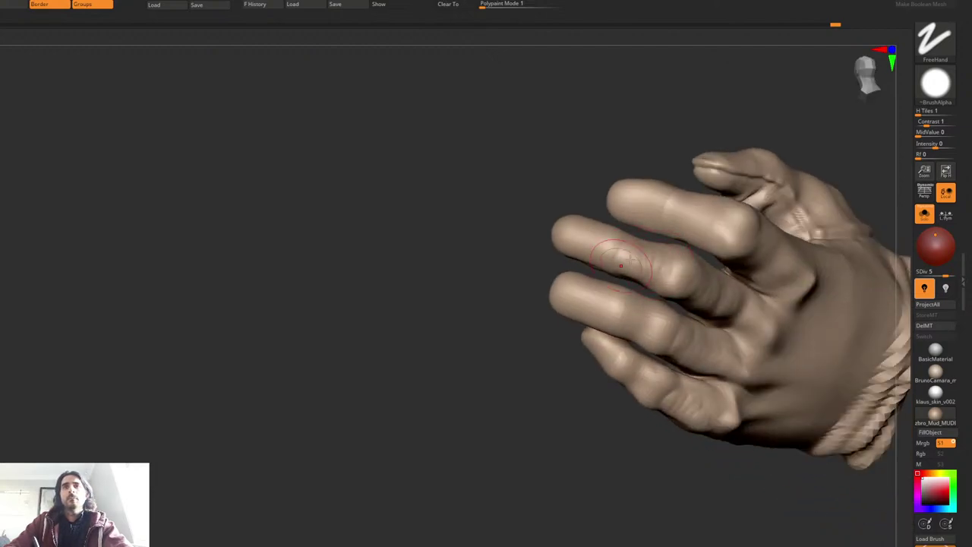
right_drag(635, 244, 701, 230)
drag(675, 199, 667, 226)
right_drag(671, 215, 675, 237)
mouse_move(662, 272)
right_down()
mouse_move(703, 267)
mouse_move(718, 285)
mouse_move(646, 281)
right_up()
Step: Adjust the bend and outline of the fingers with a large Move Topological brush
right_click(606, 362)
key(1)
click(688, 361)
right_drag(615, 250, 629, 279)
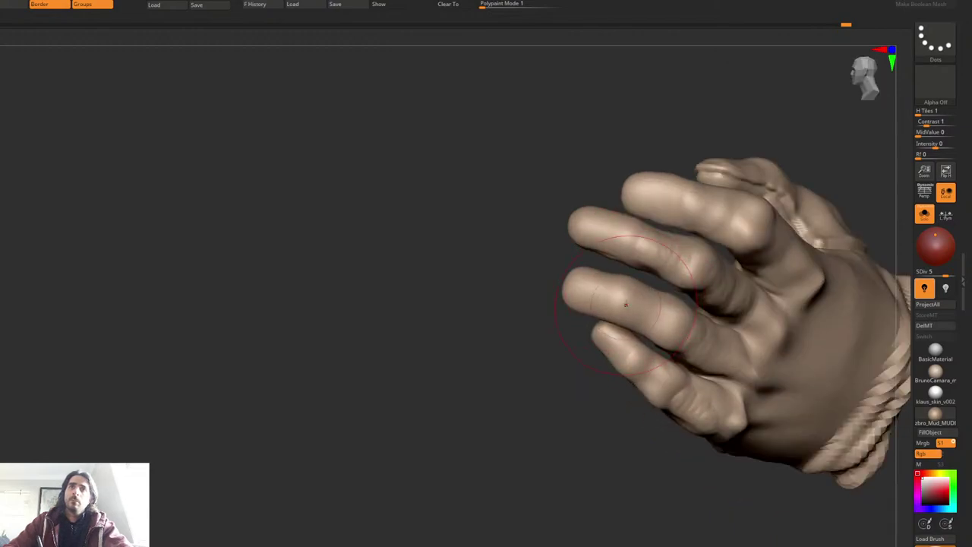
drag(637, 301, 627, 233)
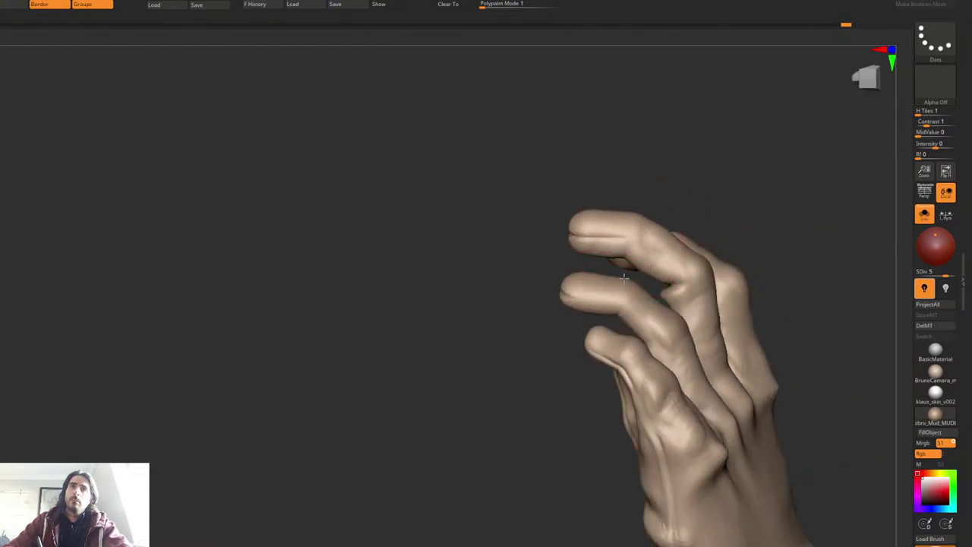
mouse_move(624, 278)
right_down()
mouse_move(611, 240)
mouse_move(623, 293)
mouse_move(601, 334)
mouse_move(642, 263)
right_up()
right_click(584, 362)
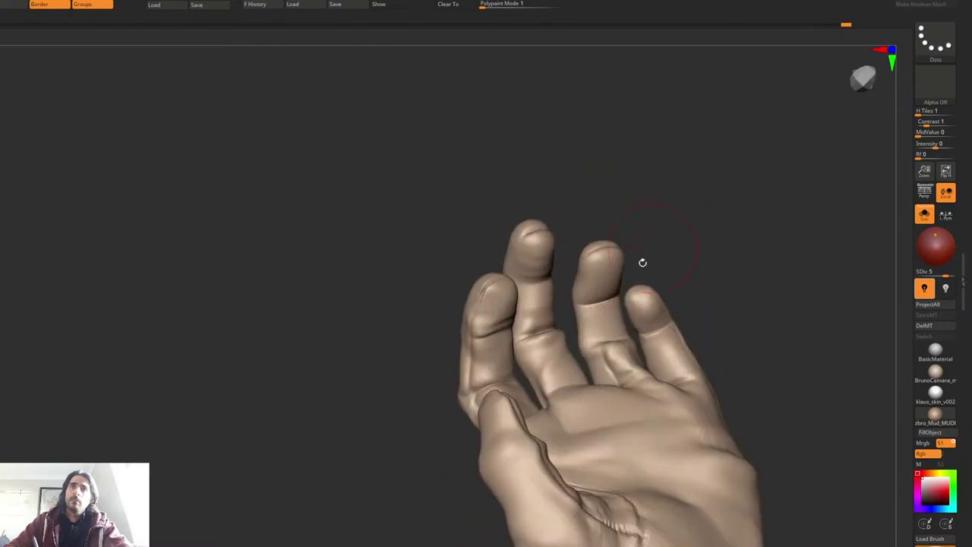
drag(642, 263, 623, 296)
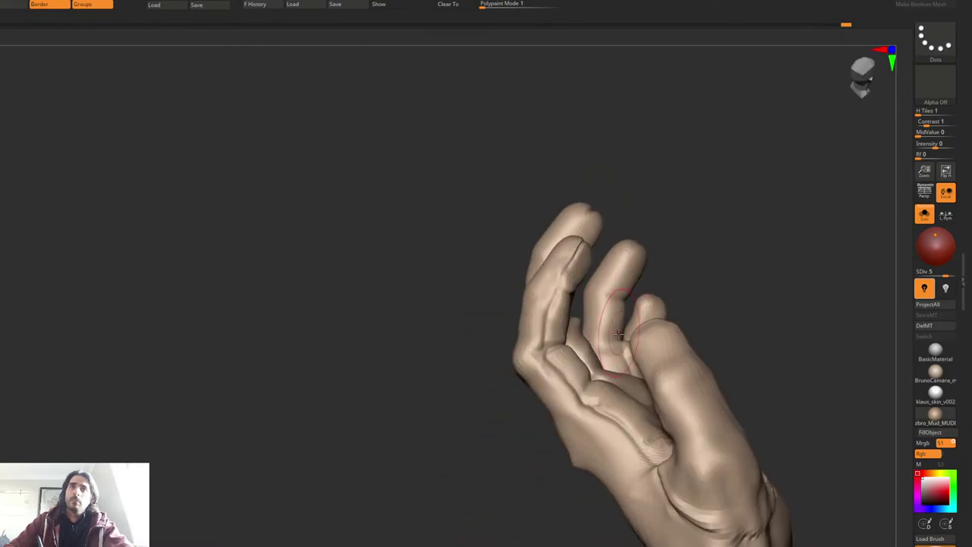
drag(624, 340, 686, 281)
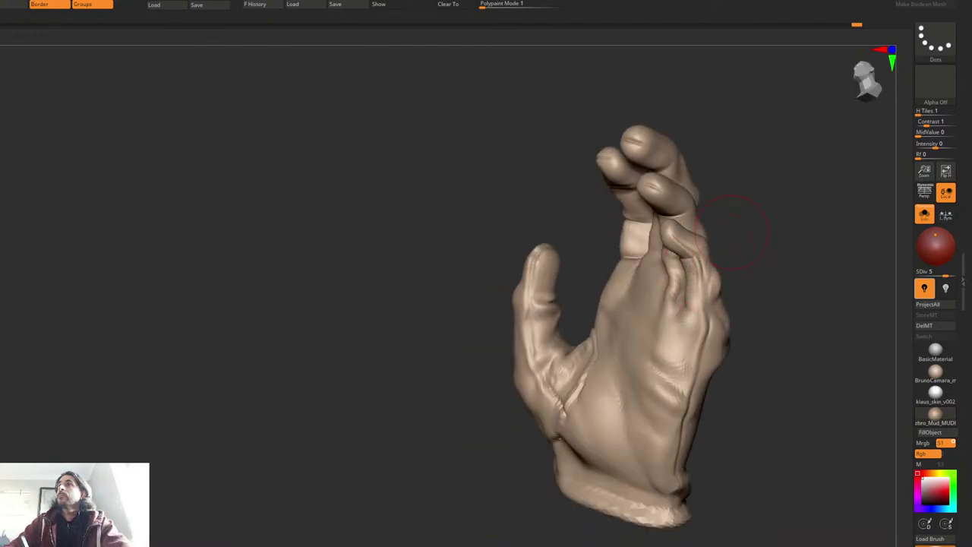
Step: Sculpt cuff folds across the back of the wrist and smooth them at subdivision level 6
mouse_move(670, 193)
mouse_down()
mouse_move(606, 180)
mouse_move(577, 272)
mouse_move(522, 250)
mouse_move(538, 333)
mouse_move(565, 325)
mouse_move(498, 346)
mouse_move(469, 339)
mouse_move(618, 313)
mouse_move(451, 347)
mouse_move(633, 304)
mouse_move(505, 347)
mouse_move(477, 341)
mouse_up()
key(space)
shift+drag(536, 334, 606, 323)
right_drag(601, 310, 608, 300)
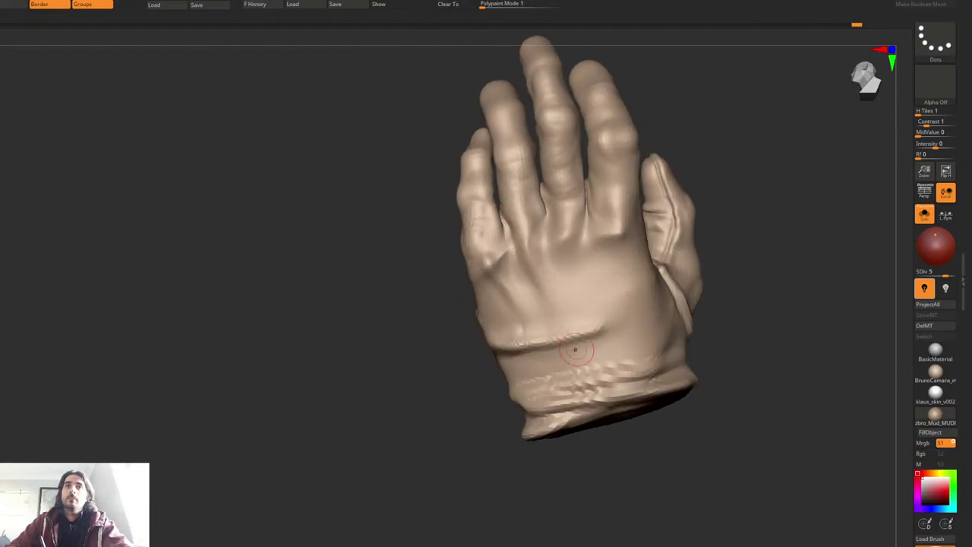
mouse_move(575, 348)
mouse_down()
mouse_move(561, 362)
mouse_move(640, 325)
mouse_move(561, 369)
mouse_move(620, 364)
mouse_up()
key(d)
shift+drag(604, 347, 531, 386)
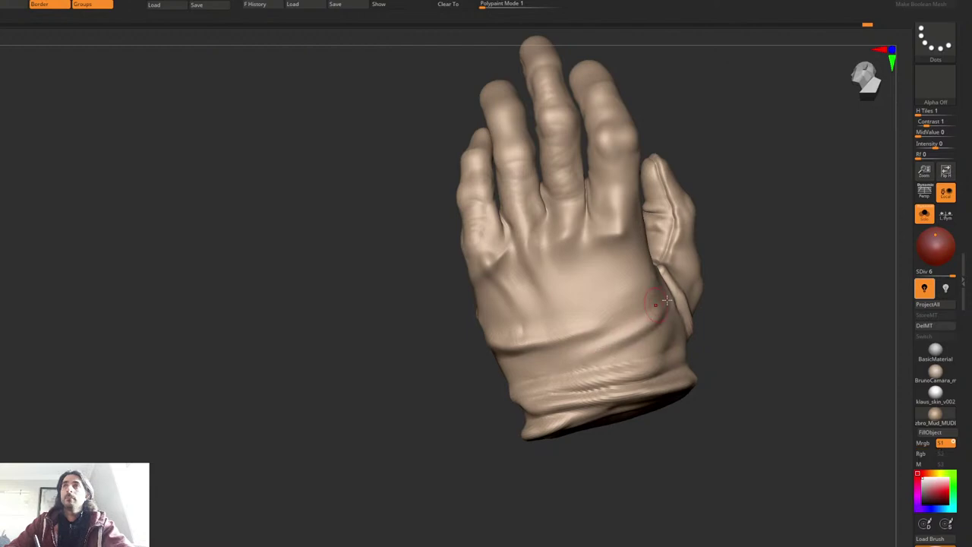
Step: Sculpt a fold down the thumb side of the wrist
mouse_move(664, 306)
right_down()
mouse_move(680, 406)
mouse_move(653, 383)
mouse_move(684, 372)
right_up()
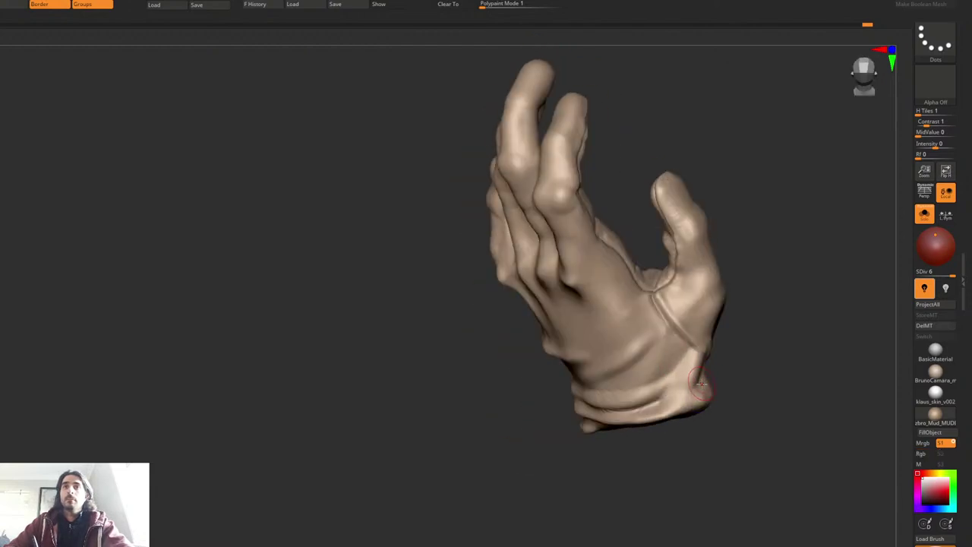
drag(703, 371, 685, 410)
mouse_move(693, 357)
mouse_down()
mouse_move(657, 408)
mouse_move(699, 360)
mouse_move(693, 372)
mouse_up()
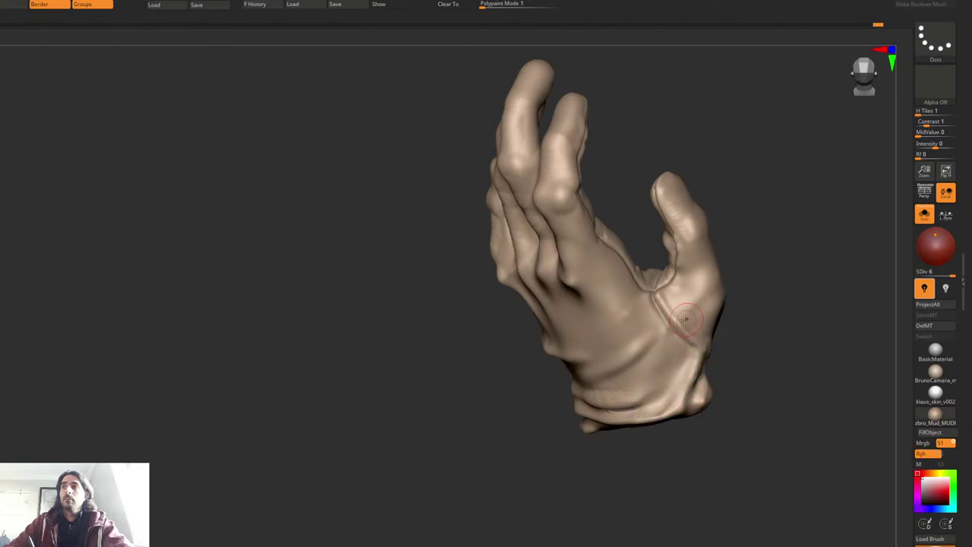
mouse_move(682, 316)
right_down()
mouse_move(672, 305)
mouse_move(676, 317)
right_up()
Step: Refine the outline of the ring and little fingers with the Move Topological brush
mouse_move(681, 256)
right_down()
mouse_move(620, 230)
mouse_move(654, 303)
right_up()
right_drag(600, 269, 550, 149)
mouse_move(550, 149)
alt+right_down()
mouse_move(556, 180)
mouse_move(486, 228)
mouse_move(544, 163)
alt+right_up()
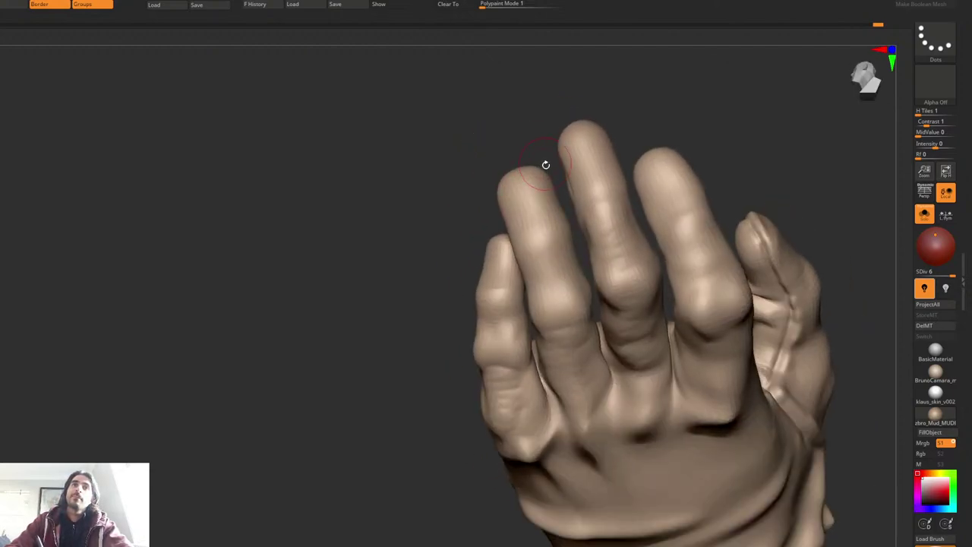
right_click(535, 165)
click(506, 190)
click(560, 247)
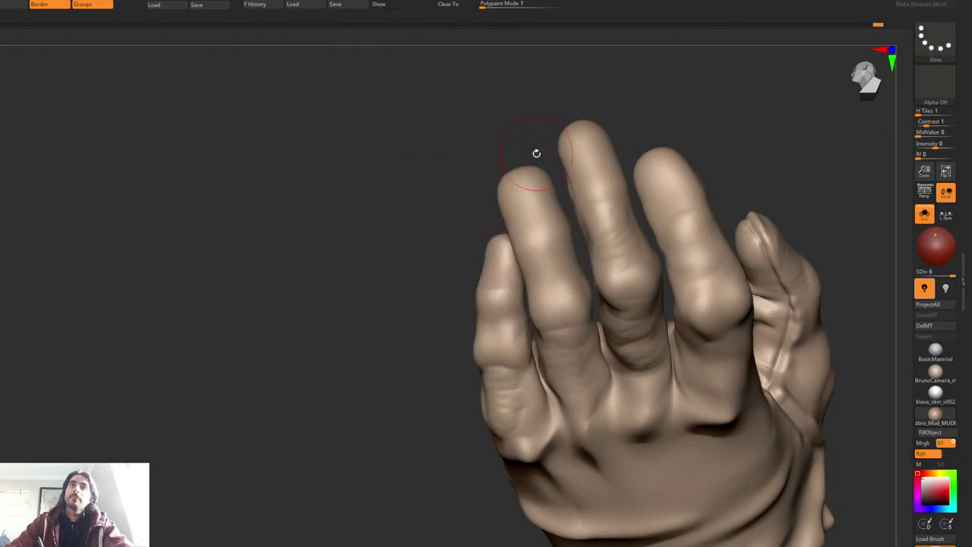
right_click(534, 152)
right_click(520, 183)
drag(520, 184, 512, 204)
Step: Adjust the brush's draw size and reshape the contours of the ring and middle fingers
right_drag(512, 225, 486, 220)
right_click(510, 213)
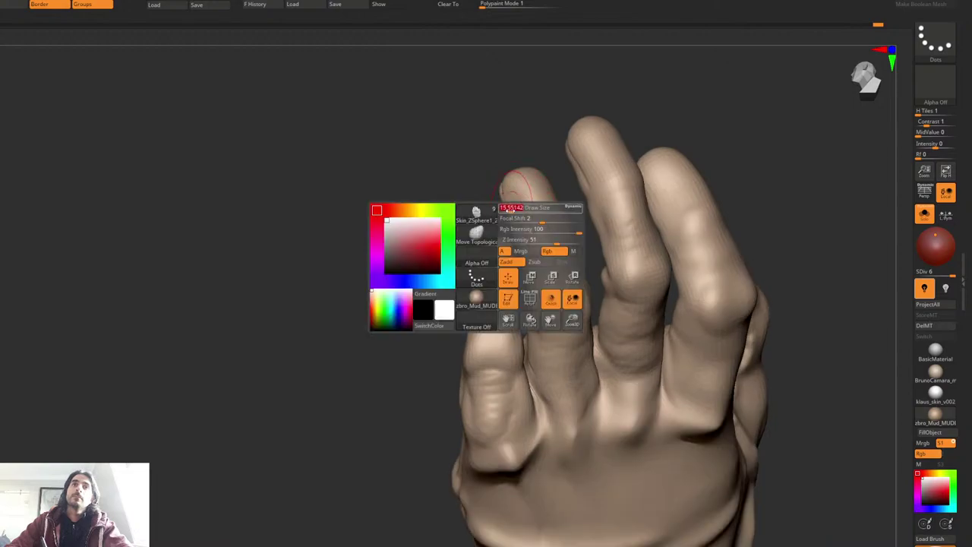
drag(510, 212, 506, 215)
mouse_move(512, 225)
right_down()
mouse_move(513, 236)
mouse_move(565, 217)
right_up()
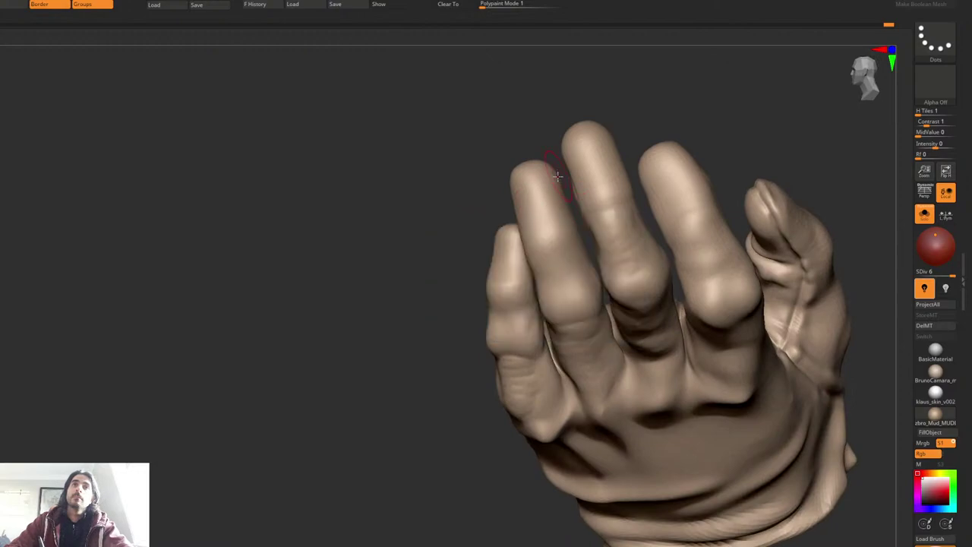
right_click(532, 225)
Step: Rework and smooth the seam crease at the fingertip, continuing along the finger's side with the Standard brush
mouse_move(535, 114)
right_down()
mouse_move(547, 234)
mouse_move(547, 223)
mouse_move(575, 237)
right_up()
right_click(546, 224)
key(2)
mouse_move(539, 228)
mouse_down()
mouse_move(572, 228)
mouse_move(559, 237)
mouse_move(546, 222)
mouse_up()
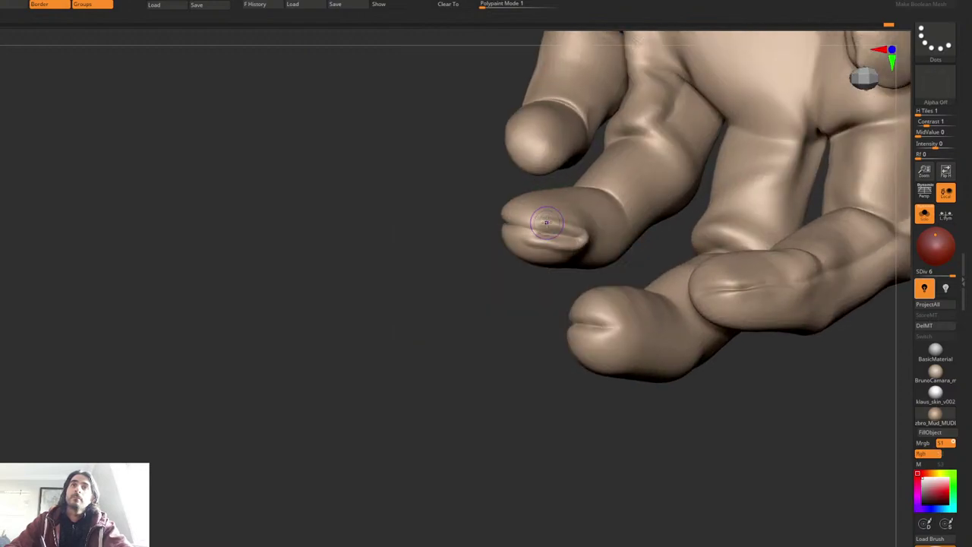
key(b)
key(s)
key(t)
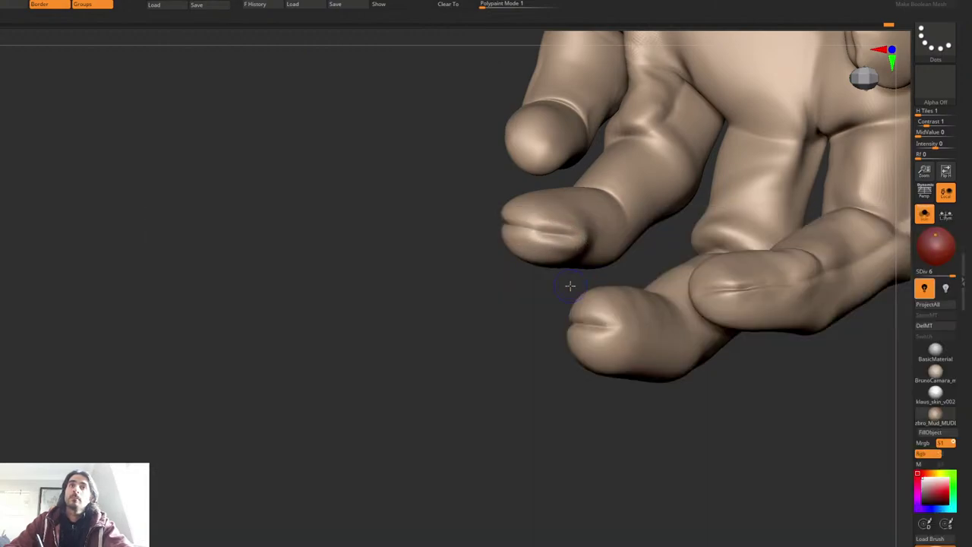
drag(571, 286, 593, 195)
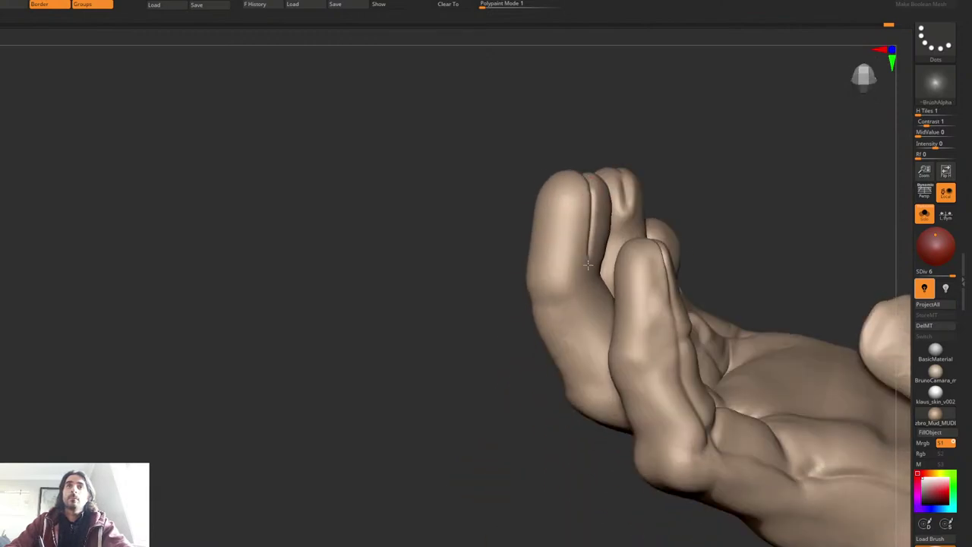
drag(588, 265, 596, 308)
Step: Hide the rest of the hand with a lasso selection so that only one finger remains visible
mouse_move(597, 319)
right_down()
mouse_move(607, 355)
mouse_move(623, 209)
mouse_move(605, 197)
right_up()
ctrl+shift+click(579, 389)
ctrl+shift+drag(606, 198, 671, 170)
ctrl+shift+click(584, 365)
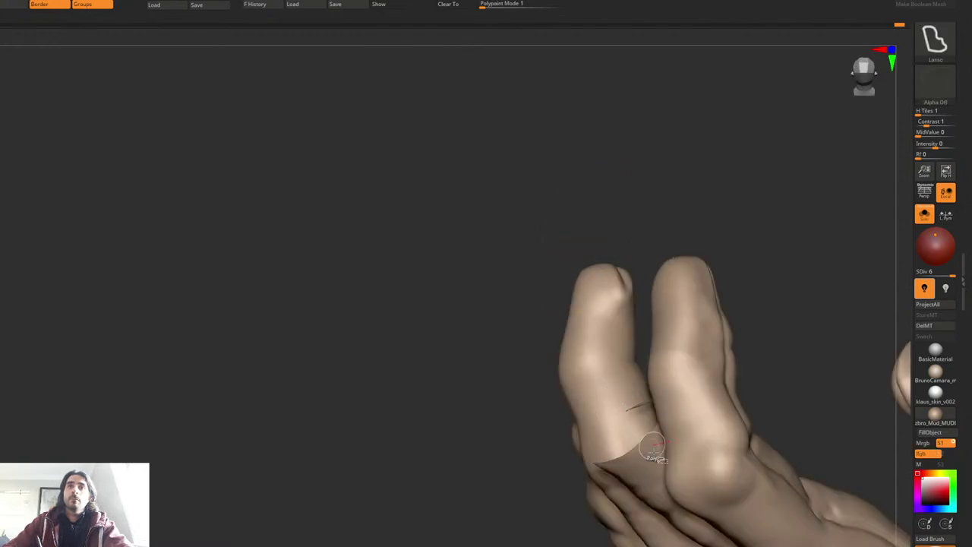
ctrl+shift+click(654, 449)
key(ctrl+z)
key(space)
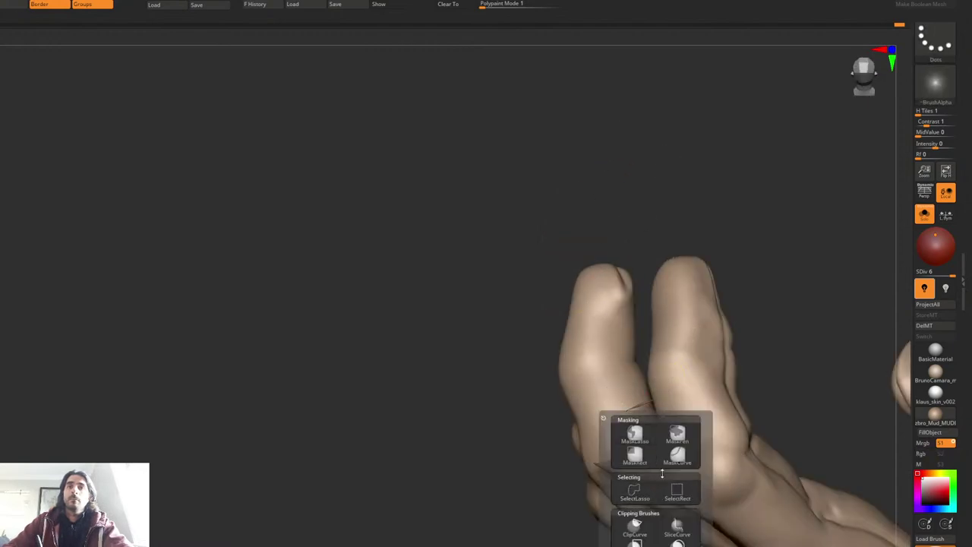
ctrl+shift+click(640, 442)
alt+right_drag(614, 378, 545, 197)
ctrl+shift+click(529, 262)
alt+right_drag(525, 274, 564, 216)
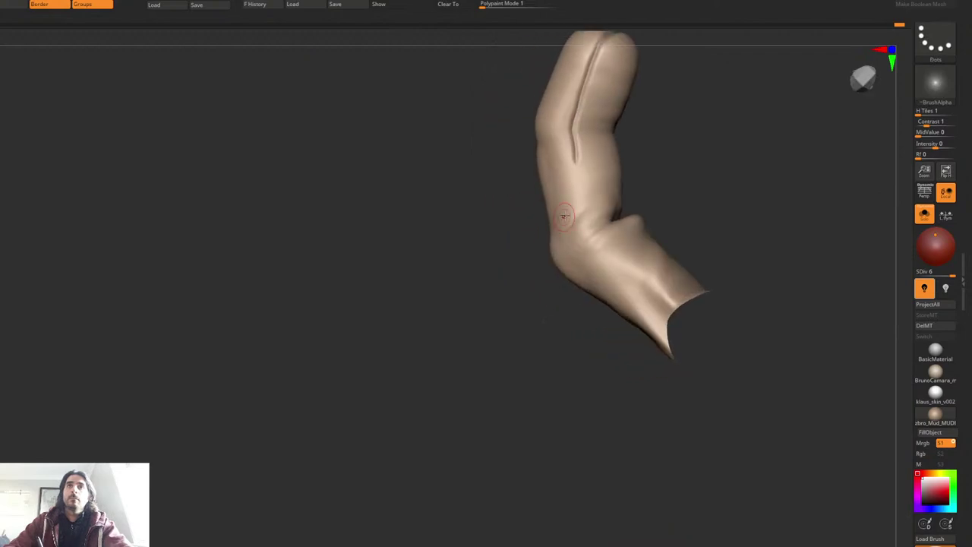
Step: Extend the seam groove along the side of the isolated finger to its base and smooth around it
right_drag(585, 163, 579, 164)
mouse_move(576, 148)
mouse_down()
mouse_move(590, 228)
mouse_move(690, 339)
mouse_up()
right_click(622, 334)
mouse_move(644, 202)
right_down()
mouse_move(623, 195)
mouse_move(648, 207)
right_up()
right_click(599, 199)
mouse_move(605, 223)
shift+mouse_down()
mouse_move(648, 201)
mouse_move(608, 221)
shift+mouse_up()
alt+right_drag(662, 186, 630, 227)
right_click(600, 227)
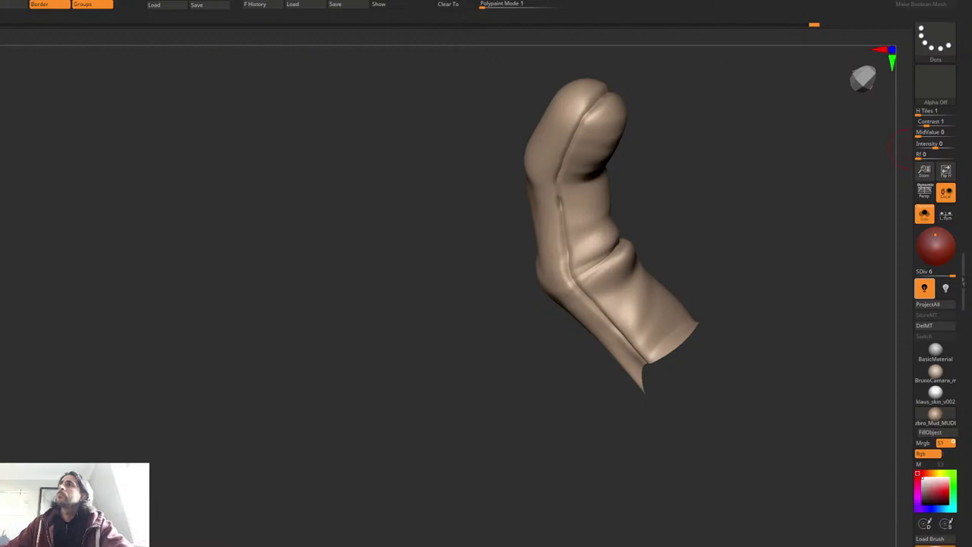
Step: Reshape the isolated finger's profile and tip from the side, adjusting the brush size as needed
drag(391, 298, 423, 303)
drag(618, 247, 634, 152)
right_click(585, 260)
right_drag(633, 152, 611, 219)
right_click(611, 219)
alt+right_drag(611, 123, 609, 175)
right_click(588, 235)
key(space)
drag(608, 176, 621, 175)
right_drag(623, 163, 654, 181)
key(space)
mouse_move(644, 182)
mouse_down()
mouse_move(635, 181)
mouse_move(657, 153)
mouse_up()
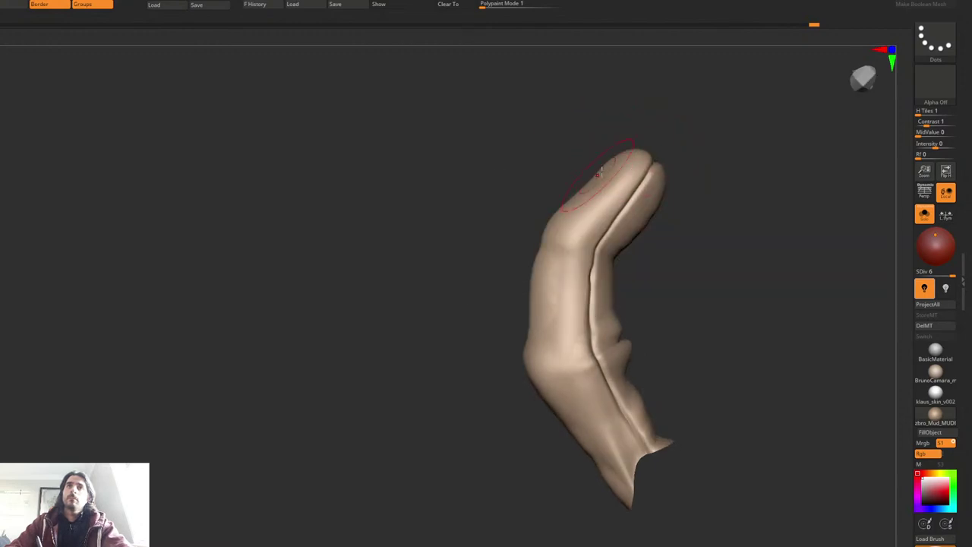
Step: Refine the isolated finger's rounded tip contour from front and back, adjusting the brush size and working at subdivision level 5
mouse_move(630, 168)
right_down()
mouse_move(640, 152)
mouse_move(626, 181)
mouse_move(640, 190)
right_up()
right_click(636, 155)
right_click(626, 181)
key(space)
drag(640, 191, 633, 191)
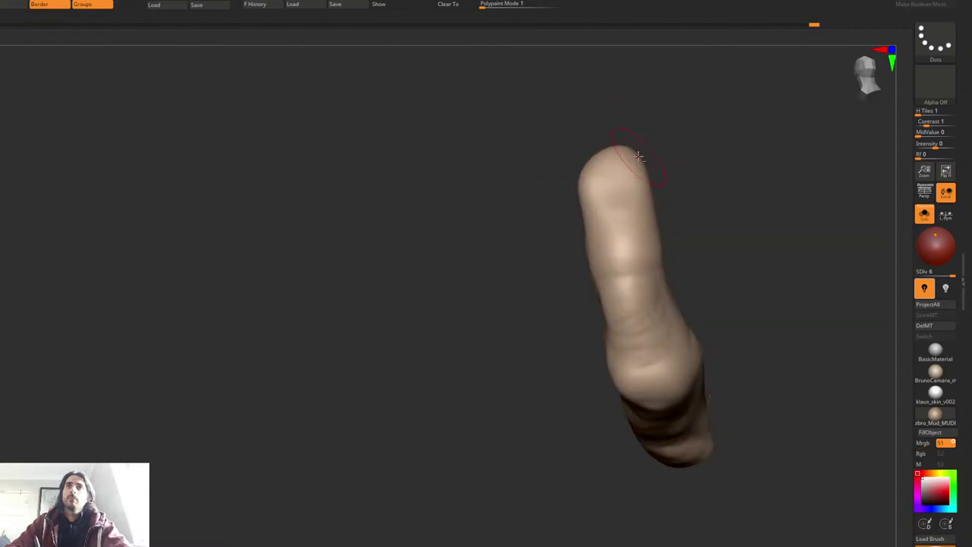
mouse_move(654, 256)
right_down()
mouse_move(598, 188)
mouse_move(634, 176)
right_up()
right_click(587, 183)
right_click(627, 179)
right_click(633, 176)
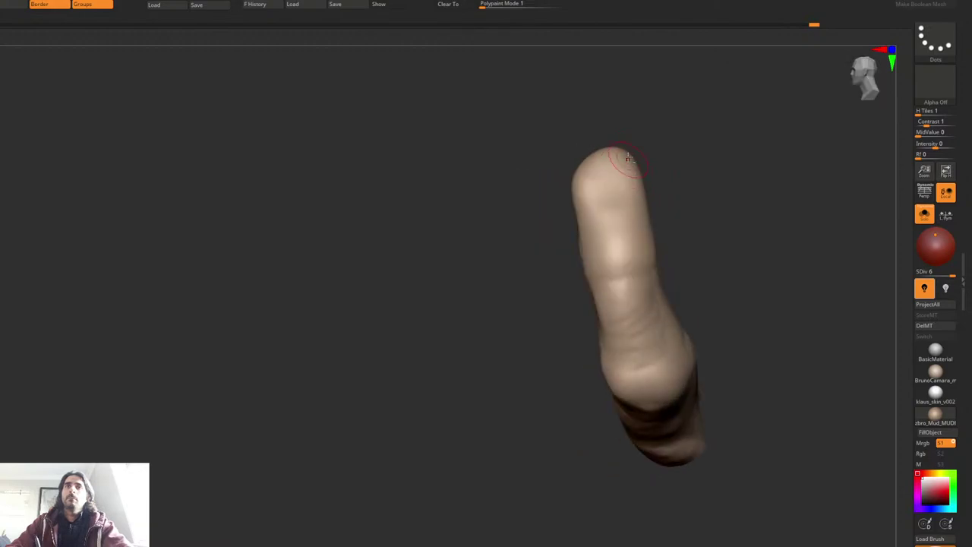
mouse_move(607, 195)
mouse_down()
mouse_move(581, 180)
mouse_move(599, 238)
mouse_up()
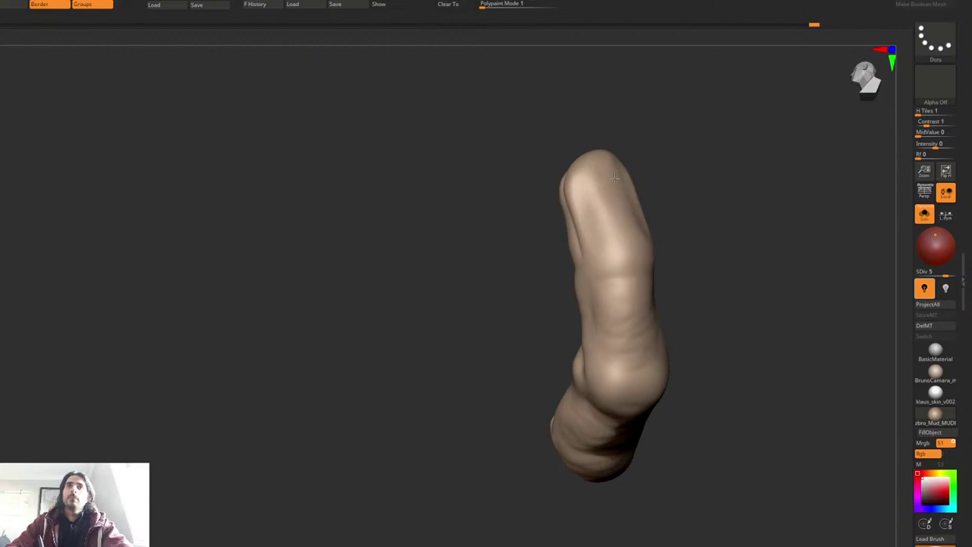
mouse_move(615, 177)
mouse_down()
mouse_move(604, 156)
mouse_move(627, 168)
mouse_up()
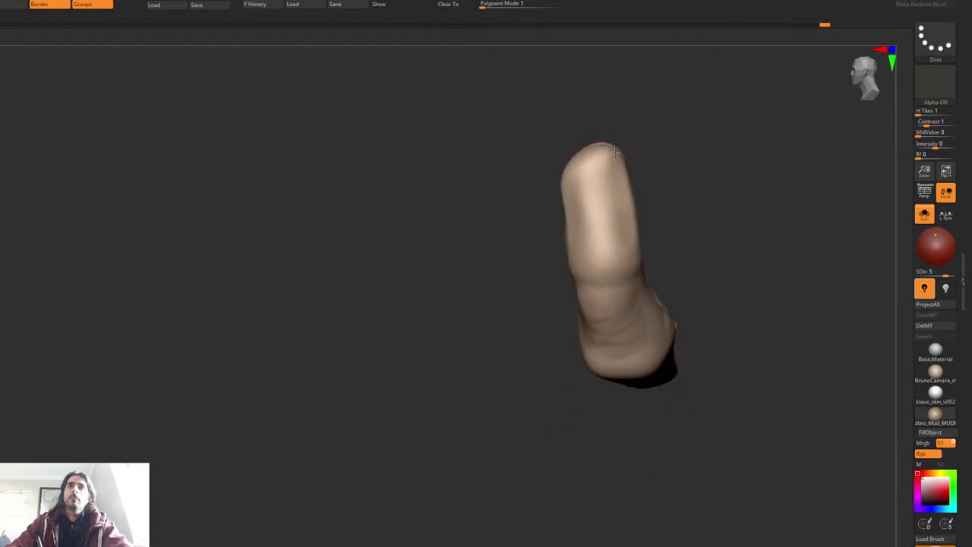
mouse_move(586, 135)
mouse_down()
mouse_move(585, 126)
mouse_move(606, 145)
mouse_up()
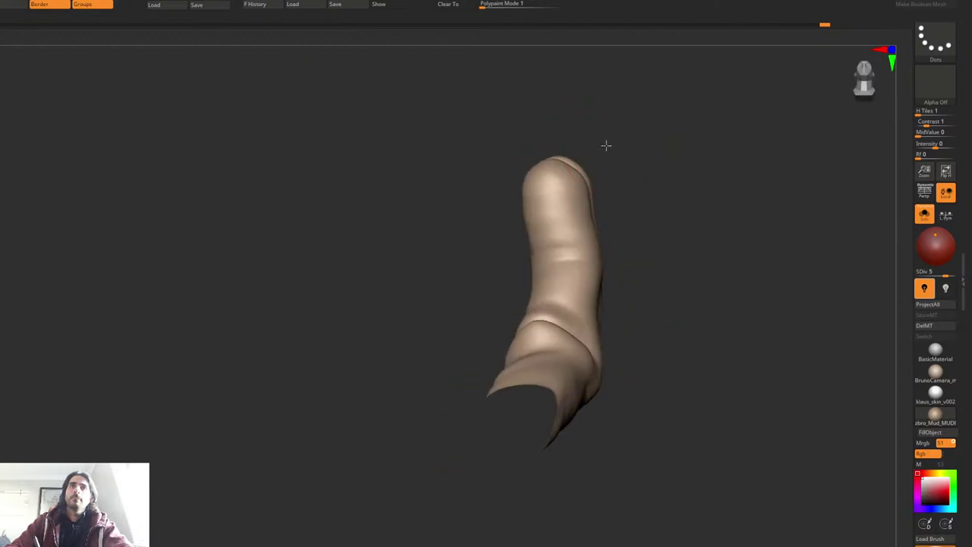
Step: Carve the crease across the isolated finger's upper joint on the palm side with the DamStandard brush and smooth around it
right_drag(606, 145, 559, 231)
right_click(568, 178)
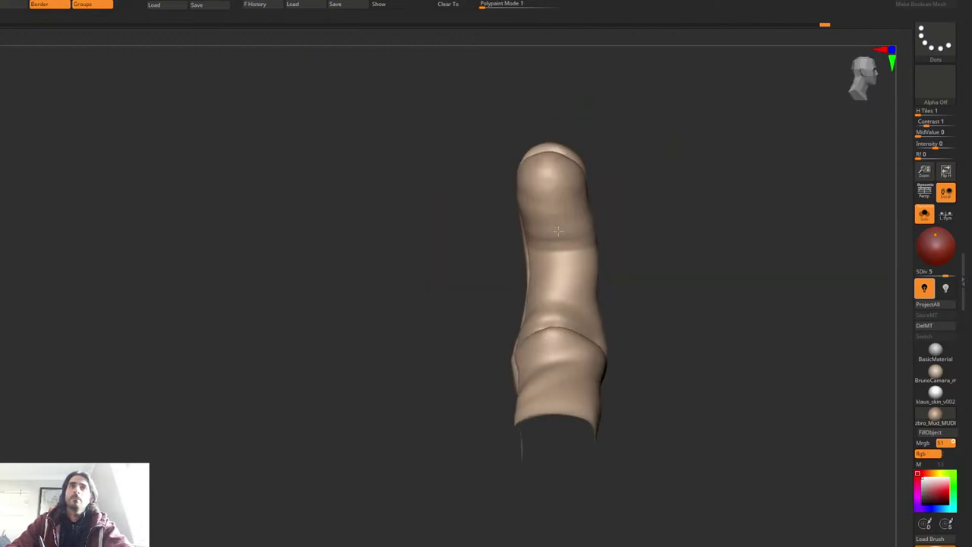
drag(593, 246, 533, 252)
right_drag(548, 240, 528, 276)
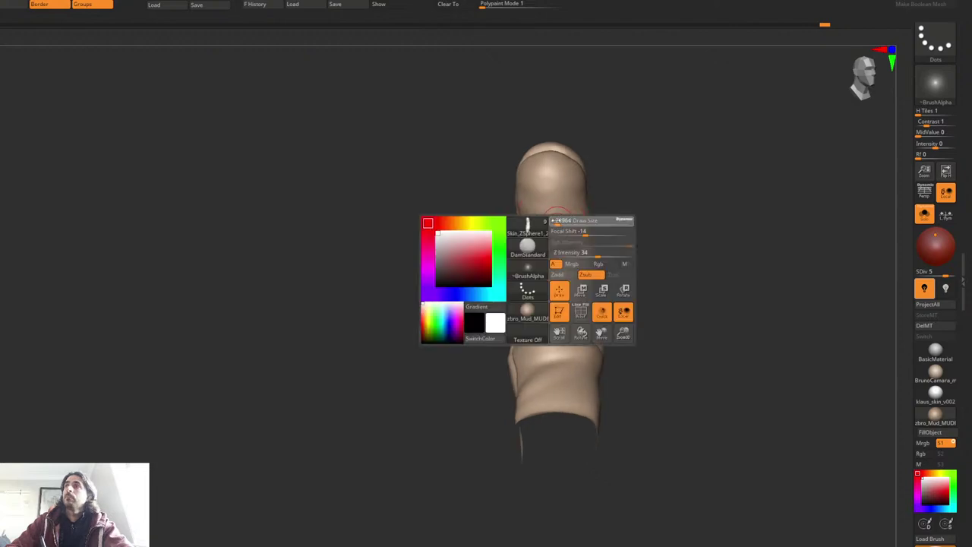
mouse_move(573, 220)
shift+mouse_down()
mouse_move(580, 244)
mouse_move(589, 240)
shift+mouse_up()
mouse_move(616, 240)
right_down()
mouse_move(590, 234)
mouse_move(617, 242)
mouse_move(615, 221)
mouse_move(490, 266)
mouse_move(490, 251)
right_up()
drag(490, 252, 532, 253)
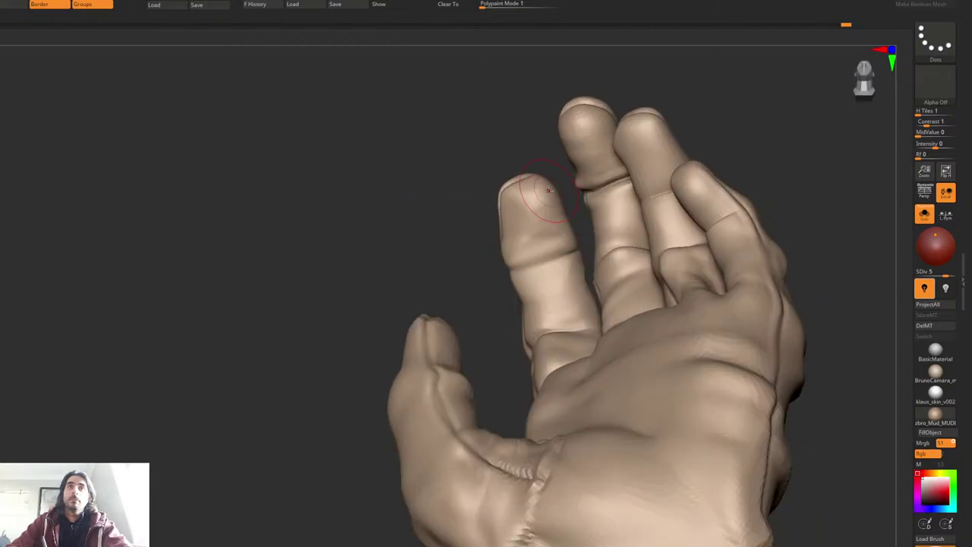
Step: Shape and round the fleshy pad of the index fingertip on the palm side
drag(517, 215, 517, 178)
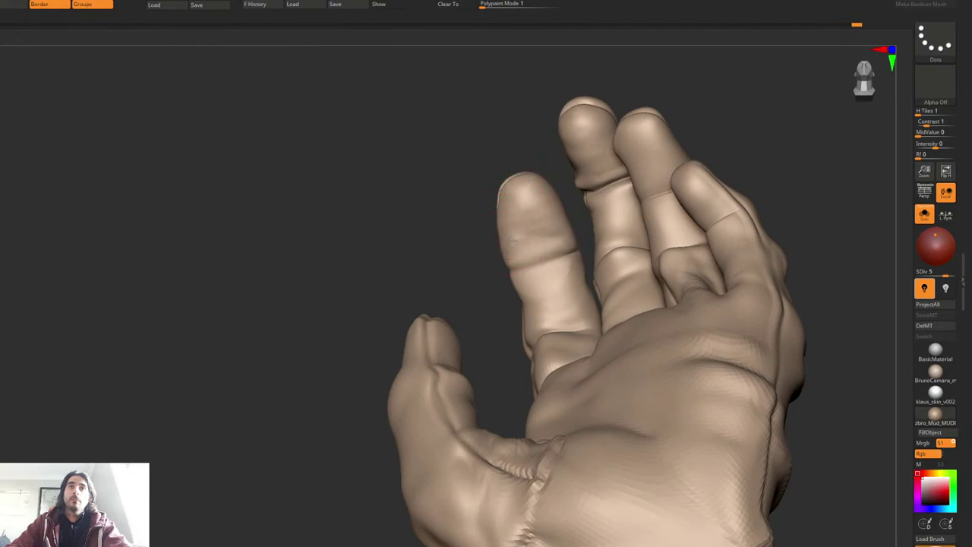
drag(568, 223, 550, 199)
mouse_move(549, 200)
right_down()
mouse_move(612, 105)
mouse_move(638, 91)
mouse_move(599, 146)
right_up()
key(space)
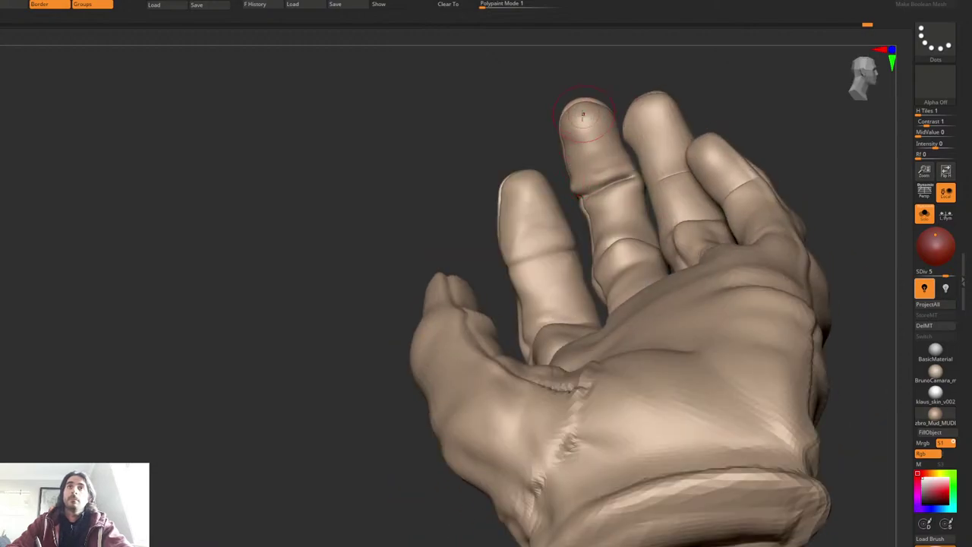
Step: Accentuate the bend of the little finger's upper joint and deepen the crease on its palm side
right_drag(620, 114, 745, 148)
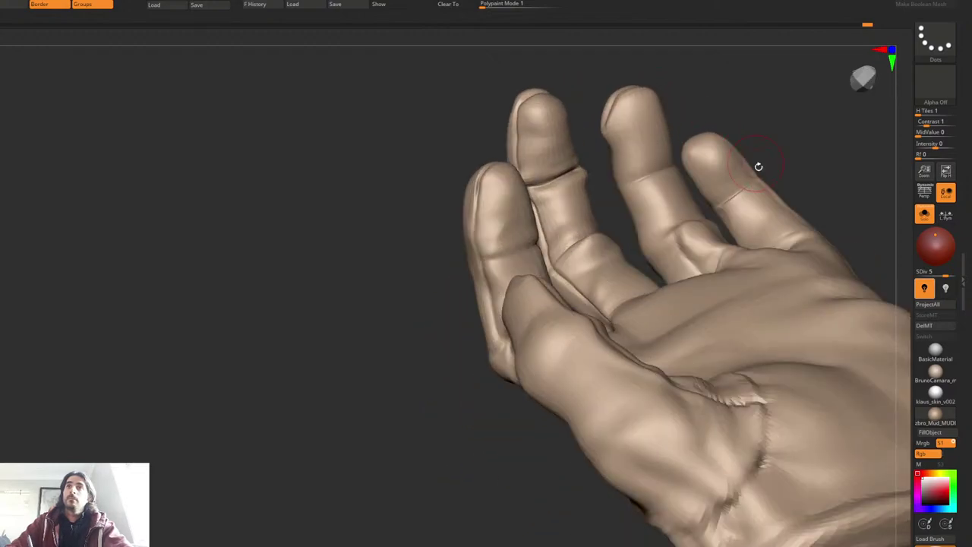
key(space)
right_drag(757, 174, 756, 185)
shift+drag(752, 180, 732, 195)
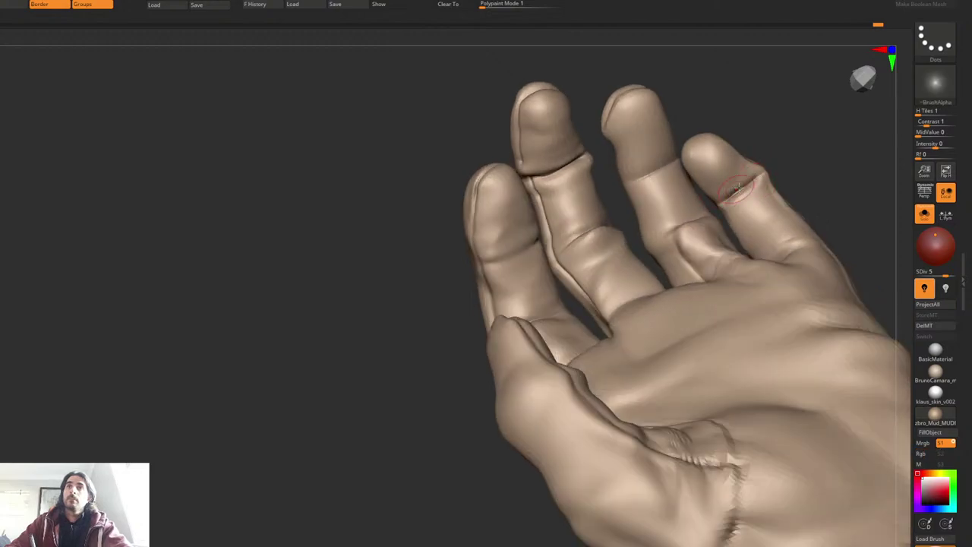
mouse_move(742, 186)
right_down()
mouse_move(710, 157)
mouse_move(723, 221)
right_up()
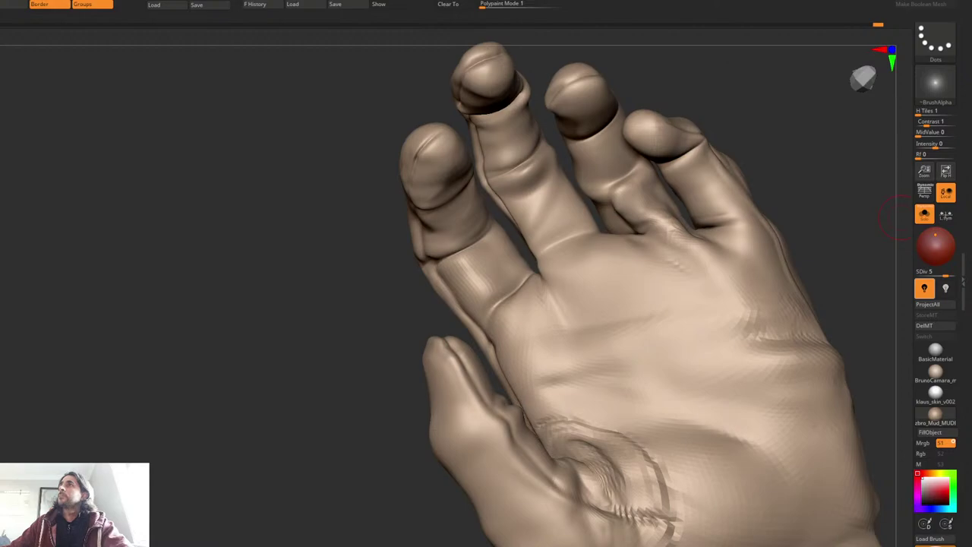
Step: Show the whole character again and examine the gloved hand against the body
right_drag(902, 218, 558, 210)
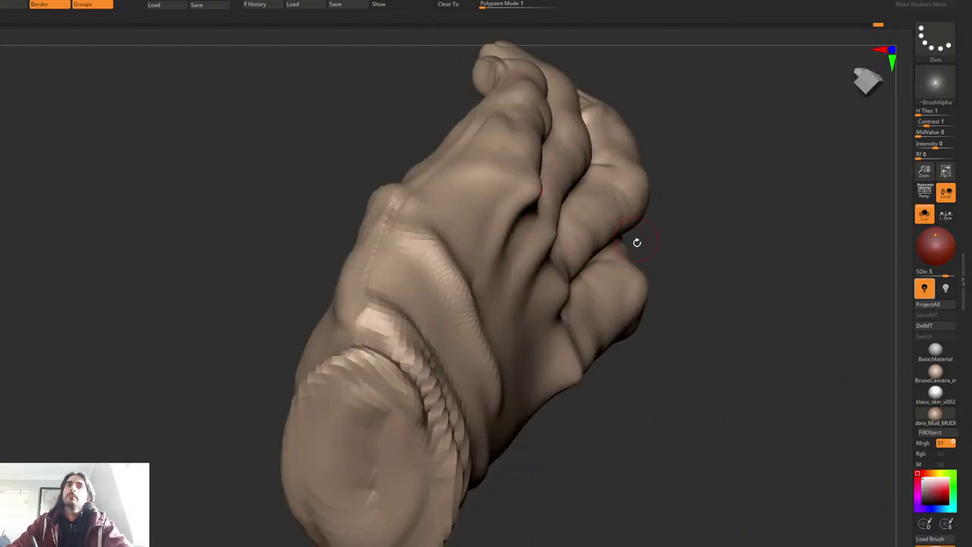
ctrl+right_drag(636, 242, 630, 144)
right_drag(630, 144, 498, 323)
key(ctrl+q)
right_click(497, 323)
alt+right_drag(525, 234, 610, 182)
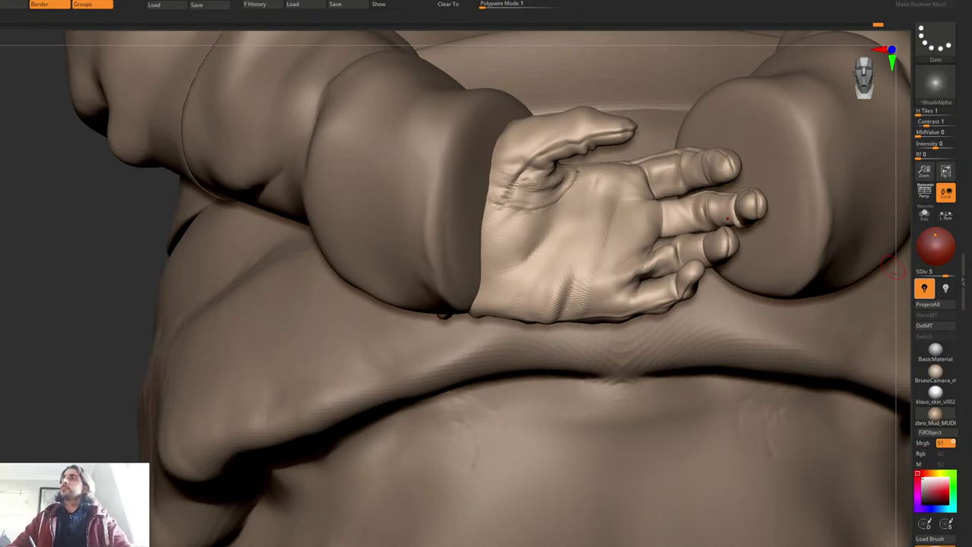
right_drag(598, 205, 597, 213)
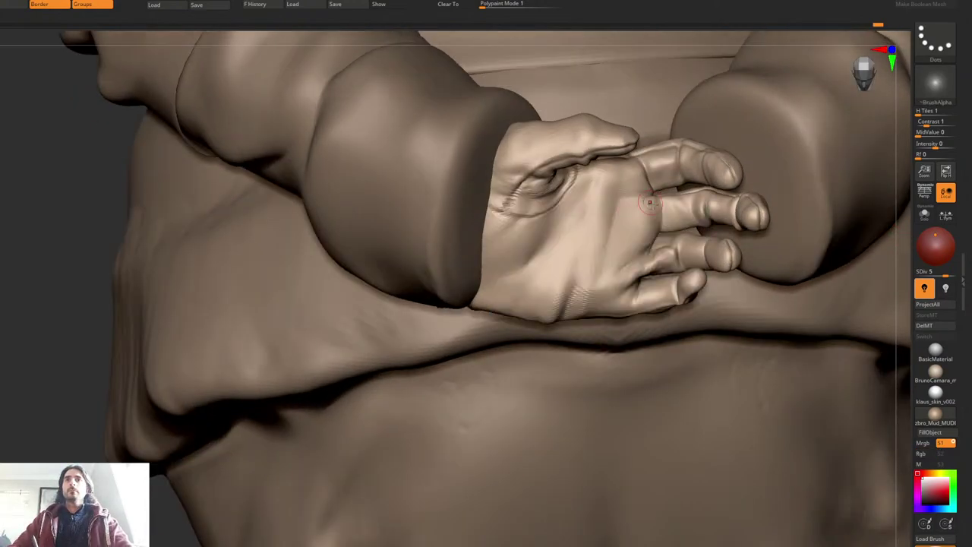
Step: Smooth the palm below the index and middle fingers and form a small fold at their base
shift+drag(644, 207, 653, 221)
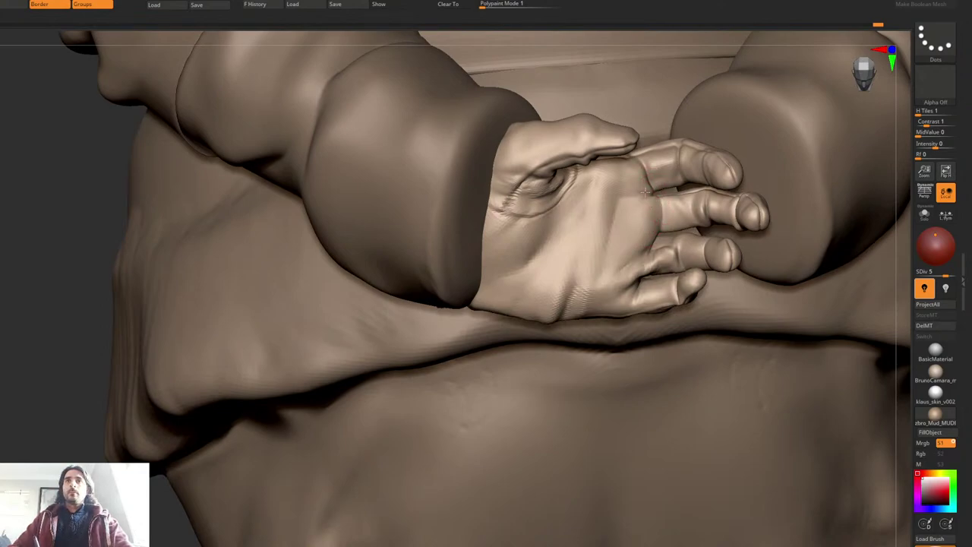
shift+drag(645, 193, 655, 191)
right_drag(648, 179, 654, 187)
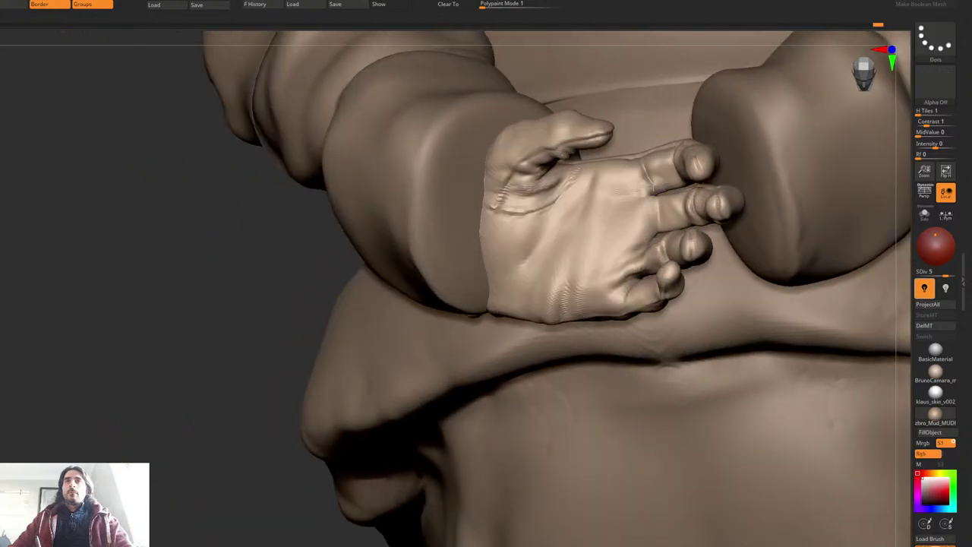
key(ctrl)
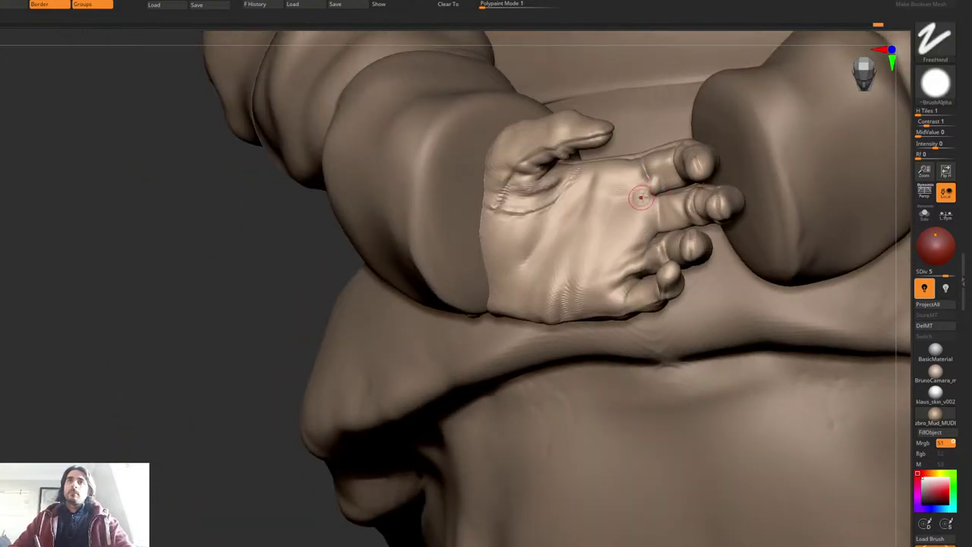
right_drag(618, 224, 622, 200)
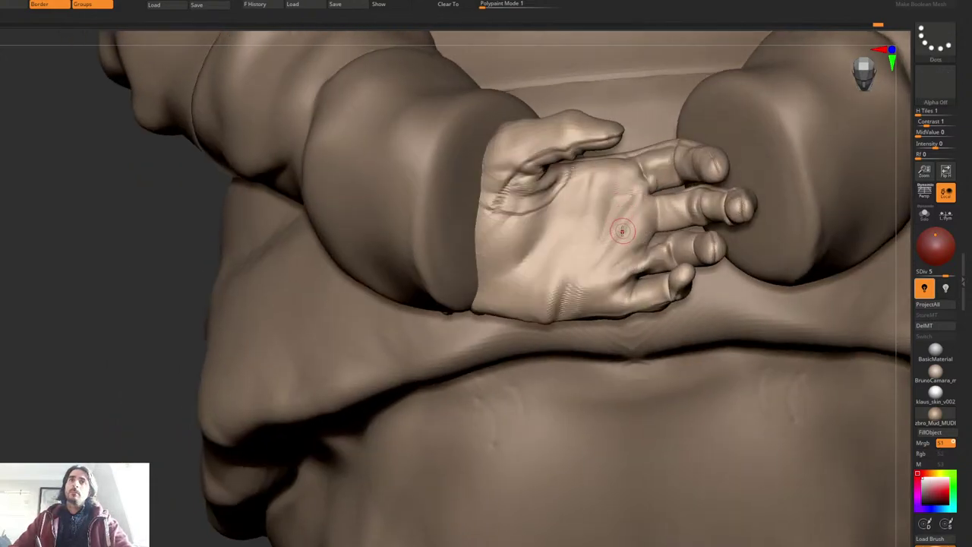
Step: Sculpt a diagonal crease across the palm below the fingers and soften its edges
drag(643, 198, 582, 282)
right_click(576, 309)
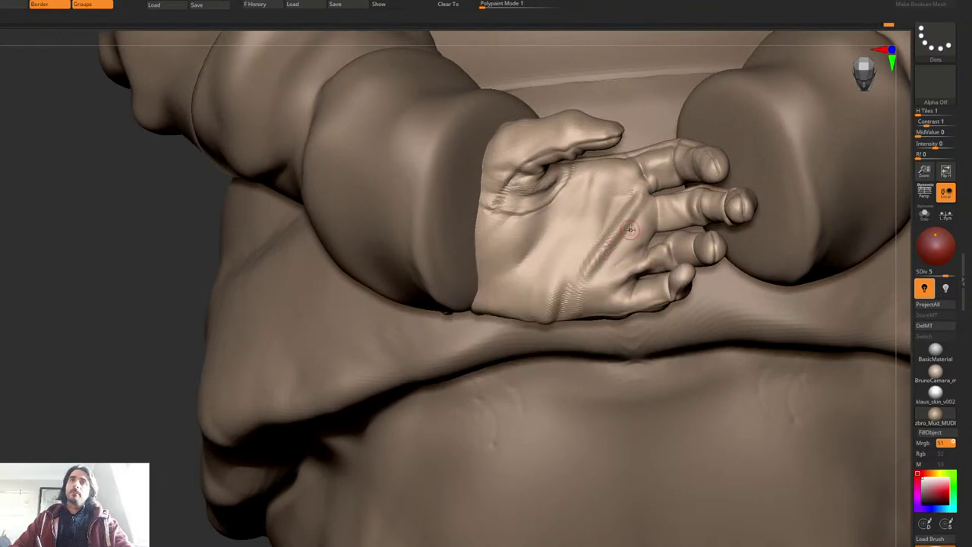
drag(638, 220, 588, 285)
key(ctrl)
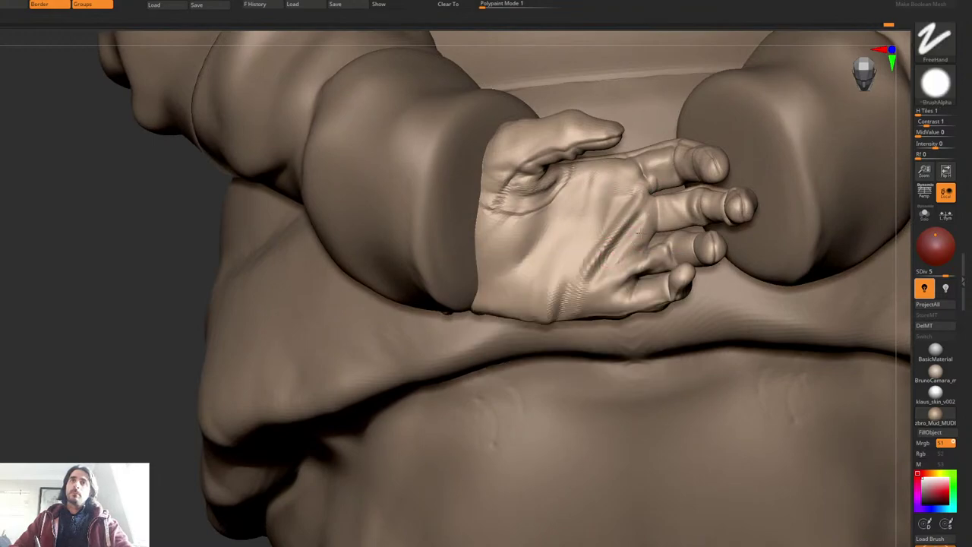
shift+drag(622, 247, 602, 272)
mouse_move(644, 222)
mouse_down()
mouse_move(577, 289)
mouse_move(630, 219)
mouse_move(585, 272)
mouse_up()
Step: Raise the hand to subdivision level 6 and isolate it from the rest of the character
key(d)
key(b)
key(c)
key(b)
mouse_move(558, 281)
right_down()
mouse_move(568, 271)
mouse_move(495, 254)
right_up()
key(ctrl+shift+s)
key(space)
right_drag(492, 217, 459, 215)
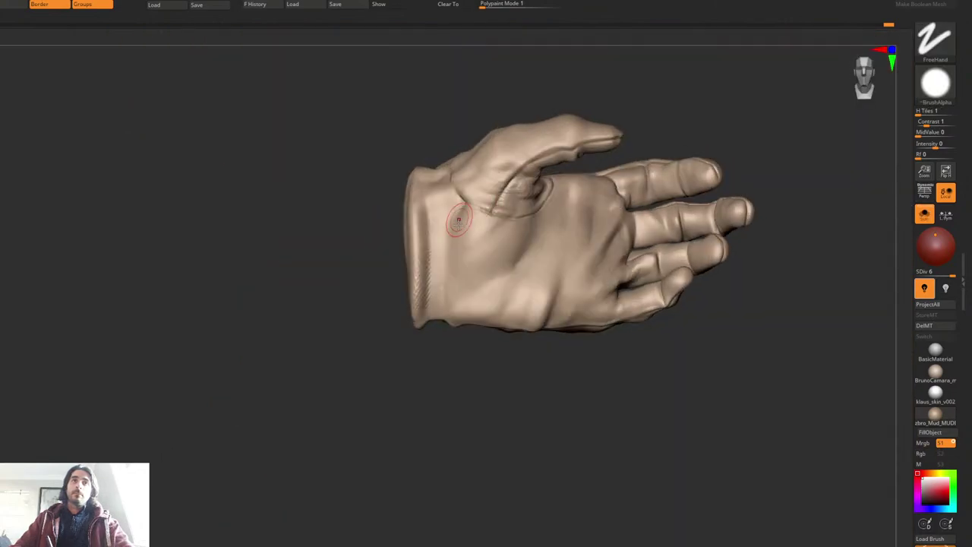
Step: Sculpt gathered folds across the inner side of the wrist next to the glove's cuff
key(b)
key(d)
key(s)
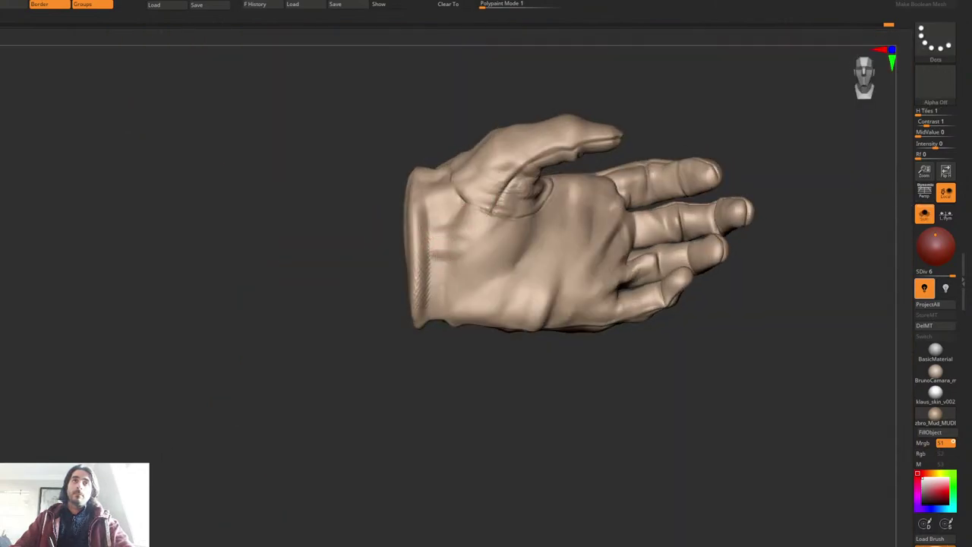
click(446, 284)
shift+drag(454, 309, 437, 312)
mouse_move(453, 279)
mouse_down()
mouse_move(432, 279)
mouse_move(451, 279)
mouse_move(439, 284)
mouse_move(432, 260)
mouse_up()
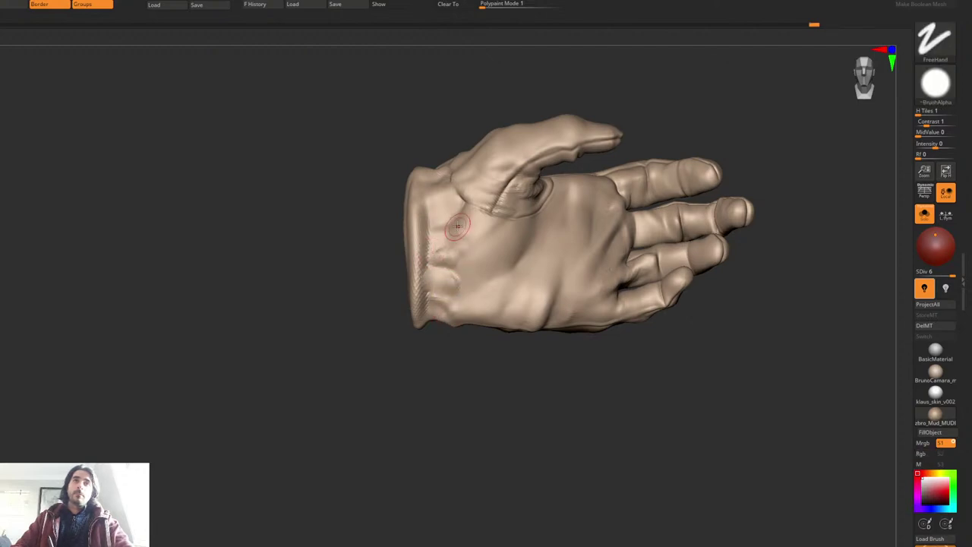
Step: Smooth the new wrist folds and refine the glove cuff's contour, adjusting the brush size
mouse_move(443, 217)
mouse_down()
mouse_move(433, 225)
mouse_move(455, 292)
mouse_move(450, 318)
mouse_move(460, 302)
mouse_up()
key(shift)
right_drag(483, 288, 480, 250)
key(space)
drag(490, 283, 501, 284)
mouse_move(529, 277)
ctrl+right_down()
mouse_move(485, 221)
mouse_move(475, 239)
ctrl+right_up()
key(space)
shift+drag(460, 241, 436, 199)
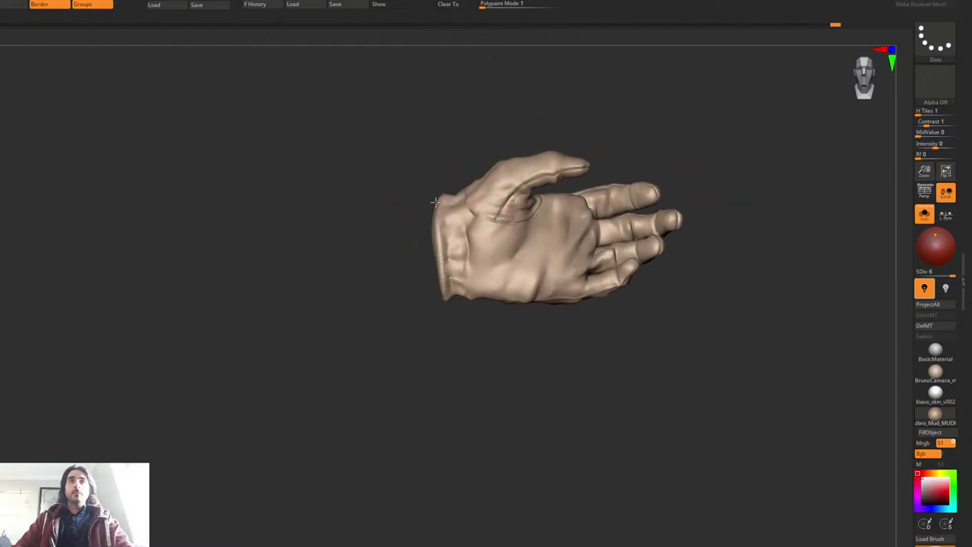
Step: Enlarge the Move brush and reshape the heel of the palm and the hand's lower contour
key(space)
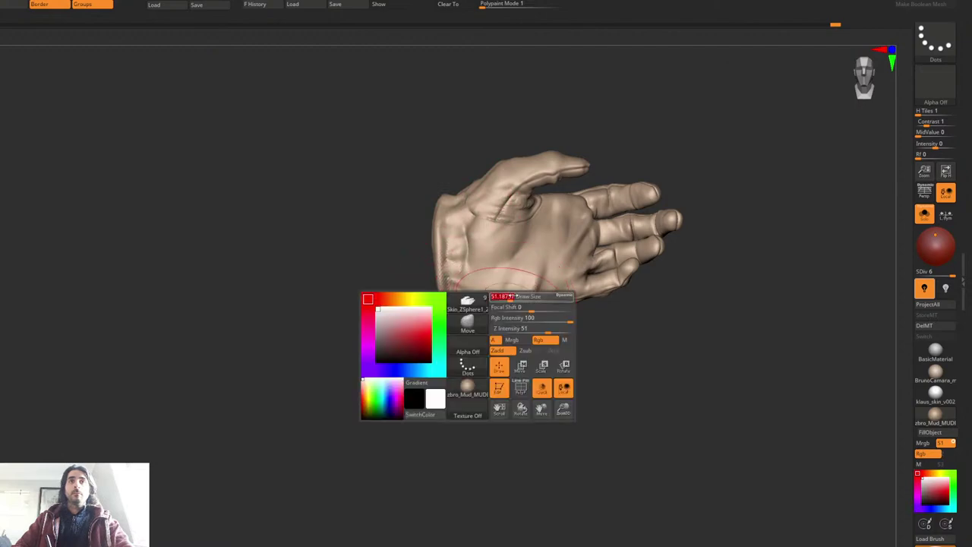
drag(514, 297, 518, 297)
ctrl+right_drag(518, 282, 532, 299)
key(space)
drag(534, 293, 538, 293)
mouse_move(538, 293)
right_down()
mouse_move(534, 285)
mouse_move(534, 302)
right_up()
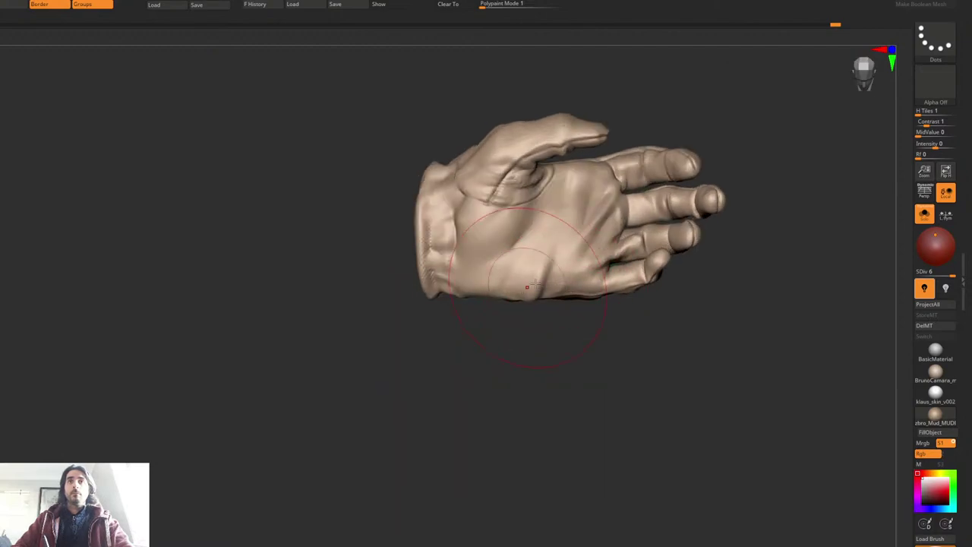
drag(535, 284, 581, 235)
right_drag(589, 231, 633, 182)
Step: Reduce the Move brush's draw size to about 28 and adjust the form at the thumb's base
key(space)
drag(634, 188, 621, 190)
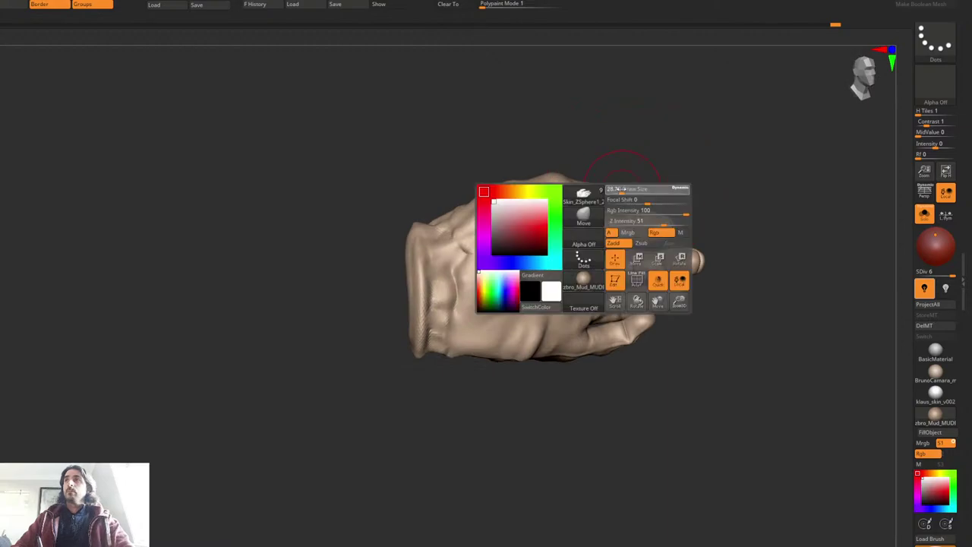
right_drag(621, 190, 596, 212)
ctrl+right_drag(597, 213, 557, 244)
alt+right_drag(414, 200, 494, 210)
drag(496, 208, 503, 187)
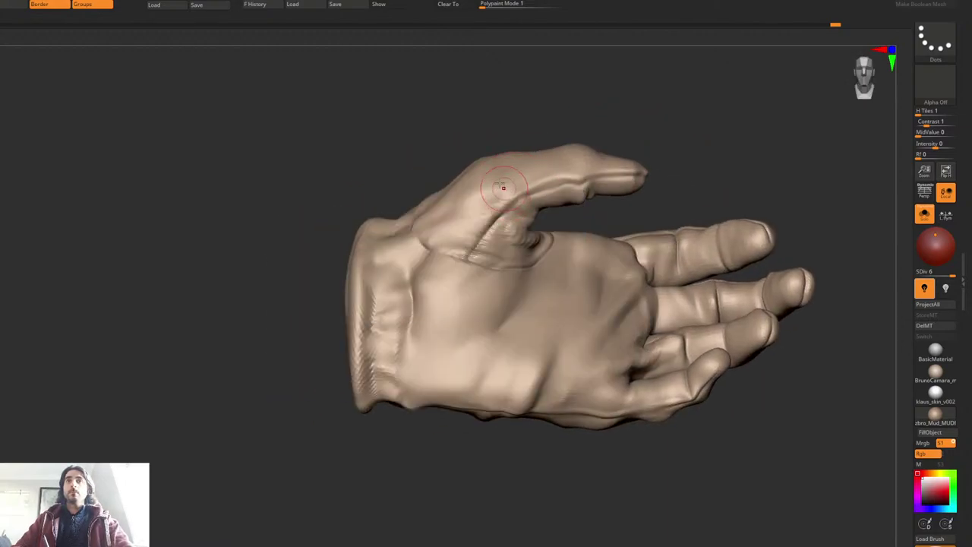
right_drag(503, 187, 494, 193)
drag(524, 191, 510, 175)
mouse_move(510, 175)
right_down()
mouse_move(489, 187)
mouse_move(519, 191)
right_up()
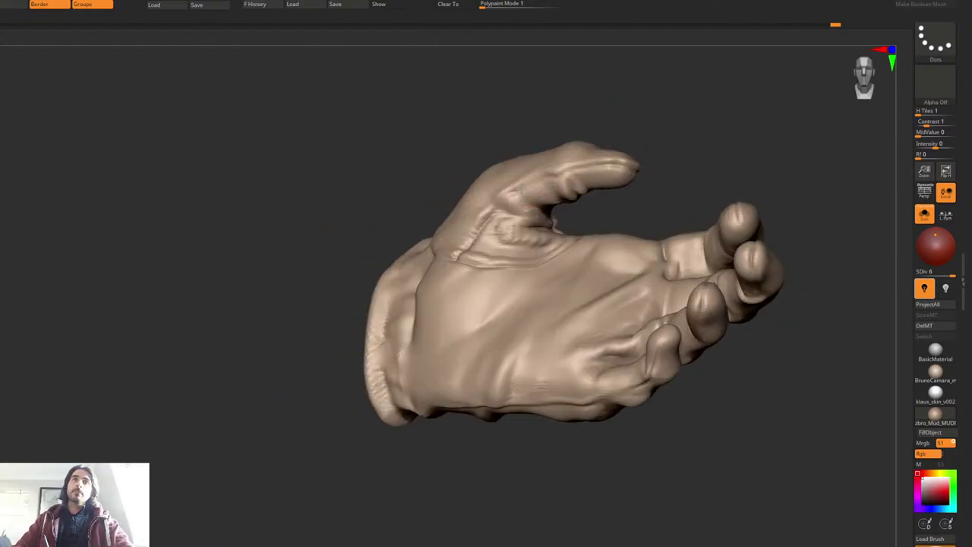
Step: Build up folds on the inner side of the thumb's lower joint with the Standard brush at Z Intensity 14
key(space)
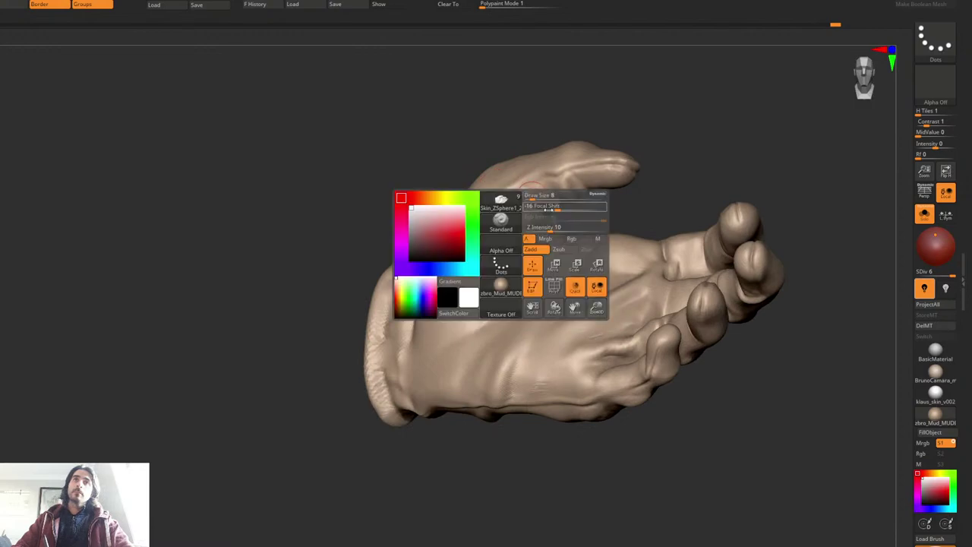
drag(550, 228, 555, 229)
drag(518, 176, 544, 192)
key(space)
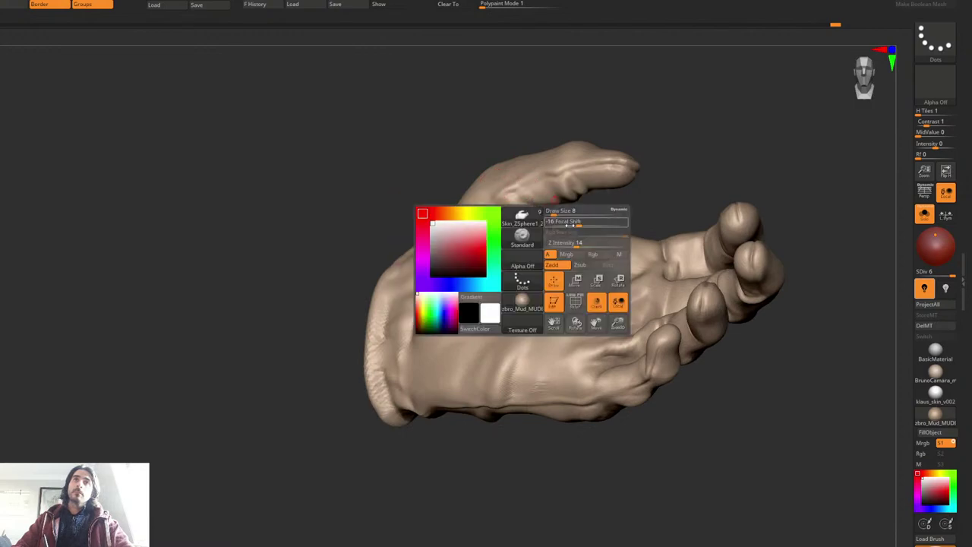
drag(579, 223, 573, 223)
drag(516, 187, 548, 203)
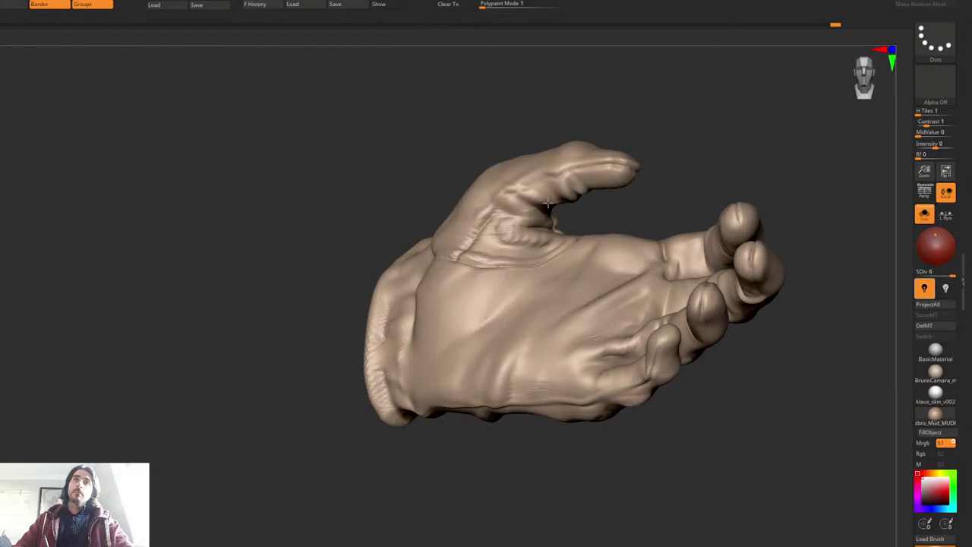
right_drag(548, 203, 519, 156)
drag(524, 193, 560, 209)
mouse_move(544, 187)
right_down()
mouse_move(542, 175)
mouse_move(566, 210)
right_up()
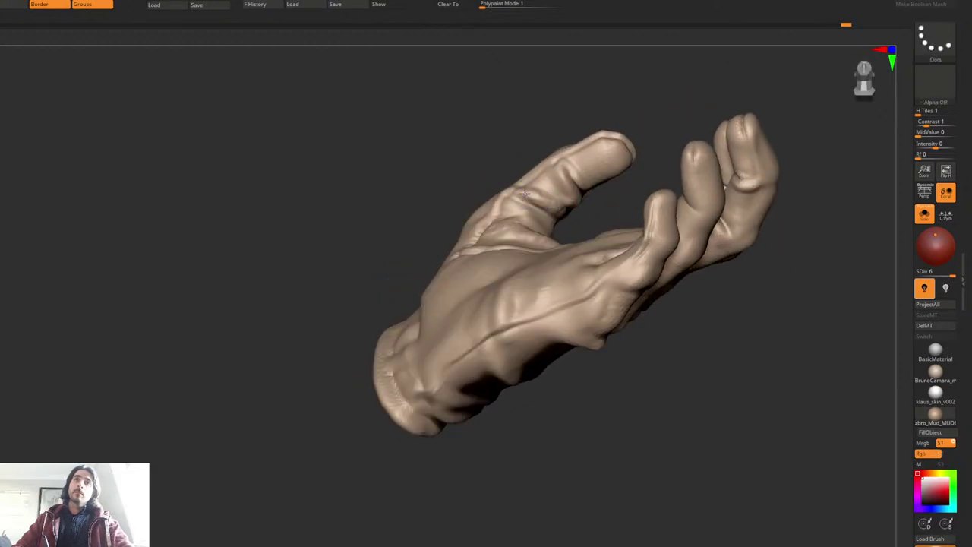
Step: Smooth the folds on the inner side of the thumb and display the whole character instead of only the hand
shift+drag(525, 194, 553, 211)
right_drag(570, 196, 604, 203)
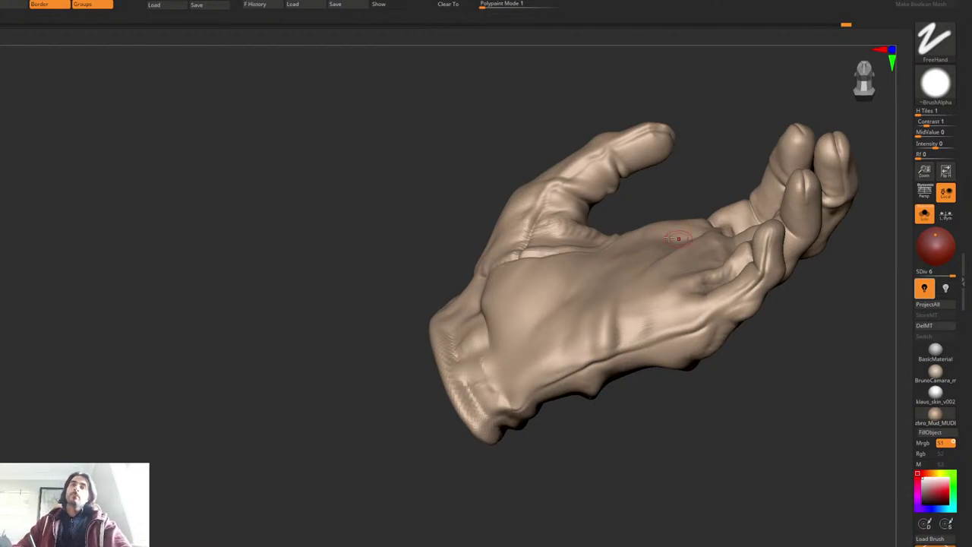
alt+right_drag(678, 239, 530, 239)
key(alt+s)
alt+click(500, 272)
mouse_move(601, 300)
right_down()
mouse_move(574, 254)
mouse_move(556, 295)
mouse_move(562, 266)
mouse_move(536, 231)
mouse_move(523, 245)
mouse_move(538, 250)
mouse_move(536, 221)
right_up()
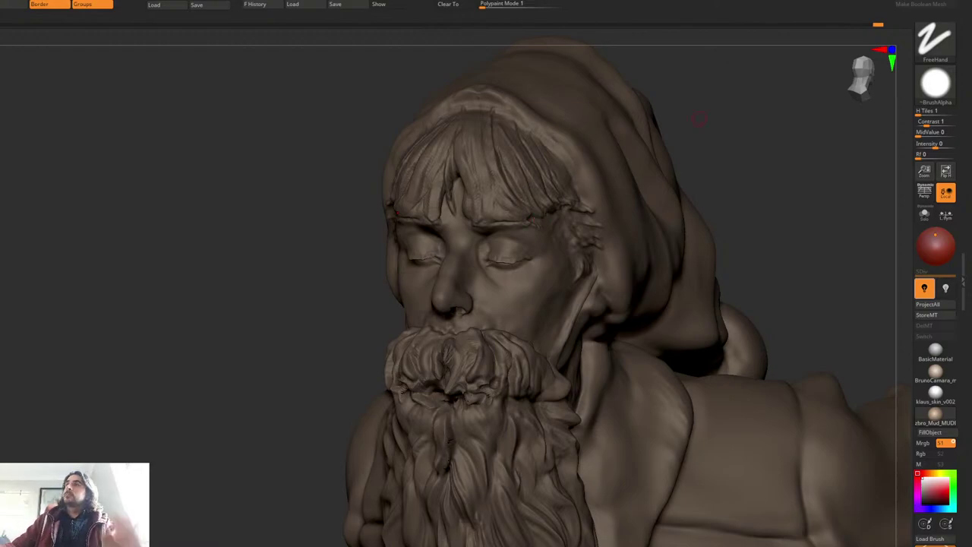
Step: Select the hand behind the character's back, between the two sleeves, as the active subtool
mouse_move(699, 118)
mouse_down()
mouse_move(807, 126)
mouse_move(642, 148)
mouse_move(608, 236)
mouse_move(625, 213)
mouse_move(590, 223)
mouse_move(630, 169)
mouse_up()
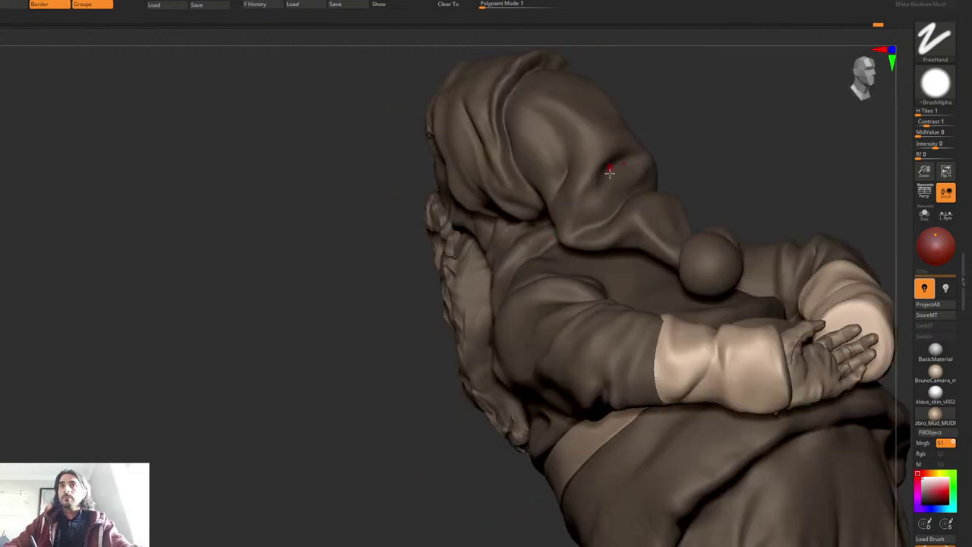
alt+drag(716, 197, 547, 150)
drag(653, 175, 596, 303)
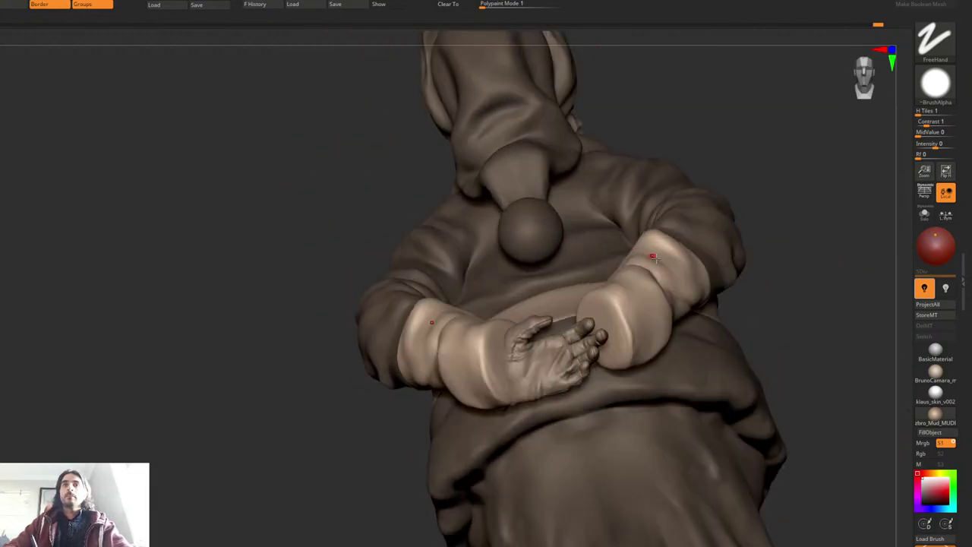
alt+click(578, 346)
alt+drag(550, 273, 550, 264)
mouse_move(551, 264)
alt+right_down()
mouse_move(573, 205)
mouse_move(555, 304)
alt+right_up()
right_click(554, 317)
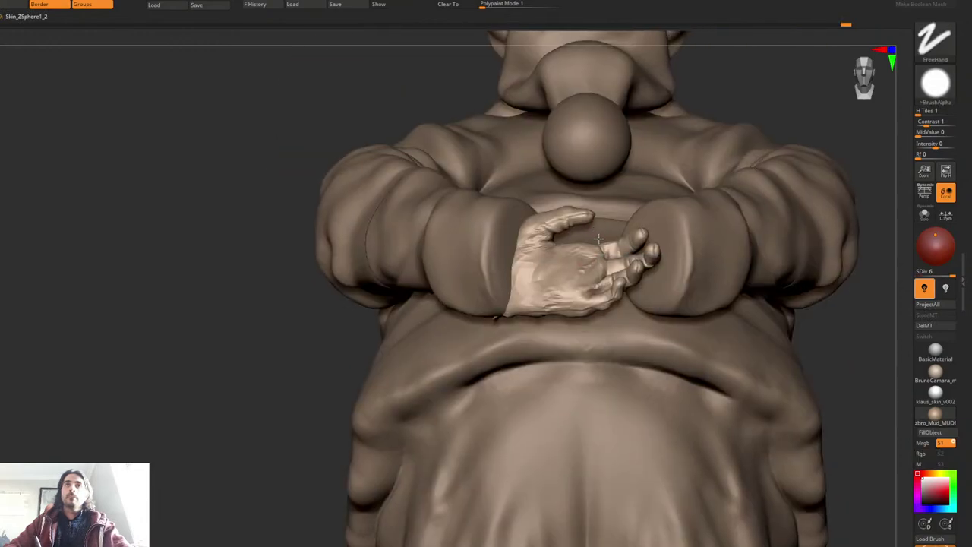
ctrl+right_drag(559, 258, 610, 296)
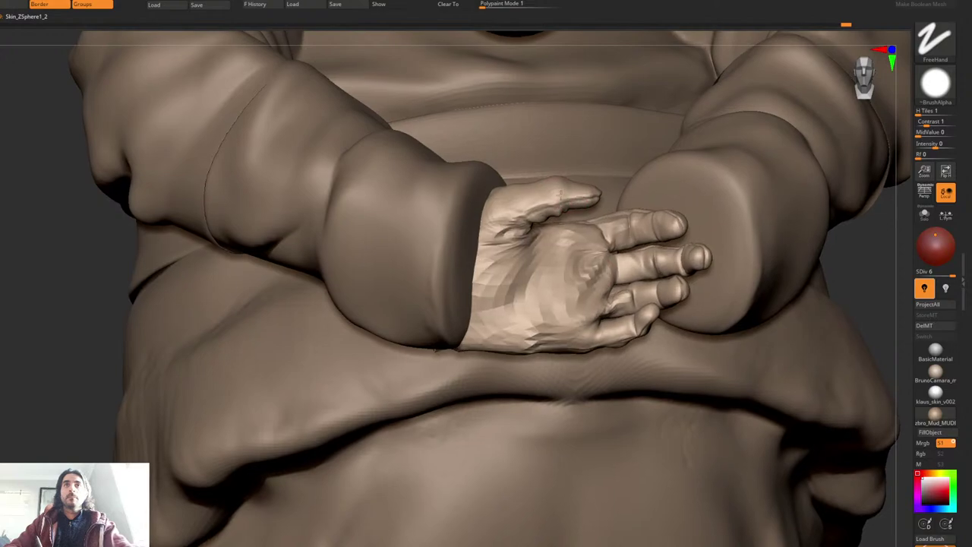
Step: Isolate the selected hand and choose the MaskLasso brush for masking
key(ctrl+shift+s)
mouse_move(569, 192)
ctrl+right_down()
mouse_move(572, 253)
mouse_move(549, 157)
mouse_move(572, 184)
ctrl+right_up()
key(ctrl+shift+m)
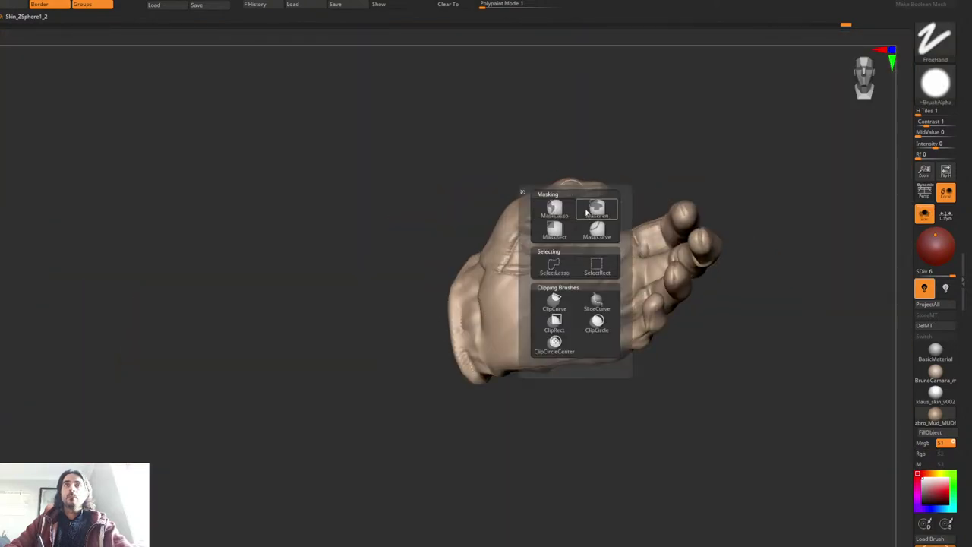
click(596, 211)
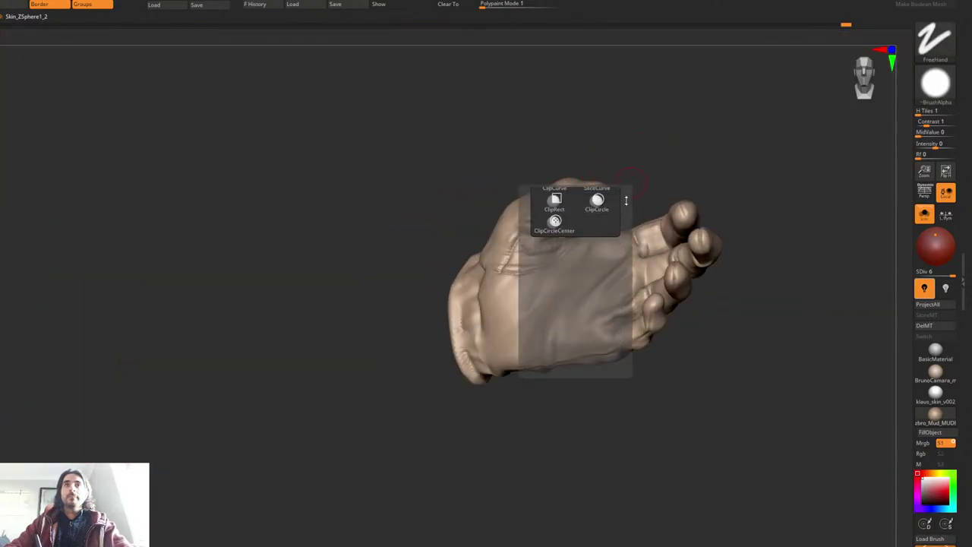
drag(627, 201, 619, 287)
Step: Lower the hand to subdivision level 4, lasso-mask the thumb and invert the mask so only the thumb is editable
mouse_move(684, 146)
right_down()
mouse_move(626, 135)
mouse_move(616, 150)
right_up()
key(shift+d)
key(shift+d)
mouse_move(600, 108)
ctrl+mouse_down()
mouse_move(630, 189)
mouse_move(584, 213)
mouse_move(558, 151)
mouse_move(585, 115)
ctrl+mouse_up()
drag(643, 124, 598, 169)
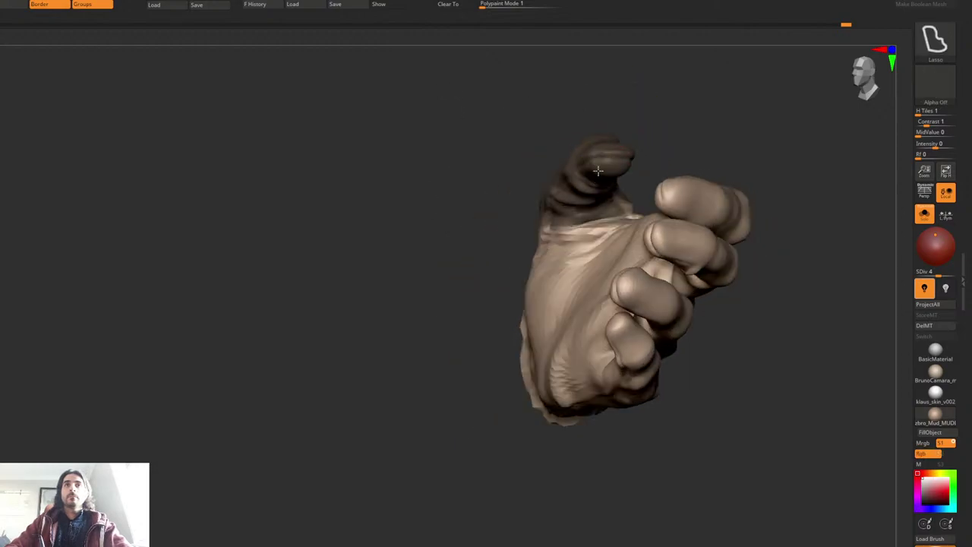
ctrl+click(679, 113)
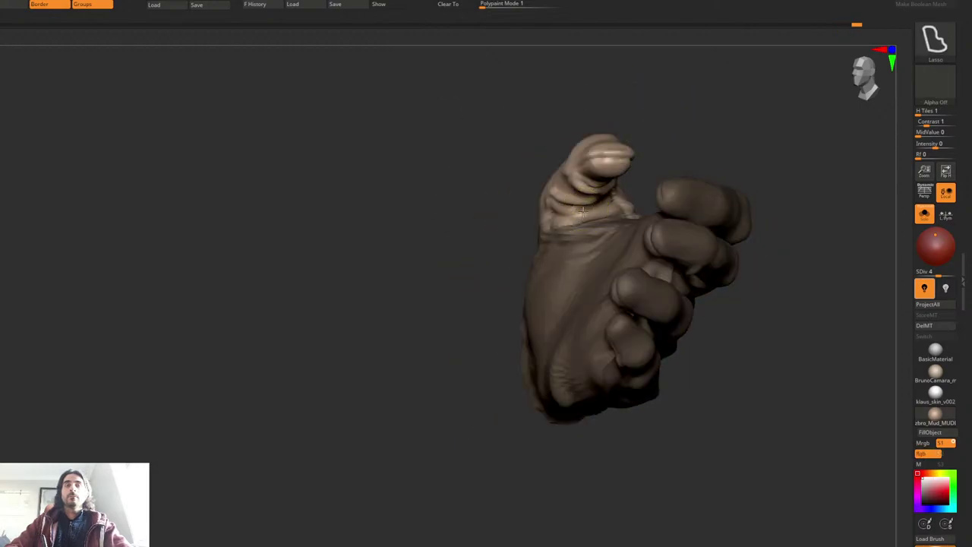
Step: Repose the unmasked thumb relative to the palm with the transpose line
mouse_move(652, 123)
mouse_down()
mouse_move(616, 117)
mouse_move(655, 130)
mouse_up()
key(r)
key(y)
mouse_move(577, 226)
mouse_down()
mouse_move(633, 67)
mouse_move(652, 74)
mouse_move(632, 122)
mouse_move(609, 142)
mouse_move(646, 131)
mouse_up()
key(q)
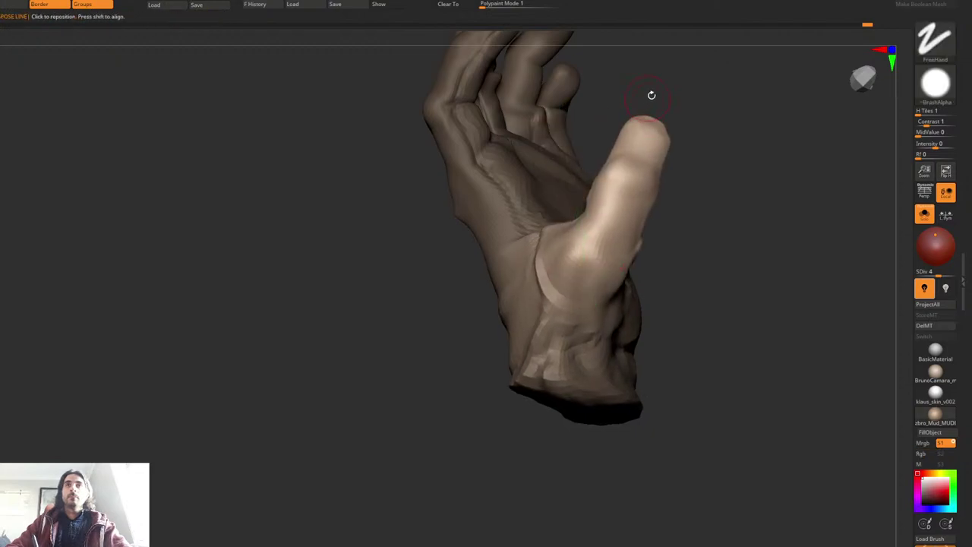
drag(652, 95, 575, 174)
ctrl+shift+click(645, 100)
key(ctrl+shift+s)
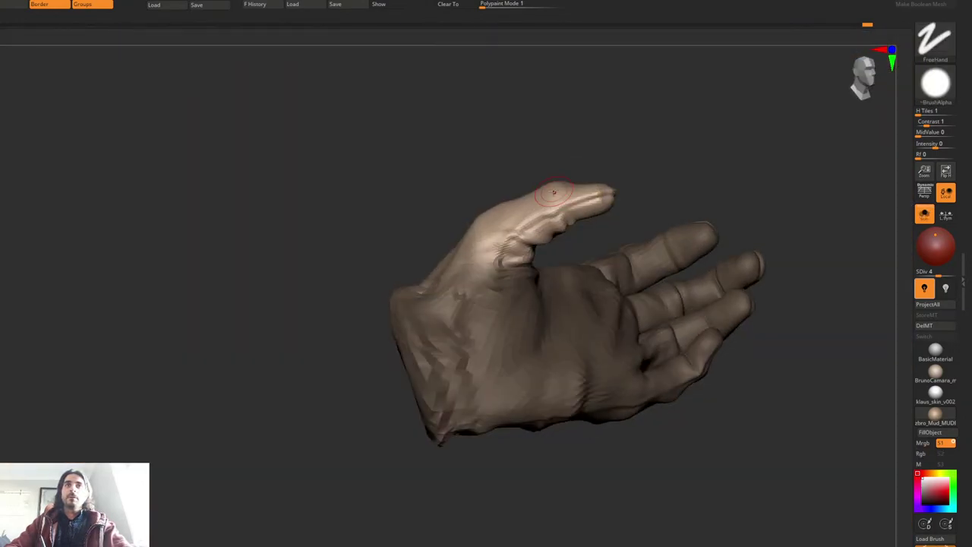
Step: Clear the mask, display the polygroups and mask the thumb's end segment
key(ctrl)
mouse_move(562, 220)
ctrl+mouse_down()
mouse_move(417, 141)
mouse_move(486, 144)
ctrl+mouse_up()
key(shift+f)
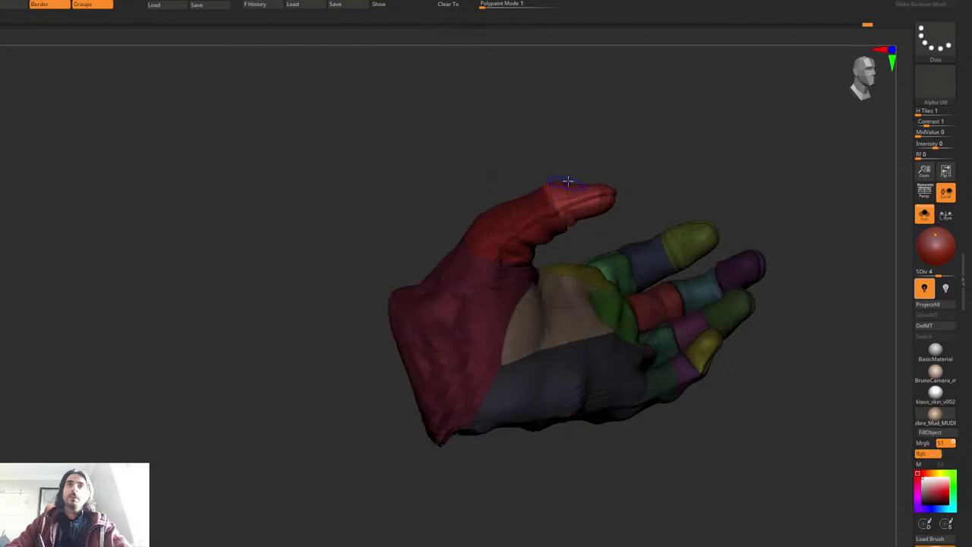
mouse_move(569, 177)
alt+mouse_down()
mouse_move(576, 189)
mouse_move(580, 163)
alt+mouse_up()
ctrl+click(582, 164)
key(r)
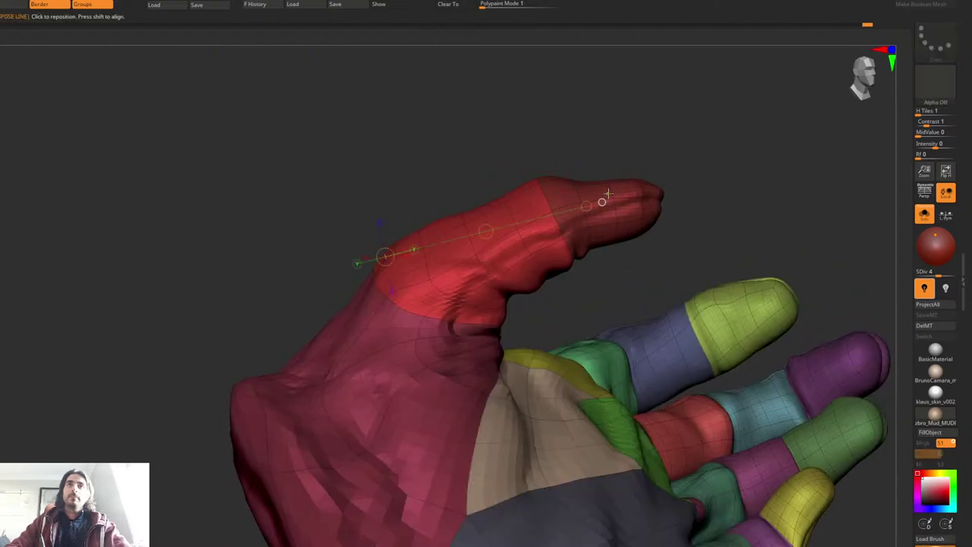
ctrl+click(609, 193)
key(q)
ctrl+click(628, 132)
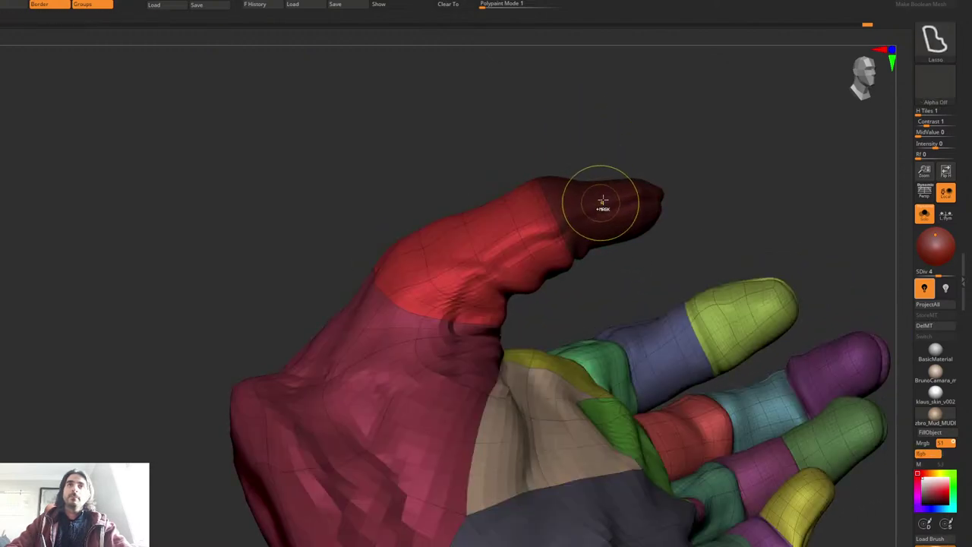
Step: Invert the mask, bend the thumb's end segment backwards with the transpose line and clear the mask
key(ctrl+i)
key(w)
mouse_move(525, 212)
mouse_down()
mouse_move(653, 198)
mouse_move(638, 159)
mouse_up()
drag(598, 204, 600, 192)
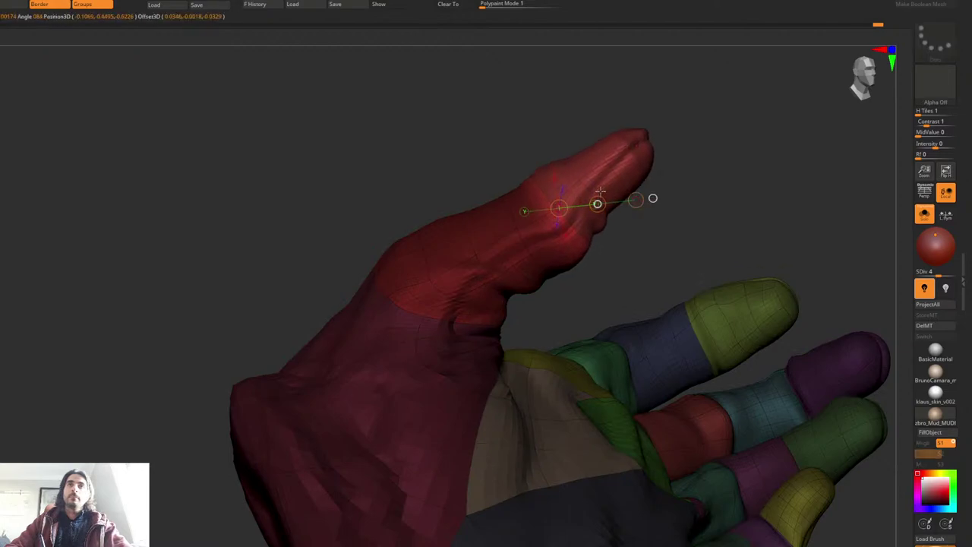
key(space)
ctrl+click(538, 127)
Step: Adjust the brush size and reshape the contour around the thumb's upper joint and end segment with the Move brush
key(space)
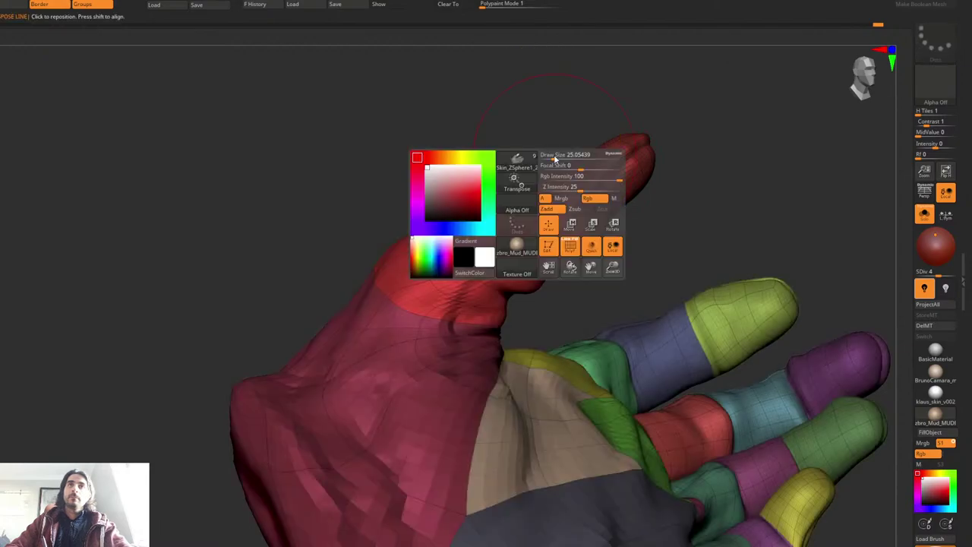
key(space)
drag(528, 185, 537, 196)
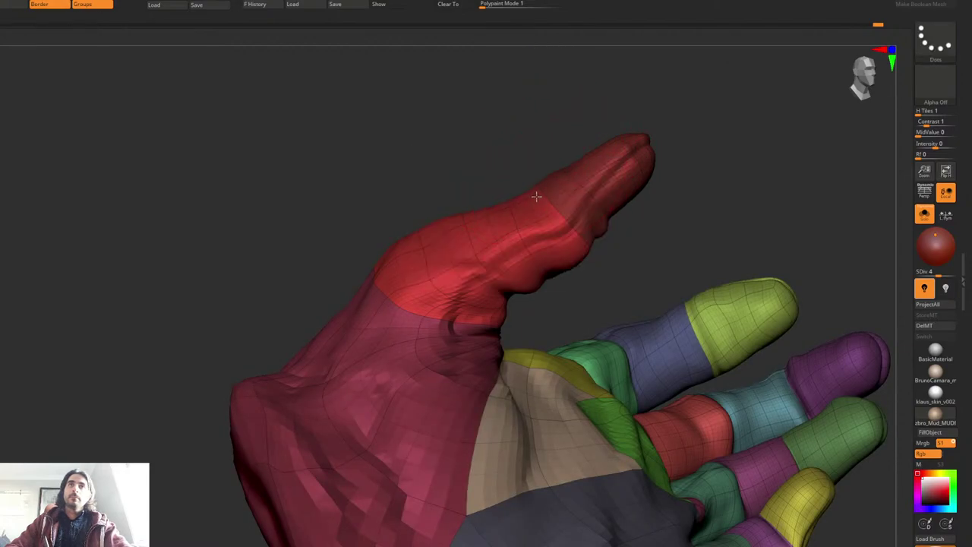
drag(592, 237, 632, 216)
key(space)
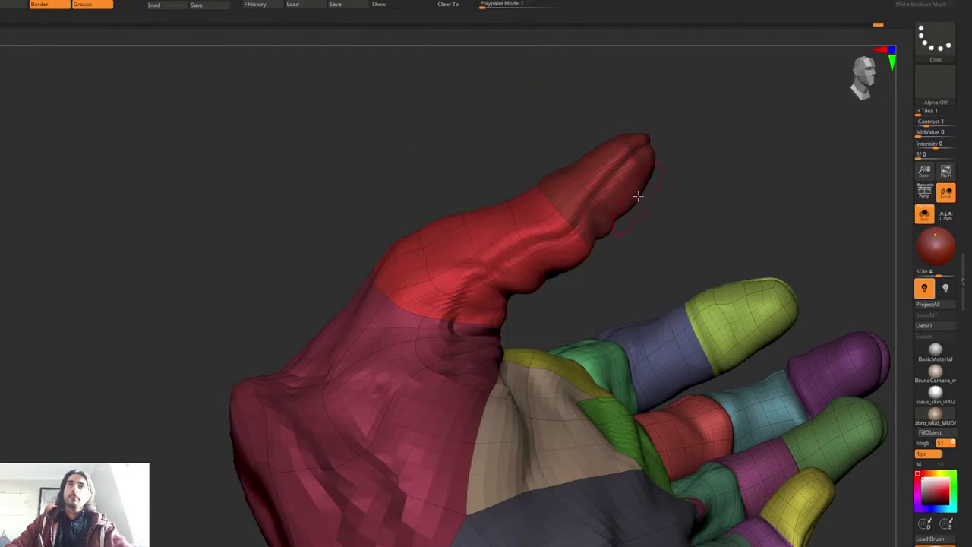
drag(658, 153, 595, 223)
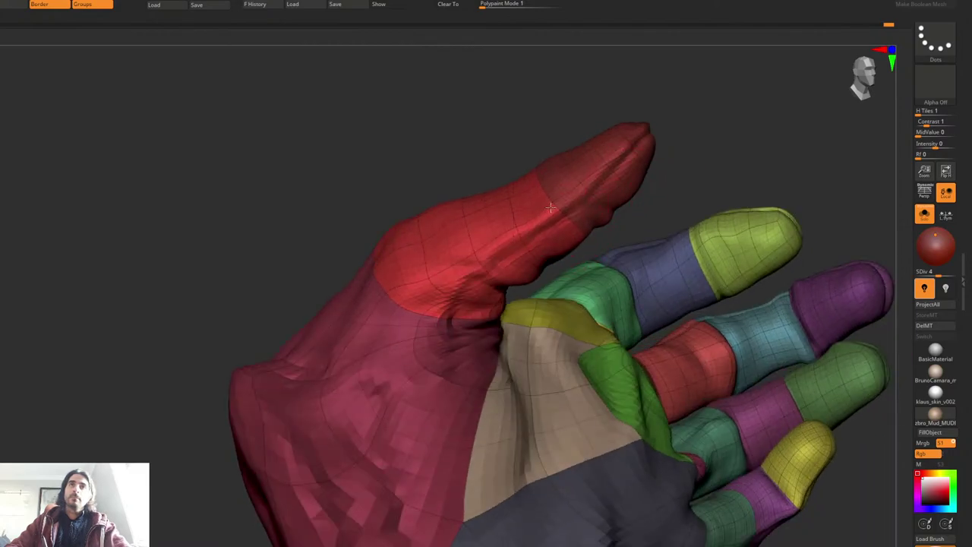
Step: Hide the polygroup display and check the reposed thumb with the full character visible
ctrl+right_drag(578, 206, 460, 233)
key(shift+f)
key(ctrl+shift+s)
right_click(428, 263)
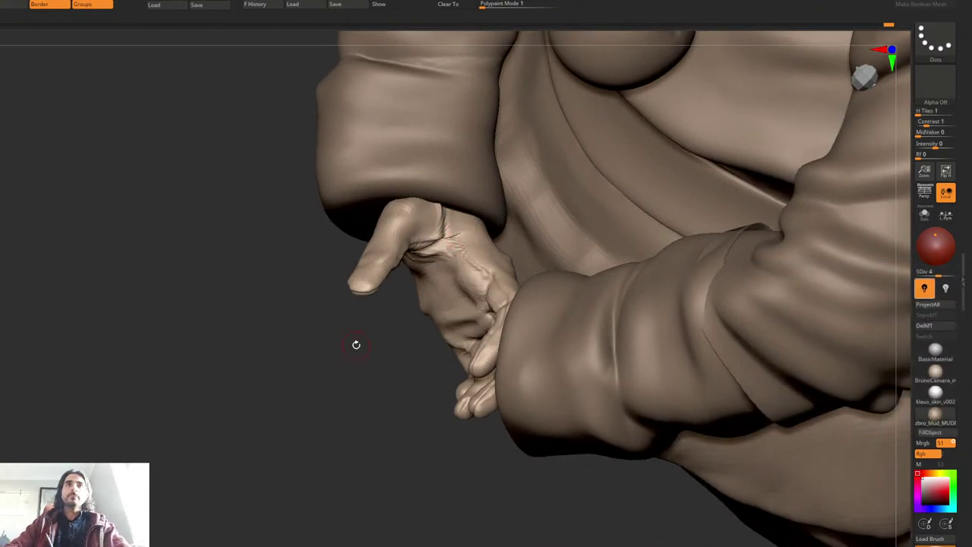
mouse_move(356, 343)
right_down()
mouse_move(521, 181)
mouse_move(538, 242)
mouse_move(490, 260)
right_up()
Step: Isolate the hand again, mask a narrow strip on the outer edge of the palm and invert the mask
key(ctrl+shift+s)
right_click(534, 221)
key(ctrl+space)
right_click(541, 202)
drag(490, 260, 646, 242)
ctrl+drag(557, 267, 688, 255)
ctrl+click(774, 87)
right_drag(711, 193, 687, 92)
Step: Place the gizmo on the unmasked strip and pull it outward into a small tab on the glove's outer edge
key(w)
right_drag(655, 217, 639, 171)
right_drag(657, 133, 617, 329)
drag(629, 369, 606, 253)
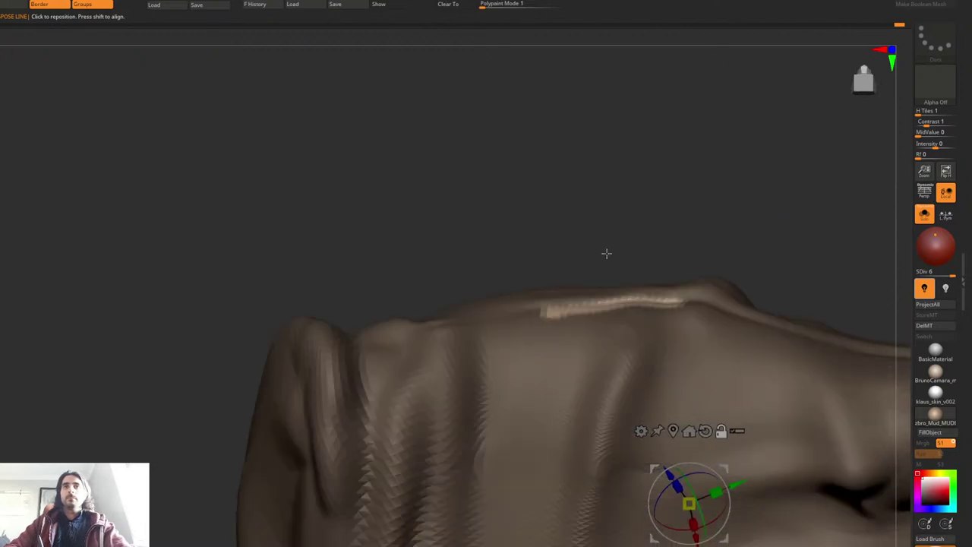
alt+click(608, 307)
right_drag(652, 206, 656, 184)
drag(648, 272, 647, 215)
right_drag(646, 215, 647, 198)
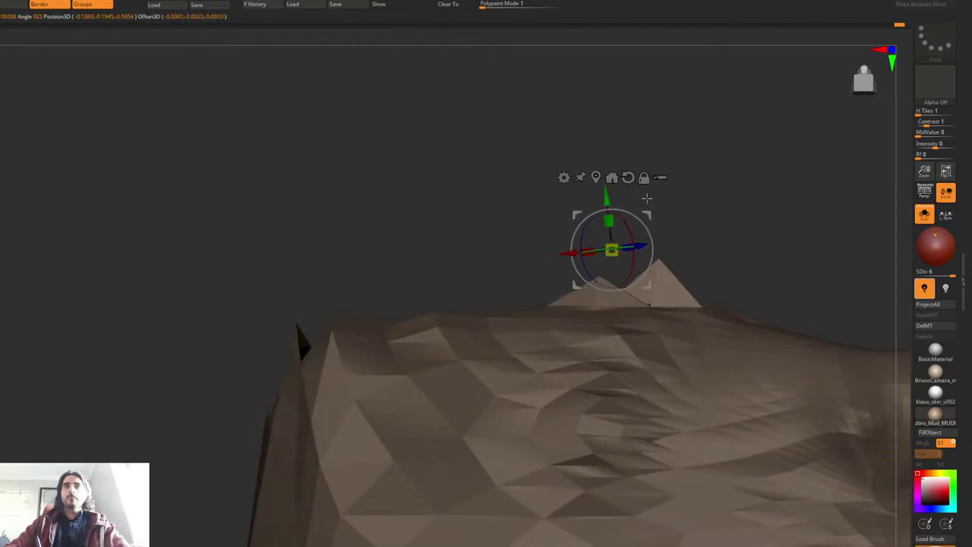
drag(612, 249, 619, 222)
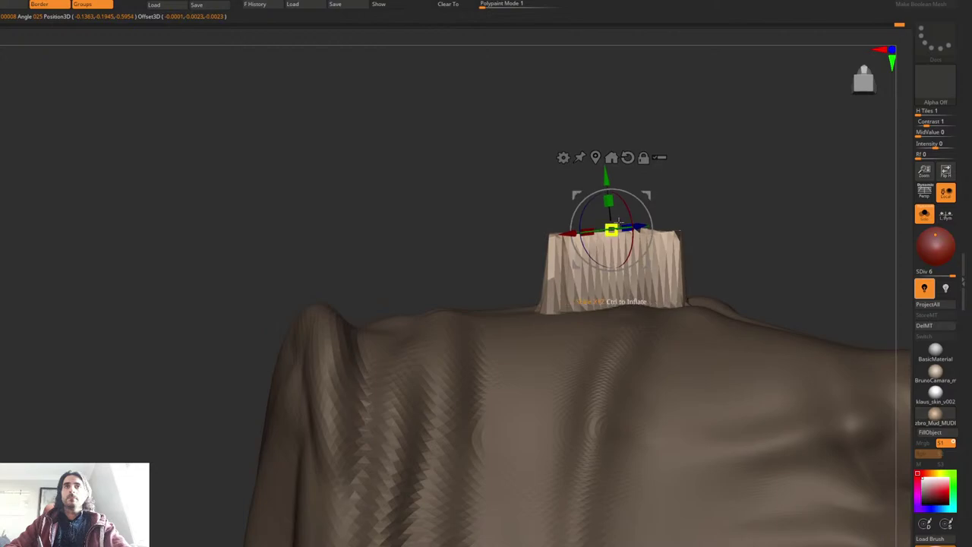
key(q)
Step: Clear the mask and cut the end of the glove's tab straight with the ClipCurve brush
drag(690, 174, 708, 185)
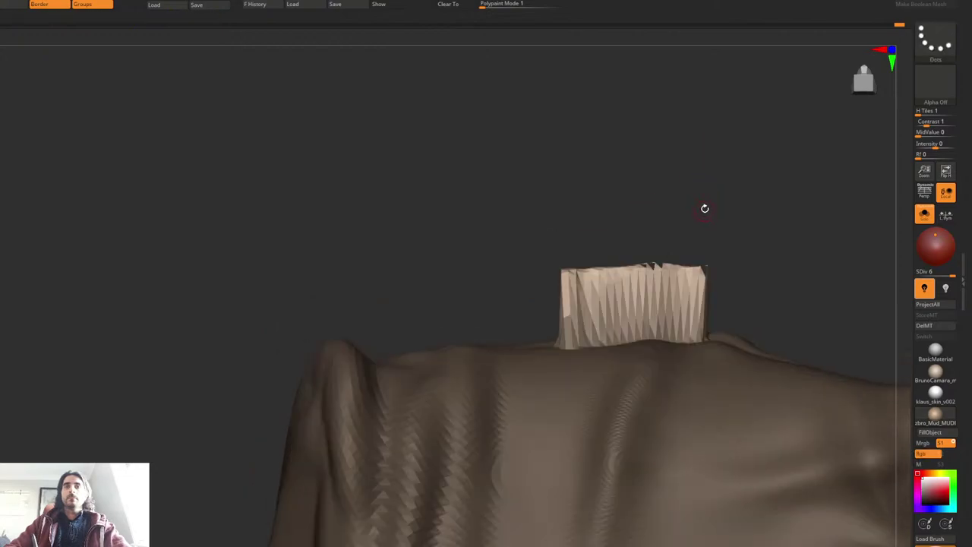
drag(729, 227, 611, 160)
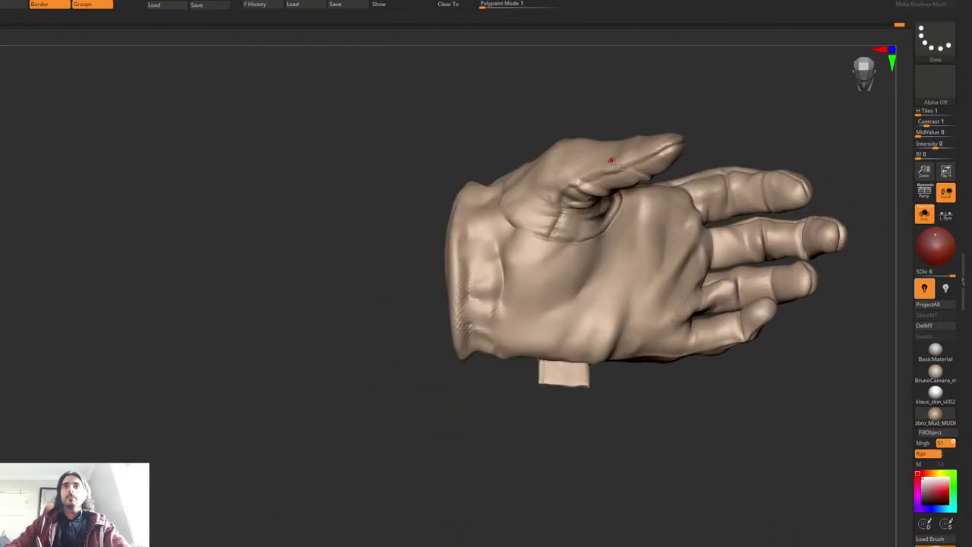
right_drag(611, 160, 636, 278)
right_click(562, 451)
mouse_move(562, 450)
ctrl+right_down()
mouse_move(590, 350)
mouse_move(560, 306)
ctrl+right_up()
right_click(591, 350)
key(ctrl+shift+space)
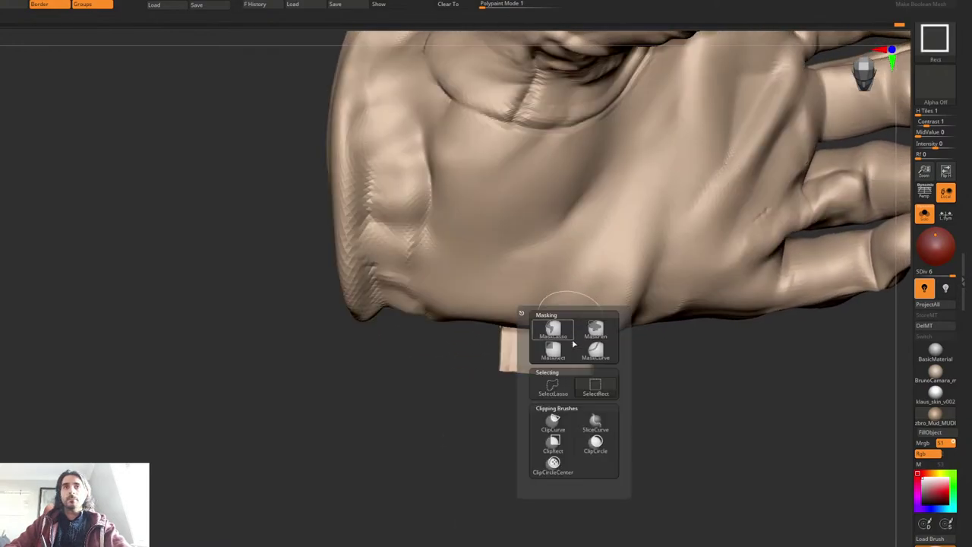
click(556, 421)
mouse_move(670, 370)
ctrl+shift+mouse_down()
mouse_move(553, 371)
mouse_move(460, 351)
ctrl+shift+mouse_up()
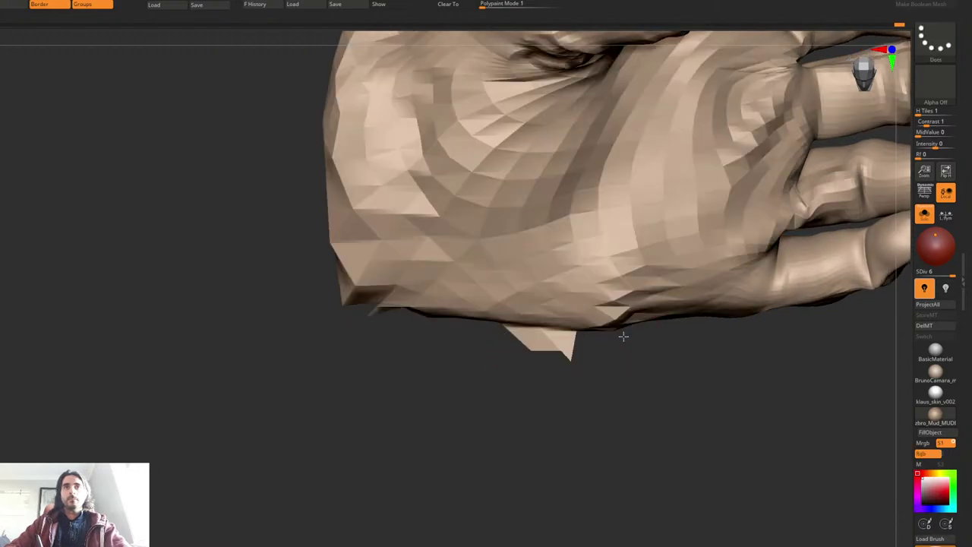
Step: Adjust the shape of the glove's side tab with the Move brush, using a draw size of about 6.6
ctrl+right_drag(624, 336, 551, 337)
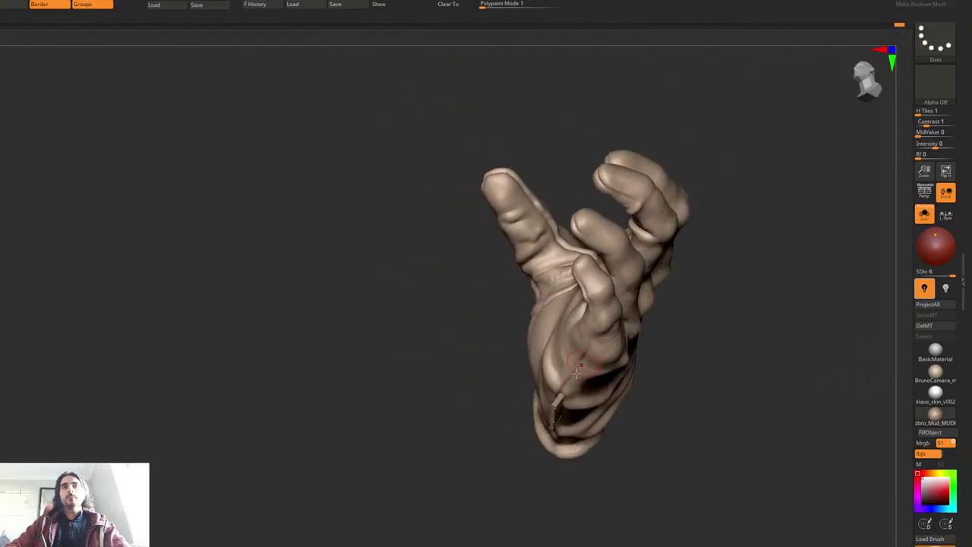
alt+right_drag(576, 373, 581, 228)
right_drag(581, 228, 579, 414)
key(shift+f)
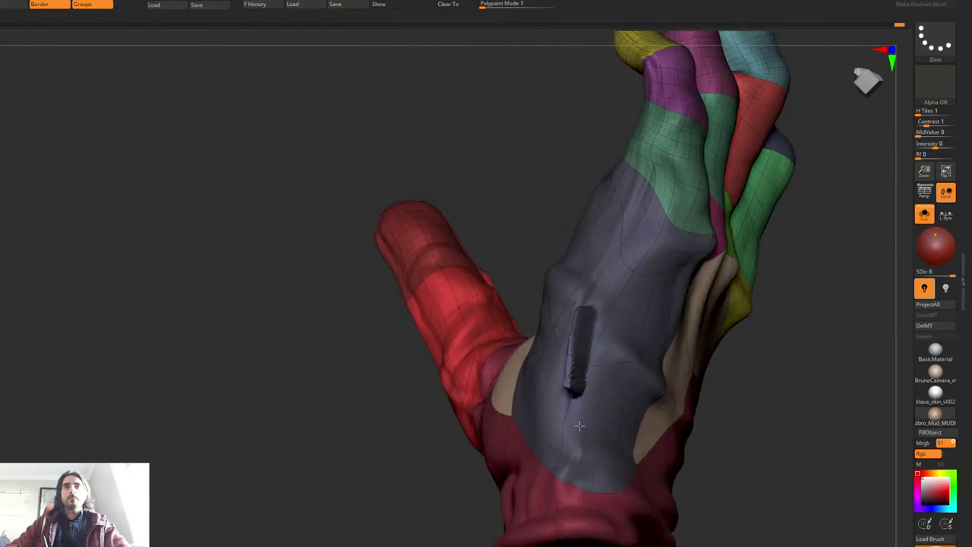
drag(580, 426, 545, 307)
key(shift+f)
key(space)
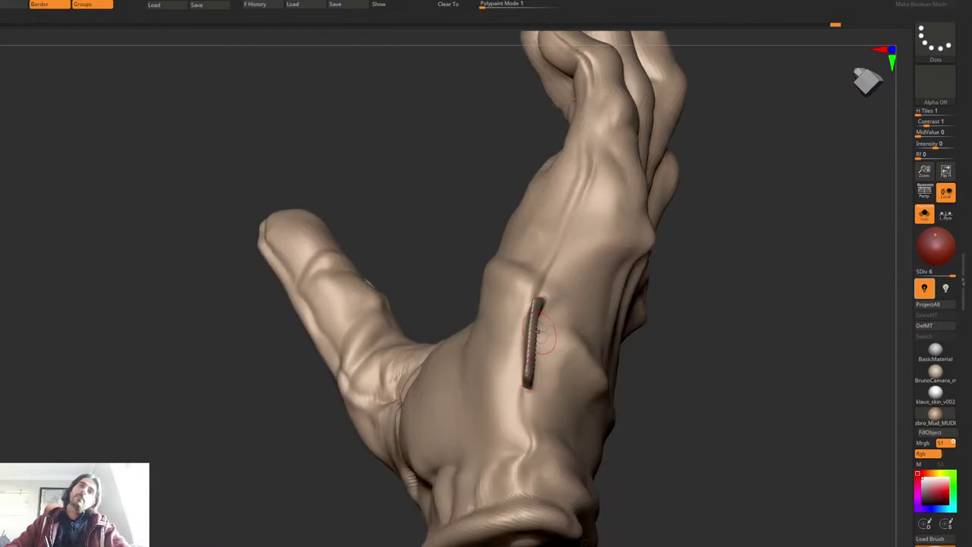
drag(536, 300, 533, 311)
right_click(540, 296)
right_drag(541, 296, 532, 287)
right_click(532, 288)
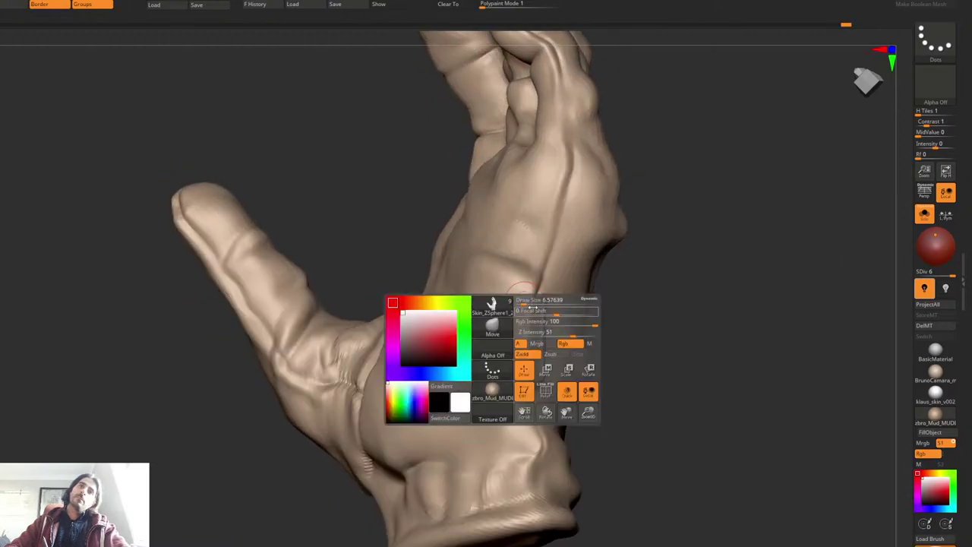
Step: Refine the edge where the tab meets the glove and smooth the tab's surface
drag(533, 325, 536, 386)
right_click(533, 326)
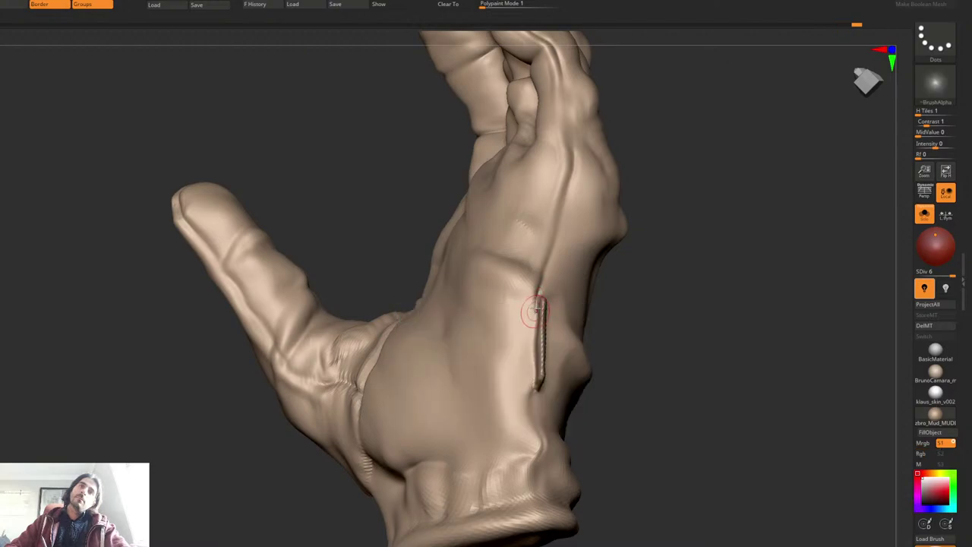
right_drag(532, 311, 535, 293)
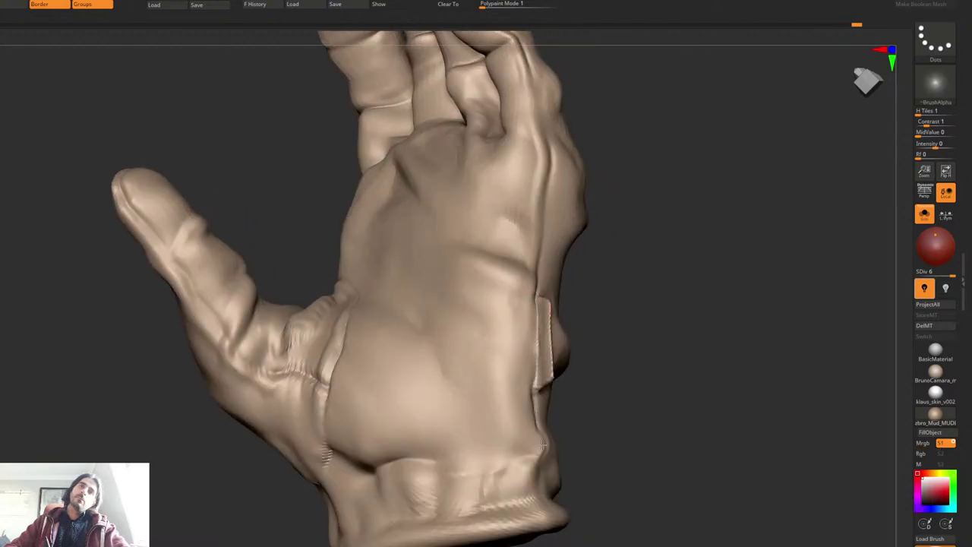
mouse_move(517, 383)
right_down()
mouse_move(531, 367)
mouse_move(525, 282)
mouse_move(487, 304)
mouse_move(543, 263)
mouse_move(566, 304)
right_up()
mouse_move(596, 295)
shift+mouse_down()
mouse_move(630, 306)
mouse_move(586, 292)
shift+mouse_up()
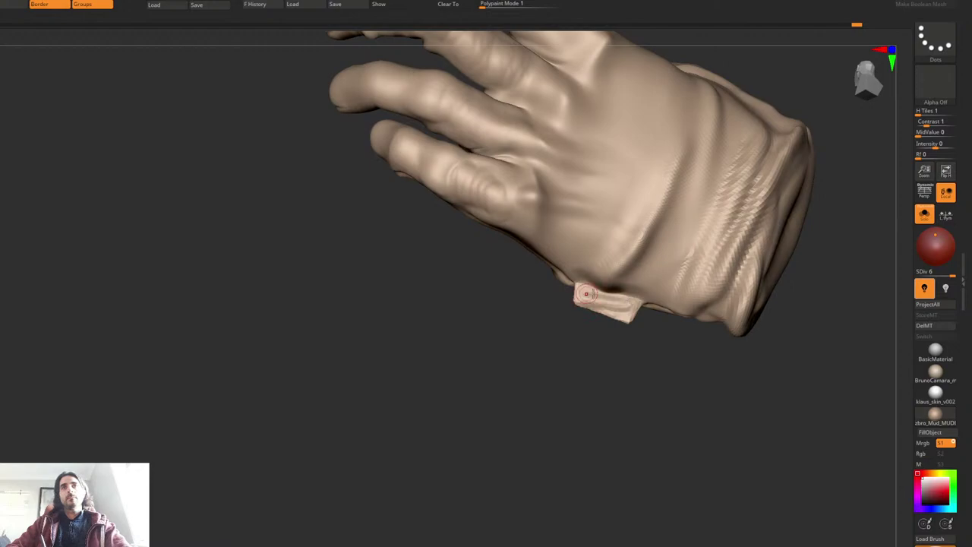
Step: Touch up the surface and straighten the edges of the glove's side tab, working on it from several angles
right_drag(628, 310, 589, 309)
right_click(614, 301)
drag(588, 309, 645, 313)
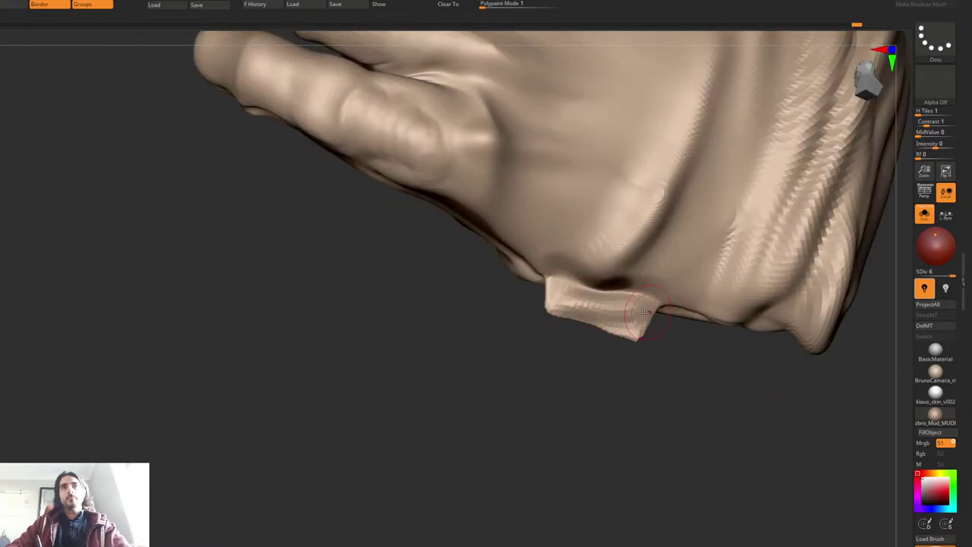
drag(576, 303, 531, 304)
mouse_move(564, 301)
right_down()
mouse_move(588, 266)
mouse_move(575, 304)
mouse_move(586, 313)
right_up()
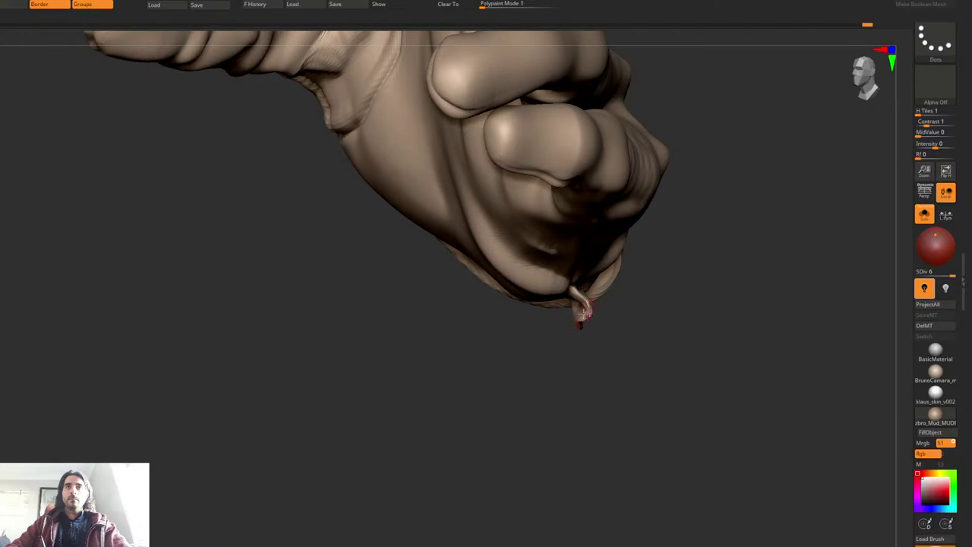
mouse_move(579, 285)
right_down()
mouse_move(609, 258)
mouse_move(600, 250)
right_up()
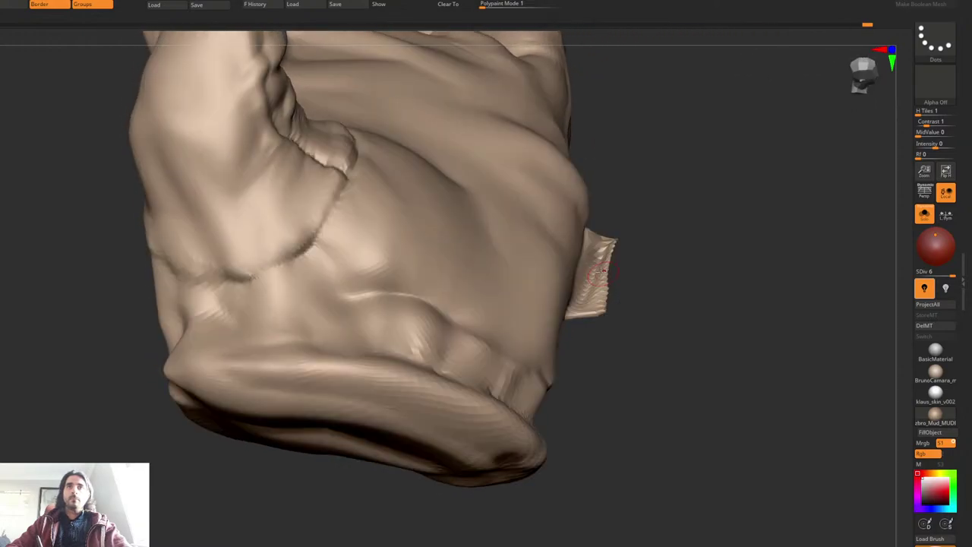
right_drag(597, 313, 604, 278)
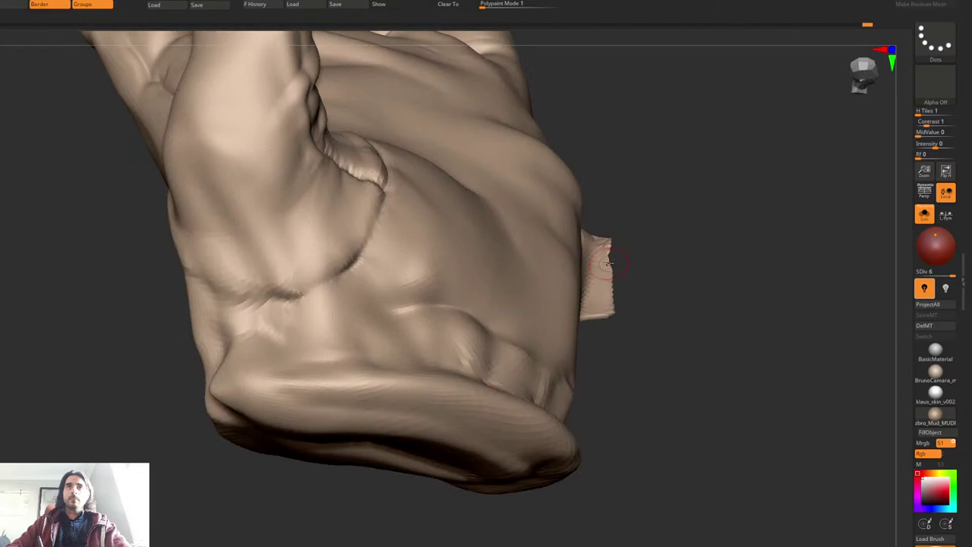
right_click(612, 245)
right_drag(608, 247, 612, 307)
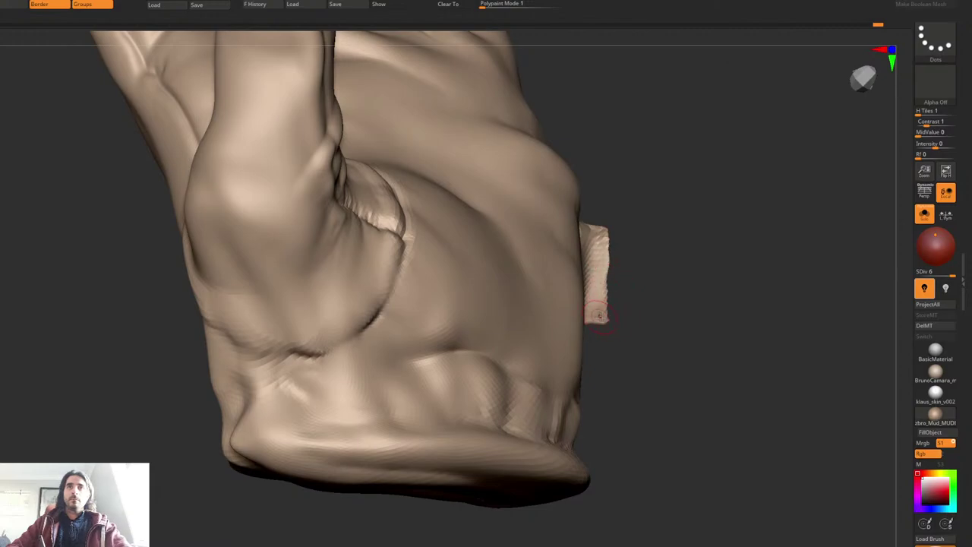
mouse_move(600, 317)
right_down()
mouse_move(600, 291)
mouse_move(575, 310)
mouse_move(566, 304)
right_up()
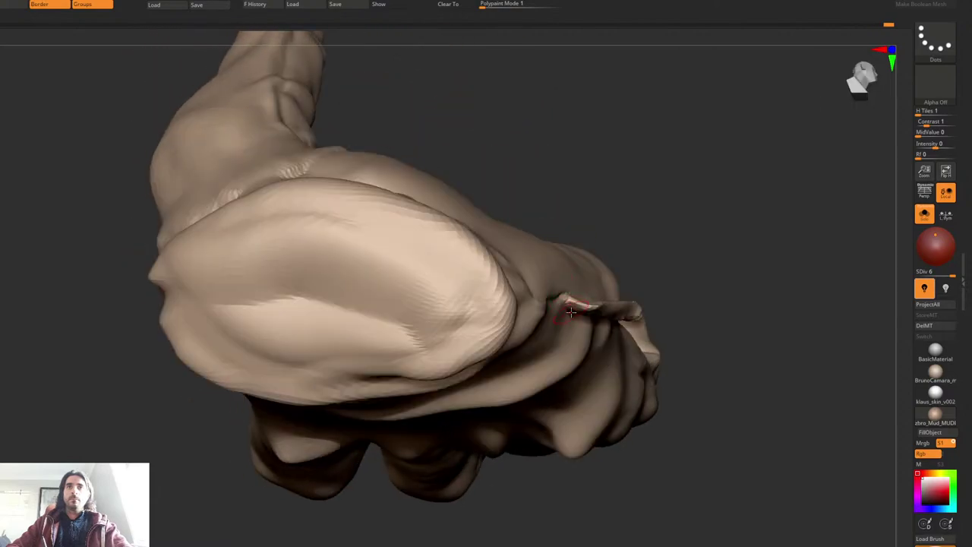
Step: Examine how the gloved hand sits in the sleeve of the full figure and check the mesh's polygroups
ctrl+right_drag(639, 262, 608, 261)
mouse_move(607, 260)
right_down()
mouse_move(575, 261)
mouse_move(649, 254)
mouse_move(613, 250)
mouse_move(640, 247)
mouse_move(622, 241)
mouse_move(623, 202)
mouse_move(608, 201)
mouse_move(645, 210)
mouse_move(607, 242)
right_up()
key(shift+f)
key(shift+f)
key(shift+s)
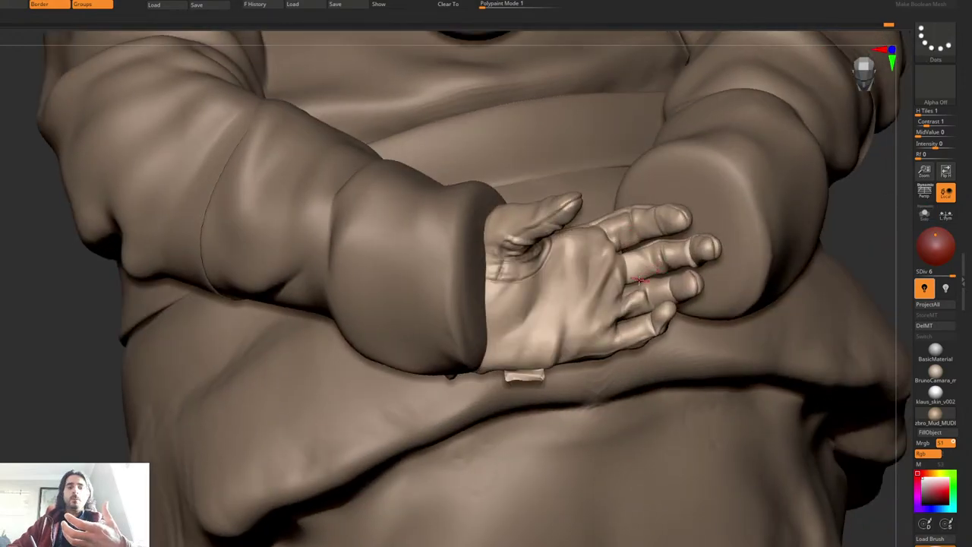
alt+right_drag(635, 313, 664, 259)
key(shift+f)
key(shift+s)
key(shift+f)
Step: Use the SelectRect brush to isolate the little finger and mask the rest of the gloved hand
ctrl+shift+click(647, 254)
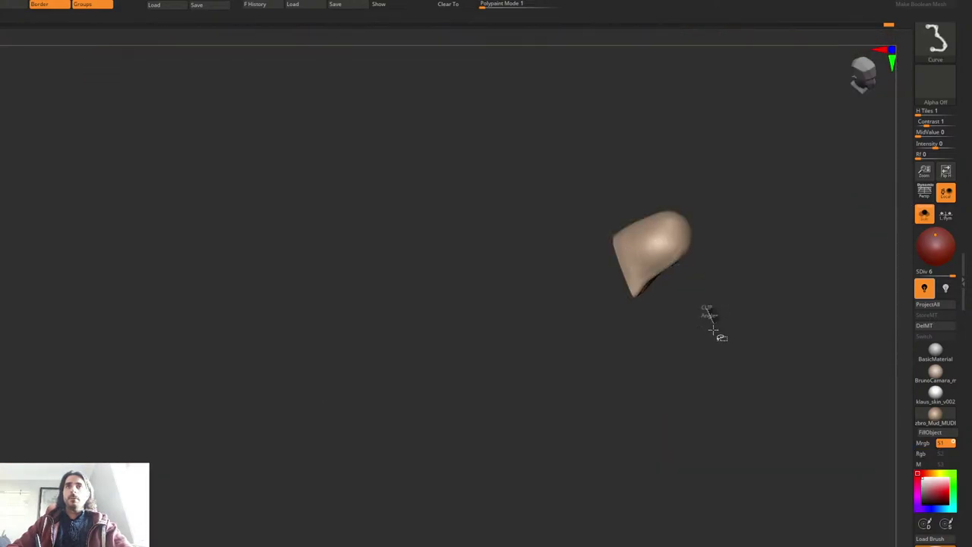
key(space)
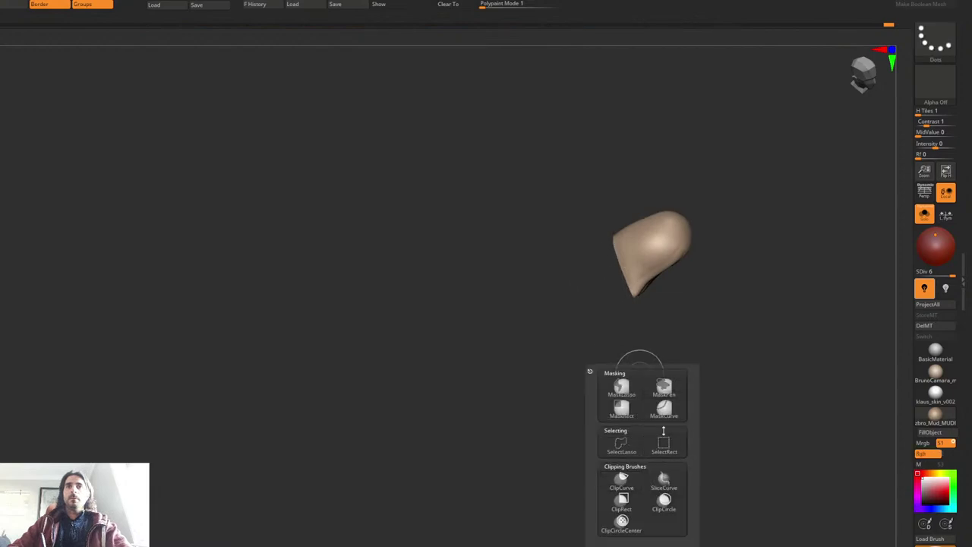
click(665, 436)
ctrl+shift+drag(701, 295, 677, 318)
ctrl+shift+click(596, 288)
ctrl+shift+click(548, 303)
ctrl+shift+drag(646, 355, 663, 393)
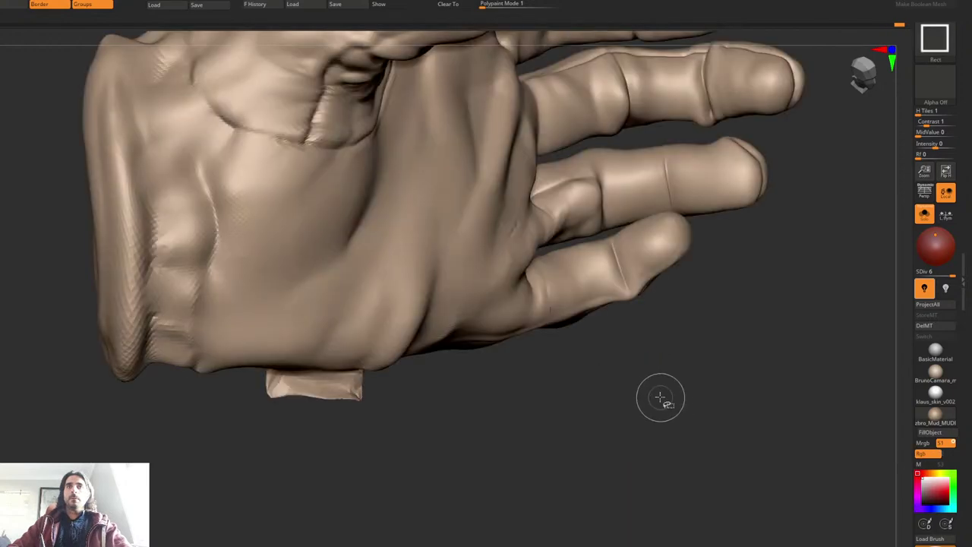
key(ctrl+z)
key(ctrl+z)
ctrl+shift+click(567, 293)
ctrl+click(646, 320)
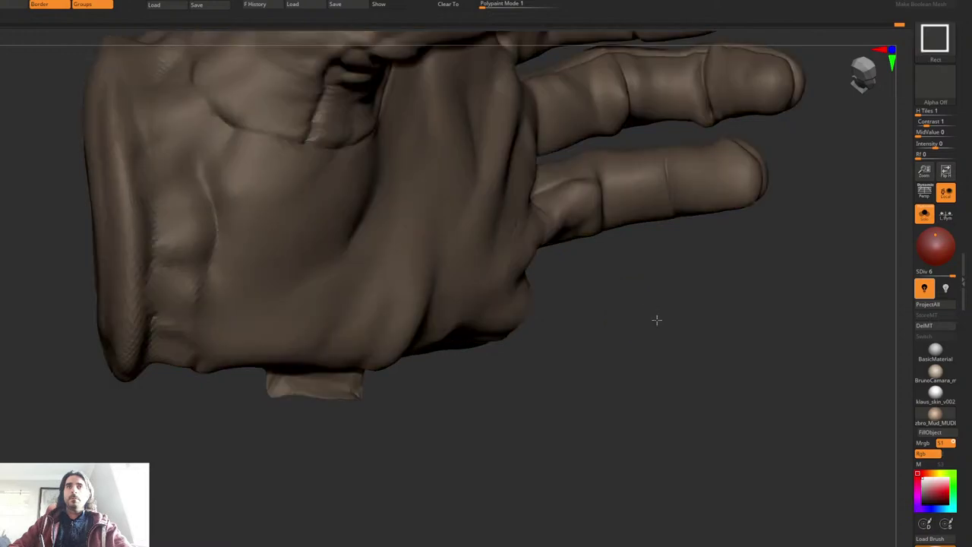
ctrl+shift+click(656, 319)
Step: Lower the hand to subdivision level 4, keeping only the little finger unmasked
ctrl+right_drag(599, 292, 563, 331)
right_click(564, 331)
key(shift+d)
key(shift+d)
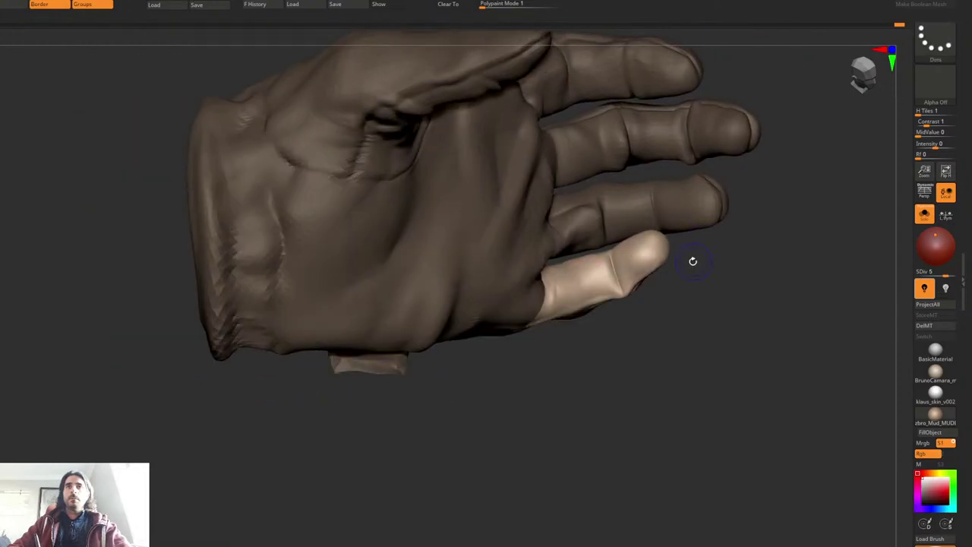
ctrl+click(689, 273)
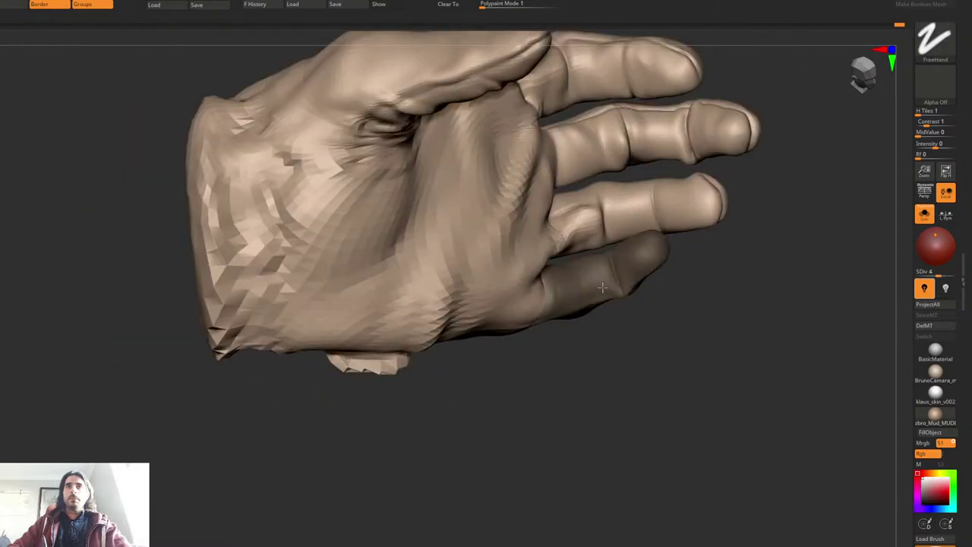
ctrl+click(677, 293)
Step: Place the gizmo at the base of the little finger and rotate the finger away from the other fingers
key(w)
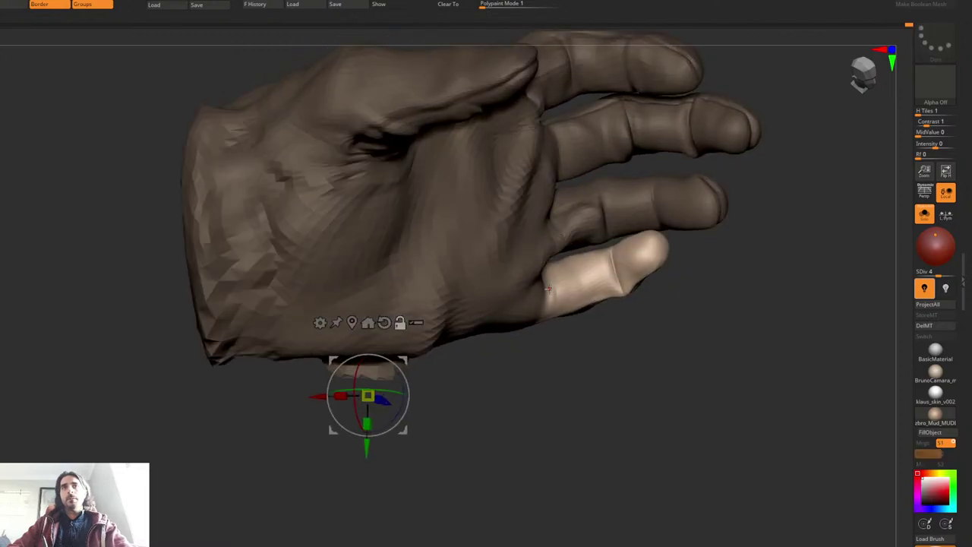
alt+click(549, 289)
mouse_move(584, 270)
mouse_down()
mouse_move(591, 290)
mouse_move(592, 282)
mouse_up()
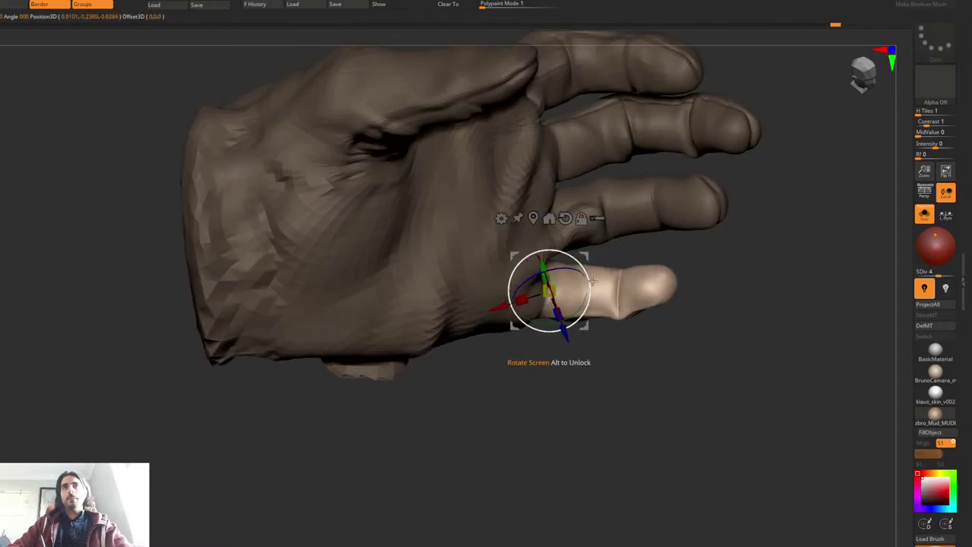
drag(644, 245, 588, 157)
alt+drag(582, 251, 538, 257)
drag(566, 225, 562, 211)
drag(542, 283, 541, 268)
key(q)
Step: Adjust the brush and refine the outer contour of the hand around the reposed little finger's base
ctrl+right_drag(582, 254, 538, 196)
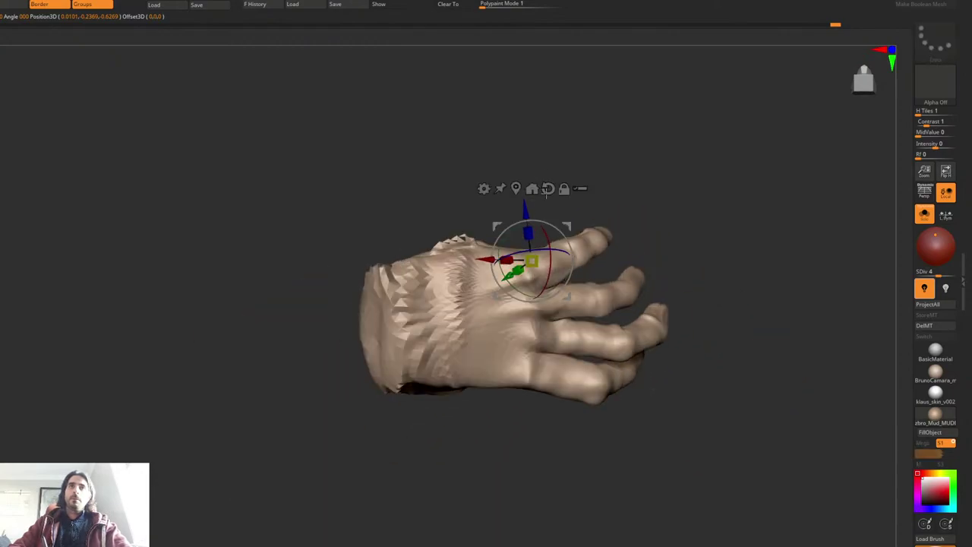
key(space)
click(560, 274)
key(space)
drag(539, 222, 547, 226)
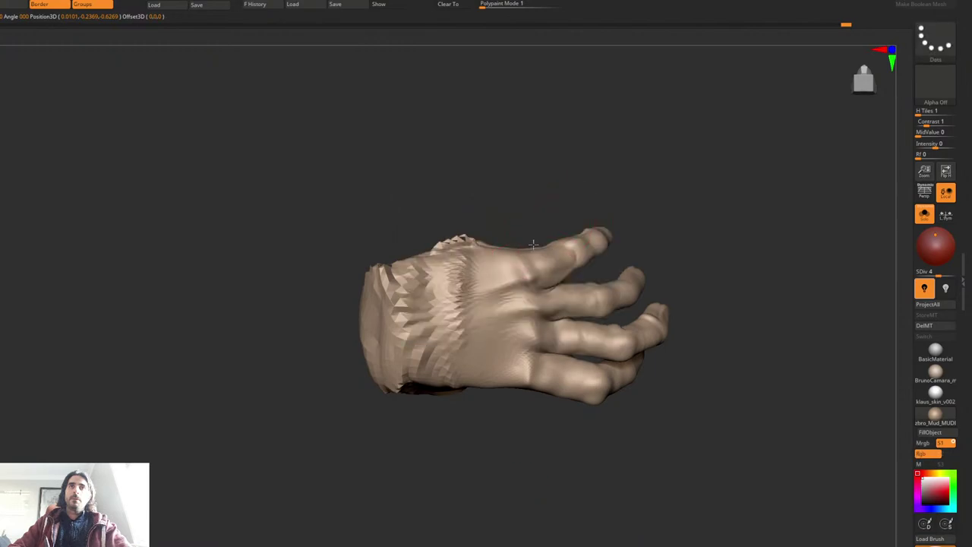
key(space)
mouse_move(548, 277)
right_down()
mouse_move(541, 250)
mouse_move(557, 254)
mouse_move(569, 226)
mouse_move(562, 245)
mouse_move(599, 226)
mouse_move(594, 256)
right_up()
Step: Show the full figure, select the hand and duplicate its subtool
key(ctrl+shift+s)
mouse_move(594, 257)
ctrl+right_down()
mouse_move(556, 169)
mouse_move(542, 234)
mouse_move(554, 232)
mouse_move(517, 268)
ctrl+right_up()
alt+click(579, 237)
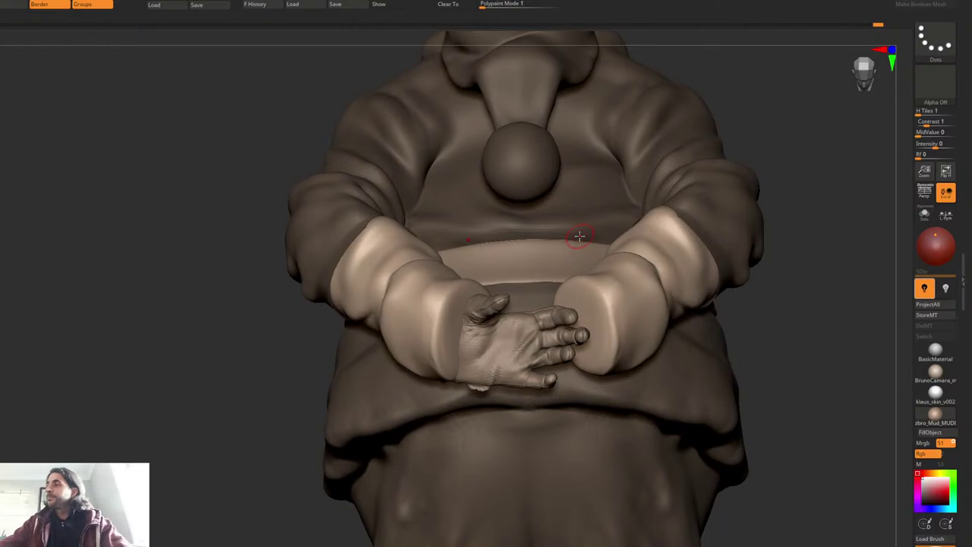
alt+right_drag(524, 258, 561, 200)
alt+click(524, 255)
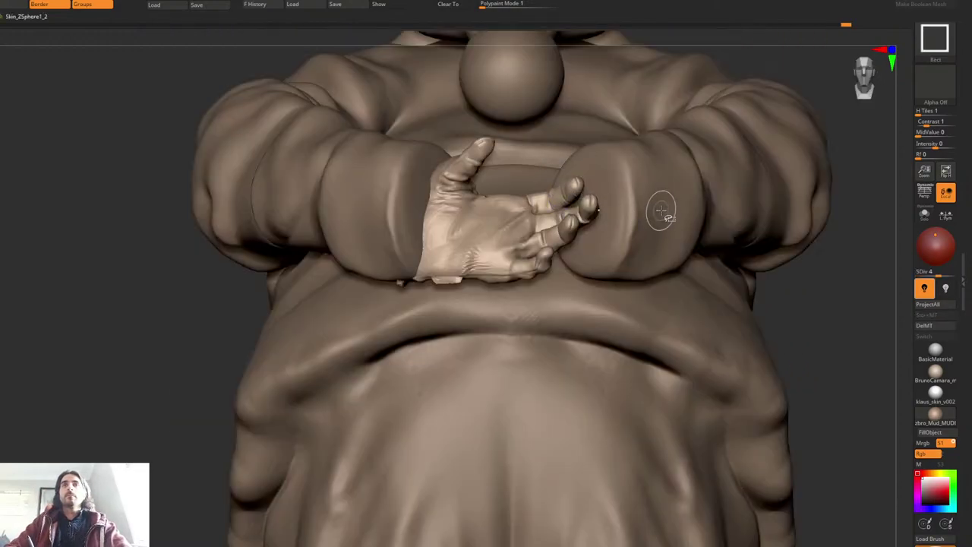
alt+click(696, 206)
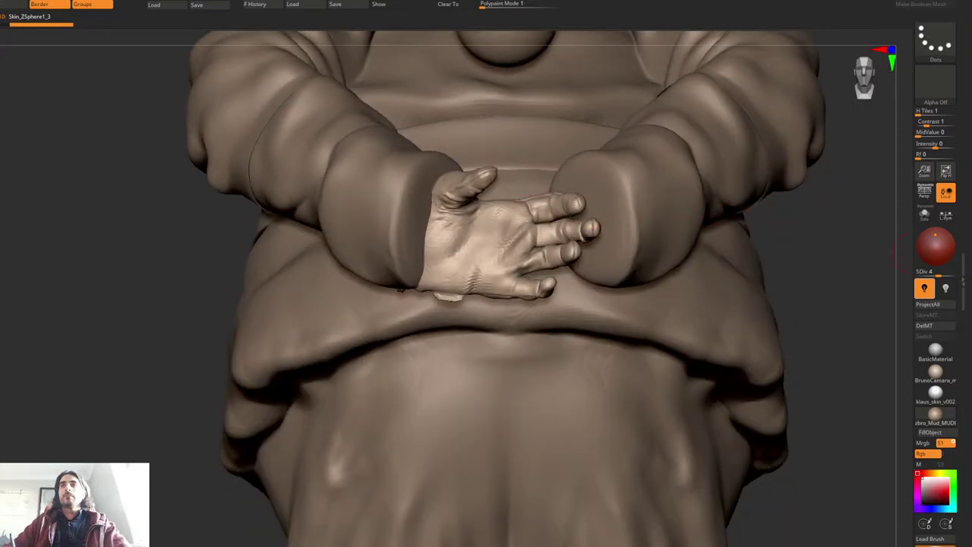
Step: Step through the isolated subtools to identify the duplicated hand and examine its fingers and palm
key(Down)
key(ctrl+s)
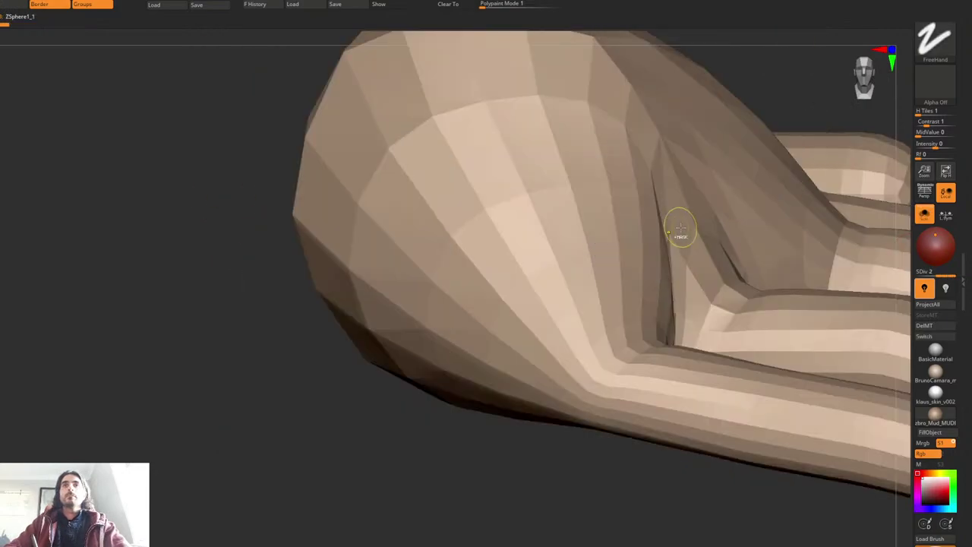
mouse_move(681, 228)
ctrl+right_down()
mouse_move(647, 232)
mouse_move(671, 225)
ctrl+right_up()
key(f)
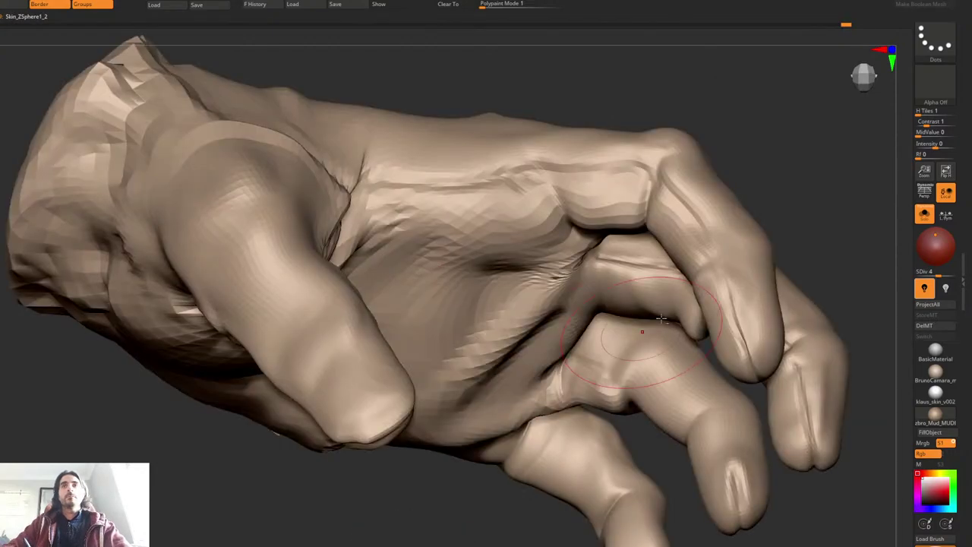
ctrl+right_drag(675, 305, 869, 234)
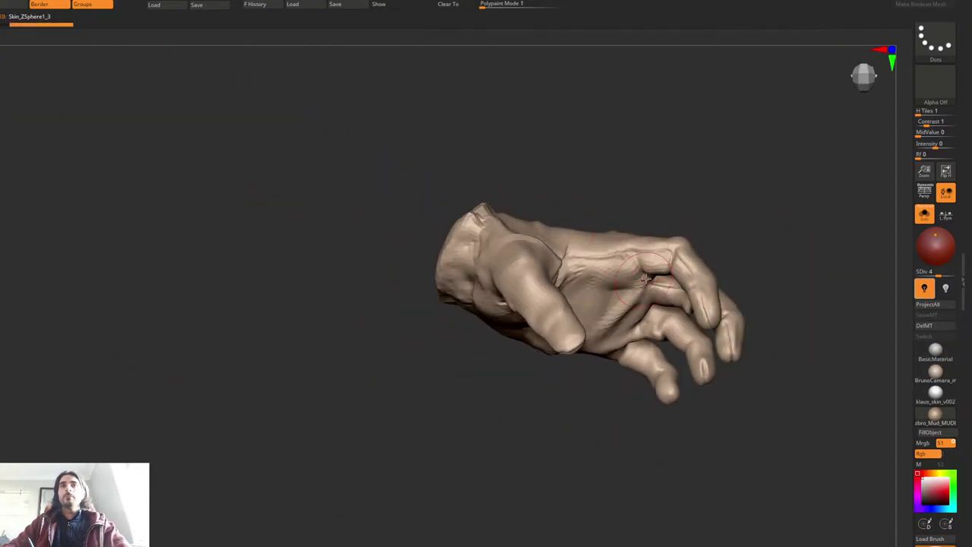
right_drag(646, 279, 642, 178)
key(alt+s)
Step: Raise the duplicated hand to subdivision level 6 and delete its lower subdivision levels
key(w)
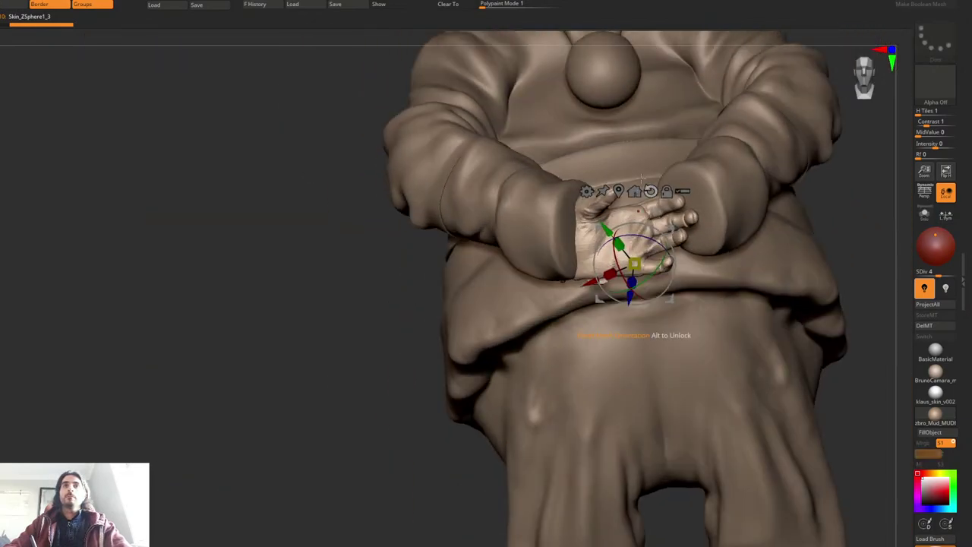
key(q)
key(ctrl+space)
click(953, 275)
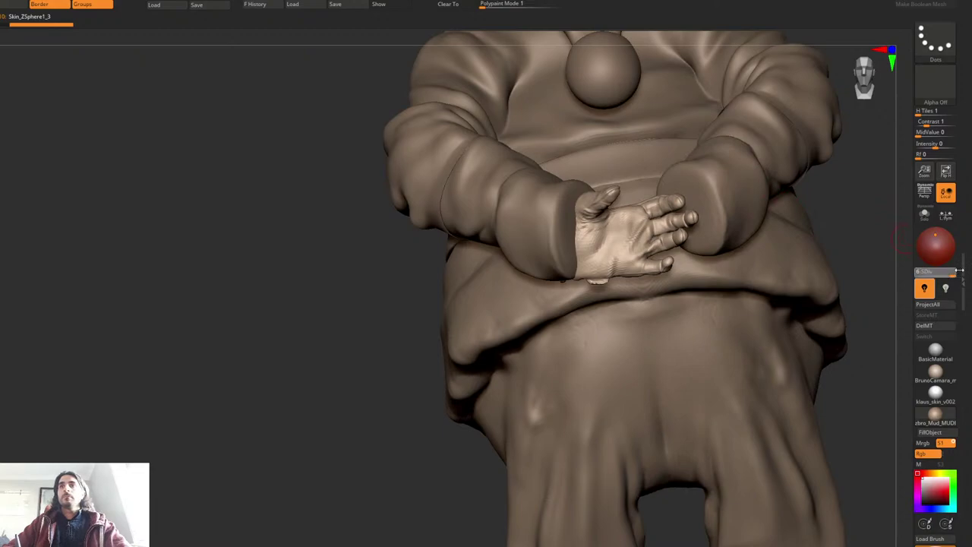
key(ctrl+space)
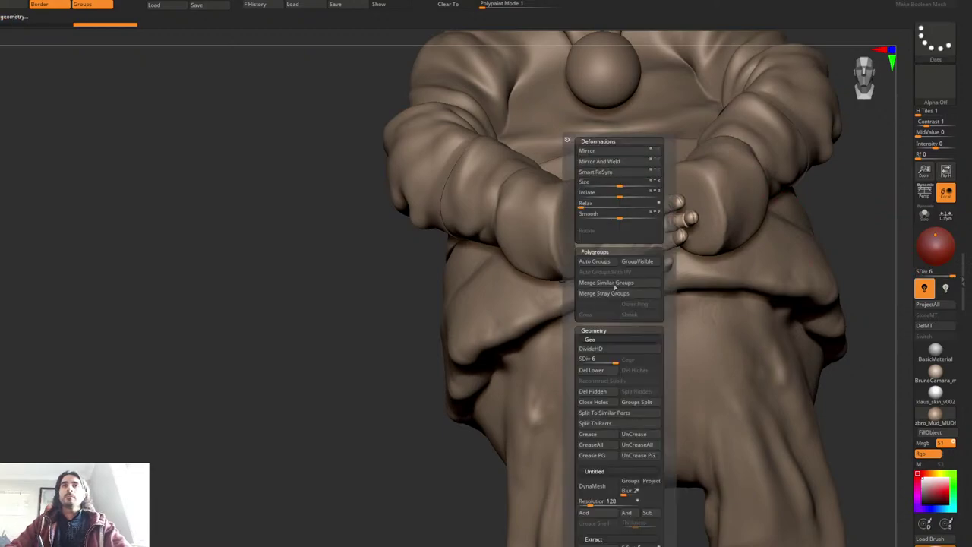
click(608, 370)
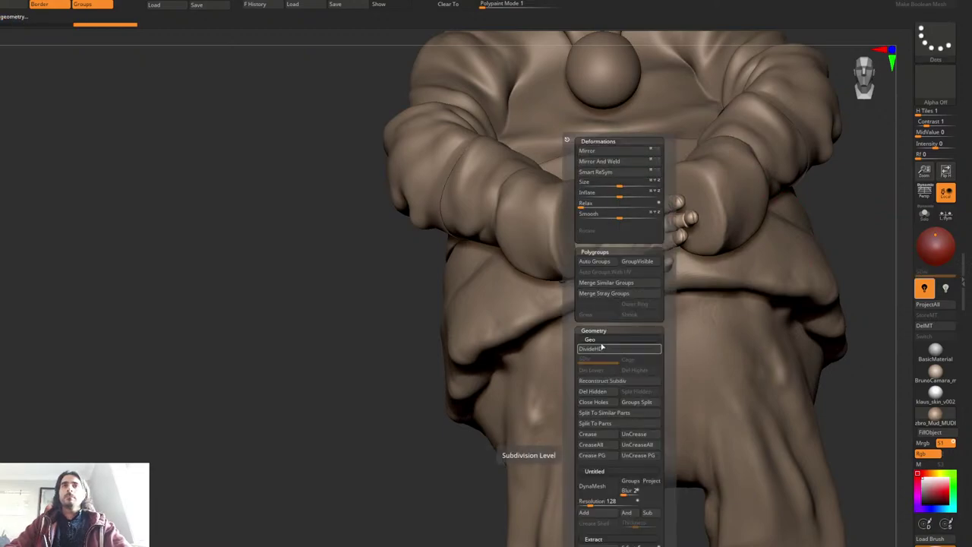
Step: Mirror the duplicated hand to the figure's opposite sleeve
click(590, 154)
alt+right_drag(703, 179, 591, 170)
key(w)
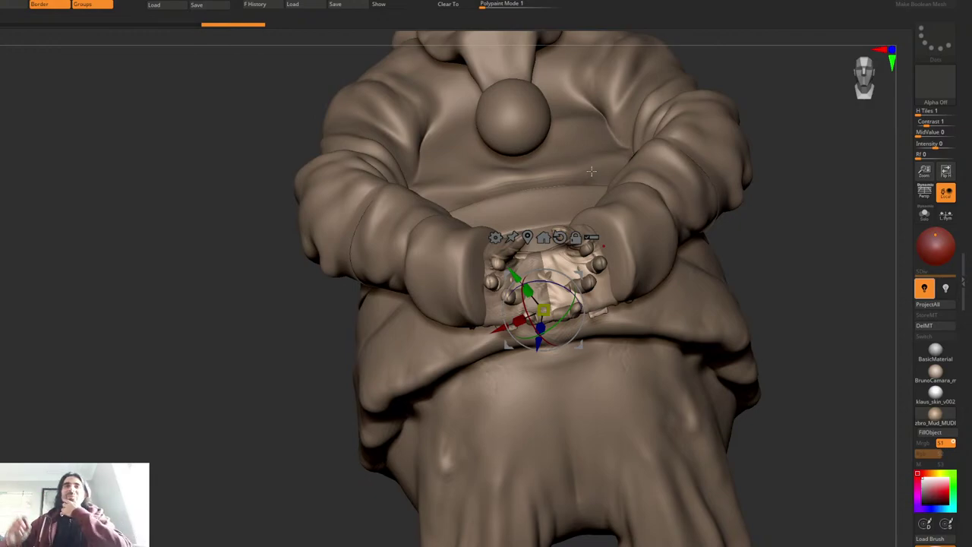
key(q)
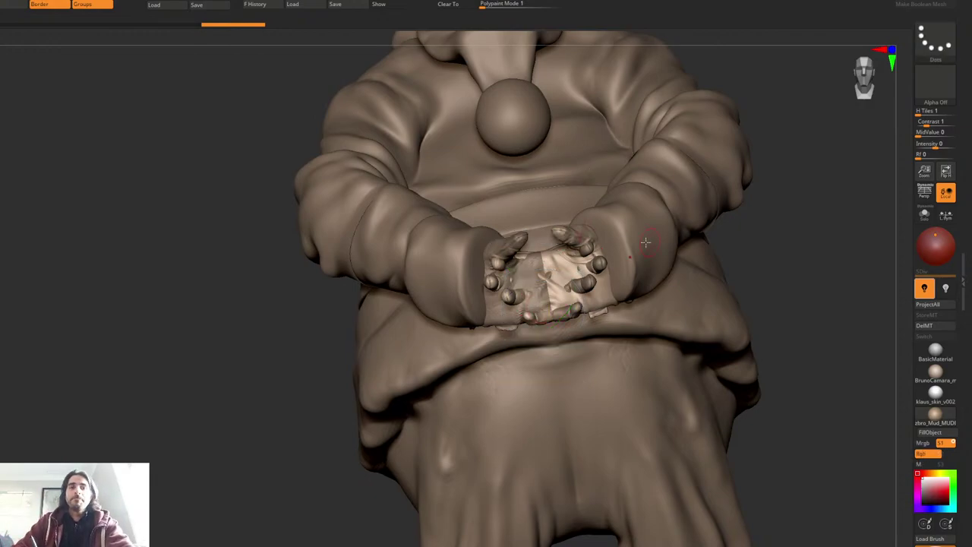
Step: Isolate the mirrored hand and lay a transpose line along it from the cuff to the middle fingers
key(ctrl+shift+s)
ctrl+right_drag(605, 295, 601, 266)
key(w)
right_click(614, 272)
key(y)
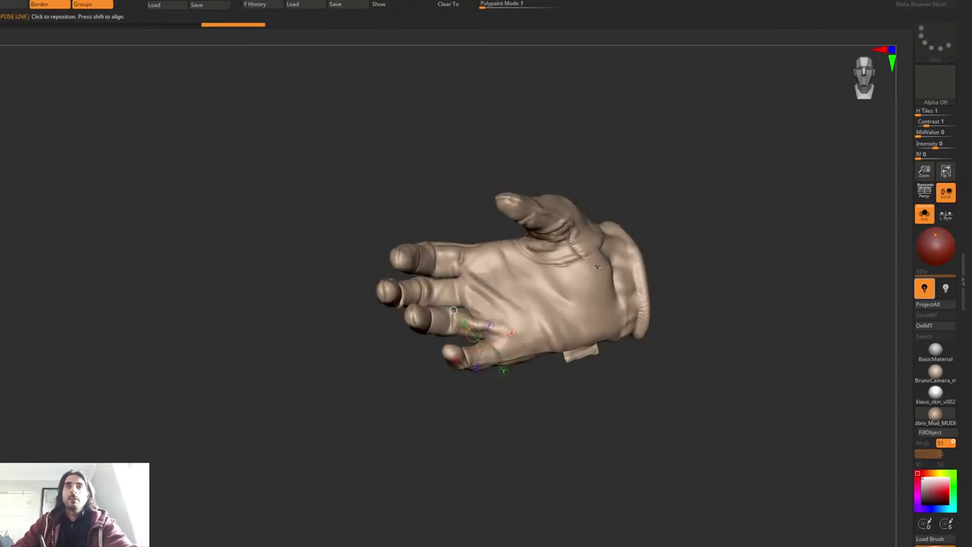
drag(630, 282, 408, 298)
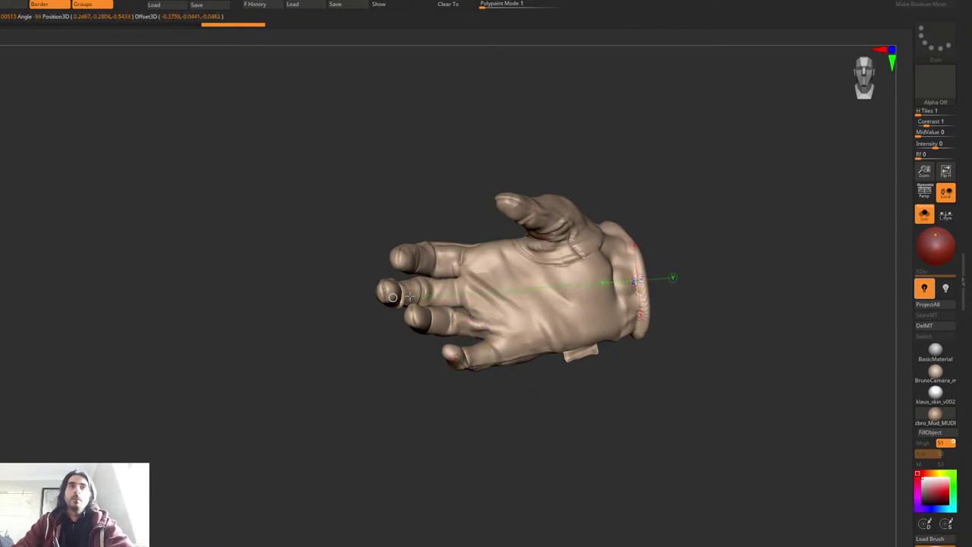
drag(531, 287, 211, 386)
Step: Bring back the full figure and repose the mirrored hand with the transpose line so the two hands meet
key(alt+s)
ctrl+right_drag(547, 349, 579, 226)
alt+right_drag(509, 241, 619, 285)
key(y)
drag(623, 281, 603, 227)
key(q)
mouse_move(585, 233)
ctrl+right_down()
mouse_move(548, 200)
mouse_move(573, 211)
mouse_move(531, 243)
mouse_move(462, 265)
mouse_move(528, 268)
mouse_move(511, 303)
ctrl+right_up()
Step: Select the figure's clothing mesh and set up the Move brush with a larger draw size
alt+click(528, 269)
ctrl+drag(640, 206, 670, 254)
right_drag(487, 289, 528, 264)
right_drag(540, 313, 514, 319)
key(space)
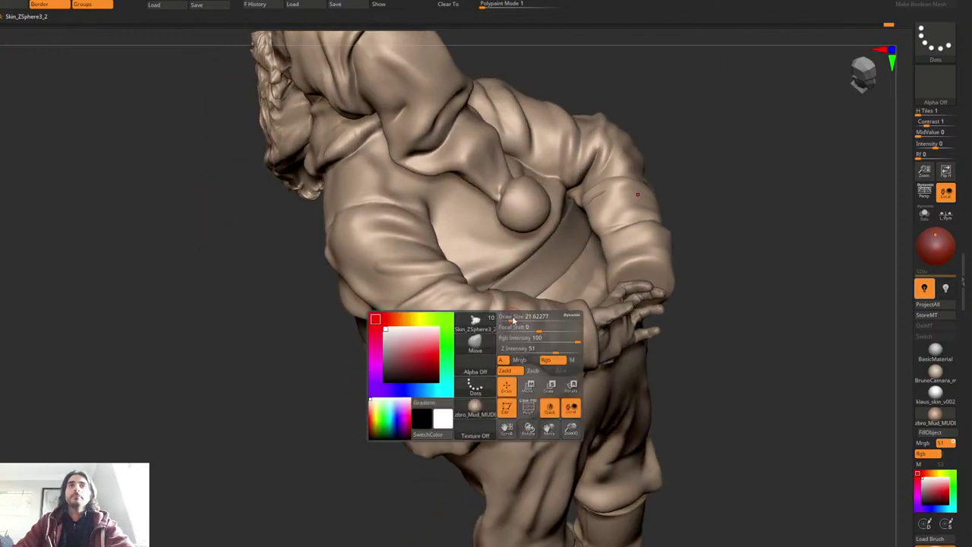
drag(514, 319, 521, 319)
key(b)
key(m)
key(v)
mouse_move(508, 276)
right_down()
mouse_move(508, 306)
mouse_move(490, 308)
right_up()
key(space)
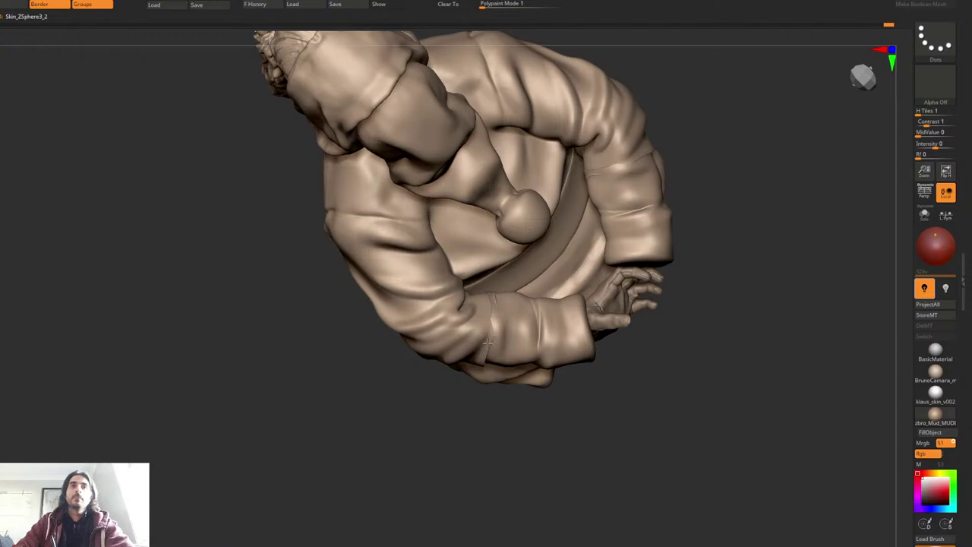
Step: Isolate the clothed body and examine its sleeves, coat and trousers from the side
right_drag(487, 343, 533, 218)
key(shift+f)
alt+right_drag(518, 264, 523, 248)
ctrl+right_drag(523, 247, 627, 198)
key(shift+f)
key(alt+s)
right_drag(627, 197, 565, 219)
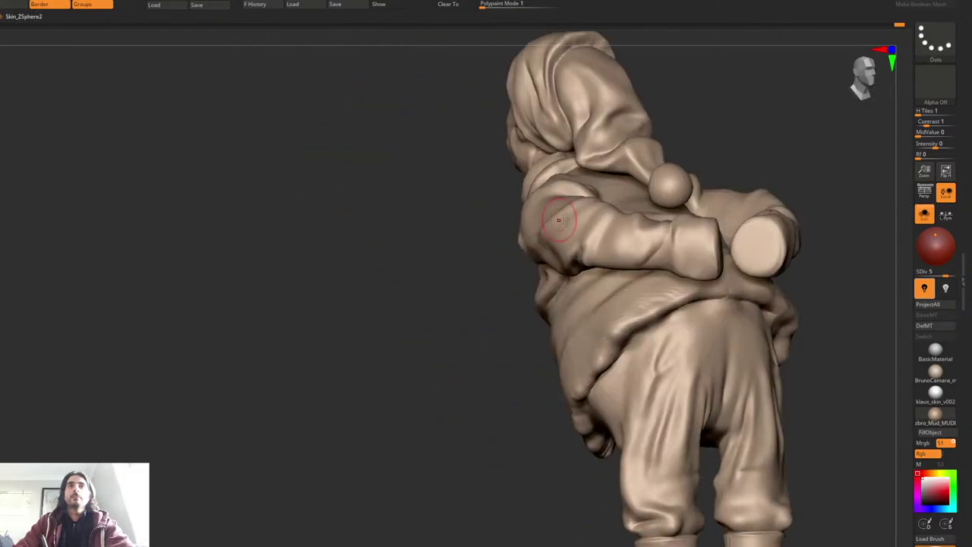
alt+right_drag(720, 199, 630, 205)
right_drag(893, 173, 870, 151)
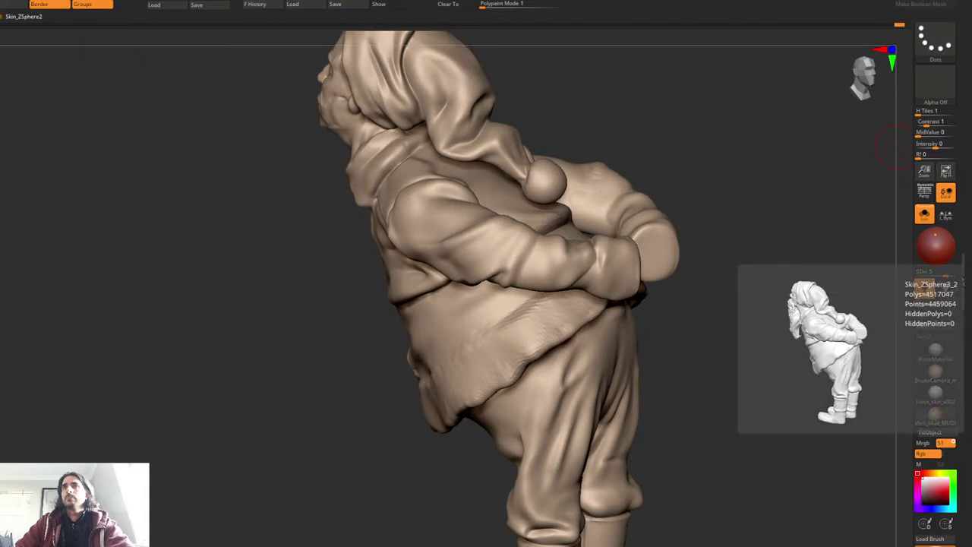
Step: Hide the head and front collar of the clothing mesh with SelectLasso and bring the figure's other parts back into view
alt+right_drag(480, 152, 567, 270)
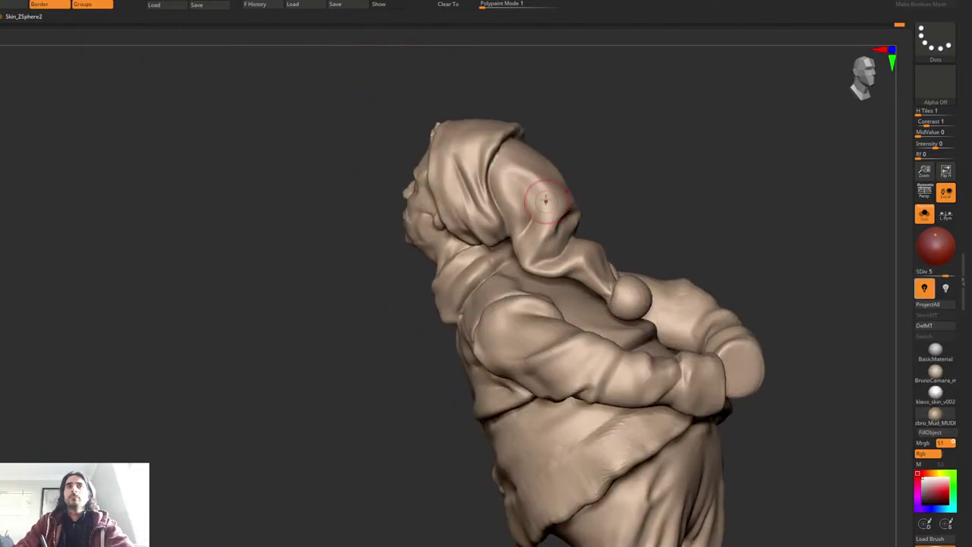
right_drag(544, 200, 585, 204)
key(ctrl+space)
click(553, 202)
key(ctrl+space)
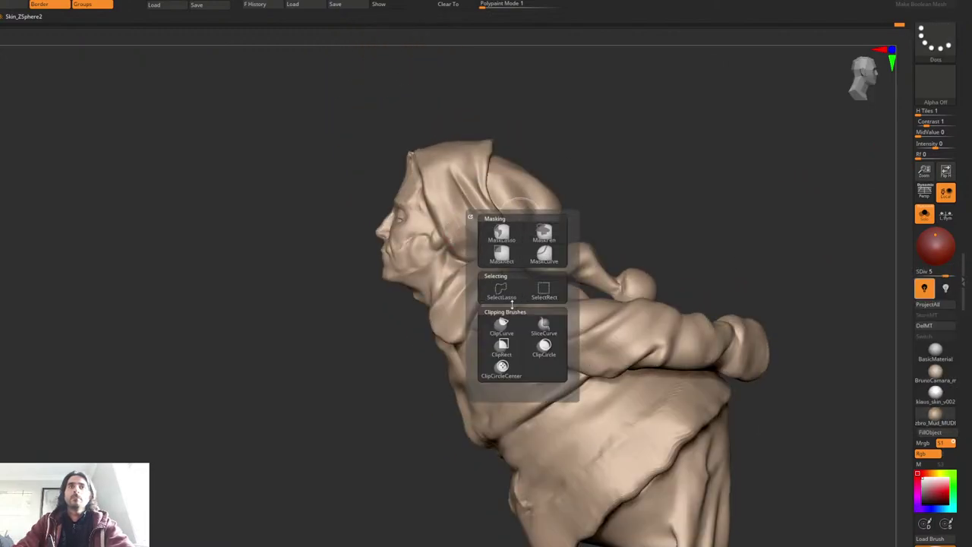
click(505, 290)
mouse_move(443, 99)
ctrl+shift+mouse_down()
mouse_move(499, 281)
mouse_move(327, 103)
ctrl+shift+mouse_up()
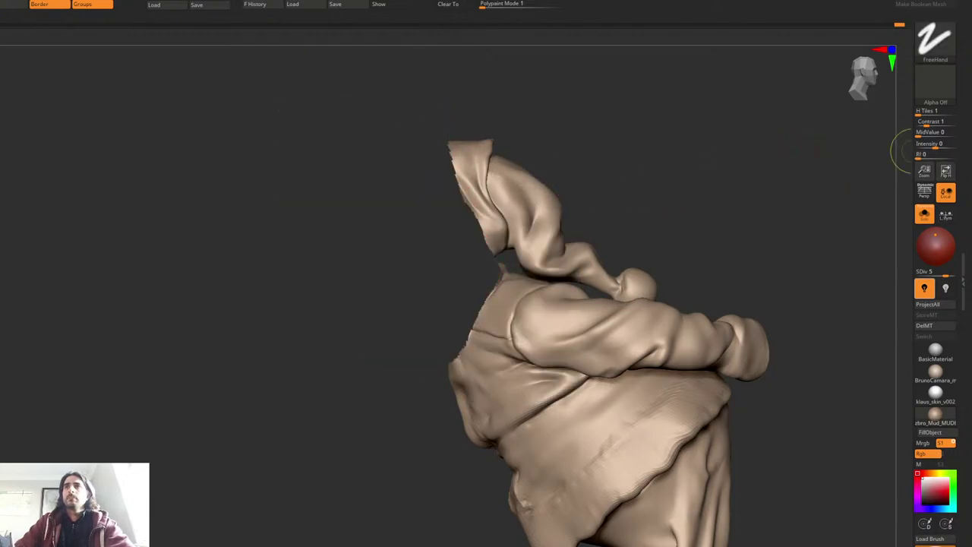
click(924, 214)
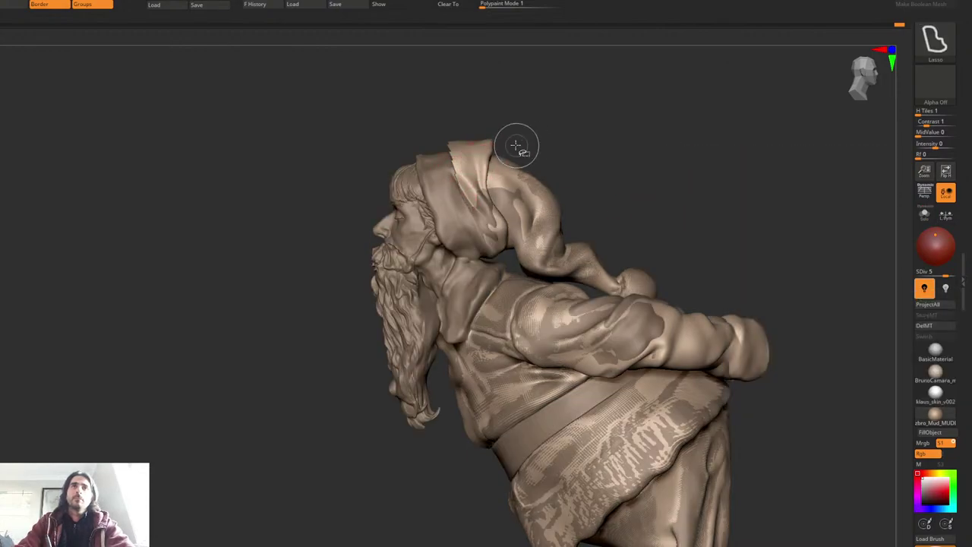
Step: Hide another strip of the hood with the lasso selection, then unhide the entire clothing mesh
mouse_move(498, 123)
ctrl+alt+shift+mouse_down()
mouse_move(509, 217)
mouse_move(511, 61)
mouse_move(515, 70)
ctrl+alt+shift+mouse_up()
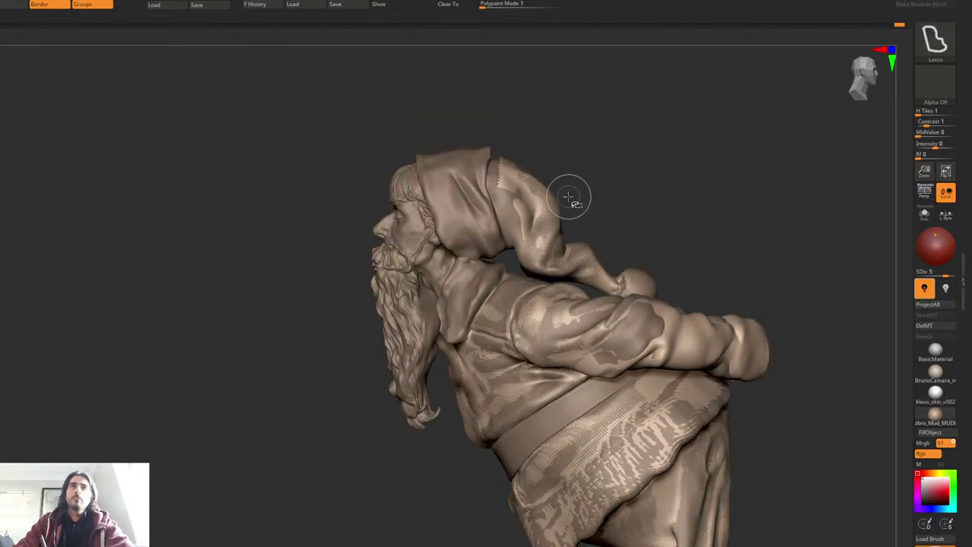
mouse_move(535, 152)
alt+mouse_down()
mouse_move(555, 150)
mouse_move(599, 117)
alt+mouse_up()
key(ctrl+s)
key(ctrl+s)
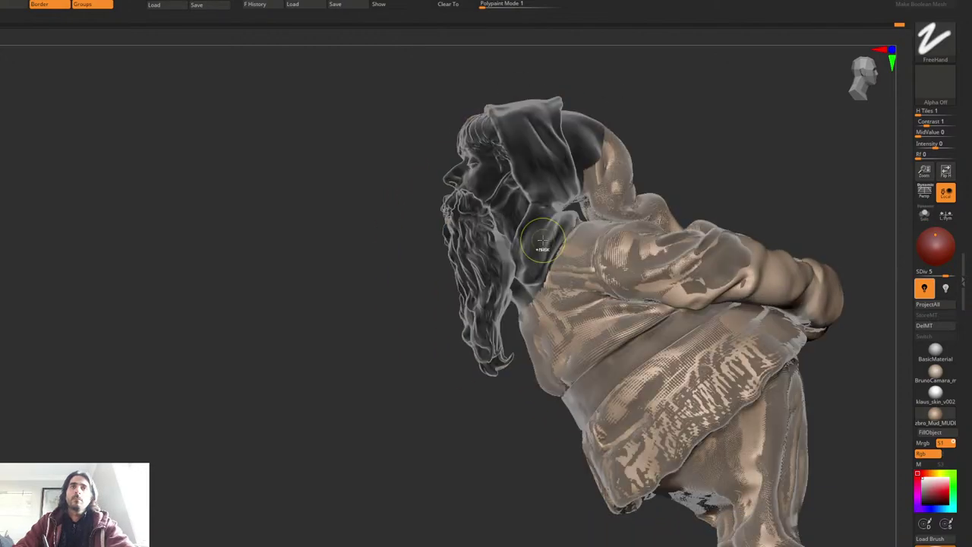
ctrl+shift+click(714, 137)
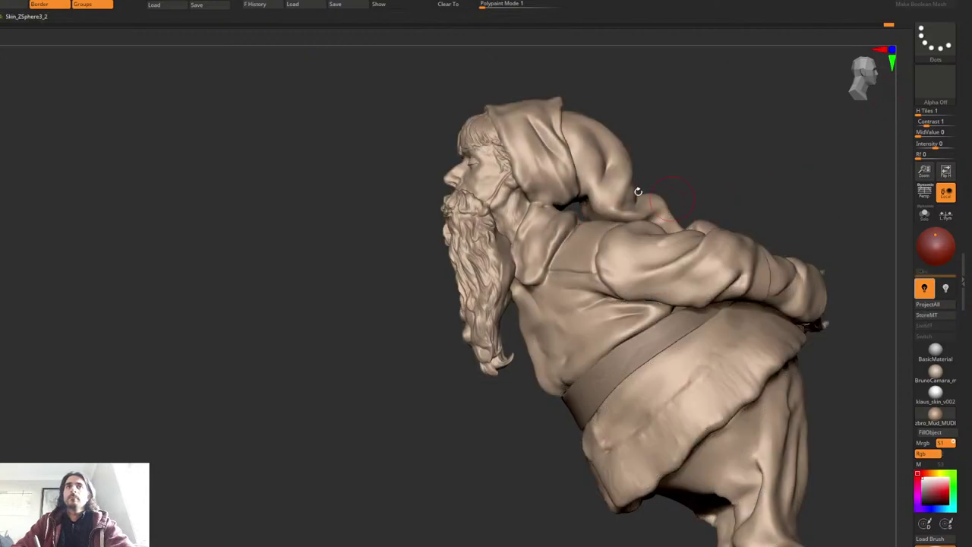
Step: Isolate the head and upper chest of the clothing mesh with a lasso selection, then restore the full mesh
mouse_move(599, 73)
ctrl+shift+mouse_down()
mouse_move(612, 131)
mouse_move(569, 275)
mouse_move(534, 338)
mouse_move(343, 328)
mouse_move(486, 72)
ctrl+shift+mouse_up()
alt+drag(737, 179, 616, 171)
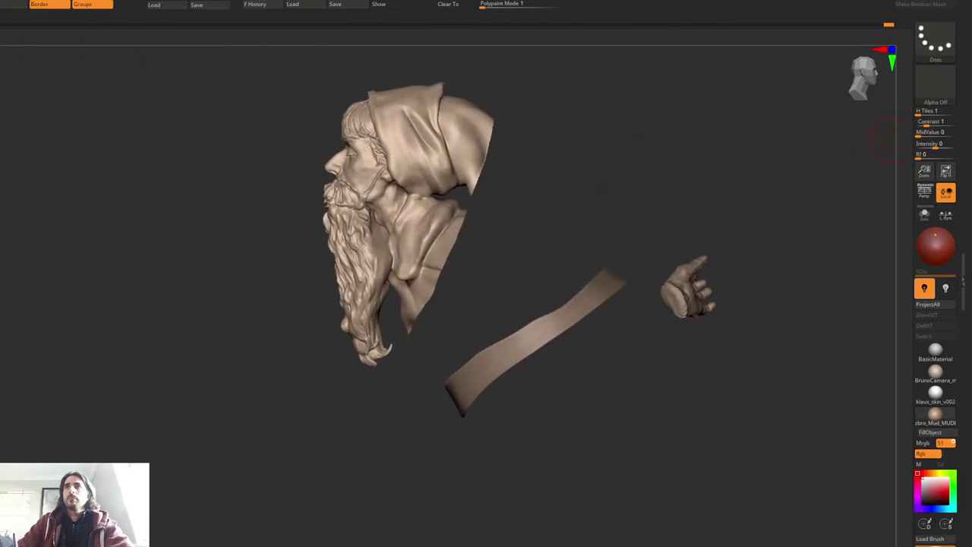
ctrl+shift+click(881, 180)
ctrl+shift+click(703, 164)
ctrl+shift+click(703, 166)
Step: Examine the sleeves and the meeting hands from behind, with and without the polygroup wireframe
mouse_move(704, 162)
mouse_down()
mouse_move(699, 174)
mouse_move(658, 184)
mouse_move(641, 237)
mouse_up()
key(shift+f)
drag(730, 221, 538, 261)
ctrl+right_drag(537, 261, 554, 199)
right_click(524, 214)
right_click(529, 211)
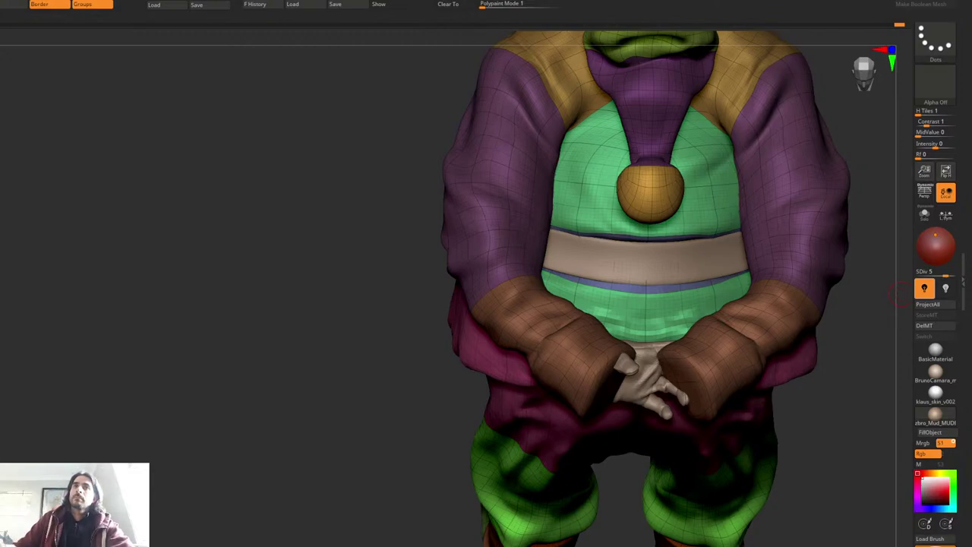
key(shift+f)
alt+drag(356, 261, 274, 228)
right_drag(534, 233, 529, 199)
right_click(522, 237)
right_drag(559, 164, 601, 257)
right_drag(600, 221, 611, 223)
right_click(460, 234)
mouse_move(458, 235)
right_down()
mouse_move(416, 231)
mouse_move(456, 241)
right_up()
Step: Isolate the sleeve and cuff polygroups of the clothing mesh using SelectRect, with the wireframe shown only while picking
key(shift+f)
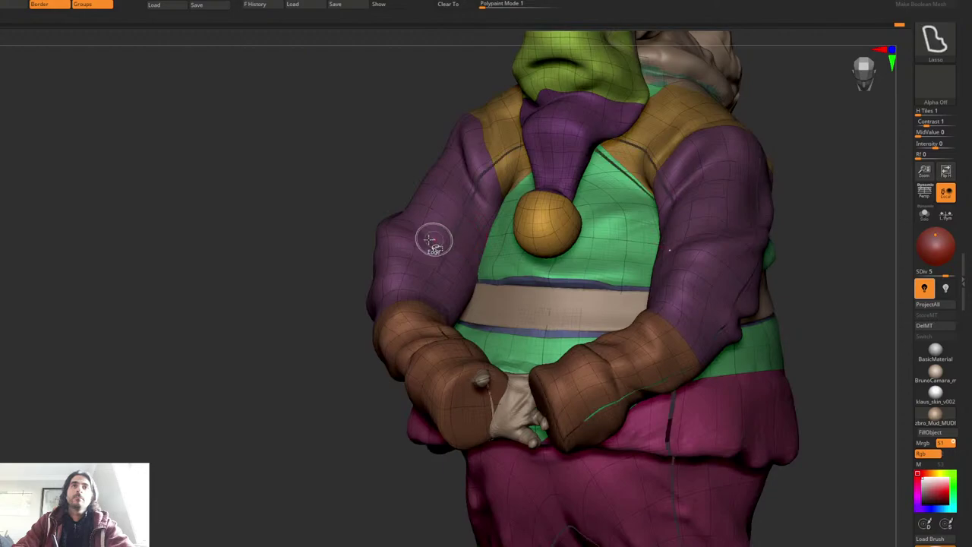
key(2)
click(459, 309)
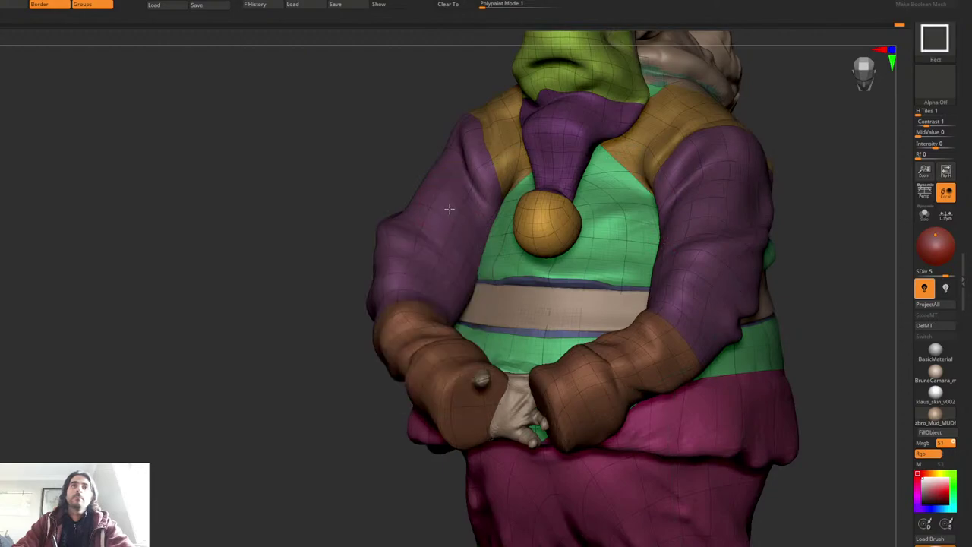
ctrl+shift+double_click(449, 211)
ctrl+shift+click(404, 331)
ctrl+shift+drag(362, 313, 386, 262)
key(shift+f)
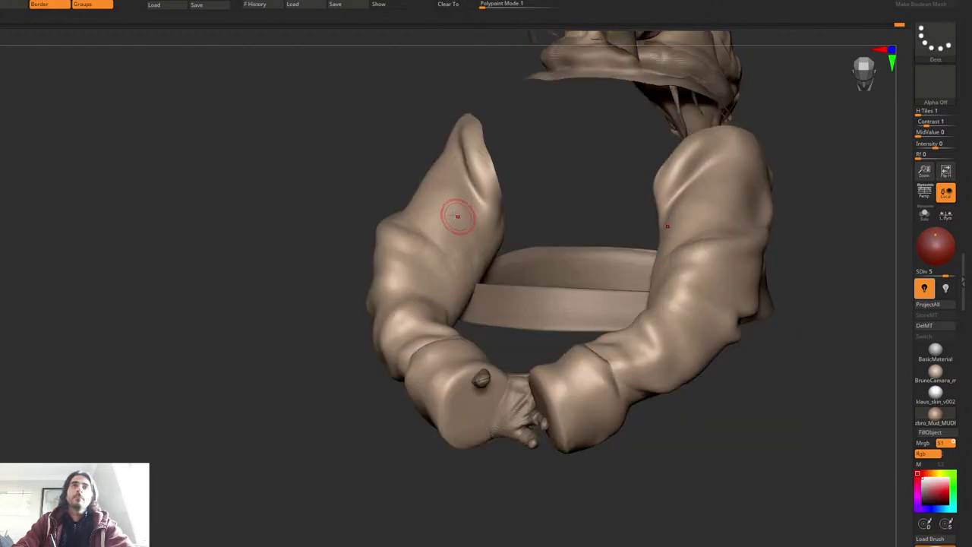
Step: Carve a diagonal crease across the inside of both sleeves near the elbow, lowering the mesh to subdivision level 4
mouse_move(458, 218)
right_down()
mouse_move(439, 214)
mouse_move(435, 226)
right_up()
key(1)
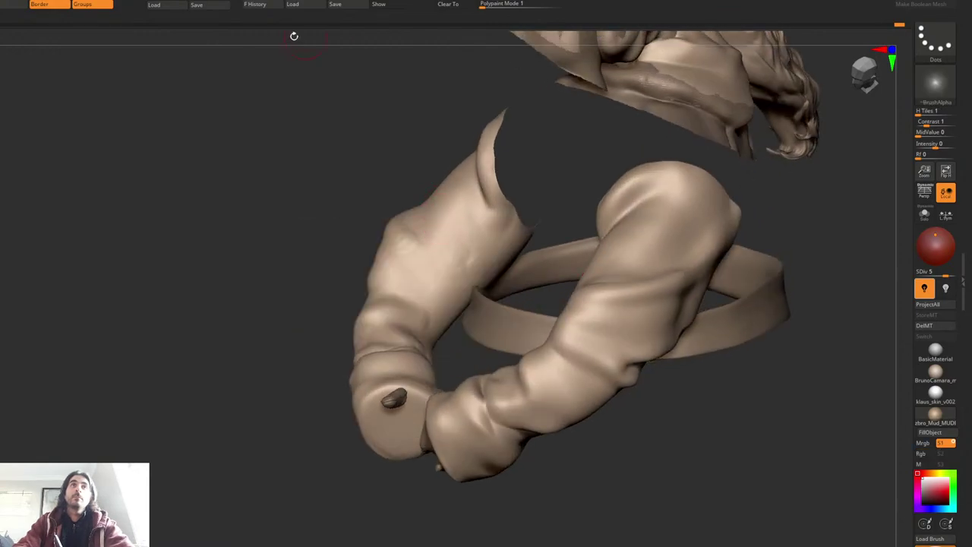
click(188, 0)
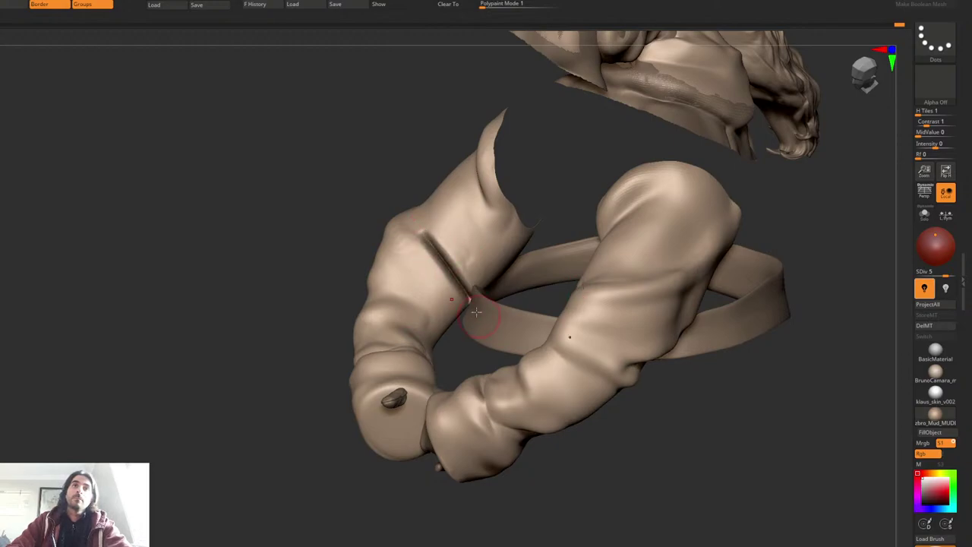
right_click(470, 285)
right_click(449, 257)
key(shift+d)
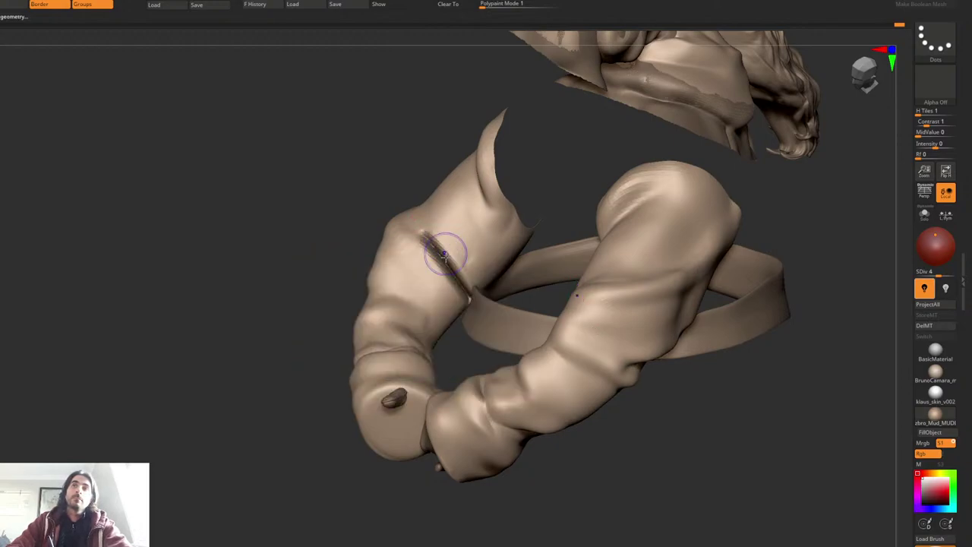
drag(456, 273, 471, 296)
right_click(437, 266)
right_drag(436, 233, 455, 248)
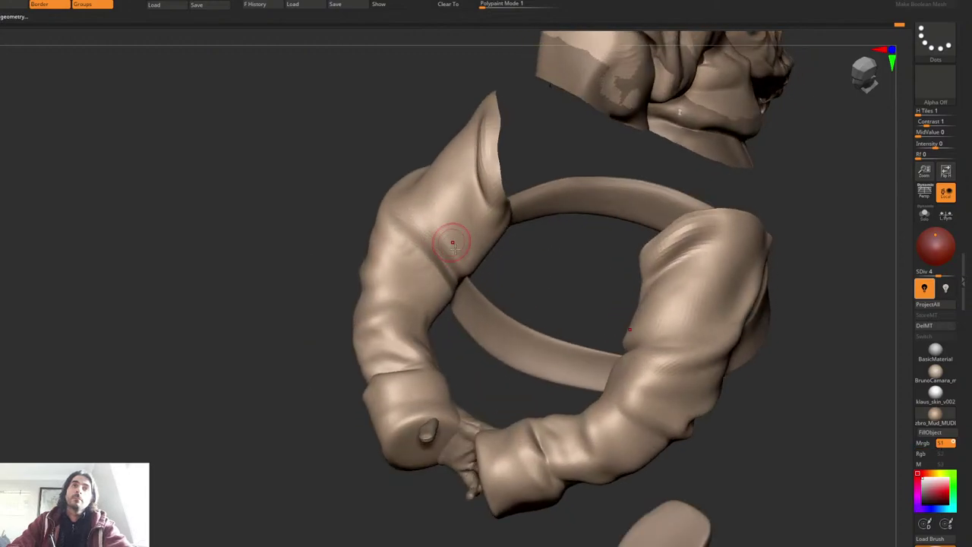
Step: Sculpt additional diagonal folds down the sleeves below the elbow crease
mouse_move(465, 266)
mouse_down()
mouse_move(428, 219)
mouse_move(411, 225)
mouse_move(431, 253)
mouse_up()
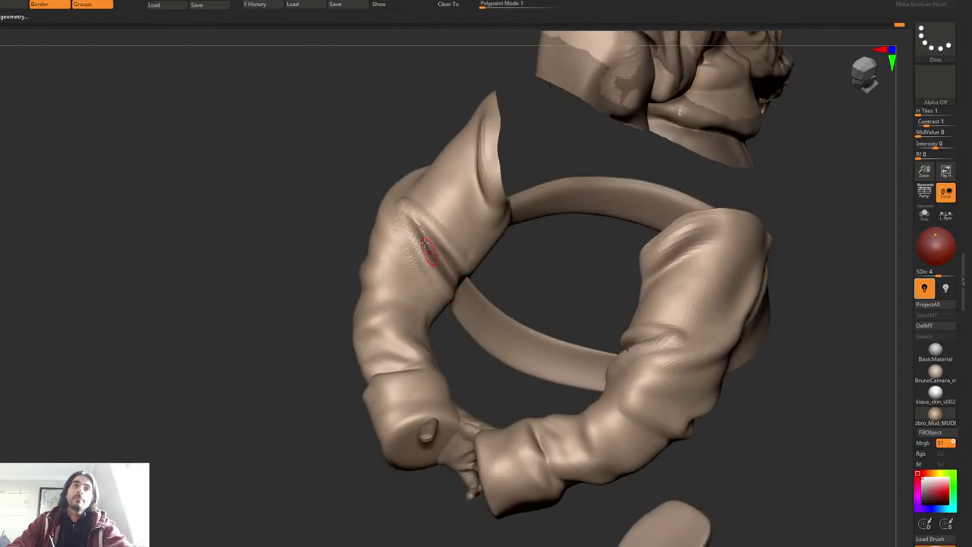
right_drag(432, 253, 417, 228)
mouse_move(449, 308)
mouse_down()
mouse_move(389, 266)
mouse_move(415, 291)
mouse_up()
mouse_move(389, 264)
right_down()
mouse_move(382, 236)
mouse_move(424, 313)
mouse_move(362, 252)
mouse_move(406, 276)
right_up()
drag(406, 278, 455, 329)
drag(400, 295, 490, 345)
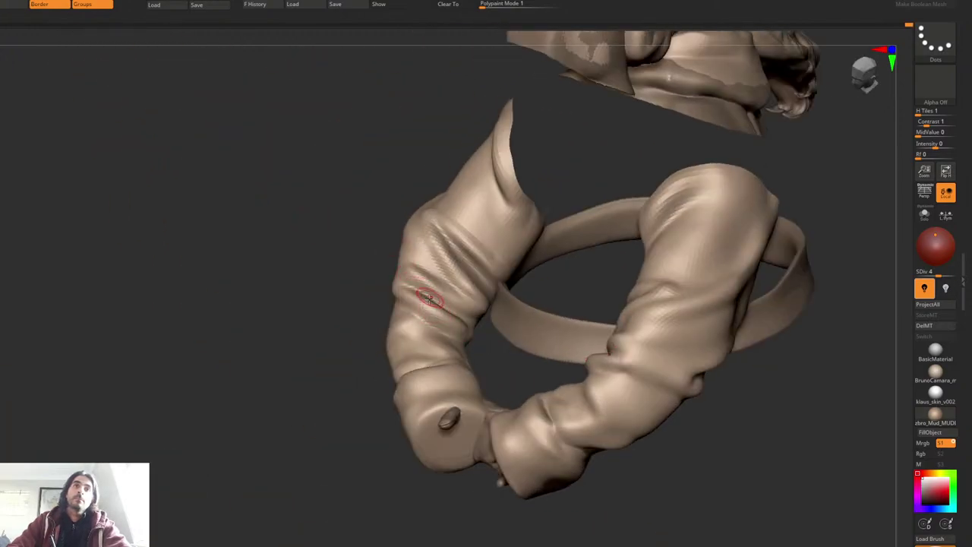
right_drag(429, 298, 405, 288)
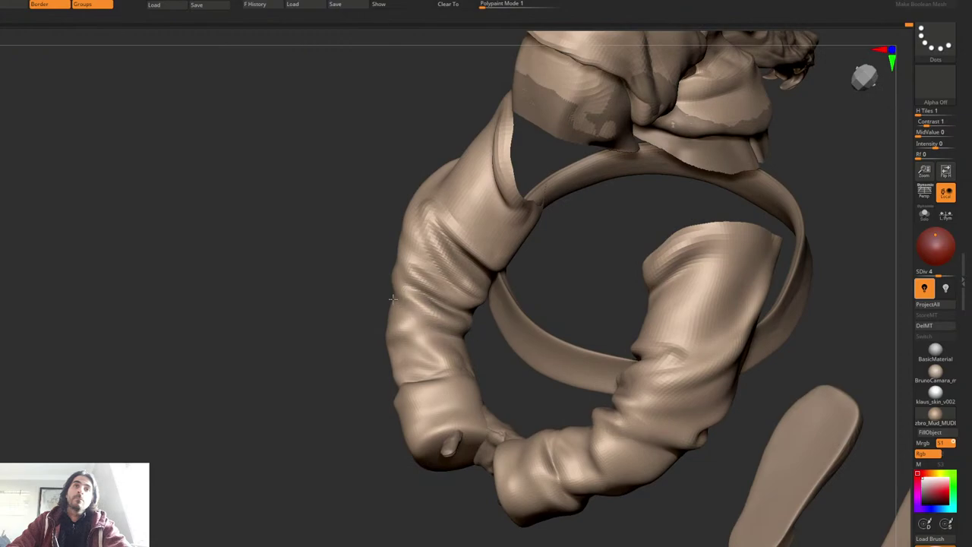
Step: Deepen the elbow crease and build up the cloth along the upper sleeve above it
drag(490, 271, 473, 259)
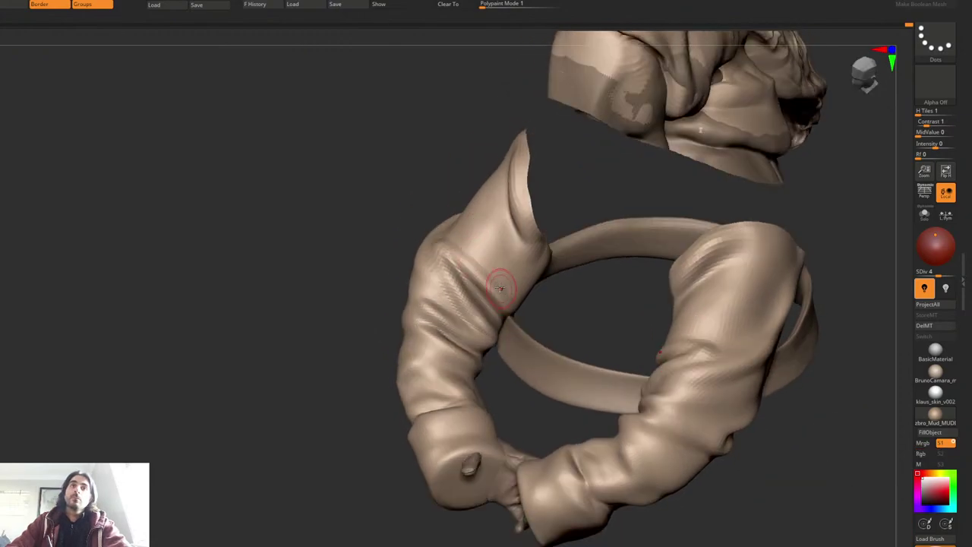
drag(512, 294, 517, 304)
drag(486, 215, 507, 304)
mouse_move(490, 226)
right_down()
mouse_move(458, 205)
mouse_move(536, 274)
mouse_move(562, 266)
mouse_move(576, 283)
right_up()
drag(575, 283, 637, 270)
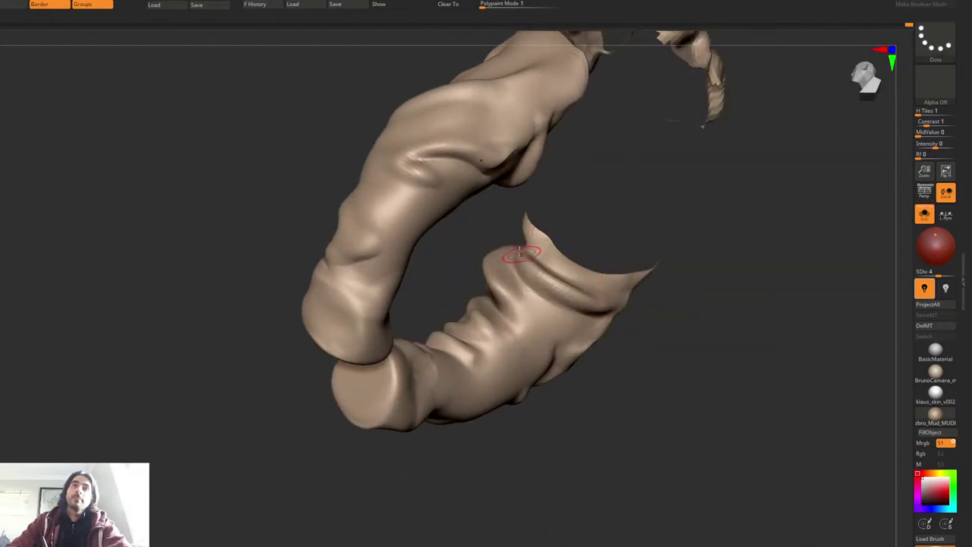
Step: Sculpt deep compression folds around the inner elbow of the isolated sleeves
right_drag(517, 253, 537, 258)
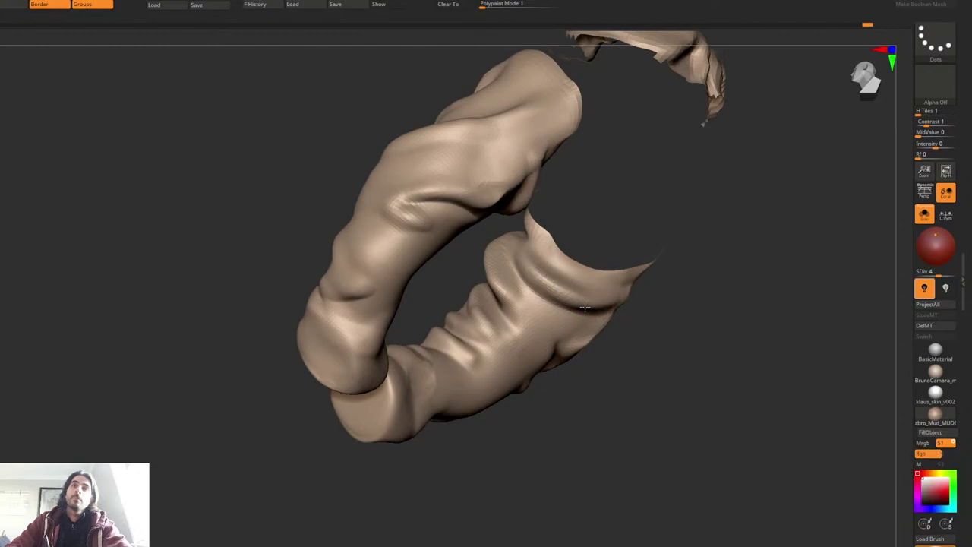
drag(585, 307, 504, 284)
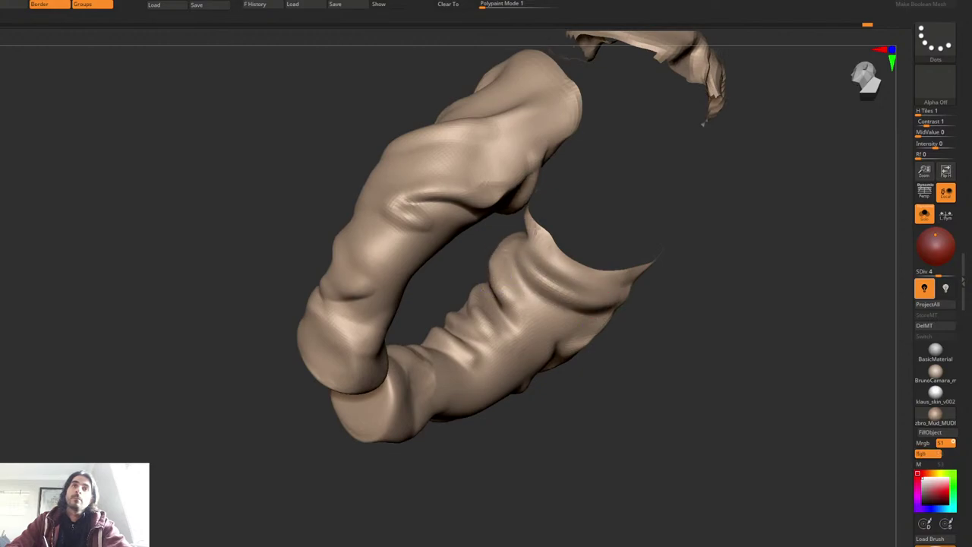
right_drag(515, 252, 519, 316)
drag(500, 271, 543, 333)
drag(495, 301, 571, 371)
drag(494, 327, 564, 373)
drag(491, 325, 560, 374)
mouse_move(526, 357)
right_down()
mouse_move(508, 291)
mouse_move(505, 327)
right_up()
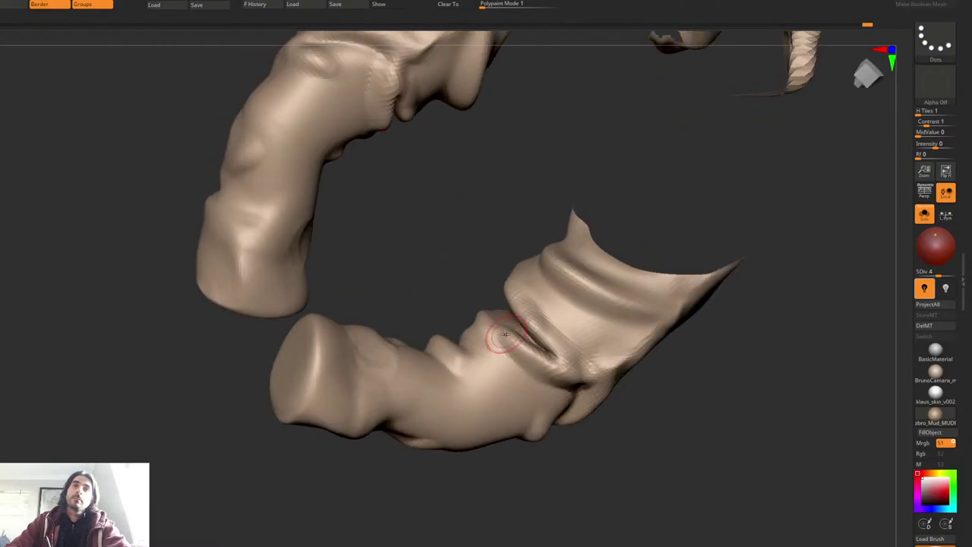
Step: Extend the elbow folds around the underside of the sleeves and soften their transitions
mouse_move(505, 335)
mouse_down()
mouse_move(475, 310)
mouse_move(529, 363)
mouse_up()
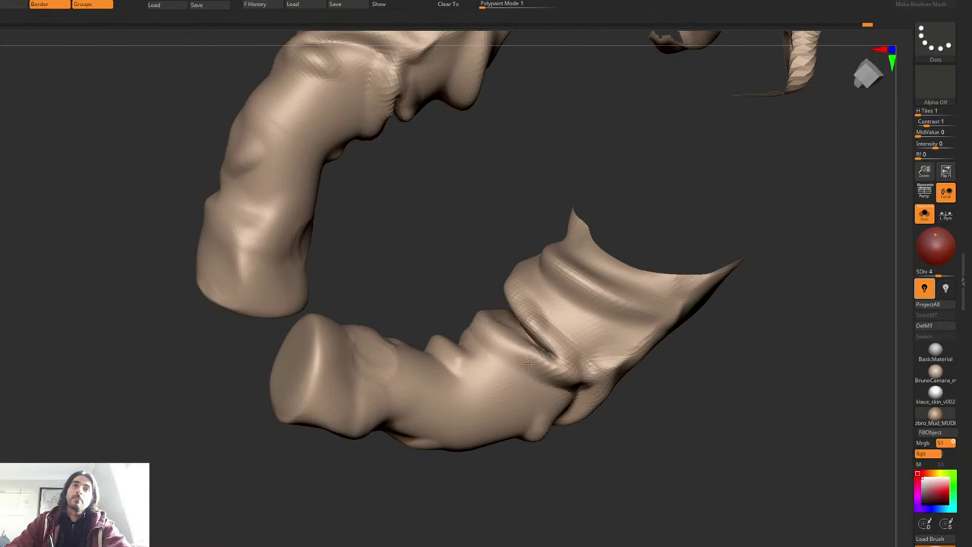
mouse_move(528, 365)
right_down()
mouse_move(552, 309)
mouse_move(575, 329)
right_up()
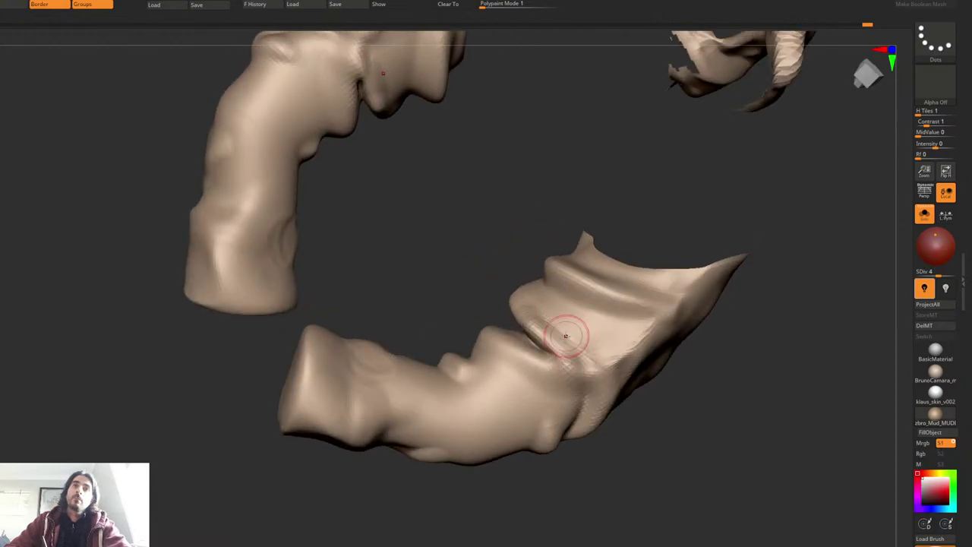
mouse_move(566, 335)
mouse_down()
mouse_move(543, 326)
mouse_move(566, 319)
mouse_move(571, 278)
mouse_move(597, 325)
mouse_move(577, 326)
mouse_move(623, 339)
mouse_up()
right_drag(627, 341, 602, 305)
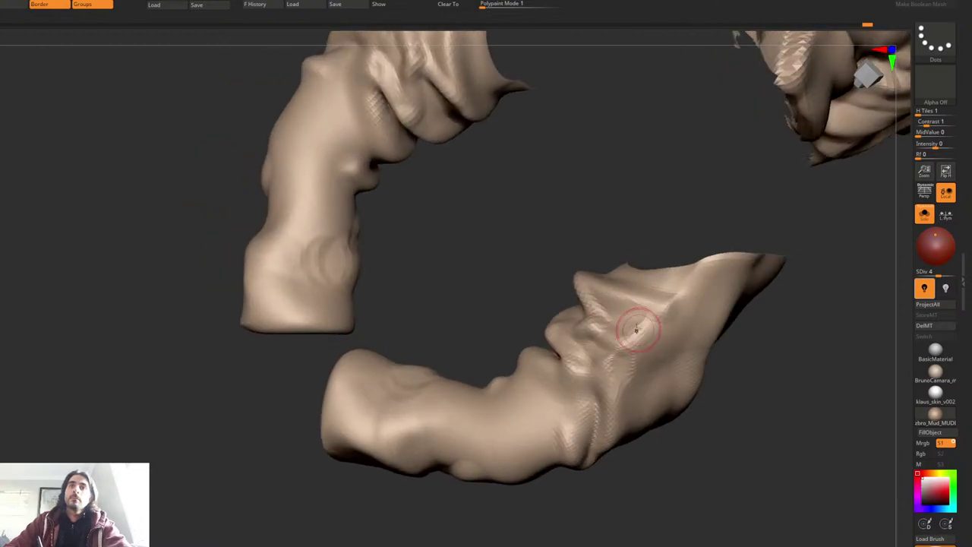
mouse_move(637, 330)
mouse_down()
mouse_move(626, 322)
mouse_move(657, 317)
mouse_move(646, 332)
mouse_move(589, 332)
mouse_move(659, 364)
mouse_up()
mouse_move(592, 344)
mouse_down()
mouse_move(662, 363)
mouse_move(620, 362)
mouse_move(655, 359)
mouse_move(617, 379)
mouse_up()
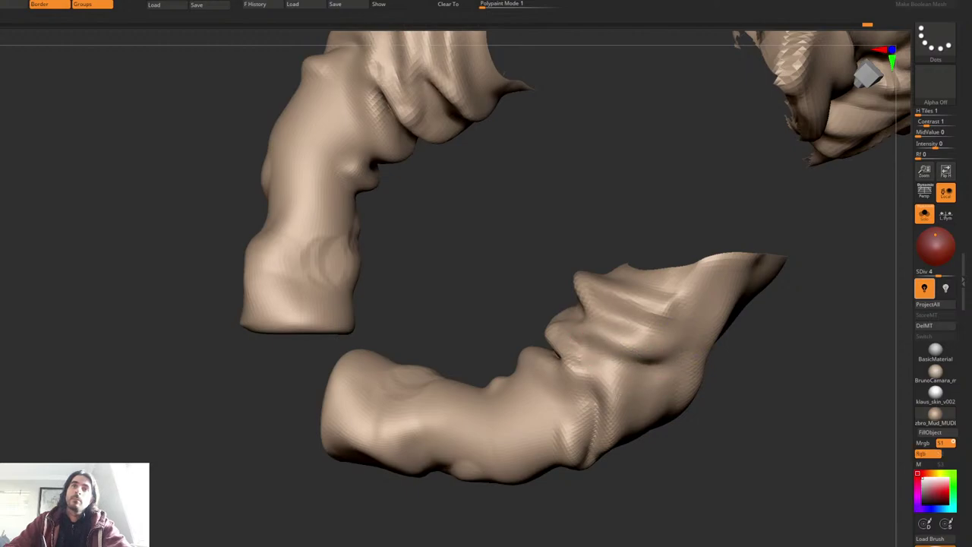
mouse_move(564, 356)
mouse_down()
mouse_move(600, 412)
mouse_move(588, 447)
mouse_up()
mouse_move(581, 369)
shift+mouse_down()
mouse_move(597, 398)
mouse_move(582, 391)
mouse_move(571, 418)
mouse_move(516, 339)
mouse_move(636, 312)
mouse_move(554, 282)
mouse_move(551, 293)
mouse_move(558, 264)
mouse_move(521, 281)
mouse_move(491, 243)
mouse_move(517, 289)
mouse_move(514, 309)
mouse_move(531, 303)
shift+mouse_up()
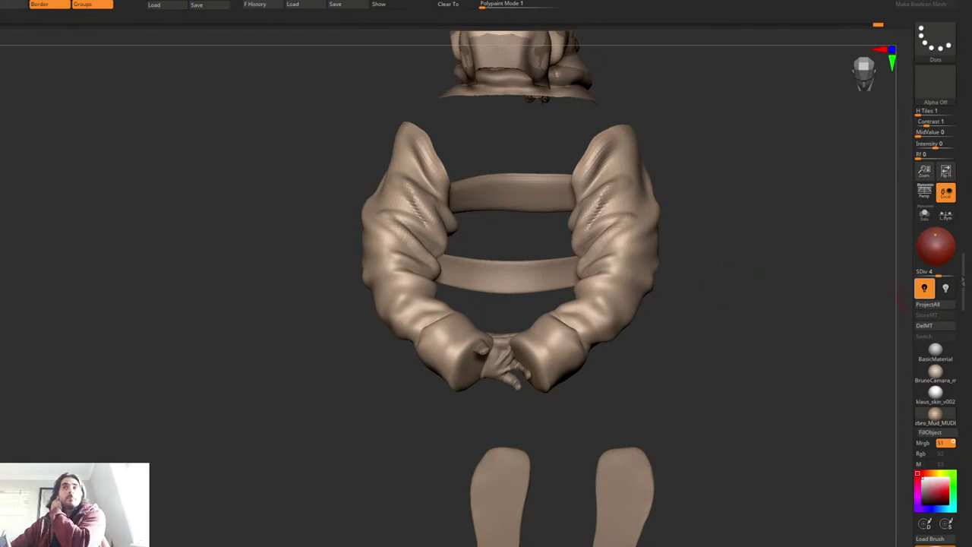
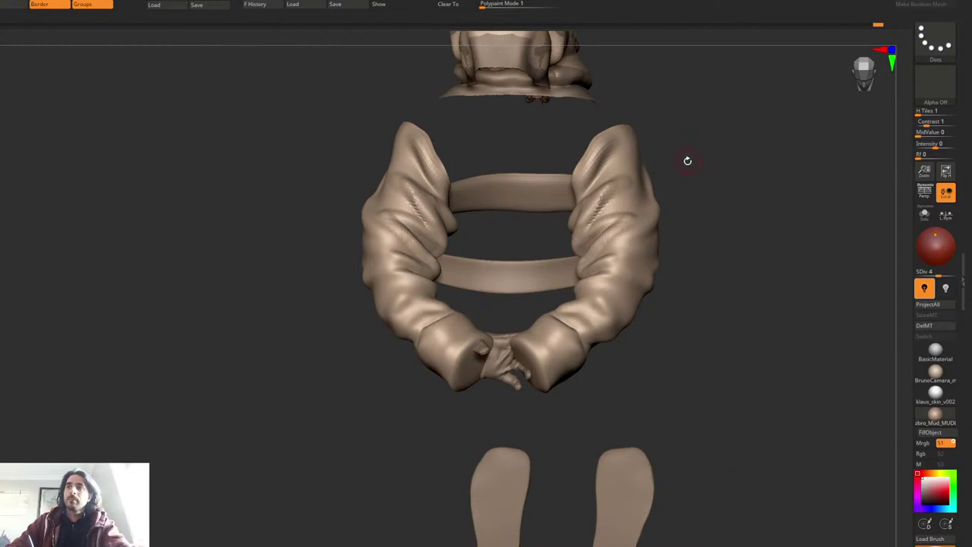
Step: Check the new sleeve folds from several angles and restore the full clothing mesh with the rest of the figure
alt+drag(673, 200, 674, 233)
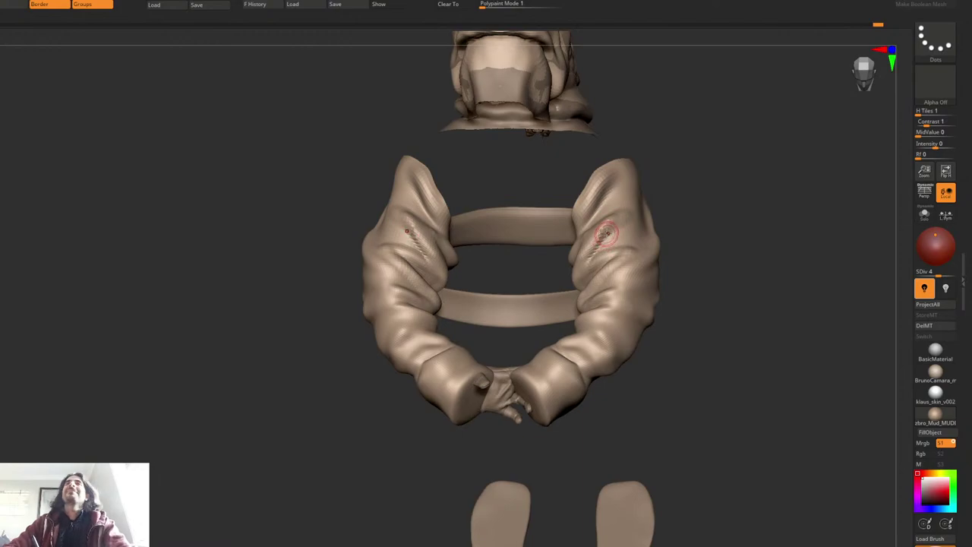
right_drag(438, 217, 494, 189)
alt+right_drag(477, 126, 498, 218)
right_drag(498, 218, 465, 226)
key(ctrl+1)
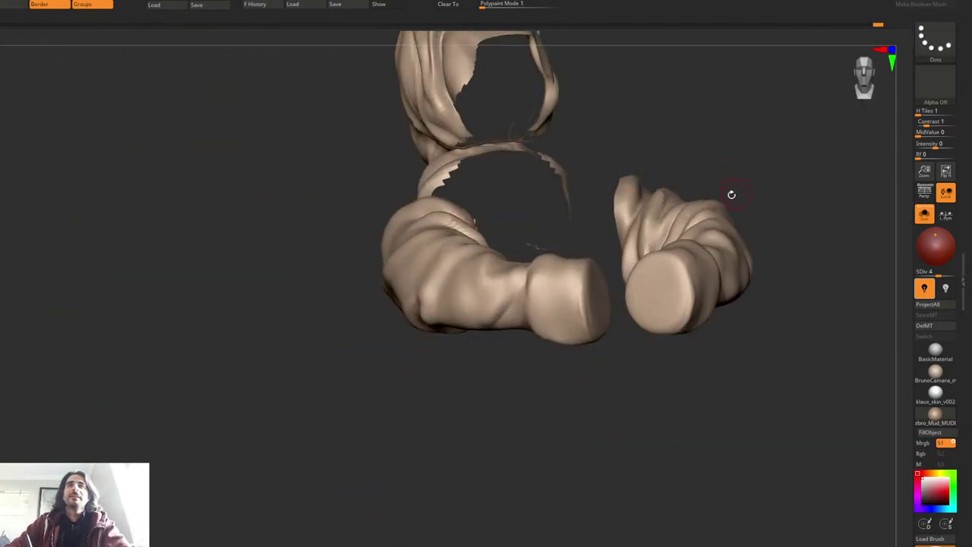
alt+right_drag(732, 196, 660, 195)
key(ctrl+1)
ctrl+shift+click(702, 133)
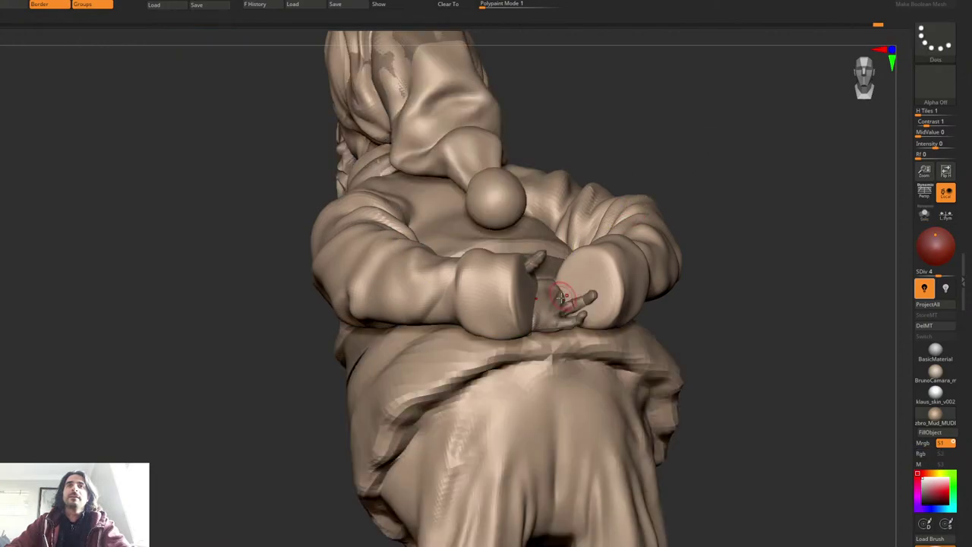
Step: Select the gloved hand between the cuffs, isolate it and view it from other angles
alt+click(566, 293)
key(ctrl+1)
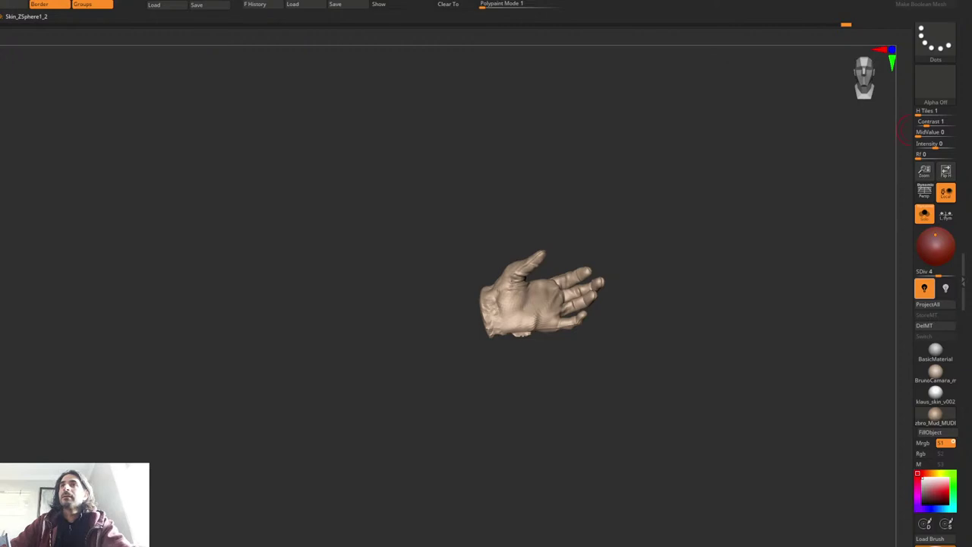
right_drag(727, 224, 579, 213)
alt+right_drag(579, 214, 559, 237)
right_drag(558, 237, 575, 245)
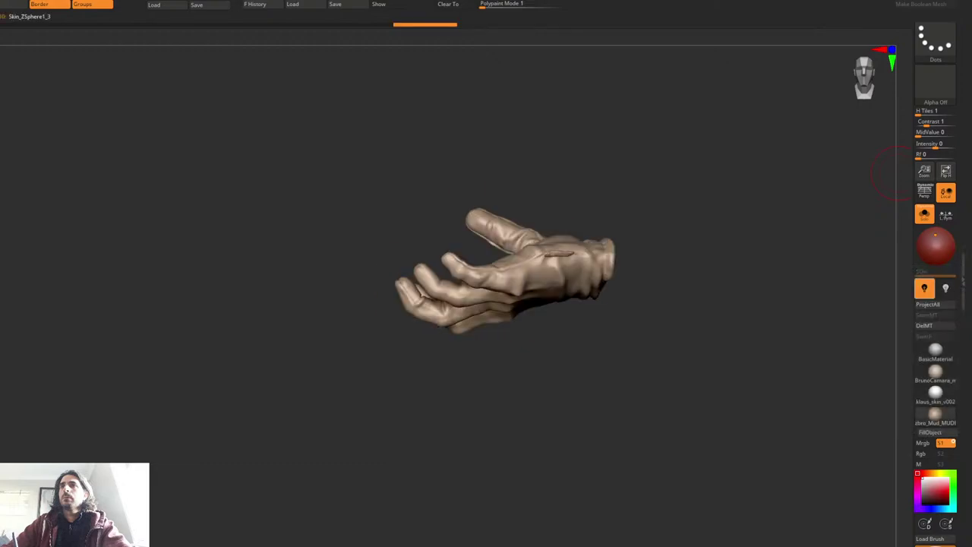
Step: Reconstruct the lower subdivision levels of the isolated gloved hand down to its coarsest mesh
key(ctrl+shift+s)
ctrl+right_drag(549, 224, 538, 198)
key(ctrl+shift+s)
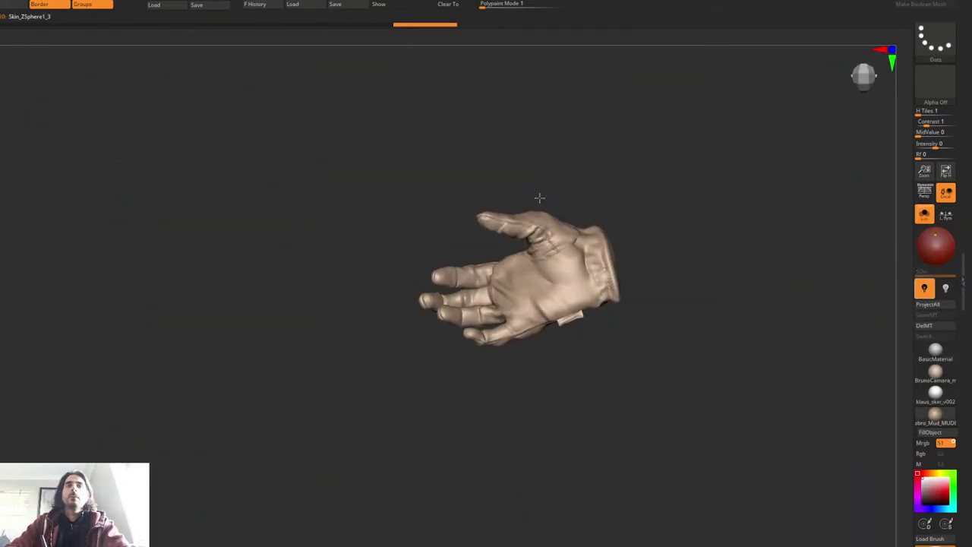
key(space)
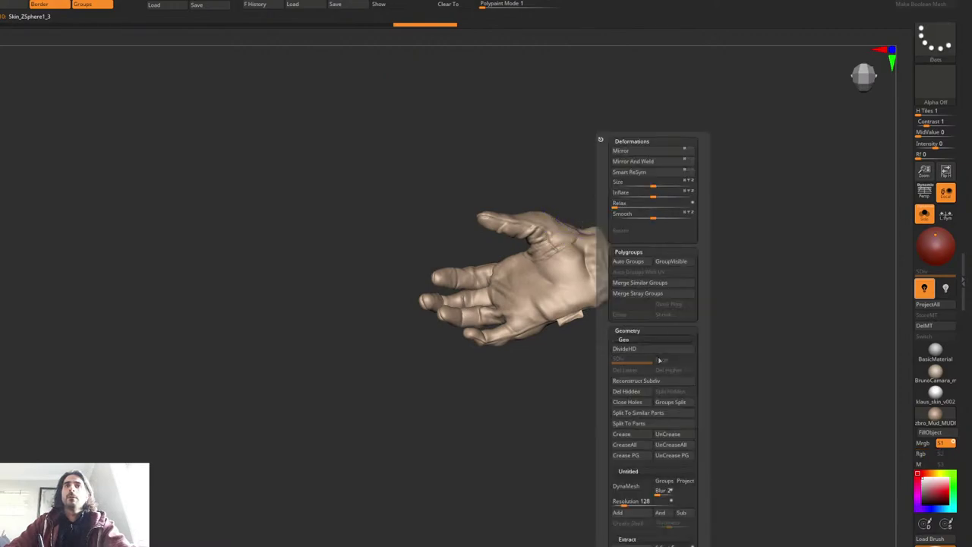
click(651, 381)
key(space)
key(space)
click(655, 385)
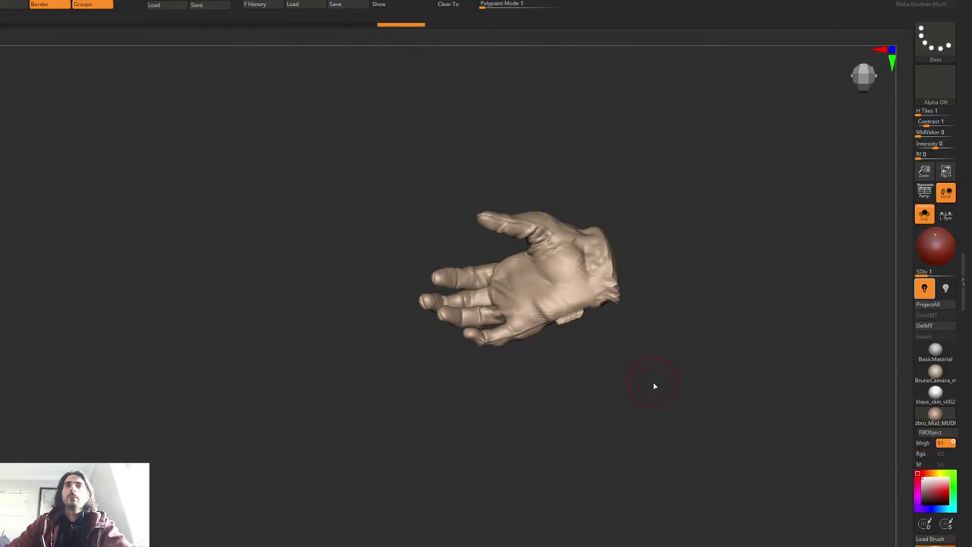
key(space)
click(654, 385)
key(space)
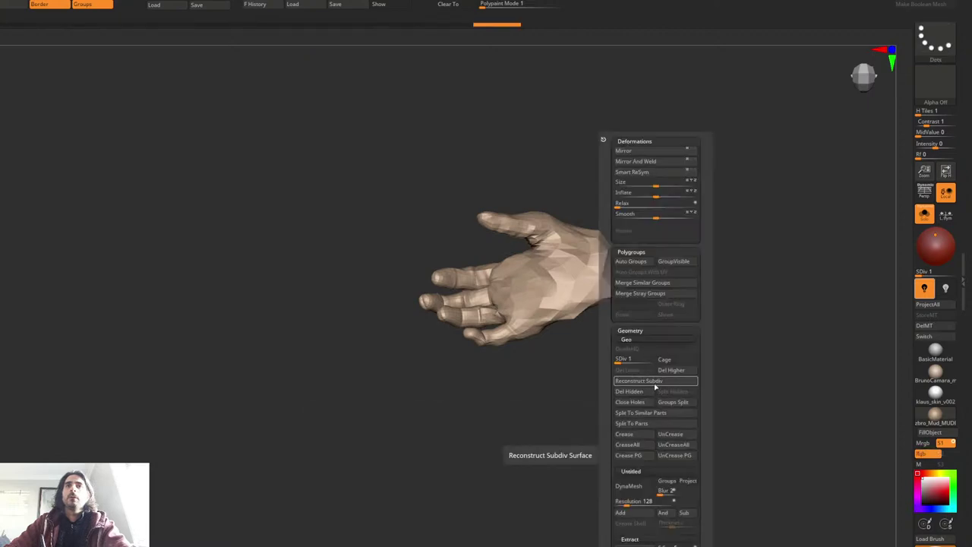
Step: Isolate the outer part of the index finger, mask it and bring back the rest of the hand
key(shift+f)
right_drag(513, 242, 498, 259)
ctrl+right_drag(498, 258, 485, 281)
alt+right_drag(512, 234, 550, 211)
drag(550, 212, 562, 277)
key(shift+f)
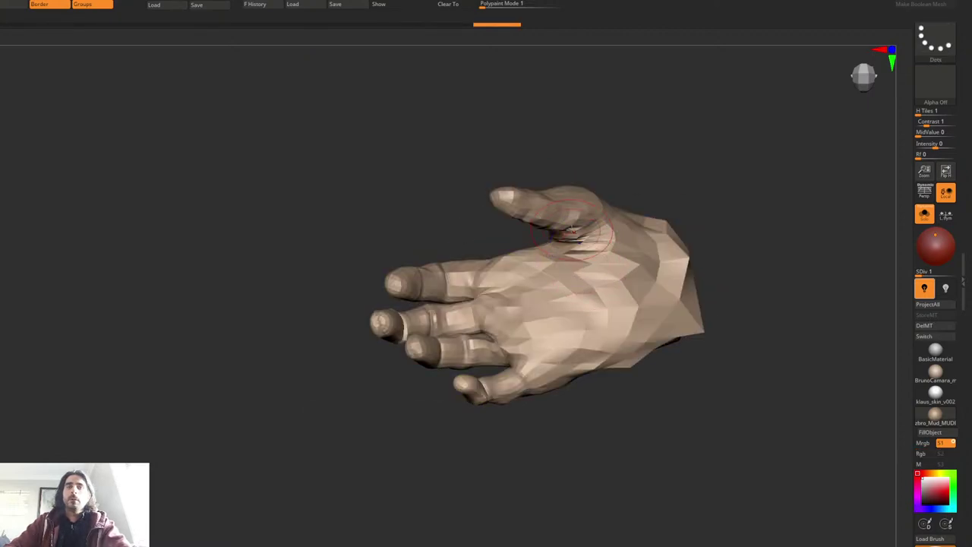
drag(434, 257, 599, 228)
alt+right_drag(597, 204, 618, 283)
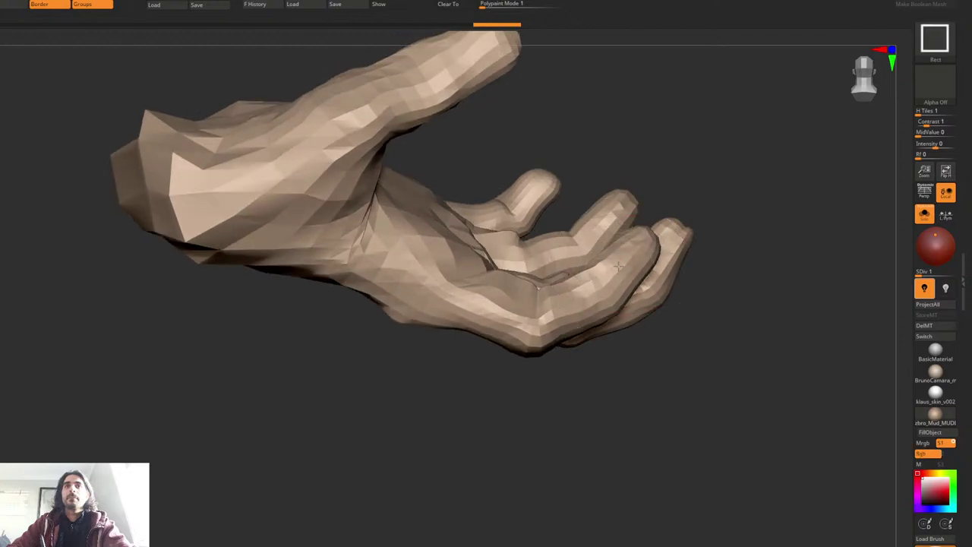
ctrl+shift+click(623, 279)
ctrl+shift+click(698, 217)
key(ctrl+shift+z)
key(ctrl+shift+z)
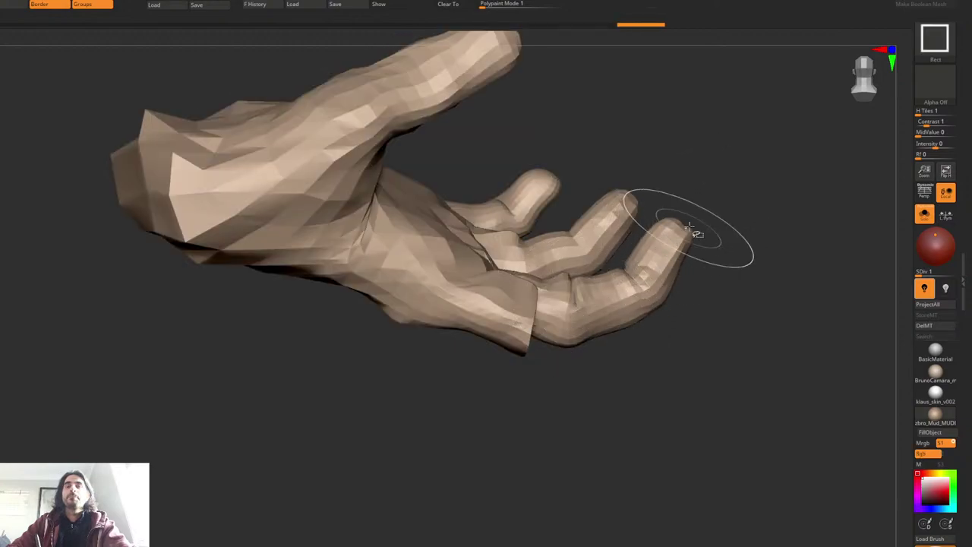
ctrl+shift+click(689, 229)
ctrl+click(699, 200)
ctrl+shift+click(699, 211)
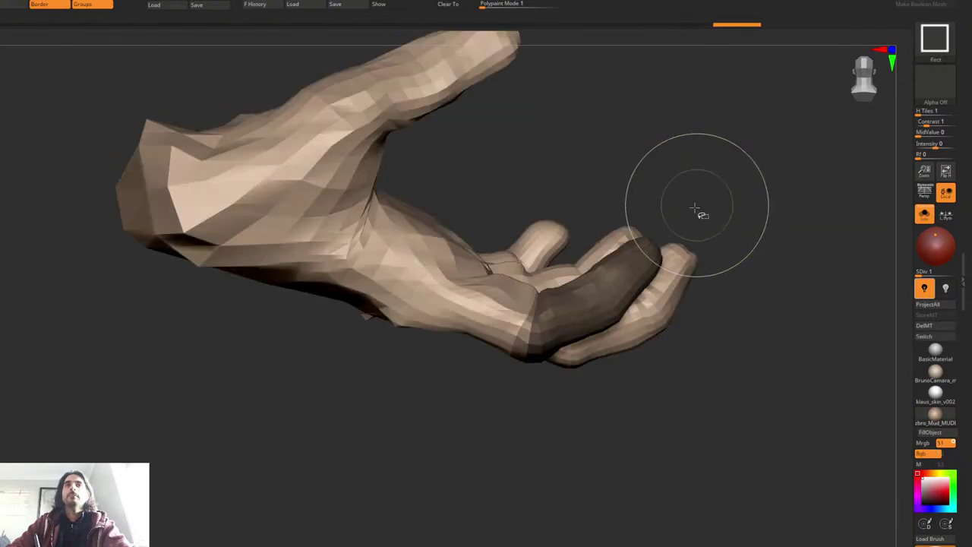
Step: Invert the finger mask and rotate the outer index finger about its joint to uncurl it
ctrl+click(588, 305)
key(w)
key(ctrl+i)
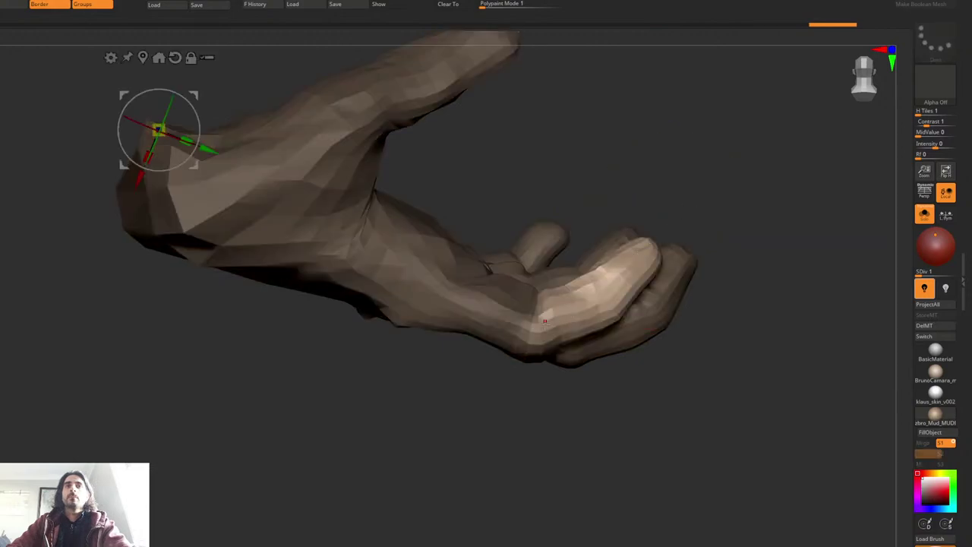
alt+click(539, 324)
mouse_move(574, 301)
mouse_down()
mouse_move(579, 329)
mouse_move(579, 321)
mouse_up()
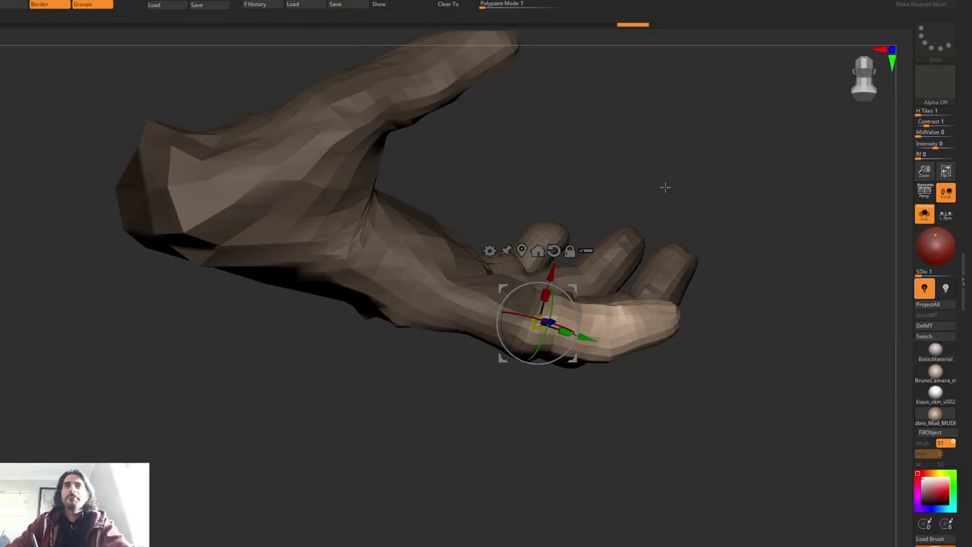
Step: Show the hand's polygroups, mask everything except the index fingertip and rotate it slightly about its last joint
mouse_move(607, 211)
mouse_down()
mouse_move(633, 235)
mouse_move(612, 272)
mouse_up()
key(q)
key(space)
key(shift+f)
key(w)
key(q)
key(space)
key(w)
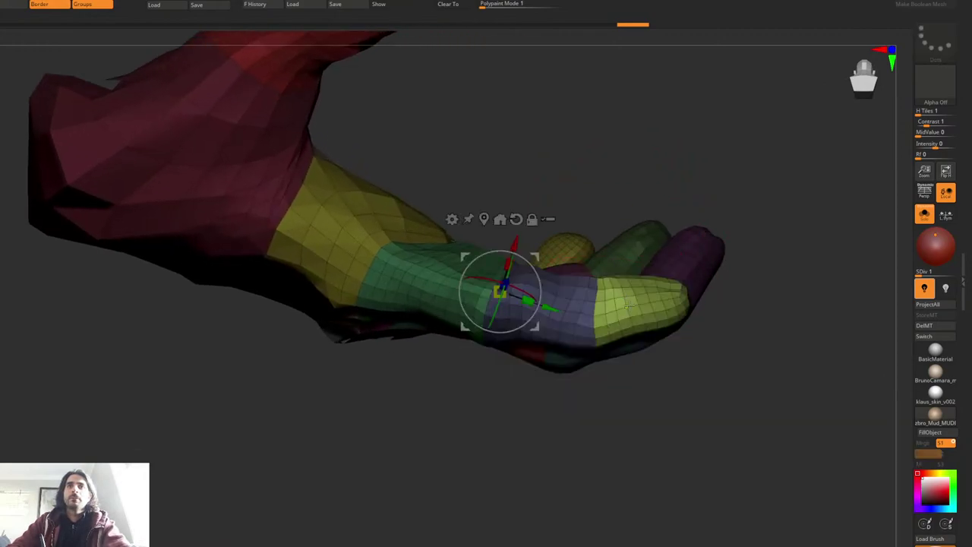
alt+click(627, 301)
ctrl+drag(734, 165, 756, 223)
ctrl+click(627, 305)
key(q)
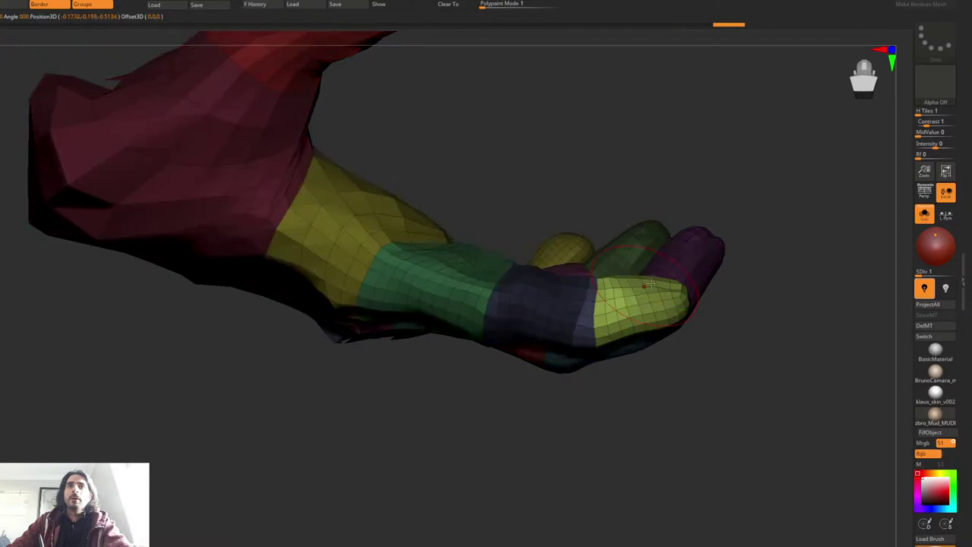
key(w)
drag(669, 282, 670, 292)
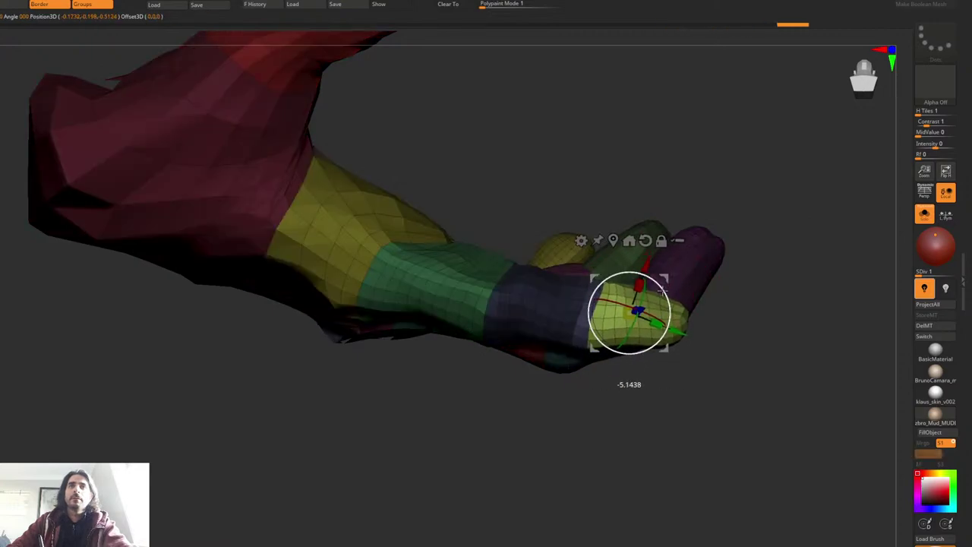
key(q)
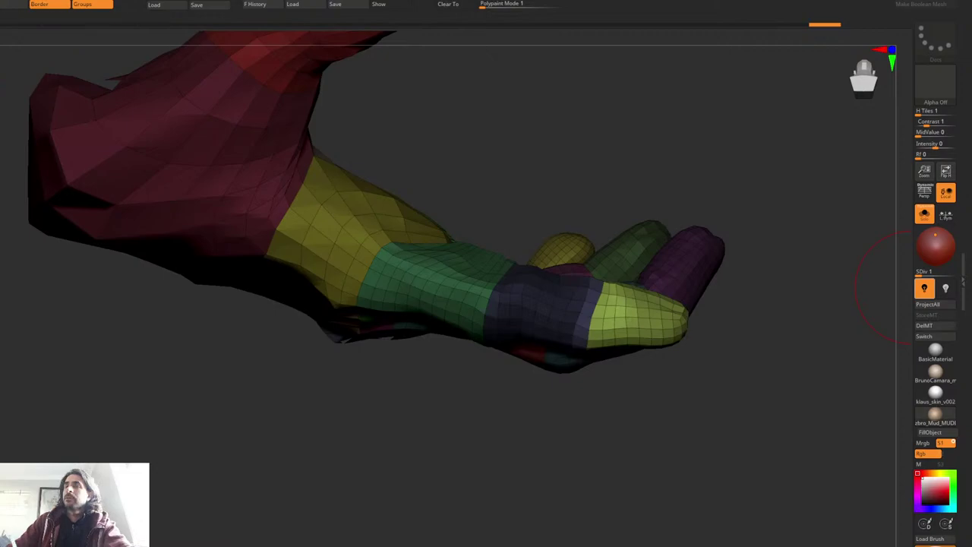
Step: Mask all but the two outer segments of the middle finger and rotate them to straighten the finger
drag(632, 141, 640, 195)
mouse_move(714, 183)
mouse_down()
mouse_move(600, 232)
mouse_move(643, 130)
mouse_move(647, 154)
mouse_move(614, 191)
mouse_up()
alt+right_drag(605, 261, 633, 168)
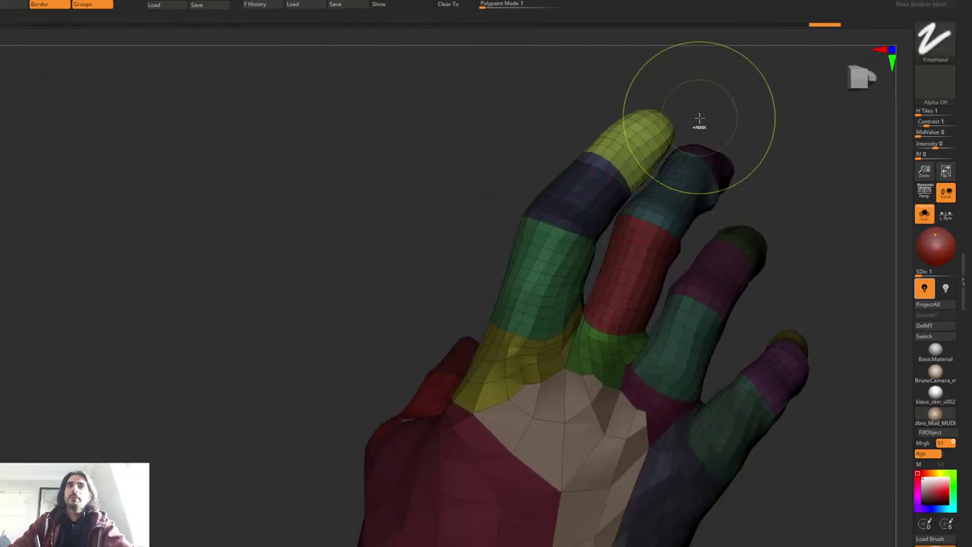
ctrl+drag(699, 120, 712, 131)
key(w)
right_drag(713, 131, 582, 234)
key(q)
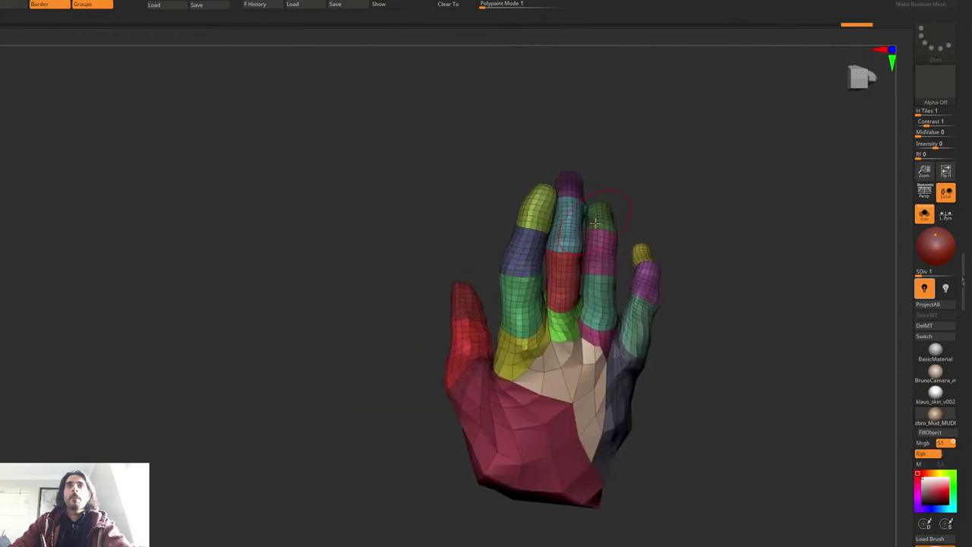
ctrl+right_drag(628, 182, 609, 137)
key(w)
drag(626, 197, 645, 206)
alt+drag(645, 241, 662, 221)
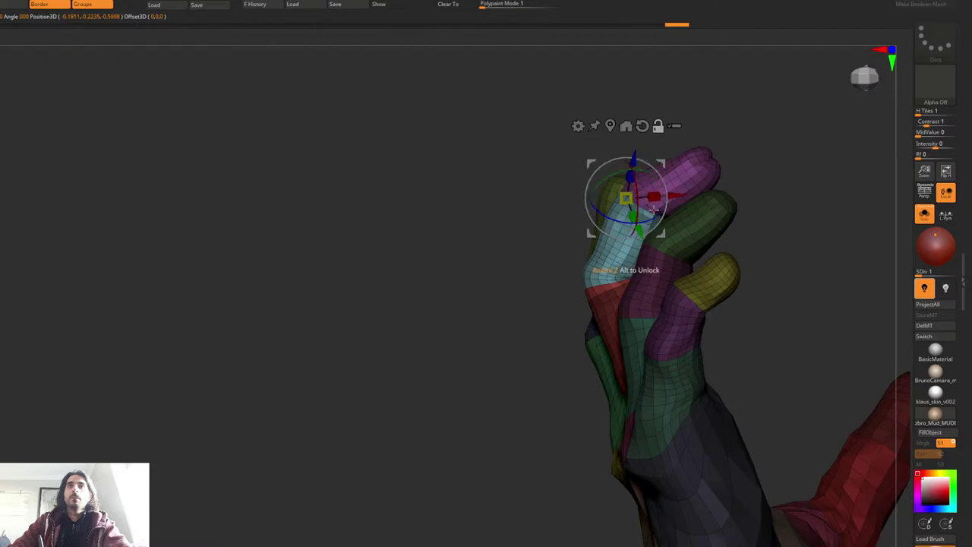
mouse_move(664, 165)
alt+mouse_down()
mouse_move(652, 229)
mouse_move(647, 242)
mouse_move(636, 236)
alt+mouse_up()
drag(645, 242, 641, 241)
key(q)
right_drag(631, 181, 621, 172)
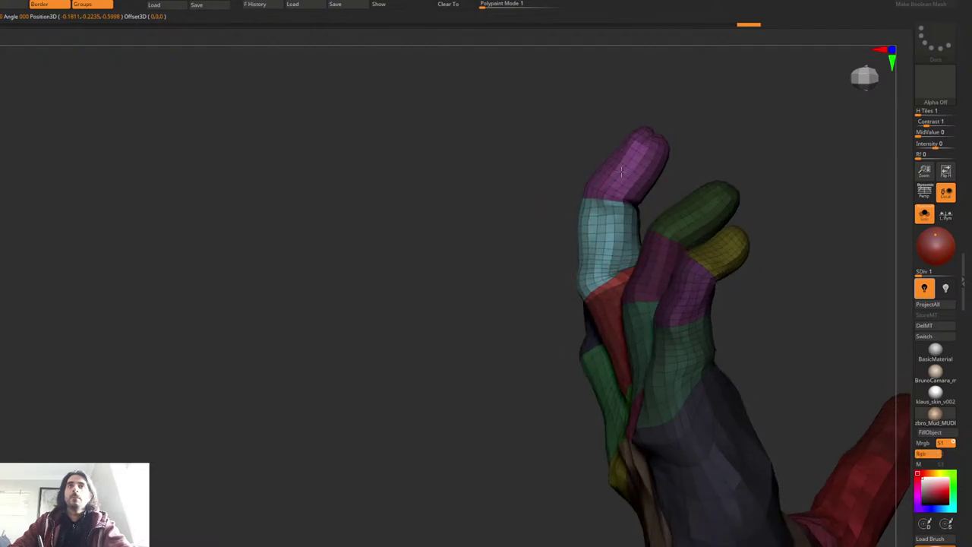
Step: Rotate the middle fingertip about its last joint into line with the rest of the finger
key(w)
click(632, 162)
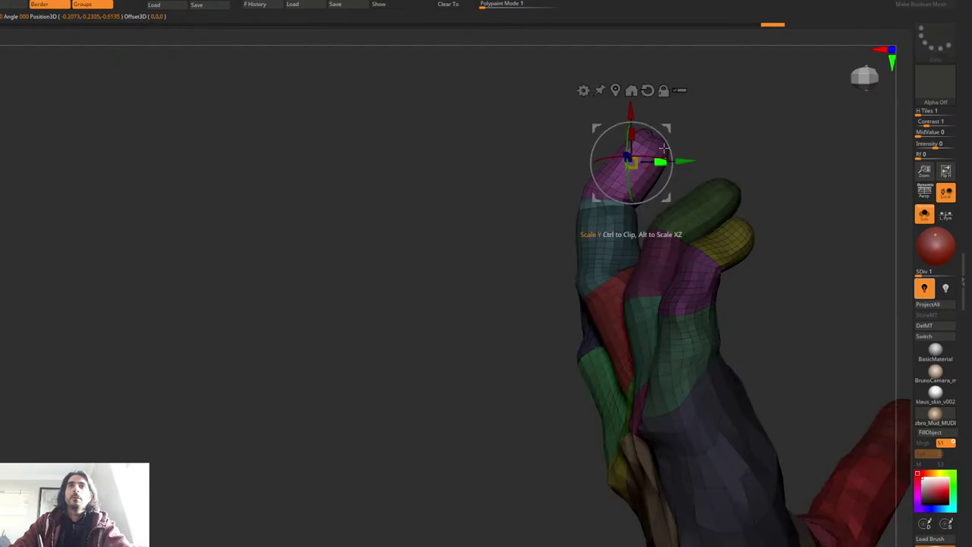
mouse_move(666, 129)
alt+mouse_down()
mouse_move(647, 171)
mouse_move(636, 167)
mouse_move(642, 177)
mouse_move(625, 184)
alt+mouse_up()
key(q)
key(w)
key(q)
key(space)
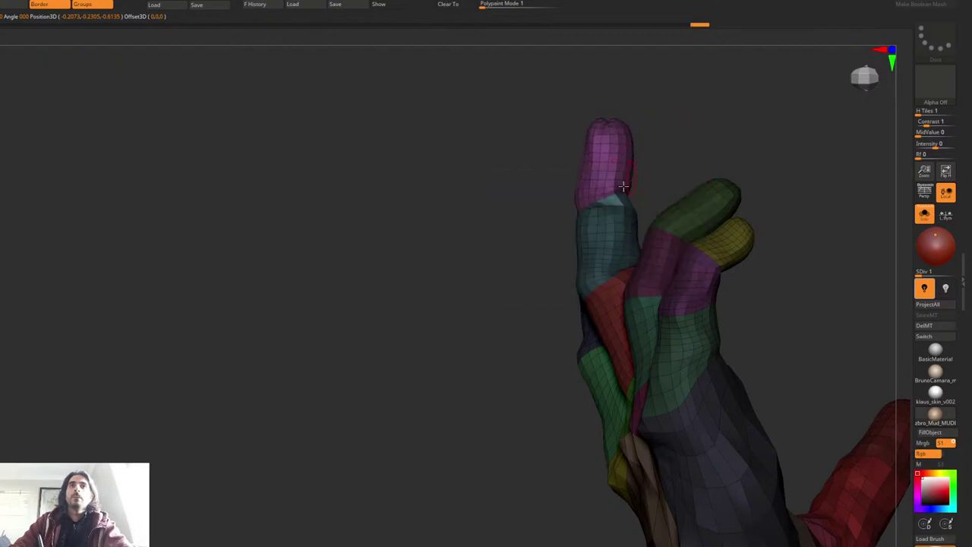
Step: Refine the middle fingertip's alignment from another side, clear the mask and hide the polygroup display
key(w)
right_drag(640, 176, 547, 178)
drag(680, 177, 671, 182)
key(q)
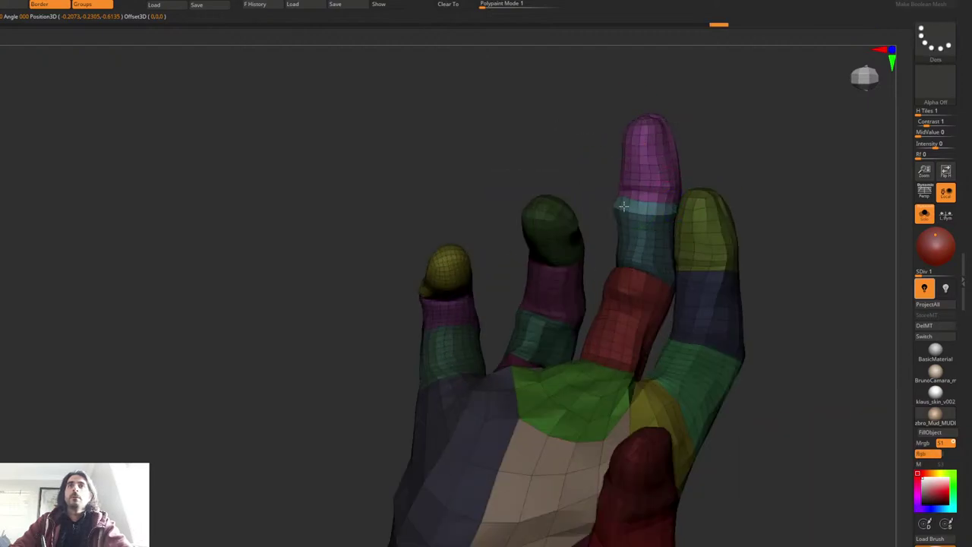
key(w)
key(q)
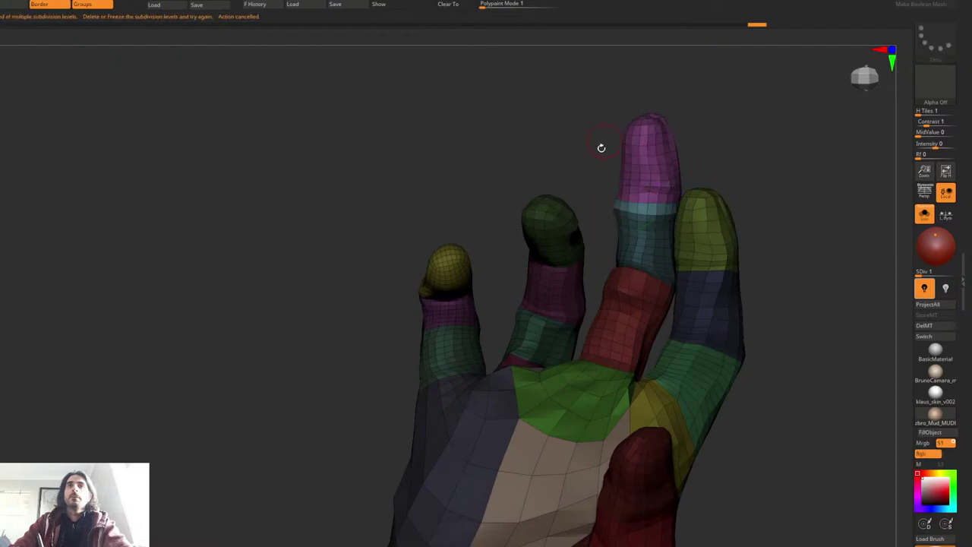
drag(601, 148, 635, 151)
key(w)
drag(723, 169, 643, 199)
key(q)
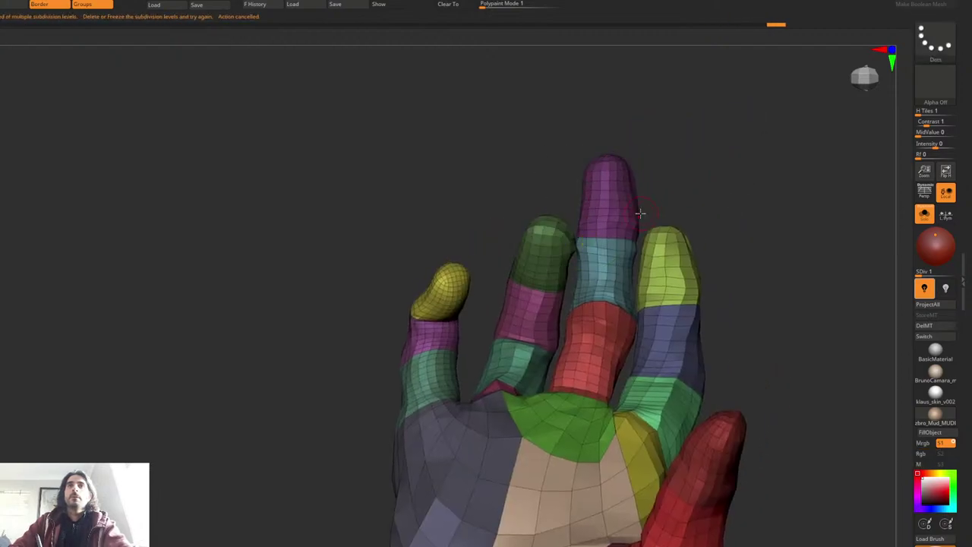
mouse_move(635, 256)
ctrl+right_down()
mouse_move(617, 248)
mouse_move(620, 304)
mouse_move(598, 271)
mouse_move(626, 267)
mouse_move(614, 289)
mouse_move(628, 265)
mouse_move(669, 273)
ctrl+right_up()
key(shift+f)
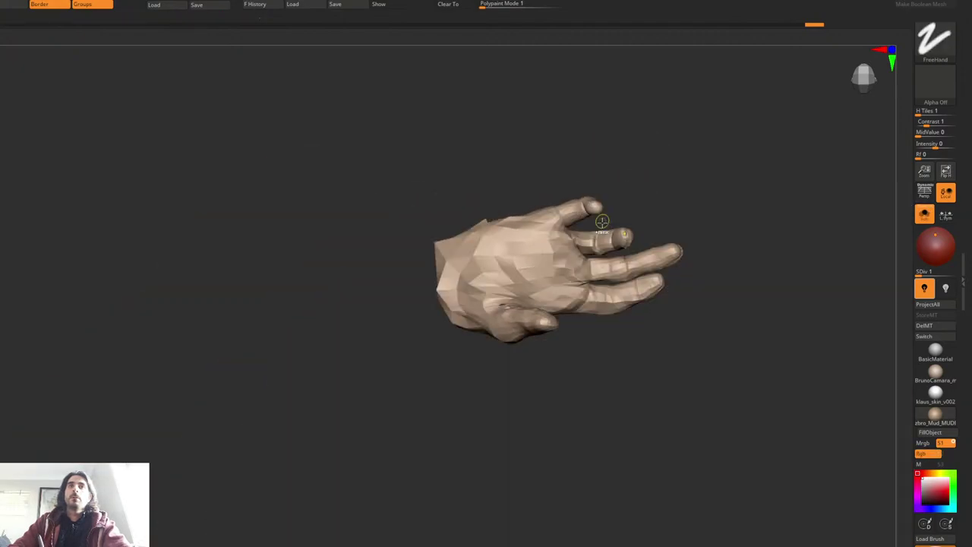
Step: Mask all but the little finger's tip segment, rotate it to reduce its curl and clear the mask
mouse_move(590, 214)
right_down()
mouse_move(568, 250)
mouse_move(579, 240)
mouse_move(525, 254)
mouse_move(571, 242)
mouse_move(561, 281)
right_up()
mouse_move(560, 281)
right_down()
mouse_move(528, 219)
mouse_move(499, 256)
right_up()
key(shift+f)
key(w)
ctrl+click(461, 238)
key(q)
key(ctrl)
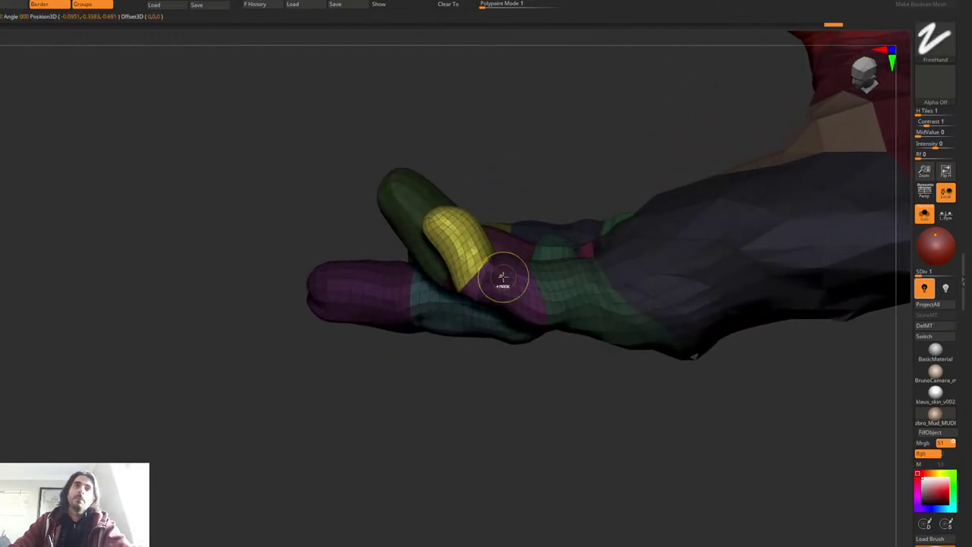
ctrl+click(496, 272)
mouse_move(498, 192)
alt+mouse_down()
mouse_move(516, 239)
mouse_move(494, 235)
mouse_move(507, 234)
alt+mouse_up()
key(q)
key(space)
drag(558, 153, 500, 232)
Step: Free the little finger's outer segments with a new mask and rotate them to extend the finger
key(w)
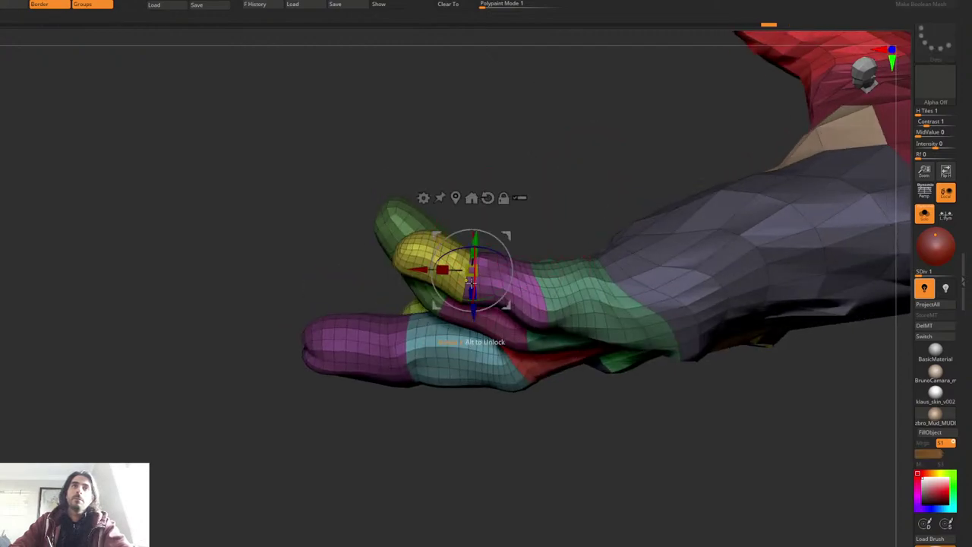
ctrl+click(462, 285)
drag(550, 226, 568, 261)
drag(543, 348, 541, 269)
drag(568, 208, 567, 199)
key(q)
alt+drag(572, 142, 619, 181)
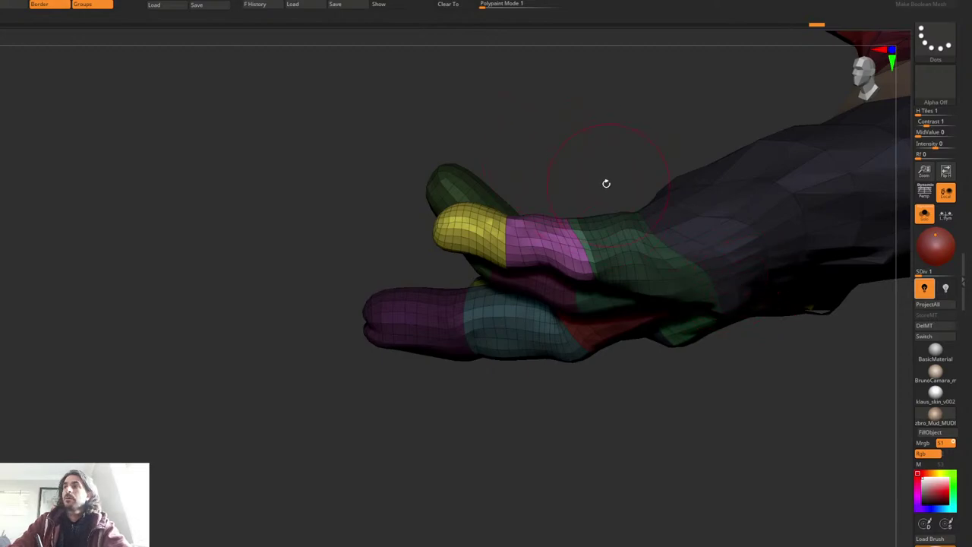
Step: Mask all but the two outer segments of the ring finger and rotate them closer to the neighbouring fingers
drag(613, 141, 566, 224)
key(w)
ctrl+click(512, 271)
ctrl+click(482, 300)
key(q)
key(w)
alt+drag(502, 202, 583, 221)
right_drag(584, 206, 592, 221)
drag(591, 221, 612, 213)
alt+right_drag(617, 209, 619, 246)
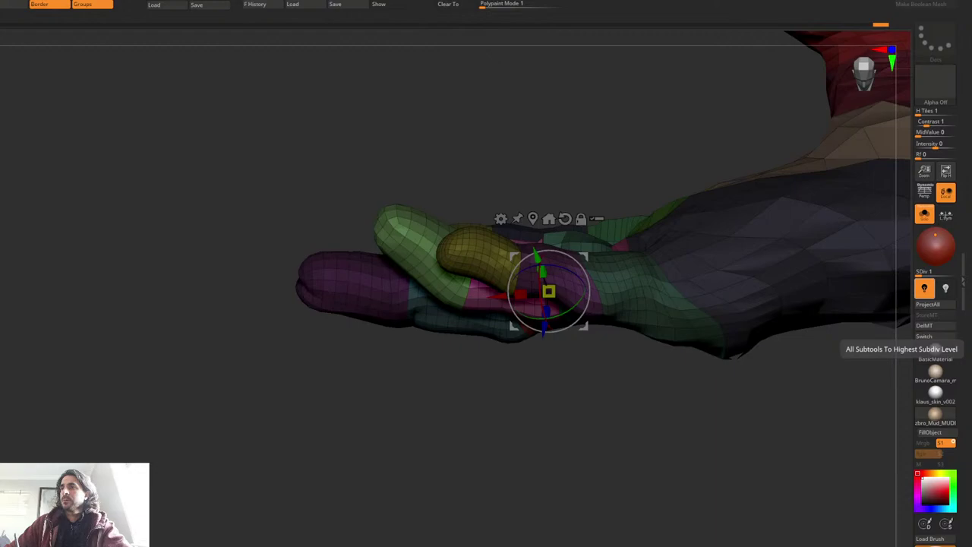
key(q)
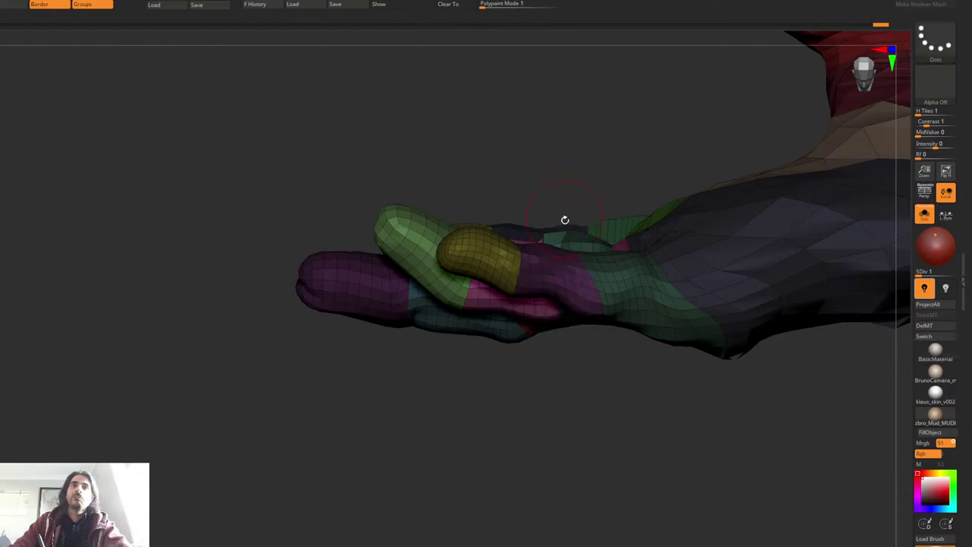
Step: Clear the mask, mask everything except the ring fingertip and rotate it about its last joint
mouse_move(565, 219)
mouse_down()
mouse_move(534, 159)
mouse_move(527, 199)
mouse_move(332, 365)
mouse_up()
ctrl+click(332, 366)
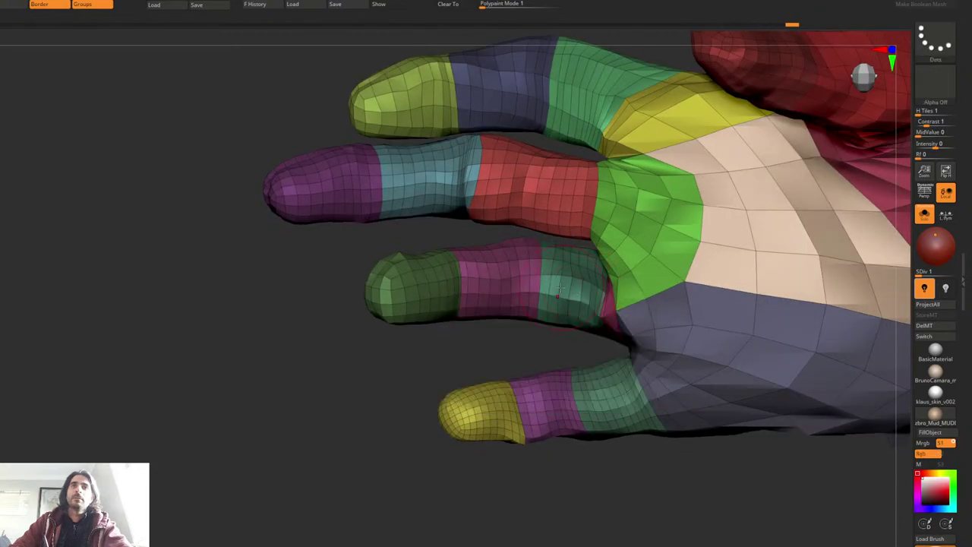
key(w)
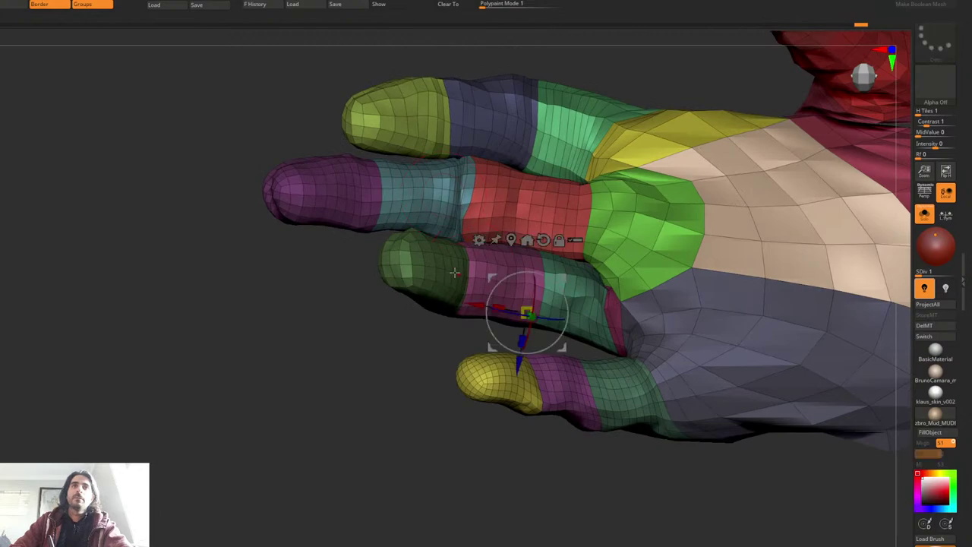
ctrl+click(441, 272)
mouse_move(467, 272)
right_down()
mouse_move(547, 147)
mouse_move(512, 234)
mouse_move(484, 268)
mouse_move(454, 263)
right_up()
alt+drag(492, 187, 458, 287)
key(q)
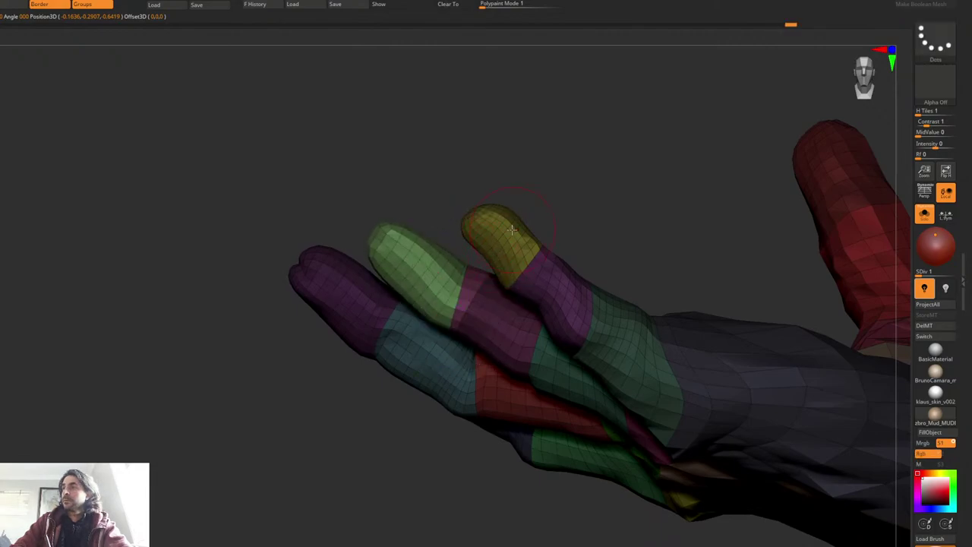
right_drag(512, 230, 512, 266)
key(w)
drag(511, 259, 508, 252)
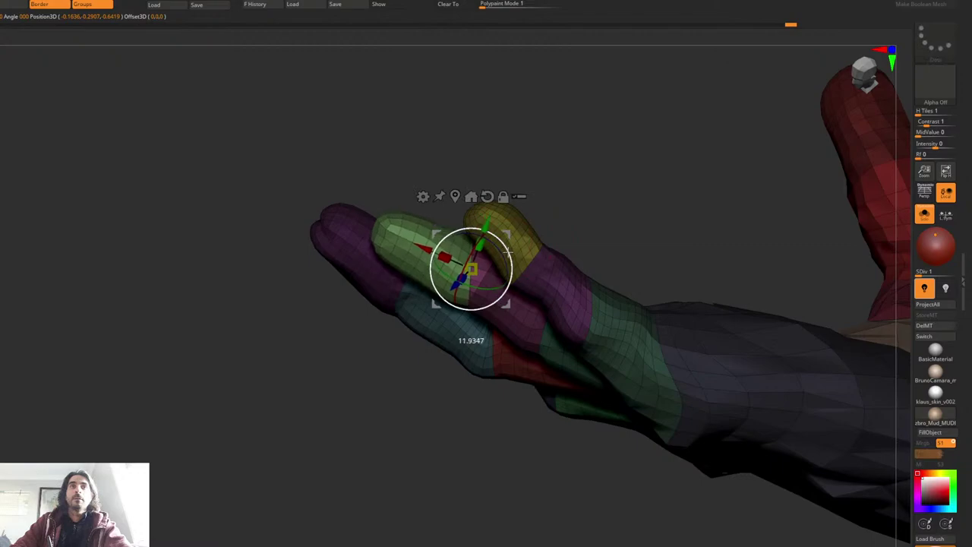
key(q)
key(w)
key(q)
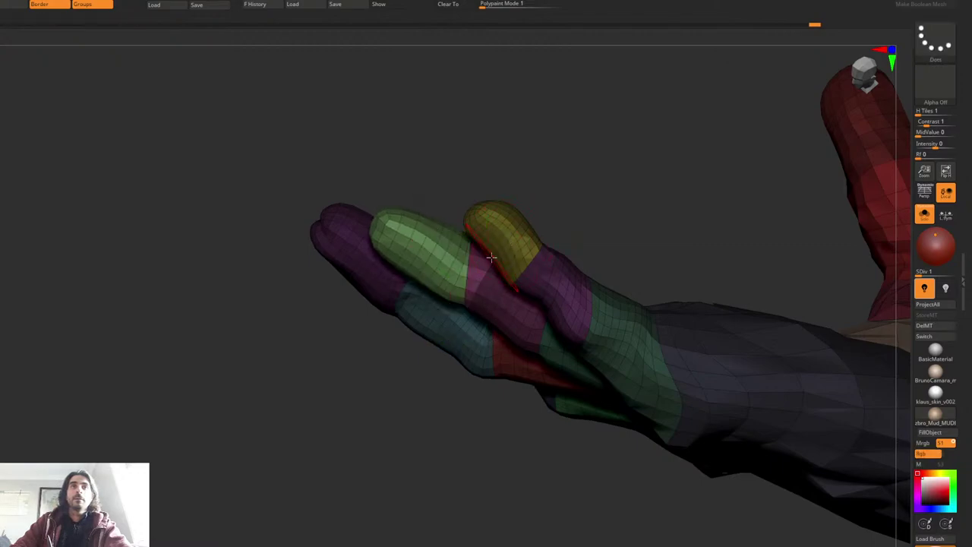
Step: Restore the full figure without polygroup display and check the reposed hand between the cuffs
shift+right_drag(489, 247, 487, 196)
mouse_move(477, 228)
mouse_down()
mouse_move(438, 243)
mouse_move(464, 267)
mouse_move(454, 248)
mouse_up()
key(f)
right_drag(472, 242, 547, 232)
key(shift+f)
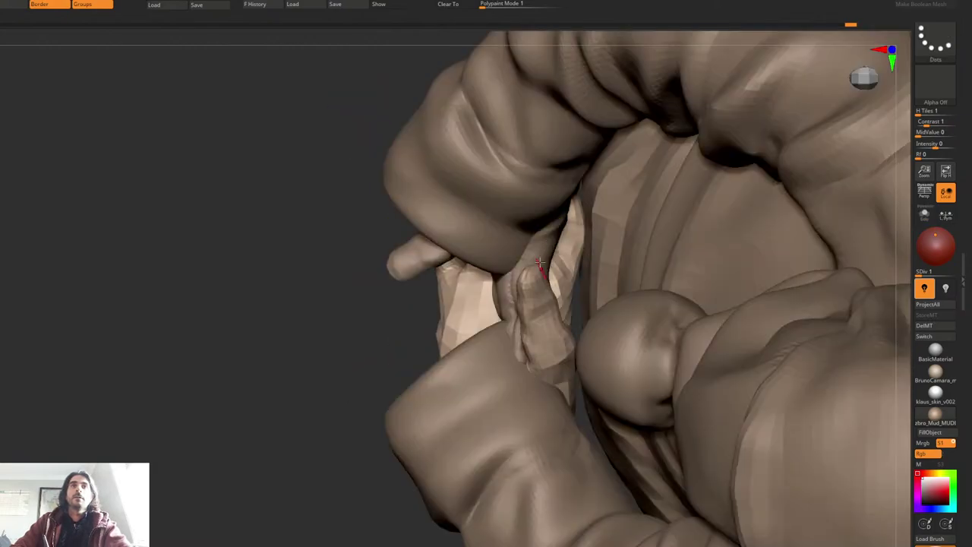
Step: Isolate the hand between the cuffs, check its pose and bring the full figure back into view
drag(532, 220, 507, 205)
ctrl+shift+click(508, 205)
ctrl+shift+drag(409, 269, 532, 246)
right_drag(532, 245, 568, 301)
key(ctrl+shift+s)
click(925, 214)
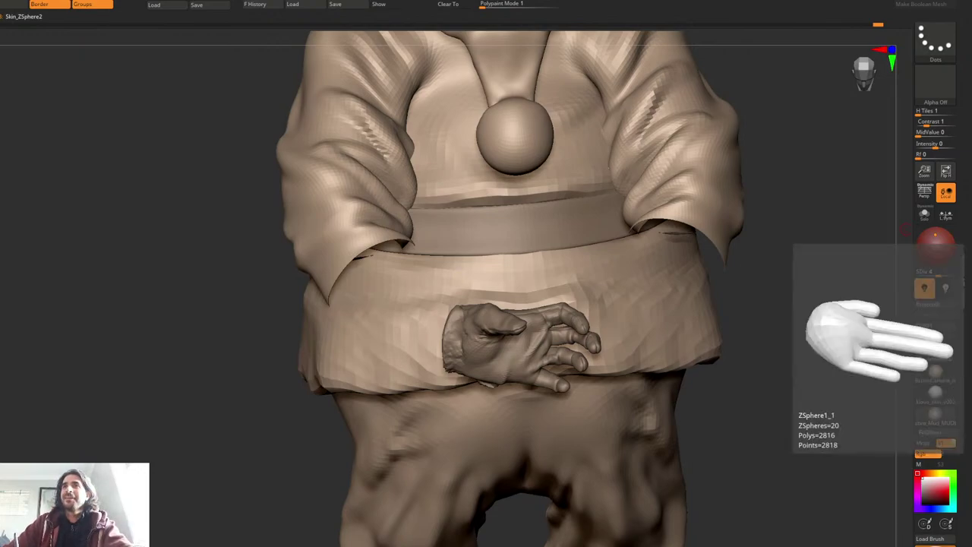
Step: Select the upper gloved hand and shift it with the gizmo relative to the lower hand
alt+drag(840, 291, 836, 258)
alt+click(504, 292)
right_drag(507, 273, 517, 228)
key(w)
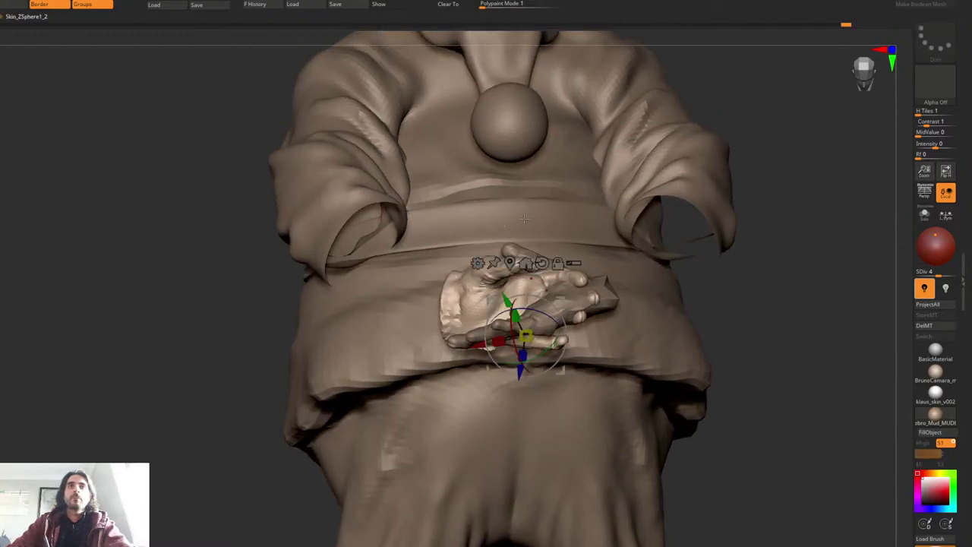
right_drag(556, 289, 560, 301)
mouse_move(561, 302)
mouse_down()
mouse_move(551, 238)
mouse_move(553, 310)
mouse_up()
key(q)
Step: Move the upper hand over the lower one and rotate it about 17 degrees
right_drag(560, 165, 550, 240)
drag(548, 240, 579, 285)
key(w)
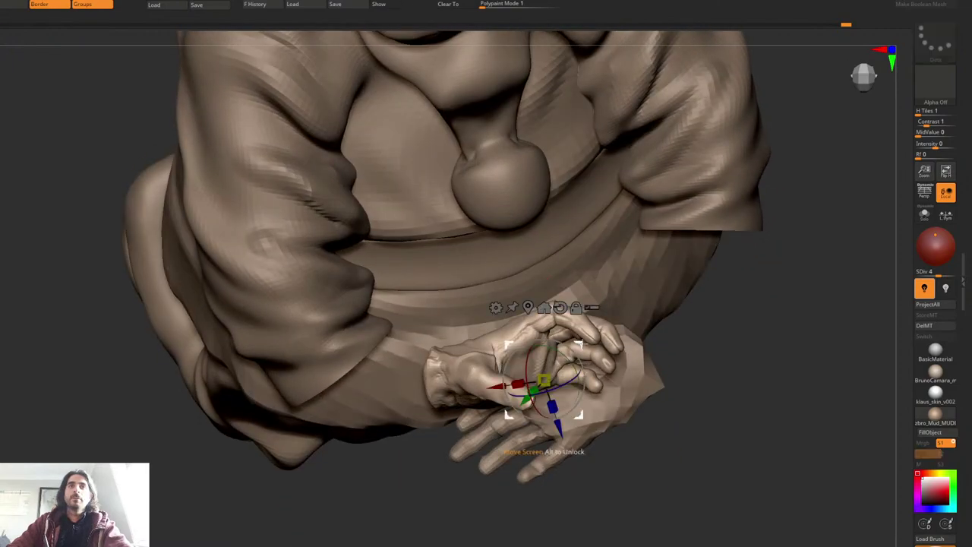
drag(532, 395, 553, 392)
right_drag(579, 284, 524, 282)
drag(513, 317, 548, 265)
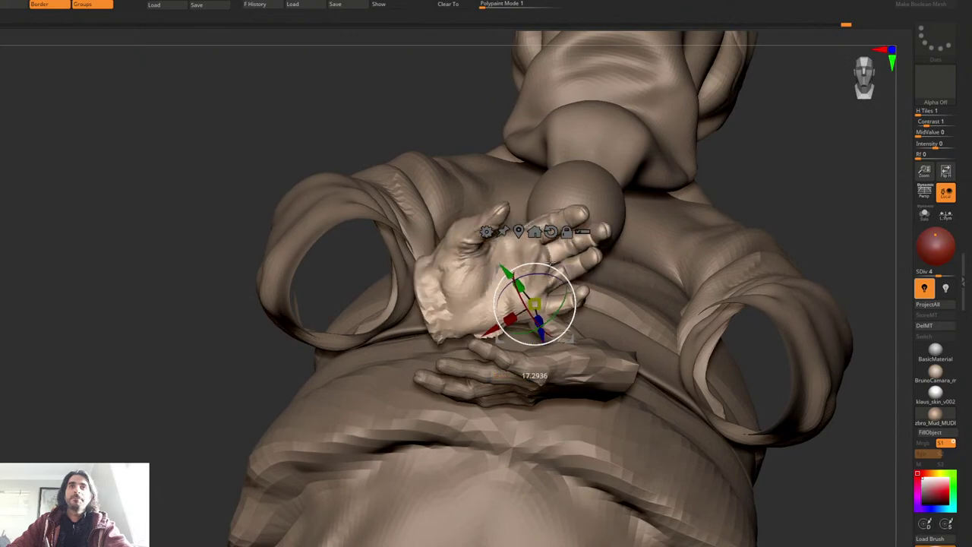
Step: Raise the lower hand to subdivision level 4 and check both hands against the coat and sleeves
mouse_move(563, 271)
ctrl+right_down()
mouse_move(561, 228)
mouse_move(564, 292)
mouse_move(569, 263)
ctrl+right_up()
ctrl+right_drag(568, 228, 579, 256)
drag(579, 258, 537, 333)
key(d)
key(d)
key(d)
right_drag(536, 332, 524, 357)
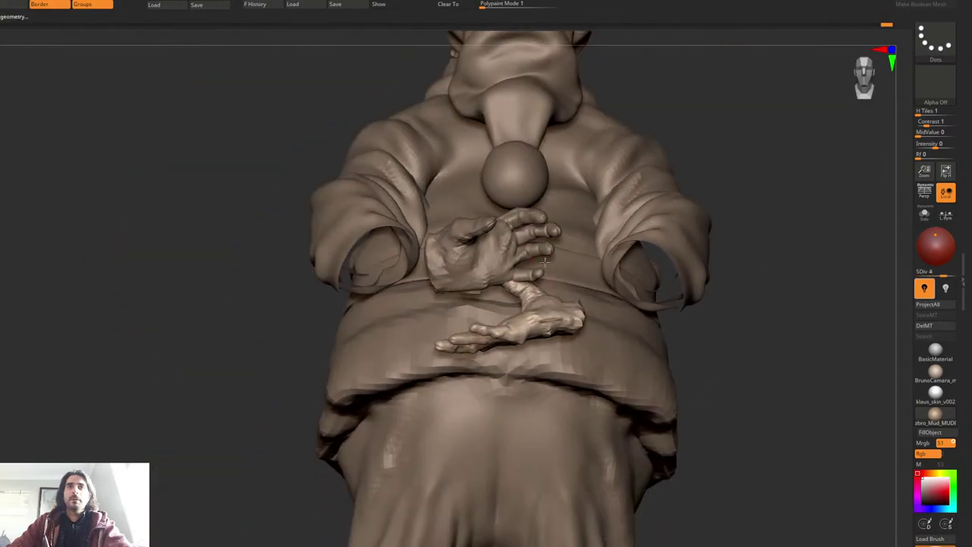
ctrl+right_drag(524, 266, 493, 294)
mouse_move(492, 293)
mouse_down()
mouse_move(592, 312)
mouse_move(549, 306)
mouse_up()
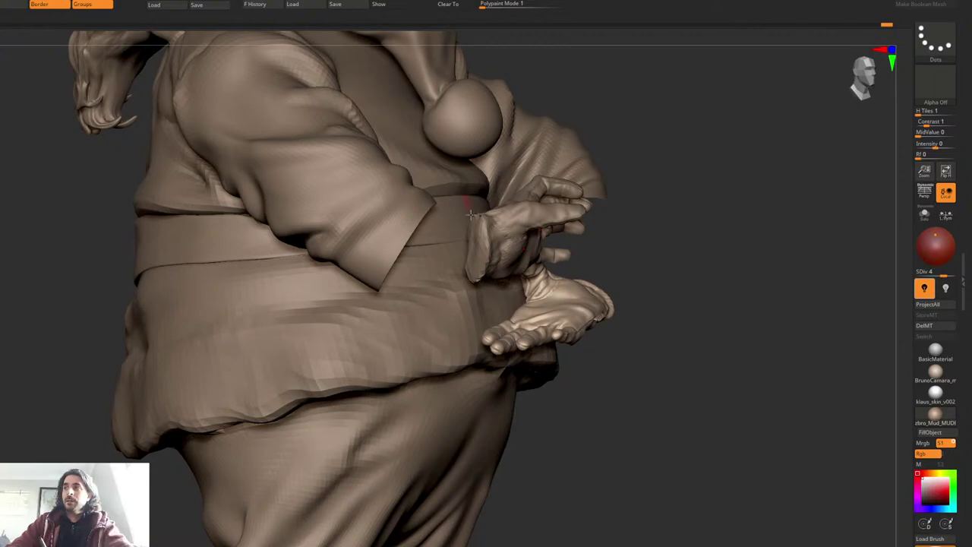
drag(504, 261, 509, 240)
drag(534, 283, 530, 259)
Step: Select the upper hand, isolate it and raise it to subdivision level 5
alt+click(528, 257)
right_drag(538, 261, 553, 221)
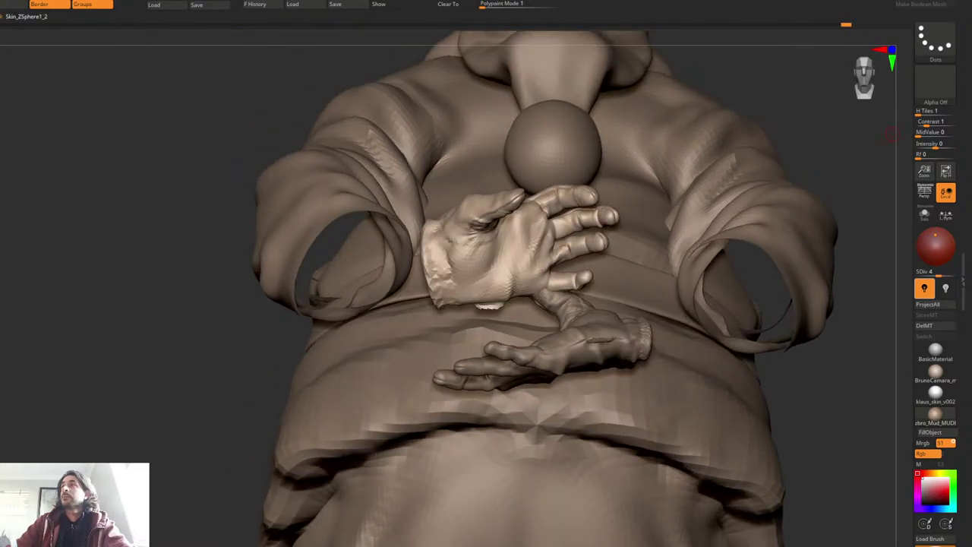
key(ctrl+shift+s)
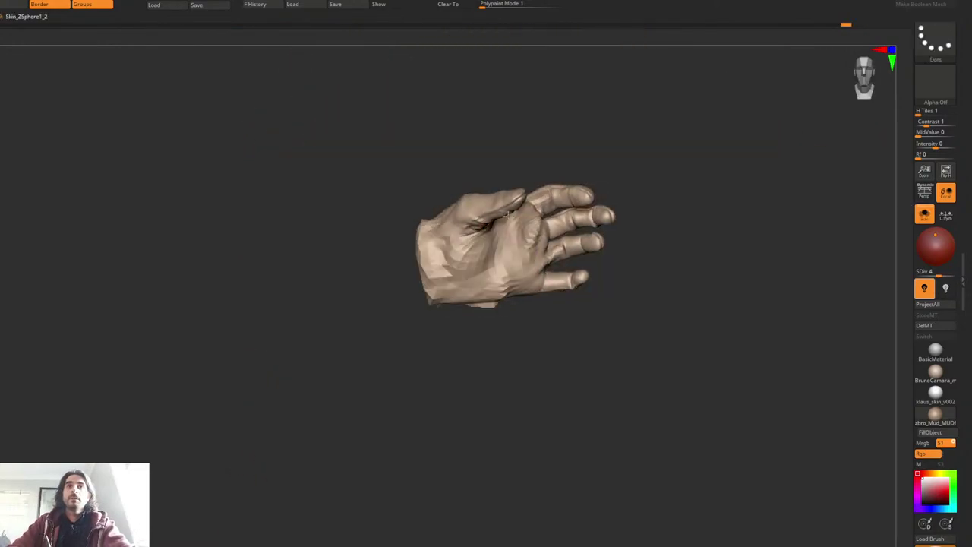
right_click(509, 284)
right_drag(529, 257, 542, 238)
drag(543, 237, 509, 218)
key(1)
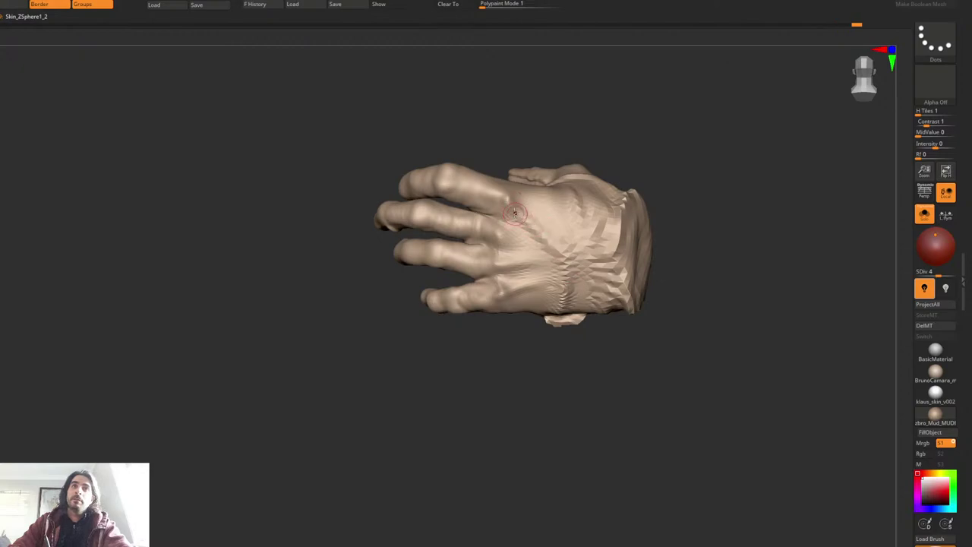
key(d)
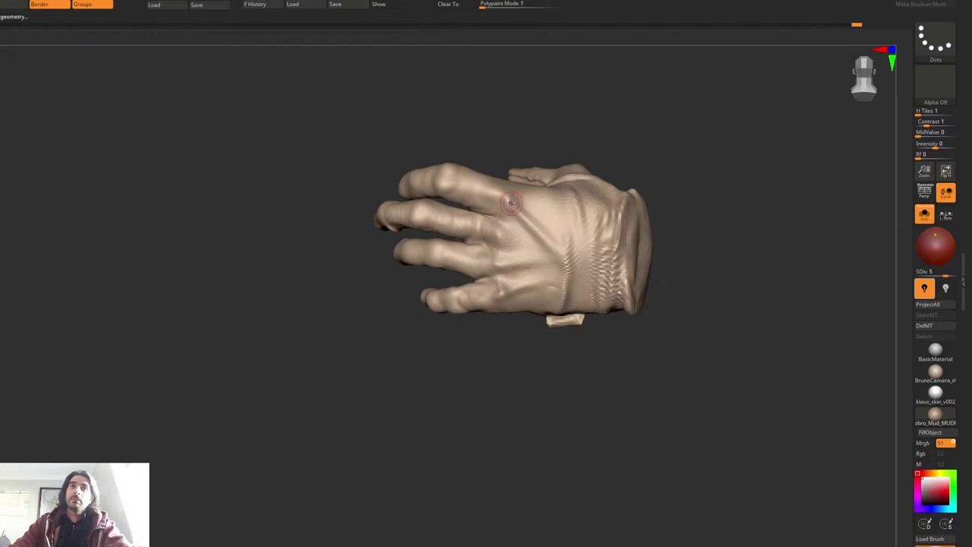
Step: Sculpt a fold across the back of the glove near the cuff and smooth it
key(r)
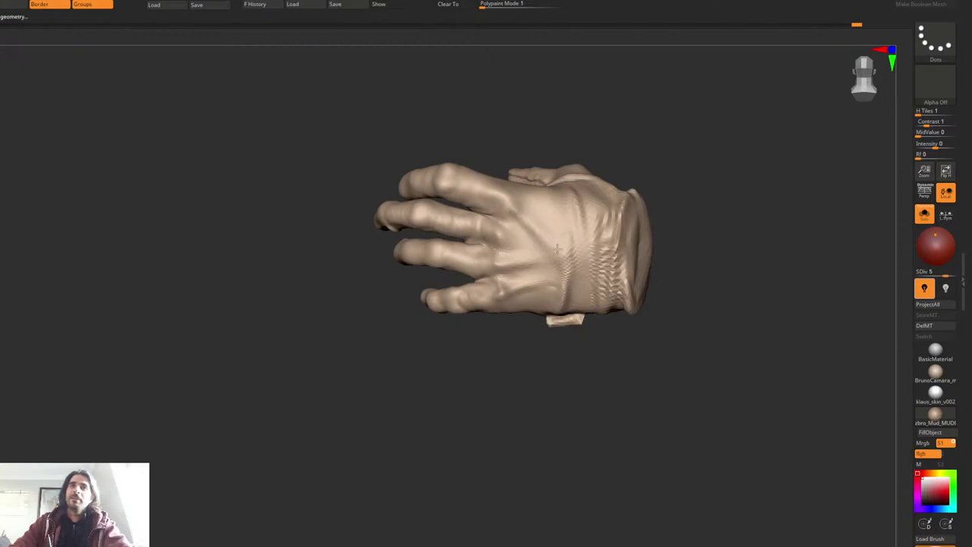
key(r)
drag(554, 202, 565, 310)
mouse_move(568, 243)
shift+mouse_down()
mouse_move(560, 221)
mouse_move(570, 250)
shift+mouse_up()
mouse_move(542, 182)
right_down()
mouse_move(519, 235)
mouse_move(432, 299)
right_up()
key(r)
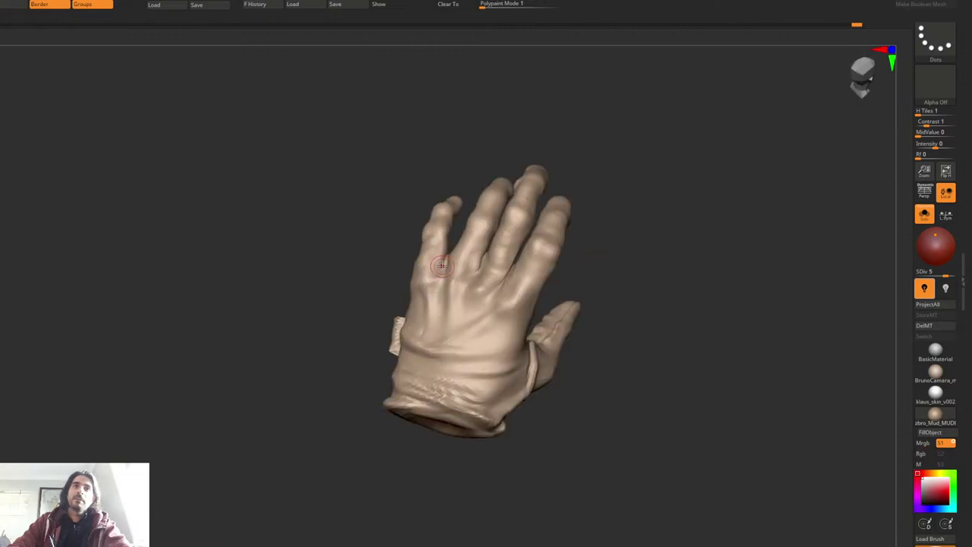
Step: Sculpt a fold from between the little and ring fingers onto the back of the glove and smooth it
mouse_move(442, 264)
ctrl+right_down()
mouse_move(449, 293)
mouse_move(449, 267)
ctrl+right_up()
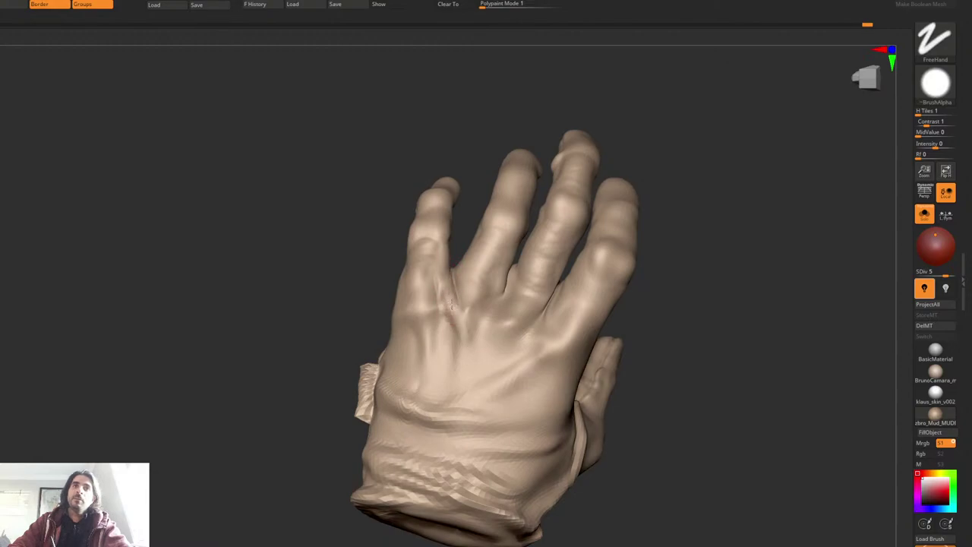
mouse_move(452, 305)
mouse_down()
mouse_move(491, 370)
mouse_move(447, 276)
mouse_up()
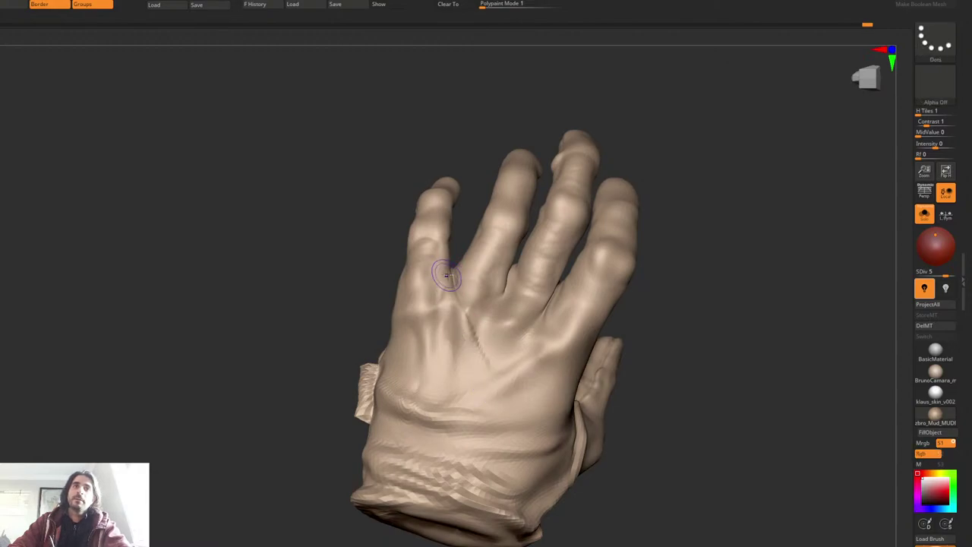
right_drag(447, 275, 461, 317)
drag(480, 365, 463, 328)
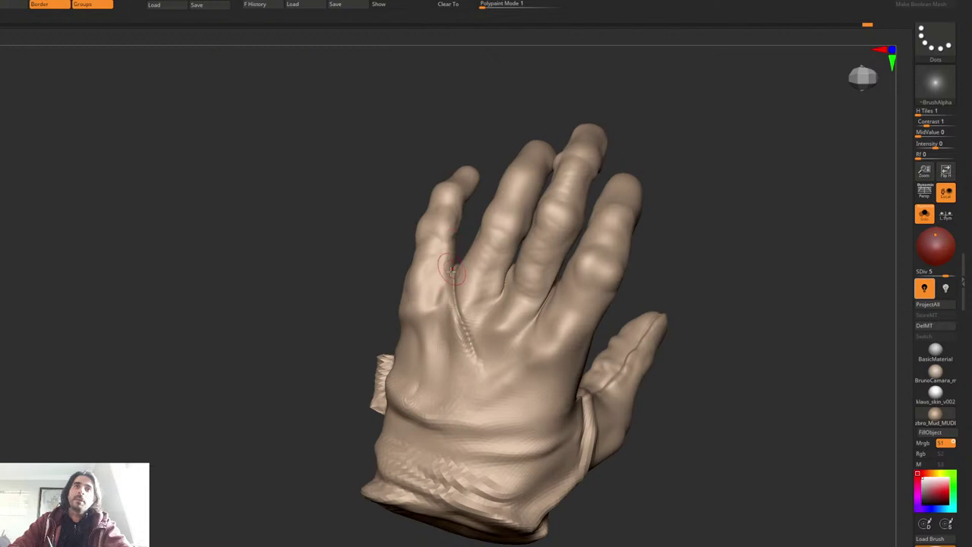
key(1)
drag(441, 260, 479, 377)
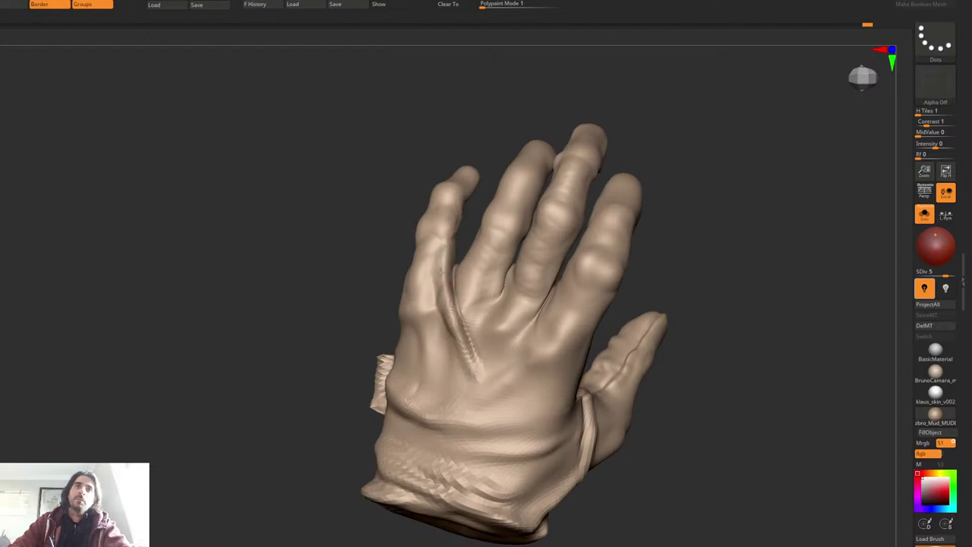
shift+drag(446, 312, 479, 374)
key(2)
mouse_move(442, 290)
mouse_down()
mouse_move(452, 310)
mouse_move(448, 246)
mouse_move(444, 318)
mouse_up()
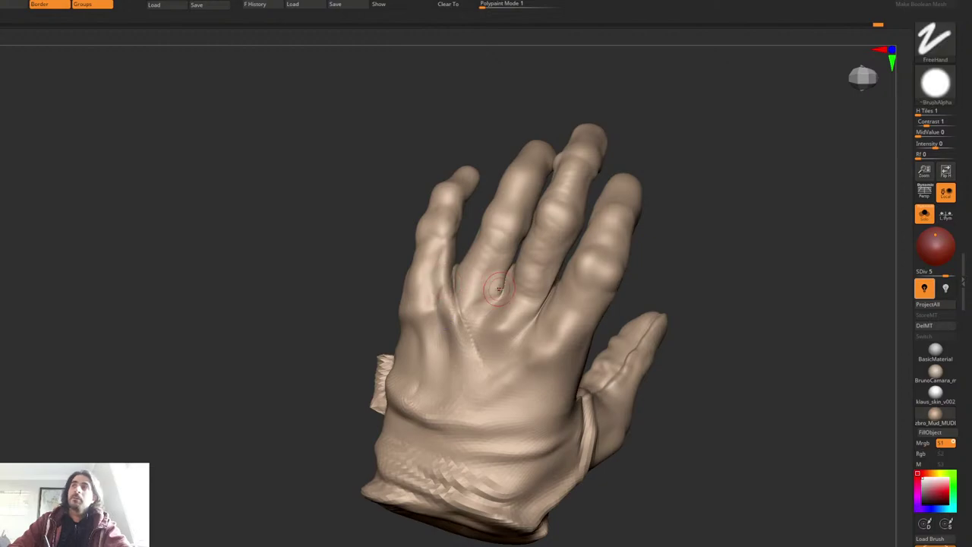
Step: Sculpt a short fold between the ring and middle finger knuckles and soften it into the glove
right_drag(465, 322, 493, 275)
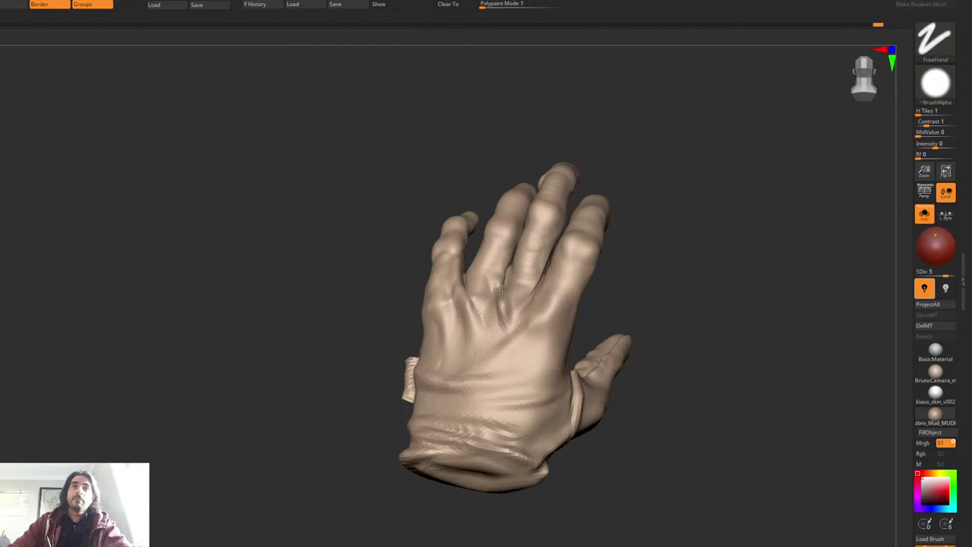
right_drag(498, 275, 513, 278)
mouse_move(503, 283)
mouse_down()
mouse_move(512, 306)
mouse_move(491, 296)
mouse_move(497, 289)
mouse_up()
key(shift)
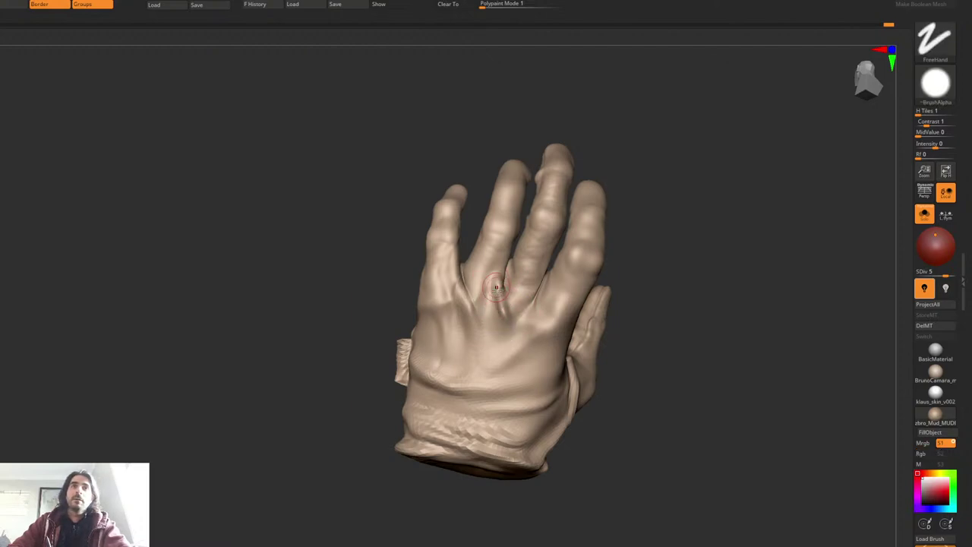
key(shift)
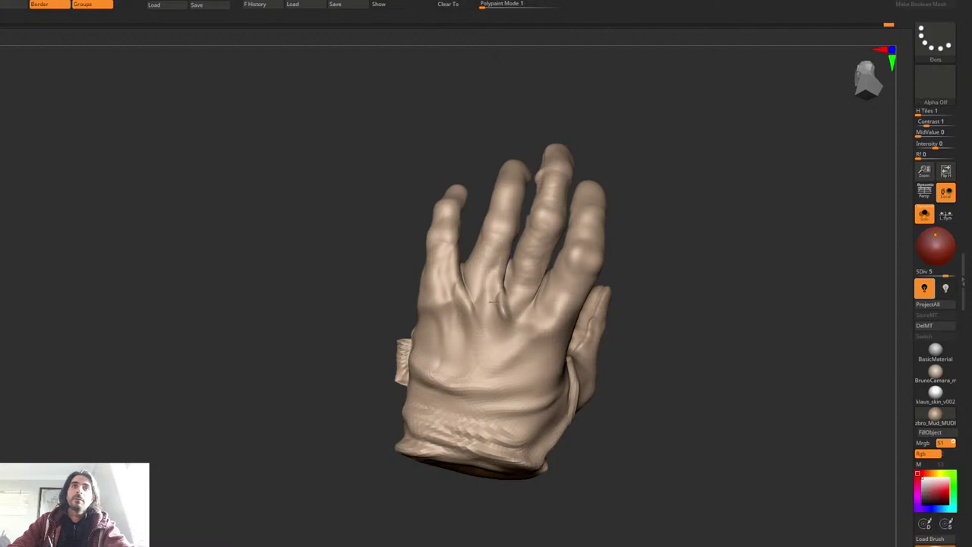
mouse_move(498, 297)
right_down()
mouse_move(480, 294)
mouse_move(503, 291)
mouse_move(498, 313)
right_up()
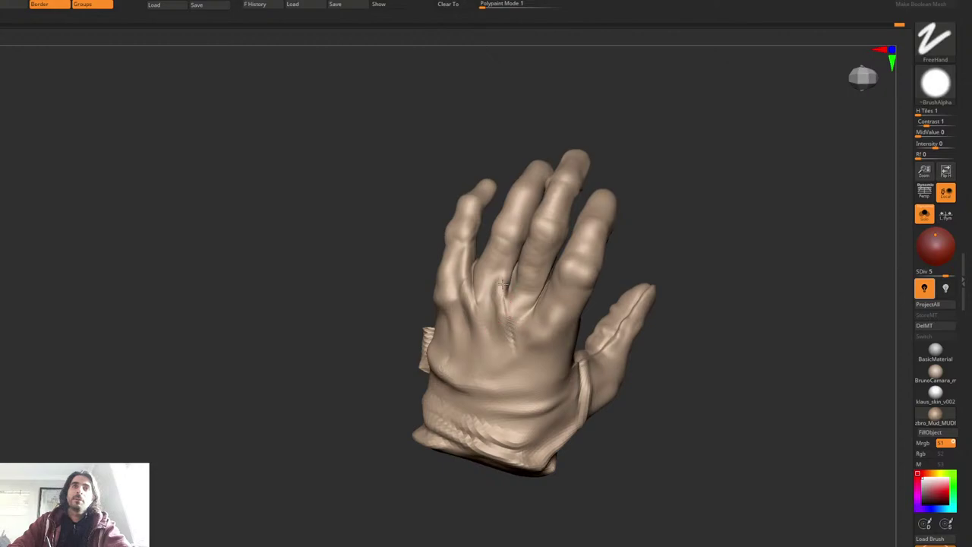
shift+drag(503, 284, 500, 297)
Step: Show the full figure again and select the lower hand
right_drag(500, 298, 556, 295)
ctrl+right_drag(556, 295, 561, 235)
key(ctrl+alt+s)
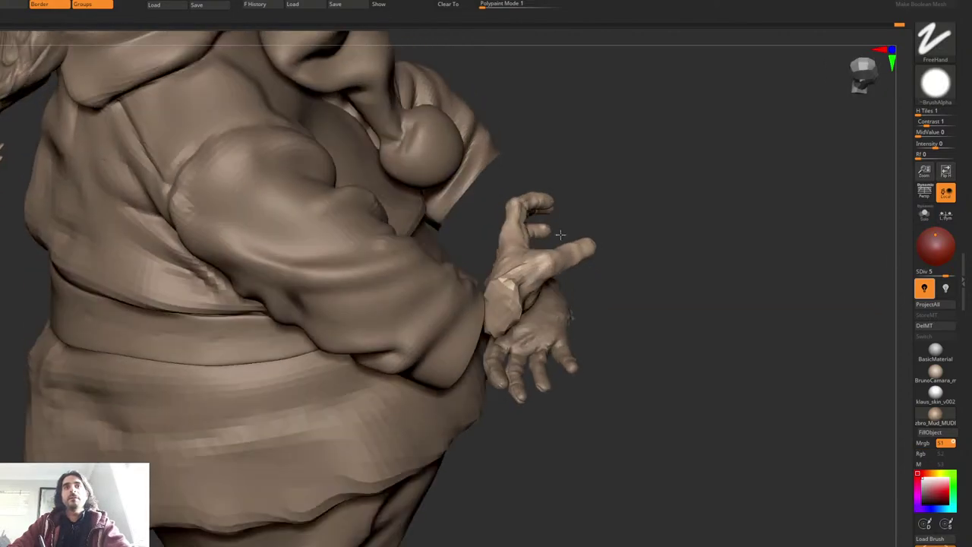
drag(560, 234, 534, 373)
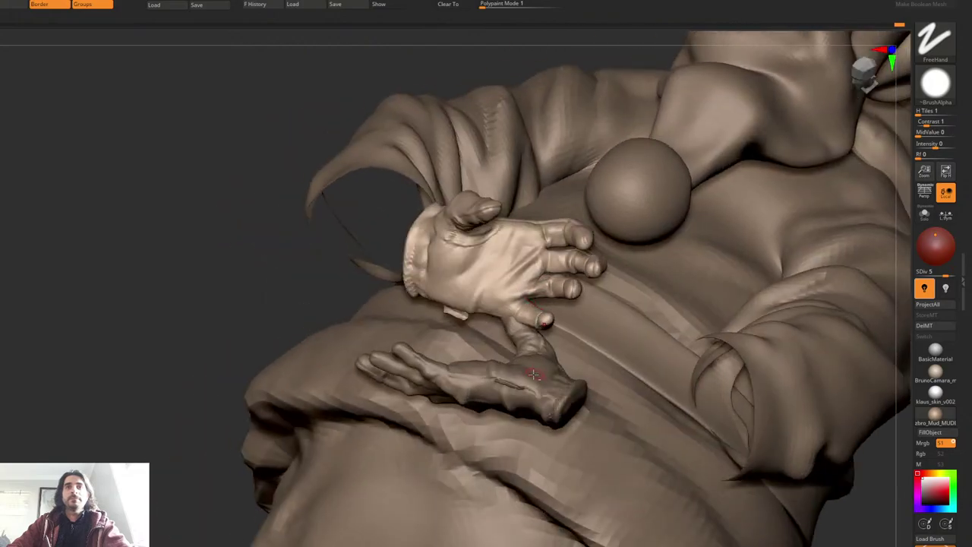
alt+click(533, 375)
shift+right_drag(533, 368, 545, 327)
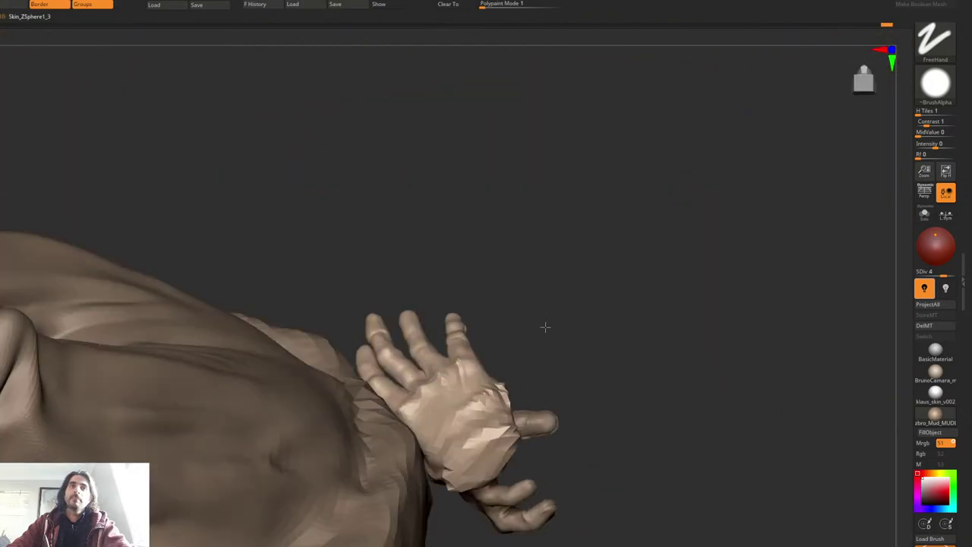
Step: Sculpt and smooth a fold below the little finger on the back of the lower hand's glove
drag(545, 327, 494, 341)
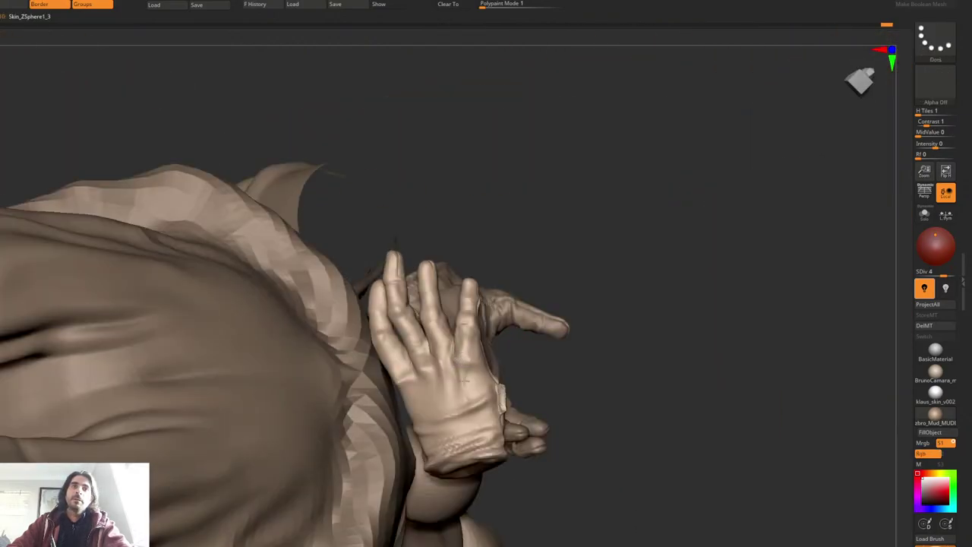
shift+drag(464, 381, 467, 400)
right_drag(466, 400, 452, 353)
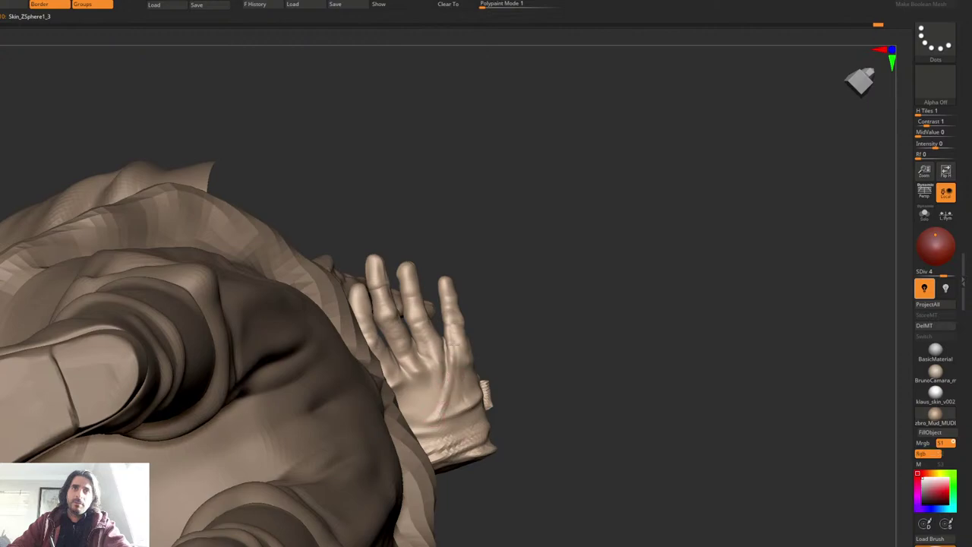
shift+drag(453, 396, 456, 387)
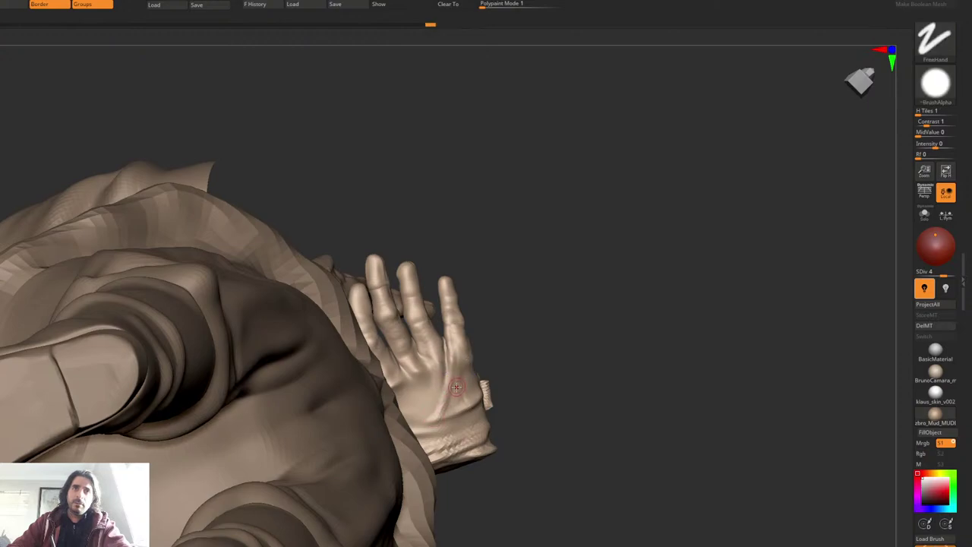
alt+right_drag(468, 393, 523, 393)
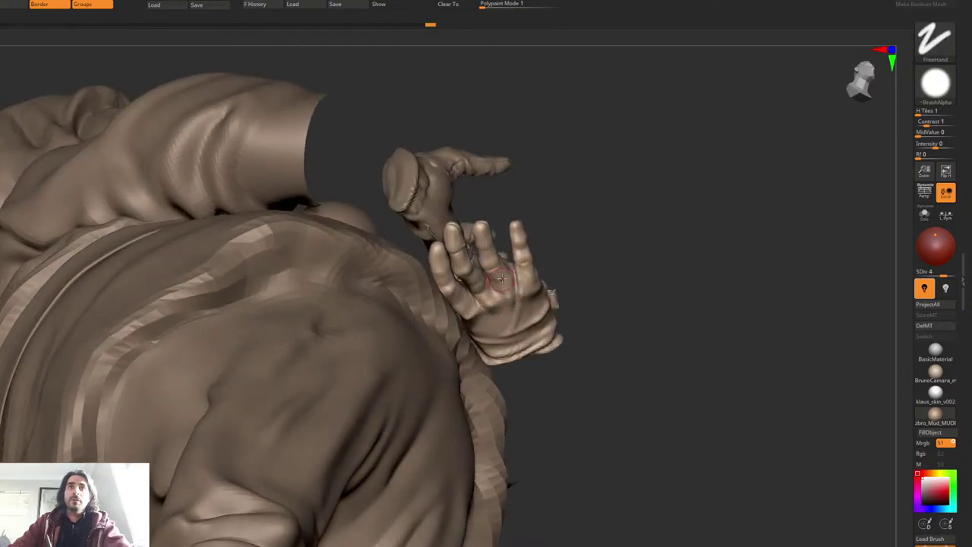
Step: Isolate the lower hand and sculpt a wrinkle across the thumb's outer joint
key(ctrl+q)
right_drag(449, 248, 438, 283)
mouse_move(438, 282)
right_down()
mouse_move(443, 248)
mouse_move(418, 266)
mouse_move(480, 227)
right_up()
right_click(442, 249)
ctrl+right_drag(479, 227, 474, 237)
mouse_move(474, 237)
mouse_down()
mouse_move(471, 221)
mouse_move(463, 259)
mouse_up()
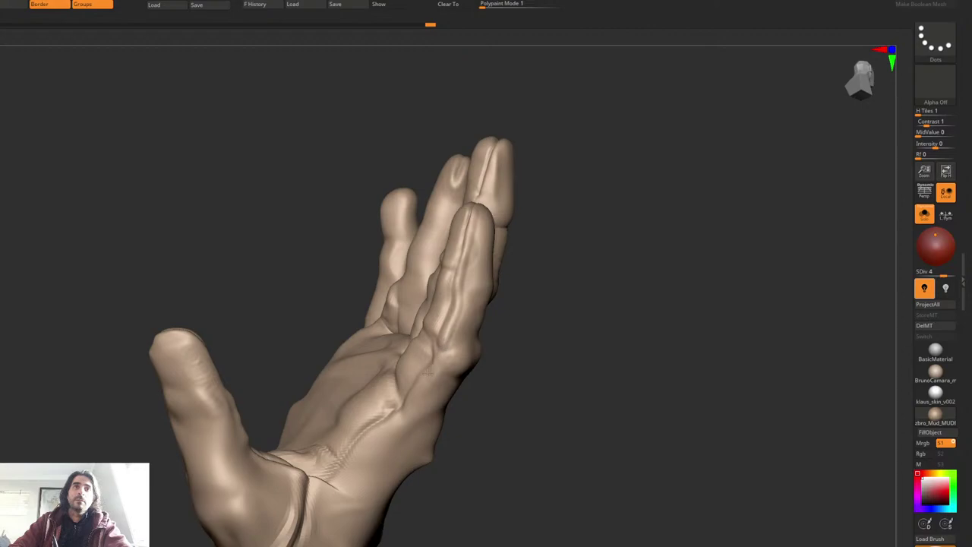
alt+right_drag(445, 365, 497, 283)
right_drag(345, 319, 386, 276)
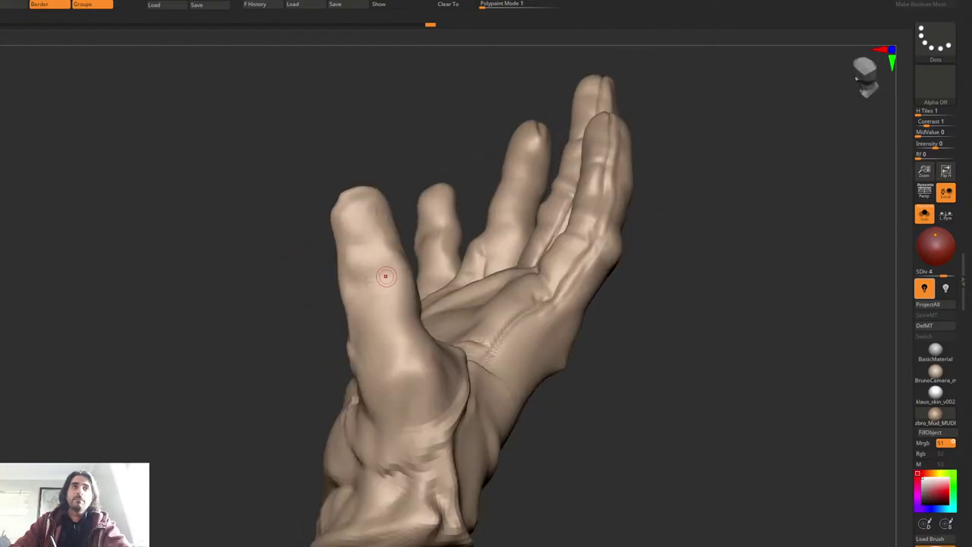
right_click(372, 238)
right_drag(397, 234, 366, 239)
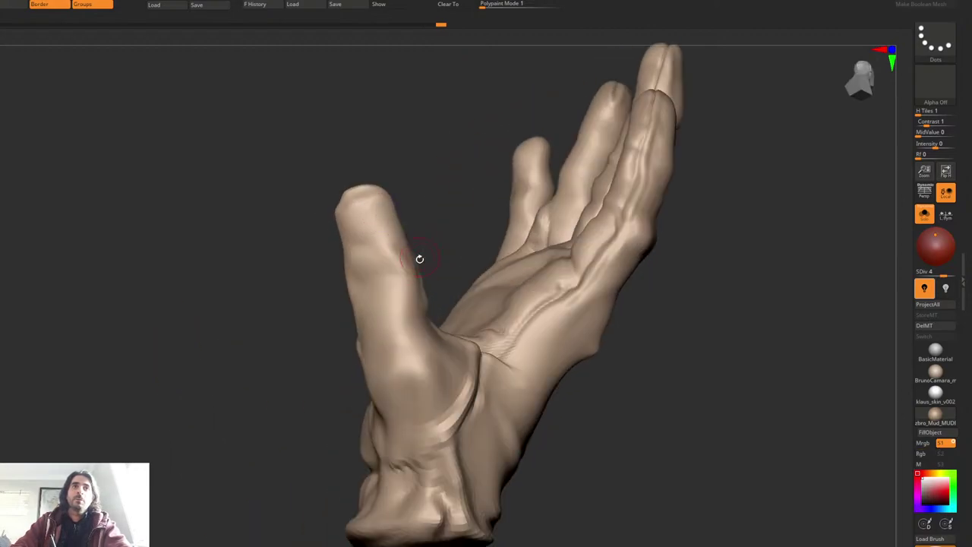
mouse_move(419, 258)
right_down()
mouse_move(402, 279)
mouse_move(382, 266)
right_up()
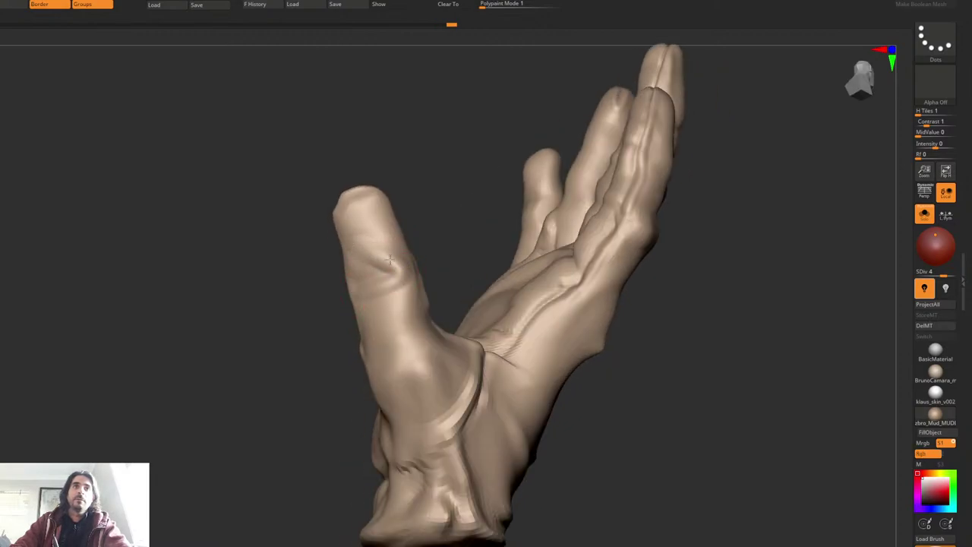
Step: Sculpt glove wrinkles beside the seam at the thumb's lower joint
right_drag(389, 298, 425, 312)
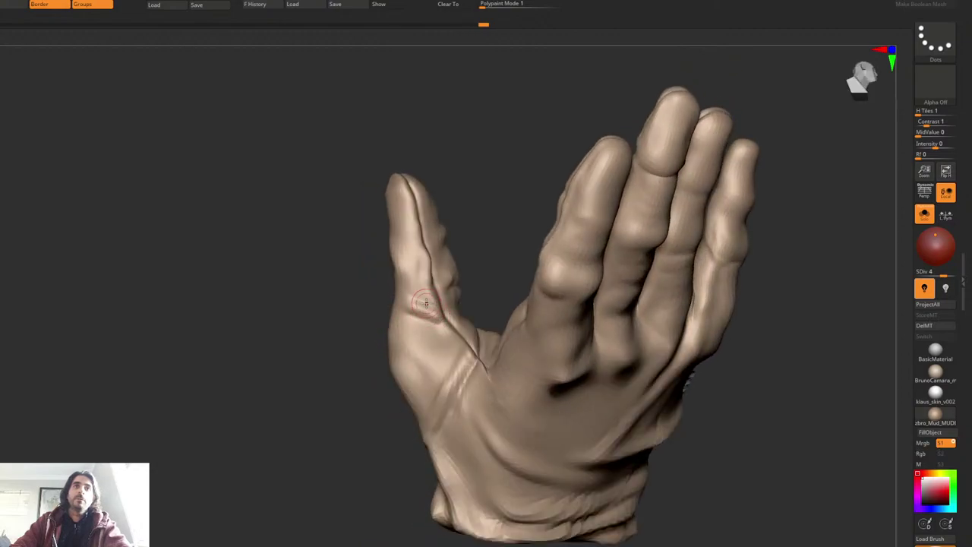
mouse_move(426, 304)
mouse_down()
mouse_move(412, 303)
mouse_move(421, 315)
mouse_up()
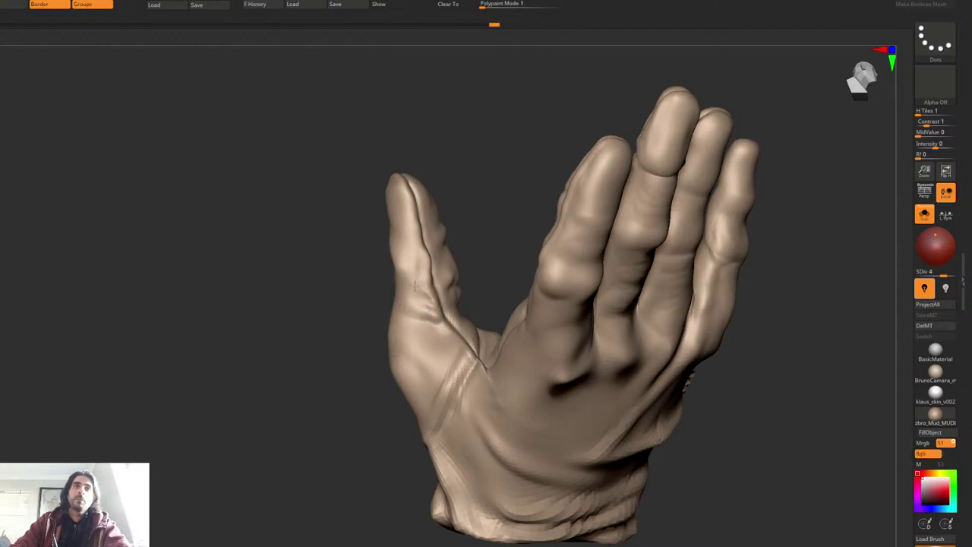
right_drag(437, 327, 440, 347)
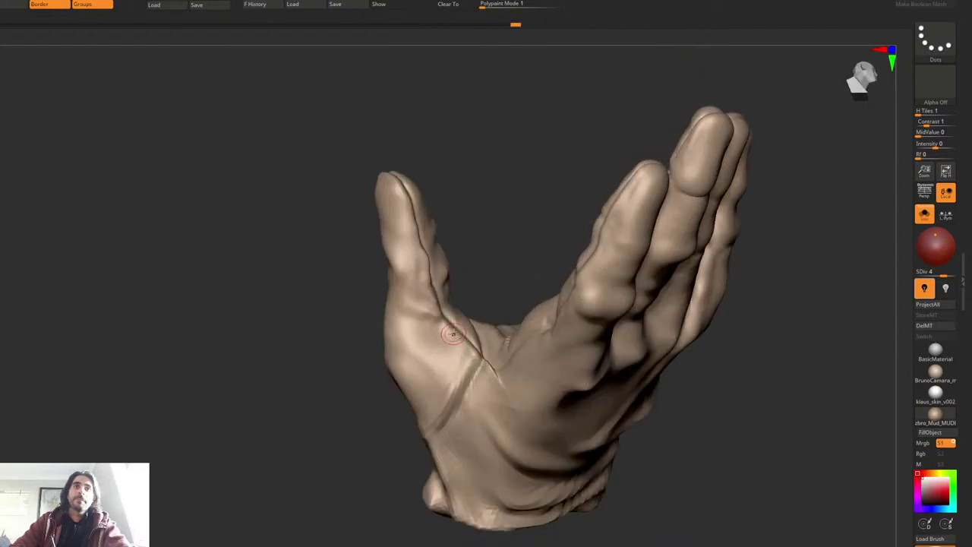
Step: Refine the bulge beside the seam at the base of the thumb, and undo the last smoothing stroke
mouse_move(444, 338)
mouse_down()
mouse_move(423, 370)
mouse_move(432, 348)
mouse_up()
right_drag(454, 353, 404, 360)
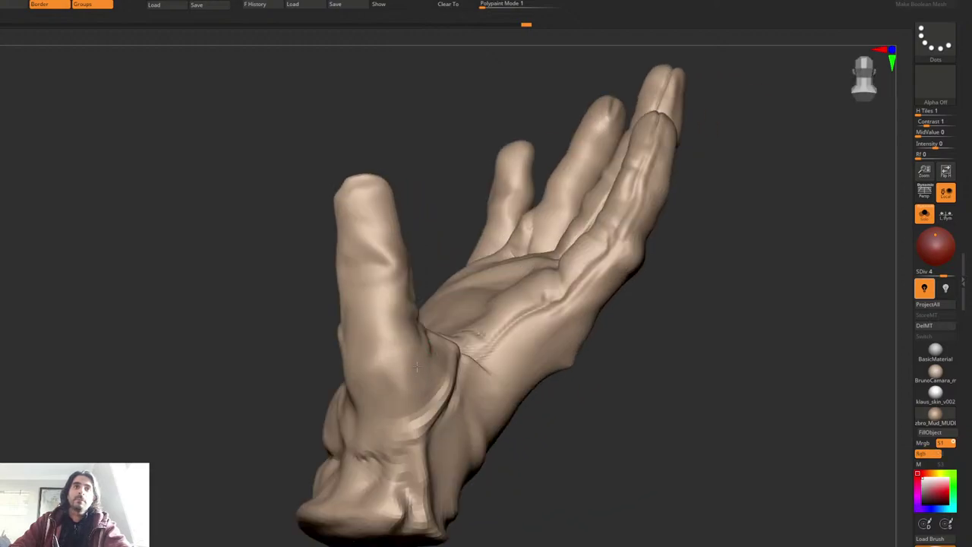
right_drag(395, 382, 459, 339)
mouse_move(465, 342)
shift+mouse_down()
mouse_move(451, 341)
mouse_move(460, 340)
shift+mouse_up()
mouse_move(445, 332)
right_down()
mouse_move(423, 319)
mouse_move(436, 343)
right_up()
key(ctrl+z)
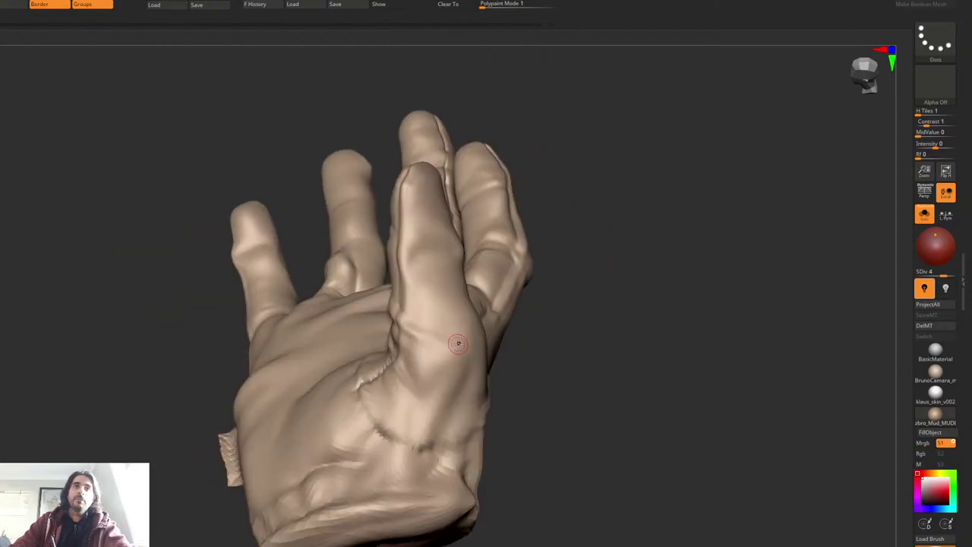
Step: Sculpt and smooth a fold running across the outer side of the thumb's lower joint
drag(457, 348, 416, 332)
right_drag(425, 334, 423, 304)
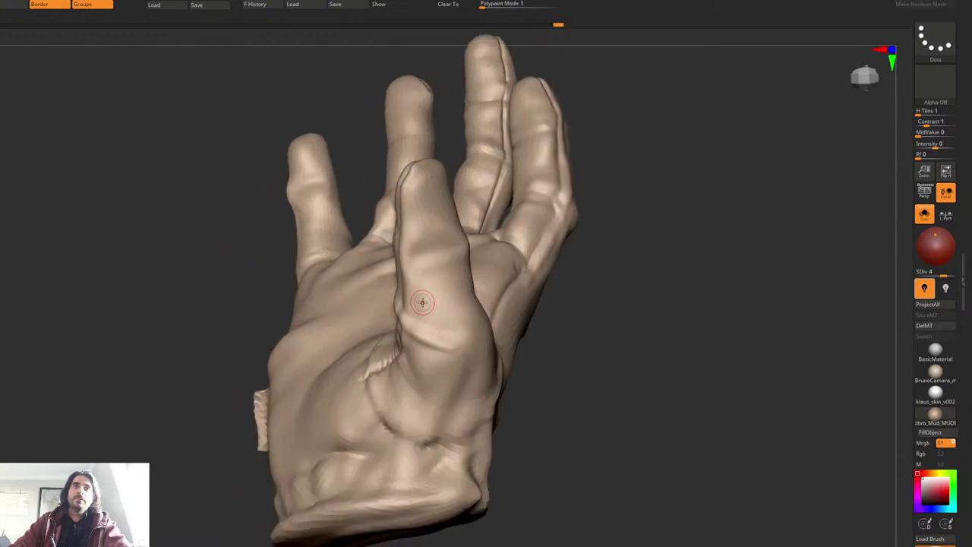
key(r)
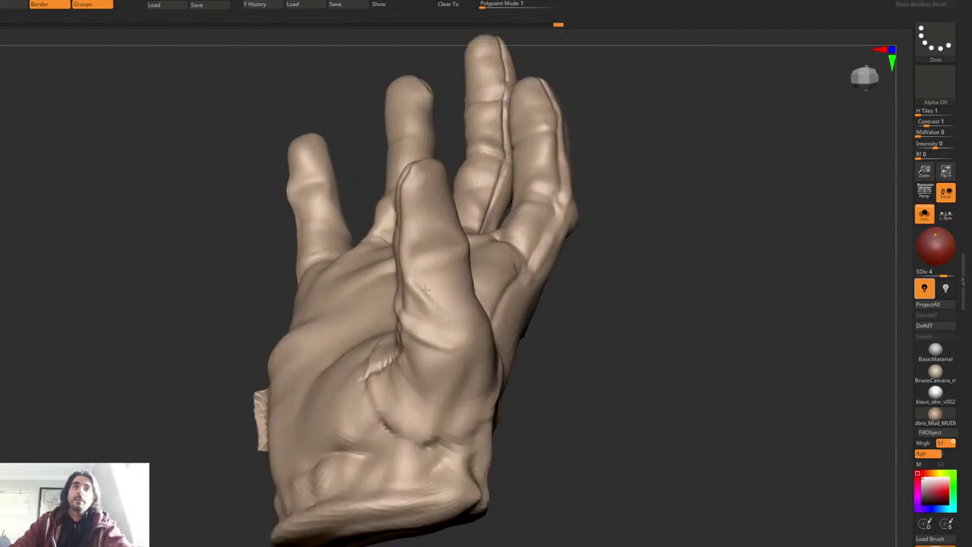
shift+drag(433, 322, 425, 326)
mouse_move(430, 260)
right_down()
mouse_move(423, 269)
mouse_move(441, 304)
mouse_move(424, 286)
mouse_move(473, 297)
mouse_move(504, 232)
mouse_move(538, 245)
right_up()
key(r)
key(r)
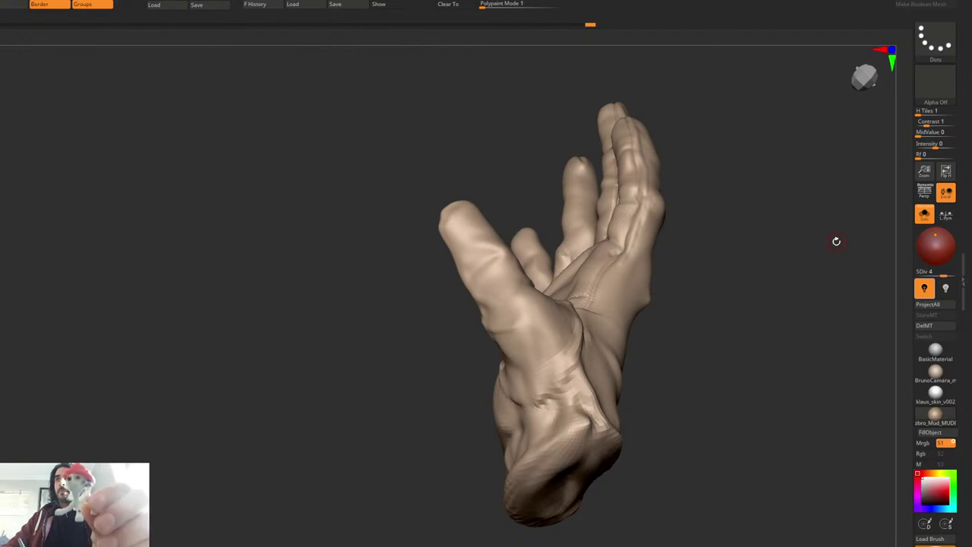
Step: Show the full figure again and select the upper hand
drag(542, 214, 574, 179)
key(shift+s)
alt+right_drag(660, 182, 623, 212)
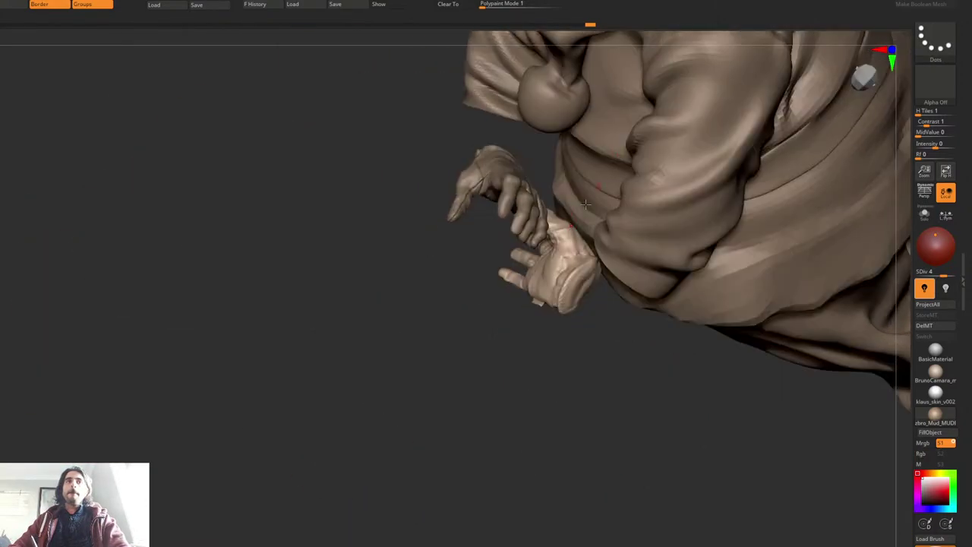
mouse_move(501, 228)
right_down()
mouse_move(536, 281)
mouse_move(555, 189)
mouse_move(595, 251)
mouse_move(553, 268)
mouse_move(511, 228)
mouse_move(484, 241)
mouse_move(518, 277)
mouse_move(569, 263)
mouse_move(574, 221)
mouse_move(518, 283)
mouse_move(506, 223)
mouse_move(515, 245)
mouse_move(512, 234)
right_up()
alt+click(487, 232)
right_click(516, 291)
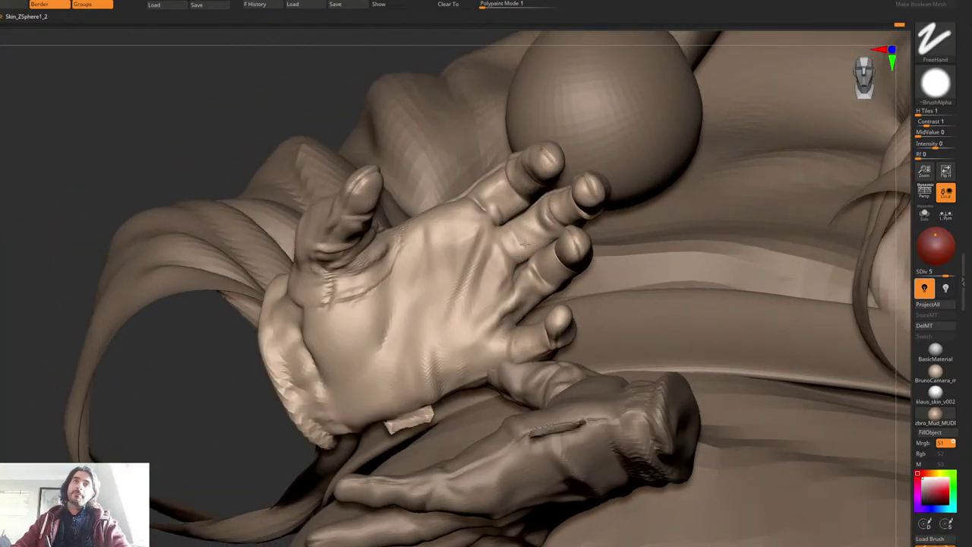
Step: Smooth the glove crease on the palm side of the upper hand's middle finger
right_drag(542, 235, 548, 222)
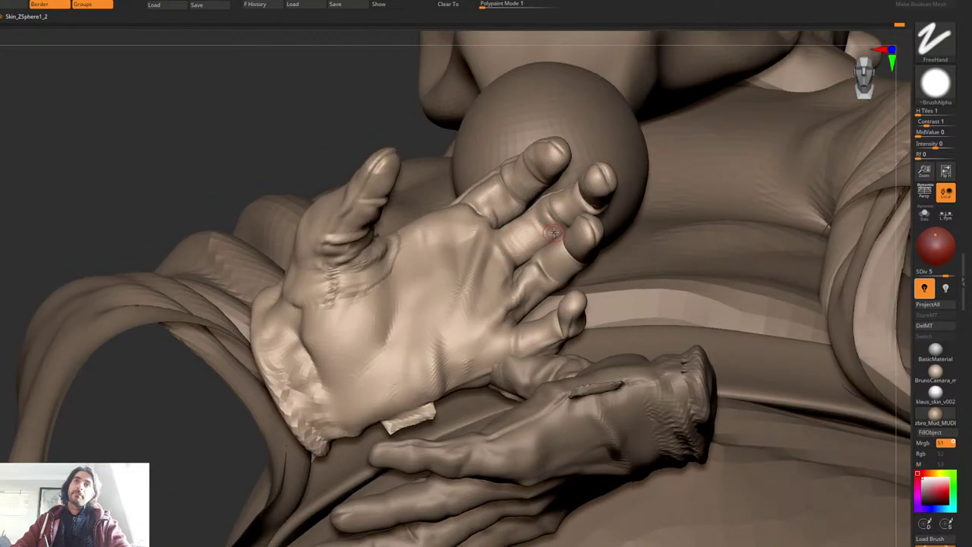
mouse_move(549, 233)
shift+mouse_down()
mouse_move(516, 226)
mouse_move(563, 226)
shift+mouse_up()
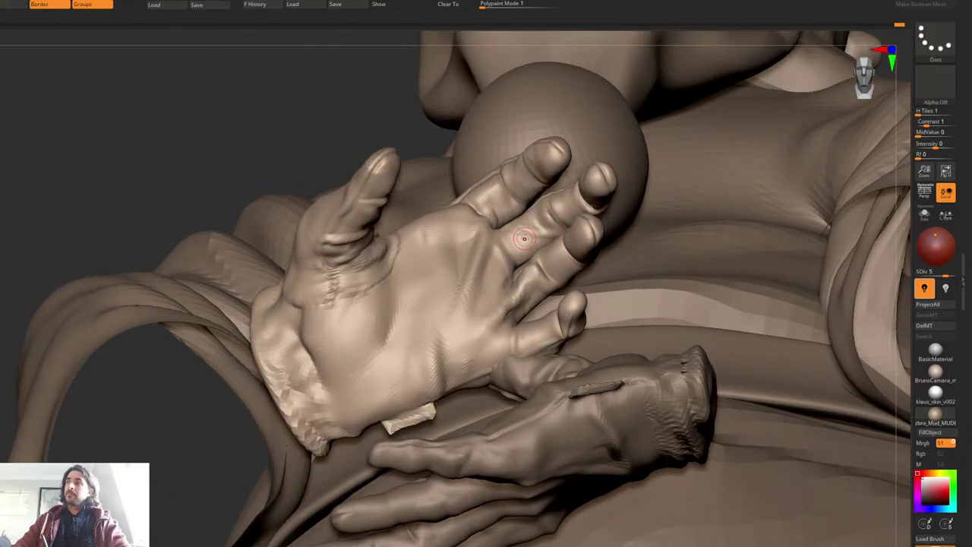
right_drag(526, 232, 521, 225)
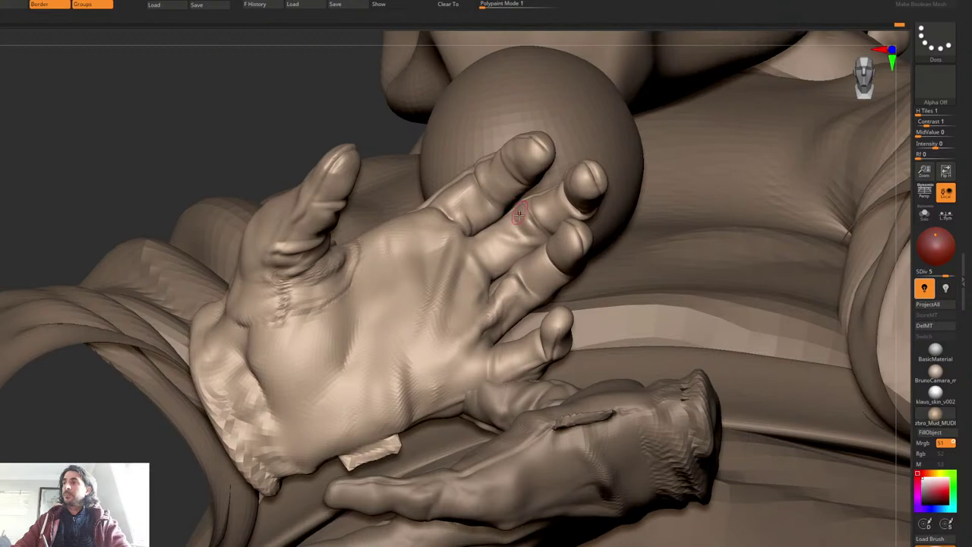
mouse_move(504, 253)
right_down()
mouse_move(474, 238)
mouse_move(482, 241)
right_up()
right_drag(464, 195, 462, 199)
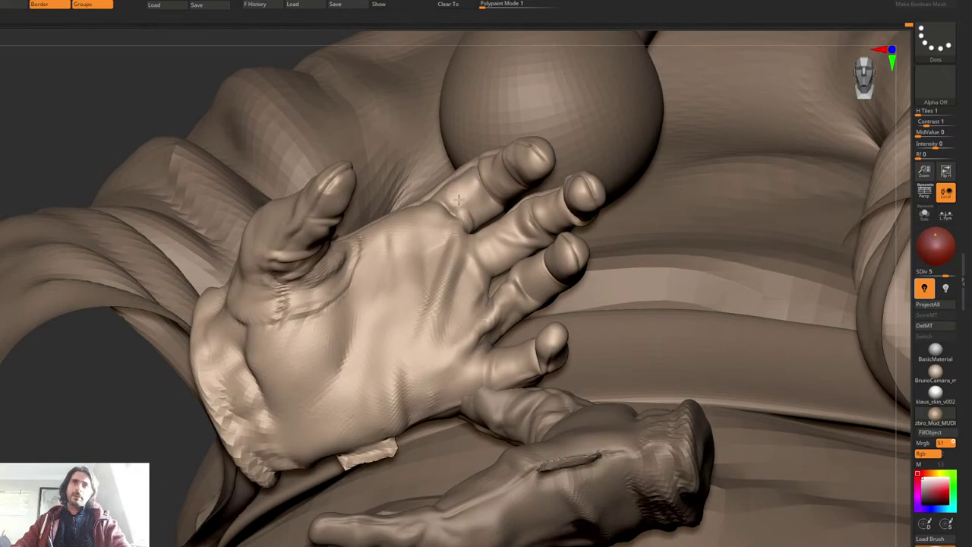
Step: Sculpt a glove fold just below the outer joint of the upper hand's thumb
mouse_move(464, 187)
right_down()
mouse_move(496, 169)
mouse_move(510, 176)
mouse_move(336, 267)
mouse_move(352, 263)
mouse_move(343, 253)
mouse_move(353, 268)
right_up()
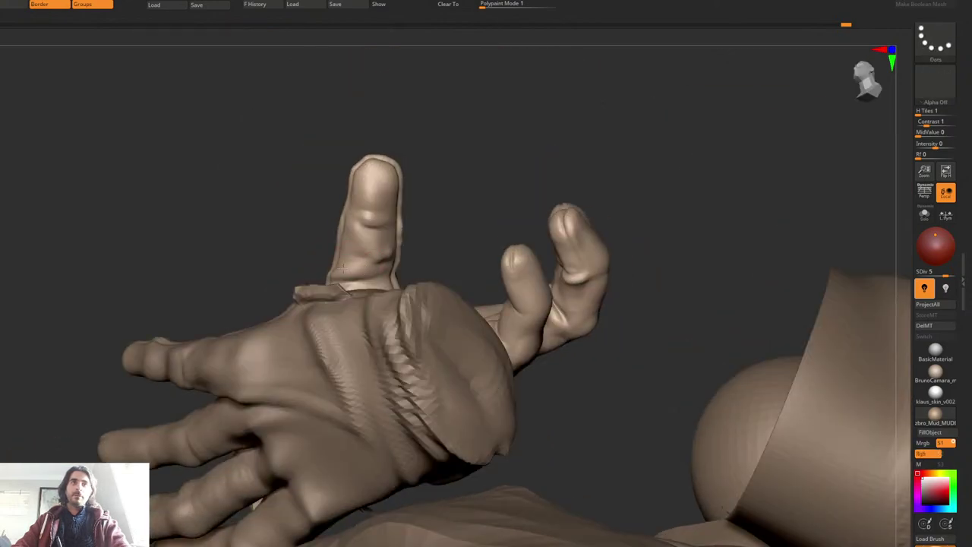
right_drag(363, 251, 369, 237)
right_click(369, 234)
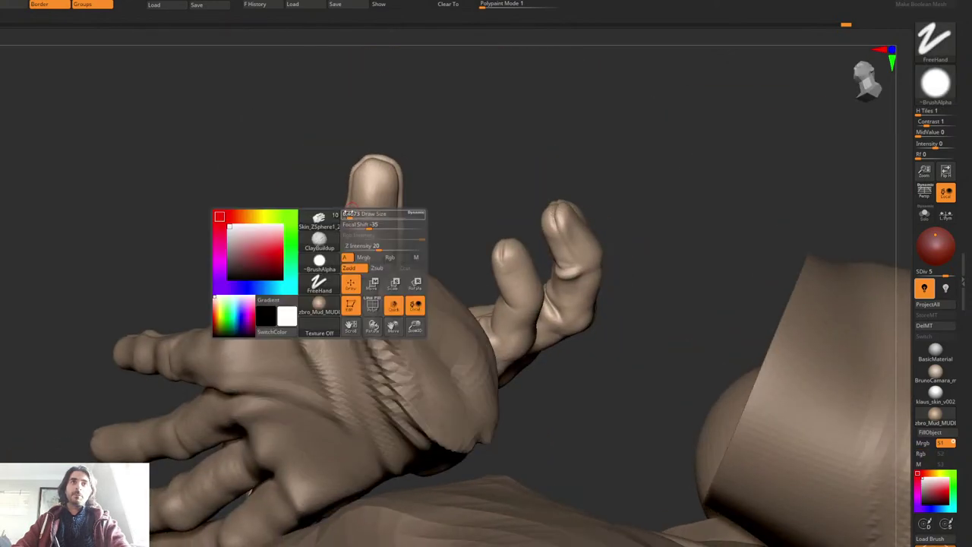
key(b)
key(m)
key(v)
drag(356, 231, 375, 238)
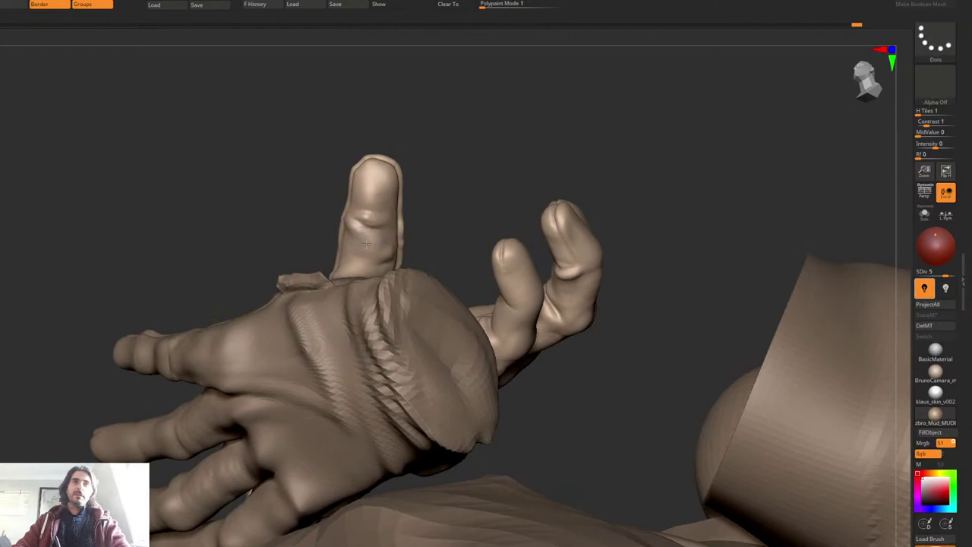
right_drag(385, 250, 374, 223)
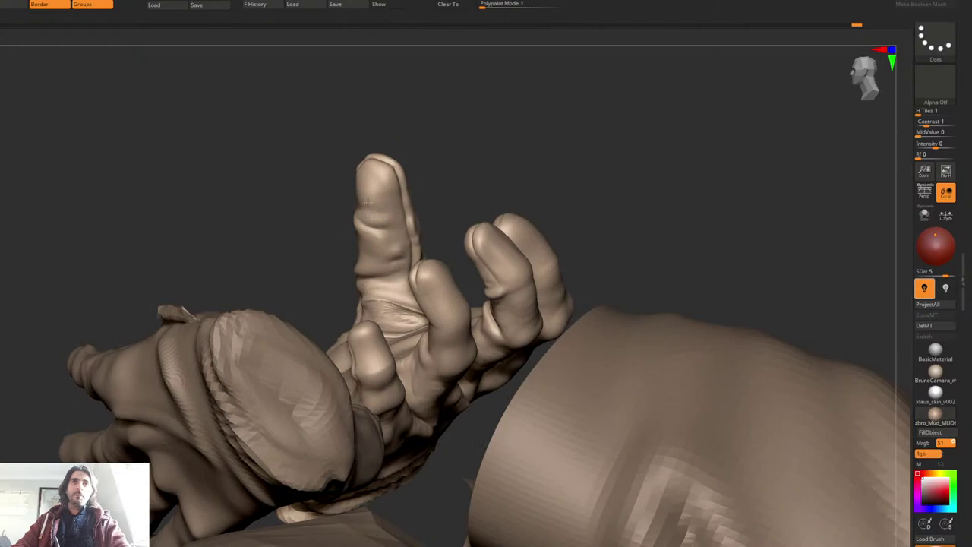
Step: Isolate the upper hand and sculpt and smooth the glove around its ring fingertip
right_drag(380, 181, 539, 203)
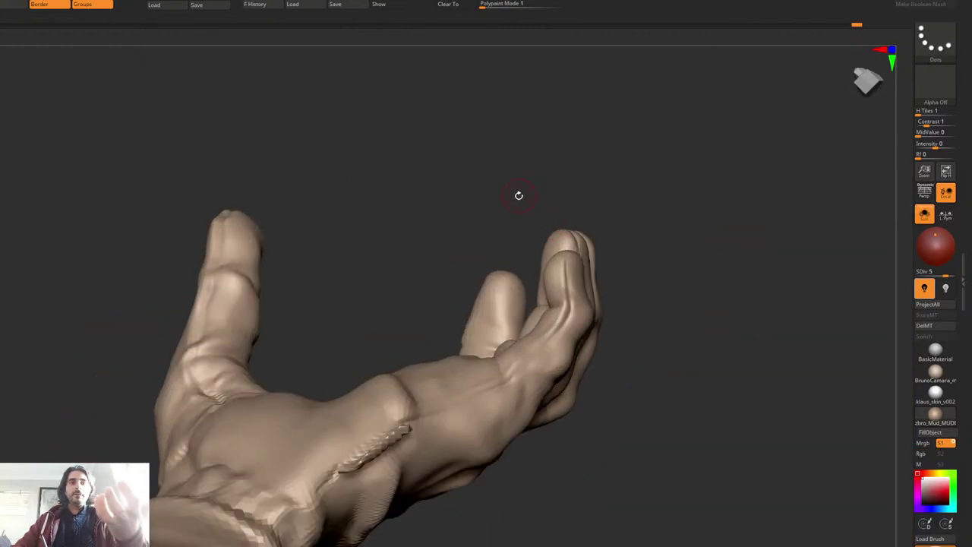
right_click(521, 227)
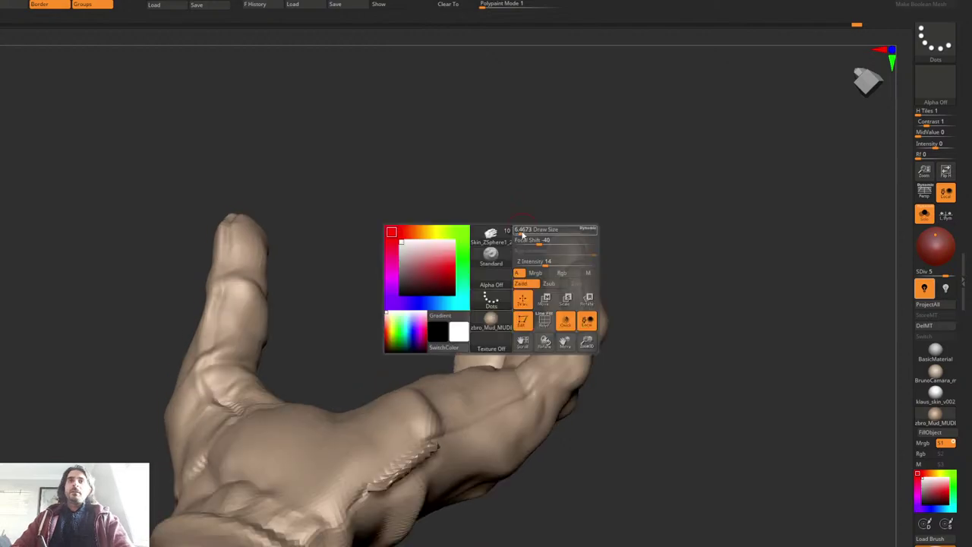
right_click(592, 207)
mouse_move(582, 210)
right_down()
mouse_move(591, 221)
mouse_move(580, 211)
mouse_move(575, 237)
mouse_move(552, 234)
mouse_move(500, 268)
mouse_move(474, 251)
mouse_move(491, 271)
right_up()
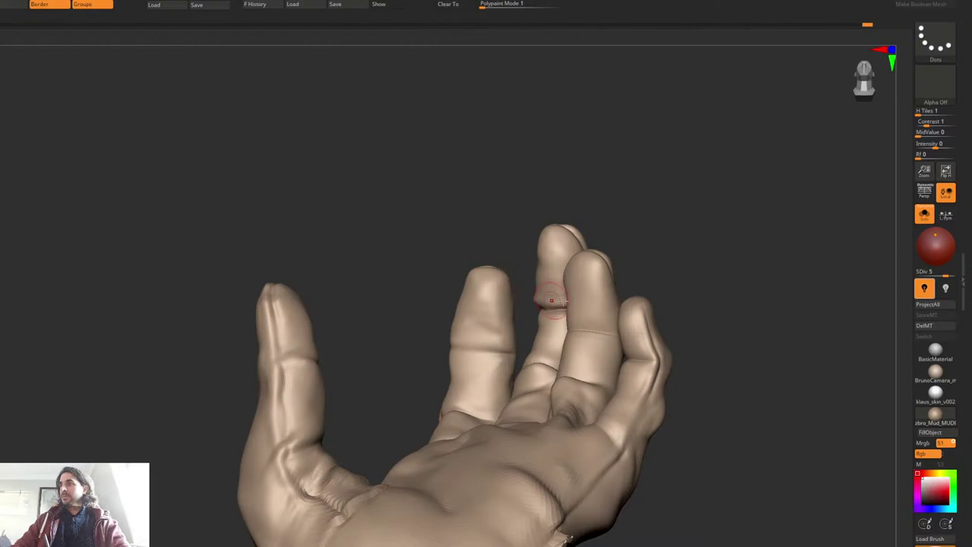
right_drag(589, 270, 628, 249)
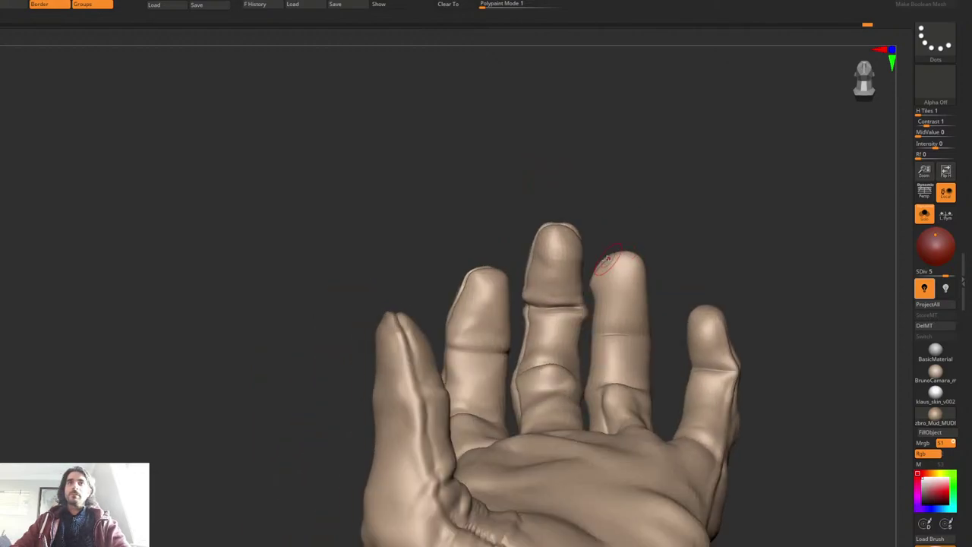
mouse_move(599, 263)
right_down()
mouse_move(560, 243)
mouse_move(573, 233)
mouse_move(587, 260)
right_up()
drag(591, 259, 564, 262)
right_drag(575, 263, 582, 268)
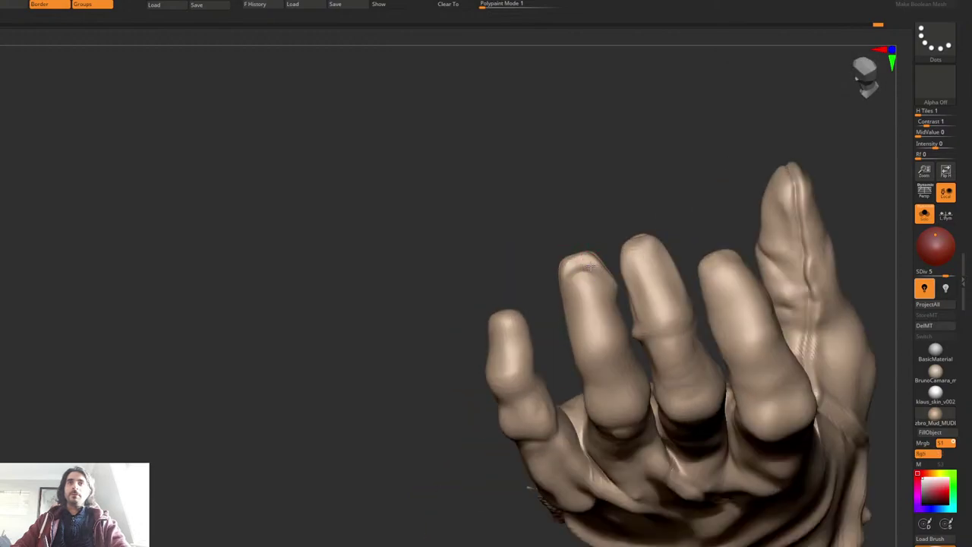
shift+drag(582, 267, 574, 262)
right_drag(601, 269, 655, 226)
mouse_move(624, 257)
mouse_down()
mouse_move(629, 239)
mouse_move(619, 248)
mouse_up()
mouse_move(632, 237)
right_down()
mouse_move(437, 244)
mouse_move(449, 236)
mouse_move(534, 253)
mouse_move(527, 263)
mouse_move(545, 284)
mouse_move(541, 232)
mouse_move(501, 259)
mouse_move(506, 224)
mouse_move(458, 295)
right_up()
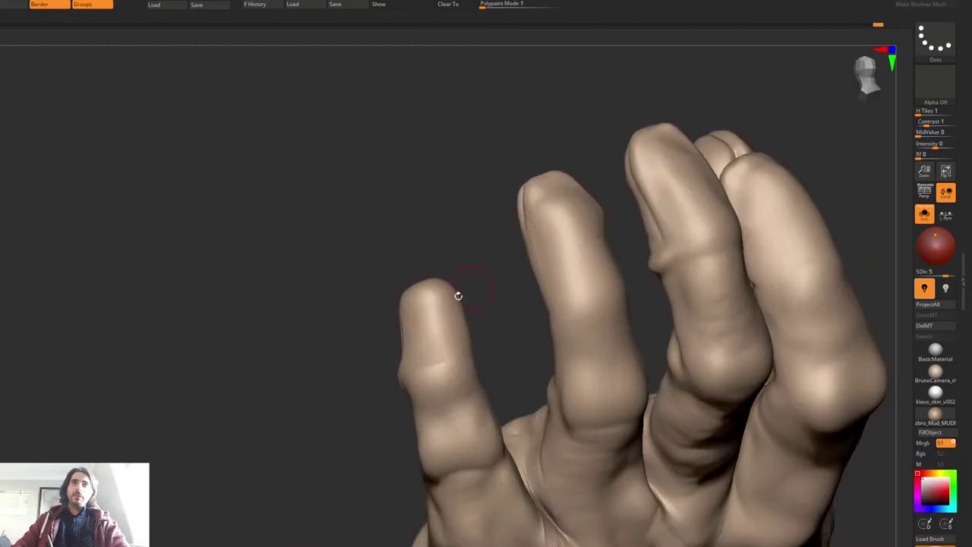
Step: Reshape the little fingertip and smooth the glove seam and surface on its back and palm side
mouse_move(483, 230)
alt+right_down()
mouse_move(558, 193)
mouse_move(552, 228)
mouse_move(493, 223)
mouse_move(476, 201)
alt+right_up()
key(s)
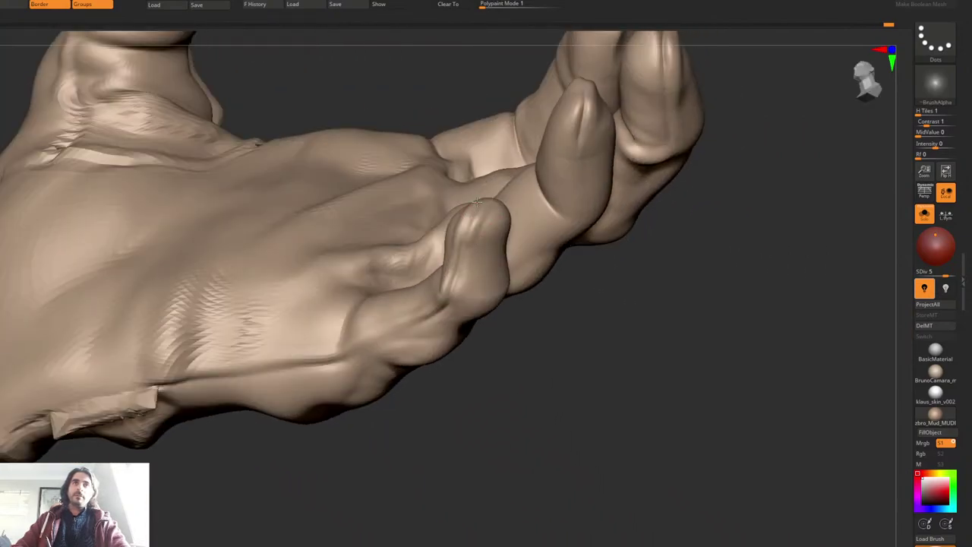
right_drag(455, 298, 503, 217)
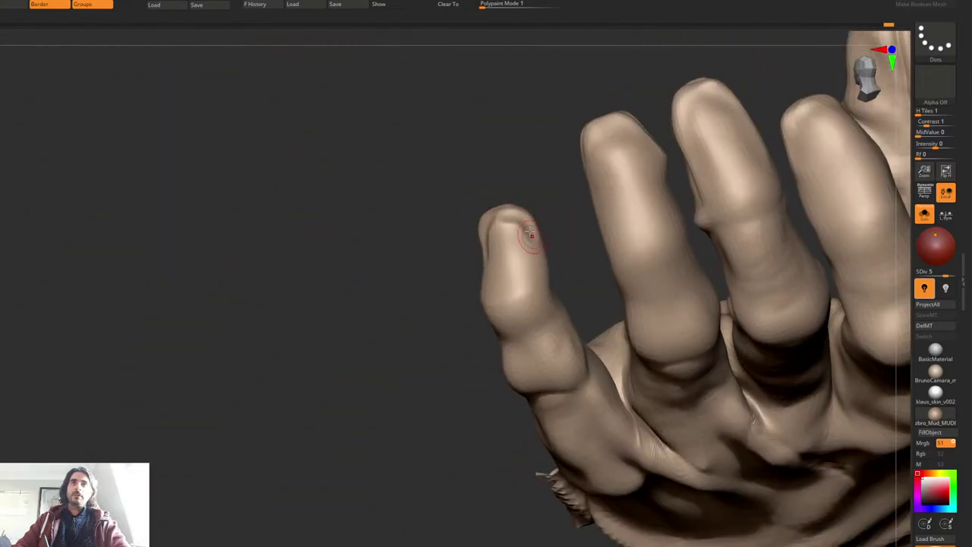
shift+drag(502, 236, 510, 230)
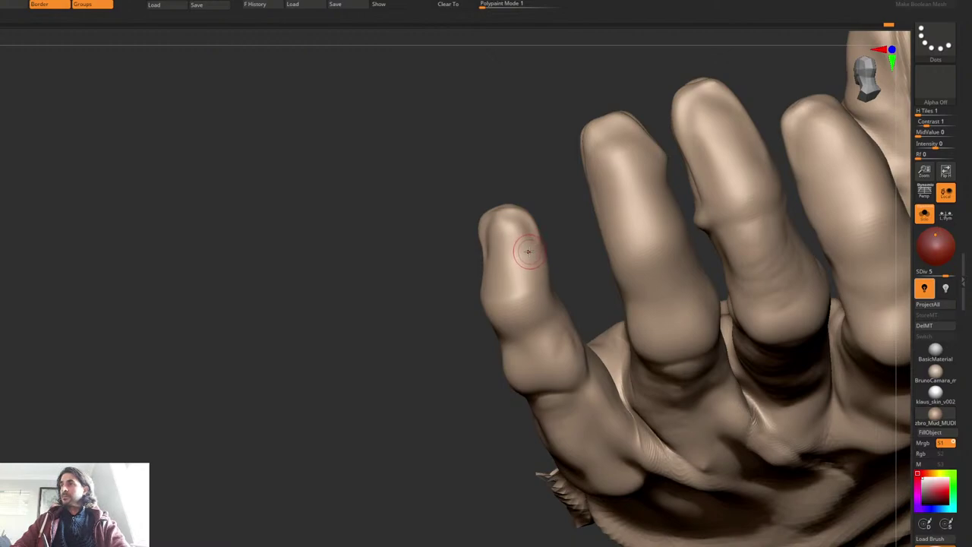
right_drag(519, 275, 491, 229)
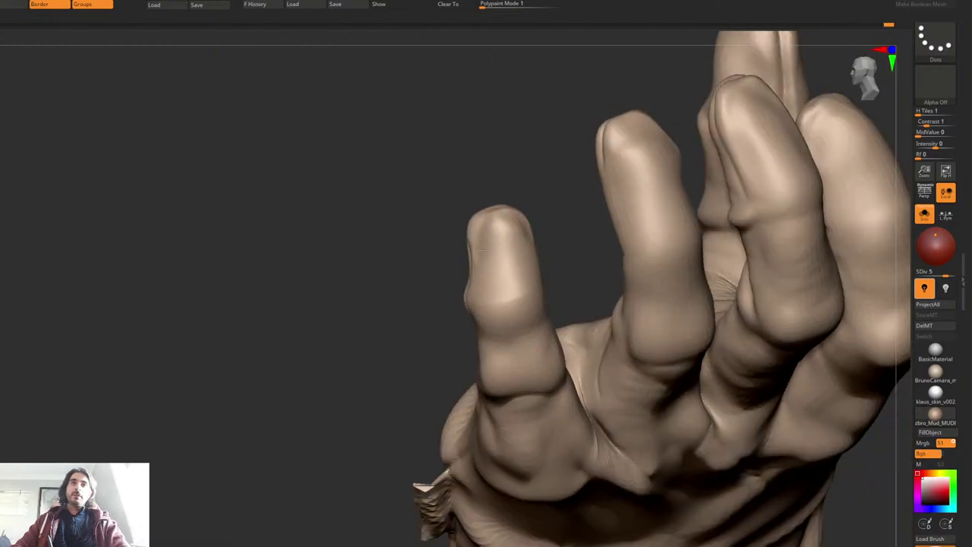
shift+drag(484, 250, 485, 247)
mouse_move(499, 247)
ctrl+right_down()
mouse_move(490, 241)
mouse_move(519, 243)
ctrl+right_up()
mouse_move(519, 243)
ctrl+right_down()
mouse_move(513, 257)
mouse_move(536, 253)
mouse_move(521, 232)
ctrl+right_up()
drag(521, 231, 506, 239)
right_drag(505, 240, 523, 228)
right_click(520, 231)
shift+drag(522, 229, 539, 282)
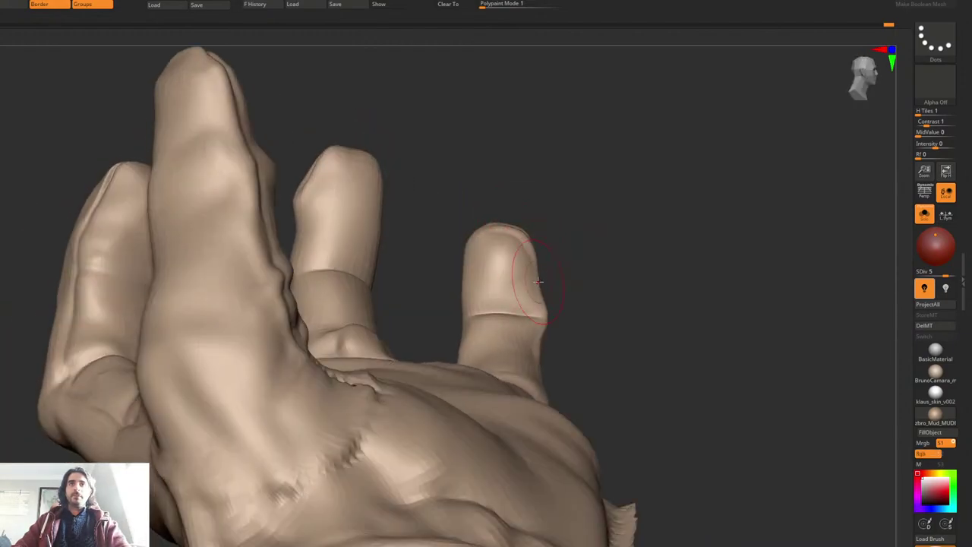
Step: Sculpt and smooth a glove fold along the palm side of the little finger's outer joint
mouse_move(483, 234)
right_down()
mouse_move(459, 304)
mouse_move(473, 307)
right_up()
right_click(480, 253)
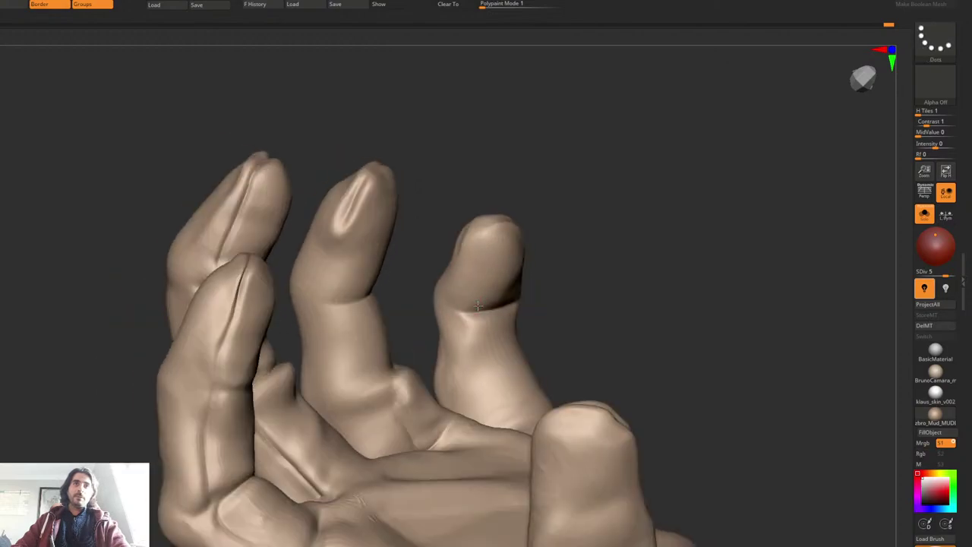
mouse_move(471, 308)
mouse_down()
mouse_move(443, 301)
mouse_move(480, 326)
mouse_up()
right_drag(480, 327, 464, 318)
mouse_move(466, 322)
shift+mouse_down()
mouse_move(469, 329)
mouse_move(476, 314)
mouse_move(458, 301)
mouse_move(472, 306)
shift+mouse_up()
right_drag(488, 297, 467, 268)
right_drag(541, 286, 519, 302)
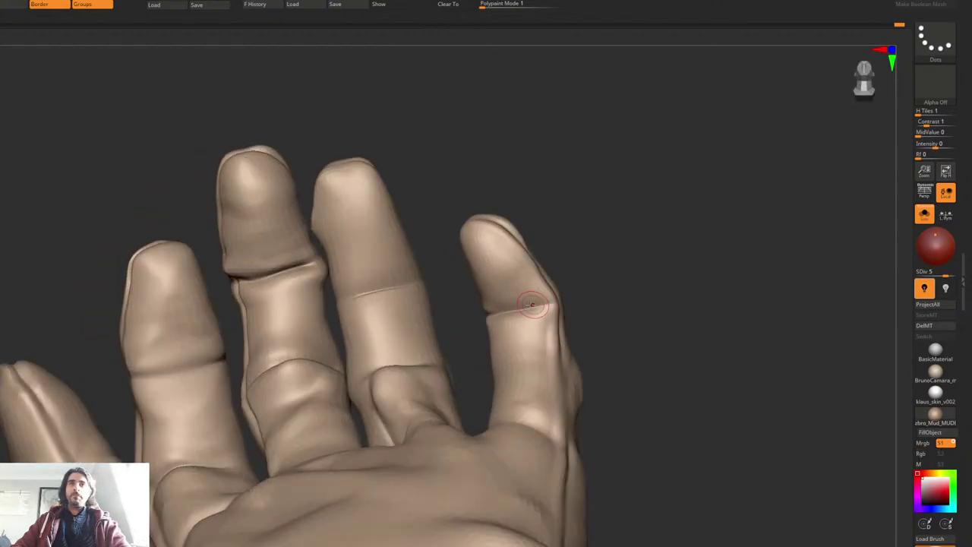
drag(521, 305, 553, 297)
key(shift)
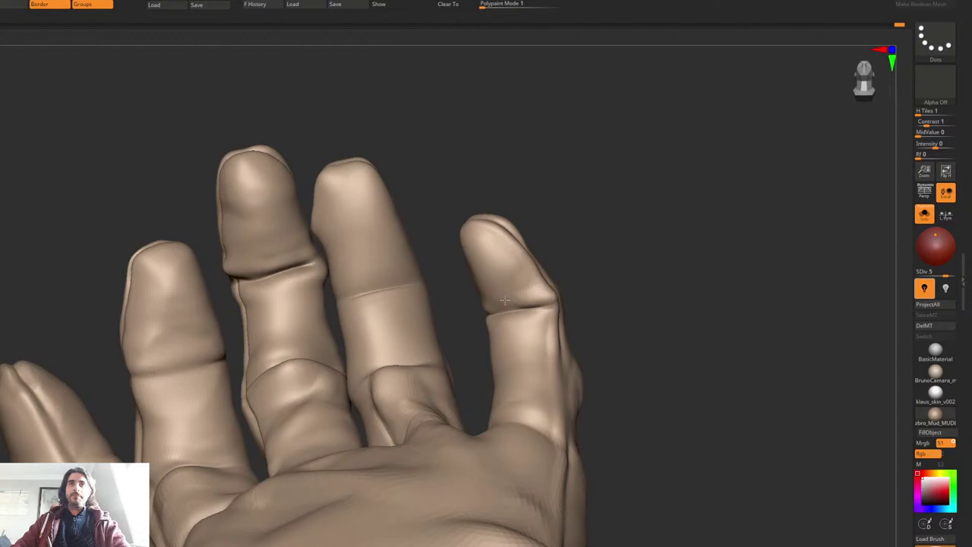
Step: Check the hand's polygroups and sculpt a diagonal glove fold on the palm side of the little finger's middle segment
right_drag(504, 301, 525, 342)
key(shift+f)
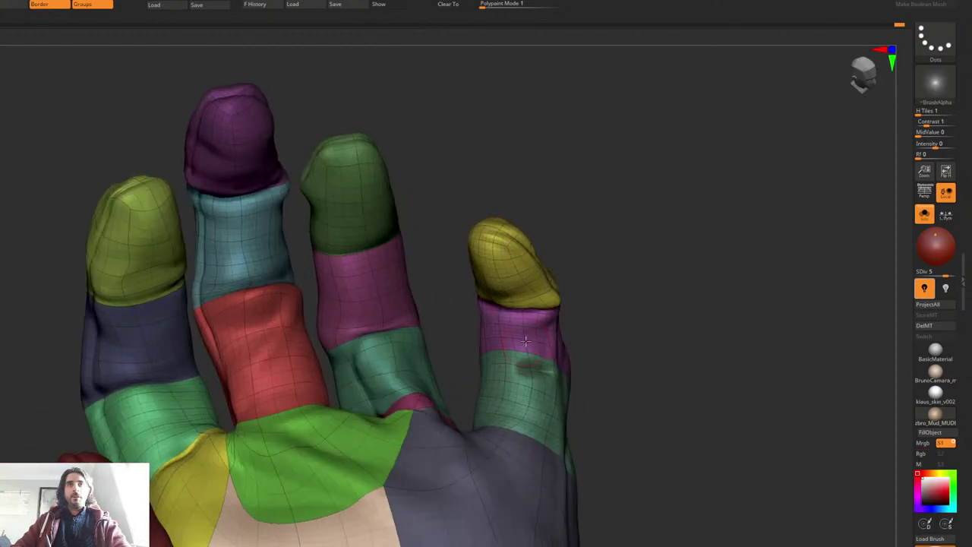
right_drag(468, 372, 516, 356)
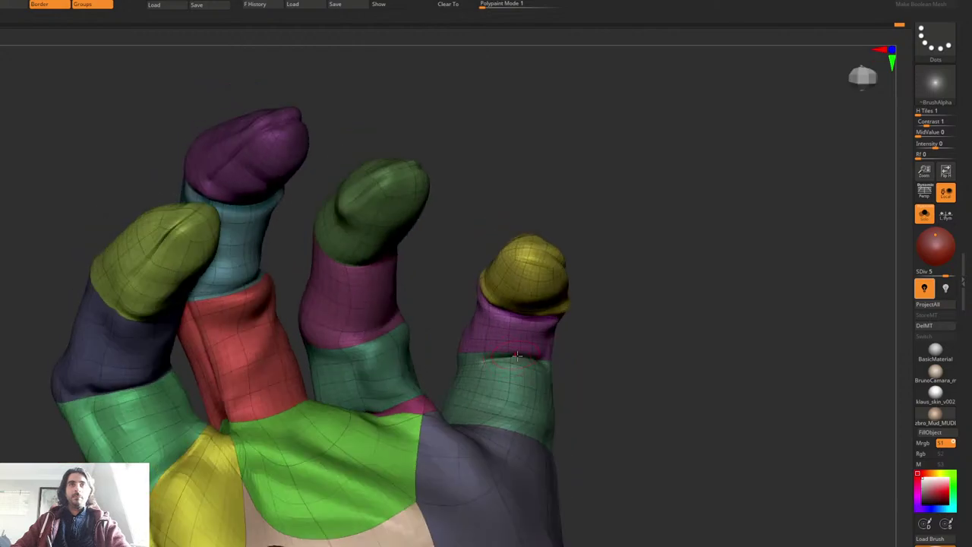
key(shift+f)
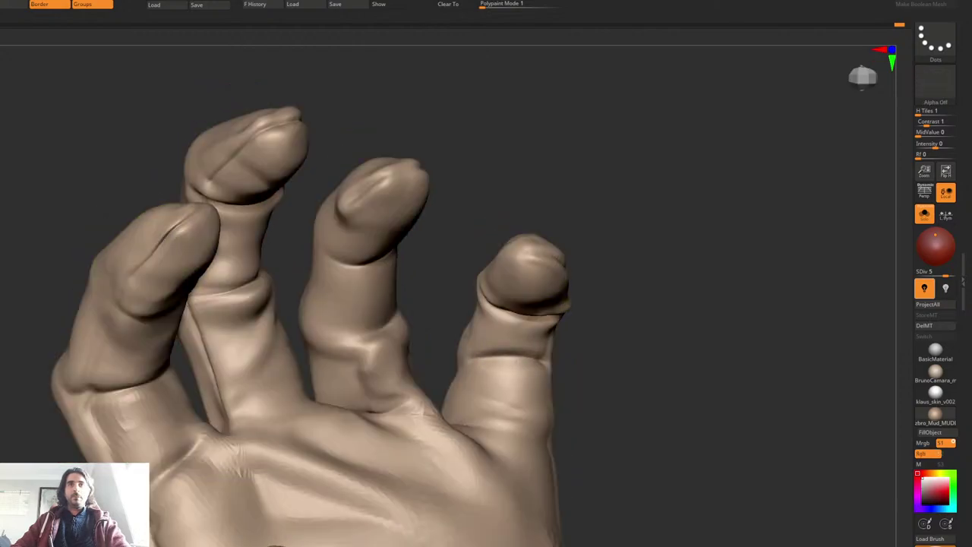
right_drag(510, 388, 510, 337)
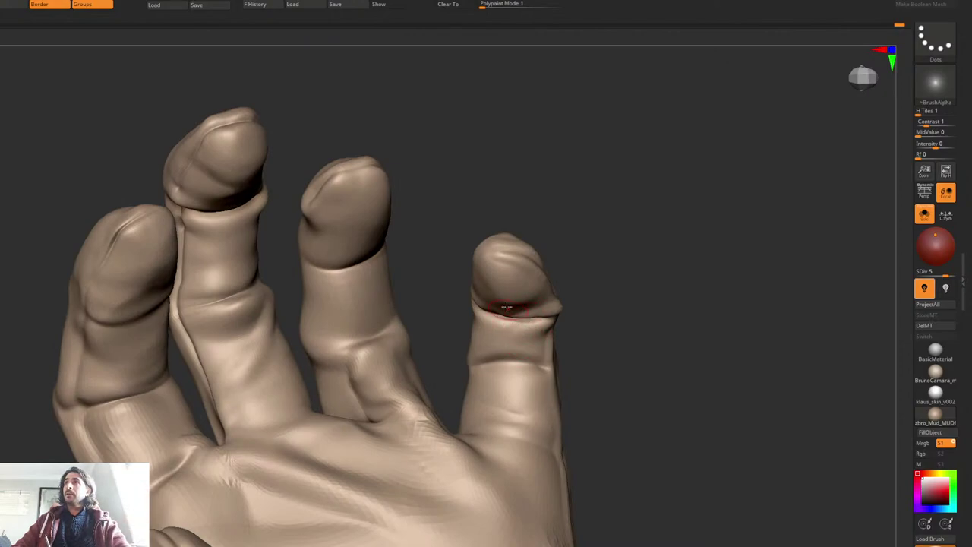
right_drag(507, 306, 512, 326)
mouse_move(559, 373)
mouse_down()
mouse_move(502, 364)
mouse_move(510, 358)
mouse_up()
drag(560, 326, 513, 351)
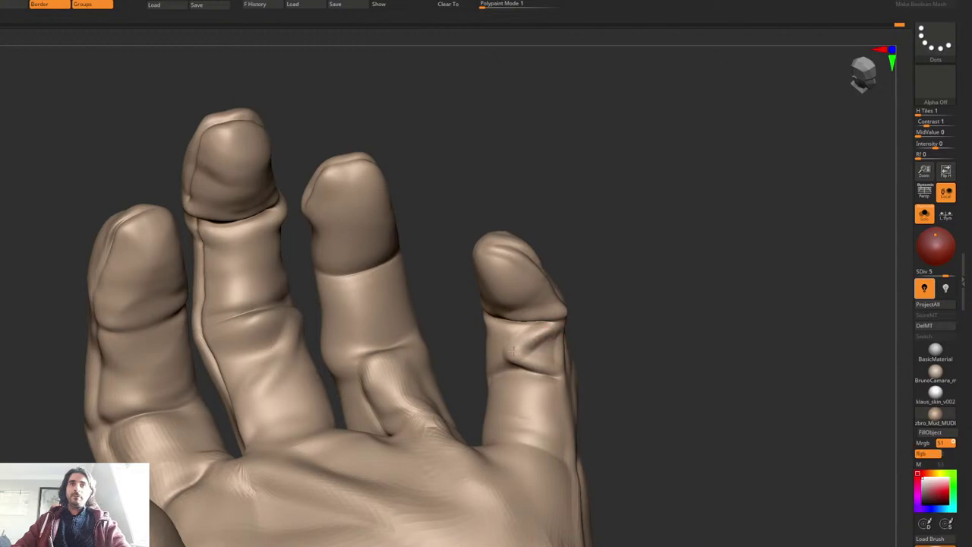
right_drag(515, 367, 563, 225)
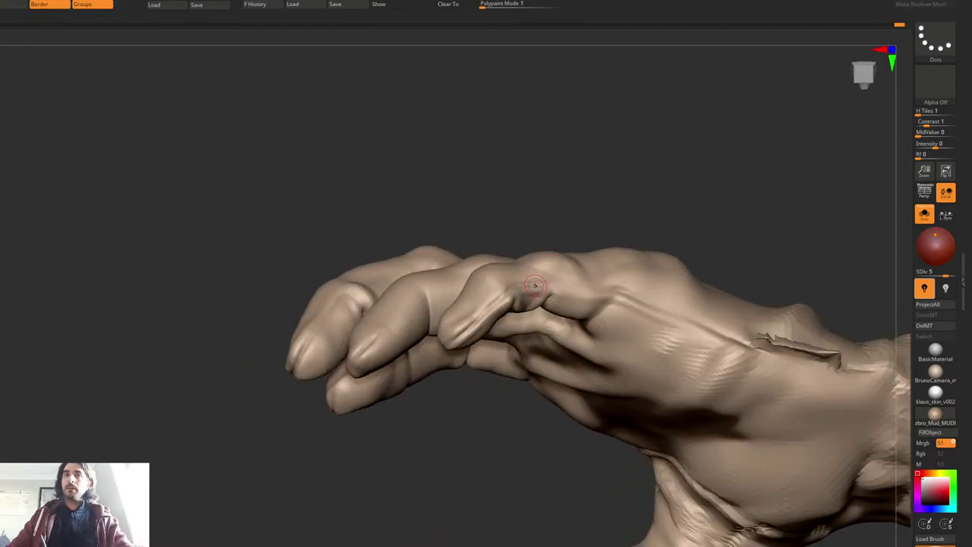
Step: Examine both gloved hands from several angles, alone and against the whole figure
right_drag(542, 287, 531, 247)
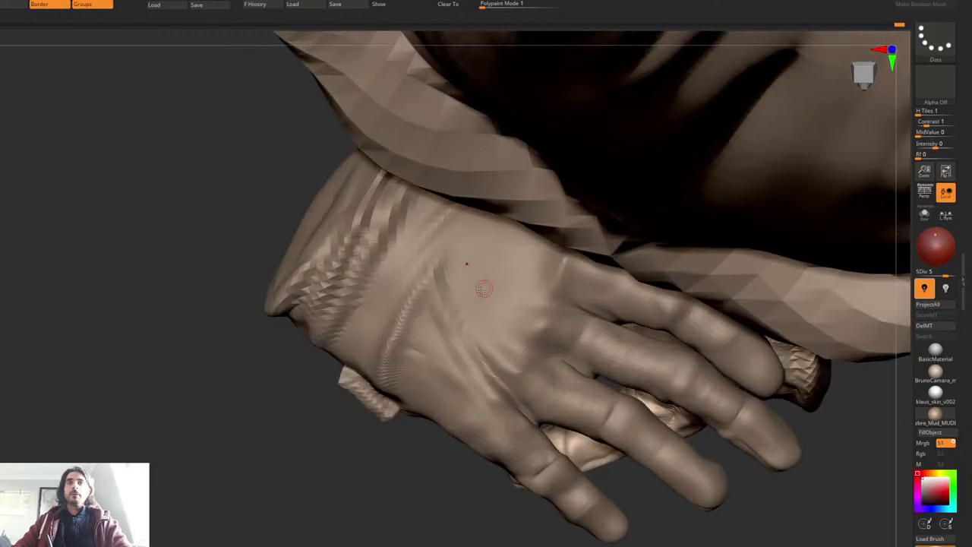
right_drag(484, 289, 494, 271)
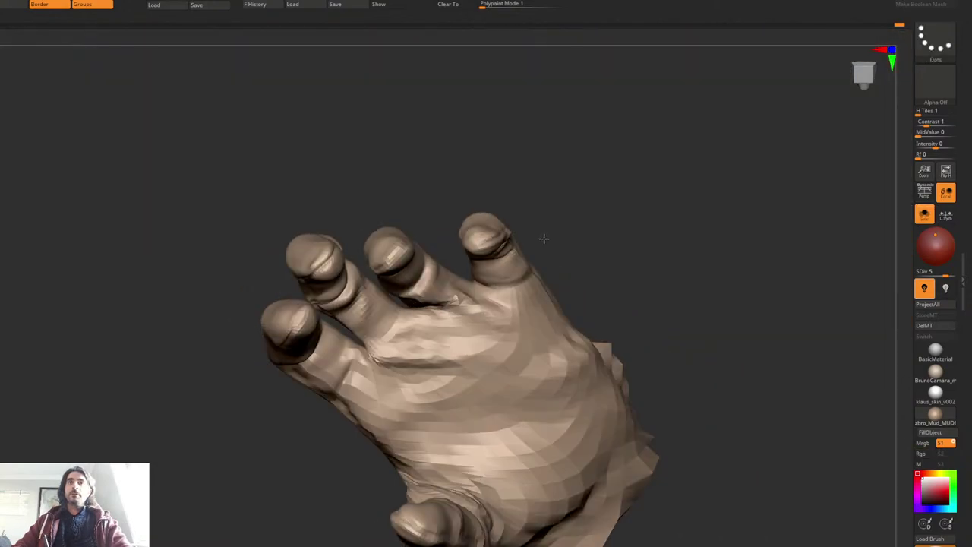
right_drag(543, 235, 674, 288)
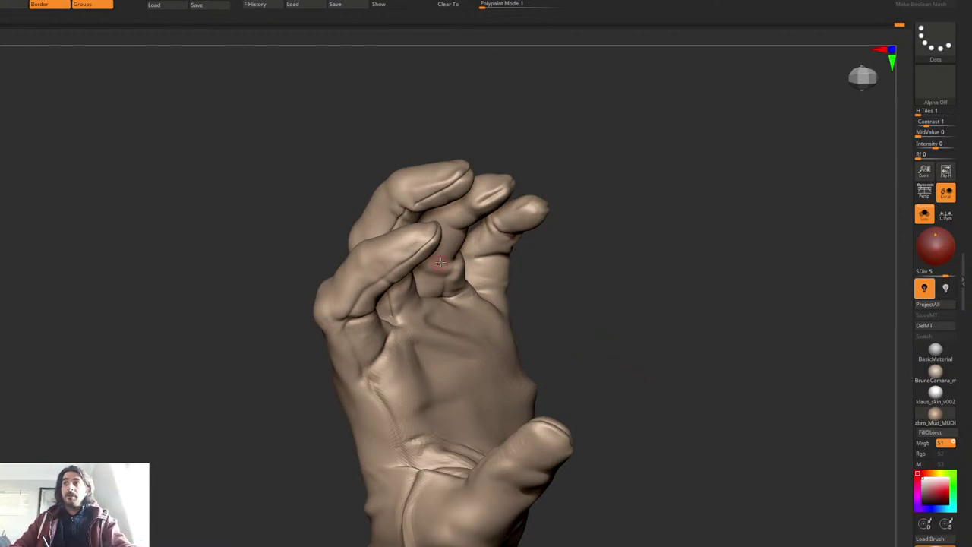
right_drag(453, 289, 441, 266)
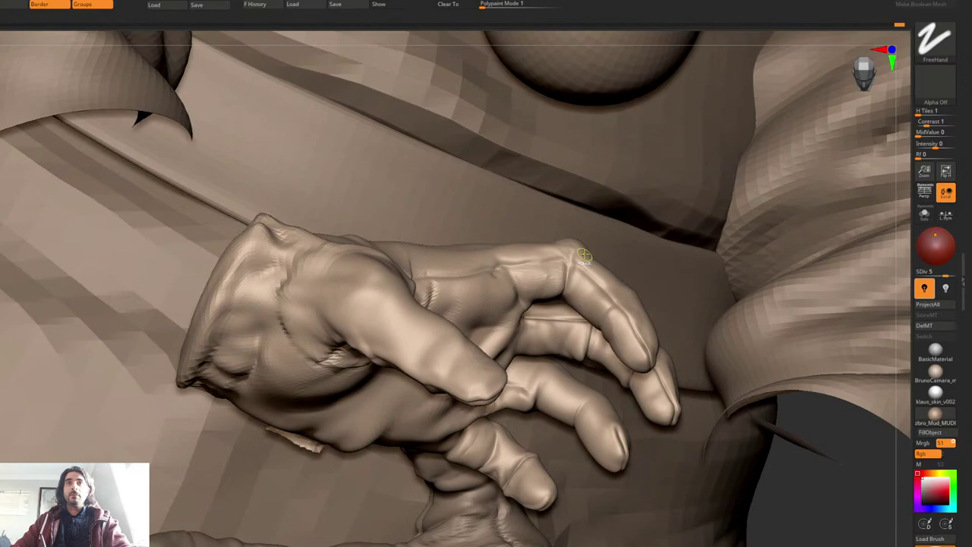
right_drag(487, 262, 513, 305)
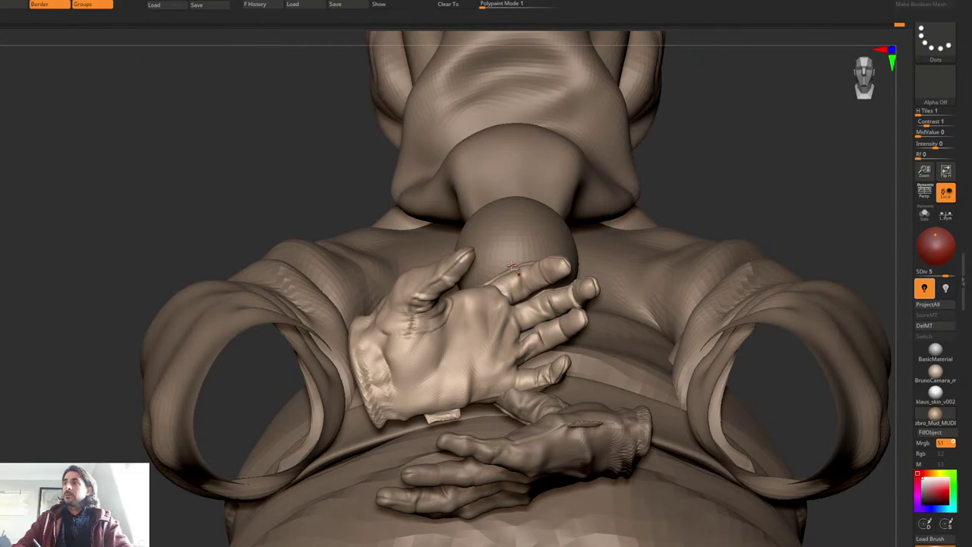
alt+right_drag(446, 285, 427, 314)
right_click(452, 275)
right_click(435, 310)
Step: Sculpt glove folds around the upper hand's wrist cuff and raise its subdivision to level 6
mouse_move(384, 335)
mouse_down()
mouse_move(403, 321)
mouse_move(380, 288)
mouse_up()
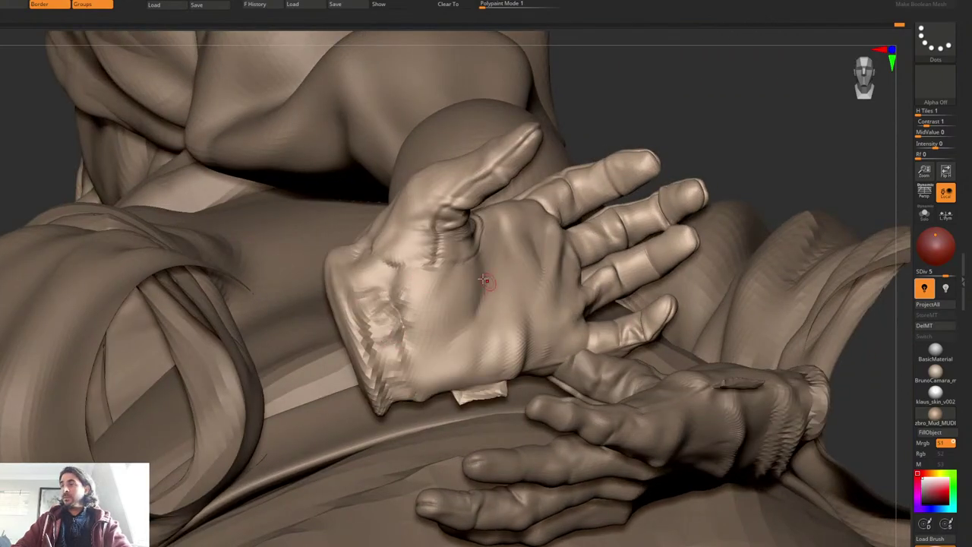
right_drag(441, 319, 392, 363)
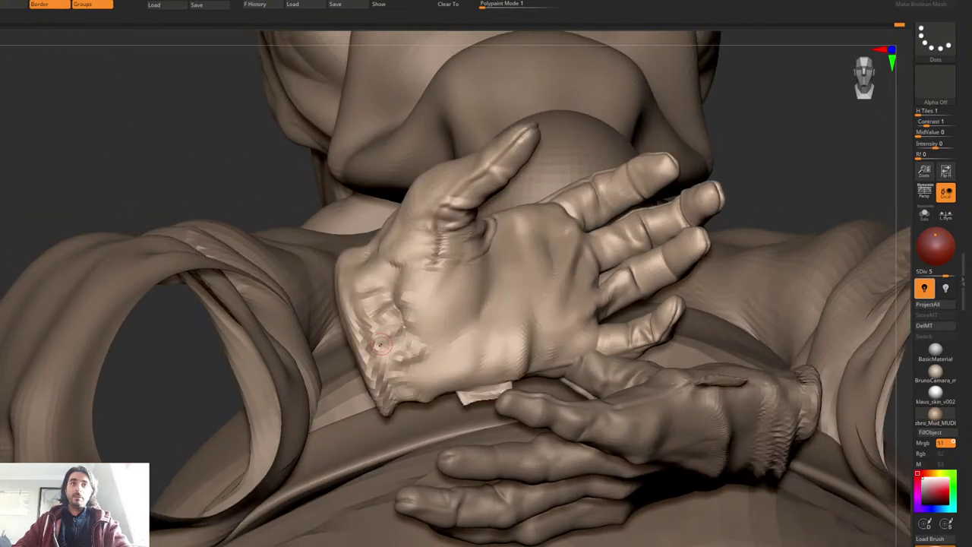
mouse_move(416, 349)
mouse_down()
mouse_move(388, 366)
mouse_move(411, 357)
mouse_up()
key(d)
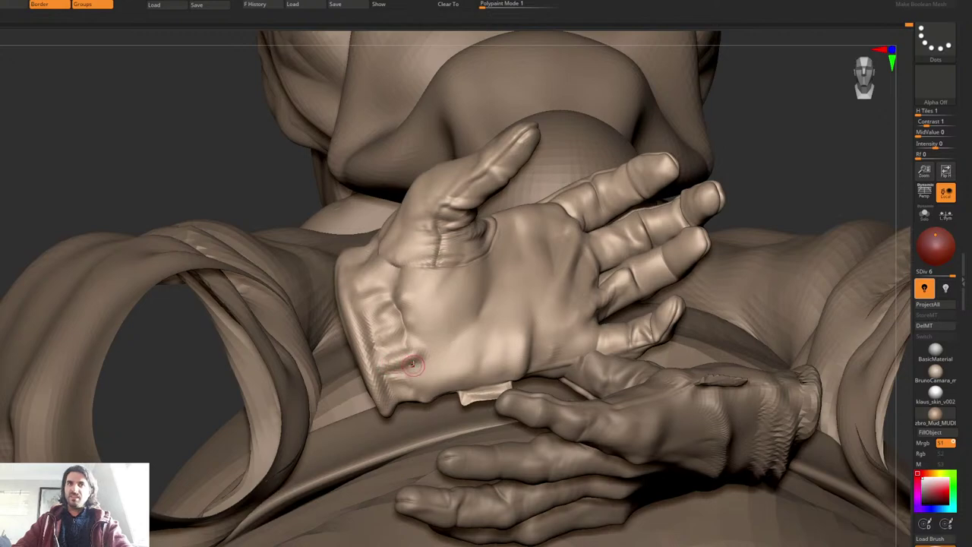
drag(415, 366, 380, 372)
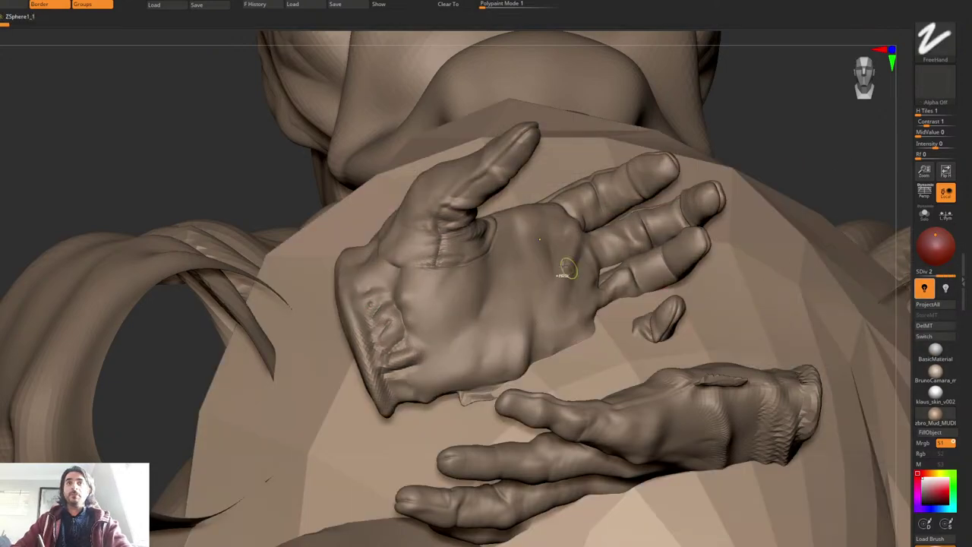
Step: Isolate the ZSphere hand and examine its polygroups and finger segments in both skin preview and ZSphere form
click(925, 215)
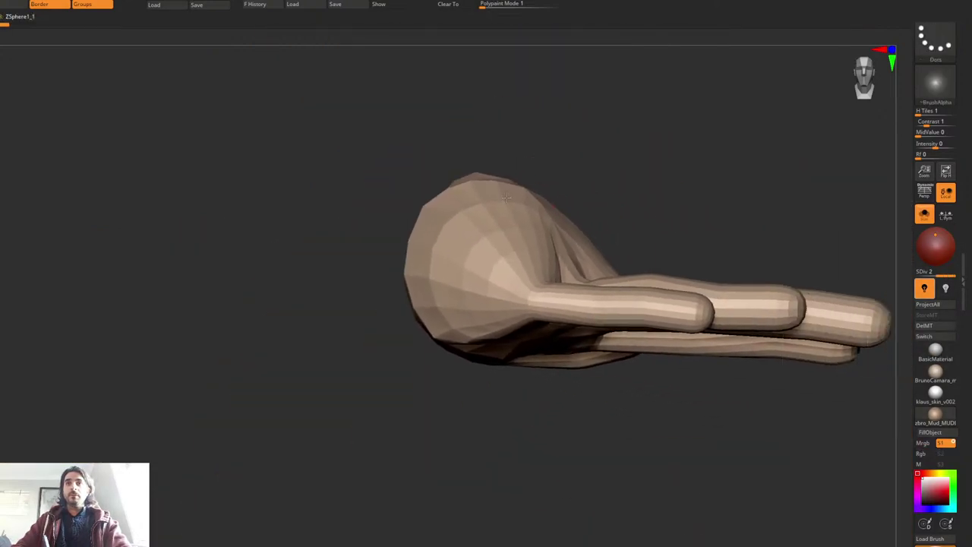
mouse_move(498, 464)
mouse_down()
mouse_move(532, 304)
mouse_move(527, 253)
mouse_up()
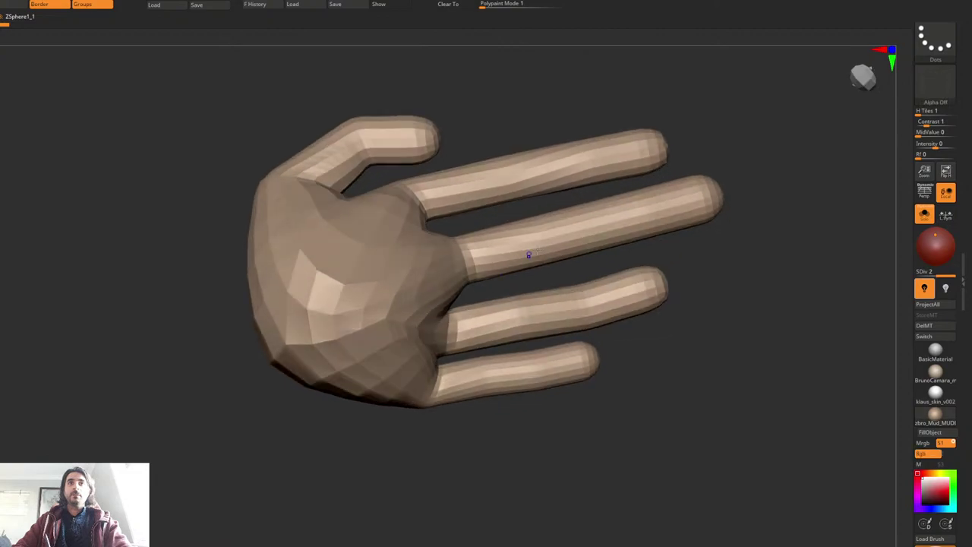
key(shift+f)
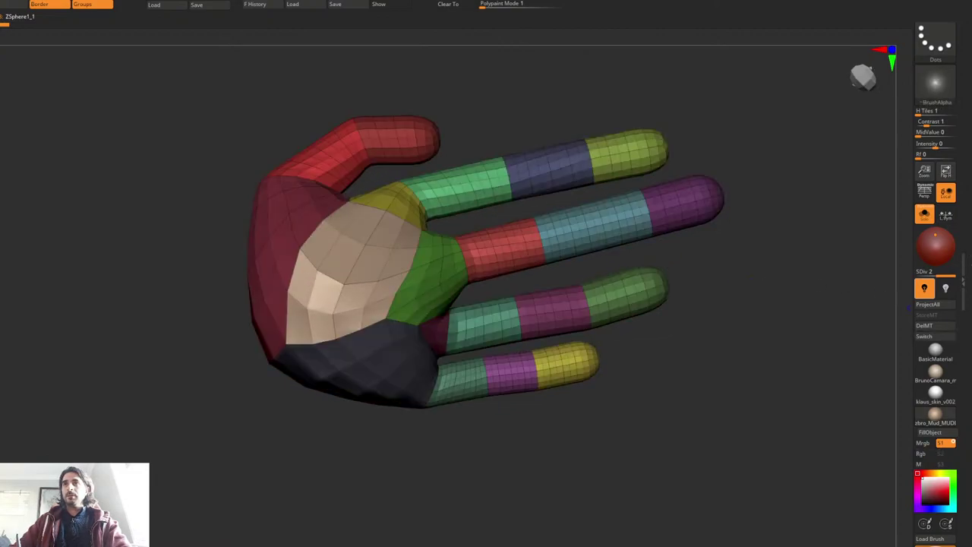
key(shift)
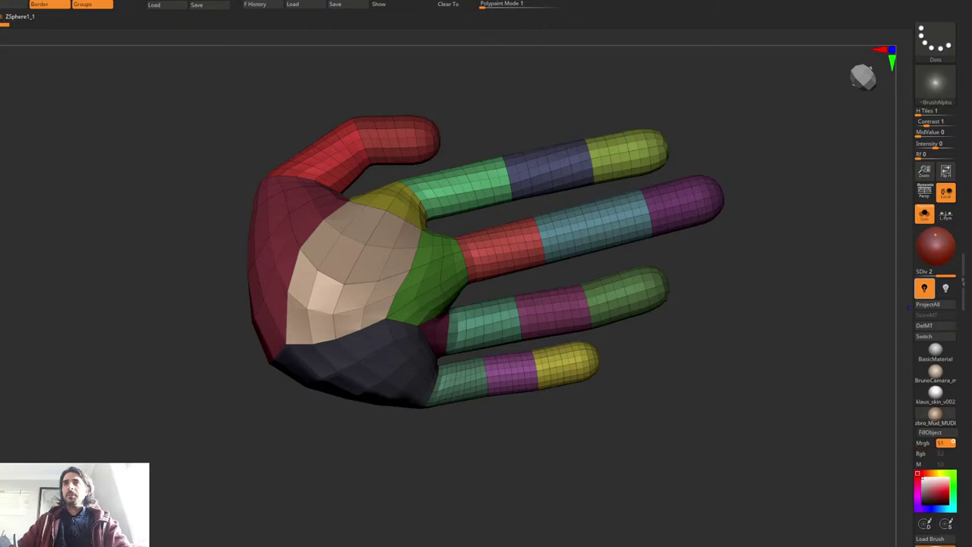
key(a)
alt+drag(697, 263, 706, 318)
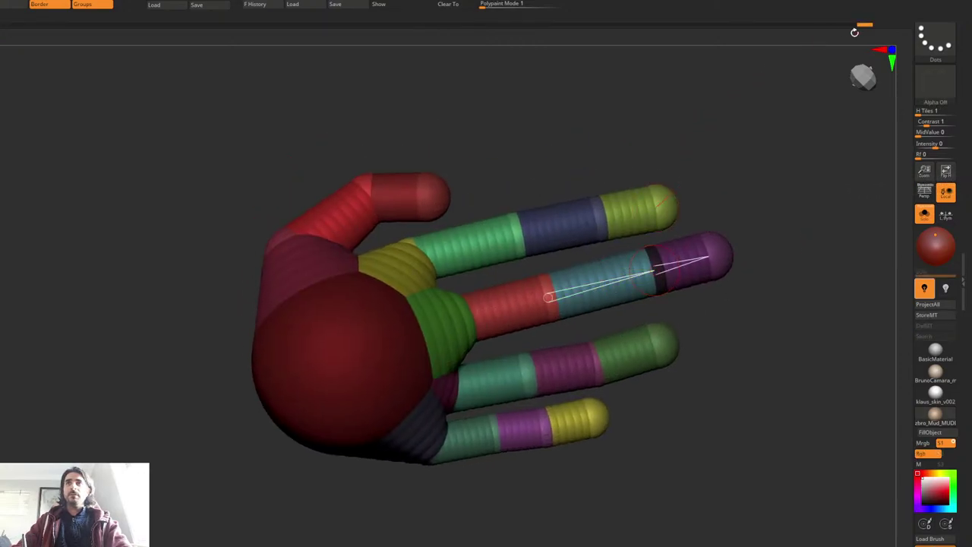
mouse_move(862, 29)
mouse_down()
mouse_move(881, 29)
mouse_move(94, 86)
mouse_move(6, 79)
mouse_move(1, 60)
mouse_move(32, 42)
mouse_move(117, 50)
mouse_move(351, 32)
mouse_move(542, 35)
mouse_move(861, 61)
mouse_up()
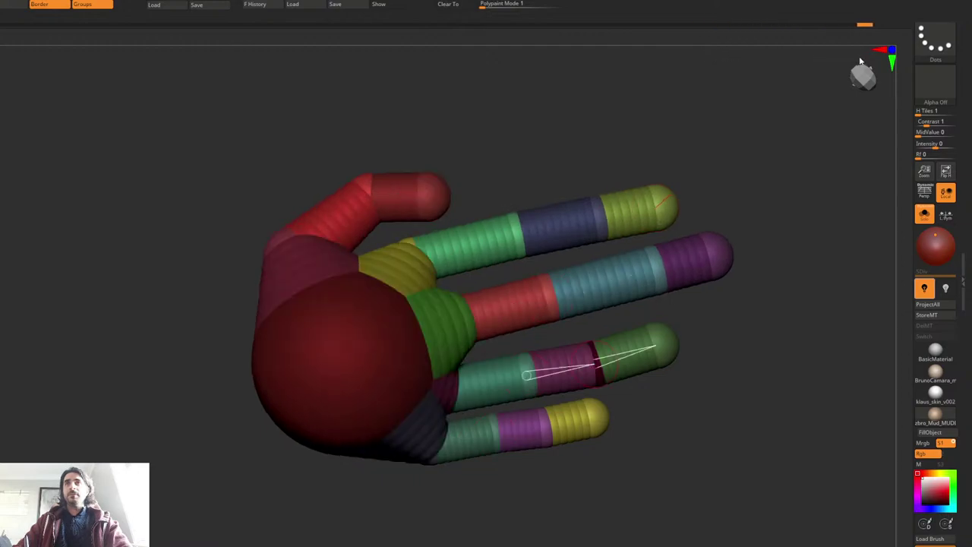
key(a)
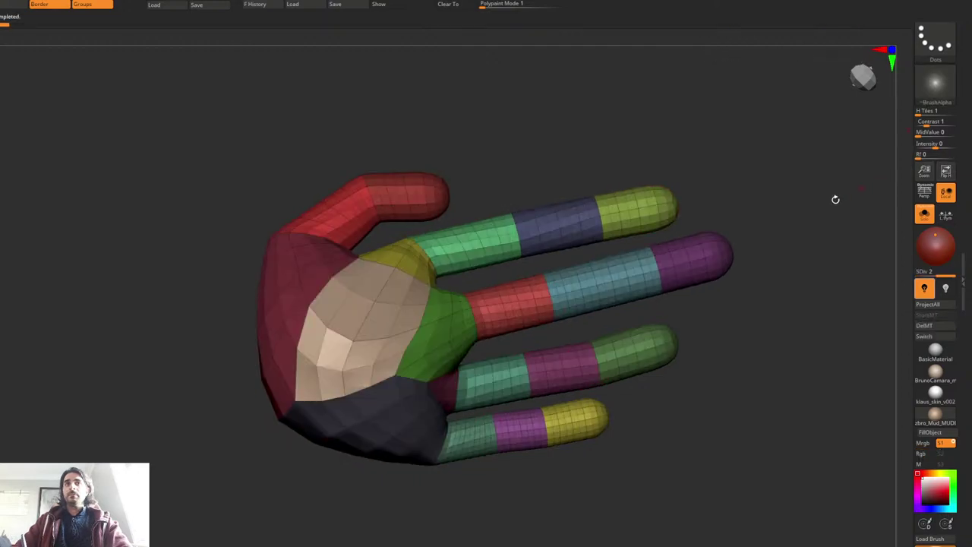
drag(714, 164, 689, 139)
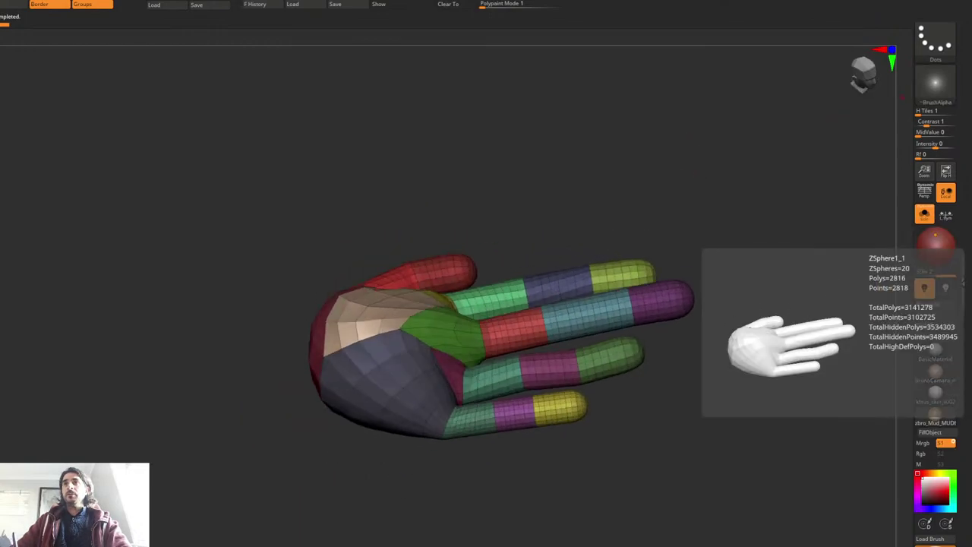
Step: Return to the sculpted upper glove without polyframe, show the whole figure, and review how both hands fit the pose
click(971, 332)
right_drag(547, 268, 564, 282)
key(f)
key(shift+f)
right_drag(563, 283, 515, 282)
key(alt+shift+s)
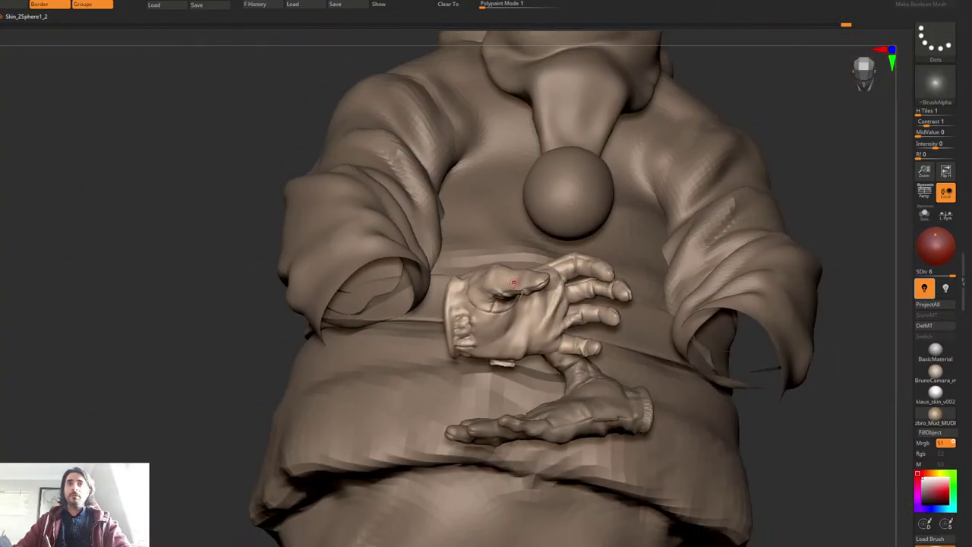
drag(524, 297, 528, 344)
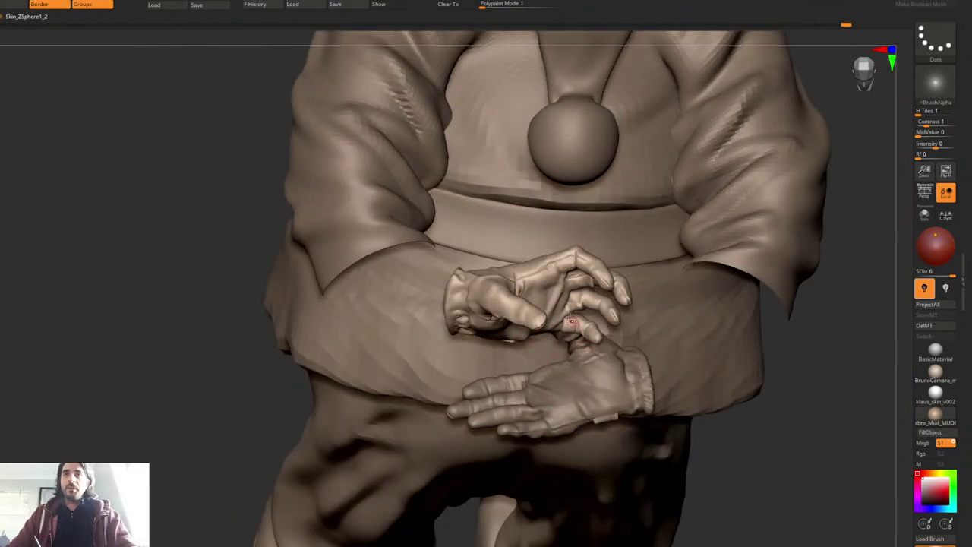
drag(571, 322, 536, 304)
ctrl+right_drag(536, 304, 557, 292)
drag(539, 317, 625, 224)
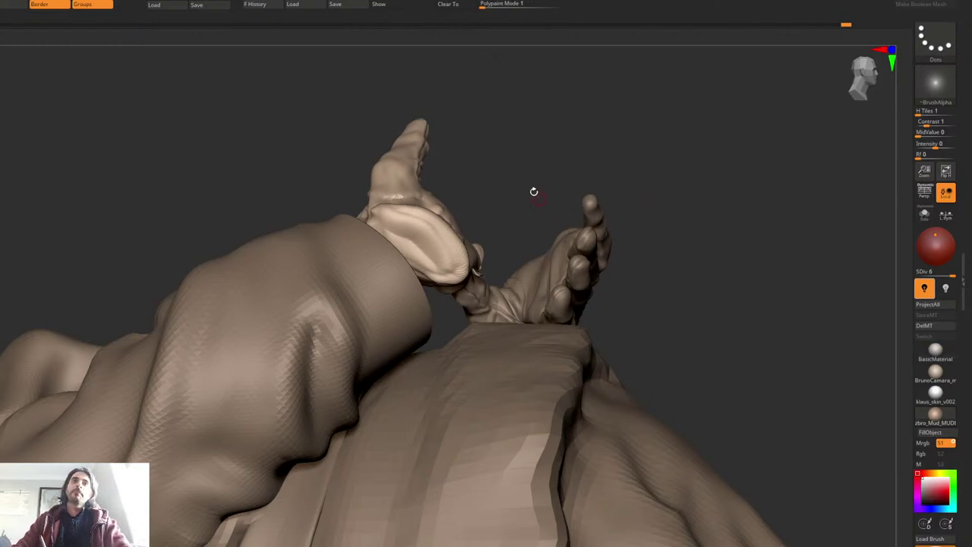
Step: Sculpt the glove seam and crease across the base of the thumb on the upper hand's palm
mouse_move(532, 191)
mouse_down()
mouse_move(509, 213)
mouse_move(491, 189)
mouse_move(435, 237)
mouse_move(439, 254)
mouse_move(542, 198)
mouse_move(535, 222)
mouse_up()
key(space)
right_drag(532, 215, 517, 229)
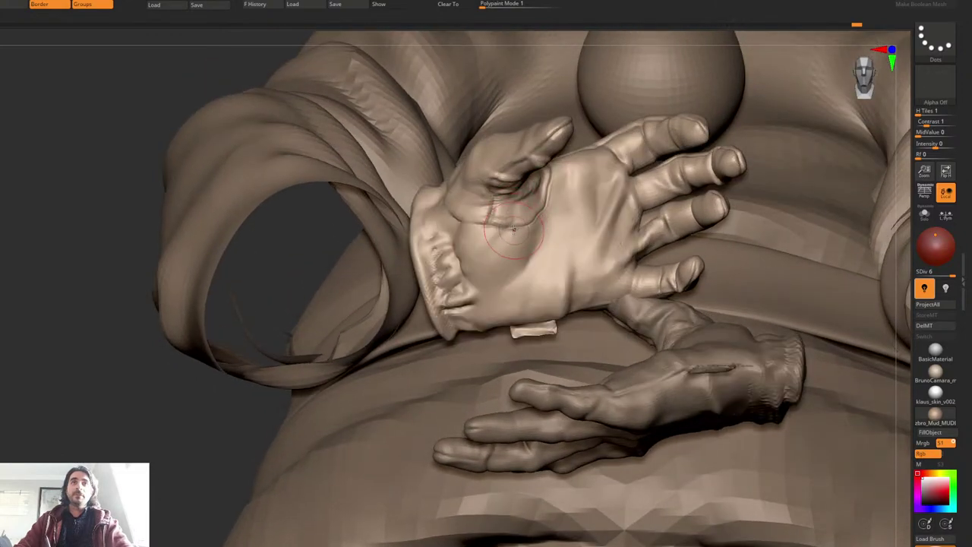
mouse_move(514, 228)
mouse_down()
mouse_move(471, 226)
mouse_move(435, 199)
mouse_move(443, 185)
mouse_up()
right_drag(477, 234, 488, 196)
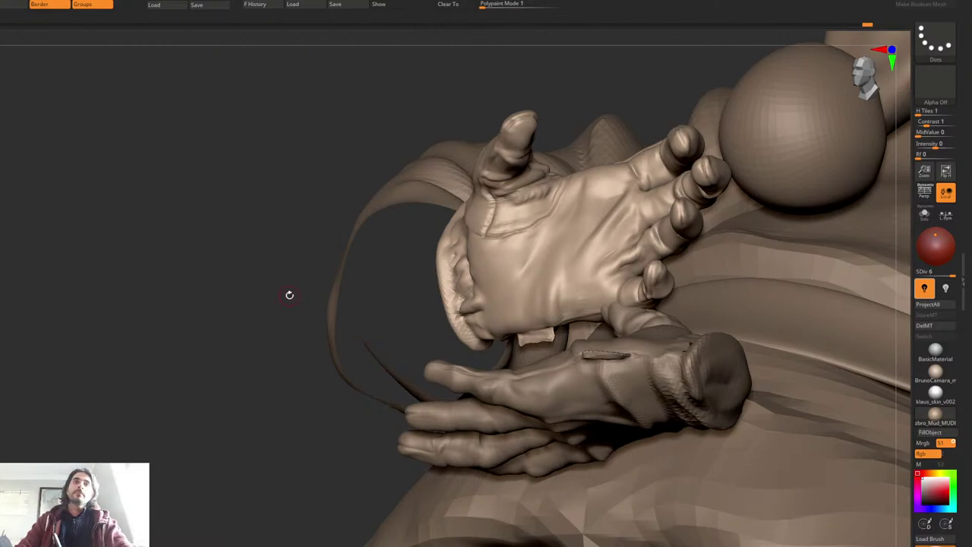
Step: Isolate the lower gloved hand and sculpt a diagonal crease across its palm below the thumb mound
ctrl+right_drag(594, 250, 612, 306)
right_click(598, 354)
alt+click(601, 290)
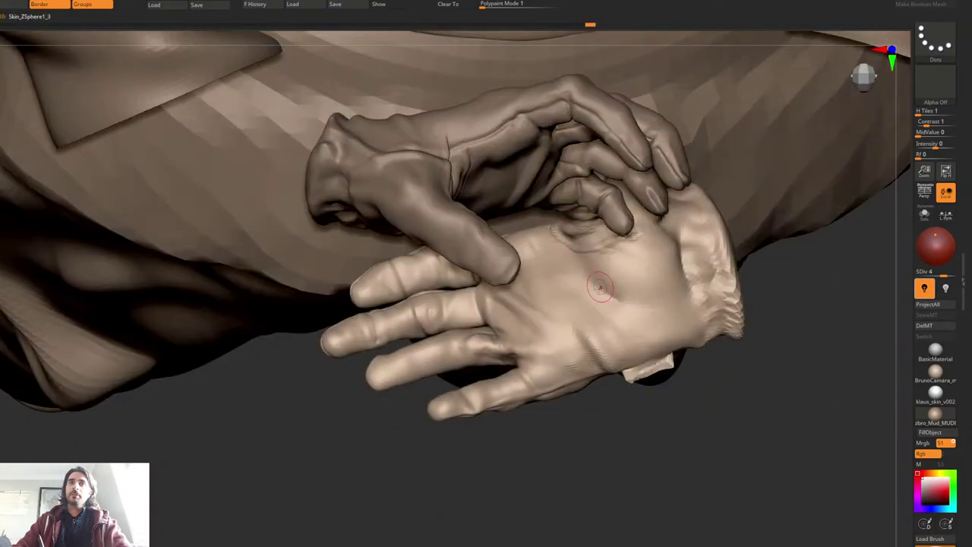
right_click(600, 288)
key(alt+s)
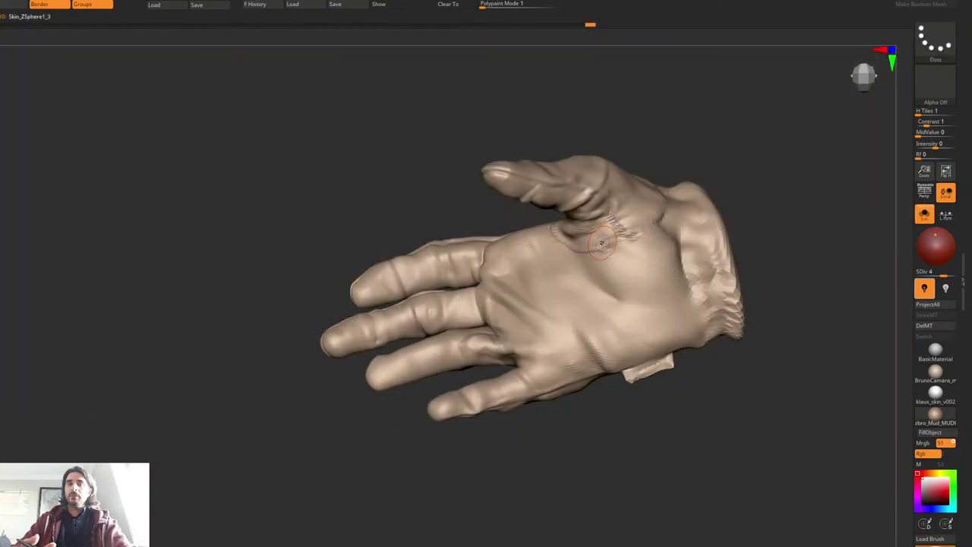
right_drag(601, 242, 480, 247)
right_click(514, 247)
right_drag(483, 288, 545, 308)
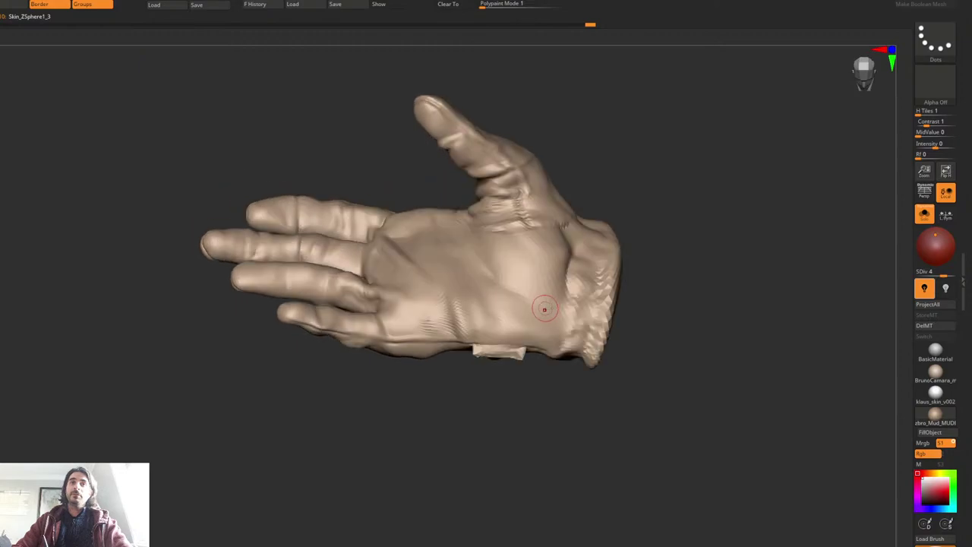
drag(558, 312, 489, 261)
right_drag(501, 265, 525, 286)
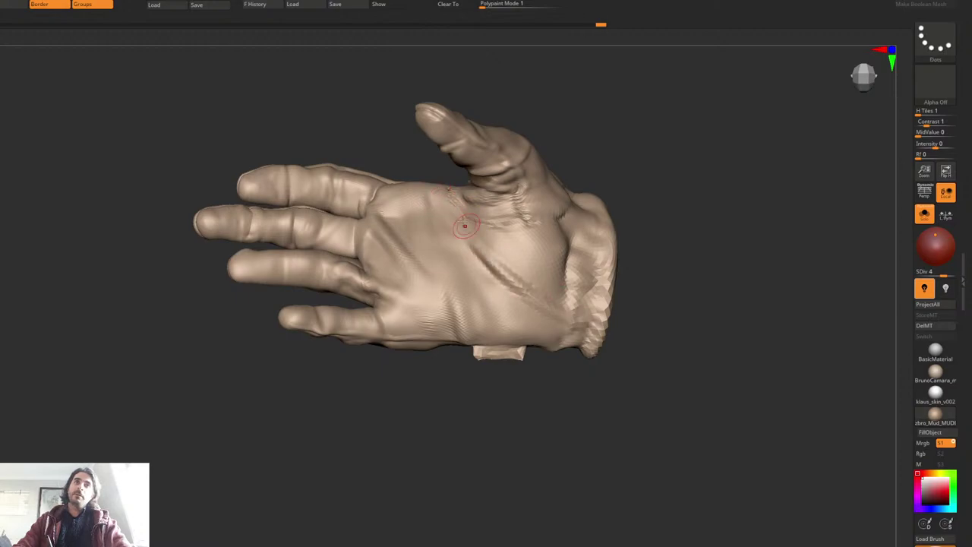
Step: Sculpt and soften parallel folds running from between the thumb and index finger into the middle of the palm
ctrl+right_drag(461, 229, 481, 282)
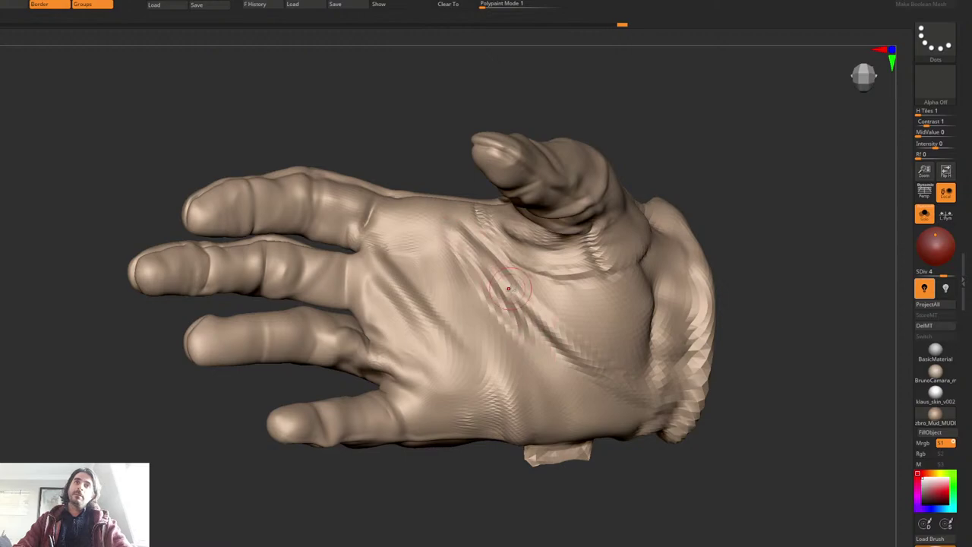
shift+drag(488, 268, 530, 327)
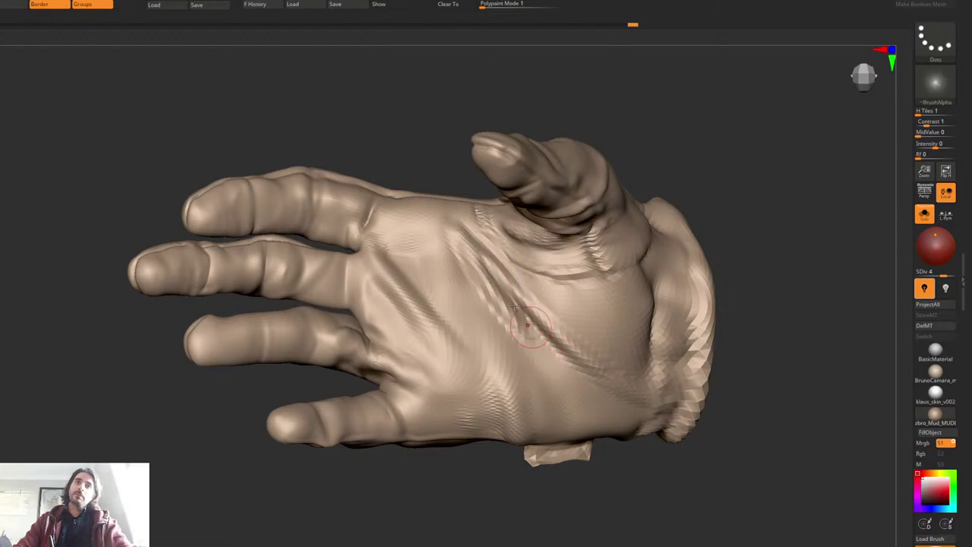
right_drag(462, 200, 460, 230)
shift+drag(460, 229, 436, 188)
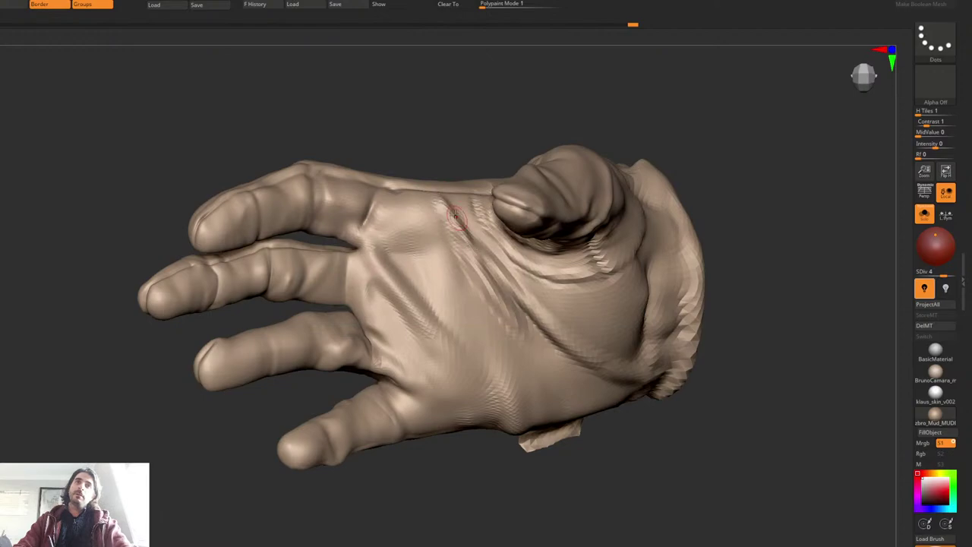
shift+drag(468, 225, 456, 216)
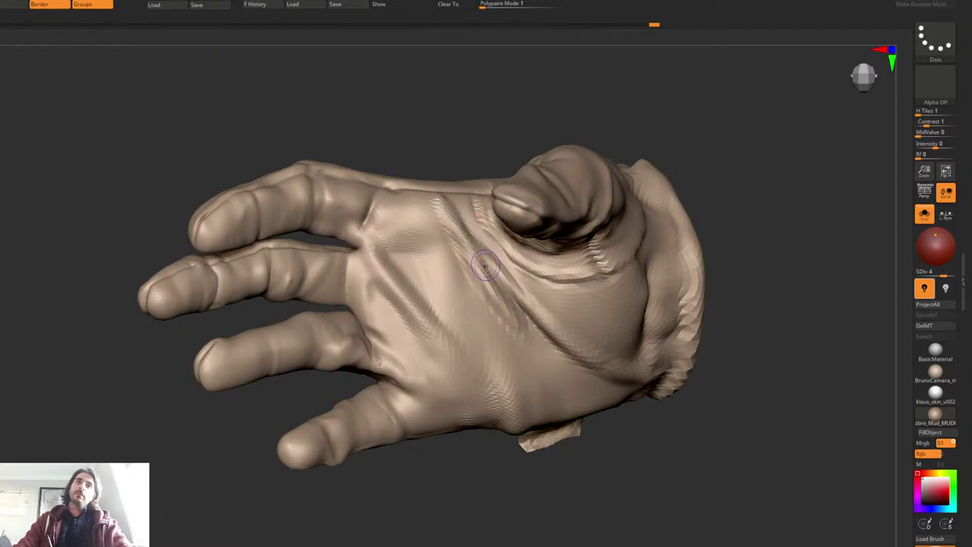
Step: Build up the palm pad below the index finger and shape the fold along its lower edge
right_drag(485, 266, 467, 251)
shift+drag(438, 199, 419, 228)
right_drag(403, 297, 391, 268)
right_click(390, 268)
mouse_move(397, 236)
mouse_down()
mouse_move(404, 263)
mouse_move(431, 228)
mouse_up()
drag(398, 199, 382, 203)
mouse_move(416, 234)
mouse_down()
mouse_move(446, 255)
mouse_move(465, 237)
mouse_up()
Step: Smooth the glove surface between the index finger's palm pad and the thumb-side edge of the palm
right_drag(457, 216, 452, 245)
shift+drag(456, 244, 438, 227)
right_drag(440, 220, 439, 180)
mouse_move(438, 228)
shift+mouse_down()
mouse_move(460, 230)
mouse_move(449, 237)
shift+mouse_up()
right_click(409, 273)
right_drag(409, 273, 426, 296)
right_drag(438, 202, 440, 227)
right_click(437, 195)
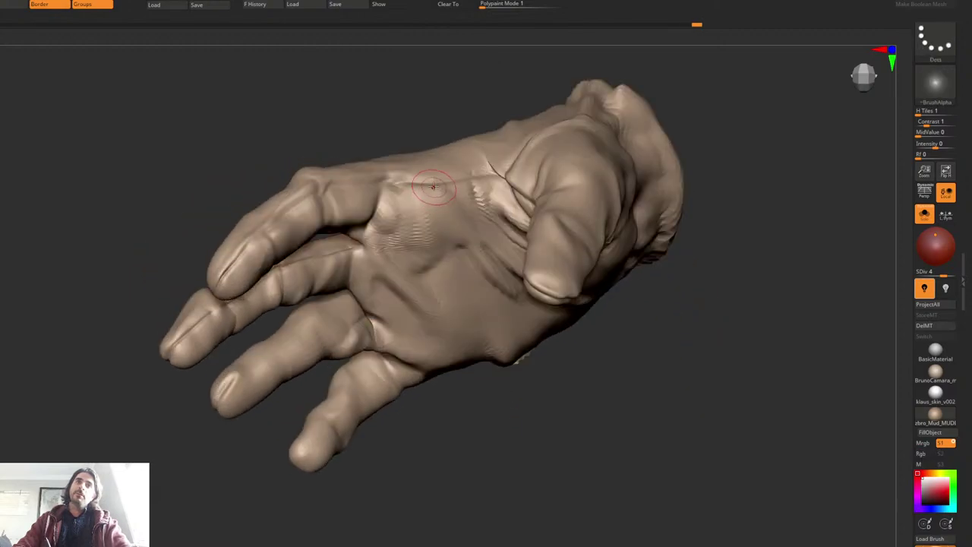
Step: Sculpt a small raised fold on the palm's edge between the index finger base and the thumb
drag(443, 181, 435, 193)
right_drag(449, 222, 437, 192)
mouse_move(436, 193)
mouse_down()
mouse_move(459, 187)
mouse_move(468, 221)
mouse_move(425, 228)
mouse_move(415, 216)
mouse_move(445, 245)
mouse_move(457, 218)
mouse_move(441, 194)
mouse_up()
right_drag(439, 197, 434, 169)
shift+drag(434, 177, 432, 180)
mouse_move(432, 179)
right_down()
mouse_move(427, 161)
mouse_move(418, 171)
right_up()
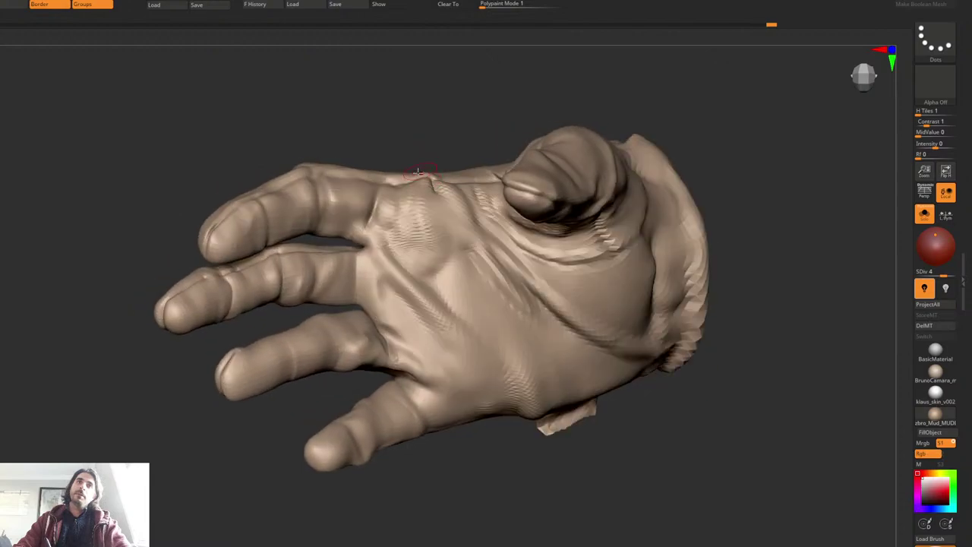
drag(404, 174, 386, 176)
right_drag(386, 176, 449, 168)
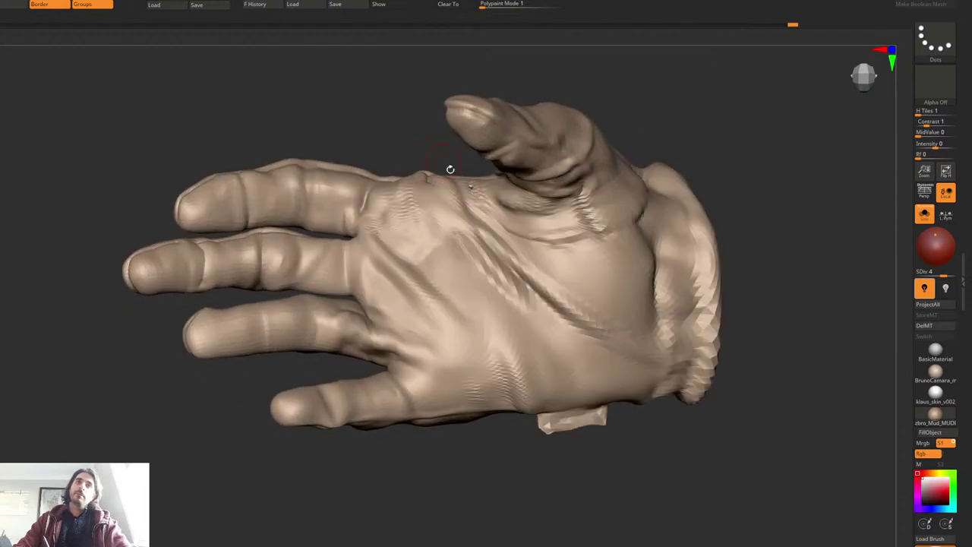
Step: Reshape the diagonal folds below the thumb so they run across the palm toward its heel
mouse_move(511, 232)
ctrl+right_down()
mouse_move(501, 216)
mouse_move(495, 225)
ctrl+right_up()
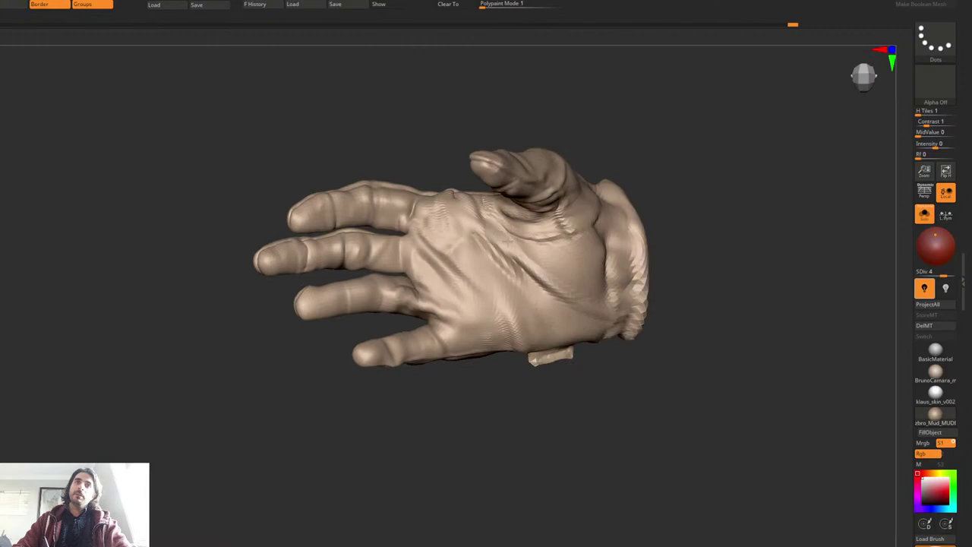
drag(529, 267, 544, 276)
ctrl+right_drag(511, 226, 530, 250)
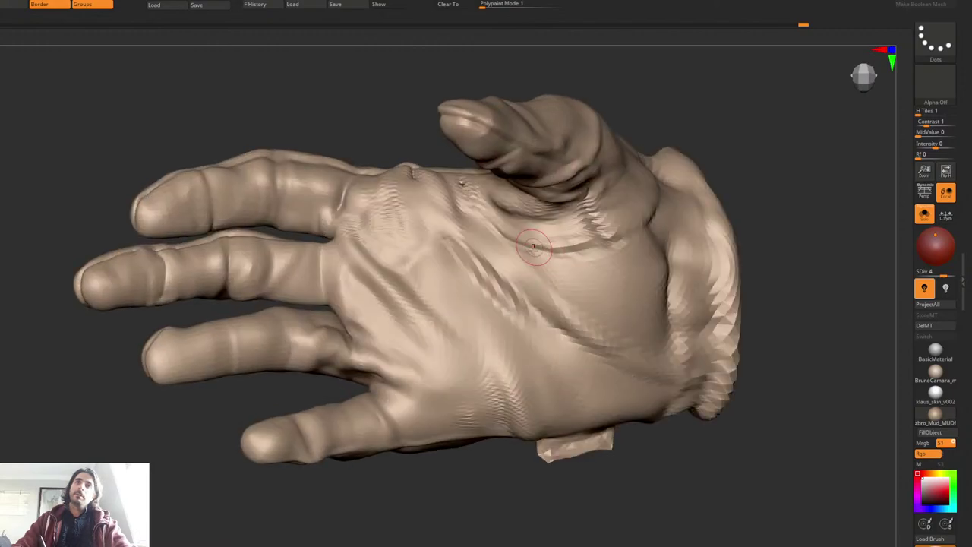
drag(535, 280, 592, 313)
mouse_move(611, 294)
right_down()
mouse_move(591, 264)
mouse_move(609, 302)
right_up()
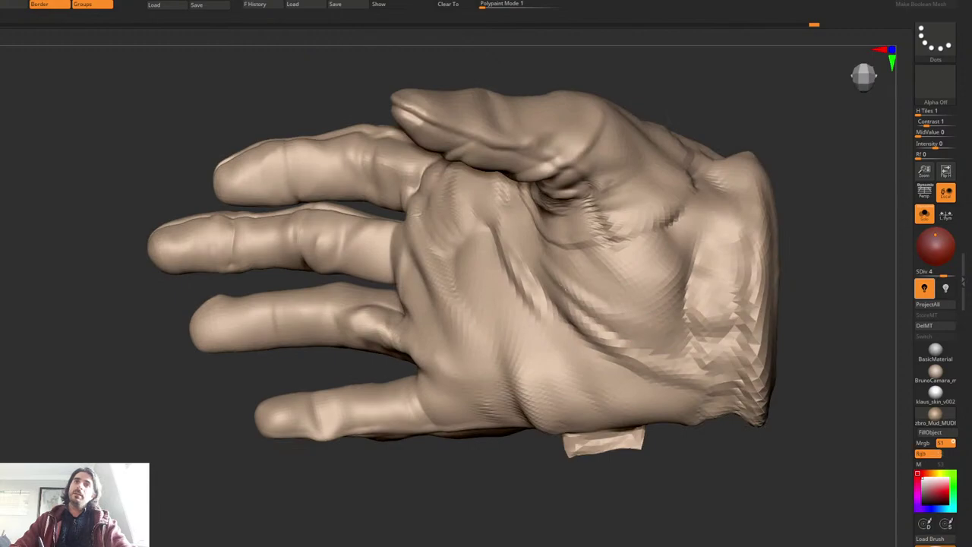
mouse_move(664, 273)
right_down()
mouse_move(673, 256)
mouse_move(645, 259)
mouse_move(648, 274)
right_up()
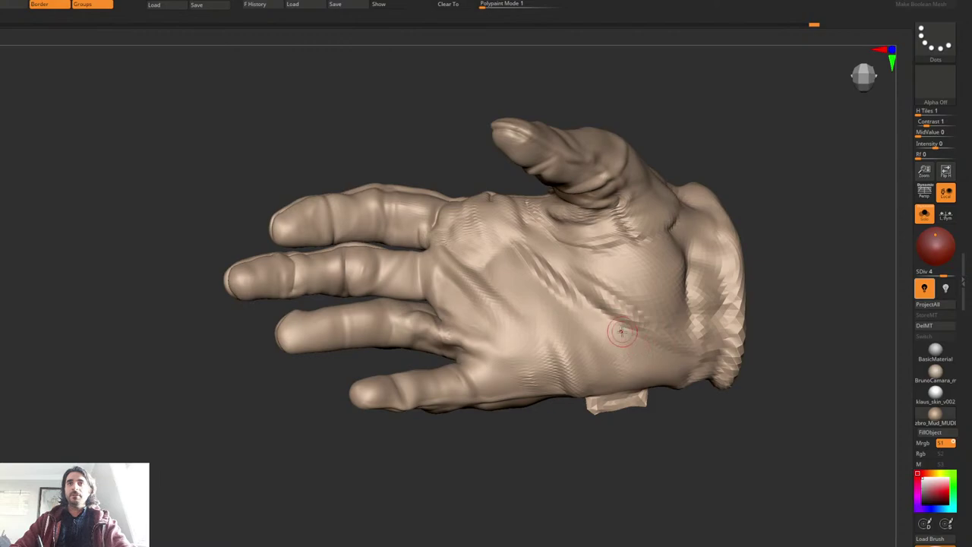
Step: Adjust the glove surface and folds on the heel of the palm close to the wrist
right_drag(622, 331, 638, 310)
drag(647, 353, 673, 388)
mouse_move(671, 380)
right_down()
mouse_move(653, 325)
mouse_move(665, 354)
right_up()
right_click(651, 327)
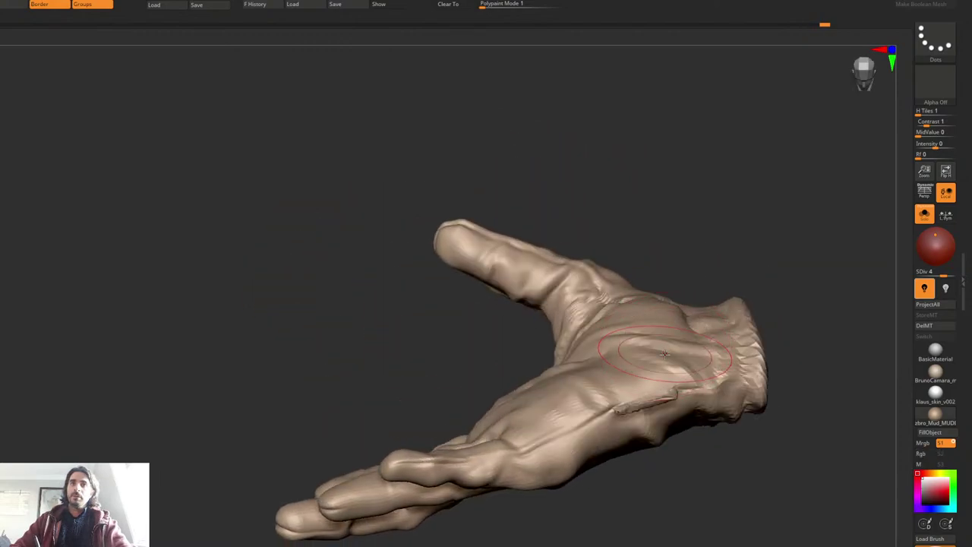
drag(665, 354, 650, 339)
mouse_move(610, 356)
right_down()
mouse_move(645, 331)
mouse_move(727, 392)
mouse_move(646, 370)
right_up()
mouse_move(631, 381)
mouse_down()
mouse_move(637, 390)
mouse_move(658, 373)
mouse_up()
mouse_move(657, 359)
right_down()
mouse_move(625, 351)
mouse_move(618, 271)
mouse_move(616, 300)
mouse_move(516, 380)
right_up()
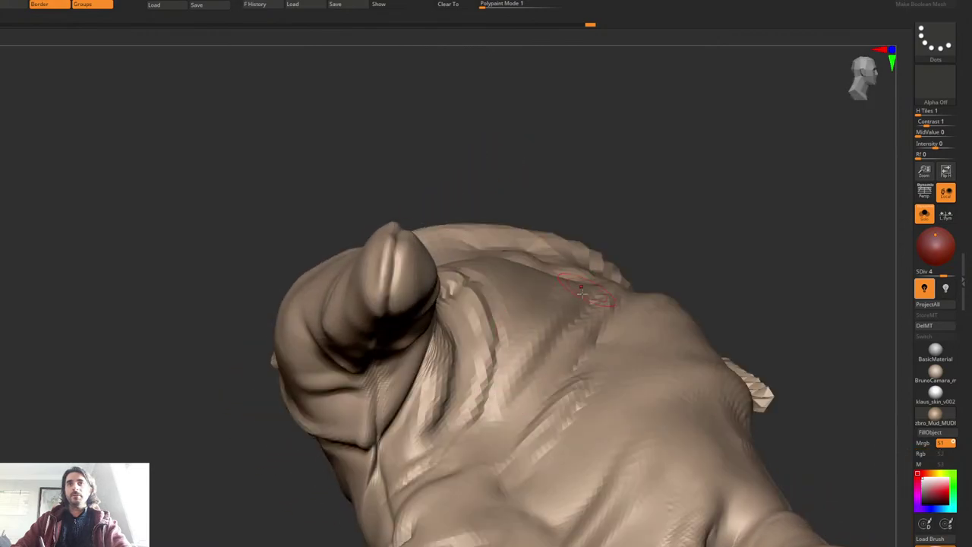
Step: Refine the folds between the thumb base and the middle of the palm
mouse_move(523, 364)
mouse_down()
mouse_move(566, 317)
mouse_move(526, 388)
mouse_up()
key(2)
mouse_move(500, 431)
right_down()
mouse_move(538, 374)
mouse_move(532, 389)
mouse_move(484, 300)
right_up()
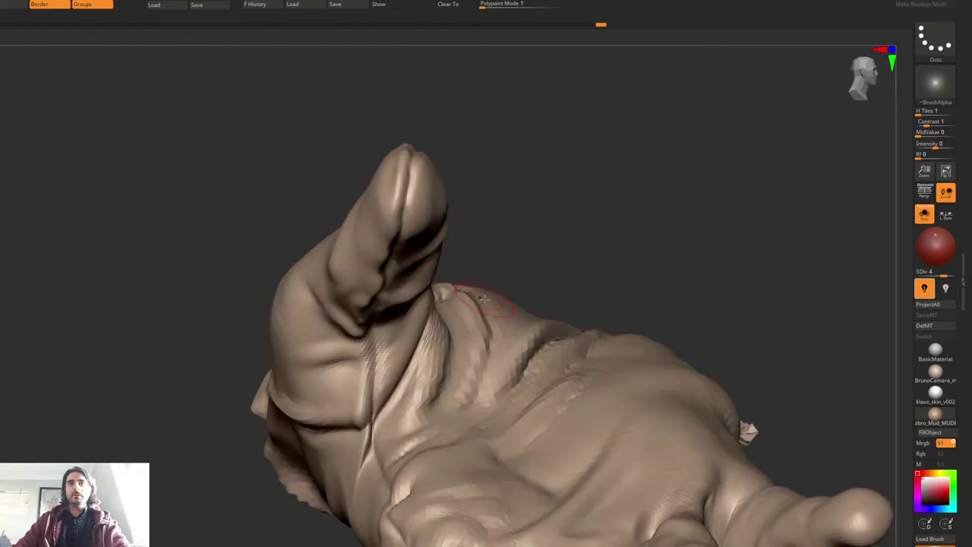
key(1)
key(ctrl+z)
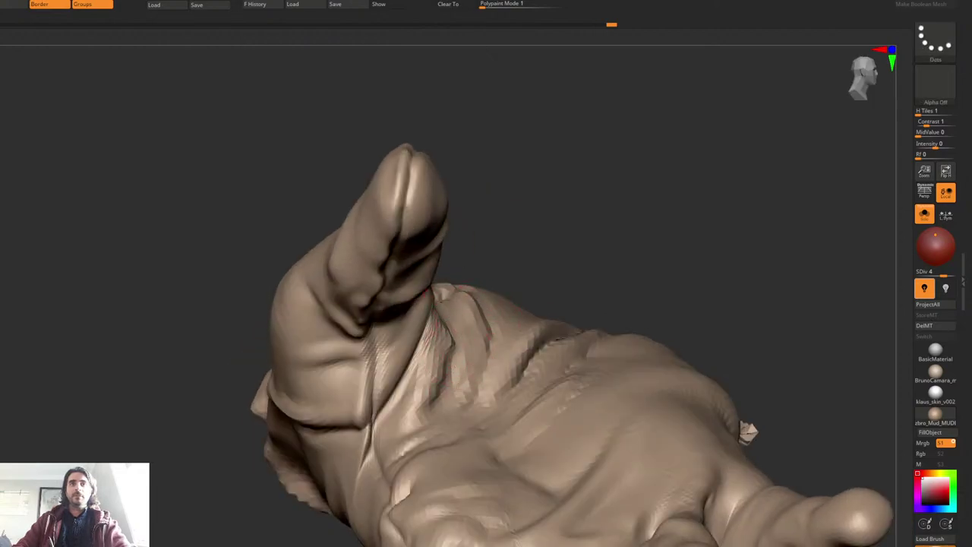
mouse_move(451, 338)
mouse_down()
mouse_move(464, 394)
mouse_move(473, 304)
mouse_up()
ctrl+right_drag(503, 365, 510, 296)
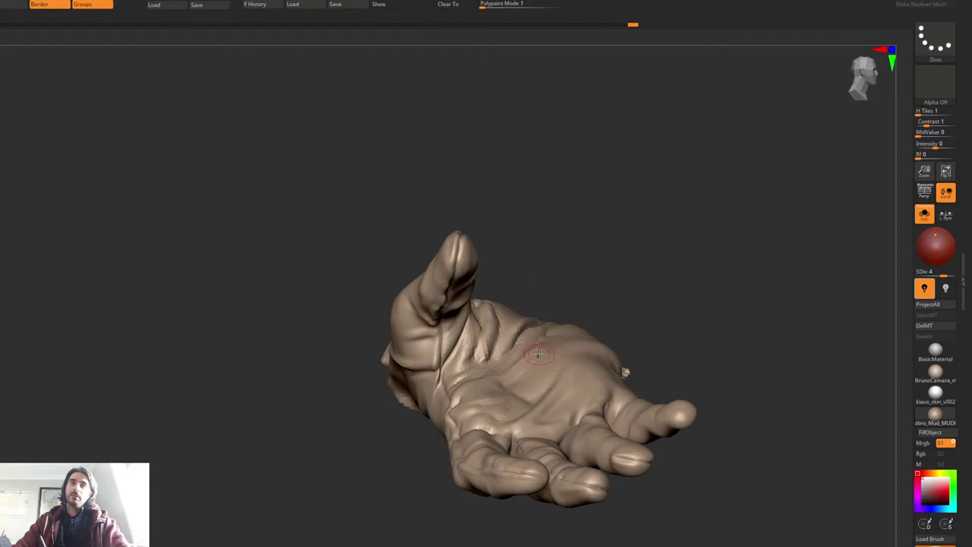
Step: Examine the back of the glove and the finger contours from several angles
right_drag(539, 355, 519, 314)
mouse_move(513, 266)
ctrl+right_down()
mouse_move(486, 364)
mouse_move(556, 278)
mouse_move(524, 279)
mouse_move(504, 256)
mouse_move(477, 302)
mouse_move(478, 250)
ctrl+right_up()
ctrl+right_drag(568, 288, 544, 283)
mouse_move(566, 246)
right_down()
mouse_move(575, 286)
mouse_move(614, 311)
mouse_move(541, 357)
mouse_move(587, 258)
mouse_move(627, 239)
mouse_move(646, 172)
right_up()
right_click(591, 303)
right_click(541, 357)
key(ctrl+1)
click(686, 355)
right_click(602, 293)
mouse_move(637, 230)
right_down()
mouse_move(602, 293)
mouse_move(638, 225)
mouse_move(632, 205)
right_up()
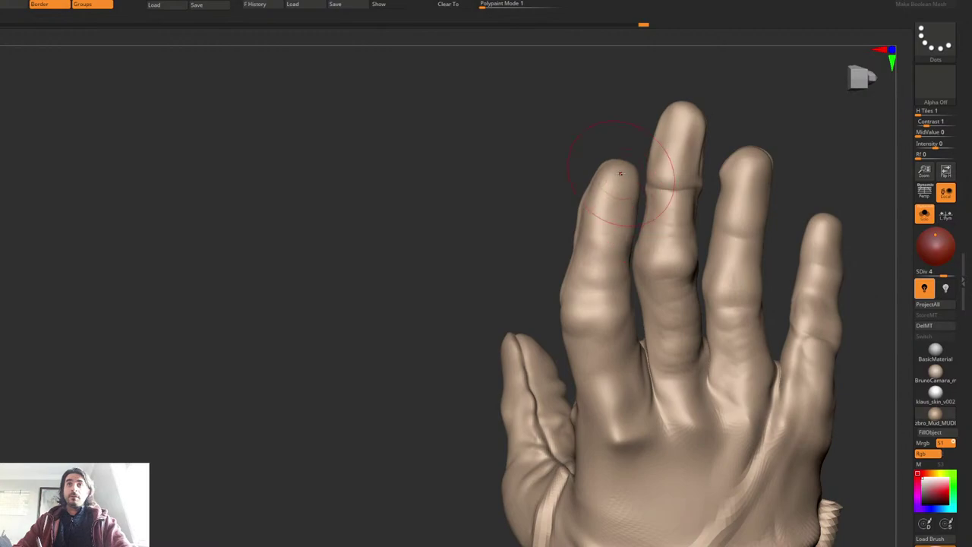
right_drag(564, 264, 561, 292)
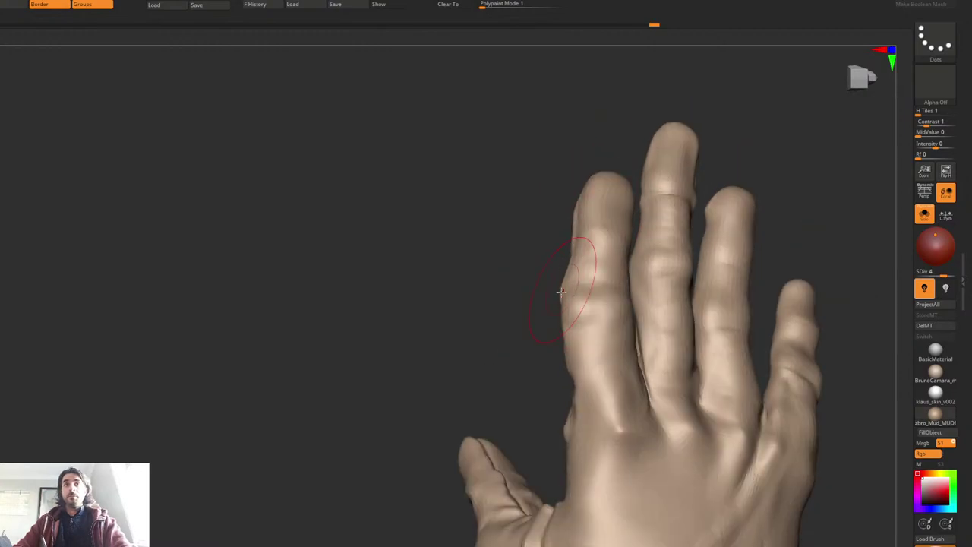
right_drag(573, 357, 610, 336)
right_click(597, 314)
mouse_move(648, 285)
ctrl+right_down()
mouse_move(597, 315)
mouse_move(618, 333)
mouse_move(672, 255)
mouse_move(671, 310)
ctrl+right_up()
right_click(620, 336)
right_click(690, 382)
Step: Sculpt lengthwise ridges on the back of the middle finger's lower segment, running into its knuckle
click(722, 479)
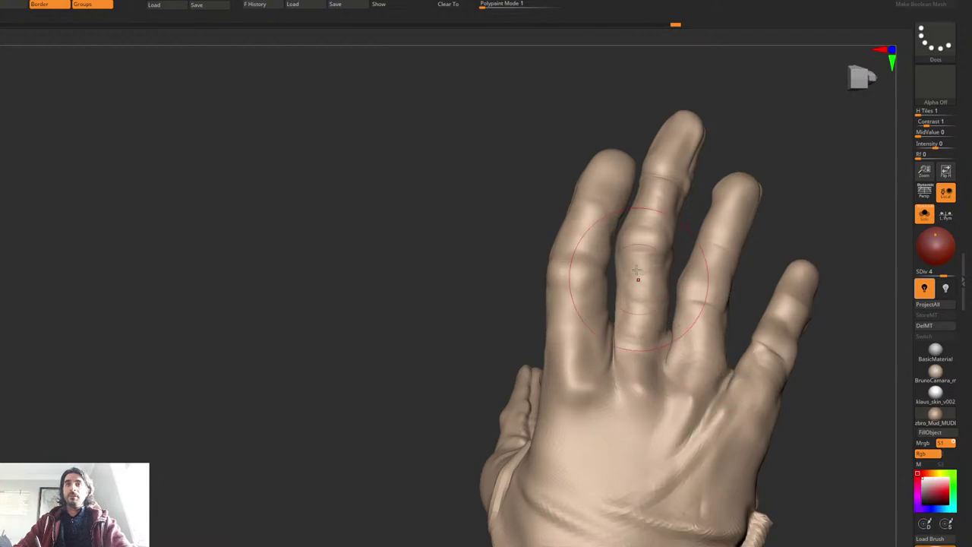
mouse_move(638, 279)
right_down()
mouse_move(629, 211)
mouse_move(625, 223)
right_up()
right_click(625, 223)
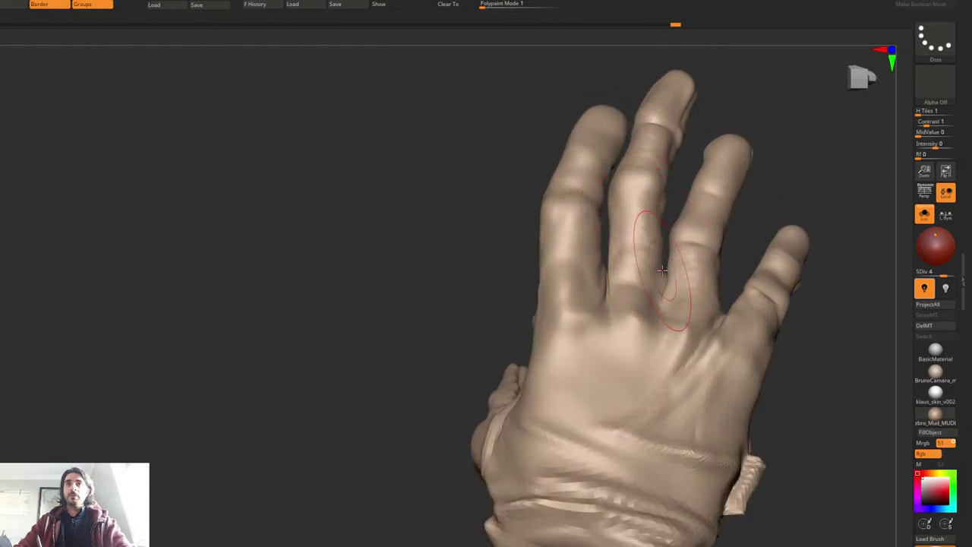
key(space)
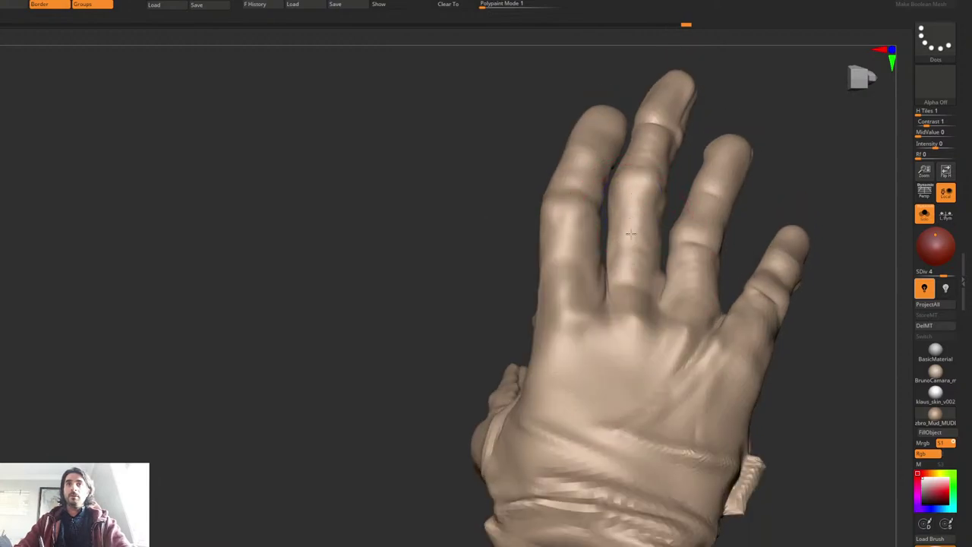
right_drag(624, 269, 630, 267)
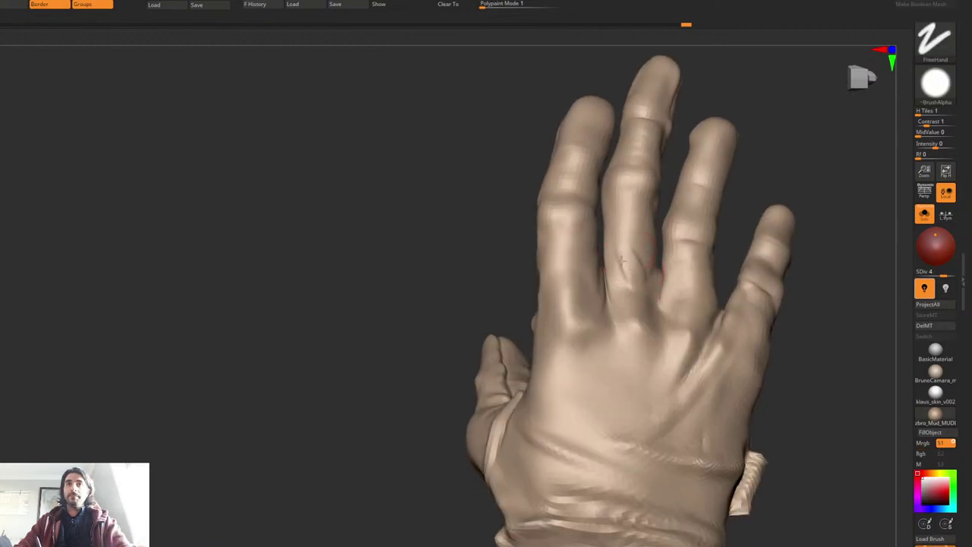
drag(622, 261, 625, 295)
drag(627, 261, 614, 322)
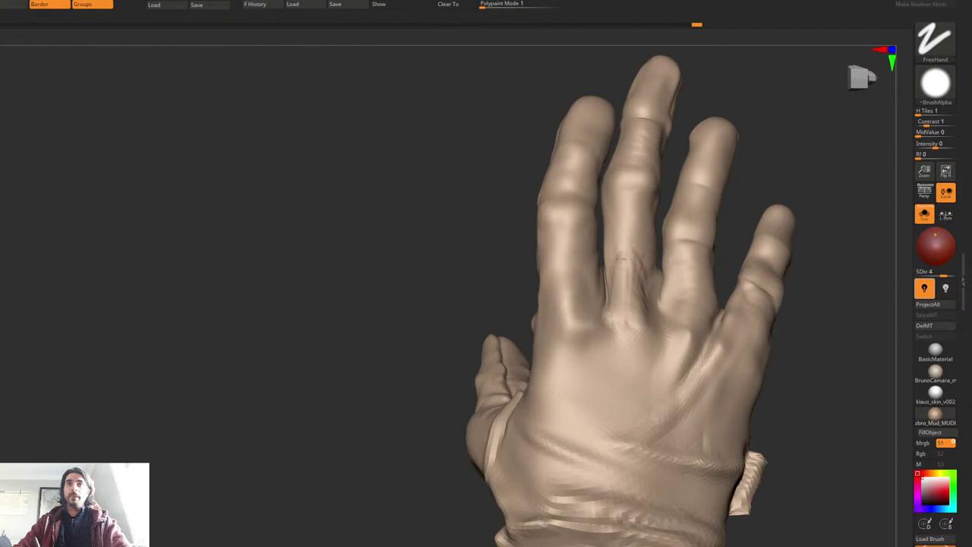
drag(627, 232, 628, 287)
right_drag(630, 283, 658, 278)
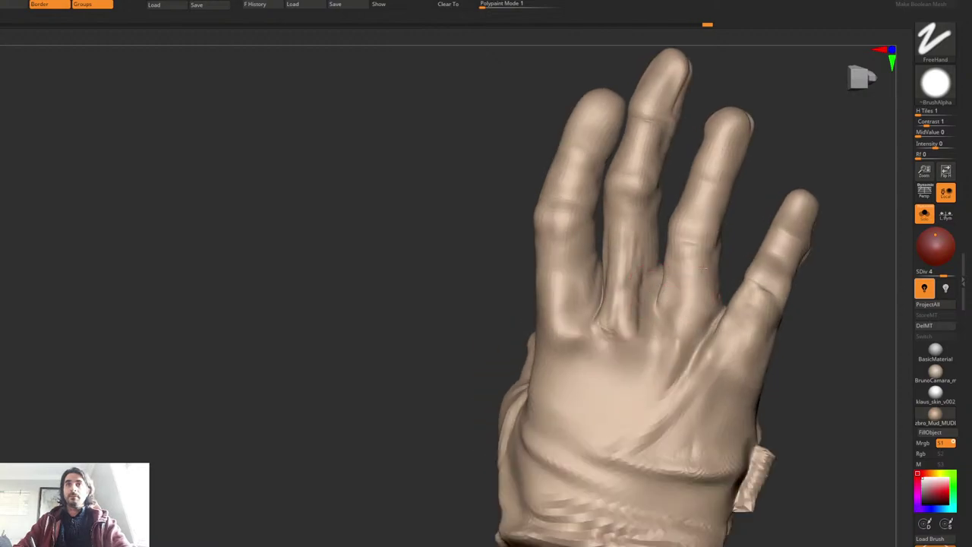
Step: Sculpt ridges from the ring, middle and index finger bases onto the back of the hand and smooth them
mouse_move(690, 289)
mouse_down()
mouse_move(686, 343)
mouse_move(675, 340)
mouse_up()
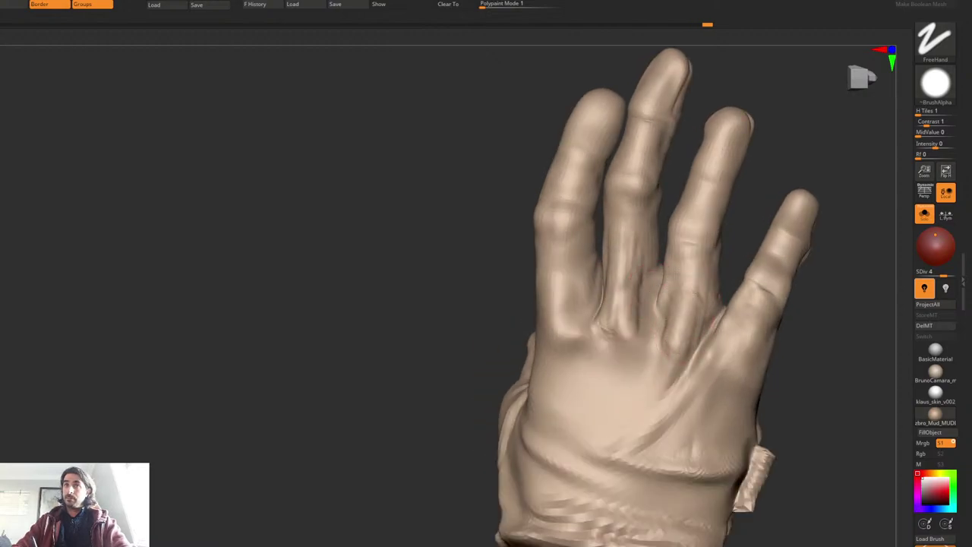
right_drag(690, 256, 677, 276)
drag(666, 317, 655, 341)
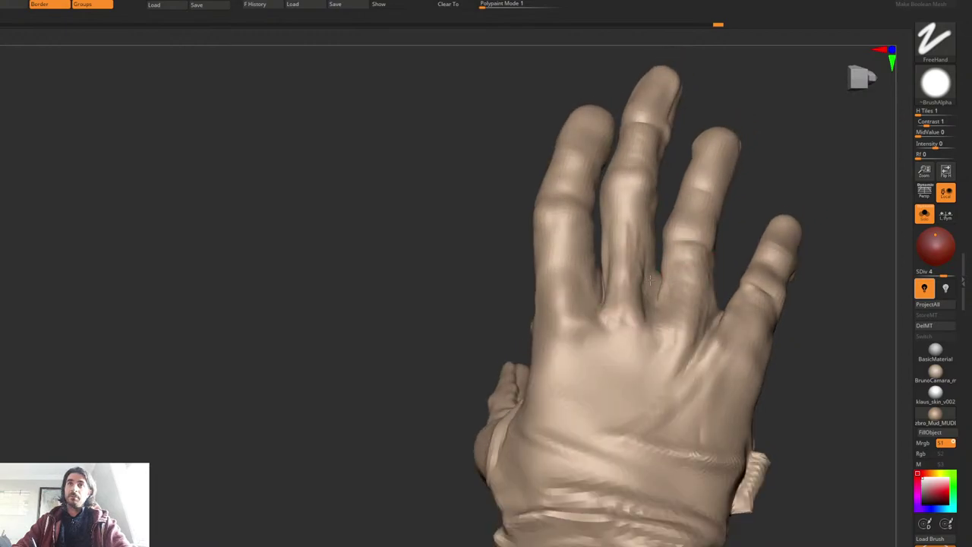
mouse_move(649, 276)
mouse_down()
mouse_move(650, 331)
mouse_move(637, 336)
mouse_move(641, 354)
mouse_move(613, 415)
mouse_up()
drag(582, 321, 569, 375)
mouse_move(619, 257)
shift+mouse_down()
mouse_move(623, 241)
mouse_move(621, 252)
shift+mouse_up()
shift+drag(702, 274, 692, 235)
Step: Adjust the ring finger's side contours around its joints with a larger brush
mouse_move(690, 244)
right_down()
mouse_move(681, 283)
mouse_move(715, 262)
right_up()
right_click(681, 284)
key(ctrl+space)
click(750, 345)
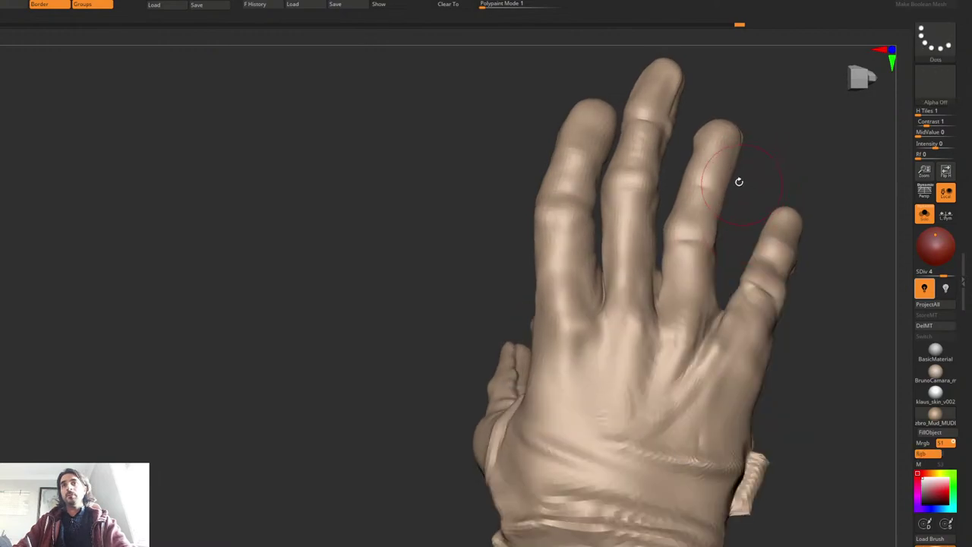
mouse_move(738, 181)
right_down()
mouse_move(704, 225)
mouse_move(706, 259)
mouse_move(697, 234)
right_up()
right_click(706, 259)
drag(681, 228, 694, 227)
right_drag(754, 253, 713, 244)
drag(713, 243, 735, 250)
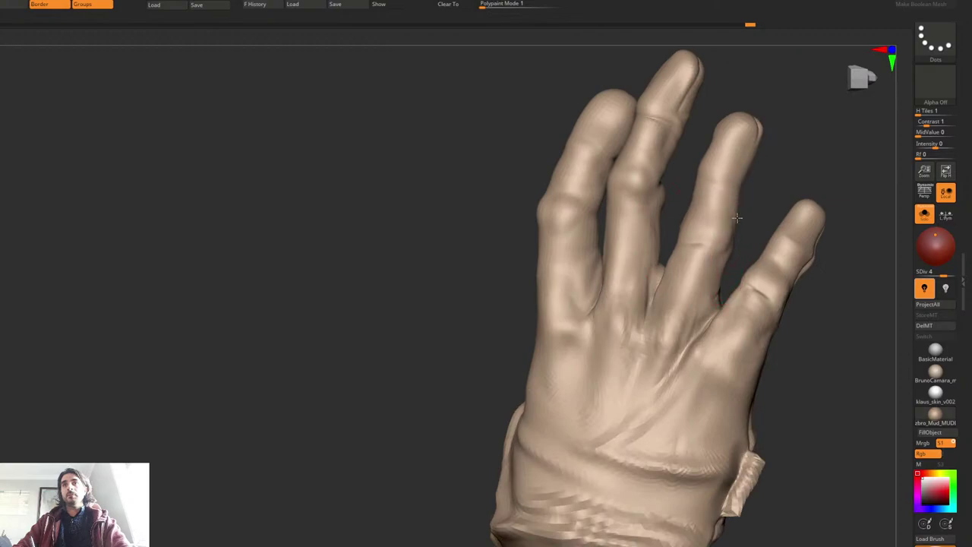
drag(731, 209, 742, 199)
mouse_move(763, 172)
right_down()
mouse_move(753, 148)
mouse_move(749, 156)
right_up()
drag(734, 179, 746, 179)
right_drag(746, 179, 662, 188)
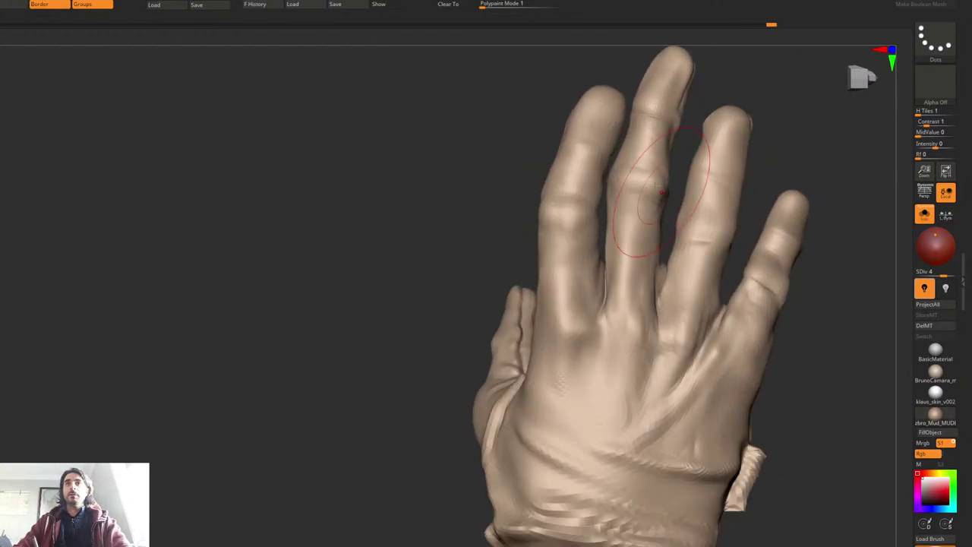
Step: Adjust the contours of the middle finger's lower segment and the index finger's tip
drag(610, 232, 618, 232)
right_drag(639, 226, 656, 242)
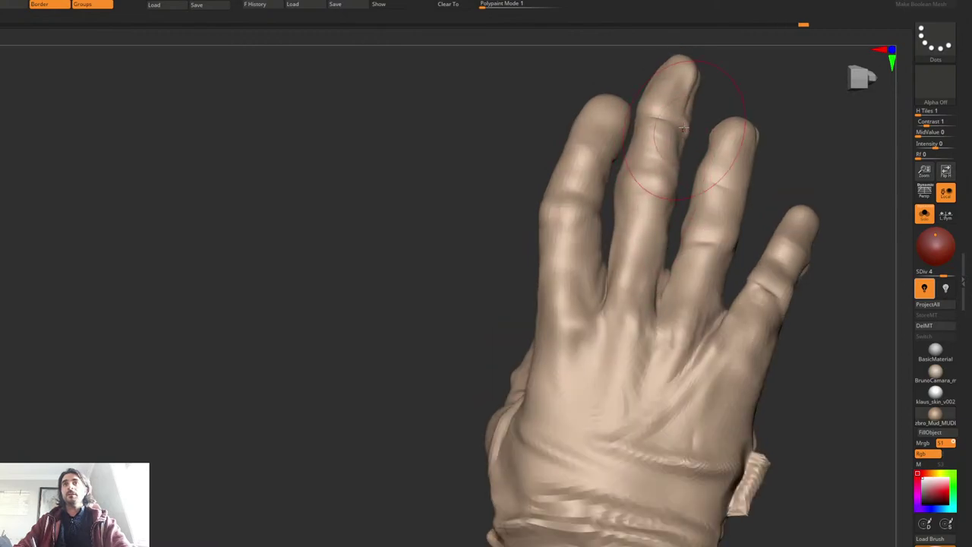
right_drag(693, 111, 654, 190)
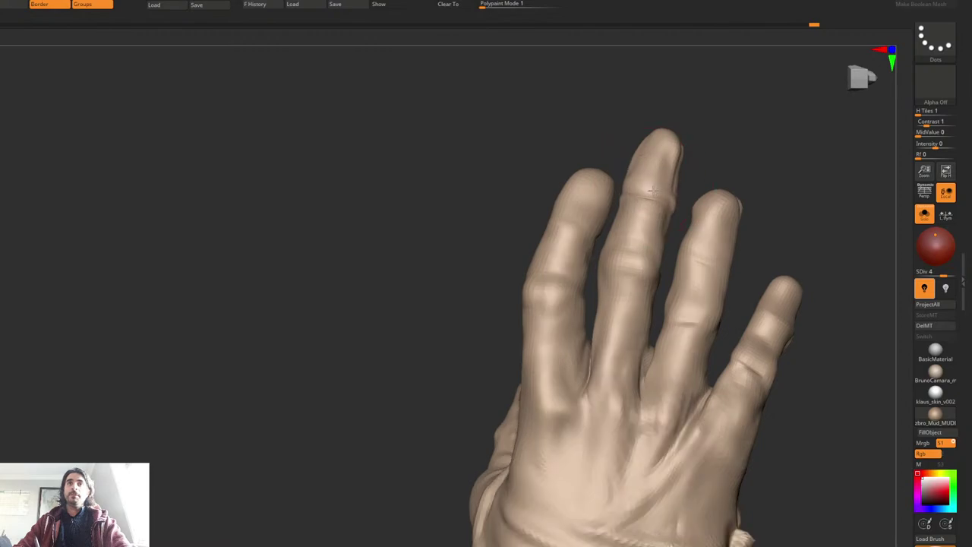
mouse_move(681, 148)
right_down()
mouse_move(669, 143)
mouse_move(674, 119)
mouse_move(652, 143)
mouse_move(705, 134)
right_up()
drag(610, 168, 603, 175)
mouse_move(570, 221)
right_down()
mouse_move(583, 186)
mouse_move(608, 182)
mouse_move(542, 275)
mouse_move(549, 218)
mouse_move(522, 298)
mouse_move(543, 265)
mouse_move(520, 281)
mouse_move(564, 219)
mouse_move(475, 276)
mouse_move(485, 310)
right_up()
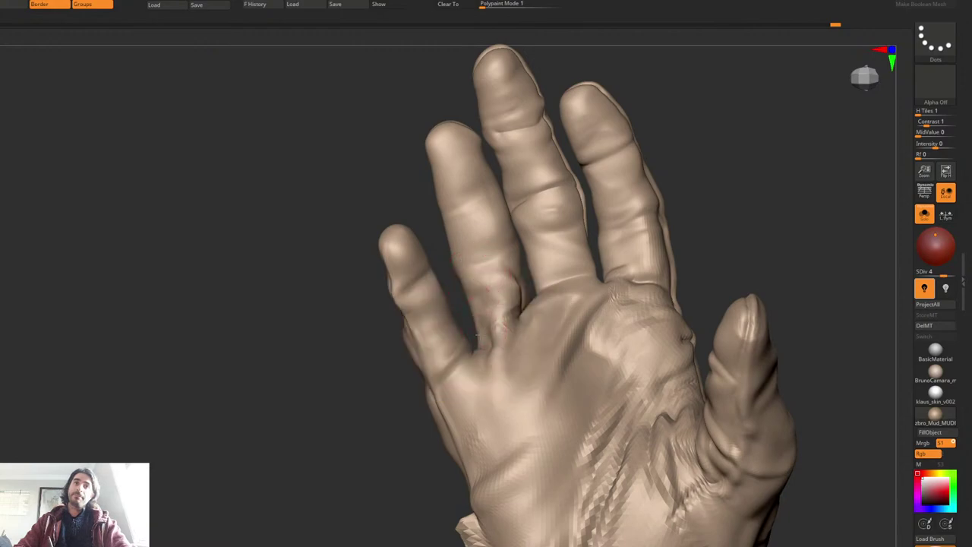
Step: Hide the wrist end of the glove to expose the inside of the finger openings
mouse_move(460, 285)
right_down()
mouse_move(510, 271)
mouse_move(529, 312)
right_up()
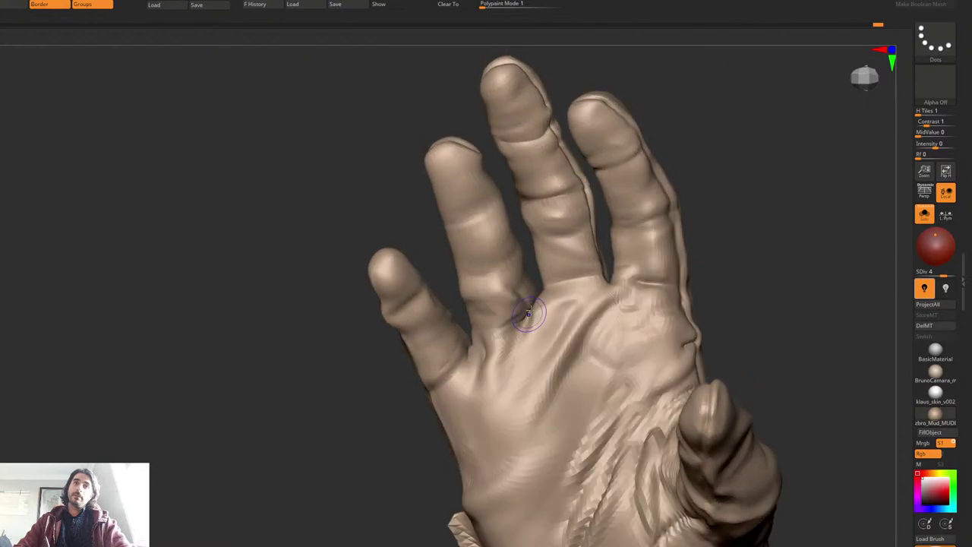
key(b)
key(s)
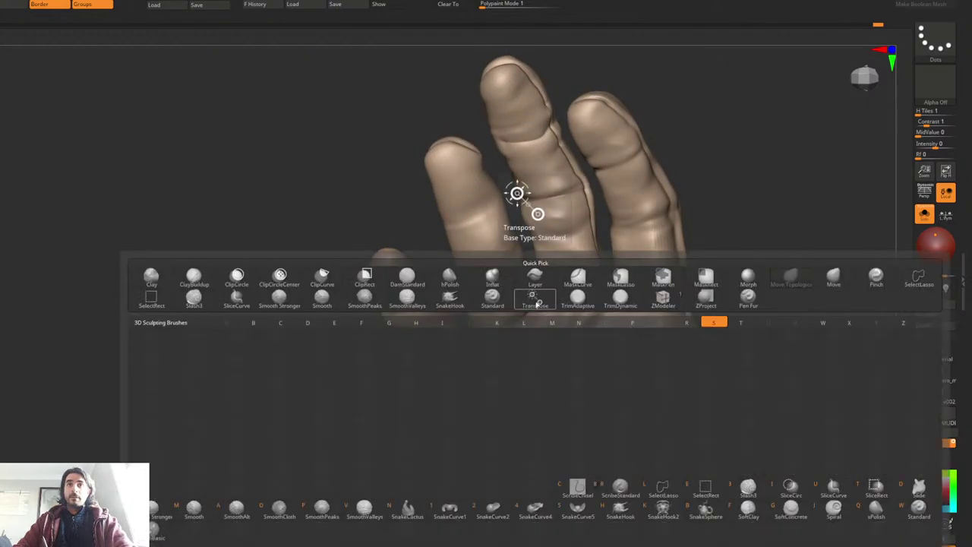
key(t)
mouse_move(524, 292)
right_down()
mouse_move(524, 311)
mouse_move(536, 291)
mouse_move(527, 304)
mouse_move(542, 315)
mouse_move(597, 245)
right_up()
key(ctrl+space)
click(586, 318)
right_drag(590, 285, 594, 215)
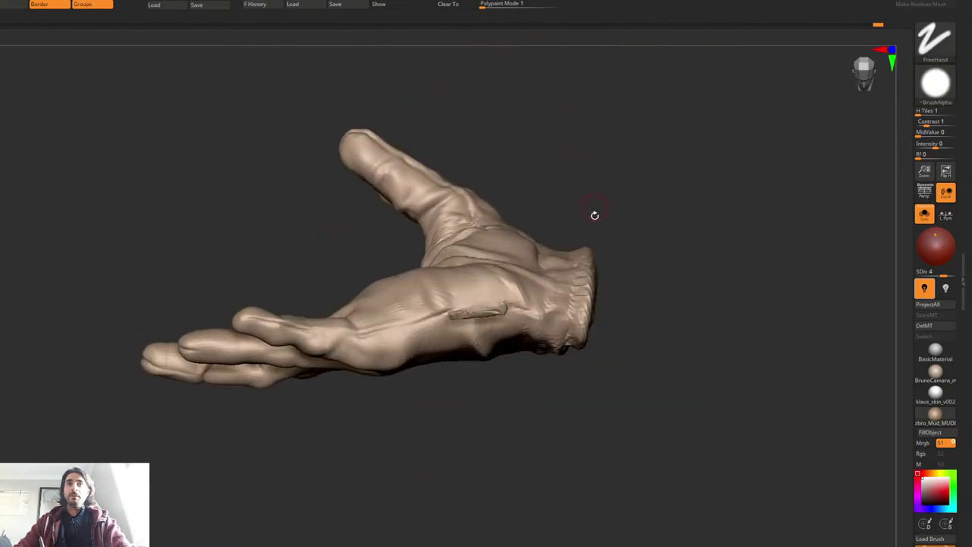
ctrl+alt+shift+drag(576, 195, 626, 200)
Step: Shape and smooth the inner web between the ring and middle finger openings
mouse_move(626, 201)
right_down()
mouse_move(540, 265)
mouse_move(549, 314)
mouse_move(538, 322)
mouse_move(553, 341)
right_up()
key(ctrl+shift+space)
click(552, 451)
key(space)
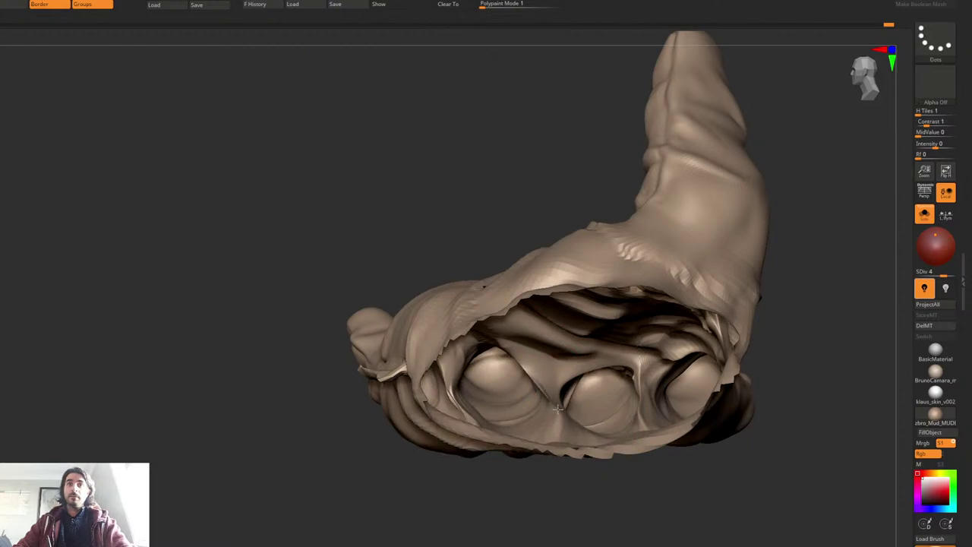
shift+drag(558, 409, 536, 417)
key(space)
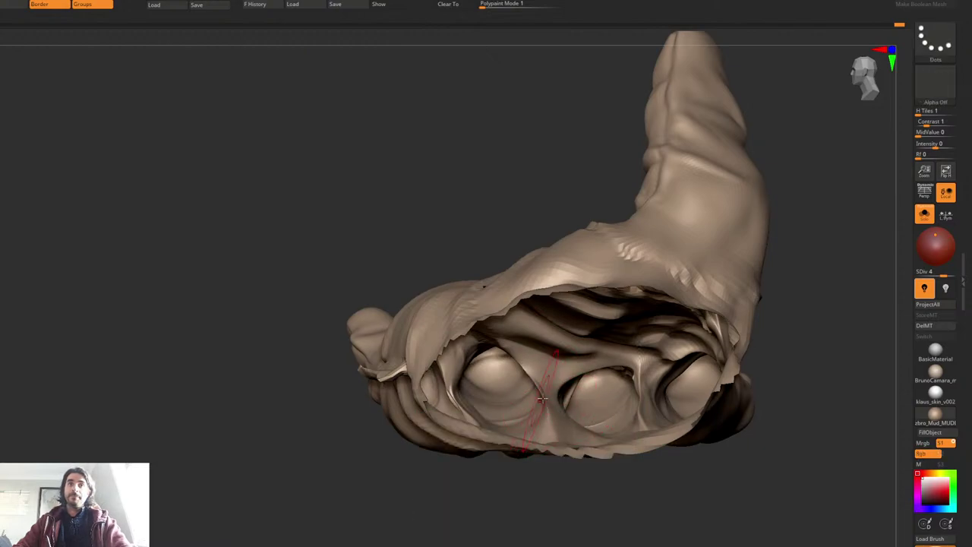
key(space)
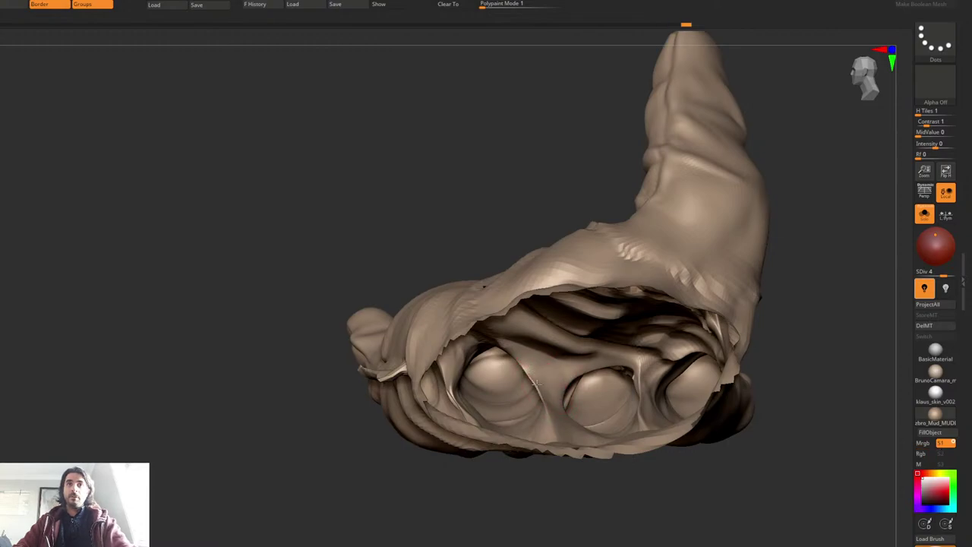
mouse_move(536, 401)
right_down()
mouse_move(523, 352)
mouse_move(548, 401)
right_up()
Step: Smooth the remaining webs between the finger openings inside the glove
mouse_move(522, 363)
right_down()
mouse_move(578, 357)
mouse_move(629, 371)
right_up()
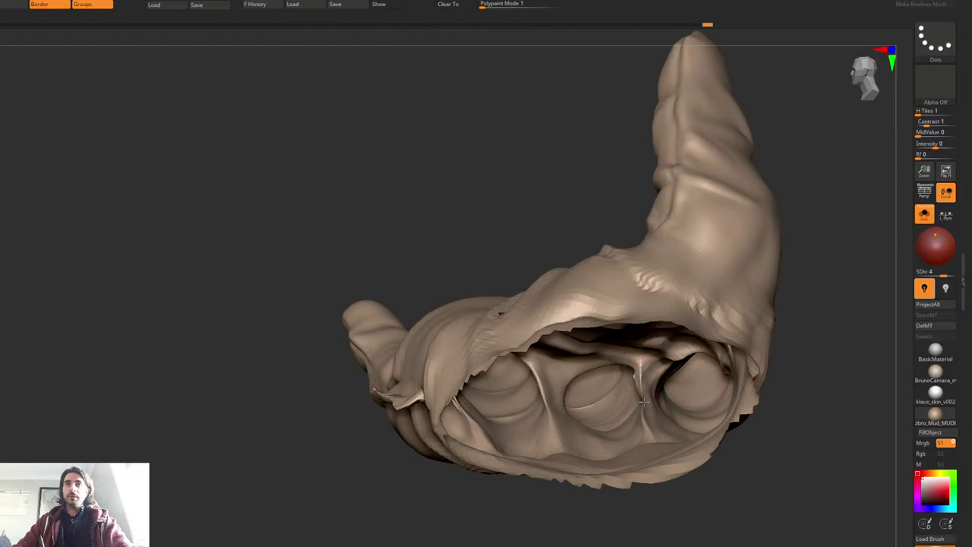
shift+drag(639, 393, 642, 395)
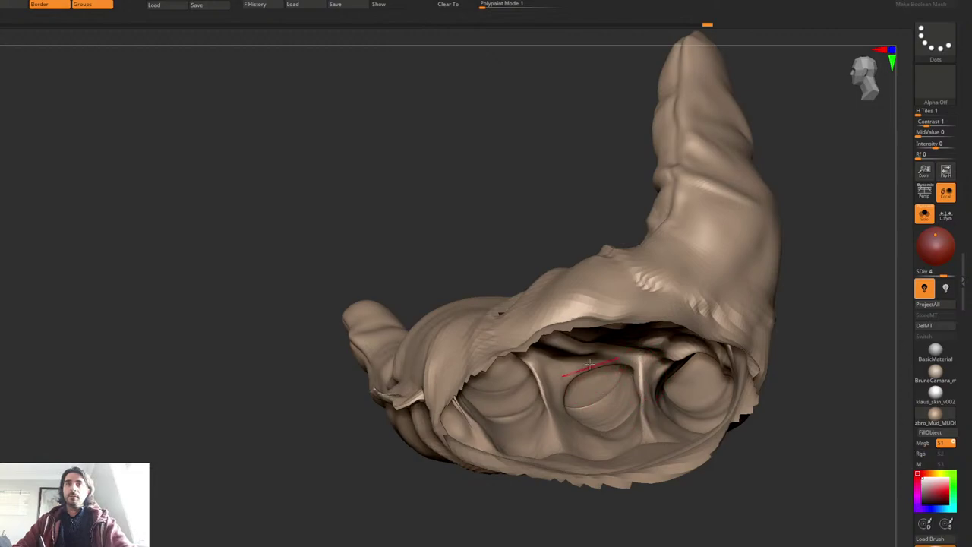
right_drag(589, 366, 461, 398)
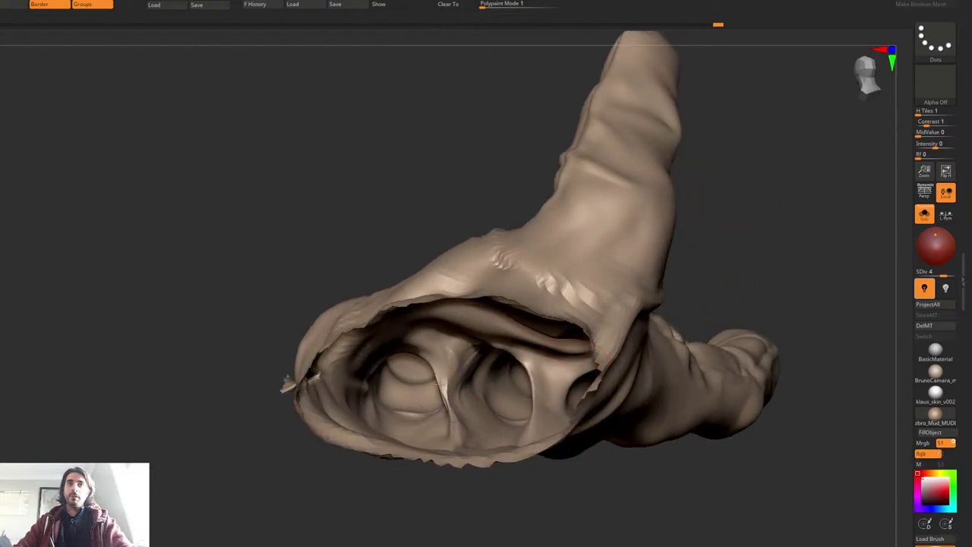
shift+drag(447, 397, 450, 401)
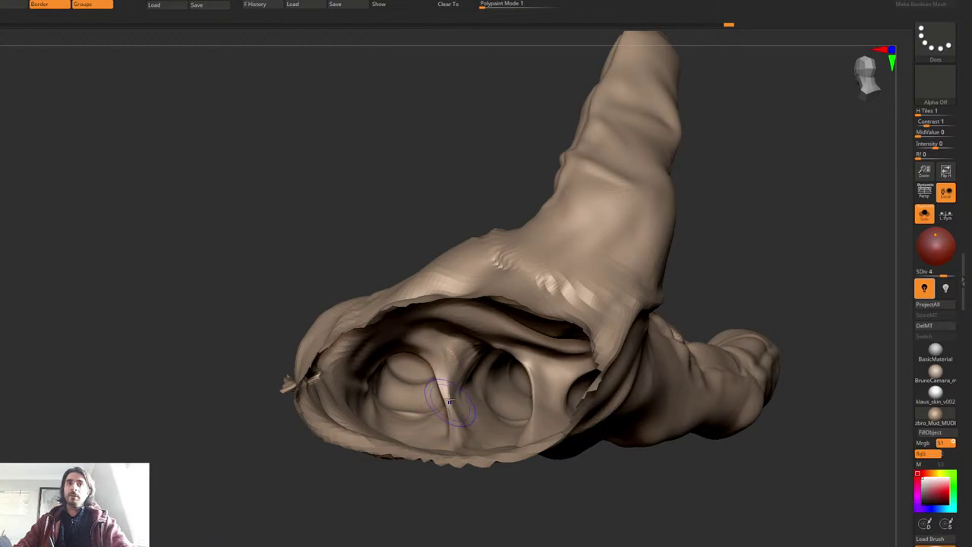
mouse_move(447, 390)
right_down()
mouse_move(439, 374)
mouse_move(442, 382)
right_up()
mouse_move(442, 382)
shift+mouse_down()
mouse_move(449, 404)
mouse_move(442, 378)
shift+mouse_up()
Step: Reveal the whole glove and mask three narrow strips from the knuckles to the wrist on the back of the hand
ctrl+right_drag(522, 343, 534, 262)
mouse_move(533, 262)
right_down()
mouse_move(581, 308)
mouse_move(635, 304)
mouse_move(695, 197)
mouse_move(637, 150)
right_up()
drag(638, 150, 634, 154)
mouse_move(634, 155)
right_down()
mouse_move(610, 190)
mouse_move(600, 152)
mouse_move(582, 186)
mouse_move(584, 257)
mouse_move(573, 256)
right_up()
right_click(583, 256)
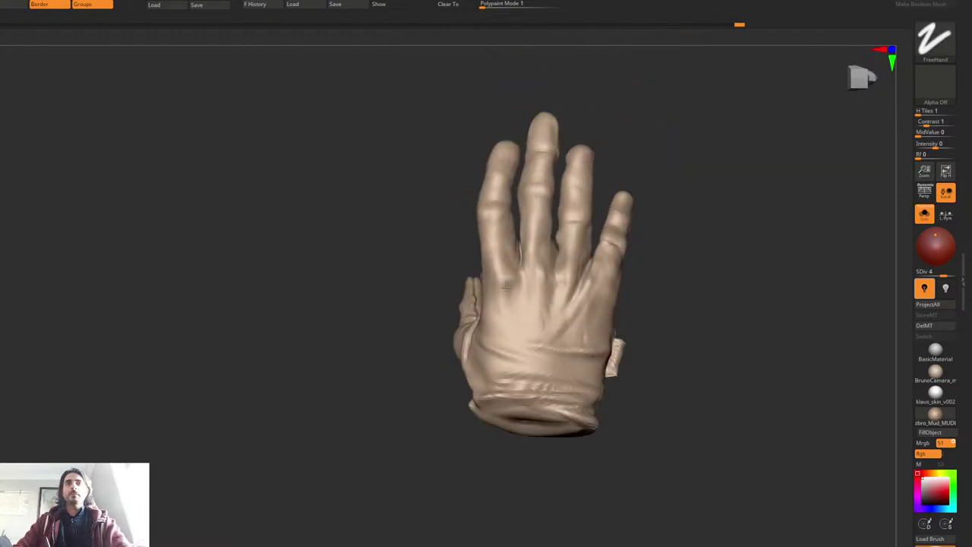
ctrl+drag(508, 287, 510, 391)
ctrl+drag(539, 279, 532, 396)
mouse_move(560, 285)
mouse_down()
mouse_move(548, 404)
mouse_move(582, 354)
mouse_move(572, 403)
mouse_up()
key(space)
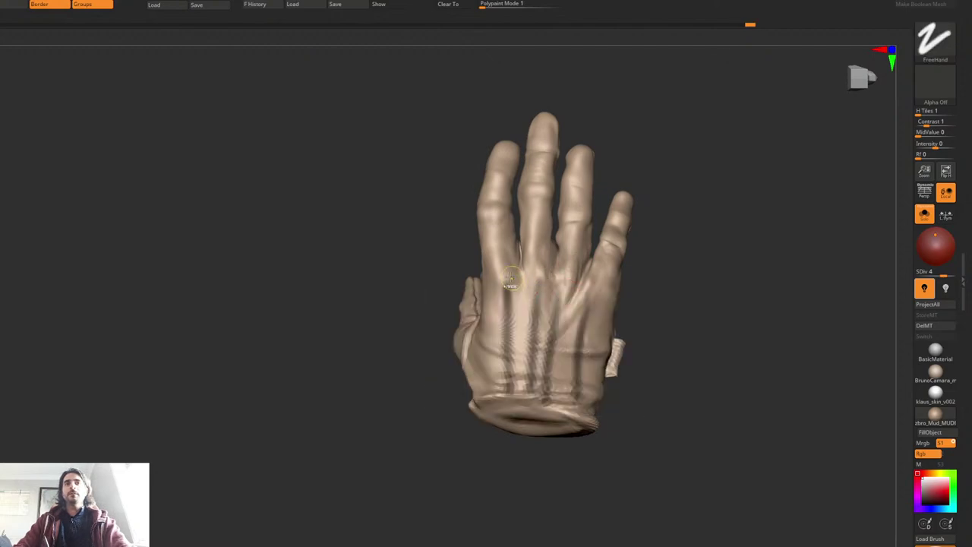
Step: Mask tendon lines on the back of the hand, converging from the knuckles towards the centre of the wrist
drag(604, 298, 544, 389)
key(ctrl+z)
key(ctrl+z)
key(ctrl+shift+z)
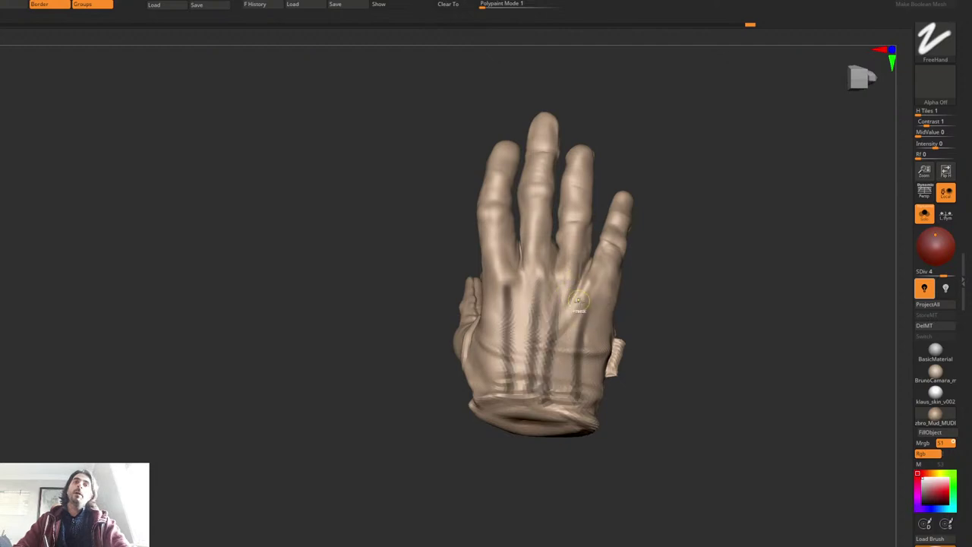
drag(604, 304, 550, 358)
drag(572, 283, 544, 401)
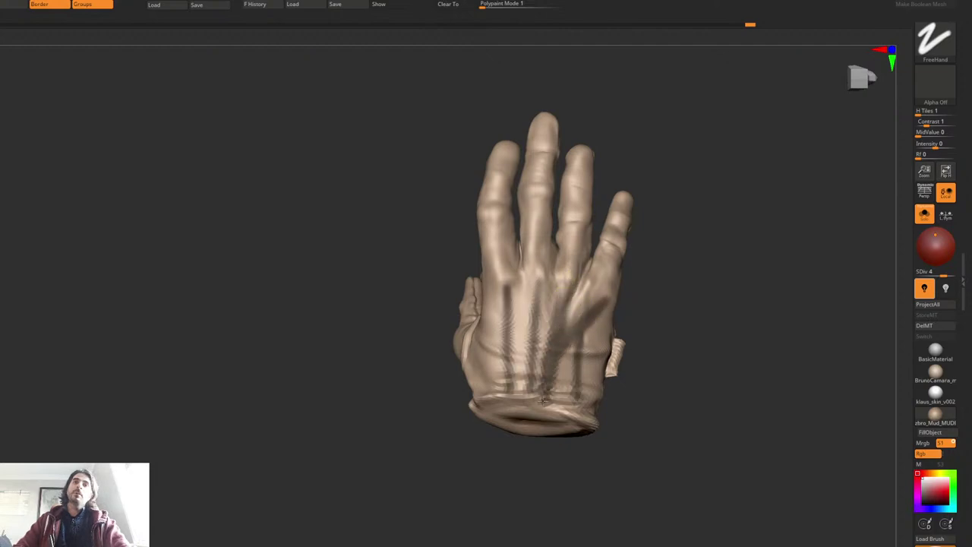
drag(536, 281, 537, 394)
drag(507, 294, 535, 364)
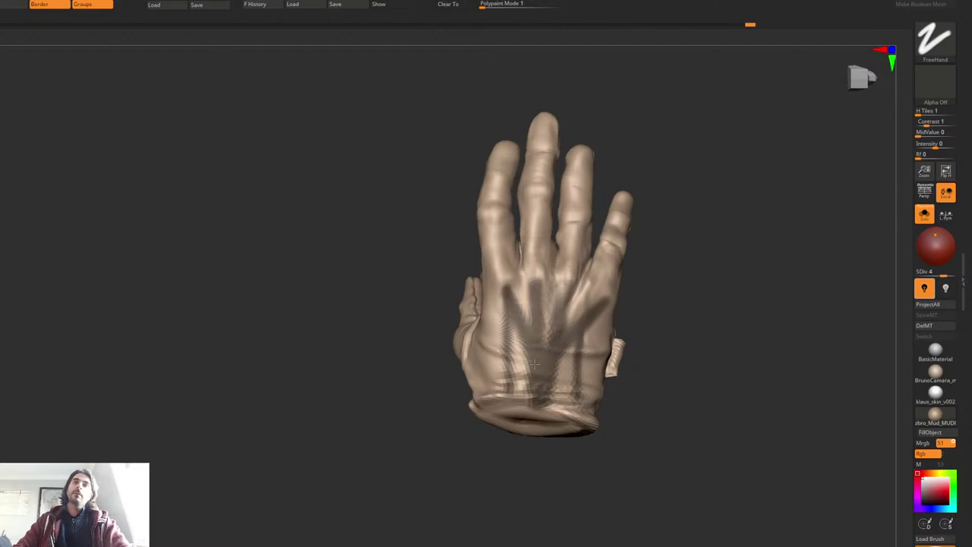
Step: Mask the tendon lines running from the base of the thumb to the wrist
shift+drag(406, 439, 487, 434)
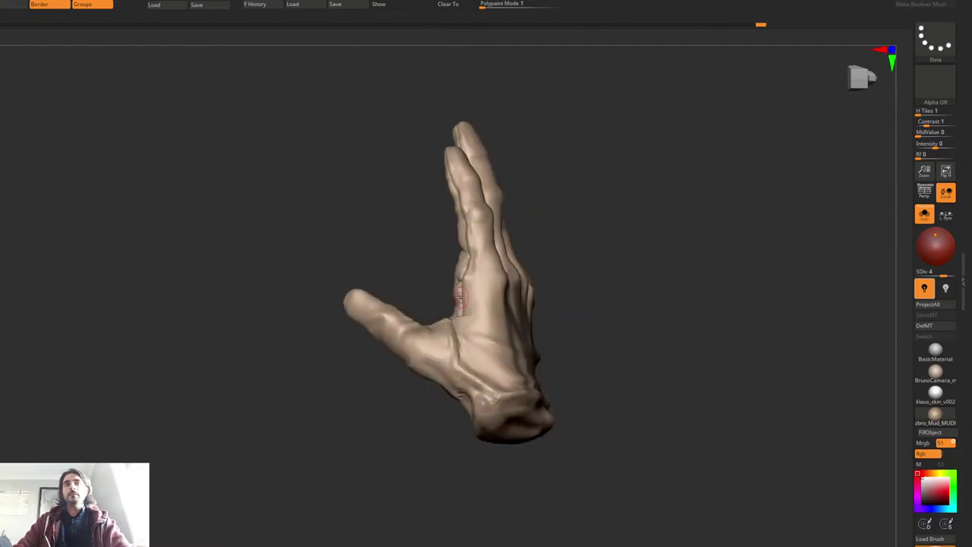
mouse_move(440, 349)
mouse_down()
mouse_move(495, 386)
mouse_move(490, 398)
mouse_up()
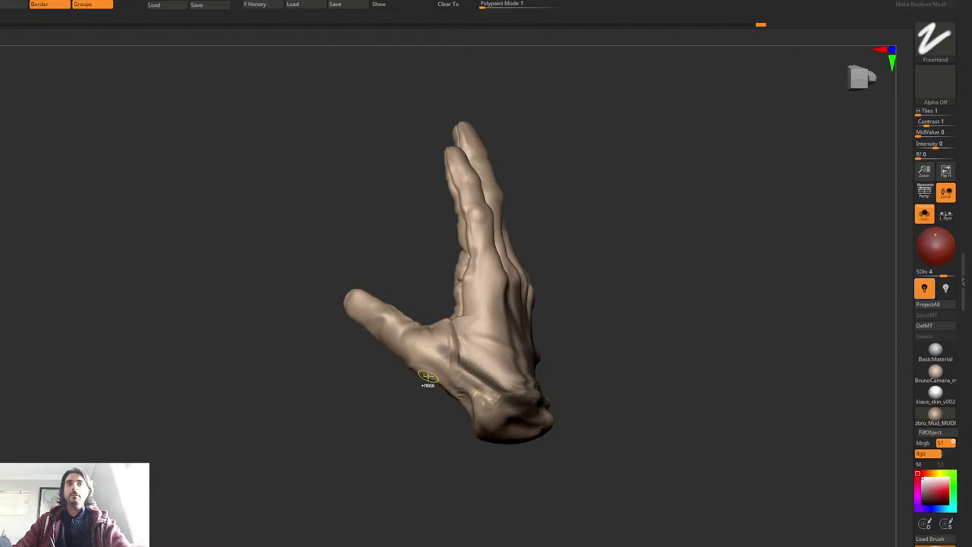
ctrl+drag(428, 376, 518, 411)
mouse_move(661, 334)
mouse_down()
mouse_move(596, 315)
mouse_move(588, 302)
mouse_move(577, 315)
mouse_up()
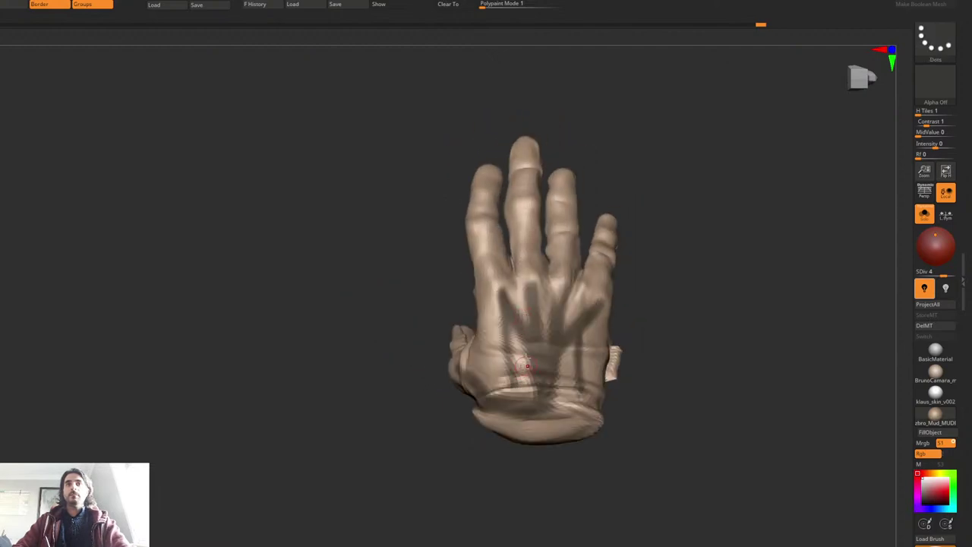
Step: Undo all the tendon mask strokes on the back of the hand
key(ctrl+z)
key(ctrl+z)
key(ctrl+z)
key(ctrl+z)
key(ctrl+z)
key(ctrl+z)
key(ctrl+z)
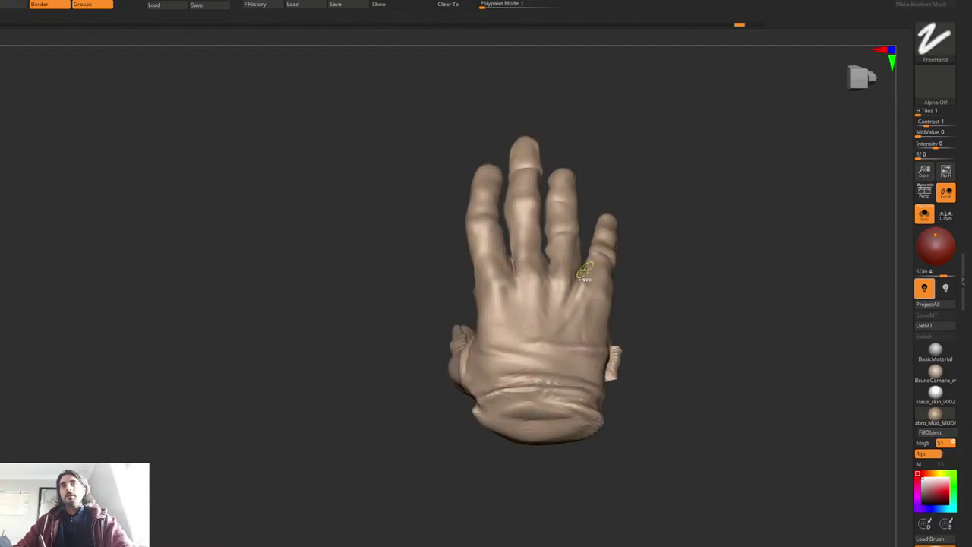
Step: Raise the gloved hand to subdivision level 5
mouse_move(626, 272)
shift+right_down()
mouse_move(593, 252)
mouse_move(570, 311)
mouse_move(590, 295)
mouse_move(580, 294)
mouse_move(557, 328)
shift+right_up()
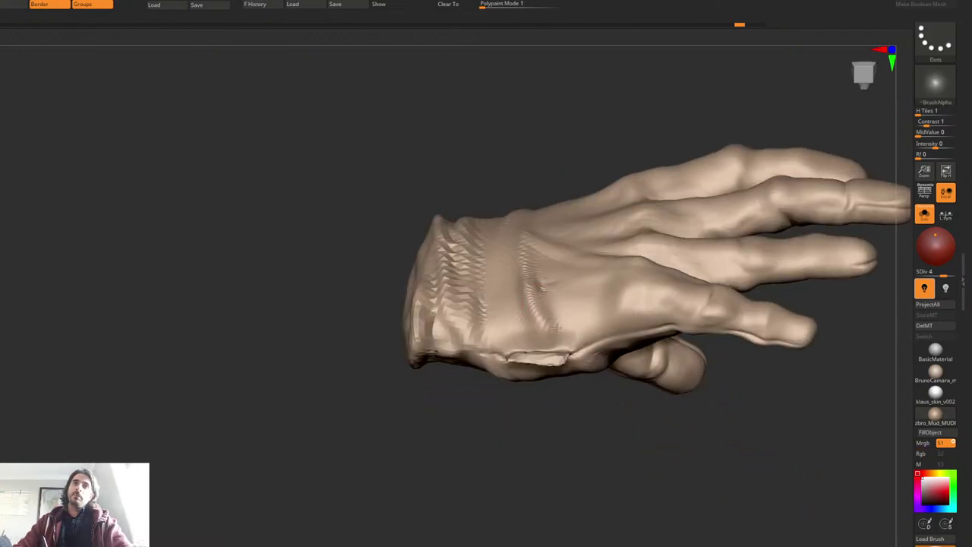
key(d)
key(space)
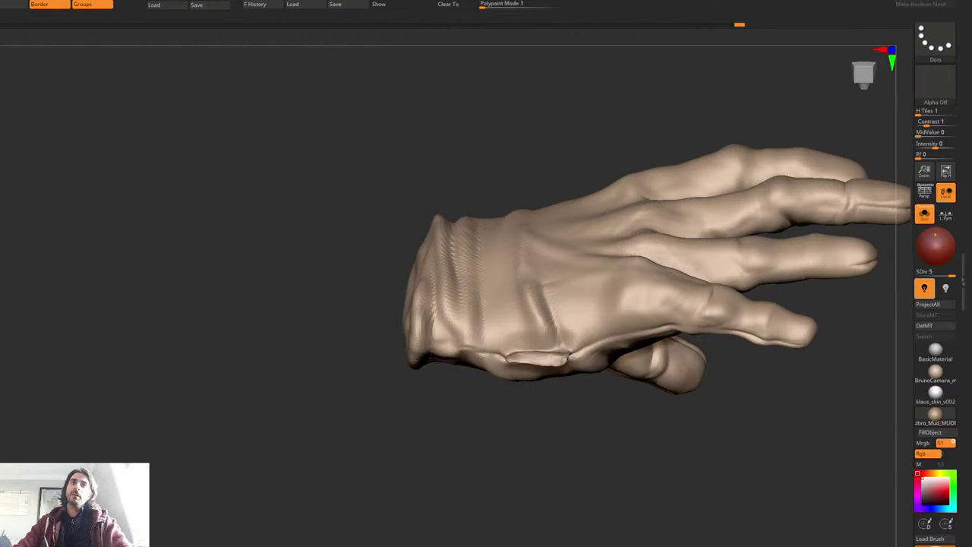
mouse_move(527, 257)
right_down()
mouse_move(516, 282)
mouse_move(743, 155)
mouse_move(686, 221)
right_up()
mouse_move(773, 213)
alt+right_down()
mouse_move(677, 259)
mouse_move(654, 228)
mouse_move(666, 245)
mouse_move(658, 255)
mouse_move(631, 183)
alt+right_up()
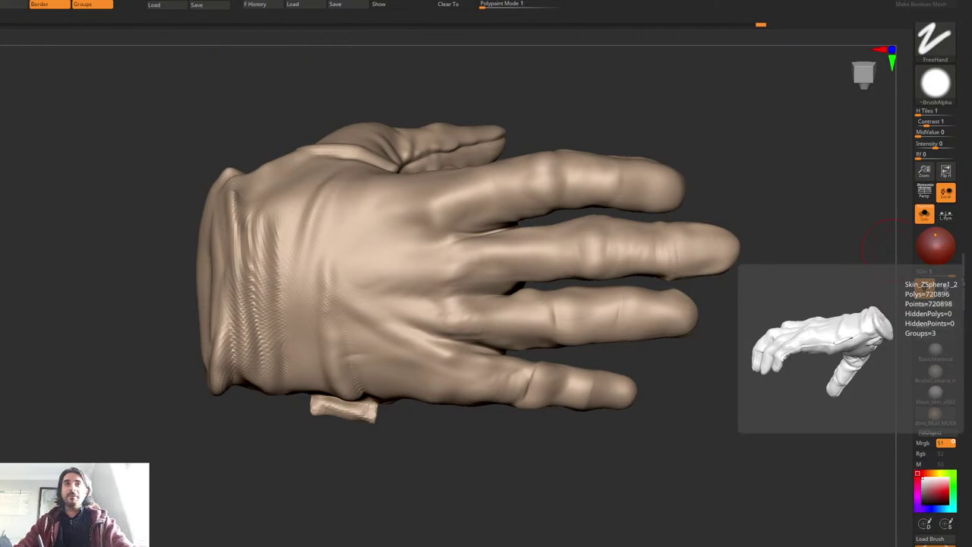
Step: Isolate the gloved hand from the rest of the figure and smooth part of its surface
right_drag(614, 178, 653, 167)
key(space)
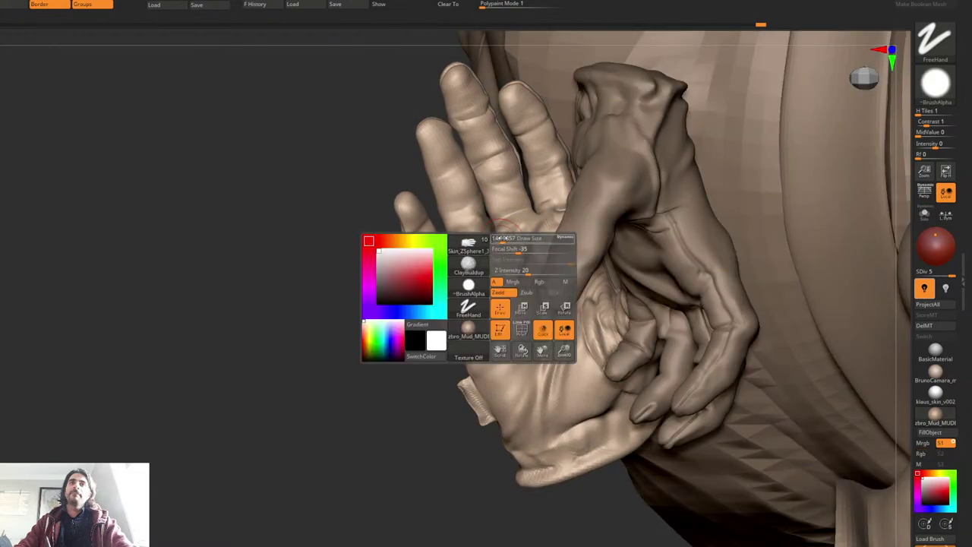
key(shift+s)
mouse_move(514, 199)
ctrl+right_down()
mouse_move(501, 207)
mouse_move(524, 260)
mouse_move(549, 263)
mouse_move(536, 289)
mouse_move(575, 271)
ctrl+right_up()
key(space)
shift+drag(566, 257, 590, 301)
mouse_move(553, 332)
right_down()
mouse_move(556, 259)
mouse_move(594, 275)
mouse_move(777, 195)
mouse_move(625, 266)
mouse_move(662, 243)
right_up()
Step: Choose the rectangular selection tool and isolate the index finger, hiding the rest of the hand
key(space)
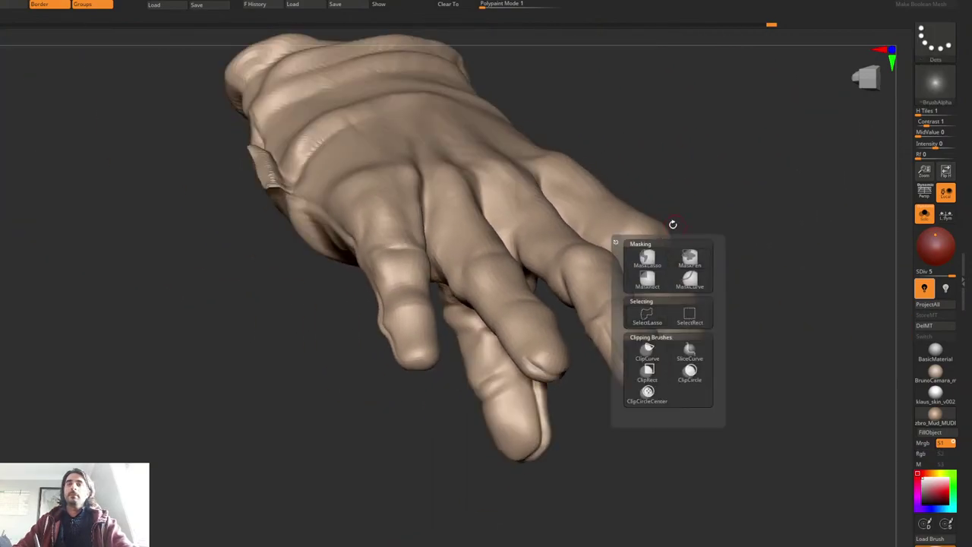
ctrl+shift+click(662, 298)
ctrl+shift+drag(698, 205, 711, 226)
ctrl+shift+click(655, 262)
ctrl+shift+click(638, 228)
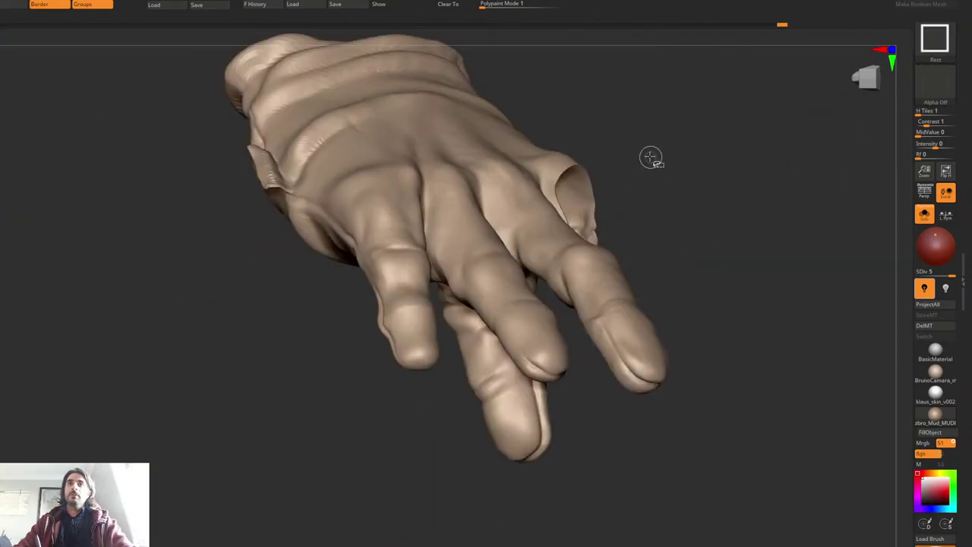
ctrl+shift+drag(650, 157, 658, 174)
Step: Carve a glove seam along the side of the index finger up to its tip and smooth it
right_click(634, 274)
mouse_move(647, 195)
right_down()
mouse_move(635, 274)
mouse_move(651, 255)
right_up()
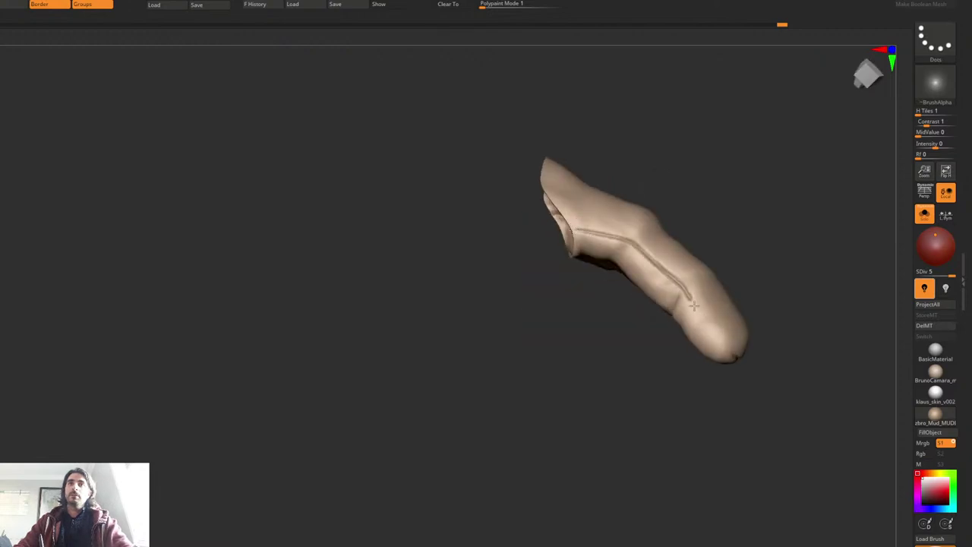
mouse_move(687, 321)
right_down()
mouse_move(709, 282)
mouse_move(738, 325)
right_up()
shift+drag(740, 350, 720, 328)
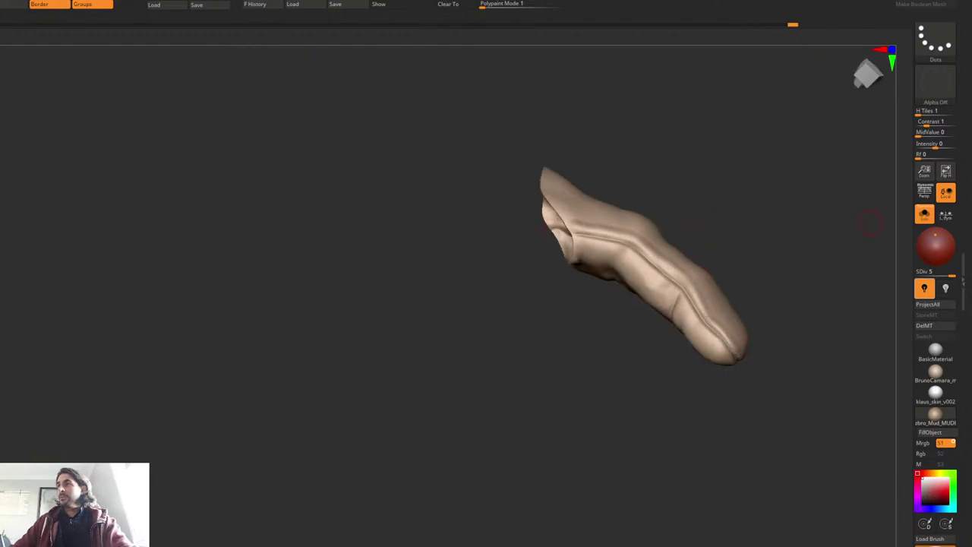
right_drag(606, 222, 565, 221)
key(b)
key(s)
key(t)
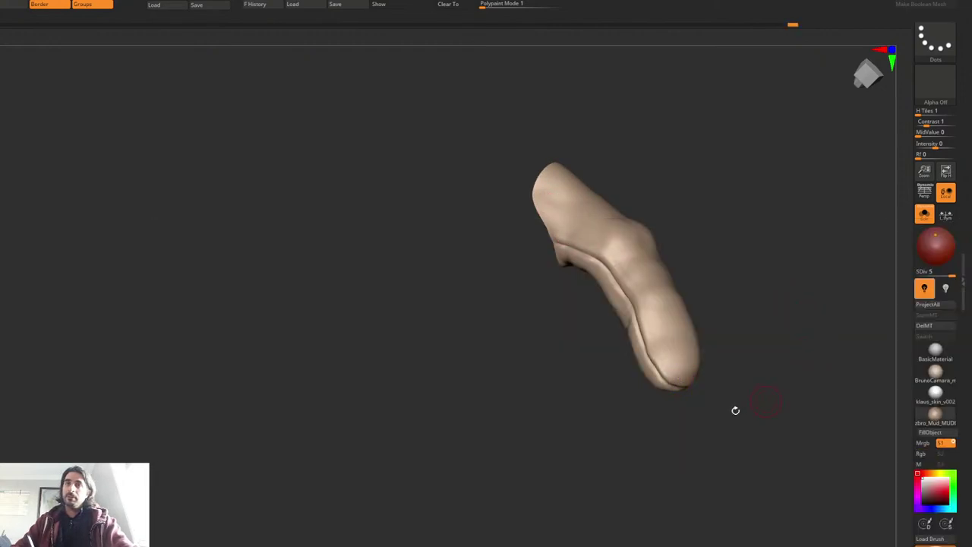
drag(735, 411, 646, 366)
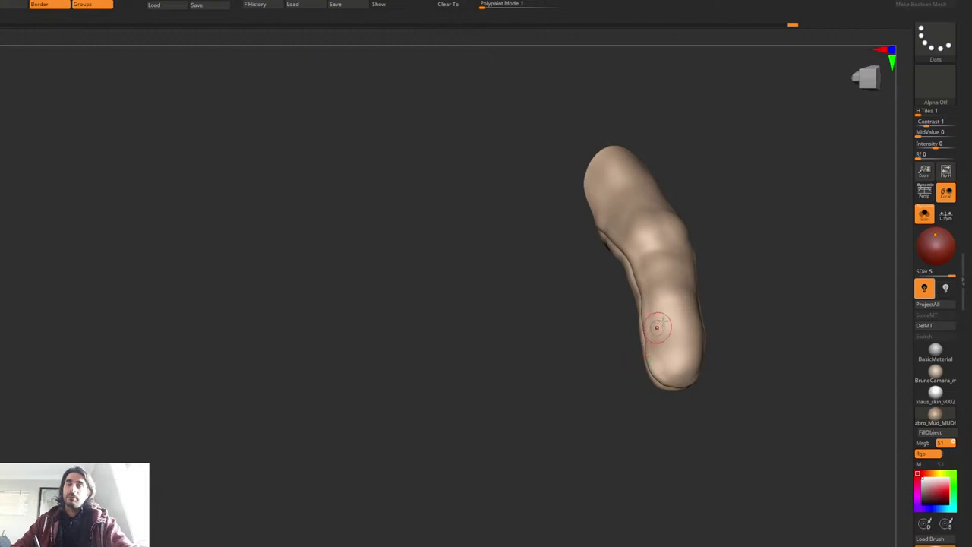
right_drag(657, 327, 682, 245)
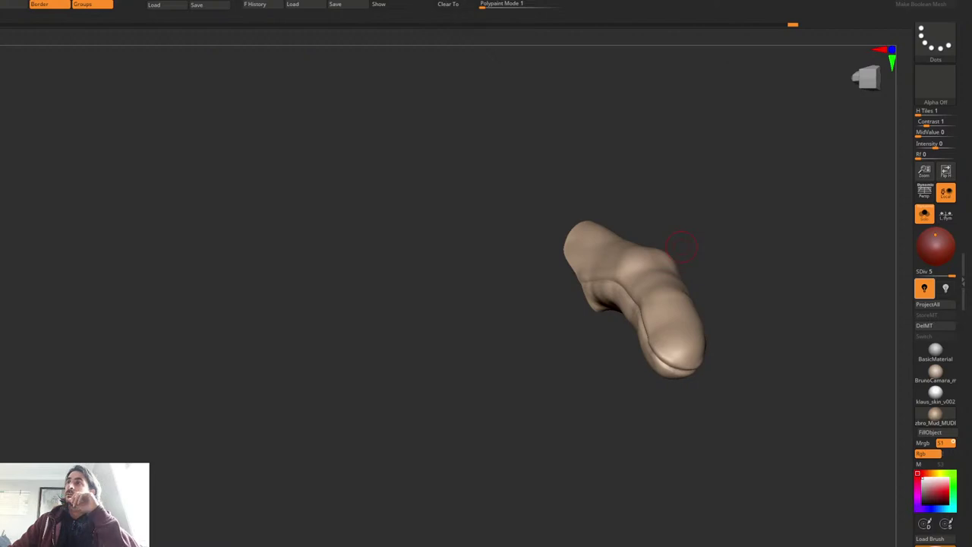
right_drag(658, 289, 606, 323)
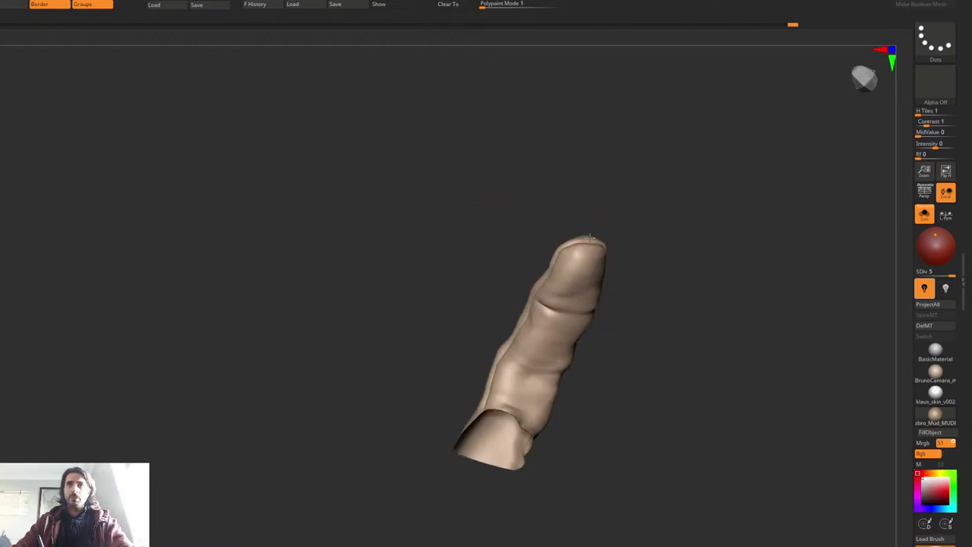
Step: Show the hand without the index finger and smooth the seam at the base of the middle finger
ctrl+shift+click(585, 235)
right_drag(584, 235, 588, 320)
mouse_move(587, 321)
mouse_down()
mouse_move(575, 321)
mouse_move(590, 287)
mouse_up()
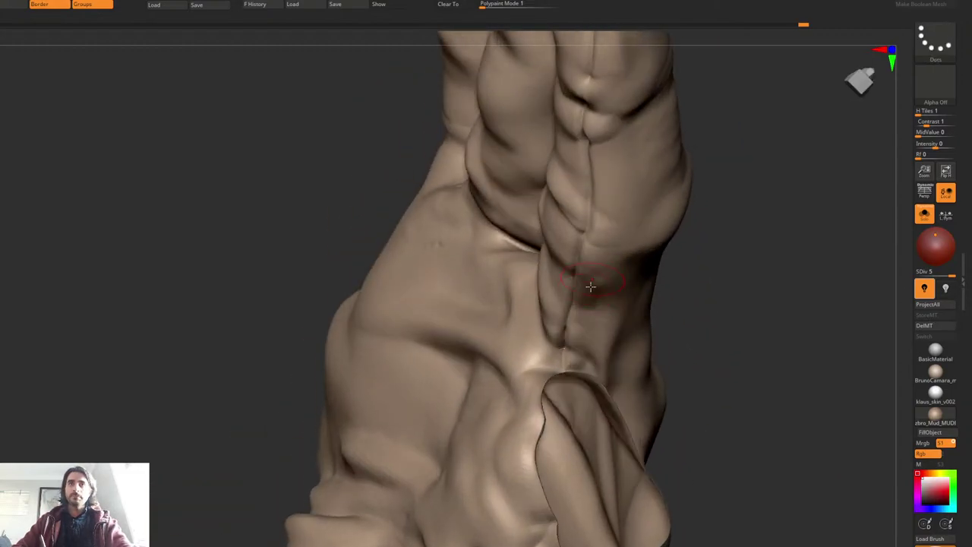
shift+drag(567, 347, 569, 343)
mouse_move(564, 365)
right_down()
mouse_move(588, 335)
mouse_move(614, 198)
right_up()
Step: Hide the middle finger and lower the hand to subdivision level 3
ctrl+shift+click(617, 135)
mouse_move(650, 165)
mouse_down()
mouse_move(627, 156)
mouse_move(622, 134)
mouse_up()
mouse_move(622, 131)
right_down()
mouse_move(618, 178)
mouse_move(639, 247)
right_up()
key(b)
key(s)
click(638, 263)
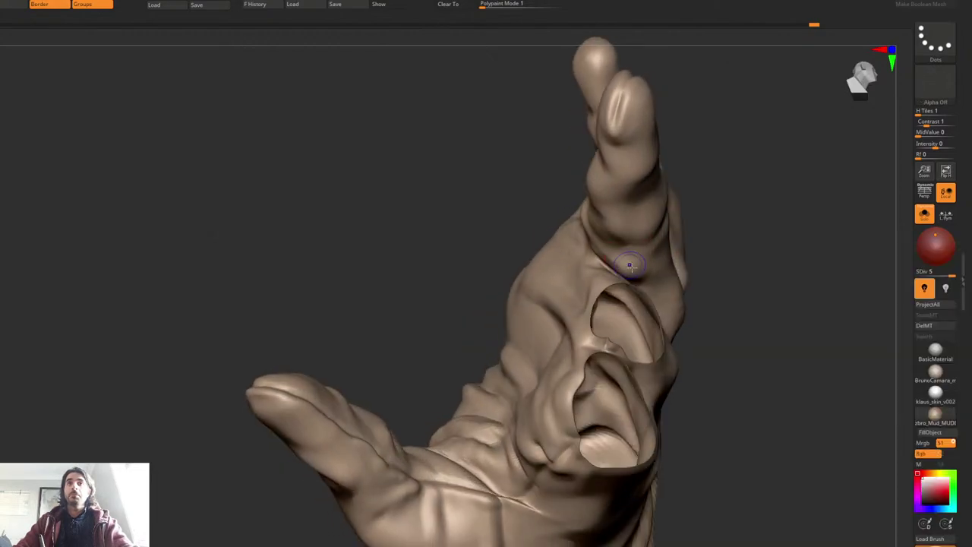
key(shift+d)
key(shift+d)
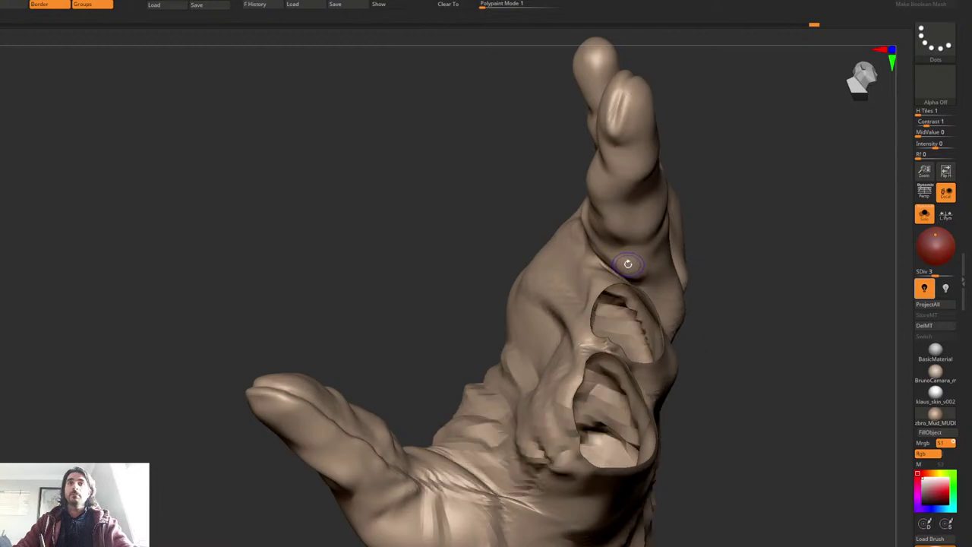
right_drag(628, 264, 625, 269)
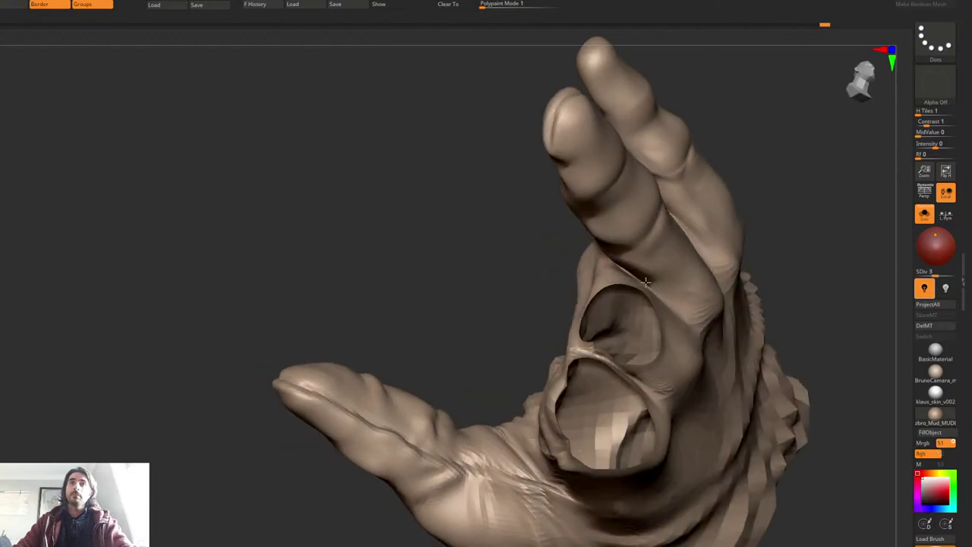
Step: Reshape the base of the ring finger and the web beside the little finger with the Move brush
key(b)
key(d)
key(s)
mouse_move(617, 265)
right_down()
mouse_move(647, 266)
mouse_move(668, 283)
mouse_move(672, 272)
right_up()
key(space)
key(space)
key(b)
key(m)
key(v)
key(space)
drag(665, 300, 655, 290)
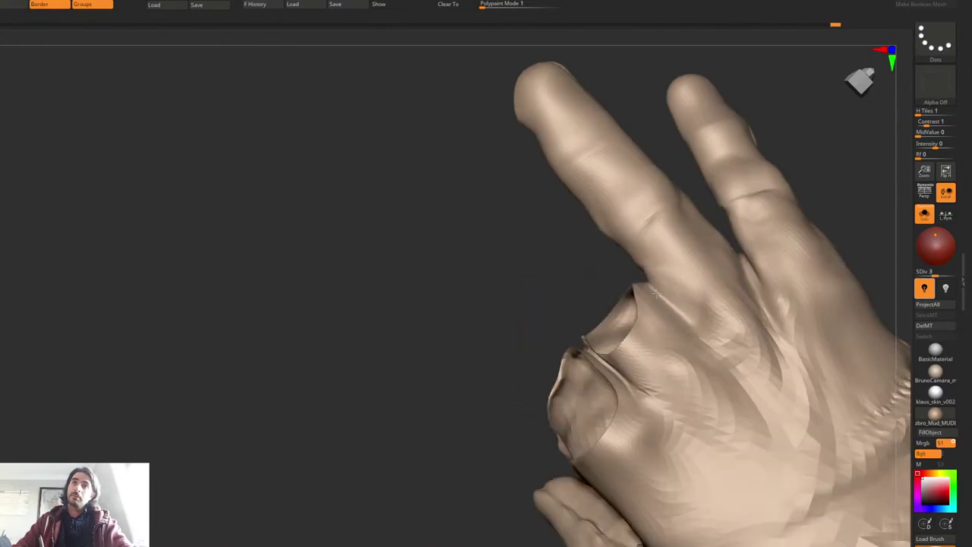
right_drag(761, 273, 753, 290)
drag(746, 261, 737, 262)
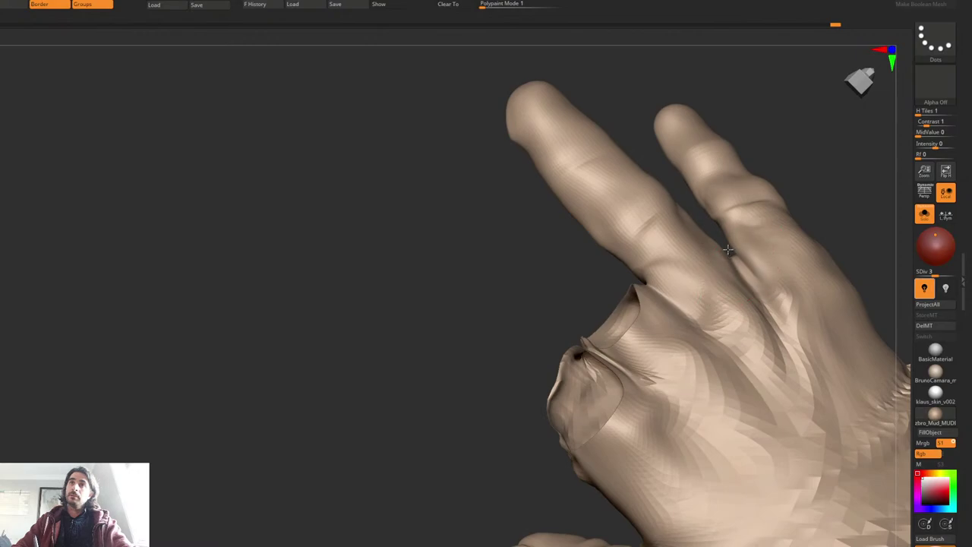
Step: Smooth the palm-side crease at the base of the ring finger
right_drag(623, 310, 614, 314)
drag(614, 311, 573, 283)
right_click(563, 293)
right_drag(563, 292, 548, 319)
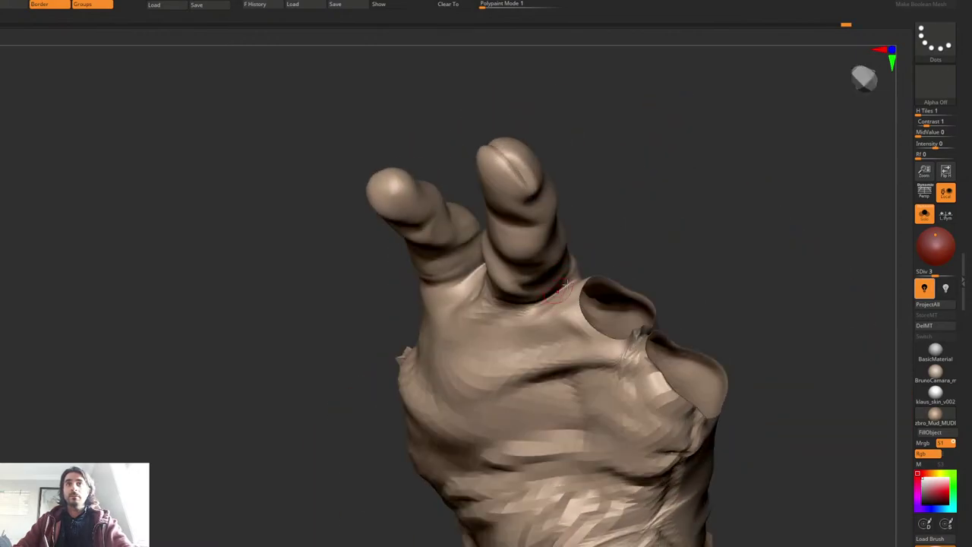
shift+drag(568, 289, 549, 299)
right_drag(550, 297, 560, 228)
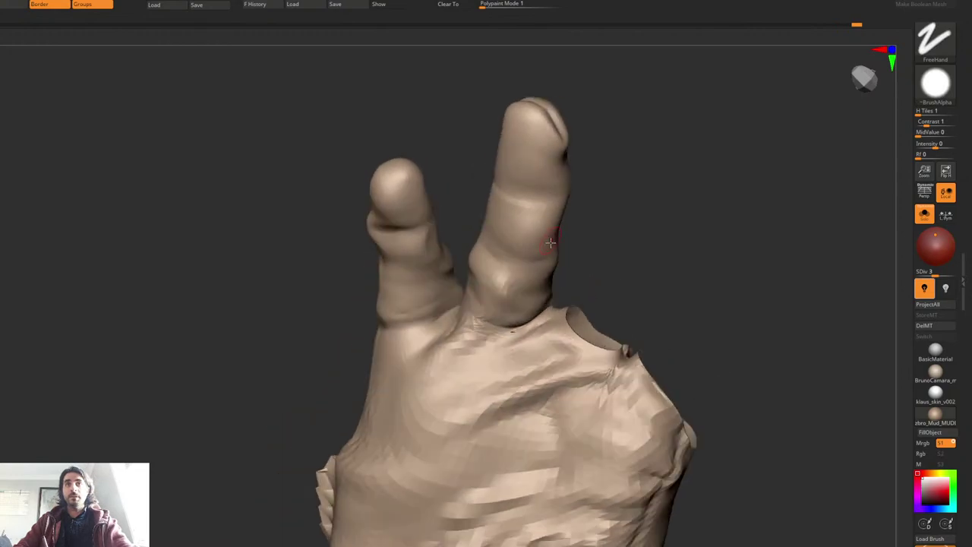
mouse_move(540, 314)
shift+mouse_down()
mouse_move(515, 331)
mouse_move(527, 318)
shift+mouse_up()
Step: Build up volume where the ring finger meets the palm and blend it smooth
mouse_move(541, 307)
right_down()
mouse_move(544, 272)
mouse_move(535, 267)
right_up()
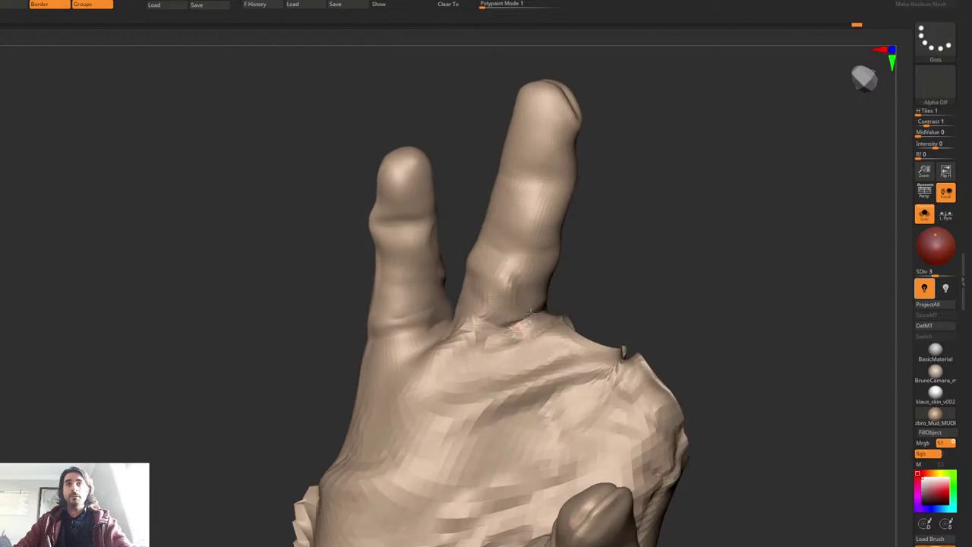
mouse_move(531, 316)
mouse_down()
mouse_move(504, 329)
mouse_move(508, 340)
mouse_up()
right_drag(545, 294, 548, 307)
mouse_move(541, 313)
shift+mouse_down()
mouse_move(512, 333)
mouse_move(520, 340)
shift+mouse_up()
mouse_move(612, 303)
ctrl+right_down()
mouse_move(619, 274)
mouse_move(541, 333)
ctrl+right_up()
Step: Unhide all fingers and build up the web between the ring and middle fingers on the palm side
ctrl+shift+click(619, 273)
key(shift+d)
key(d)
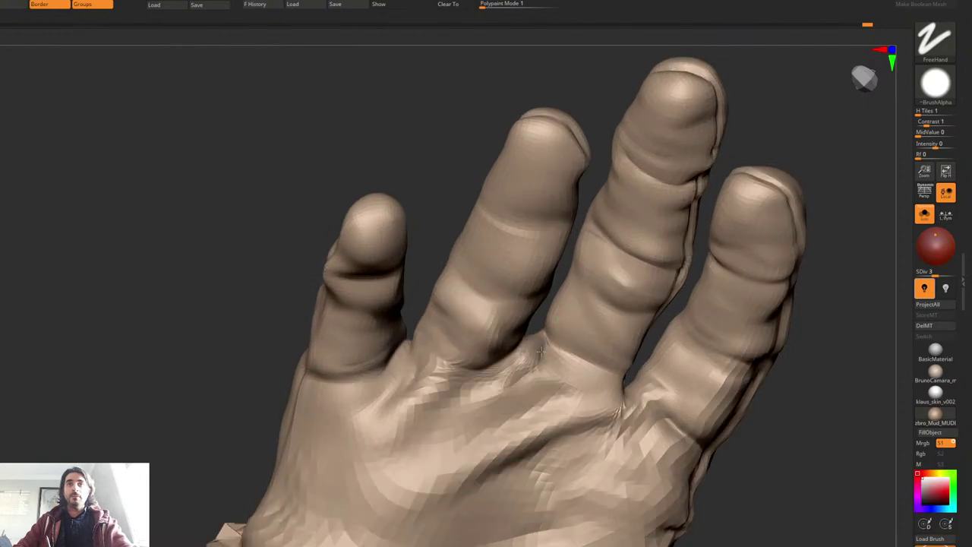
mouse_move(541, 349)
mouse_down()
mouse_move(568, 325)
mouse_move(567, 308)
mouse_move(564, 369)
mouse_up()
mouse_move(565, 329)
mouse_down()
mouse_move(611, 364)
mouse_move(606, 341)
mouse_up()
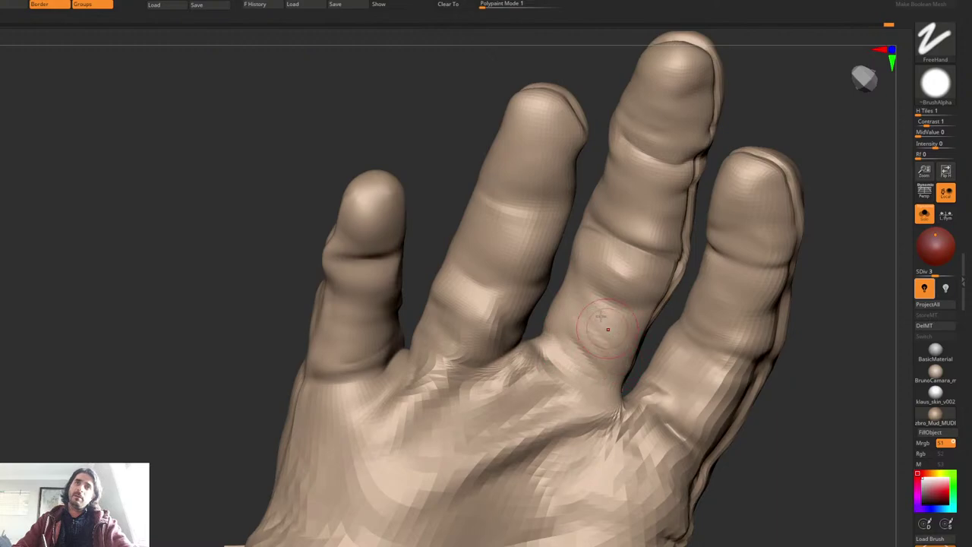
Step: Sculpt glove folds on the palm side of the middle finger's lower segment with the Standard brush
right_drag(581, 320, 590, 296)
key(b)
key(s)
key(t)
mouse_move(588, 296)
mouse_down()
mouse_move(623, 363)
mouse_move(551, 340)
mouse_move(596, 373)
mouse_move(629, 381)
mouse_move(564, 348)
mouse_move(599, 305)
mouse_move(567, 182)
mouse_up()
mouse_move(531, 221)
mouse_down()
mouse_move(607, 239)
mouse_move(505, 221)
mouse_move(510, 282)
mouse_move(476, 273)
mouse_up()
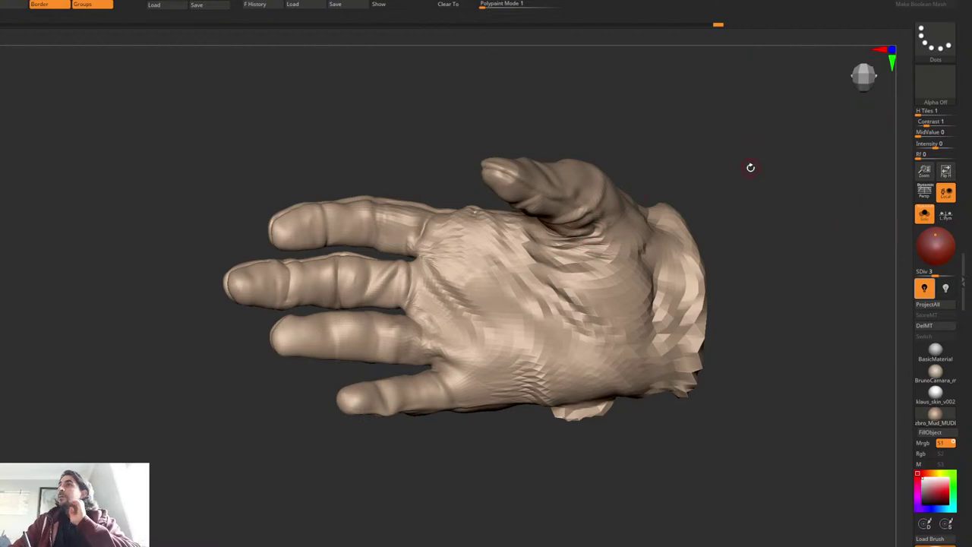
Step: Check the hand against the full figure, then isolate it at subdivision level 2 with its polygroup wireframe displayed
alt+right_drag(663, 255, 604, 209)
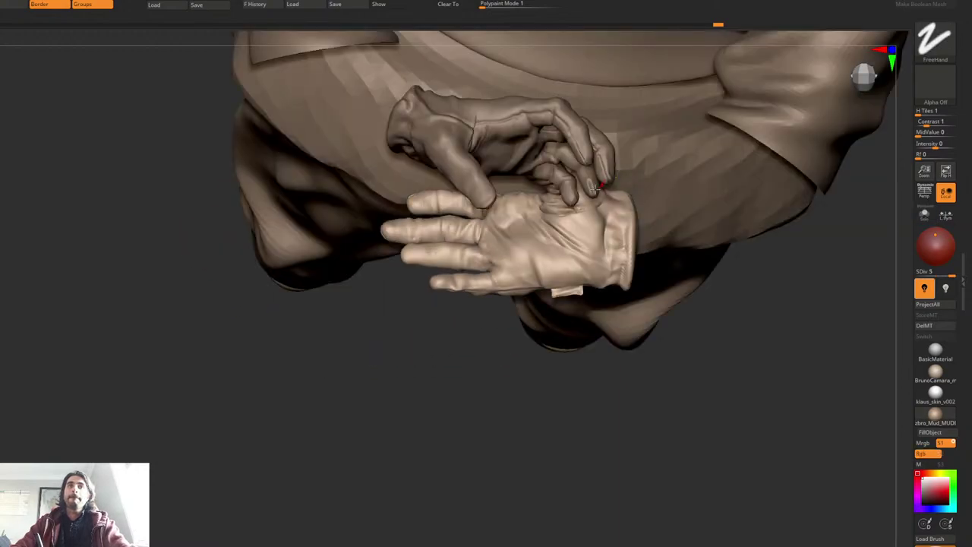
mouse_move(637, 448)
right_down()
mouse_move(653, 267)
mouse_move(600, 245)
mouse_move(532, 250)
mouse_move(534, 216)
right_up()
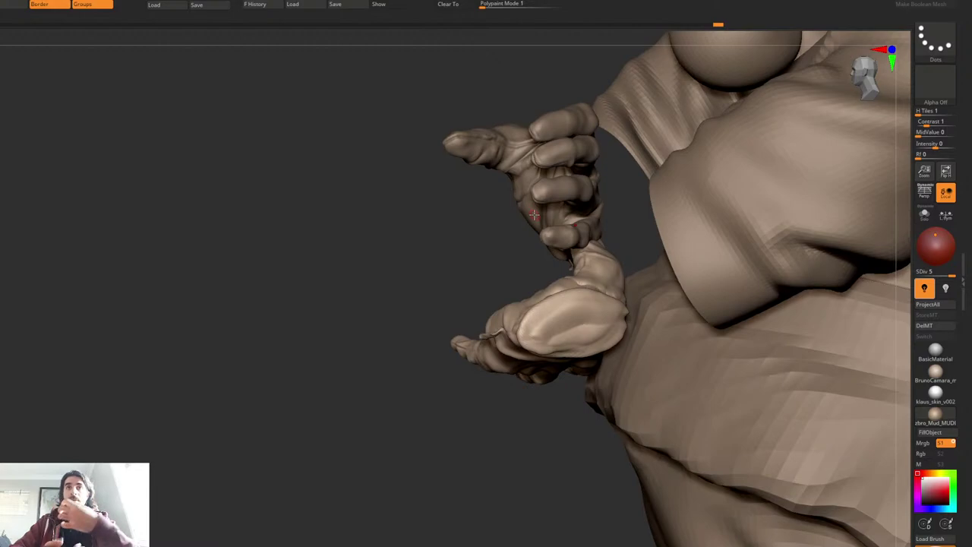
mouse_move(604, 220)
right_down()
mouse_move(593, 225)
mouse_move(570, 205)
mouse_move(582, 239)
mouse_move(541, 175)
right_up()
key(shift+s)
key(shift+d)
key(shift+d)
key(shift+d)
key(shift+f)
Step: Mask everything on the hand except the thumb's polygroup and return to Draw mode
key(w)
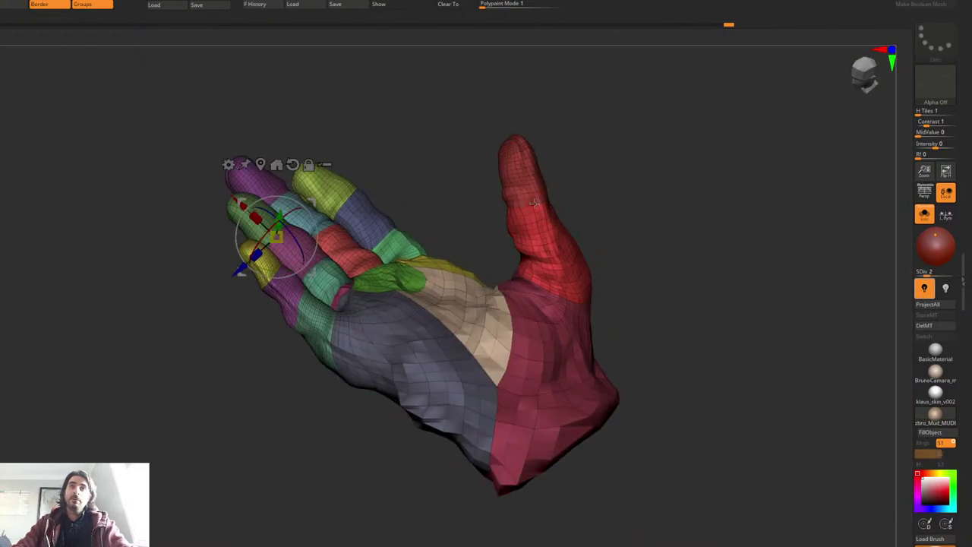
ctrl+click(534, 204)
key(q)
right_drag(601, 210, 580, 198)
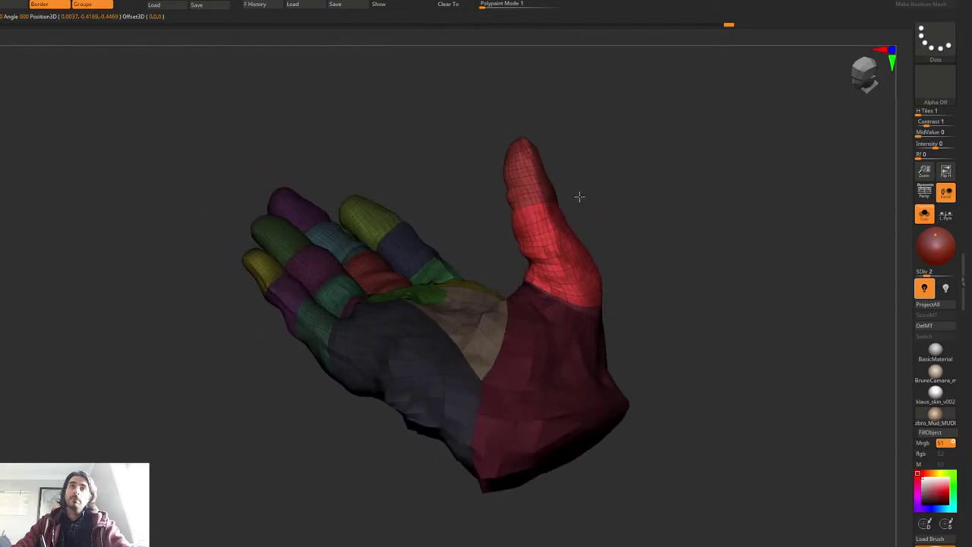
Step: Soften the edge of the thumb mask, place the gizmo pivot at the thumb's base and repose the whole thumb
right_drag(586, 259, 586, 230)
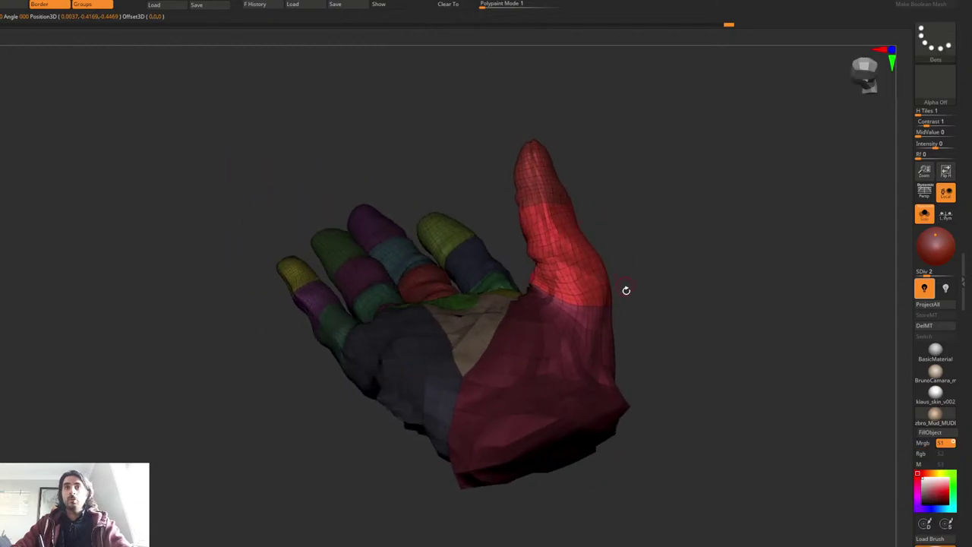
ctrl+drag(665, 312, 617, 502)
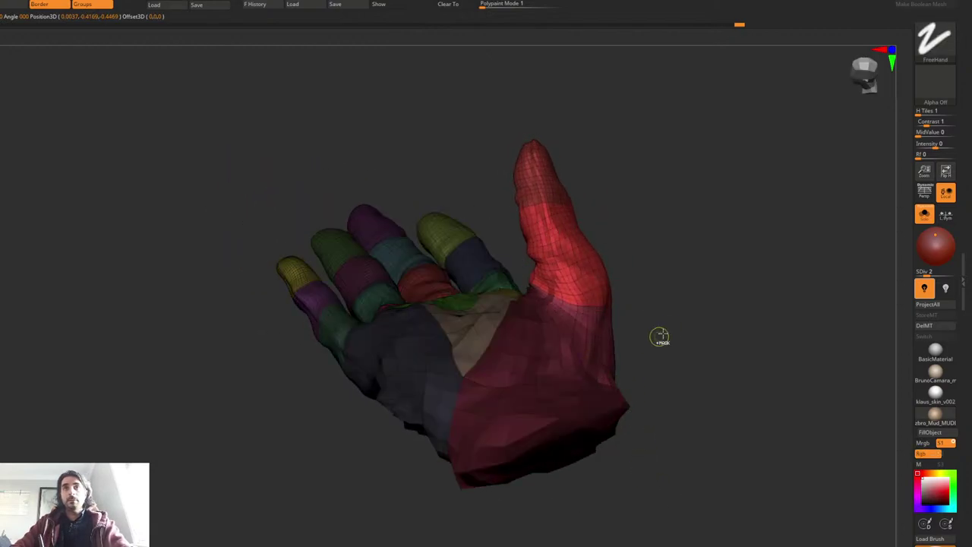
ctrl+click(635, 280)
ctrl+click(632, 283)
key(w)
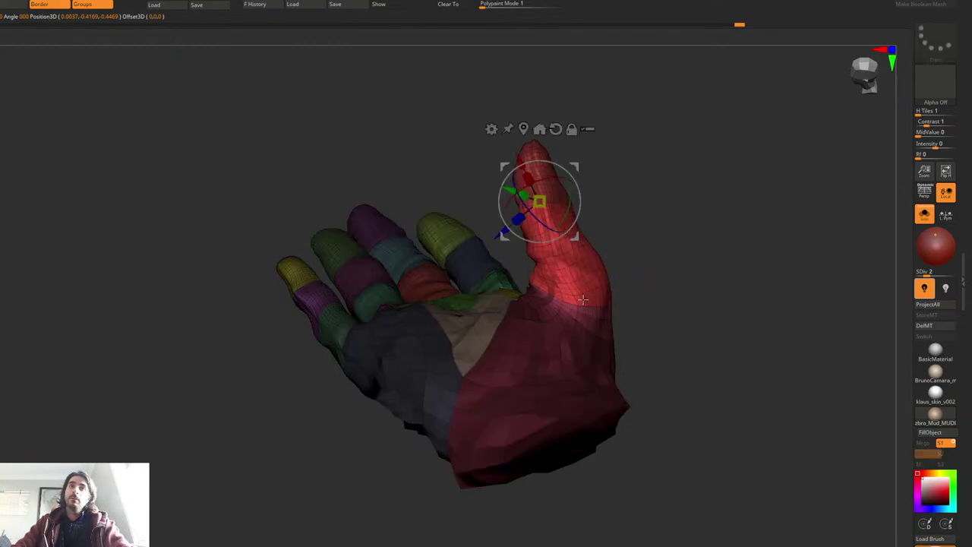
alt+click(577, 299)
drag(596, 268, 620, 278)
key(q)
key(w)
key(q)
Step: Replace the mask with a softened one that leaves only the thumb's upper part free, and rotate that part slightly
ctrl+drag(644, 218, 673, 245)
key(ctrl+shift+s)
right_drag(654, 243, 604, 229)
key(ctrl+shift+s)
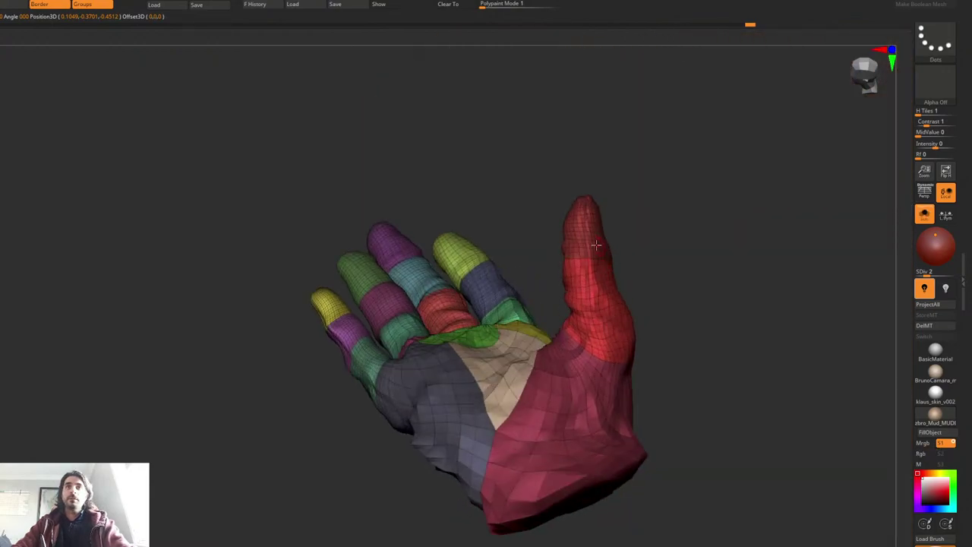
ctrl+click(601, 273)
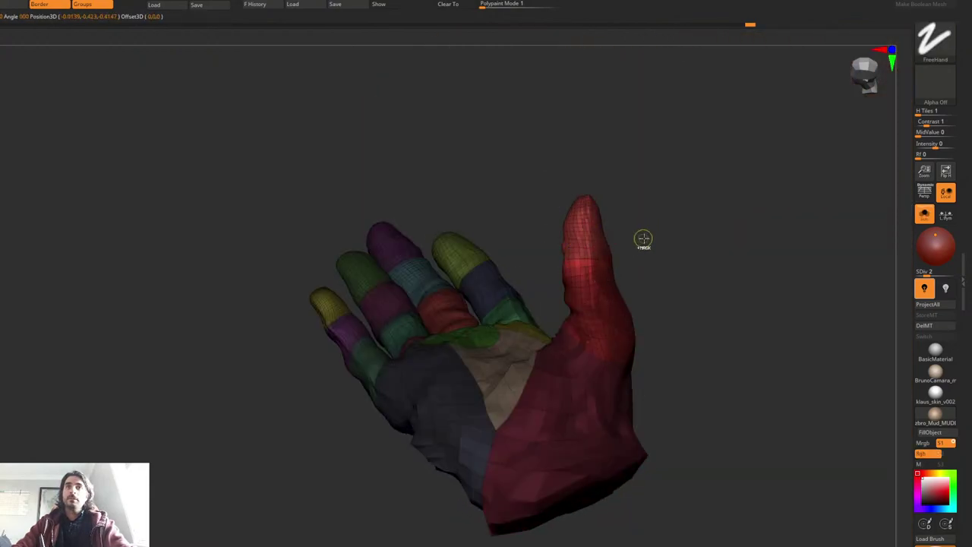
ctrl+click(643, 238)
ctrl+click(623, 246)
alt+drag(626, 196, 629, 226)
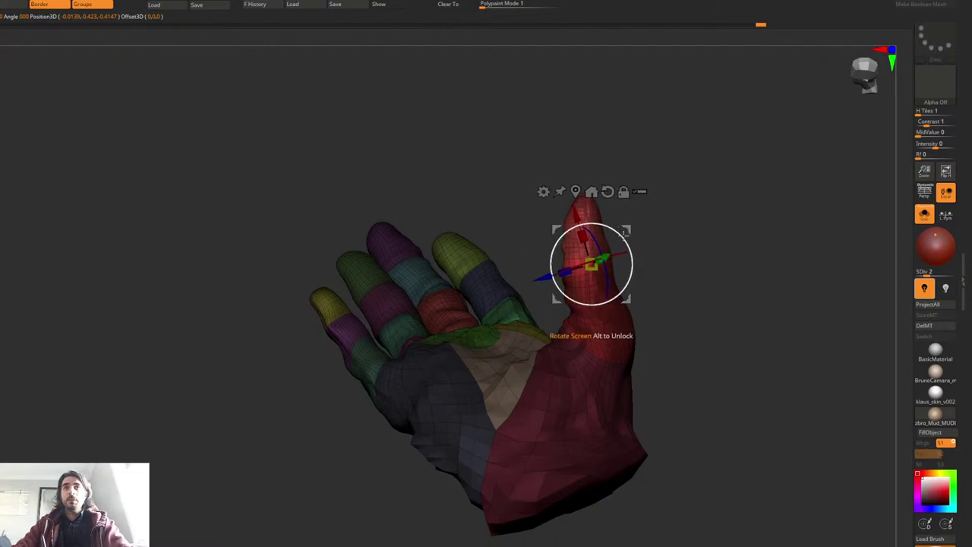
drag(631, 239, 630, 238)
key(q)
Step: Adjust the thumb's outline and the transition at its base with brush strokes at subdivision level 2
right_click(630, 238)
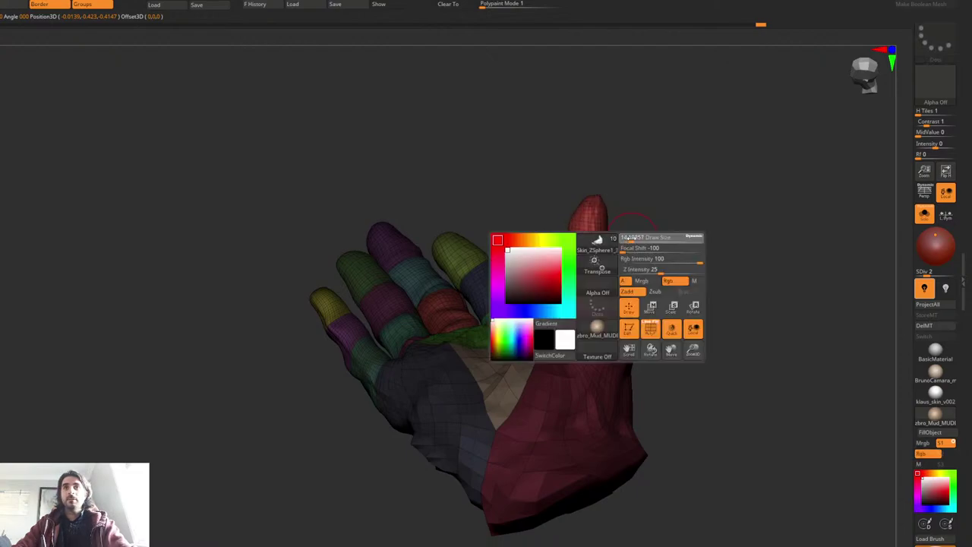
mouse_move(630, 239)
right_down()
mouse_move(623, 216)
mouse_move(653, 235)
mouse_move(585, 251)
mouse_move(572, 282)
right_up()
right_click(605, 240)
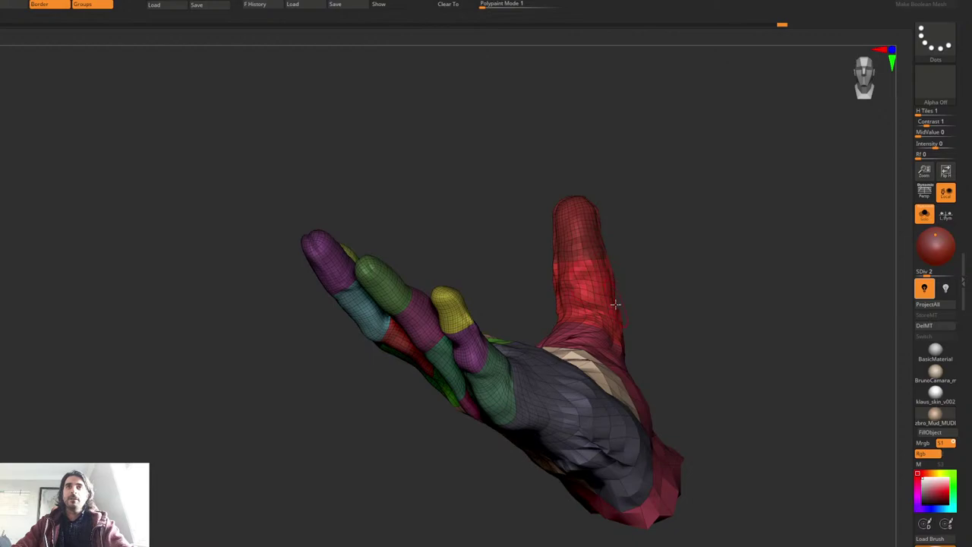
drag(616, 304, 612, 305)
mouse_move(612, 305)
right_down()
mouse_move(575, 331)
mouse_move(574, 318)
right_up()
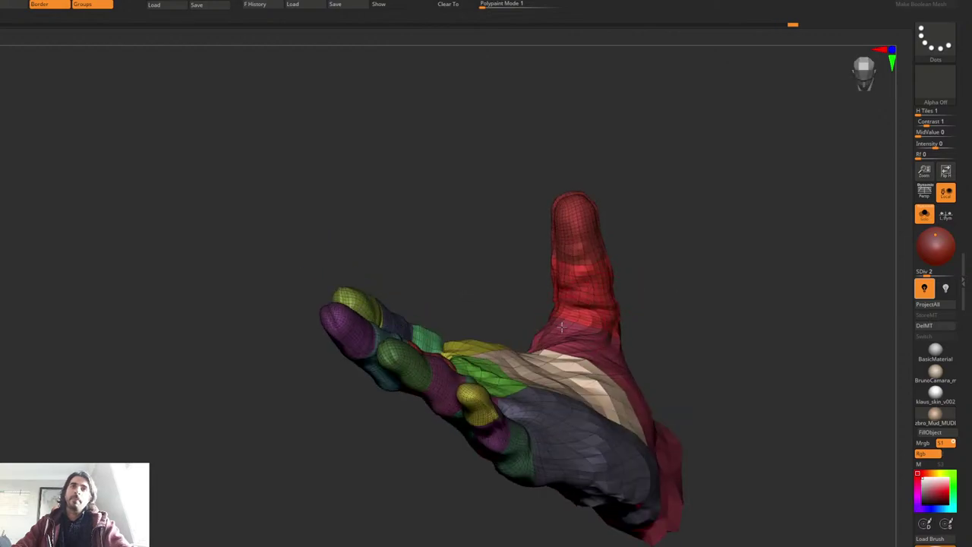
drag(555, 326, 550, 333)
right_drag(526, 378, 501, 389)
Step: Turn off the polygroup wireframe, go up to subdivision level 5 and refine the shape of the thumb's tip
mouse_move(531, 349)
ctrl+right_down()
mouse_move(634, 206)
mouse_move(579, 310)
ctrl+right_up()
key(shift+f)
key(d)
key(d)
key(d)
right_click(579, 310)
drag(616, 251, 610, 251)
right_drag(598, 192, 560, 283)
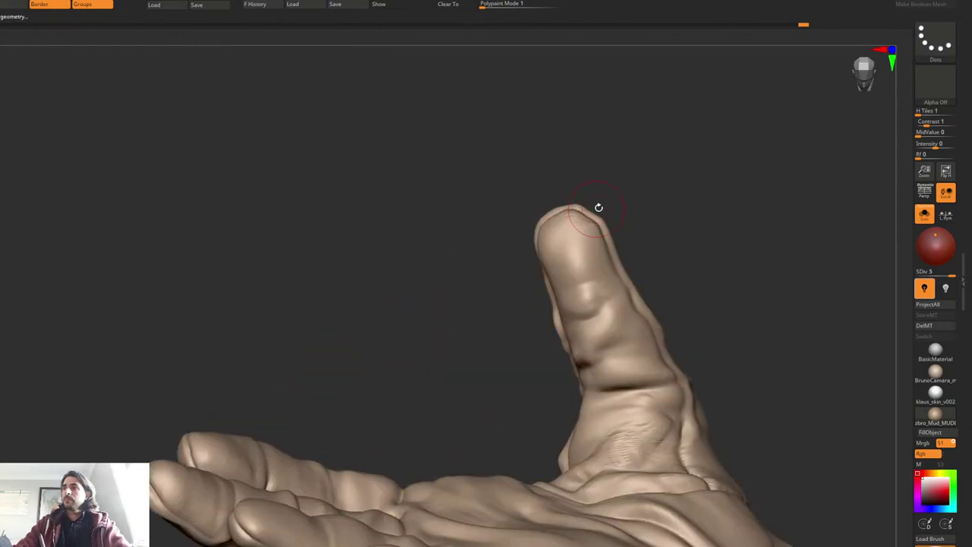
mouse_move(600, 233)
right_down()
mouse_move(595, 214)
mouse_move(597, 238)
right_up()
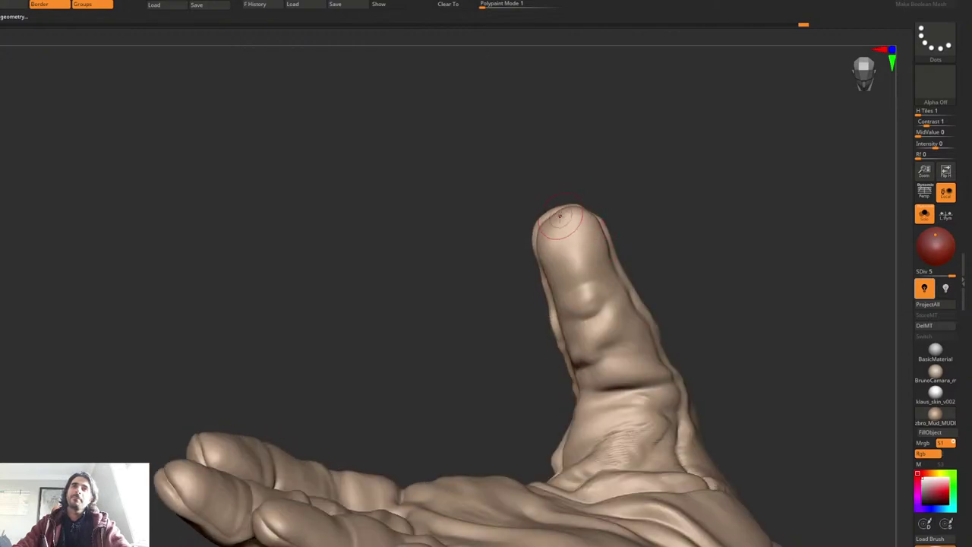
drag(560, 217, 545, 223)
Step: Sculpt a small glove fold on the back of the thumb below its tip and smooth the surface around it
right_drag(549, 233, 578, 215)
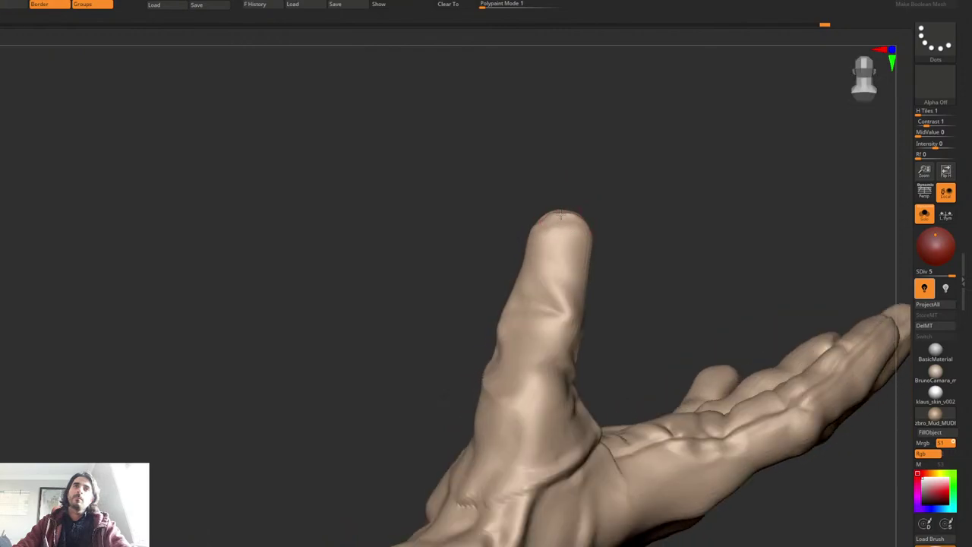
right_drag(521, 275, 575, 249)
right_drag(552, 304, 572, 319)
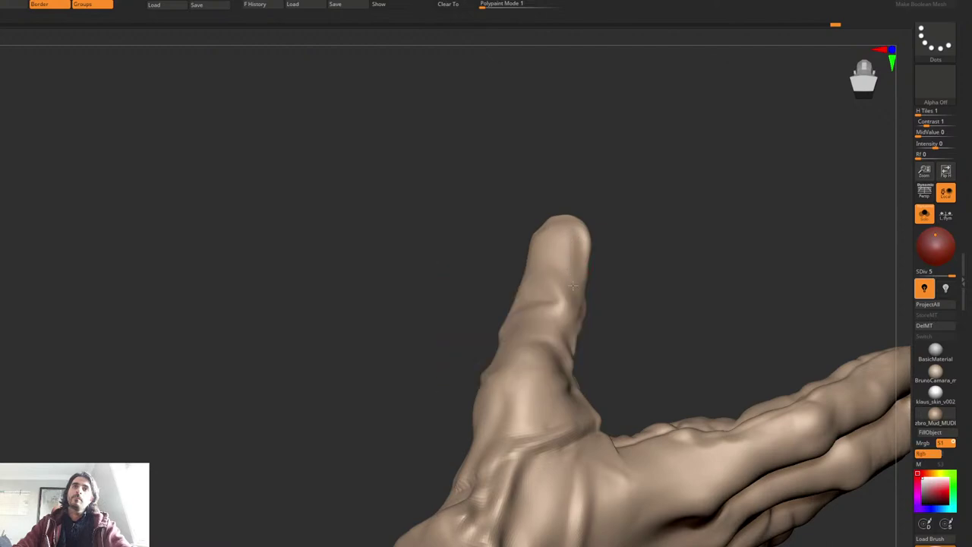
mouse_move(573, 286)
right_down()
mouse_move(567, 247)
mouse_move(577, 281)
right_up()
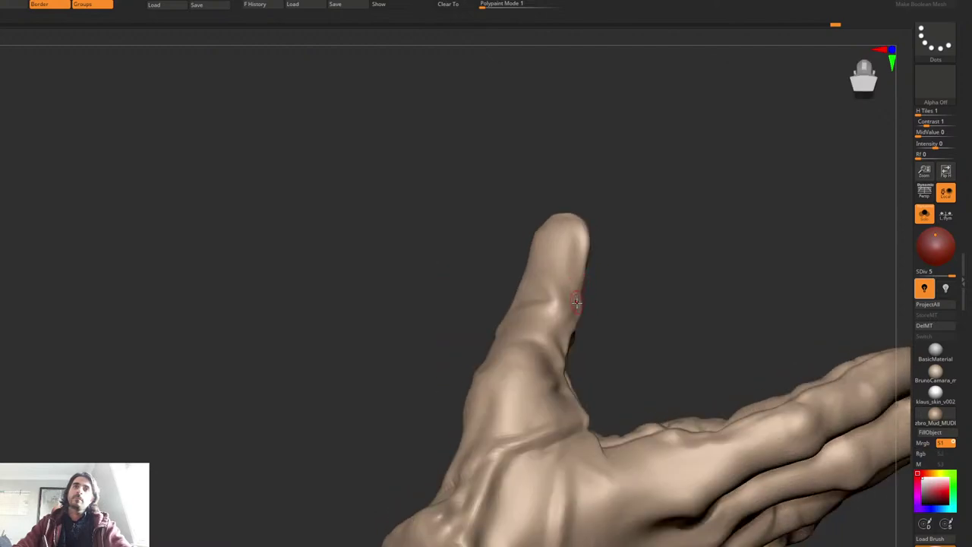
shift+drag(565, 254, 570, 264)
right_click(570, 253)
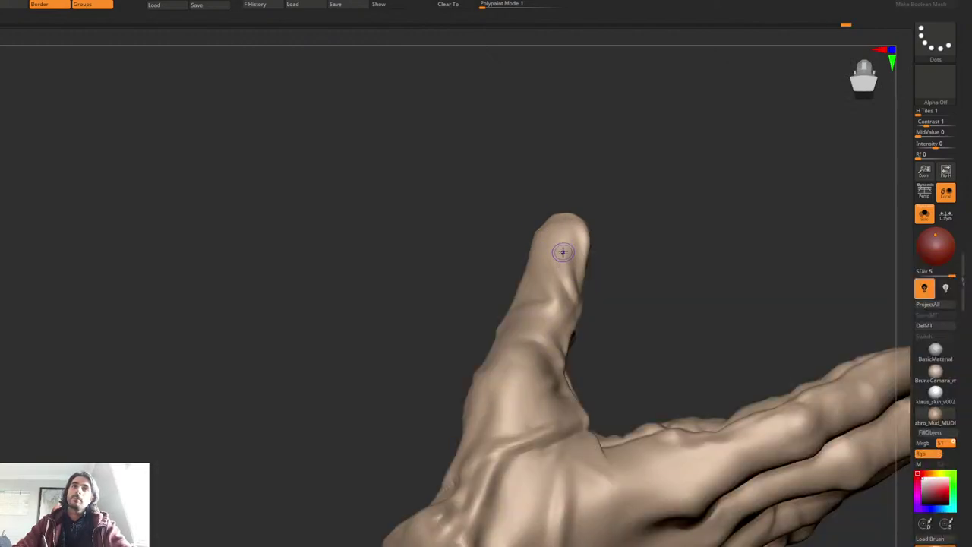
alt+right_drag(587, 274, 585, 220)
right_drag(562, 233, 607, 275)
Step: Check the hand briefly within the full figure, then isolate it again and frame its palm side
key(ctrl+1)
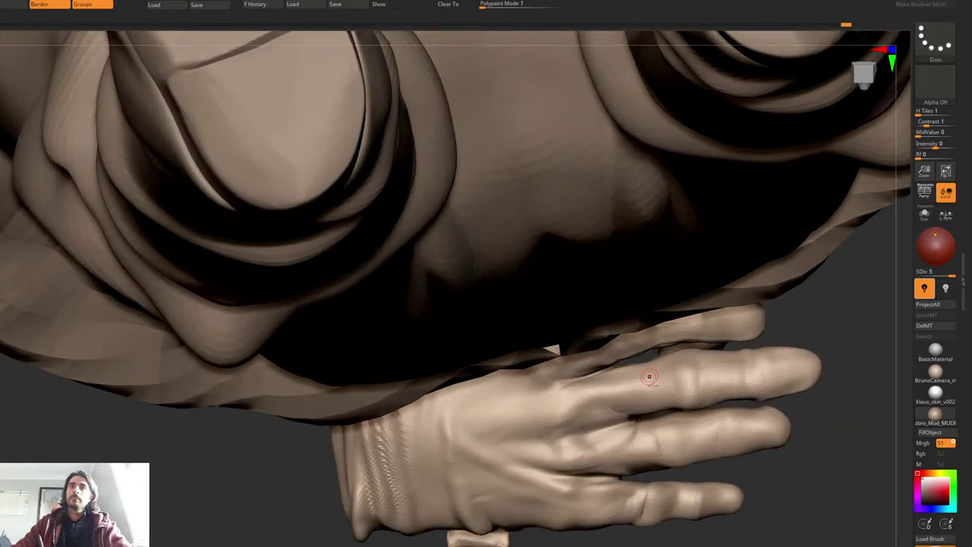
right_drag(649, 378, 633, 390)
key(ctrl+1)
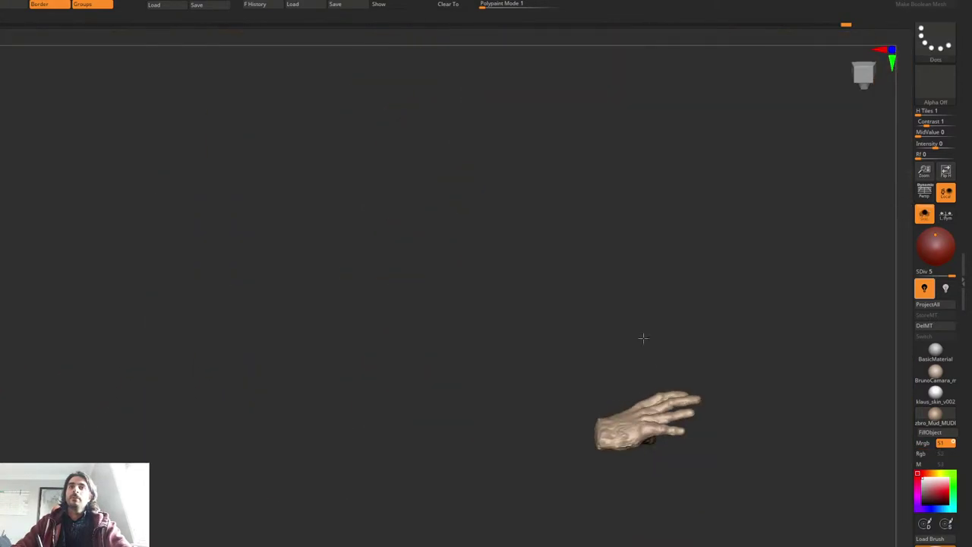
right_drag(642, 337, 636, 380)
alt+right_drag(635, 381, 550, 272)
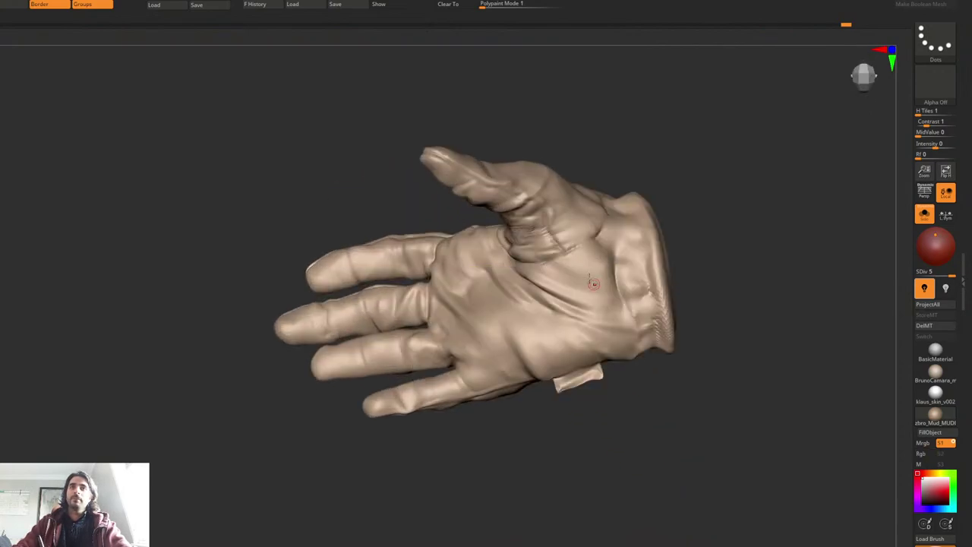
key(f)
Step: Refine and smooth the glove folds on the palm between the thumb's base and the cuff
drag(626, 310, 560, 249)
mouse_move(605, 289)
shift+mouse_down()
mouse_move(575, 269)
mouse_move(602, 291)
shift+mouse_up()
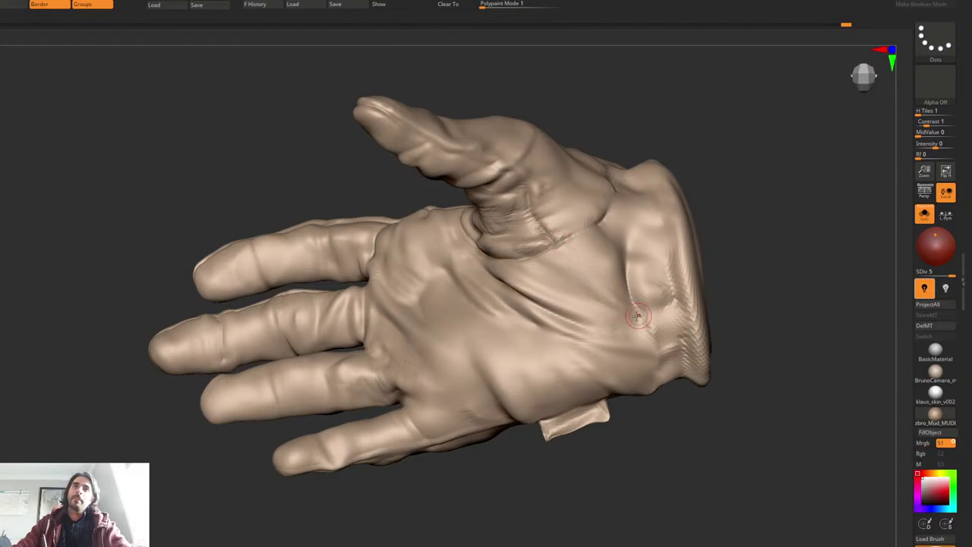
drag(636, 319, 569, 282)
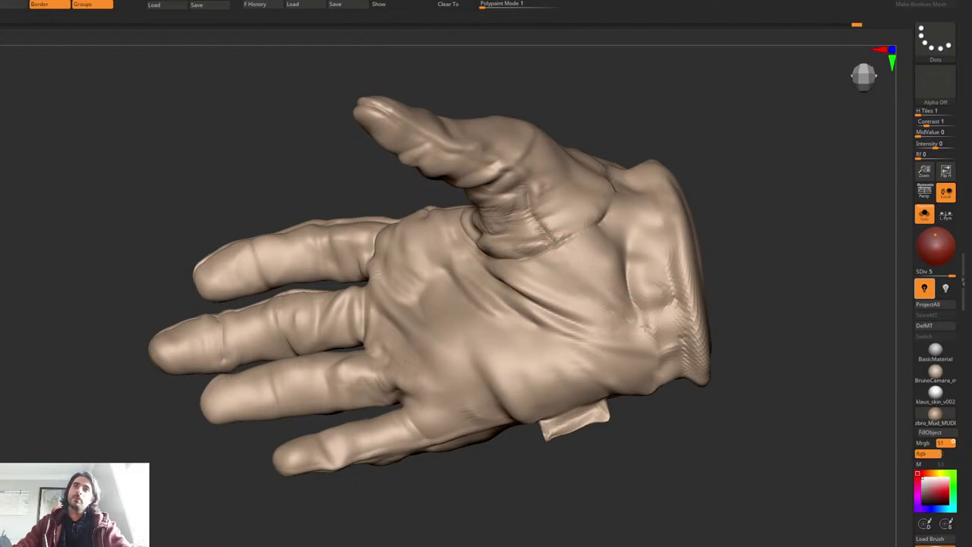
Step: Sculpt creases at the palm-side base of the ring finger with DamStandard, then smooth and add volume there
alt+right_drag(582, 335, 682, 251)
right_drag(476, 304, 457, 297)
key(space)
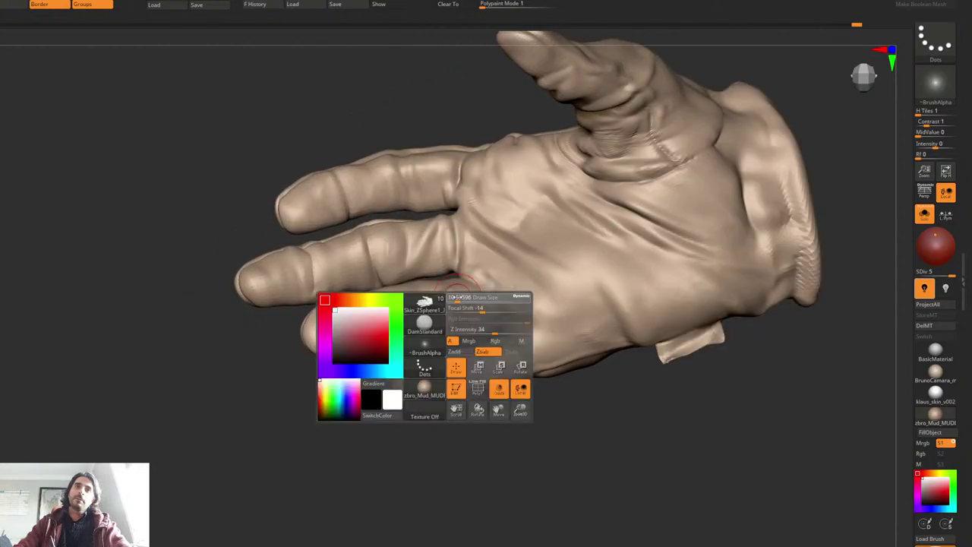
shift+drag(480, 310, 469, 316)
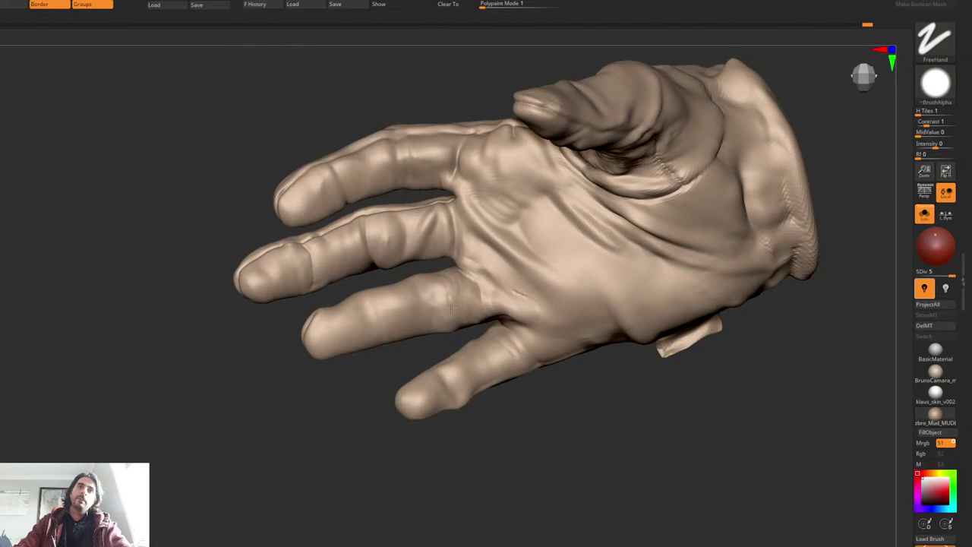
drag(459, 296, 468, 303)
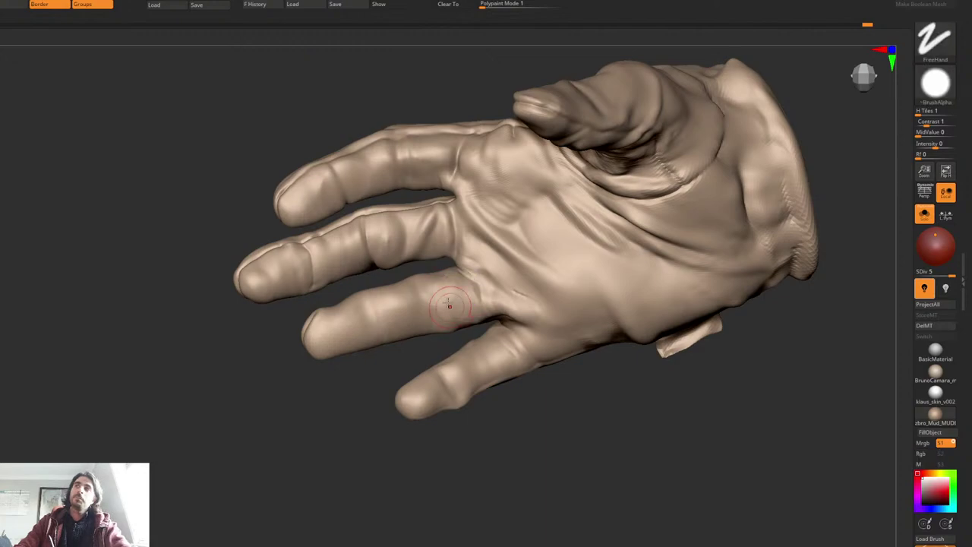
mouse_move(456, 304)
right_down()
mouse_move(477, 271)
mouse_move(467, 299)
right_up()
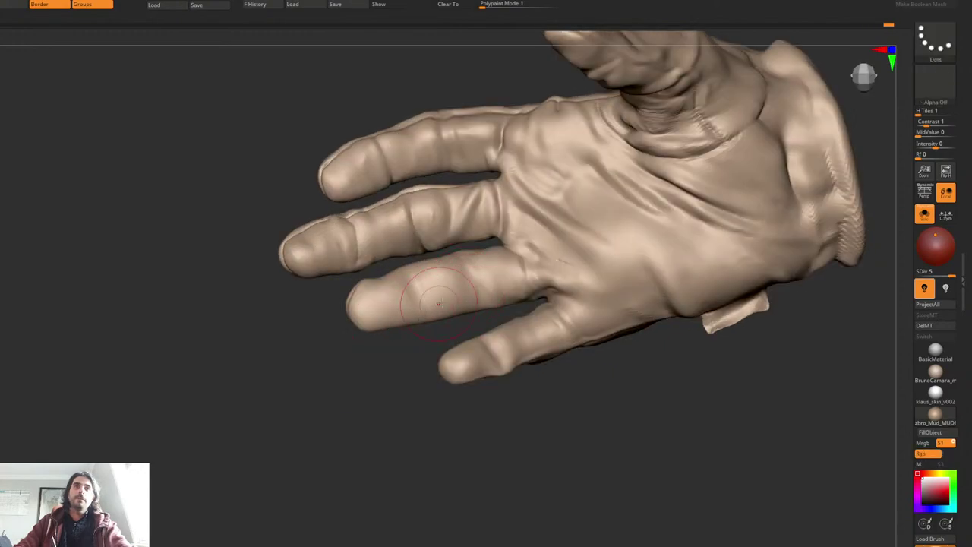
Step: Shape and smooth the palm area at the web between the ring and little fingers
right_drag(509, 294, 569, 261)
key(space)
drag(560, 282, 557, 282)
right_drag(563, 292, 541, 286)
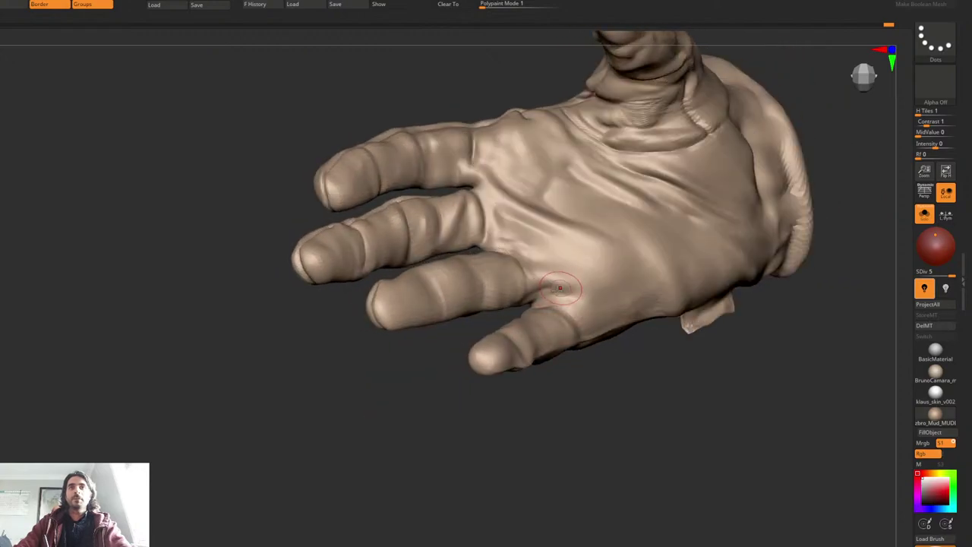
mouse_move(543, 286)
shift+mouse_down()
mouse_move(588, 292)
mouse_move(537, 278)
shift+mouse_up()
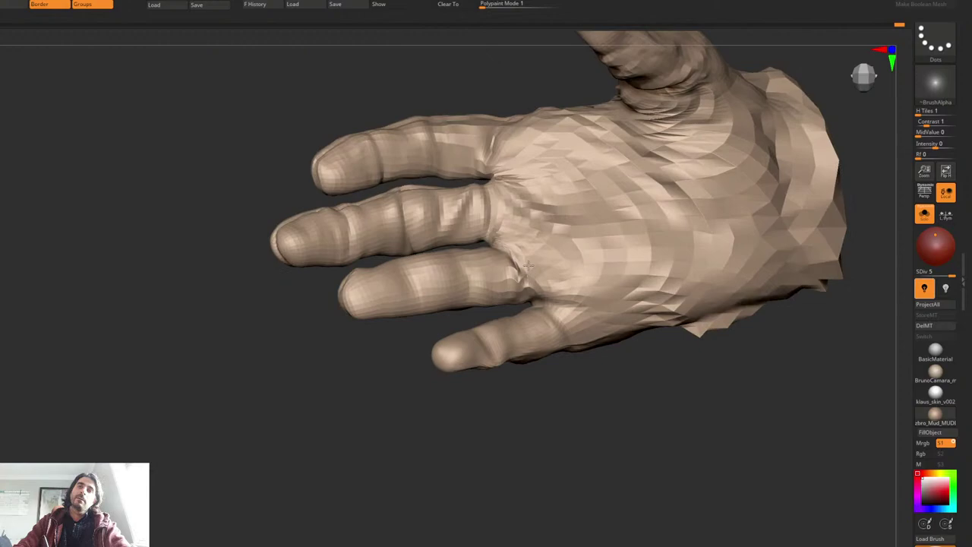
Step: Clean up the ring finger's base at a lower subdivision level, then sculpt the creases along the finger bases at level 5
right_drag(529, 266, 538, 282)
mouse_move(538, 282)
shift+mouse_down()
mouse_move(527, 240)
mouse_move(524, 275)
shift+mouse_up()
key(space)
mouse_move(524, 275)
right_down()
mouse_move(513, 268)
mouse_move(521, 251)
right_up()
right_click(521, 250)
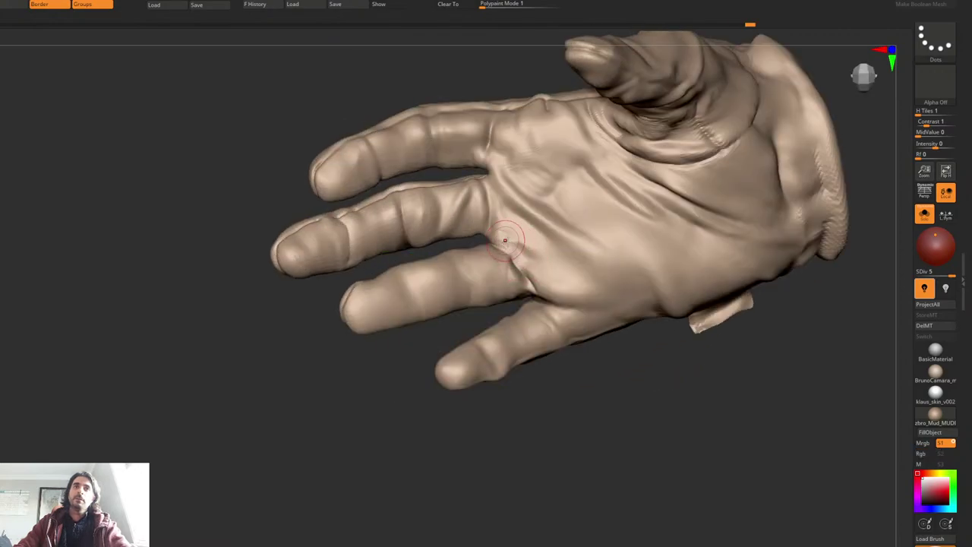
key(shift)
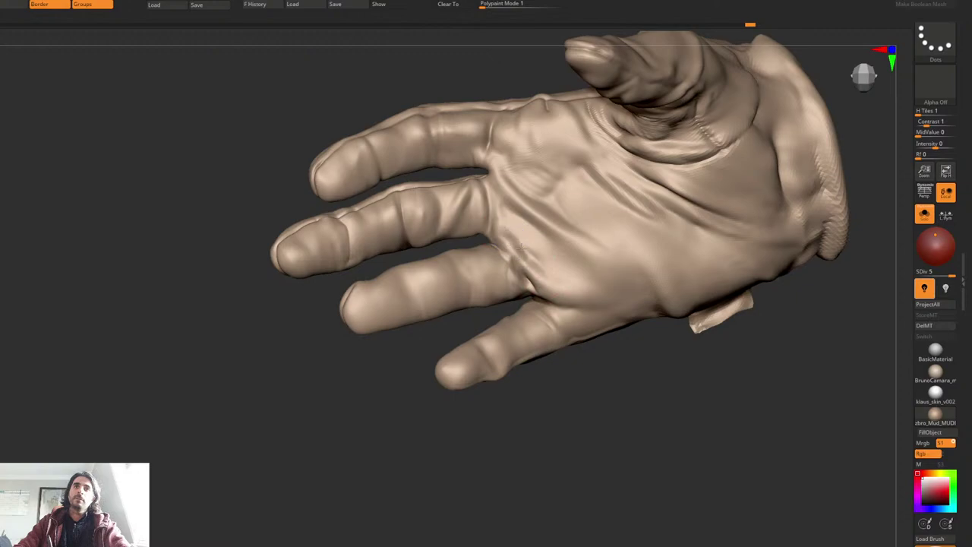
mouse_move(522, 274)
mouse_down()
mouse_move(504, 248)
mouse_move(517, 246)
mouse_move(498, 190)
mouse_up()
Step: Show the full figure again and examine both gloved hands and the sleeves from several sides
mouse_move(490, 199)
ctrl+right_down()
mouse_move(496, 170)
mouse_move(538, 190)
mouse_move(501, 240)
mouse_move(532, 199)
mouse_move(575, 220)
ctrl+right_up()
key(shift+s)
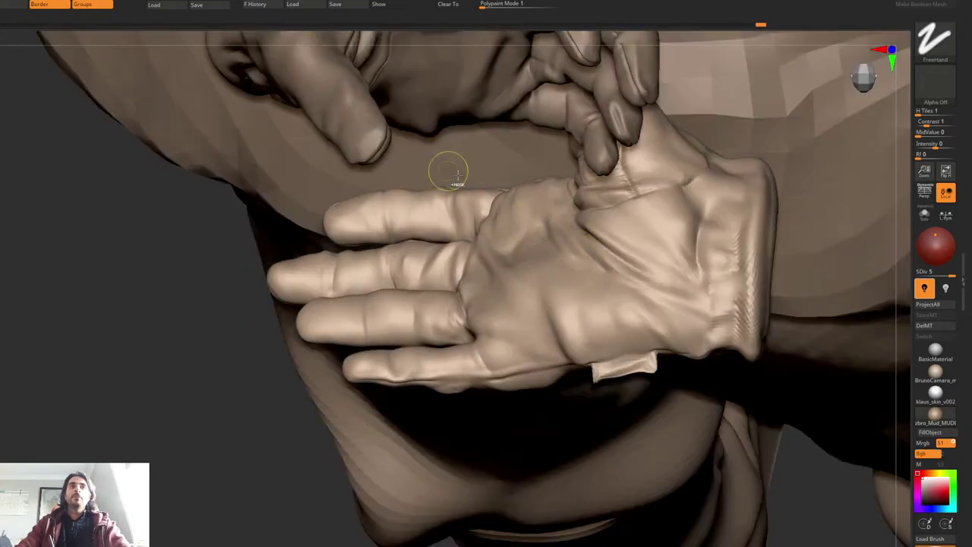
mouse_move(450, 181)
ctrl+right_down()
mouse_move(456, 155)
mouse_move(603, 162)
mouse_move(594, 174)
ctrl+right_up()
right_drag(603, 210, 555, 266)
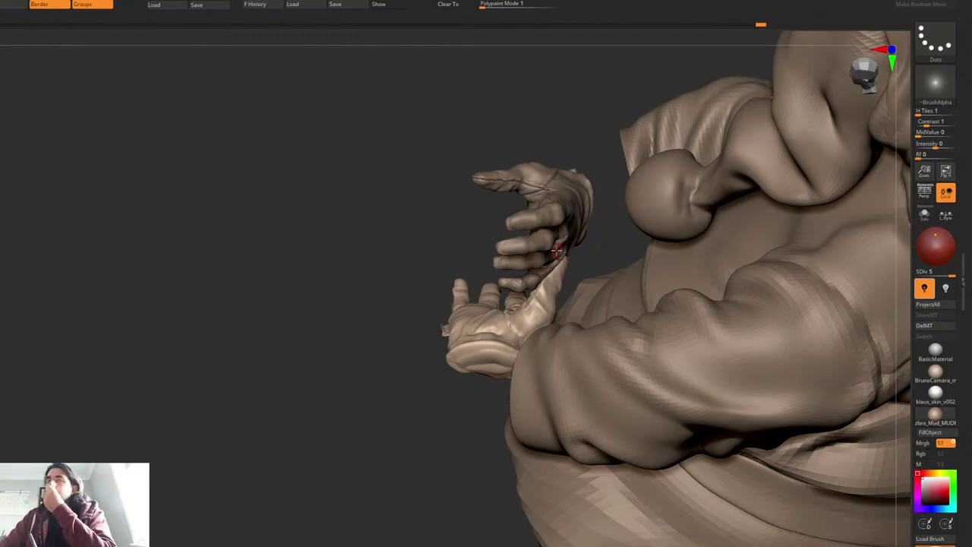
mouse_move(557, 251)
right_down()
mouse_move(604, 285)
mouse_move(549, 275)
mouse_move(554, 261)
mouse_move(572, 259)
right_up()
alt+click(653, 216)
ctrl+right_drag(652, 215, 676, 295)
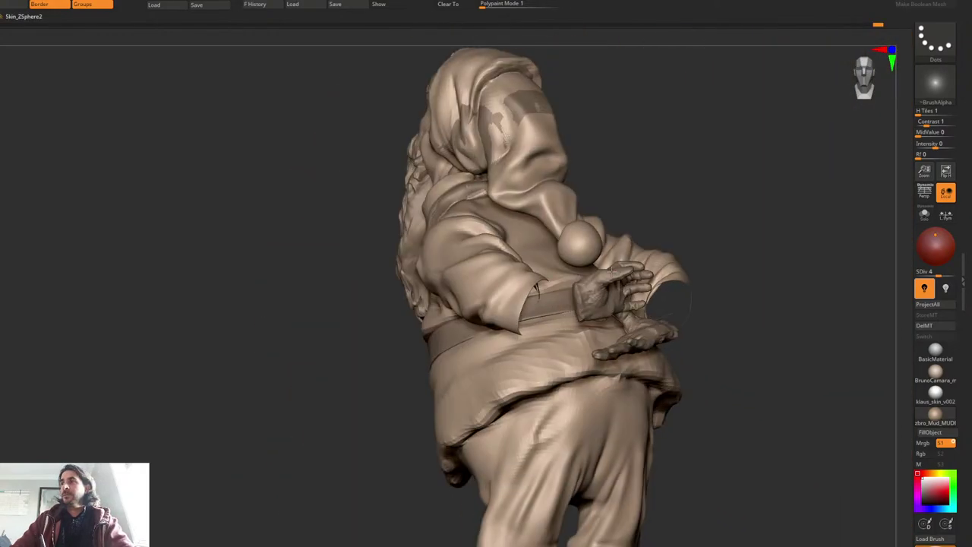
right_drag(612, 271, 560, 259)
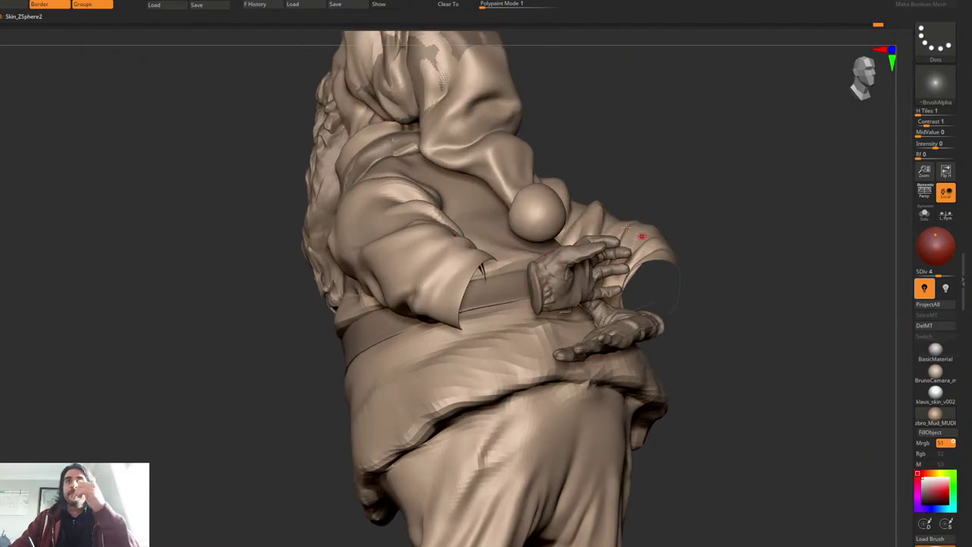
right_drag(642, 237, 585, 275)
Step: Select the raised glove's subtool and save the tool with Save As
alt+click(540, 308)
key(ctrl+f)
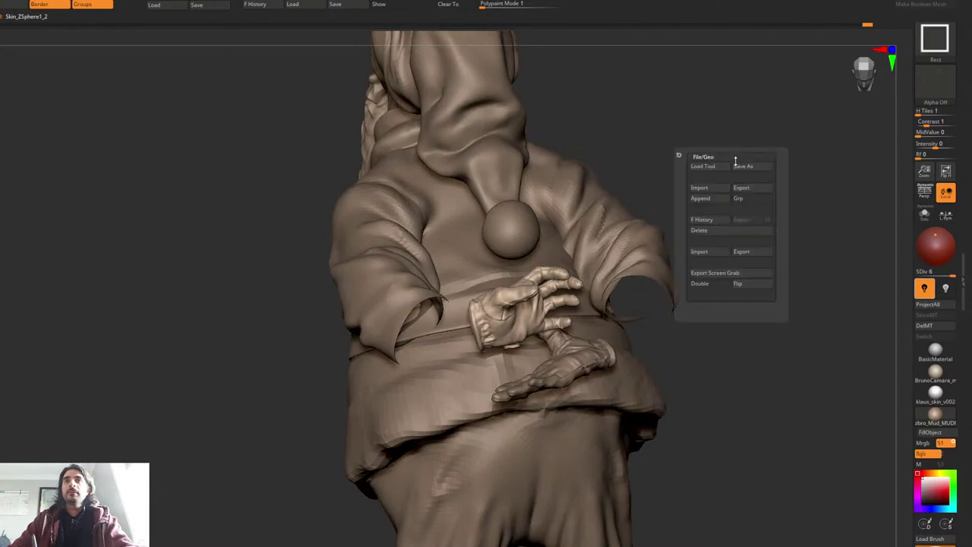
click(739, 166)
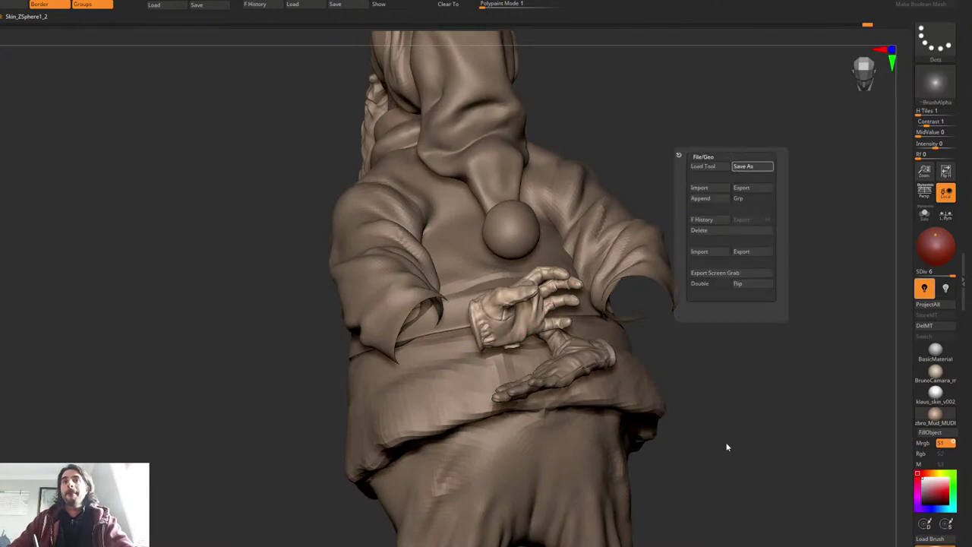
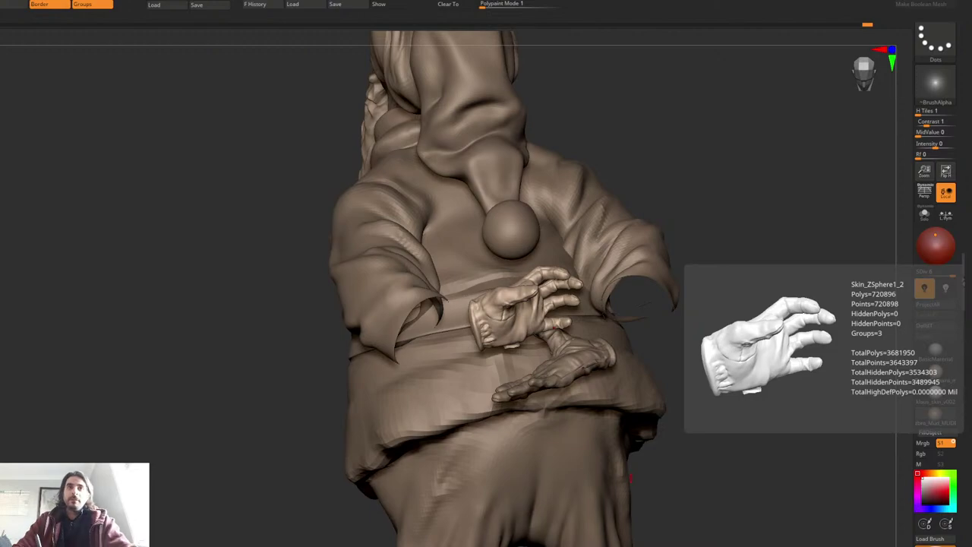
Step: Select the body subtool behind the hands and check its polygroups
alt+click(618, 252)
right_drag(615, 252, 578, 305)
alt+click(531, 215)
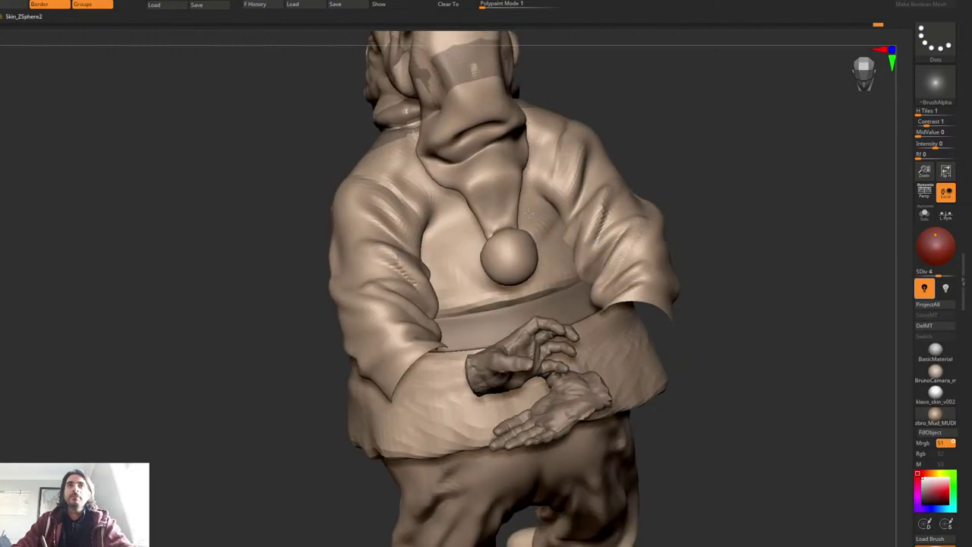
mouse_move(529, 213)
right_down()
mouse_move(514, 159)
mouse_move(503, 217)
mouse_move(543, 182)
mouse_move(542, 156)
mouse_move(544, 199)
mouse_move(481, 240)
mouse_move(599, 235)
mouse_move(563, 244)
mouse_move(508, 228)
mouse_move(467, 262)
mouse_move(832, 174)
right_up()
key(shift+f)
key(shift+f)
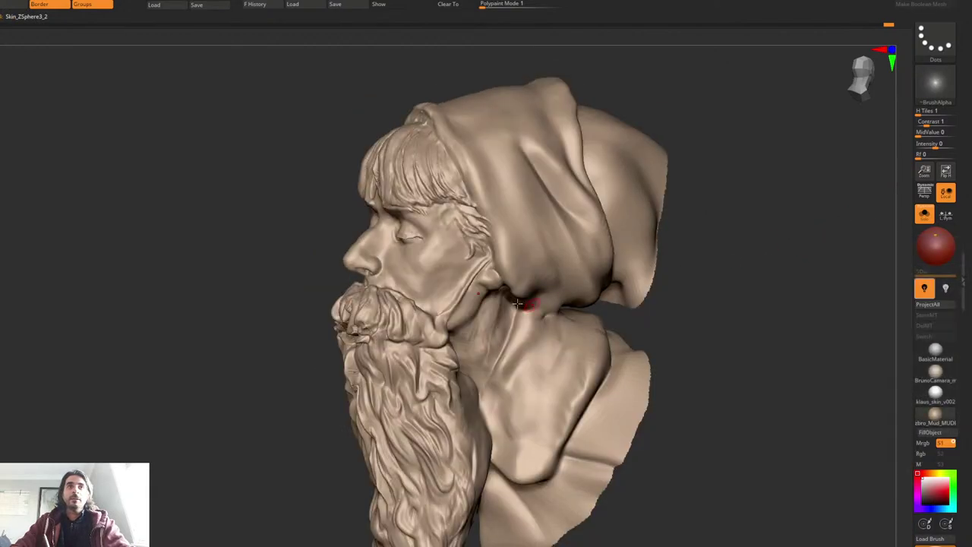
Step: Examine the isolated head, hood and beard from profile and three-quarter angles
right_drag(512, 304, 502, 266)
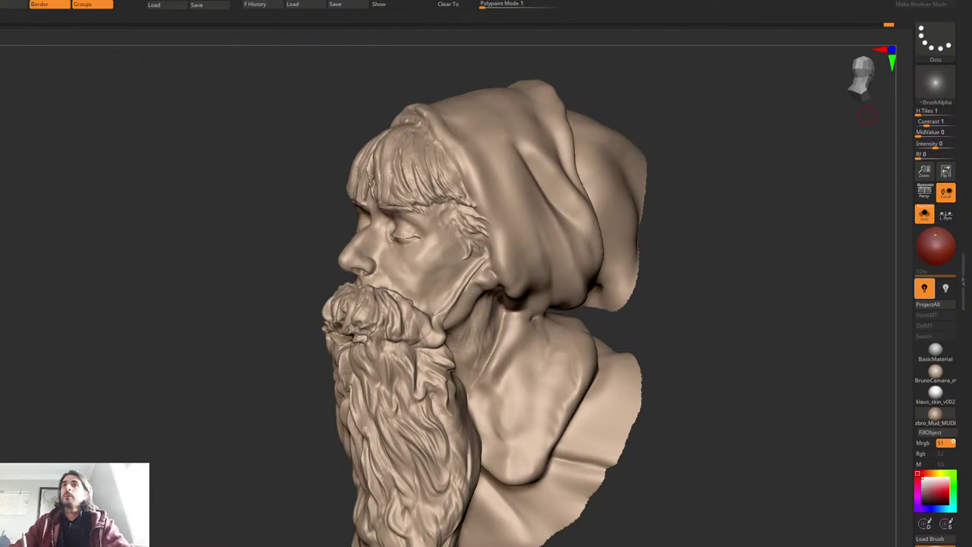
alt+right_drag(427, 203, 313, 209)
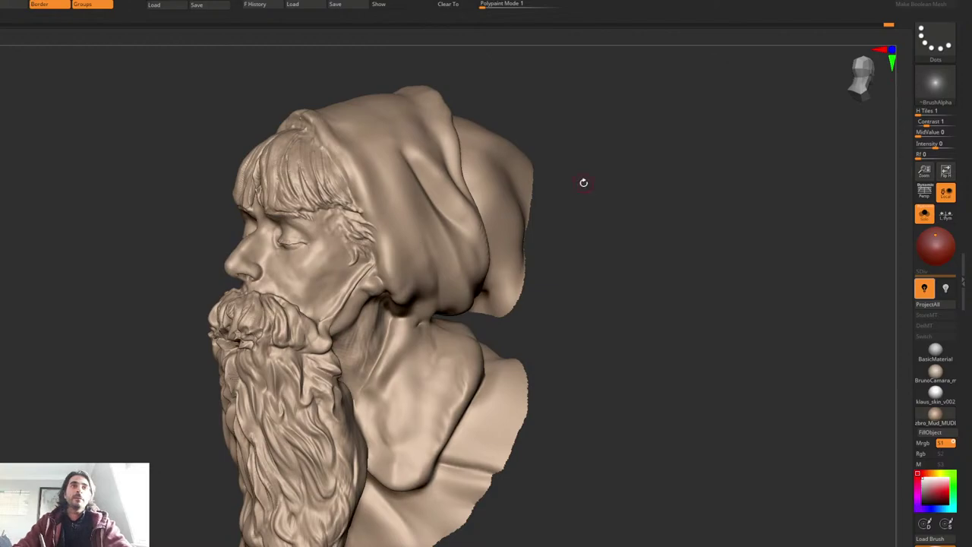
mouse_move(380, 228)
alt+right_down()
mouse_move(553, 217)
mouse_move(554, 319)
mouse_move(486, 274)
alt+right_up()
right_drag(486, 274, 382, 278)
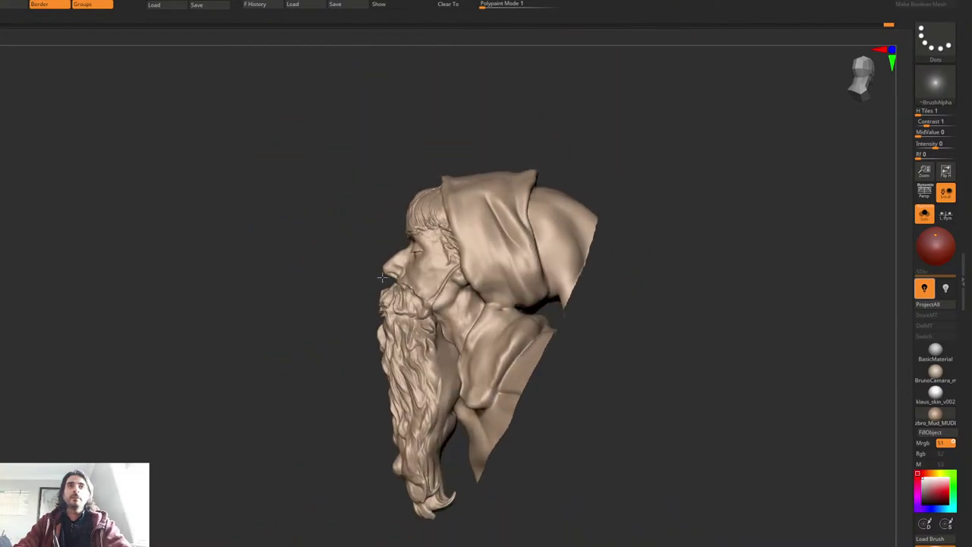
mouse_move(381, 278)
mouse_down()
mouse_move(539, 235)
mouse_move(568, 258)
mouse_move(574, 335)
mouse_move(505, 340)
mouse_move(570, 272)
mouse_move(576, 299)
mouse_move(560, 260)
mouse_move(597, 269)
mouse_move(688, 395)
mouse_move(668, 357)
mouse_move(614, 299)
mouse_move(600, 250)
mouse_move(655, 275)
mouse_move(640, 251)
mouse_up()
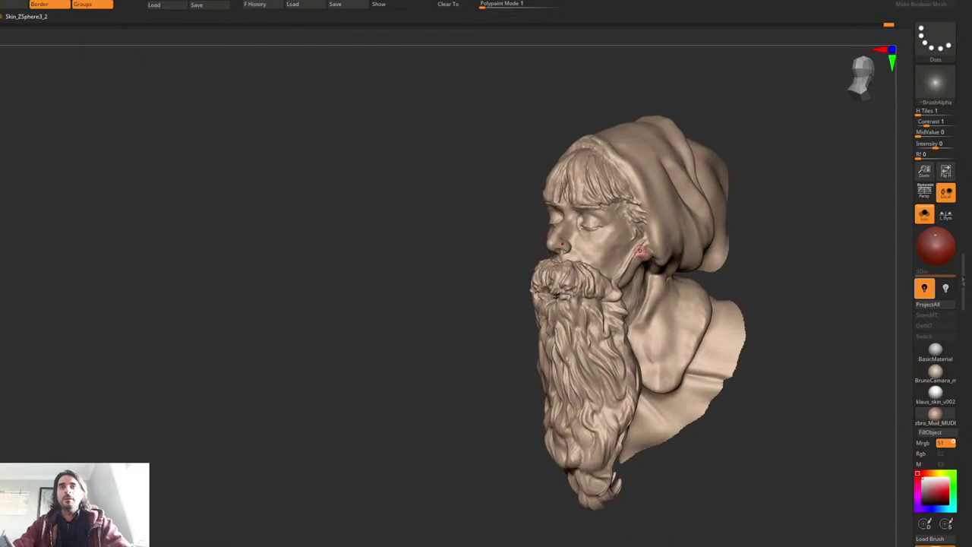
drag(641, 251, 494, 217)
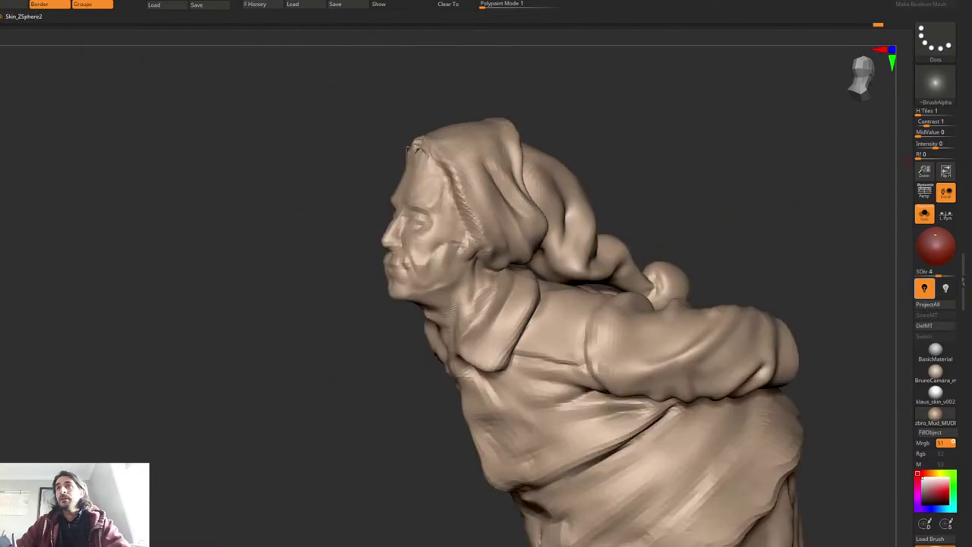
Step: Display the isolated body's polygroups and step back through its visibility changes to bring the hidden forearm back
key(shift+f)
right_drag(590, 224, 504, 191)
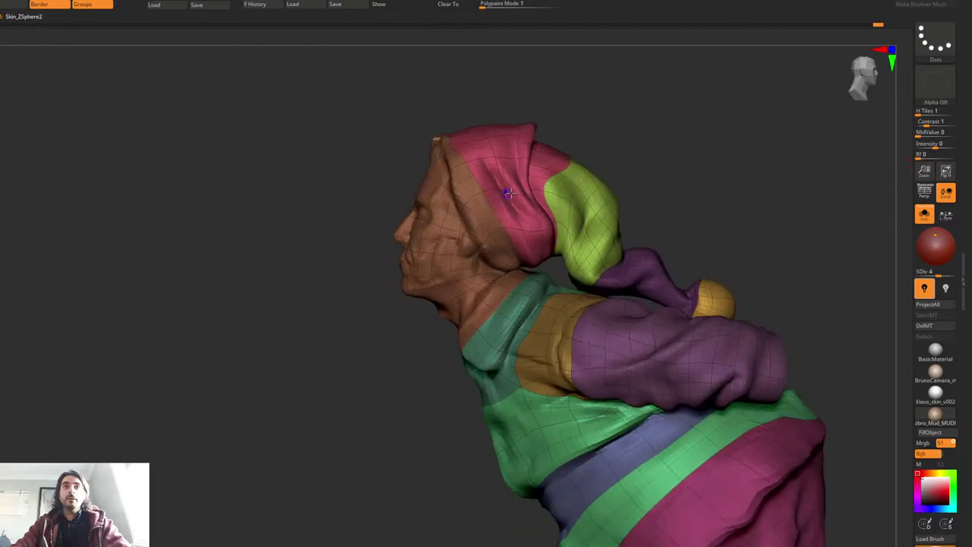
key(ctrl+z)
key(ctrl+z)
key(ctrl+z)
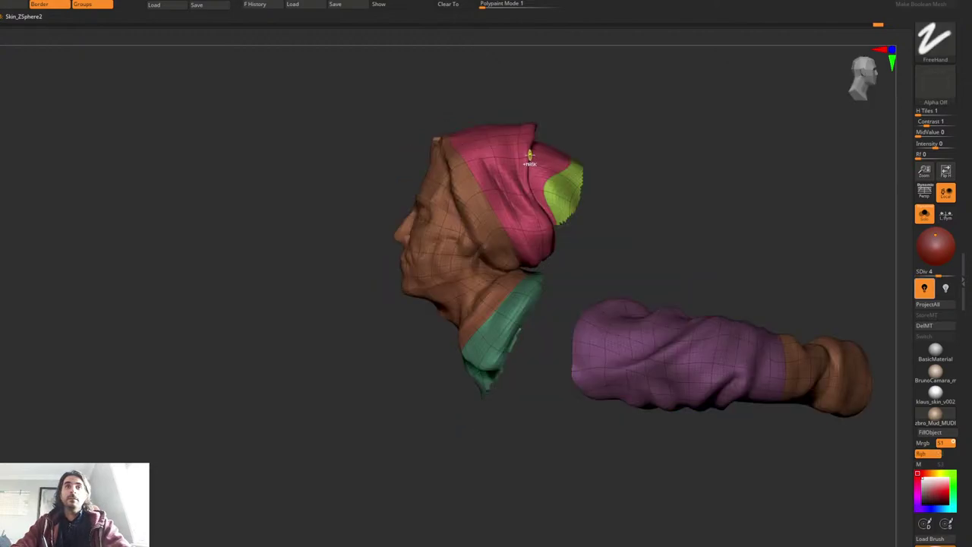
mouse_move(681, 223)
alt+mouse_down()
mouse_move(610, 196)
mouse_move(586, 220)
alt+mouse_up()
key(shift+f)
drag(587, 220, 267, 197)
ctrl+shift+click(267, 198)
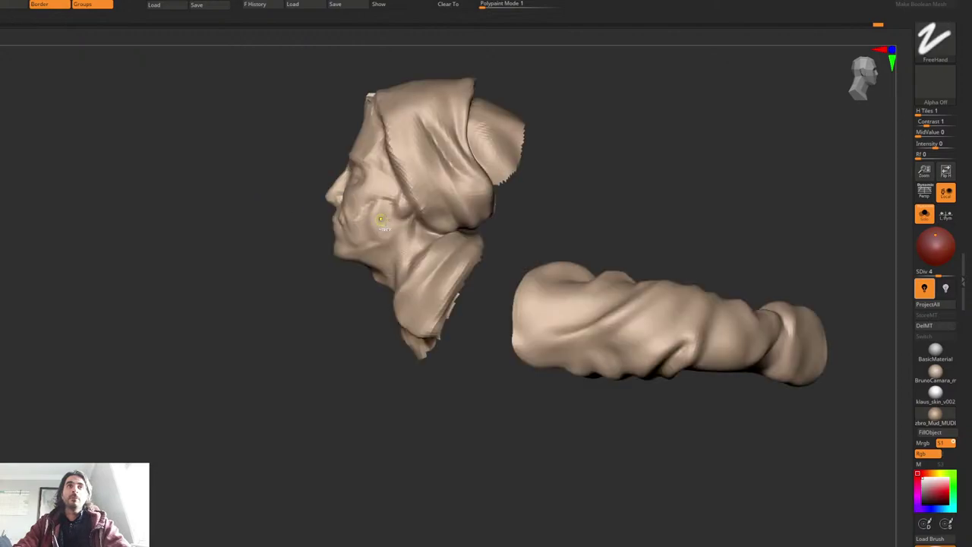
key(w)
ctrl+drag(436, 179, 647, 326)
ctrl+click(697, 222)
ctrl+drag(690, 222, 701, 201)
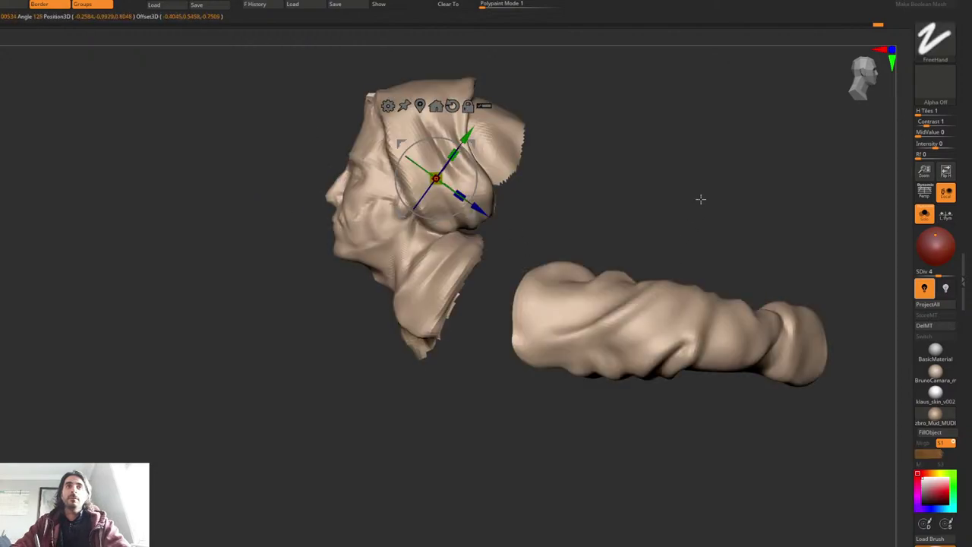
key(q)
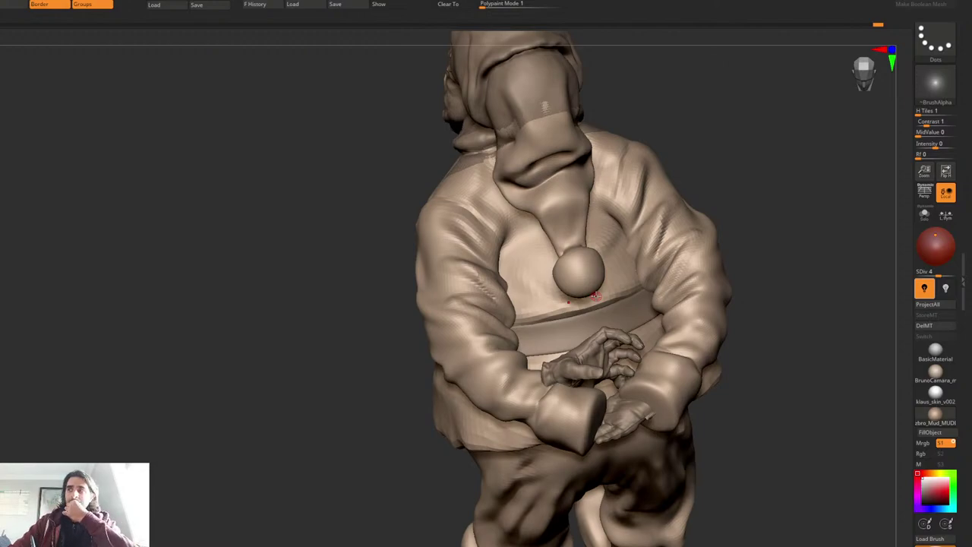
Step: Display the body's polygroups on the full figure and mask everything except the forearm groups
ctrl+right_drag(491, 316, 633, 279)
key(shift+f)
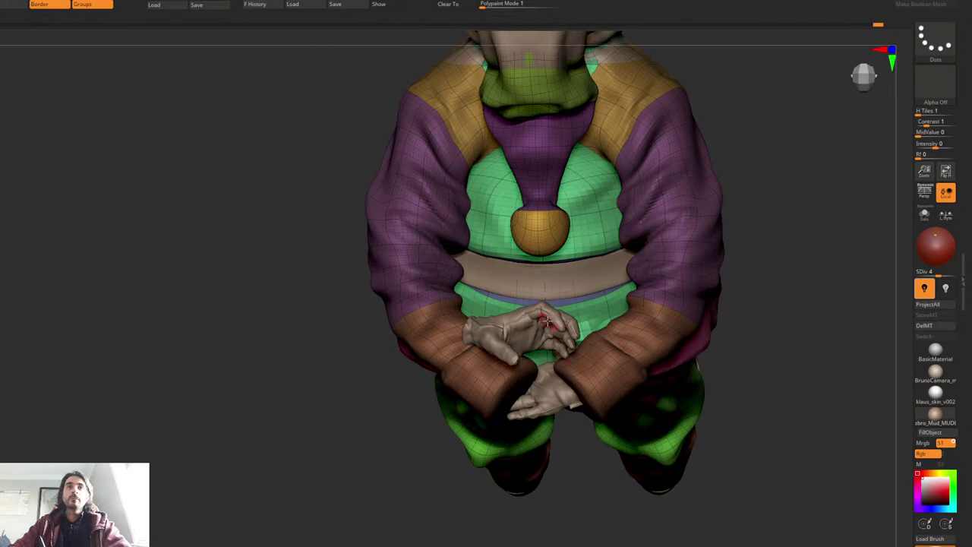
right_drag(548, 321, 503, 313)
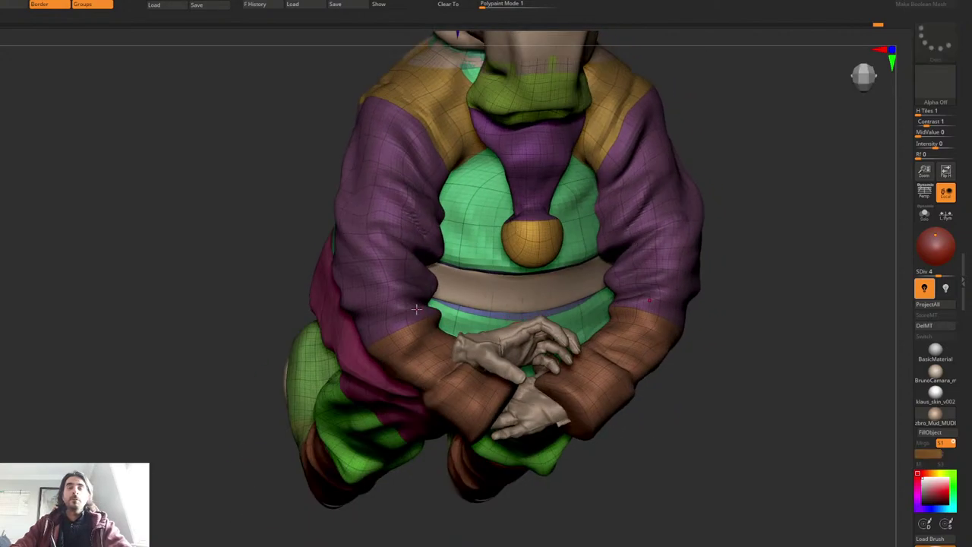
key(q)
key(w)
ctrl+click(426, 341)
key(q)
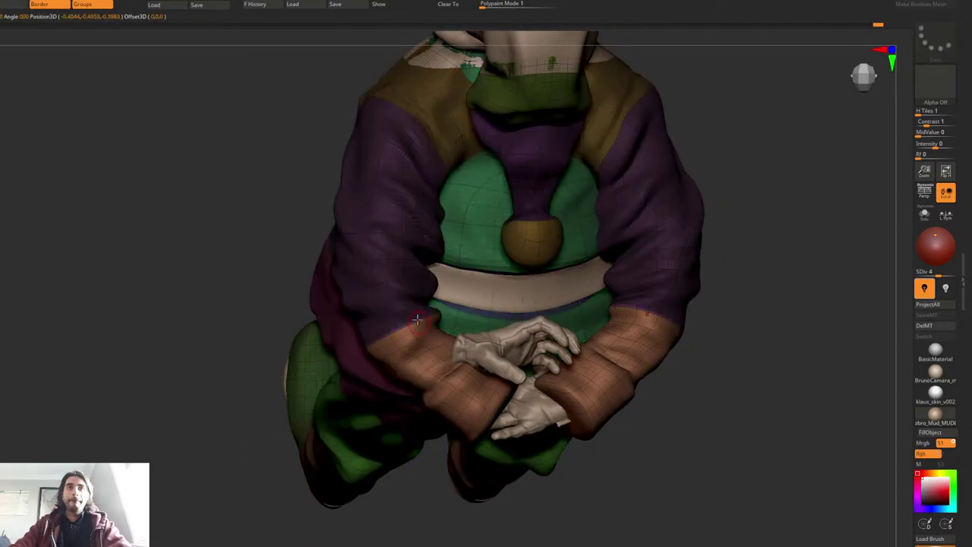
Step: Lower the body to subdivision level 3 and extend the unmasked area slightly above the forearm groups
key(q)
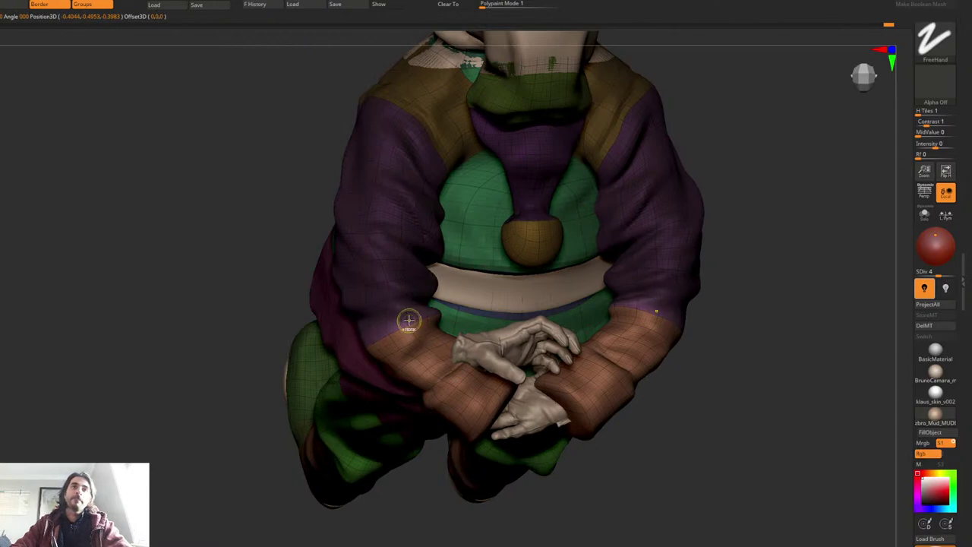
ctrl+click(186, 309)
key(w)
key(shift+d)
key(shift+d)
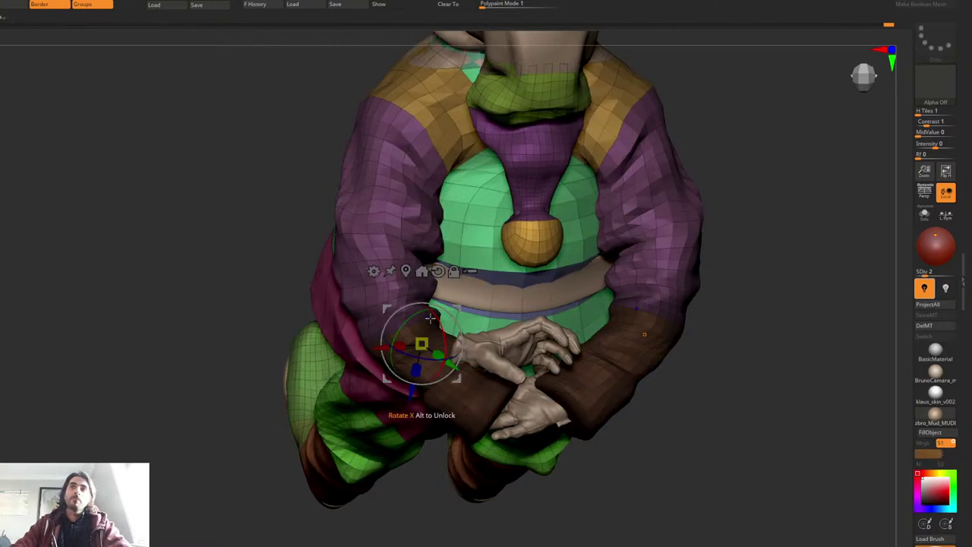
key(d)
key(q)
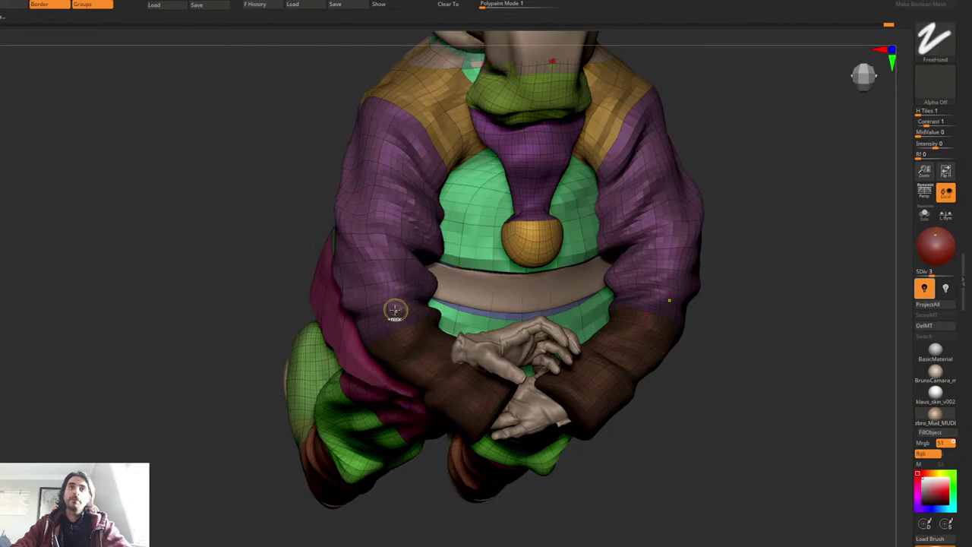
ctrl+click(251, 335)
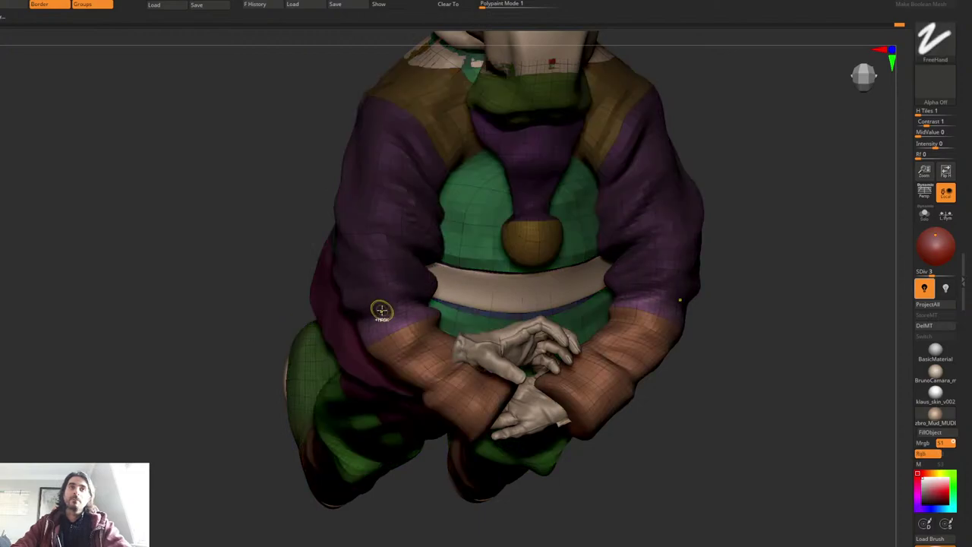
key(w)
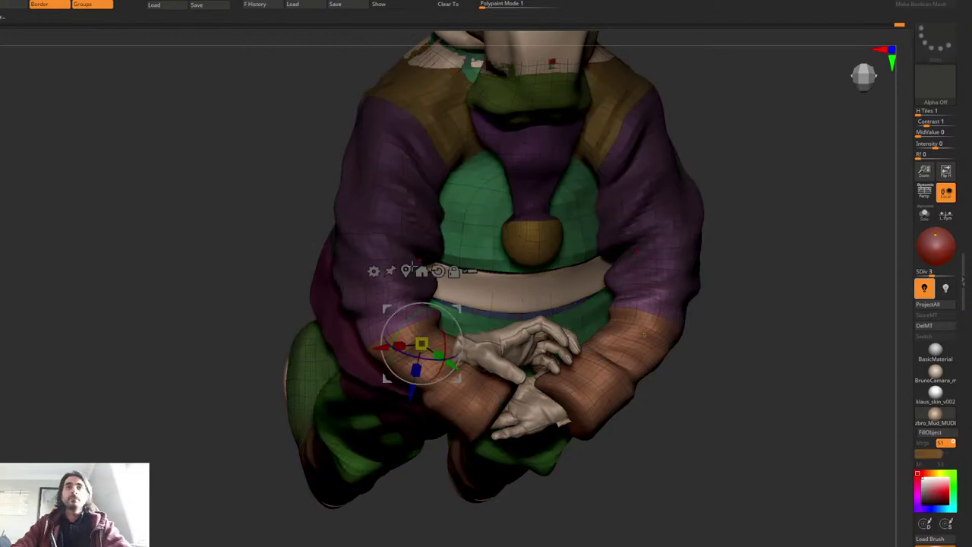
Step: Place the gizmo at the elbow and swing both forearms outward, away from each other
right_drag(401, 232, 381, 262)
alt+drag(458, 309, 412, 239)
right_drag(422, 248, 529, 200)
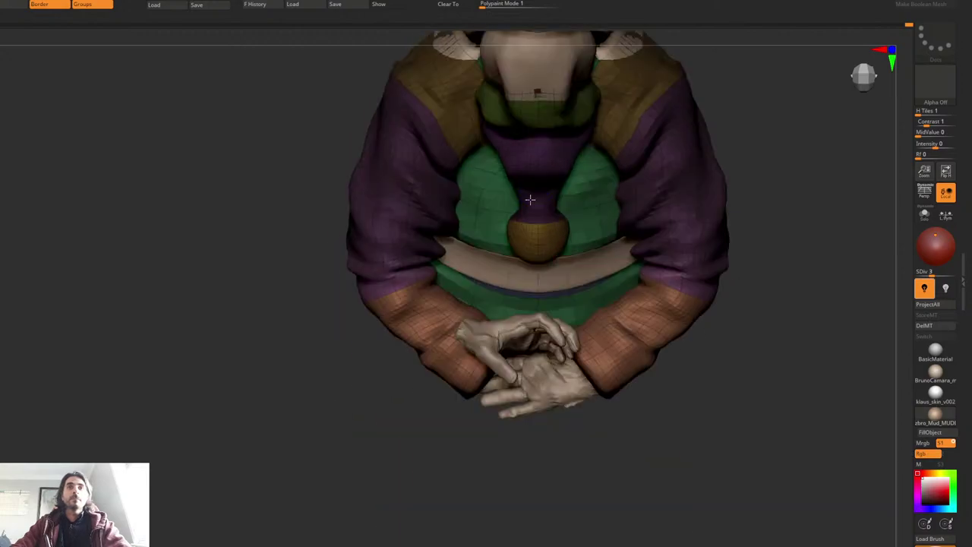
key(shift+f)
key(w)
right_drag(577, 281, 576, 216)
drag(575, 216, 748, 210)
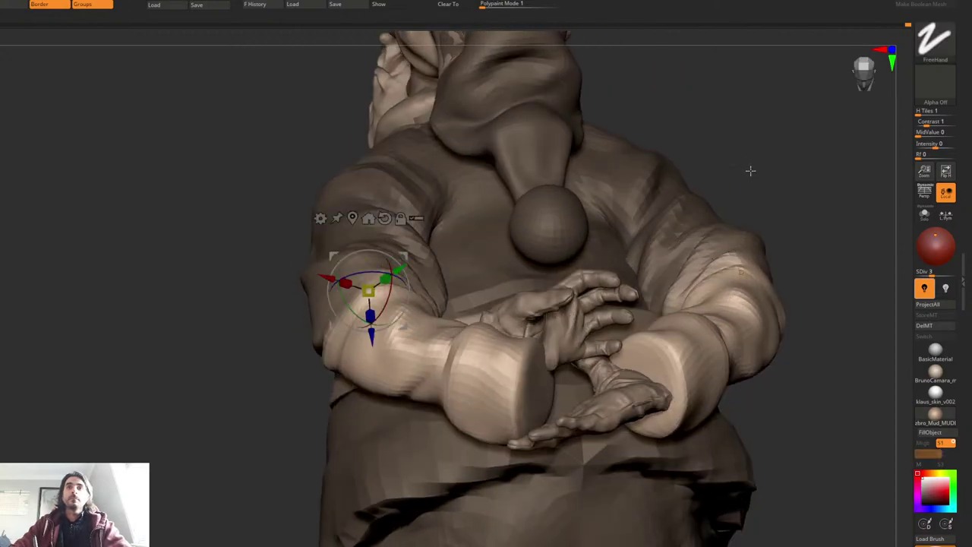
Step: Remask the body so only the forearms are free, then nudge them slightly outward with the gizmo
ctrl+drag(751, 171, 736, 184)
ctrl+click(398, 344)
key(q)
right_drag(455, 249, 551, 247)
ctrl+click(469, 318)
ctrl+click(469, 318)
key(w)
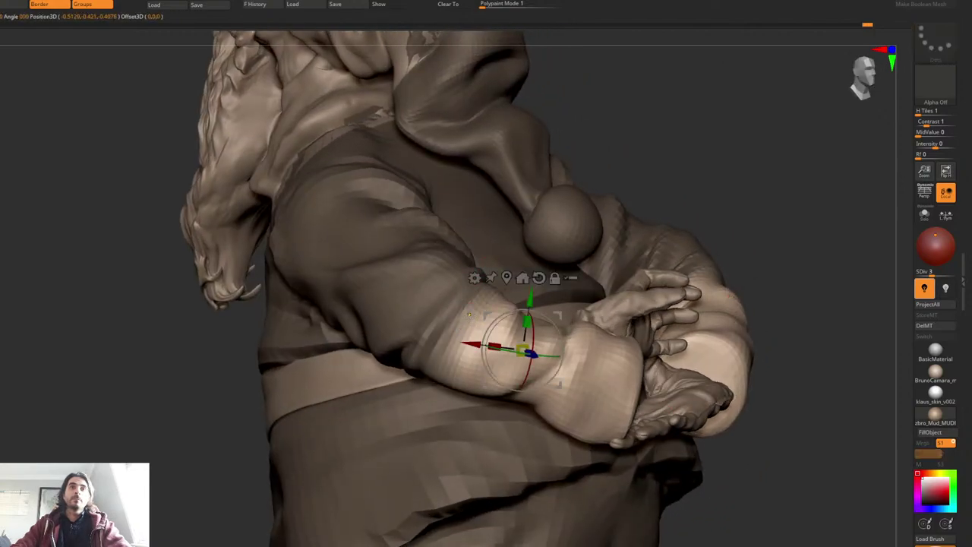
right_drag(458, 324, 361, 343)
drag(337, 409, 326, 411)
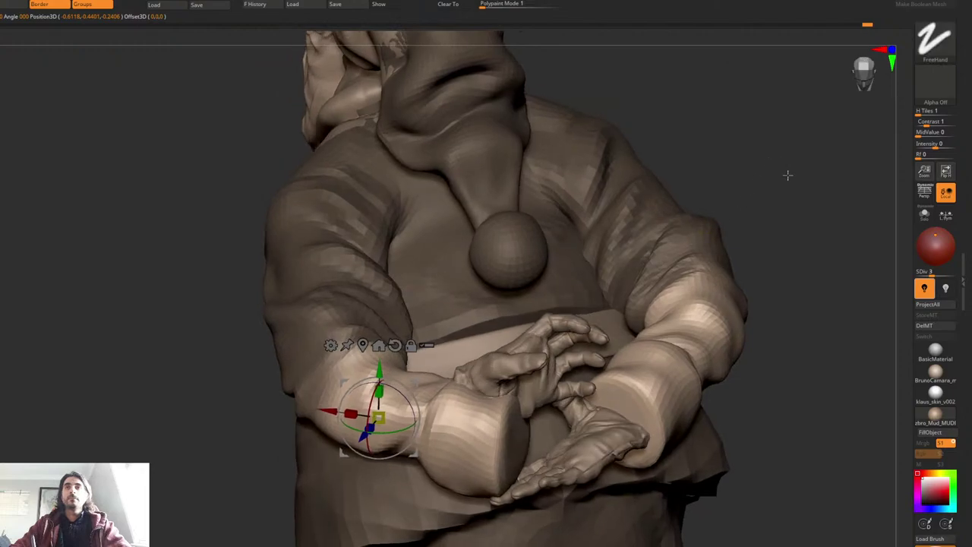
Step: Clear the mask and mask the body again by polygroup, leaving only the forearms and cuffs free
ctrl+drag(848, 174, 830, 192)
ctrl+click(479, 421)
key(q)
mouse_move(713, 260)
right_down()
mouse_move(718, 289)
mouse_move(738, 263)
right_up()
key(w)
key(1)
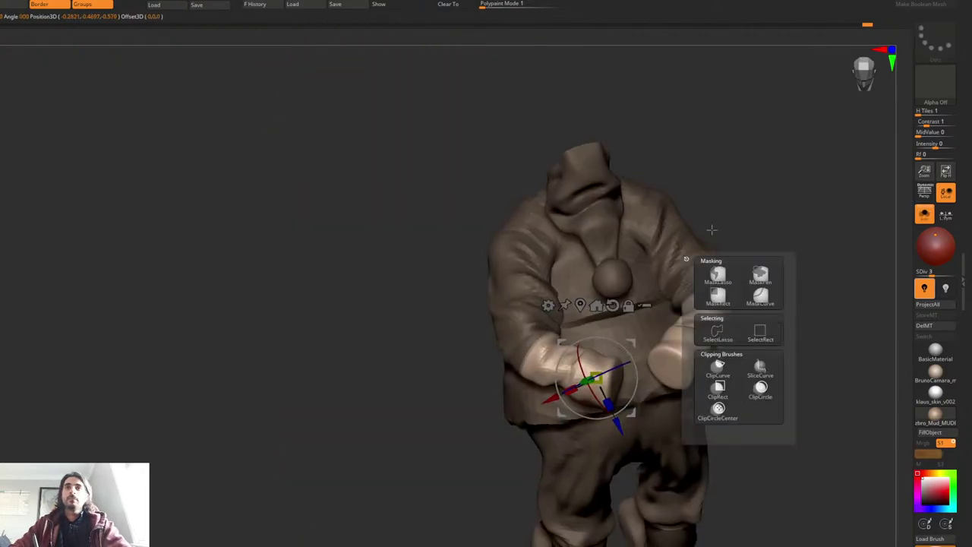
Step: Mask the opposite forearm on the isolated body with a lasso, leaving only the raised glove's forearm free
key(q)
alt+right_drag(712, 230, 546, 138)
ctrl+right_drag(547, 139, 575, 174)
mouse_move(629, 98)
ctrl+mouse_down()
mouse_move(524, 388)
mouse_move(451, 317)
mouse_move(498, 179)
ctrl+mouse_up()
key(w)
mouse_move(400, 385)
alt+right_down()
mouse_move(493, 380)
mouse_move(510, 406)
alt+right_up()
key(q)
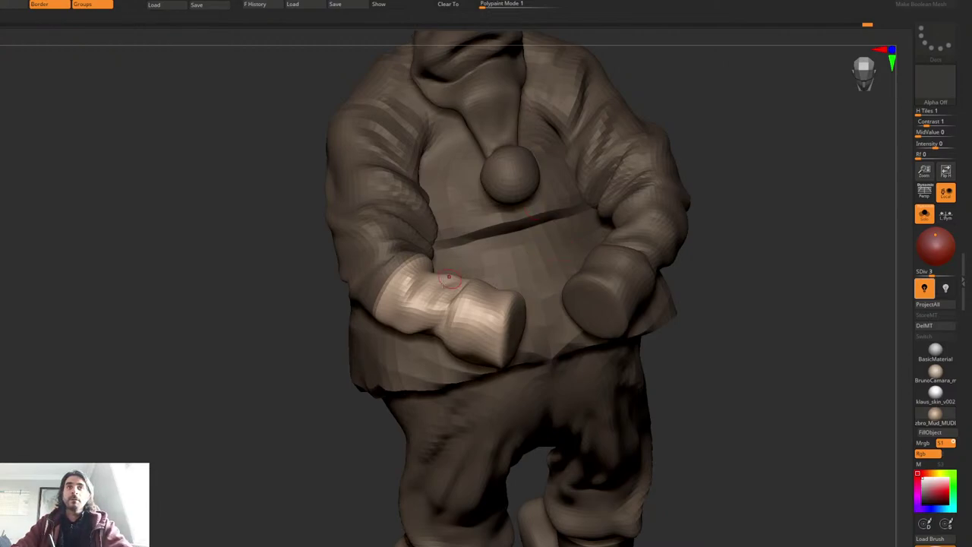
Step: Soften the mask border at the free forearm's elbow
ctrl+click(407, 286)
ctrl+click(407, 286)
ctrl+click(408, 285)
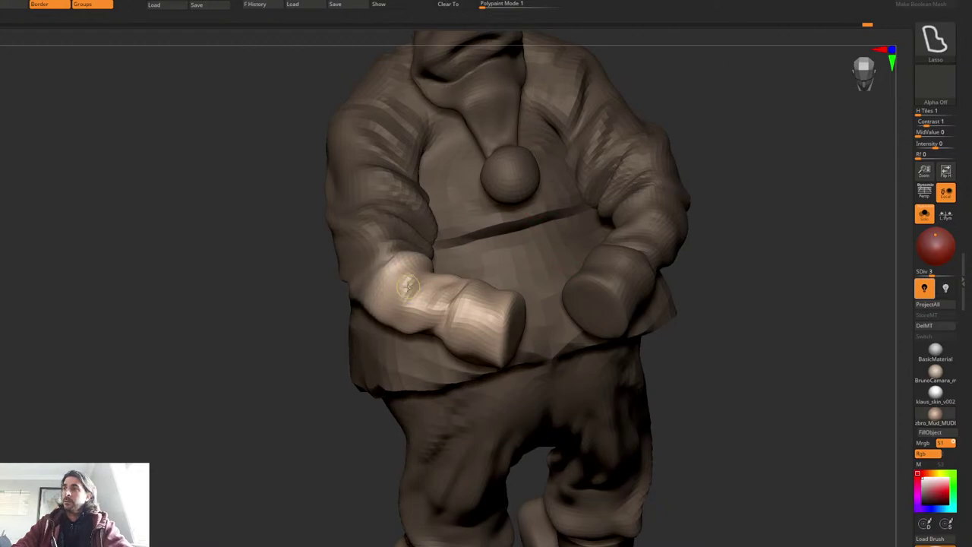
ctrl+click(408, 287)
ctrl+click(410, 288)
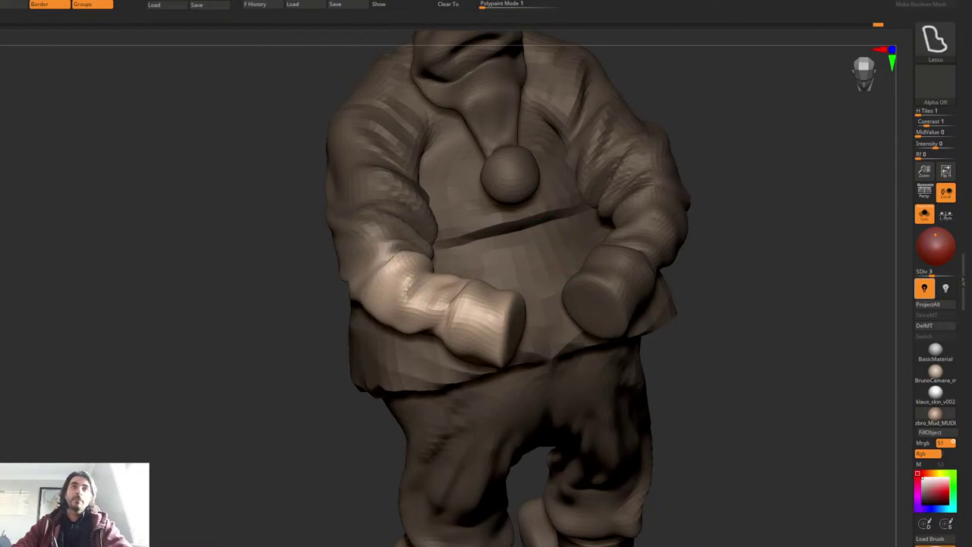
Step: Show all subtools and rotate the free forearm up around the elbow toward the raised glove using a transpose line
key(w)
mouse_move(408, 291)
right_down()
mouse_move(418, 198)
mouse_move(424, 225)
right_up()
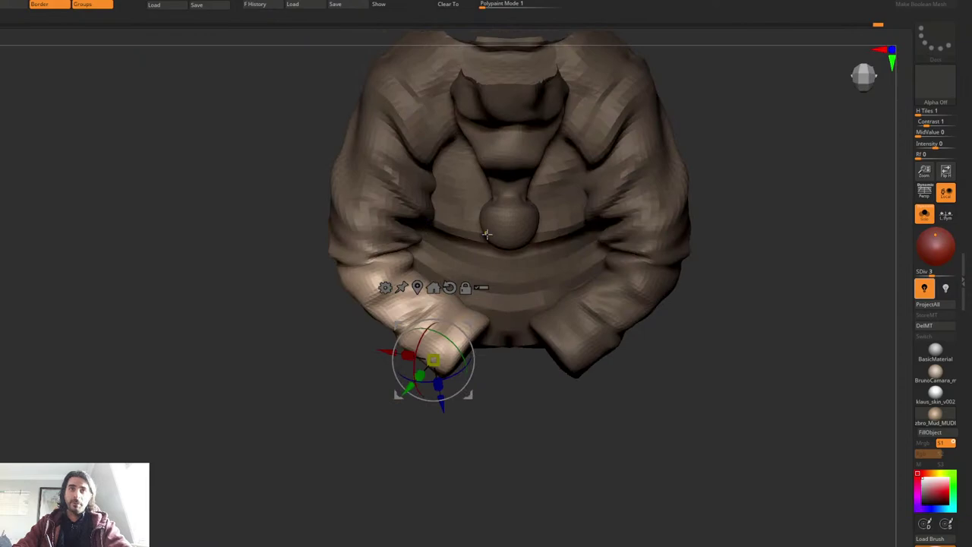
drag(486, 234, 565, 164)
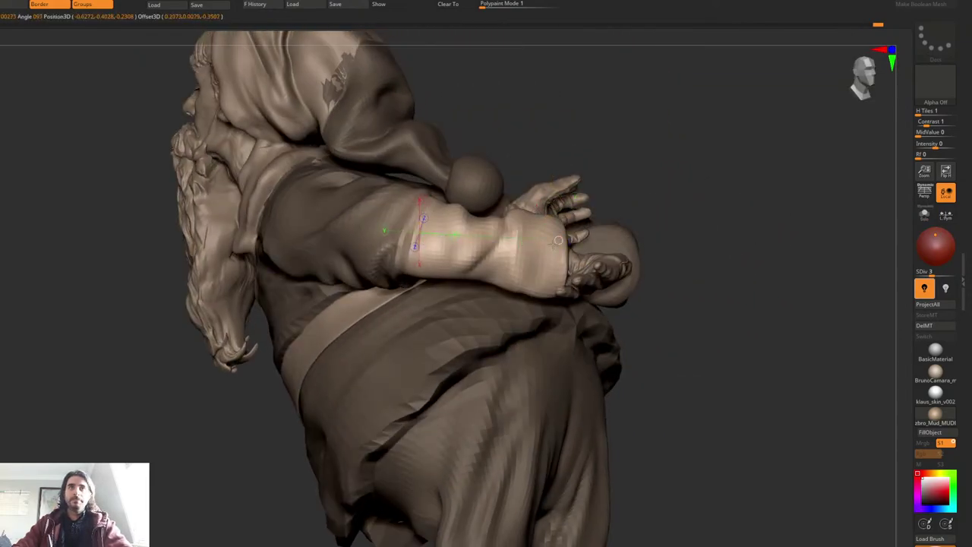
drag(545, 250, 536, 209)
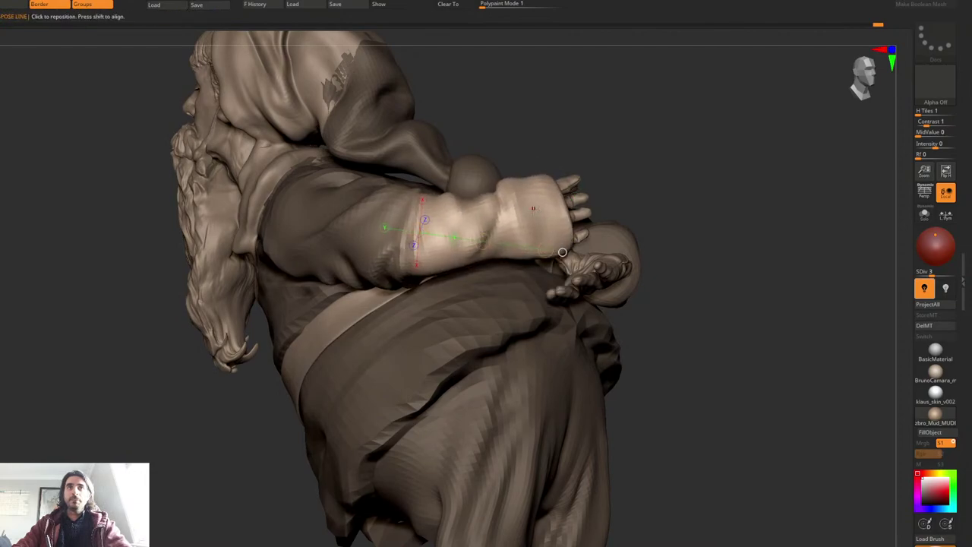
key(q)
Step: Refine the forearm's rotation from the side so its cuff lines up with the raised glove's wrist
drag(565, 154, 590, 61)
key(r)
drag(608, 148, 615, 176)
right_drag(516, 222, 515, 240)
mouse_move(508, 228)
mouse_down()
mouse_move(567, 146)
mouse_move(547, 141)
mouse_move(561, 145)
mouse_up()
mouse_move(558, 182)
right_down()
mouse_move(524, 140)
mouse_move(479, 114)
mouse_move(495, 245)
right_up()
Step: Clear the mask from the body and choose the Move Topological brush for reshaping the sleeve
key(space)
key(q)
key(space)
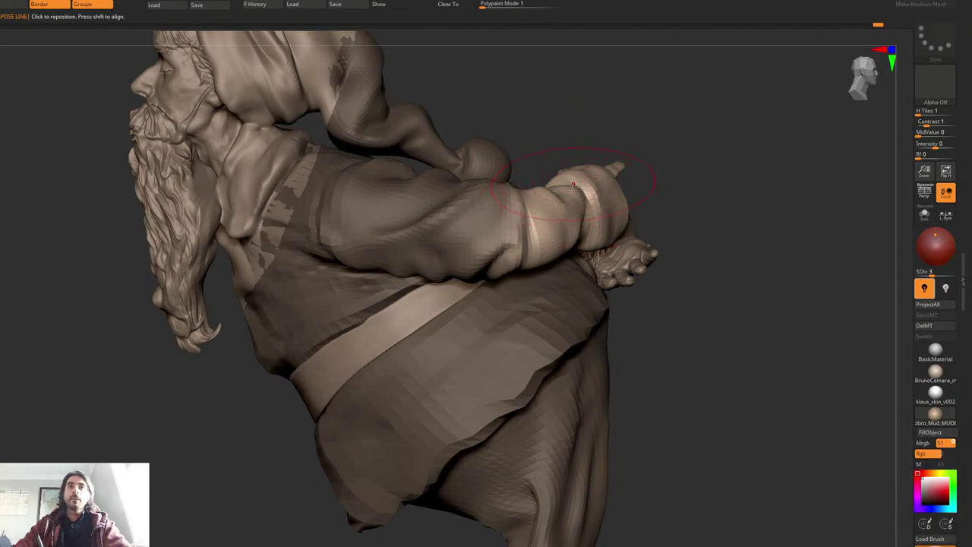
mouse_move(573, 187)
right_down()
mouse_move(558, 243)
mouse_move(553, 235)
mouse_move(557, 273)
mouse_move(559, 244)
right_up()
key(space)
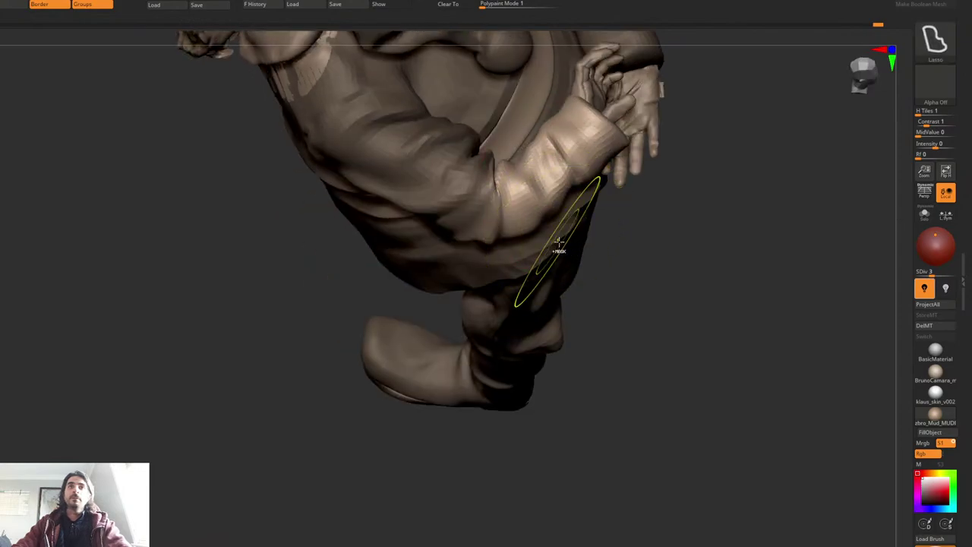
mouse_move(559, 243)
mouse_down()
mouse_move(584, 232)
mouse_move(562, 312)
mouse_up()
key(space)
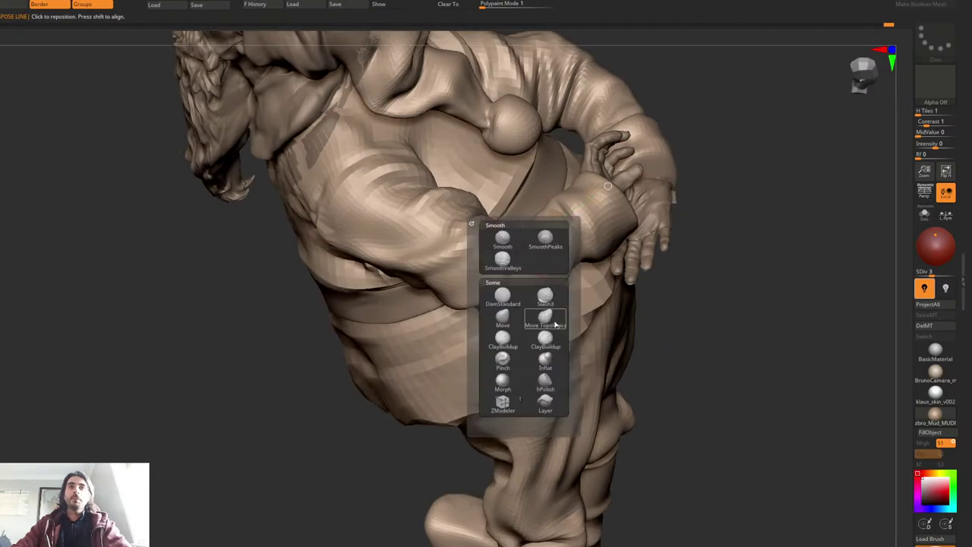
click(548, 335)
key(q)
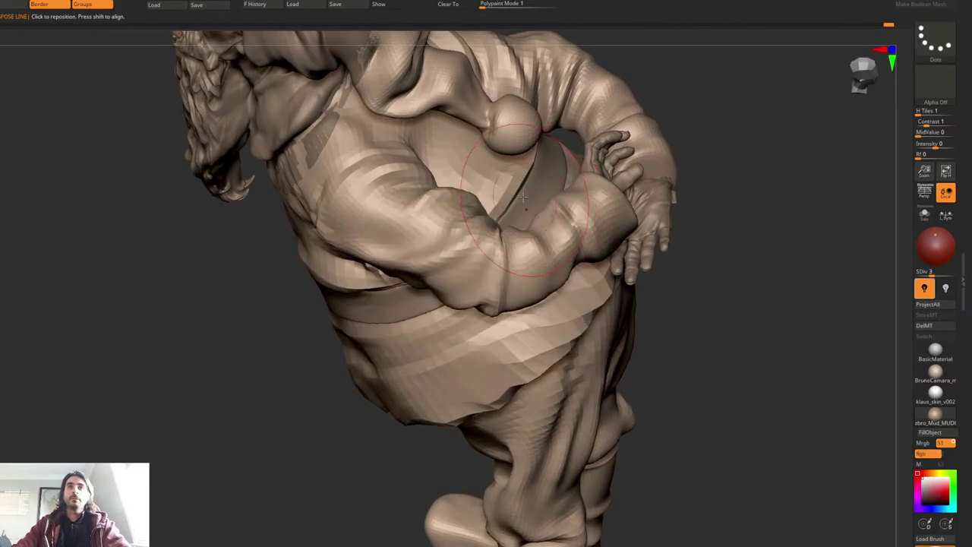
Step: Reshape the repositioned sleeve's forearm and elbow folds with Move Topological from several angles
right_drag(486, 202, 499, 244)
drag(498, 245, 466, 230)
mouse_move(468, 228)
right_down()
mouse_move(498, 220)
mouse_move(456, 232)
mouse_move(505, 247)
right_up()
drag(410, 265, 456, 292)
mouse_move(494, 247)
right_down()
mouse_move(461, 241)
mouse_move(448, 293)
mouse_move(454, 270)
mouse_move(465, 268)
mouse_move(482, 287)
mouse_move(428, 289)
right_up()
drag(430, 289, 407, 309)
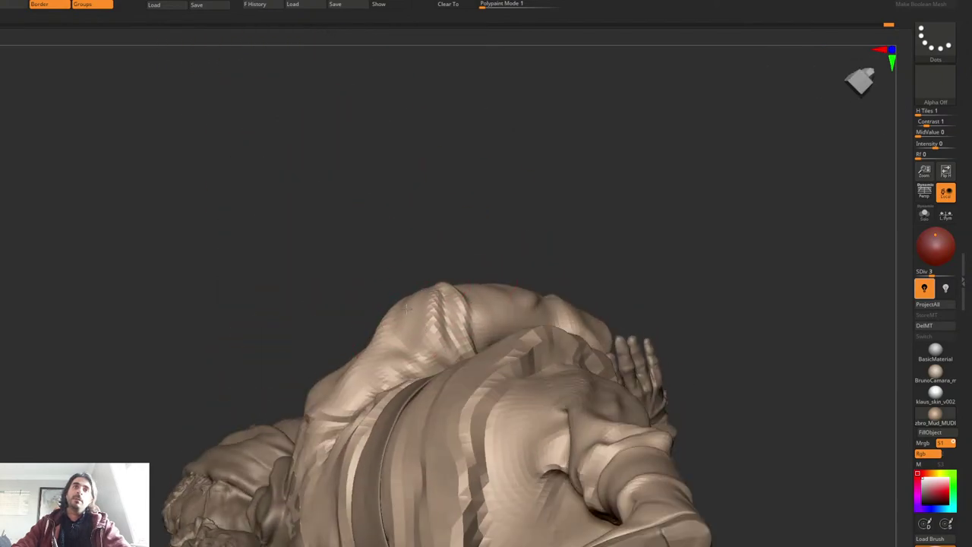
mouse_move(375, 350)
right_down()
mouse_move(424, 265)
mouse_move(413, 280)
mouse_move(486, 208)
mouse_move(471, 230)
mouse_move(391, 262)
mouse_move(446, 248)
mouse_move(446, 308)
right_up()
drag(446, 312, 456, 295)
right_drag(427, 315, 374, 354)
Step: Isolate the body subtool and hide its geometry apart from the sleeve area
key(ctrl+shift+s)
right_click(375, 354)
ctrl+shift+click(458, 291)
ctrl+shift+drag(458, 291, 559, 262)
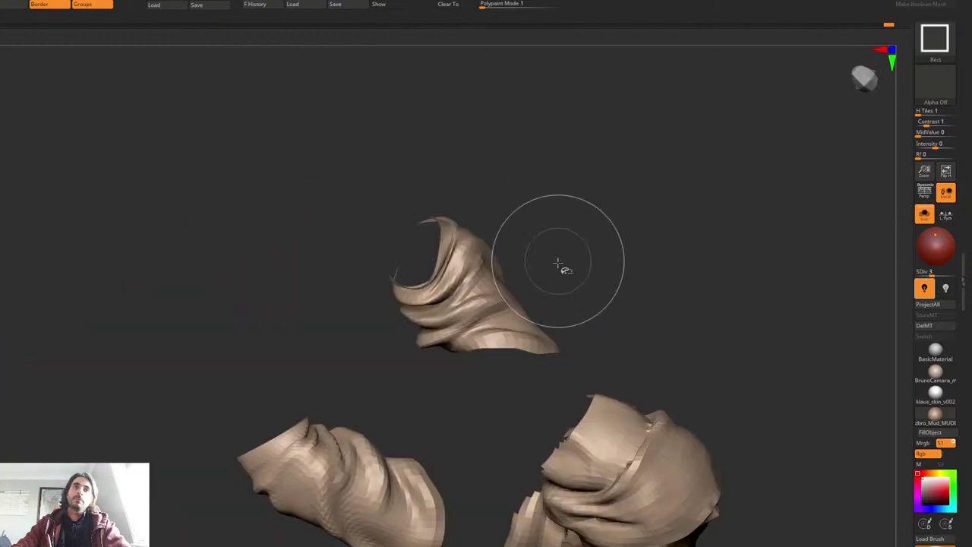
mouse_move(558, 262)
right_down()
mouse_move(481, 211)
mouse_move(466, 306)
mouse_move(481, 242)
mouse_move(489, 304)
mouse_move(466, 314)
mouse_move(471, 326)
right_up()
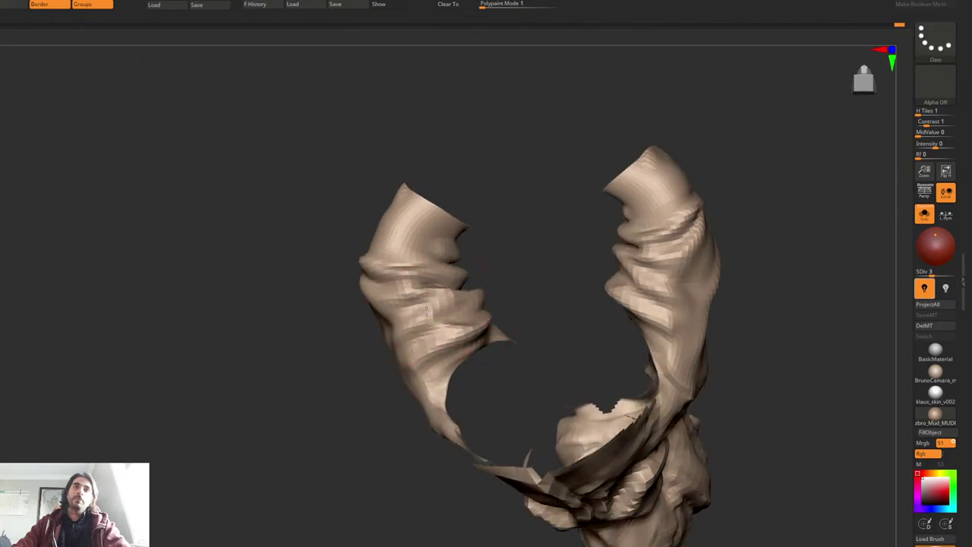
Step: Adjust the exposed folds of the isolated sleeves around the forearms
right_click(435, 302)
mouse_move(435, 302)
right_down()
mouse_move(519, 331)
mouse_move(509, 314)
mouse_move(536, 278)
mouse_move(465, 291)
mouse_move(500, 297)
right_up()
right_click(452, 303)
right_click(500, 297)
right_click(509, 287)
right_drag(585, 206, 560, 207)
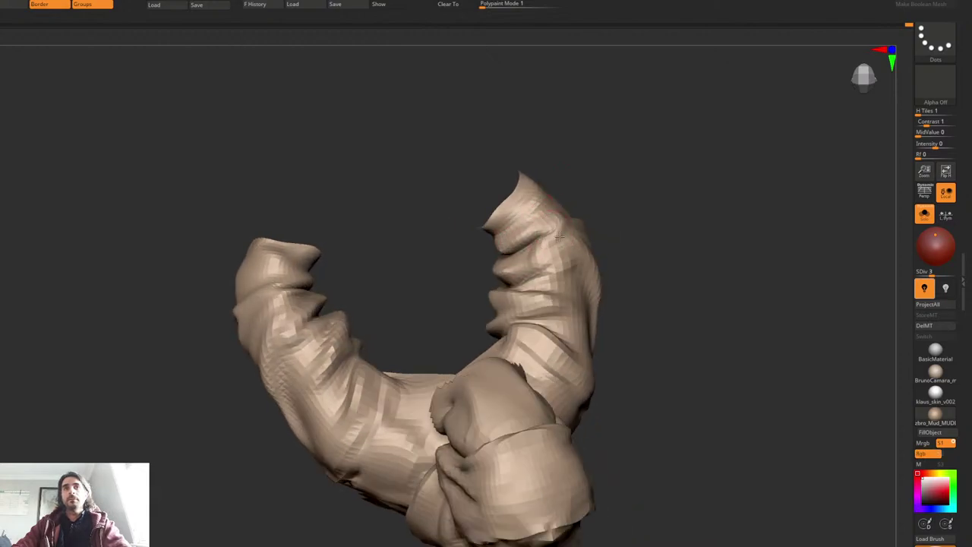
key(space)
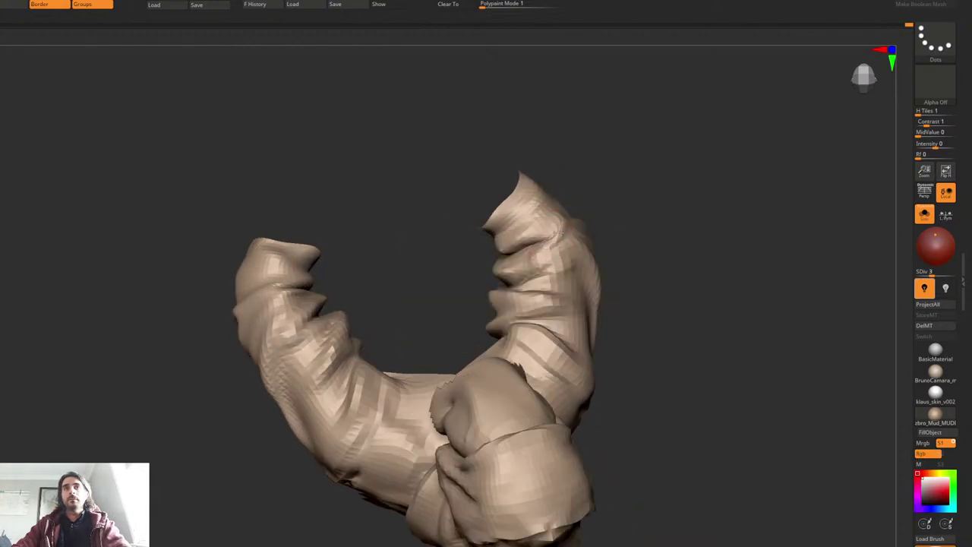
right_drag(579, 225, 576, 215)
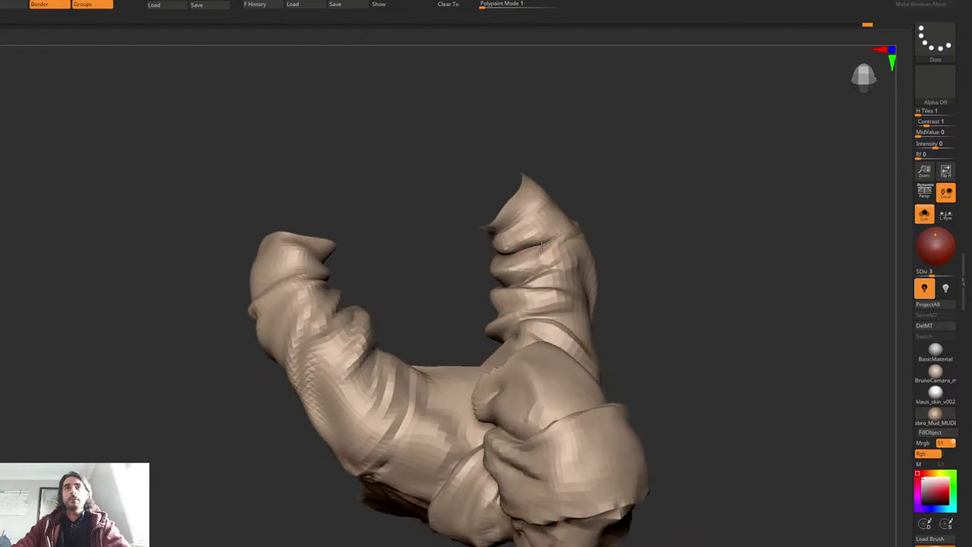
Step: Unhide the full body mesh, then check its polygroups and hide the head and upper hood
ctrl+shift+click(619, 180)
mouse_move(568, 265)
ctrl+right_down()
mouse_move(554, 216)
mouse_move(560, 226)
mouse_move(533, 230)
mouse_move(445, 191)
ctrl+right_up()
ctrl+right_drag(542, 241, 530, 240)
alt+right_drag(583, 304, 570, 247)
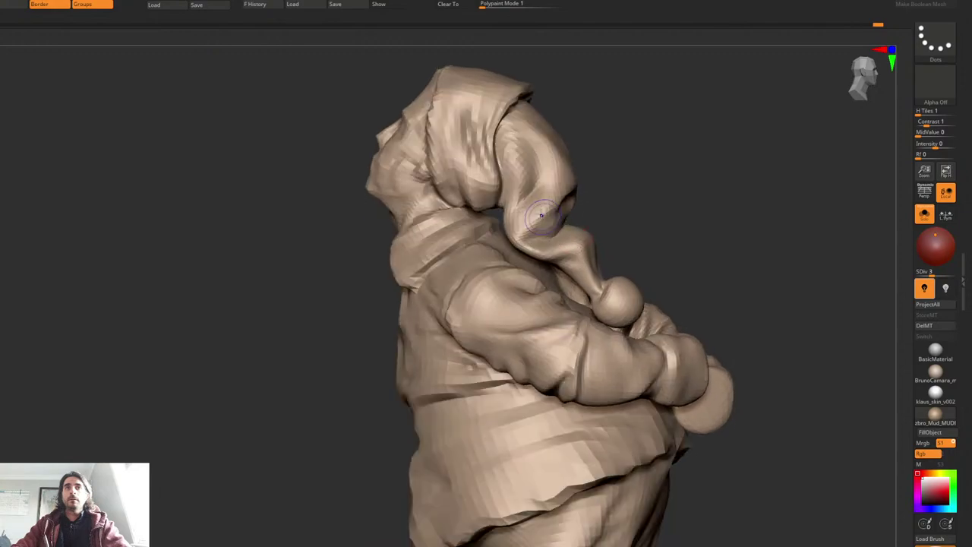
key(shift+f)
ctrl+shift+click(425, 159)
ctrl+shift+drag(326, 193, 354, 248)
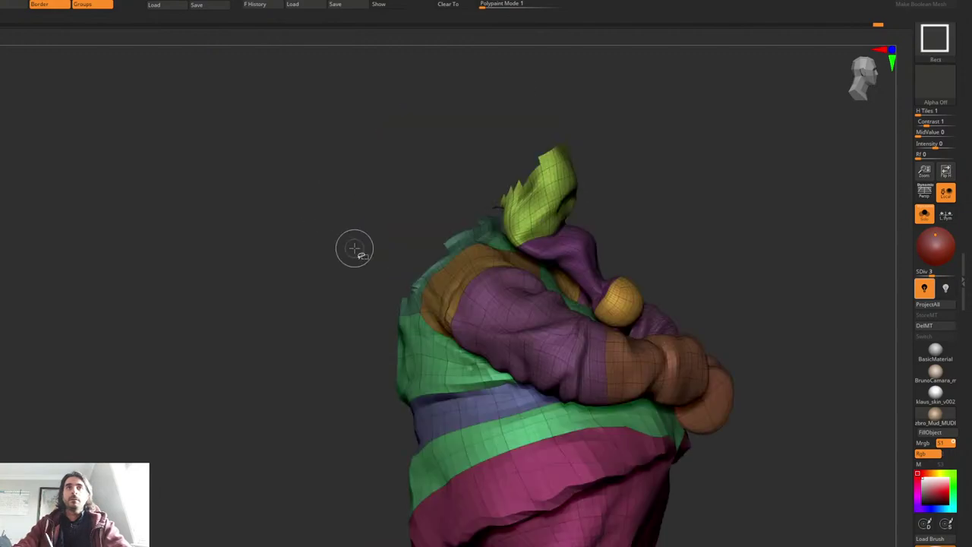
key(shift+f)
Step: Show all subtools and carve the raised glove's cuff hollow with the ClayBuildup brush
right_drag(706, 307, 645, 323)
alt+right_drag(646, 323, 624, 297)
alt+right_drag(558, 311, 627, 336)
key(alt+s)
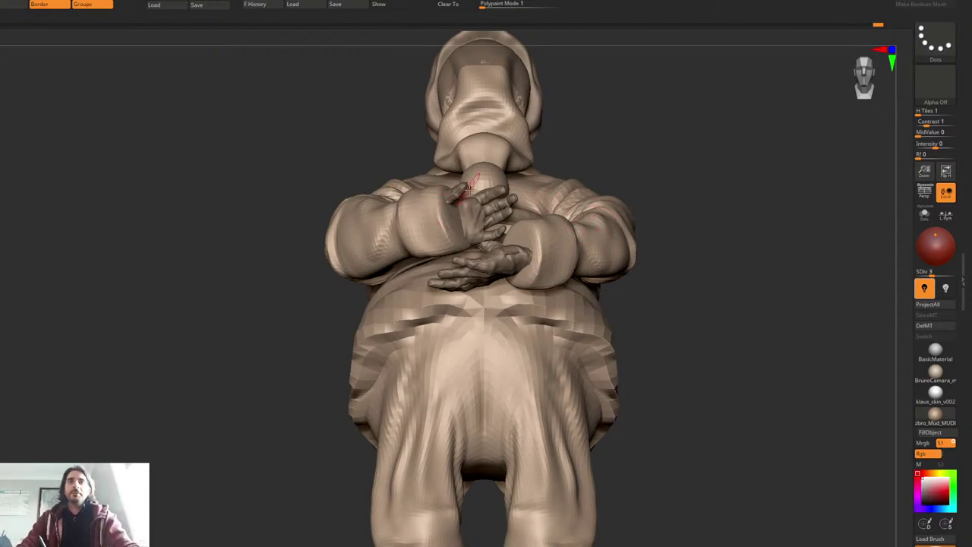
mouse_move(446, 192)
right_down()
mouse_move(380, 217)
mouse_move(402, 249)
mouse_move(426, 248)
mouse_move(431, 229)
right_up()
right_click(402, 249)
right_click(428, 248)
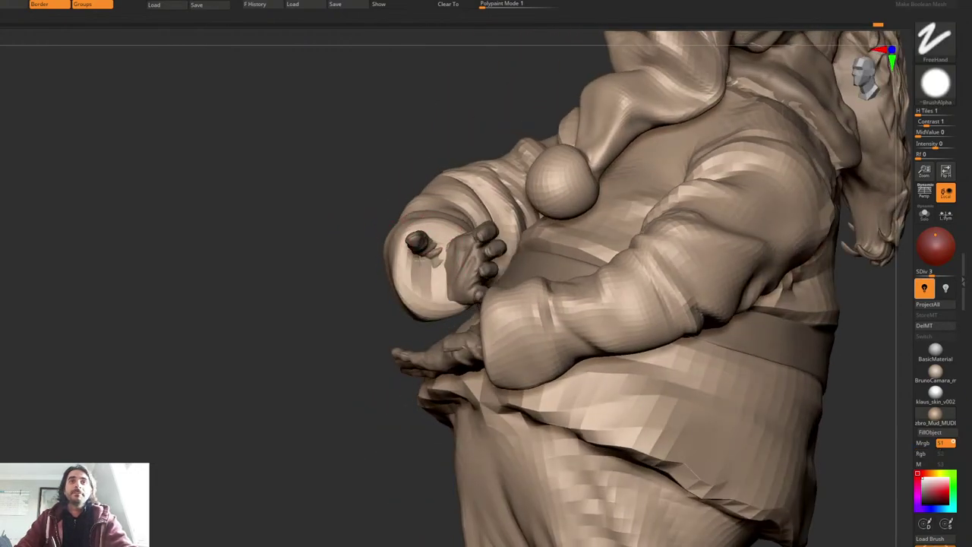
shift+drag(419, 259, 434, 254)
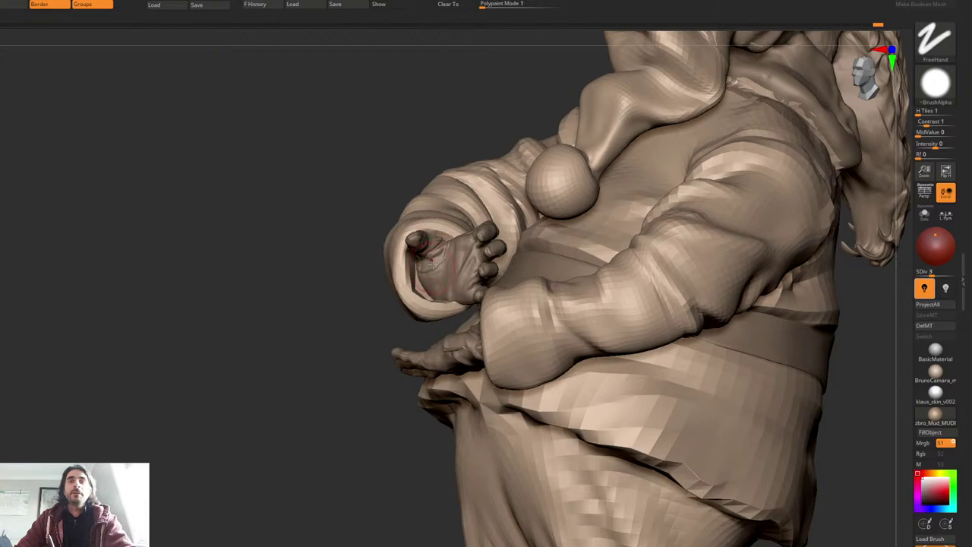
right_drag(432, 263, 464, 245)
Step: Isolate the body and raise its subdivision level to 5
key(alt+s)
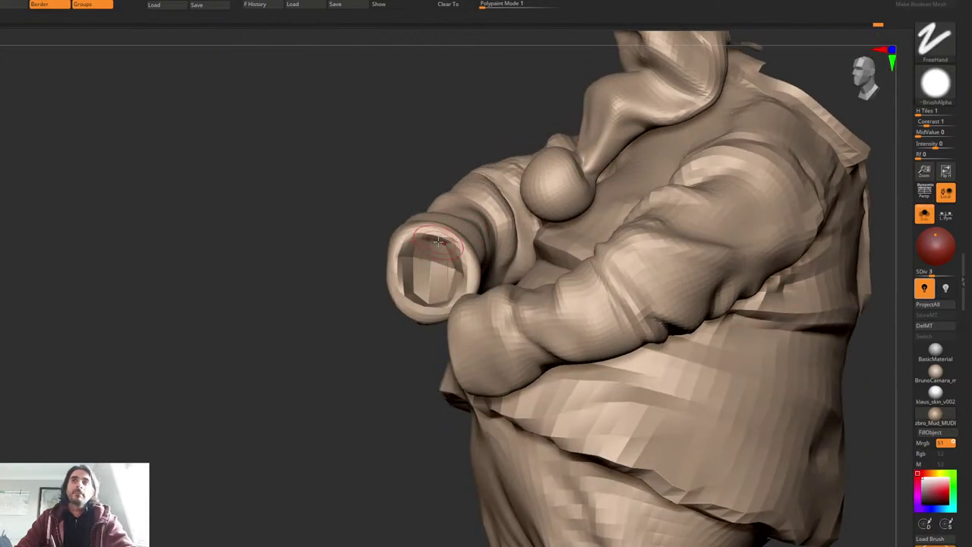
key(d)
key(d)
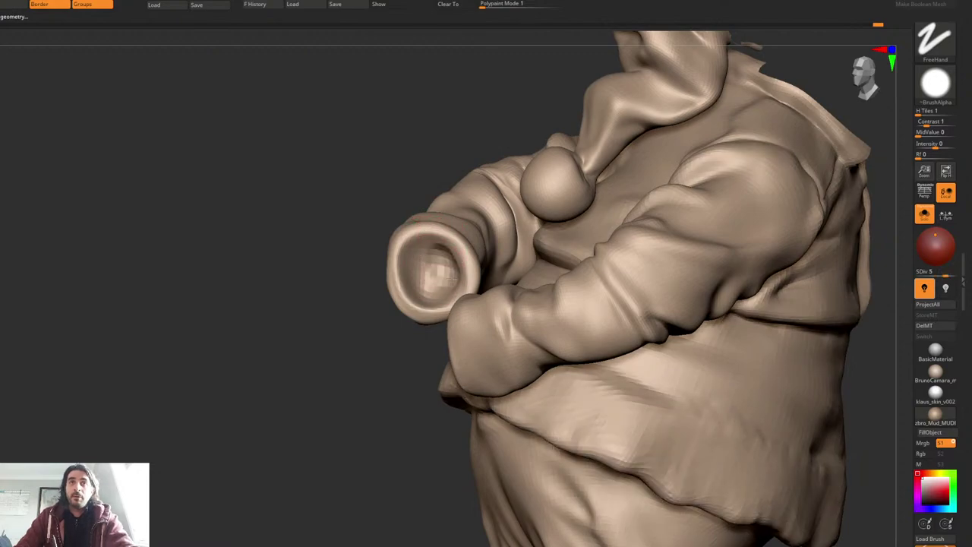
Step: Show all subtools and use Move Topological to refine the raised glove's sleeve and cuff around the wrist
mouse_move(437, 258)
right_down()
mouse_move(446, 245)
mouse_move(457, 261)
mouse_move(473, 243)
mouse_move(453, 253)
mouse_move(457, 232)
mouse_move(469, 243)
mouse_move(560, 177)
mouse_move(480, 252)
mouse_move(494, 193)
mouse_move(449, 234)
mouse_move(512, 195)
right_up()
key(alt+s)
key(ctrl+1)
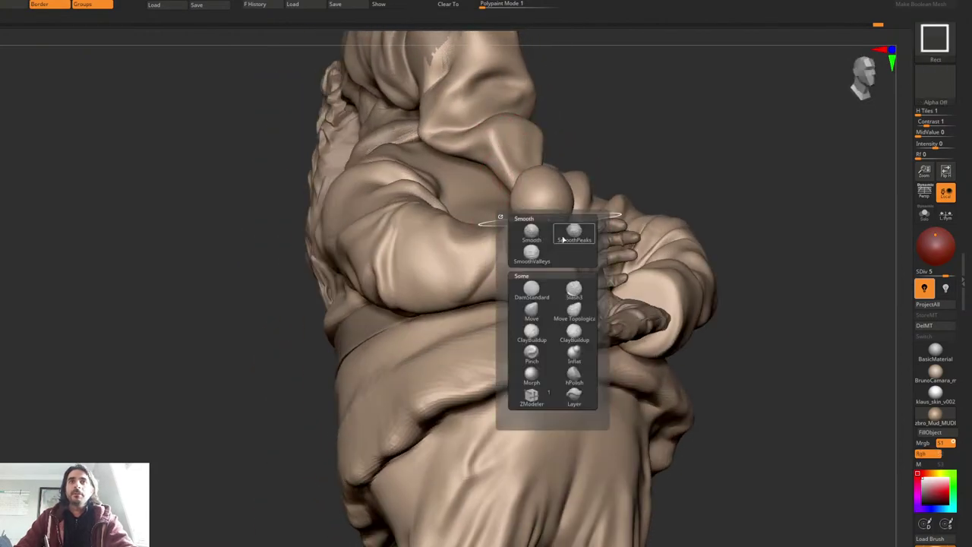
click(574, 307)
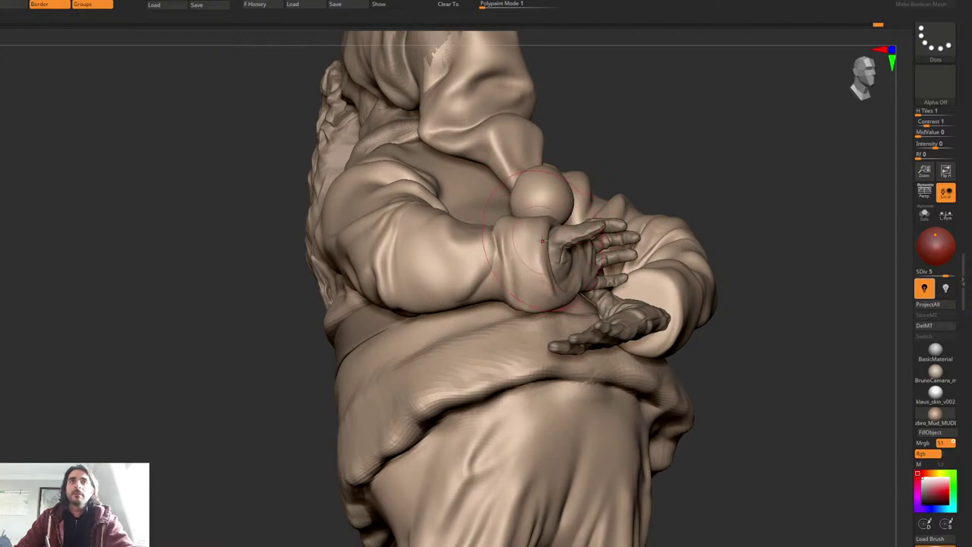
mouse_move(543, 240)
right_down()
mouse_move(586, 302)
mouse_move(503, 301)
right_up()
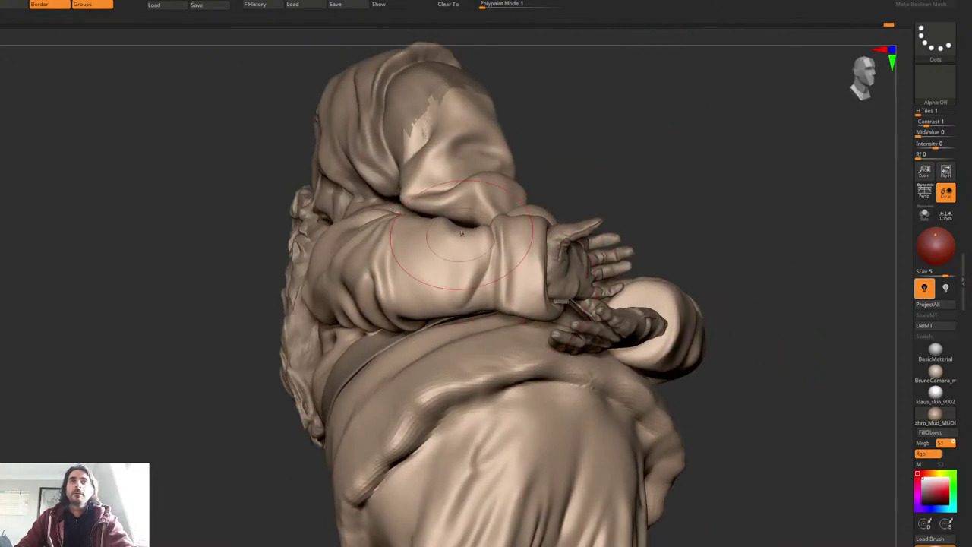
right_drag(460, 234, 447, 224)
drag(424, 220, 409, 236)
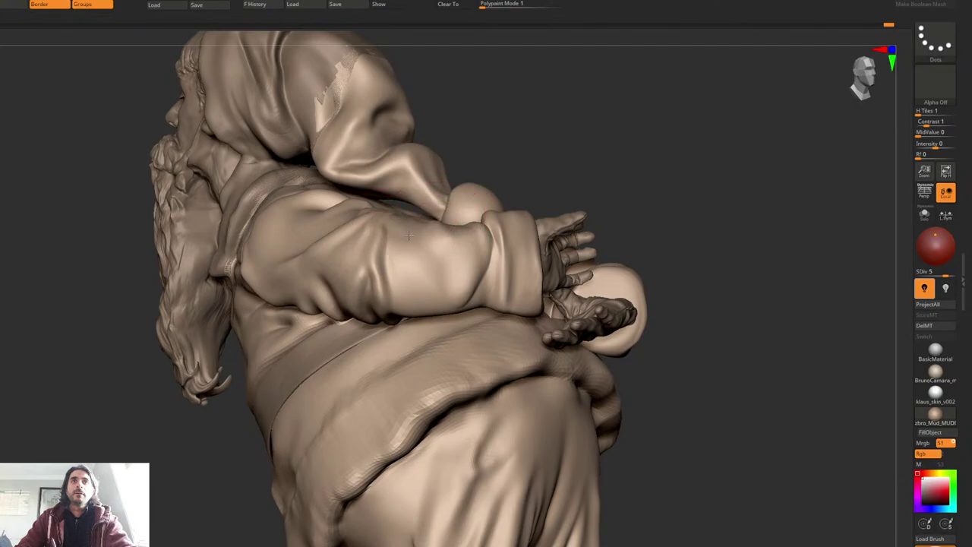
right_drag(411, 225, 445, 259)
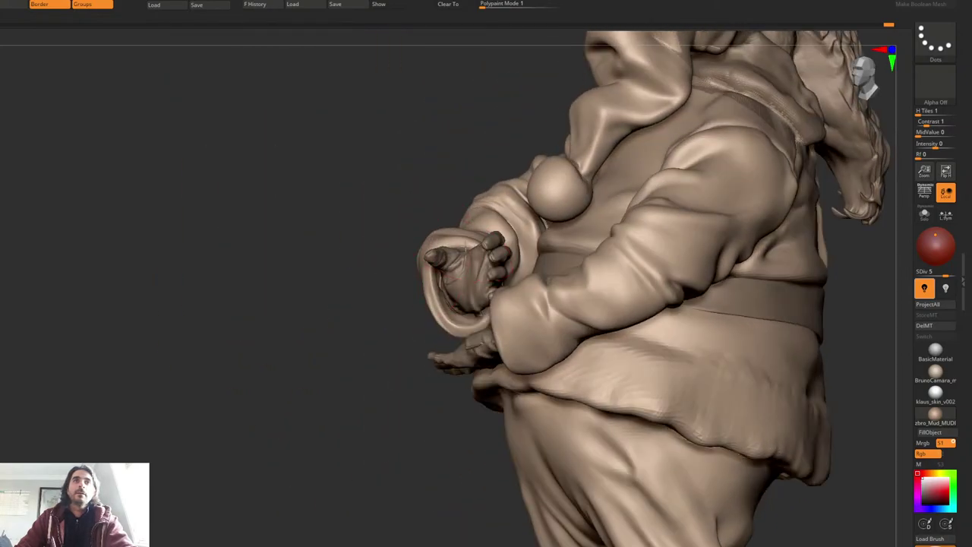
right_click(464, 237)
right_drag(465, 225, 430, 246)
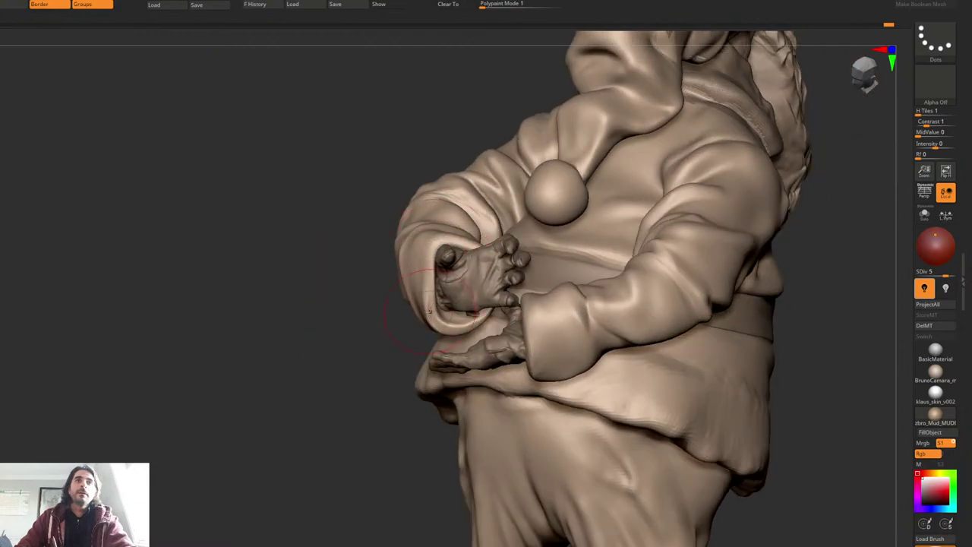
right_drag(452, 262, 476, 313)
Step: Isolate the body and reshape the rim of the raised glove's hollow cuff
key(ctrl+shift+s)
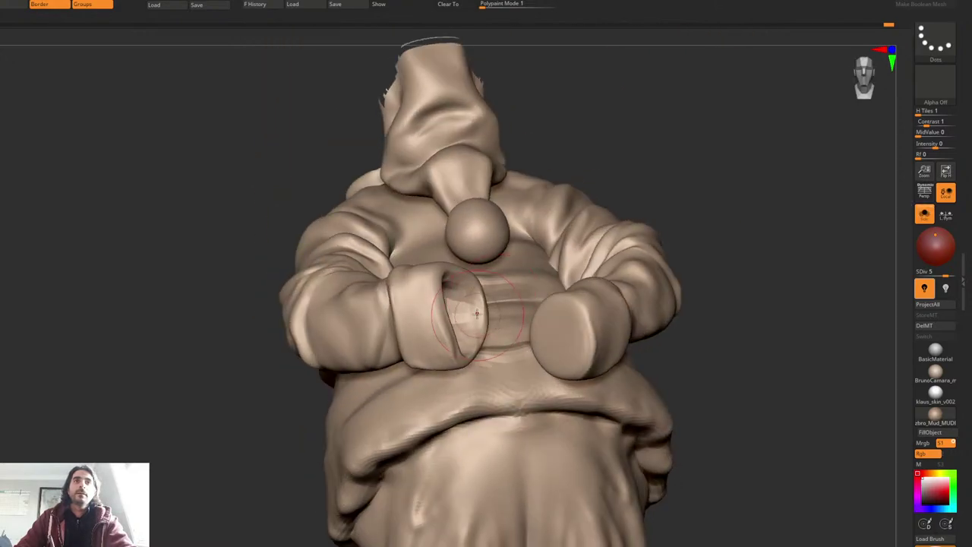
drag(477, 283, 464, 285)
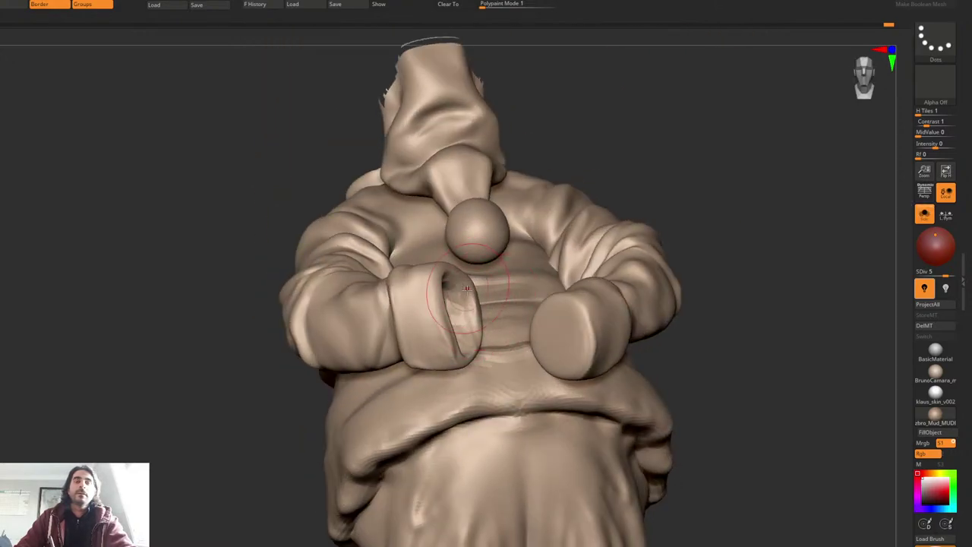
drag(486, 328, 480, 324)
right_click(479, 324)
right_drag(480, 325, 447, 323)
drag(448, 324, 460, 334)
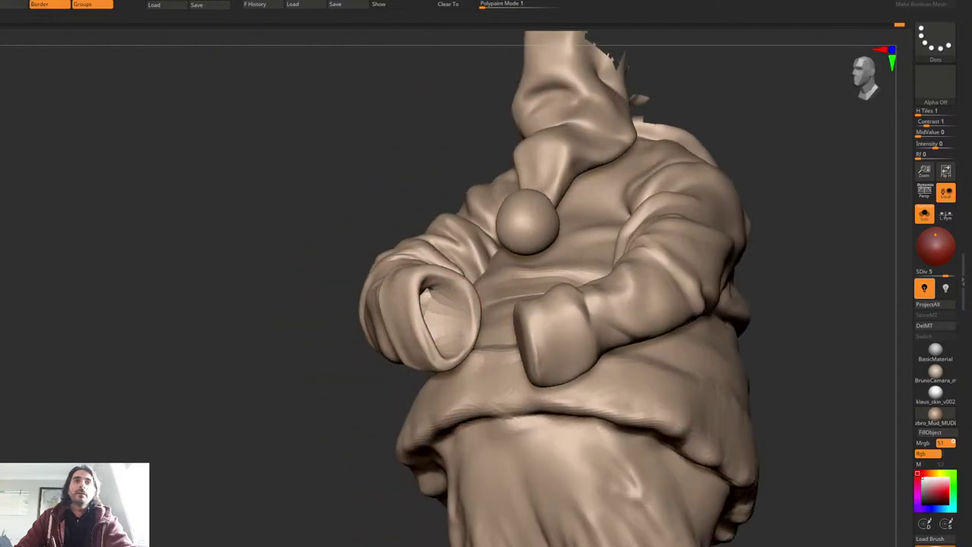
mouse_move(458, 335)
right_down()
mouse_move(458, 264)
mouse_move(518, 237)
right_up()
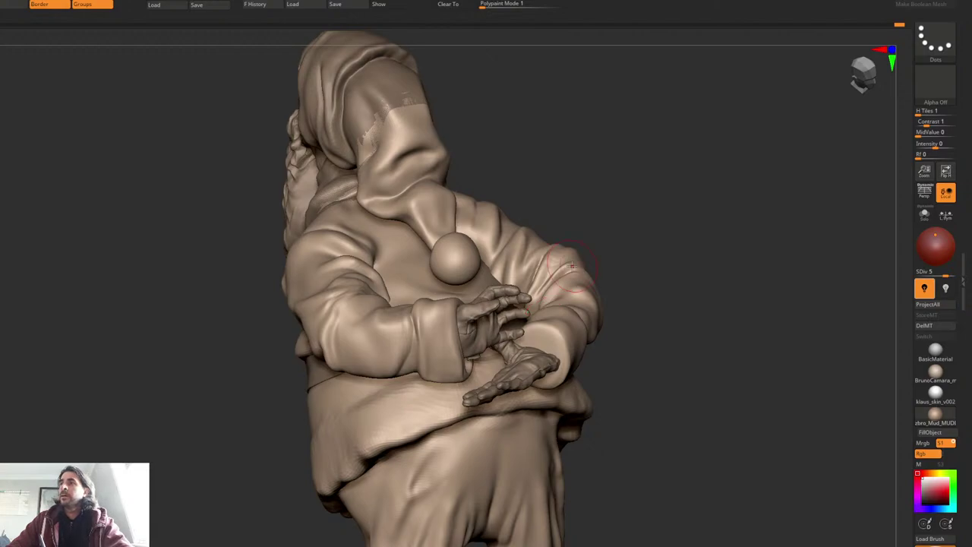
Step: Isolate the body and hollow out the lower glove's cuff opening with the ClayBuildup brush
mouse_move(563, 350)
alt+right_down()
mouse_move(560, 237)
mouse_move(536, 282)
alt+right_up()
key(ctrl+shift+s)
key(b)
key(c)
key(b)
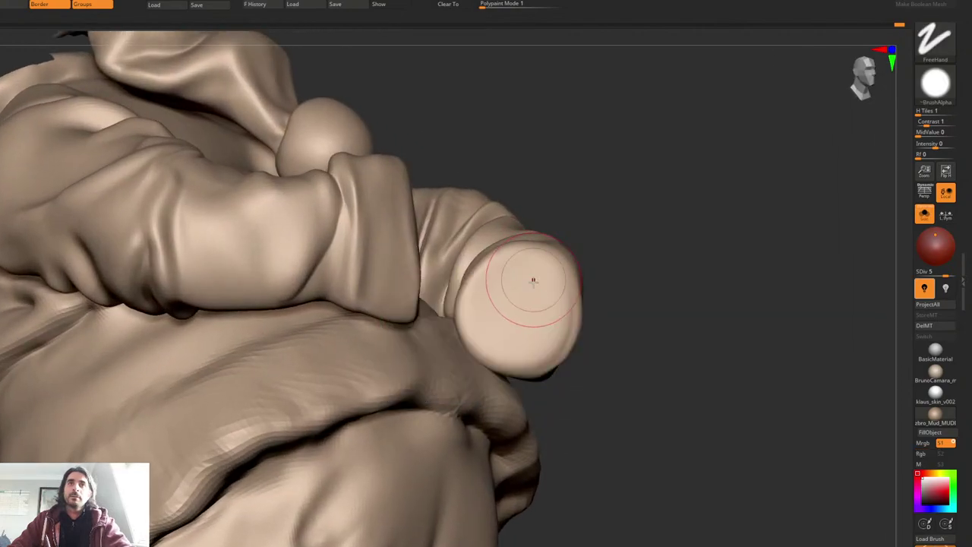
mouse_move(533, 281)
alt+mouse_down()
mouse_move(542, 306)
mouse_move(508, 300)
mouse_move(536, 327)
mouse_move(551, 269)
alt+mouse_up()
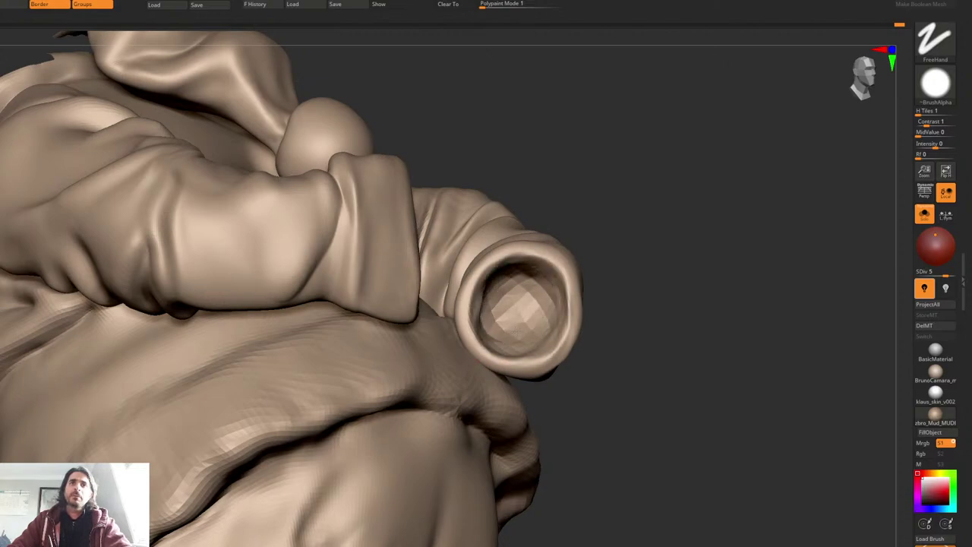
Step: Check the lower cuff against its glove, then pull its rim downward with Move Topological on the isolated body
right_drag(525, 274, 601, 245)
key(ctrl+shift+s)
mouse_move(601, 244)
right_down()
mouse_move(566, 251)
mouse_move(560, 279)
right_up()
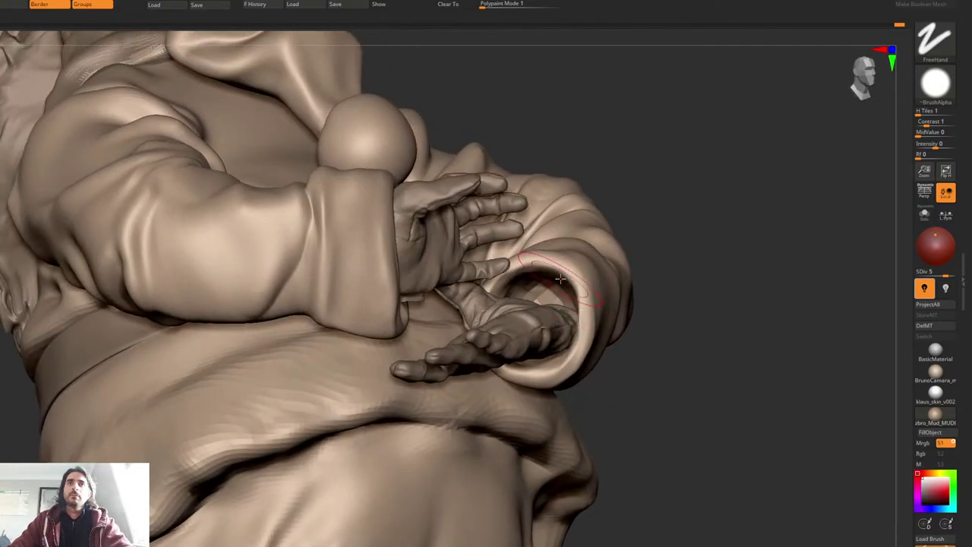
key(space)
click(623, 372)
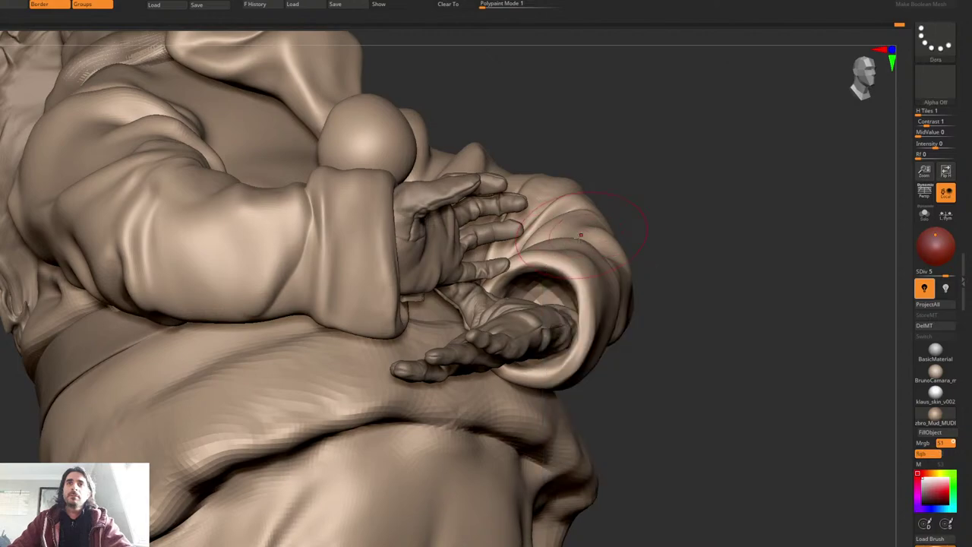
key(alt+s)
mouse_move(598, 379)
right_down()
mouse_move(569, 233)
mouse_move(518, 310)
right_up()
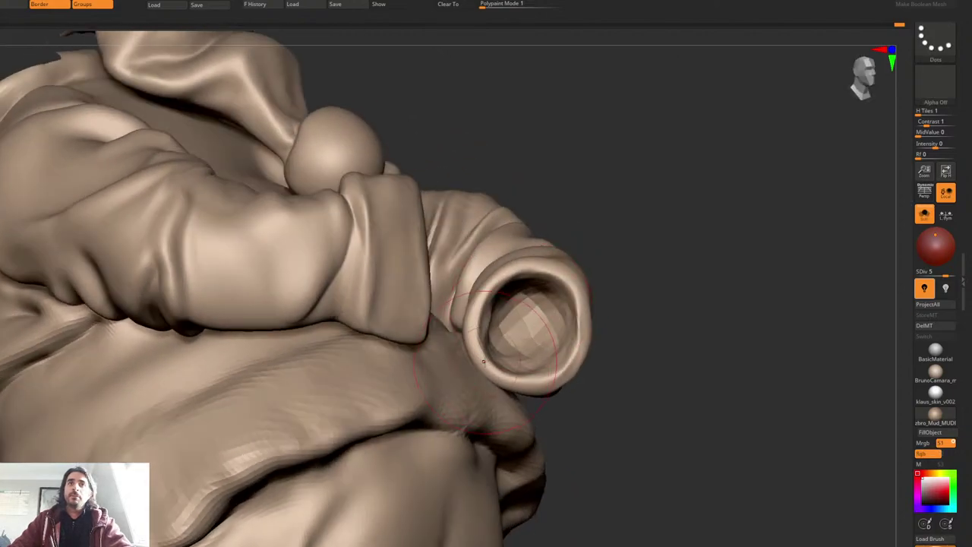
right_drag(484, 361, 491, 354)
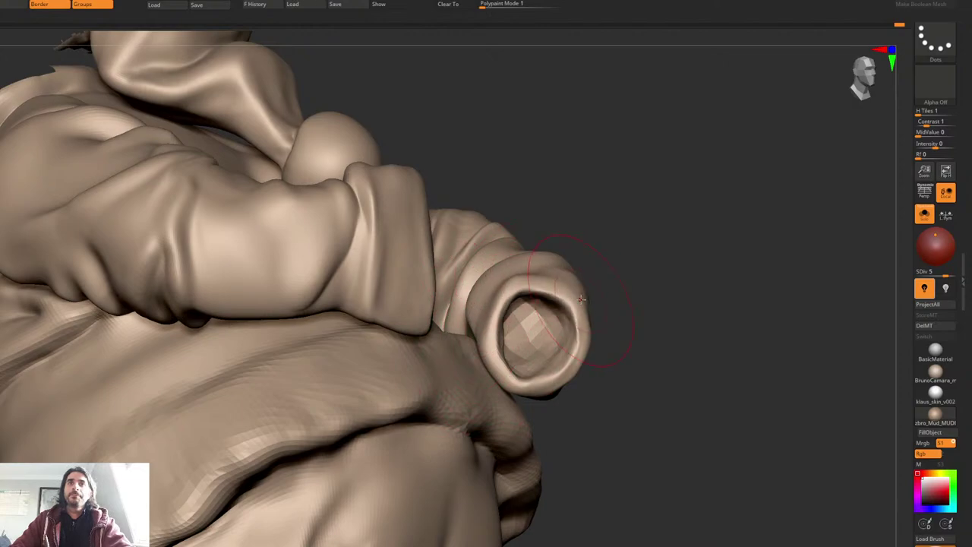
drag(567, 369, 562, 389)
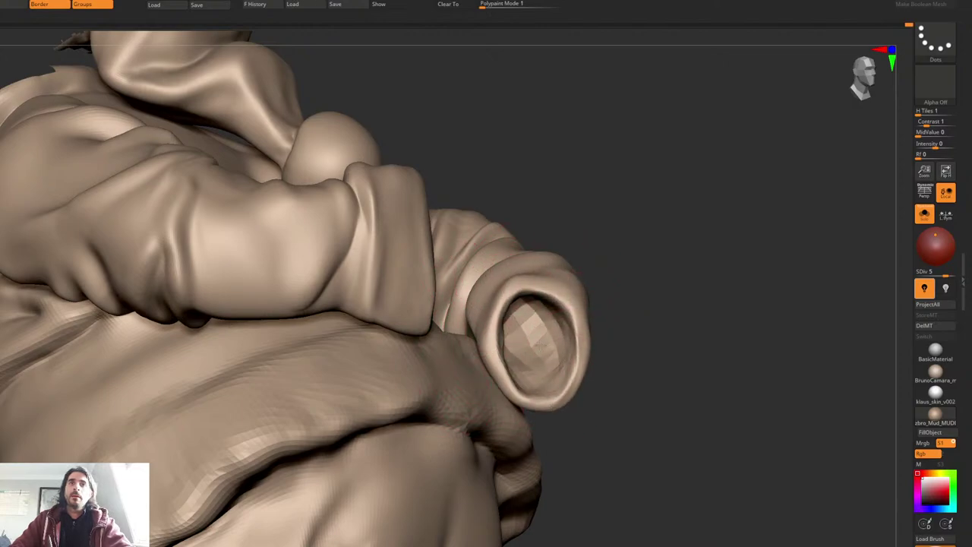
mouse_move(508, 309)
right_down()
mouse_move(536, 258)
mouse_move(511, 278)
mouse_move(535, 290)
mouse_move(531, 319)
right_up()
Step: Show all subtools and shift the lower cuff's rim to fit around the glove's wrist
key(alt+s)
key(space)
click(578, 260)
right_drag(580, 261, 549, 266)
drag(592, 262, 584, 281)
right_drag(568, 268, 597, 256)
drag(583, 316, 588, 323)
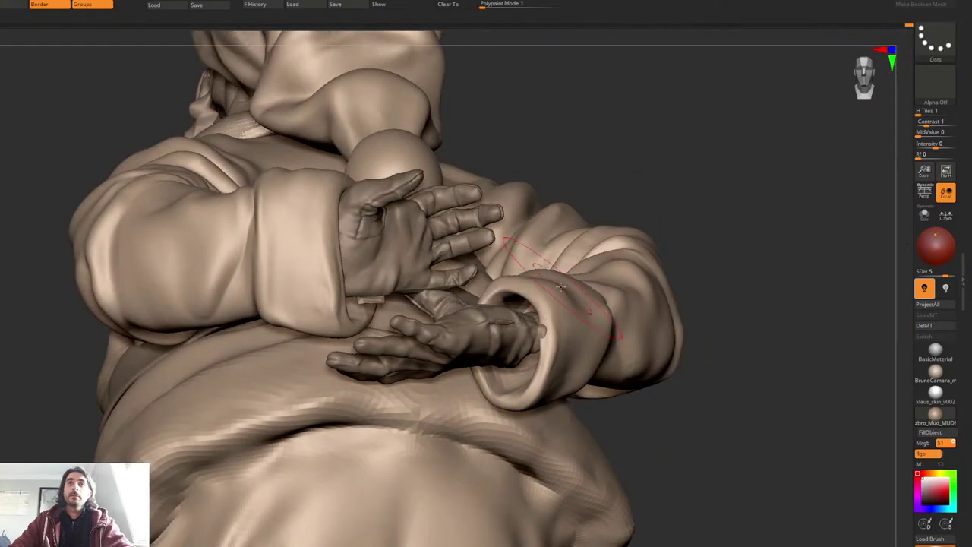
right_drag(545, 300, 584, 338)
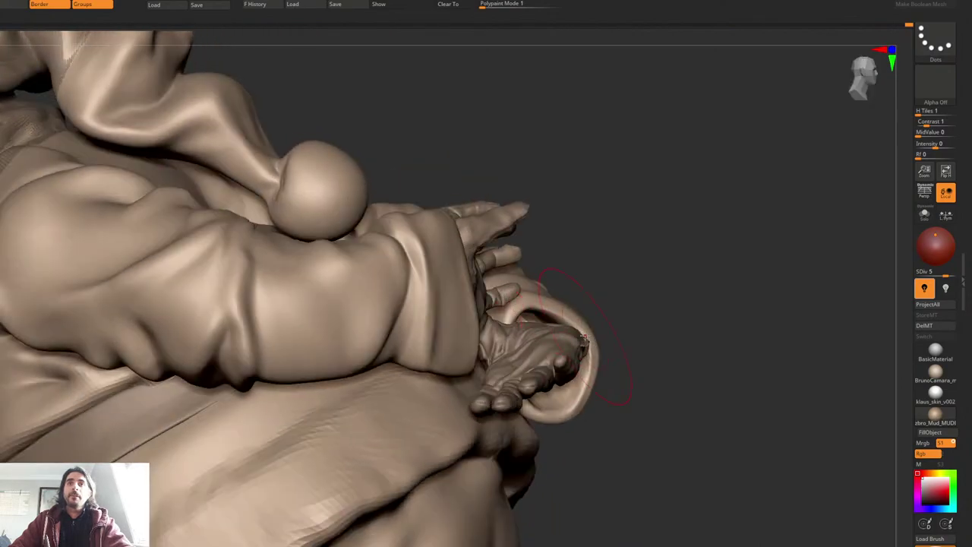
Step: Pull in the inner side of the lower glove's sleeve near the cuff with the Move Topological brush
key(space)
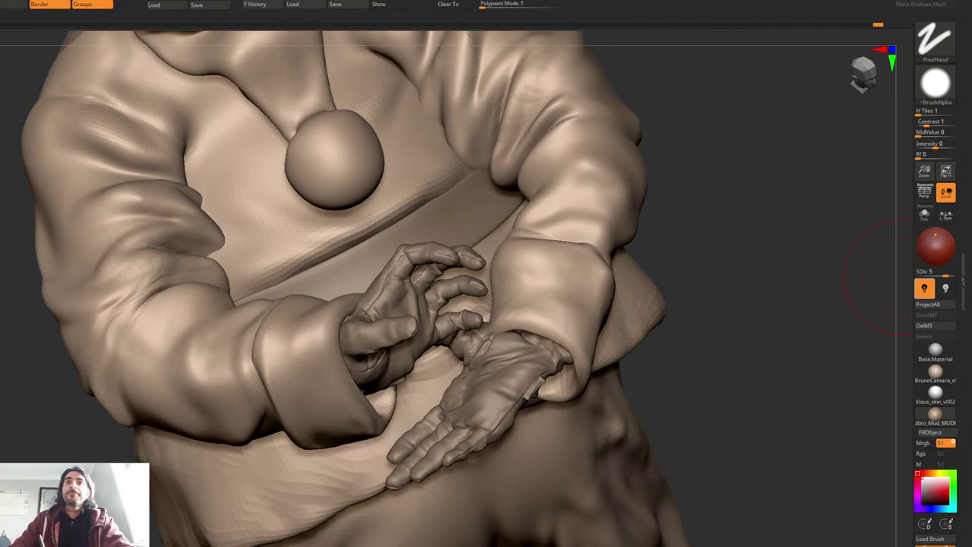
right_drag(555, 245, 486, 334)
right_click(473, 303)
right_drag(472, 302, 499, 246)
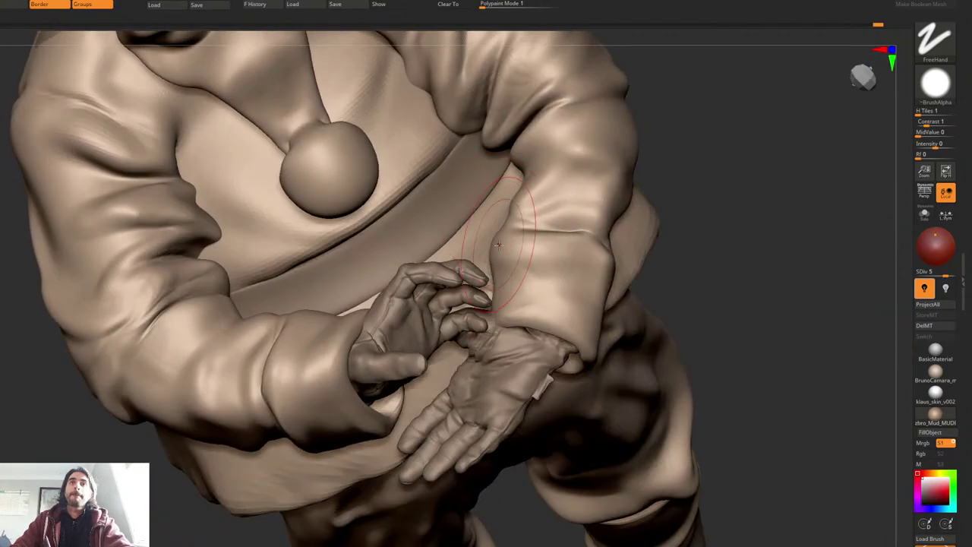
key(ctrl+space)
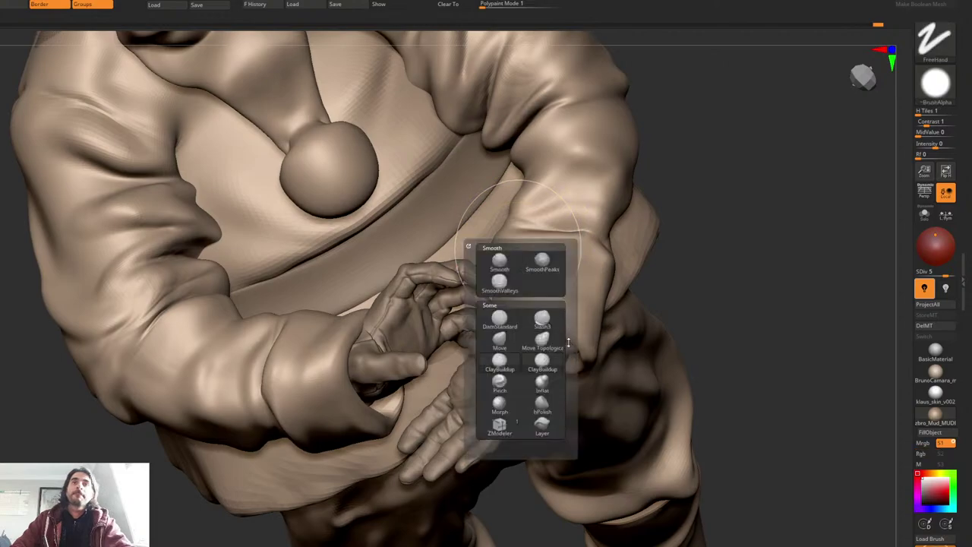
click(543, 340)
mouse_move(527, 214)
right_down()
mouse_move(524, 254)
mouse_move(494, 242)
right_up()
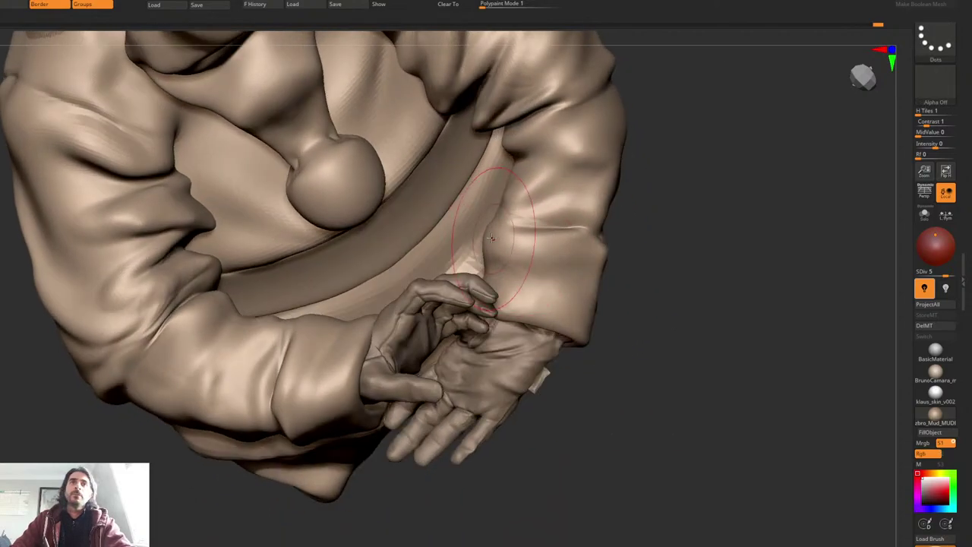
drag(492, 239, 509, 229)
drag(519, 192, 530, 190)
right_drag(535, 247, 534, 210)
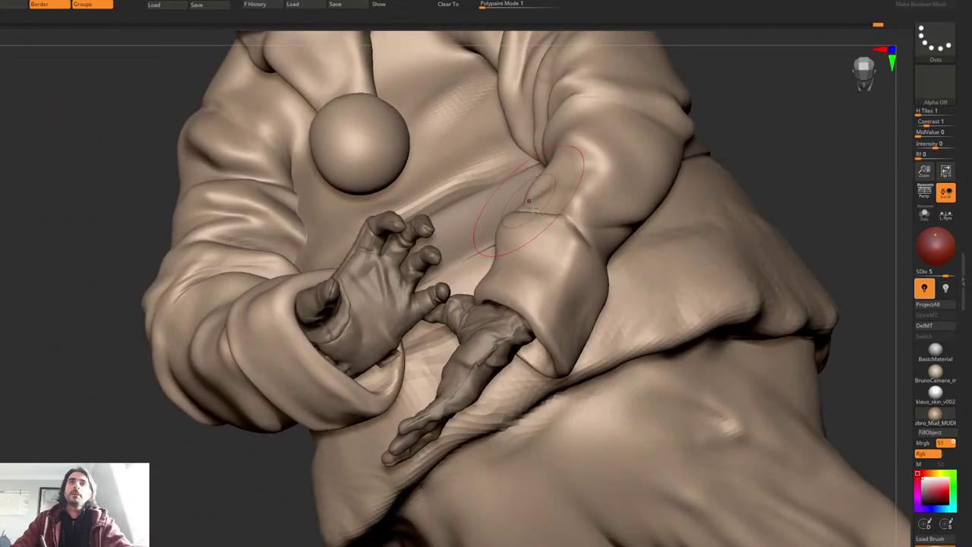
Step: Push in the outer contour of the same sleeve along the forearm above the cuff
mouse_move(596, 204)
right_down()
mouse_move(610, 157)
mouse_move(600, 209)
right_up()
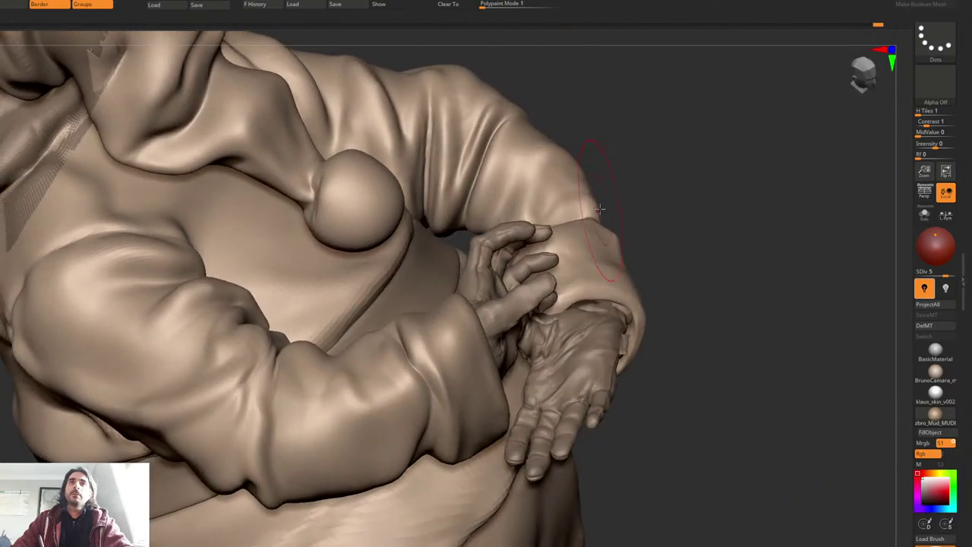
drag(600, 214, 592, 217)
drag(575, 173, 565, 169)
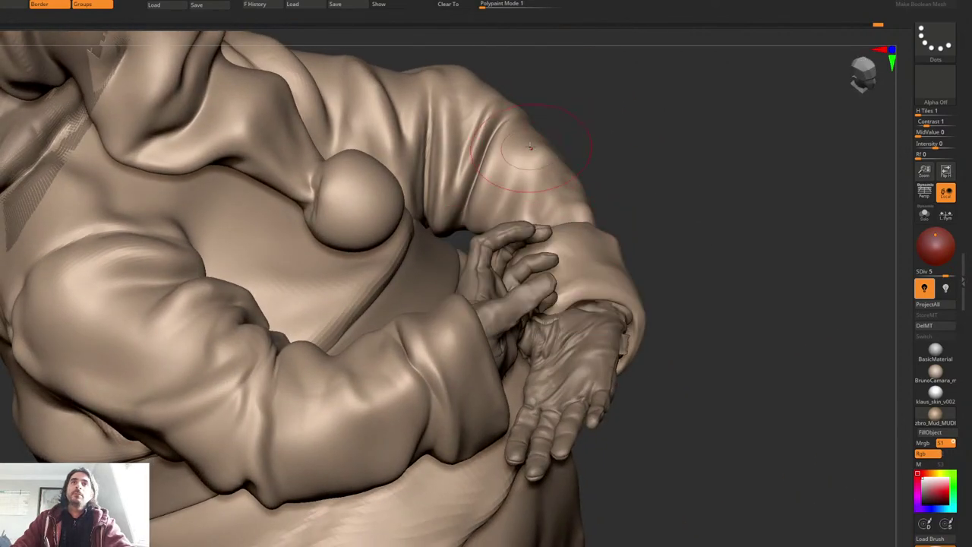
mouse_move(497, 141)
right_down()
mouse_move(486, 142)
mouse_move(494, 150)
mouse_move(493, 107)
right_up()
mouse_move(578, 144)
right_down()
mouse_move(536, 145)
mouse_move(547, 243)
right_up()
mouse_move(563, 239)
right_down()
mouse_move(512, 239)
mouse_move(469, 261)
right_up()
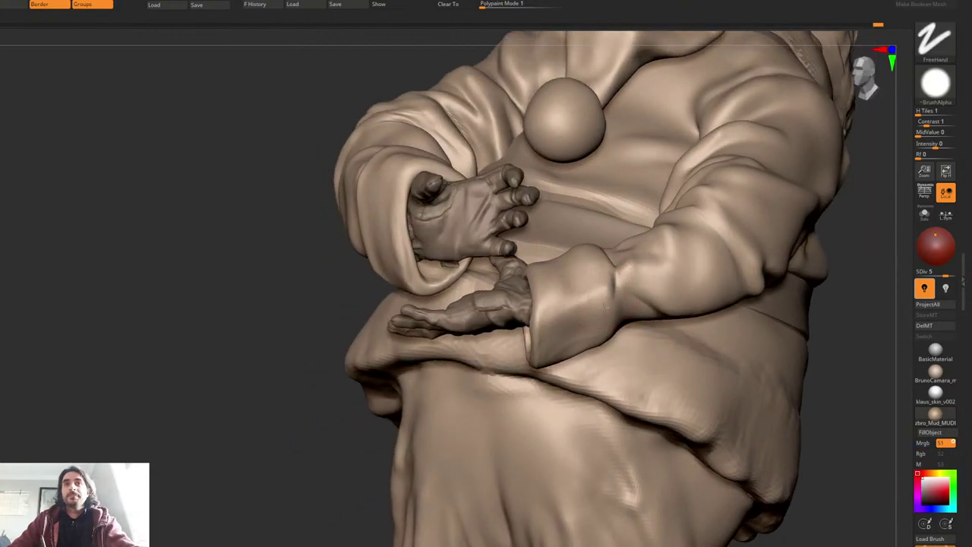
Step: Smooth the lower glove's cuff and shape a soft fold across its outer surface
mouse_move(605, 308)
shift+mouse_down()
mouse_move(568, 302)
mouse_move(553, 285)
mouse_move(568, 303)
shift+mouse_up()
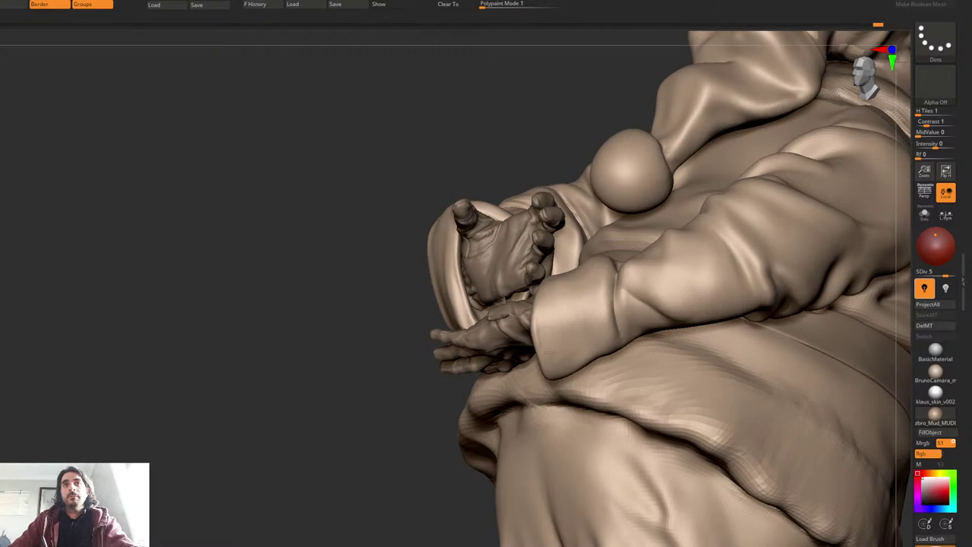
key(space)
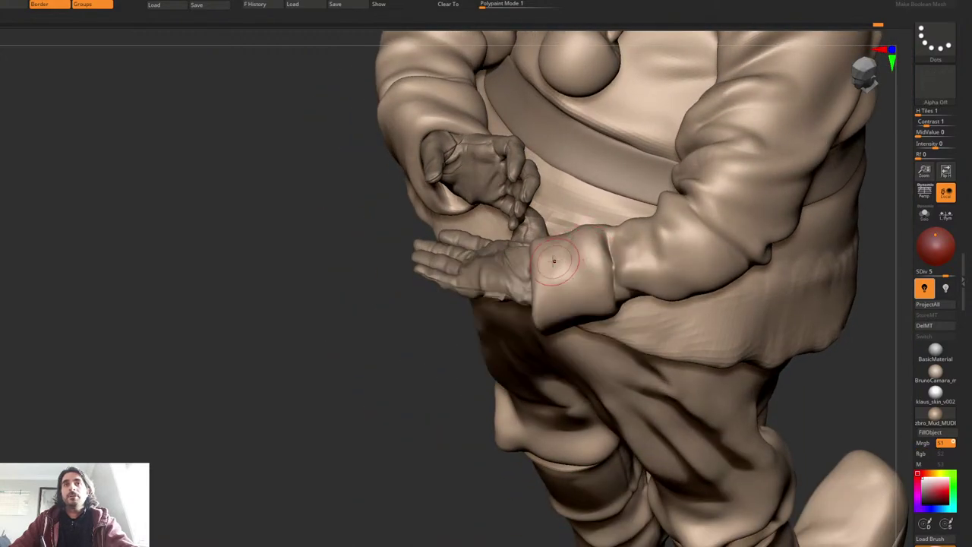
key(space)
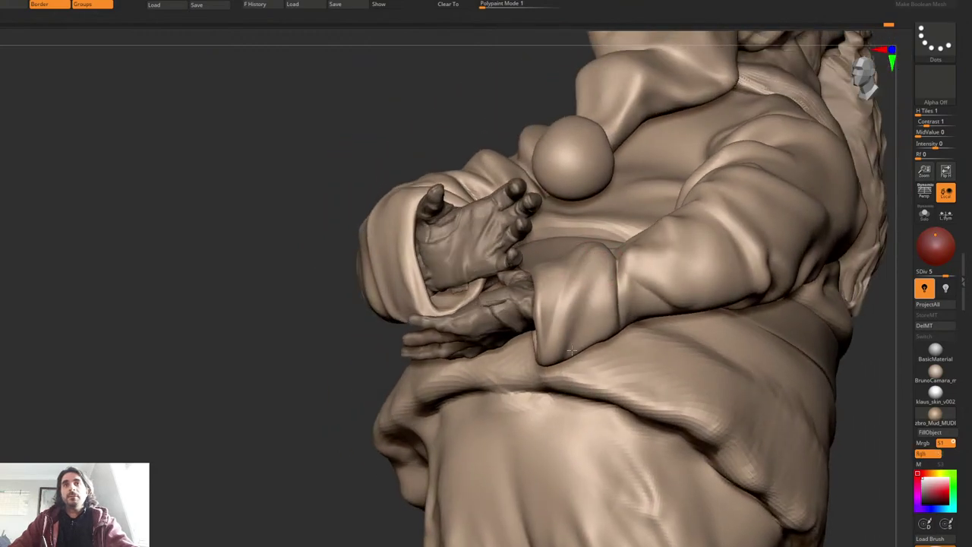
mouse_move(572, 350)
right_down()
mouse_move(563, 283)
mouse_move(570, 311)
right_up()
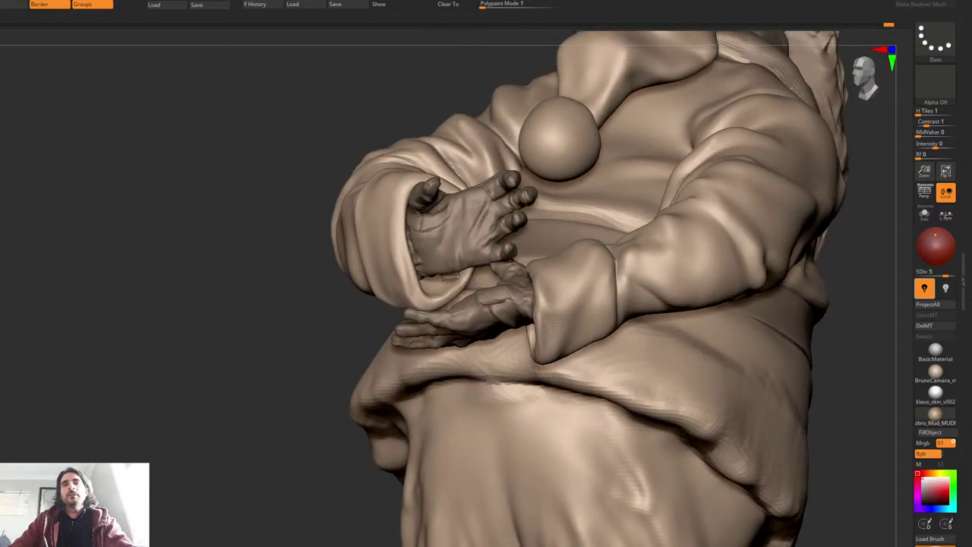
Step: Isolate the body and smooth the underside of the lower cuff
right_drag(544, 362, 608, 350)
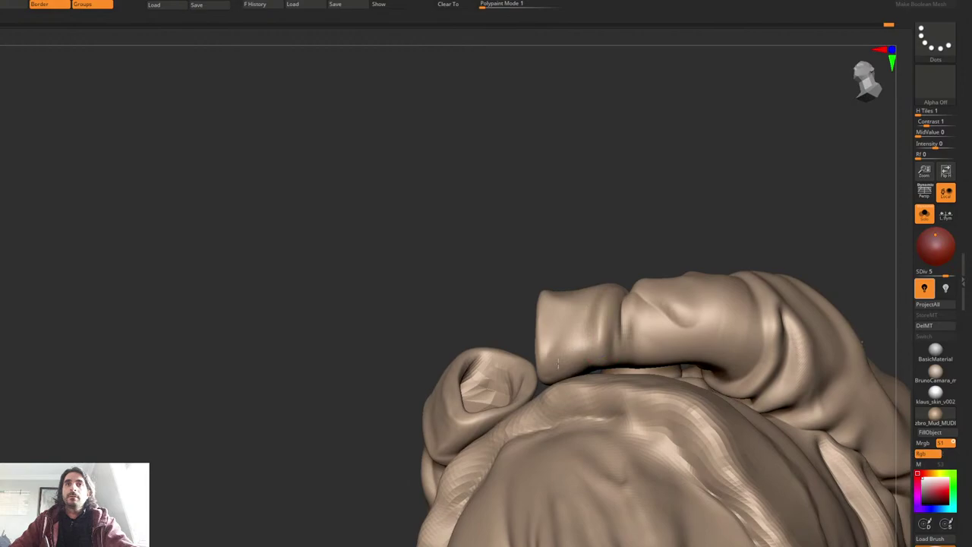
right_drag(591, 303, 602, 327)
shift+drag(596, 346, 582, 292)
right_drag(584, 291, 586, 342)
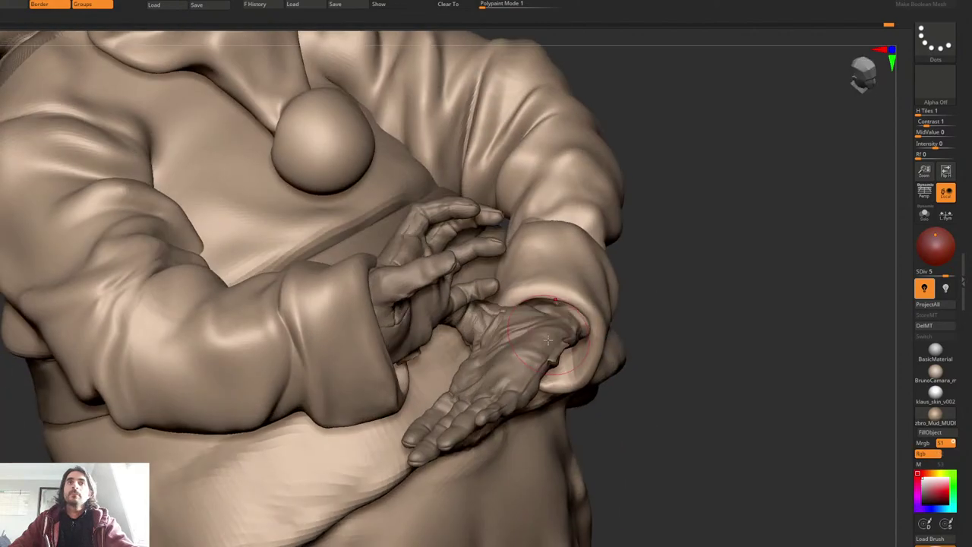
Step: Select and isolate the lower glove, and reposition its wrist with a transpose line placed along a finger
alt+click(548, 343)
ctrl+right_drag(617, 282, 600, 247)
right_drag(600, 246, 529, 293)
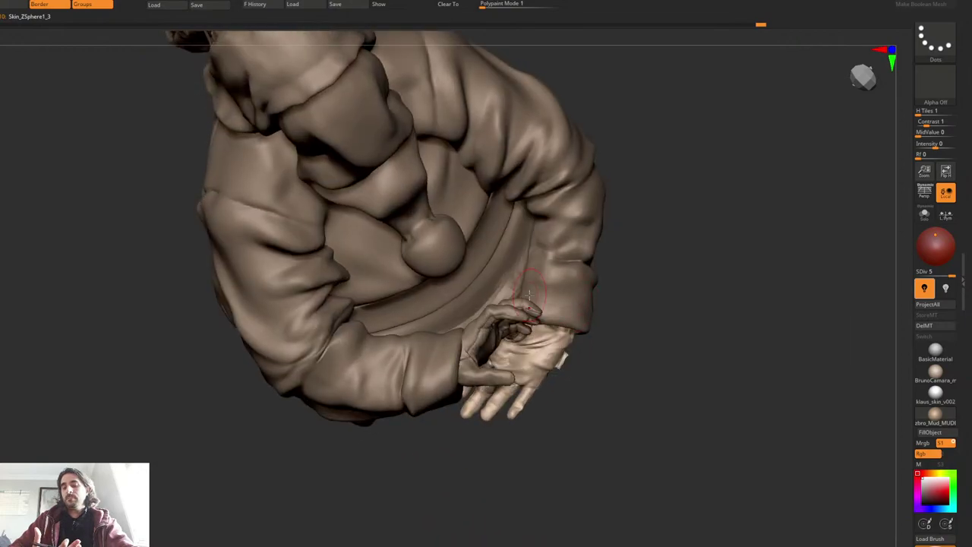
mouse_move(530, 292)
right_down()
mouse_move(601, 263)
mouse_move(584, 302)
right_up()
key(w)
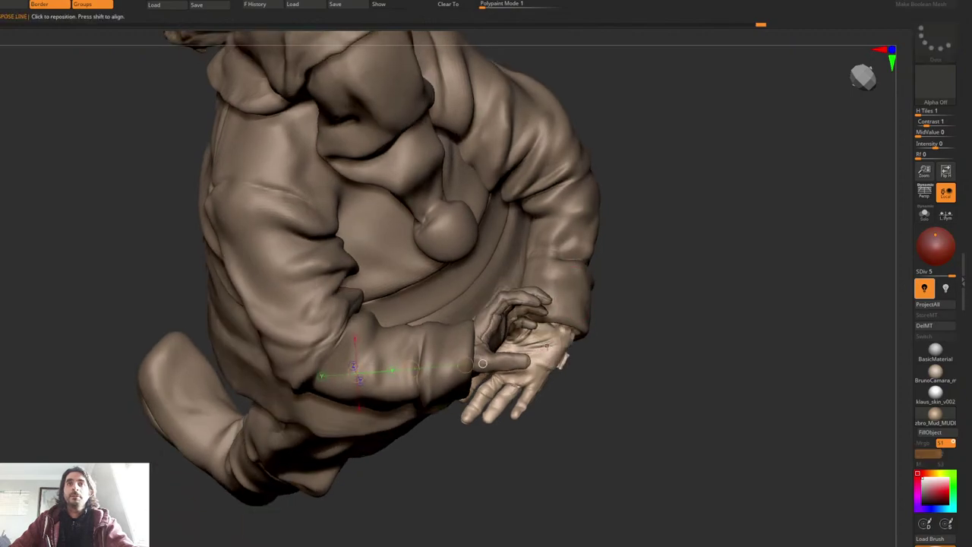
key(q)
key(ctrl+shift+s)
key(w)
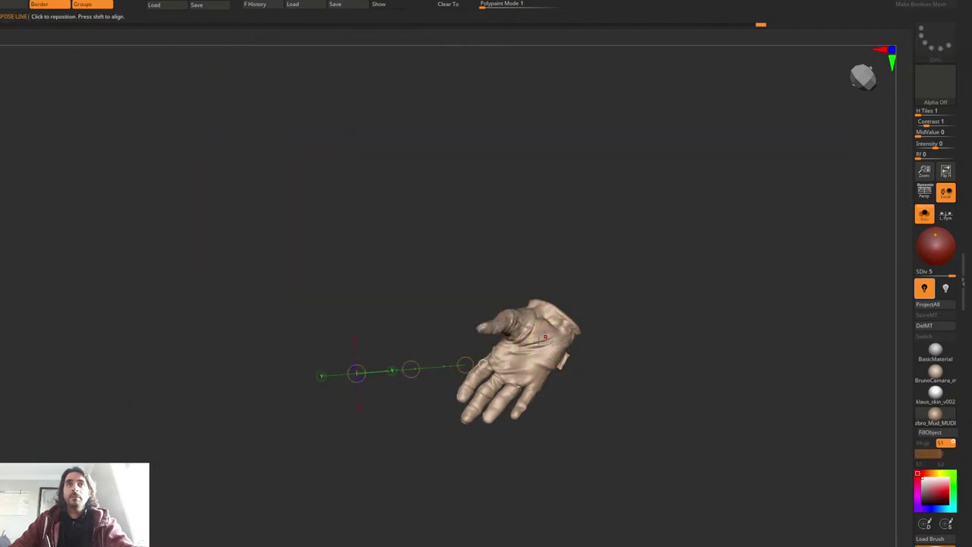
drag(550, 319, 504, 383)
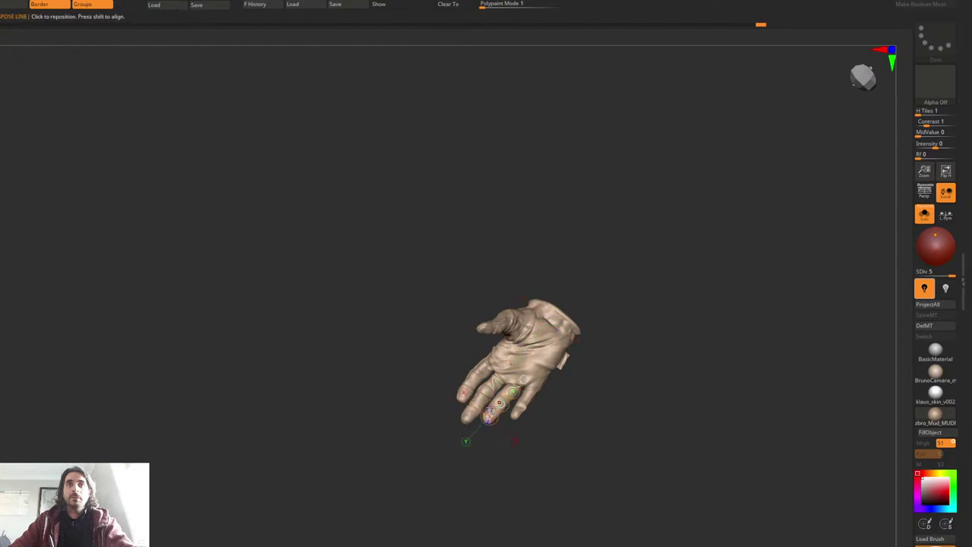
drag(469, 414, 482, 399)
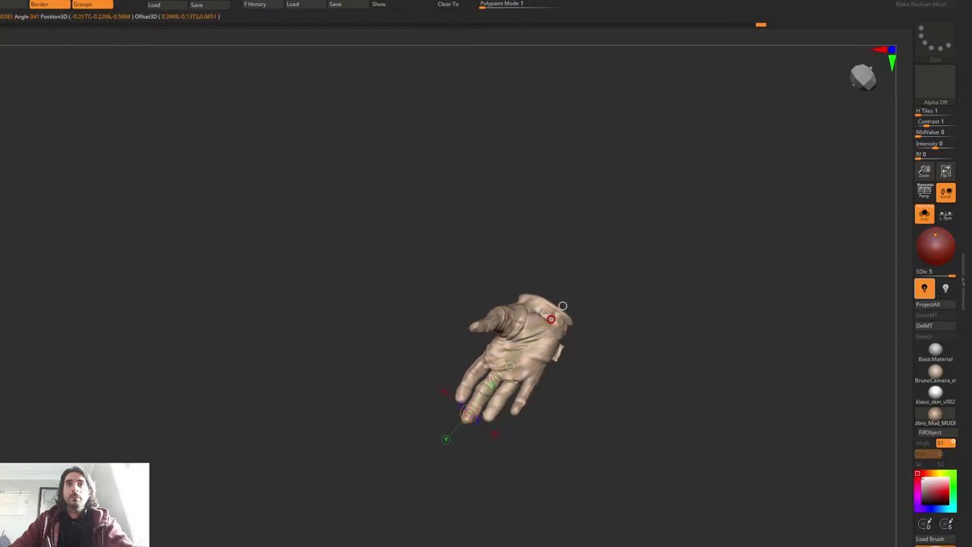
Step: Show all subtools and adjust the lower glove's angle so its wrist sits inside the cuff opening
key(q)
key(ctrl+s)
mouse_move(573, 291)
right_down()
mouse_move(583, 281)
mouse_move(570, 189)
right_up()
drag(569, 189, 567, 299)
drag(516, 337, 525, 320)
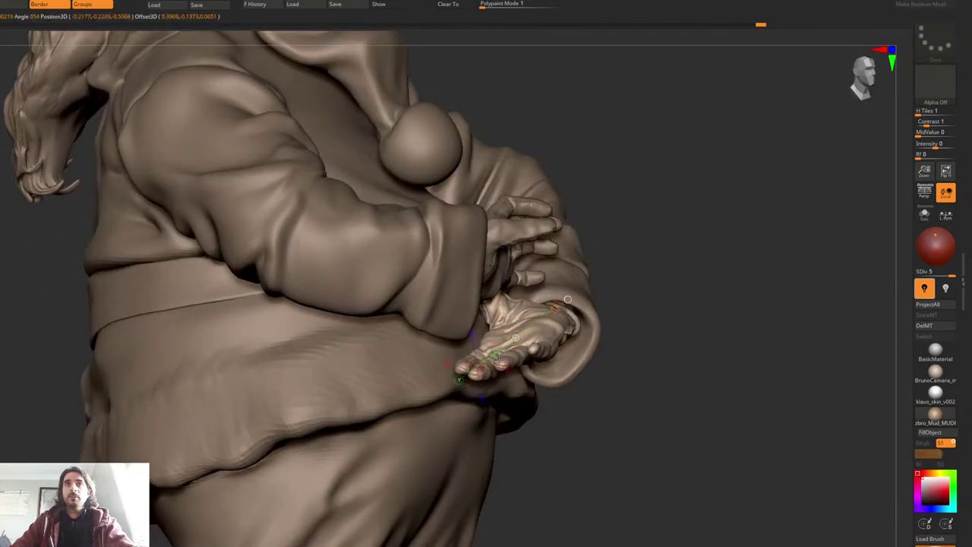
Step: Isolate the lower glove again and check the polygroups on the back of its fingers
mouse_move(517, 323)
right_down()
mouse_move(569, 231)
mouse_move(583, 302)
mouse_move(569, 235)
mouse_move(560, 236)
mouse_move(568, 246)
right_up()
key(q)
key(shift+s)
mouse_move(568, 246)
mouse_down()
mouse_move(550, 241)
mouse_move(578, 176)
mouse_up()
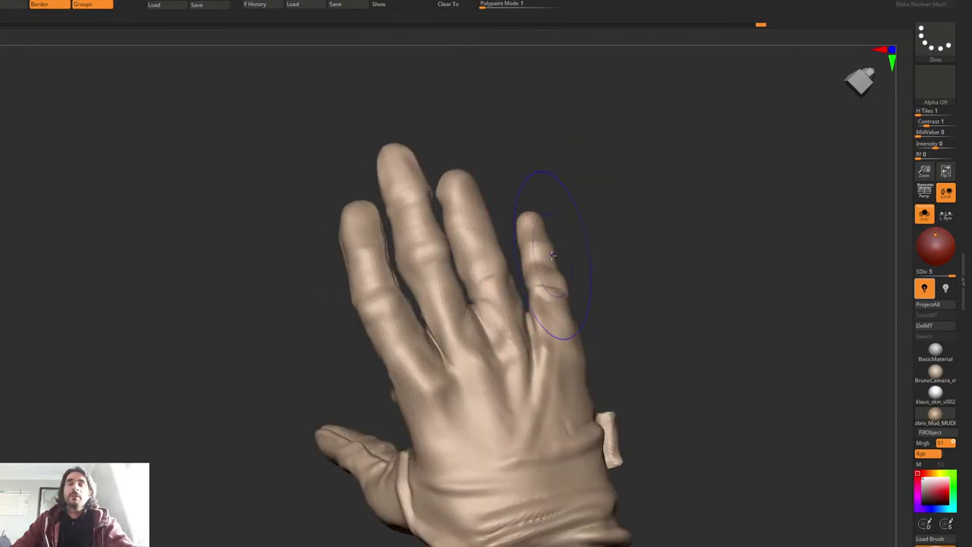
key(shift+f)
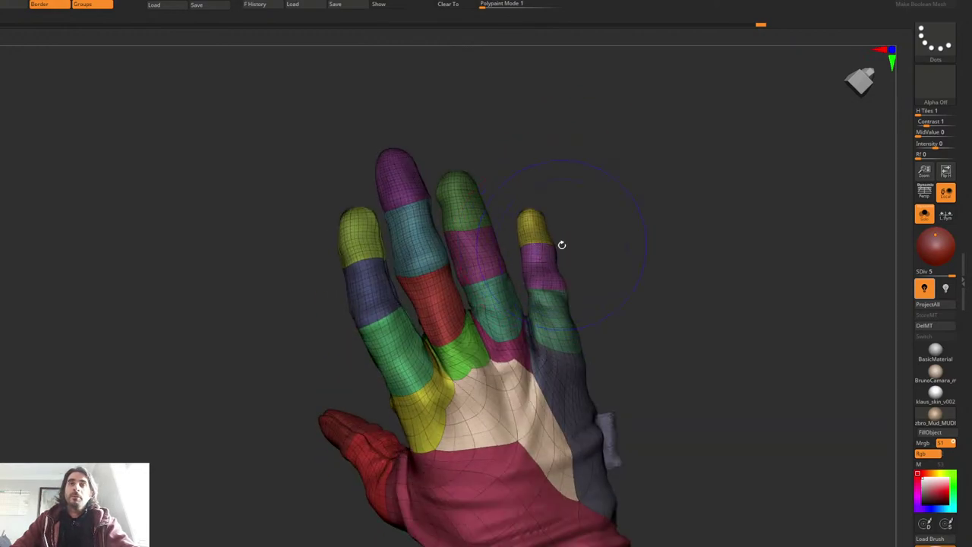
key(shift+f)
Step: Mask the glove except for the little finger using its polygroups, and drop to subdivision level 4
key(ctrl+shift+b)
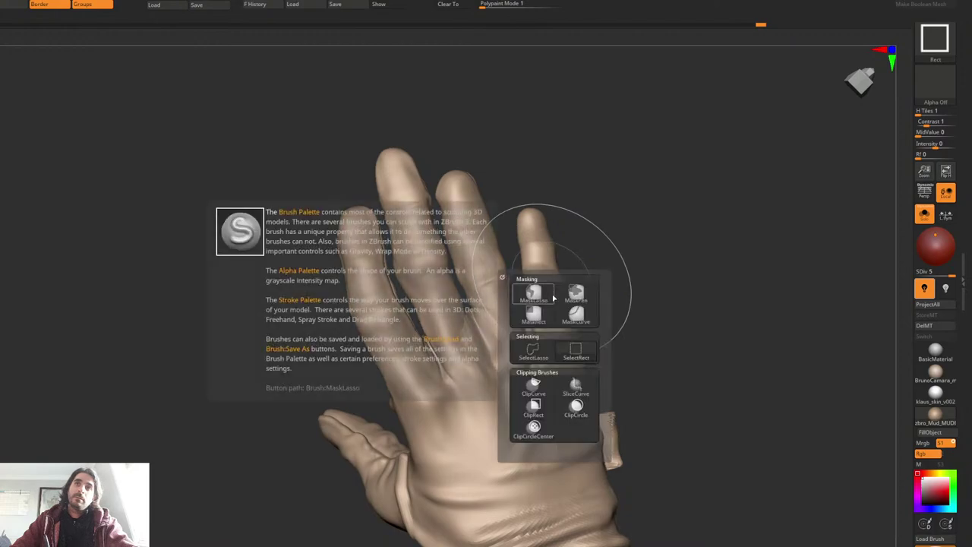
click(554, 295)
ctrl+shift+drag(502, 187, 579, 244)
mouse_move(600, 257)
ctrl+shift+mouse_down()
mouse_move(583, 260)
mouse_move(642, 281)
ctrl+shift+mouse_up()
ctrl+shift+click(544, 270)
ctrl+shift+click(550, 303)
ctrl+click(623, 259)
ctrl+shift+click(623, 259)
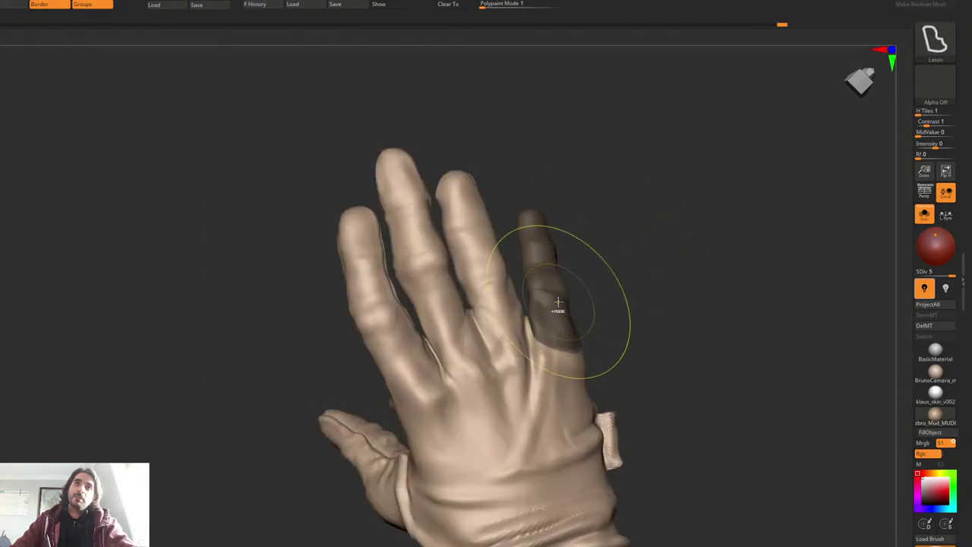
key(ctrl+i)
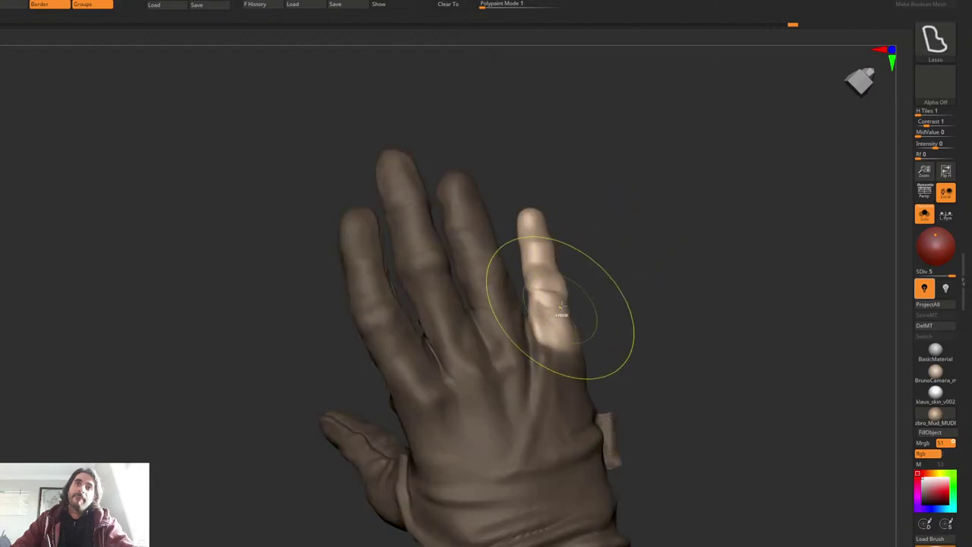
key(shift+d)
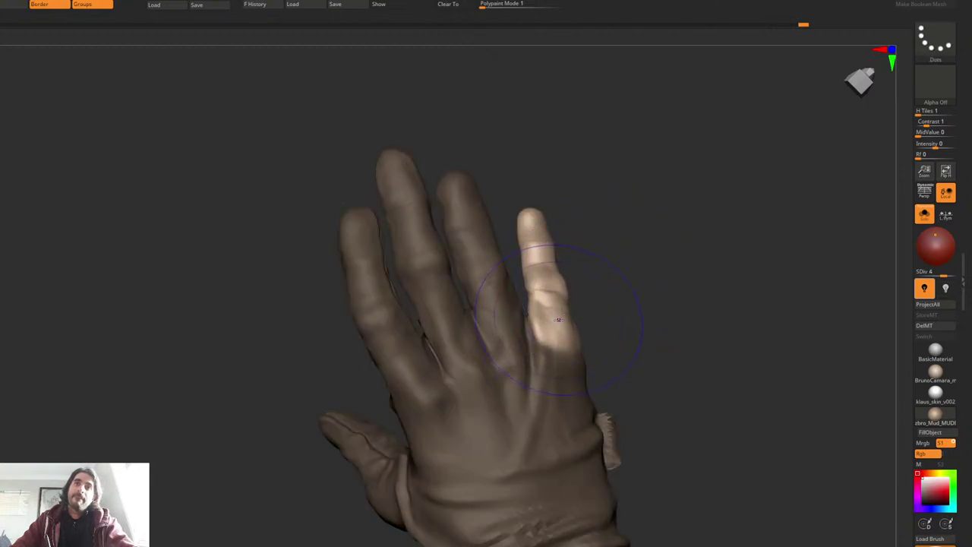
key(ctrl+i)
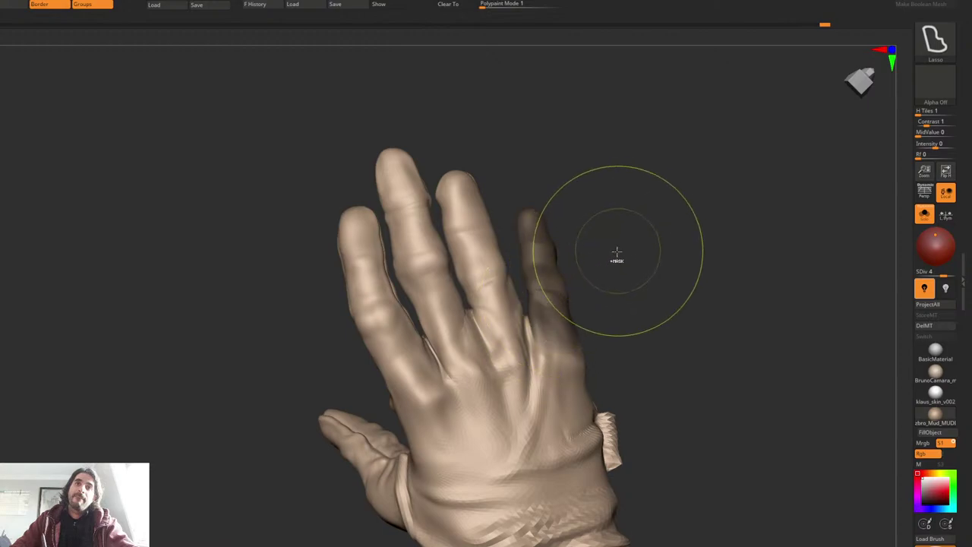
Step: Rotate the little finger away from the neighbouring fingers around its base knuckle with all subtools visible
key(r)
mouse_move(559, 342)
mouse_down()
mouse_move(534, 217)
mouse_move(553, 225)
mouse_up()
click(608, 172)
drag(608, 172, 474, 237)
mouse_move(473, 237)
right_down()
mouse_move(539, 177)
mouse_move(546, 241)
mouse_move(555, 221)
right_up()
right_click(555, 223)
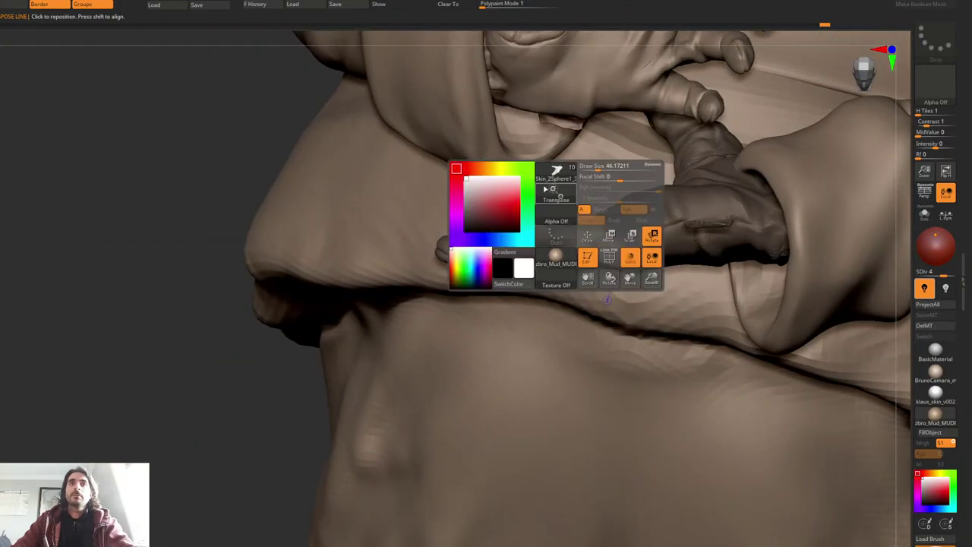
right_drag(599, 123, 595, 207)
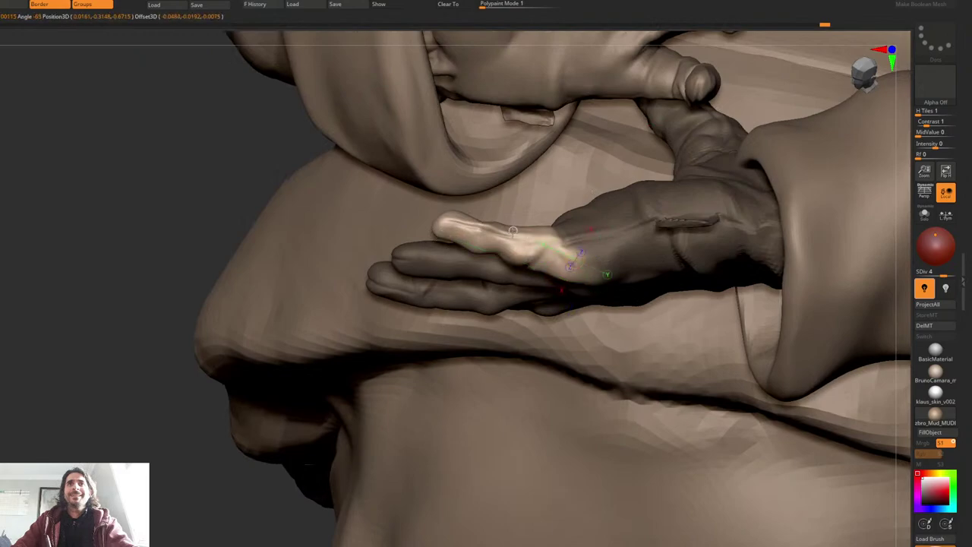
drag(455, 224, 453, 223)
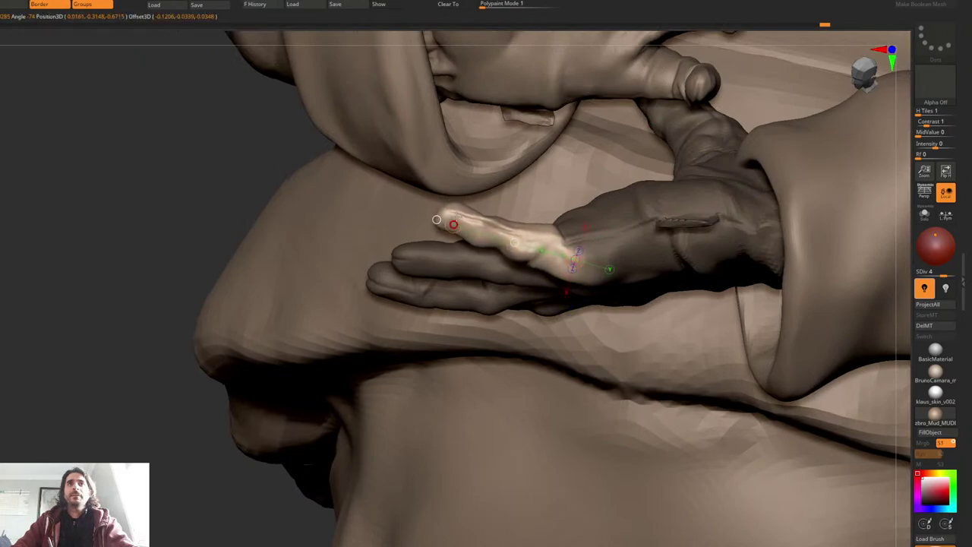
Step: Mask the lower glove except for the end segment of the little finger
key(q)
ctrl+right_drag(485, 182, 487, 211)
key(r)
ctrl+drag(456, 199, 473, 176)
key(q)
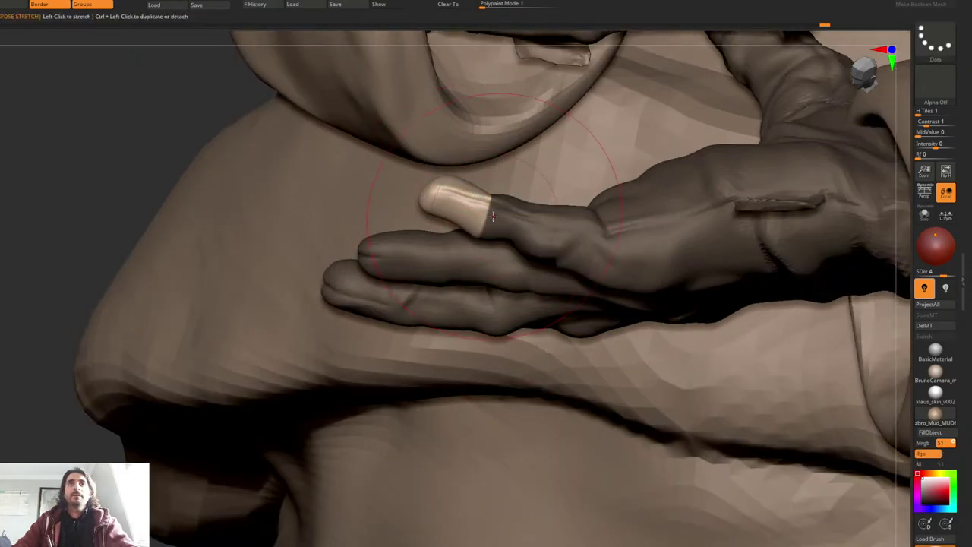
ctrl+click(490, 218)
key(ctrl+i)
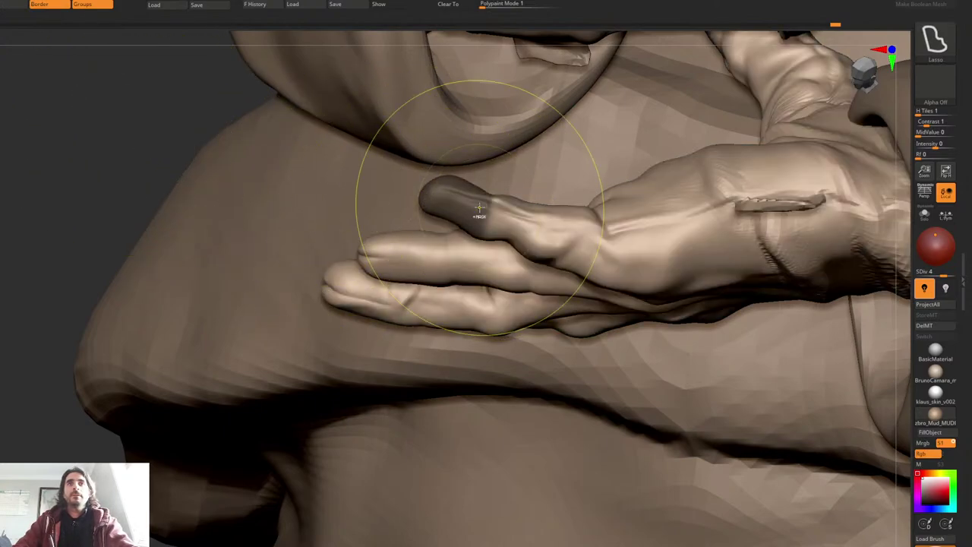
ctrl+click(168, 124)
Step: Rotate the little finger's end segment upward around its joint and check the pose from other angles
key(r)
drag(484, 217, 441, 192)
right_drag(440, 192, 407, 226)
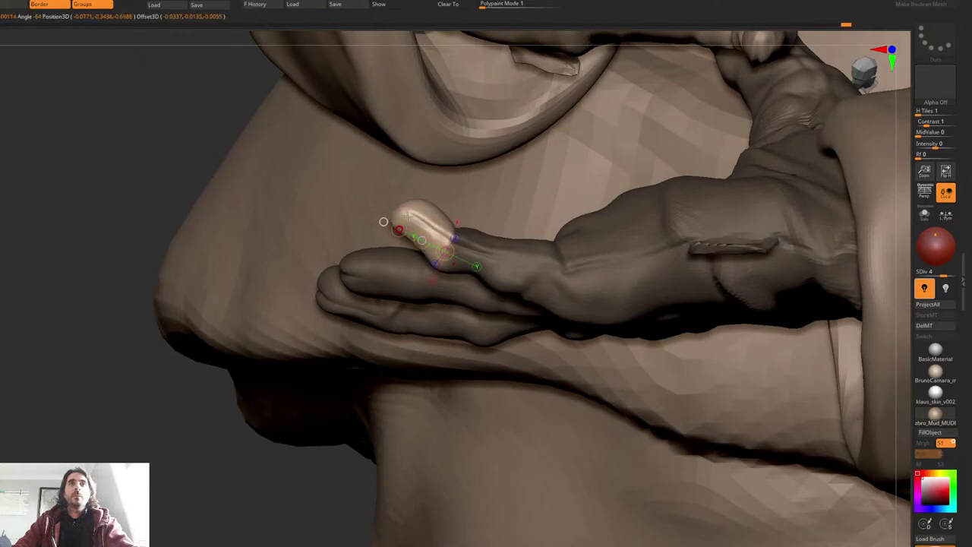
key(q)
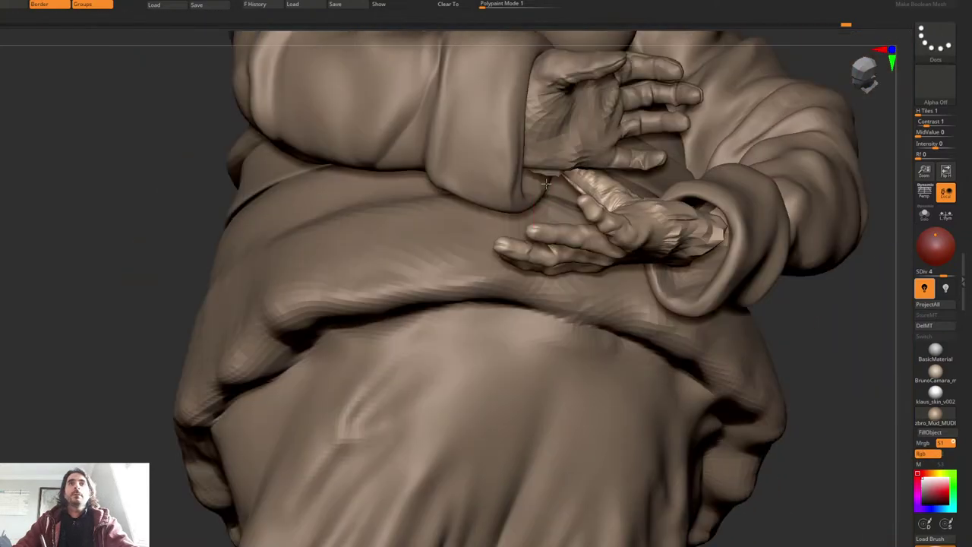
right_drag(546, 183, 578, 302)
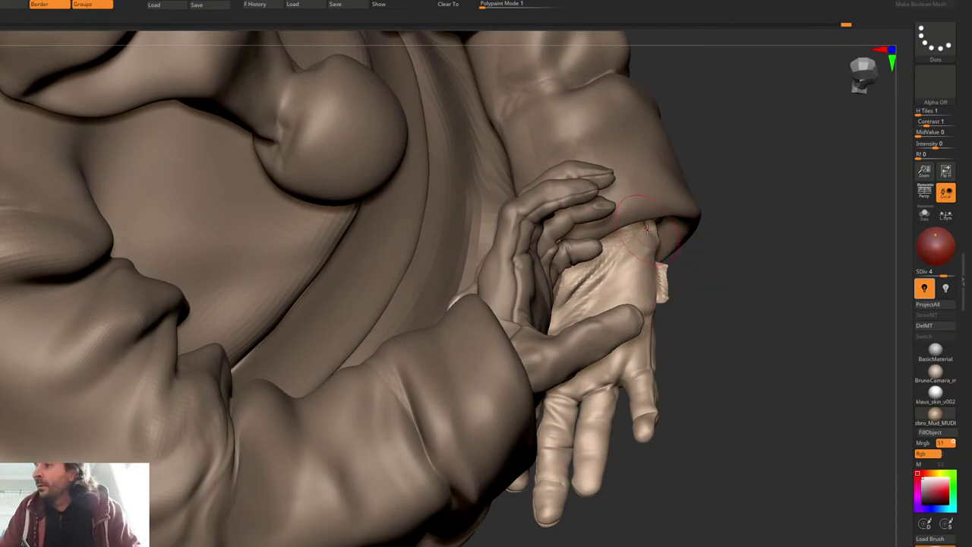
Step: Nudge the lower glove's wrist into its cuff opening and check both hands from the front
drag(646, 228, 662, 259)
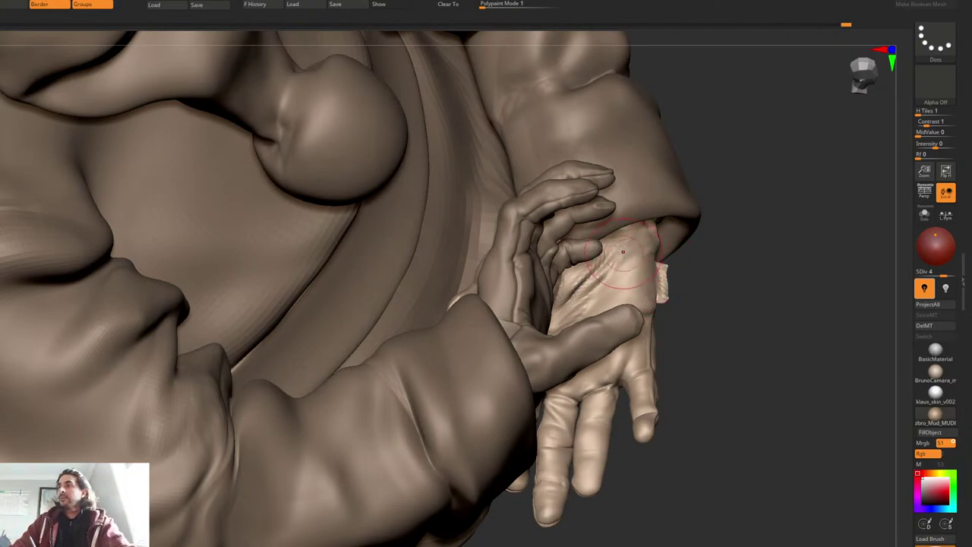
right_drag(636, 264, 589, 200)
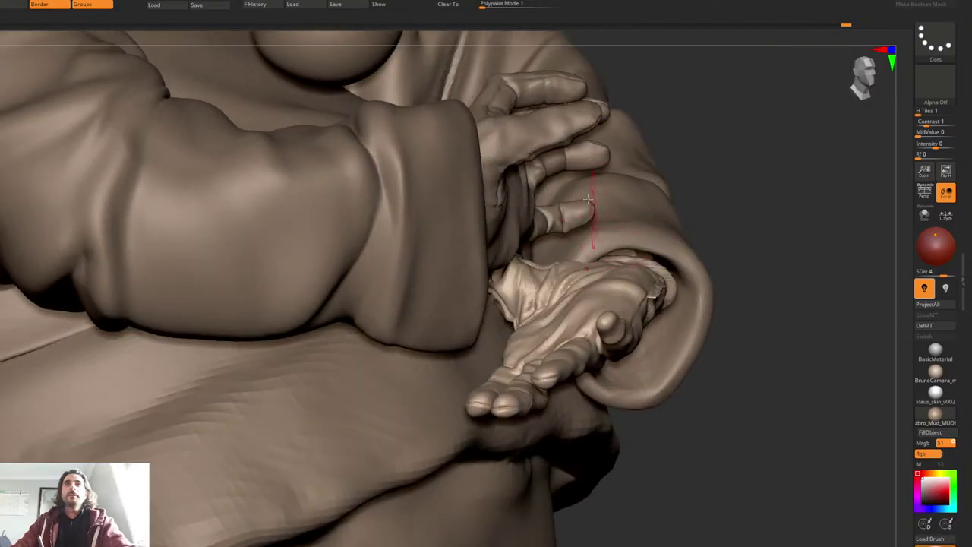
alt+click(576, 130)
right_drag(576, 129, 466, 253)
ctrl+right_drag(653, 311, 656, 246)
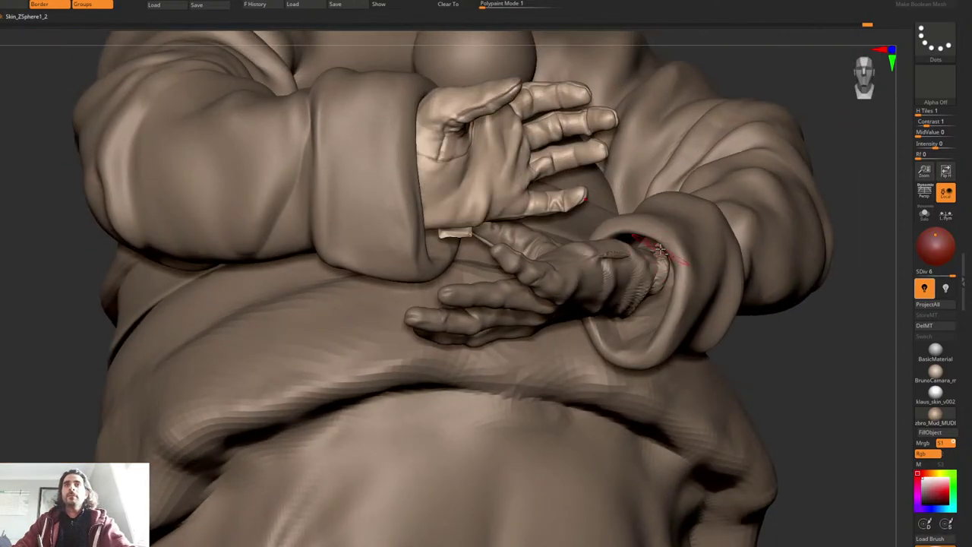
Step: Select the coat and adjust the sleeve folds and cuff rim around the lower glove with the Move brush
alt+click(671, 239)
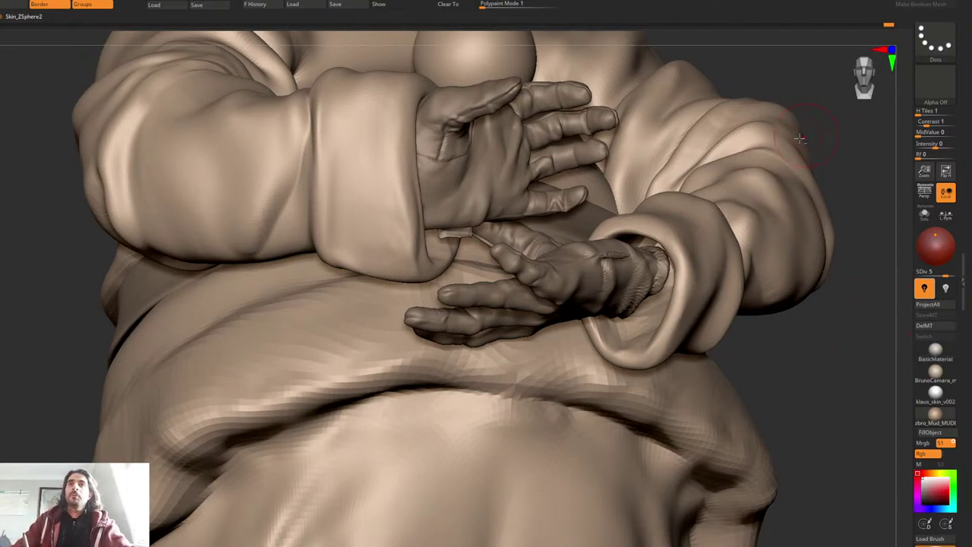
mouse_move(881, 312)
right_down()
mouse_move(616, 200)
mouse_move(627, 194)
right_up()
key(b)
key(m)
click(641, 221)
key(space)
click(637, 177)
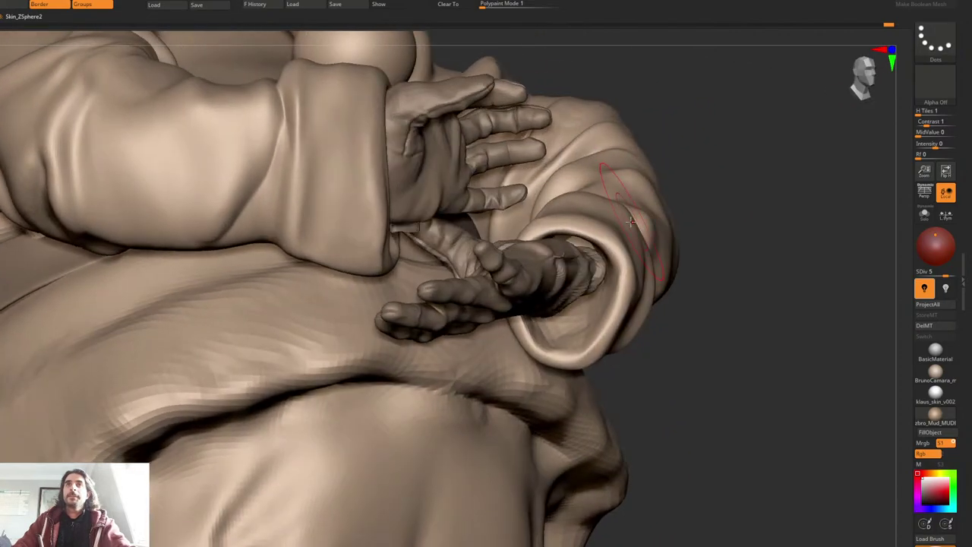
drag(610, 184, 568, 210)
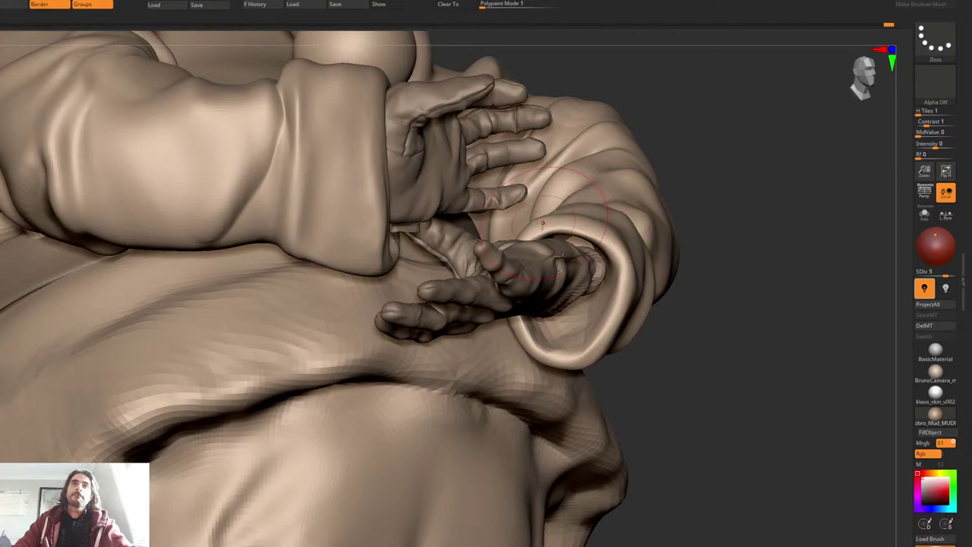
right_drag(568, 226, 596, 237)
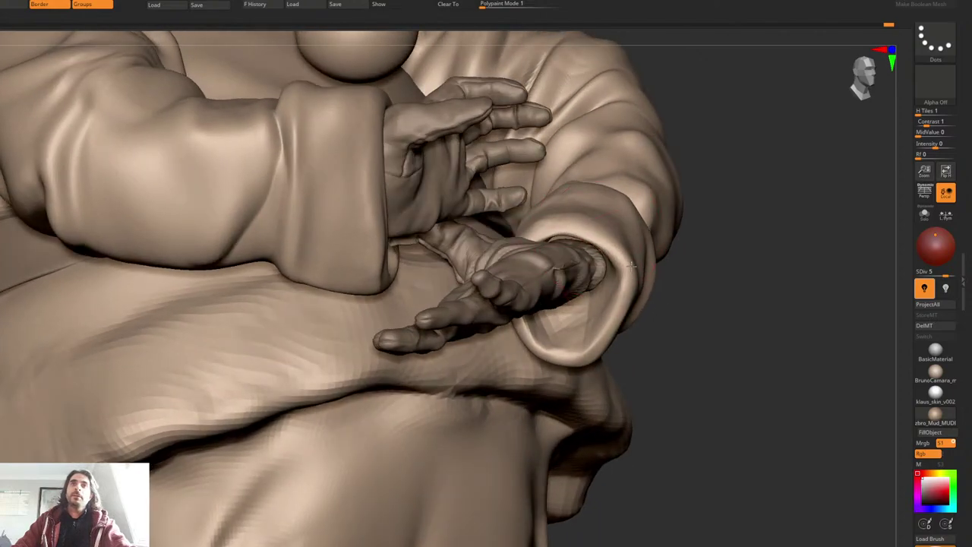
drag(597, 304, 591, 318)
Step: Isolate the coat and push the cap surface deeper inside the lower glove's cuff opening
right_click(590, 266)
mouse_move(591, 317)
right_down()
mouse_move(590, 267)
mouse_move(575, 305)
right_up()
key(ctrl+alt+s)
right_click(579, 280)
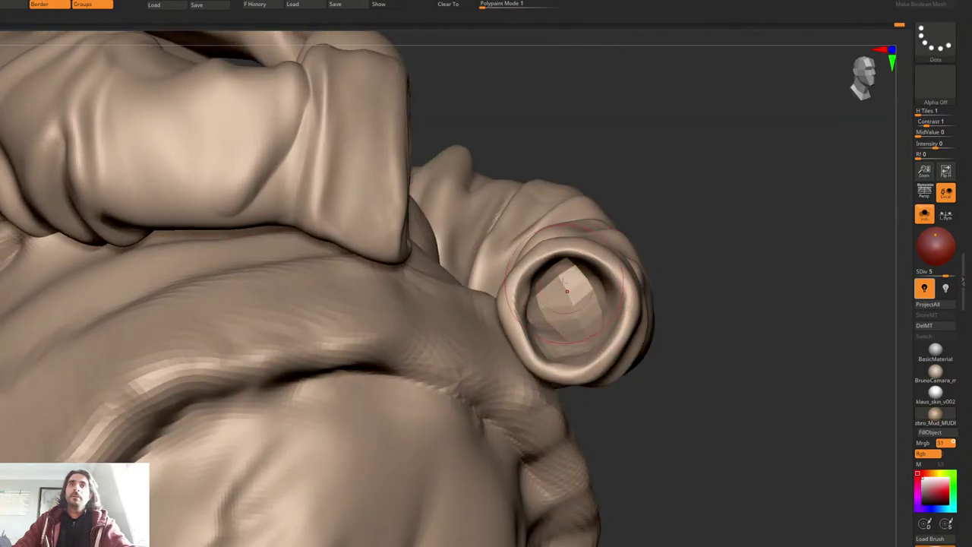
drag(568, 278, 575, 292)
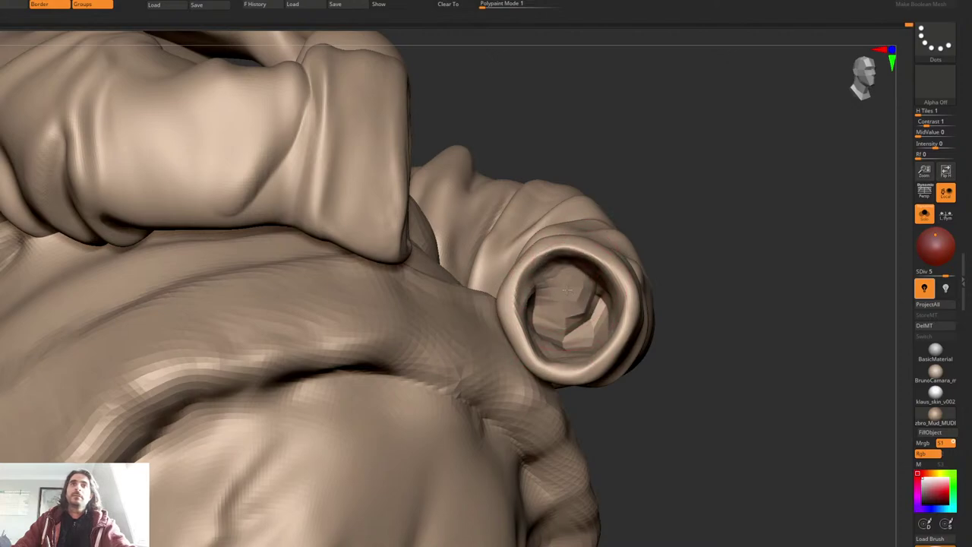
Step: Examine both sleeves and cuffs with the polygroup colours and mesh lines displayed
ctrl+right_drag(578, 312, 539, 335)
key(shift+f)
key(space)
right_drag(582, 275, 562, 325)
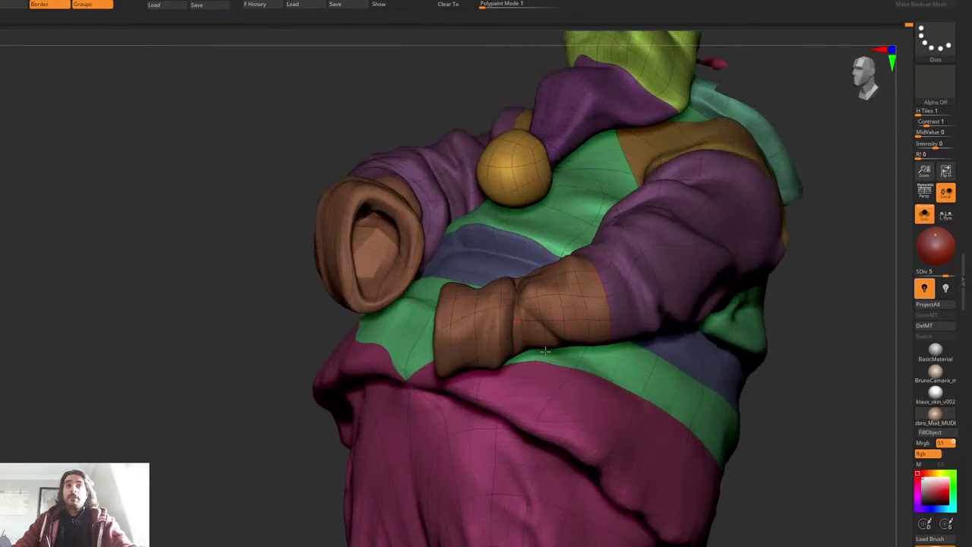
key(shift+f)
mouse_move(615, 297)
ctrl+right_down()
mouse_move(601, 256)
mouse_move(623, 231)
mouse_move(607, 279)
mouse_move(559, 293)
mouse_move(473, 271)
mouse_move(625, 239)
mouse_move(640, 187)
mouse_move(589, 236)
mouse_move(615, 258)
mouse_move(558, 338)
mouse_move(635, 239)
ctrl+right_up()
key(alt+s)
key(shift+f)
Step: Select the hat with its hanging tail and pompom, keeping the polygroup colours displayed
key(w)
mouse_move(703, 186)
alt+right_down()
mouse_move(486, 255)
mouse_move(457, 253)
mouse_move(550, 163)
mouse_move(591, 177)
mouse_move(564, 218)
mouse_move(619, 236)
mouse_move(590, 256)
mouse_move(586, 156)
mouse_move(589, 322)
mouse_move(580, 232)
alt+right_up()
key(shift+f)
key(shift+f)
alt+click(468, 242)
key(q)
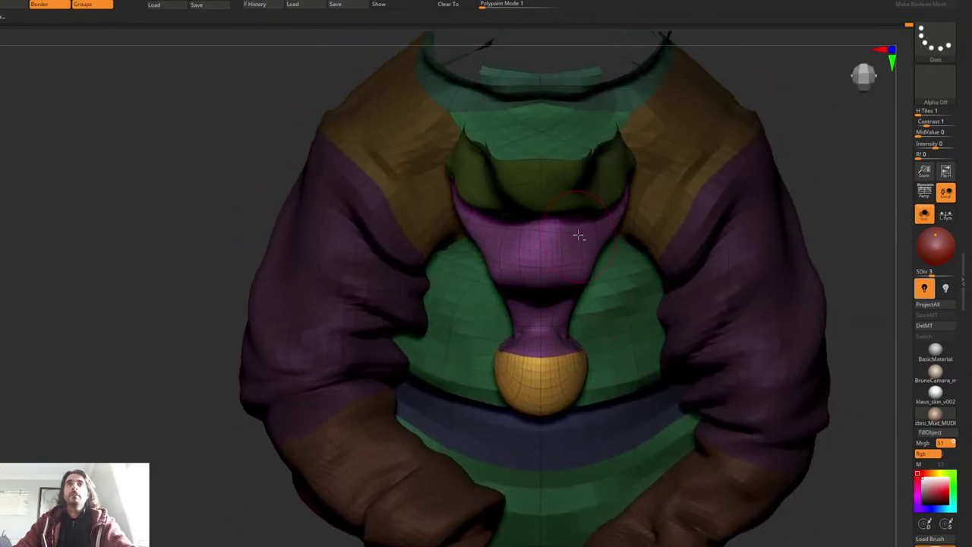
Step: Lay a transpose line from the tail's purple section down to the pompom and try swinging the pompom aside
key(w)
key(y)
drag(539, 224, 547, 299)
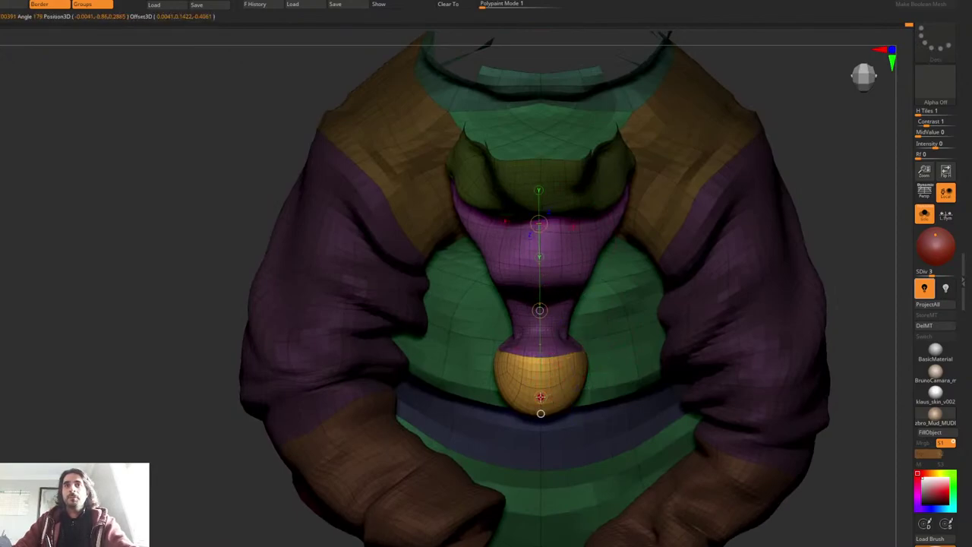
drag(541, 399, 580, 372)
key(ctrl+z)
Step: Rotate the hat tail's purple section and pompom to one side around the fold below the green section
key(q)
mouse_move(625, 223)
ctrl+right_down()
mouse_move(600, 201)
mouse_move(582, 159)
mouse_move(569, 172)
ctrl+right_up()
mouse_move(530, 58)
ctrl+mouse_down()
mouse_move(423, 91)
mouse_move(512, 246)
mouse_move(710, 117)
mouse_move(690, 100)
ctrl+mouse_up()
mouse_move(626, 209)
alt+right_down()
mouse_move(616, 173)
mouse_move(590, 246)
alt+right_up()
key(r)
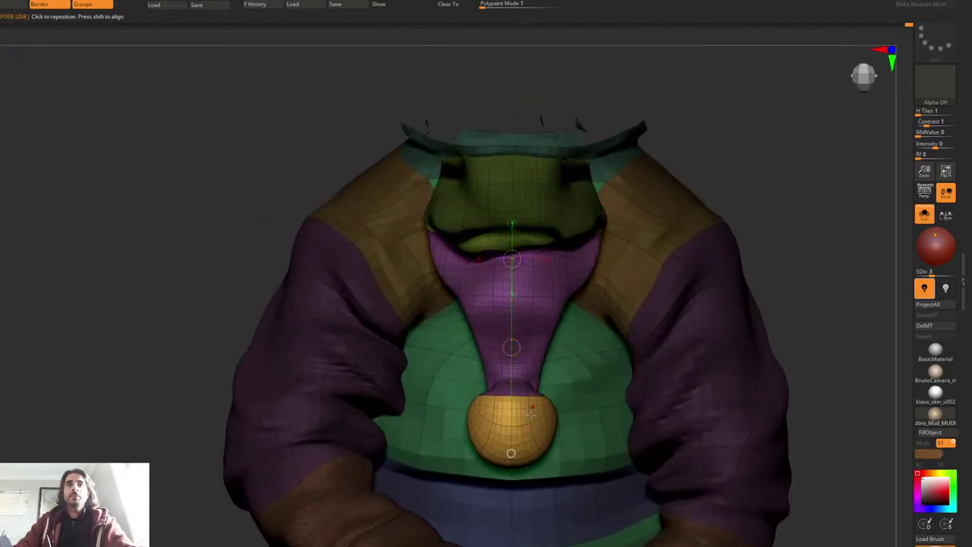
mouse_move(511, 435)
mouse_down()
mouse_move(561, 416)
mouse_move(549, 419)
mouse_up()
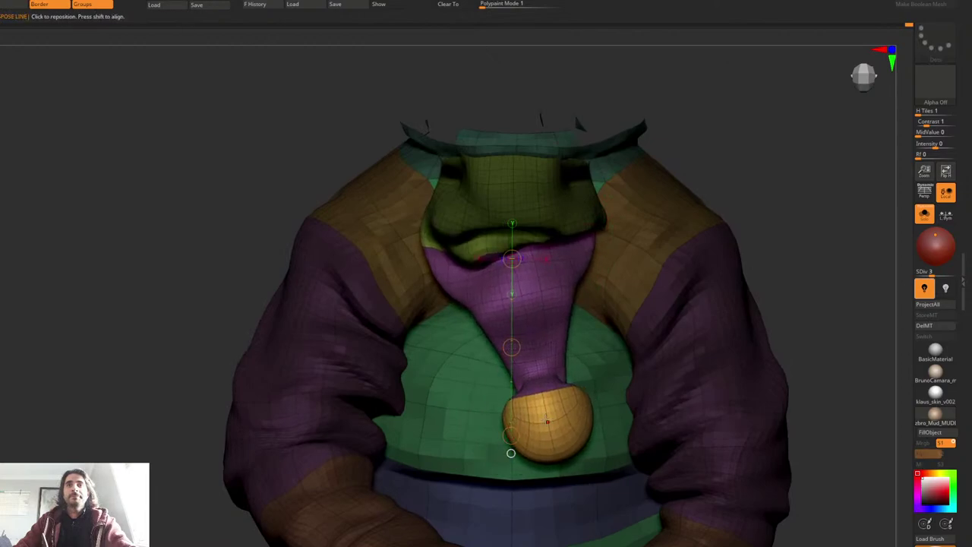
Step: Pull the fold downward where the hat tail's purple section meets the green section
key(q)
right_drag(594, 273, 562, 245)
right_click(572, 250)
right_click(562, 245)
drag(555, 230, 551, 259)
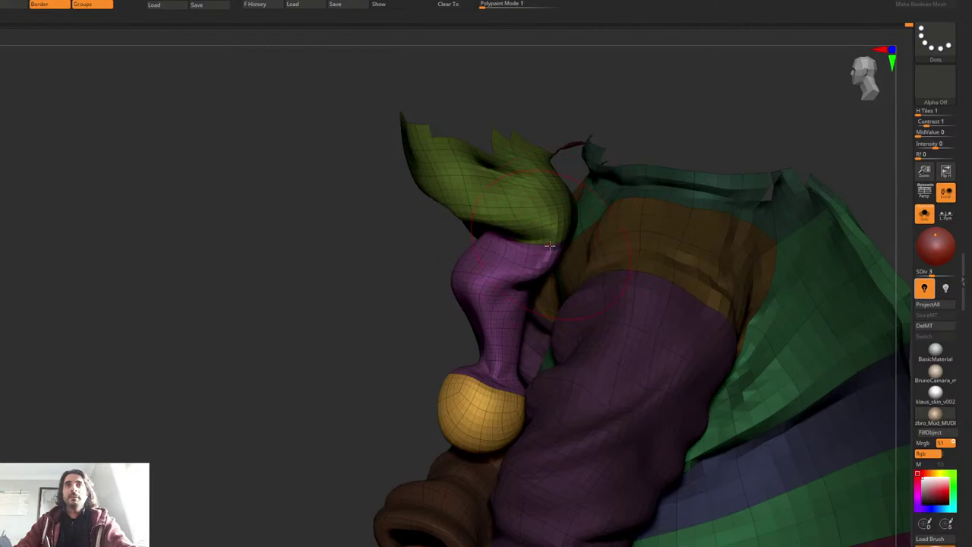
right_drag(545, 260, 573, 238)
right_drag(511, 260, 493, 290)
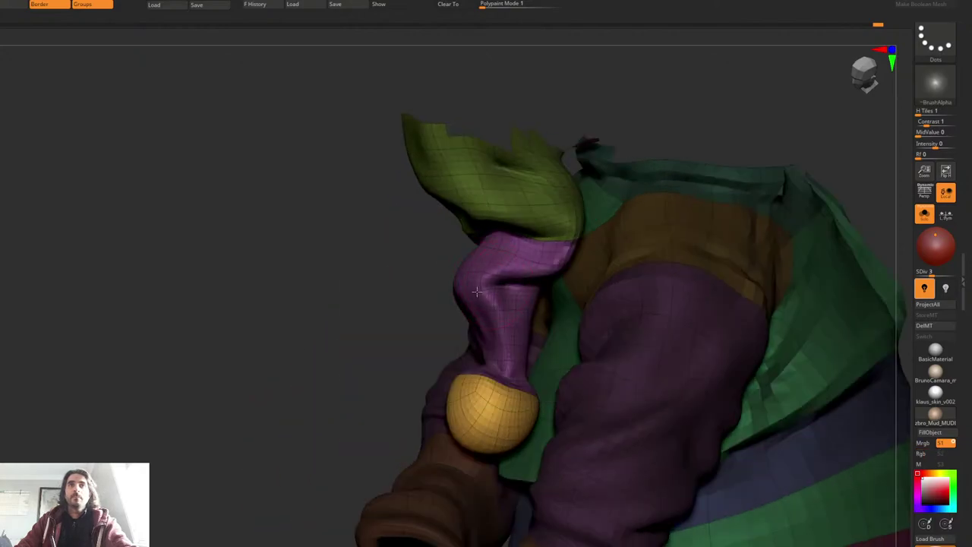
Step: Hide the polygroup colours and sculpt fabric folds into the tail's lower section down to the pompom's neck
key(shift+f)
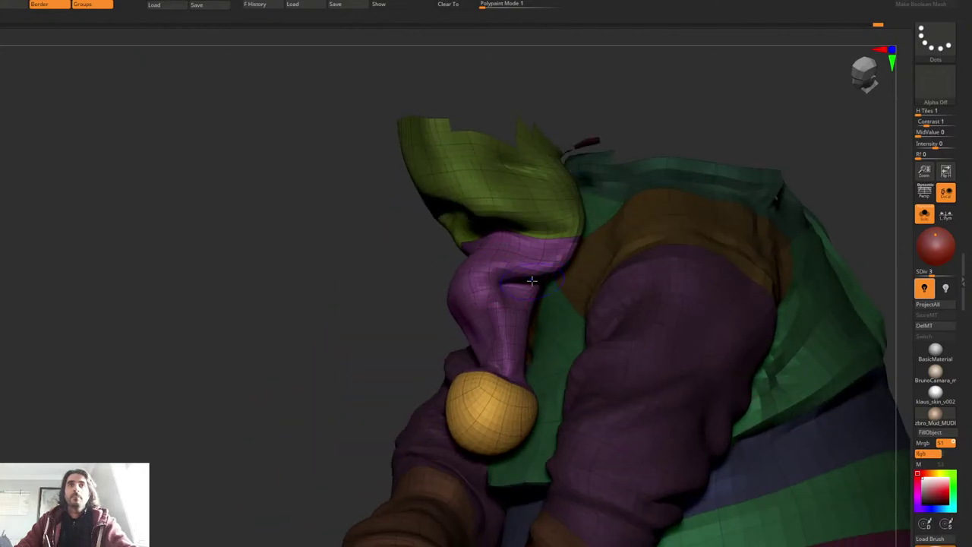
key(shift+f)
mouse_move(506, 287)
right_down()
mouse_move(492, 265)
mouse_move(507, 312)
right_up()
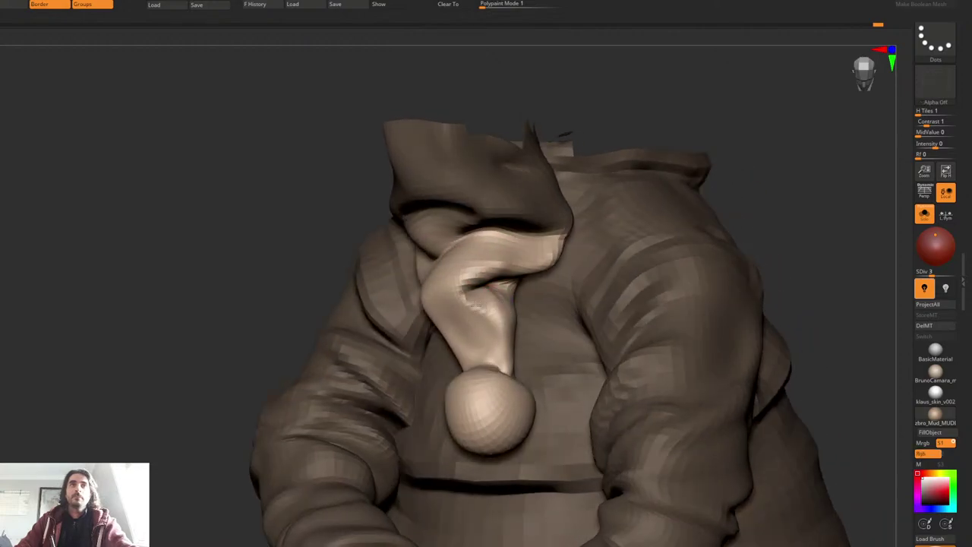
drag(498, 271, 482, 307)
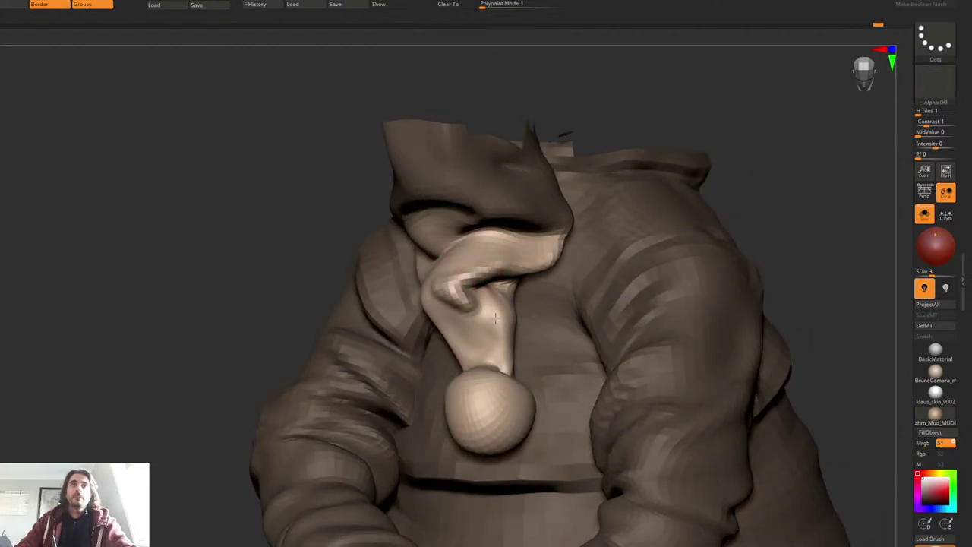
right_drag(486, 316, 501, 297)
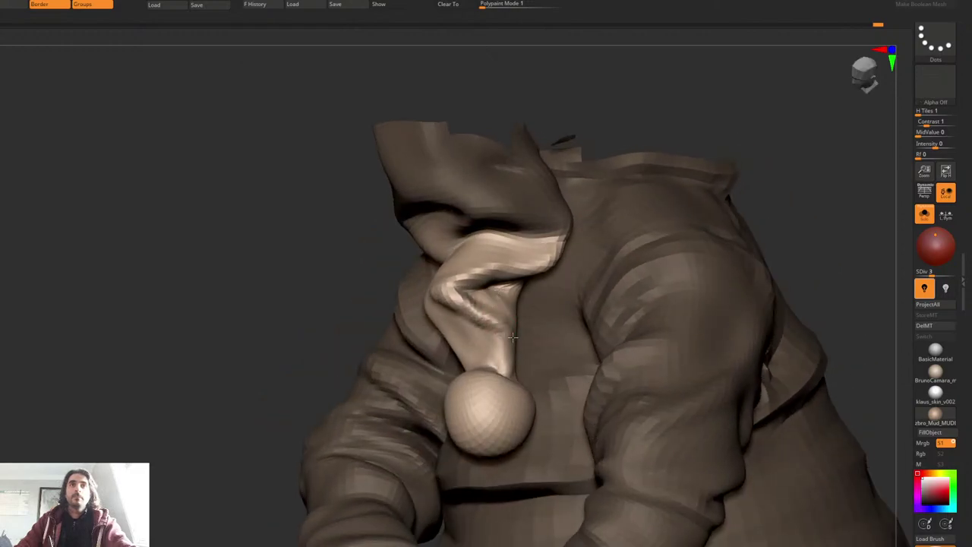
right_drag(504, 340, 486, 351)
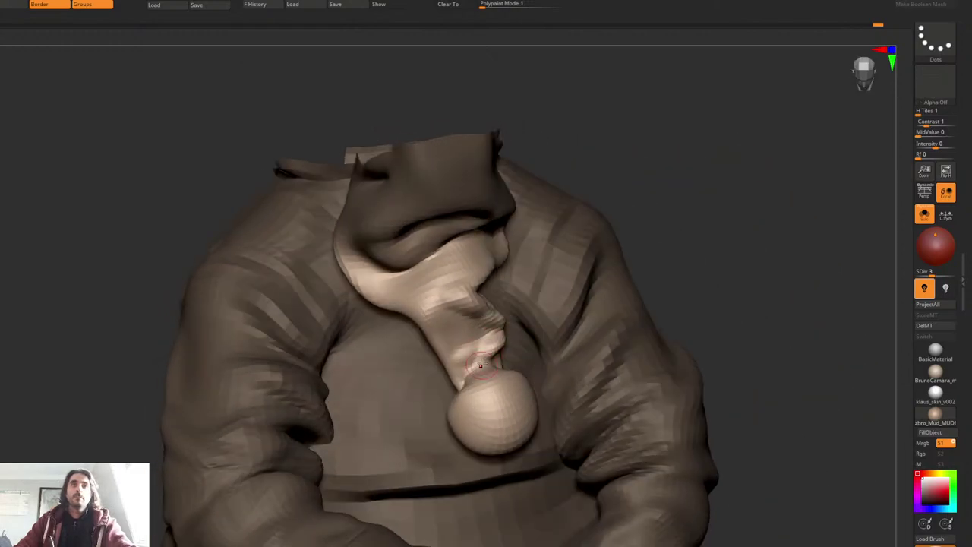
drag(470, 366, 478, 359)
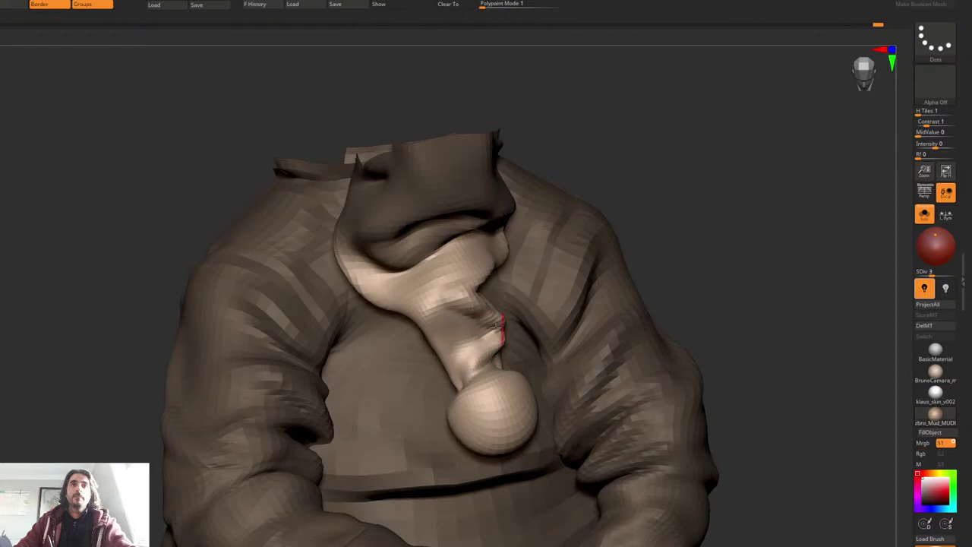
Step: Smooth the rough fabric folds on the hat tail's lower section just above the pompom
right_drag(494, 324, 448, 279)
shift+drag(440, 270, 493, 327)
right_drag(490, 324, 503, 333)
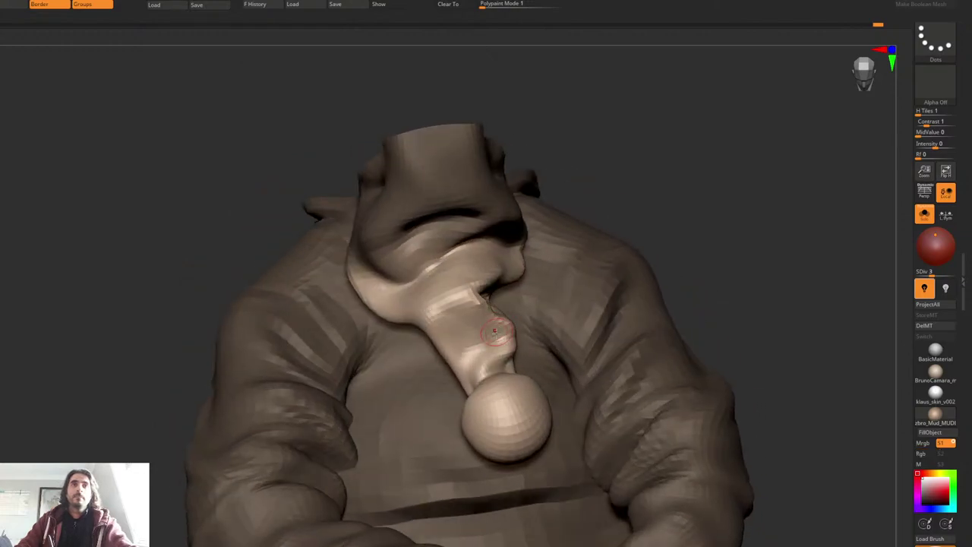
mouse_move(495, 331)
shift+mouse_down()
mouse_move(488, 345)
mouse_move(447, 337)
mouse_move(433, 322)
shift+mouse_up()
right_drag(418, 293, 447, 313)
shift+drag(449, 317, 475, 325)
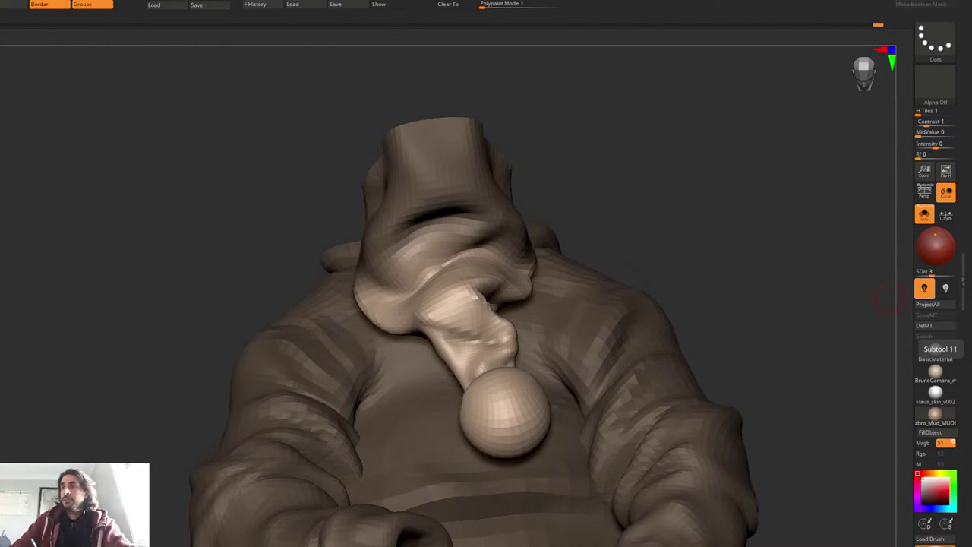
Step: Carve a crease along the hat tail's fold with the DamStandard brush
mouse_move(617, 204)
right_down()
mouse_move(507, 233)
mouse_move(562, 254)
mouse_move(557, 285)
right_up()
key(space)
key(b)
key(d)
key(s)
mouse_move(568, 264)
mouse_down()
mouse_move(541, 291)
mouse_move(559, 278)
mouse_move(534, 278)
mouse_move(553, 242)
mouse_up()
right_drag(567, 261, 535, 233)
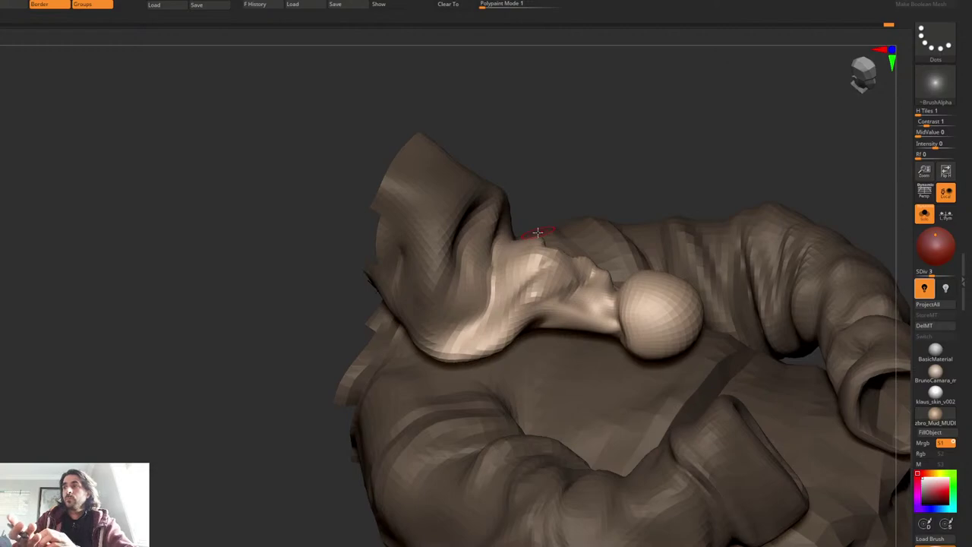
Step: Smooth the side of the hat tail's folds and check their shape from several angles
right_drag(544, 272, 540, 297)
shift+drag(540, 299, 532, 298)
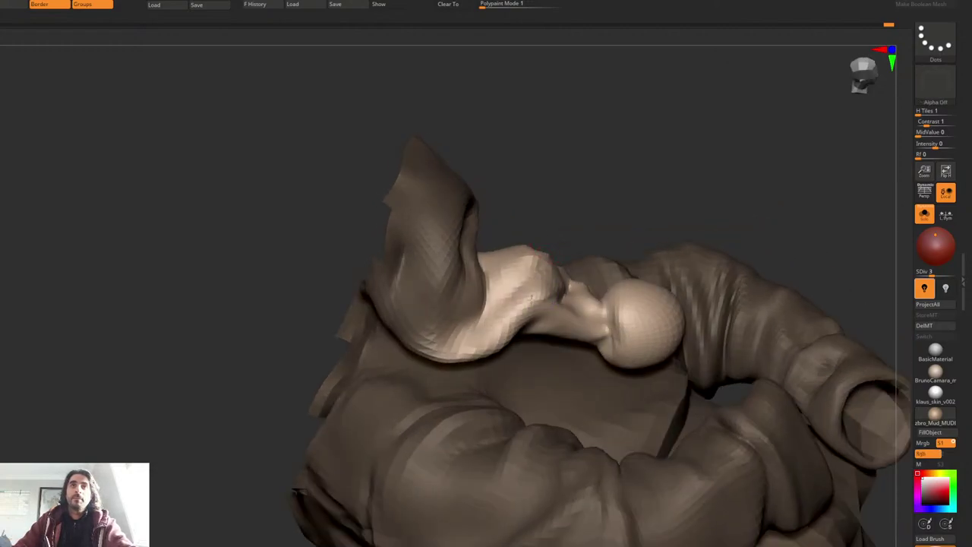
right_drag(511, 332, 518, 282)
right_drag(553, 256, 578, 314)
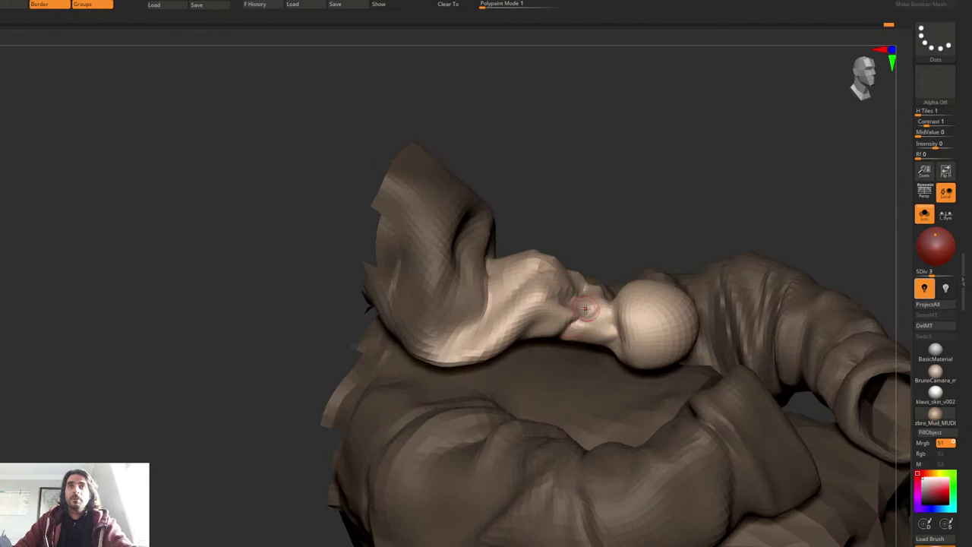
right_drag(528, 343, 563, 303)
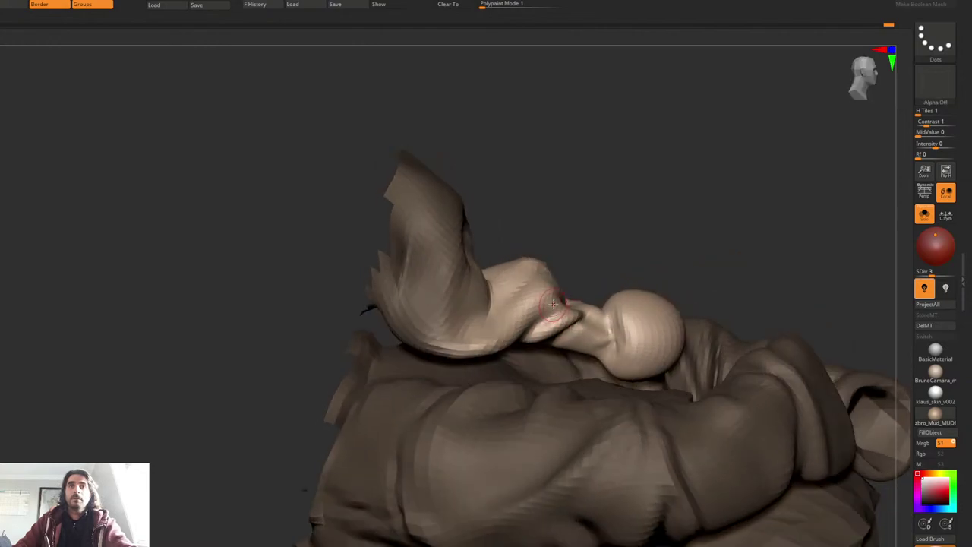
right_drag(509, 329, 533, 313)
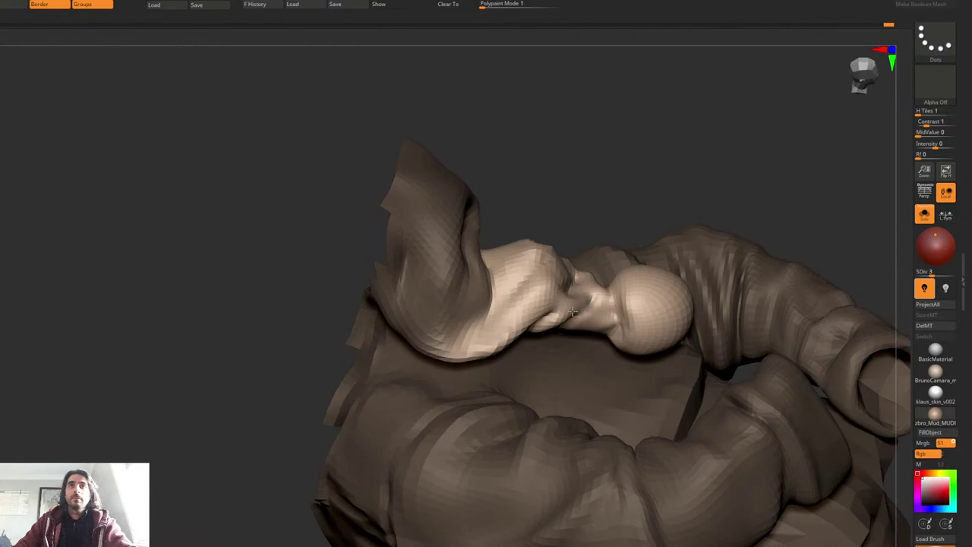
Step: Reveal the whole hat and examine how the folded tail and pompom hang from the front and side
ctrl+right_drag(519, 345, 591, 295)
ctrl+shift+click(623, 252)
key(space)
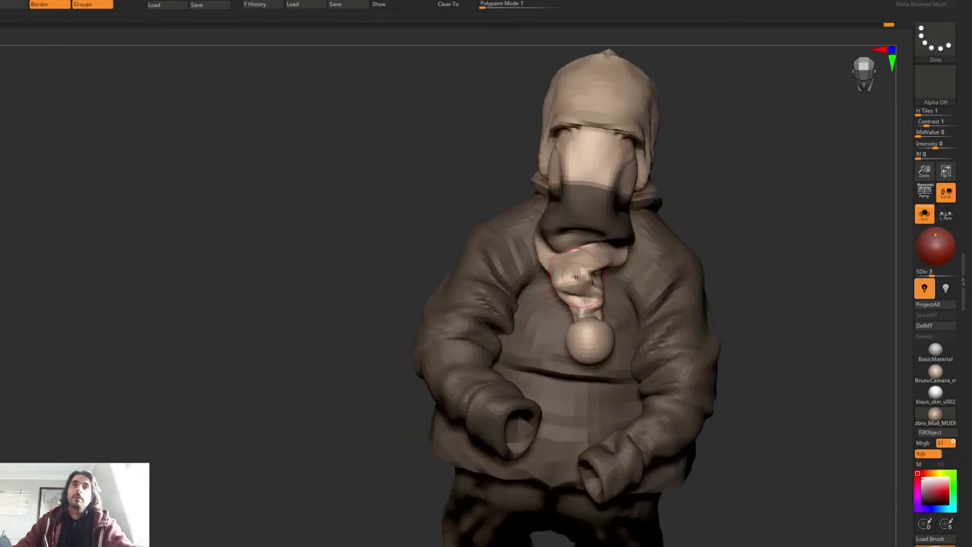
right_drag(576, 278, 573, 245)
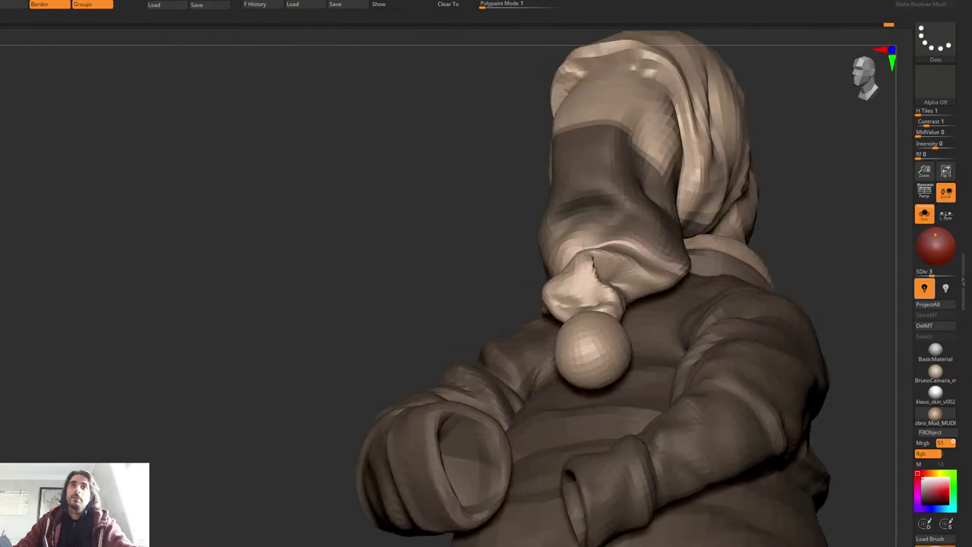
mouse_move(636, 265)
right_down()
mouse_move(643, 246)
mouse_move(621, 257)
mouse_move(636, 266)
mouse_move(628, 257)
right_up()
right_click(621, 257)
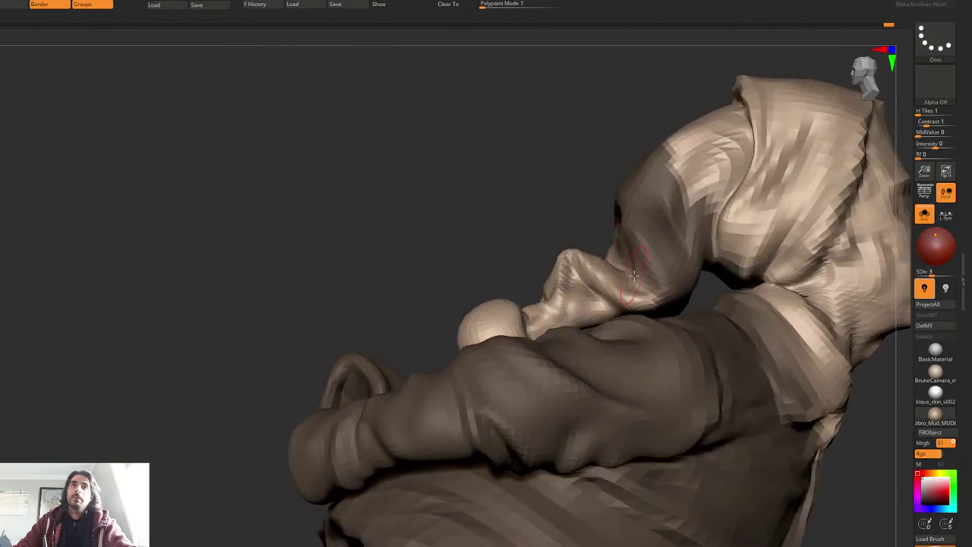
mouse_move(636, 275)
right_down()
mouse_move(552, 195)
mouse_move(659, 220)
mouse_move(656, 236)
right_up()
Step: Mask the red part of the hat using polygroup visibility, leaving the hanging tail and pompom unmasked
key(shift+f)
ctrl+shift+click(589, 263)
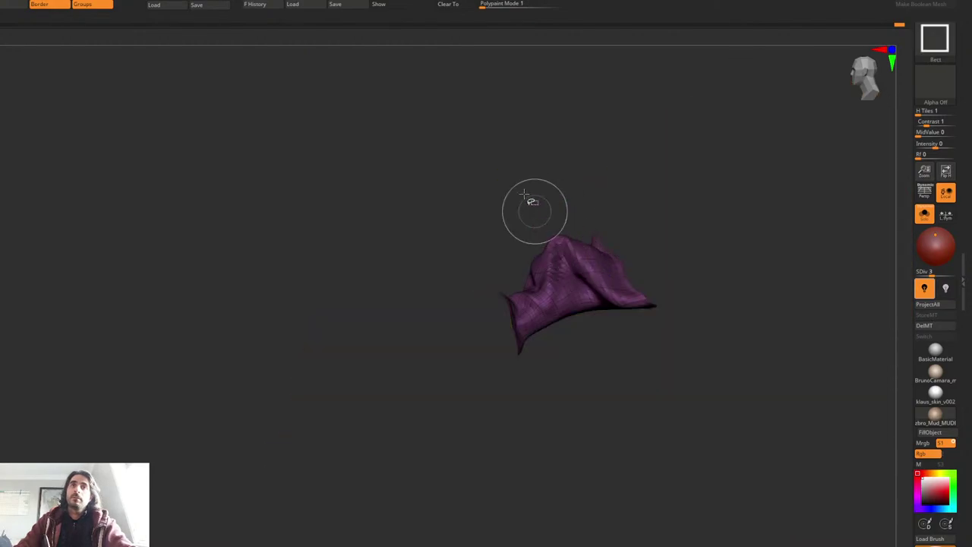
ctrl+shift+drag(524, 196, 533, 213)
ctrl+alt+shift+click(516, 319)
ctrl+alt+shift+click(597, 206)
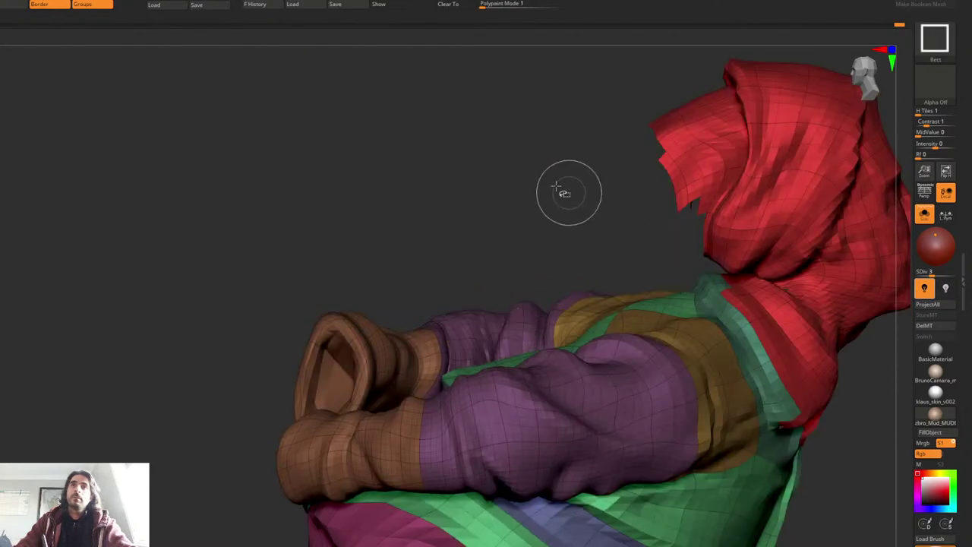
ctrl+click(512, 157)
ctrl+shift+click(516, 160)
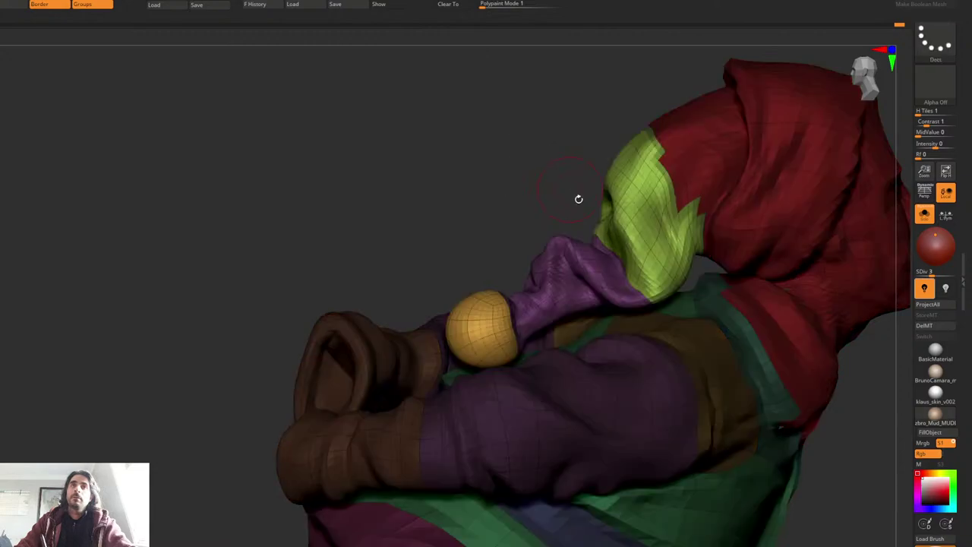
Step: Blur the hat mask's edge, then centre the gizmo on the unmasked tail and rotate the tail and pompom slightly
alt+right_drag(579, 197, 515, 207)
ctrl+click(592, 213)
ctrl+click(590, 214)
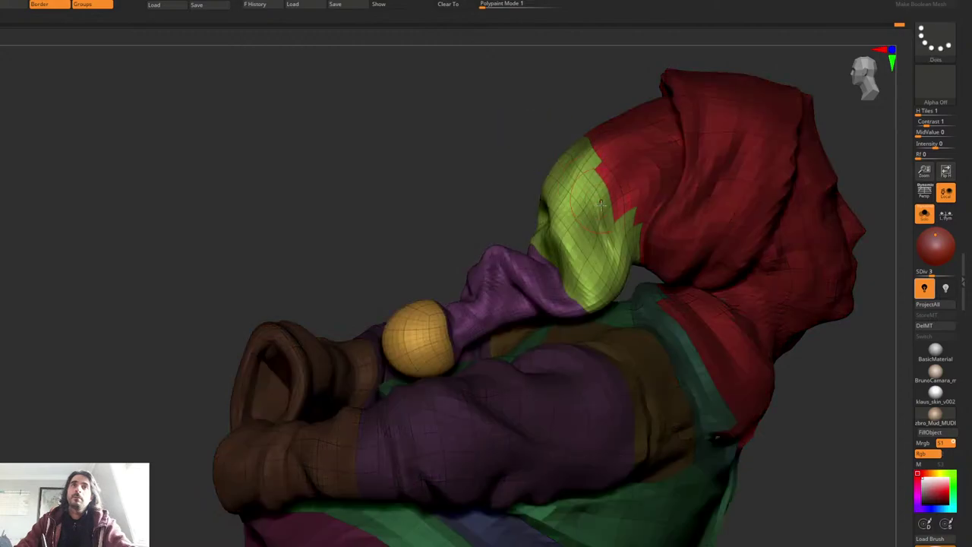
right_drag(601, 203, 584, 200)
key(w)
key(y)
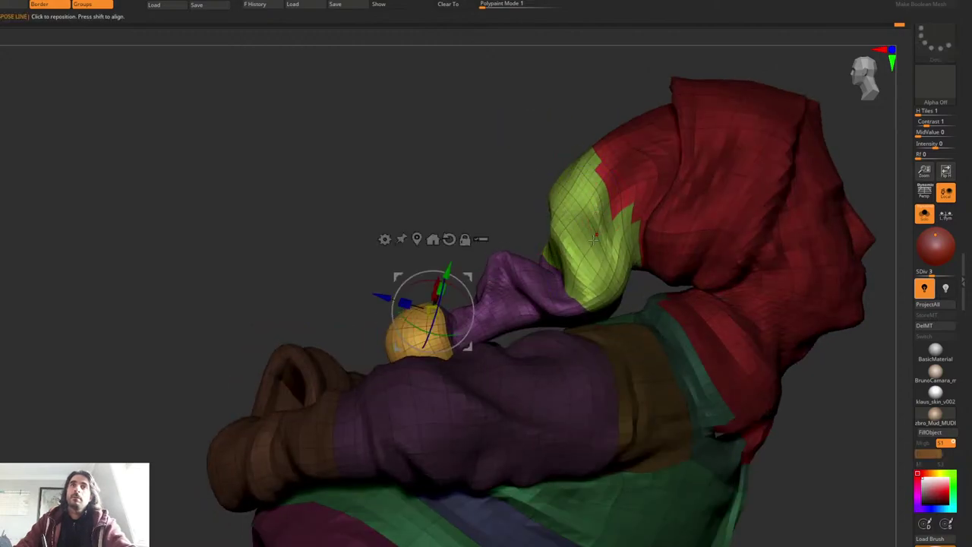
click(589, 222)
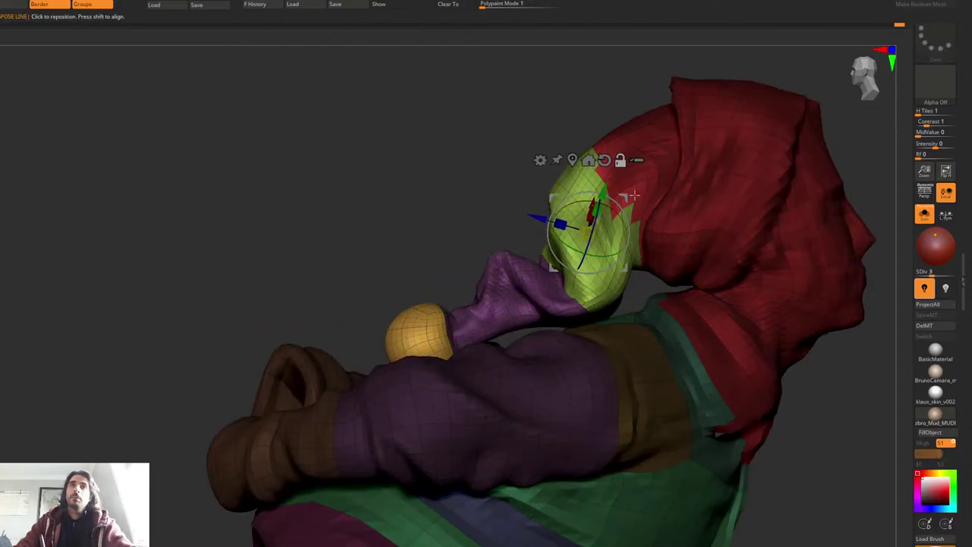
drag(628, 196, 636, 211)
key(q)
Step: Reshape the side contour of the hat tail just above its fold so it flows smoothly from the masked part
mouse_move(548, 222)
right_down()
mouse_move(579, 252)
mouse_move(606, 256)
mouse_move(576, 275)
mouse_move(632, 252)
right_up()
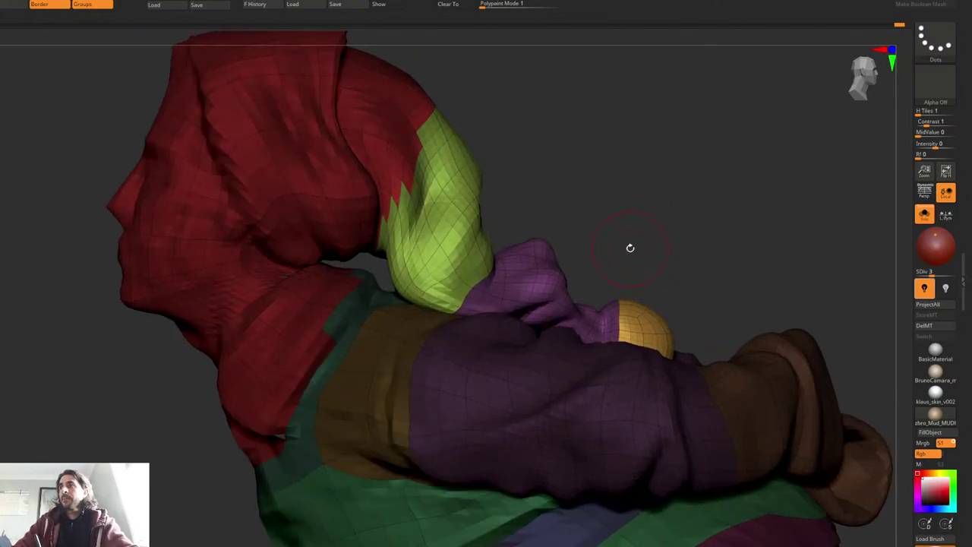
right_drag(616, 235, 458, 264)
right_click(519, 311)
right_click(436, 267)
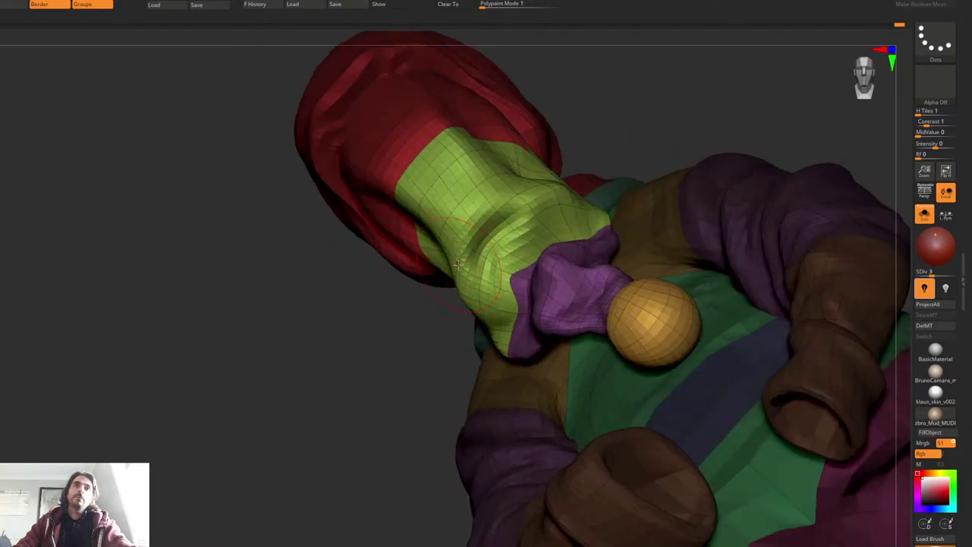
drag(446, 257, 414, 192)
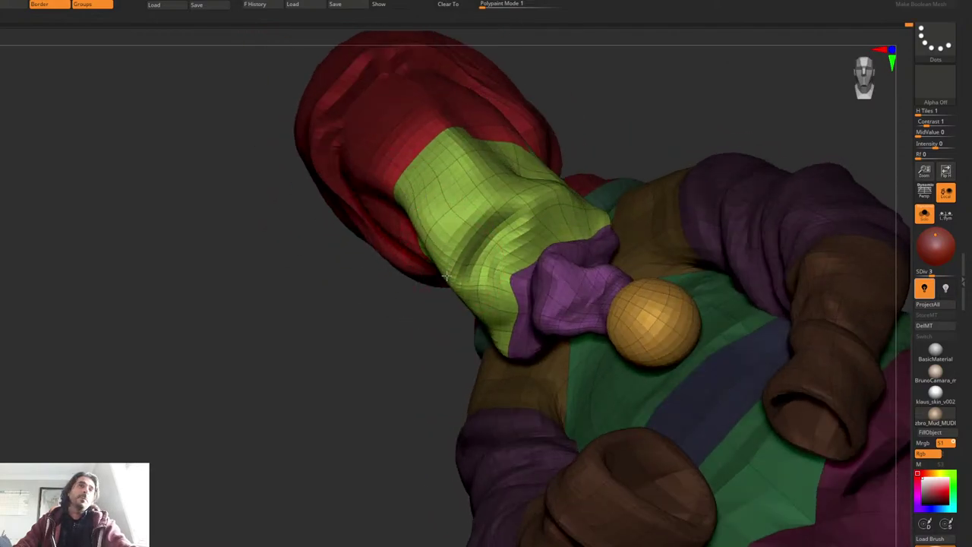
right_drag(446, 277, 514, 299)
Step: Turn off the polygroup wireframe display and raise the hat to subdivision level 5
key(shift+f)
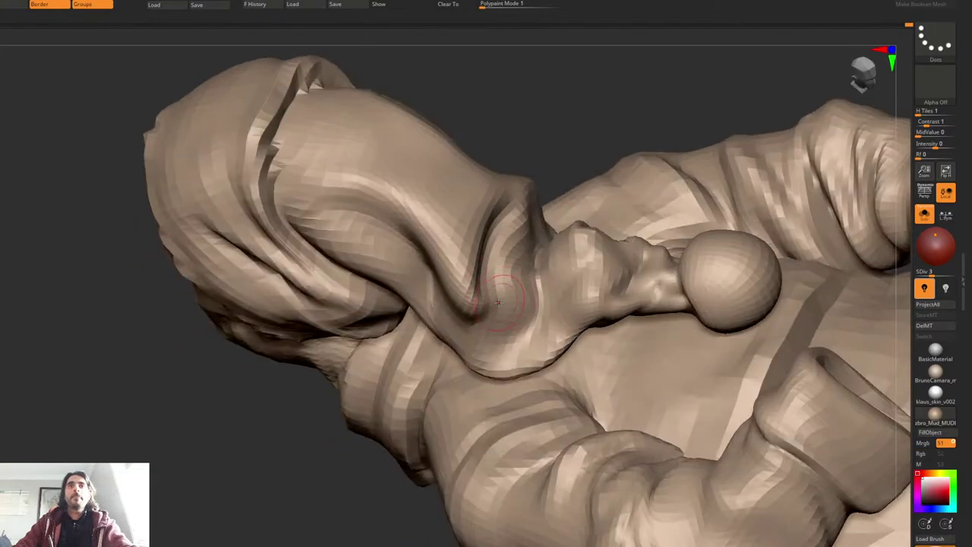
key(d)
key(d)
ctrl+right_drag(603, 265, 578, 205)
mouse_move(577, 205)
right_down()
mouse_move(608, 230)
mouse_move(607, 251)
mouse_move(590, 254)
right_up()
mouse_move(590, 254)
alt+right_down()
mouse_move(491, 272)
mouse_move(494, 305)
alt+right_up()
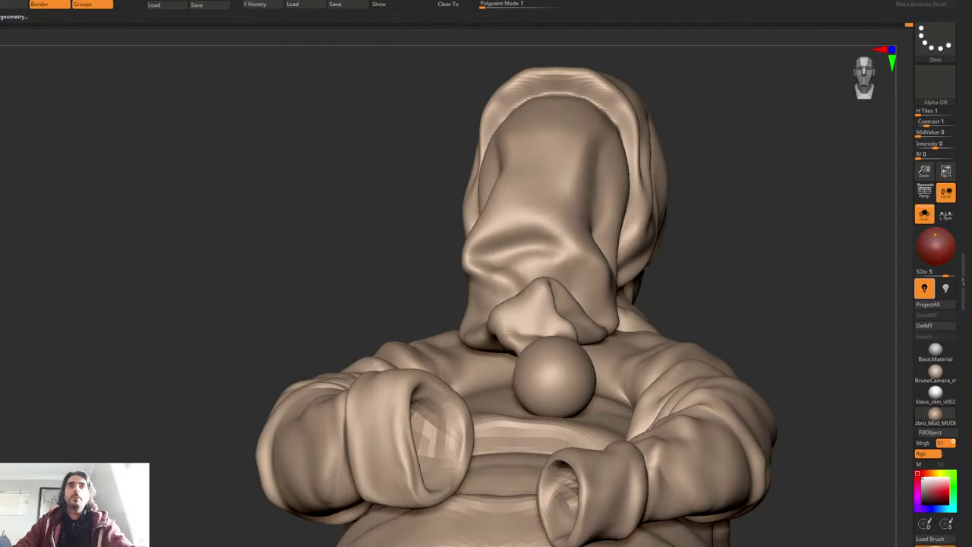
right_drag(508, 325, 523, 350)
Step: Sculpt small creases where the hat tail narrows into the pompom
shift+drag(531, 351, 537, 347)
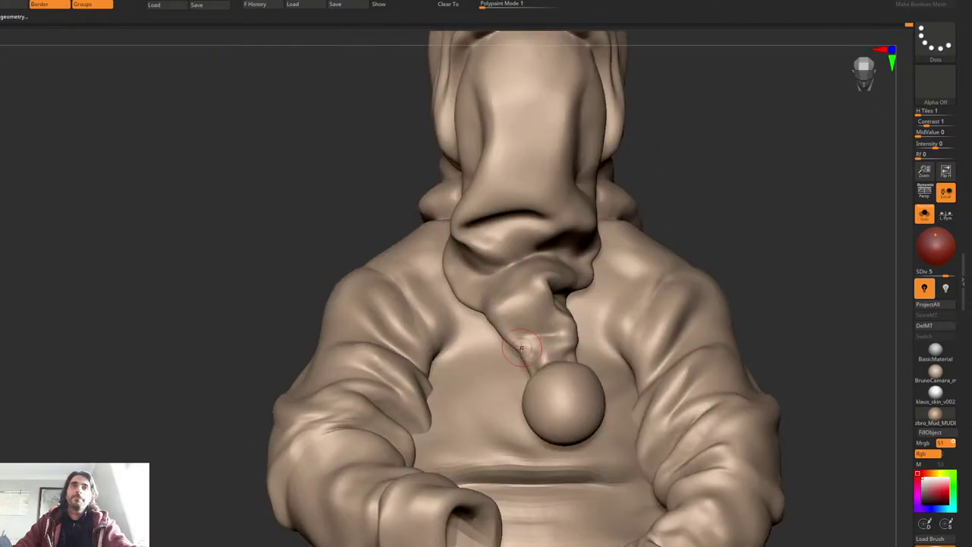
right_drag(537, 348, 559, 363)
ctrl+right_drag(559, 363, 556, 383)
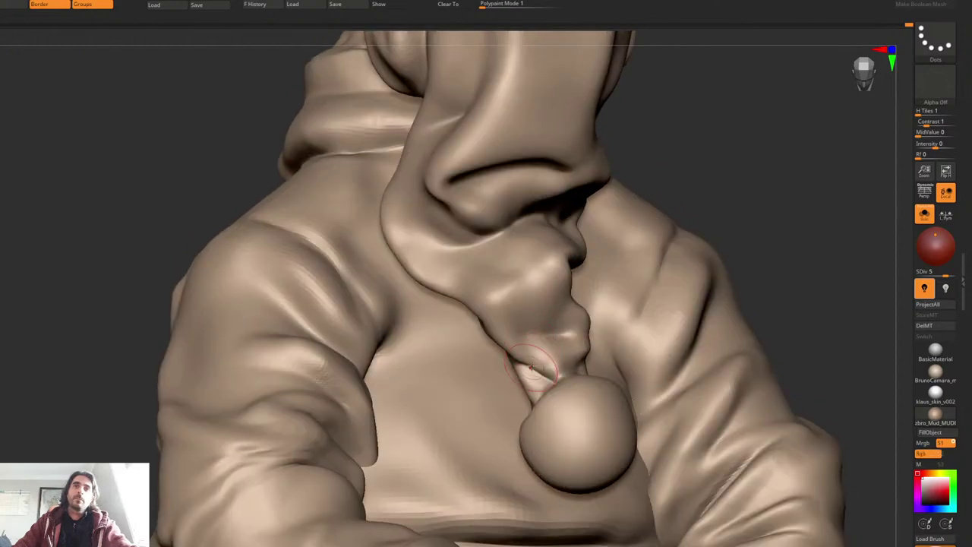
right_drag(517, 342, 549, 370)
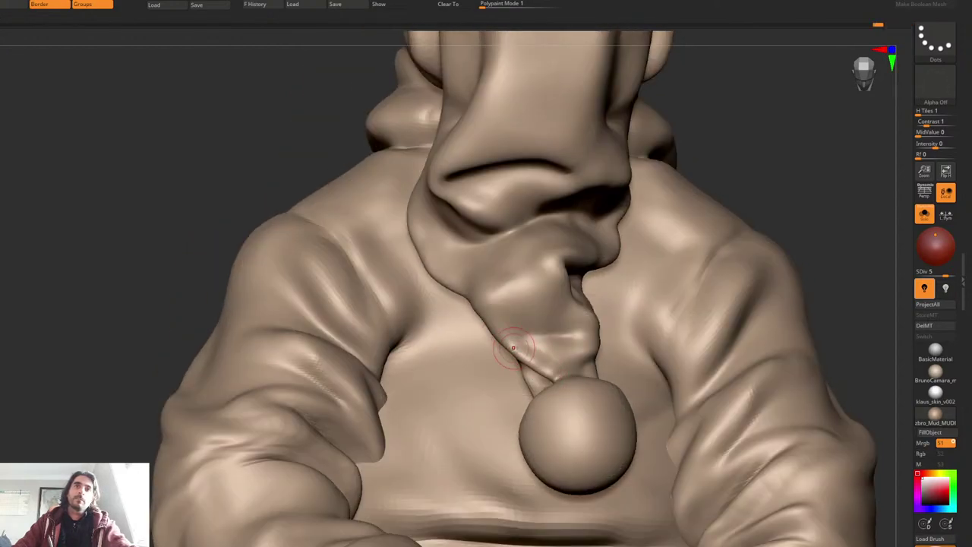
right_drag(541, 386, 535, 407)
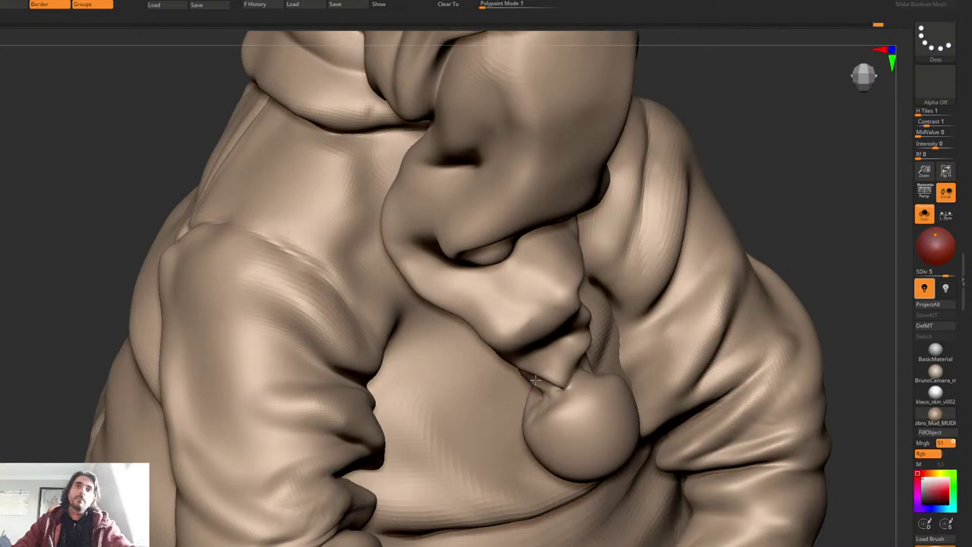
Step: Extend the gathered folds around the tail's narrow end above the pompom and smooth the bumps between them
right_drag(536, 411, 543, 346)
key(shift)
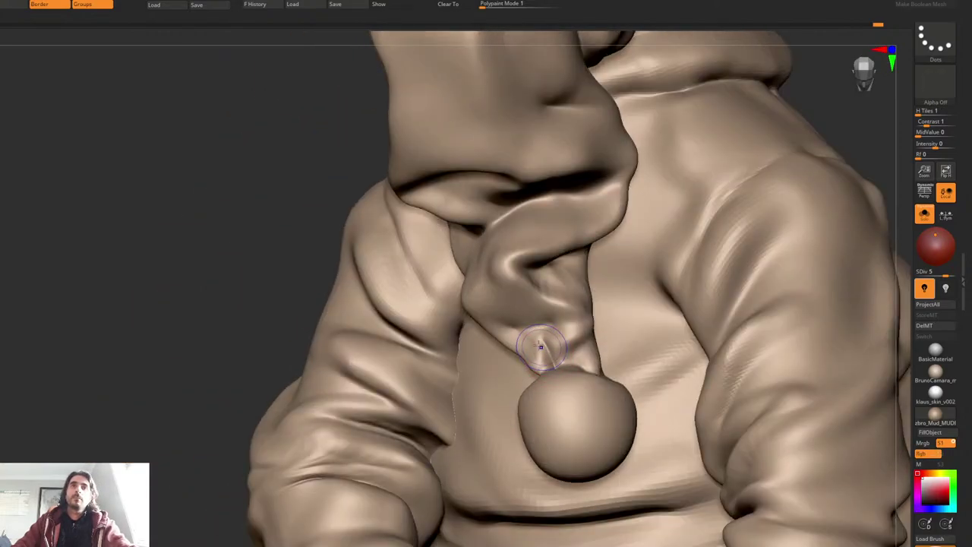
mouse_move(546, 357)
mouse_down()
mouse_move(552, 343)
mouse_move(553, 375)
mouse_up()
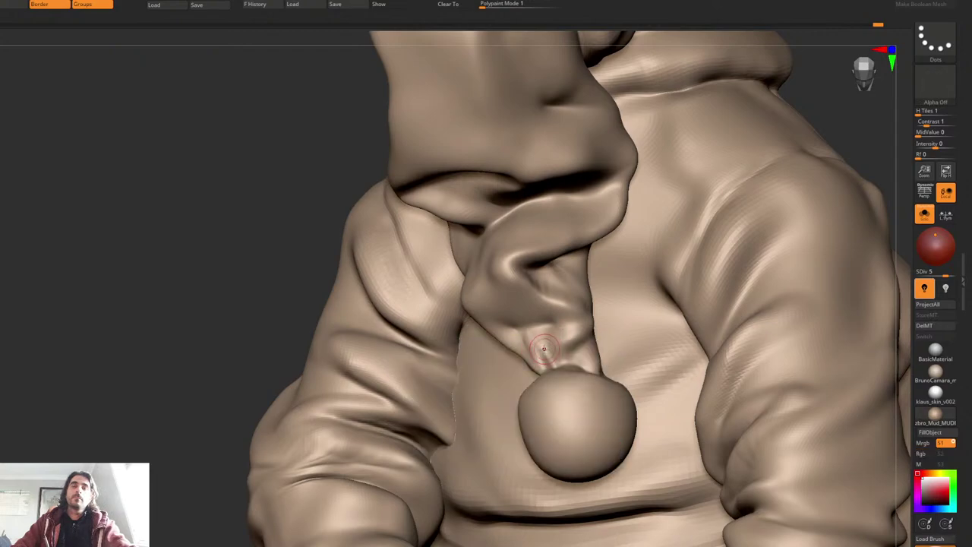
mouse_move(536, 353)
right_down()
mouse_move(610, 366)
mouse_move(602, 353)
mouse_move(601, 361)
right_up()
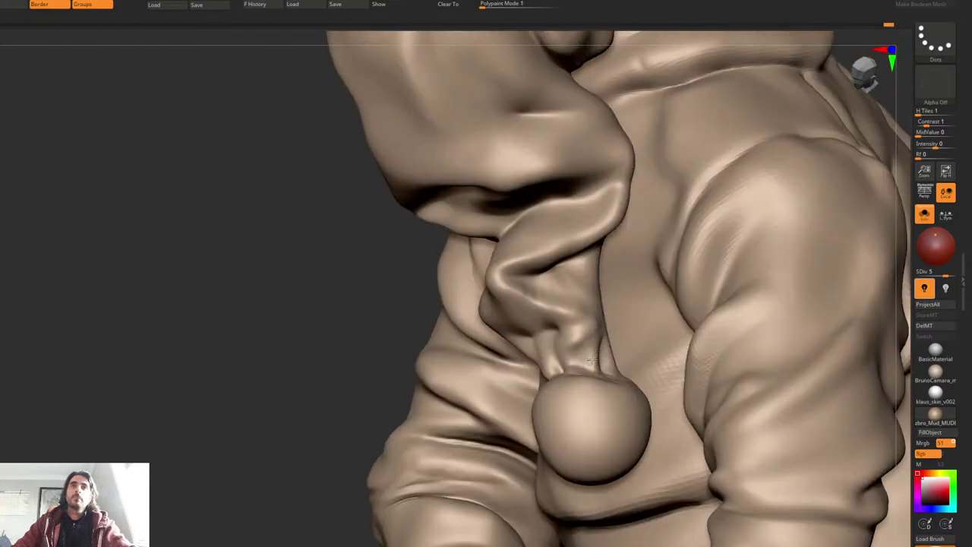
shift+drag(581, 346, 590, 360)
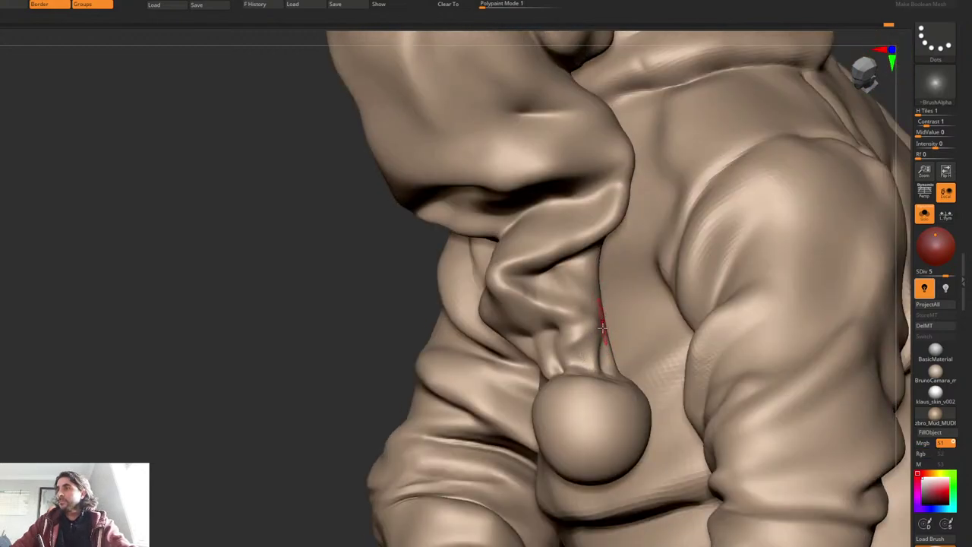
right_drag(605, 336, 603, 333)
right_drag(606, 298, 608, 331)
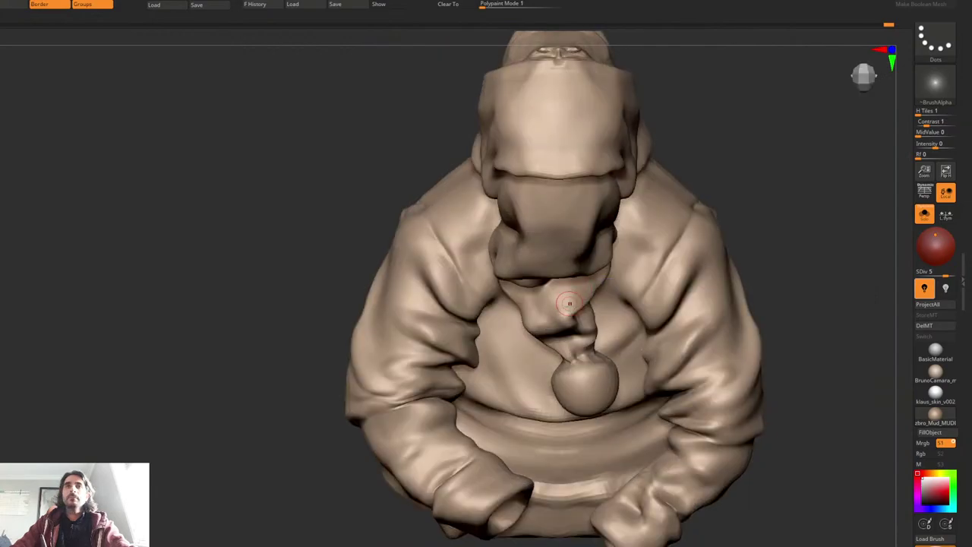
Step: Define the fold below the tail's pointed bend and smooth the hollow beside it
mouse_move(569, 305)
alt+right_down()
mouse_move(537, 285)
mouse_move(548, 255)
mouse_move(540, 265)
mouse_move(486, 250)
mouse_move(563, 226)
mouse_move(570, 258)
mouse_move(531, 300)
alt+right_up()
right_click(540, 265)
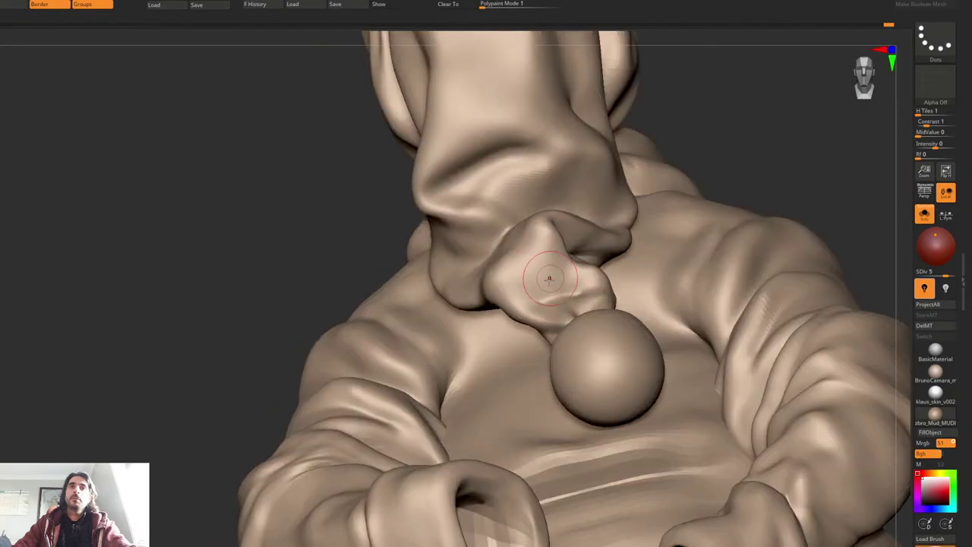
mouse_move(577, 255)
right_down()
mouse_move(521, 322)
mouse_move(568, 263)
right_up()
right_click(521, 322)
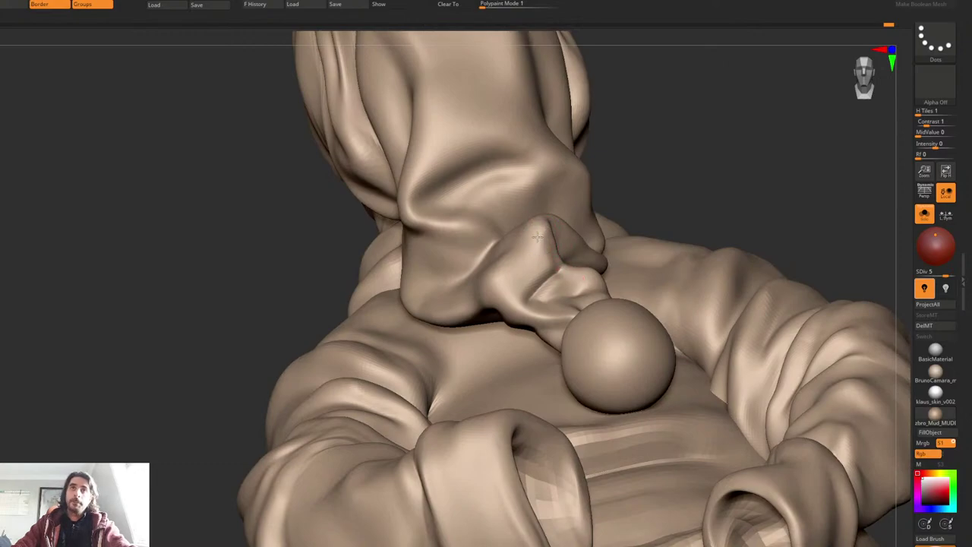
right_click(534, 263)
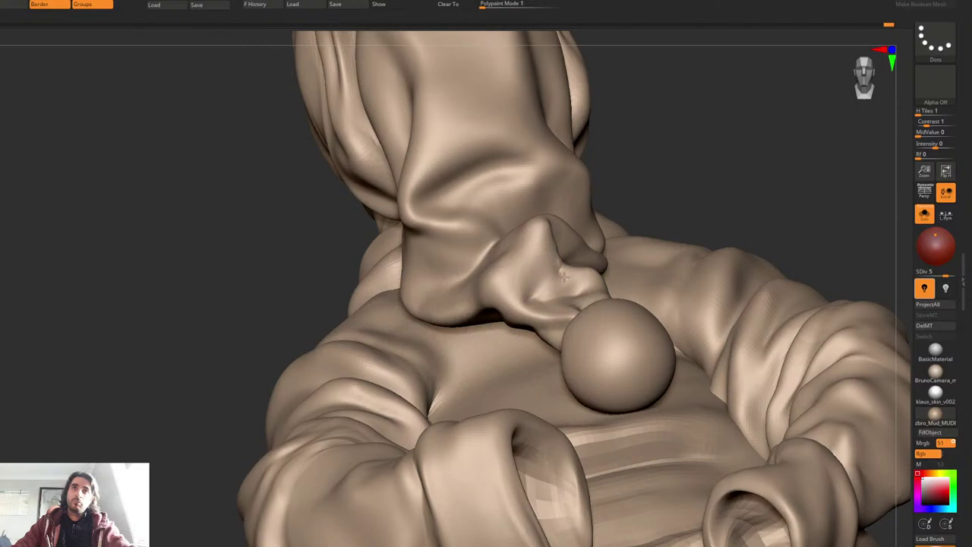
mouse_move(543, 290)
shift+mouse_down()
mouse_move(556, 272)
mouse_move(547, 284)
shift+mouse_up()
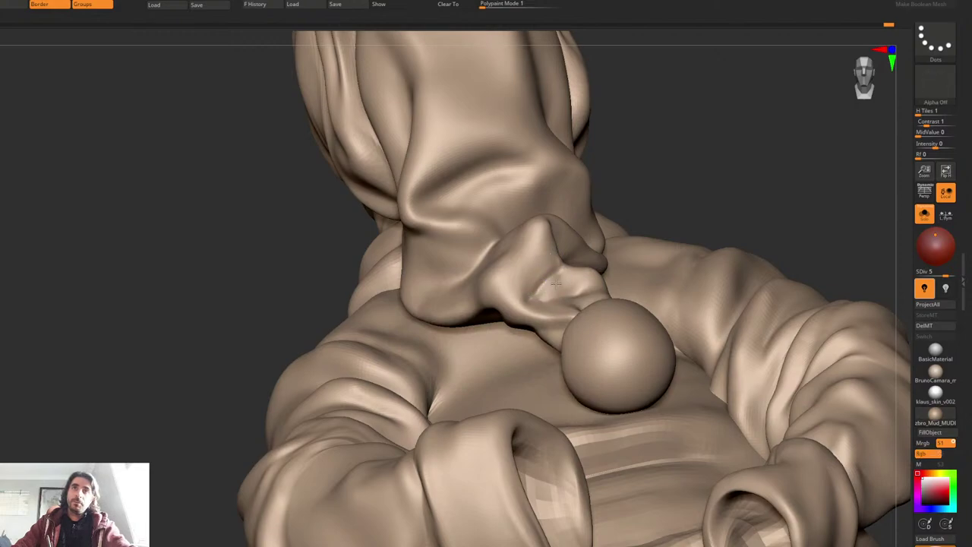
mouse_move(518, 292)
right_down()
mouse_move(513, 258)
mouse_move(528, 256)
right_up()
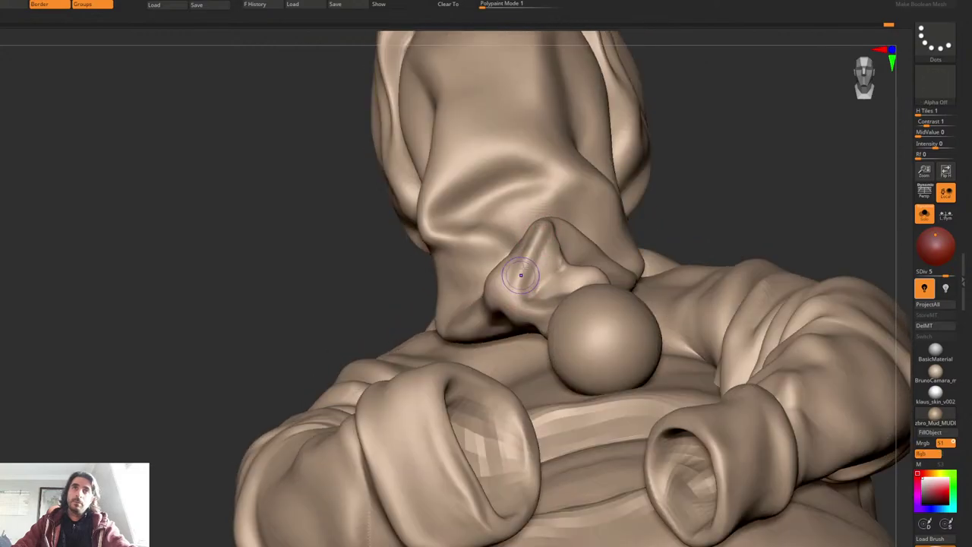
mouse_move(537, 271)
right_down()
mouse_move(532, 256)
mouse_move(558, 282)
mouse_move(549, 262)
mouse_move(550, 286)
mouse_move(539, 261)
mouse_move(544, 291)
mouse_move(531, 293)
mouse_move(522, 286)
mouse_move(539, 272)
right_up()
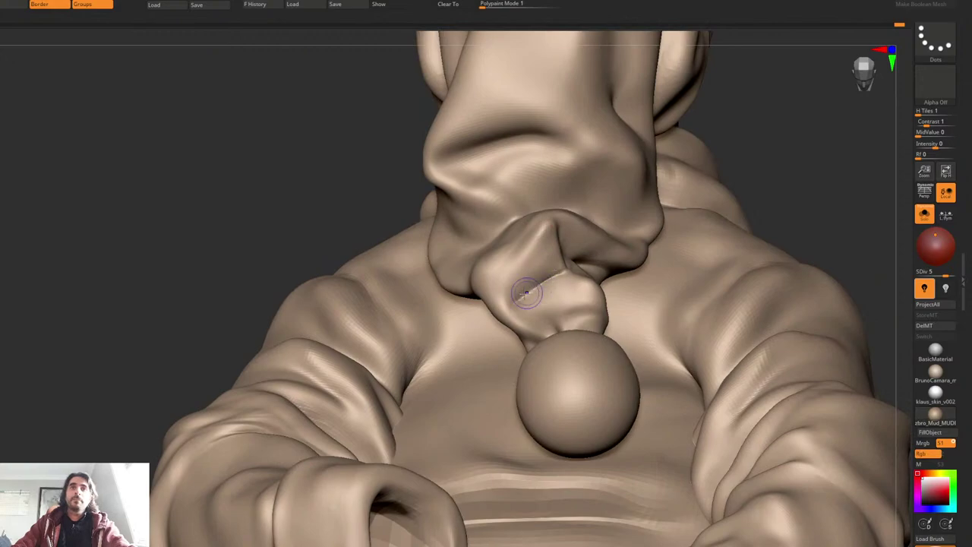
Step: Sculpt a diagonal crease across the tail's lower section and shape the fabric bulges just above the pompom
right_drag(517, 309, 501, 289)
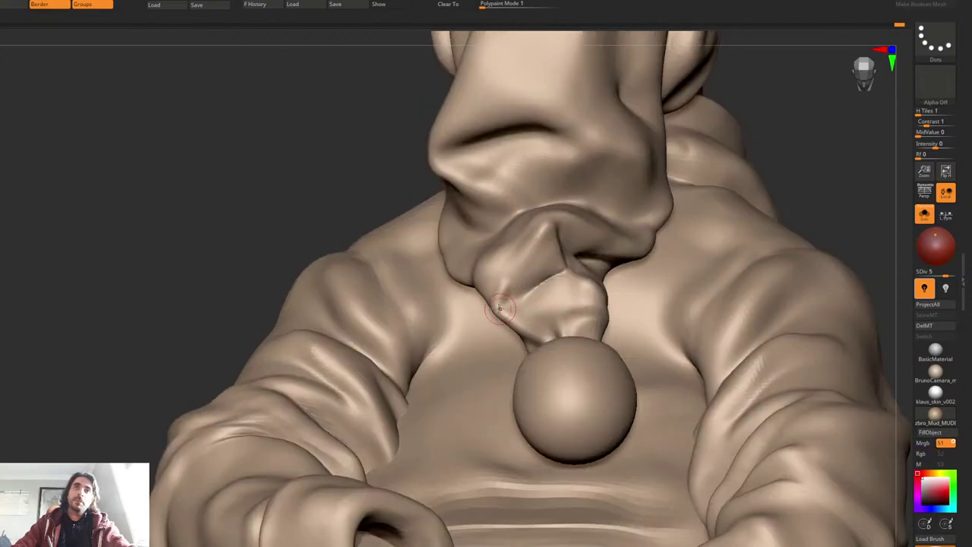
mouse_move(500, 305)
mouse_down()
mouse_move(521, 280)
mouse_move(507, 282)
mouse_up()
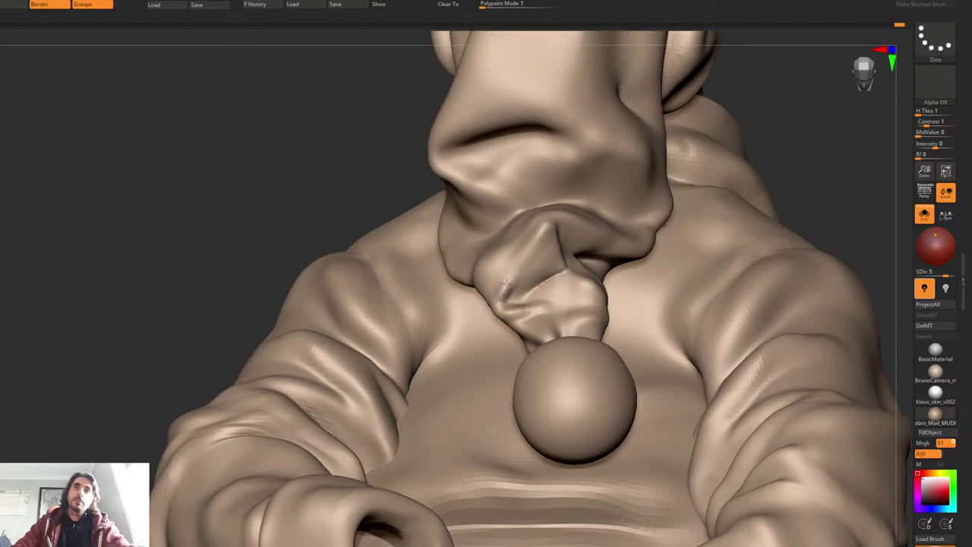
right_drag(535, 247, 553, 224)
right_drag(511, 287, 527, 314)
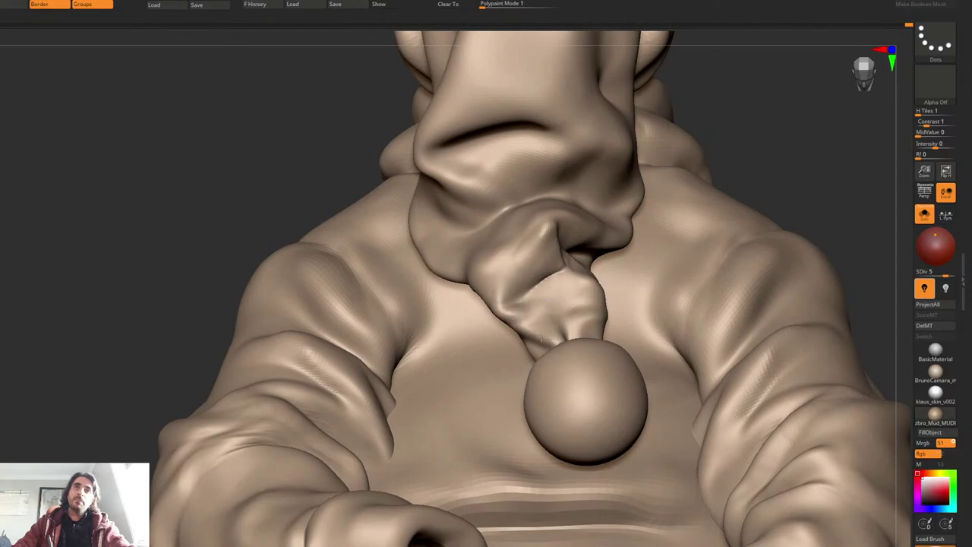
right_drag(555, 304, 550, 328)
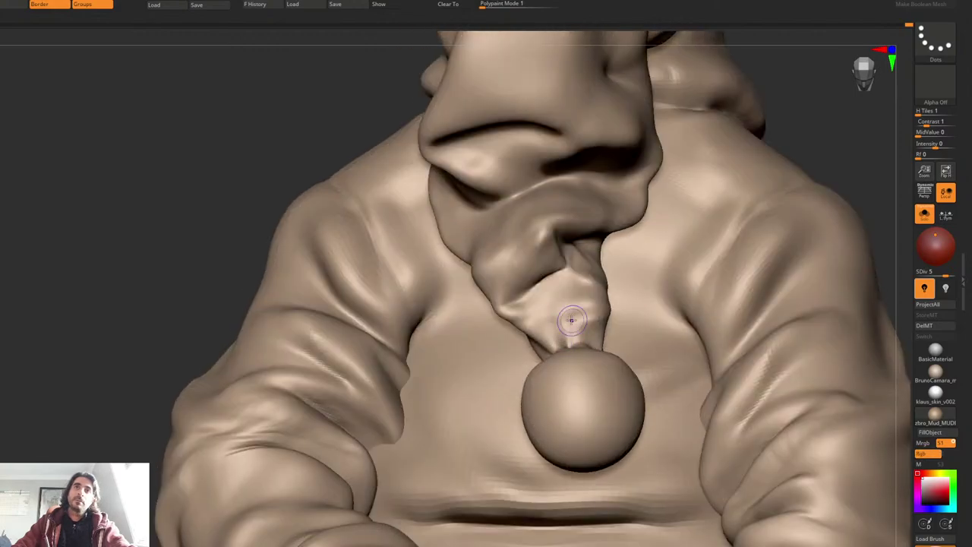
mouse_move(589, 297)
right_down()
mouse_move(578, 281)
mouse_move(594, 293)
mouse_move(585, 292)
right_up()
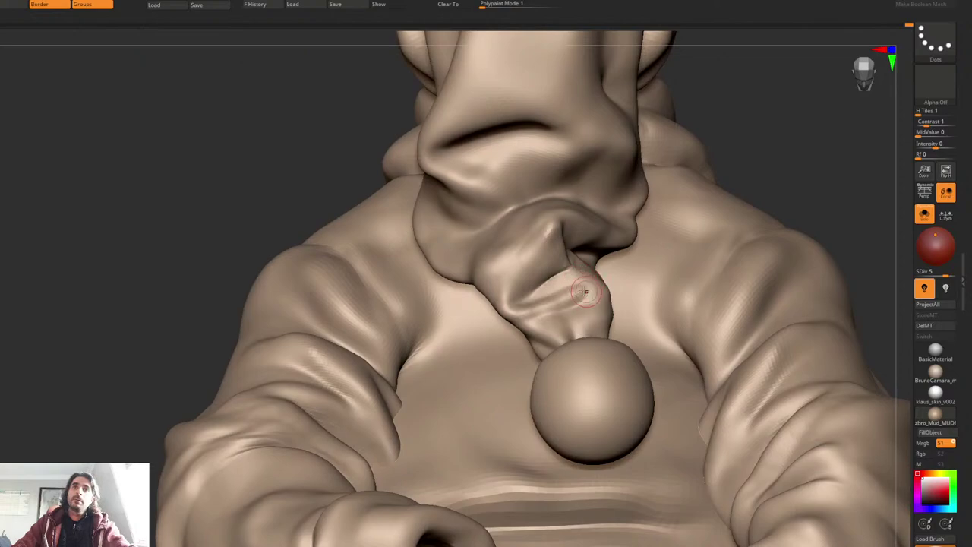
drag(590, 289, 572, 286)
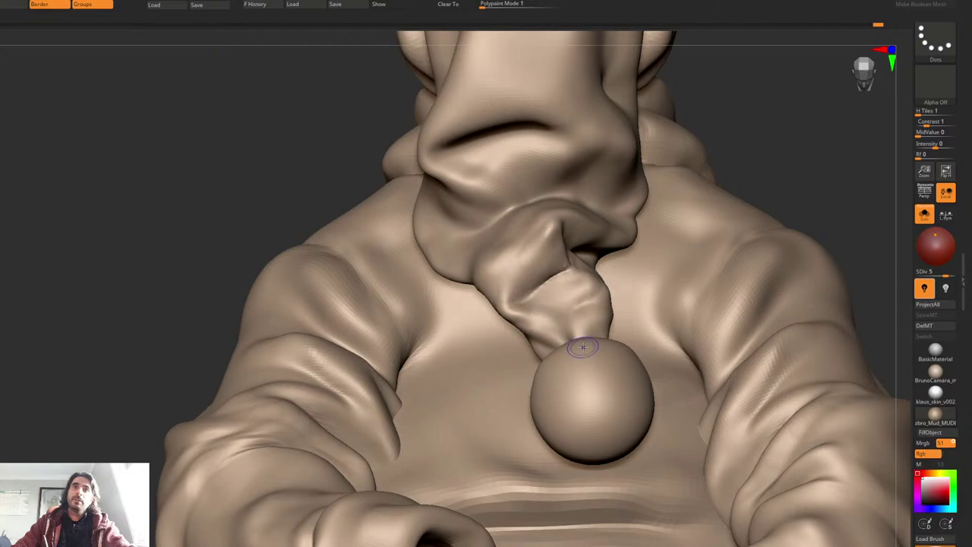
ctrl+right_drag(583, 347, 579, 307)
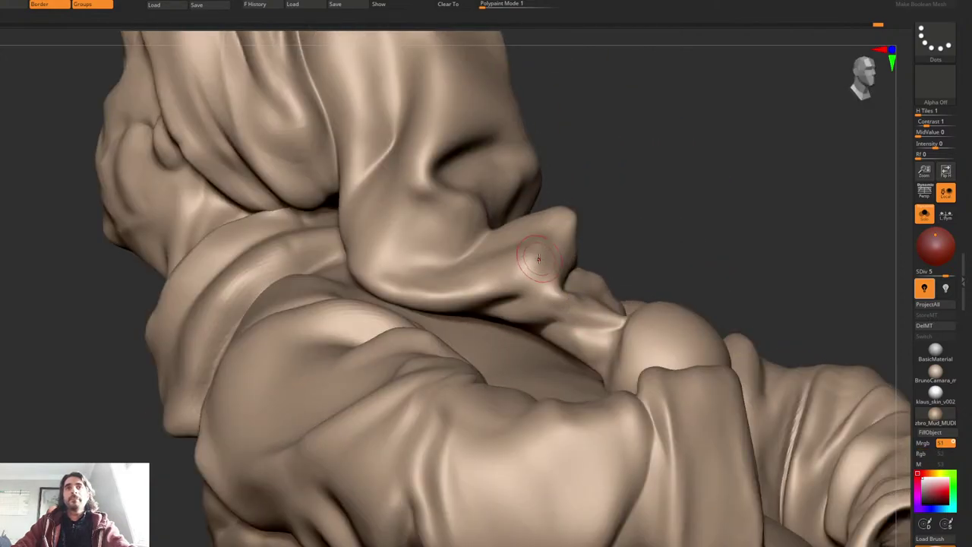
Step: Build up a ridge down the edge of the tail's pointed bend with the Standard brush and smooth it
key(b)
key(s)
key(t)
right_drag(537, 260, 517, 245)
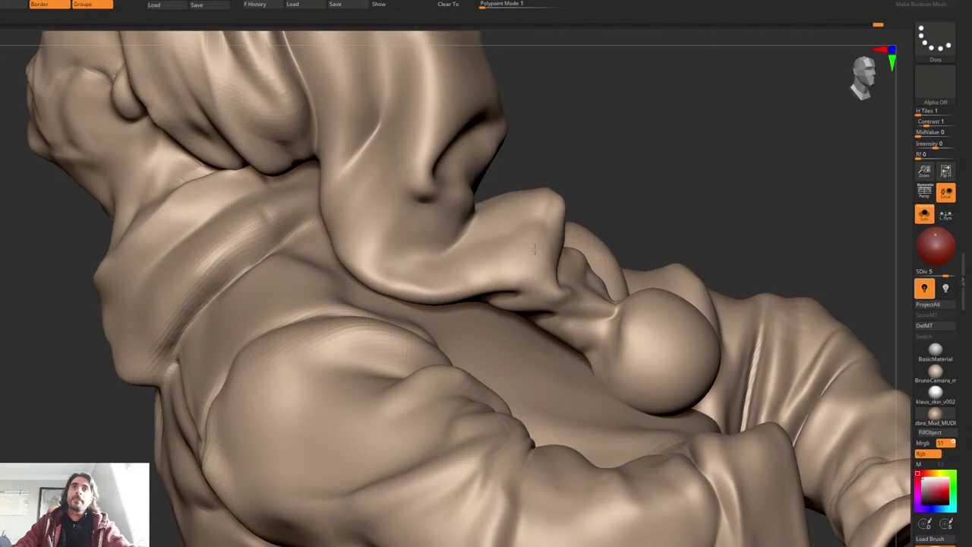
drag(552, 200, 558, 188)
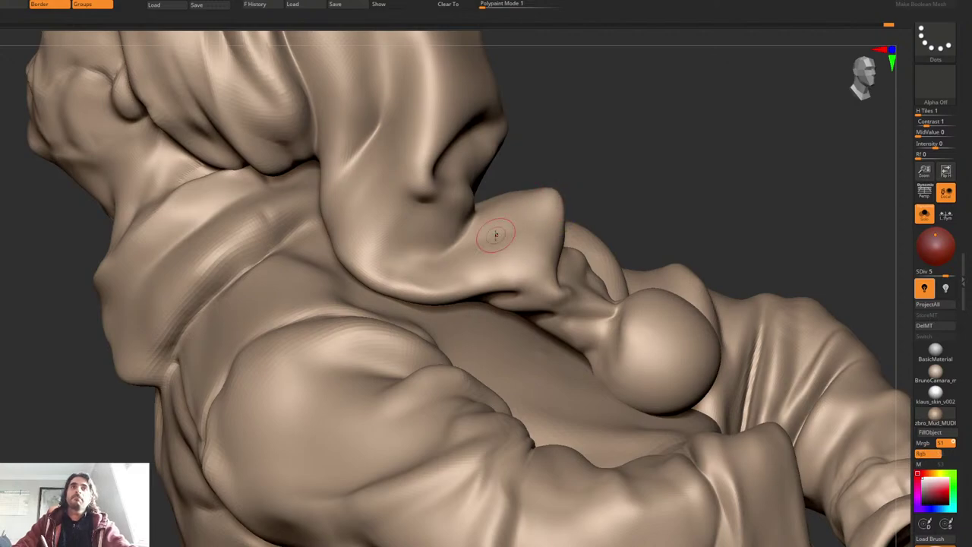
right_drag(495, 235, 521, 213)
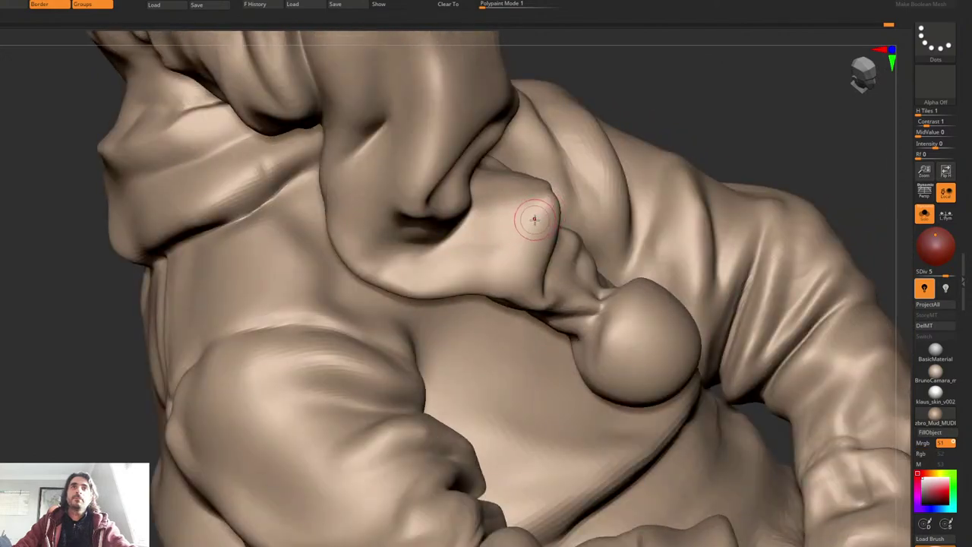
drag(545, 204, 508, 304)
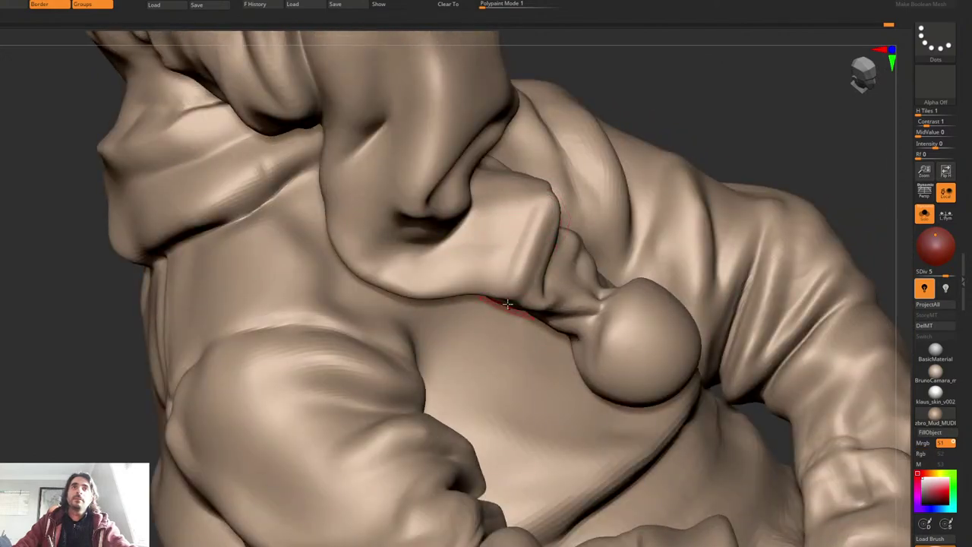
drag(552, 196, 520, 305)
right_drag(519, 305, 523, 260)
shift+drag(523, 260, 534, 234)
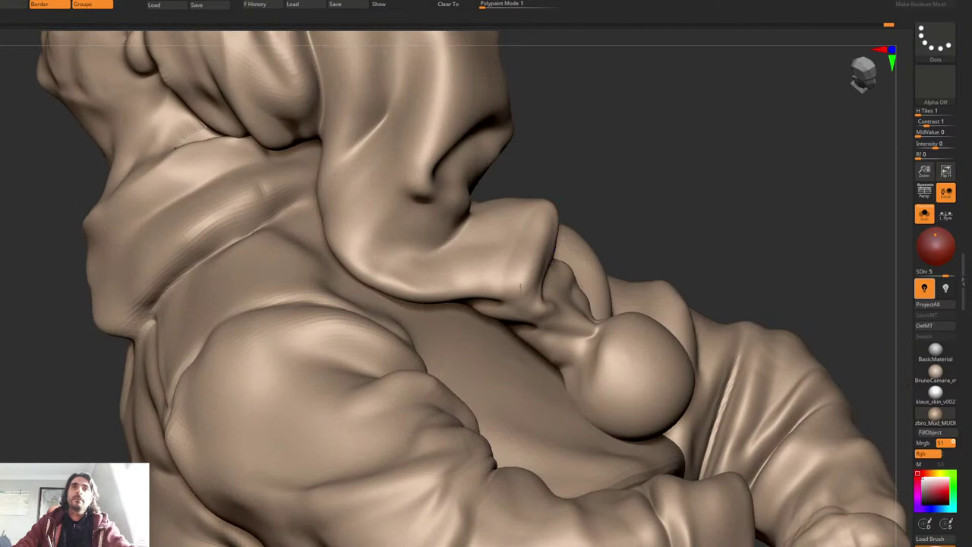
Step: Sculpt a diagonal crease across the face of the tail's pointed bend and smooth the fabric beside it
right_drag(472, 264, 509, 228)
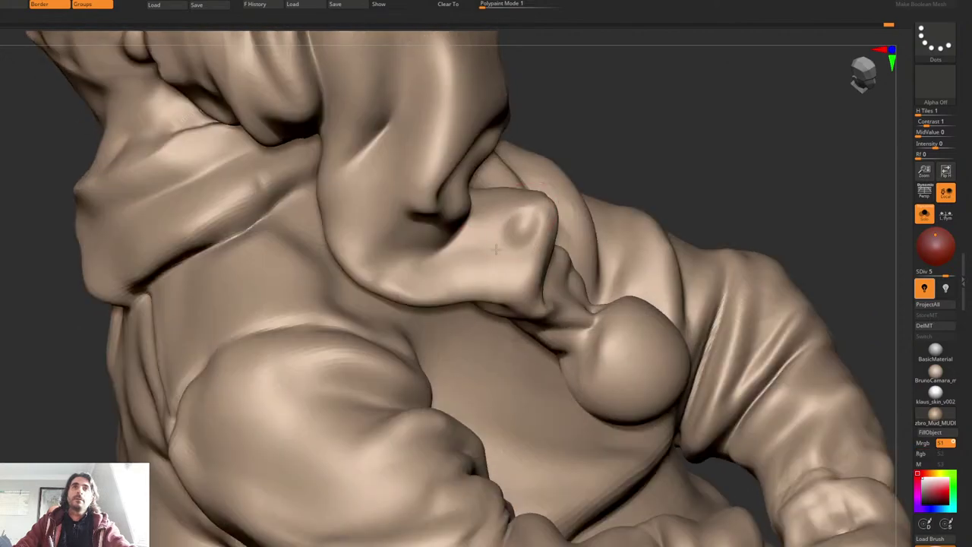
drag(496, 249, 414, 279)
mouse_move(520, 217)
shift+mouse_down()
mouse_move(492, 238)
mouse_move(510, 212)
shift+mouse_up()
key(2)
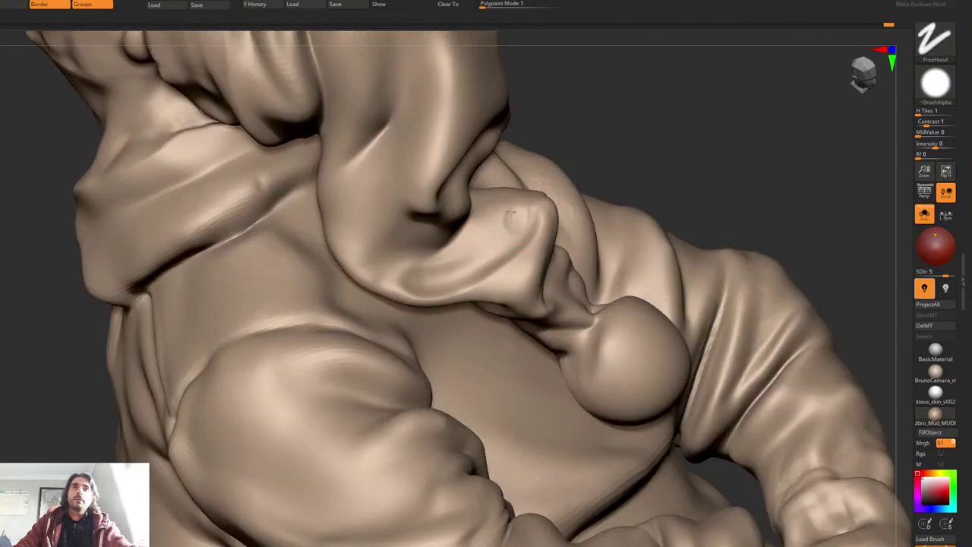
key(ctrl)
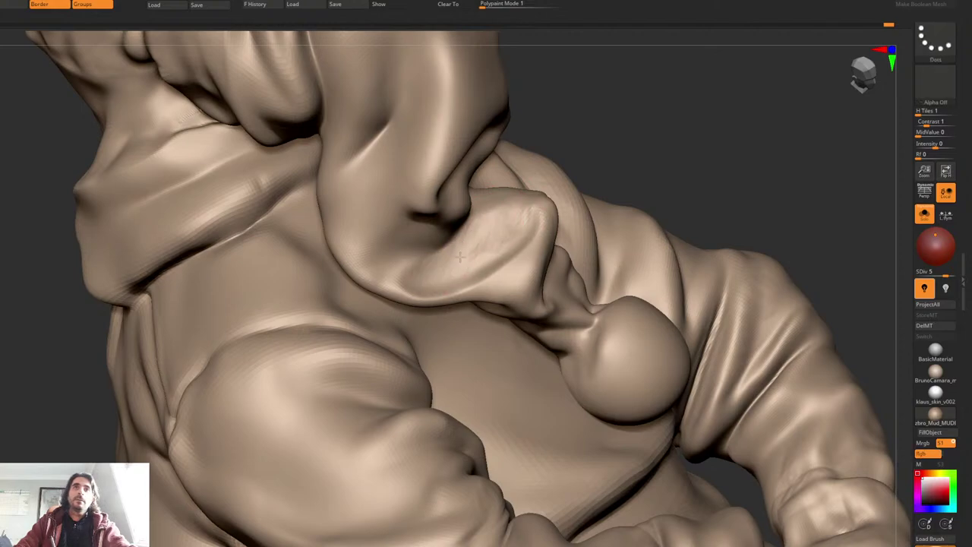
mouse_move(477, 267)
shift+mouse_down()
mouse_move(425, 284)
mouse_move(430, 270)
shift+mouse_up()
Step: Smooth the underside of the pointed bend and shape a soft bulge in the tail's lower curve beside it
ctrl+right_drag(430, 270, 415, 199)
mouse_move(414, 199)
right_down()
mouse_move(449, 190)
mouse_move(545, 286)
right_up()
right_click(509, 261)
shift+drag(569, 280, 559, 327)
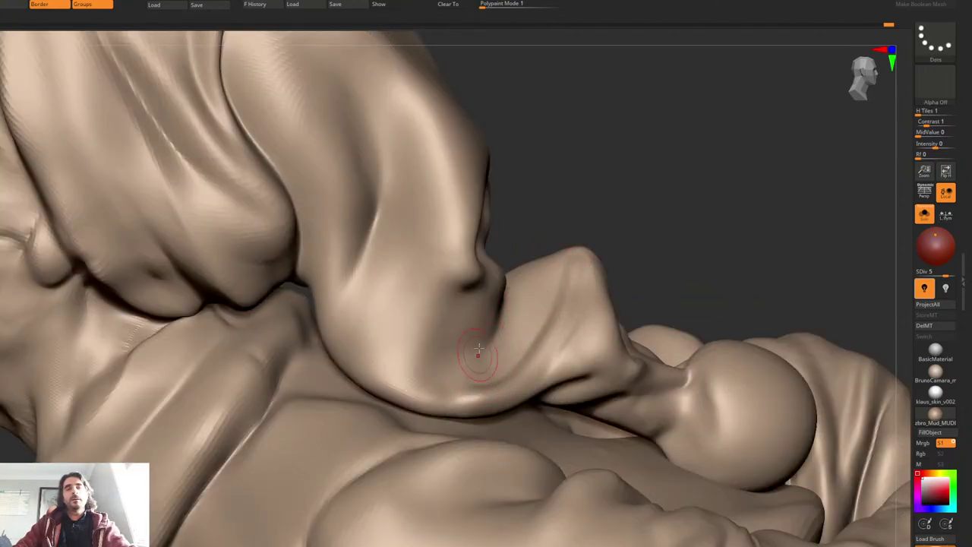
mouse_move(479, 345)
mouse_down()
mouse_move(471, 380)
mouse_move(475, 353)
mouse_move(482, 374)
mouse_move(474, 352)
mouse_move(456, 371)
mouse_move(465, 395)
mouse_move(439, 361)
mouse_up()
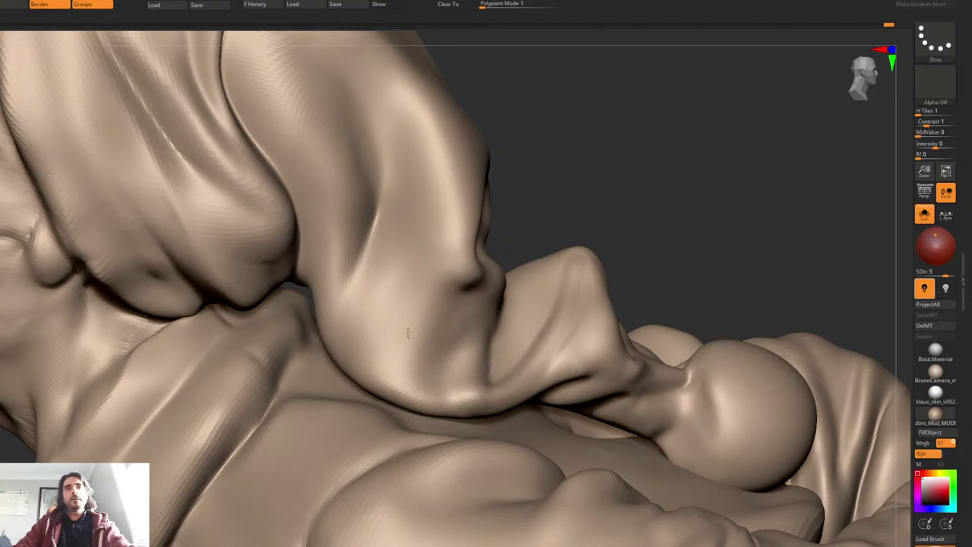
right_drag(492, 264, 456, 258)
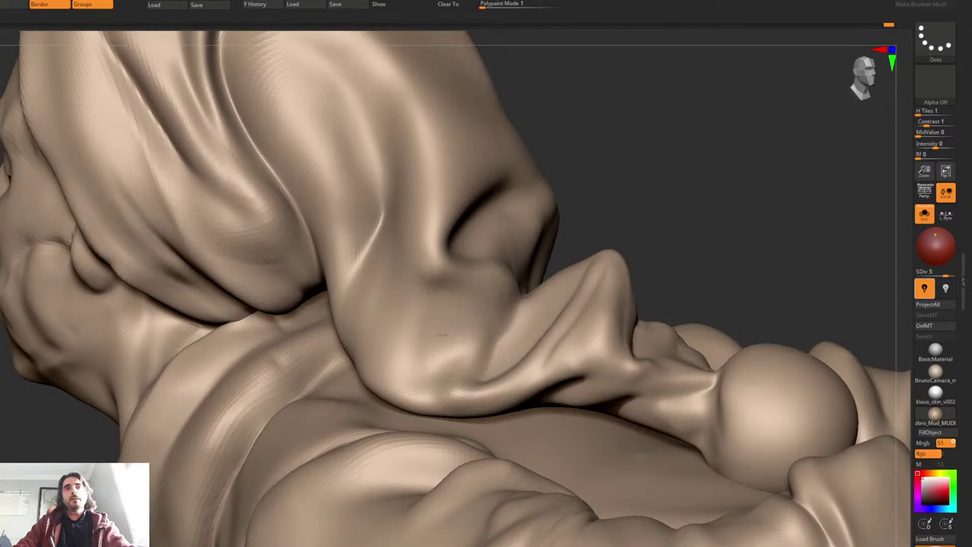
Step: Carve a short curved crease into the tail's lower curve and smooth the surface around it
key(1)
mouse_move(484, 299)
mouse_down()
mouse_move(436, 345)
mouse_move(455, 350)
mouse_up()
shift+drag(480, 316, 497, 327)
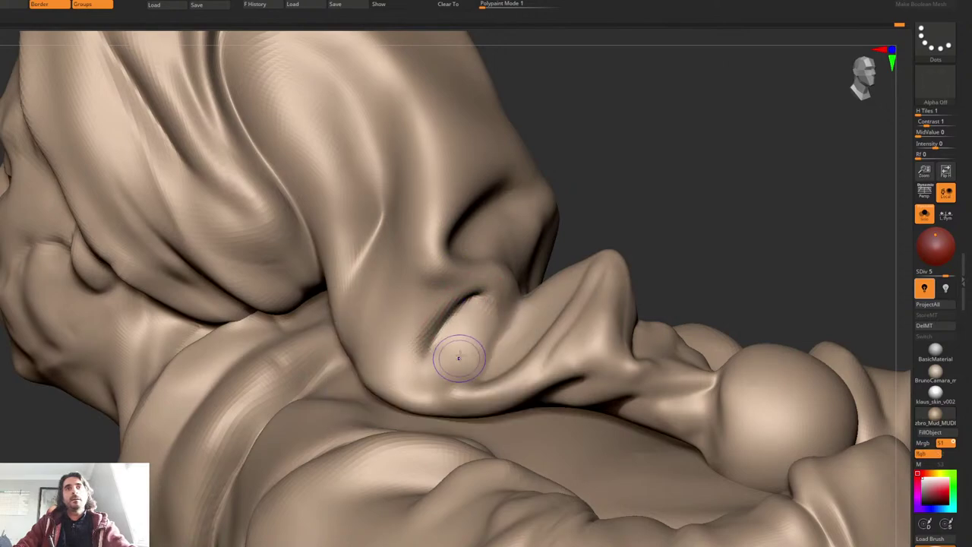
mouse_move(468, 372)
mouse_down()
mouse_move(502, 287)
mouse_move(468, 357)
mouse_up()
shift+drag(450, 319, 401, 336)
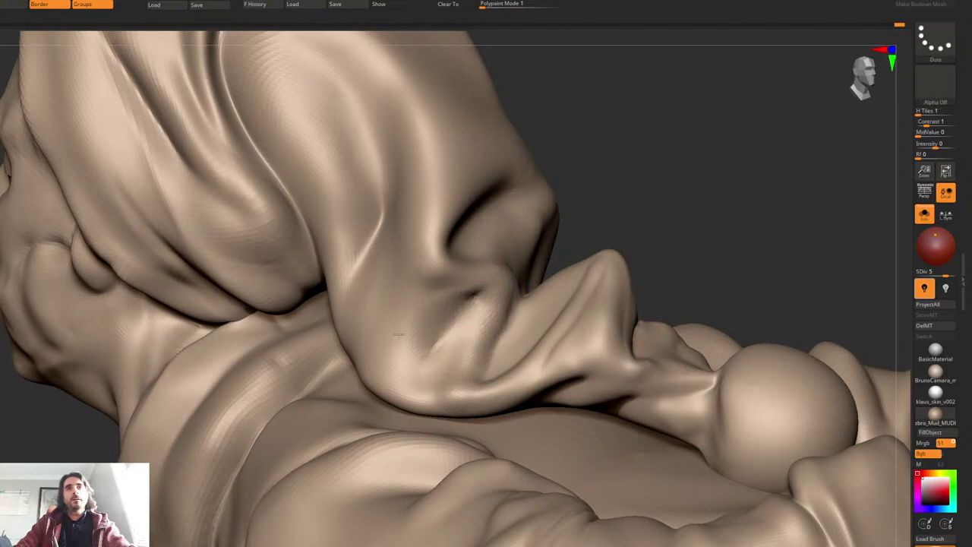
Step: Extend the short crease toward the tail's outer edge with the DamStandard brush
key(b)
key(d)
key(s)
mouse_move(485, 292)
mouse_down()
mouse_move(361, 345)
mouse_move(480, 295)
mouse_move(373, 341)
mouse_move(442, 287)
mouse_move(395, 368)
mouse_up()
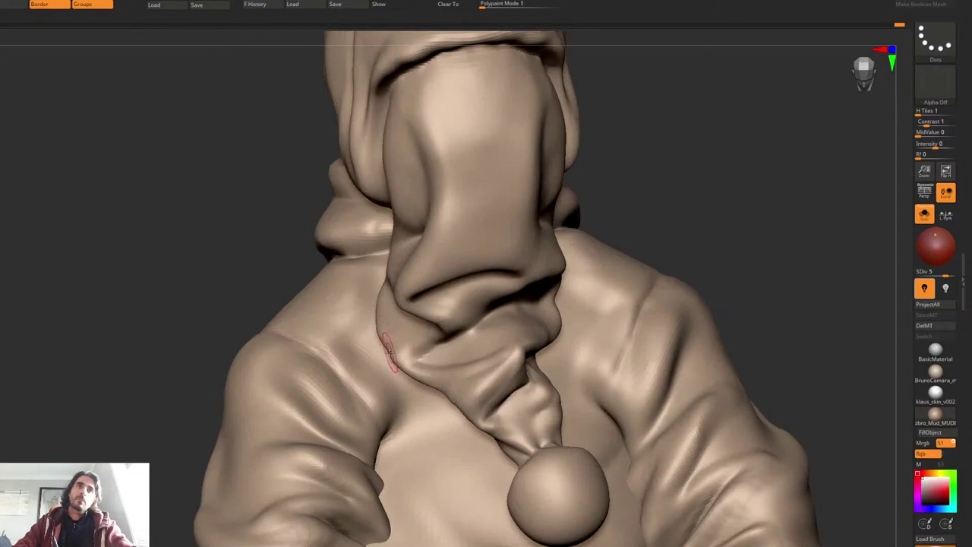
mouse_move(380, 334)
mouse_down()
mouse_move(381, 293)
mouse_move(381, 306)
mouse_up()
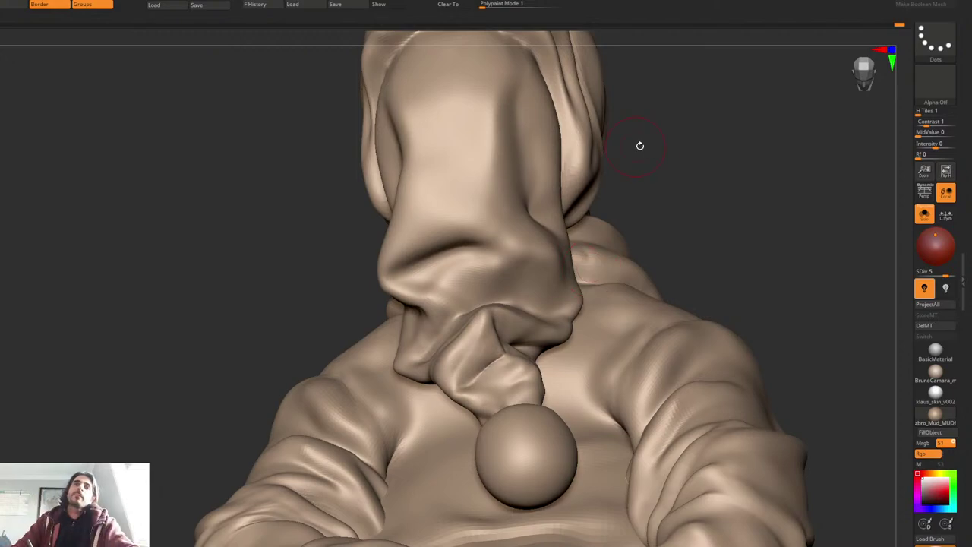
Step: Carve a sharper crease across the tail's wide upper fold from the back with the DamStandard brush
drag(725, 205, 795, 172)
key(space)
drag(740, 186, 705, 196)
key(space)
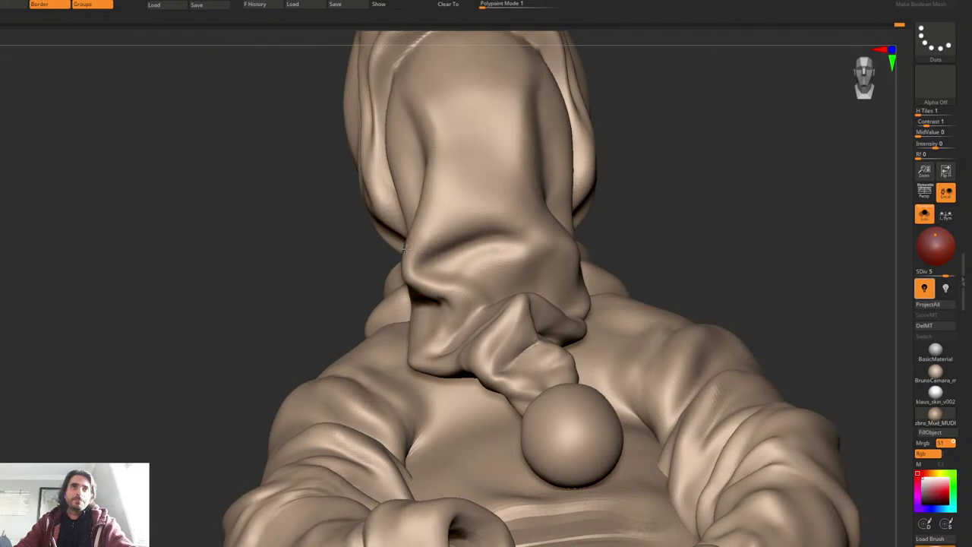
drag(365, 228, 327, 266)
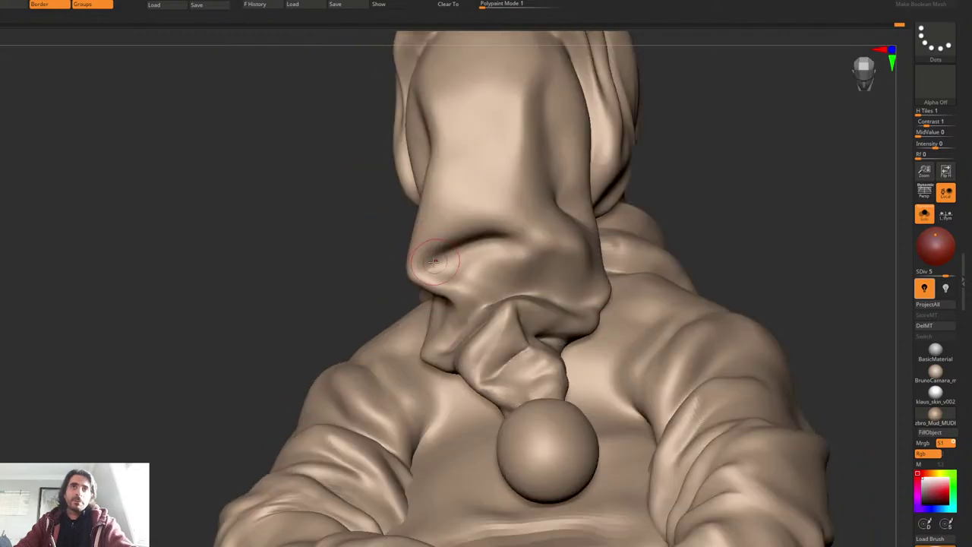
key(b)
key(d)
key(s)
mouse_move(419, 271)
mouse_down()
mouse_move(528, 237)
mouse_move(470, 247)
mouse_move(430, 258)
mouse_move(537, 243)
mouse_up()
right_drag(543, 245, 515, 225)
mouse_move(432, 268)
mouse_down()
mouse_move(548, 235)
mouse_move(502, 265)
mouse_move(515, 207)
mouse_up()
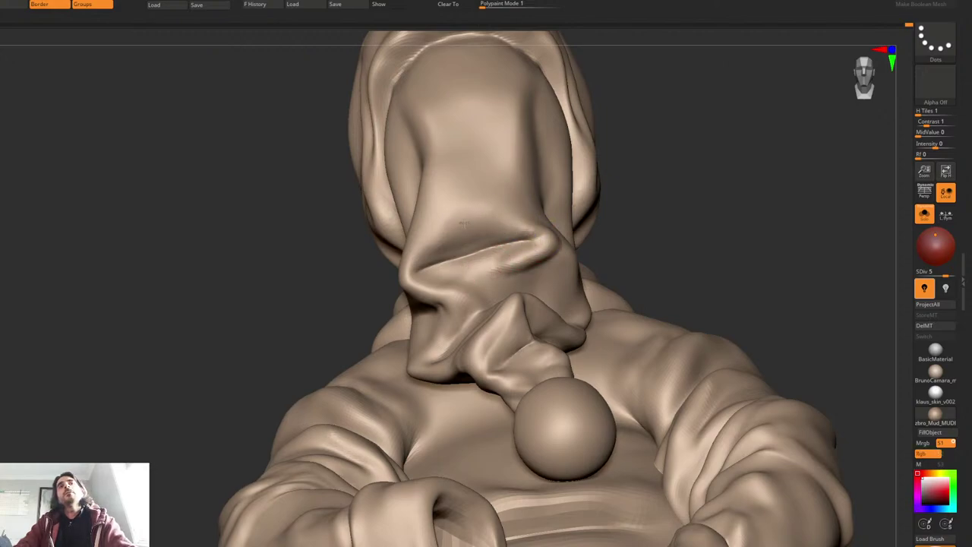
Step: Smooth the ends of the wide fold's crease and the bulges along the adjoining side of the tail
mouse_move(440, 247)
shift+mouse_down()
mouse_move(490, 243)
mouse_move(517, 262)
mouse_move(545, 254)
shift+mouse_up()
shift+drag(513, 226, 543, 239)
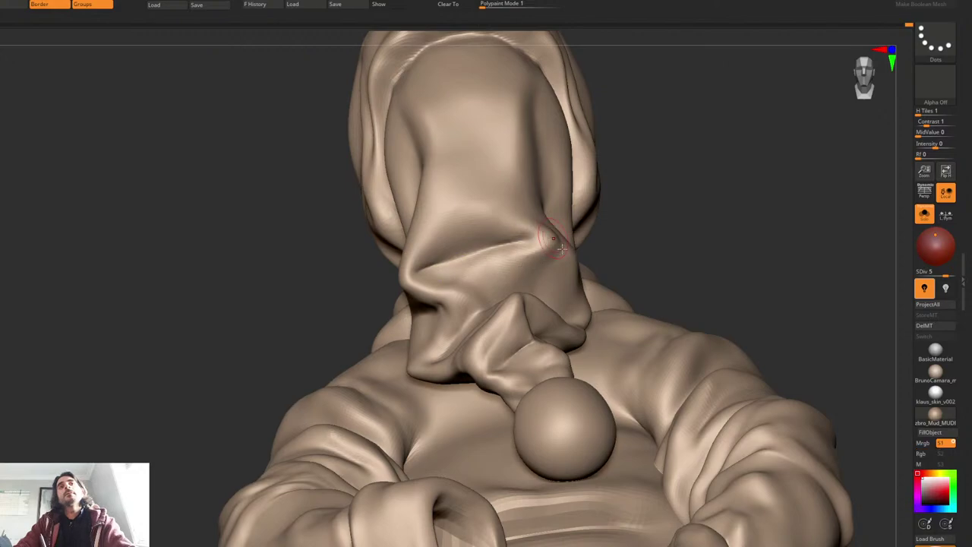
mouse_move(560, 243)
right_down()
mouse_move(533, 231)
mouse_move(553, 222)
right_up()
mouse_move(568, 251)
shift+mouse_down()
mouse_move(559, 240)
mouse_move(594, 251)
shift+mouse_up()
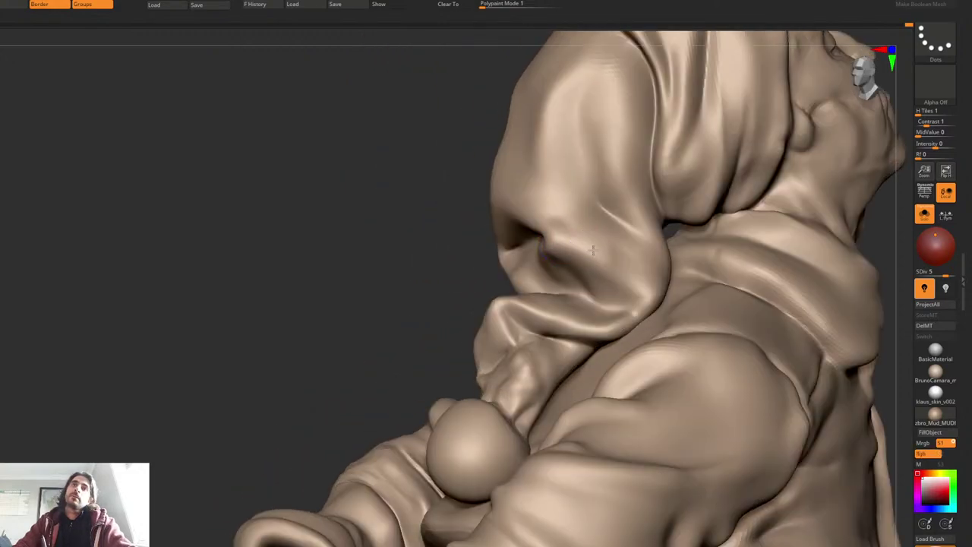
shift+drag(634, 277, 625, 287)
mouse_move(611, 276)
right_down()
mouse_move(643, 283)
mouse_move(597, 286)
mouse_move(583, 267)
right_up()
right_click(643, 283)
Step: Cut a deep continuous crease beneath the tail's lower fold, from the pointed bend to the inner edge
key(ctrl+1)
click(670, 355)
right_click(597, 285)
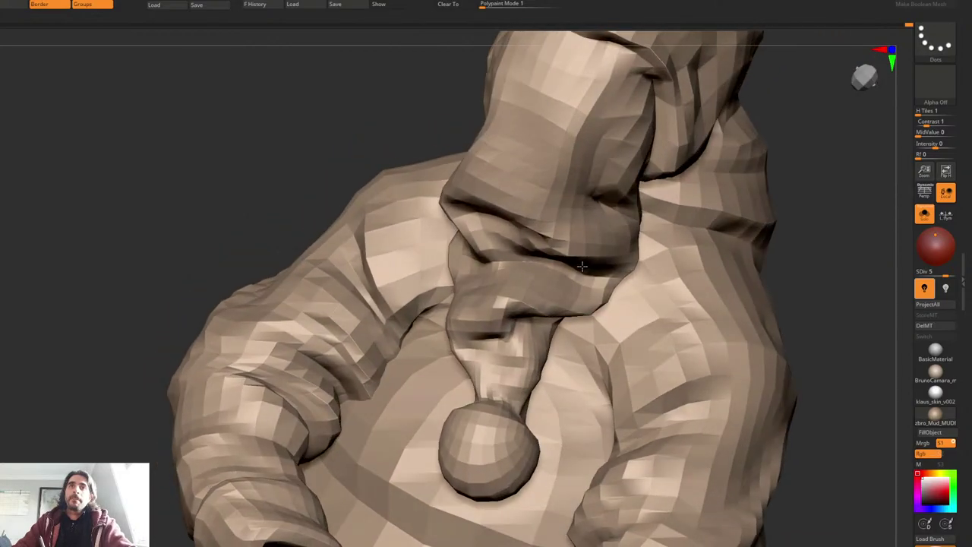
key(d)
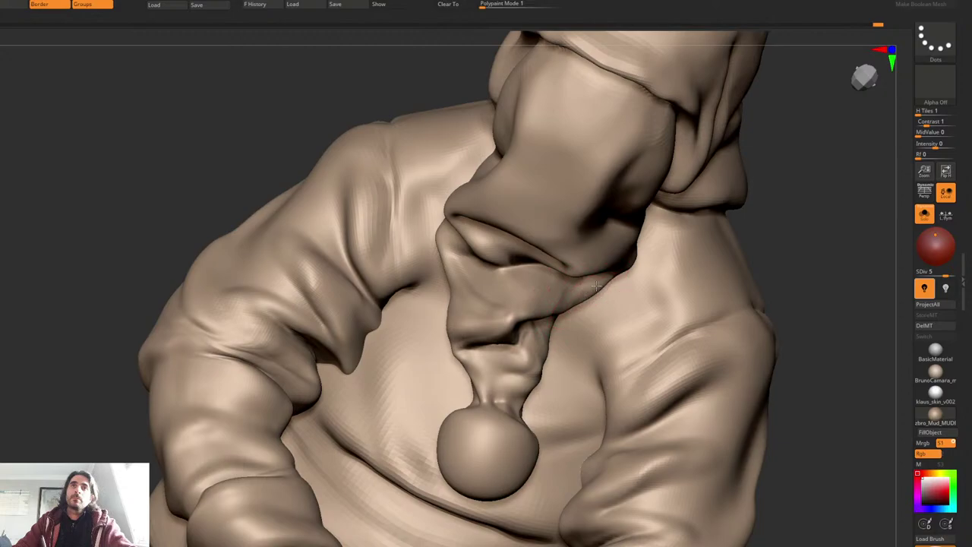
mouse_move(588, 292)
right_down()
mouse_move(535, 302)
mouse_move(499, 292)
right_up()
key(space)
key(space)
click(522, 355)
mouse_move(511, 330)
mouse_down()
mouse_move(601, 349)
mouse_move(588, 346)
mouse_up()
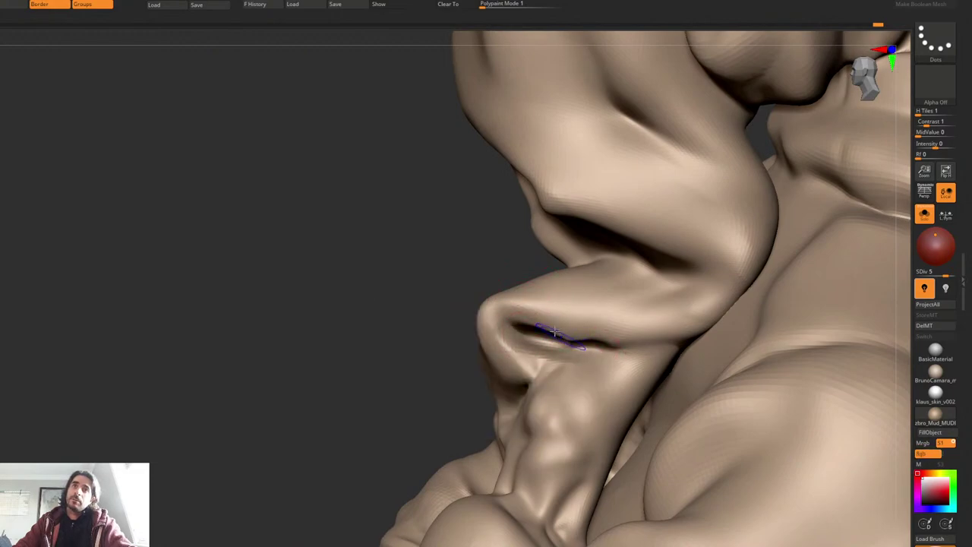
drag(673, 346, 524, 332)
right_drag(524, 331, 562, 346)
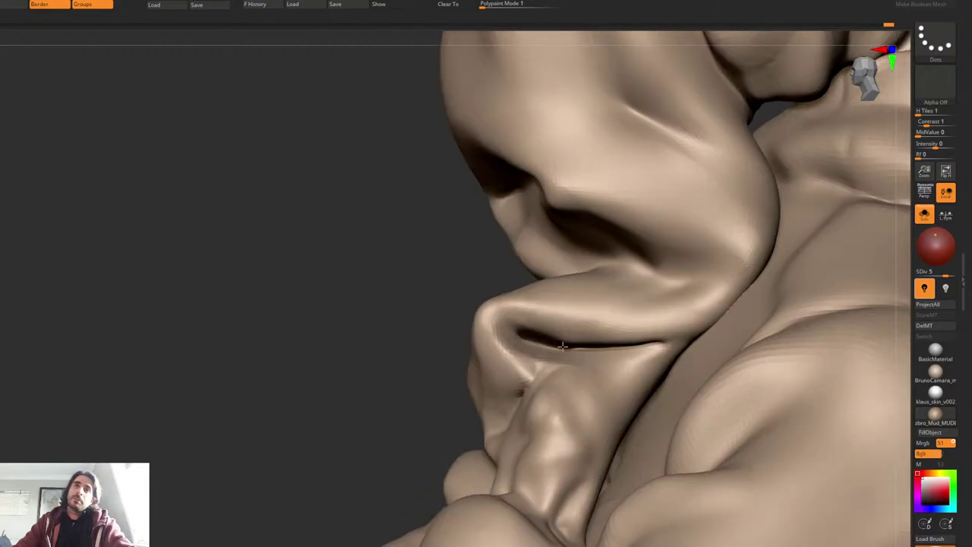
mouse_move(660, 344)
right_down()
mouse_move(706, 326)
mouse_move(544, 288)
right_up()
Step: Build up volume along the tail's lower fold above the deep crease and smooth the strokes
key(1)
mouse_move(541, 287)
mouse_down()
mouse_move(491, 292)
mouse_move(524, 313)
mouse_move(493, 289)
mouse_up()
drag(571, 284, 541, 287)
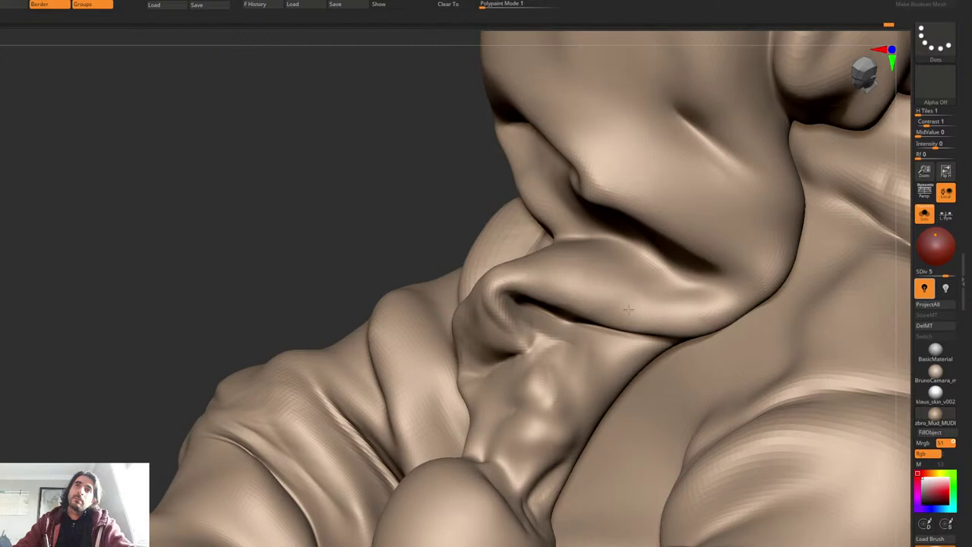
right_click(668, 323)
right_drag(651, 278, 638, 262)
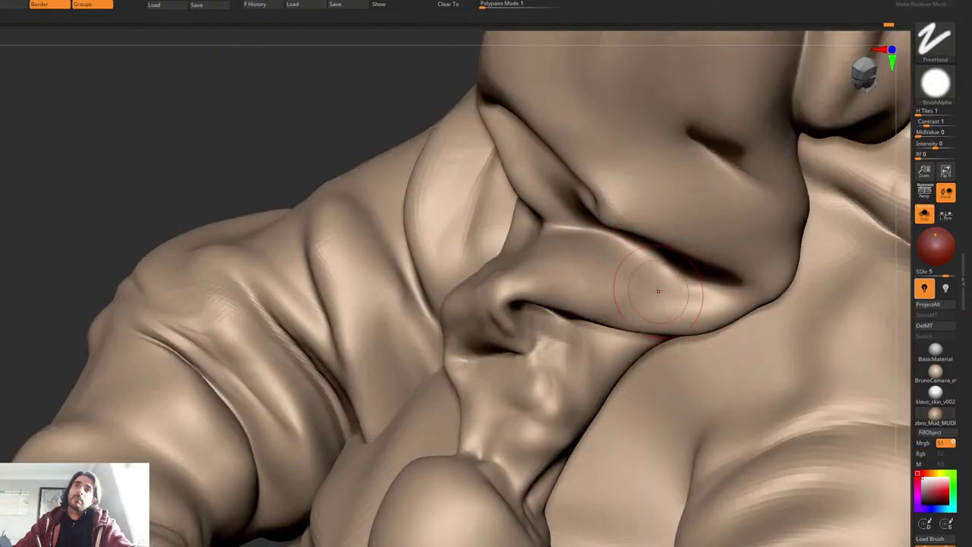
mouse_move(652, 278)
mouse_down()
mouse_move(630, 291)
mouse_move(598, 269)
mouse_move(571, 285)
mouse_up()
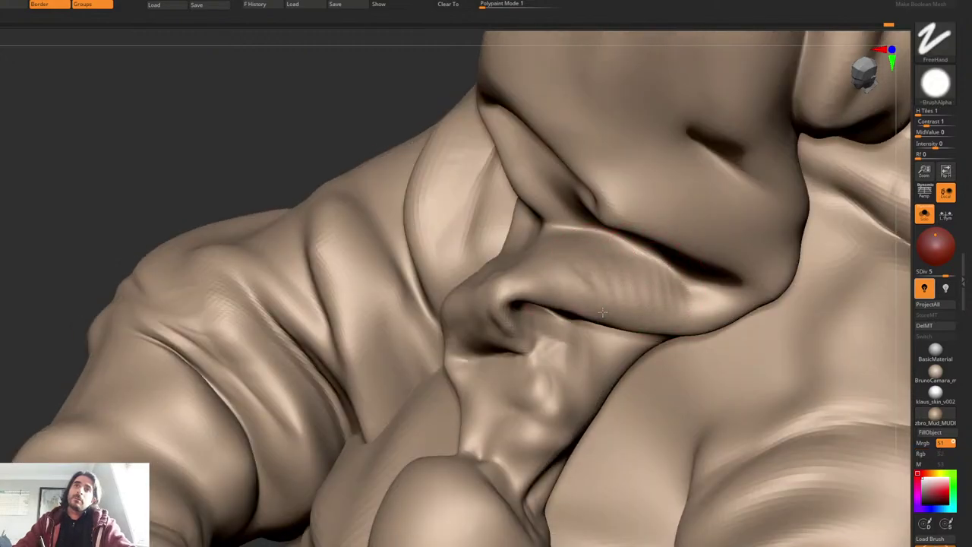
mouse_move(644, 303)
mouse_down()
mouse_move(682, 294)
mouse_move(662, 287)
mouse_up()
drag(579, 268, 541, 280)
key(shift)
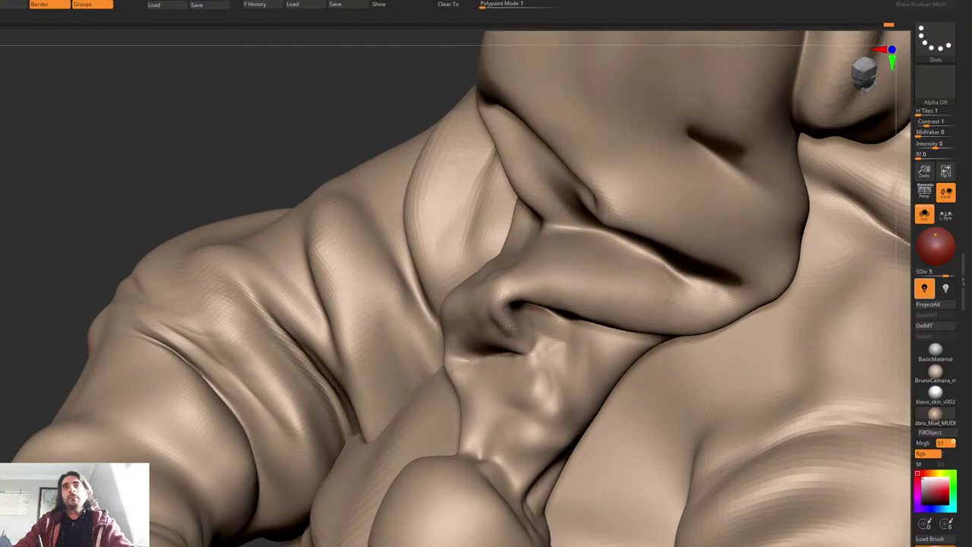
Step: Refine the small folds between the pointed bend and the pompom and smooth their lumps
mouse_move(541, 303)
ctrl+right_down()
mouse_move(532, 220)
mouse_move(582, 264)
mouse_move(578, 275)
ctrl+right_up()
mouse_move(579, 275)
ctrl+right_down()
mouse_move(576, 331)
mouse_move(575, 310)
ctrl+right_up()
key(shift)
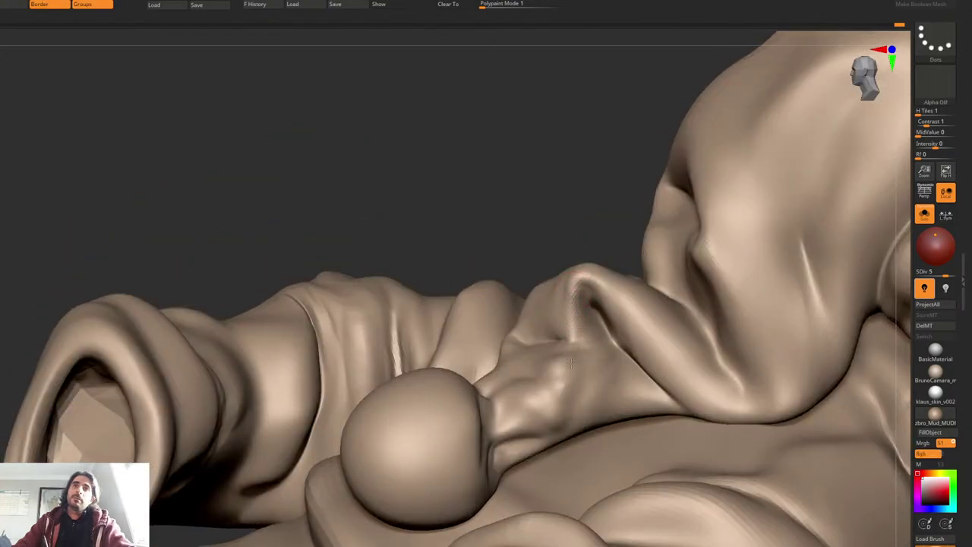
mouse_move(546, 426)
right_down()
mouse_move(550, 445)
mouse_move(570, 437)
right_up()
ctrl+right_drag(570, 436, 571, 382)
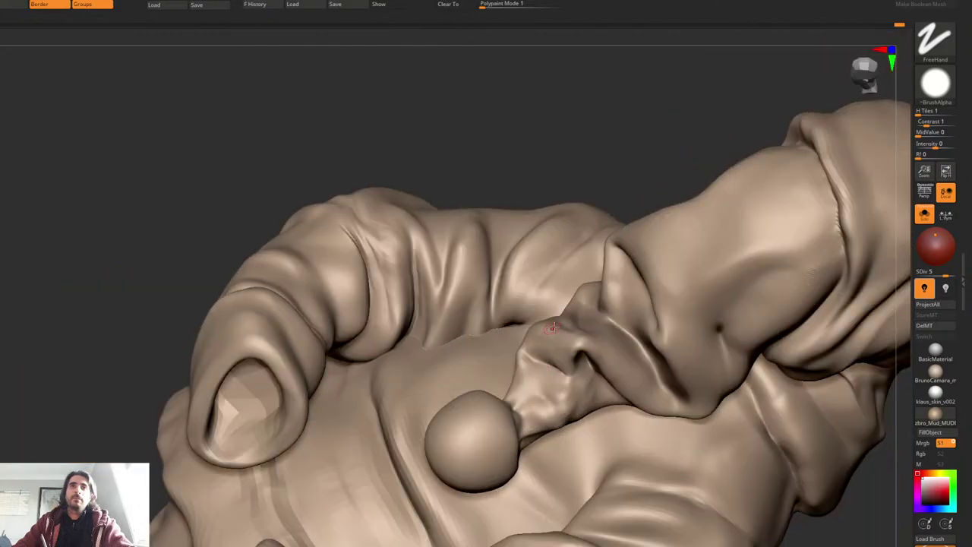
mouse_move(555, 330)
right_down()
mouse_move(563, 318)
mouse_move(554, 265)
right_up()
mouse_move(554, 266)
ctrl+right_down()
mouse_move(553, 319)
mouse_move(543, 317)
mouse_move(566, 322)
ctrl+right_up()
mouse_move(571, 324)
shift+mouse_down()
mouse_move(567, 303)
mouse_move(539, 342)
mouse_move(568, 339)
shift+mouse_up()
right_drag(575, 322, 568, 302)
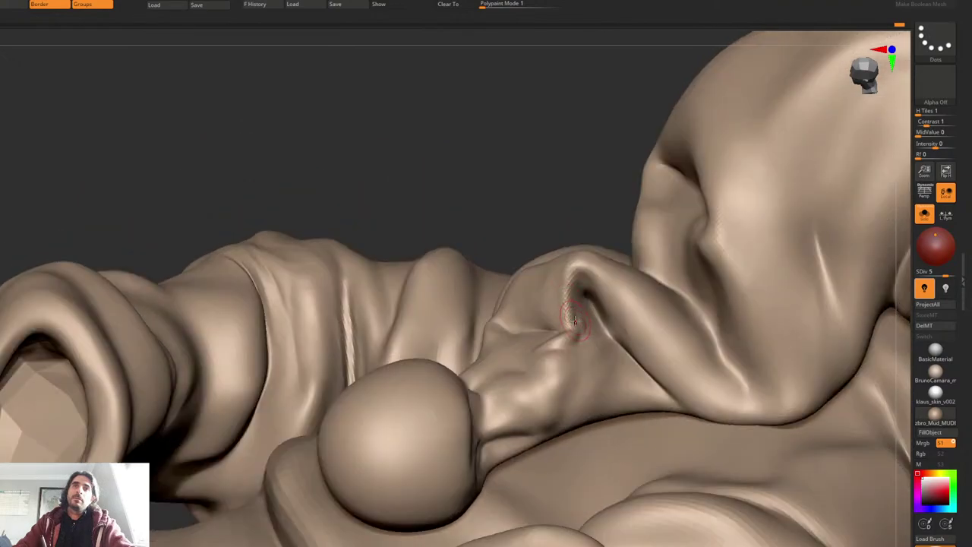
right_drag(553, 343, 566, 353)
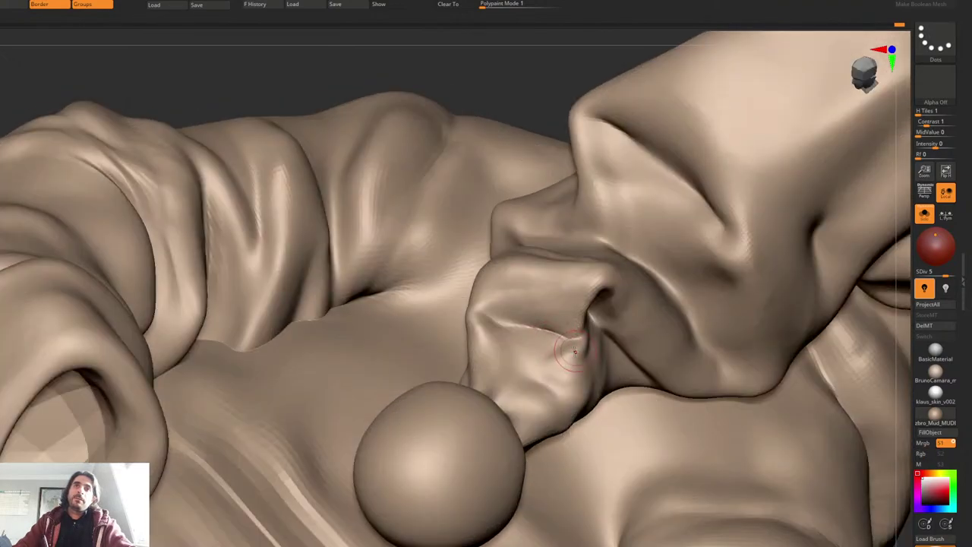
mouse_move(503, 350)
shift+mouse_down()
mouse_move(534, 363)
mouse_move(556, 358)
mouse_move(561, 373)
shift+mouse_up()
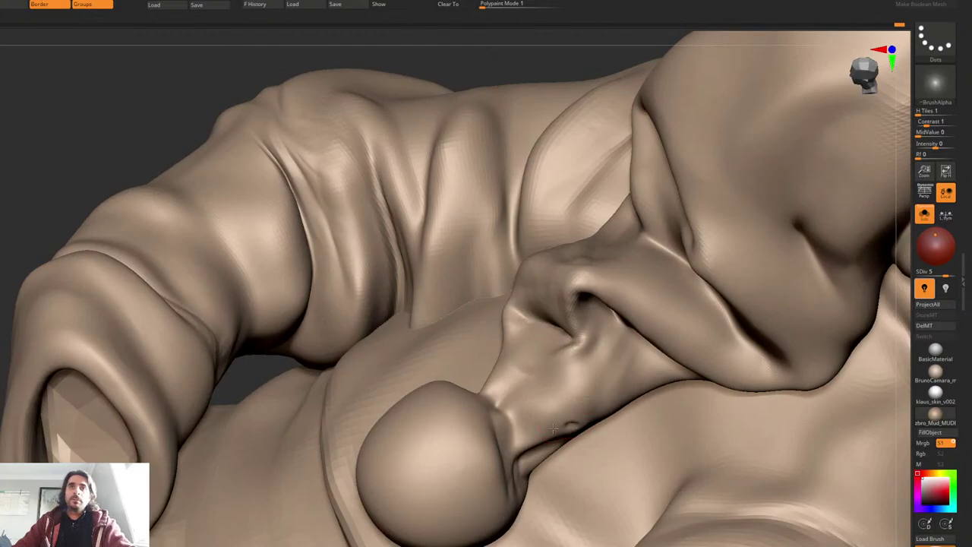
Step: Carve gathered creases up the tail's narrow end from the pompom with the DamStandard brush and smooth the ridges between them
drag(553, 429, 528, 421)
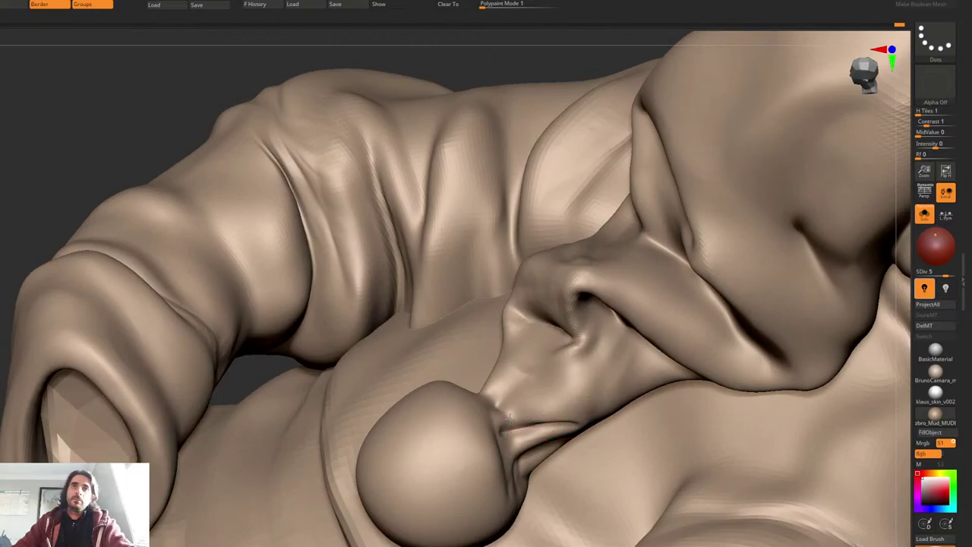
drag(528, 422, 582, 410)
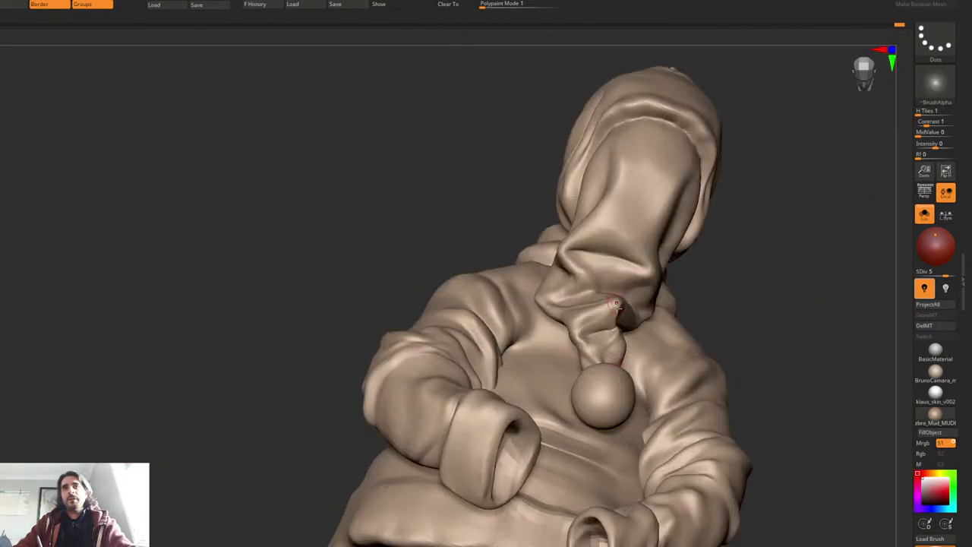
mouse_move(617, 306)
right_down()
mouse_move(582, 294)
mouse_move(597, 294)
mouse_move(596, 313)
mouse_move(611, 319)
right_up()
key(space)
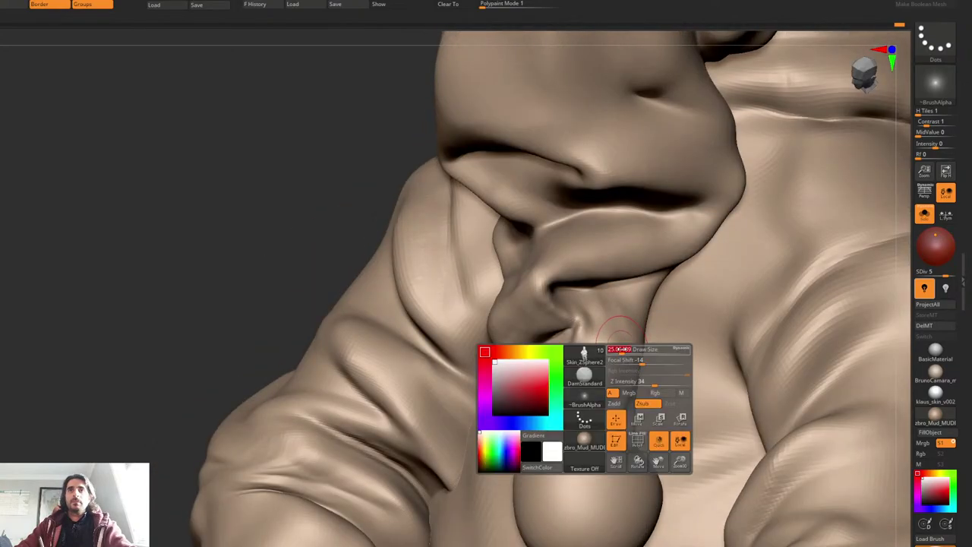
drag(626, 351, 607, 427)
mouse_move(626, 313)
shift+mouse_down()
mouse_move(623, 357)
mouse_move(619, 334)
mouse_move(606, 383)
mouse_move(622, 391)
mouse_move(627, 359)
shift+mouse_up()
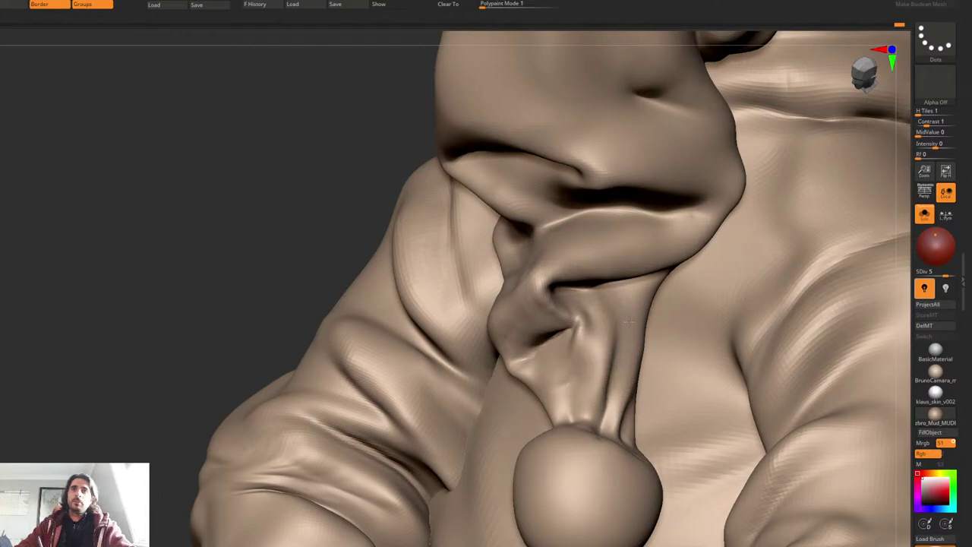
mouse_move(628, 359)
right_down()
mouse_move(646, 322)
mouse_move(624, 350)
mouse_move(614, 340)
right_up()
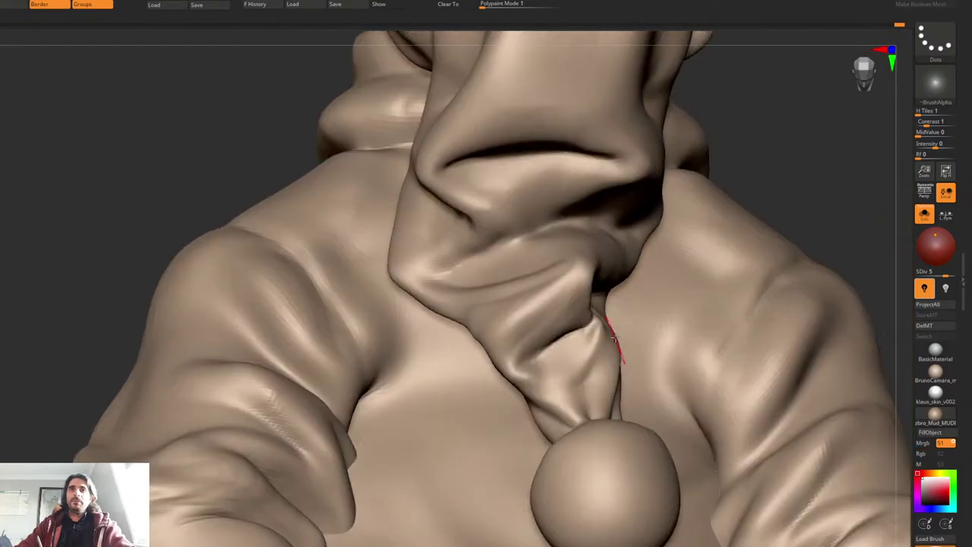
shift+drag(597, 370, 600, 351)
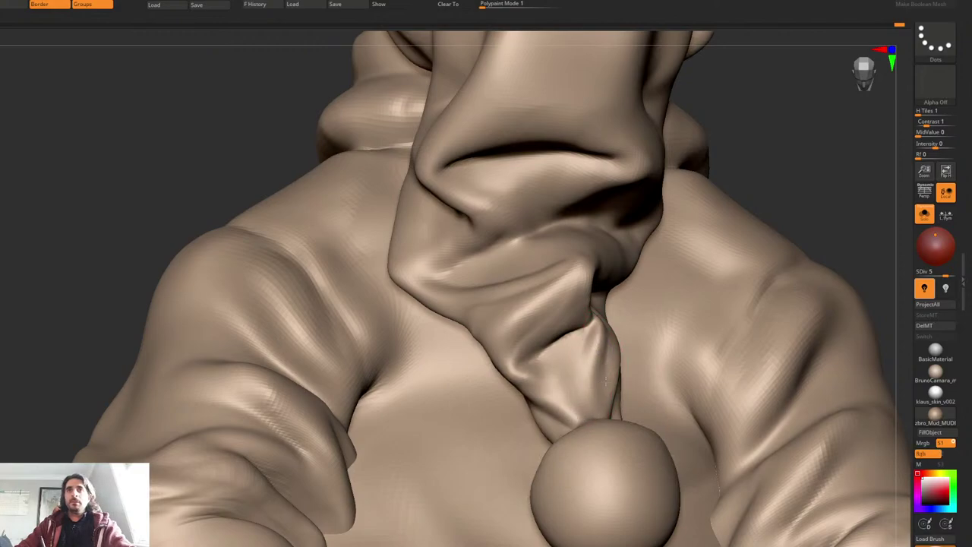
right_drag(592, 348, 577, 338)
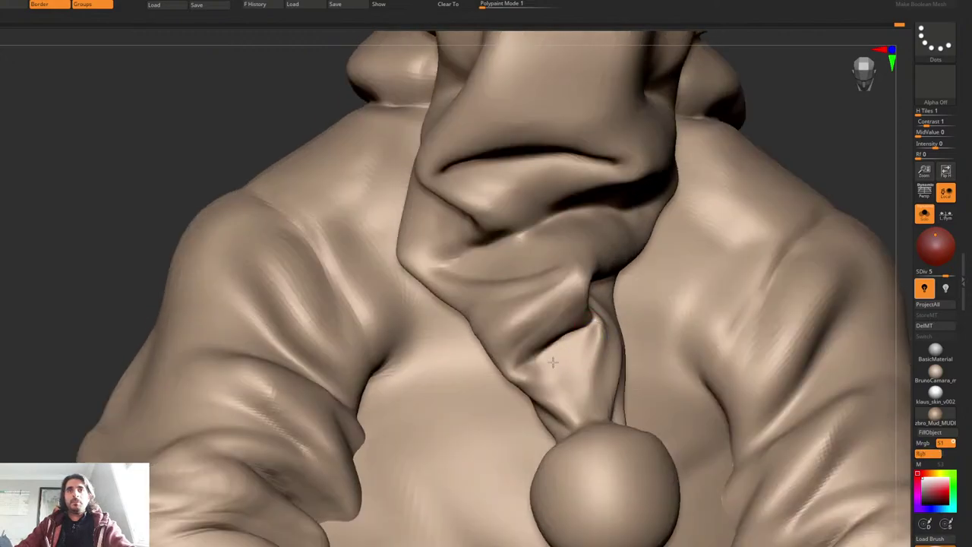
Step: Smooth the ridge between the gathered creases on the tail's narrow end just above the pompom
right_drag(560, 375, 579, 322)
shift+drag(559, 354, 548, 358)
mouse_move(563, 345)
ctrl+right_down()
mouse_move(625, 195)
mouse_move(556, 276)
mouse_move(542, 255)
ctrl+right_up()
mouse_move(543, 254)
ctrl+right_down()
mouse_move(551, 299)
mouse_move(559, 282)
mouse_move(543, 276)
ctrl+right_up()
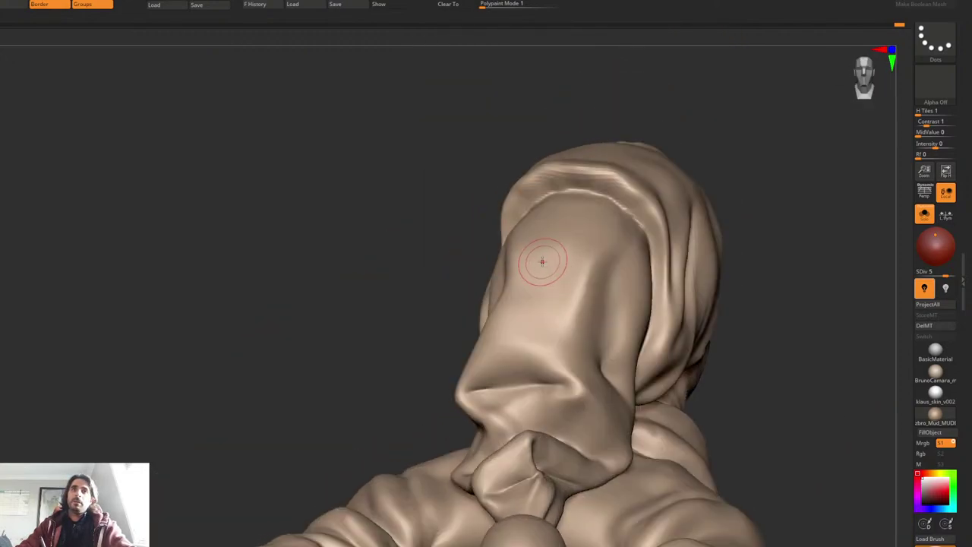
Step: Build up volume on the upper part of the hat's tail below the hood rim and smooth the strokes
mouse_move(537, 310)
mouse_down()
mouse_move(565, 358)
mouse_move(570, 319)
mouse_up()
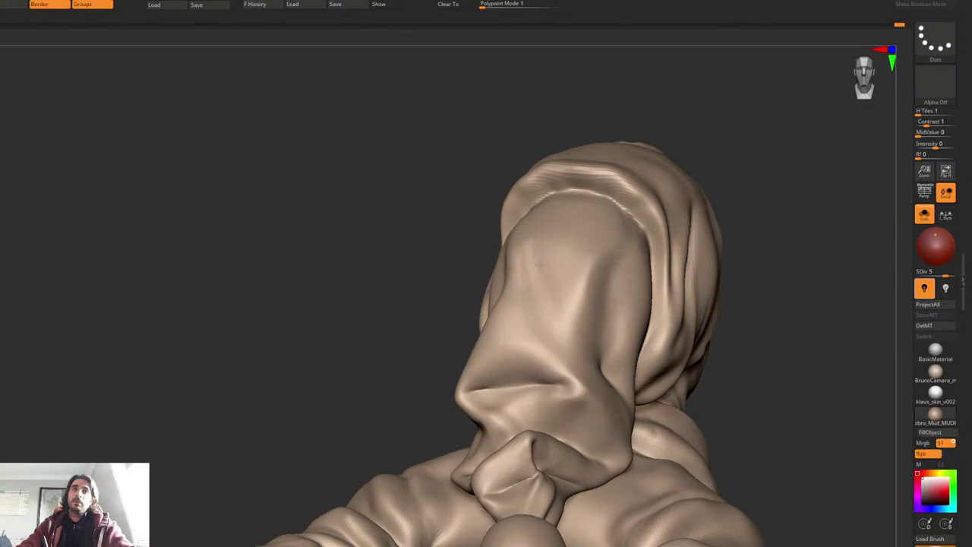
right_drag(569, 259, 597, 281)
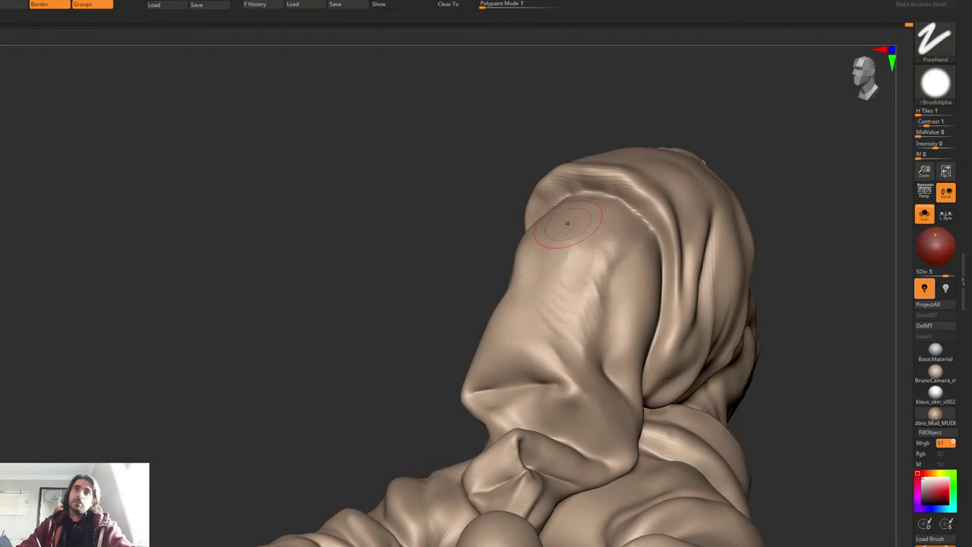
drag(591, 267, 614, 251)
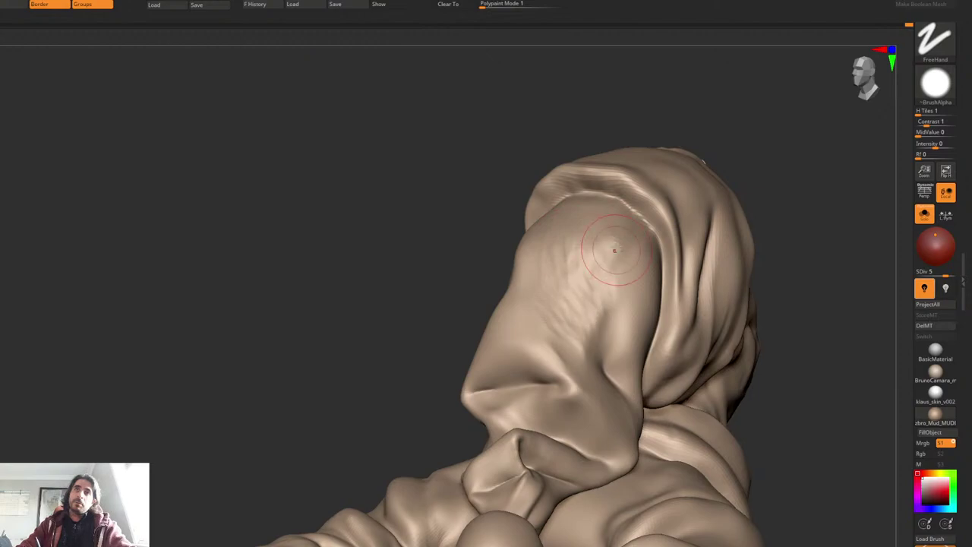
right_drag(603, 247, 610, 259)
shift+drag(610, 259, 583, 239)
shift+drag(574, 297, 576, 328)
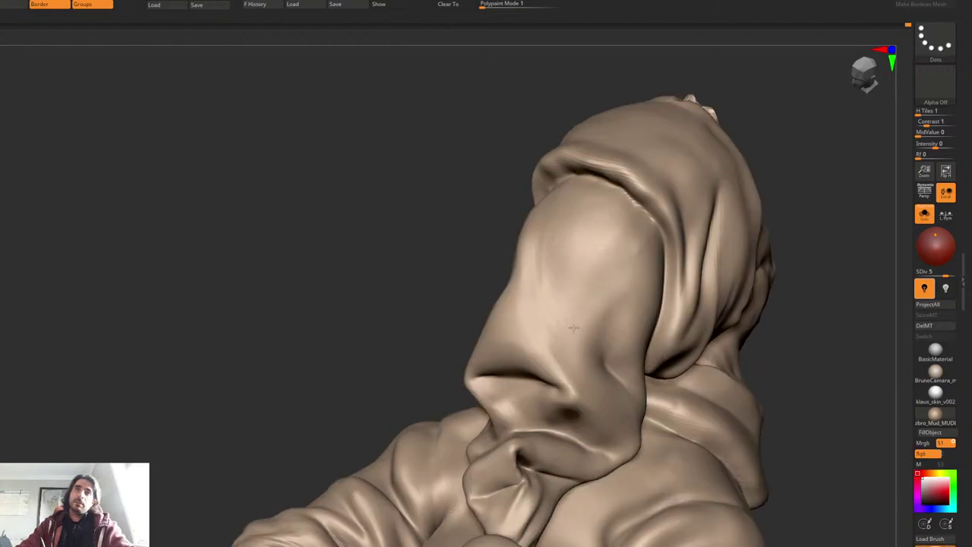
Step: Define a long soft fold down the tail from its upper bulge to the pinched crease, and shape its outer side
right_click(576, 326)
mouse_move(541, 263)
shift+mouse_down()
mouse_move(536, 305)
mouse_move(554, 345)
shift+mouse_up()
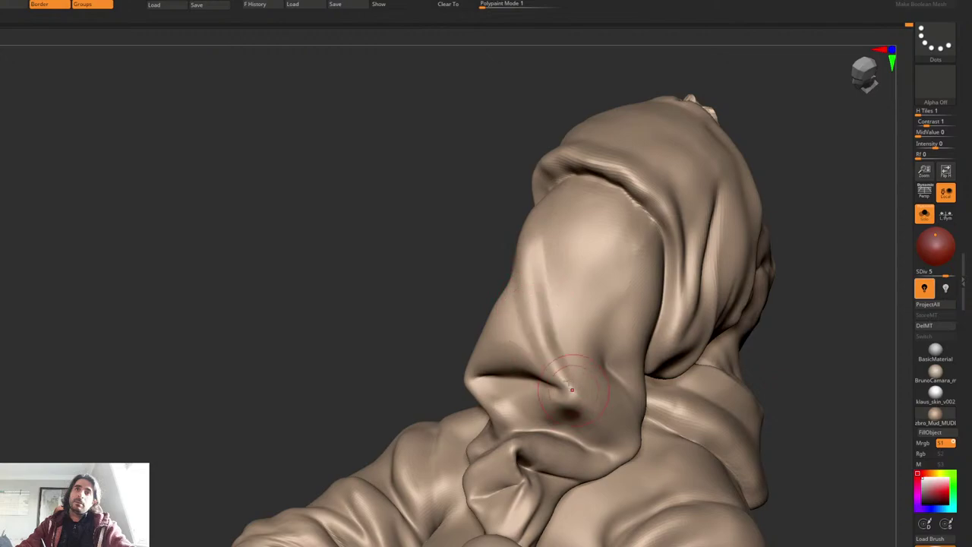
mouse_move(519, 281)
right_down()
mouse_move(558, 283)
mouse_move(556, 266)
right_up()
drag(523, 332, 500, 260)
right_drag(503, 232, 523, 320)
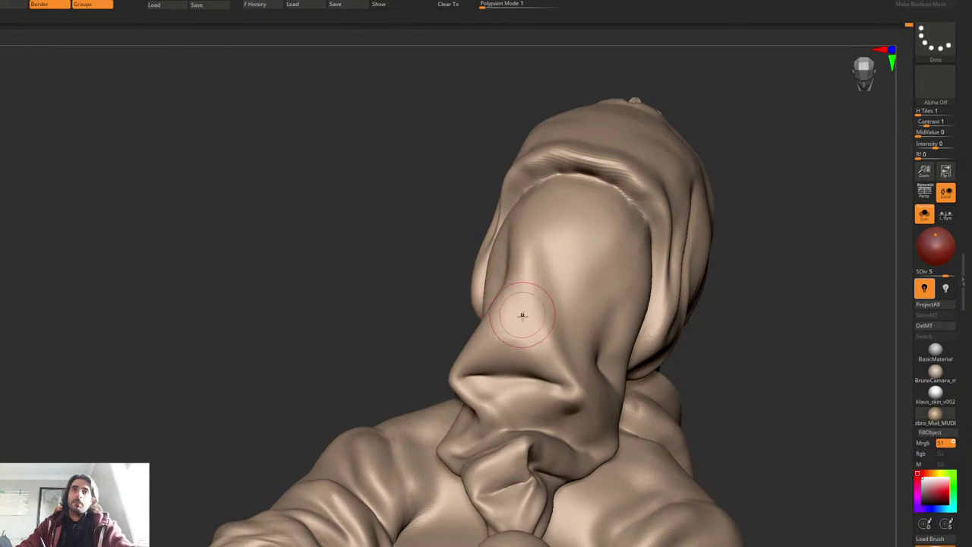
mouse_move(520, 318)
mouse_down()
mouse_move(502, 266)
mouse_move(512, 227)
mouse_up()
Step: Sharpen the fold on the tail's side that runs down toward the lower bend
right_drag(532, 329, 553, 319)
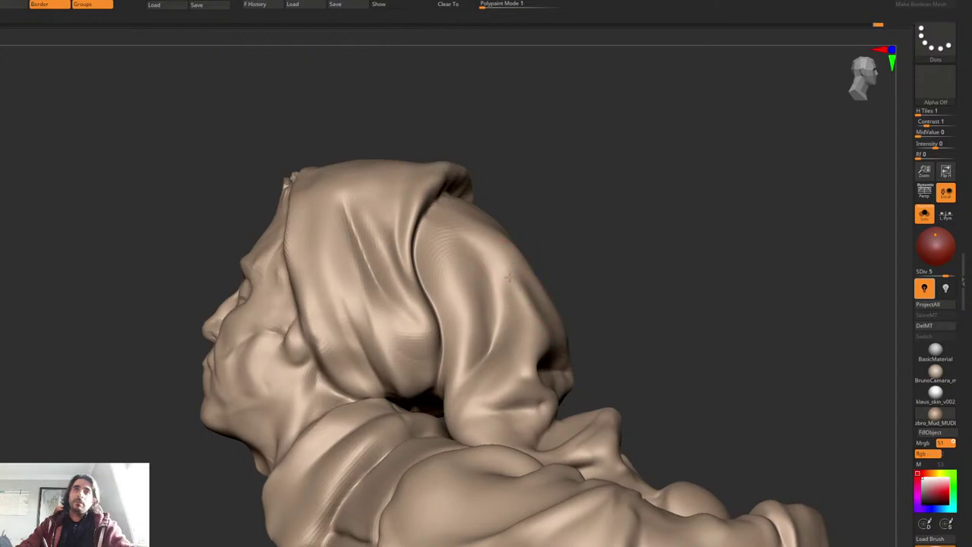
mouse_move(559, 325)
right_down()
mouse_move(584, 350)
mouse_move(527, 297)
right_up()
mouse_move(554, 358)
right_down()
mouse_move(551, 331)
mouse_move(535, 356)
right_up()
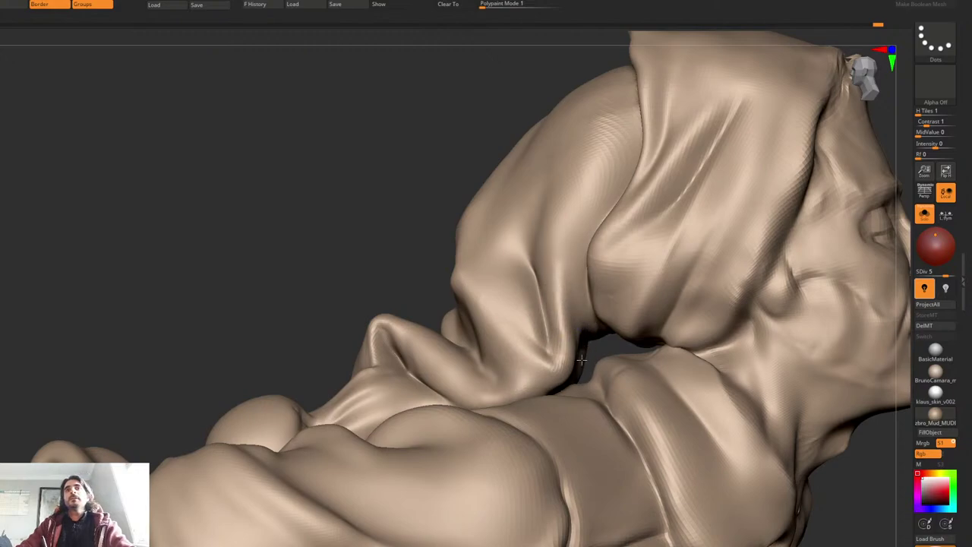
mouse_move(560, 271)
right_down()
mouse_move(512, 303)
mouse_move(495, 271)
right_up()
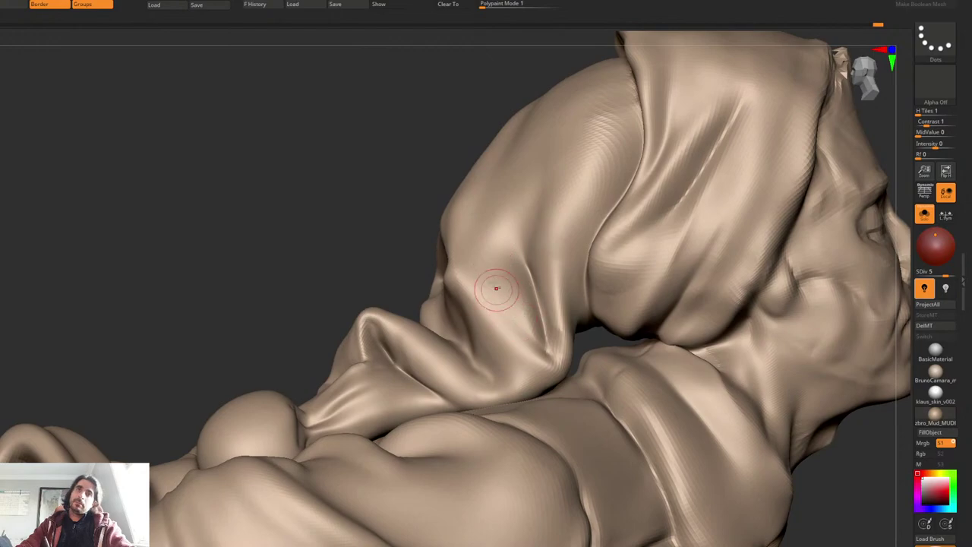
mouse_move(496, 288)
mouse_down()
mouse_move(543, 339)
mouse_move(520, 313)
mouse_move(530, 336)
mouse_move(493, 270)
mouse_move(536, 338)
mouse_move(520, 287)
mouse_up()
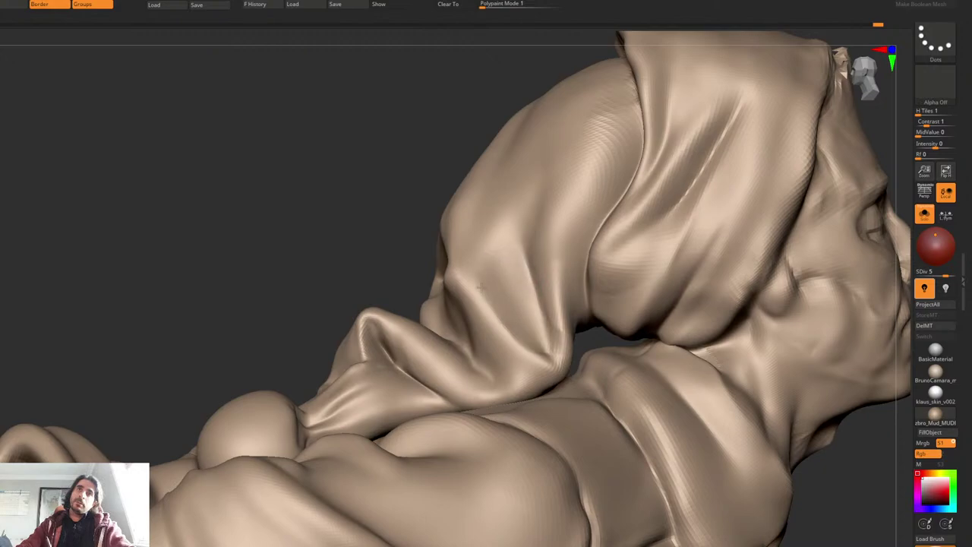
Step: Hide the head and front of the hood, and grow the visible area around the tail to the hood's back edge
mouse_move(563, 363)
ctrl+right_down()
mouse_move(553, 263)
mouse_move(570, 260)
ctrl+right_up()
ctrl+right_drag(570, 260, 582, 308)
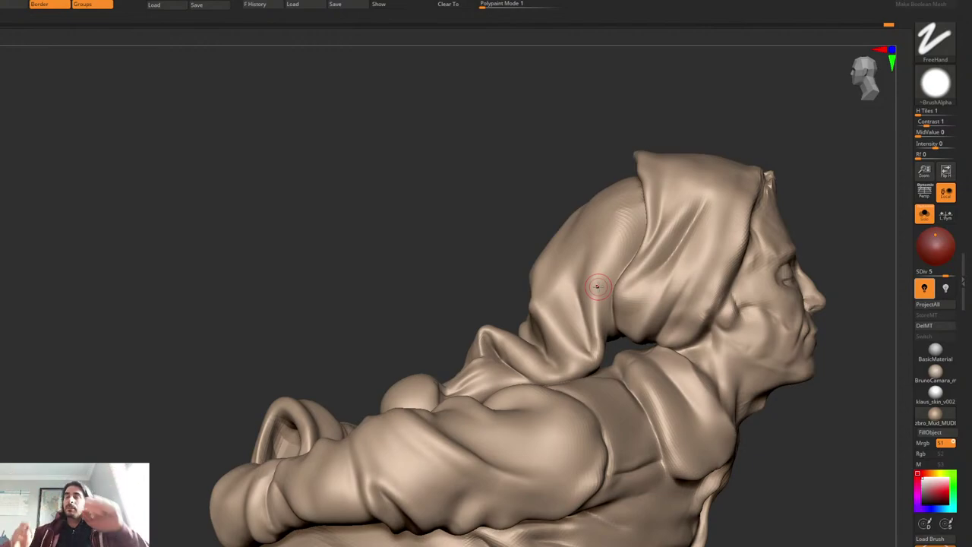
mouse_move(758, 235)
right_down()
mouse_move(769, 244)
mouse_move(791, 228)
mouse_move(716, 202)
mouse_move(588, 218)
mouse_move(598, 211)
right_up()
key(ctrl+shift+x)
key(ctrl+shift+x)
key(ctrl+shift+x)
key(ctrl+shift+x)
key(ctrl+shift+x)
key(ctrl+shift+x)
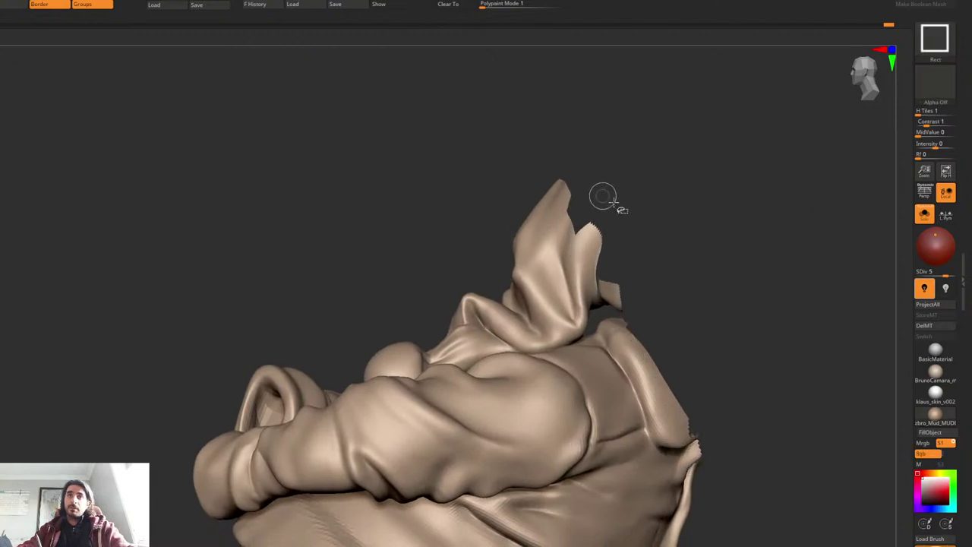
key(ctrl+shift+x)
key(ctrl+shift+x)
key(ctrl+shift+x)
key(ctrl+shift+x)
key(ctrl+shift+x)
key(ctrl+shift+x)
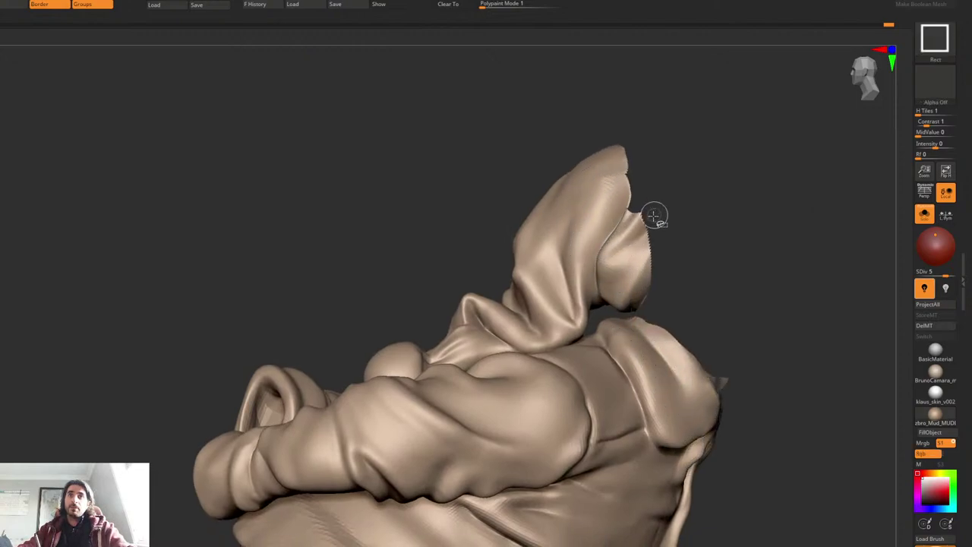
Step: Switch the visibility selection to Lasso and hide the leftover hood and collar pieces in front of the tail
key(space)
click(635, 288)
ctrl+alt+shift+drag(644, 120, 634, 212)
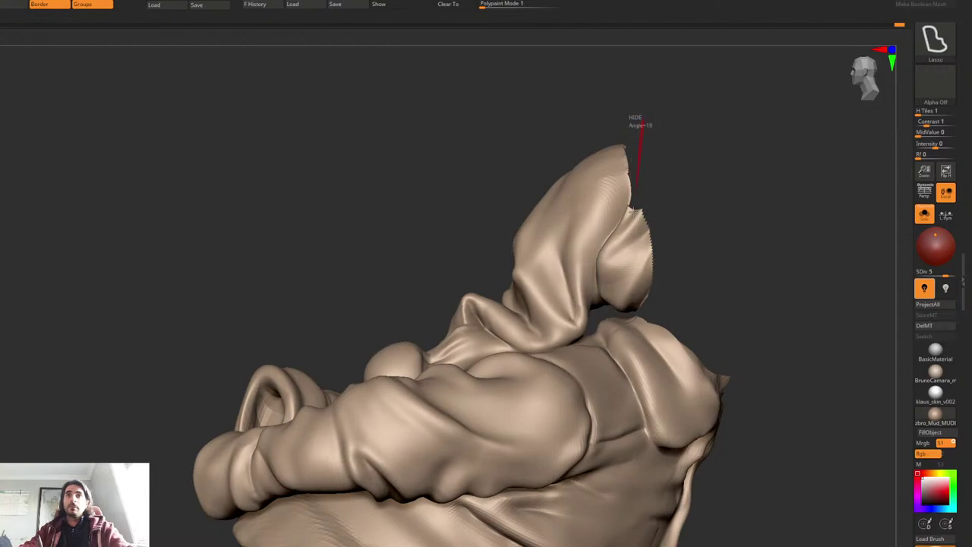
mouse_move(622, 283)
ctrl+alt+shift+mouse_down()
mouse_move(628, 321)
mouse_move(732, 443)
mouse_move(752, 365)
ctrl+alt+shift+mouse_up()
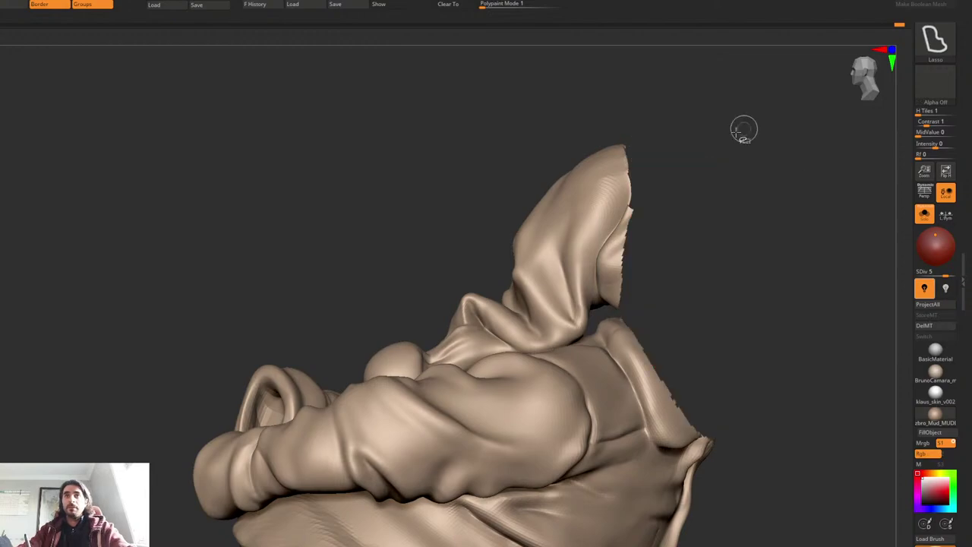
Step: Smooth the fold on the tail's side and turn off solo mode to show the whole figure
mouse_move(606, 239)
alt+right_down()
mouse_move(535, 218)
mouse_move(505, 227)
alt+right_up()
mouse_move(500, 274)
shift+mouse_down()
mouse_move(494, 282)
mouse_move(489, 249)
shift+mouse_up()
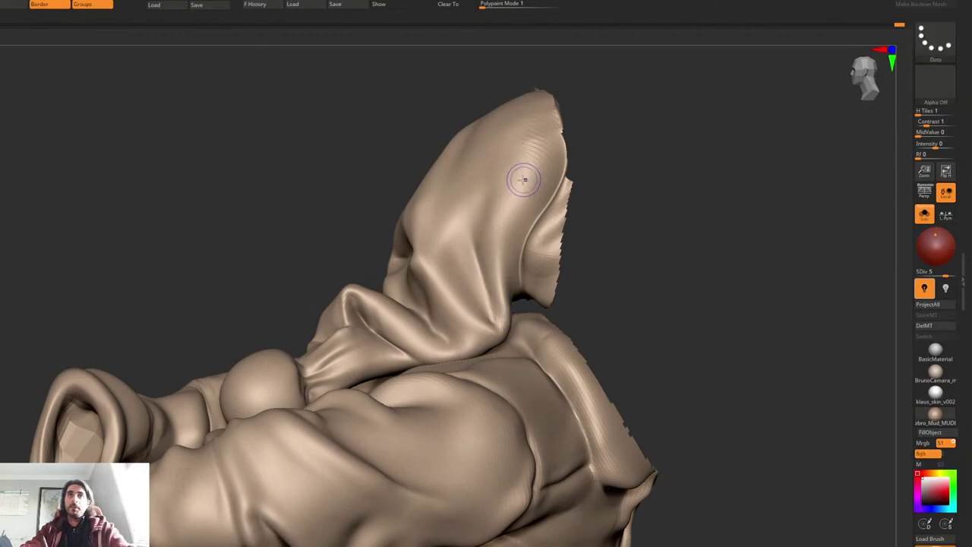
mouse_move(516, 178)
ctrl+right_down()
mouse_move(495, 226)
mouse_move(571, 245)
ctrl+right_up()
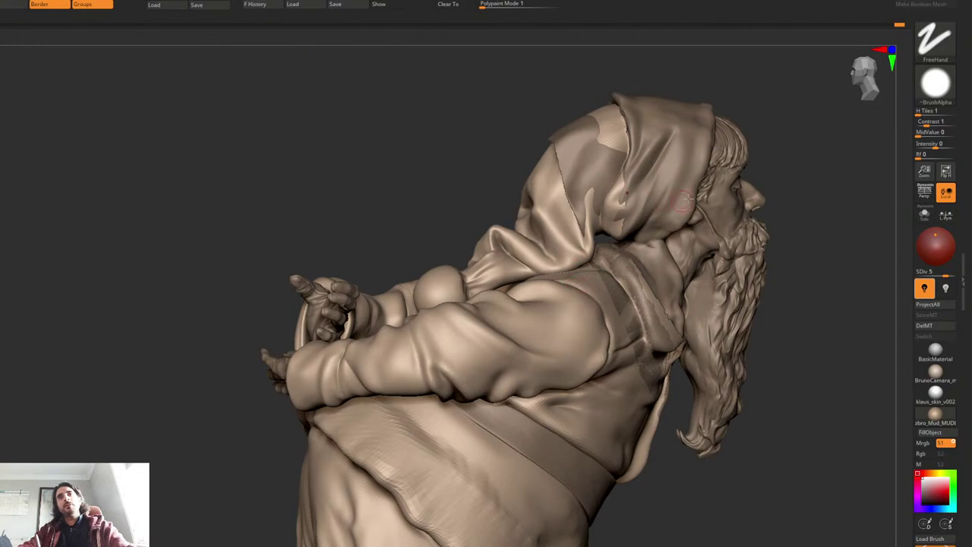
Step: Select the head and hat subtool and lasso-hide the back part of its hat that overlaps the hanging tail
right_drag(682, 199, 650, 173)
alt+click(586, 160)
mouse_move(587, 161)
alt+right_down()
mouse_move(553, 204)
mouse_move(586, 167)
mouse_move(576, 161)
alt+right_up()
key(ctrl+t)
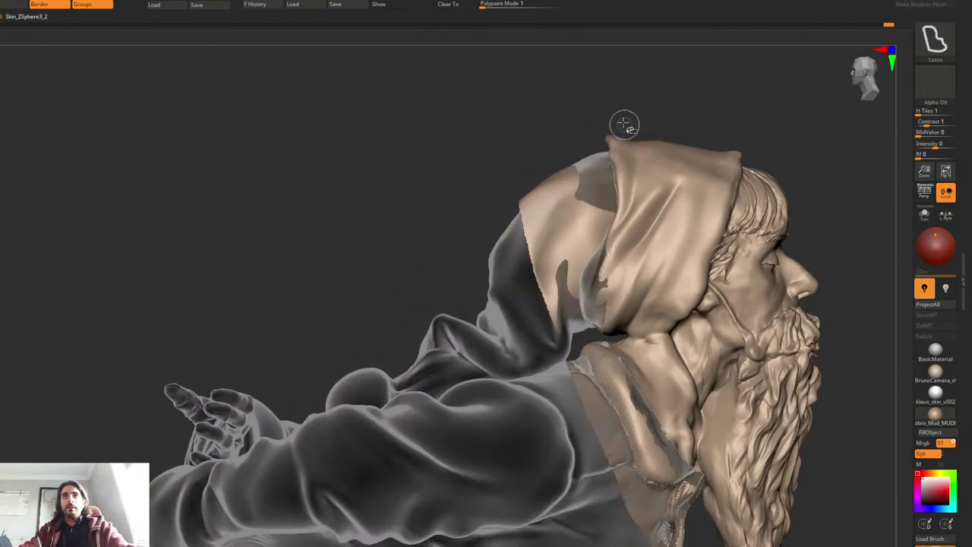
mouse_move(616, 121)
ctrl+alt+shift+mouse_down()
mouse_move(616, 256)
mouse_move(590, 304)
mouse_move(414, 258)
ctrl+alt+shift+mouse_up()
mouse_move(604, 190)
right_down()
mouse_move(546, 224)
mouse_move(487, 231)
right_up()
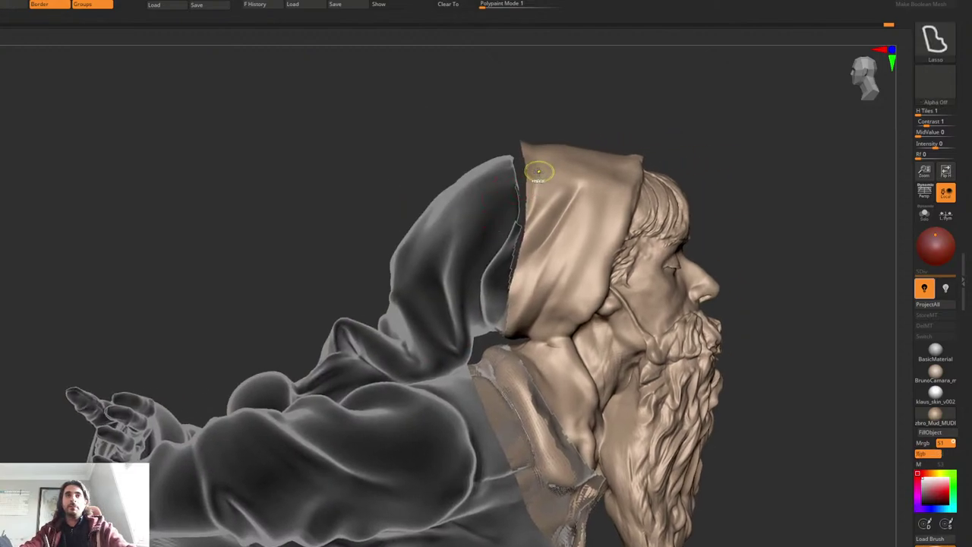
ctrl+shift+click(515, 136)
mouse_move(492, 119)
ctrl+alt+shift+mouse_down()
mouse_move(501, 199)
mouse_move(481, 337)
mouse_move(381, 255)
ctrl+alt+shift+mouse_up()
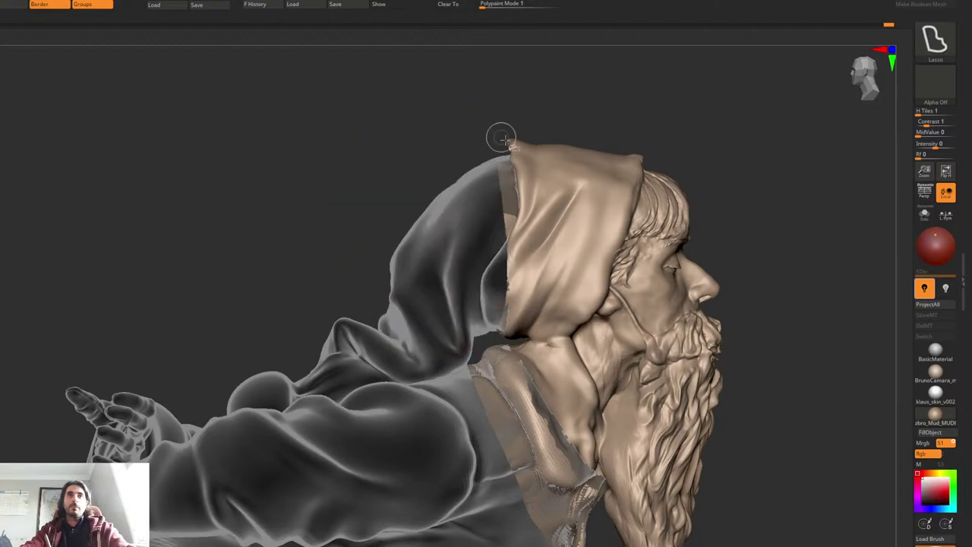
Step: Make the subtool with the tail and jacket active again, toggling the PolyFrame display to check its polygroups
mouse_move(565, 227)
alt+right_down()
mouse_move(524, 199)
mouse_move(554, 202)
mouse_move(586, 274)
mouse_move(582, 313)
mouse_move(544, 359)
alt+right_up()
key(shift+f)
key(shift+f)
alt+click(501, 226)
key(shift+f)
key(shift+f)
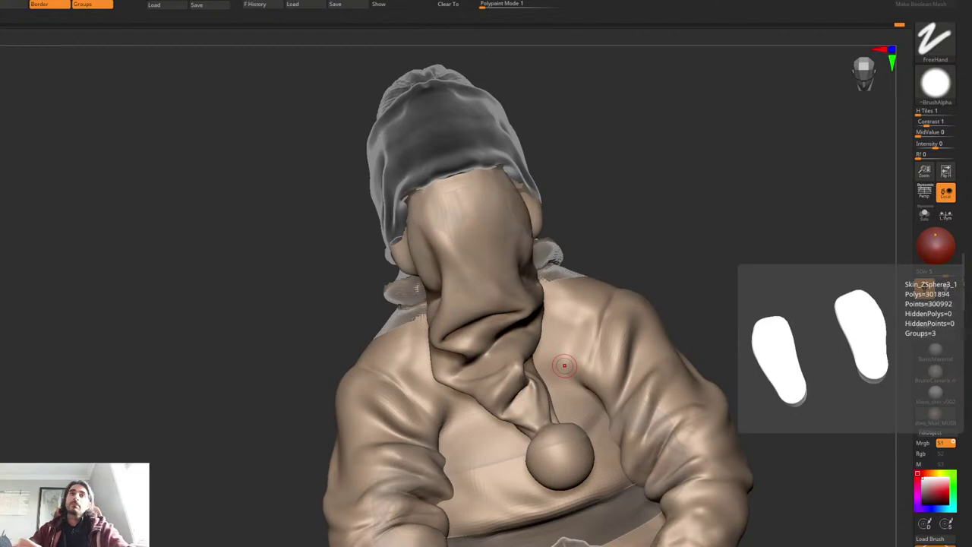
Step: Rework the ridge between the pointed bend and the pompom and smooth the area beside it
mouse_move(543, 351)
right_down()
mouse_move(482, 317)
mouse_move(494, 279)
mouse_move(495, 311)
mouse_move(515, 323)
mouse_move(486, 330)
mouse_move(487, 317)
mouse_move(483, 332)
mouse_move(487, 315)
right_up()
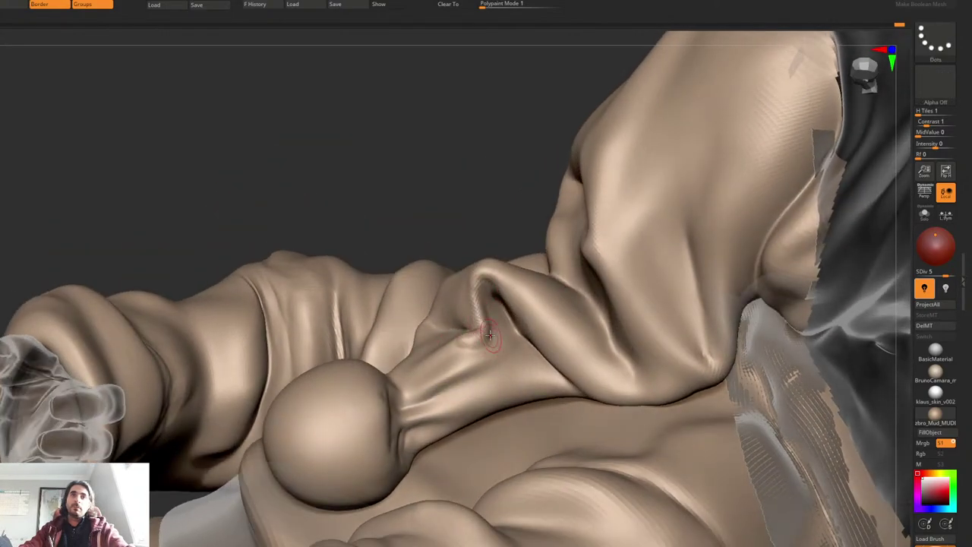
mouse_move(454, 341)
mouse_down()
mouse_move(396, 392)
mouse_move(424, 358)
mouse_up()
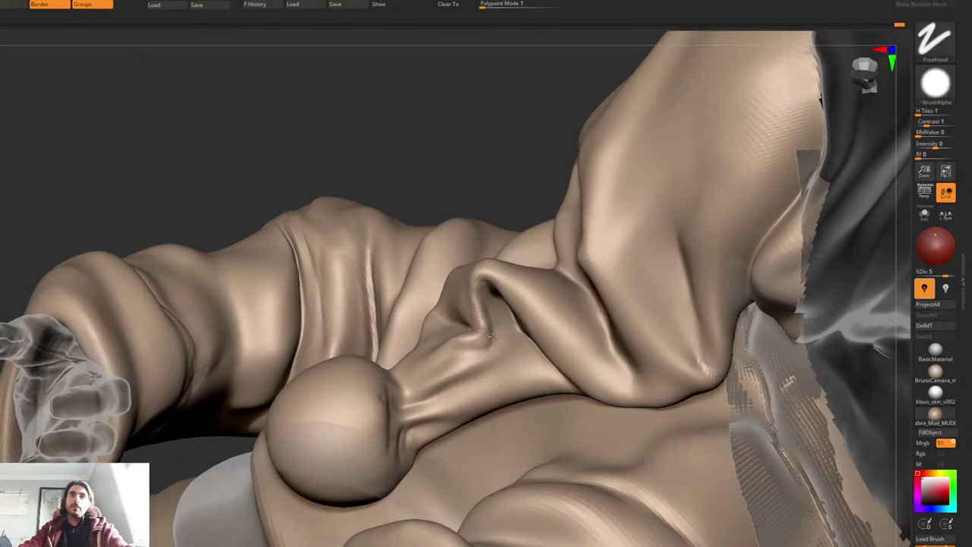
mouse_move(516, 351)
shift+mouse_down()
mouse_move(506, 343)
mouse_move(509, 370)
mouse_move(507, 360)
mouse_move(526, 368)
shift+mouse_up()
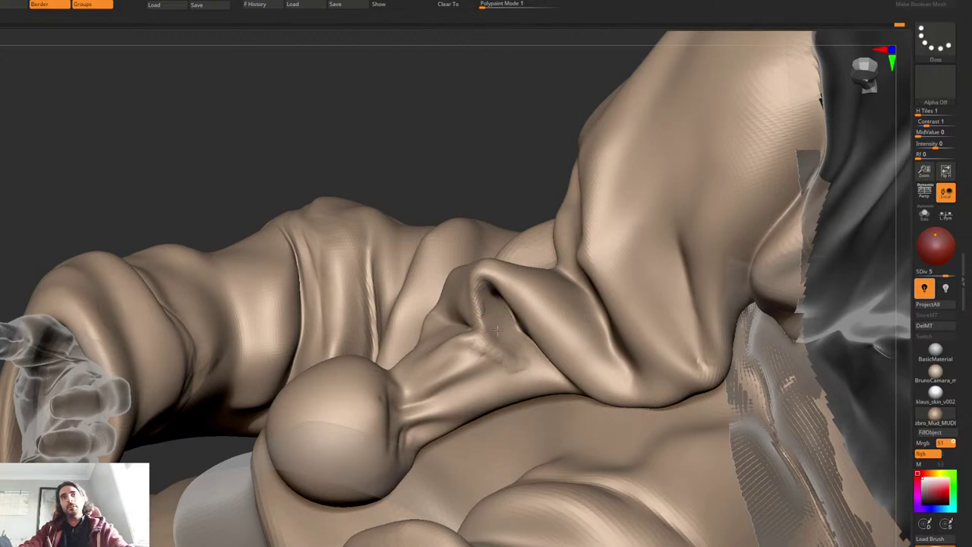
key(shift)
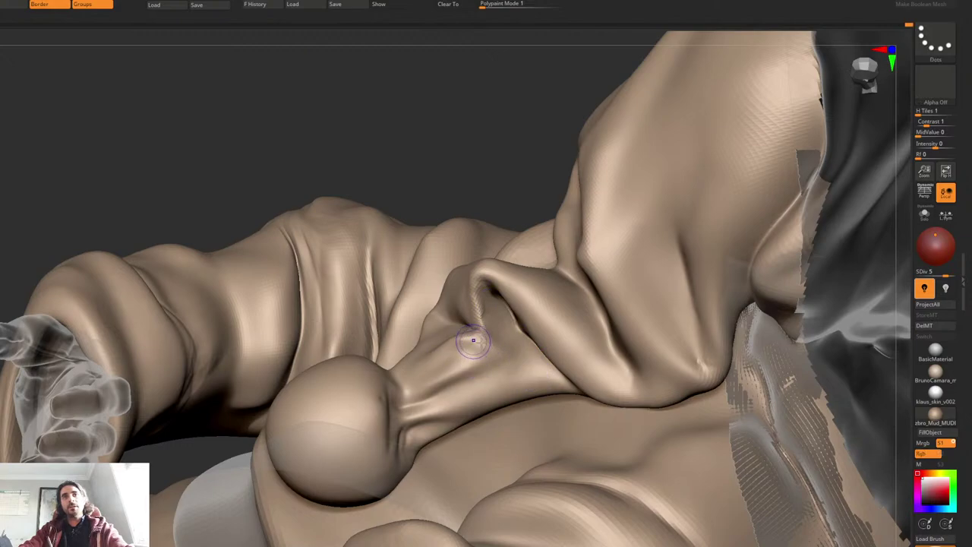
Step: Deepen the hollow inside the pointed bend and reshape the small fold within it with the Move brush
right_drag(474, 341, 502, 324)
drag(501, 324, 491, 289)
right_drag(491, 289, 501, 309)
key(b)
key(m)
key(v)
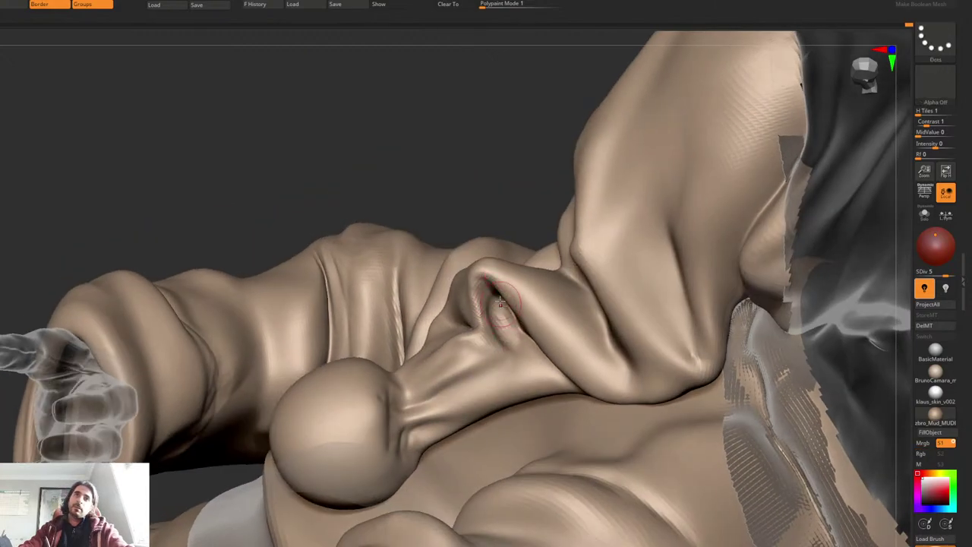
drag(501, 302, 519, 341)
right_drag(501, 315, 508, 306)
drag(498, 301, 507, 320)
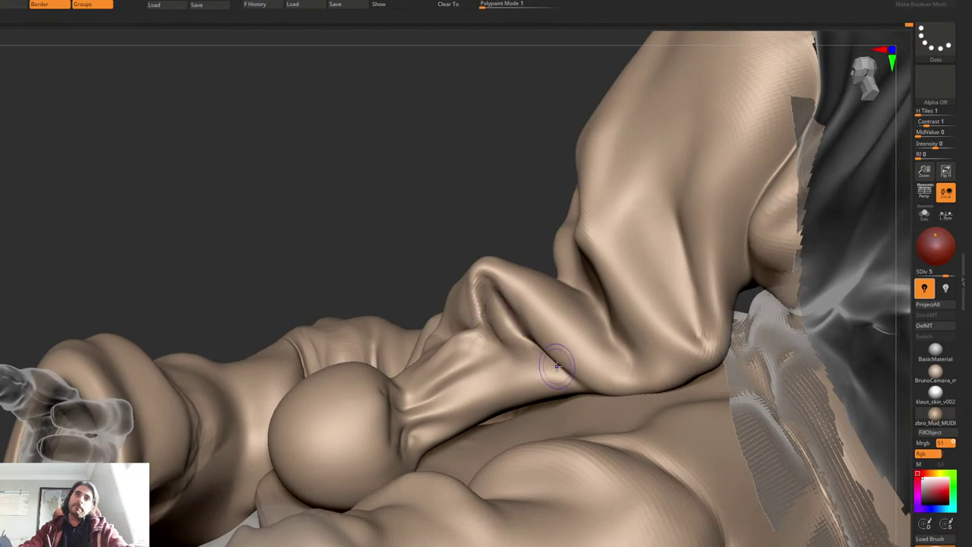
Step: Cut a crease from the hollow of the pointed bend along the underside of the main fold and smooth its end
key(shift)
drag(498, 328, 568, 371)
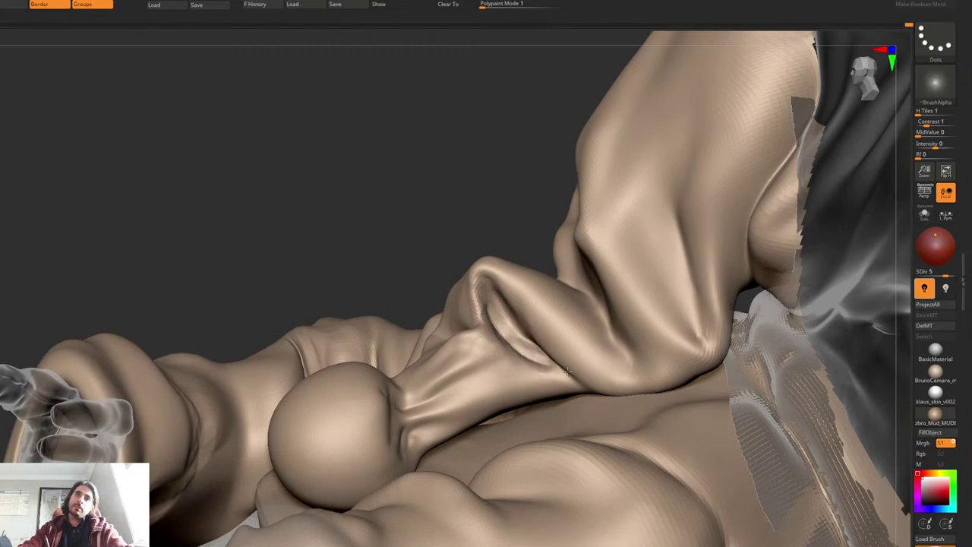
mouse_move(508, 331)
mouse_down()
mouse_move(554, 361)
mouse_move(508, 324)
mouse_up()
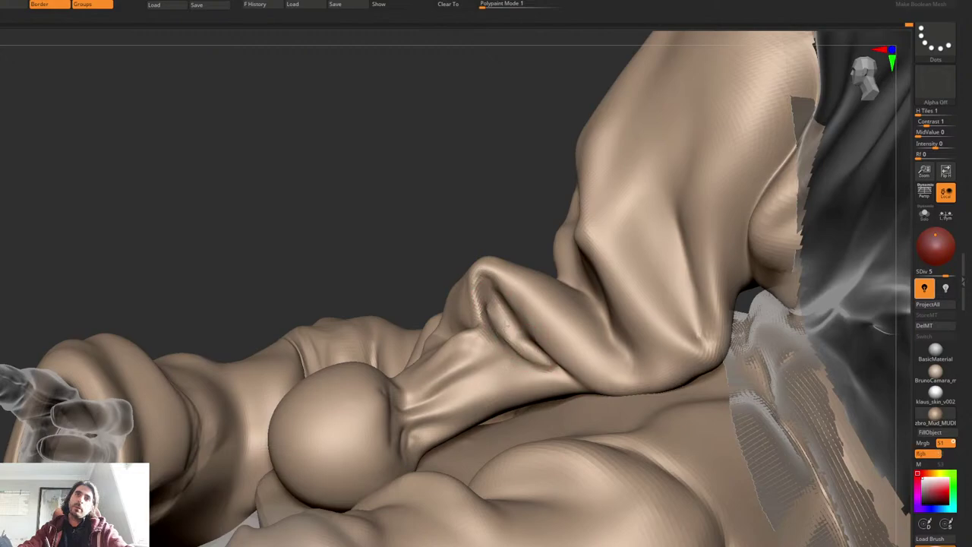
shift+drag(546, 364, 542, 367)
Step: Cut a crease along the lower edge of the tail's narrow end where it meets the jacket and smooth it
mouse_move(541, 335)
right_down()
mouse_move(570, 354)
mouse_move(555, 364)
right_up()
key(shift)
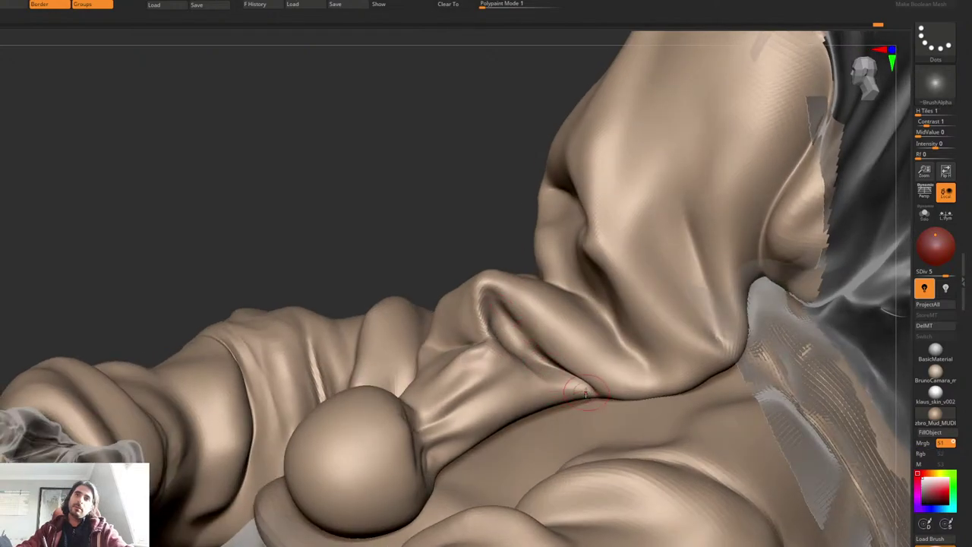
mouse_move(586, 392)
shift+mouse_down()
mouse_move(487, 386)
mouse_move(503, 395)
mouse_move(488, 397)
shift+mouse_up()
key(ctrl)
key(shift)
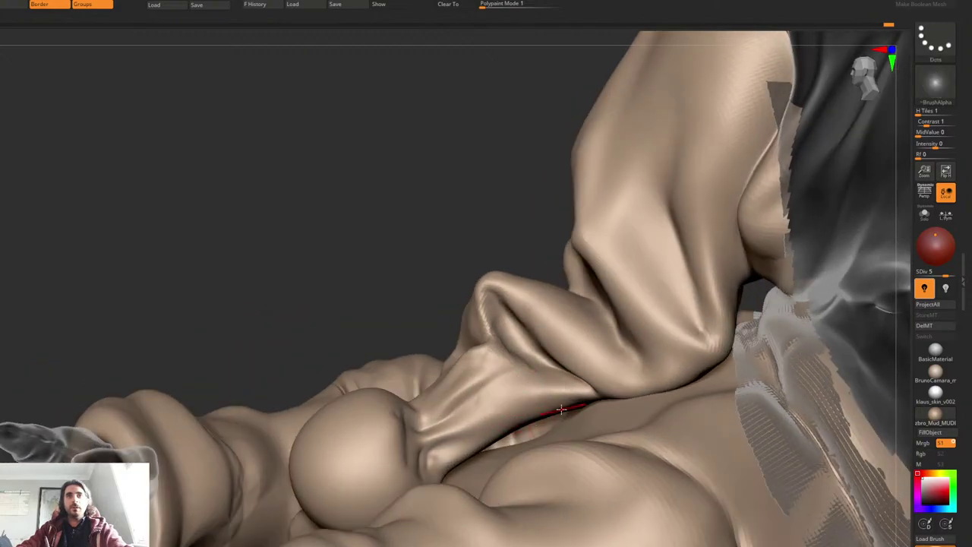
mouse_move(562, 410)
mouse_down()
mouse_move(471, 429)
mouse_move(435, 450)
mouse_up()
shift+drag(531, 409, 512, 411)
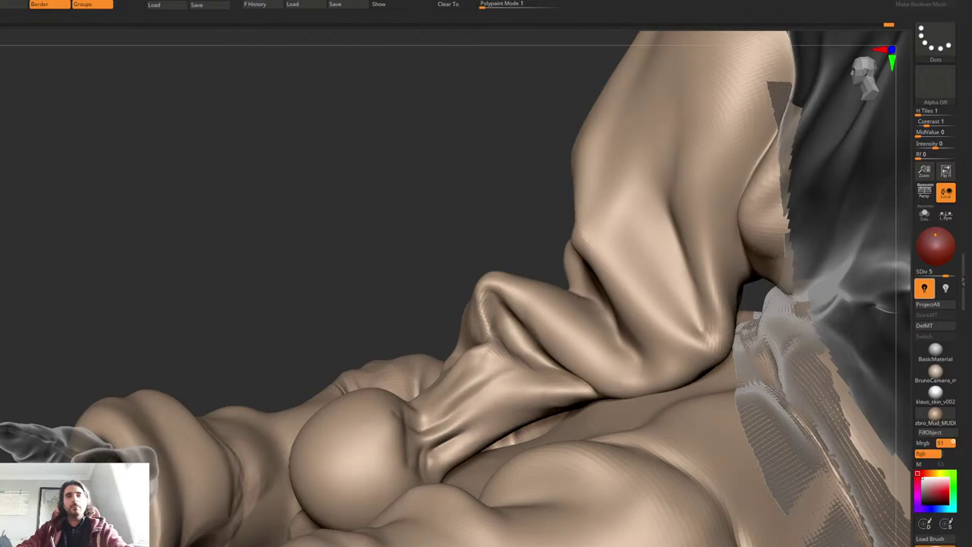
Step: Smooth the gathered ridges where the tail's narrow end joins the pompom
mouse_move(457, 430)
shift+mouse_down()
mouse_move(434, 427)
mouse_move(450, 438)
shift+mouse_up()
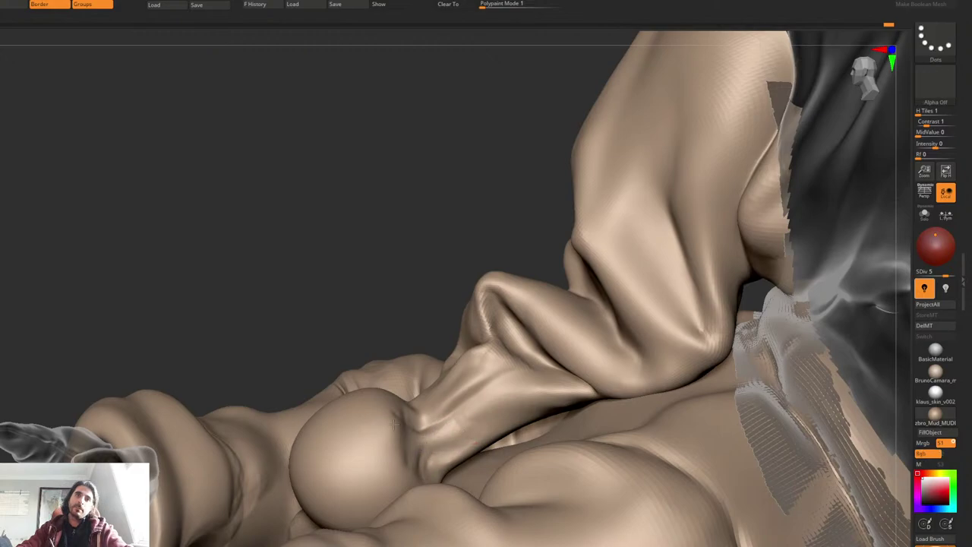
mouse_move(417, 465)
right_down()
mouse_move(334, 408)
mouse_move(441, 383)
mouse_move(425, 334)
mouse_move(393, 365)
mouse_move(452, 347)
mouse_move(435, 403)
right_up()
right_drag(435, 403, 396, 451)
shift+drag(394, 439, 394, 449)
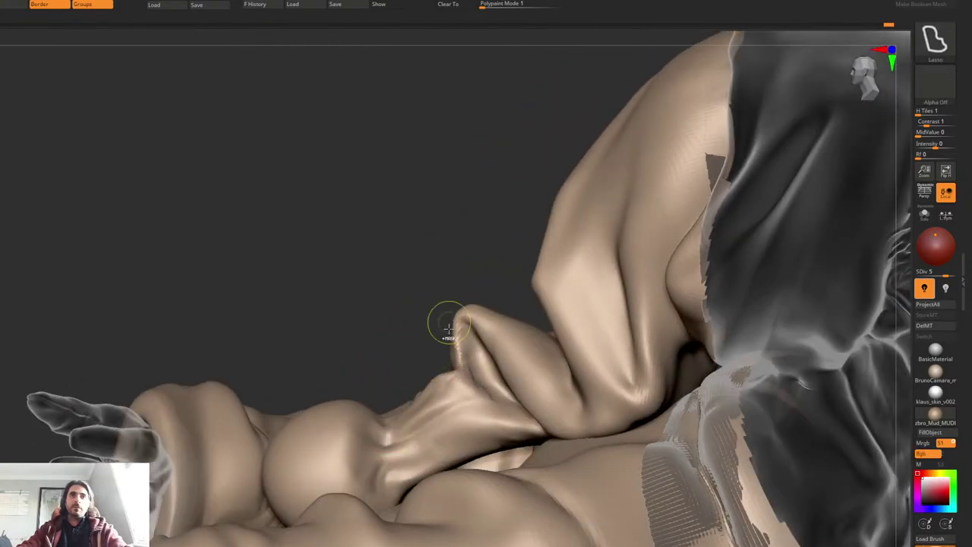
Step: Carve a crease down the upper part of the tail, starting beside the hat's edge
mouse_move(450, 394)
right_down()
mouse_move(505, 291)
mouse_move(622, 215)
mouse_move(668, 228)
mouse_move(549, 269)
mouse_move(544, 234)
mouse_move(553, 247)
mouse_move(543, 287)
mouse_move(556, 301)
mouse_move(570, 289)
right_up()
right_click(555, 314)
mouse_move(581, 243)
right_down()
mouse_move(536, 281)
mouse_move(525, 237)
right_up()
drag(566, 281, 535, 236)
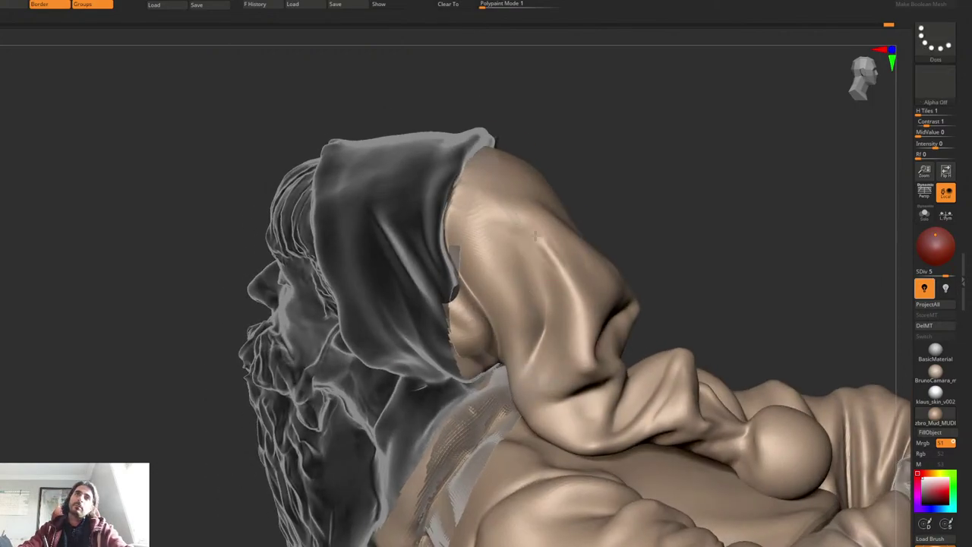
drag(486, 217, 512, 266)
right_drag(505, 241, 516, 260)
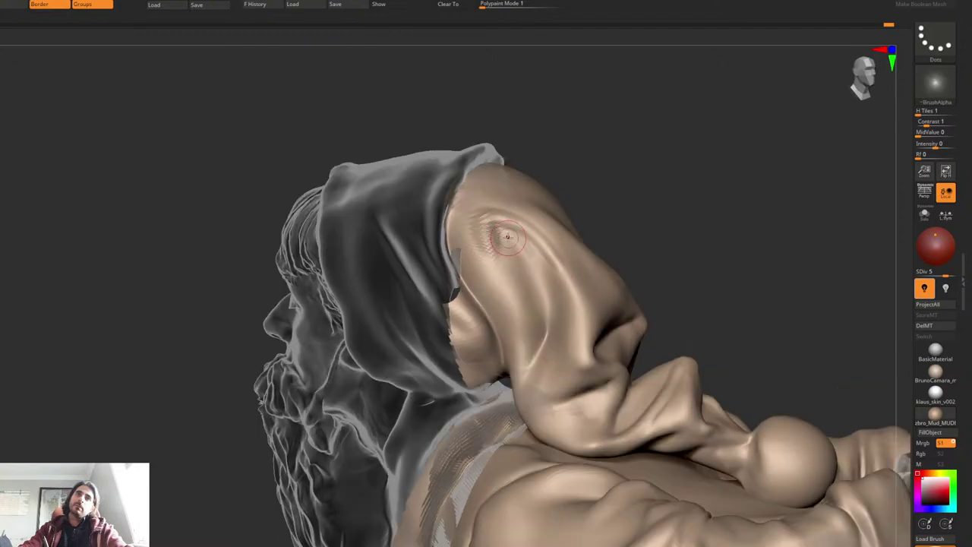
right_click(504, 236)
drag(498, 234, 548, 296)
Step: Smooth the new crease, raise the mesh to subdivision level 6 and refine the crease with the Standard brush
key(b)
key(s)
key(t)
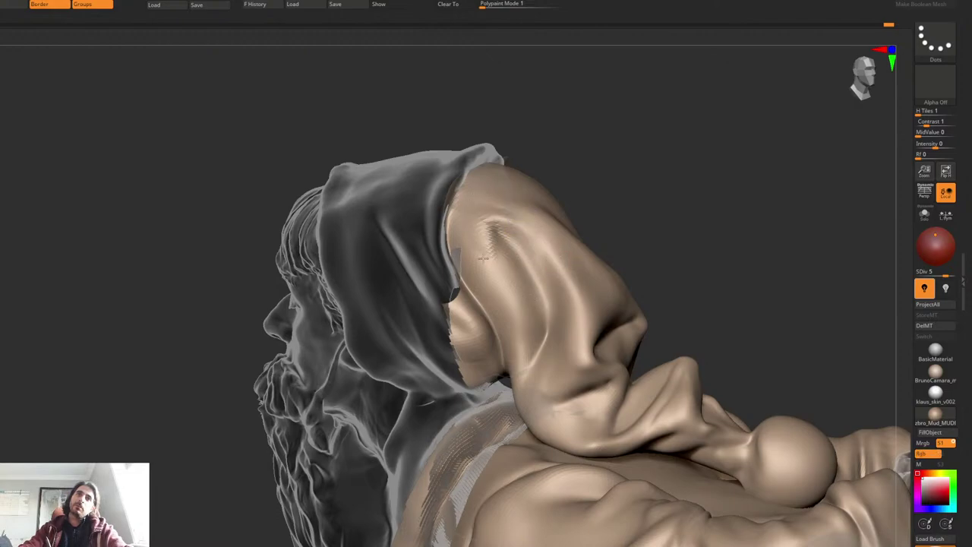
mouse_move(489, 241)
shift+mouse_down()
mouse_move(482, 233)
mouse_move(508, 262)
shift+mouse_up()
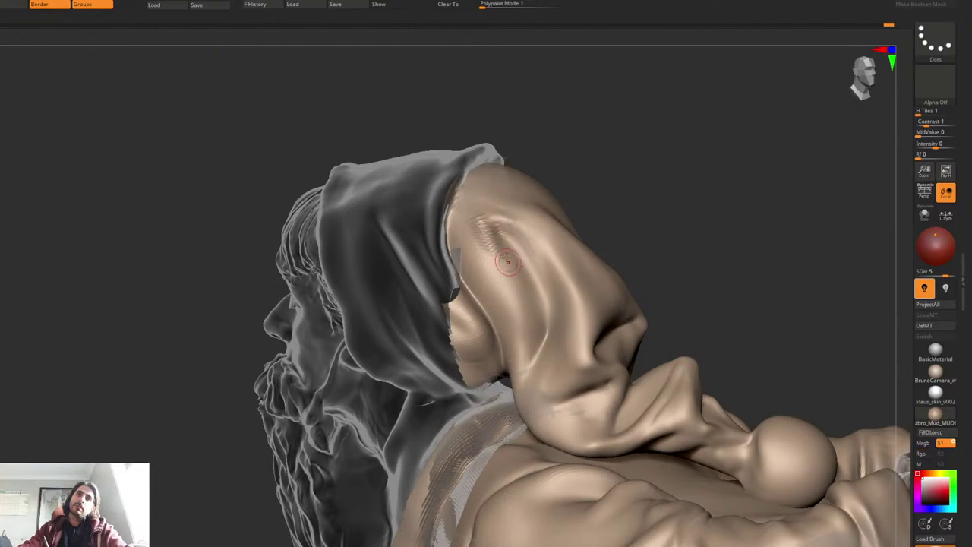
key(d)
key(shift+f)
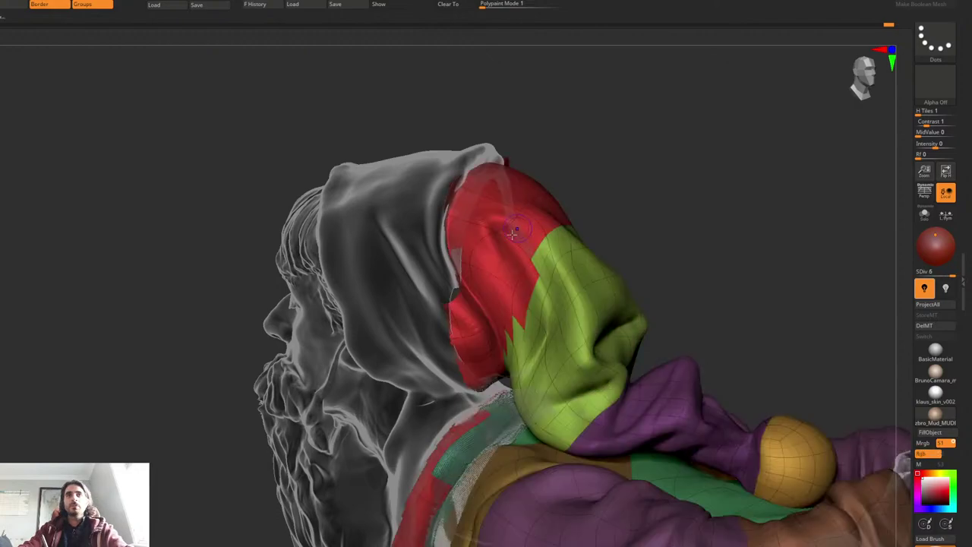
right_drag(515, 230, 513, 243)
key(shift+f)
drag(484, 231, 519, 302)
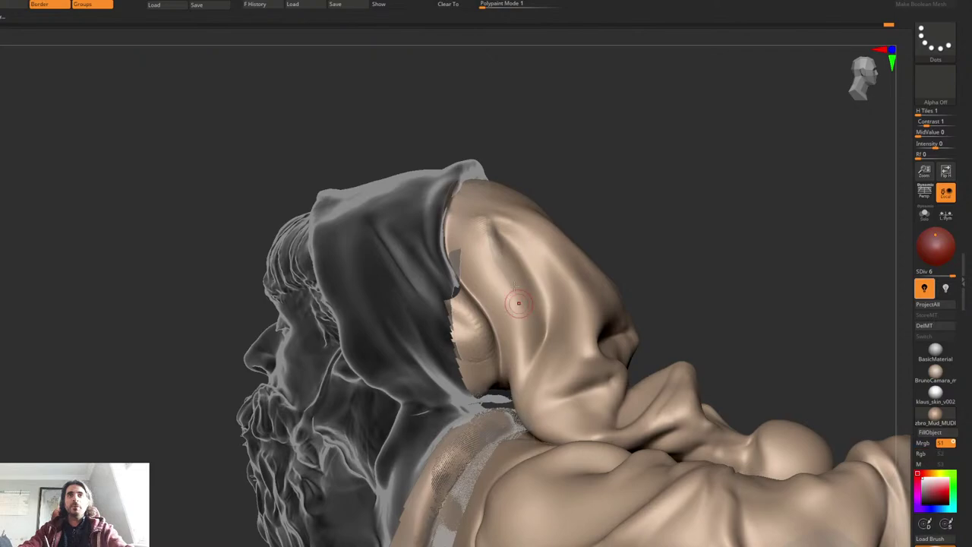
shift+drag(497, 254, 521, 314)
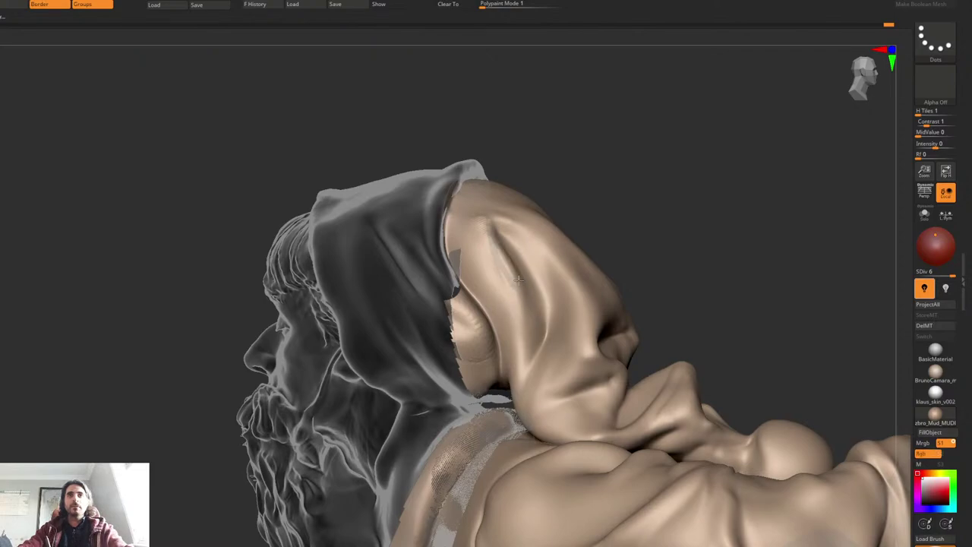
Step: Turn off the ghosted display of the other parts and soften the crease's upper end beside the hat's edge
key(ctrl+shift+t)
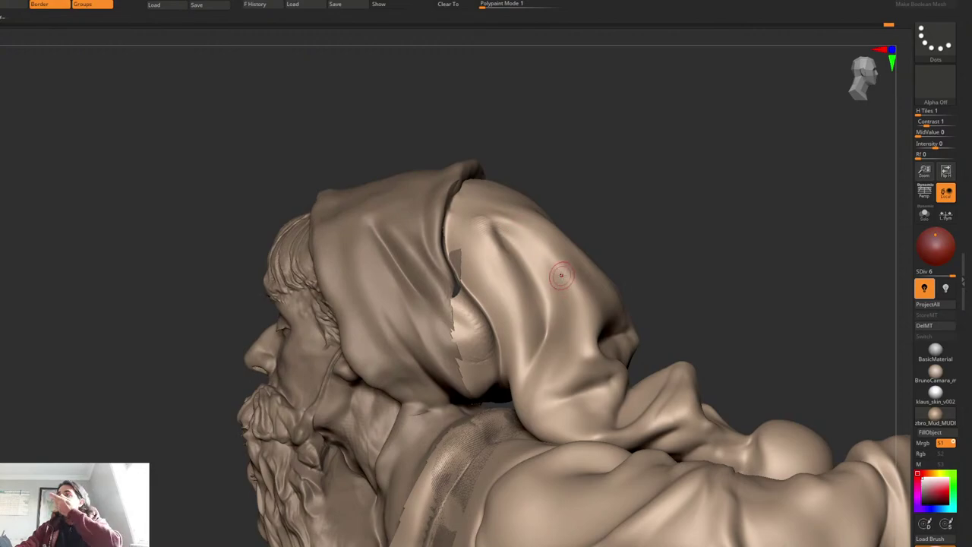
right_drag(540, 227, 510, 239)
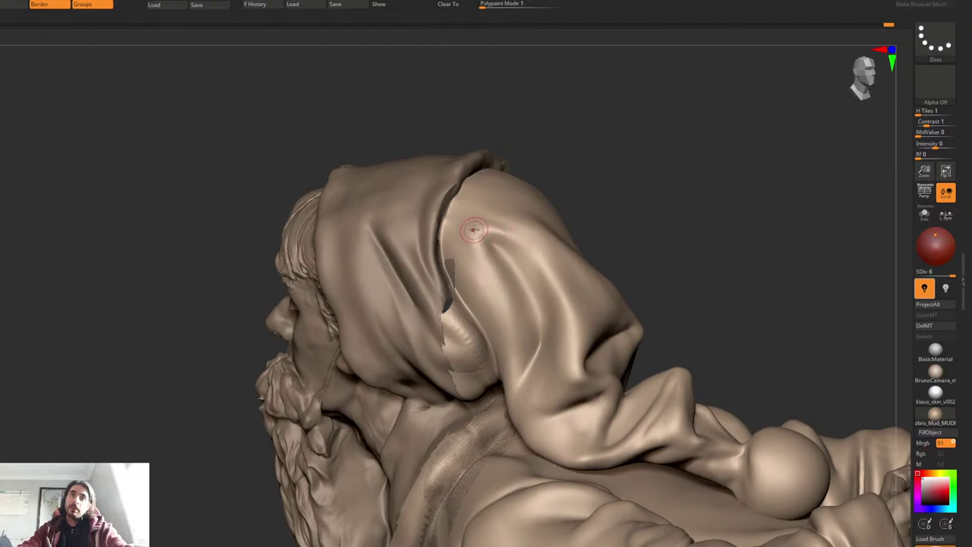
key(ctrl)
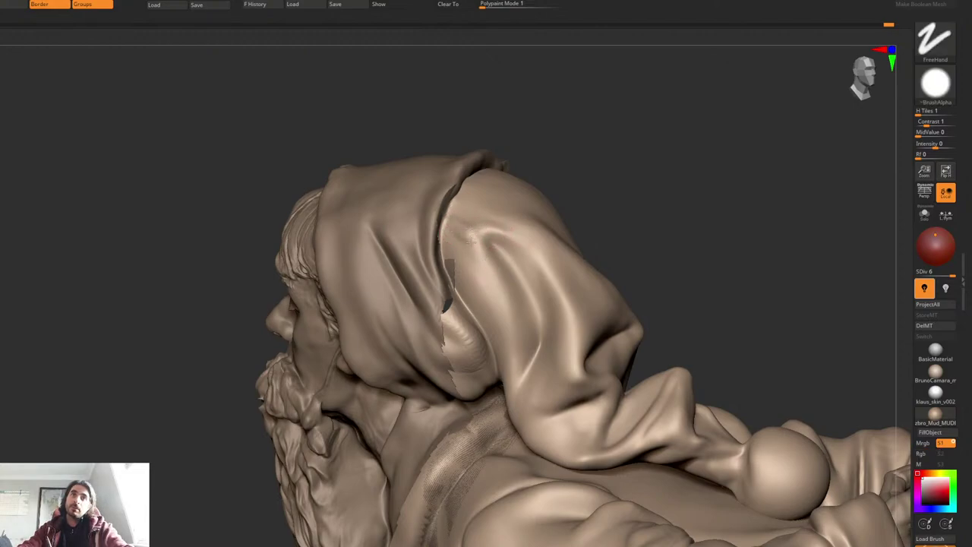
key(shift)
mouse_move(464, 195)
right_down()
mouse_move(482, 208)
mouse_move(460, 217)
mouse_move(491, 269)
mouse_move(489, 348)
right_up()
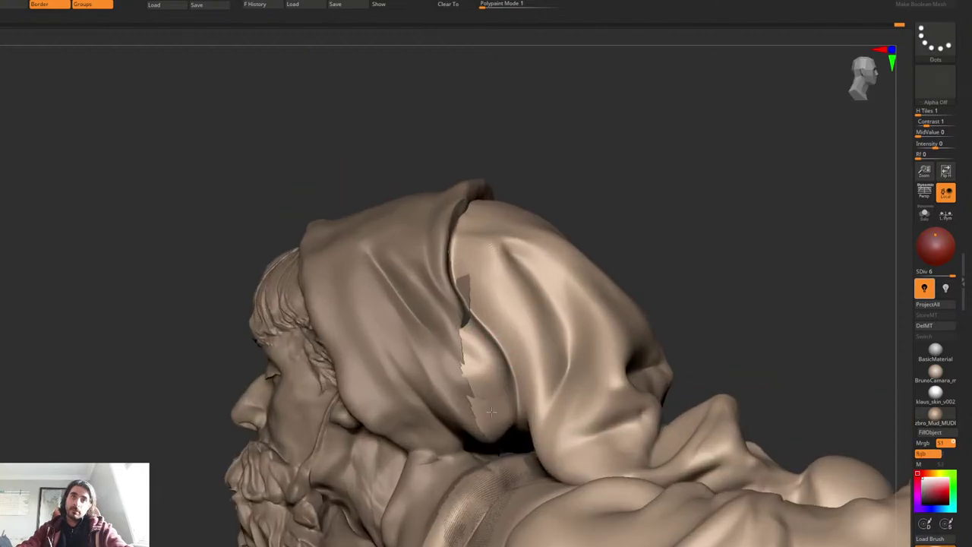
Step: Isolate the tail mesh and shape a soft fold along its front side above the neck opening
mouse_move(491, 411)
right_down()
mouse_move(517, 342)
mouse_move(552, 377)
mouse_move(565, 408)
mouse_move(552, 317)
mouse_move(554, 326)
right_up()
key(ctrl+shift+s)
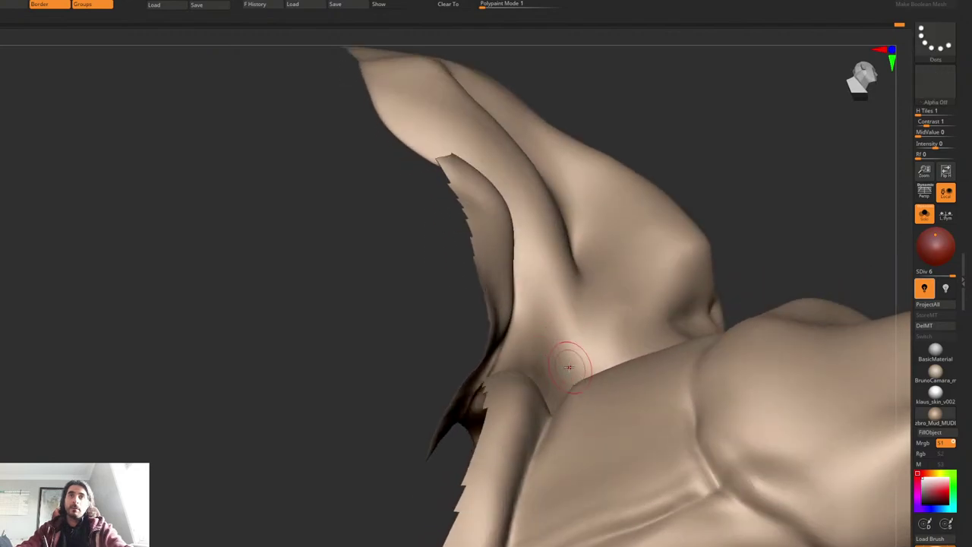
mouse_move(569, 367)
mouse_down()
mouse_move(529, 267)
mouse_move(521, 339)
mouse_up()
right_drag(536, 276, 531, 262)
mouse_move(529, 258)
mouse_down()
mouse_move(501, 189)
mouse_move(524, 228)
mouse_move(535, 282)
mouse_up()
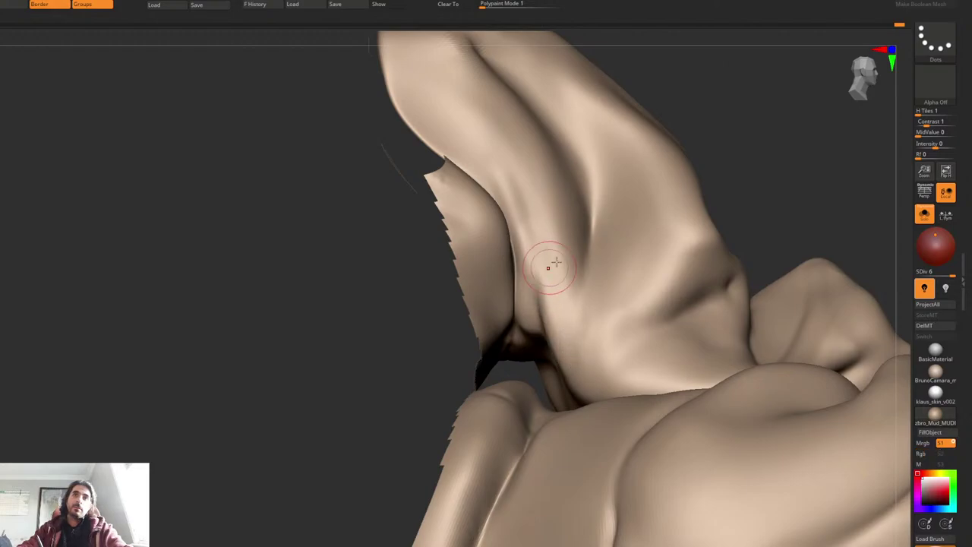
Step: Extend the central valley of the tail downward with a crease and smooth both of its ends
mouse_move(549, 265)
right_down()
mouse_move(570, 250)
mouse_move(581, 263)
right_up()
key(3)
drag(587, 229, 574, 342)
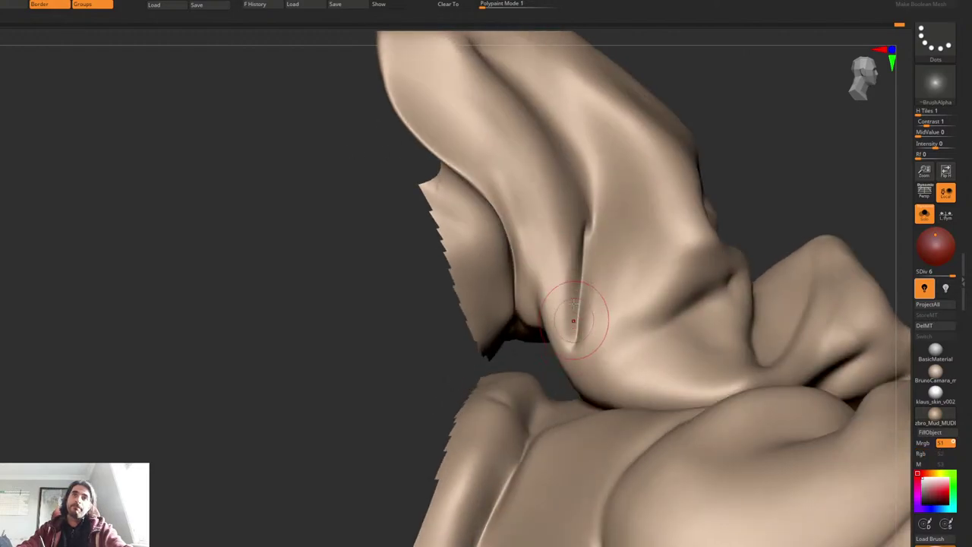
shift+drag(580, 248, 585, 202)
shift+drag(575, 286, 579, 338)
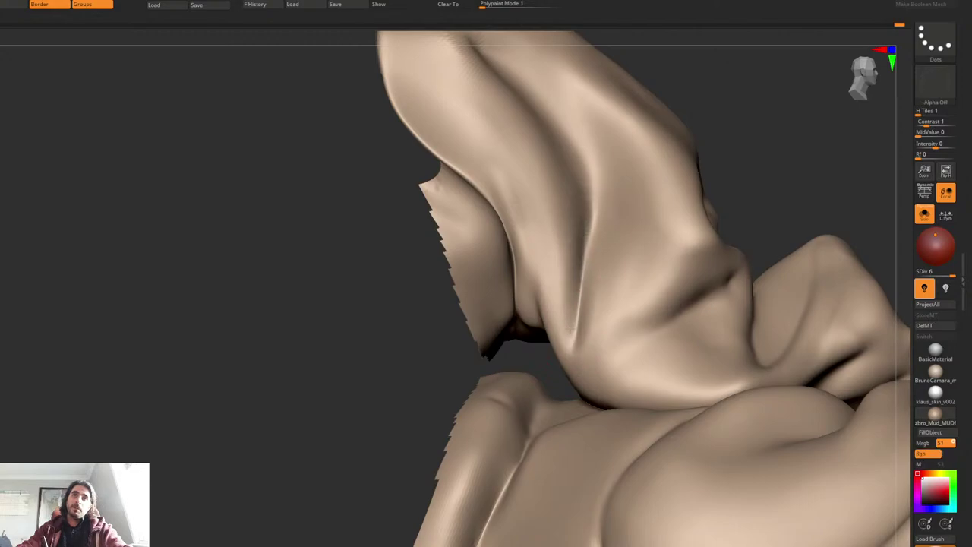
Step: Sculpt and smooth the crease under the tail's lower bend, carrying it down to the edge resting on the jacket
mouse_move(705, 258)
right_down()
mouse_move(702, 237)
mouse_move(668, 357)
mouse_move(733, 295)
right_up()
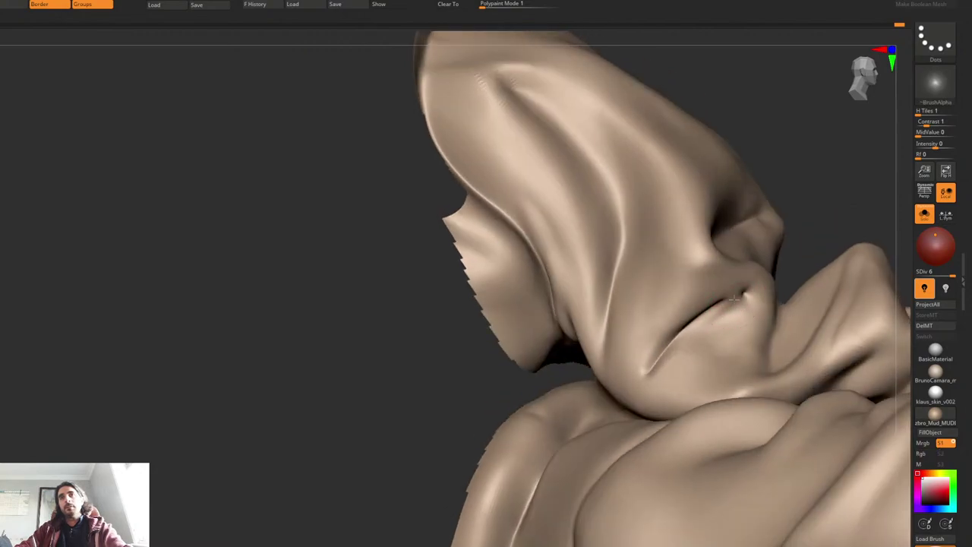
mouse_move(736, 299)
shift+mouse_down()
mouse_move(708, 310)
mouse_move(727, 286)
shift+mouse_up()
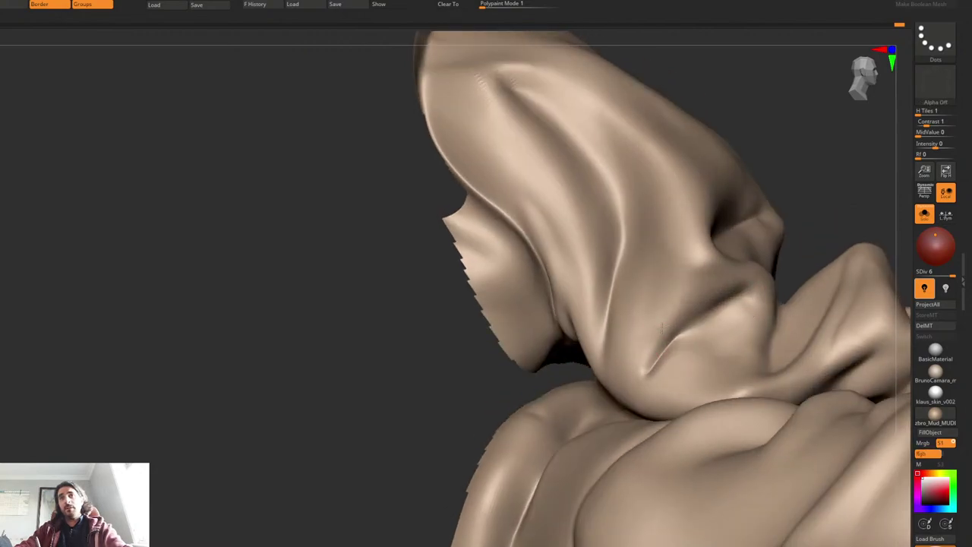
right_drag(645, 351, 645, 319)
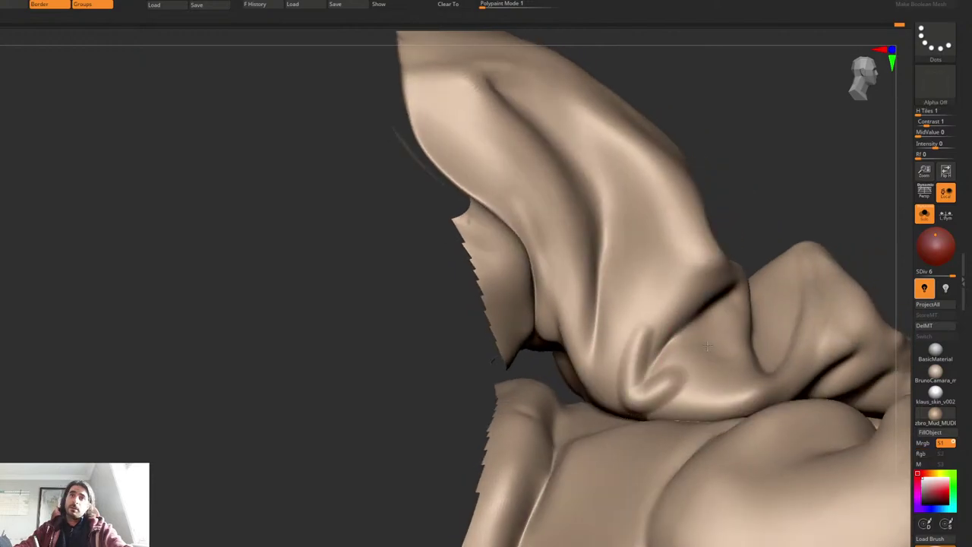
shift+drag(707, 346, 697, 340)
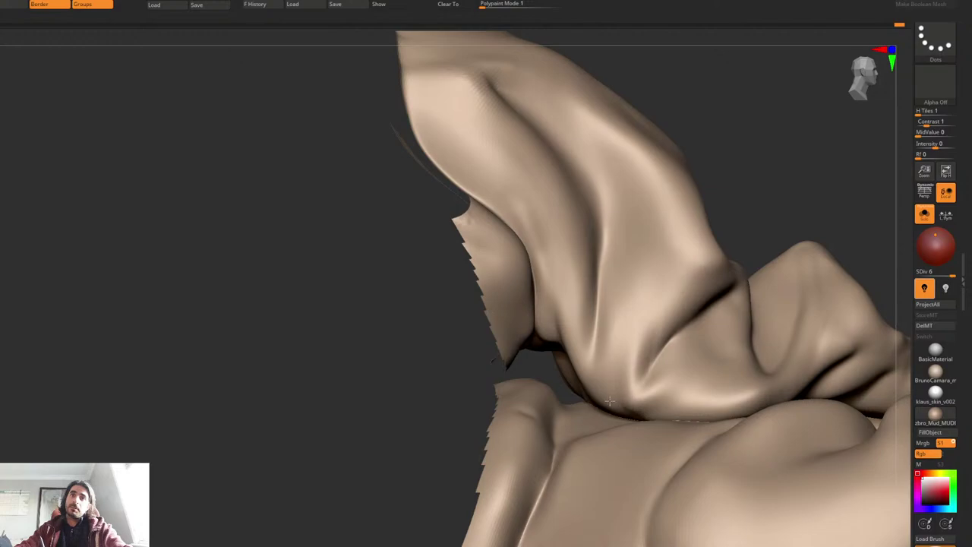
key(space)
drag(638, 411, 644, 411)
mouse_move(638, 407)
shift+mouse_down()
mouse_move(631, 399)
mouse_move(632, 412)
mouse_move(621, 381)
mouse_move(619, 399)
mouse_move(661, 287)
shift+mouse_up()
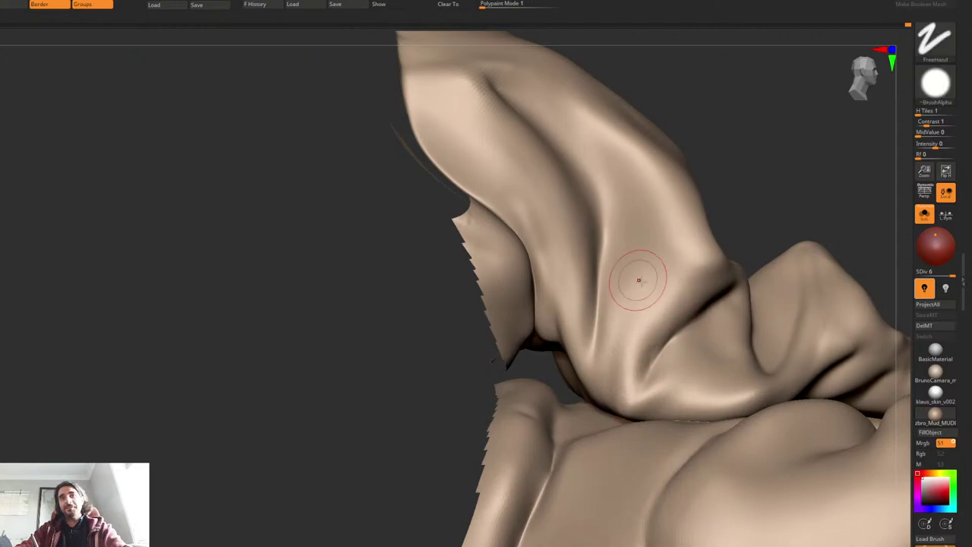
Step: Show the whole character again and refine the end of the lower bend's crease near the jacket
ctrl+right_drag(639, 278, 644, 258)
ctrl+shift+click(709, 251)
mouse_move(712, 229)
right_down()
mouse_move(652, 220)
mouse_move(641, 221)
mouse_move(646, 246)
mouse_move(619, 241)
mouse_move(695, 262)
right_up()
ctrl+right_drag(581, 281, 582, 319)
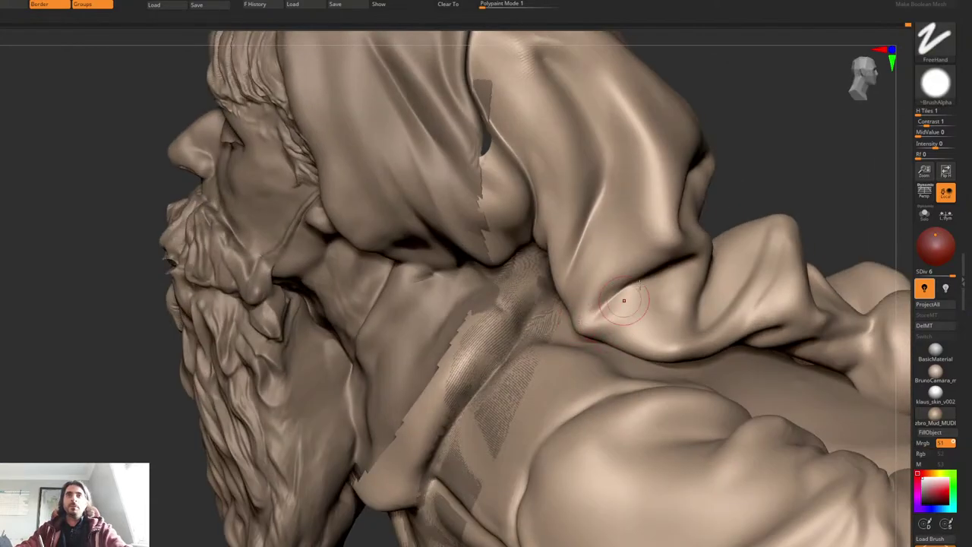
key(ctrl+shift)
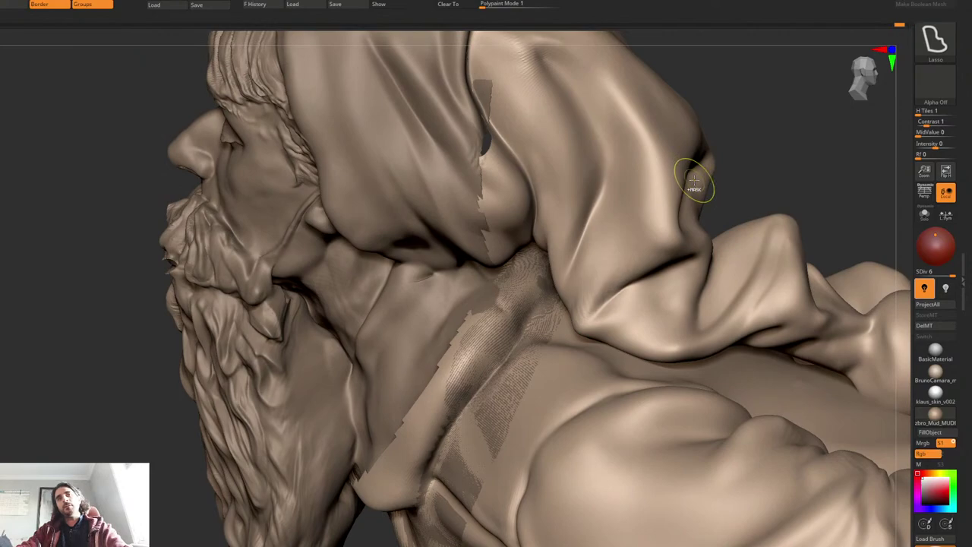
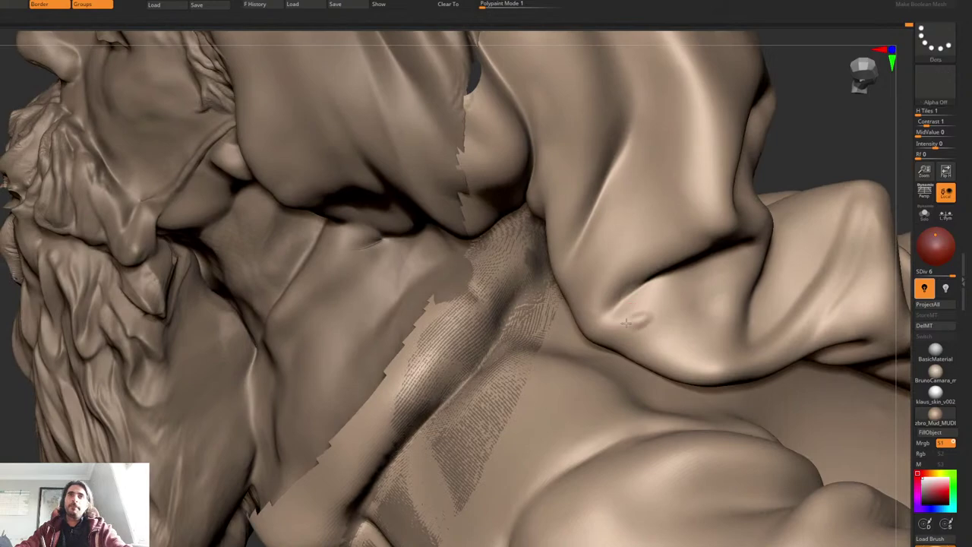
mouse_move(629, 285)
mouse_down()
mouse_move(600, 316)
mouse_move(616, 327)
mouse_up()
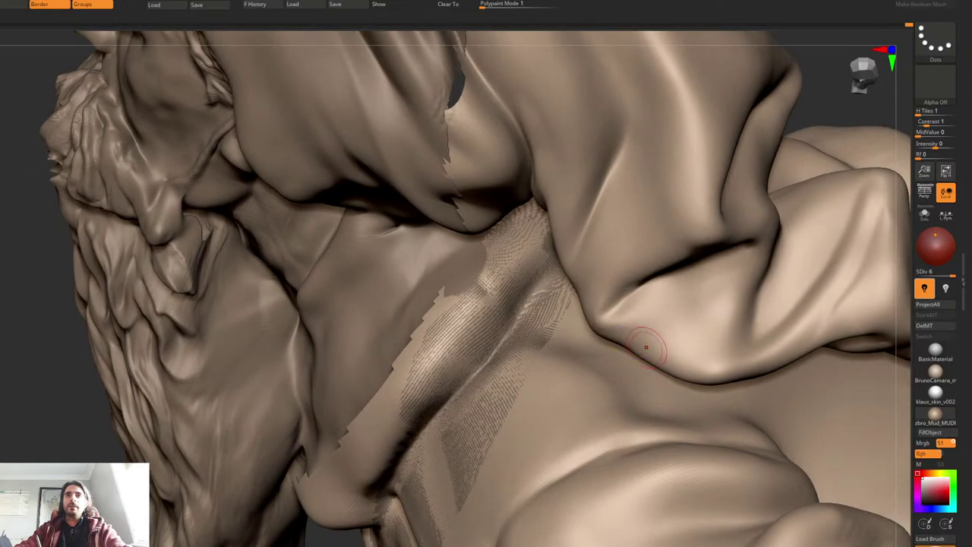
right_drag(647, 347, 702, 366)
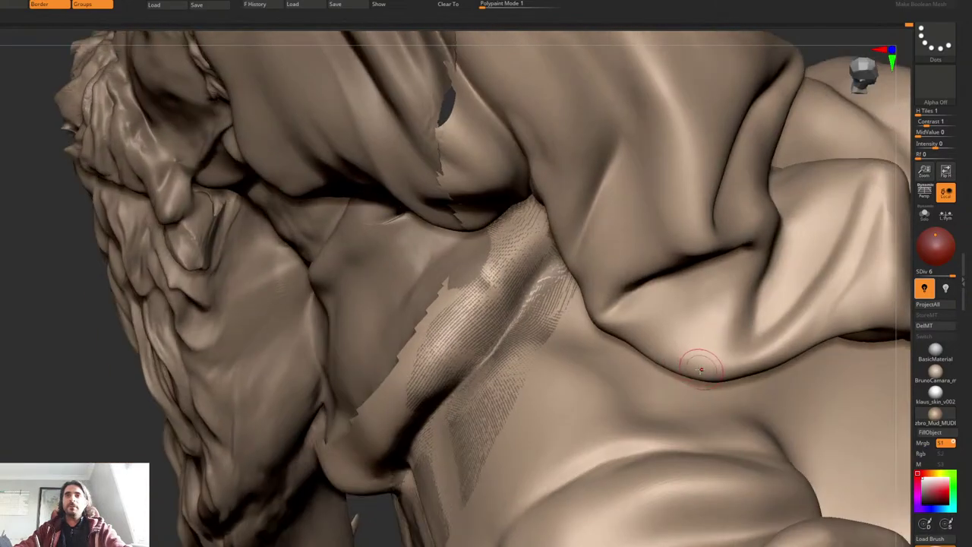
Step: Enlarge the brush and reshape the rounded lower fold where the tail rests on the jacket
key(space)
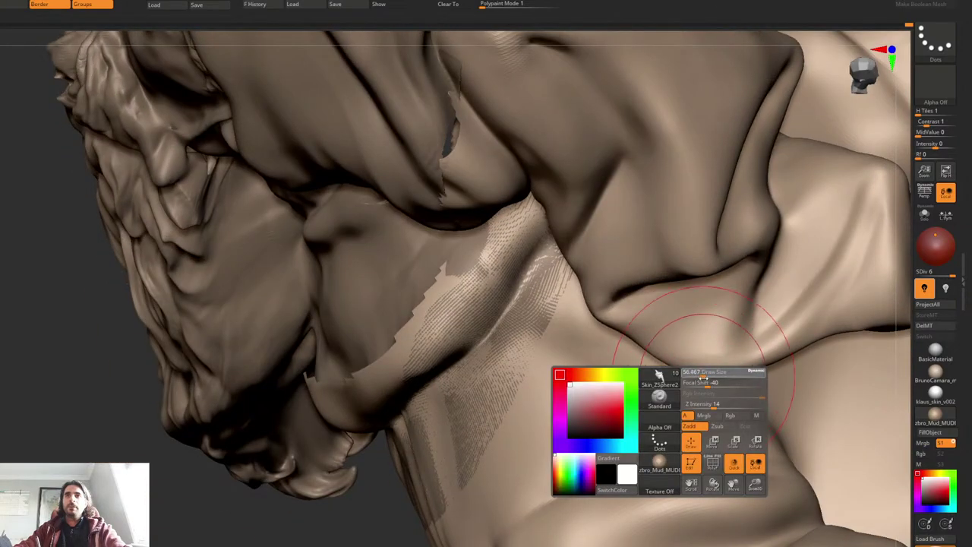
key(ctrl+shift)
key(space)
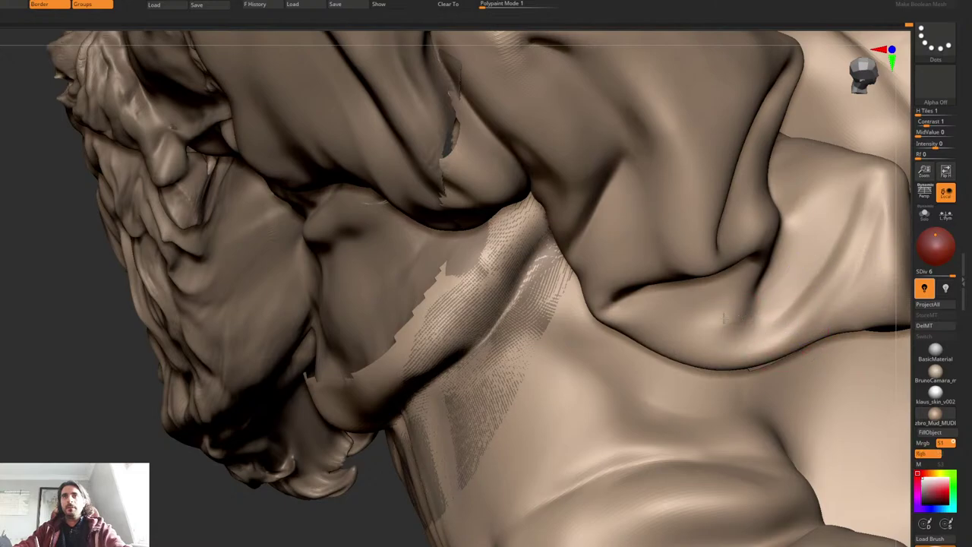
Step: Add creases down the side of the raised fold and sharpen the valley at its base
mouse_move(842, 261)
right_down()
mouse_move(790, 287)
mouse_move(765, 267)
mouse_move(763, 232)
right_up()
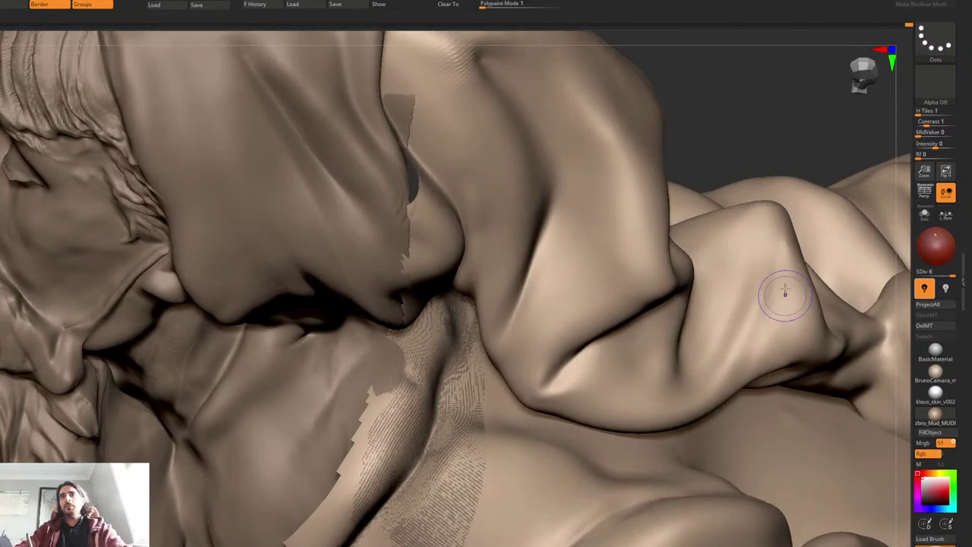
mouse_move(781, 288)
right_down()
mouse_move(764, 253)
mouse_move(736, 304)
right_up()
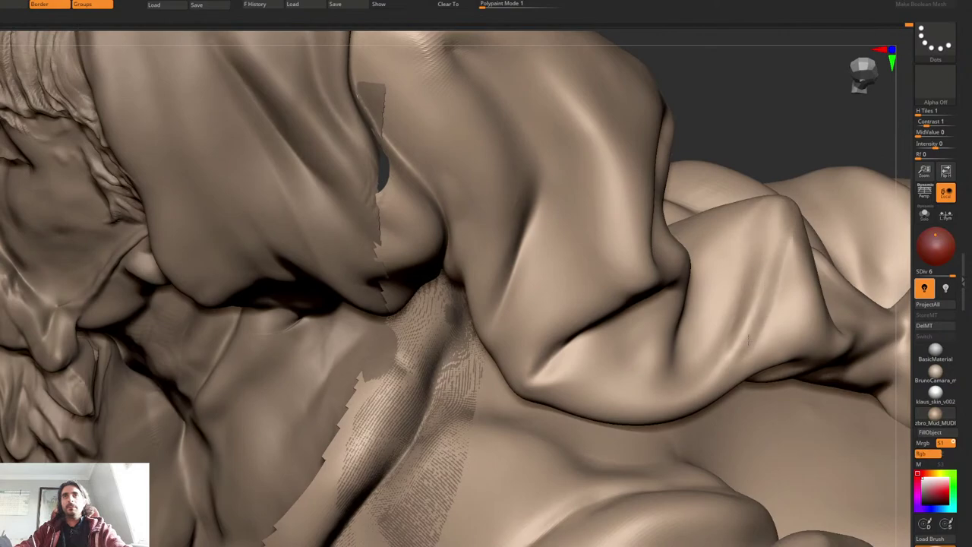
mouse_move(734, 232)
right_down()
mouse_move(671, 290)
mouse_move(677, 354)
right_up()
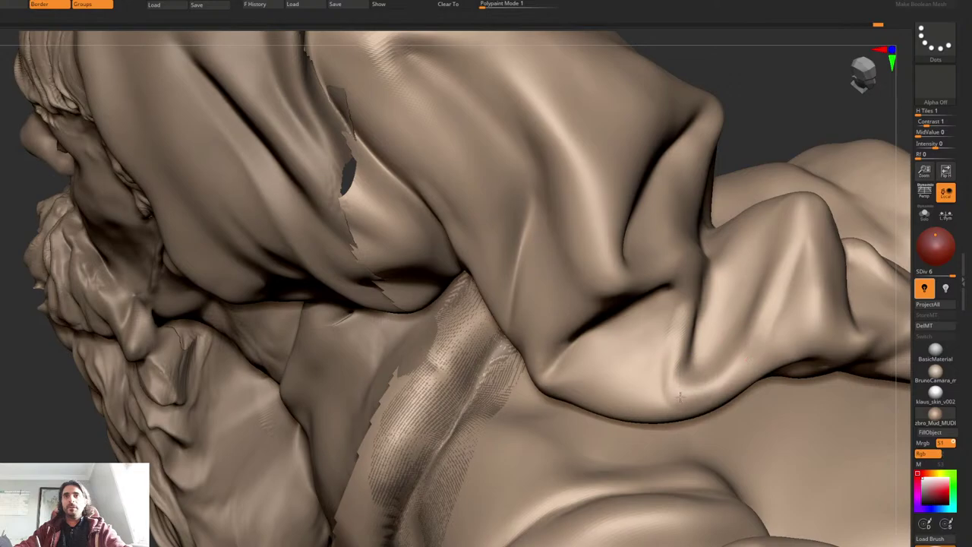
mouse_move(664, 331)
ctrl+right_down()
mouse_move(726, 284)
mouse_move(642, 280)
mouse_move(658, 247)
mouse_move(586, 167)
ctrl+right_up()
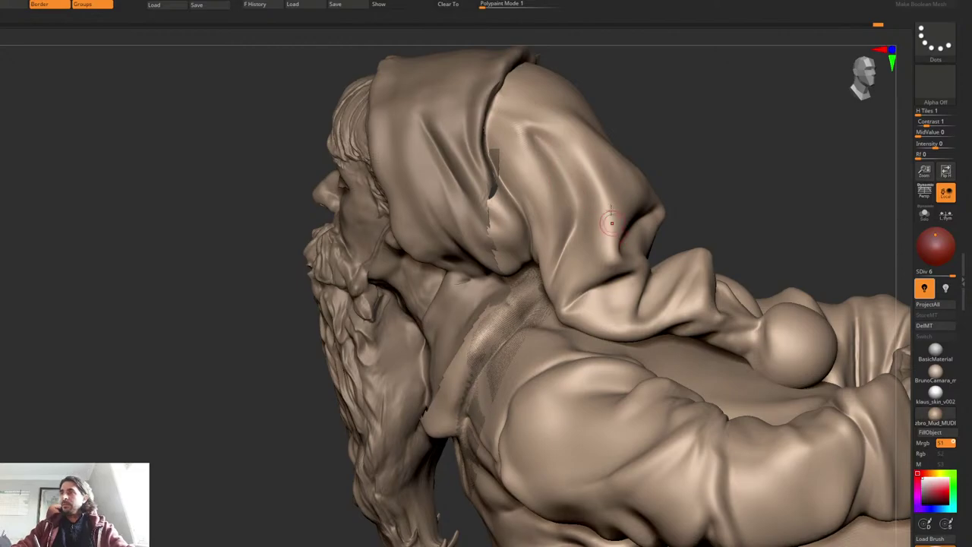
Step: Deepen the small fold below the pointed bend on the opposite side of the tail
mouse_move(637, 239)
right_down()
mouse_move(572, 238)
mouse_move(596, 256)
mouse_move(575, 237)
mouse_move(580, 257)
mouse_move(560, 236)
right_up()
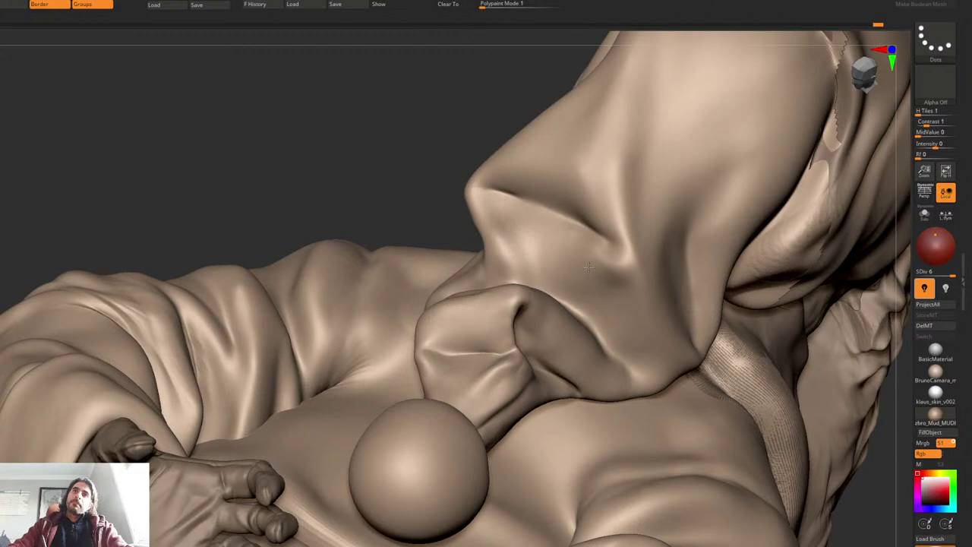
right_drag(589, 268, 558, 238)
key(1)
mouse_move(552, 252)
mouse_down()
mouse_move(543, 234)
mouse_move(567, 241)
mouse_move(586, 277)
mouse_up()
key(shift)
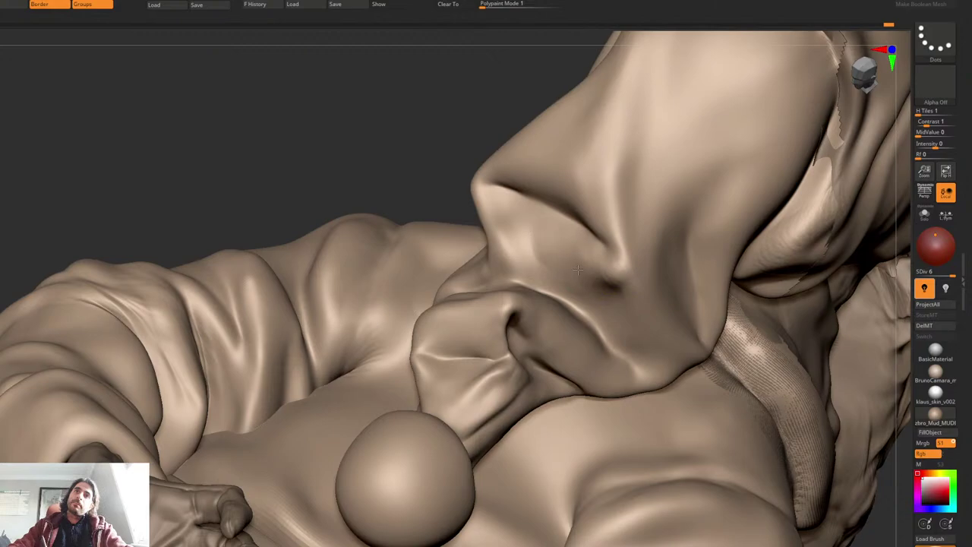
right_drag(608, 278, 635, 278)
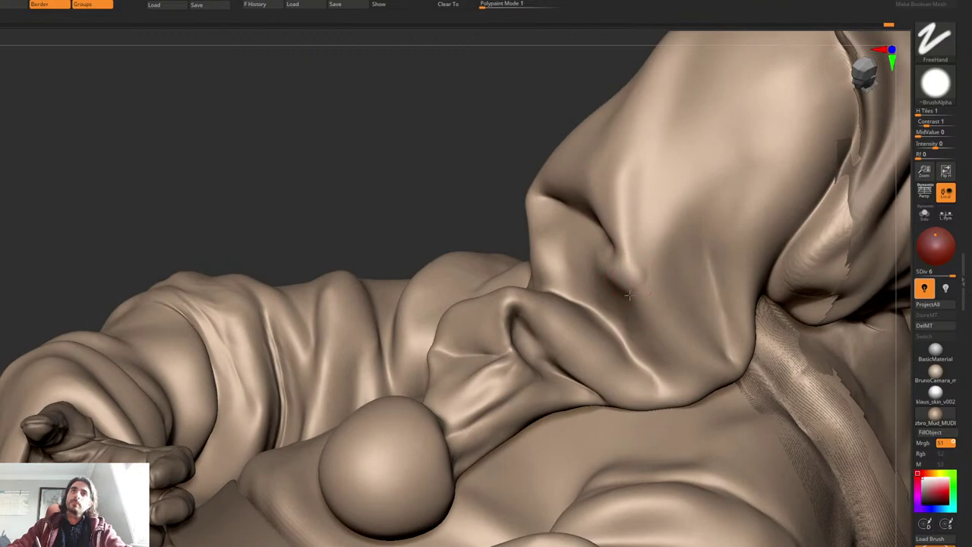
Step: Refine the end of the small fold below the pointed bend with the Standard brush
key(b)
key(s)
key(t)
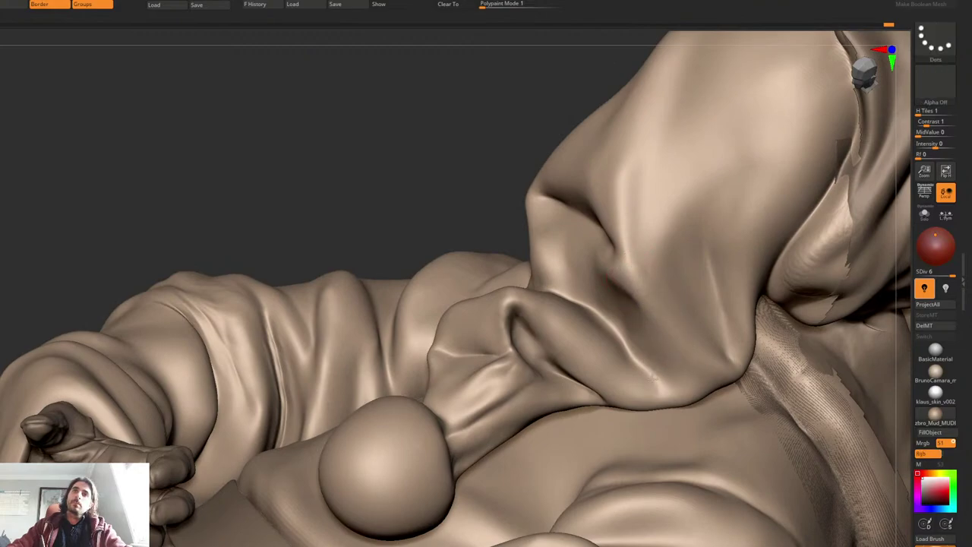
Step: Reshape the outer edge of the fold in the hood's tail, just above the pompom
mouse_move(655, 374)
right_down()
mouse_move(617, 250)
mouse_move(662, 287)
right_up()
alt+right_drag(674, 251, 650, 270)
mouse_move(608, 236)
ctrl+right_down()
mouse_move(585, 274)
mouse_move(597, 294)
ctrl+right_up()
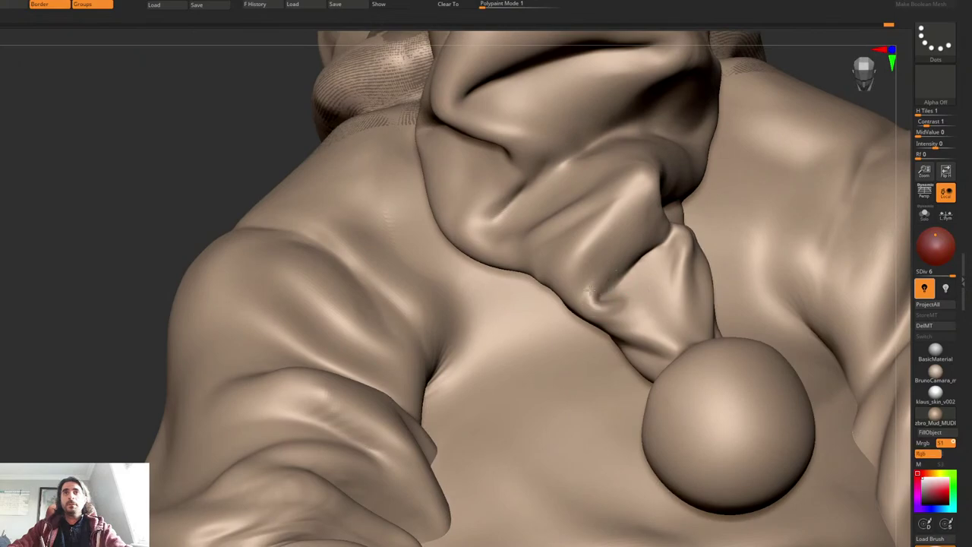
mouse_move(642, 315)
right_down()
mouse_move(601, 294)
mouse_move(612, 291)
mouse_move(602, 290)
mouse_move(616, 266)
right_up()
key(space)
key(space)
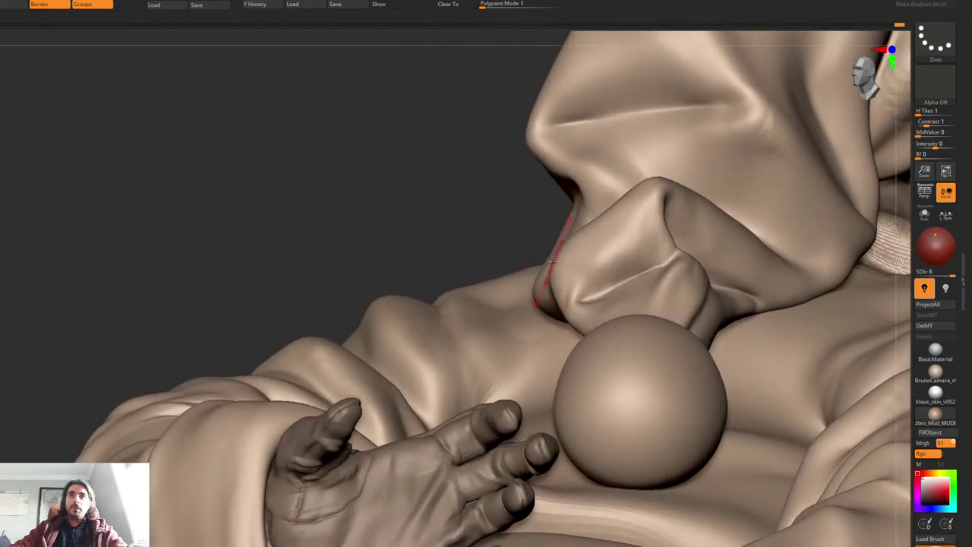
drag(553, 262, 560, 275)
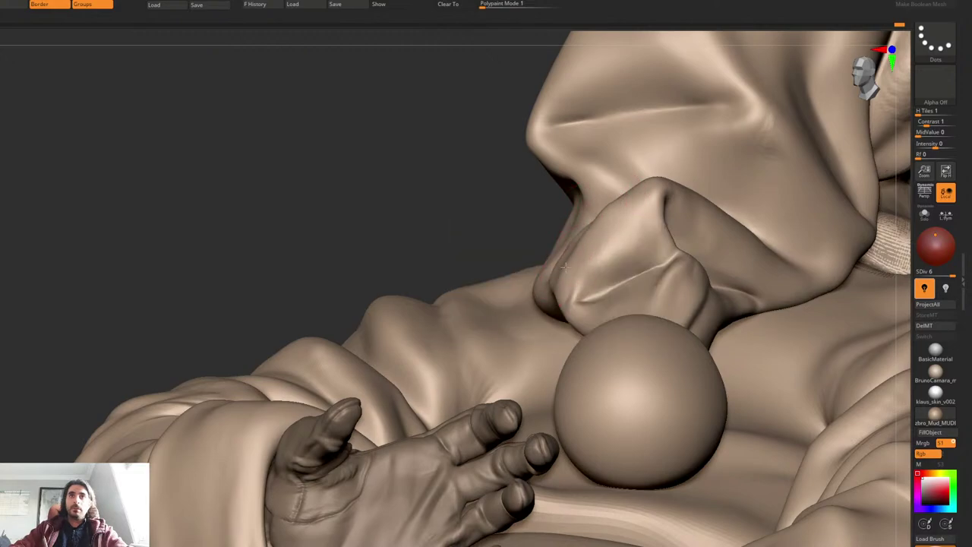
Step: Sculpt the surface of the hood tail's fold above the pompom and smooth it
key(space)
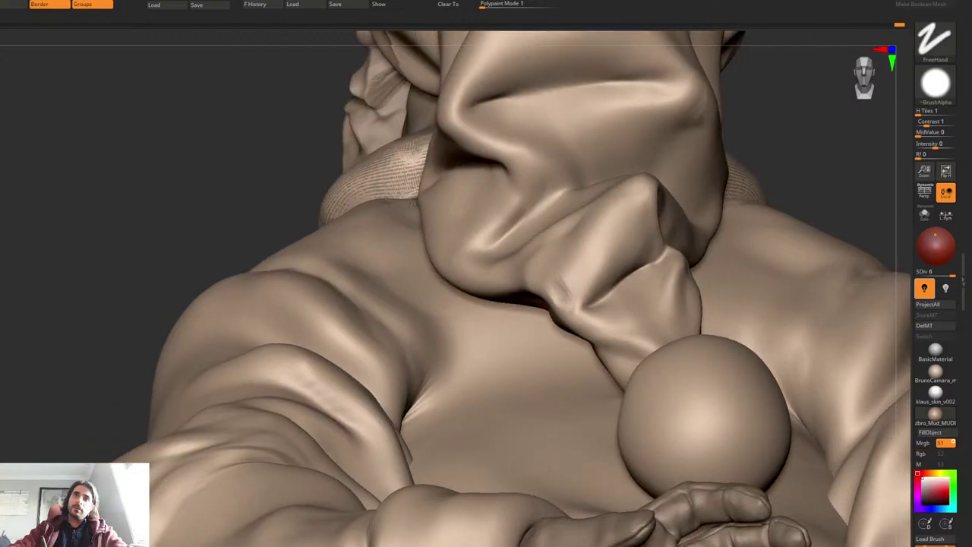
mouse_move(562, 292)
mouse_down()
mouse_move(558, 264)
mouse_move(565, 286)
mouse_up()
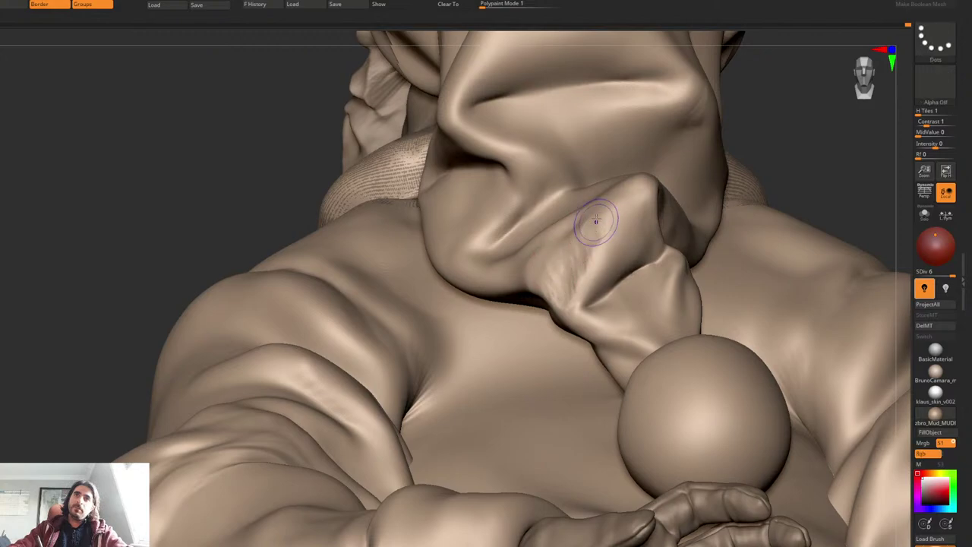
key(shift)
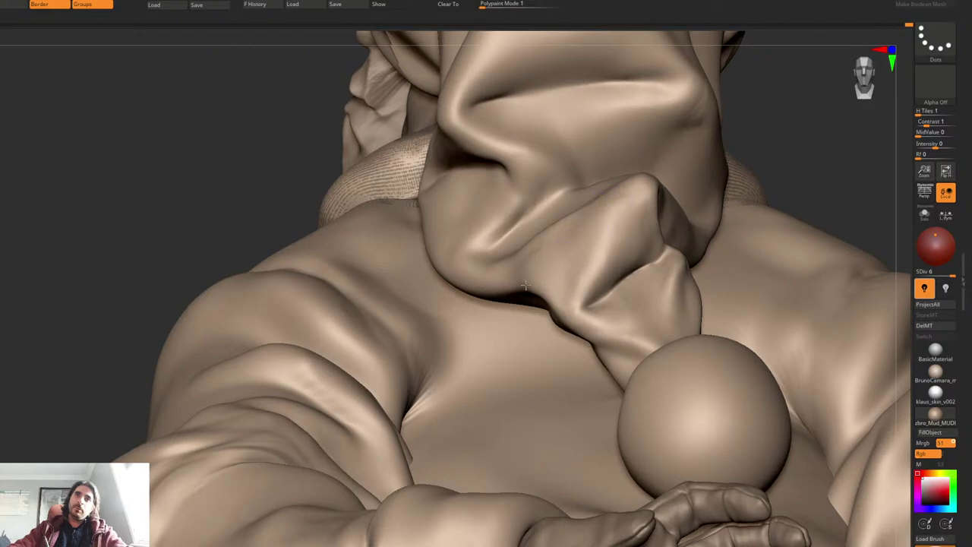
Step: Carve and smooth a crease along the underside of the hood's tail next to the pompom
mouse_move(542, 248)
right_down()
mouse_move(542, 270)
mouse_move(568, 279)
right_up()
key(shift)
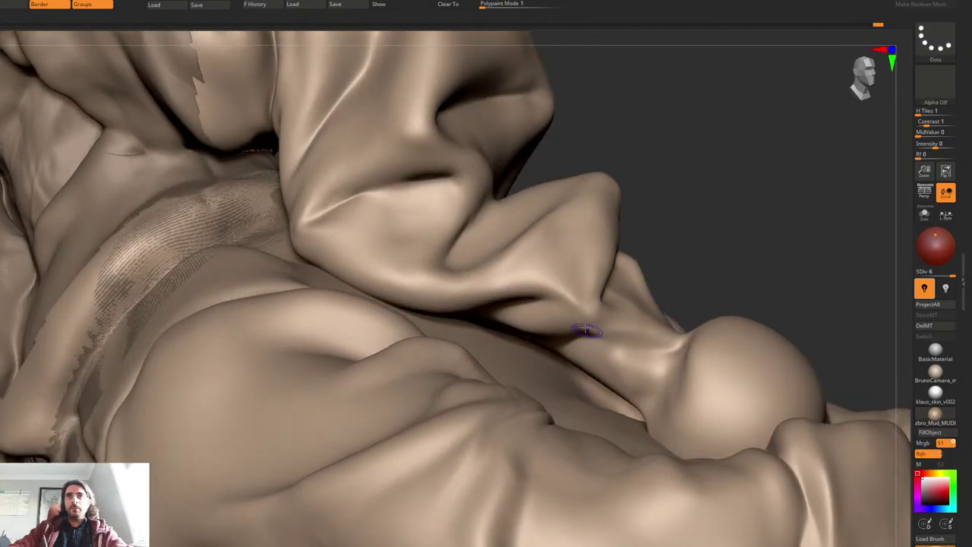
right_click(559, 319)
right_drag(585, 328, 565, 324)
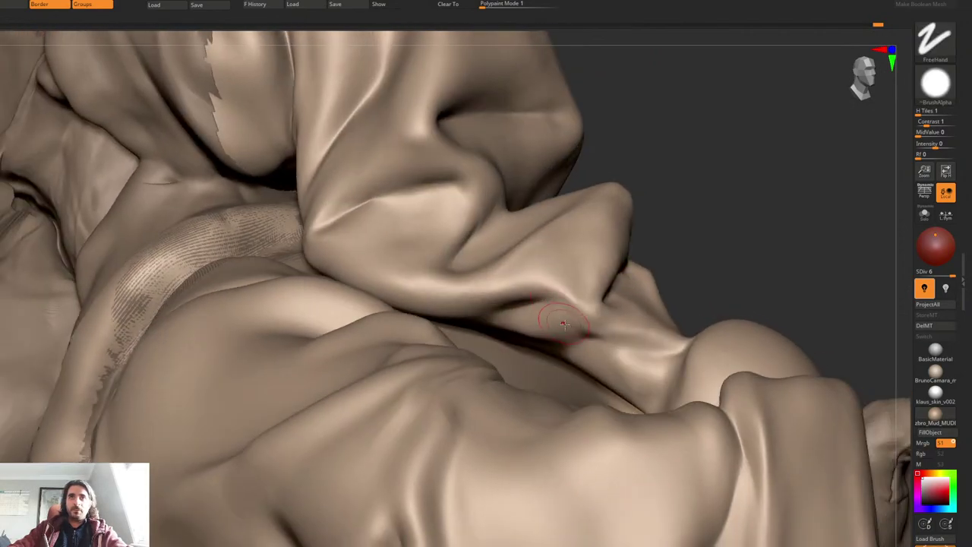
key(2)
drag(596, 336, 556, 343)
key(shift)
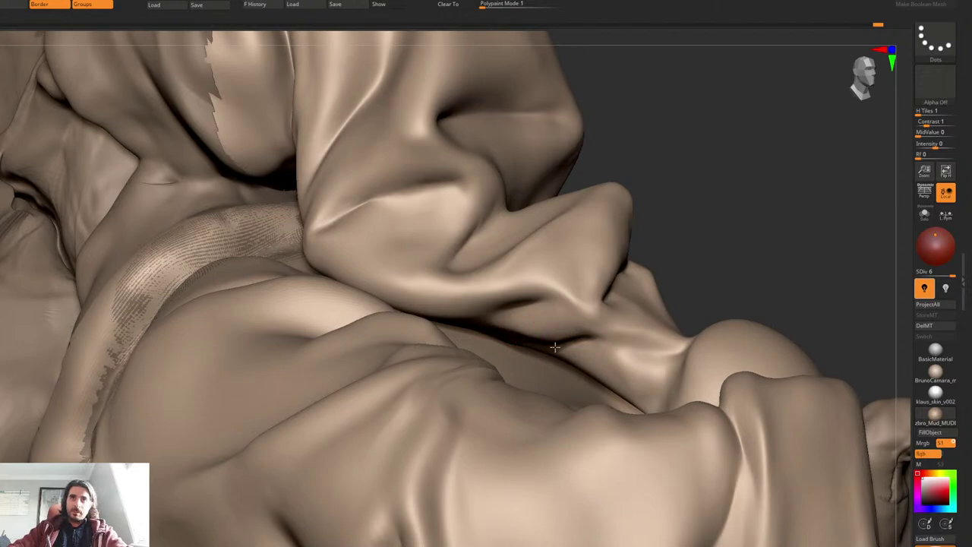
Step: Smooth the front of the jacket's shoulder and collar beside the beard
mouse_move(595, 356)
right_down()
mouse_move(634, 332)
mouse_move(668, 361)
mouse_move(711, 304)
mouse_move(684, 285)
mouse_move(603, 279)
mouse_move(601, 190)
mouse_move(607, 199)
right_up()
key(ctrl+shift+s)
key(ctrl+shift+s)
ctrl+right_drag(607, 199, 593, 251)
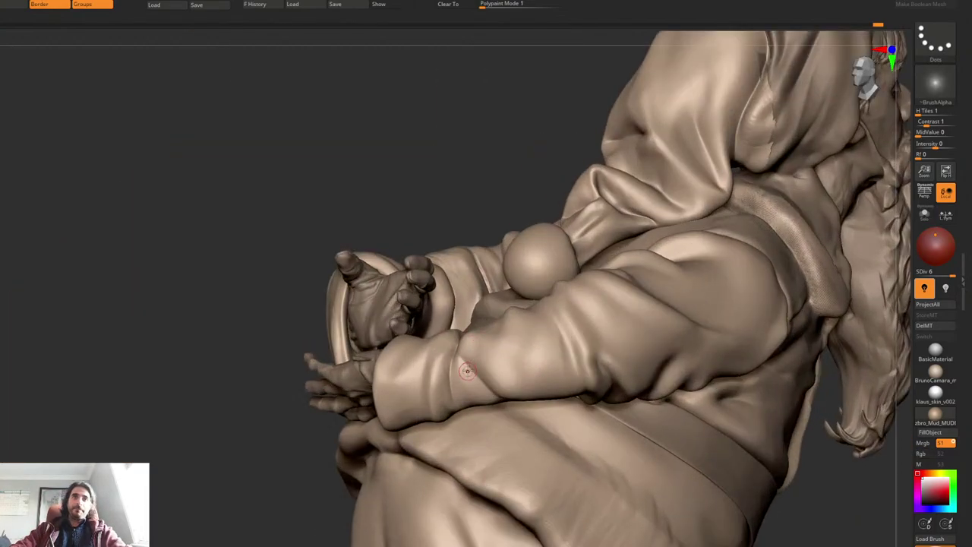
mouse_move(476, 364)
right_down()
mouse_move(625, 274)
mouse_move(524, 276)
mouse_move(475, 263)
mouse_move(646, 498)
right_up()
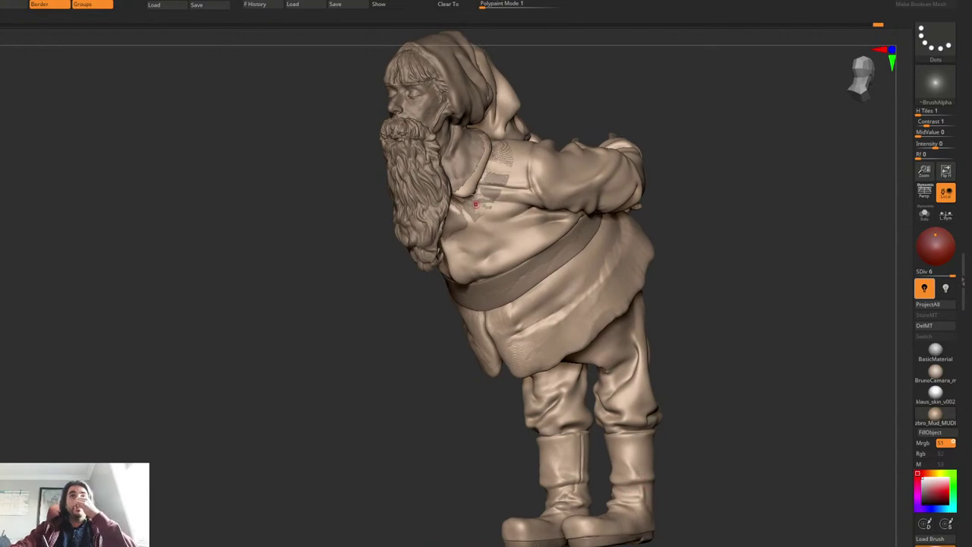
right_drag(534, 180, 423, 244)
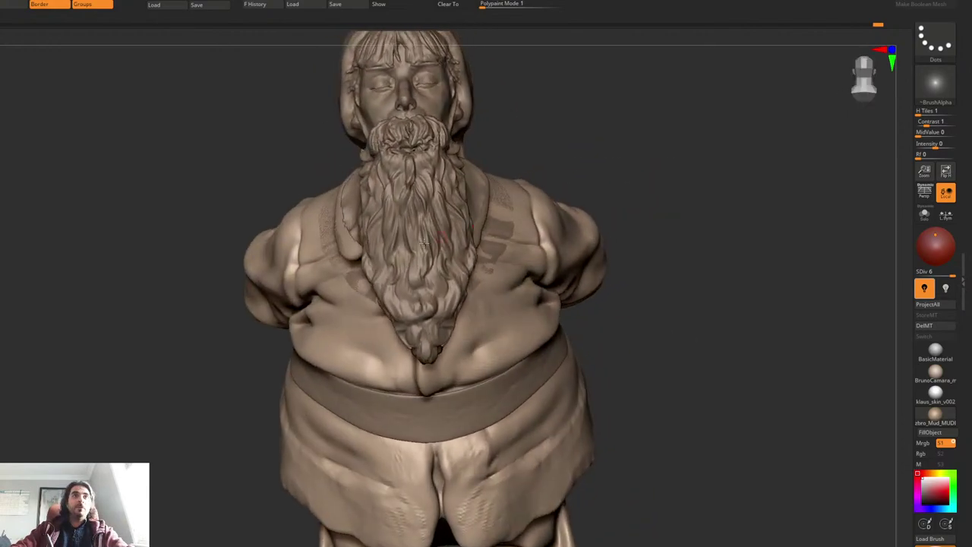
alt+right_drag(354, 216, 392, 224)
key(space)
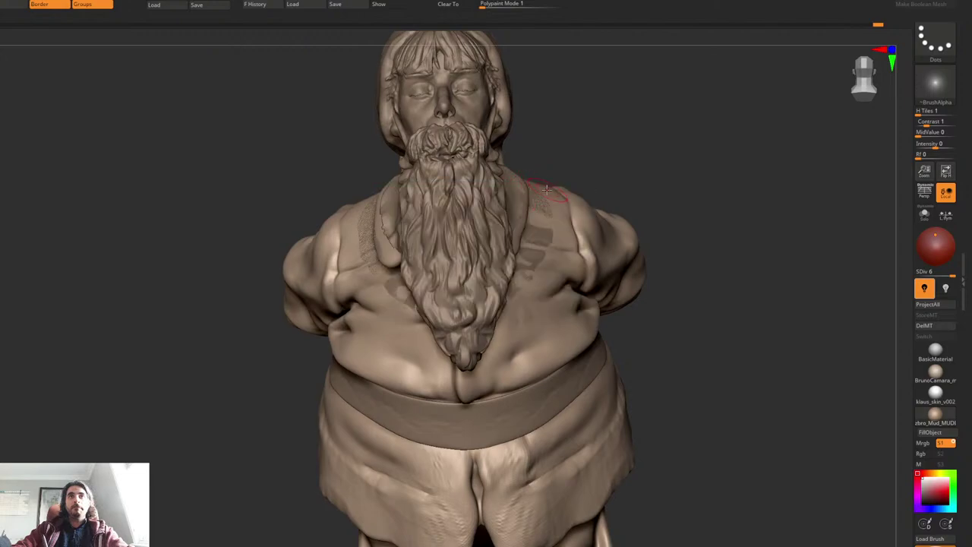
key(space)
mouse_move(545, 193)
right_down()
mouse_move(539, 159)
mouse_move(551, 188)
right_up()
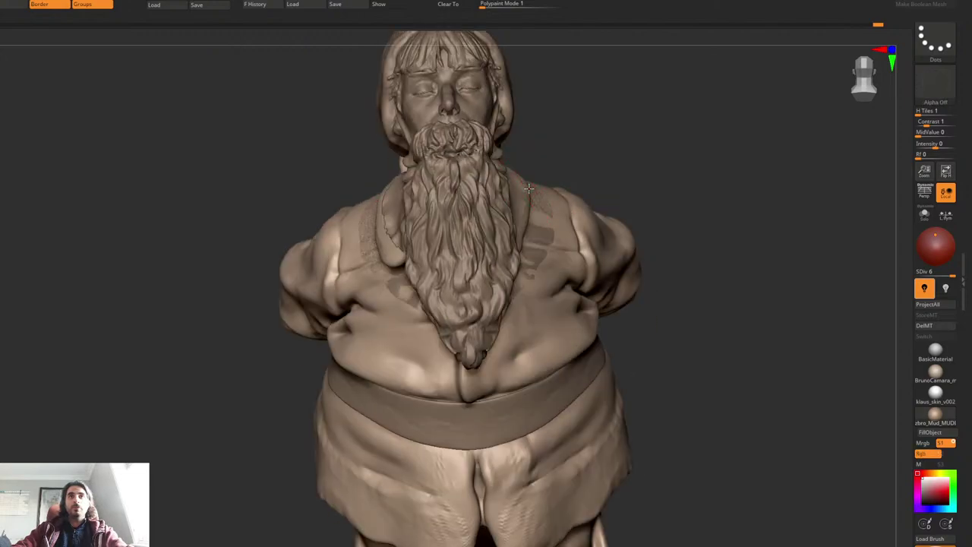
shift+drag(542, 220, 518, 182)
Step: Isolate the clothed body mesh and unhide all of its hidden polygons
right_drag(517, 180, 521, 202)
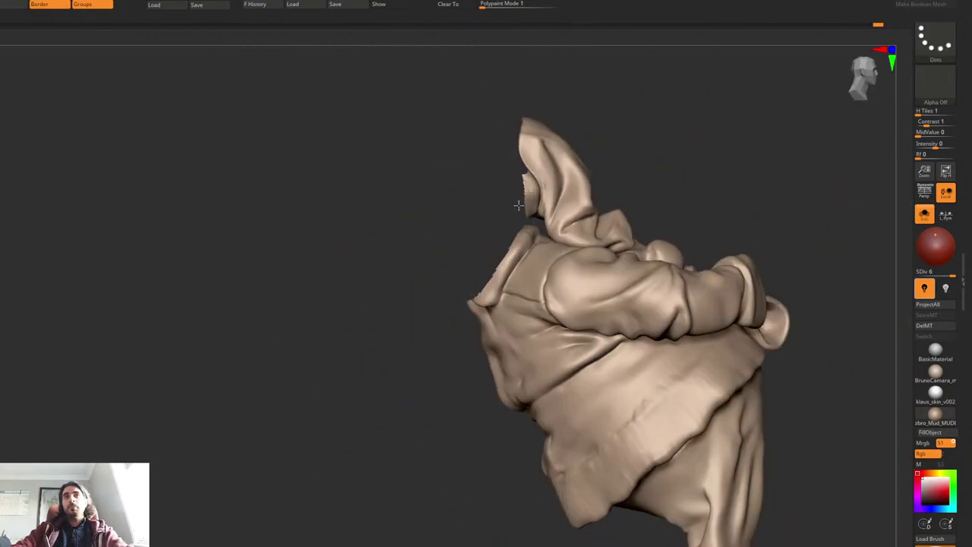
key(shift+f)
key(shift+f)
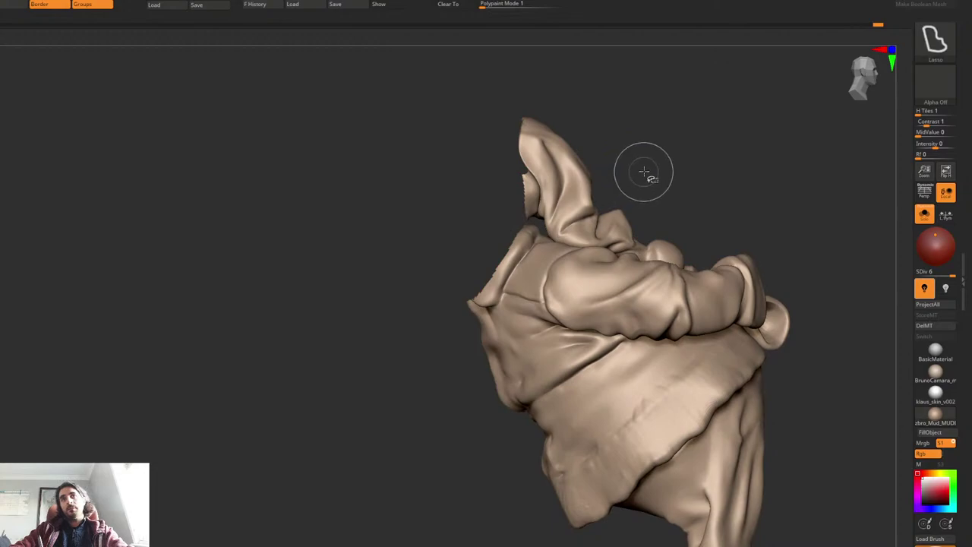
ctrl+shift+click(634, 187)
key(shift+f)
key(shift+f)
Step: Examine the ZSphere armature and compare it with the polygroups of the clothed body mesh
alt+right_drag(621, 231, 558, 211)
key(a)
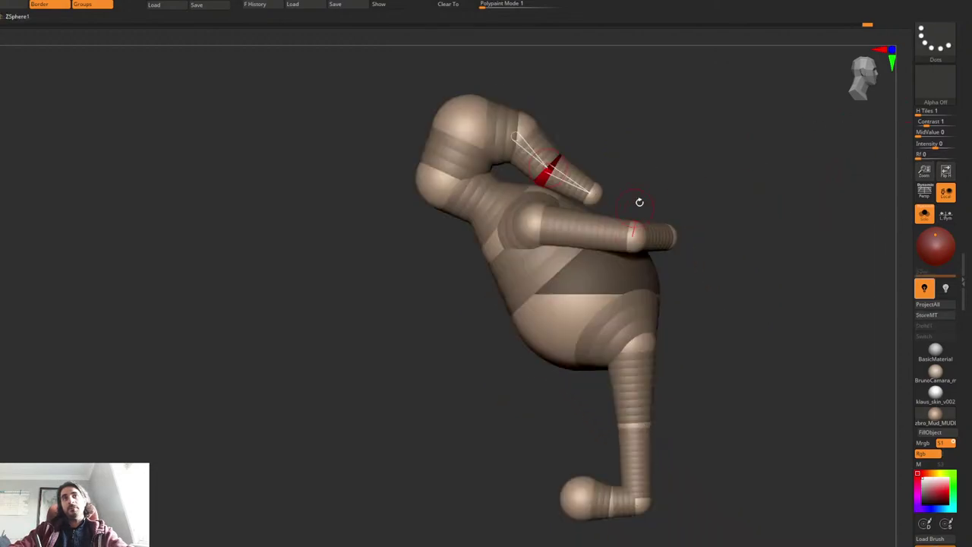
right_drag(640, 202, 613, 224)
alt+right_drag(613, 224, 546, 254)
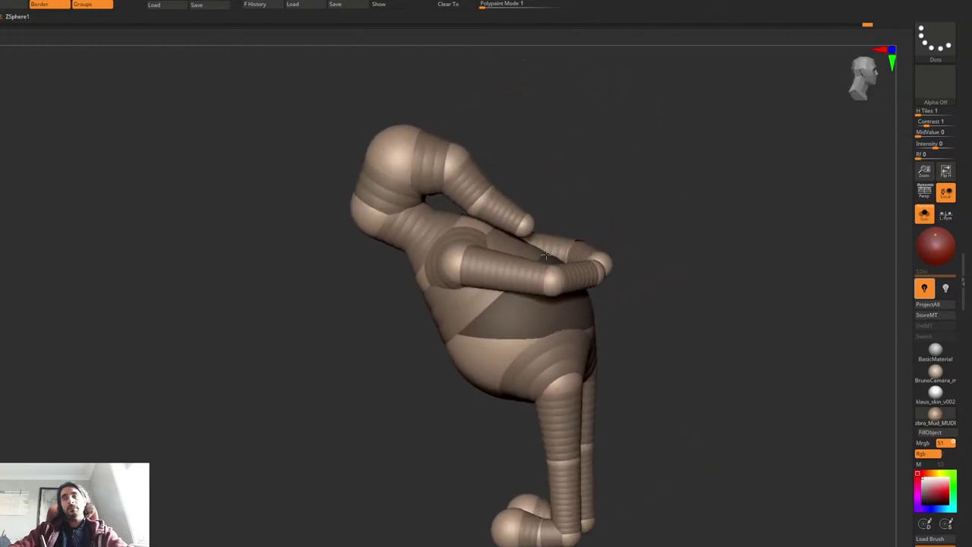
drag(546, 255, 531, 260)
key(a)
key(shift+f)
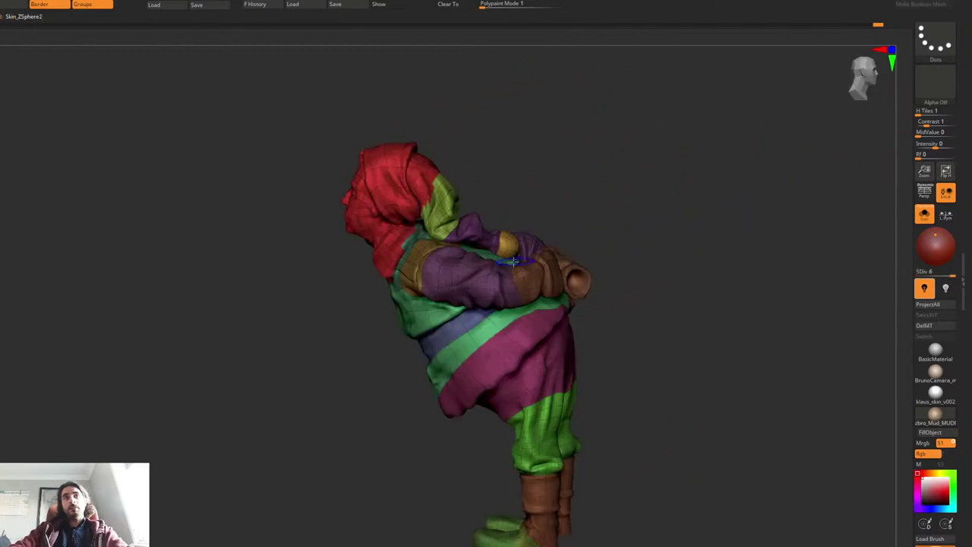
alt+right_drag(514, 261, 541, 266)
right_drag(541, 266, 483, 279)
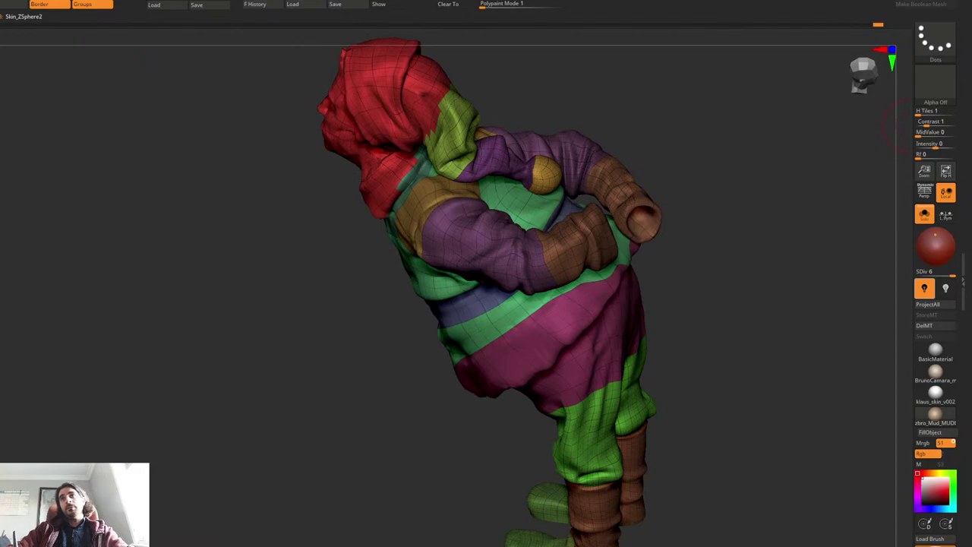
Step: Examine the separate head and beard mesh, Skin_ZSphere3_2, with and without its polygroup wireframe
key(Down)
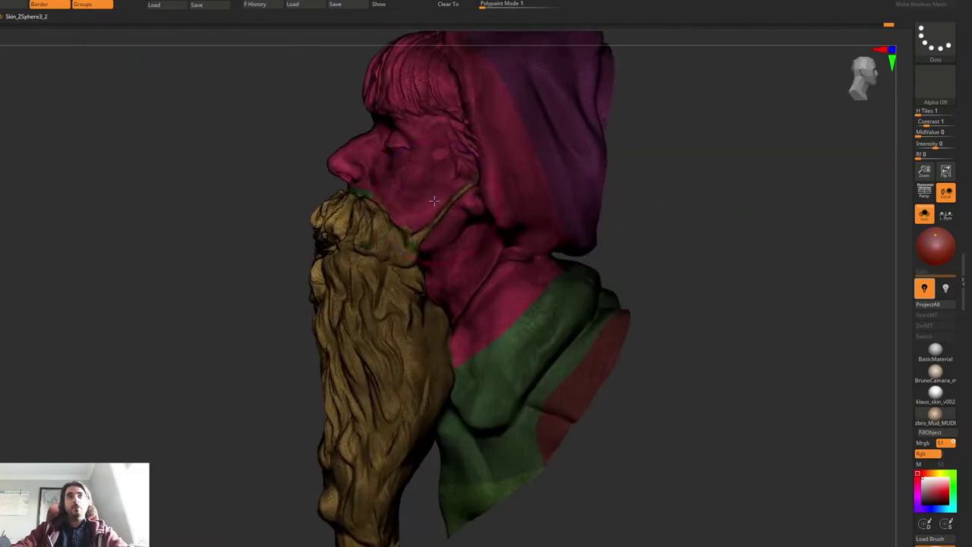
key(shift+f)
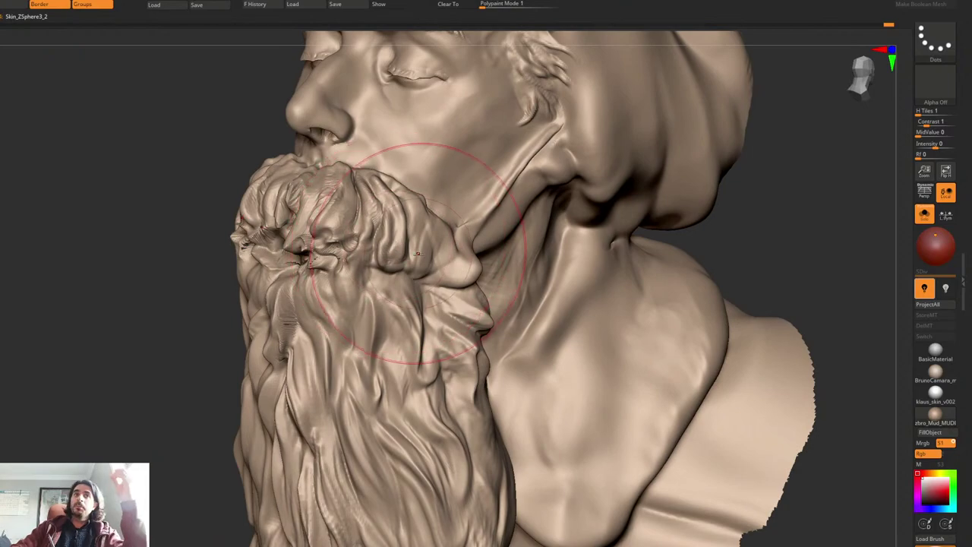
key(f)
alt+right_drag(468, 209, 359, 172)
shift+right_drag(484, 237, 471, 235)
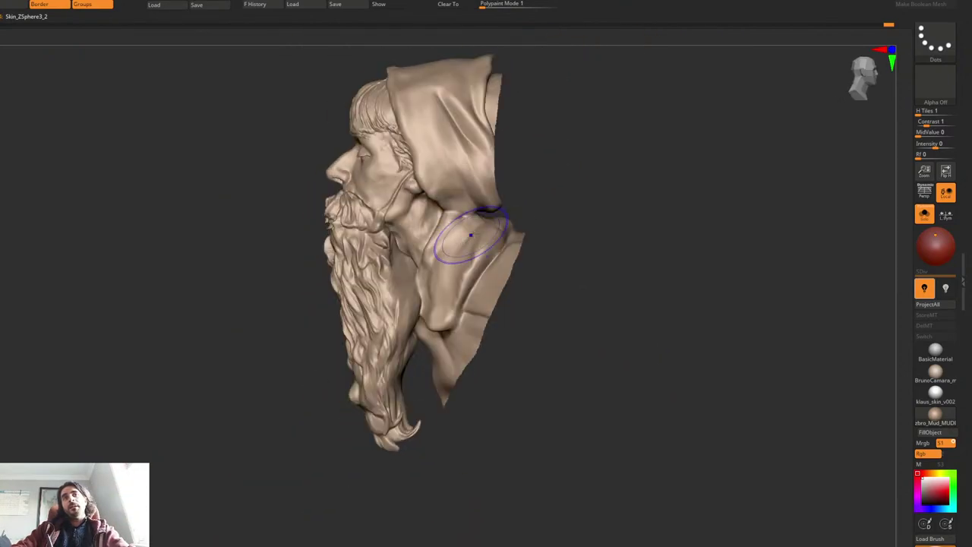
key(shift+f)
key(shift+f)
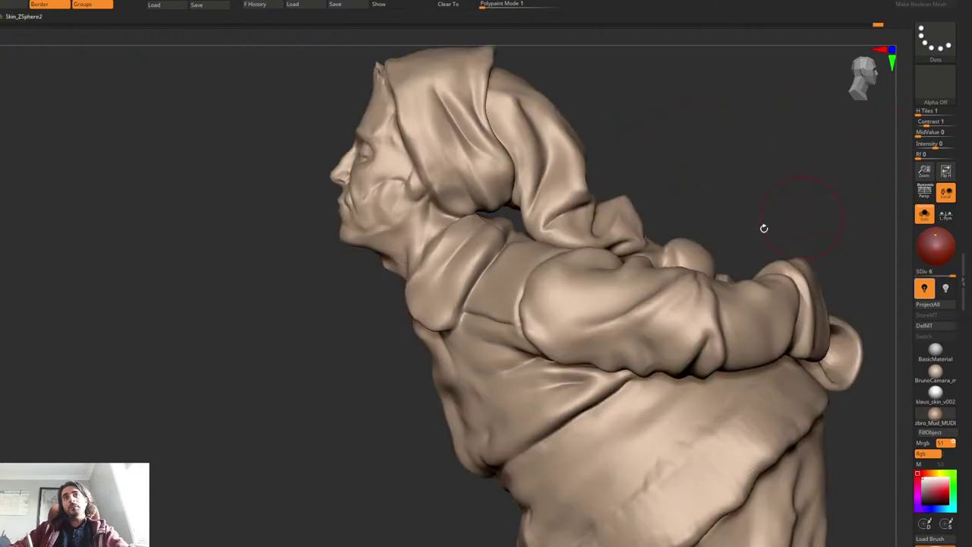
Step: Compare the body mesh Skin_ZSphere2 with the head and beard mesh from the side
right_drag(764, 225, 405, 135)
key(shift+f)
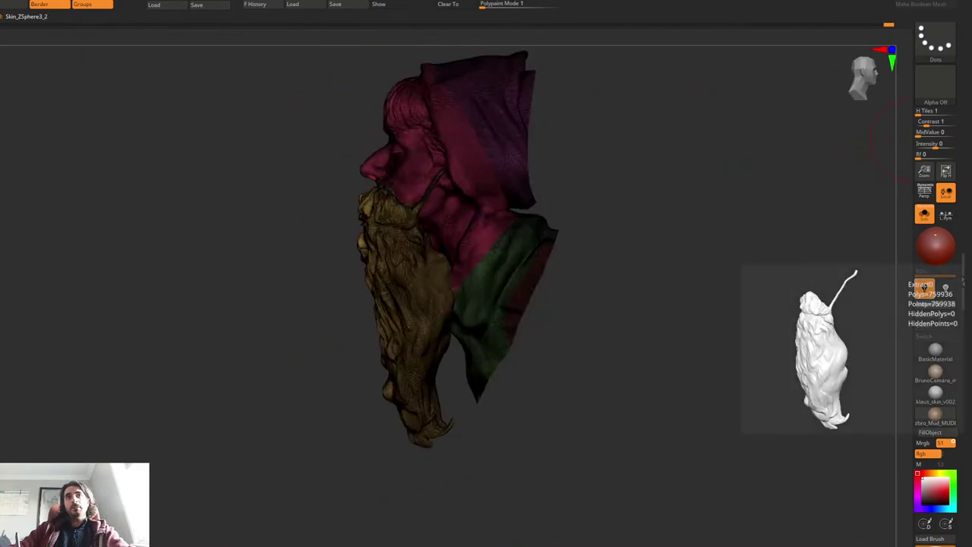
key(shift+f)
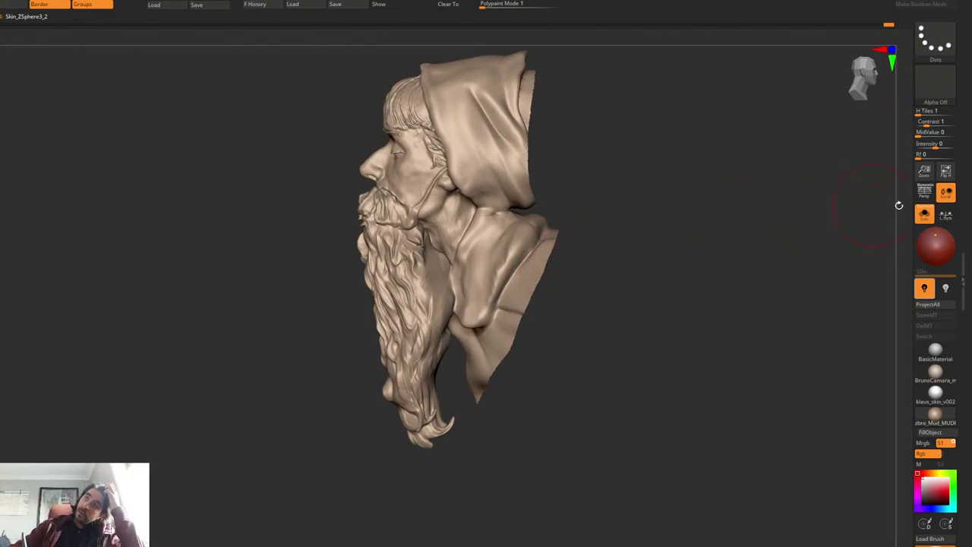
click(971, 288)
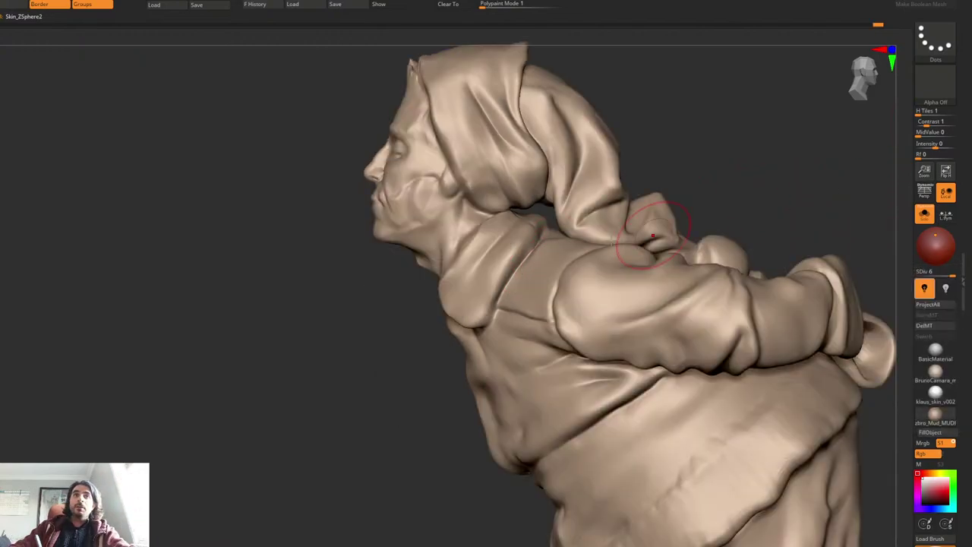
Step: Show all parts of the figure together and examine the clothing and hands from several sides
right_drag(499, 235, 573, 182)
key(ctrl+shift+s)
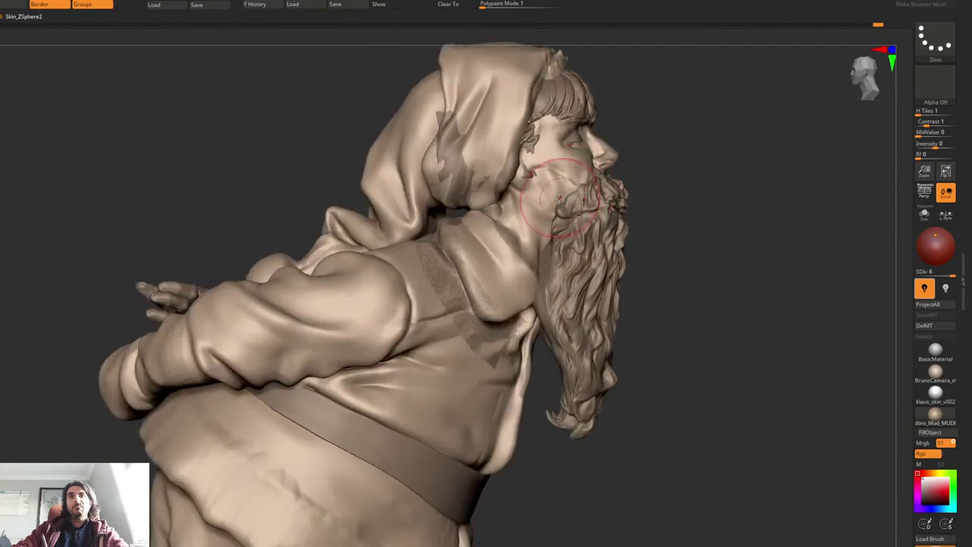
right_drag(561, 266, 448, 282)
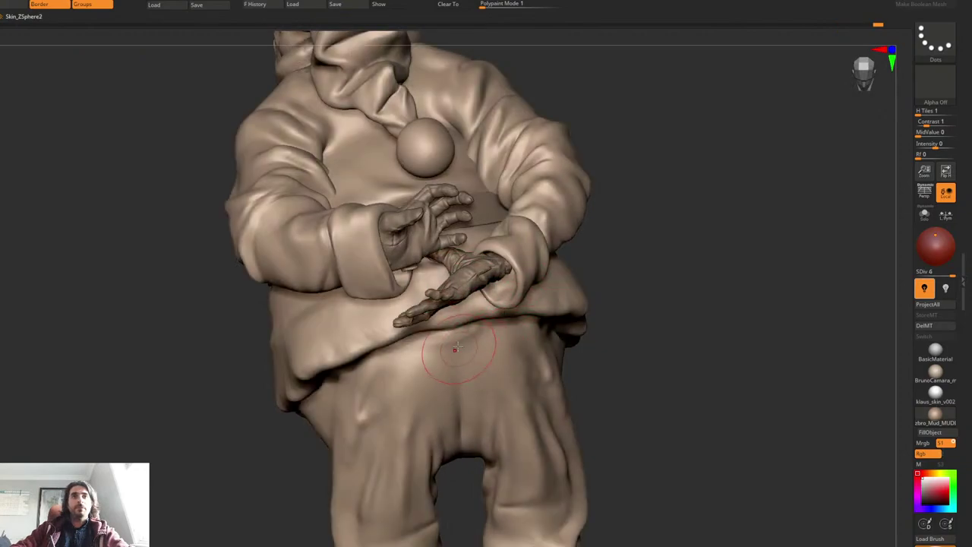
right_drag(471, 349, 525, 230)
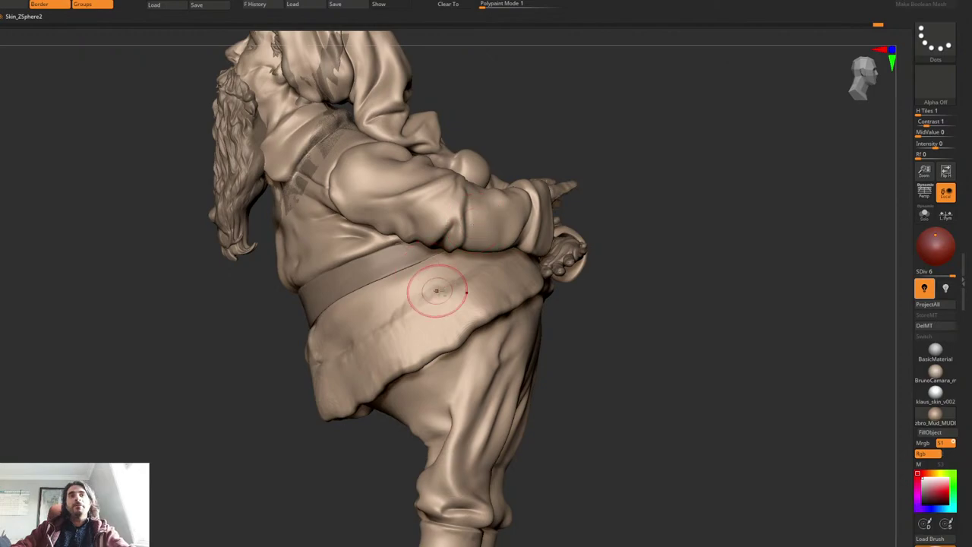
right_drag(440, 288, 551, 254)
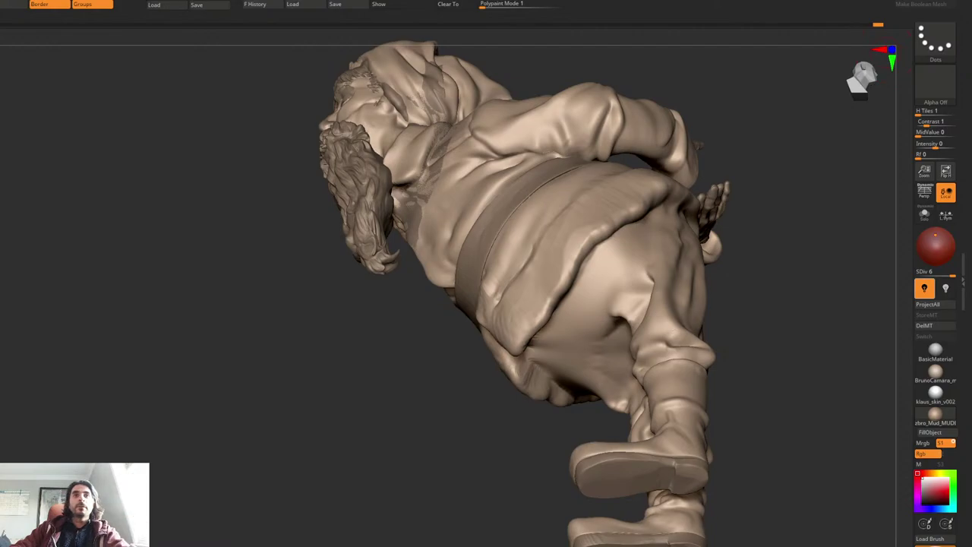
Step: Smooth the trouser fold on the upper leg below the jacket hem
mouse_move(560, 275)
alt+right_down()
mouse_move(508, 271)
mouse_move(642, 279)
mouse_move(639, 260)
mouse_move(601, 260)
alt+right_up()
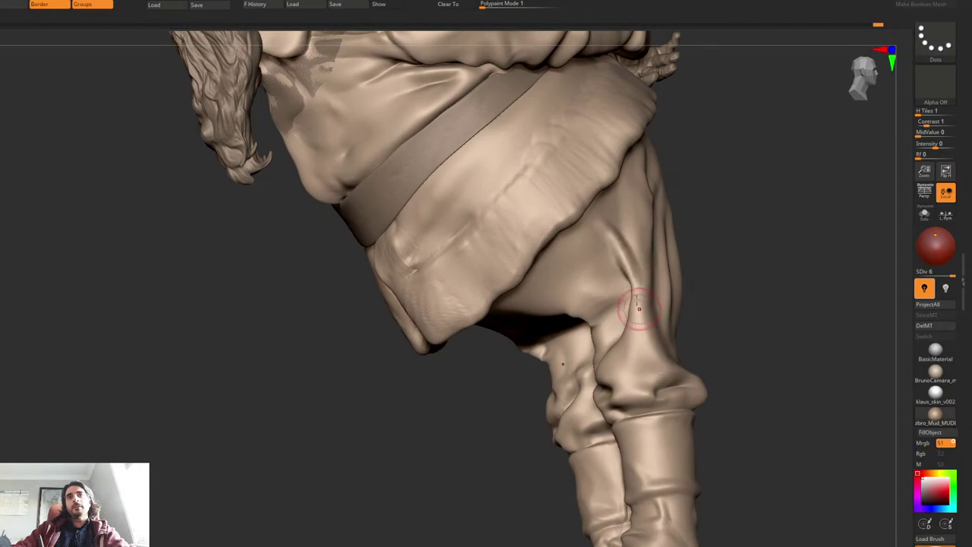
shift+drag(626, 259, 613, 239)
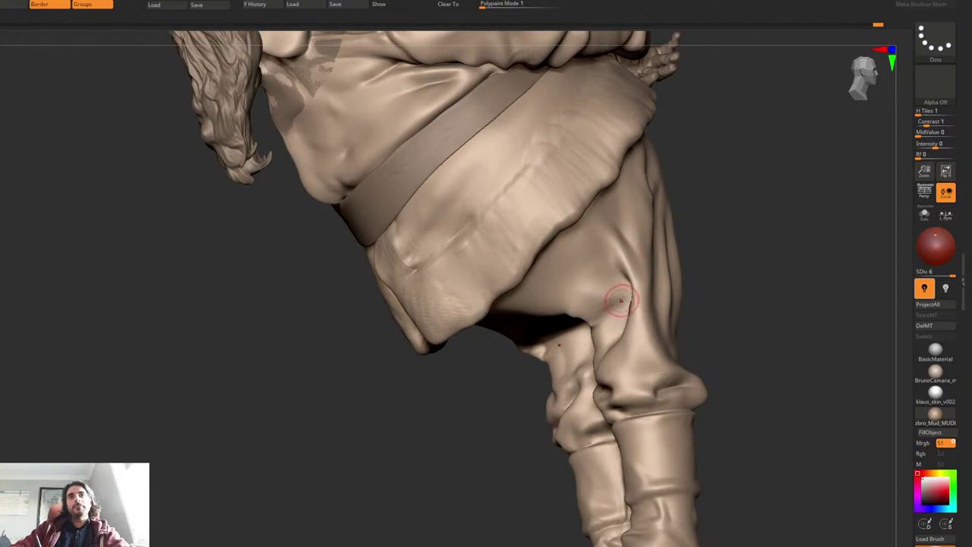
Step: Sculpt the creases on the front of the trouser leg between the jacket hem and the knee
mouse_move(614, 302)
right_down()
mouse_move(601, 361)
mouse_move(514, 322)
mouse_move(491, 271)
mouse_move(463, 254)
right_up()
right_click(471, 272)
drag(482, 230, 468, 279)
mouse_move(451, 243)
mouse_down()
mouse_move(457, 250)
mouse_move(470, 235)
mouse_move(466, 275)
mouse_up()
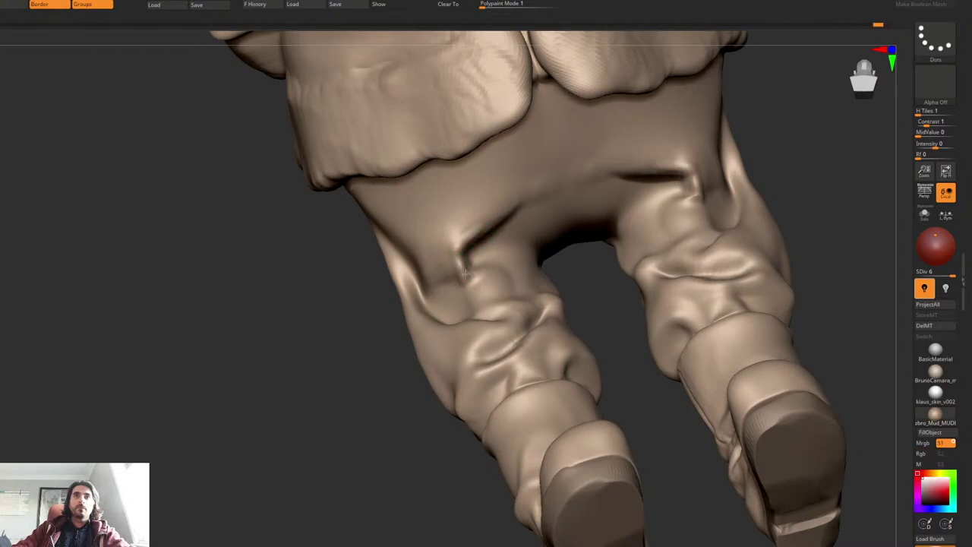
mouse_move(494, 289)
right_down()
mouse_move(483, 276)
mouse_move(523, 264)
right_up()
mouse_move(510, 272)
mouse_down()
mouse_move(530, 257)
mouse_move(514, 262)
mouse_up()
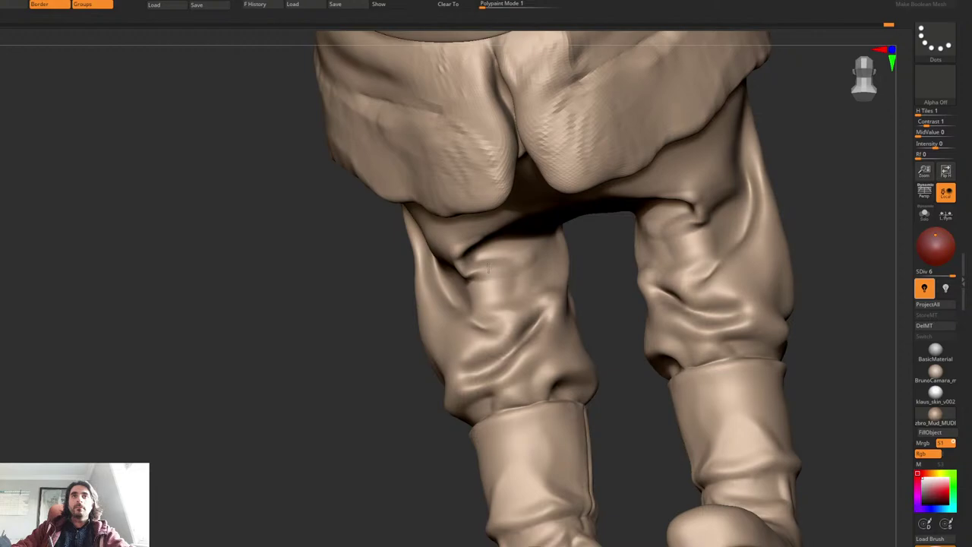
Step: Examine the trouser folds between the jacket hem and the knees from the front and from below
right_drag(462, 265, 441, 251)
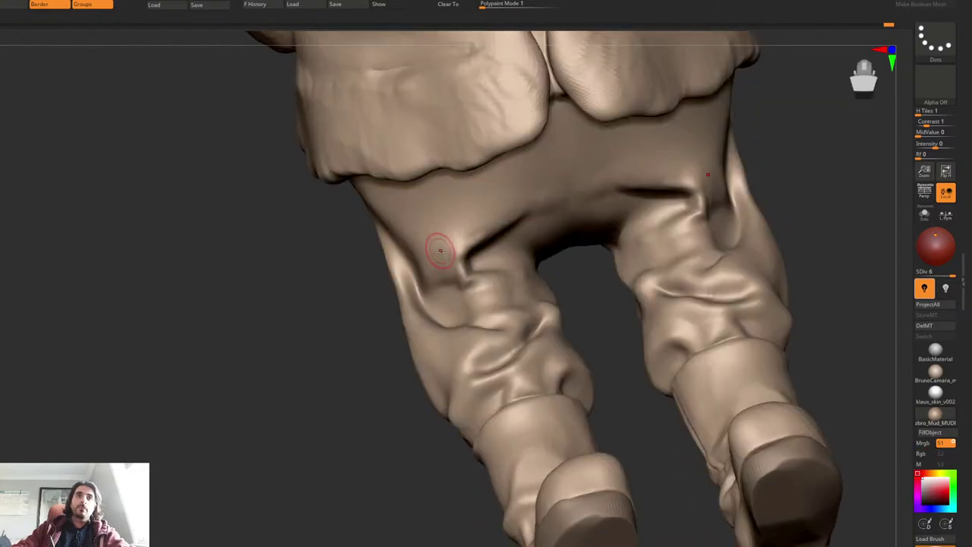
key(shift)
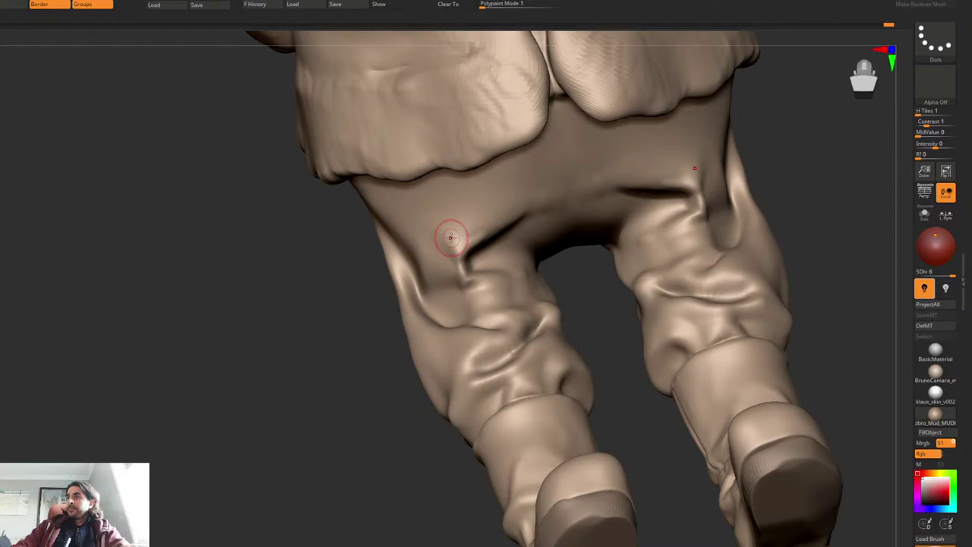
shift+right_drag(451, 238, 538, 249)
right_drag(470, 266, 453, 222)
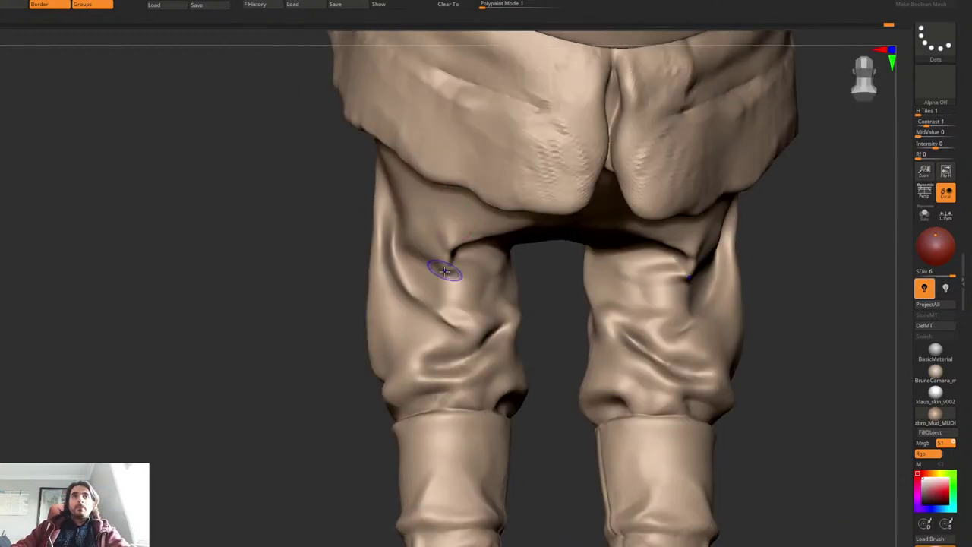
right_drag(472, 288, 437, 323)
right_click(427, 326)
right_click(450, 320)
mouse_move(506, 289)
right_down()
mouse_move(471, 277)
mouse_move(437, 325)
mouse_move(391, 217)
right_up()
right_click(380, 338)
Step: Carve the long diagonal crease running down the outer thigh towards the knee with the Dam Standard brush
key(b)
key(d)
key(s)
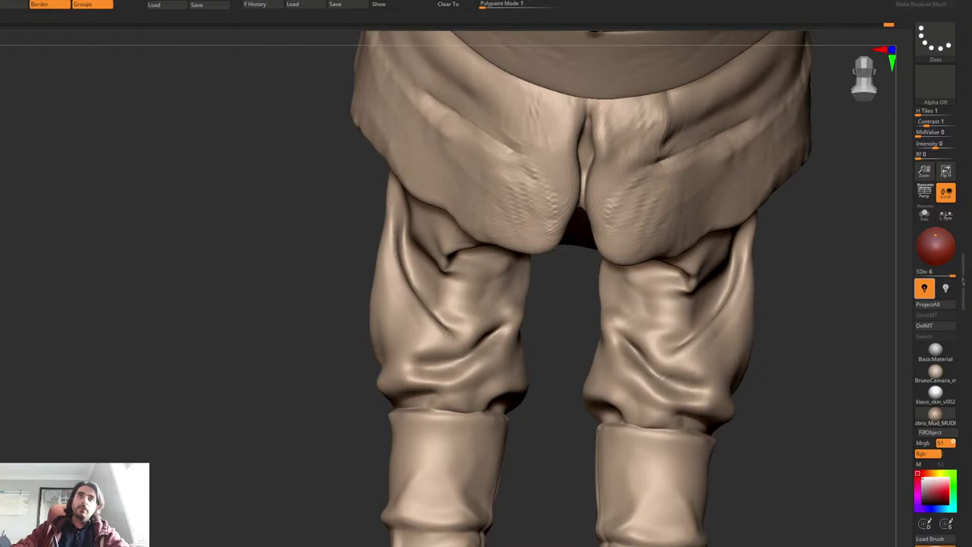
mouse_move(446, 332)
right_down()
mouse_move(402, 282)
mouse_move(425, 273)
mouse_move(382, 329)
mouse_move(409, 195)
mouse_move(401, 259)
mouse_move(401, 247)
right_up()
right_click(381, 330)
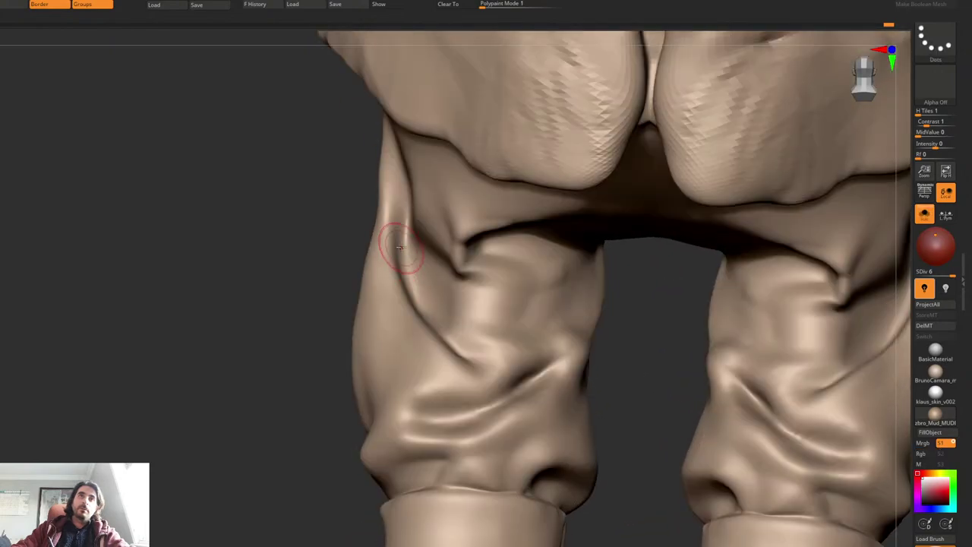
key(b)
key(d)
key(s)
drag(395, 214, 422, 298)
right_drag(413, 261, 399, 278)
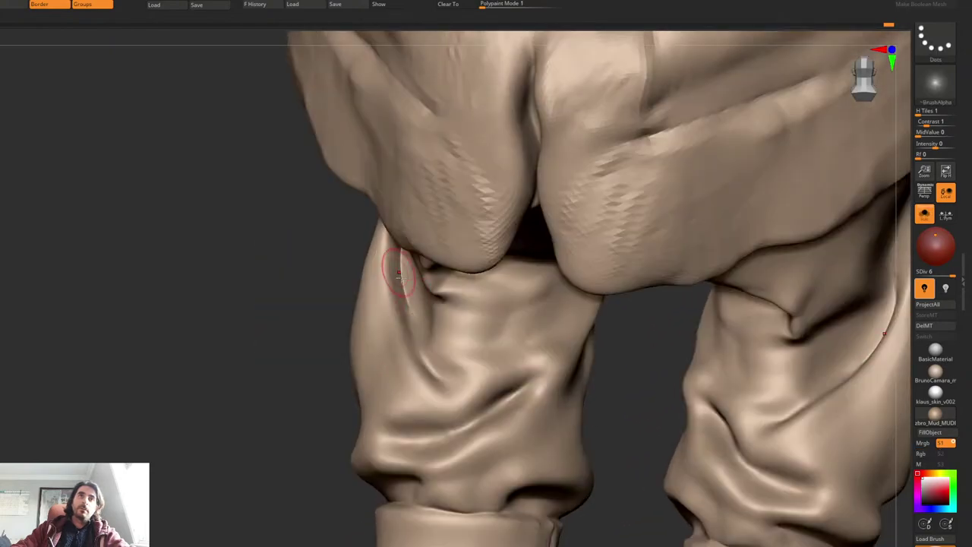
drag(399, 269, 423, 359)
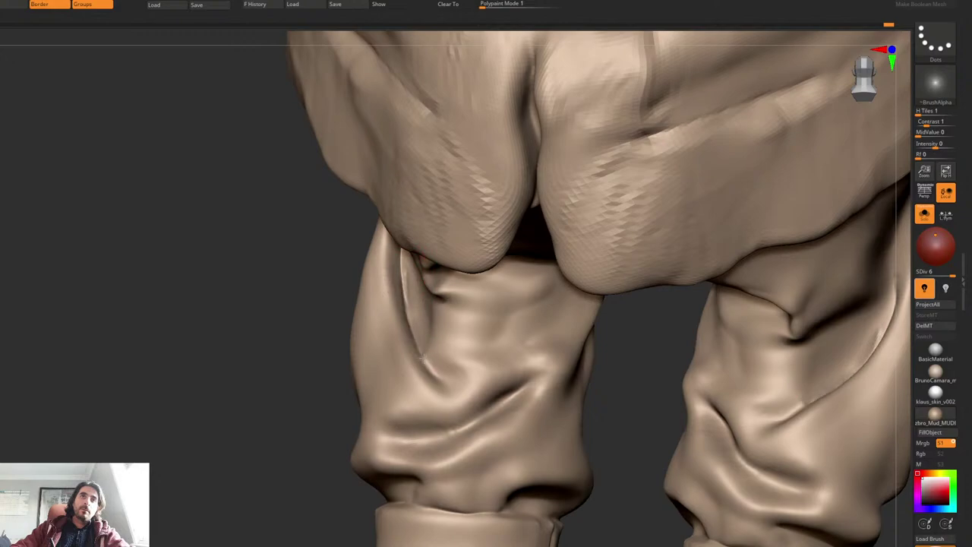
right_drag(390, 271, 417, 279)
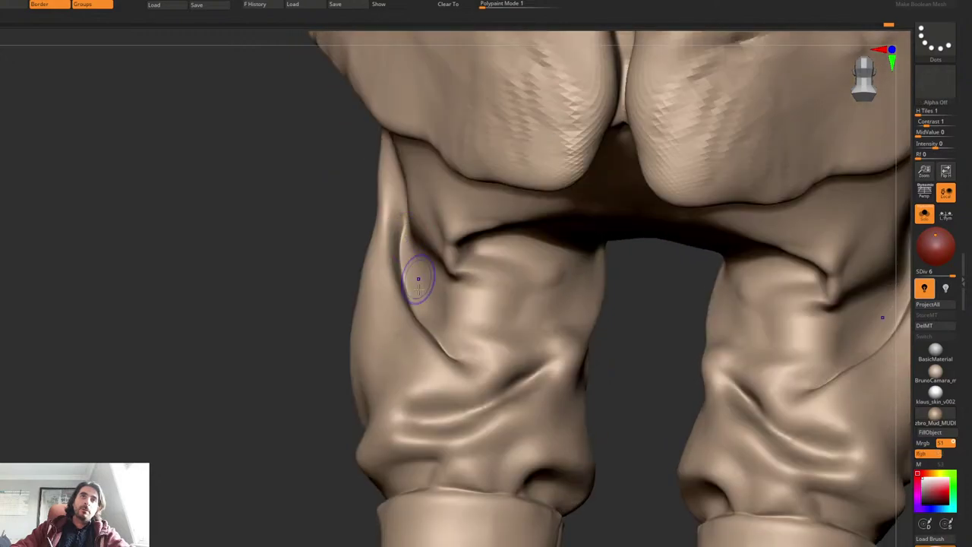
Step: Sculpt a small secondary fold beside the upper part of the outer thigh crease
right_drag(401, 228, 402, 219)
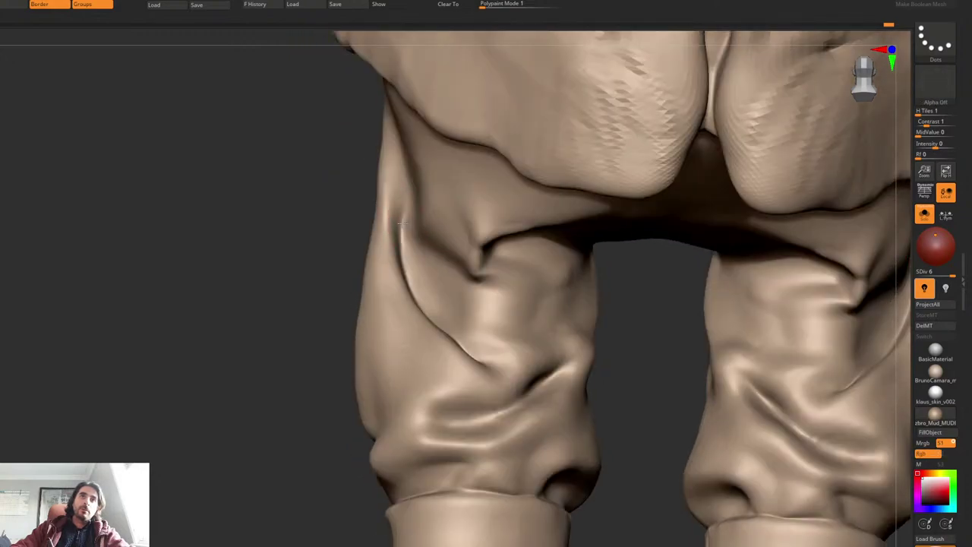
drag(402, 195, 408, 214)
drag(421, 250, 423, 218)
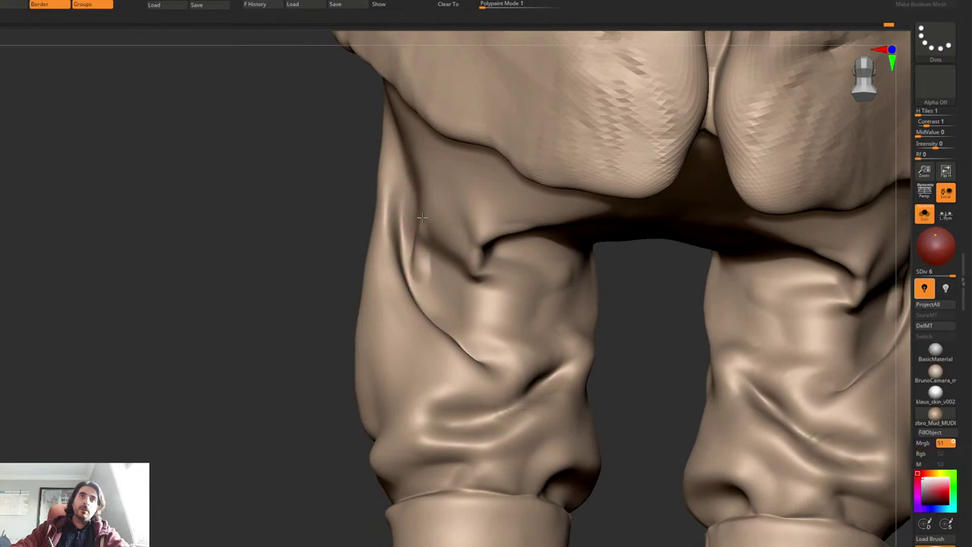
right_drag(423, 257, 417, 250)
right_click(419, 256)
drag(410, 270, 406, 289)
right_drag(417, 246, 423, 251)
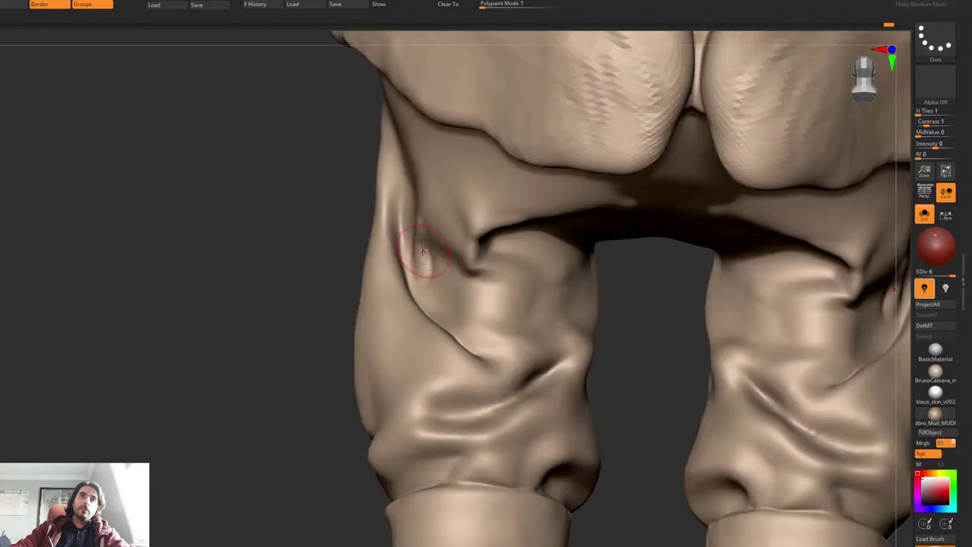
right_click(417, 231)
drag(426, 251, 420, 215)
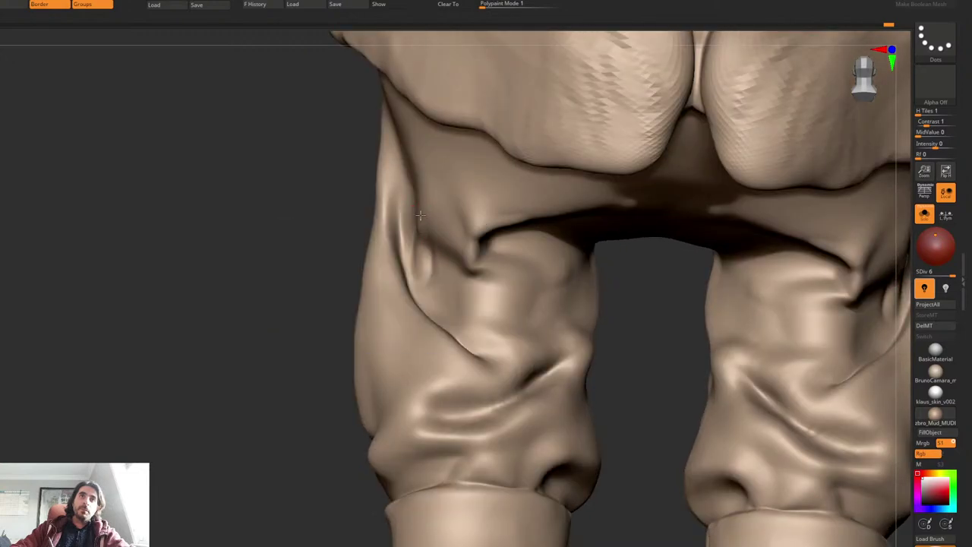
mouse_move(423, 279)
right_down()
mouse_move(412, 235)
mouse_move(425, 248)
right_up()
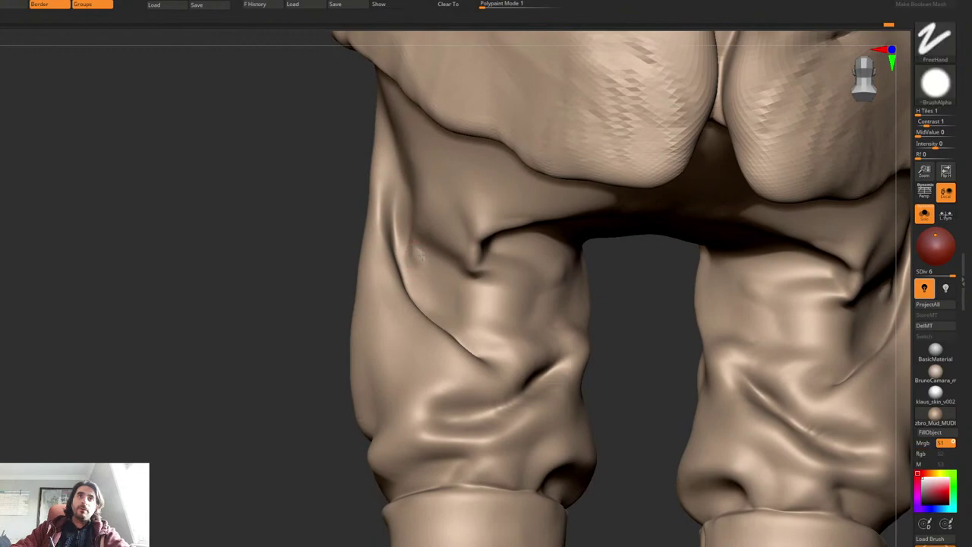
Step: Smooth the small secondary fold so it blends into the trouser surface beside the thigh crease
mouse_move(422, 237)
shift+mouse_down()
mouse_move(411, 252)
mouse_move(426, 252)
shift+mouse_up()
key(b)
key(s)
key(t)
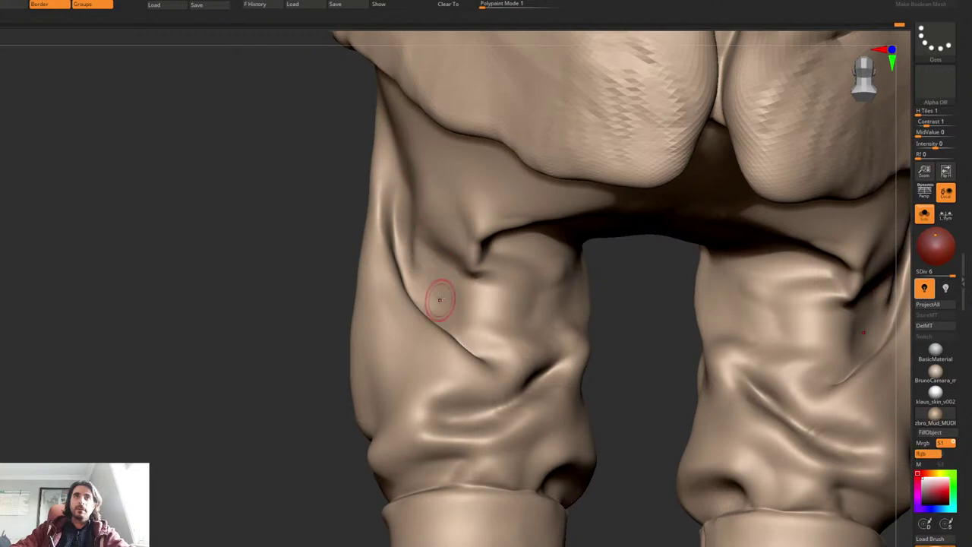
mouse_move(440, 299)
right_down()
mouse_move(418, 299)
mouse_move(402, 274)
mouse_move(410, 285)
right_up()
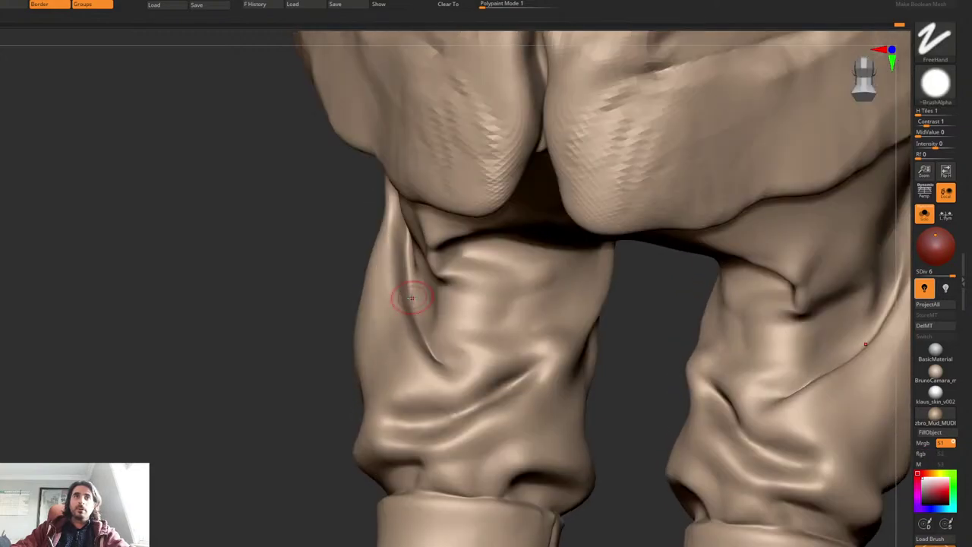
mouse_move(444, 328)
alt+right_down()
mouse_move(451, 301)
mouse_move(439, 283)
mouse_move(442, 346)
alt+right_up()
Step: Build up a curved ridge at the outer end of the horizontal knee fold above the boot cuff with the Standard brush
key(b)
key(s)
key(t)
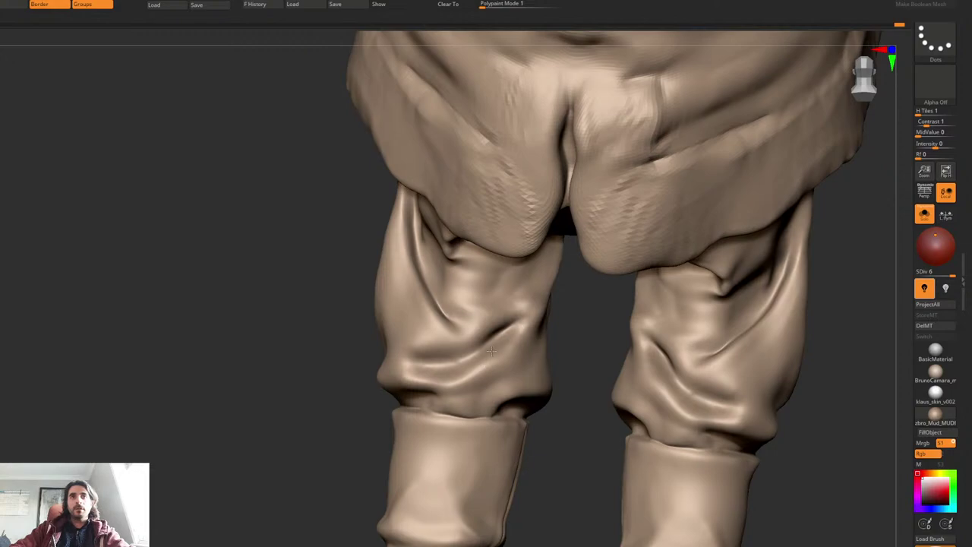
mouse_move(491, 351)
alt+right_down()
mouse_move(493, 326)
mouse_move(489, 336)
alt+right_up()
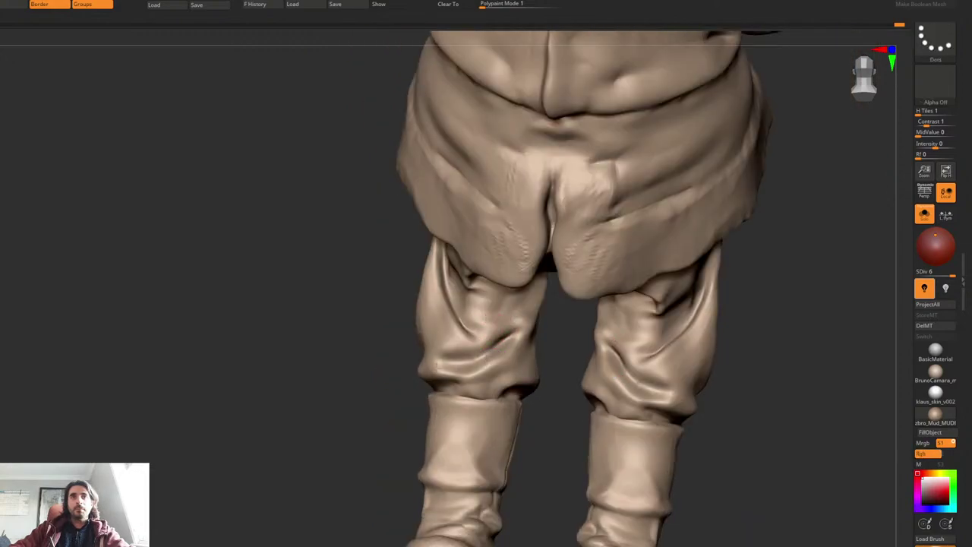
mouse_move(437, 367)
alt+right_down()
mouse_move(430, 282)
mouse_move(440, 319)
alt+right_up()
shift+right_drag(441, 319, 478, 300)
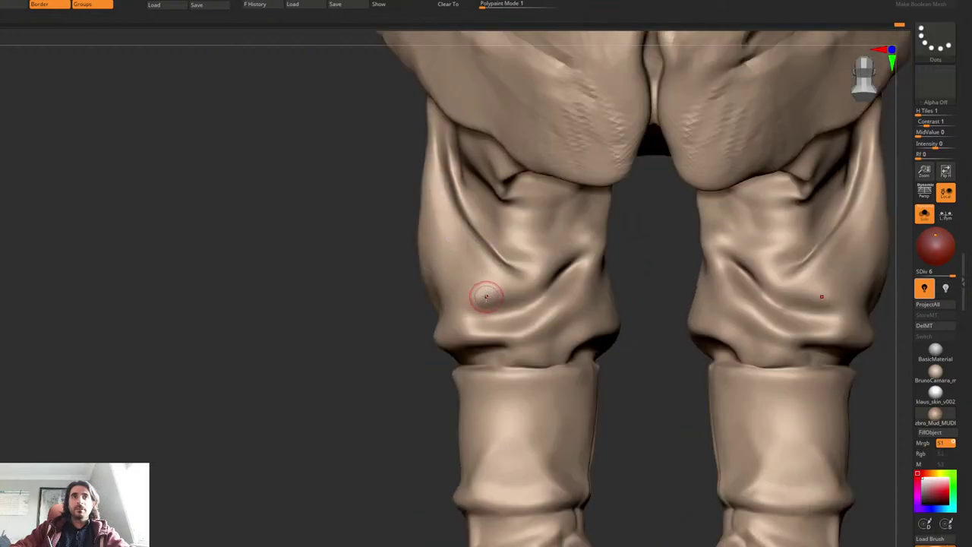
mouse_move(486, 298)
mouse_down()
mouse_move(460, 306)
mouse_move(468, 331)
mouse_move(485, 335)
mouse_up()
mouse_move(473, 305)
right_down()
mouse_move(465, 287)
mouse_move(466, 304)
right_up()
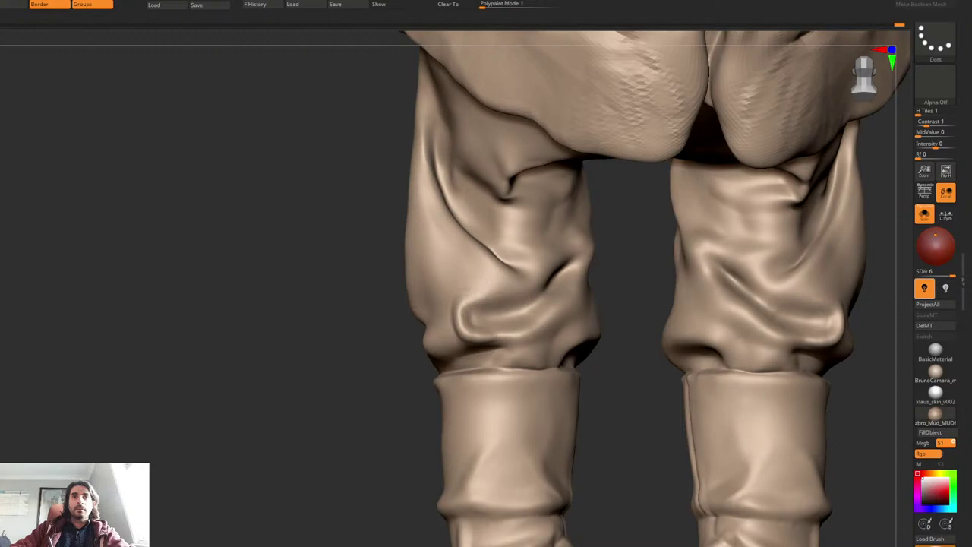
right_drag(490, 283, 495, 291)
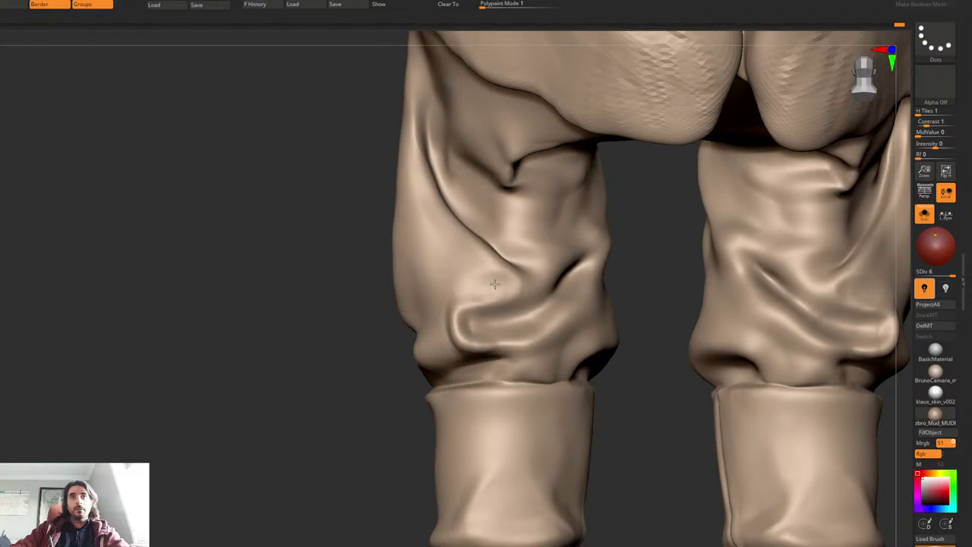
Step: Shape the edge of the diagonal thigh crease with the Move brush so the cloth overlaps above the knee
right_drag(471, 263, 486, 244)
mouse_move(487, 243)
mouse_down()
mouse_move(451, 219)
mouse_move(508, 258)
mouse_up()
right_drag(508, 257, 489, 241)
drag(489, 240, 429, 179)
right_drag(425, 175, 430, 156)
key(space)
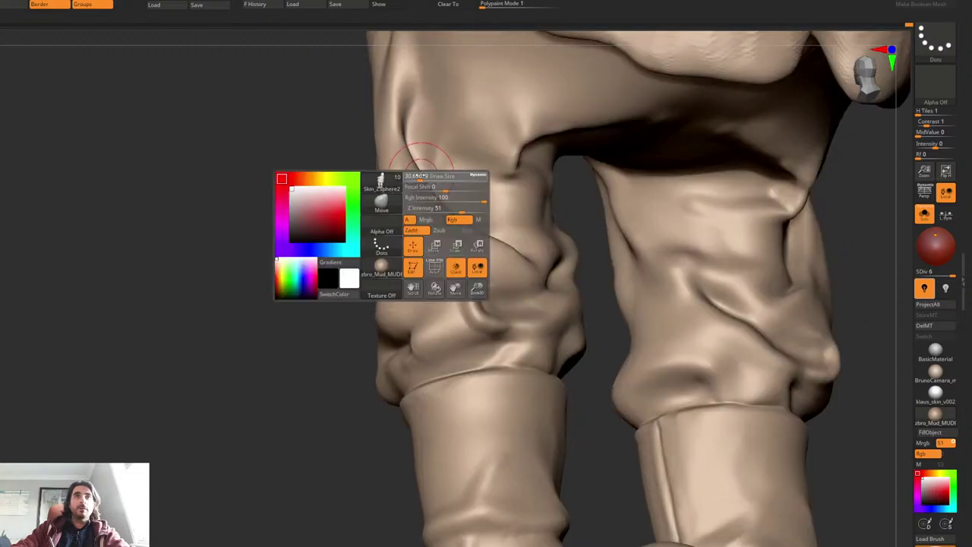
drag(430, 180, 408, 180)
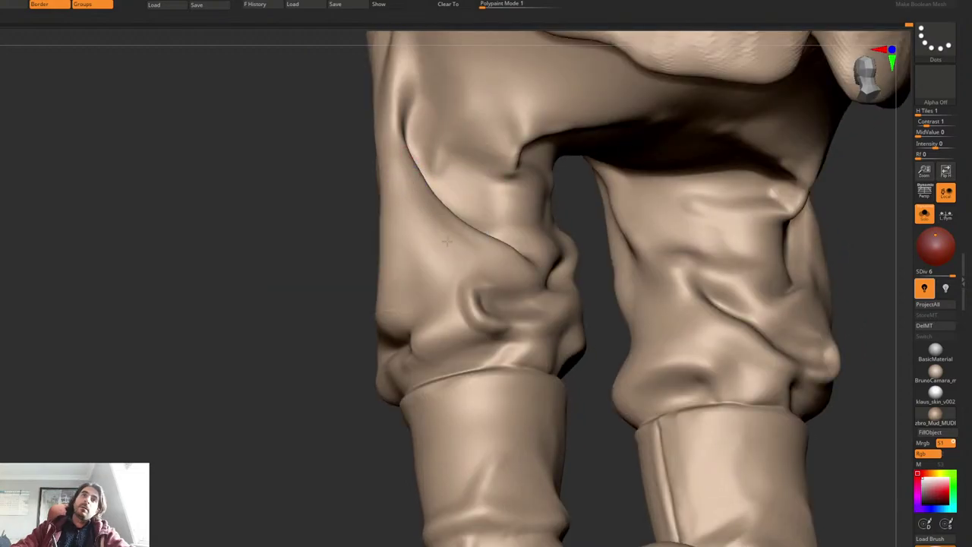
right_drag(475, 265, 475, 278)
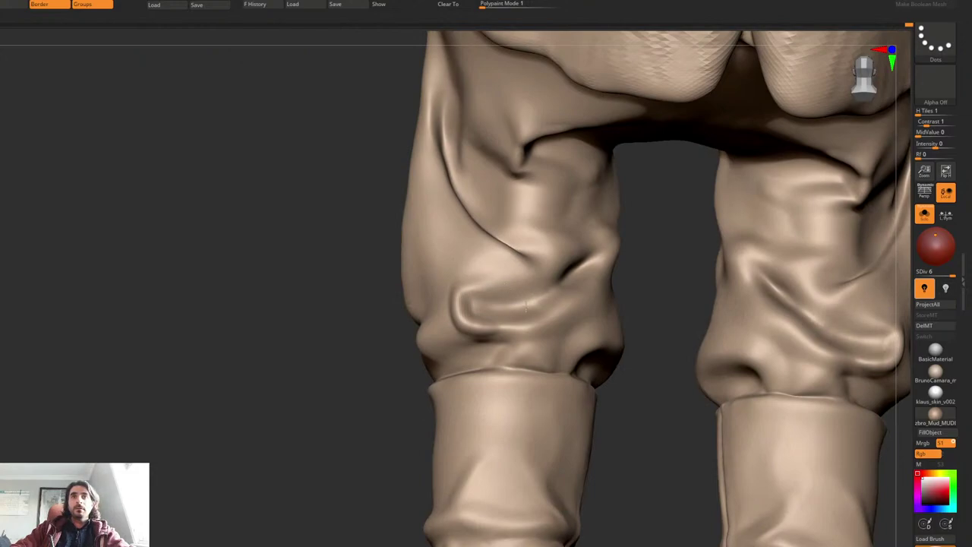
right_drag(517, 273, 460, 181)
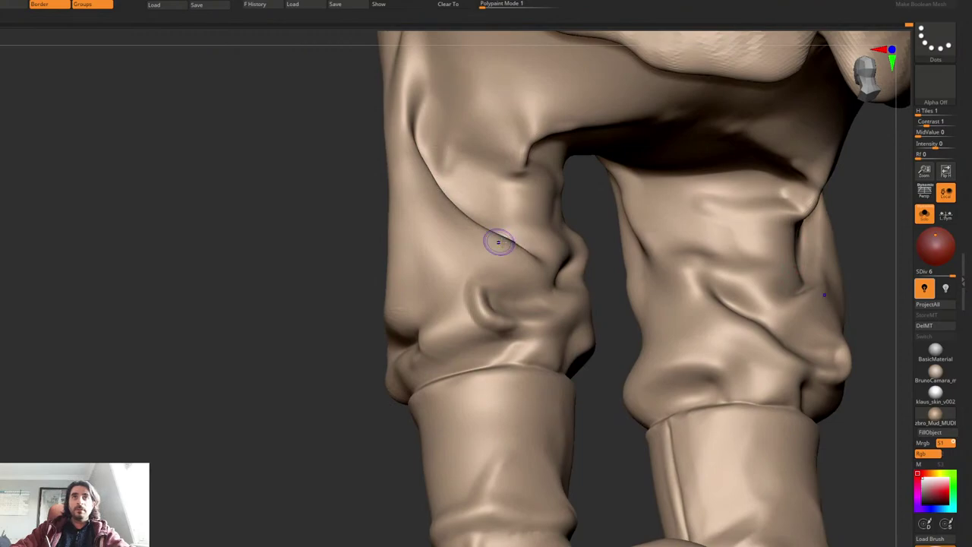
right_drag(498, 239, 453, 197)
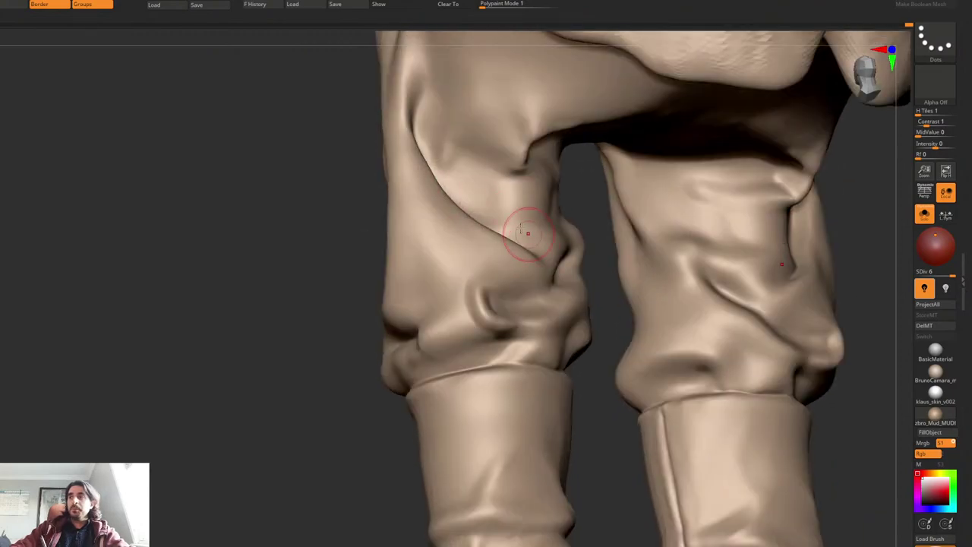
Step: Build up and soften a horizontal fold across the back of the trouser leg just above the boot cuff
mouse_move(525, 228)
right_down()
mouse_move(495, 219)
mouse_move(490, 257)
mouse_move(513, 267)
right_up()
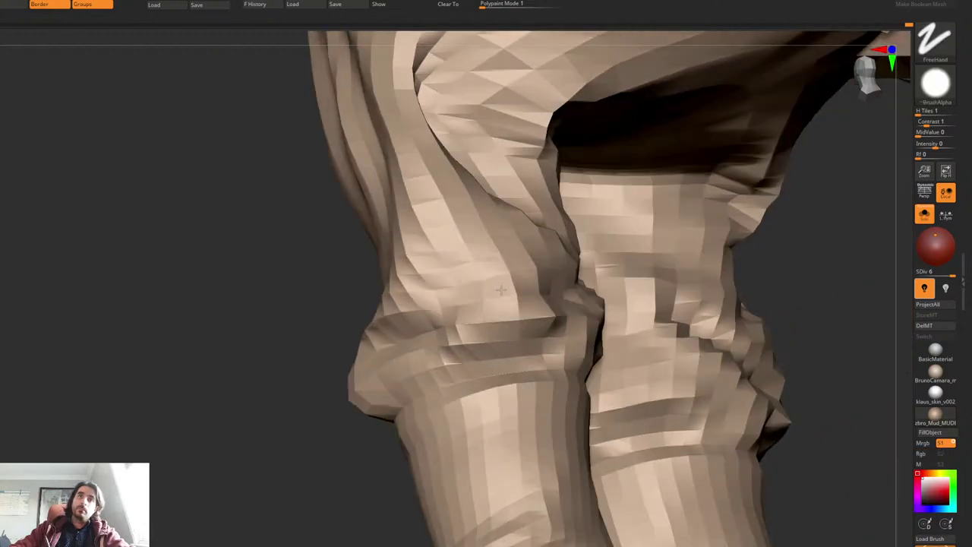
right_drag(526, 304, 546, 251)
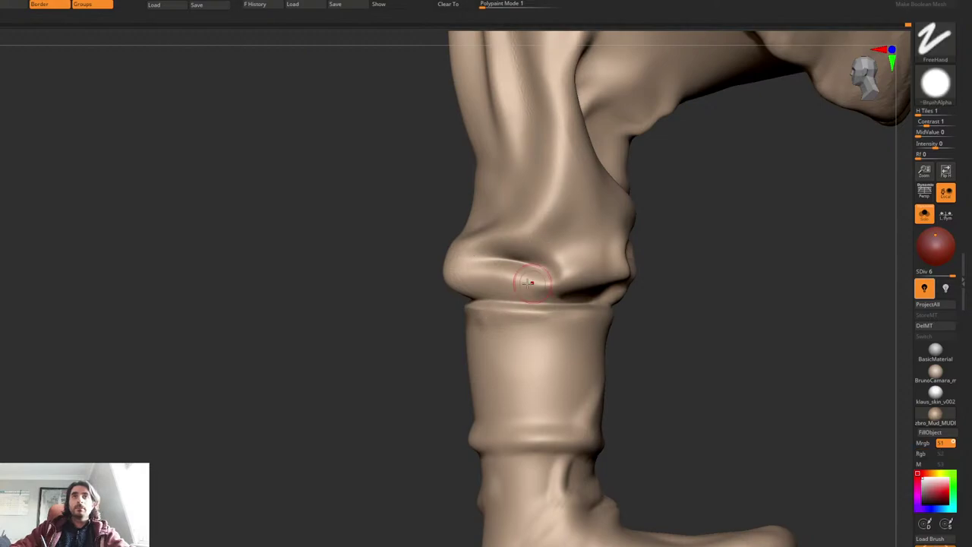
mouse_move(521, 278)
right_down()
mouse_move(503, 245)
mouse_move(494, 262)
right_up()
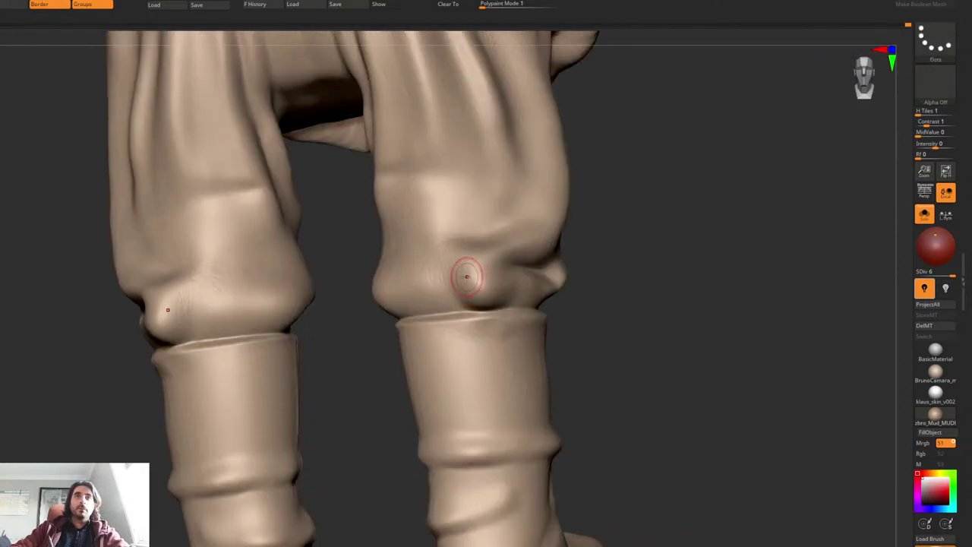
drag(401, 276, 461, 286)
key(ctrl+z)
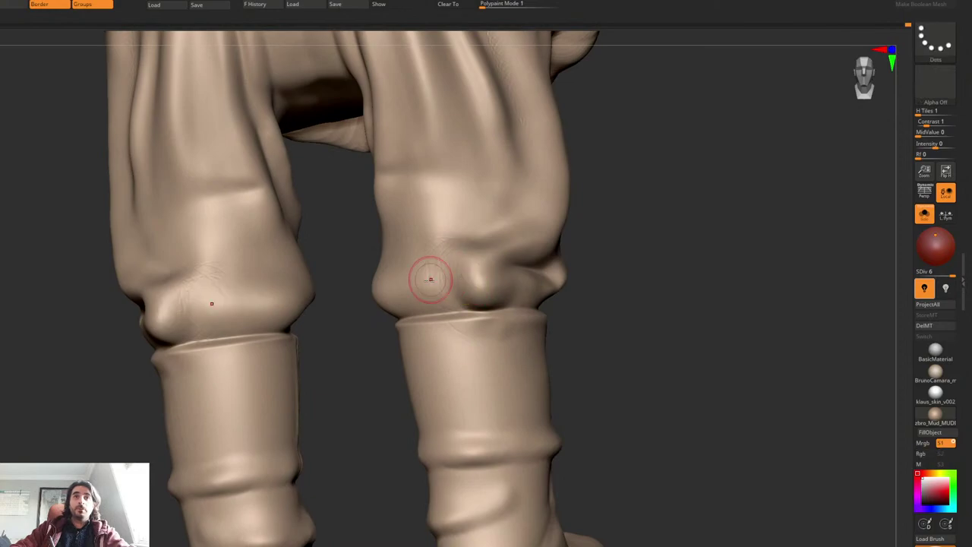
mouse_move(403, 279)
mouse_down()
mouse_move(482, 282)
mouse_move(450, 289)
mouse_up()
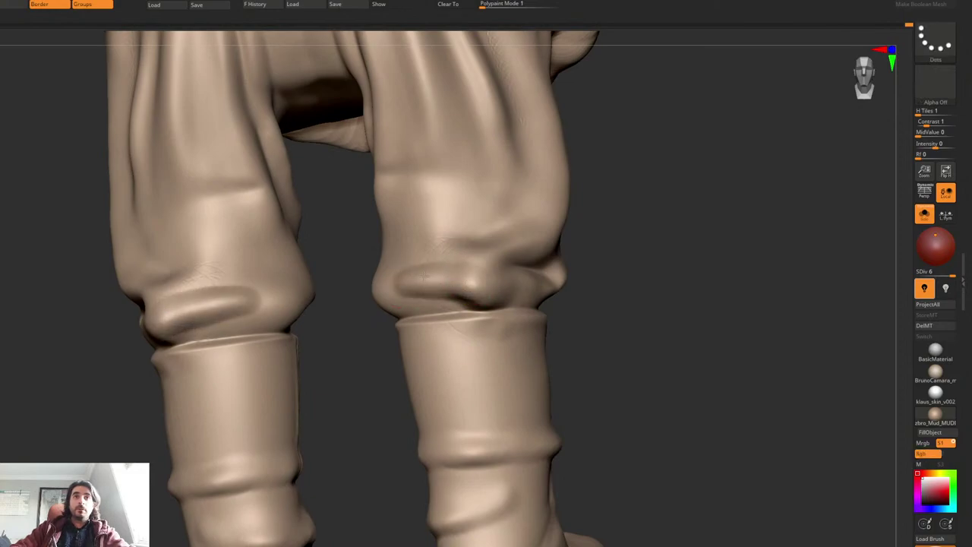
key(b)
key(s)
key(t)
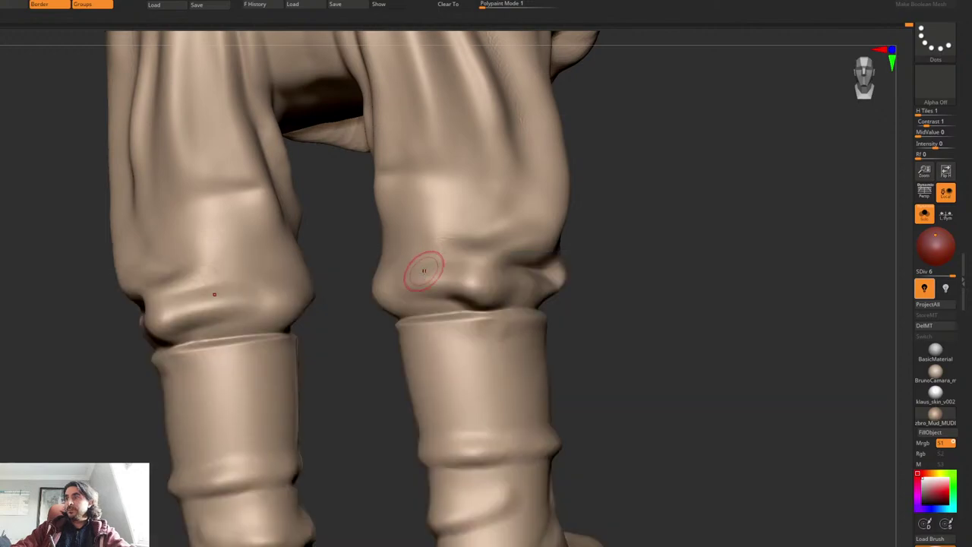
Step: Sharpen the fold on the outer side of the trouser leg just above the boot cuff
mouse_move(430, 264)
right_down()
mouse_move(500, 242)
mouse_move(567, 264)
right_up()
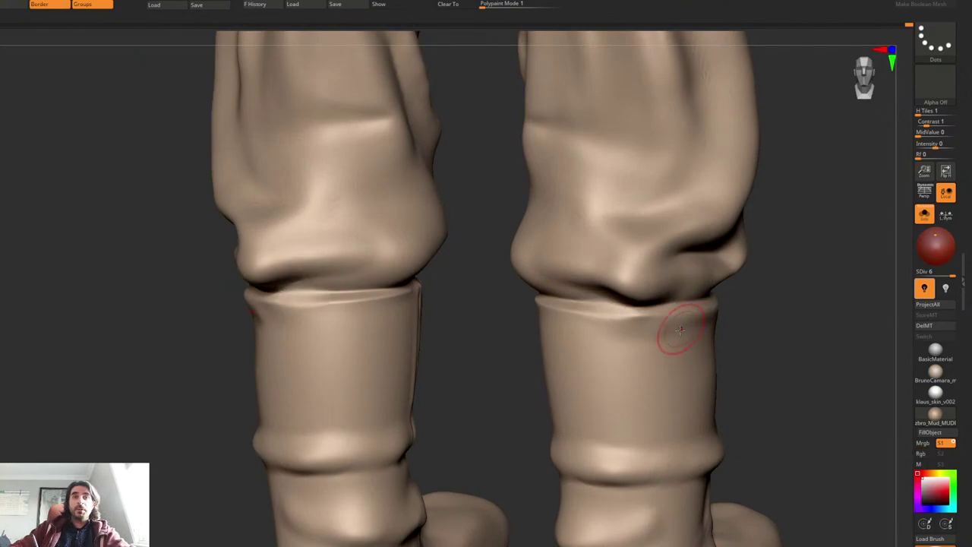
right_drag(677, 328, 677, 271)
mouse_move(717, 298)
right_down()
mouse_move(575, 278)
mouse_move(590, 271)
right_up()
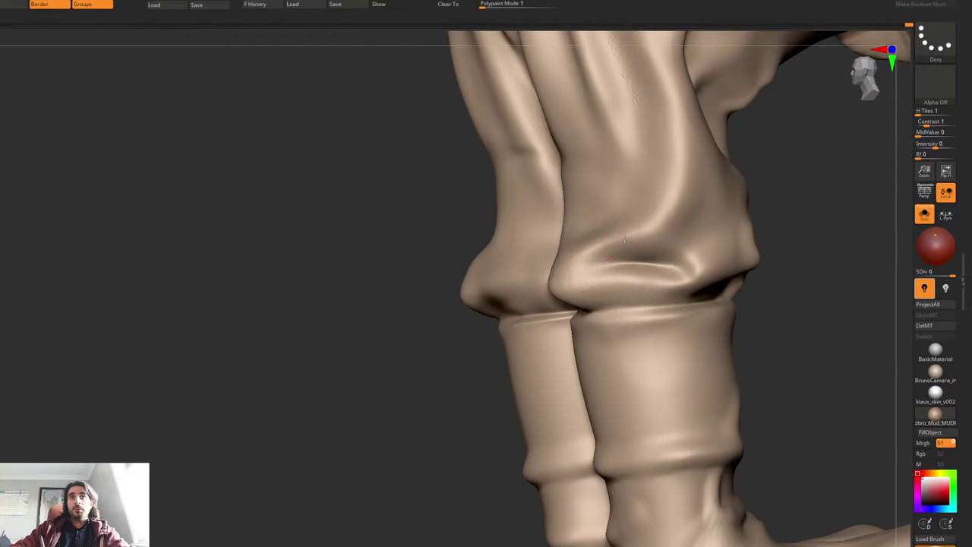
mouse_move(575, 279)
mouse_down()
mouse_move(663, 276)
mouse_move(599, 280)
mouse_up()
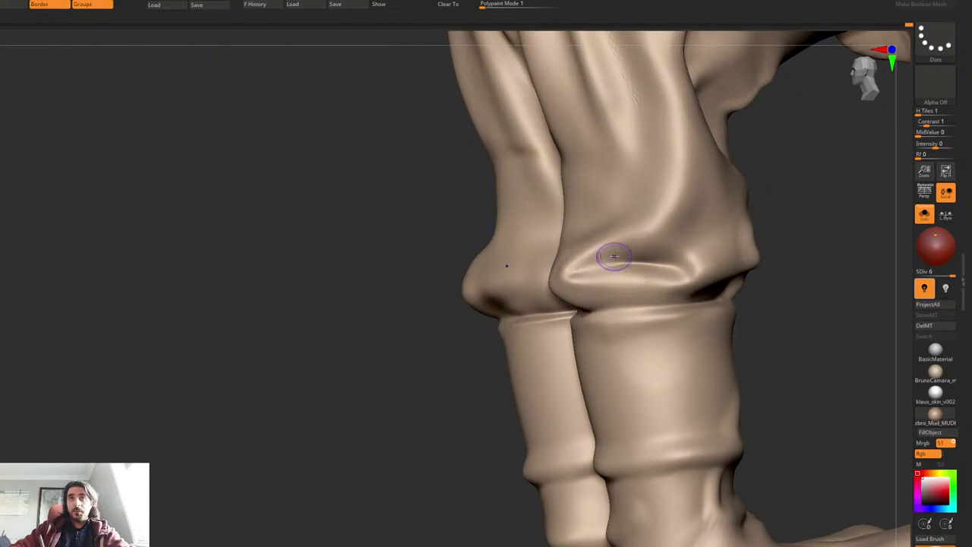
right_drag(614, 256, 596, 276)
mouse_move(575, 276)
mouse_down()
mouse_move(649, 260)
mouse_move(682, 276)
mouse_up()
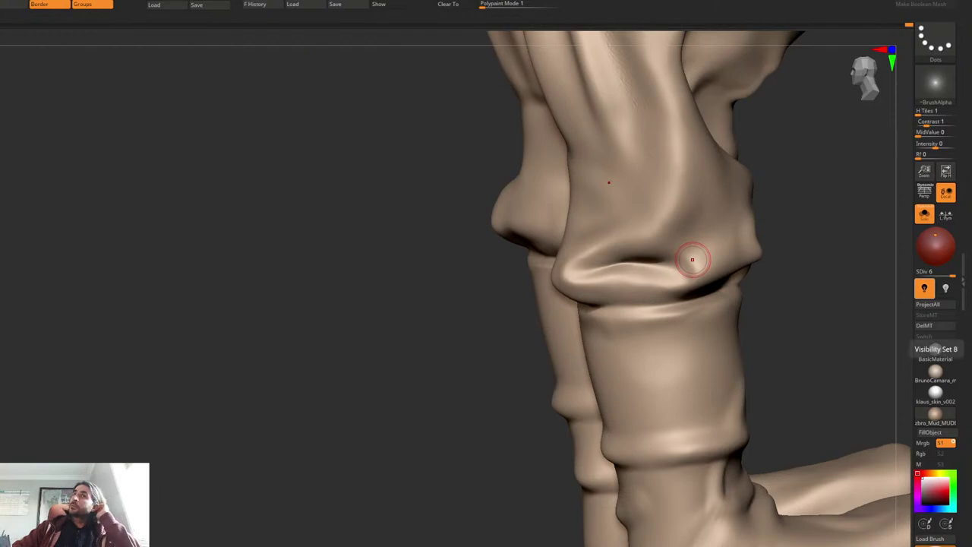
Step: Smooth the front of the trousers along the strip just beneath the jacket hem
alt+right_drag(643, 190, 601, 288)
mouse_move(620, 205)
ctrl+right_down()
mouse_move(640, 138)
mouse_move(574, 244)
ctrl+right_up()
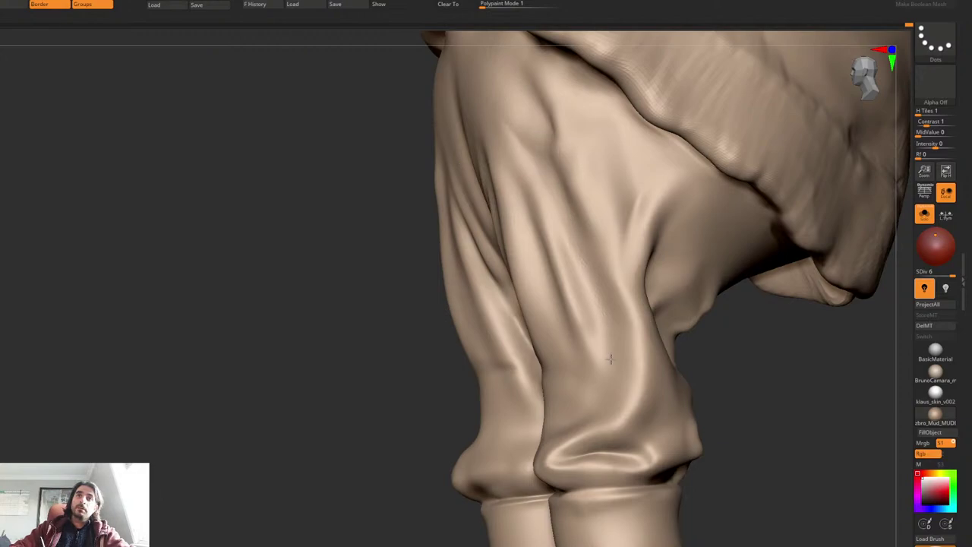
mouse_move(529, 153)
right_down()
mouse_move(564, 238)
mouse_move(524, 296)
mouse_move(527, 311)
mouse_move(495, 265)
mouse_move(488, 223)
right_up()
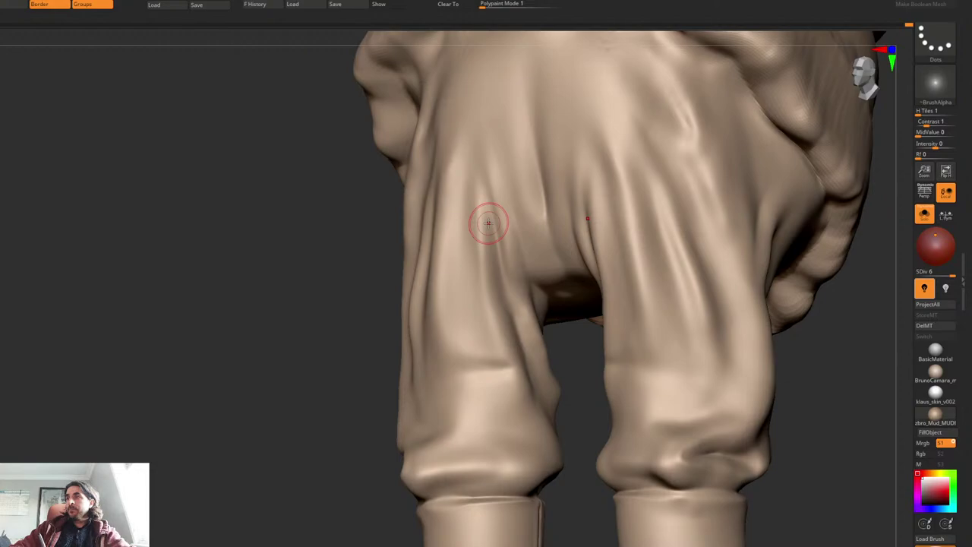
alt+right_drag(545, 261, 531, 288)
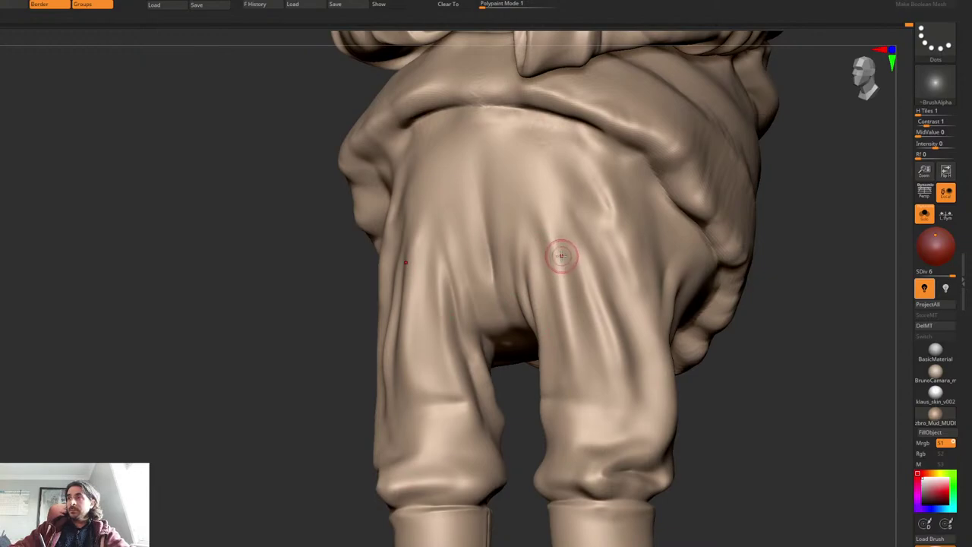
mouse_move(553, 276)
right_down()
mouse_move(439, 263)
mouse_move(452, 132)
mouse_move(445, 98)
right_up()
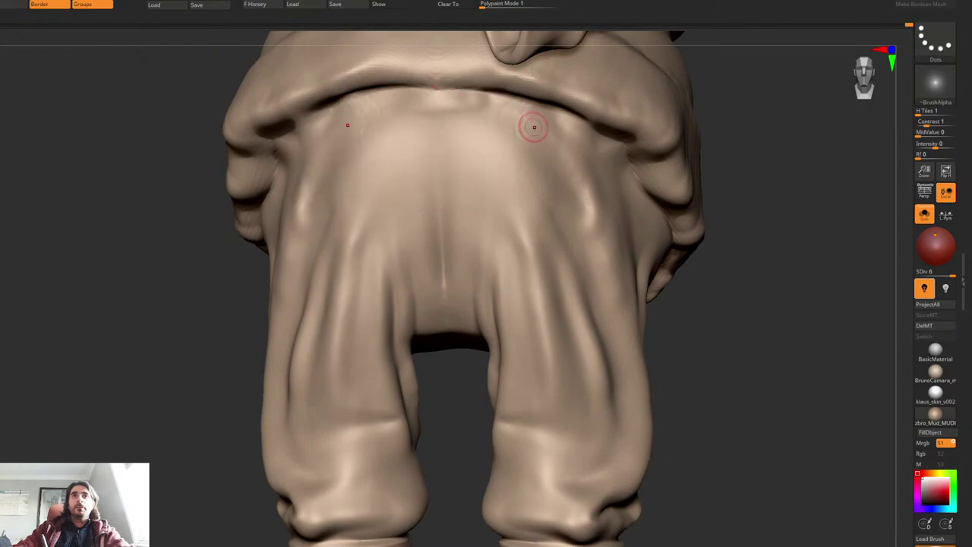
shift+drag(517, 143, 436, 86)
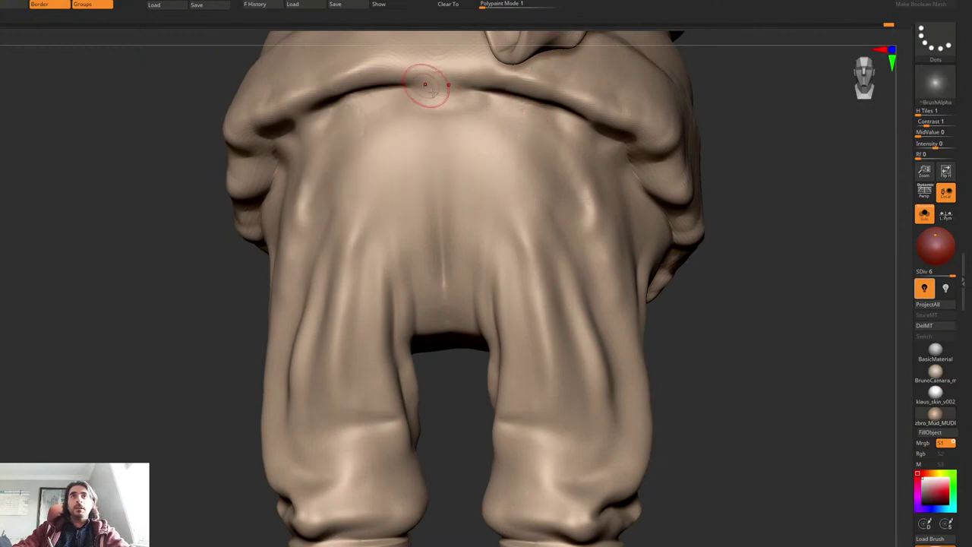
Step: Refine the front jacket hem where it meets the trousers, adjusting the brush size between passes
mouse_move(513, 183)
right_down()
mouse_move(504, 154)
mouse_move(468, 116)
right_up()
mouse_move(392, 146)
mouse_down()
mouse_move(483, 138)
mouse_move(474, 142)
mouse_move(577, 174)
mouse_up()
right_drag(552, 118, 560, 170)
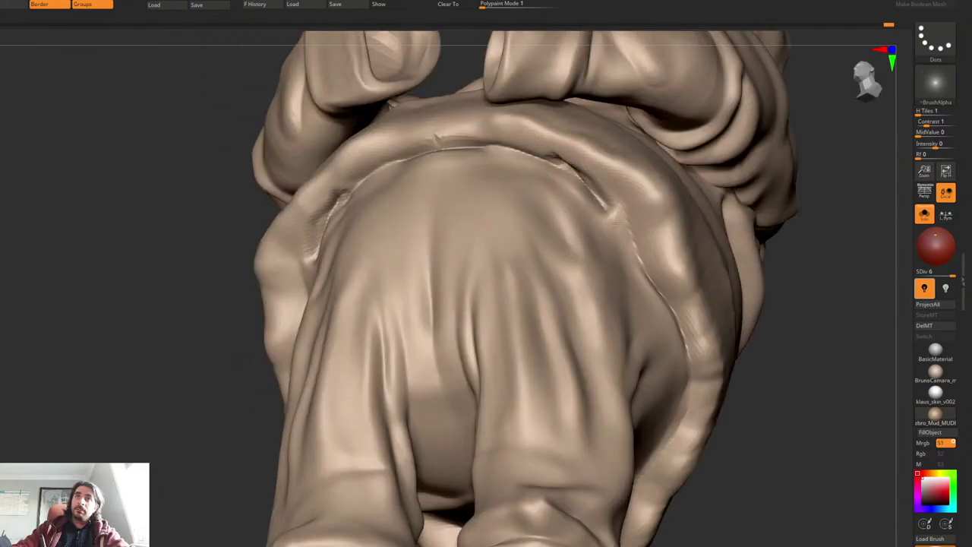
mouse_move(646, 307)
right_down()
mouse_move(623, 262)
mouse_move(629, 275)
right_up()
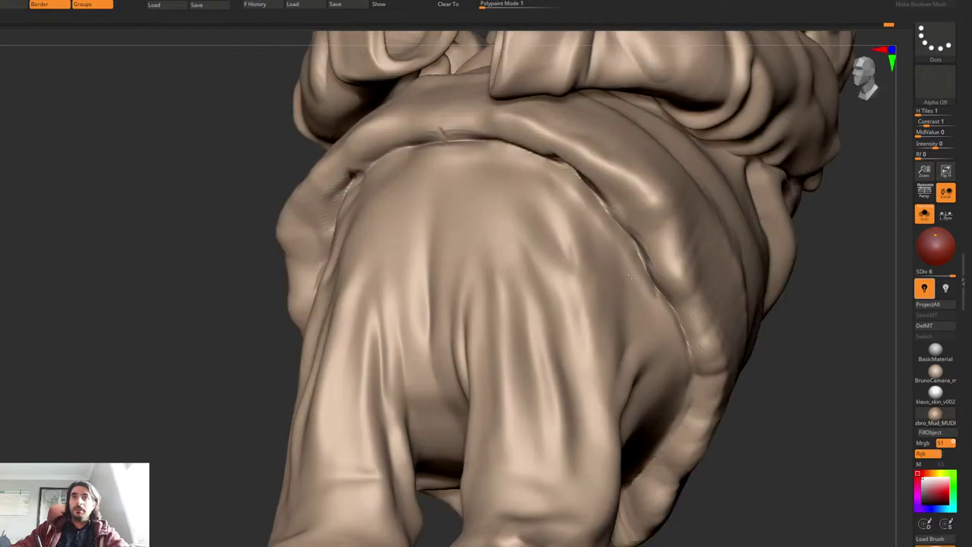
right_drag(534, 152, 571, 152)
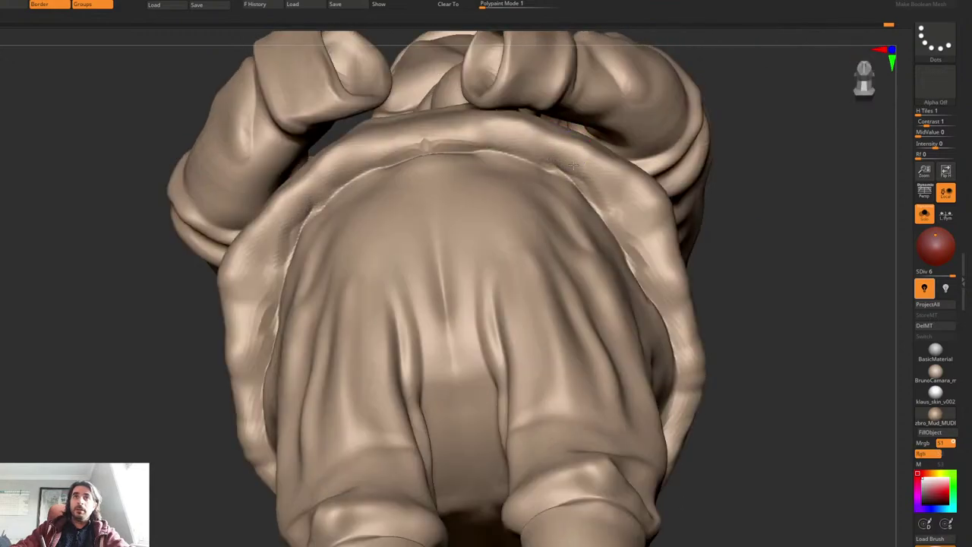
right_drag(646, 226, 665, 205)
key(space)
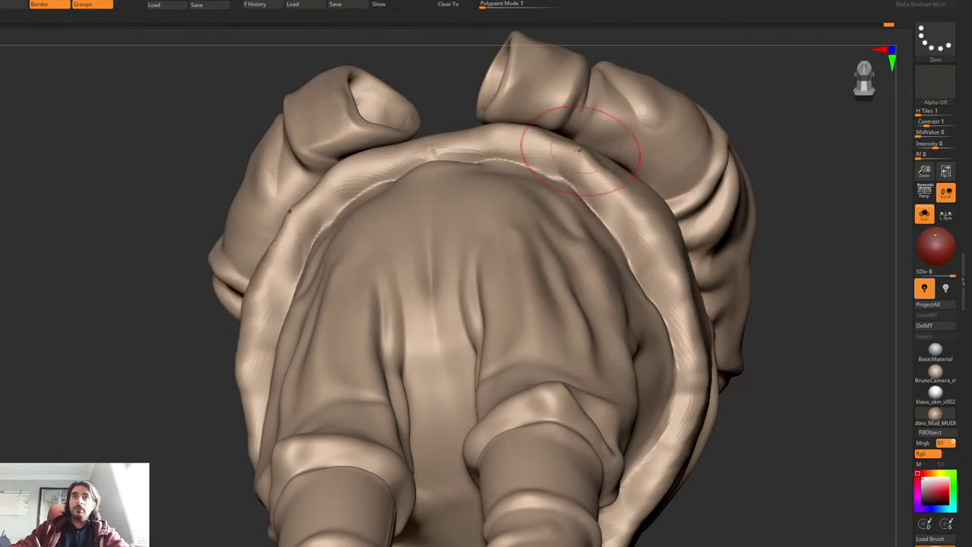
mouse_move(456, 157)
right_down()
mouse_move(423, 159)
mouse_move(437, 152)
mouse_move(475, 167)
right_up()
key(space)
key(space)
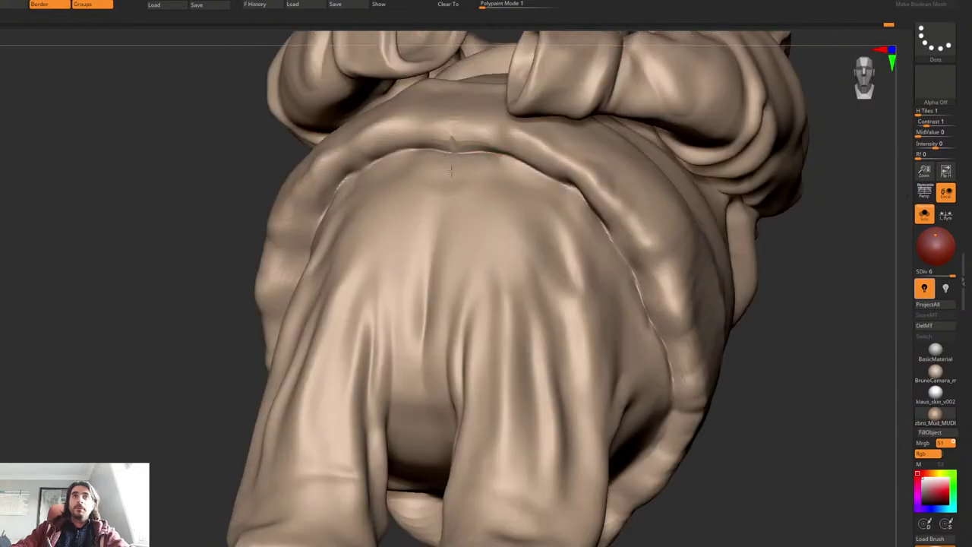
Step: Shape the short fold on the upper outer thigh just below the jacket hem and smooth its edges
mouse_move(520, 247)
ctrl+right_down()
mouse_move(497, 220)
mouse_move(544, 242)
mouse_move(506, 243)
mouse_move(527, 217)
mouse_move(503, 279)
ctrl+right_up()
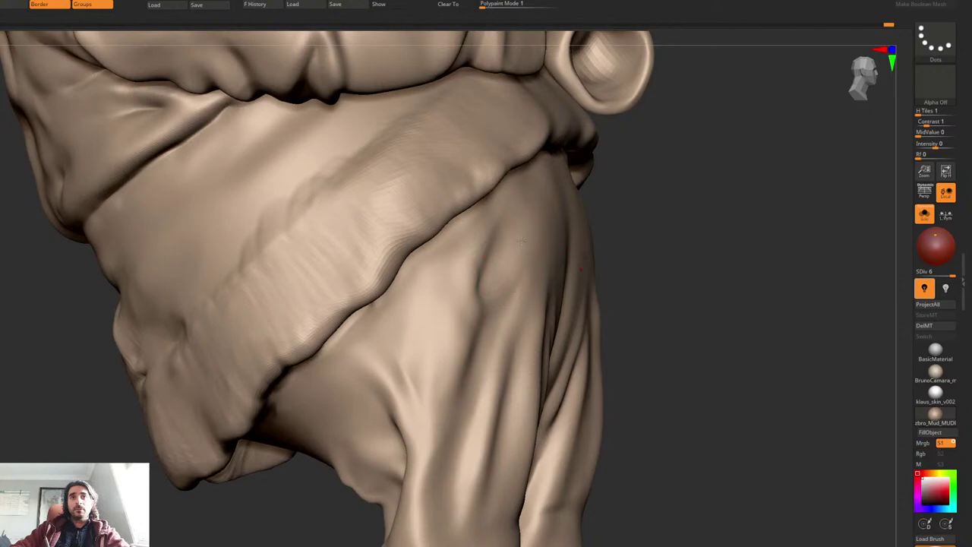
drag(519, 244, 479, 301)
mouse_move(490, 257)
mouse_down()
mouse_move(470, 311)
mouse_move(477, 261)
mouse_move(498, 275)
mouse_up()
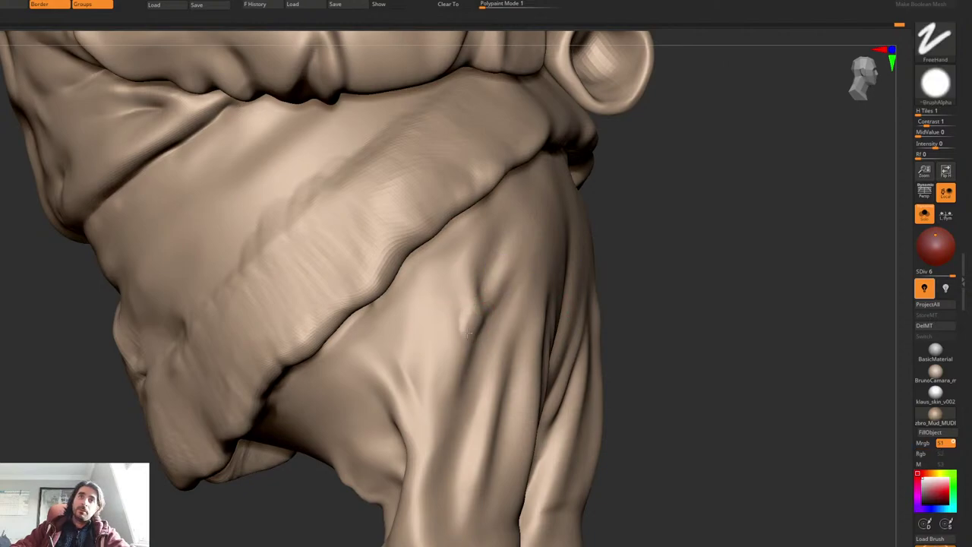
drag(468, 332, 458, 355)
mouse_move(462, 305)
shift+mouse_down()
mouse_move(454, 353)
mouse_move(491, 305)
shift+mouse_up()
Step: Extend the diagonal crease from the front of the hip down the thigh and soften it
right_drag(491, 325, 491, 304)
drag(525, 272, 512, 289)
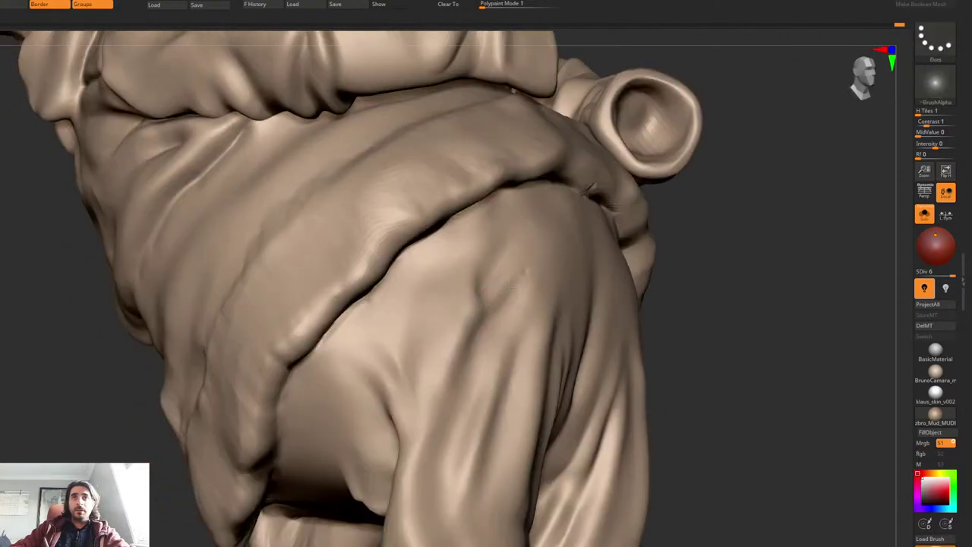
right_drag(484, 404, 523, 288)
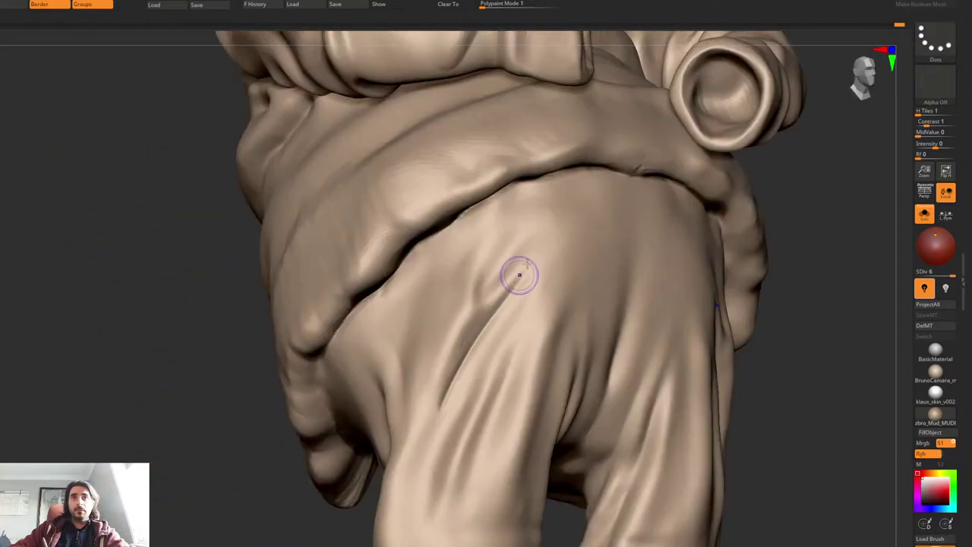
shift+drag(520, 275, 441, 390)
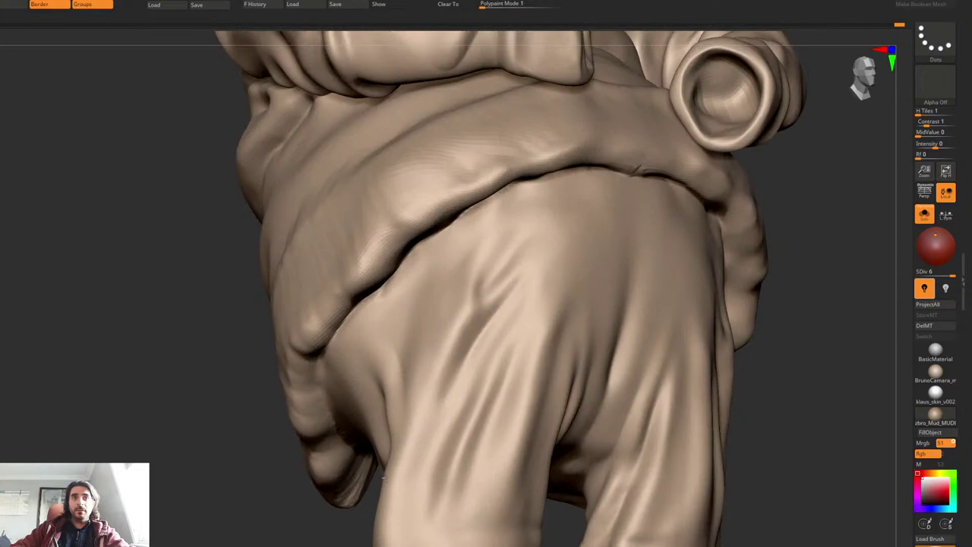
Step: Sharpen the vertical fold on the outer hip below the side of the jacket hem
right_drag(385, 485, 399, 446)
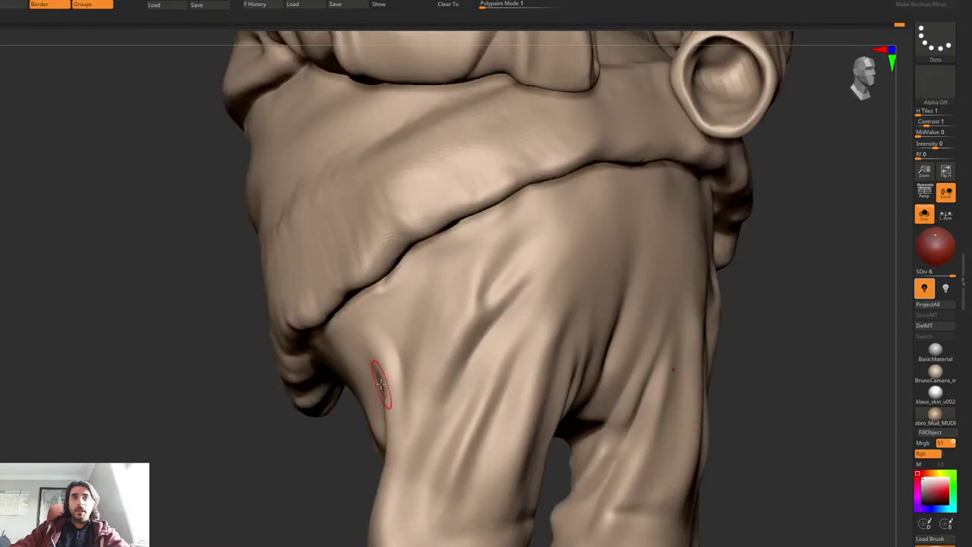
drag(380, 367, 382, 387)
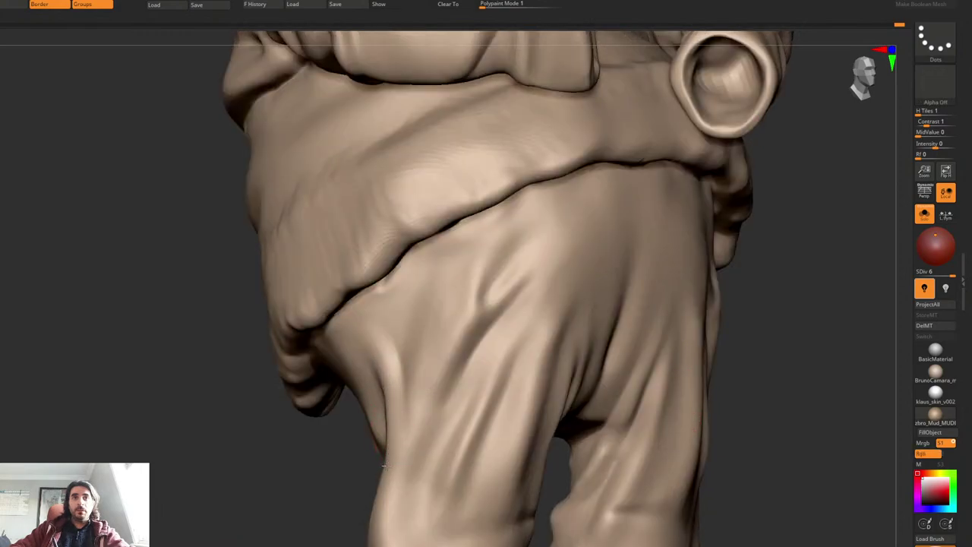
right_drag(471, 375, 454, 323)
drag(455, 326, 448, 323)
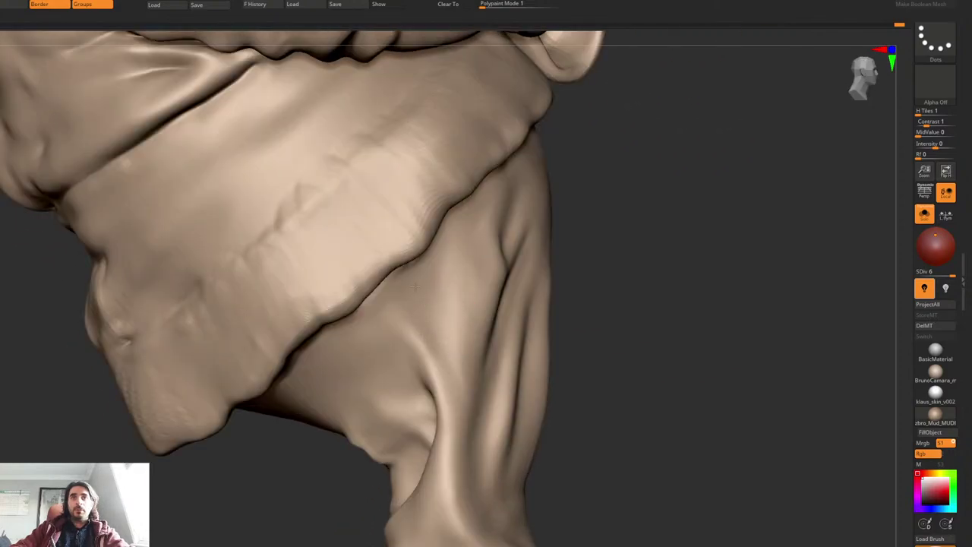
right_drag(430, 352, 496, 204)
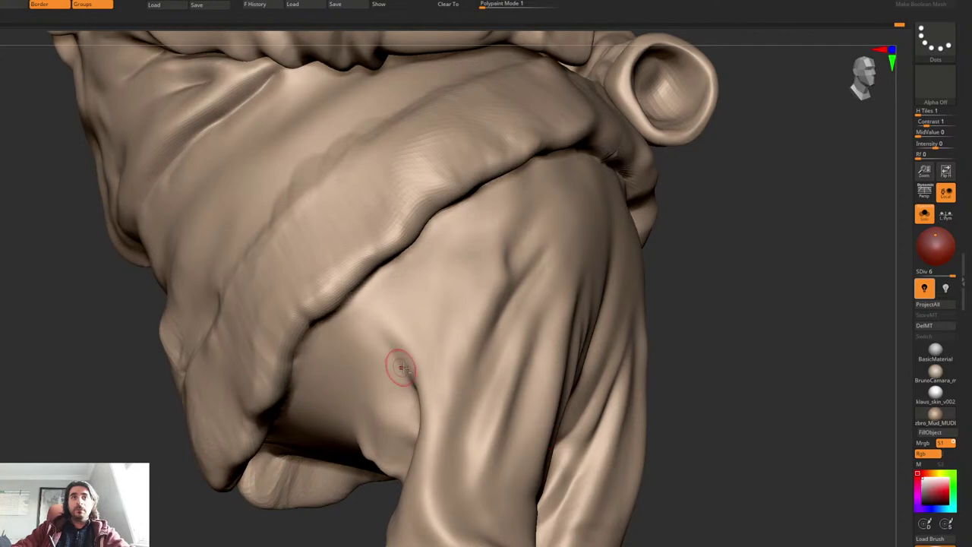
Step: Carve a short crease across the back of the thigh just below the buttock fold and soften its inner end
ctrl+right_drag(403, 368, 418, 437)
right_click(416, 439)
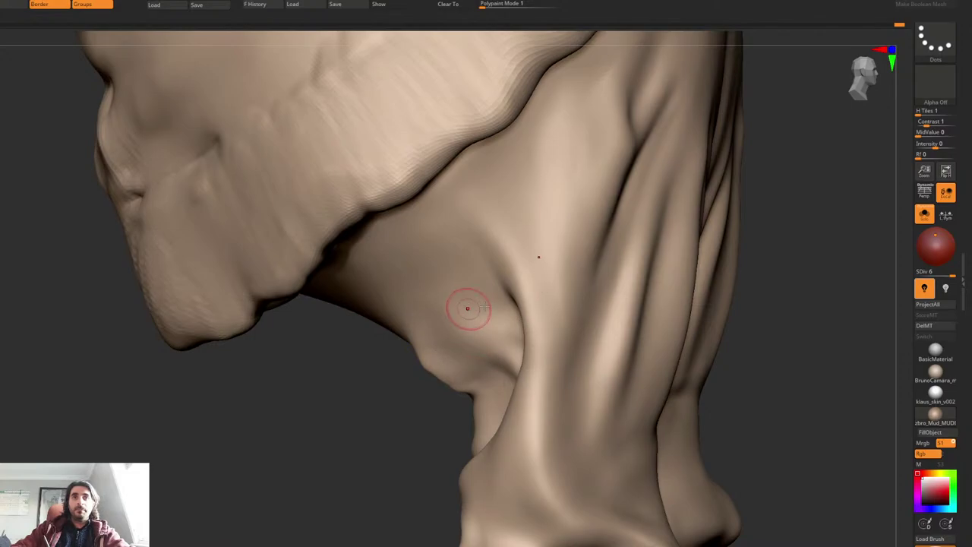
mouse_move(484, 306)
right_down()
mouse_move(517, 273)
mouse_move(479, 266)
mouse_move(480, 302)
mouse_move(461, 323)
right_up()
right_click(478, 269)
drag(446, 347, 489, 325)
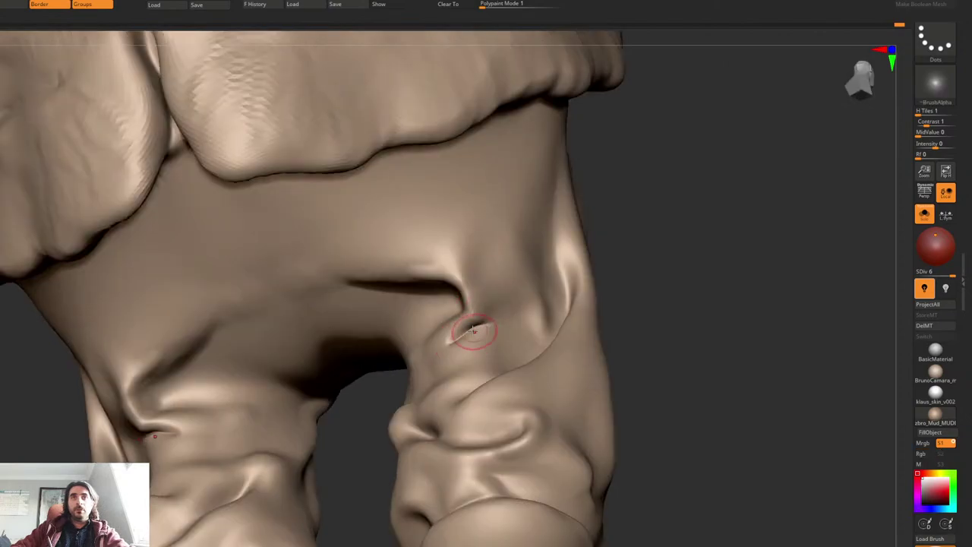
right_drag(473, 330, 492, 329)
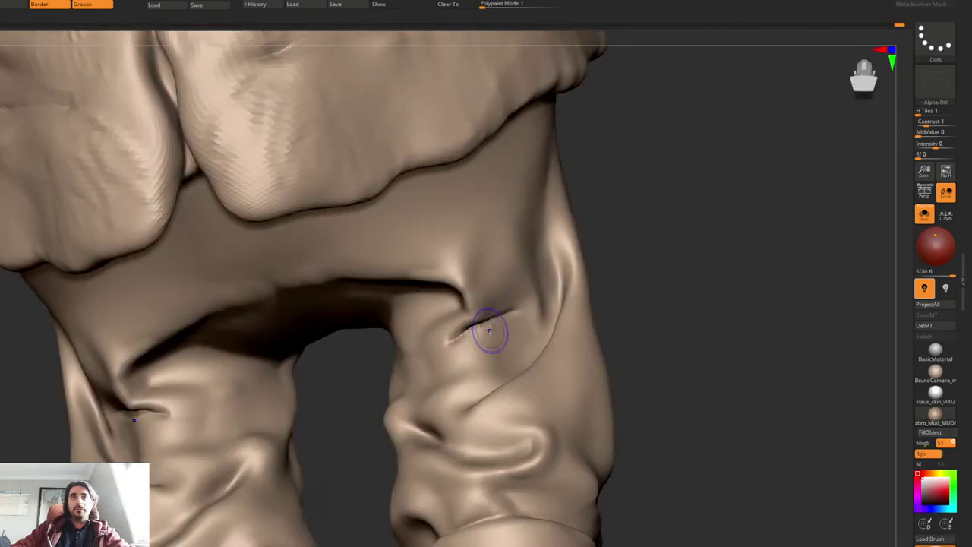
shift+drag(458, 340, 439, 350)
mouse_move(449, 347)
right_down()
mouse_move(503, 289)
mouse_move(539, 279)
right_up()
mouse_move(549, 200)
ctrl+mouse_down()
mouse_move(413, 304)
mouse_move(550, 189)
ctrl+mouse_up()
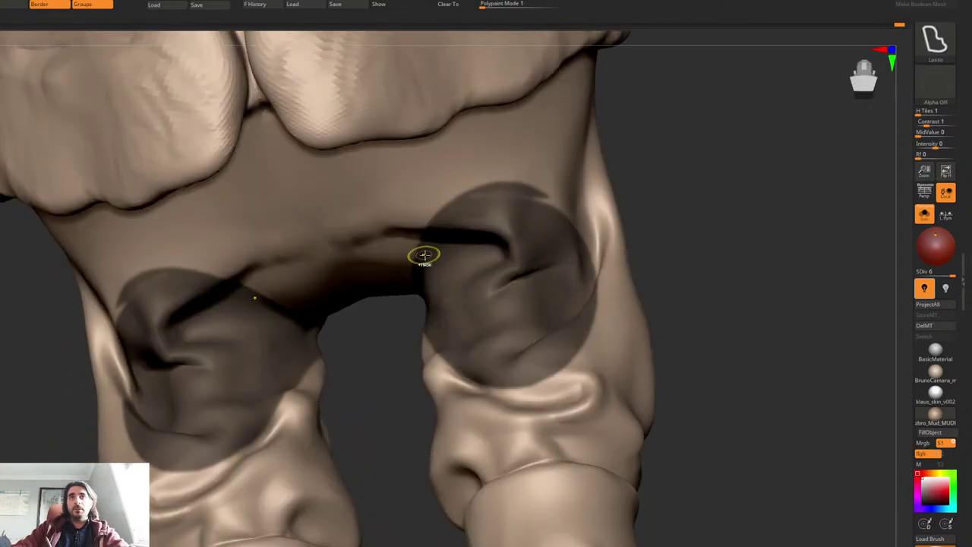
ctrl+drag(644, 219, 652, 212)
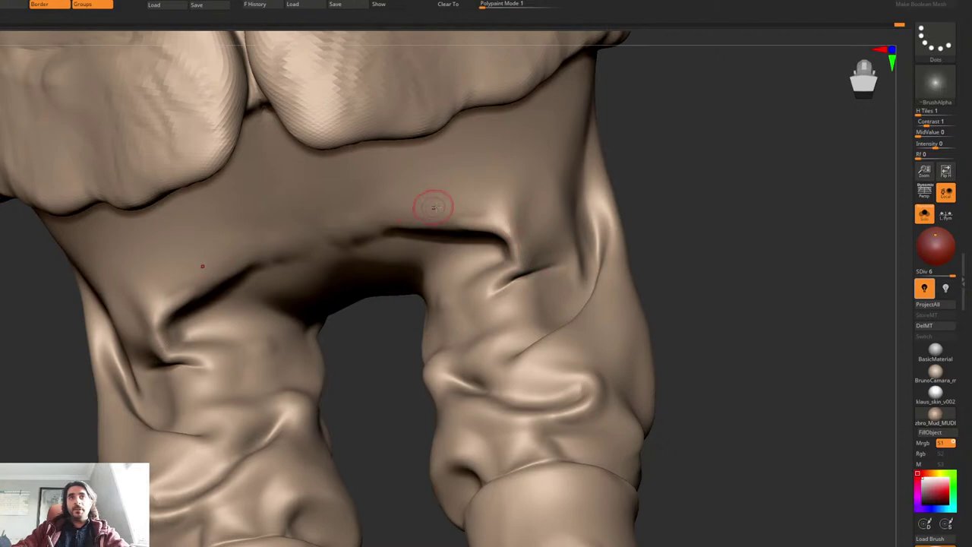
Step: Sculpt diagonal tension folds across the seat of the trousers from the jacket hem toward the outer thigh and soften them
mouse_move(457, 204)
right_down()
mouse_move(446, 179)
mouse_move(379, 168)
right_up()
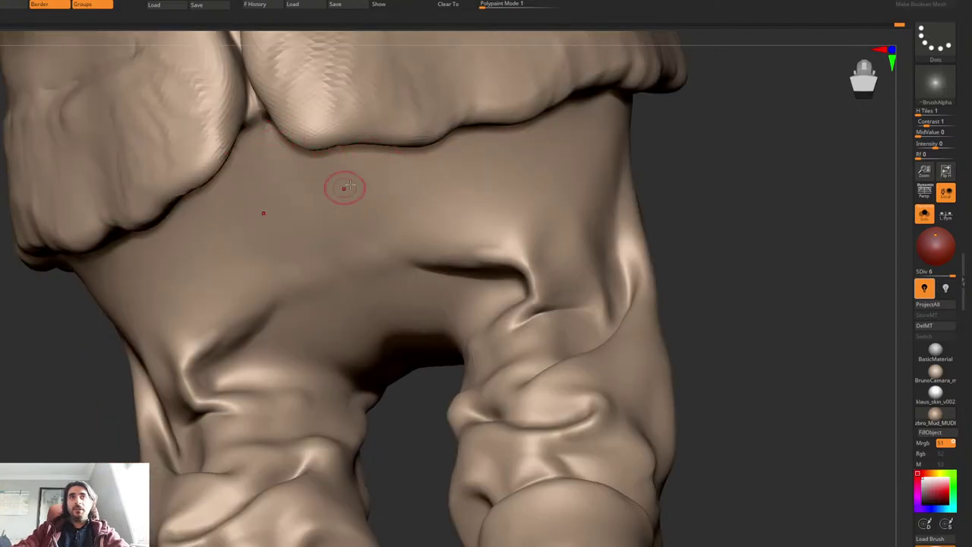
drag(392, 180, 467, 218)
key(ctrl+z)
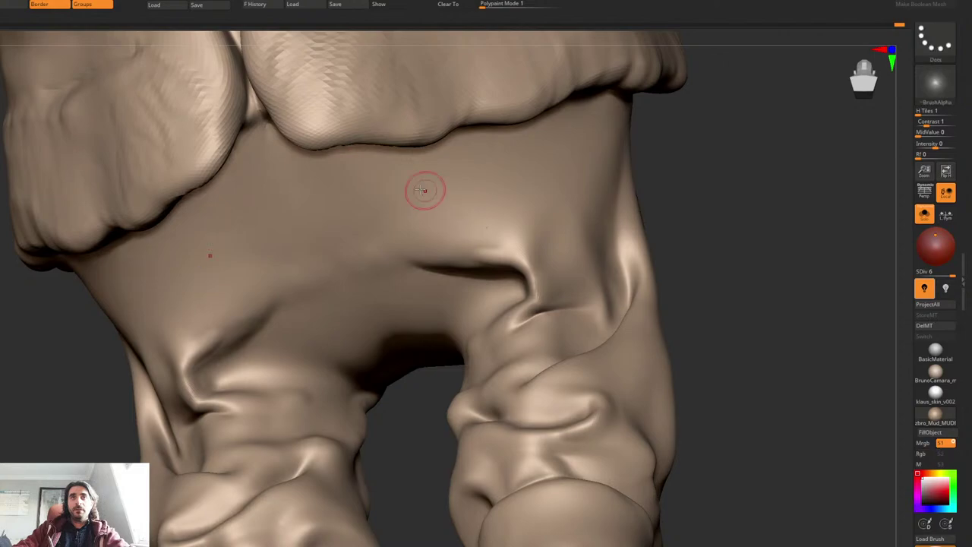
mouse_move(378, 166)
mouse_down()
mouse_move(482, 221)
mouse_move(532, 279)
mouse_move(505, 230)
mouse_move(430, 207)
mouse_move(396, 173)
mouse_up()
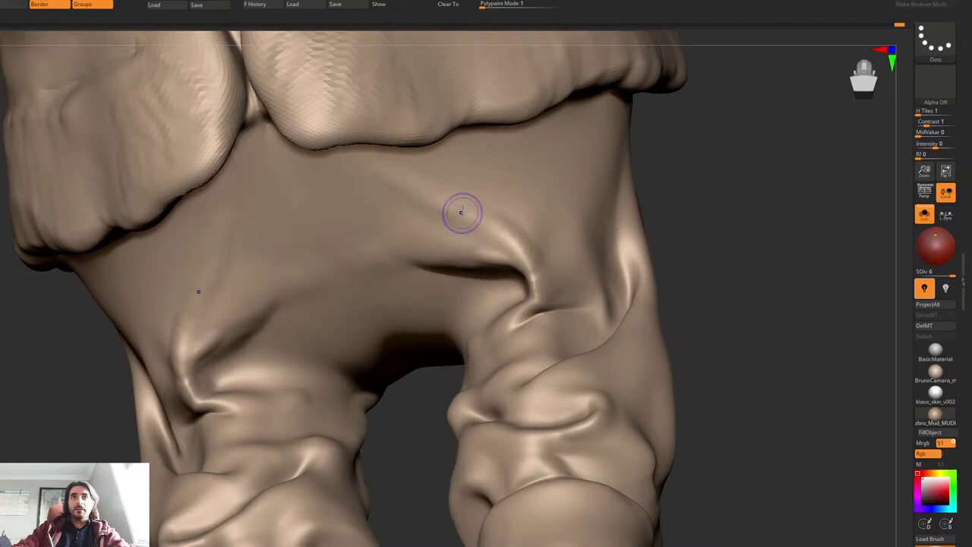
drag(509, 138, 566, 241)
mouse_move(506, 135)
shift+mouse_down()
mouse_move(513, 176)
mouse_move(553, 229)
shift+mouse_up()
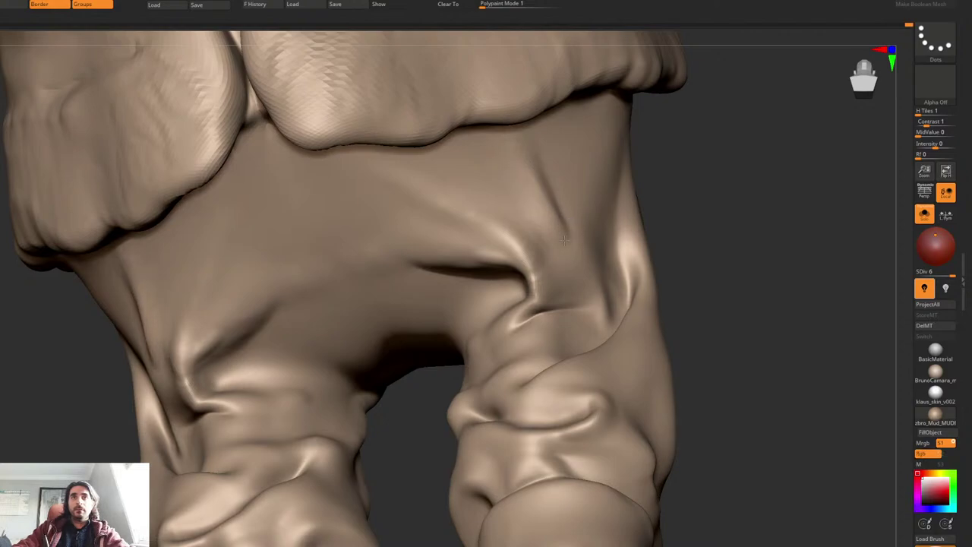
Step: Refine the seat folds beneath the back jacket hem and blend them into the buttock fold
mouse_move(545, 213)
right_down()
mouse_move(524, 159)
mouse_move(553, 198)
right_up()
right_drag(603, 244, 557, 242)
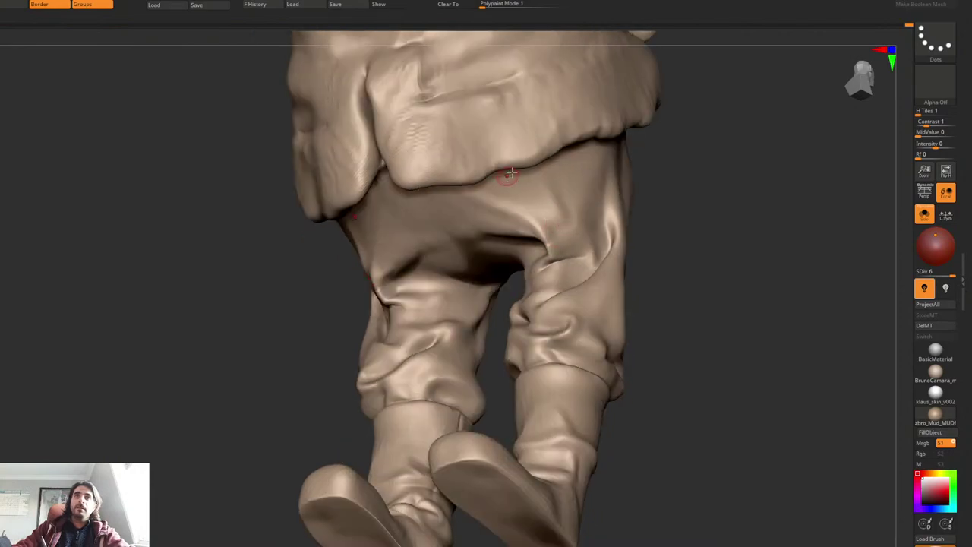
right_drag(482, 227, 520, 169)
mouse_move(537, 216)
mouse_down()
mouse_move(507, 188)
mouse_move(524, 183)
mouse_move(510, 185)
mouse_up()
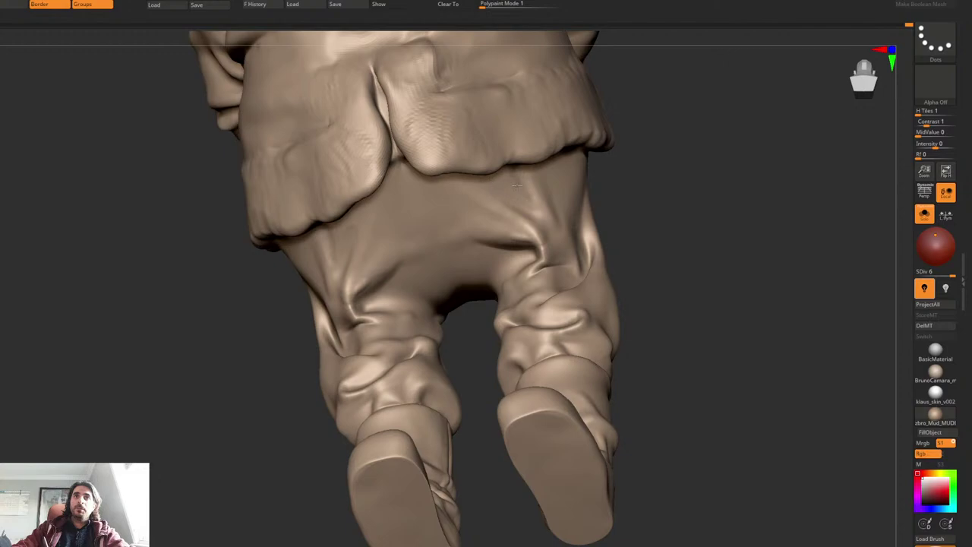
mouse_move(533, 189)
right_down()
mouse_move(560, 213)
mouse_move(532, 223)
mouse_move(547, 260)
mouse_move(515, 253)
right_up()
mouse_move(526, 226)
shift+mouse_down()
mouse_move(473, 212)
mouse_move(515, 256)
mouse_move(376, 262)
mouse_move(495, 274)
shift+mouse_up()
mouse_move(323, 266)
shift+mouse_down()
mouse_move(427, 259)
mouse_move(374, 284)
shift+mouse_up()
Step: Carve the crease under the buttock down toward the inner thigh with the DamStandard brush
right_drag(403, 282, 425, 236)
mouse_move(497, 293)
mouse_down()
mouse_move(389, 295)
mouse_move(490, 299)
mouse_up()
right_drag(496, 244, 498, 315)
key(space)
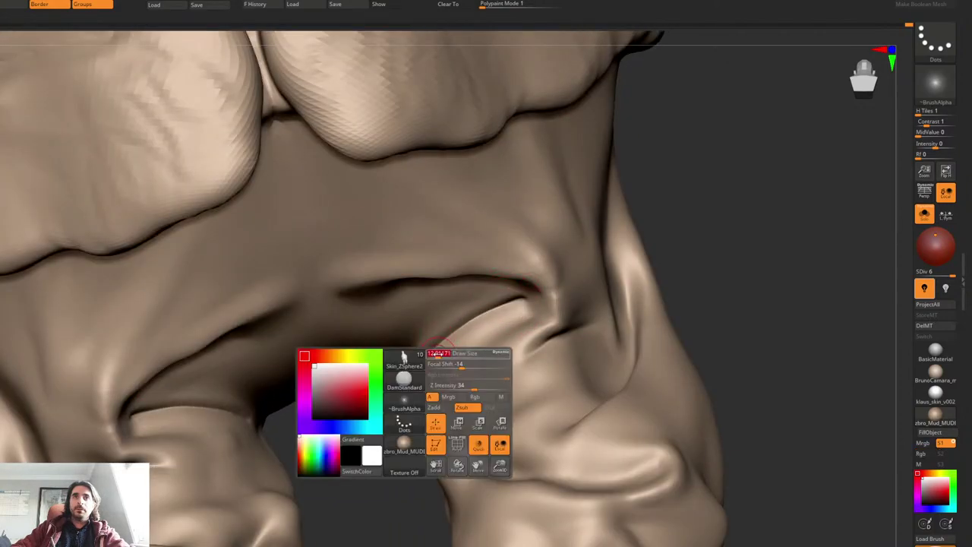
right_drag(403, 355, 502, 296)
mouse_move(512, 295)
mouse_down()
mouse_move(444, 331)
mouse_move(397, 382)
mouse_up()
right_drag(462, 357, 424, 373)
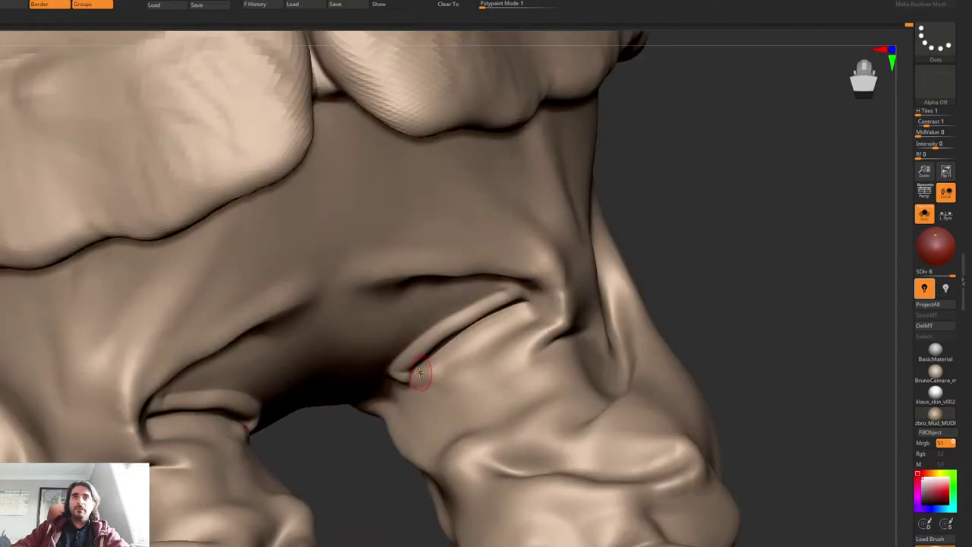
Step: Hook the inner-thigh end of the buttock crease back across the leg and smooth the resulting bump
mouse_move(398, 374)
mouse_down()
mouse_move(404, 389)
mouse_move(426, 386)
mouse_move(486, 358)
mouse_up()
shift+drag(427, 377, 485, 361)
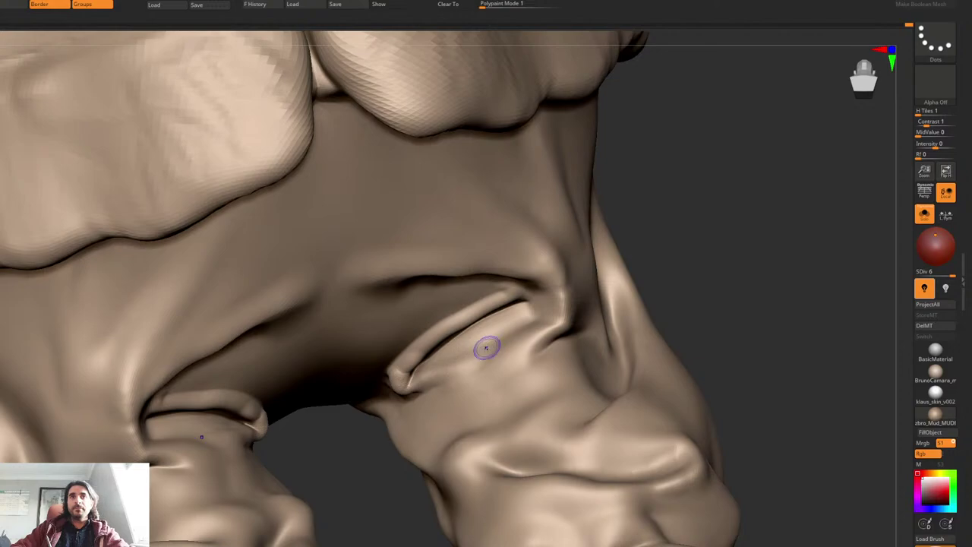
right_drag(487, 348, 490, 297)
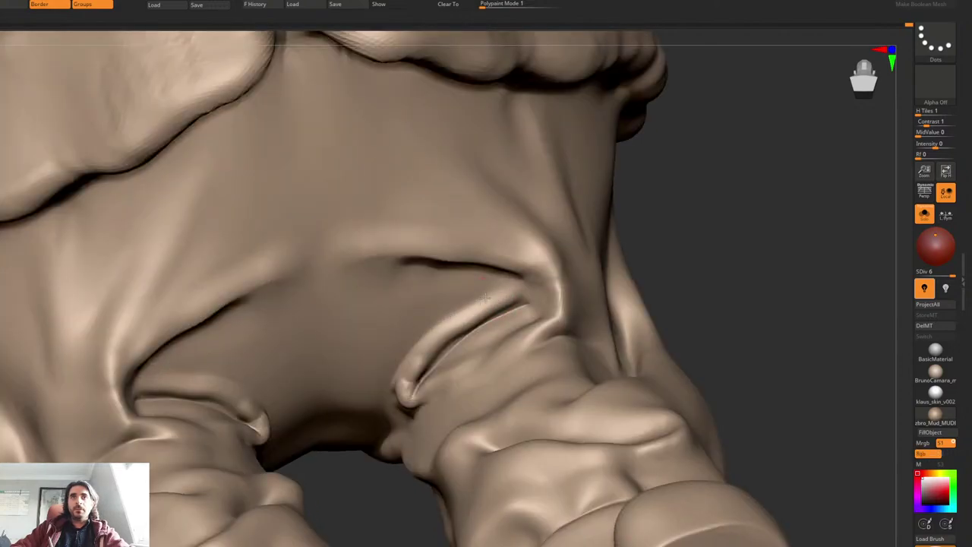
shift+drag(396, 395, 401, 397)
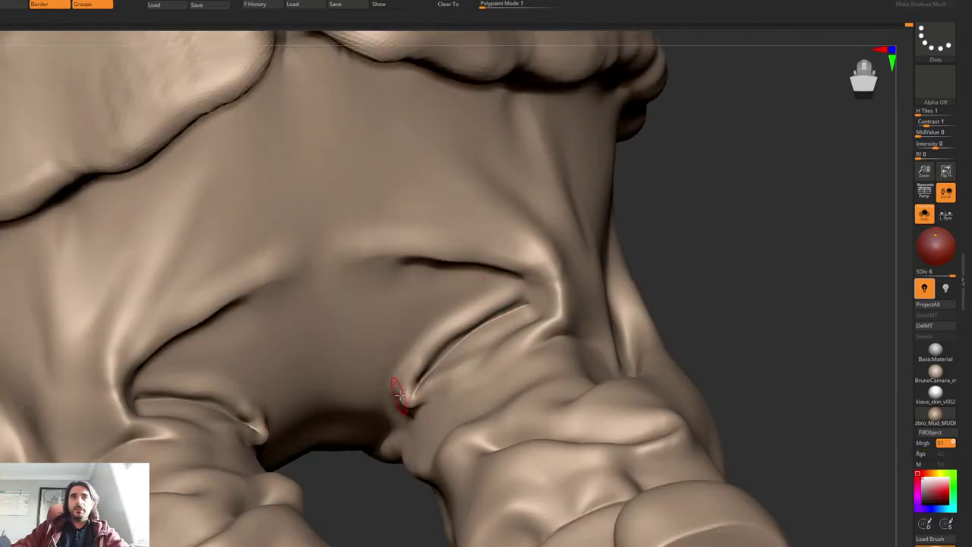
Step: Extend the inner-thigh end of the buttock crease toward the crotch with small carved and softened ridges
mouse_move(403, 374)
right_down()
mouse_move(408, 395)
mouse_move(392, 398)
mouse_move(396, 369)
mouse_move(376, 406)
mouse_move(452, 341)
mouse_move(451, 369)
right_up()
key(d)
mouse_move(394, 400)
shift+mouse_down()
mouse_move(463, 351)
mouse_move(468, 332)
shift+mouse_up()
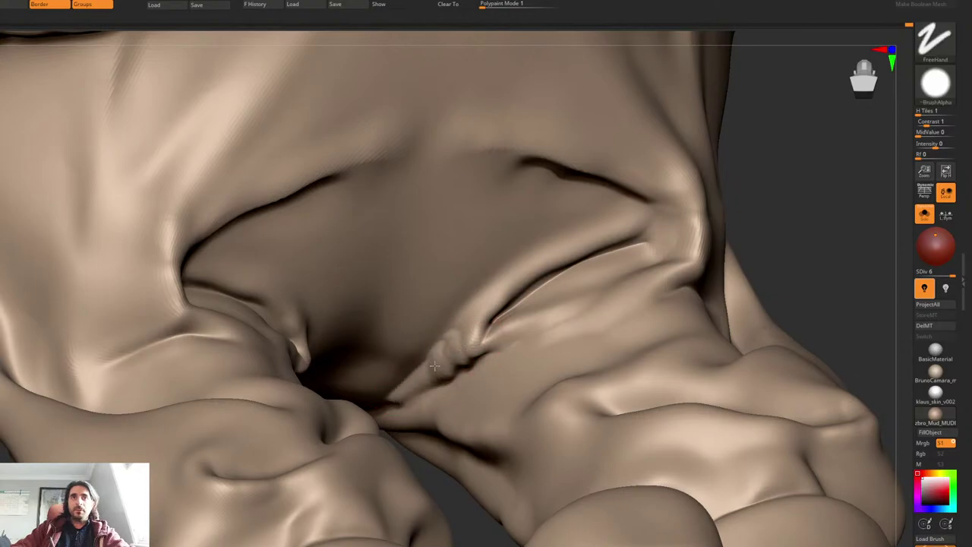
shift+drag(434, 365, 406, 400)
mouse_move(406, 401)
right_down()
mouse_move(416, 372)
mouse_move(413, 399)
mouse_move(392, 395)
mouse_move(462, 337)
right_up()
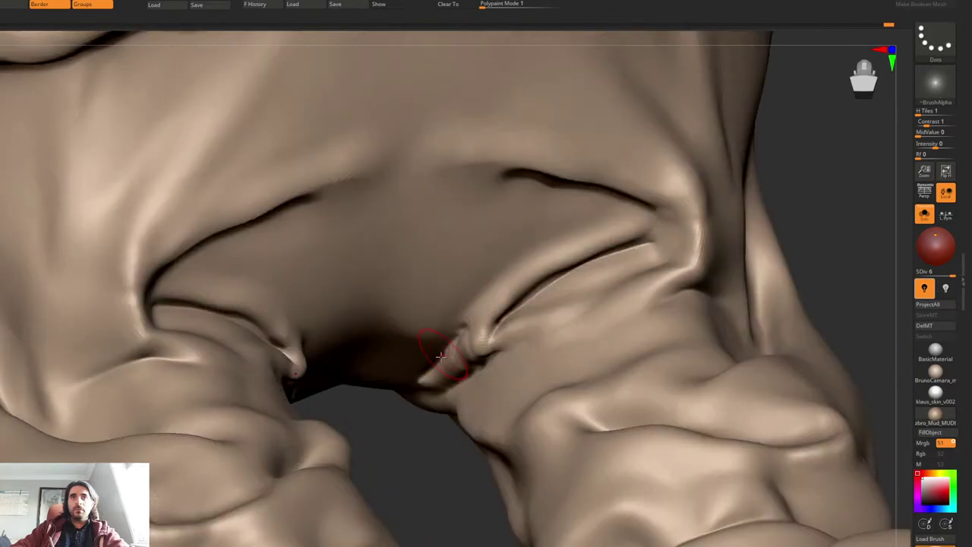
drag(439, 359, 489, 298)
right_drag(473, 316, 516, 326)
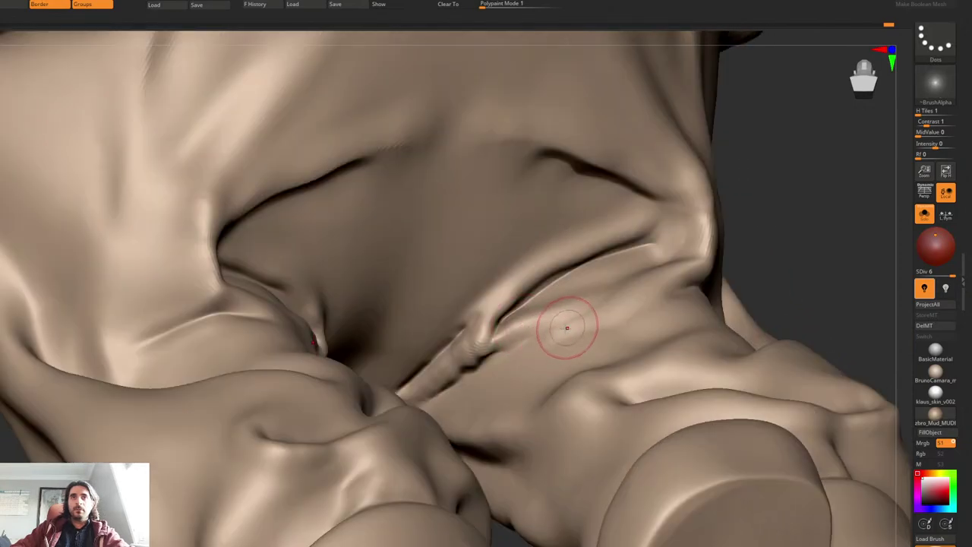
drag(432, 399, 475, 371)
right_drag(458, 360, 444, 391)
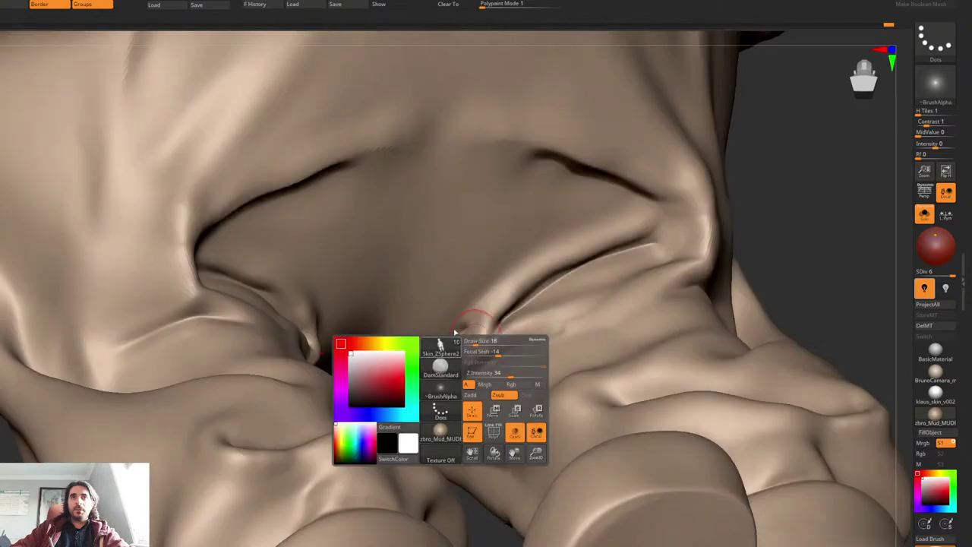
Step: Carve a long fold down the inner thigh beside the crotch with the DamStandard brush and soften its lower end
mouse_move(465, 322)
right_down()
mouse_move(469, 217)
mouse_move(451, 311)
mouse_move(504, 267)
right_up()
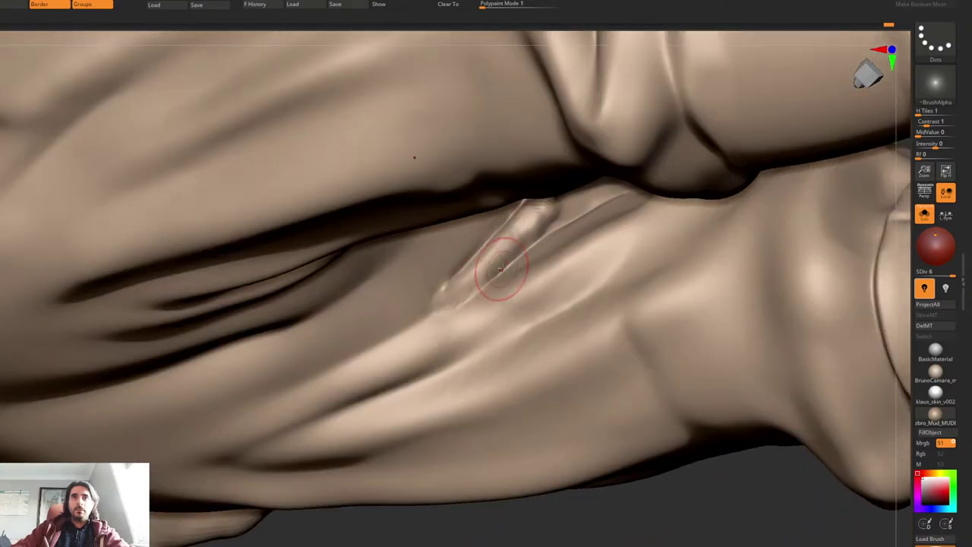
mouse_move(440, 318)
mouse_down()
mouse_move(334, 369)
mouse_move(521, 222)
mouse_up()
right_drag(487, 258, 486, 230)
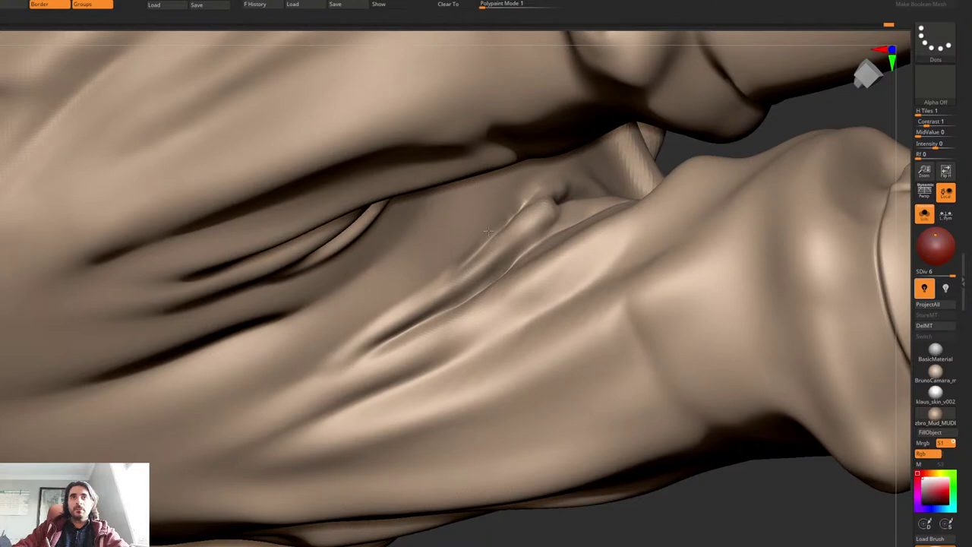
mouse_move(358, 351)
shift+mouse_down()
mouse_move(465, 314)
mouse_move(390, 354)
shift+mouse_up()
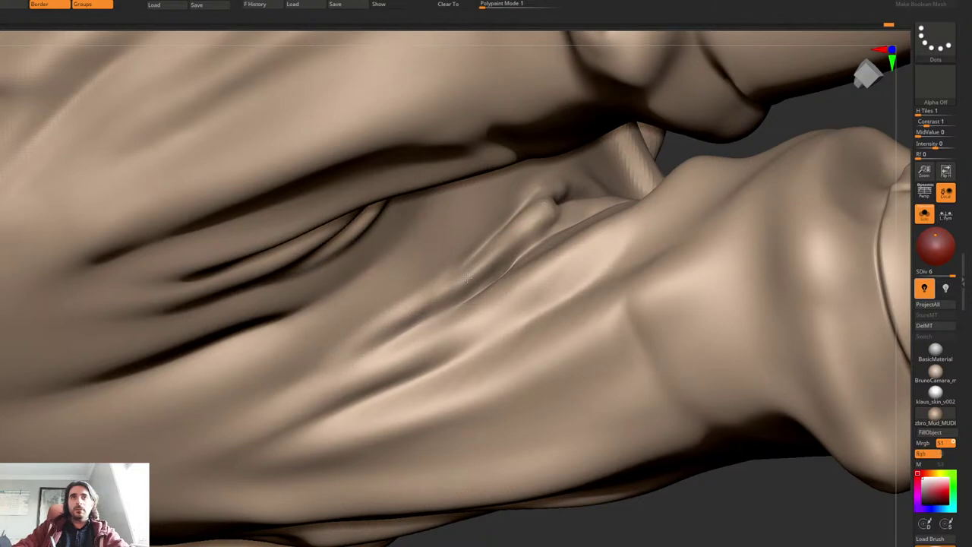
ctrl+right_drag(282, 378, 456, 259)
right_drag(528, 287, 508, 297)
right_click(510, 298)
ctrl+drag(508, 297, 507, 297)
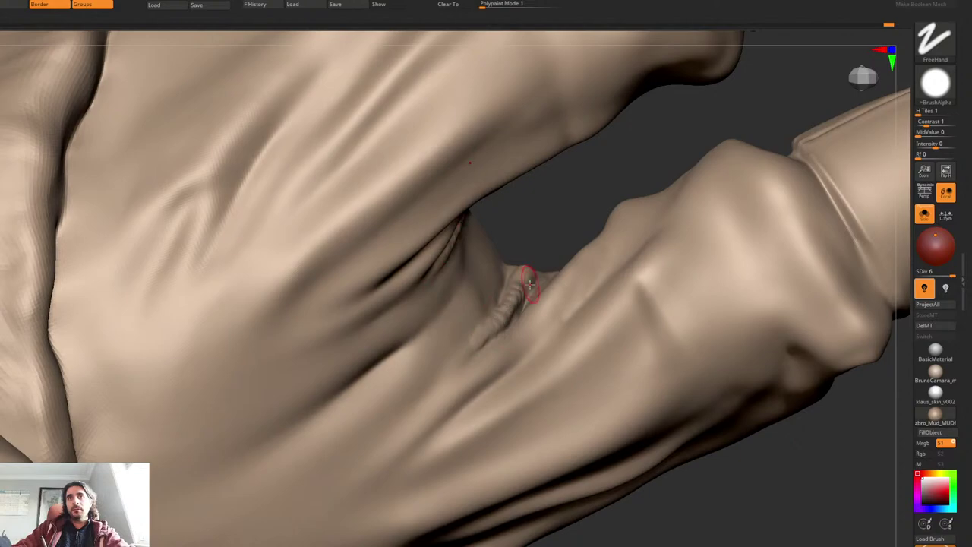
Step: Smooth the raised inner-thigh fold, re-cut its edge with the DamStandard brush and blend the cut
right_drag(530, 284, 528, 279)
shift+drag(518, 286, 514, 296)
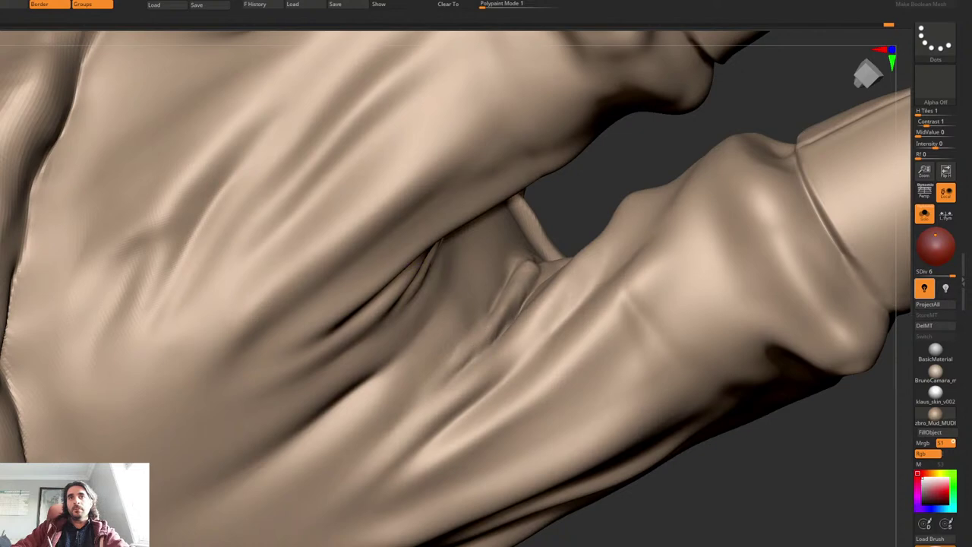
key(2)
drag(418, 407, 476, 357)
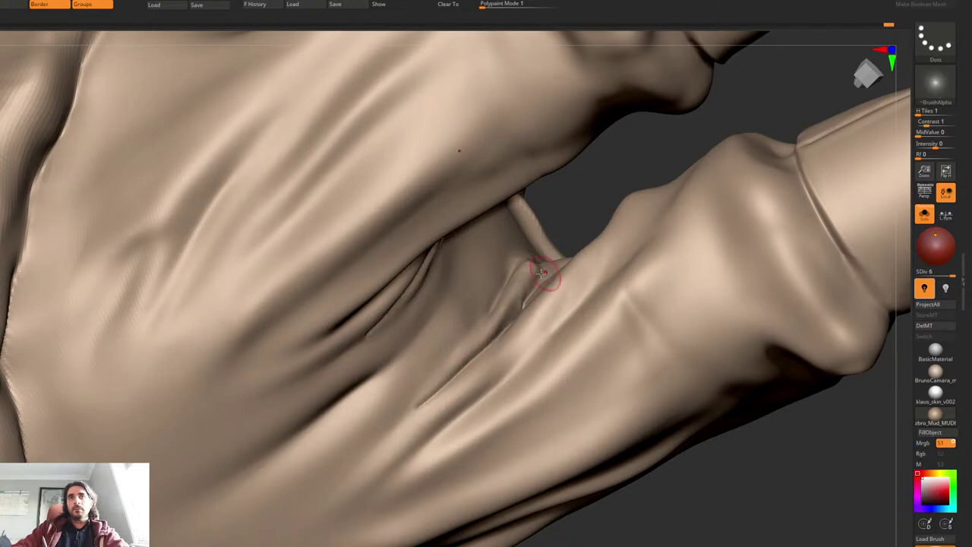
shift+drag(504, 319, 514, 311)
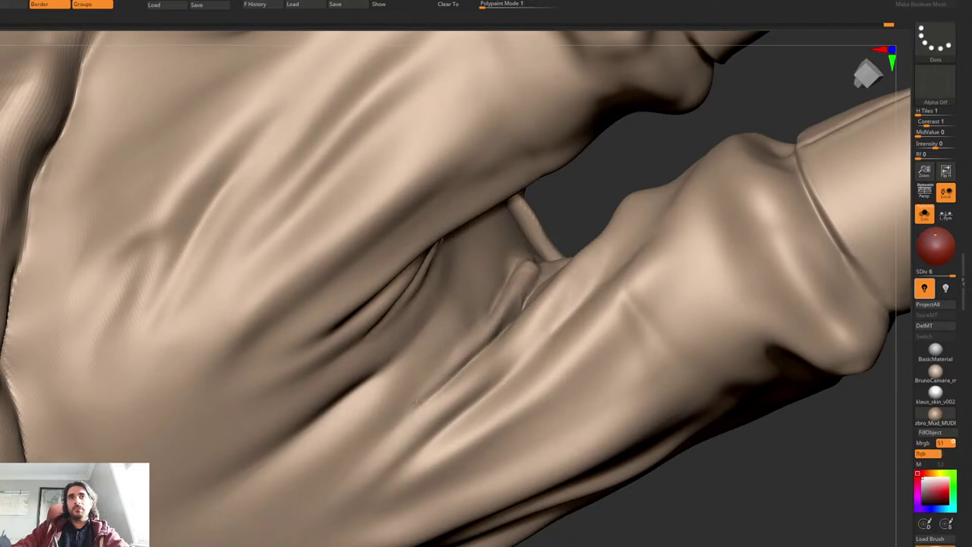
ctrl+right_drag(560, 271, 481, 244)
mouse_move(508, 299)
right_down()
mouse_move(582, 255)
mouse_move(629, 186)
mouse_move(514, 310)
right_up()
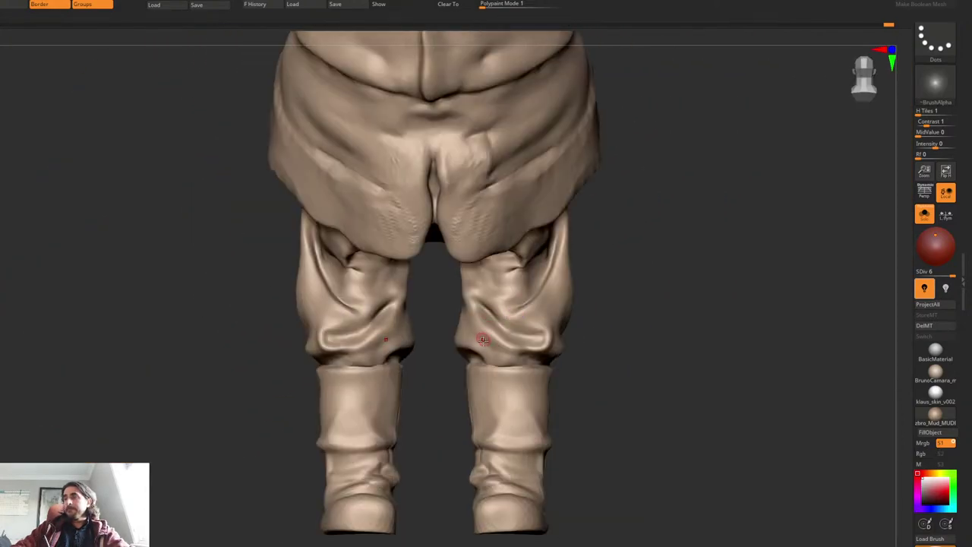
Step: Sculpt soft diagonal tension folds running from the inner seat into the crotch with the Standard brush, undoing the unwanted strokes
right_drag(483, 340, 469, 217)
mouse_move(470, 216)
alt+right_down()
mouse_move(497, 311)
mouse_move(490, 267)
mouse_move(444, 248)
alt+right_up()
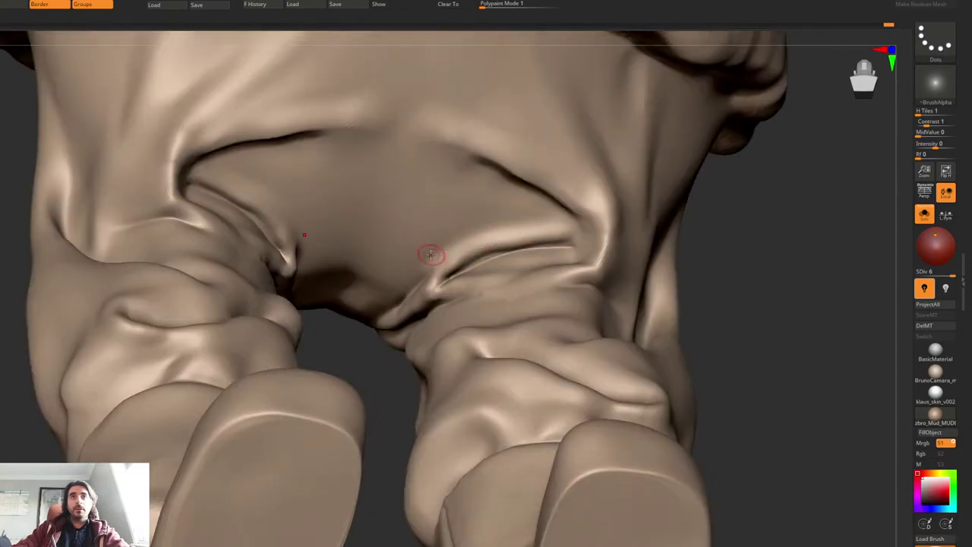
key(b)
key(s)
key(t)
drag(515, 230, 368, 293)
right_drag(450, 255, 433, 260)
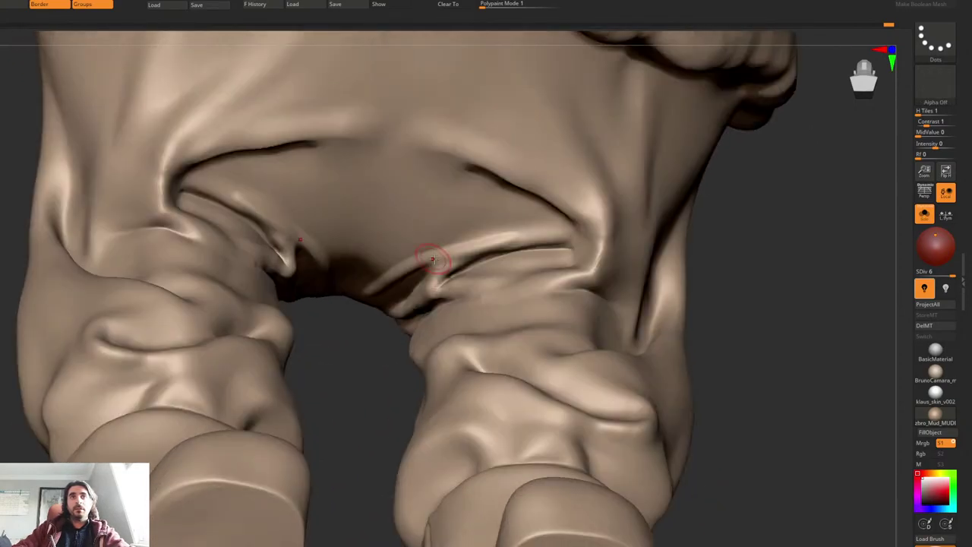
key(ctrl+z)
alt+drag(526, 230, 402, 275)
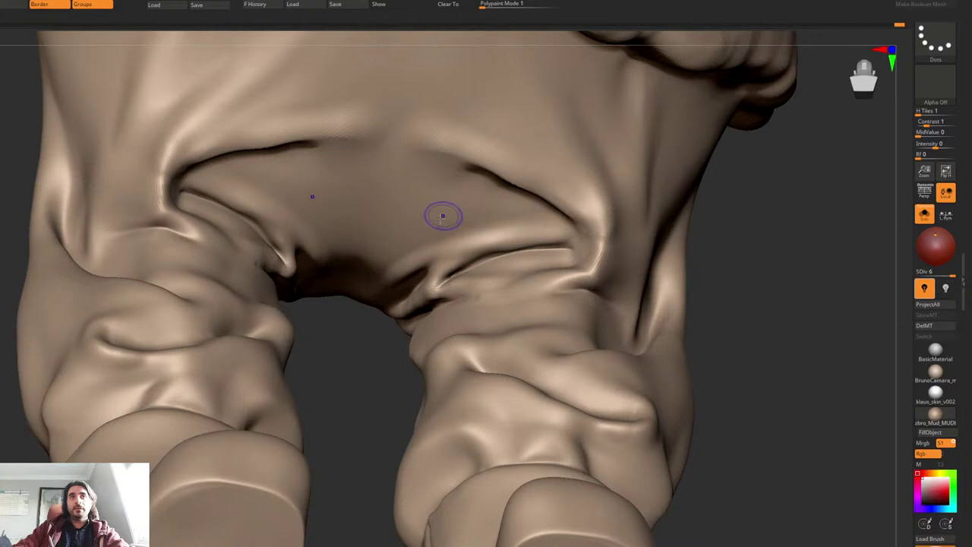
mouse_move(427, 210)
mouse_down()
mouse_move(450, 196)
mouse_move(408, 242)
mouse_up()
key(ctrl+z)
drag(455, 198, 366, 283)
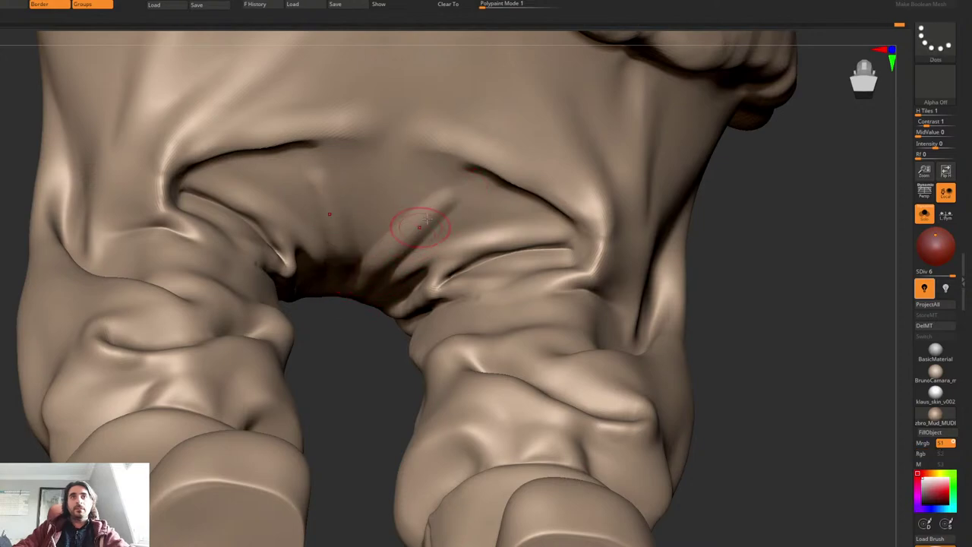
ctrl+right_drag(373, 272, 439, 304)
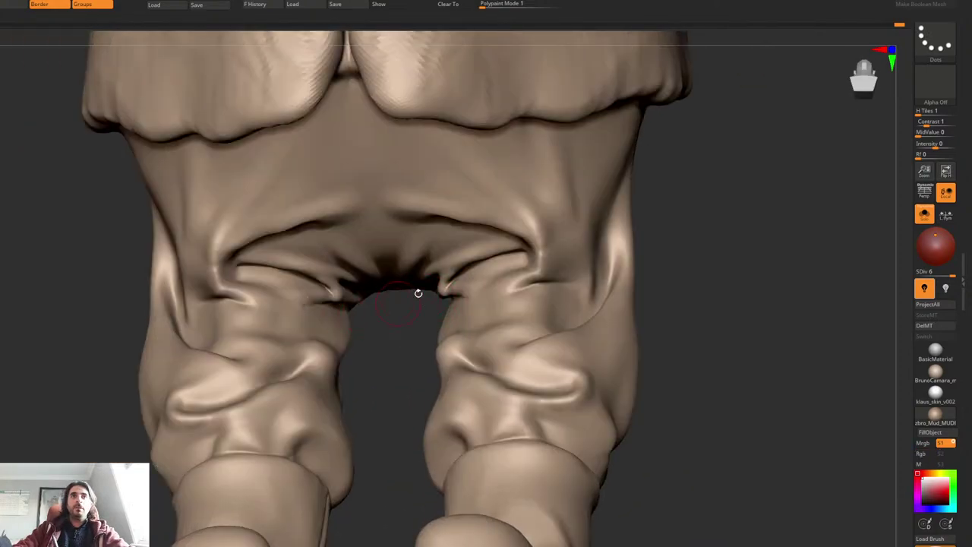
mouse_move(226, 203)
ctrl+mouse_down()
mouse_move(591, 284)
mouse_move(251, 323)
ctrl+mouse_up()
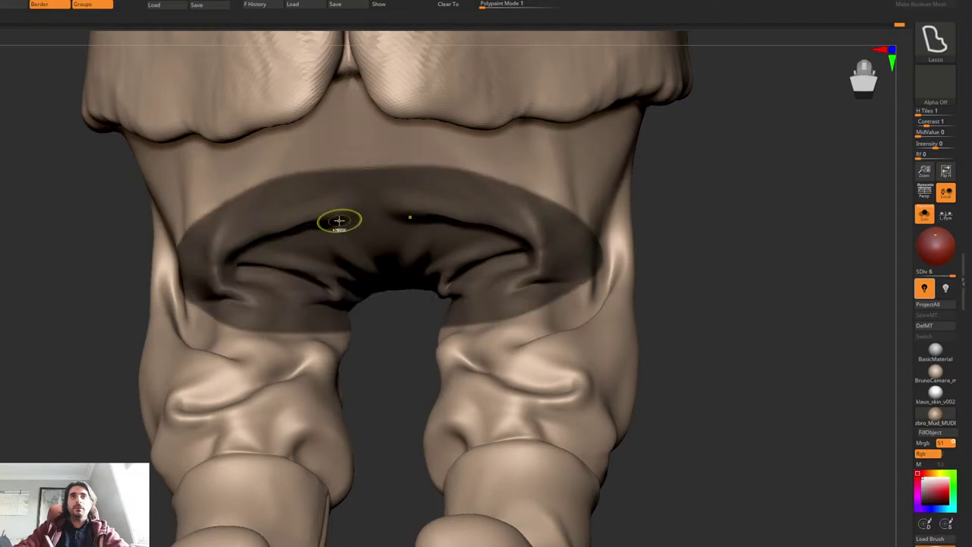
ctrl+click(668, 228)
ctrl+click(665, 321)
ctrl+drag(706, 248, 752, 332)
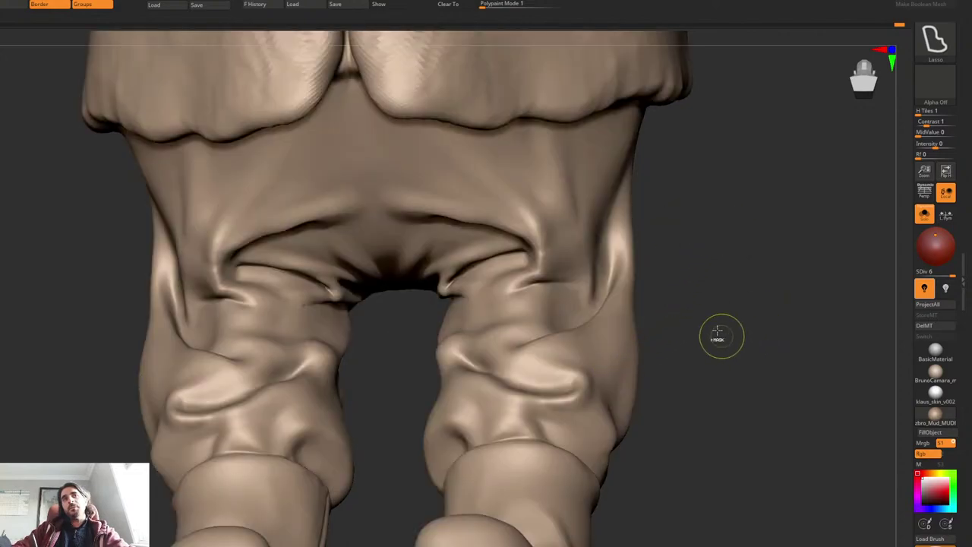
Step: Smooth the trouser surface on the seat just above the buttock creases
shift+drag(354, 205, 310, 201)
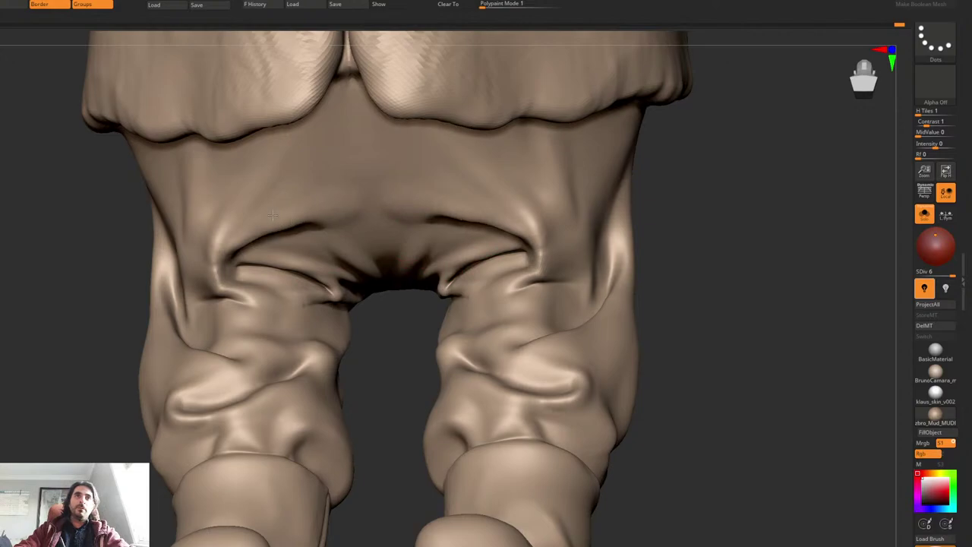
alt+right_drag(502, 199, 541, 204)
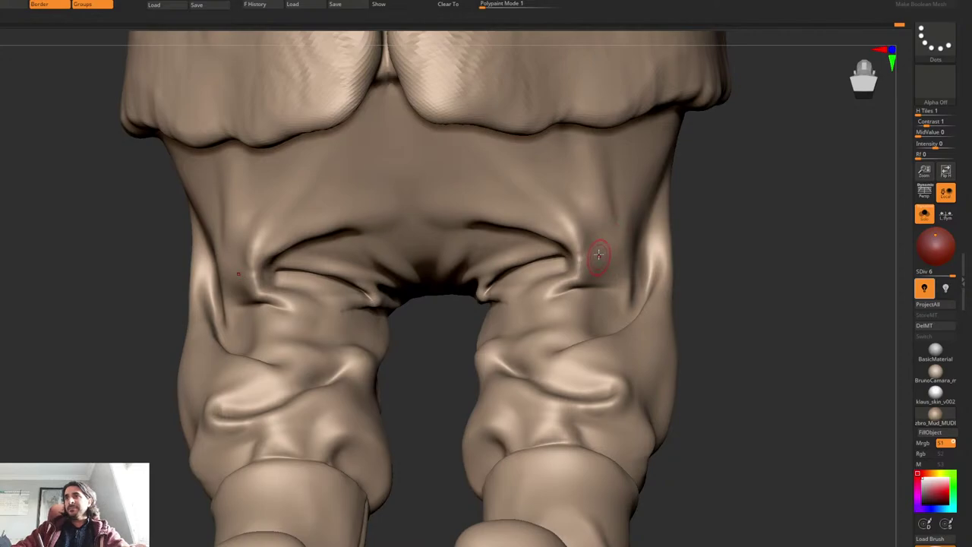
mouse_move(599, 285)
right_down()
mouse_move(560, 282)
mouse_move(551, 369)
mouse_move(487, 281)
right_up()
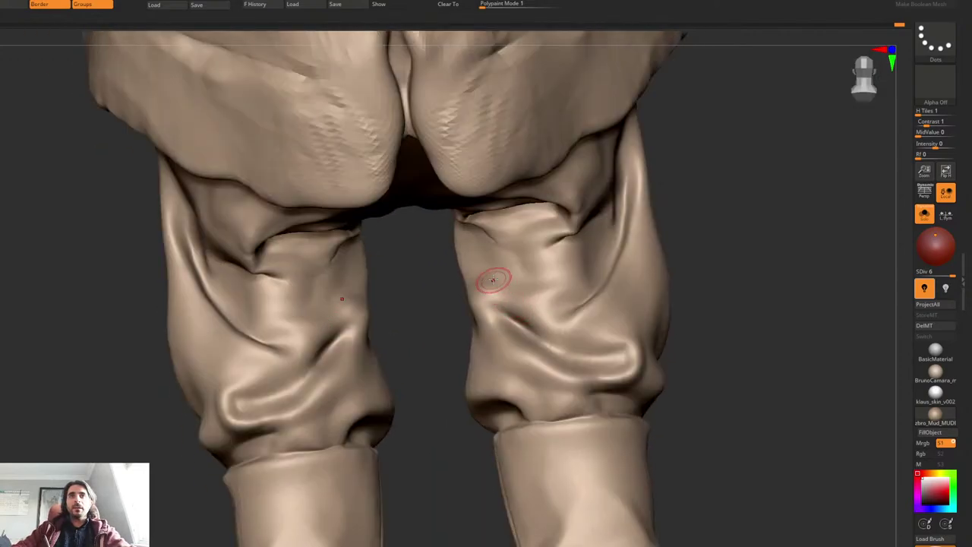
Step: Carve the trouser creases where the fabric gathers above the boot cuff
mouse_move(615, 343)
alt+right_down()
mouse_move(546, 308)
mouse_move(585, 310)
mouse_move(633, 342)
mouse_move(579, 319)
mouse_move(655, 327)
alt+right_up()
key(space)
key(2)
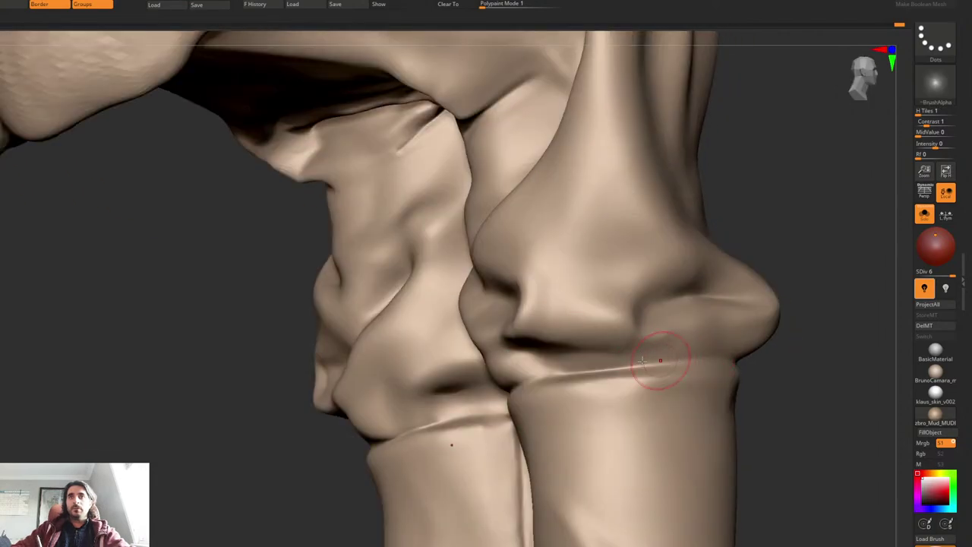
mouse_move(543, 385)
mouse_down()
mouse_move(664, 363)
mouse_move(757, 366)
mouse_move(744, 341)
mouse_move(695, 337)
mouse_move(622, 292)
mouse_move(615, 315)
mouse_up()
mouse_move(798, 309)
mouse_down()
mouse_move(641, 235)
mouse_move(540, 241)
mouse_move(524, 221)
mouse_move(542, 282)
mouse_move(556, 269)
mouse_move(415, 225)
mouse_move(434, 217)
mouse_move(495, 237)
mouse_up()
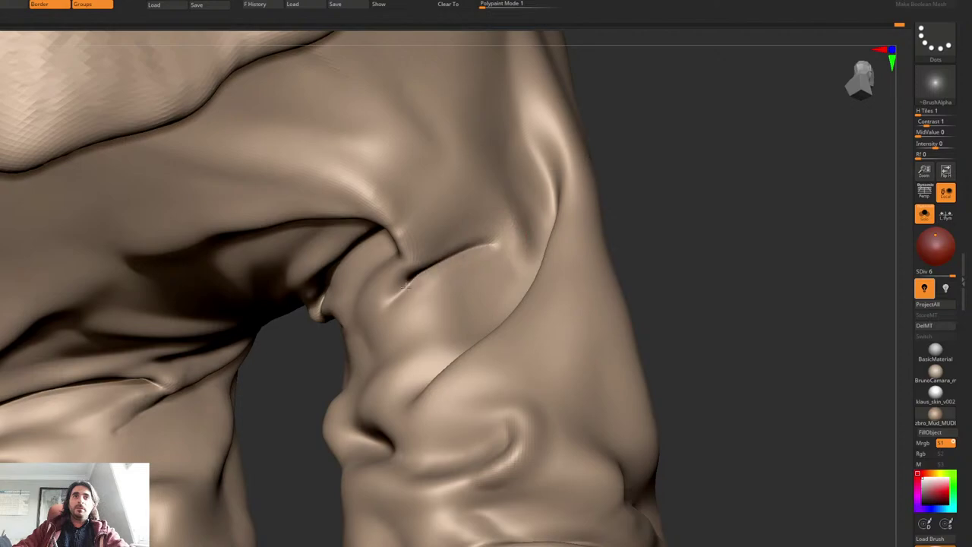
right_drag(409, 272, 429, 337)
key(ctrl+shift)
ctrl+drag(458, 298, 455, 301)
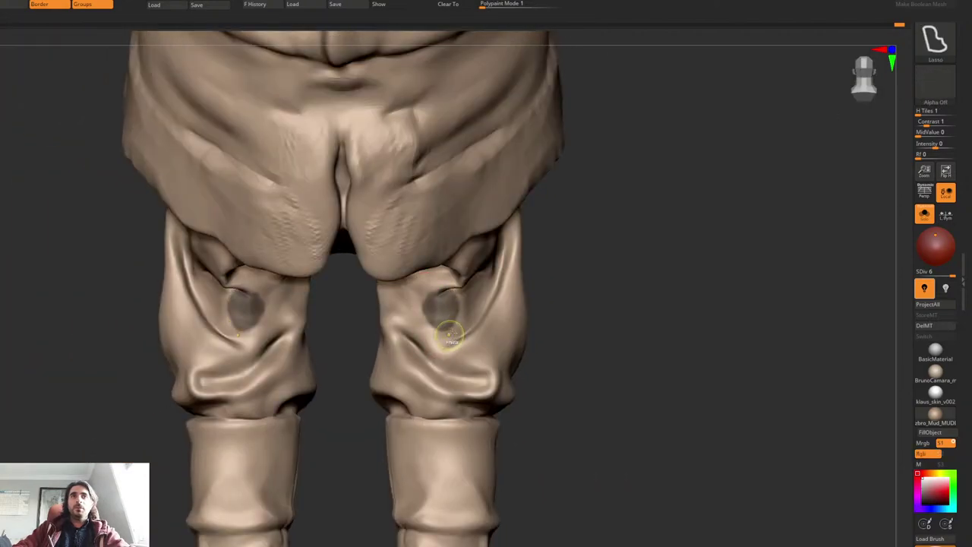
key(ctrl+z)
mouse_move(449, 289)
ctrl+right_down()
mouse_move(430, 322)
mouse_move(447, 340)
ctrl+right_up()
drag(433, 310, 478, 338)
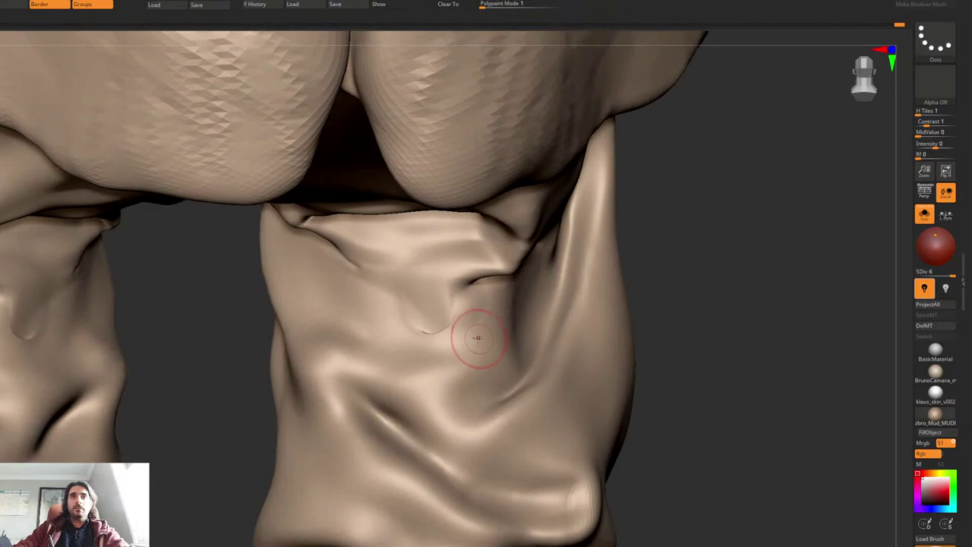
key(ctrl+z)
Step: Sculpt two converging folds on the front thigh below the jacket hem and soften them into the surrounding fabric
key(1)
drag(431, 290, 450, 362)
drag(496, 300, 470, 351)
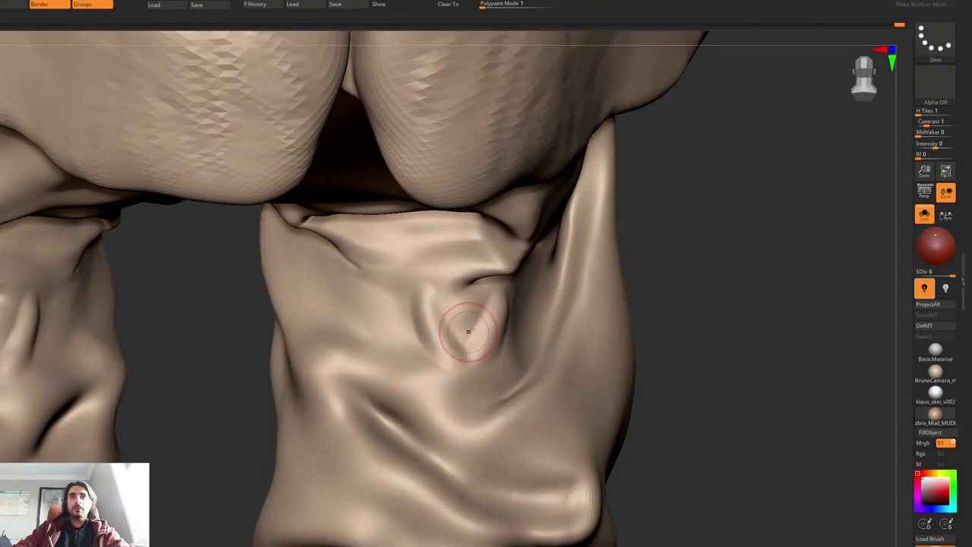
right_drag(468, 331, 446, 317)
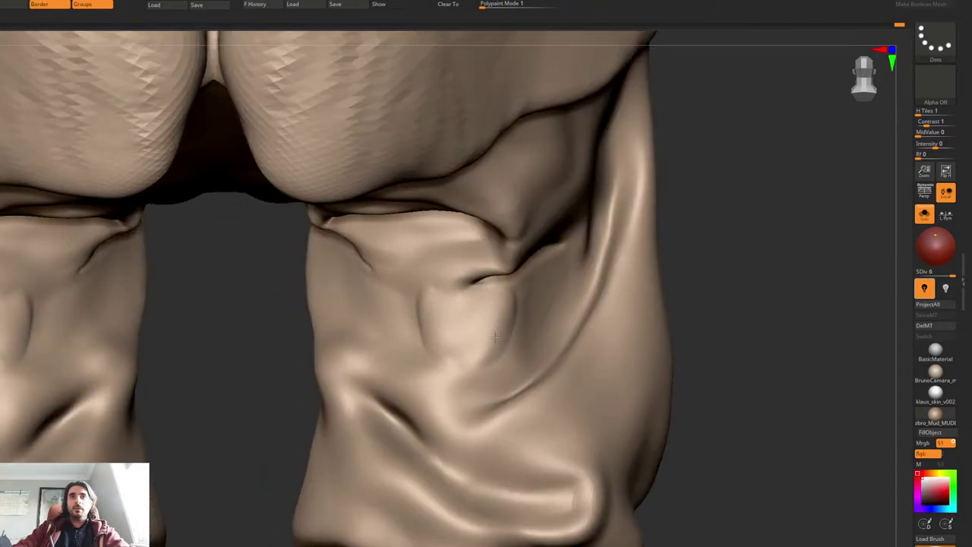
shift+drag(476, 311, 467, 313)
mouse_move(467, 313)
shift+mouse_down()
mouse_move(441, 325)
mouse_move(438, 299)
shift+mouse_up()
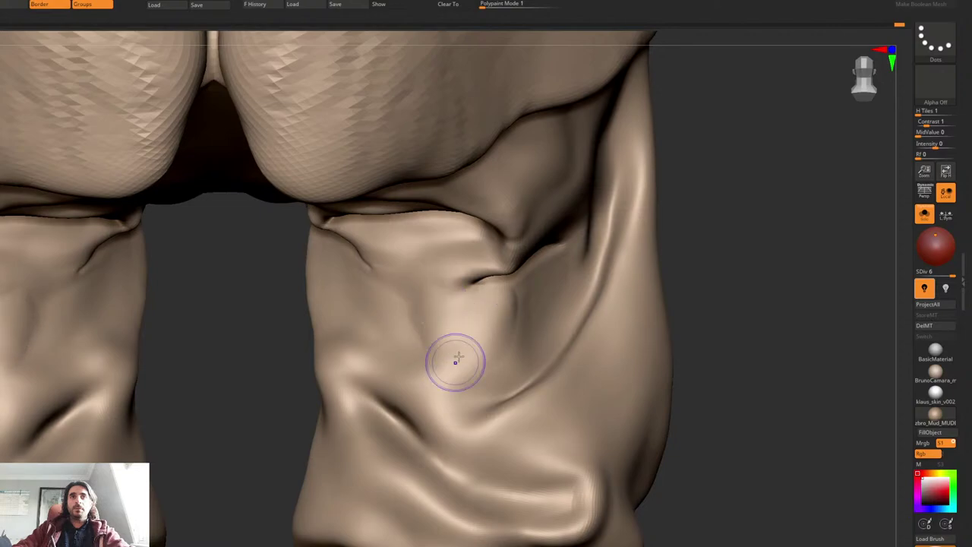
shift+drag(511, 330, 523, 293)
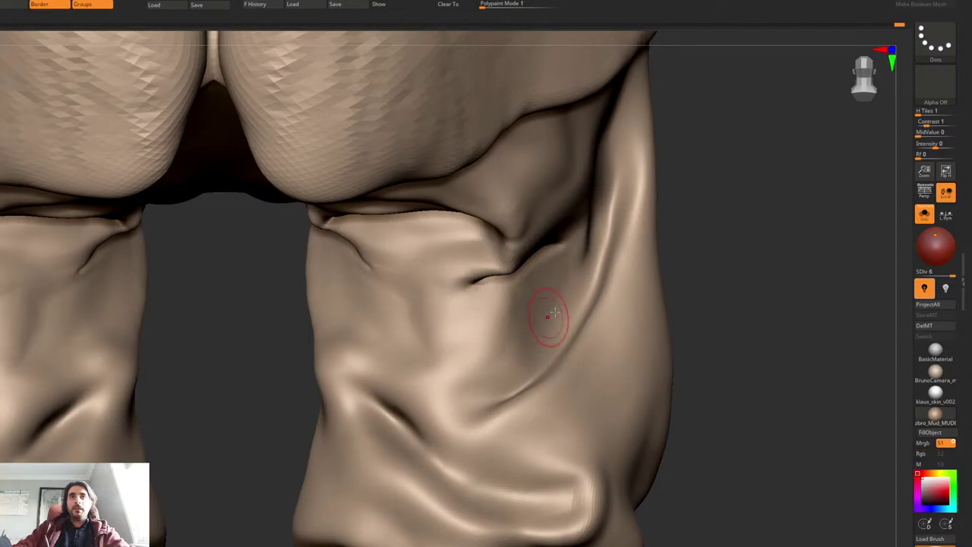
Step: Add small diagonal folds on both sides of the front thigh and smooth them together with the short creases above
mouse_move(522, 344)
mouse_down()
mouse_move(530, 329)
mouse_move(516, 319)
mouse_up()
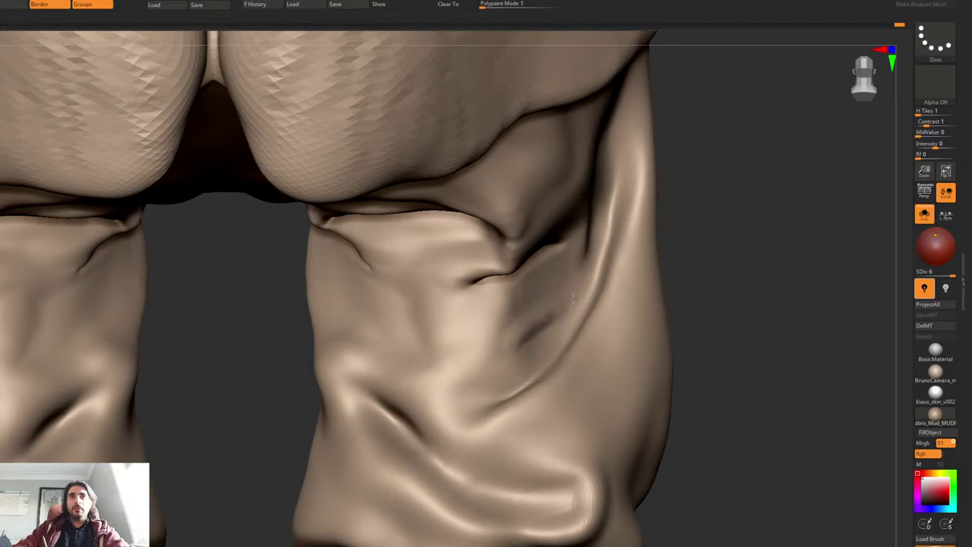
mouse_move(519, 359)
shift+mouse_down()
mouse_move(515, 335)
mouse_move(480, 322)
shift+mouse_up()
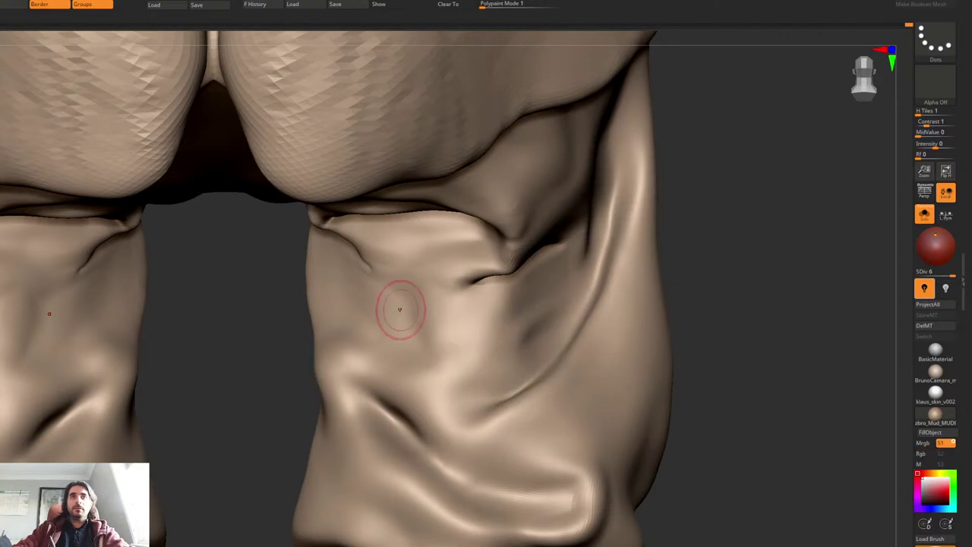
drag(389, 303, 432, 334)
mouse_move(380, 298)
shift+mouse_down()
mouse_move(400, 332)
mouse_move(381, 285)
mouse_move(381, 302)
shift+mouse_up()
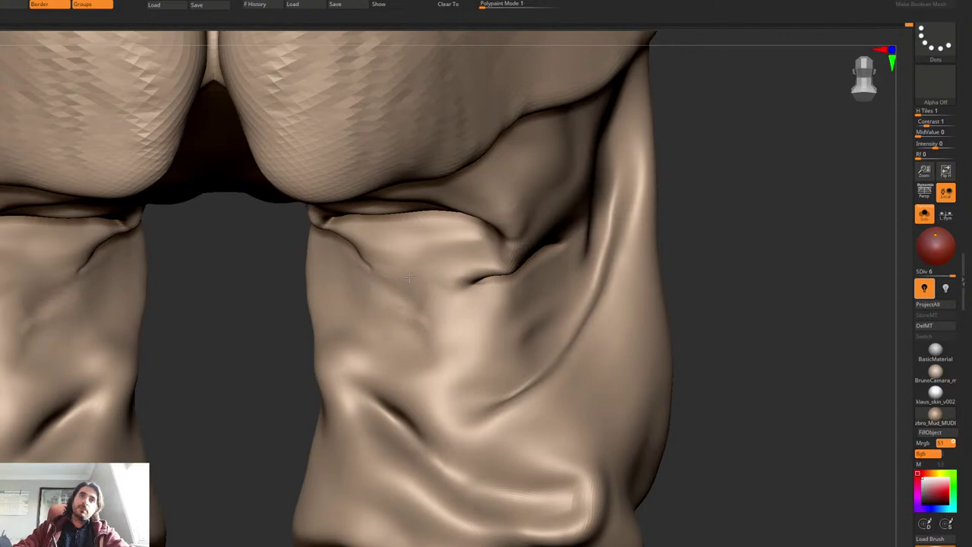
shift+drag(373, 267, 368, 257)
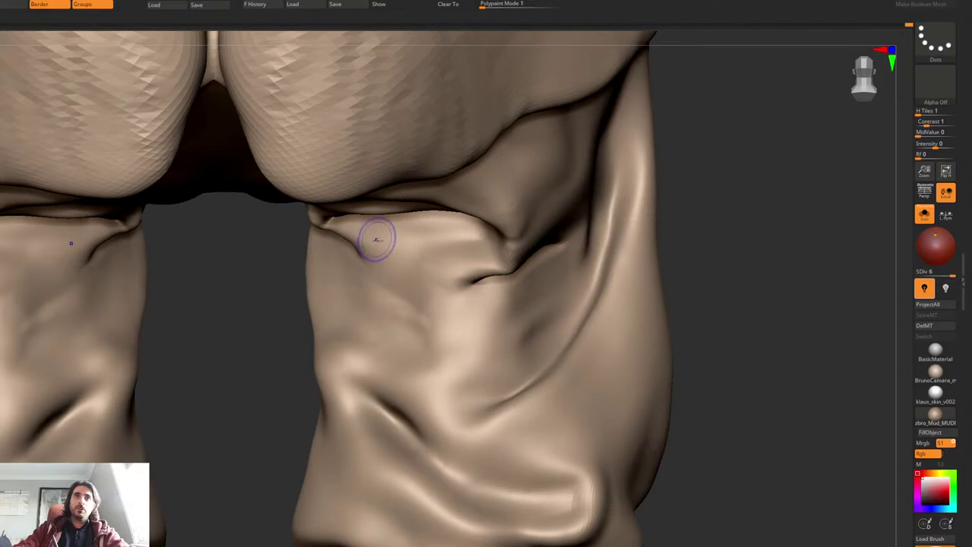
shift+drag(466, 284, 447, 284)
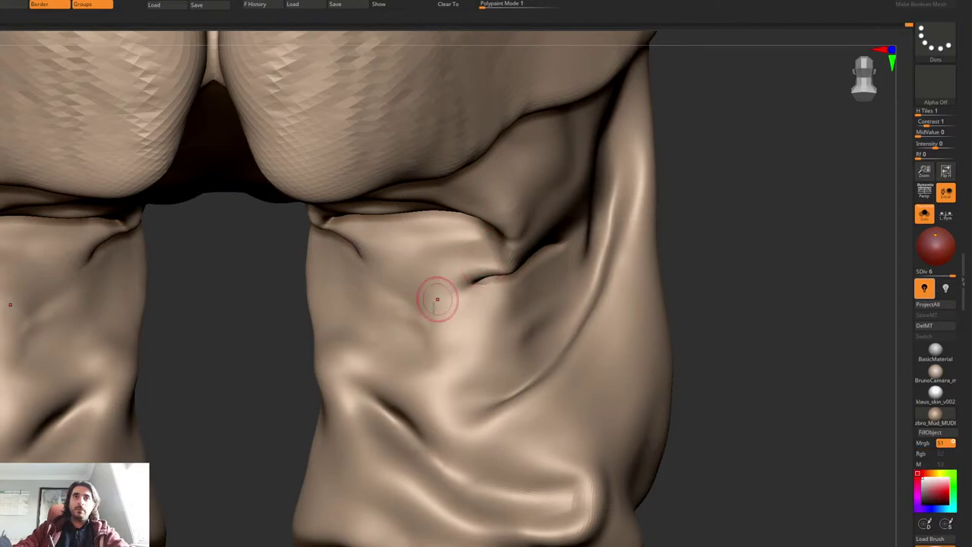
Step: Smooth the short creases on the front thigh between the jacket hem and the knee
shift+drag(388, 319, 417, 326)
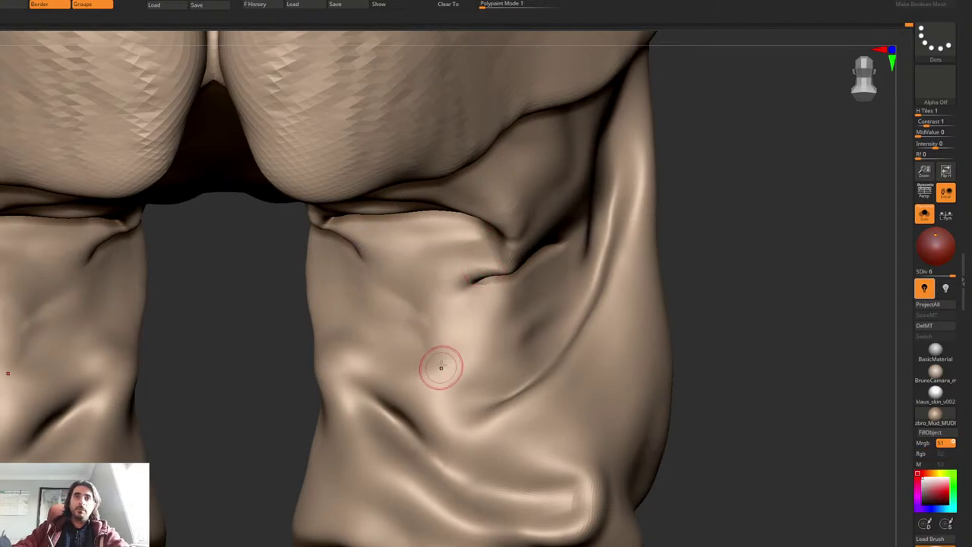
ctrl+right_drag(441, 367, 542, 326)
ctrl+right_drag(574, 374, 552, 362)
key(d)
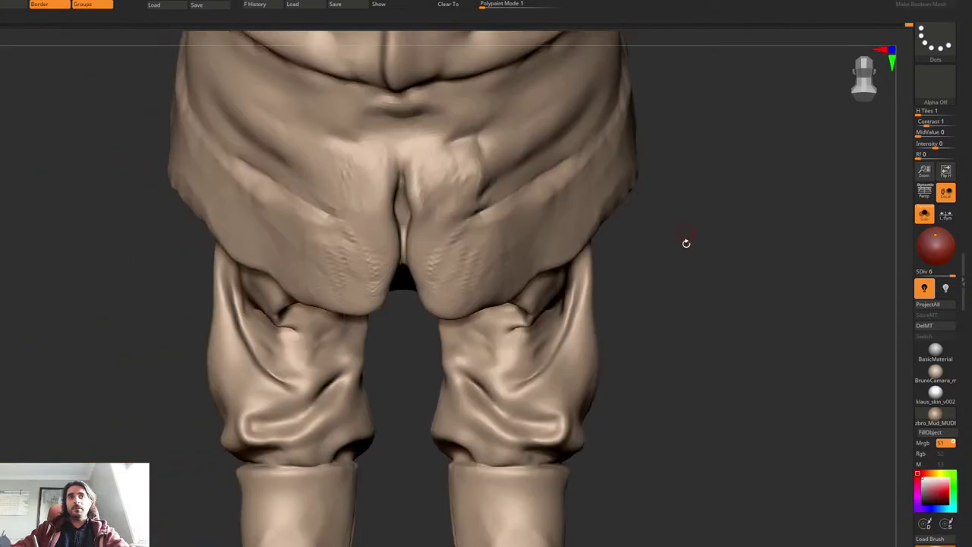
alt+right_drag(609, 384, 577, 333)
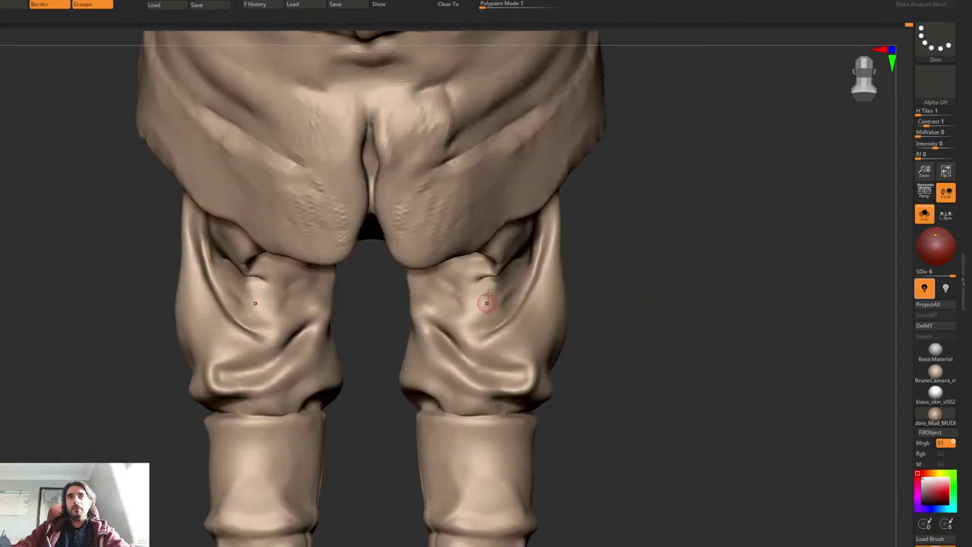
ctrl+right_drag(502, 306, 484, 303)
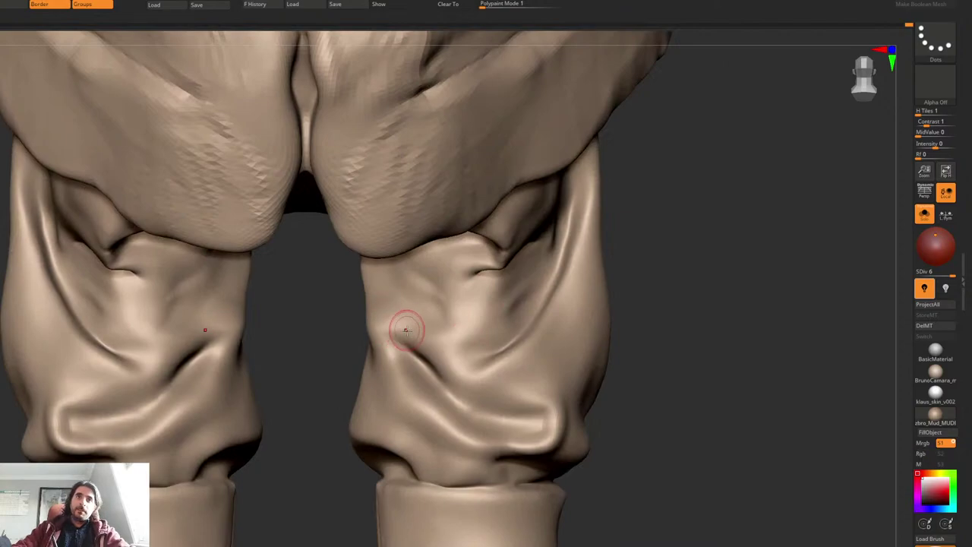
Step: Deepen the diagonal crease at the inner knee, then soften and reshape its inner end
mouse_move(427, 347)
mouse_down()
mouse_move(376, 335)
mouse_move(422, 359)
mouse_move(436, 380)
mouse_up()
key(b)
key(d)
key(s)
key(shift)
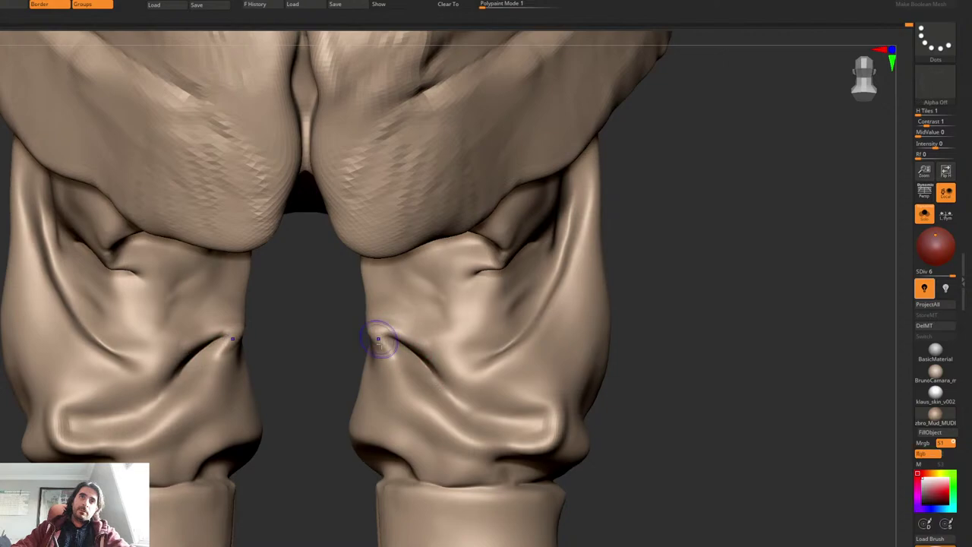
shift+drag(380, 343, 406, 364)
right_drag(383, 356, 456, 354)
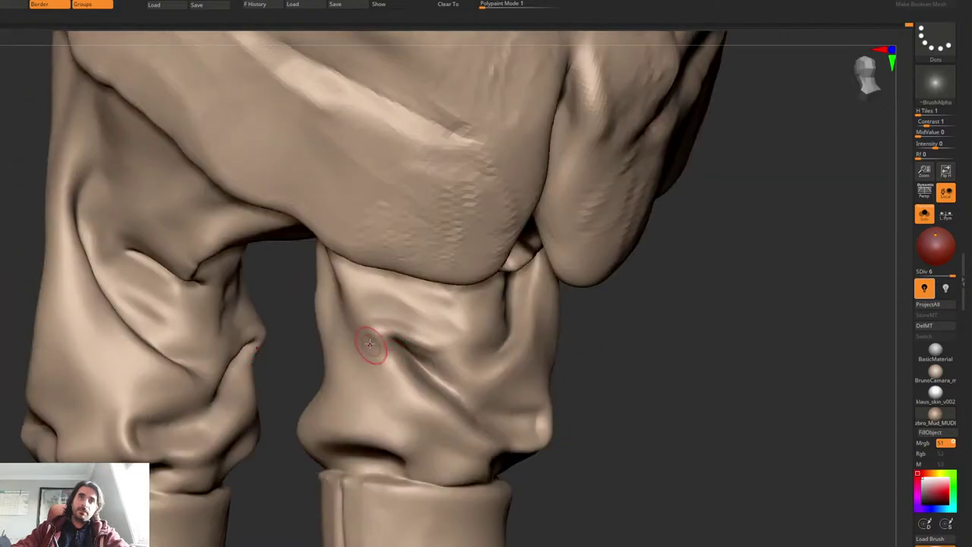
mouse_move(369, 343)
mouse_down()
mouse_move(350, 324)
mouse_move(382, 321)
mouse_up()
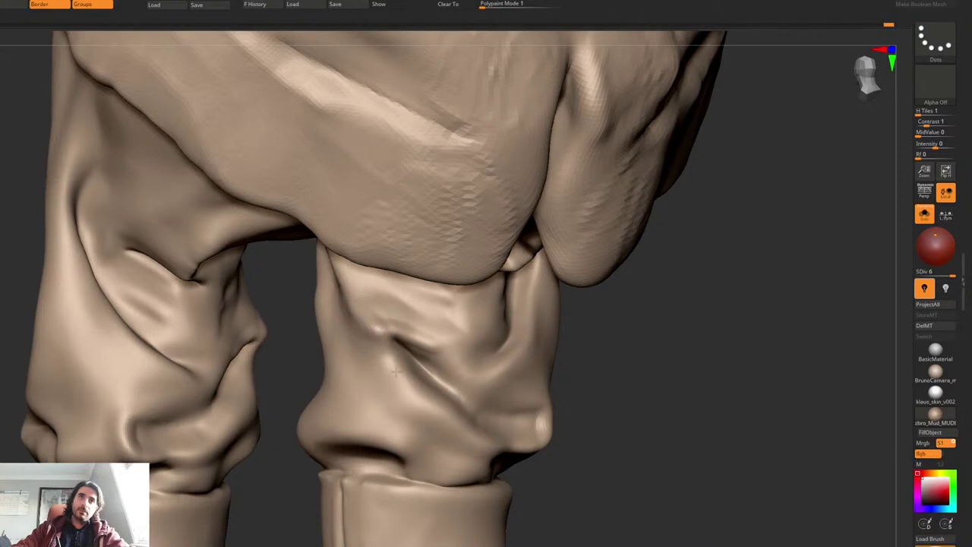
Step: Carve a short diagonal crease between the knee fold and the boot cuff and blend it into the surrounding fabric
shift+right_drag(391, 336, 378, 326)
mouse_move(394, 351)
mouse_down()
mouse_move(387, 402)
mouse_move(457, 453)
mouse_up()
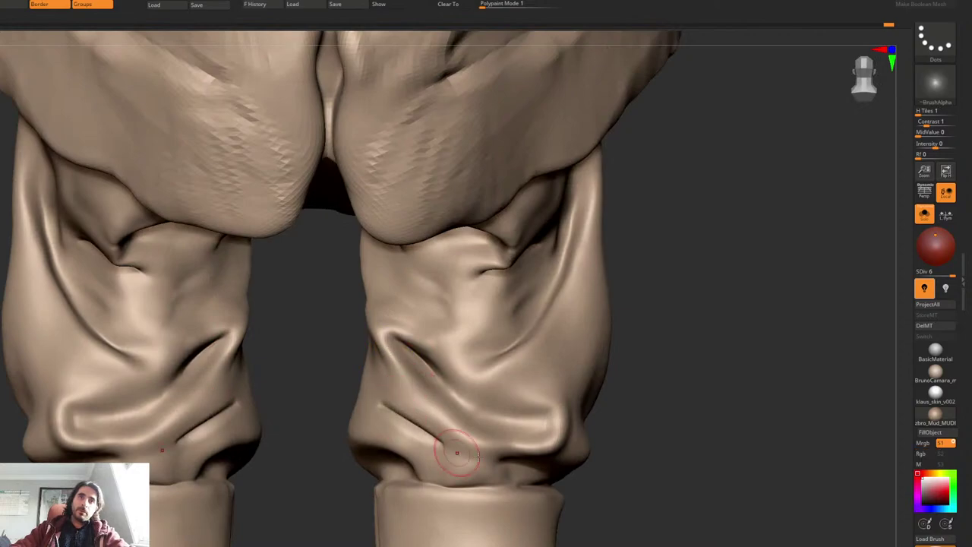
mouse_move(414, 427)
mouse_down()
mouse_move(478, 457)
mouse_move(391, 406)
mouse_move(460, 457)
mouse_up()
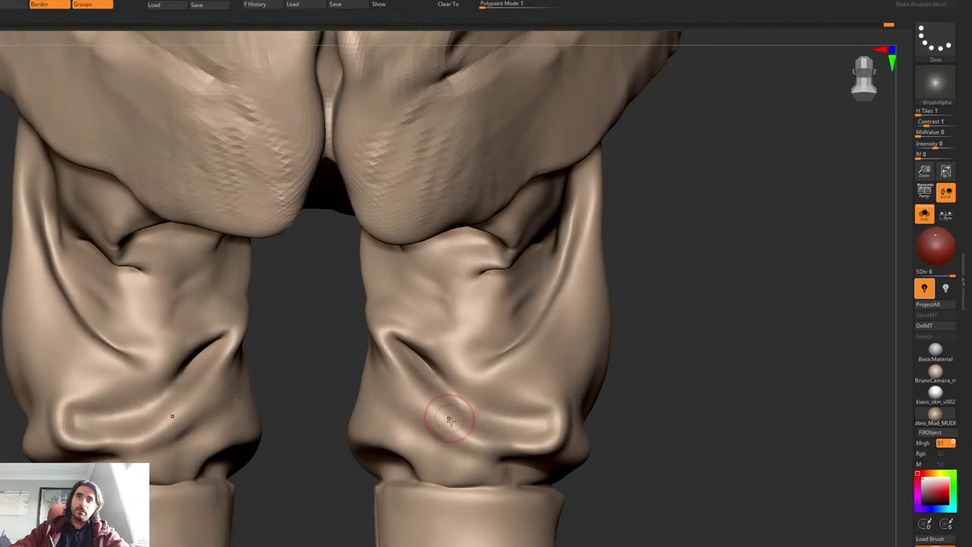
mouse_move(417, 427)
mouse_down()
mouse_move(478, 451)
mouse_move(475, 471)
mouse_move(410, 418)
mouse_move(402, 398)
mouse_move(425, 413)
mouse_move(399, 382)
mouse_move(433, 414)
mouse_up()
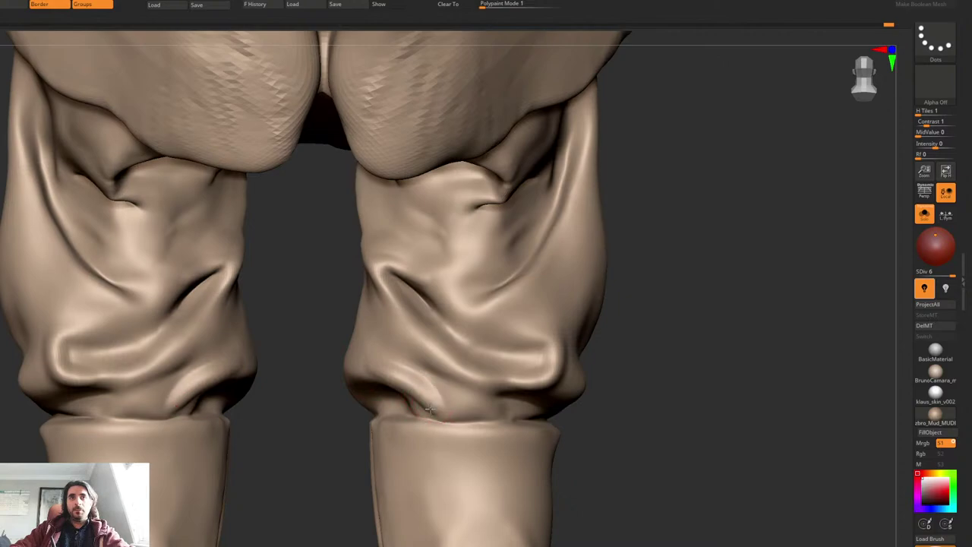
Step: Smooth the gathered trouser folds just above the boot cuff on the inner and front sides of the leg
right_drag(435, 401, 480, 385)
right_drag(413, 406, 383, 414)
shift+drag(379, 373, 404, 397)
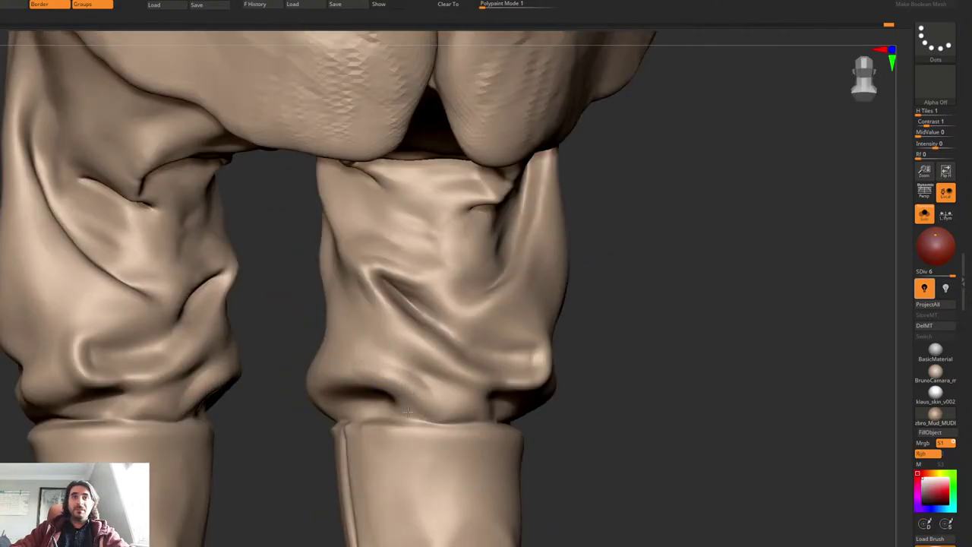
right_drag(441, 398, 473, 356)
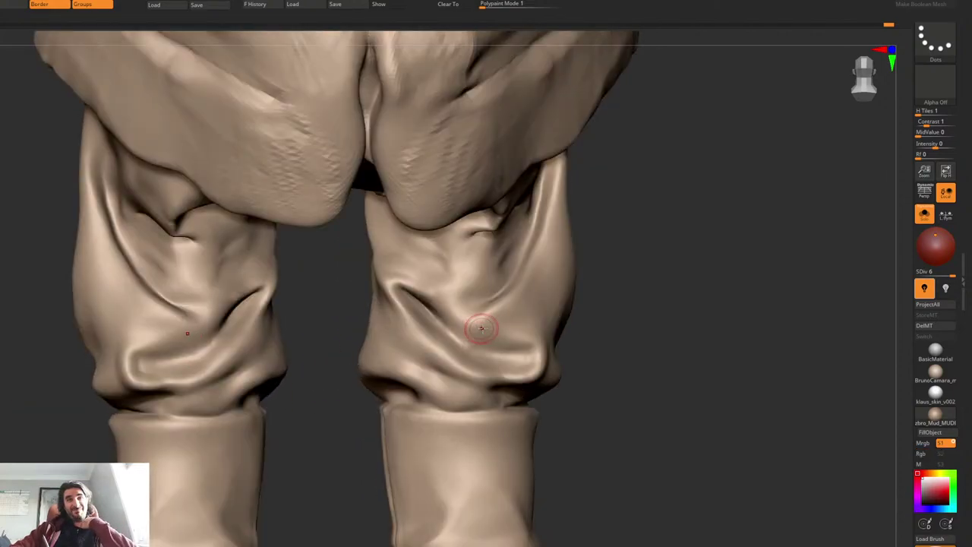
mouse_move(169, 394)
shift+mouse_down()
mouse_move(167, 375)
mouse_move(182, 368)
mouse_move(137, 377)
mouse_move(136, 354)
mouse_move(153, 370)
mouse_move(142, 375)
mouse_move(175, 363)
mouse_move(157, 372)
mouse_move(195, 363)
mouse_move(160, 371)
mouse_move(205, 371)
shift+mouse_up()
drag(623, 319, 661, 300)
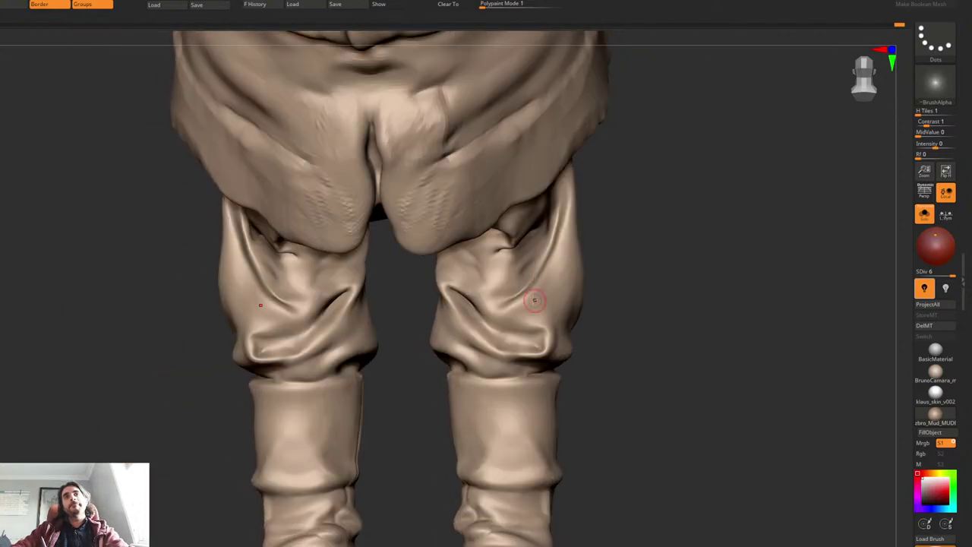
mouse_move(716, 299)
right_down()
mouse_move(633, 274)
mouse_move(686, 308)
mouse_move(605, 274)
mouse_move(564, 326)
mouse_move(575, 418)
mouse_move(493, 418)
mouse_move(490, 324)
mouse_move(562, 314)
mouse_move(569, 378)
mouse_move(547, 321)
right_up()
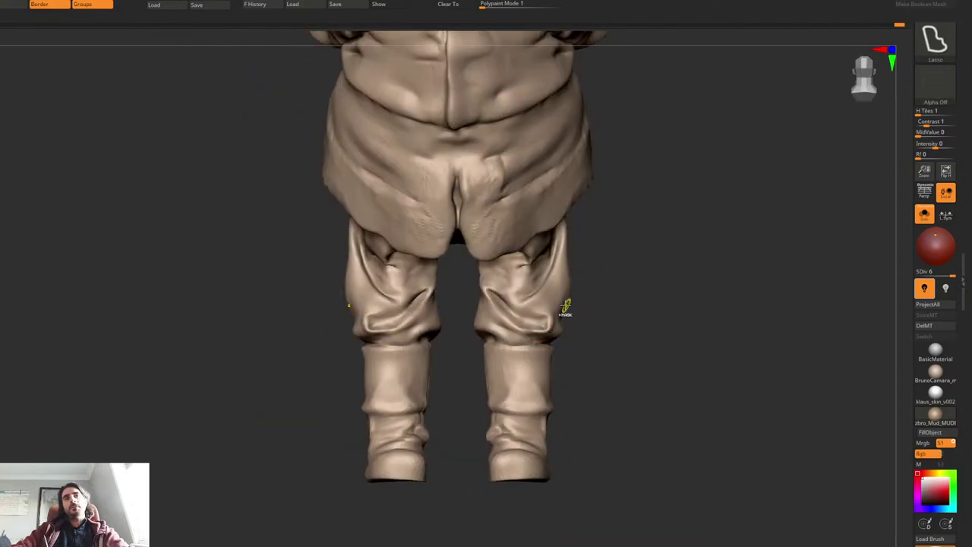
mouse_move(561, 301)
ctrl+mouse_down()
mouse_move(493, 285)
mouse_move(507, 327)
mouse_move(565, 328)
ctrl+mouse_up()
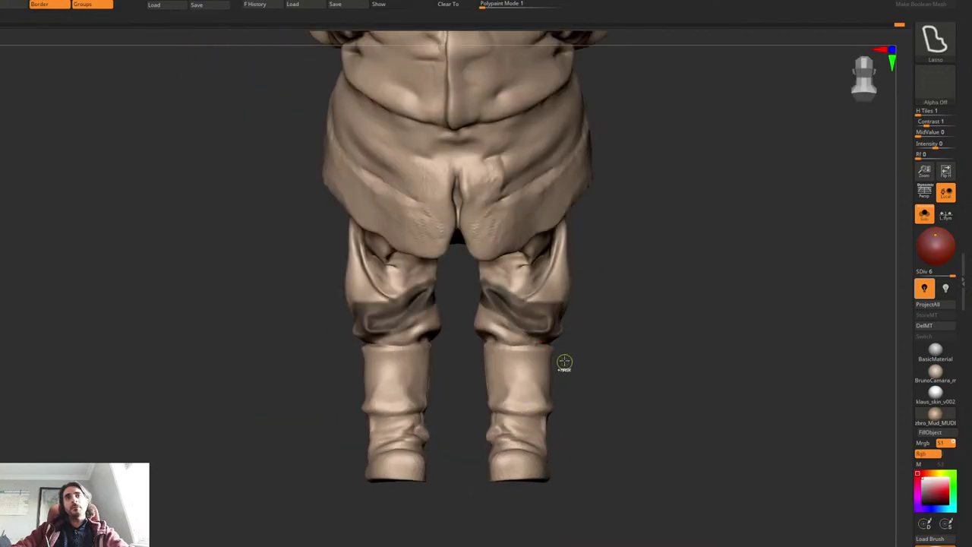
ctrl+drag(565, 362, 563, 356)
Step: Build up the bunched fold above the boot cuff on the outer side of the leg and smooth it
mouse_move(552, 323)
ctrl+right_down()
mouse_move(559, 374)
mouse_move(498, 357)
mouse_move(494, 346)
ctrl+right_up()
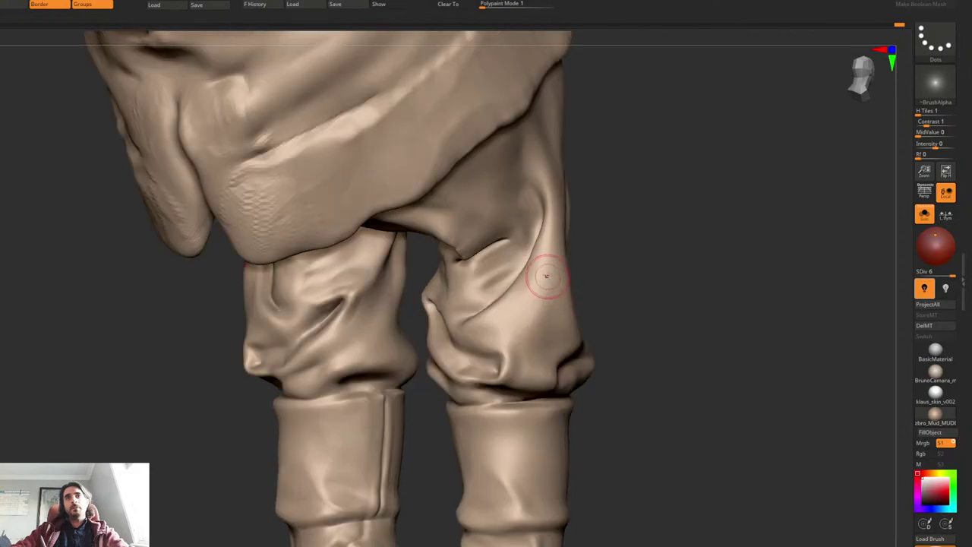
mouse_move(547, 276)
right_down()
mouse_move(566, 304)
mouse_move(534, 295)
right_up()
right_drag(534, 330, 540, 365)
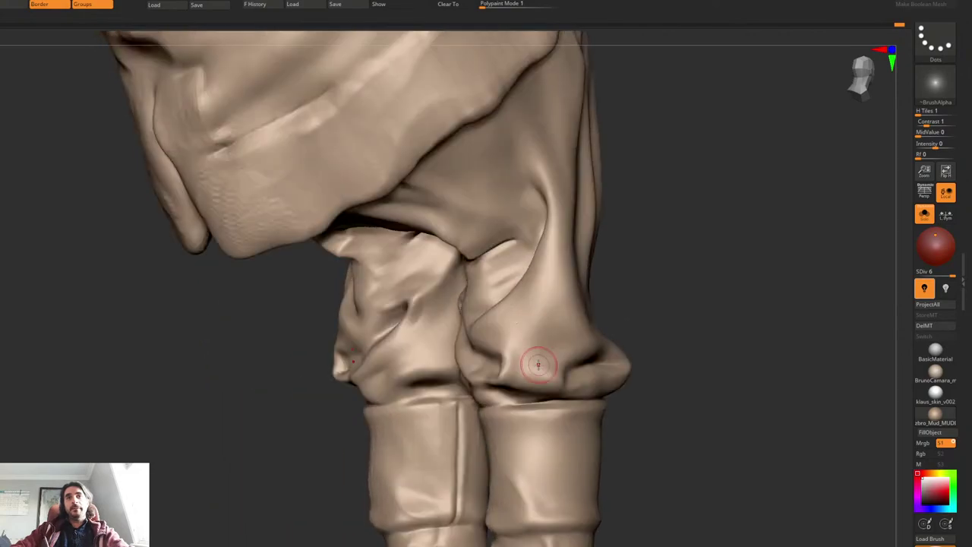
drag(522, 380, 558, 389)
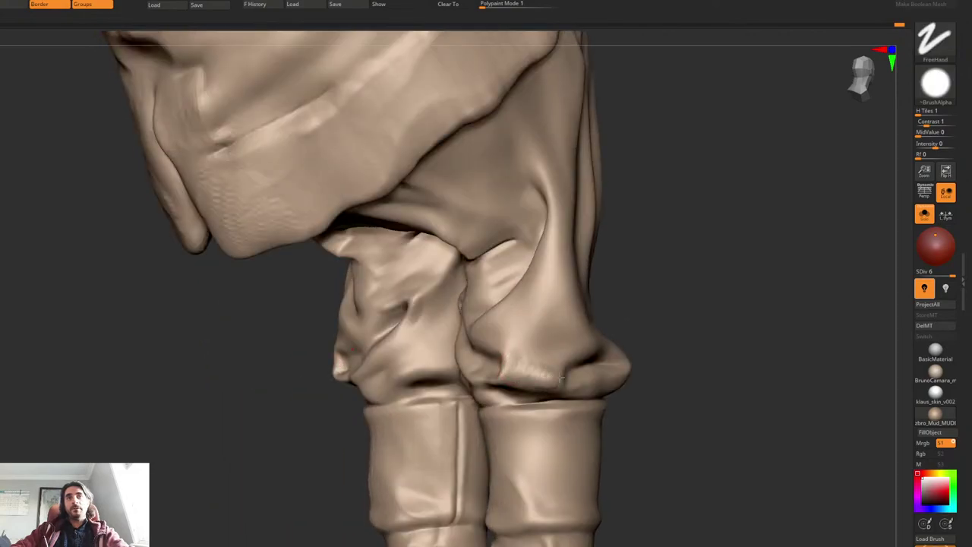
mouse_move(558, 363)
right_down()
mouse_move(568, 376)
mouse_move(562, 371)
right_up()
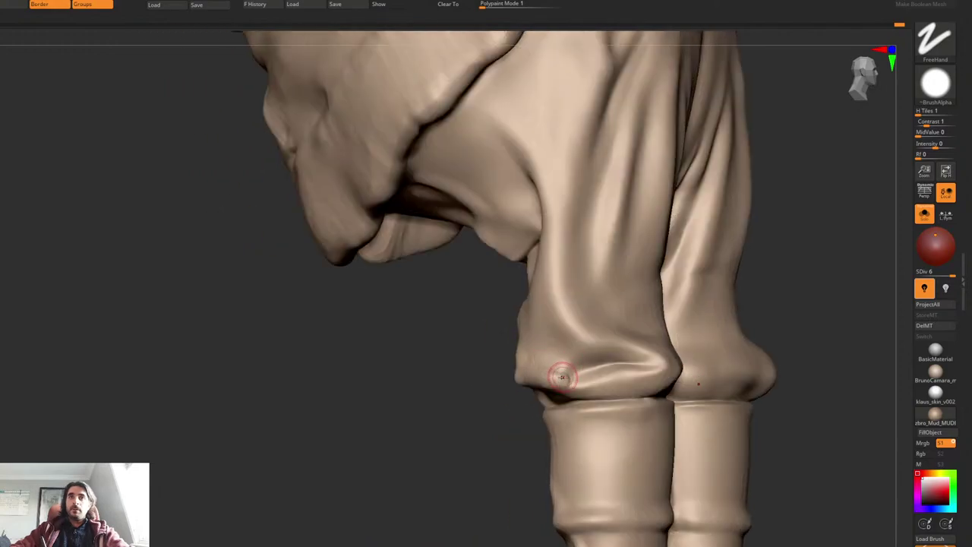
drag(585, 353, 600, 349)
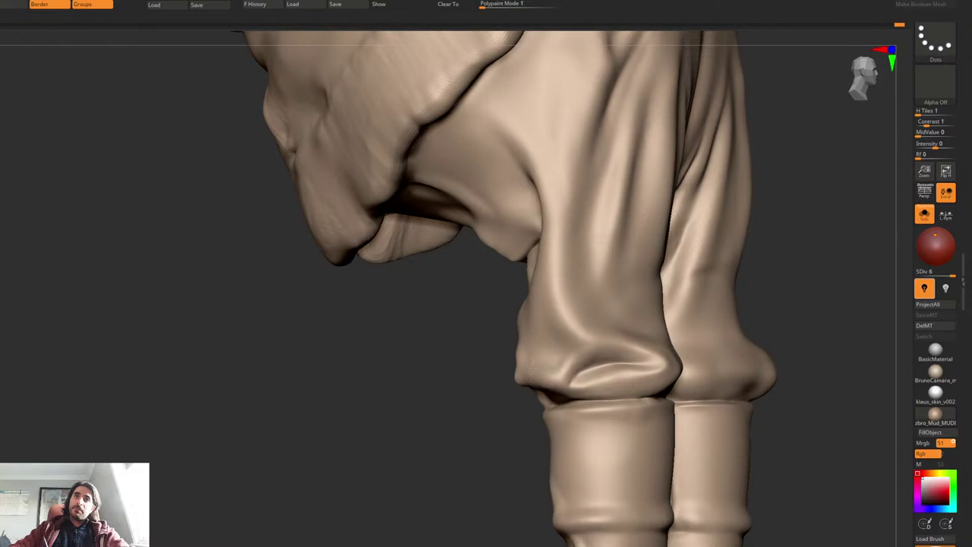
shift+drag(534, 368, 524, 380)
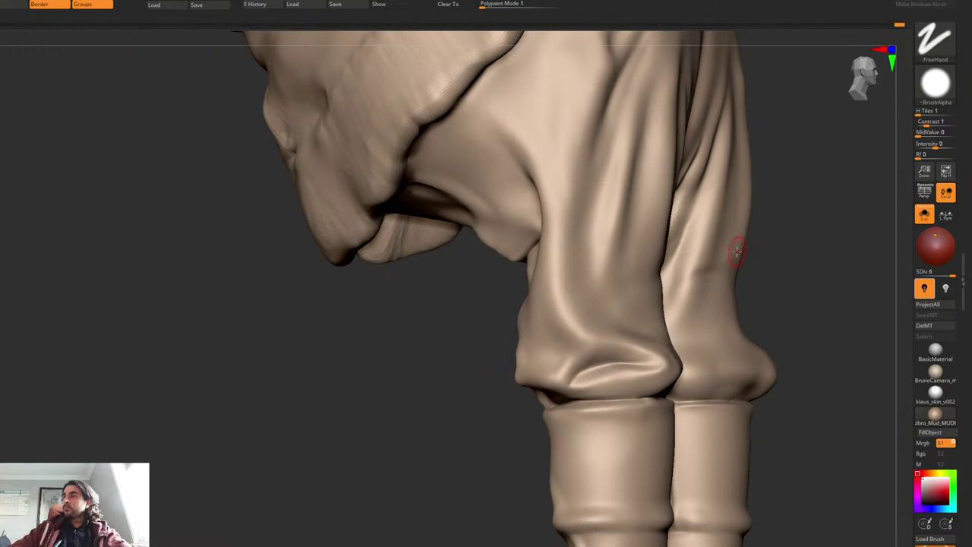
Step: Hide the head portion of the clothing mesh and display its polygroups together with the figure's other parts
drag(443, 341, 456, 338)
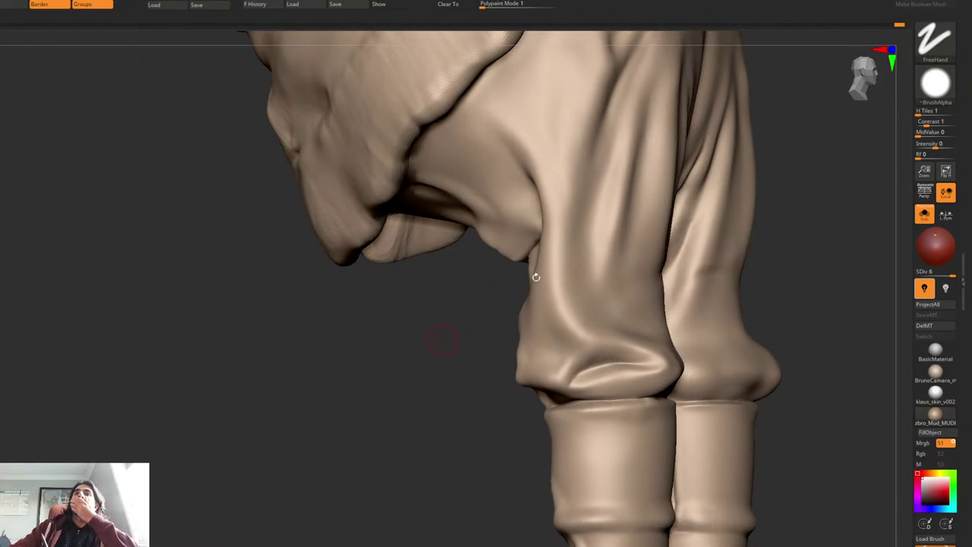
mouse_move(579, 214)
ctrl+right_down()
mouse_move(565, 236)
mouse_move(606, 245)
mouse_move(569, 230)
ctrl+right_up()
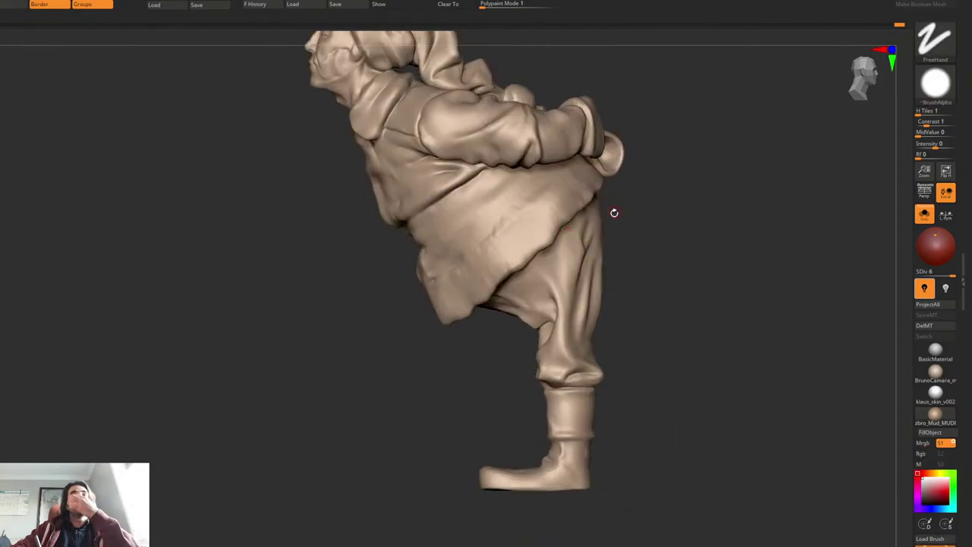
alt+right_drag(421, 147, 433, 250)
key(ctrl+shift+space)
click(409, 240)
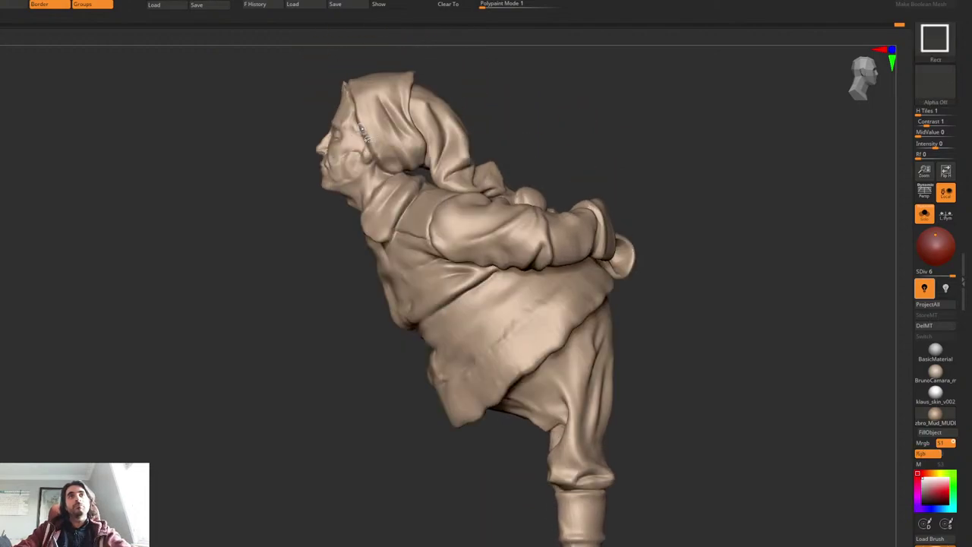
ctrl+shift+click(361, 134)
ctrl+shift+drag(306, 243, 323, 274)
key(shift+f)
key(ctrl+shift+s)
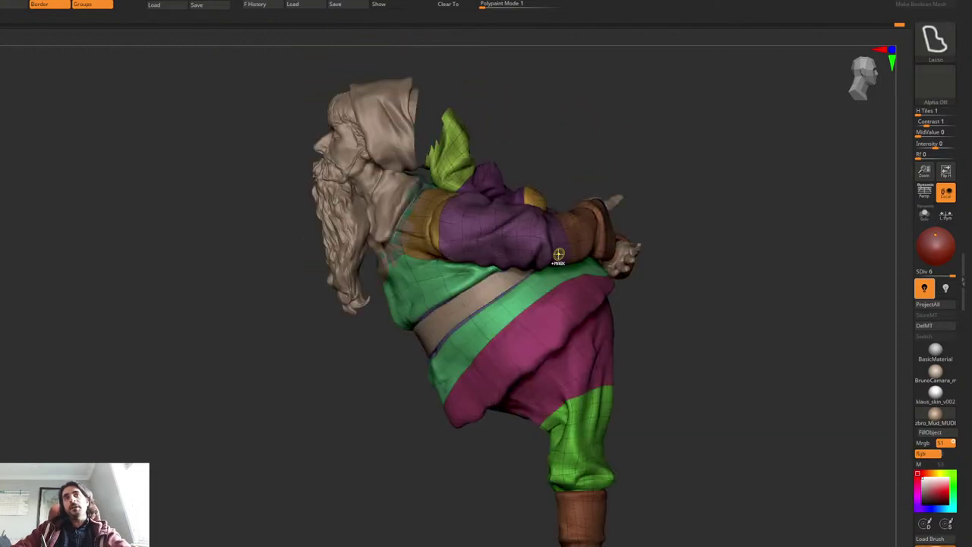
Step: Turn off the polygroup display and grow the visible area of the clothing mesh at the back of the hood
key(shift+f)
ctrl+right_drag(505, 178, 521, 222)
key(ctrl+shift)
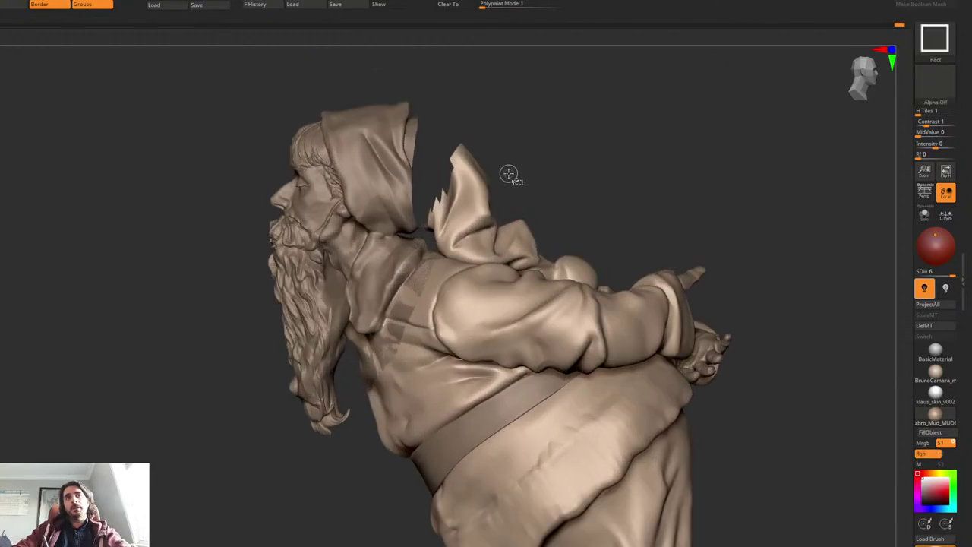
key(ctrl+shift+x)
key(ctrl+shift+x)
key(ctrl+shift+x)
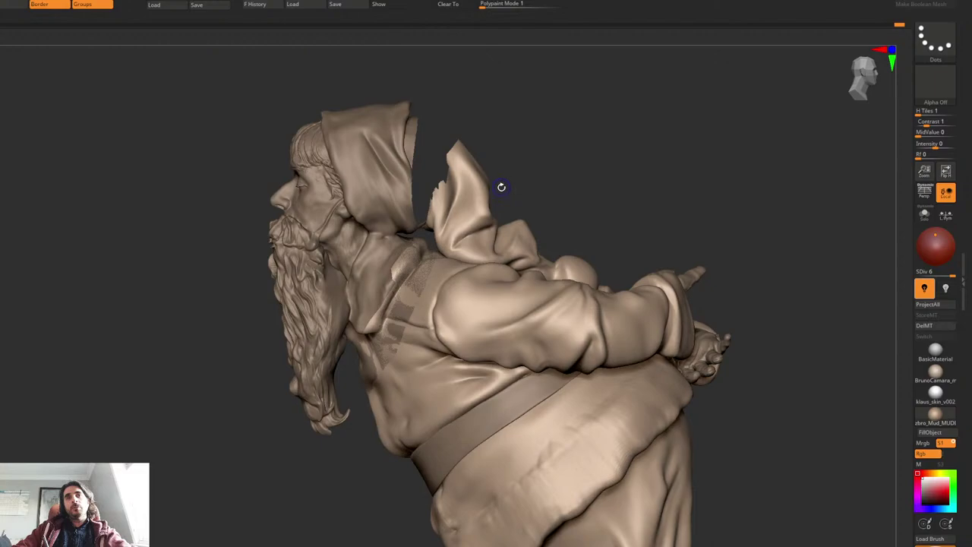
Step: Lower the clothing mesh to subdivision level 5 and grow its visible area until the hanging hood meets the head covering
key(shift+d)
key(ctrl+shift)
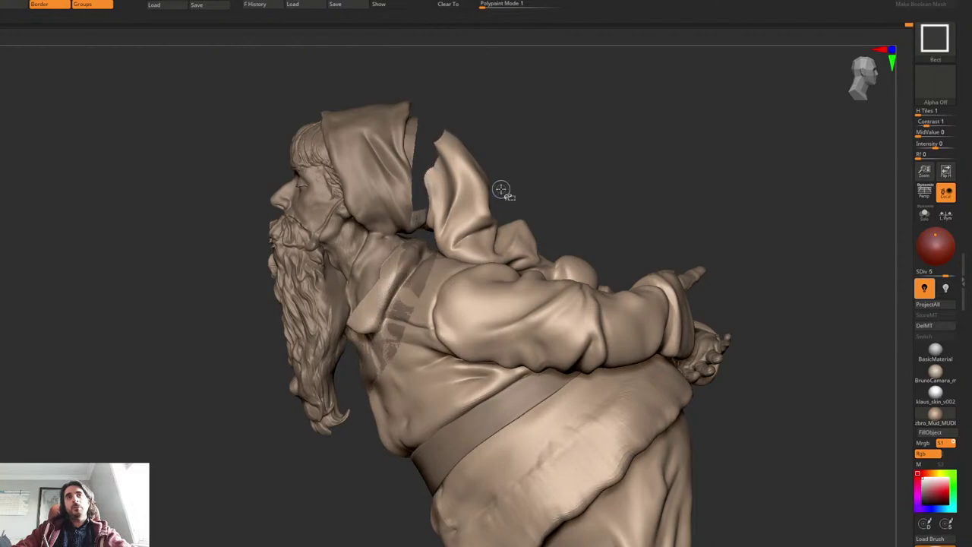
key(ctrl+shift+x)
key(ctrl+shift+x)
key(ctrl+shift+x)
key(ctrl+shift+x)
key(ctrl+shift+x)
key(ctrl+shift+x)
key(ctrl+shift+x)
key(ctrl+shift+x)
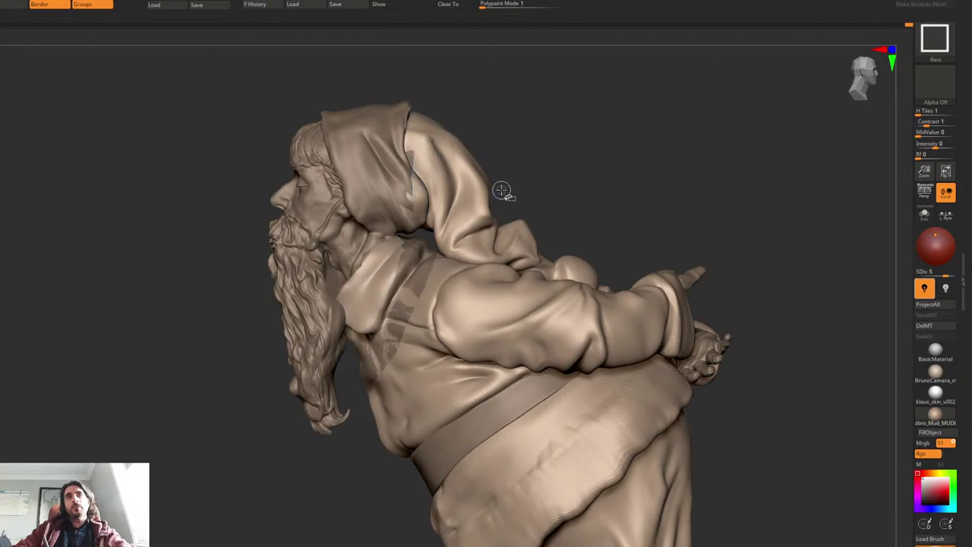
key(ctrl+shift+x)
Step: Hide the excess clothing mesh in front of the hood's rear edge and check the remaining area's polygroups
key(ctrl+shift+space)
click(429, 265)
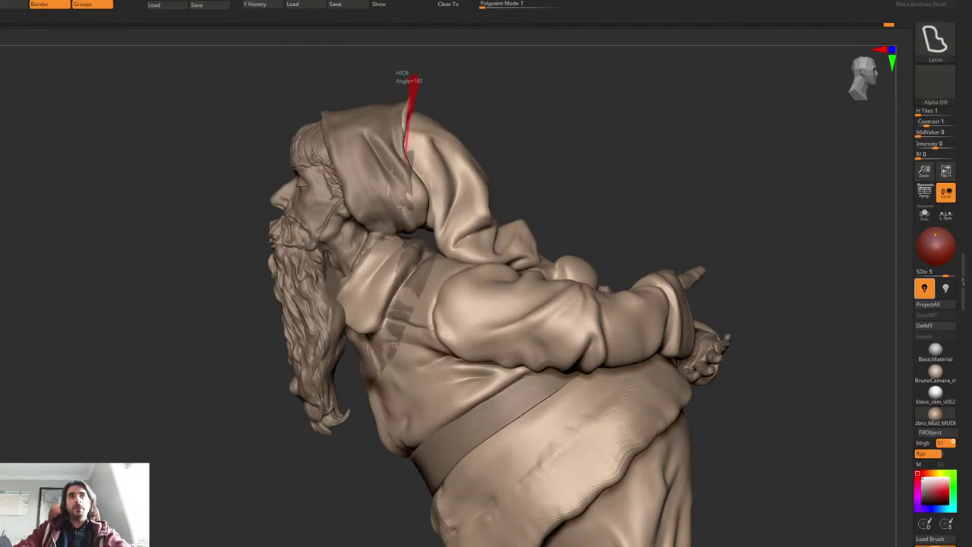
mouse_move(401, 232)
ctrl+shift+mouse_down()
mouse_move(370, 272)
mouse_move(179, 272)
ctrl+shift+mouse_up()
mouse_move(593, 114)
ctrl+shift+mouse_down()
mouse_move(615, 200)
mouse_move(602, 193)
ctrl+shift+mouse_up()
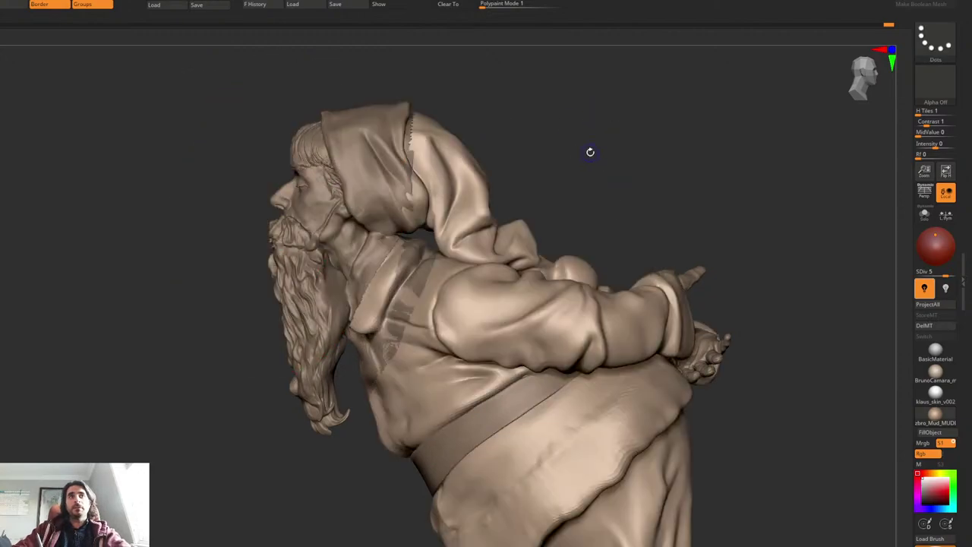
key(shift+f)
key(shift+f)
mouse_move(646, 222)
mouse_down()
mouse_move(647, 250)
mouse_move(604, 190)
mouse_move(612, 201)
mouse_up()
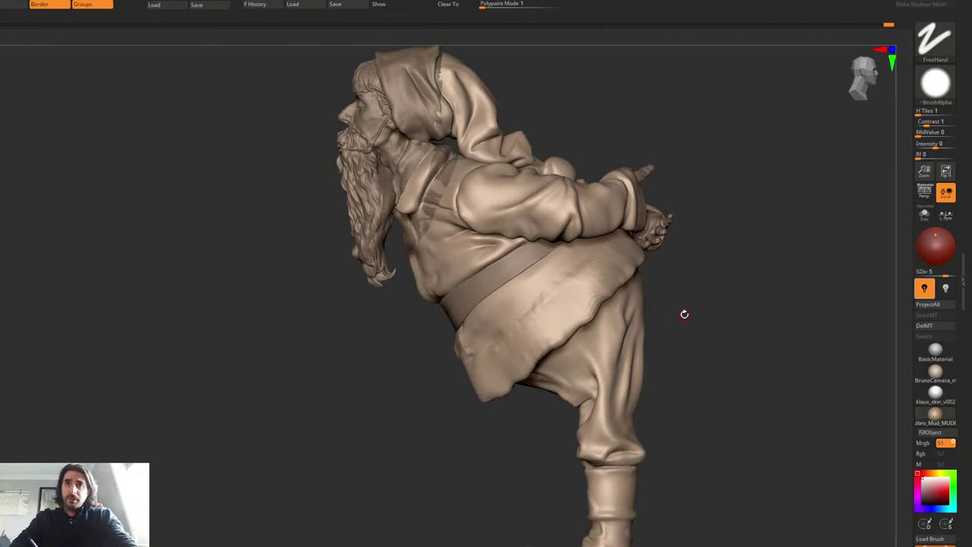
Step: Inspect the assembled figure and its clothing from the side, the front and below
alt+right_drag(501, 303, 480, 285)
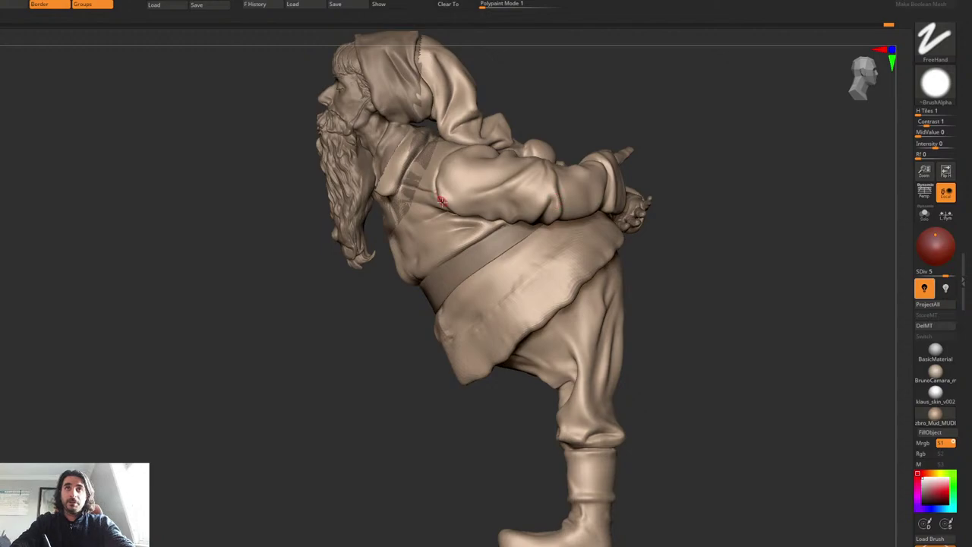
mouse_move(443, 202)
right_down()
mouse_move(493, 191)
mouse_move(471, 177)
mouse_move(540, 171)
mouse_move(477, 240)
right_up()
key(space)
right_click(477, 240)
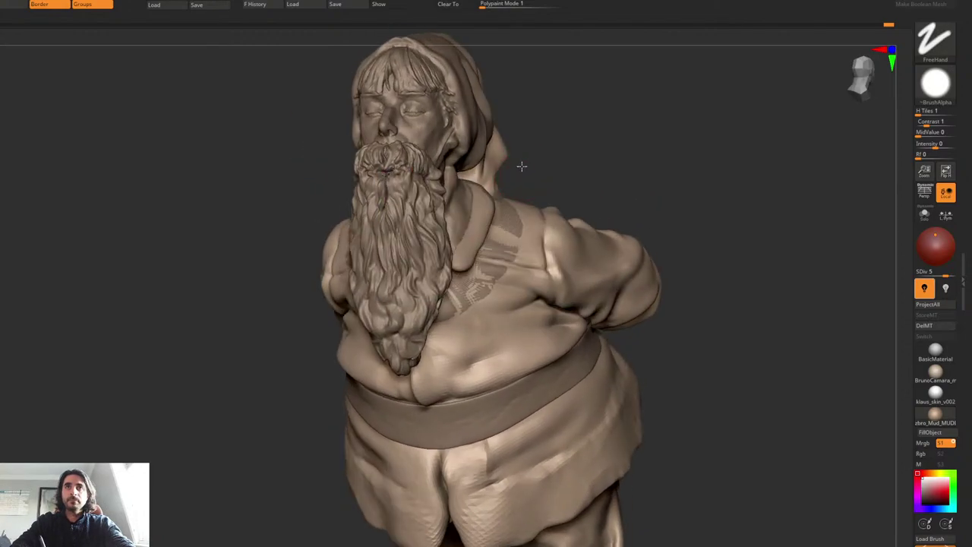
mouse_move(521, 165)
right_down()
mouse_move(541, 218)
mouse_move(564, 234)
mouse_move(556, 263)
mouse_move(540, 253)
mouse_move(562, 236)
mouse_move(544, 194)
mouse_move(543, 238)
right_up()
right_click(507, 304)
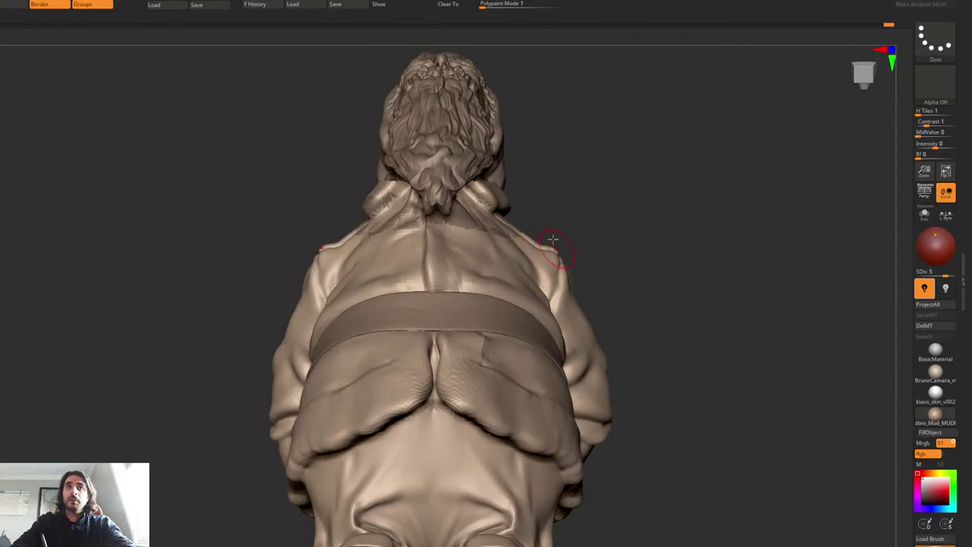
Step: Shape and smooth the coat folds on the chest between the collar and the armpit
mouse_move(553, 240)
right_down()
mouse_move(616, 260)
mouse_move(598, 304)
mouse_move(623, 248)
mouse_move(543, 259)
mouse_move(561, 255)
mouse_move(569, 289)
mouse_move(532, 293)
mouse_move(532, 283)
mouse_move(501, 298)
right_up()
drag(478, 292, 527, 308)
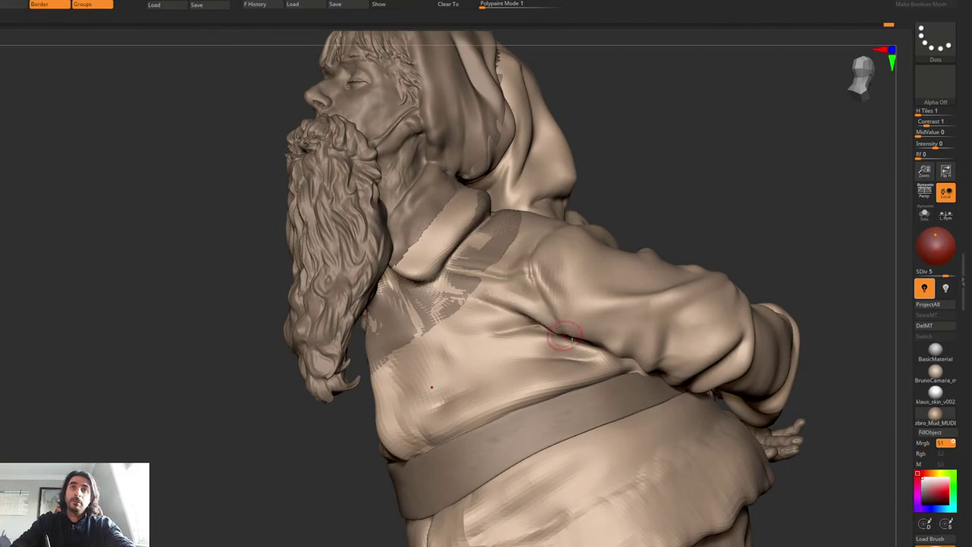
right_drag(566, 335, 529, 278)
shift+drag(529, 278, 456, 305)
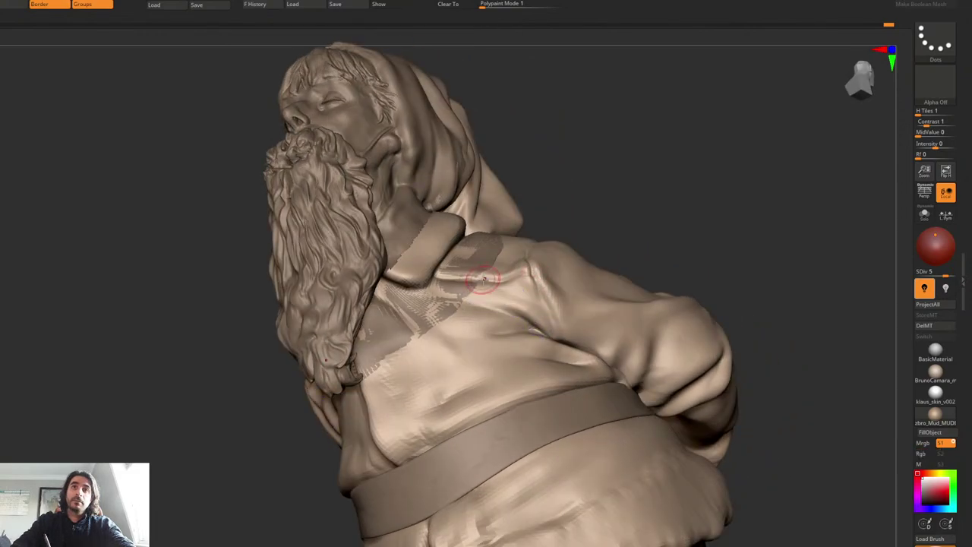
Step: Isolate the clothing mesh to refine the chest folds beside the collar, and bring the full figure back into view
right_drag(482, 264, 504, 286)
key(ctrl+shift+s)
drag(503, 286, 461, 308)
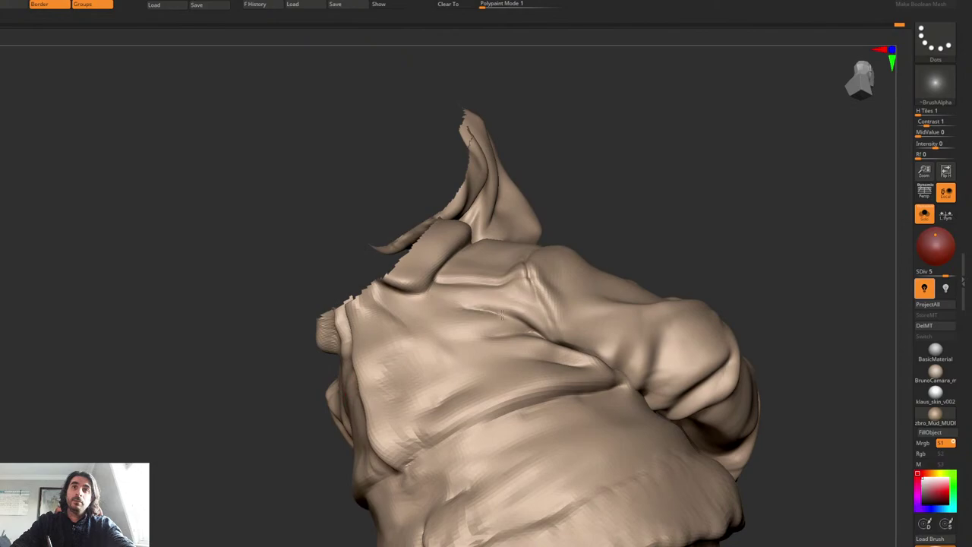
mouse_move(550, 360)
right_down()
mouse_move(474, 330)
mouse_move(504, 276)
right_up()
key(ctrl+shift+s)
Step: Deepen the coat folds along the front of the shoulder and around the armpit
mouse_move(577, 283)
right_down()
mouse_move(543, 275)
mouse_move(570, 324)
mouse_move(532, 346)
mouse_move(527, 335)
right_up()
key(1)
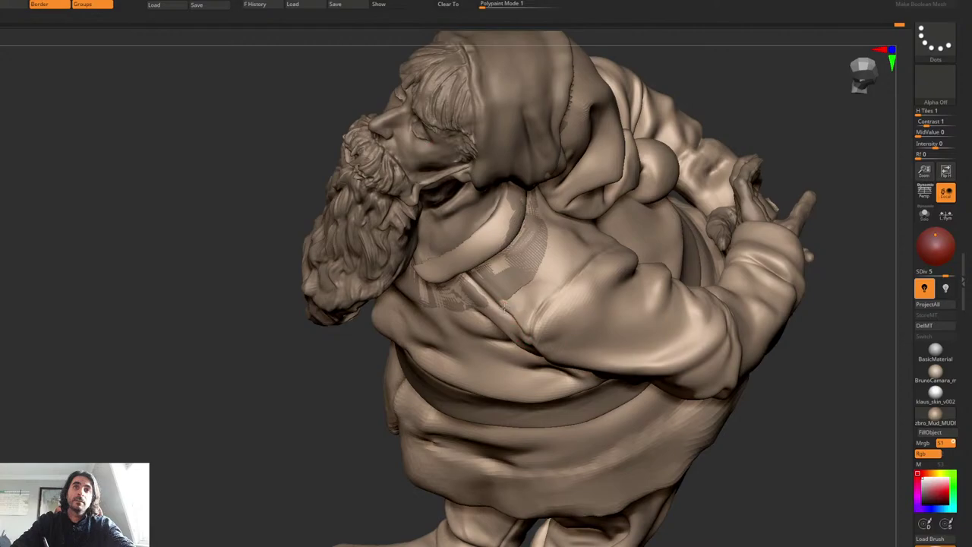
mouse_move(494, 300)
right_down()
mouse_move(564, 240)
mouse_move(560, 278)
mouse_move(575, 291)
mouse_move(564, 305)
right_up()
drag(563, 305, 566, 362)
mouse_move(570, 383)
right_down()
mouse_move(601, 372)
mouse_move(555, 304)
right_up()
key(2)
drag(559, 287, 566, 388)
right_drag(565, 388, 561, 322)
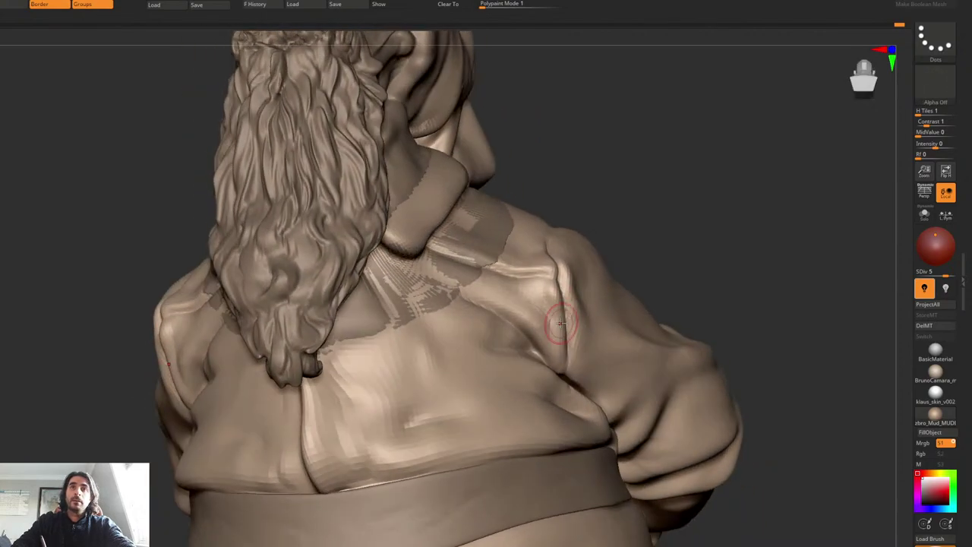
drag(549, 320, 548, 296)
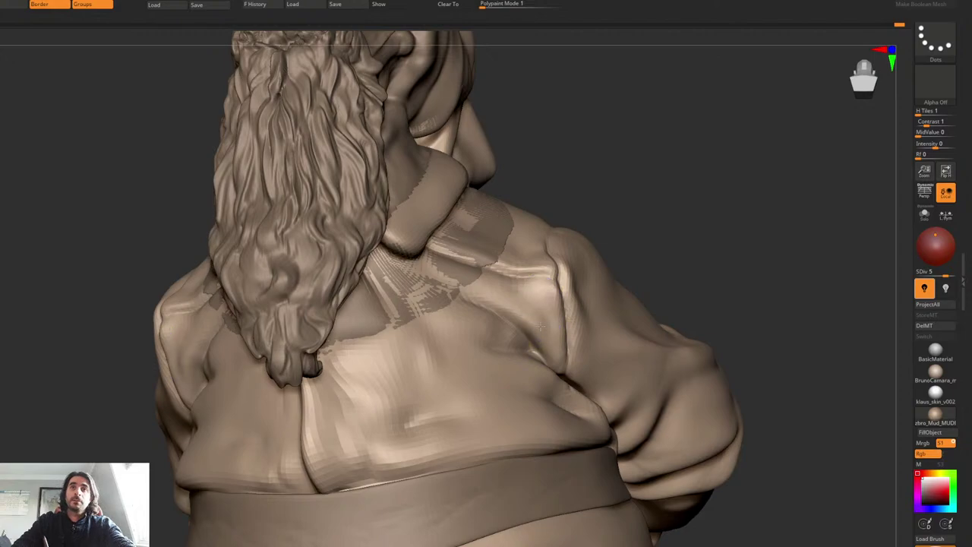
Step: Make the belt mesh active, turn on perspective and check the whole figure from the front and back
mouse_move(482, 290)
right_down()
mouse_move(473, 282)
mouse_move(532, 297)
right_up()
mouse_move(532, 296)
ctrl+right_down()
mouse_move(517, 269)
mouse_move(520, 319)
mouse_move(500, 332)
ctrl+right_up()
alt+right_drag(548, 425, 570, 298)
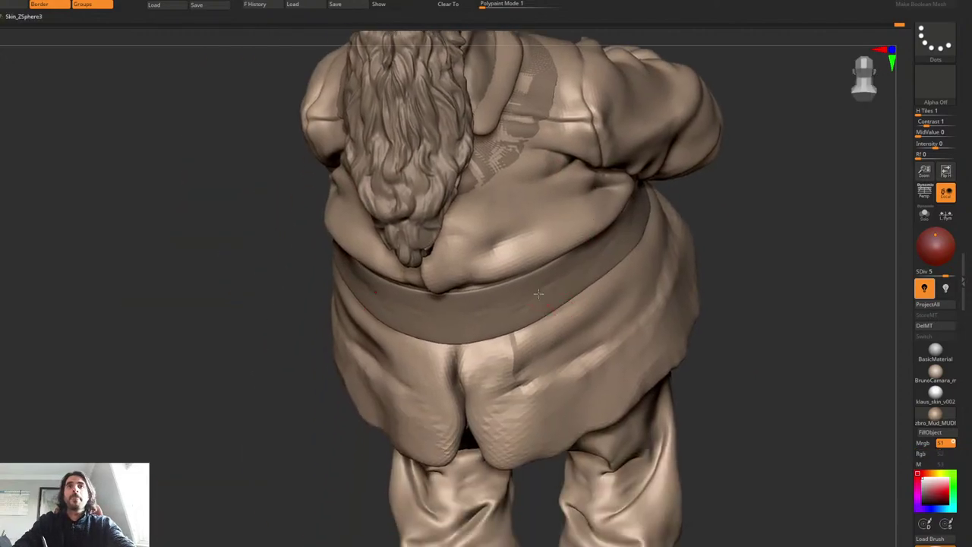
key(shift+d)
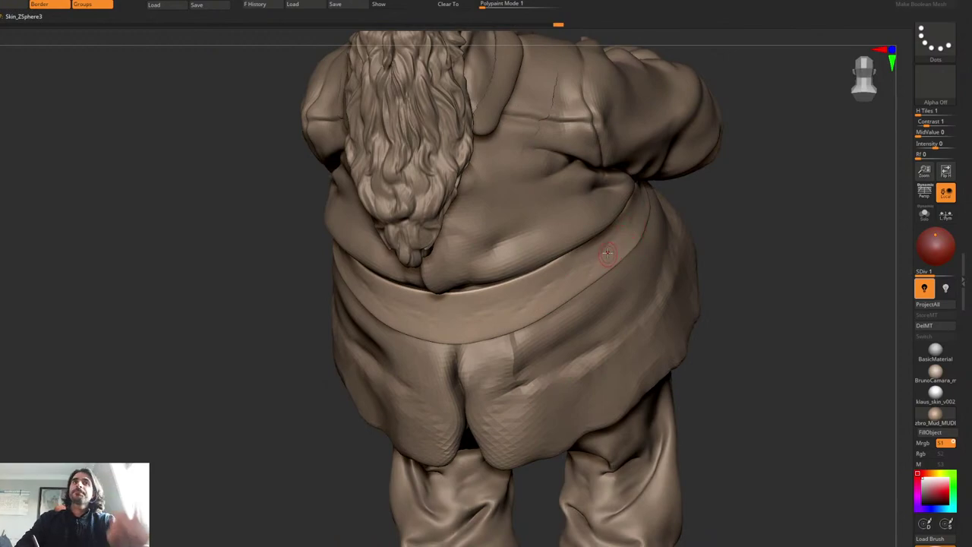
mouse_move(608, 253)
ctrl+right_down()
mouse_move(597, 201)
mouse_move(542, 212)
mouse_move(540, 286)
ctrl+right_up()
click(924, 196)
mouse_move(613, 237)
ctrl+right_down()
mouse_move(540, 238)
mouse_move(562, 238)
mouse_move(607, 290)
mouse_move(607, 250)
mouse_move(514, 245)
ctrl+right_up()
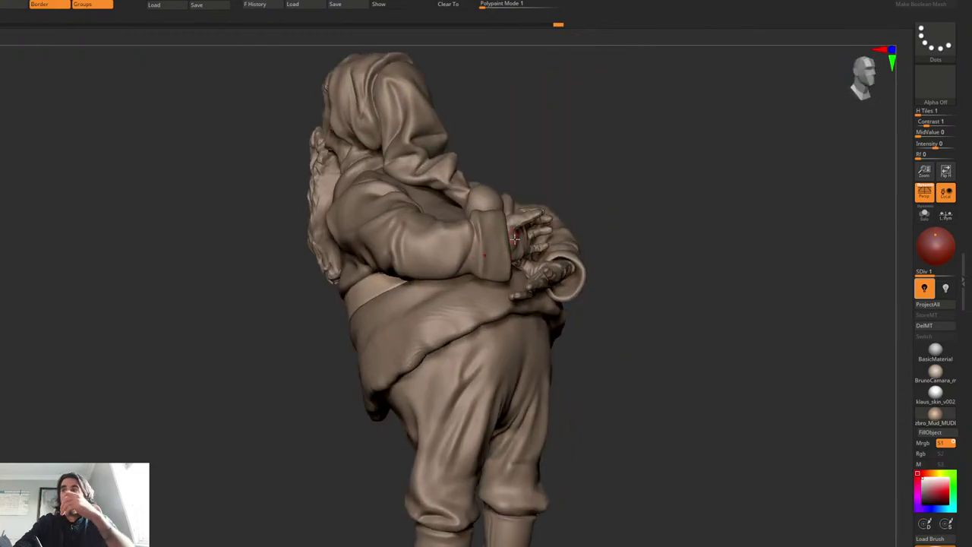
right_drag(515, 239, 522, 253)
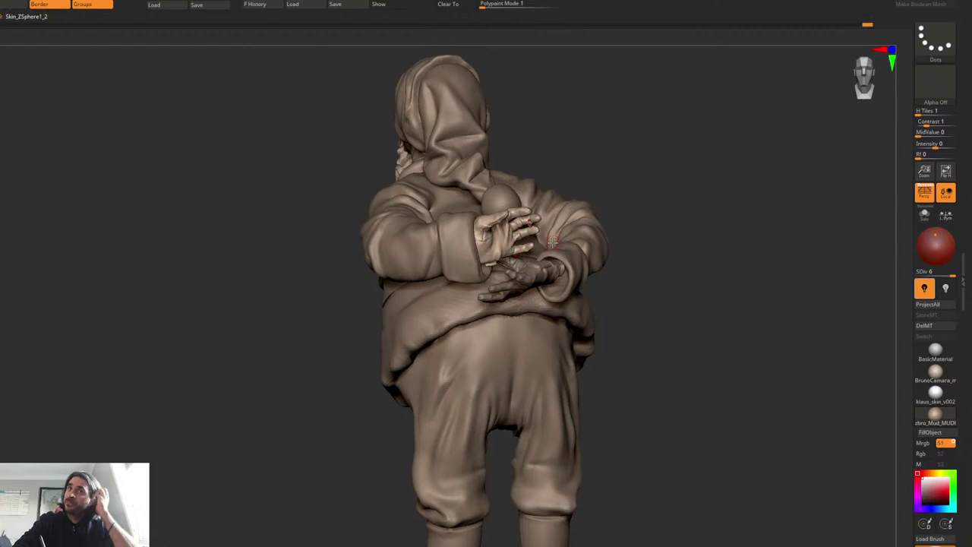
Step: Return to the clothing mesh and sculpt long, softened folds down the back of the trouser leg from seat to knee
key(shift+d)
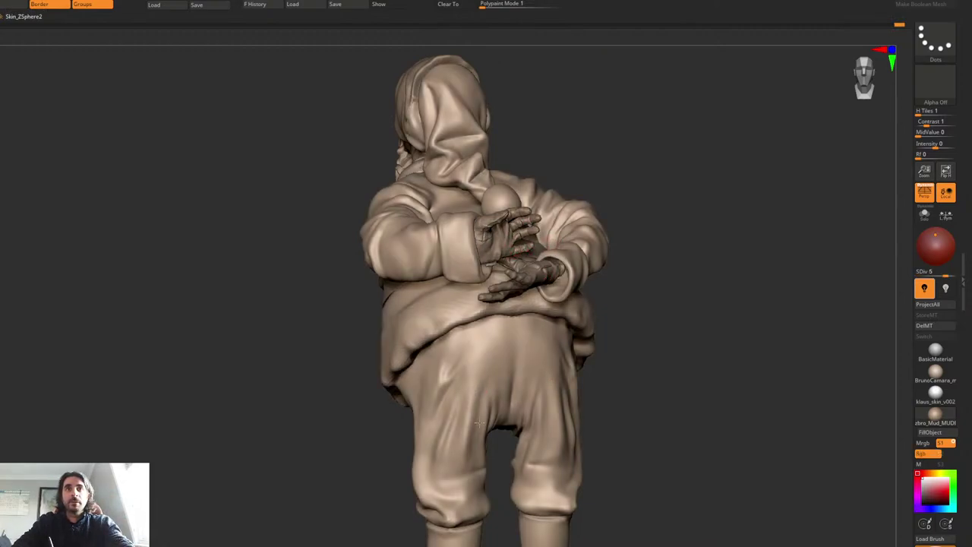
mouse_move(452, 425)
right_down()
mouse_move(443, 385)
mouse_move(451, 396)
right_up()
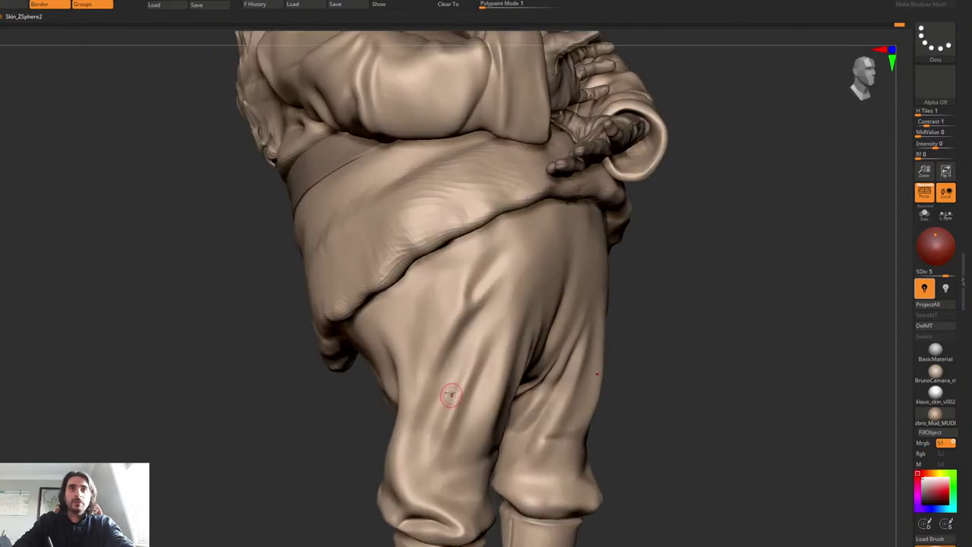
right_click(450, 377)
mouse_move(488, 301)
mouse_down()
mouse_move(427, 408)
mouse_move(416, 494)
mouse_up()
mouse_move(469, 331)
shift+mouse_down()
mouse_move(424, 436)
mouse_move(422, 496)
shift+mouse_up()
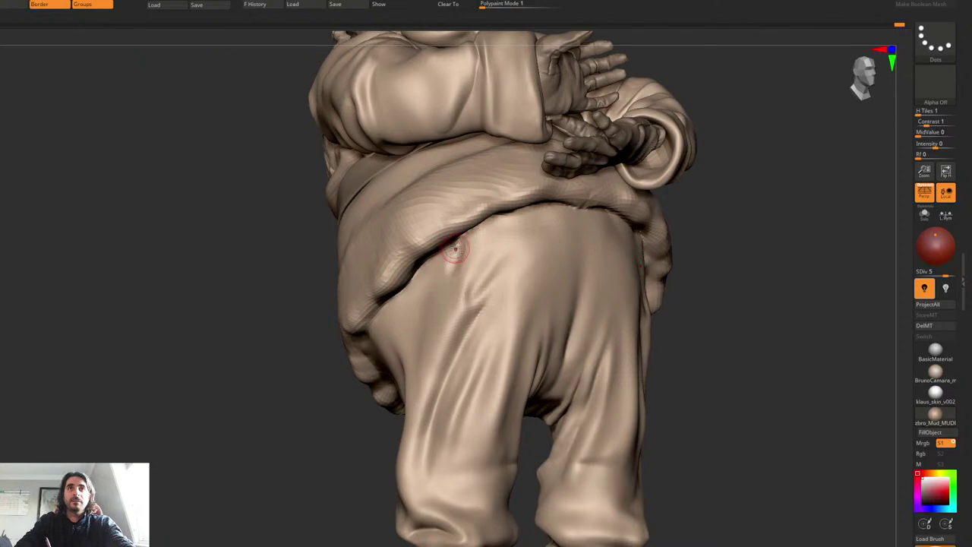
Step: Add short vertical folds to the trousers just beneath the rear coat hem
drag(446, 275, 443, 244)
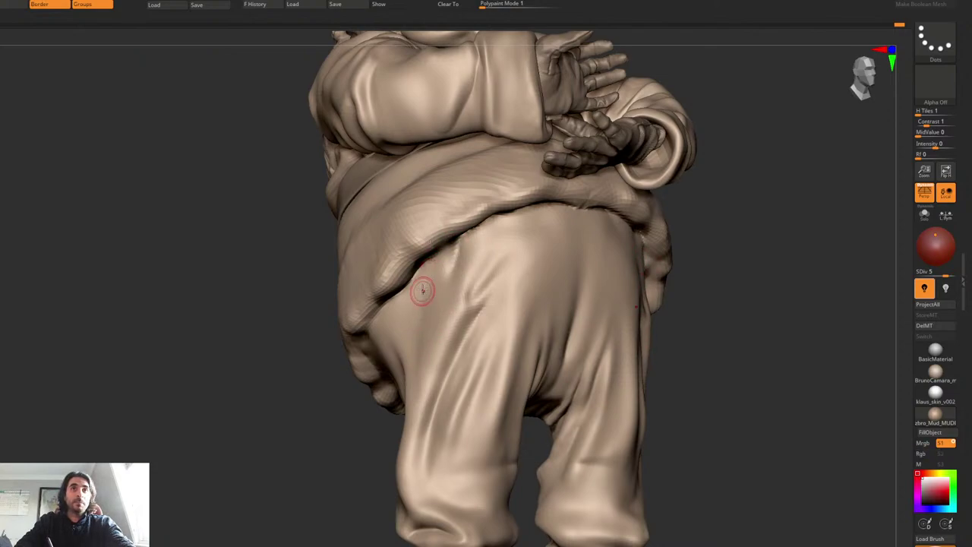
drag(425, 274, 431, 317)
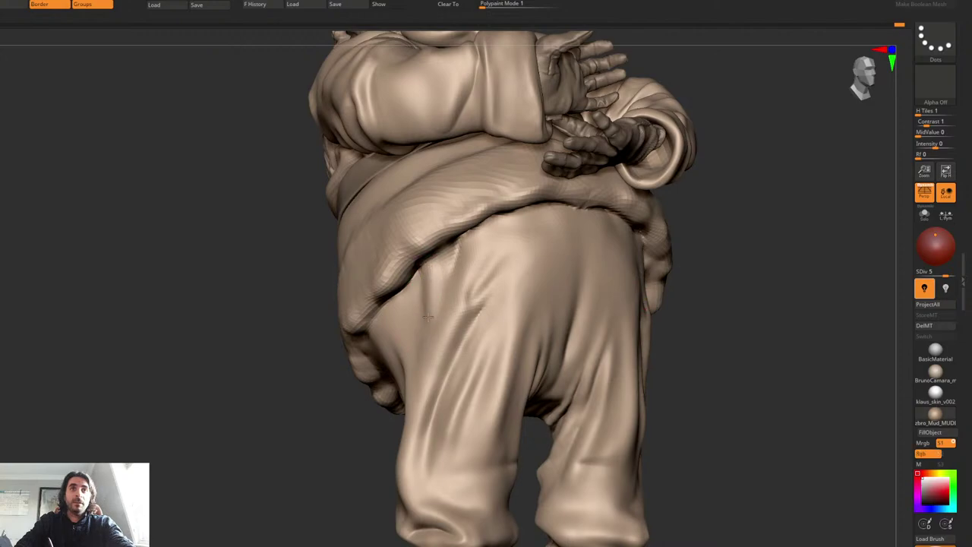
right_drag(419, 328, 409, 300)
mouse_move(385, 351)
right_down()
mouse_move(379, 292)
mouse_move(412, 278)
mouse_move(388, 363)
mouse_move(379, 333)
right_up()
right_click(392, 325)
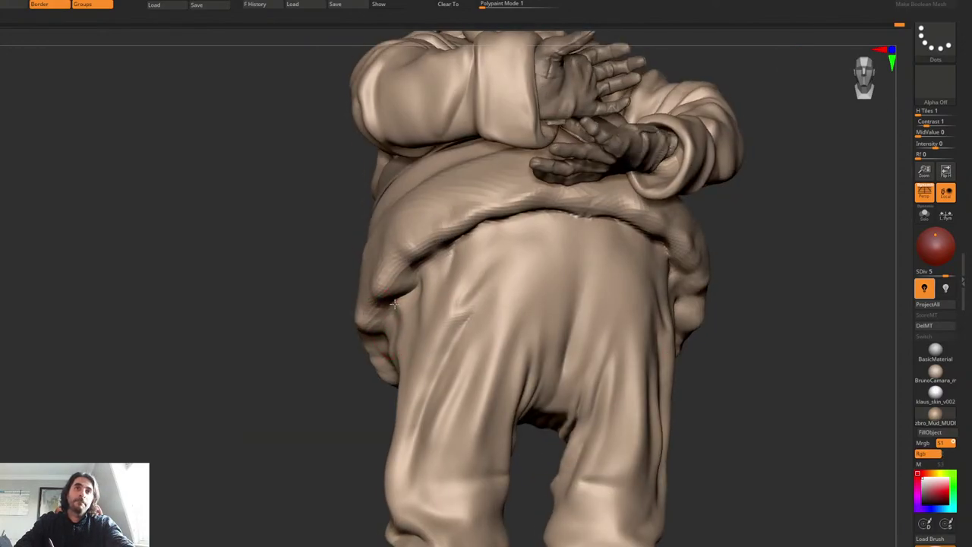
mouse_move(406, 291)
right_down()
mouse_move(413, 210)
mouse_move(391, 313)
mouse_move(414, 299)
right_up()
right_click(402, 318)
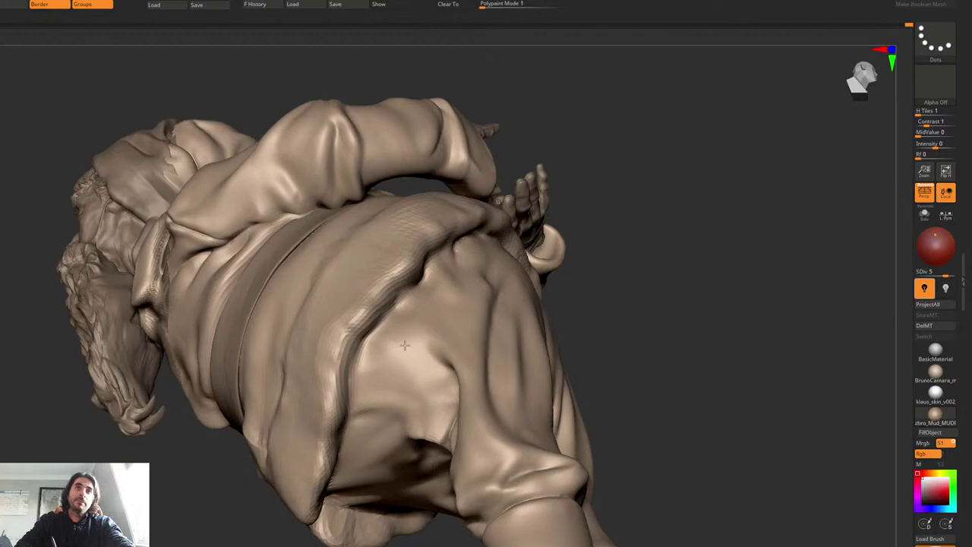
Step: Sculpt diagonal folds on the outer side of the thigh below the coat hem and smooth the areas between them
right_drag(413, 394, 470, 235)
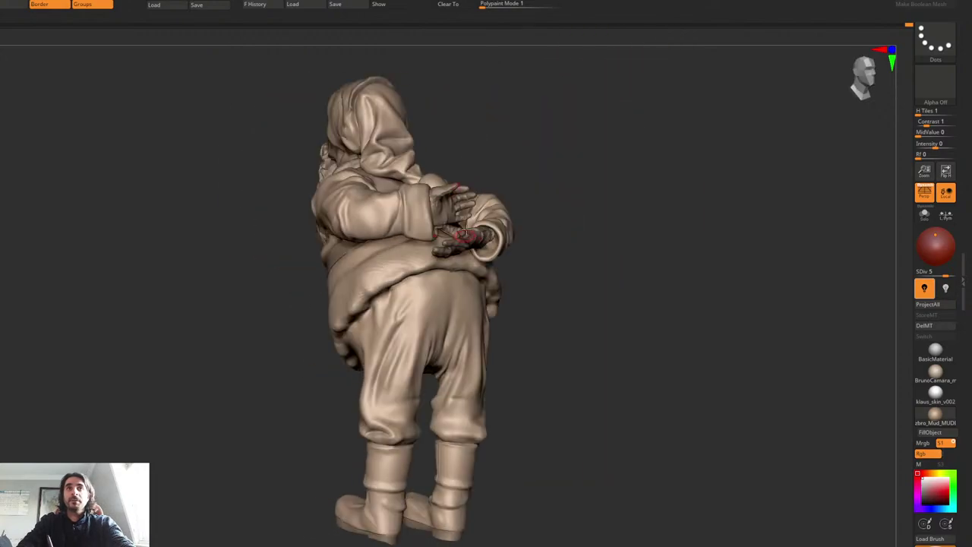
right_drag(471, 180, 513, 378)
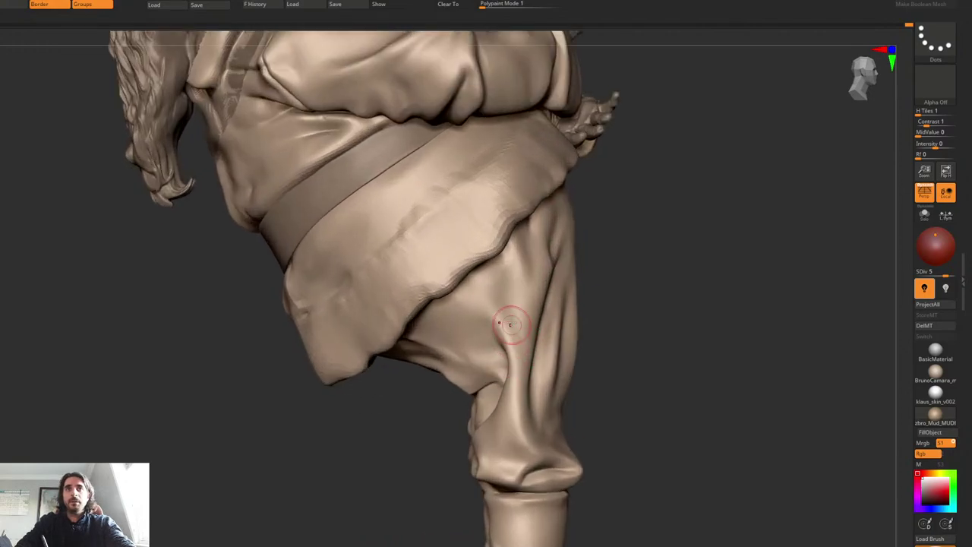
drag(503, 333, 513, 362)
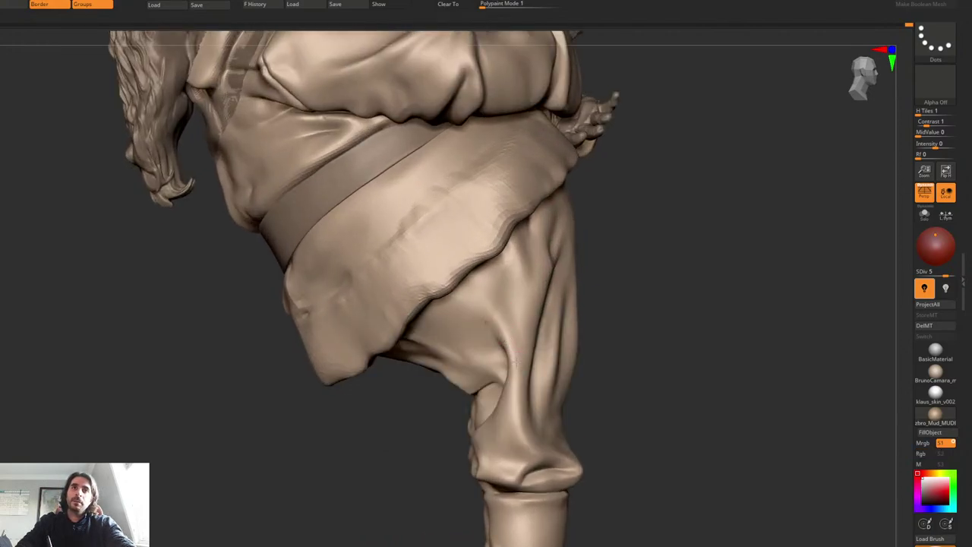
shift+drag(473, 311, 445, 342)
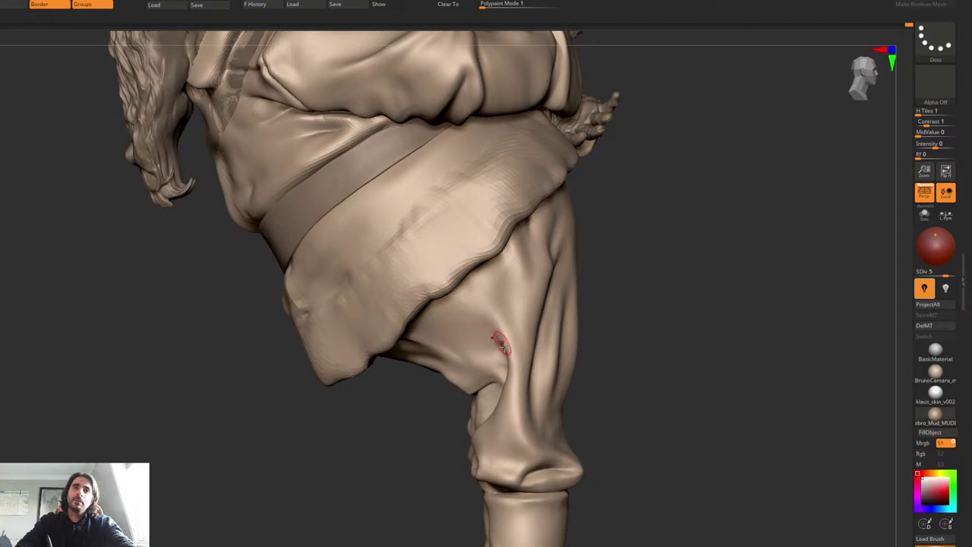
right_drag(430, 311, 470, 324)
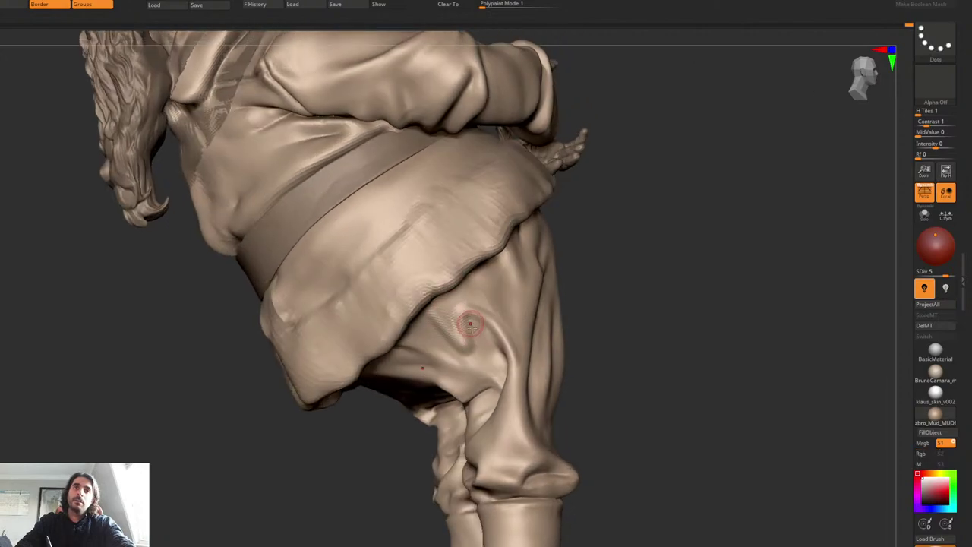
mouse_move(473, 387)
right_down()
mouse_move(456, 336)
mouse_move(486, 372)
right_up()
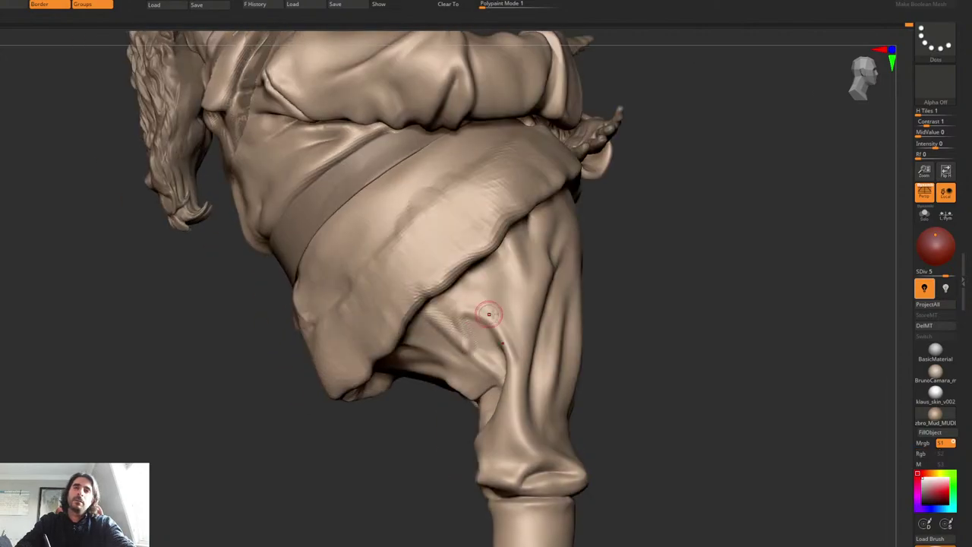
mouse_move(476, 318)
mouse_down()
mouse_move(464, 318)
mouse_move(457, 298)
mouse_move(464, 306)
mouse_move(456, 297)
mouse_move(441, 315)
mouse_move(452, 327)
mouse_up()
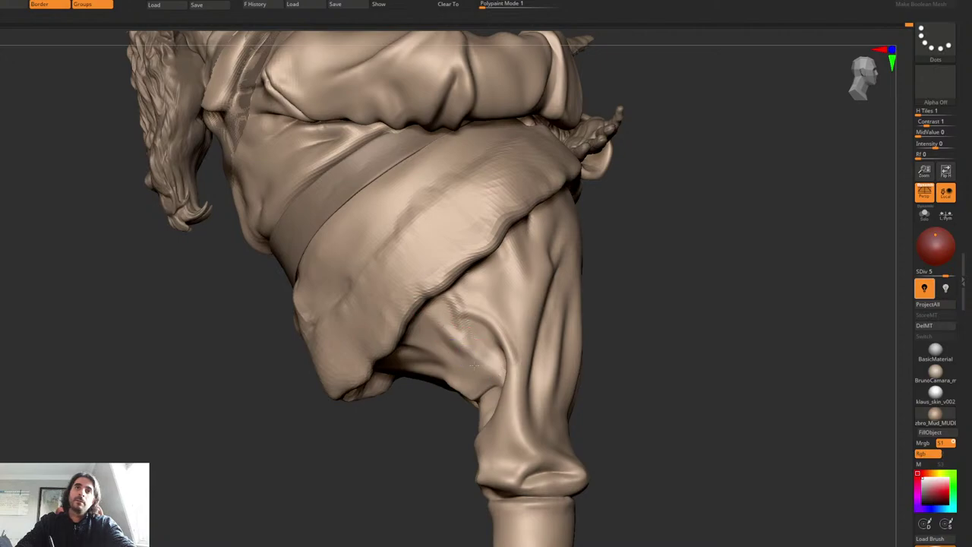
drag(492, 372, 449, 357)
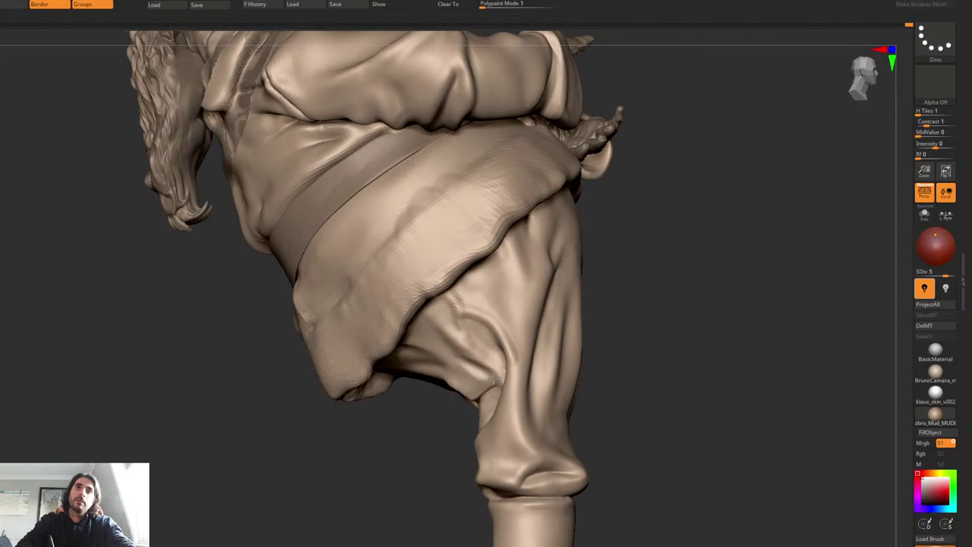
Step: Raise the clothing mesh to subdivision level 6 and sharpen the crease across the trouser leg above the knee
key(shift+r)
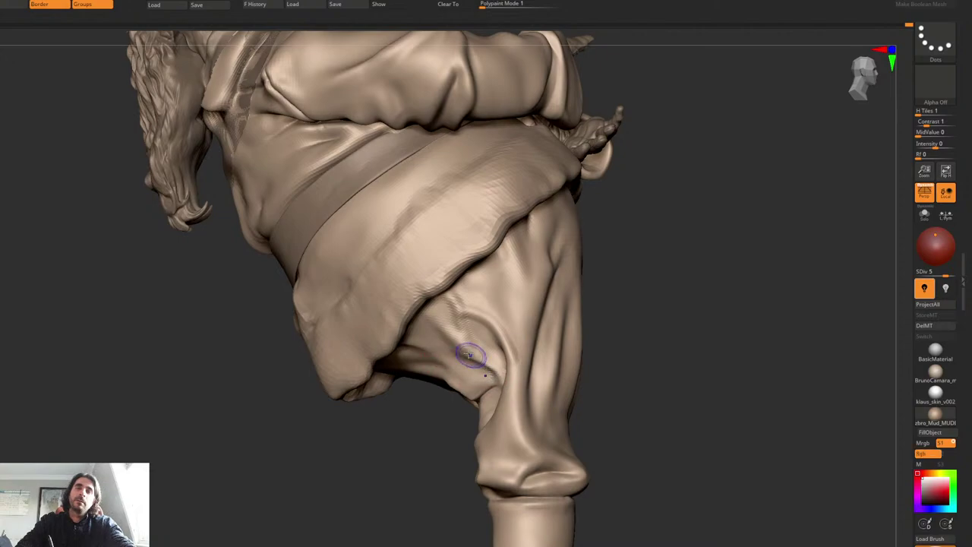
key(d)
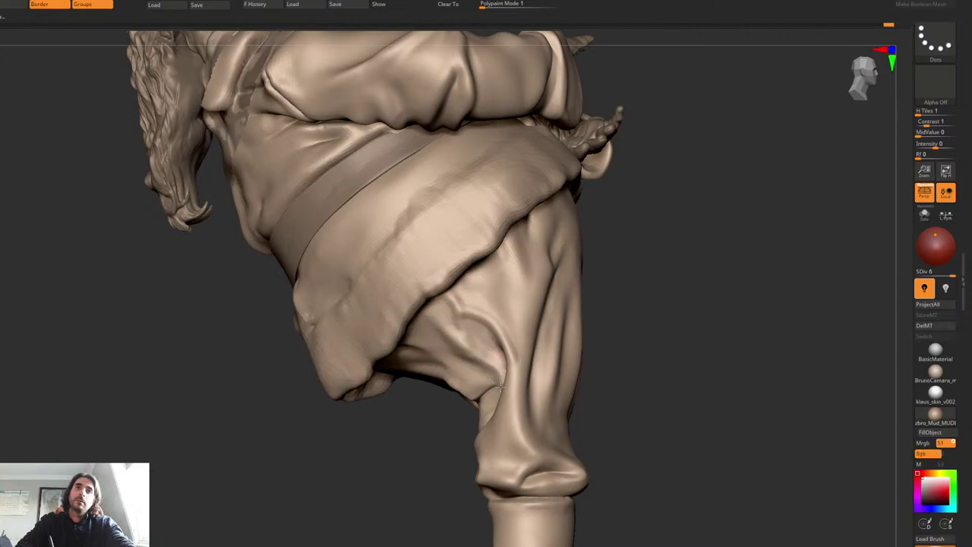
mouse_move(471, 337)
right_down()
mouse_move(490, 373)
mouse_move(498, 298)
right_up()
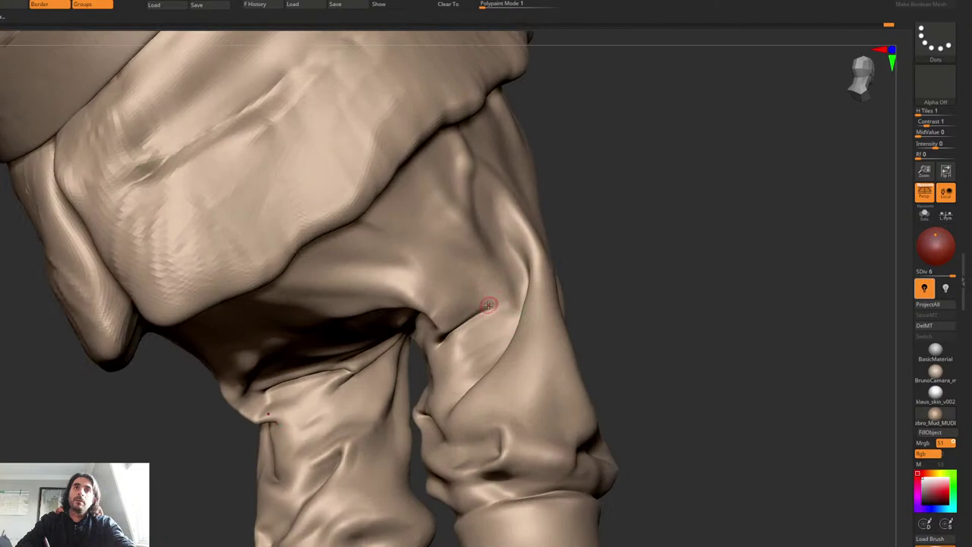
mouse_move(469, 310)
mouse_down()
mouse_move(504, 300)
mouse_move(465, 333)
mouse_up()
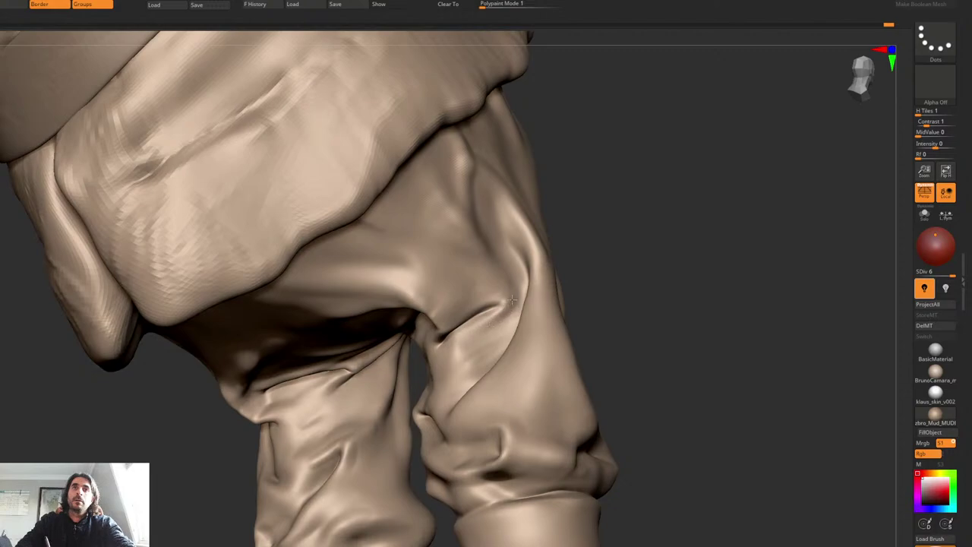
Step: Smooth the pinched fold on the outer edge of the trouser leg
mouse_move(470, 356)
right_down()
mouse_move(514, 306)
mouse_move(501, 336)
mouse_move(491, 289)
mouse_move(530, 318)
mouse_move(525, 251)
mouse_move(541, 263)
mouse_move(523, 282)
mouse_move(544, 278)
mouse_move(546, 289)
right_up()
key(space)
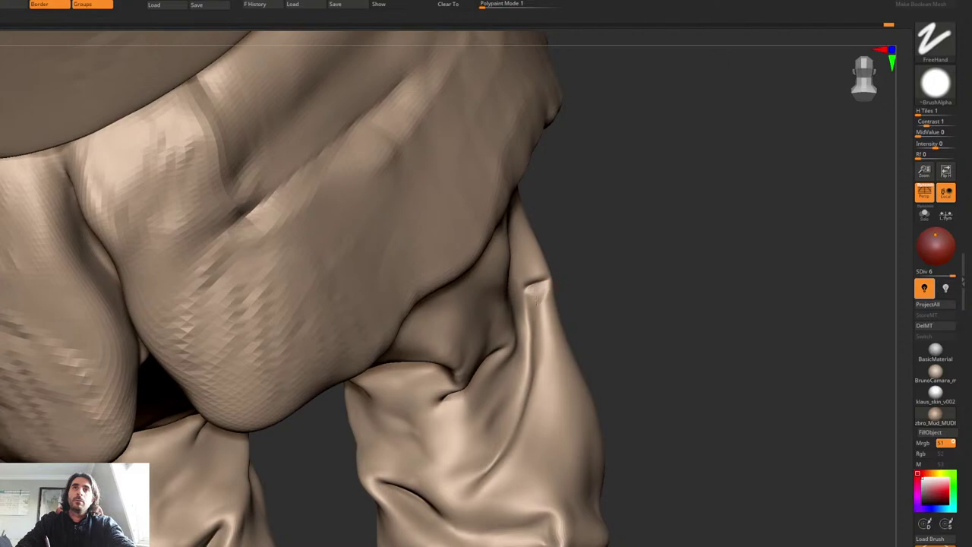
shift+drag(544, 305, 539, 297)
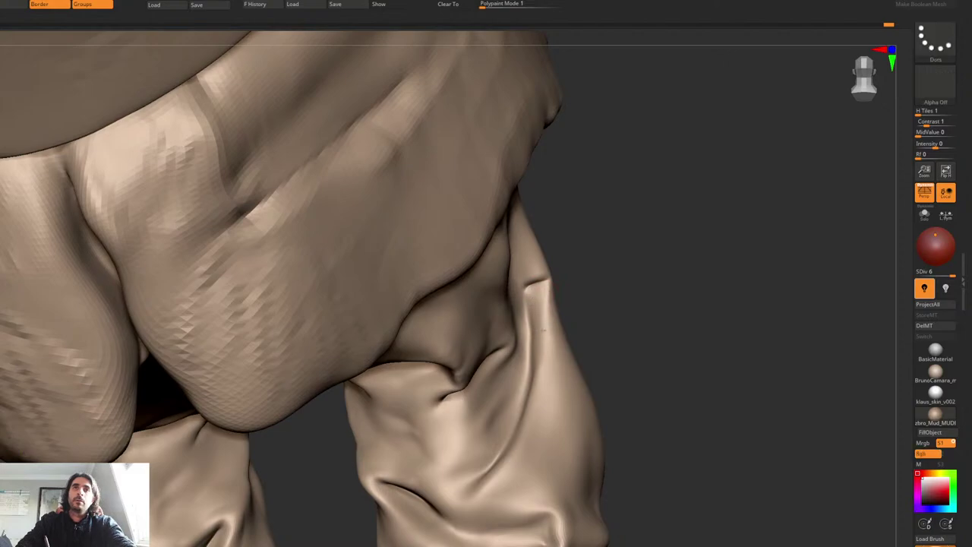
Step: Build up the ridge leading into the outer thigh's pinched fold with the Standard brush and soften its surroundings
mouse_move(543, 330)
right_down()
mouse_move(550, 269)
mouse_move(536, 282)
mouse_move(549, 261)
mouse_move(550, 282)
mouse_move(538, 269)
right_up()
key(b)
key(s)
key(t)
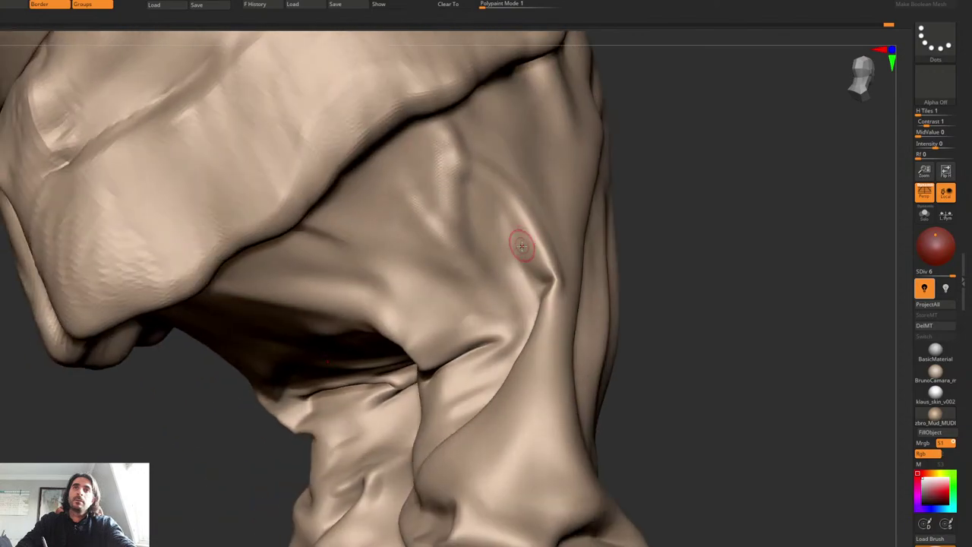
key(shift)
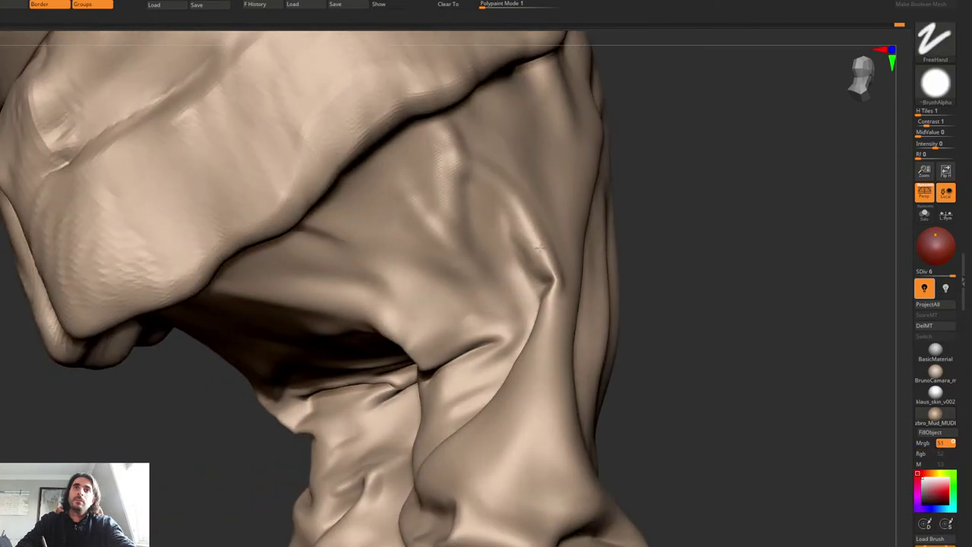
key(shift)
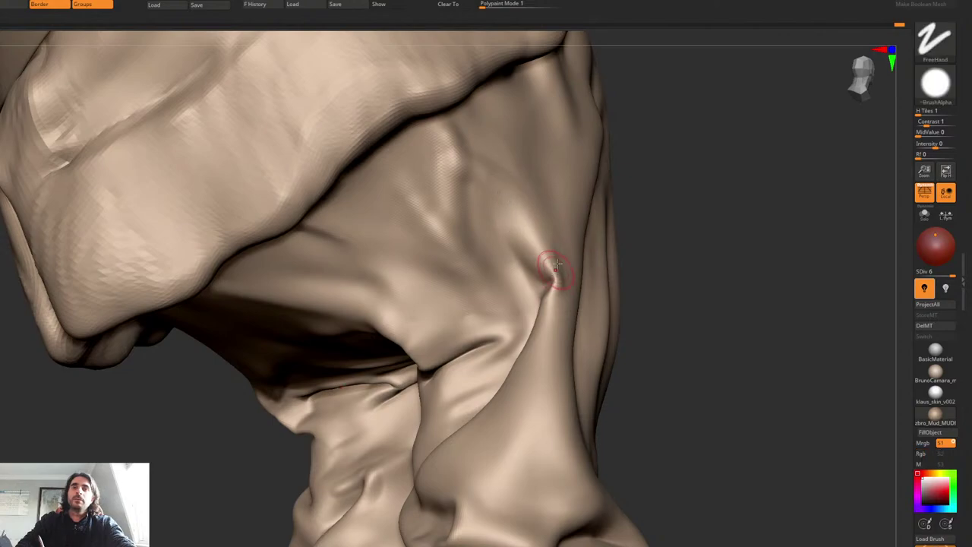
right_drag(543, 300, 545, 305)
shift+drag(544, 305, 539, 302)
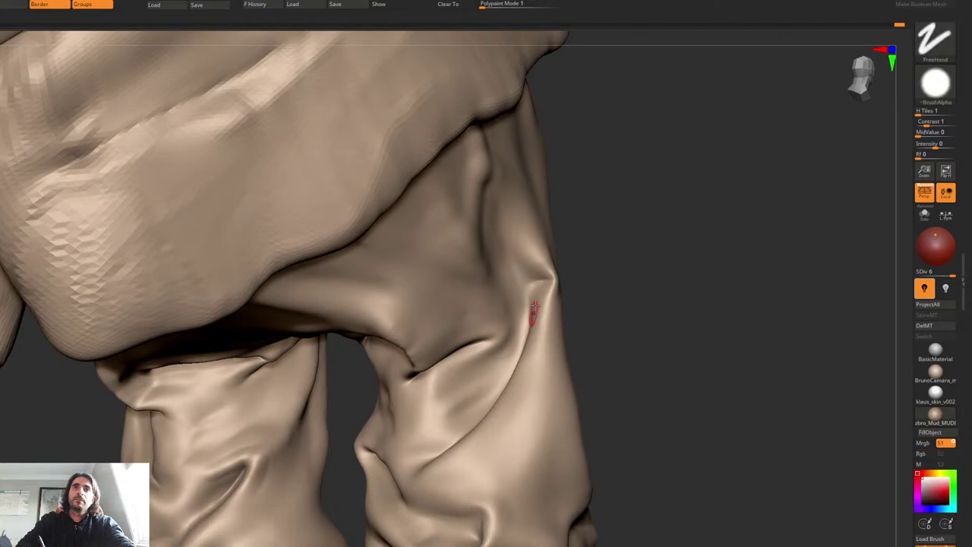
Step: Shape a short ridge around the tip of the pinched fold on the outer thigh and smooth it into the cloth
shift+right_drag(527, 317, 529, 321)
mouse_move(559, 285)
right_down()
mouse_move(543, 262)
mouse_move(553, 271)
right_up()
right_drag(582, 218, 591, 256)
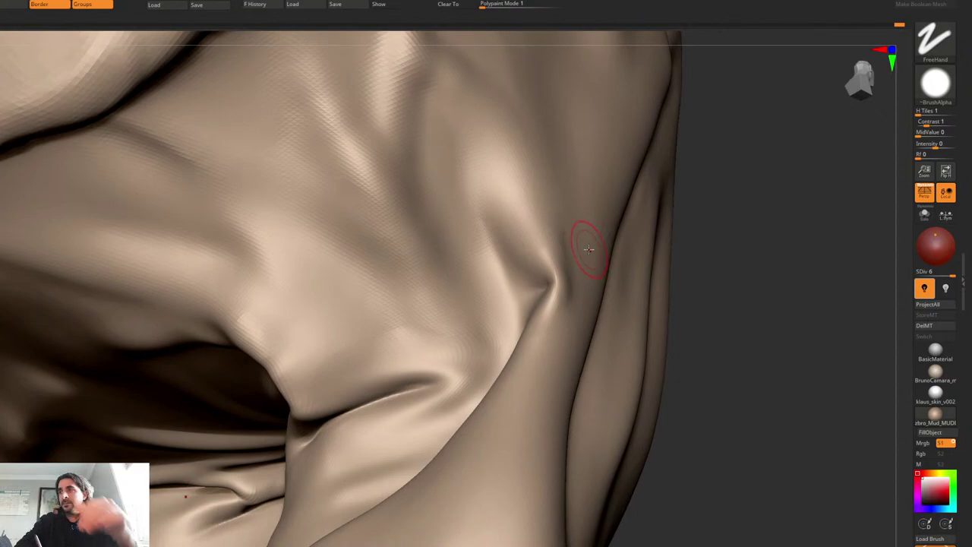
mouse_move(570, 310)
ctrl+right_down()
mouse_move(552, 281)
mouse_move(563, 279)
mouse_move(574, 296)
ctrl+right_up()
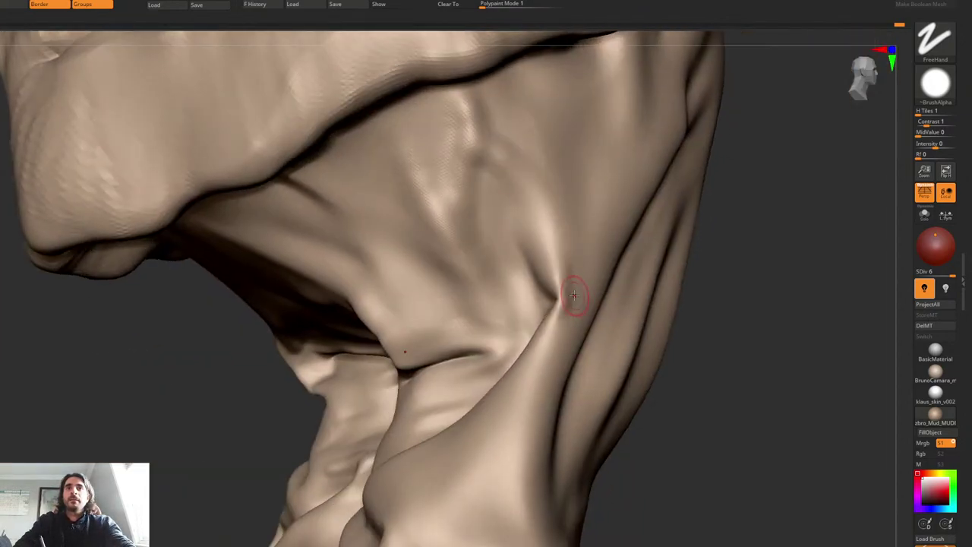
mouse_move(569, 287)
shift+mouse_down()
mouse_move(565, 256)
mouse_move(572, 302)
mouse_move(551, 336)
shift+mouse_up()
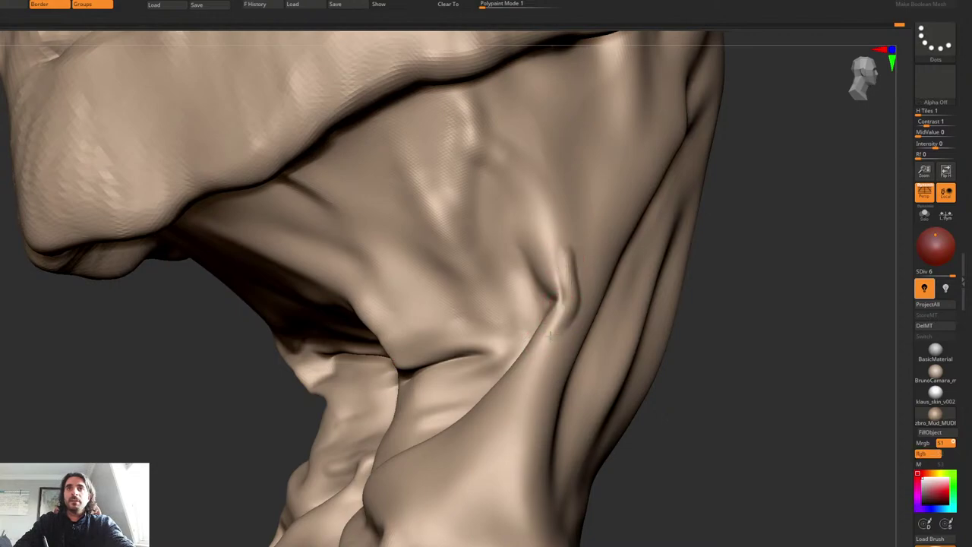
shift+drag(580, 297, 559, 281)
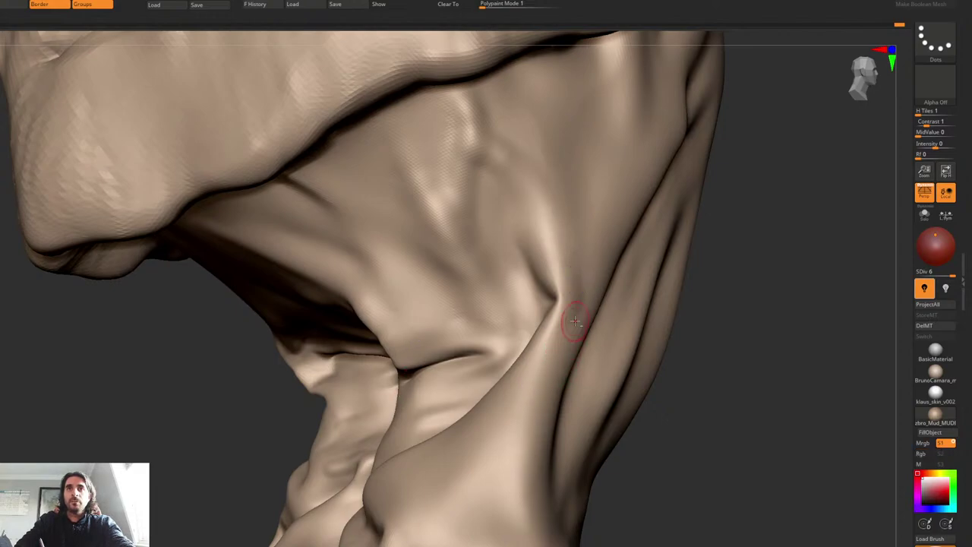
Step: Sculpt a long fold from the thigh pinch down the outer side of the trouser leg and soften its lower end
mouse_move(575, 323)
mouse_down()
mouse_move(546, 372)
mouse_move(520, 454)
mouse_up()
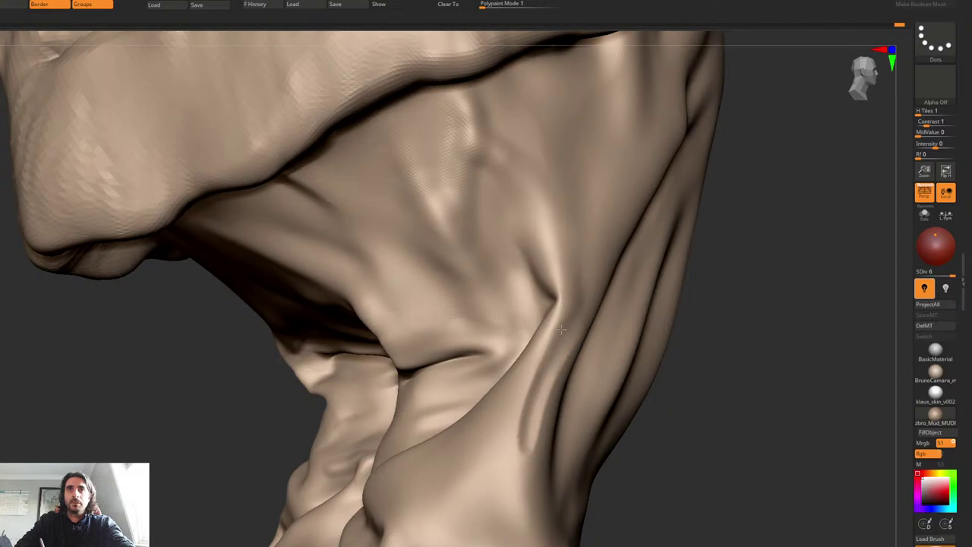
shift+drag(528, 395, 519, 414)
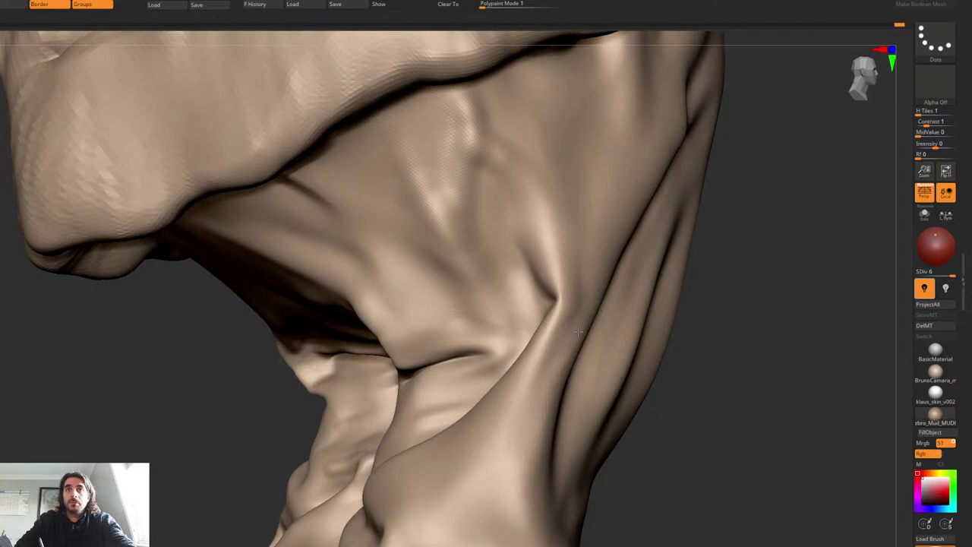
mouse_move(579, 344)
ctrl+right_down()
mouse_move(565, 300)
mouse_move(734, 259)
mouse_move(658, 336)
mouse_move(630, 282)
ctrl+right_up()
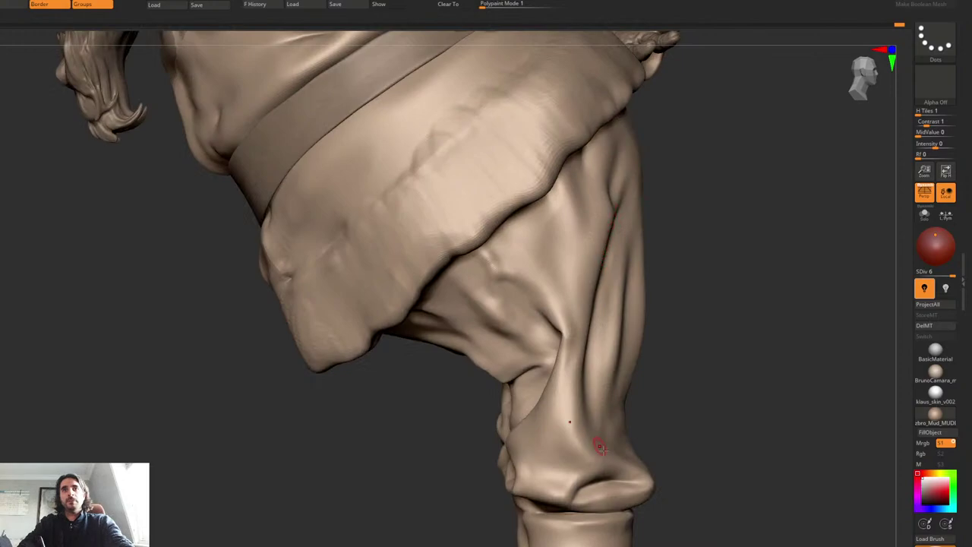
right_drag(608, 420, 568, 375)
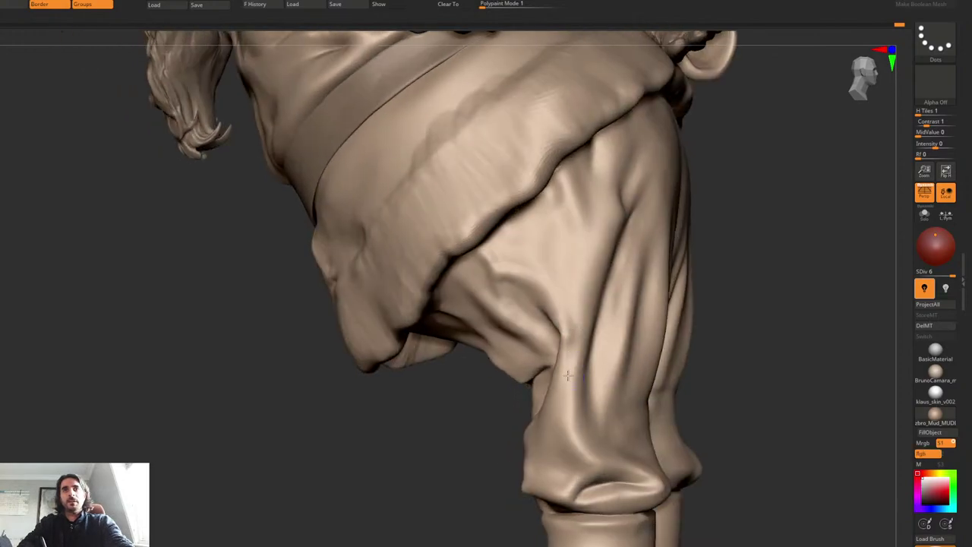
shift+drag(572, 409, 575, 437)
Step: Carve a short angled crease at the lower end of the long outer leg fold, above the cuff, and smooth it
alt+right_drag(599, 400, 575, 313)
mouse_move(576, 313)
ctrl+right_down()
mouse_move(580, 345)
mouse_move(565, 336)
ctrl+right_up()
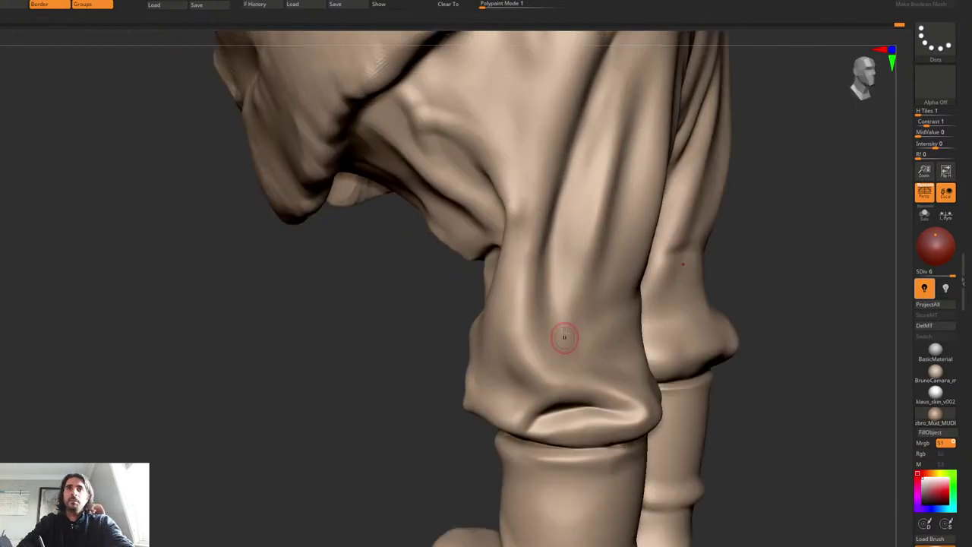
drag(525, 347, 541, 337)
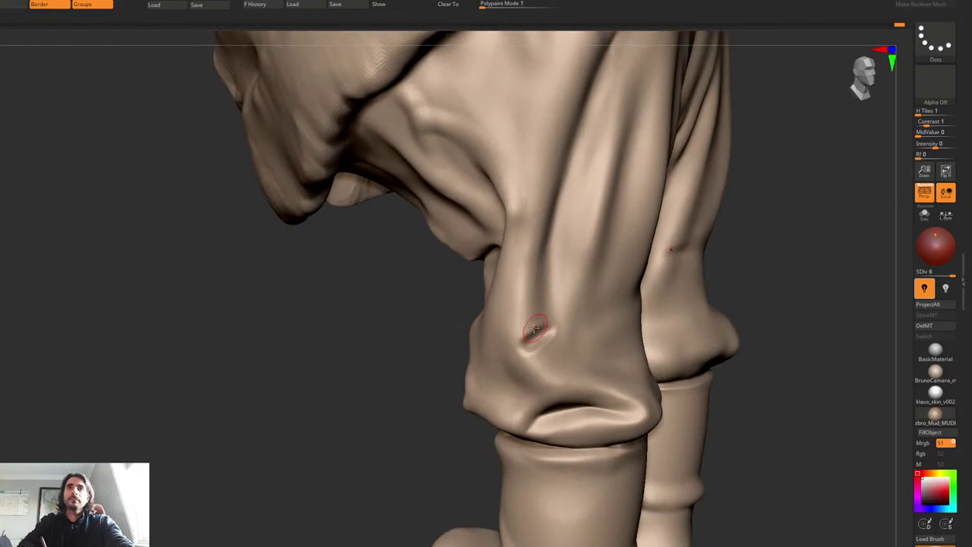
right_drag(540, 328, 533, 306)
shift+drag(544, 328, 527, 332)
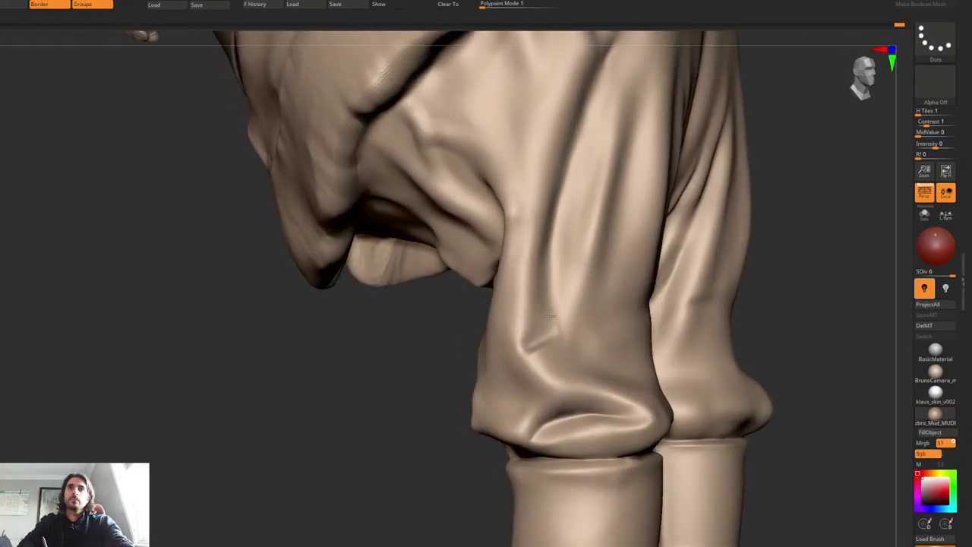
right_drag(539, 330, 549, 358)
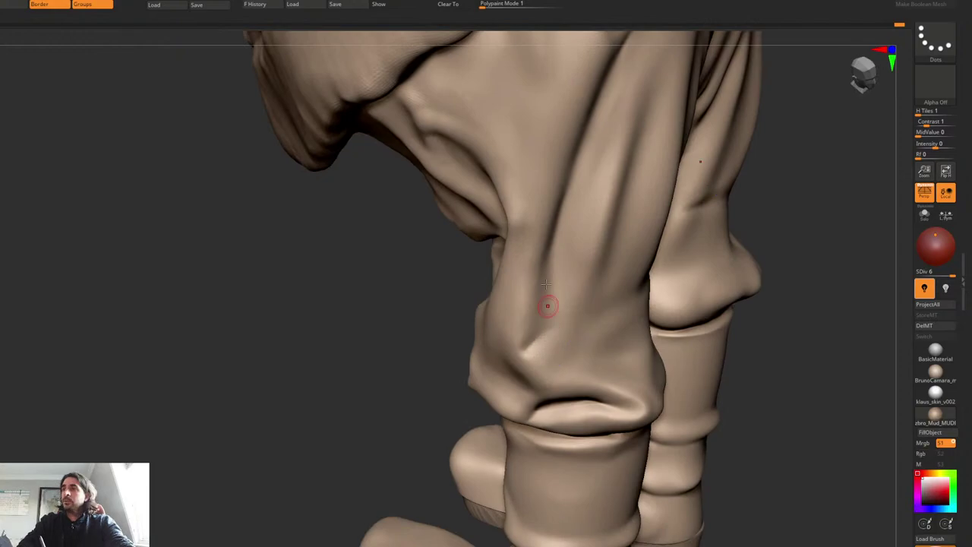
right_drag(550, 319, 524, 342)
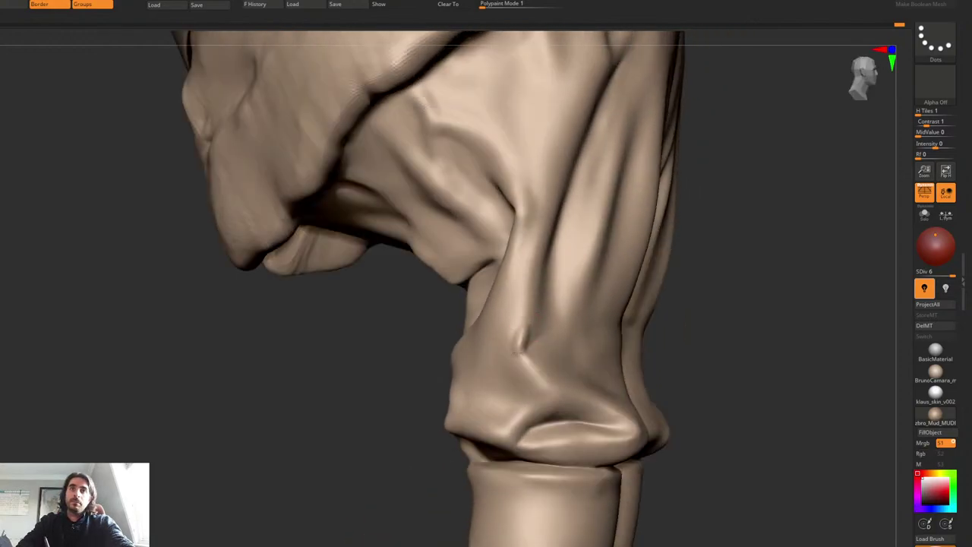
Step: Sharpen the pinched point where the long outer leg fold meets the bulge above the cuff
mouse_move(520, 352)
mouse_down()
mouse_move(536, 364)
mouse_move(522, 327)
mouse_up()
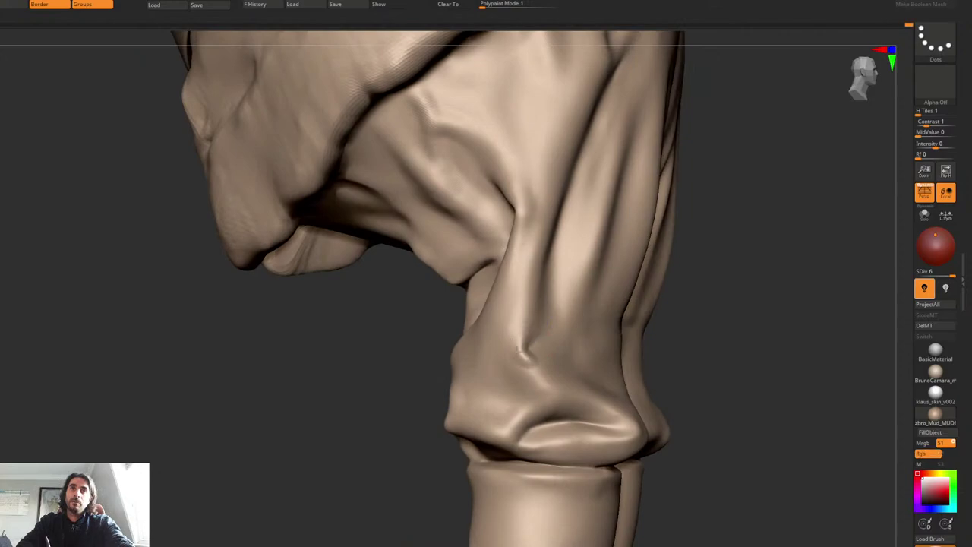
right_drag(561, 368, 517, 356)
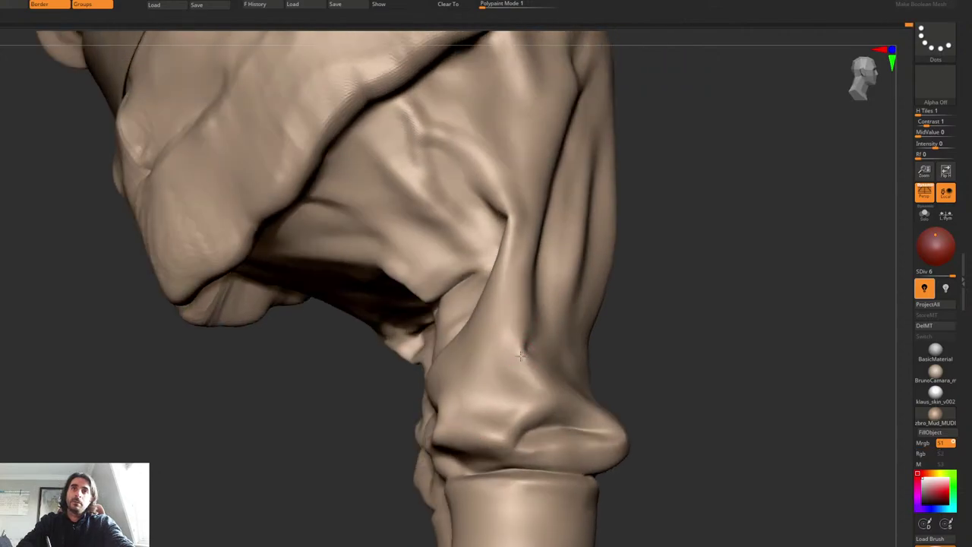
mouse_move(521, 355)
mouse_down()
mouse_move(504, 360)
mouse_move(502, 352)
mouse_up()
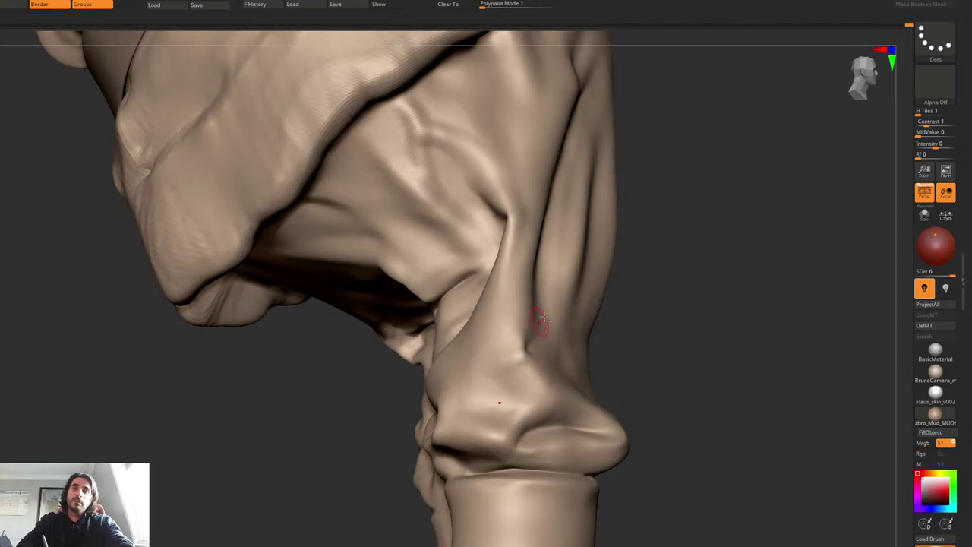
ctrl+right_drag(540, 326, 534, 296)
right_drag(562, 339, 537, 327)
mouse_move(536, 327)
ctrl+right_down()
mouse_move(555, 332)
mouse_move(502, 341)
mouse_move(507, 329)
ctrl+right_up()
mouse_move(487, 347)
mouse_down()
mouse_move(534, 353)
mouse_move(504, 341)
mouse_up()
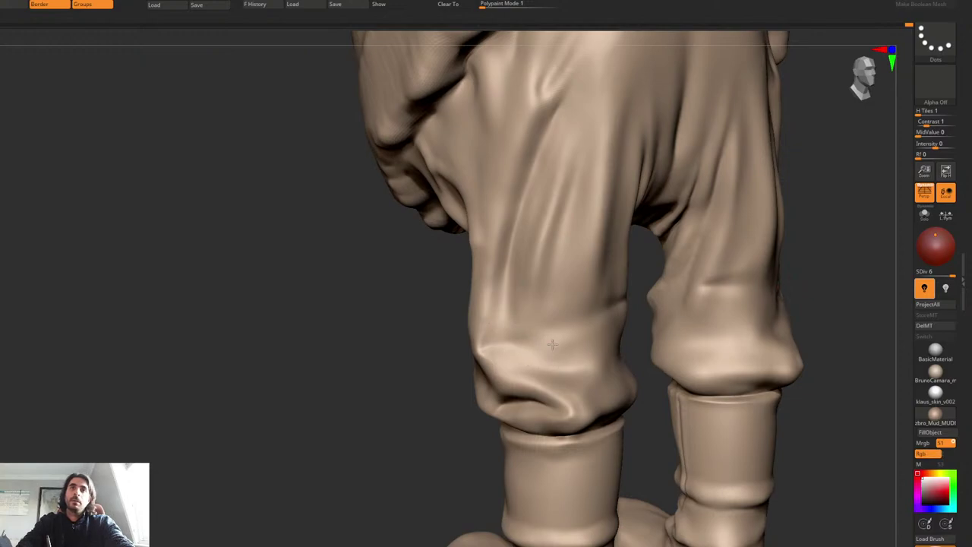
Step: Define the curved fold above the trouser cuff and build up the roll of cloth beneath it
mouse_move(547, 363)
right_down()
mouse_move(529, 407)
mouse_move(543, 380)
right_up()
ctrl+right_drag(544, 380, 560, 304)
right_drag(540, 344, 544, 354)
mouse_move(521, 342)
mouse_down()
mouse_move(547, 362)
mouse_move(534, 375)
mouse_up()
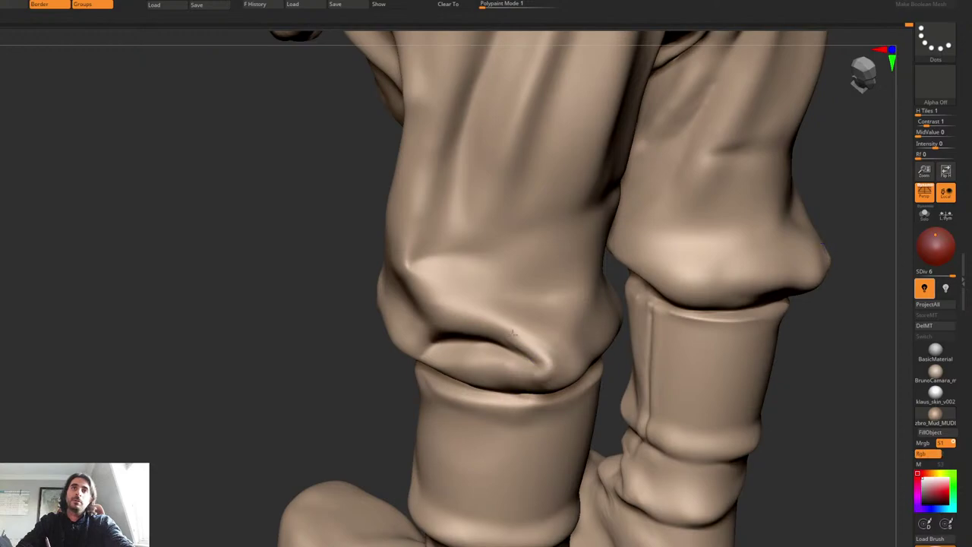
right_drag(497, 388, 482, 408)
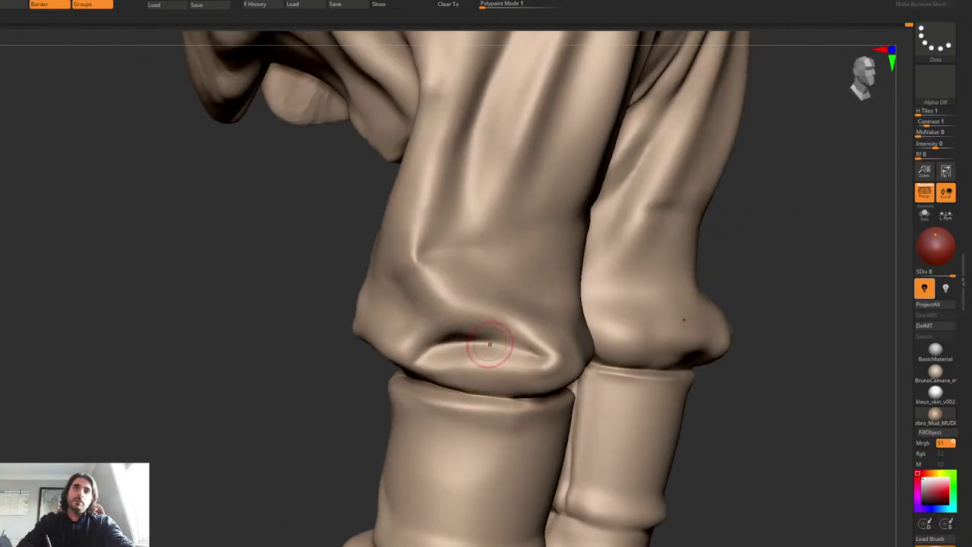
mouse_move(523, 349)
mouse_down()
mouse_move(541, 373)
mouse_move(436, 365)
mouse_up()
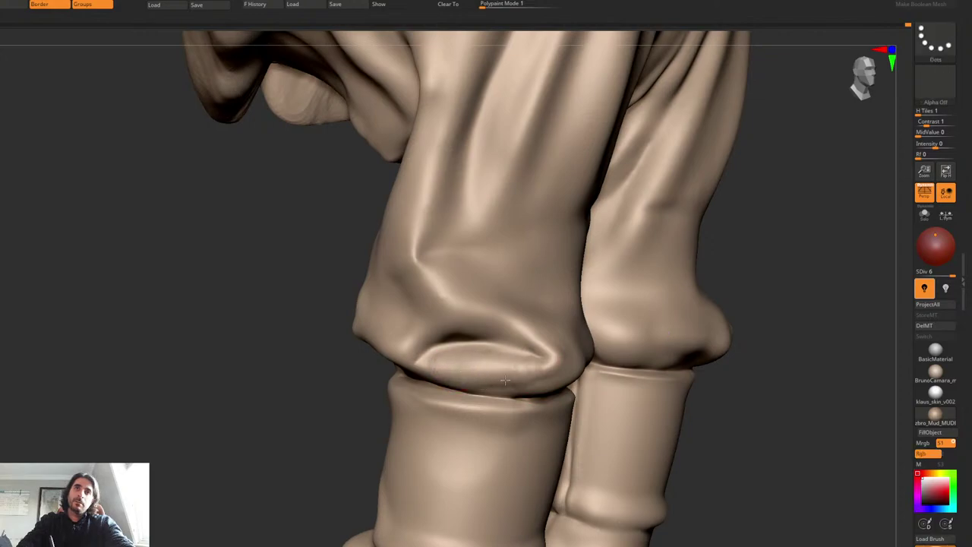
right_drag(533, 365, 548, 372)
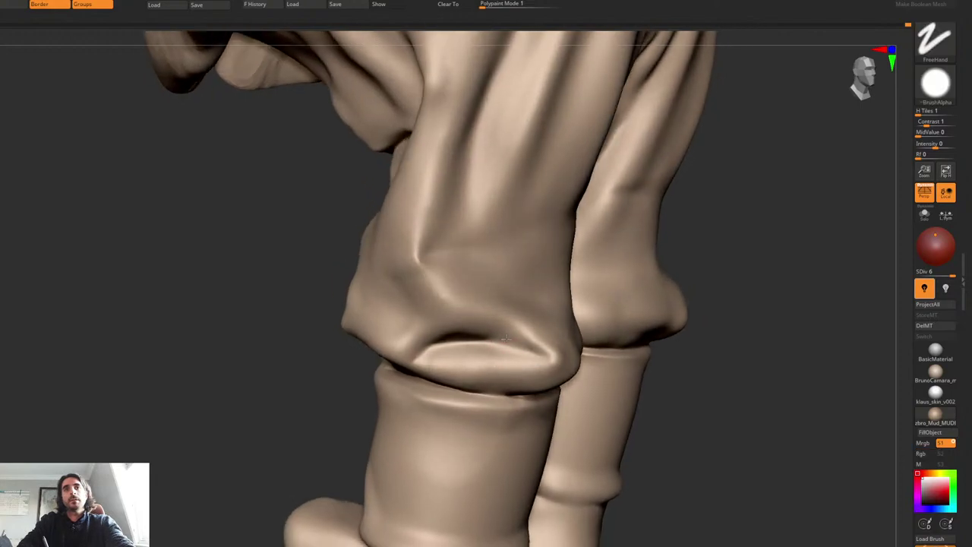
Step: Sharpen the crease inside the curved cuff fold, switch to the Standard brush and soften the crease's end
key(2)
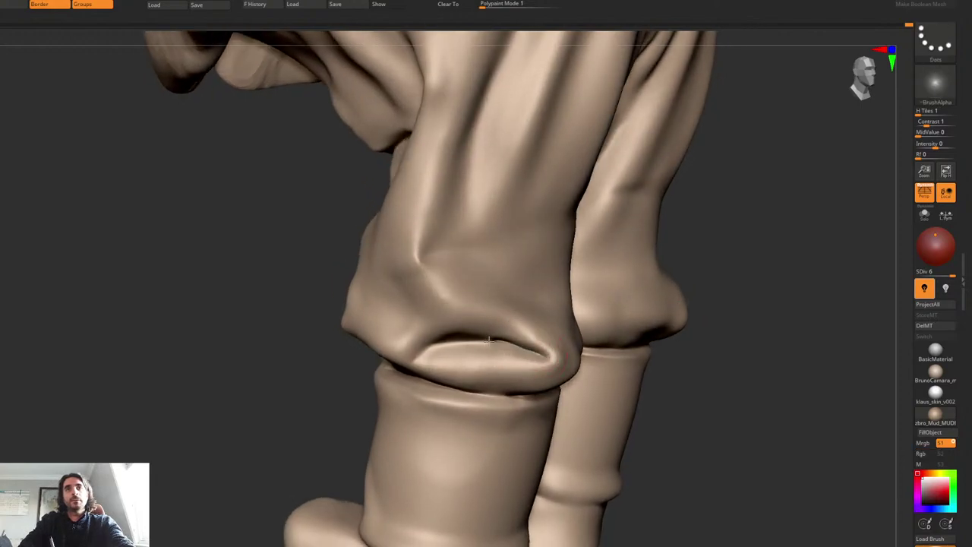
key(b)
key(s)
key(t)
mouse_move(525, 346)
shift+mouse_down()
mouse_move(494, 347)
mouse_move(540, 339)
shift+mouse_up()
mouse_move(540, 339)
right_down()
mouse_move(504, 327)
mouse_move(523, 303)
mouse_move(507, 328)
right_up()
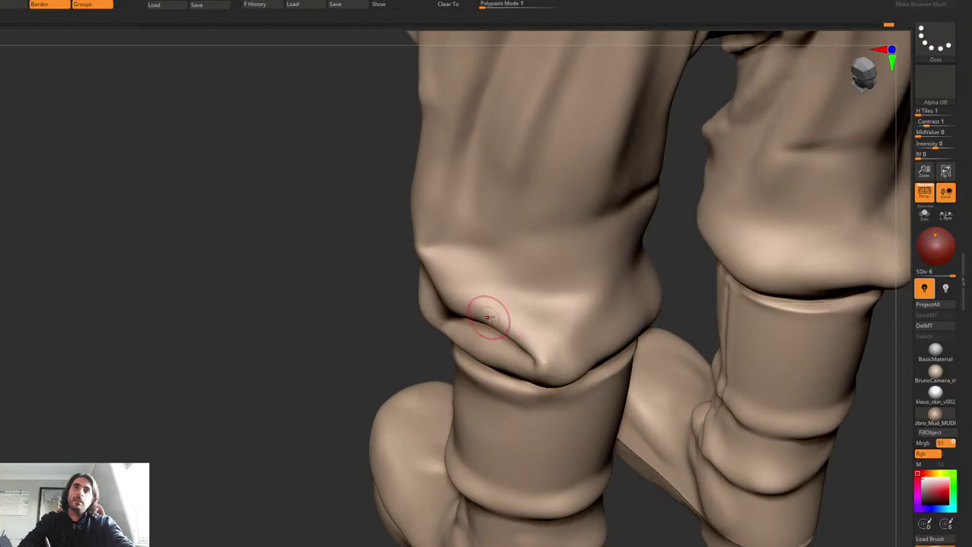
Step: Rework the cloth between the end of the curved cuff fold and the boot top
mouse_move(486, 315)
right_down()
mouse_move(523, 284)
mouse_move(524, 323)
mouse_move(517, 317)
mouse_move(532, 260)
right_up()
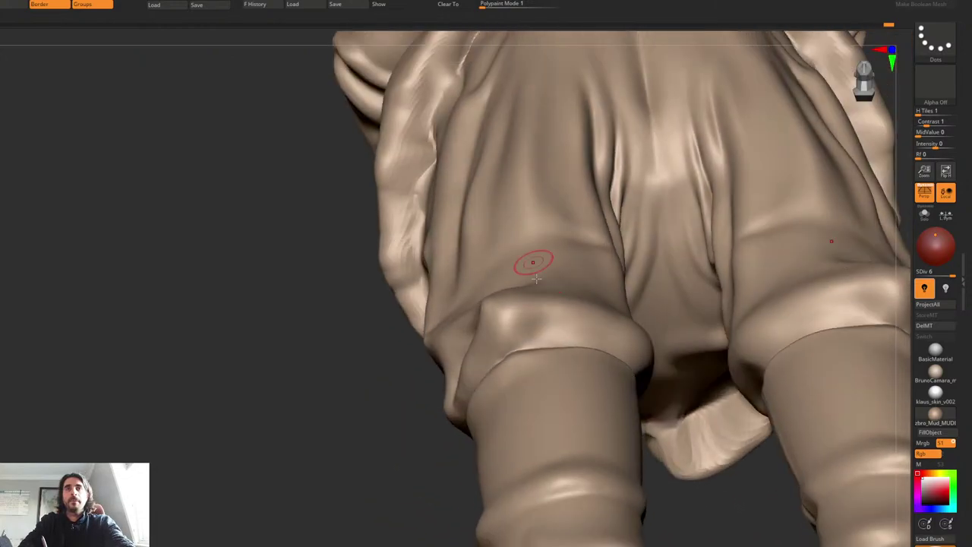
mouse_move(482, 278)
right_down()
mouse_move(499, 271)
mouse_move(541, 286)
mouse_move(577, 317)
right_up()
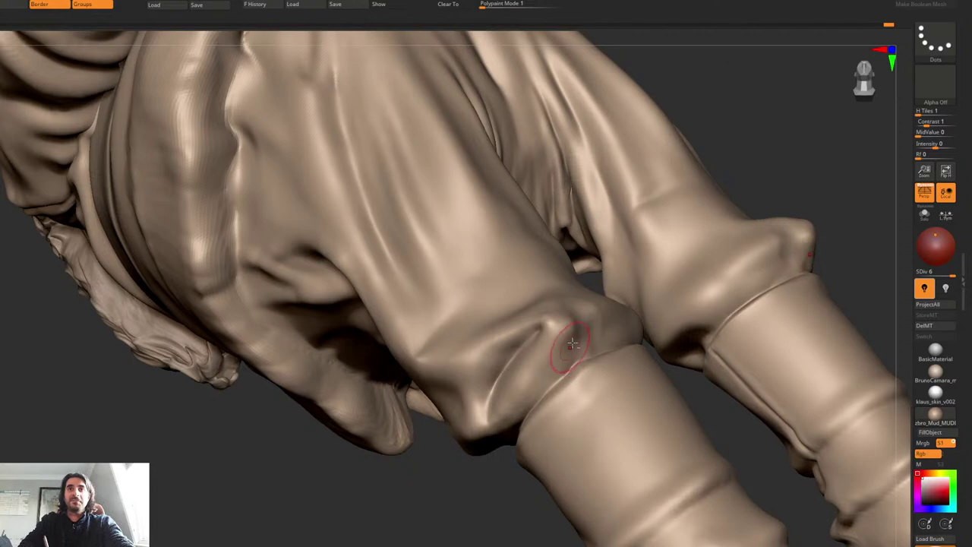
drag(563, 353, 590, 329)
mouse_move(602, 309)
right_down()
mouse_move(587, 291)
mouse_move(587, 339)
mouse_move(569, 329)
right_up()
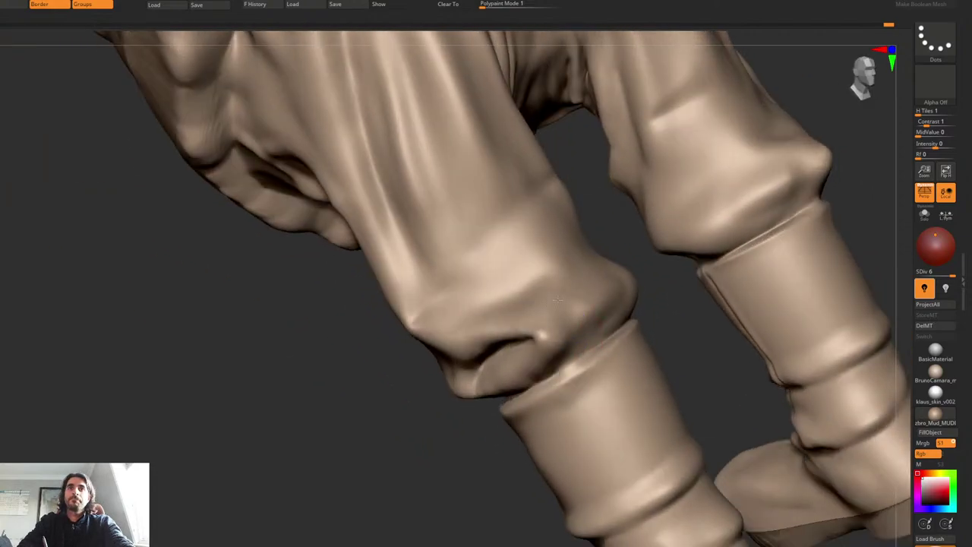
right_drag(611, 310, 477, 308)
Step: Build a diagonal ridge across the back of the lower trouser leg to the cuff fold's corner and smooth it
right_drag(490, 272, 492, 281)
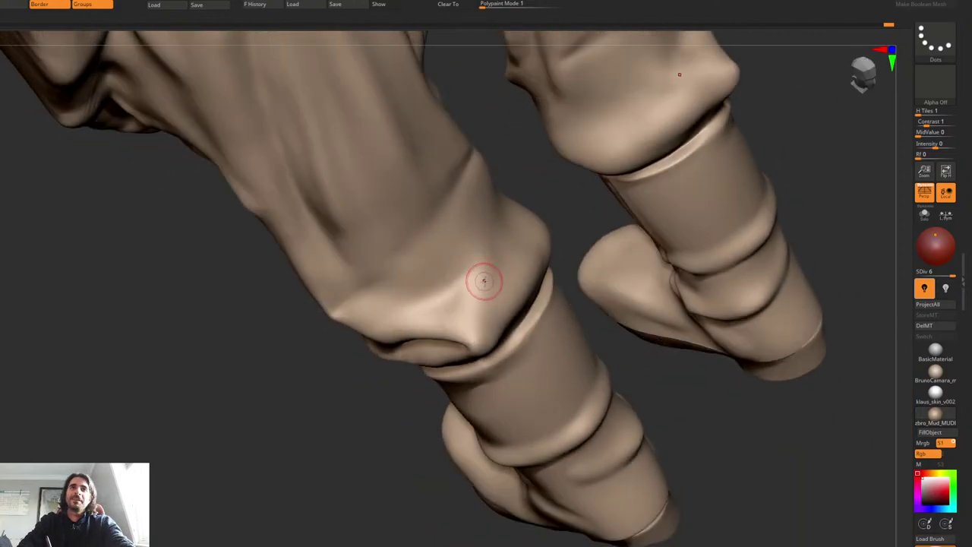
drag(491, 227, 475, 336)
mouse_move(491, 252)
shift+mouse_down()
mouse_move(495, 224)
mouse_move(470, 324)
shift+mouse_up()
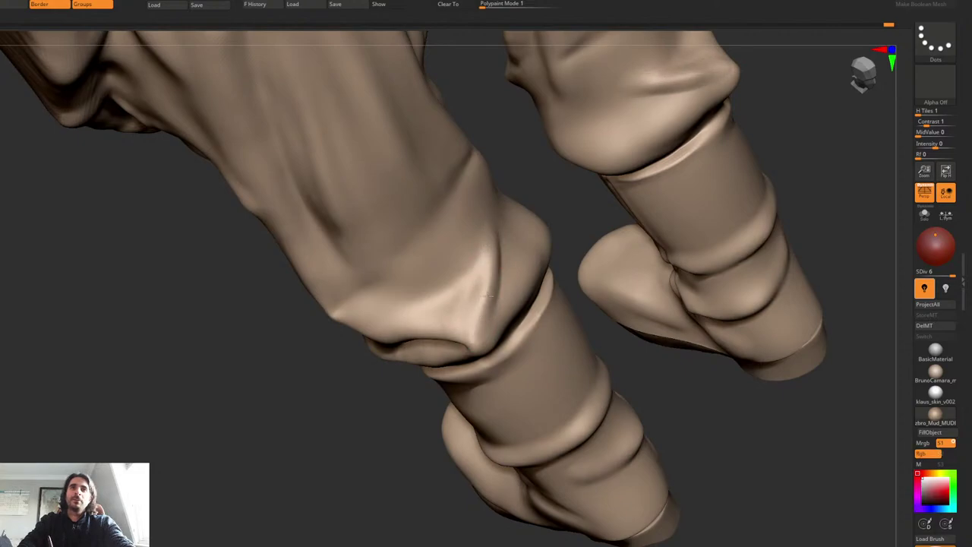
mouse_move(499, 214)
right_down()
mouse_move(508, 189)
mouse_move(479, 287)
mouse_move(486, 228)
mouse_move(453, 235)
mouse_move(450, 335)
right_up()
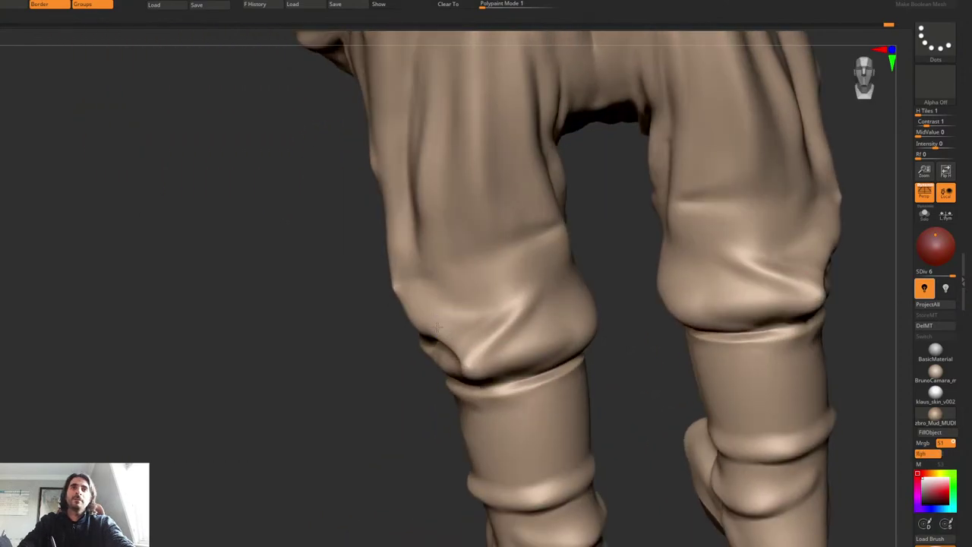
Step: Sculpt creases across the inner back of the knees and soften the area above them
mouse_move(456, 282)
right_down()
mouse_move(482, 299)
mouse_move(476, 278)
mouse_move(464, 299)
right_up()
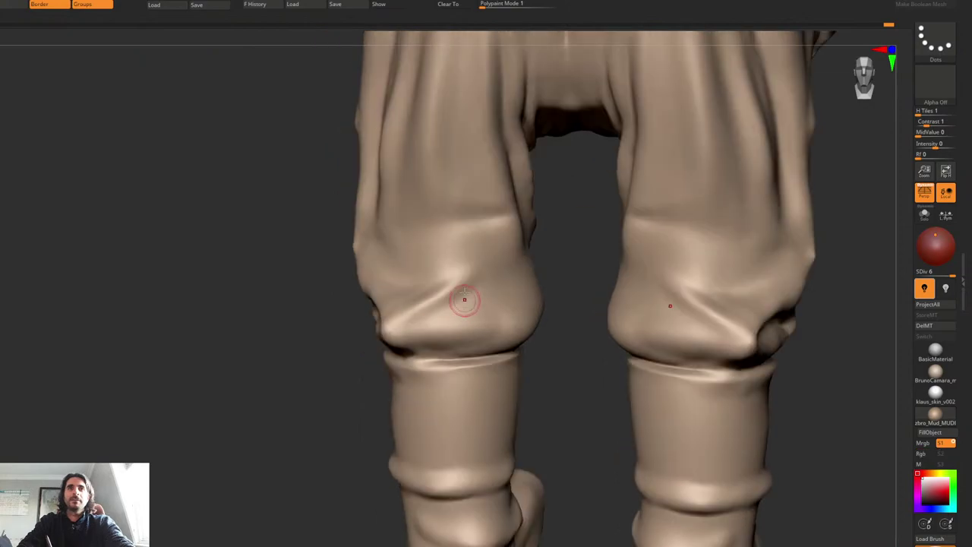
mouse_move(467, 193)
mouse_down()
mouse_move(514, 215)
mouse_move(447, 229)
mouse_move(437, 249)
mouse_up()
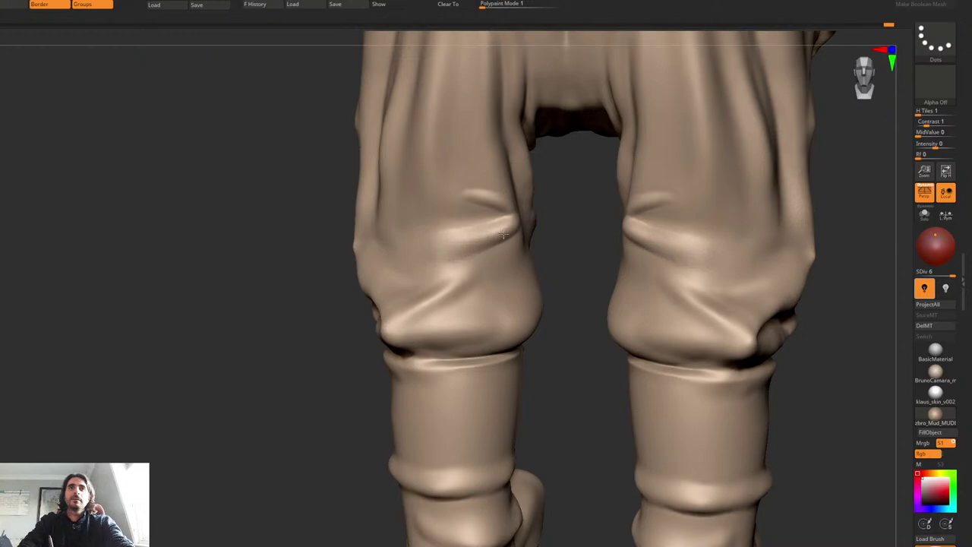
drag(504, 235, 456, 258)
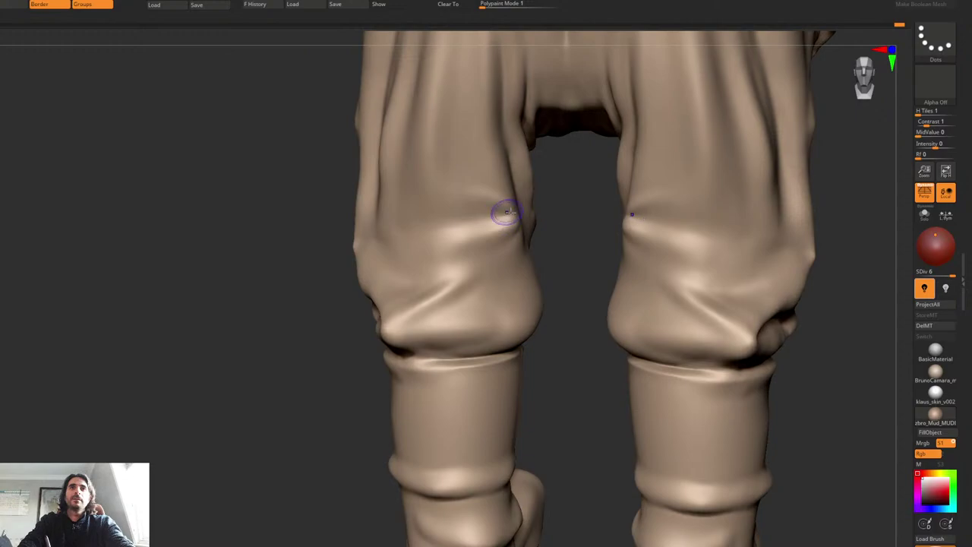
mouse_move(504, 213)
right_down()
mouse_move(521, 200)
mouse_move(505, 202)
right_up()
right_click(522, 200)
mouse_move(503, 205)
mouse_down()
mouse_move(508, 226)
mouse_move(511, 218)
mouse_up()
right_click(512, 217)
Step: Build up the cloth diagonally across the back of the lower thighs above the inner knee creases and smooth it
ctrl+right_drag(512, 215, 515, 161)
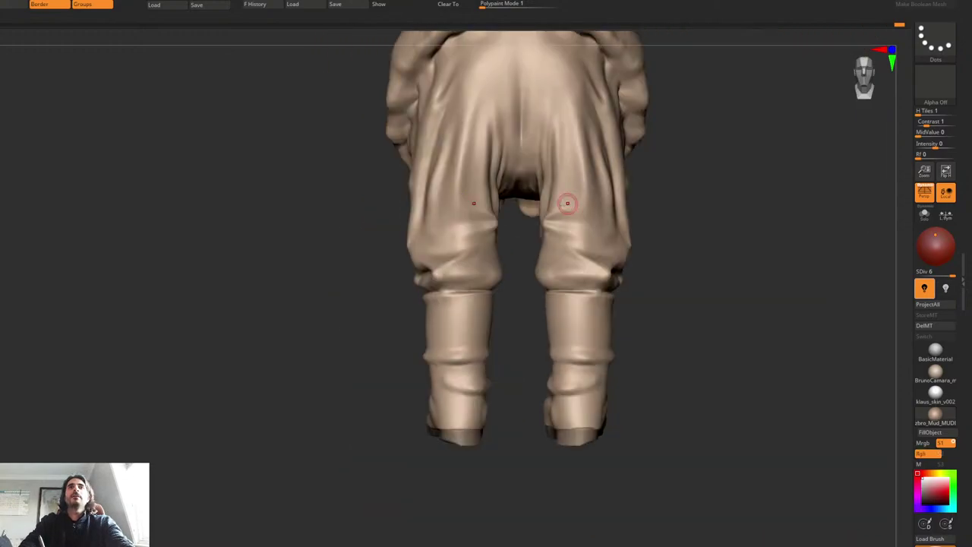
alt+right_drag(569, 205, 547, 268)
ctrl+right_drag(547, 268, 529, 287)
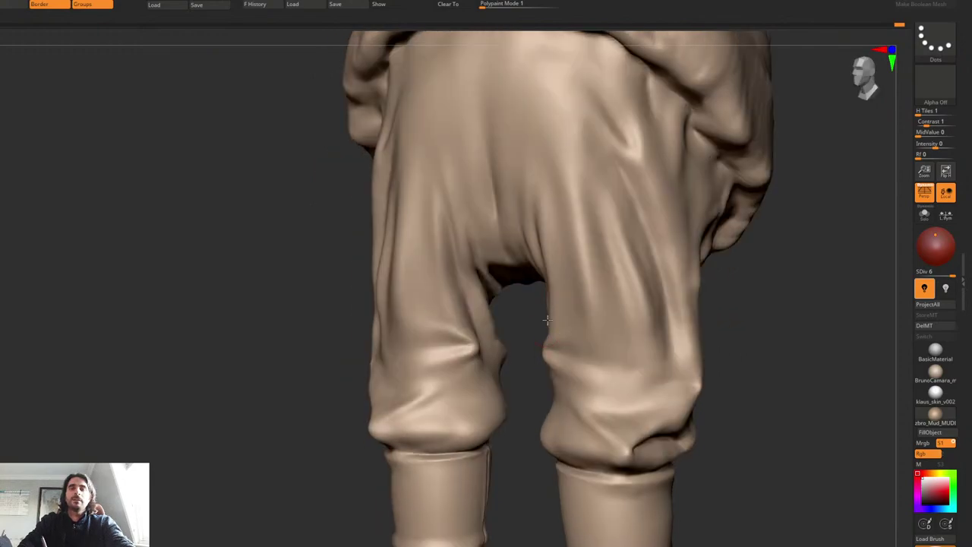
right_drag(545, 348, 570, 346)
ctrl+right_drag(570, 345, 561, 361)
mouse_move(536, 358)
mouse_down()
mouse_move(526, 360)
mouse_move(574, 333)
mouse_up()
drag(526, 360, 590, 298)
right_drag(597, 293, 600, 283)
mouse_move(600, 284)
mouse_down()
mouse_move(604, 273)
mouse_move(559, 348)
mouse_up()
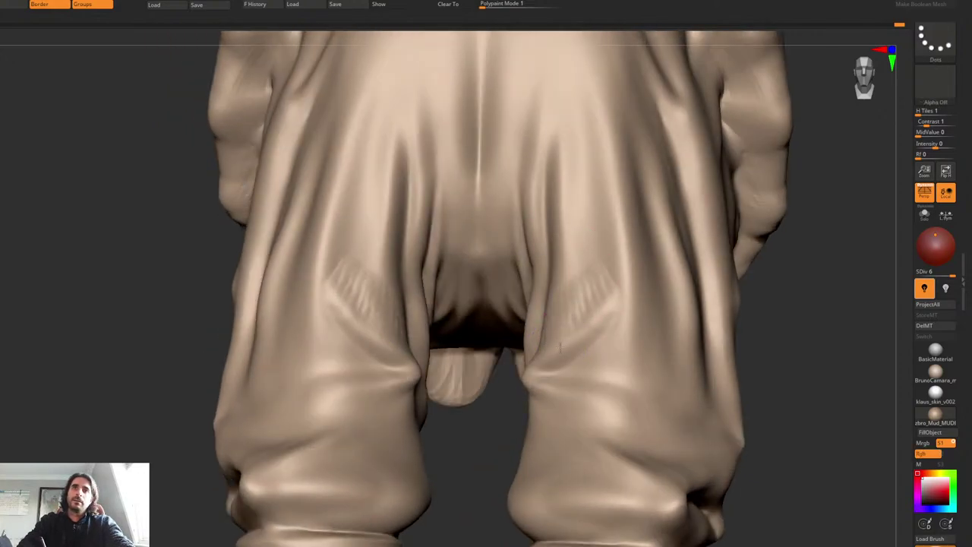
right_click(602, 269)
right_drag(603, 269, 616, 291)
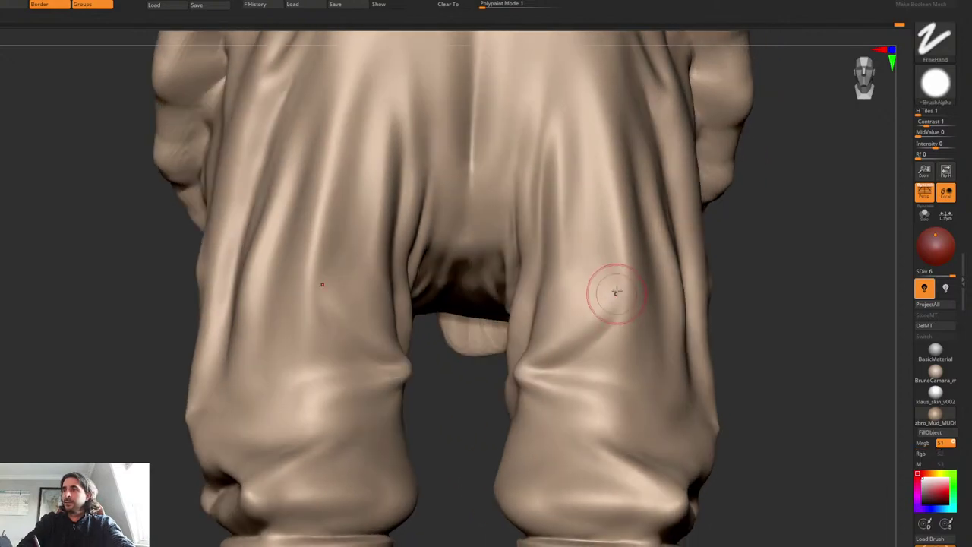
Step: Define the lower end of the vertical fold on the back of the thighs and sharpen the inner knee crease below it
key(b)
key(ctrl)
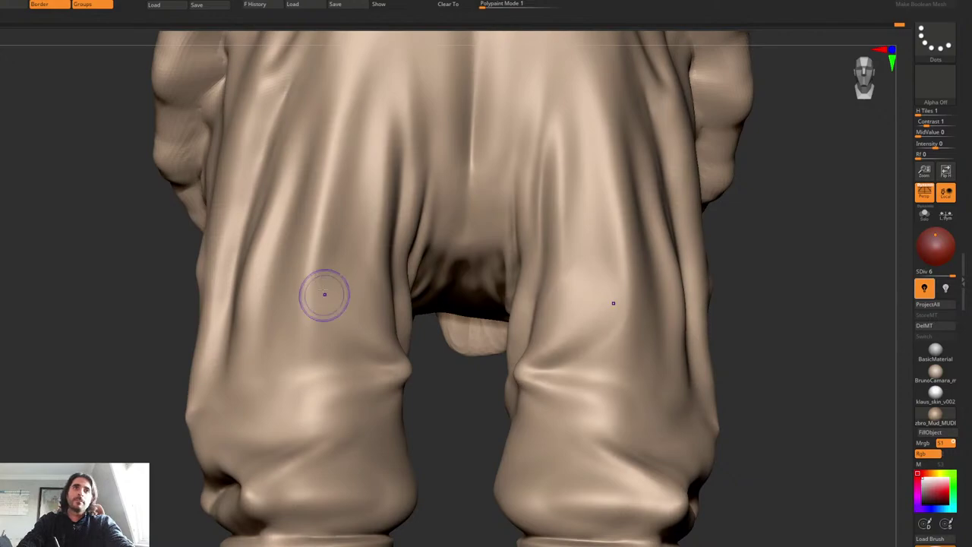
mouse_move(310, 274)
mouse_down()
mouse_move(335, 330)
mouse_move(315, 301)
mouse_move(328, 335)
mouse_up()
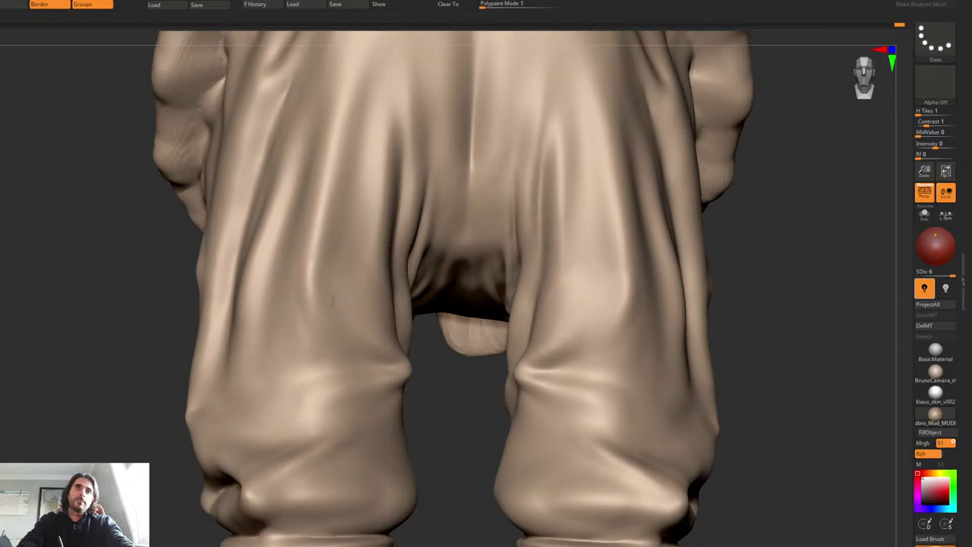
mouse_move(343, 299)
right_down()
mouse_move(358, 338)
mouse_move(386, 352)
right_up()
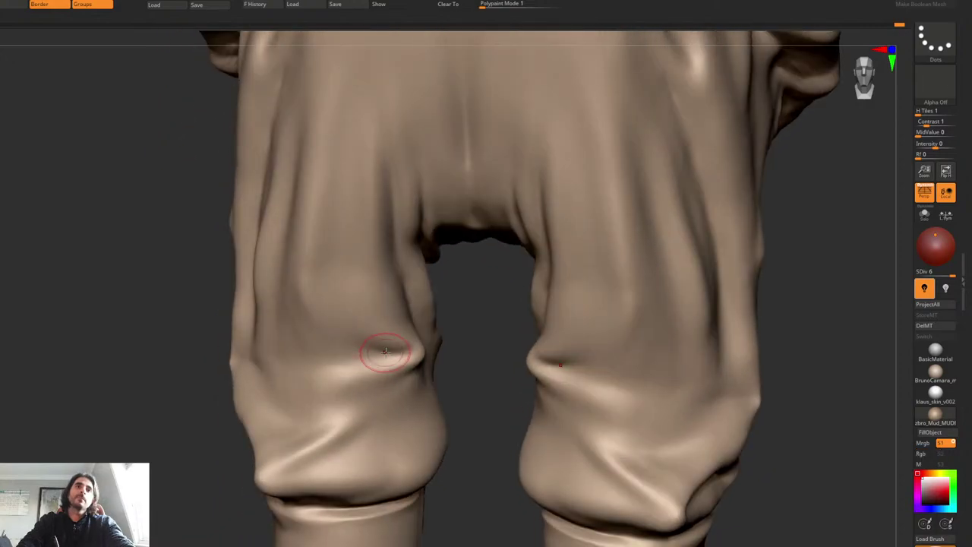
mouse_move(384, 353)
mouse_down()
mouse_move(322, 328)
mouse_move(415, 353)
mouse_up()
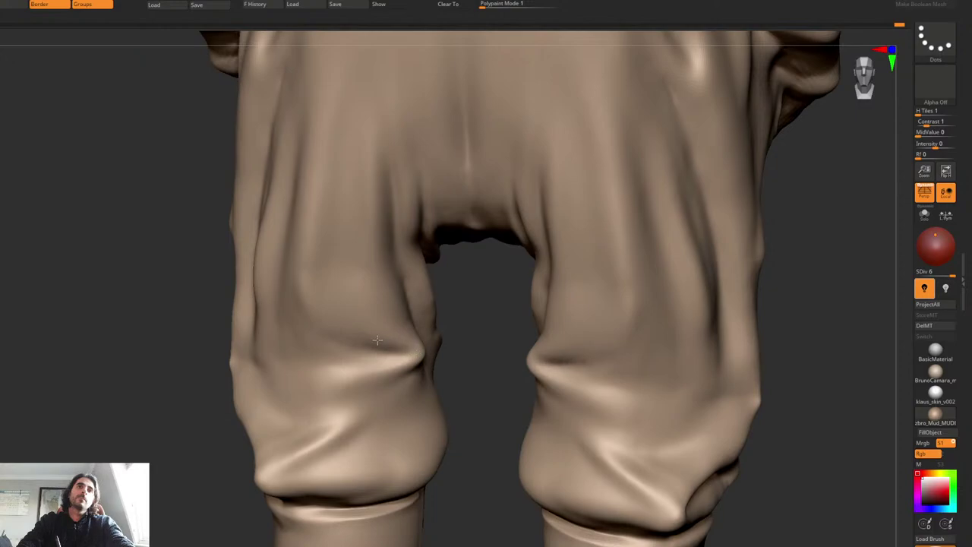
Step: Smooth the cloth above the curved cuff fold and sharpen the short ridge running from the outer knee pinch towards it
mouse_move(393, 296)
ctrl+right_down()
mouse_move(404, 265)
mouse_move(527, 266)
mouse_move(503, 260)
mouse_move(456, 281)
ctrl+right_up()
ctrl+right_drag(406, 317, 430, 304)
mouse_move(430, 303)
right_down()
mouse_move(474, 273)
mouse_move(495, 311)
right_up()
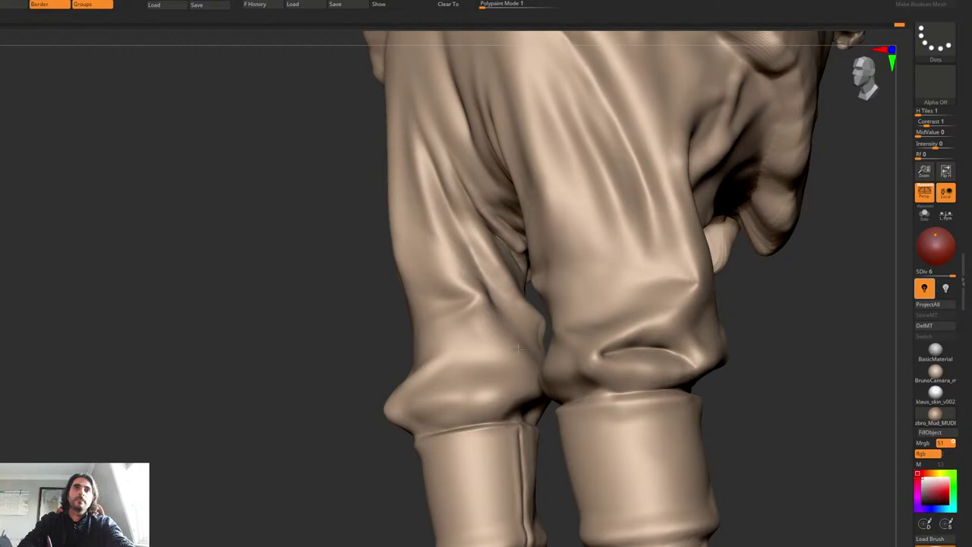
right_drag(489, 369, 510, 310)
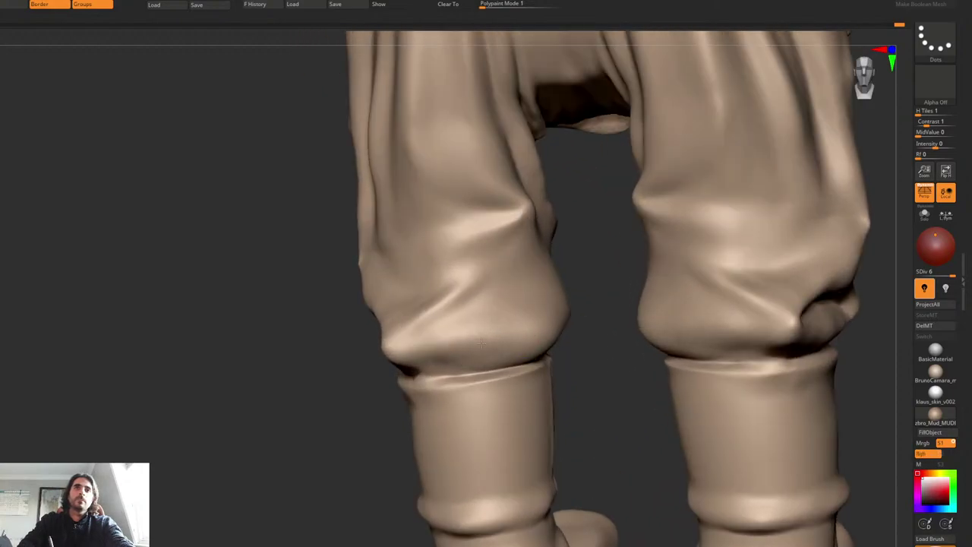
mouse_move(481, 344)
right_down()
mouse_move(593, 337)
mouse_move(532, 319)
mouse_move(460, 276)
mouse_move(464, 263)
right_up()
mouse_move(457, 276)
right_down()
mouse_move(480, 280)
mouse_move(430, 304)
mouse_move(404, 288)
right_up()
key(space)
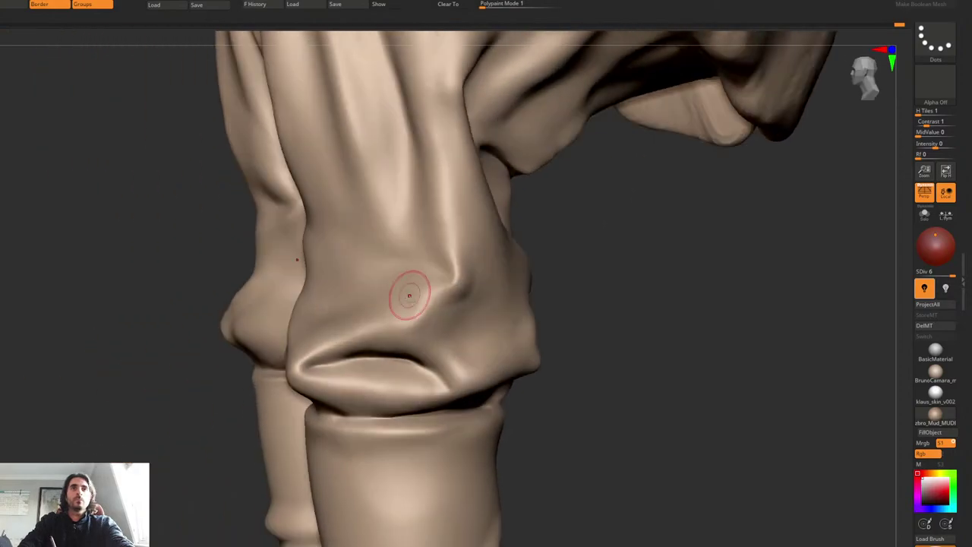
key(shift)
shift+drag(370, 289, 395, 304)
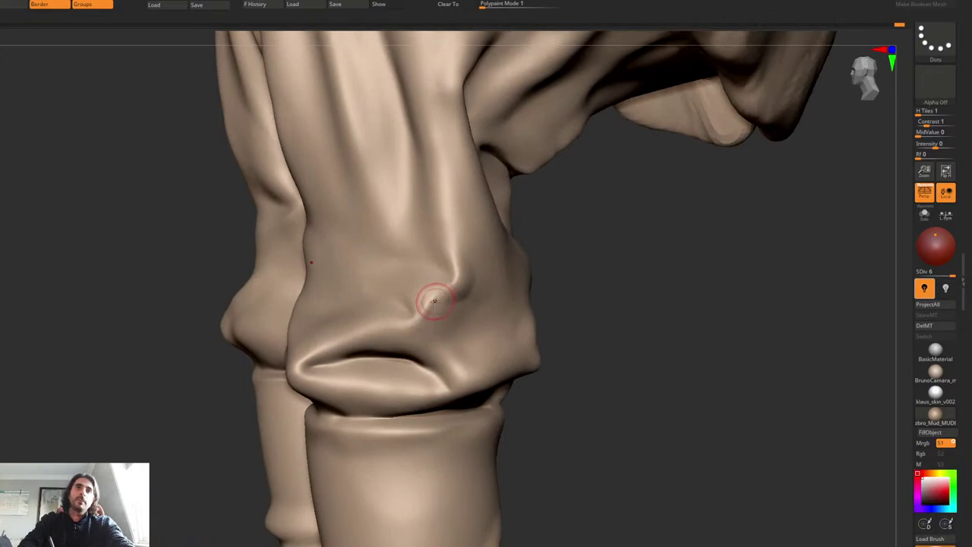
key(shift)
mouse_move(427, 297)
mouse_down()
mouse_move(400, 321)
mouse_move(393, 354)
mouse_move(433, 372)
mouse_up()
mouse_move(429, 344)
right_down()
mouse_move(448, 337)
mouse_move(444, 307)
mouse_move(421, 307)
mouse_move(428, 286)
mouse_move(430, 305)
right_up()
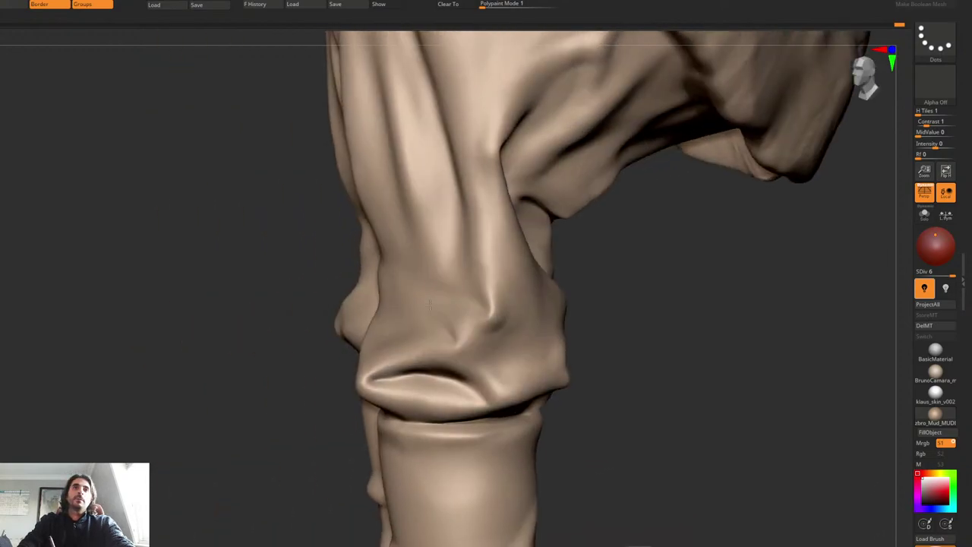
Step: Rework the cloth around the pinch point on the outer side of the knee
key(shift)
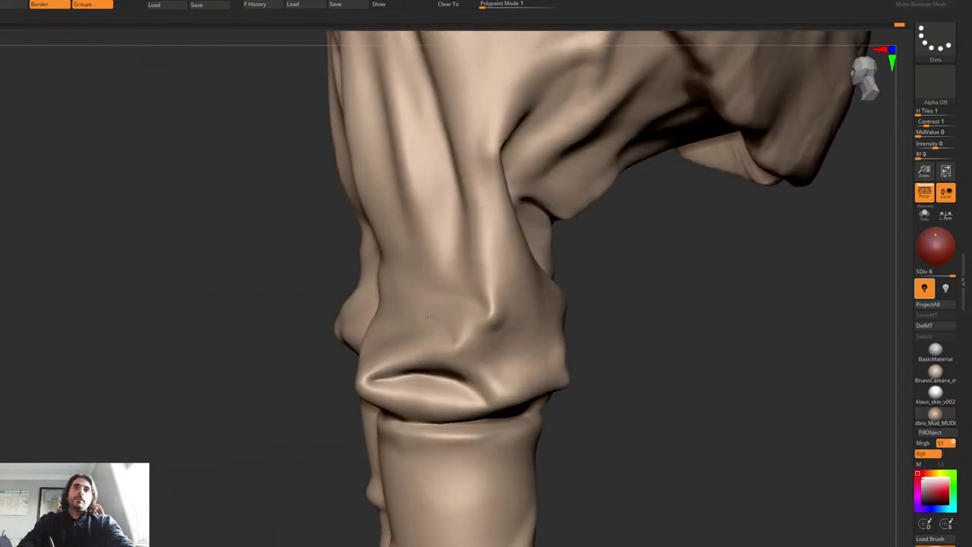
right_drag(433, 317, 459, 311)
right_click(436, 319)
mouse_move(489, 324)
mouse_down()
mouse_move(425, 301)
mouse_move(456, 317)
mouse_up()
Step: Sculpt a shallow vertical hollow on the inner back of the trouser legs below the knee creases and smooth it
mouse_move(403, 284)
right_down()
mouse_move(391, 278)
mouse_move(401, 243)
mouse_move(445, 342)
mouse_move(465, 337)
mouse_move(436, 351)
right_up()
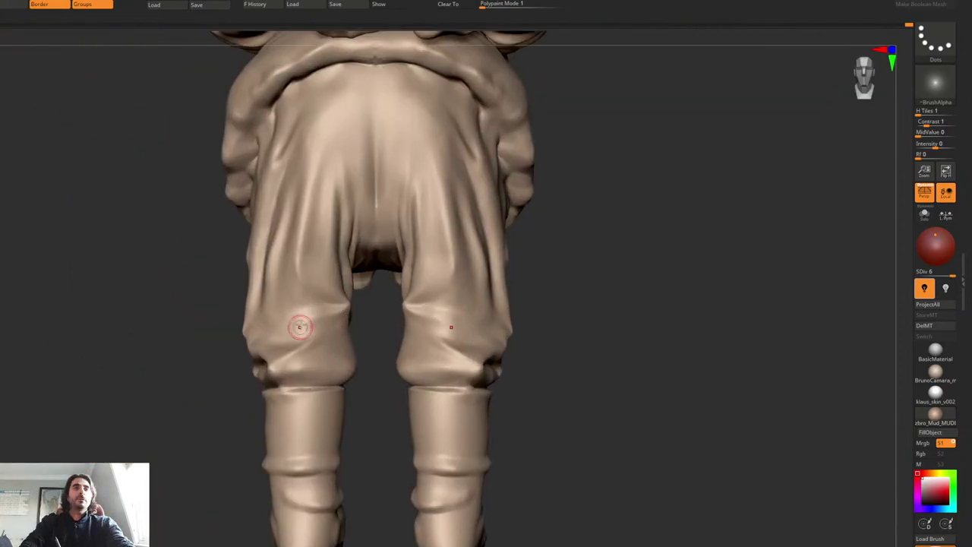
ctrl+right_drag(300, 325, 322, 334)
key(1)
drag(357, 333, 367, 376)
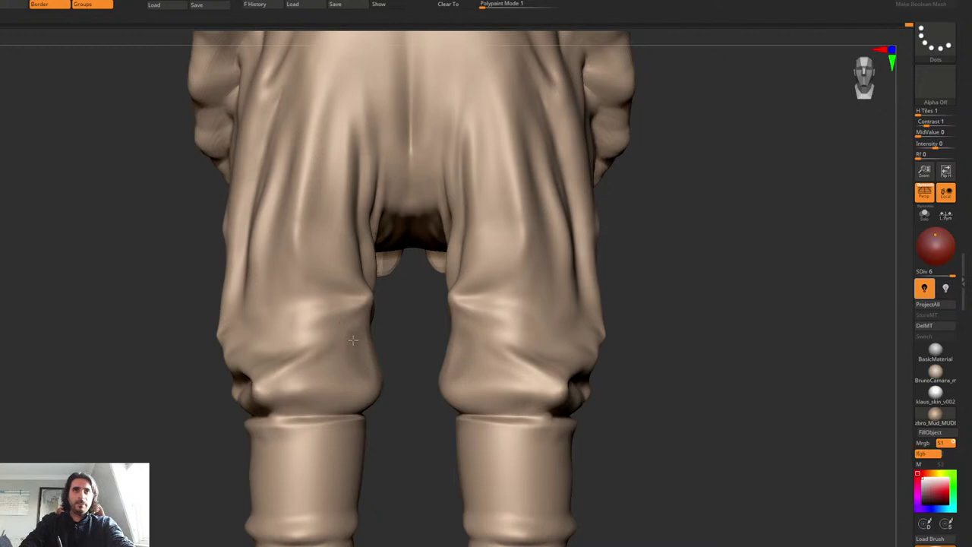
shift+drag(360, 368, 352, 370)
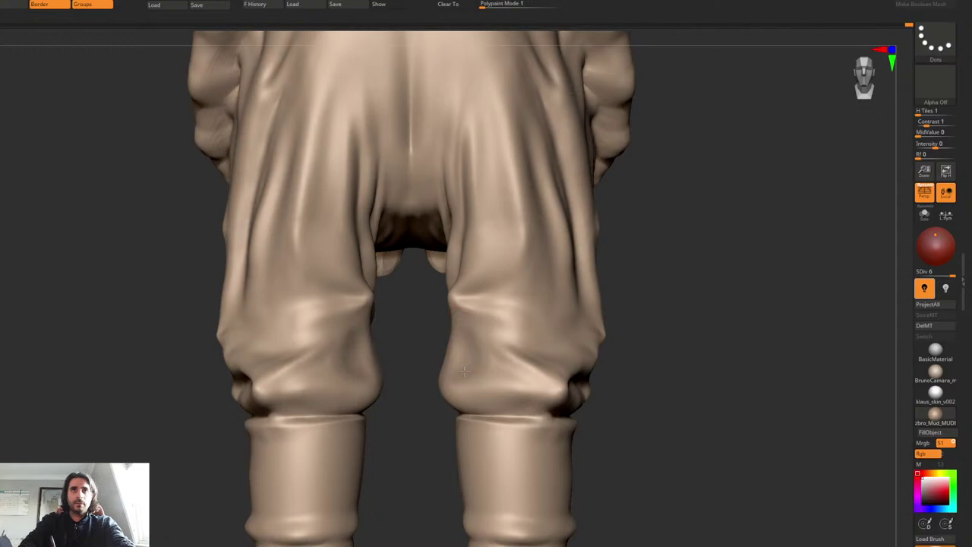
Step: Pull in the inner silhouette of the trouser legs between the knee creases and the cuffs
right_drag(451, 346, 485, 277)
right_click(448, 362)
alt+right_drag(482, 326, 514, 319)
mouse_move(513, 319)
ctrl+right_down()
mouse_move(517, 301)
mouse_move(489, 304)
mouse_move(487, 347)
ctrl+right_up()
right_click(521, 325)
ctrl+right_drag(488, 348, 486, 370)
right_click(482, 319)
drag(459, 281, 469, 284)
key(space)
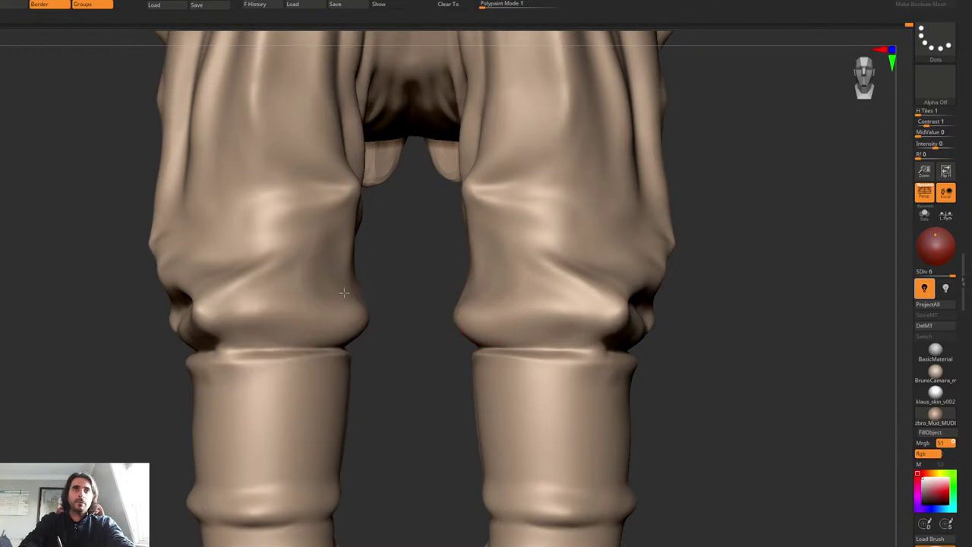
Step: Carve two long creases from the seat down the back of the thighs and soften them
right_drag(344, 293, 434, 320)
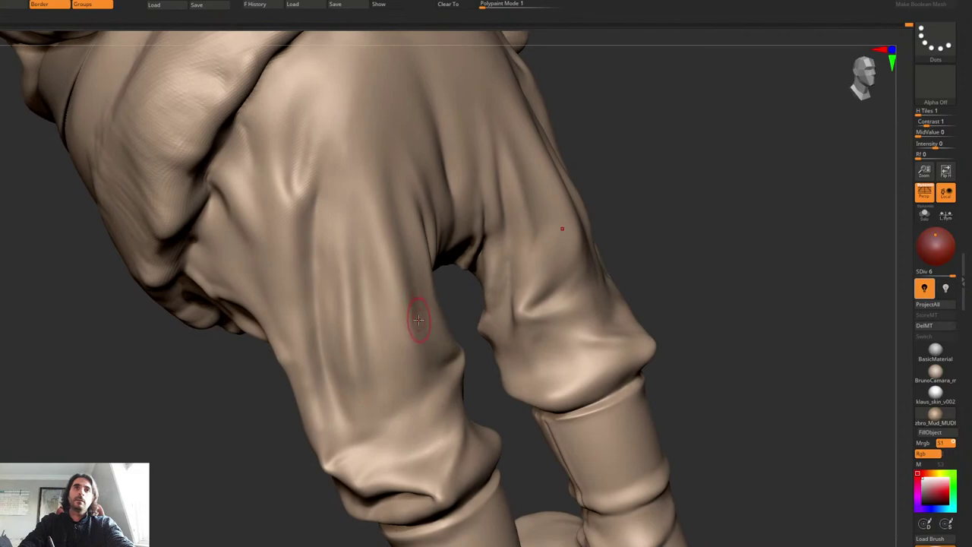
right_drag(403, 222, 388, 255)
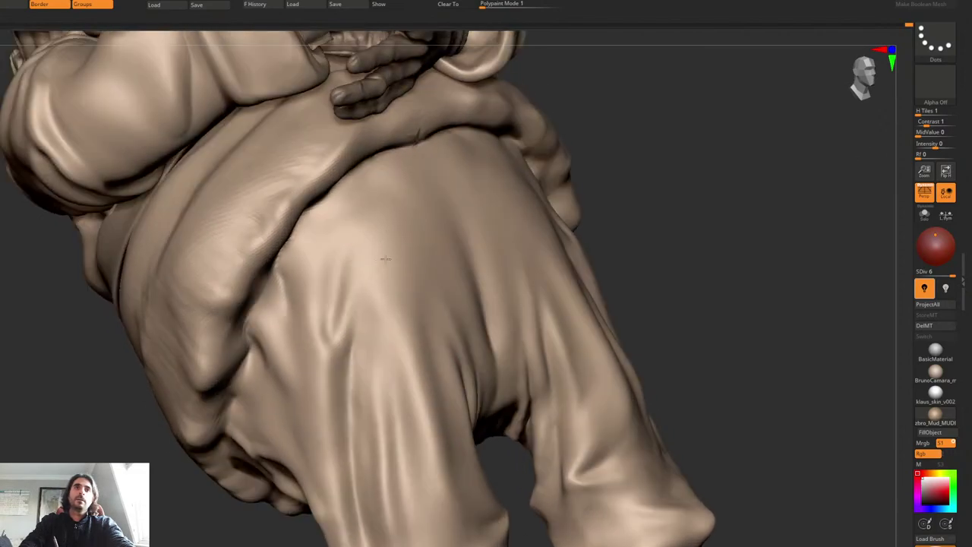
drag(386, 259, 377, 304)
right_drag(377, 306, 358, 286)
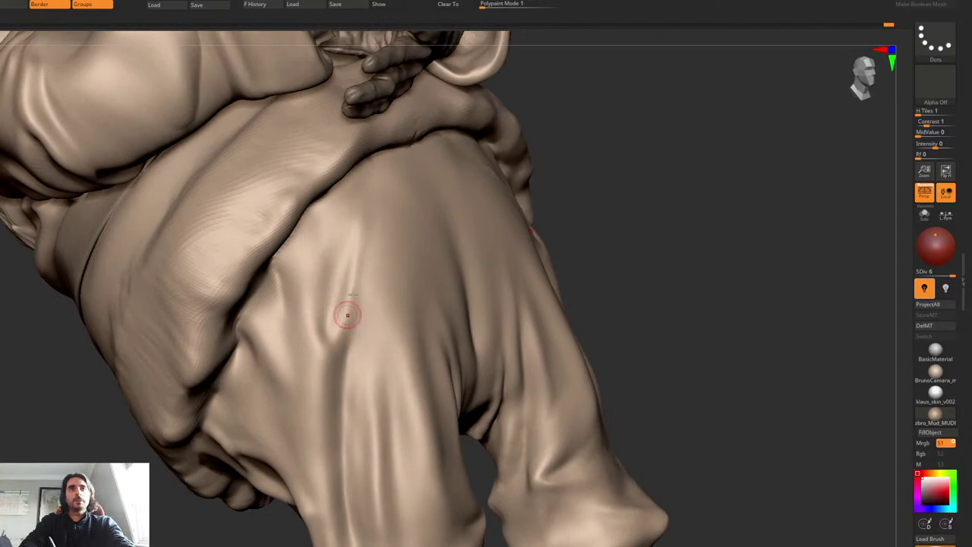
right_drag(342, 314, 385, 246)
key(ctrl+z)
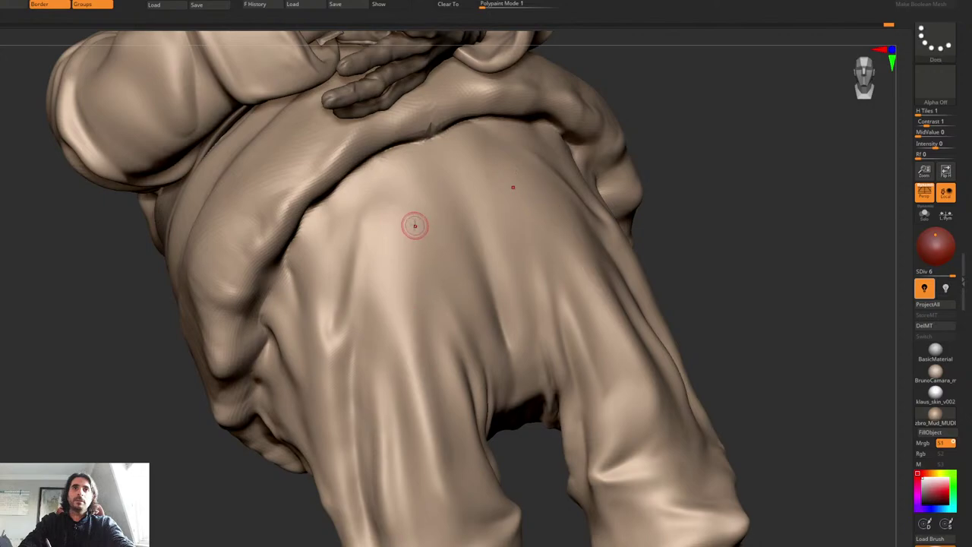
drag(414, 225, 430, 396)
right_drag(438, 283, 452, 297)
drag(437, 266, 497, 381)
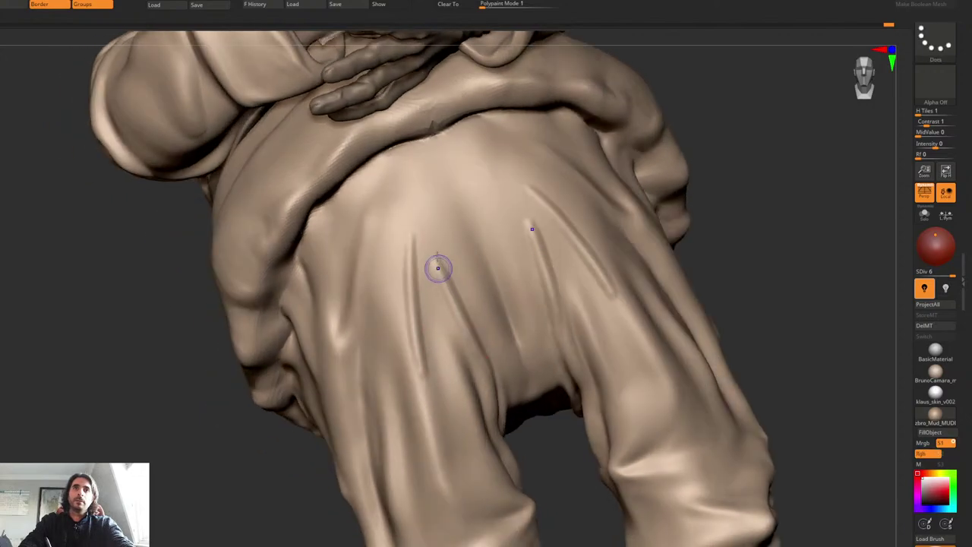
shift+drag(438, 268, 435, 273)
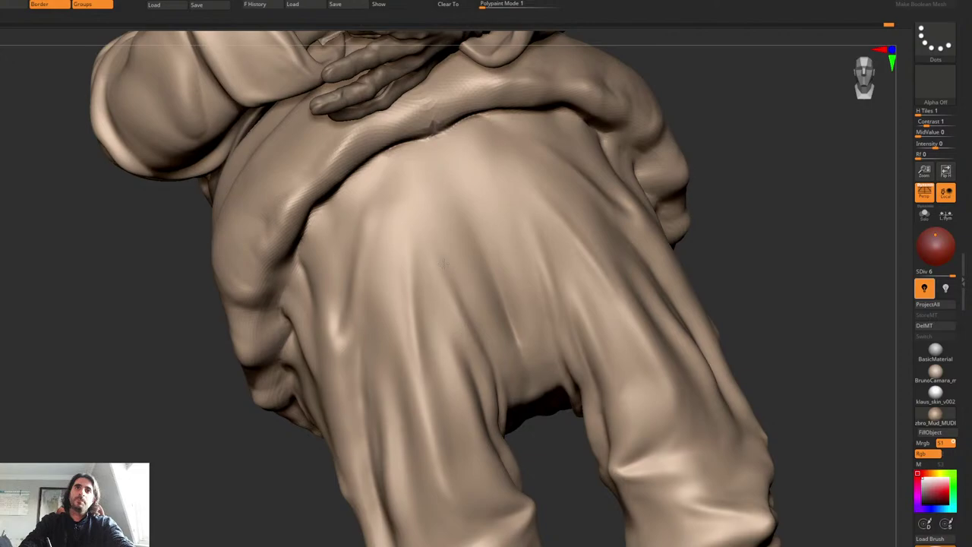
Step: Carve a seam along the inside of the trouser legs from the crotch down to the boot top
right_drag(460, 344, 493, 258)
right_drag(523, 312, 498, 279)
mouse_move(498, 209)
alt+right_down()
mouse_move(515, 261)
mouse_move(576, 287)
mouse_move(567, 324)
mouse_move(586, 323)
alt+right_up()
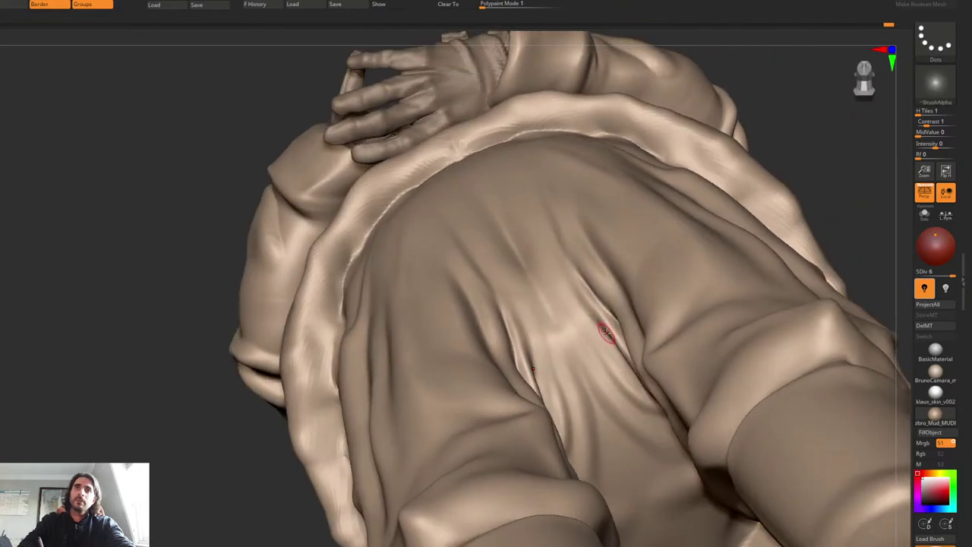
mouse_move(576, 347)
right_down()
mouse_move(606, 314)
mouse_move(607, 252)
mouse_move(651, 220)
right_up()
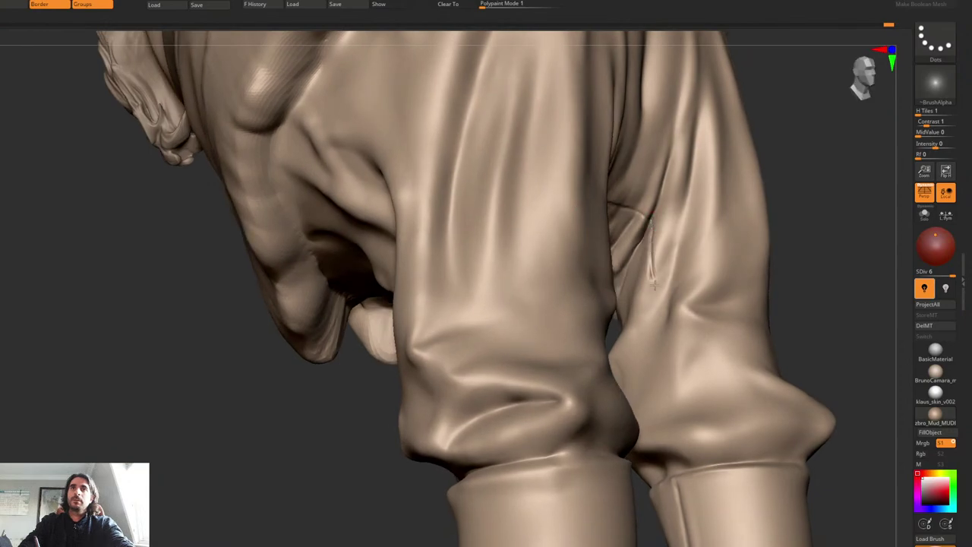
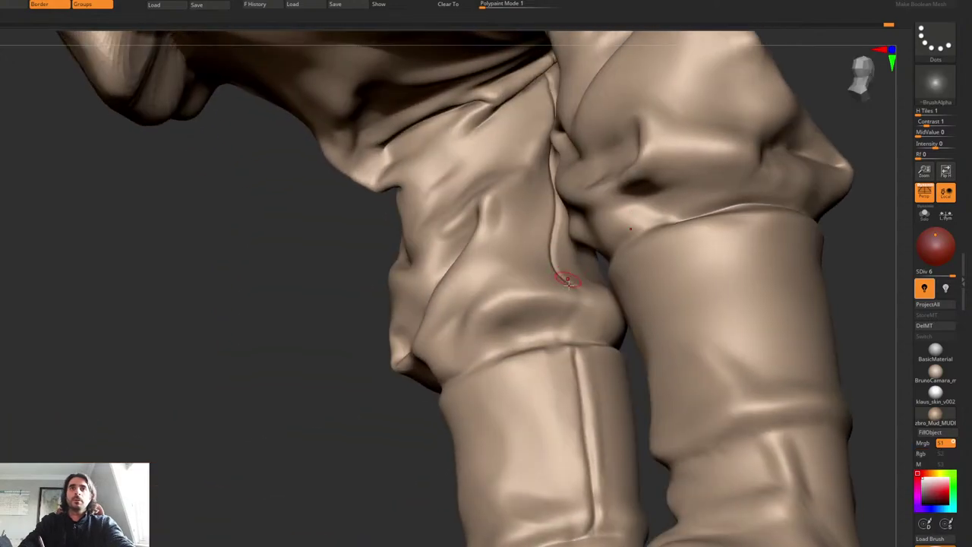
shift+drag(568, 283, 576, 284)
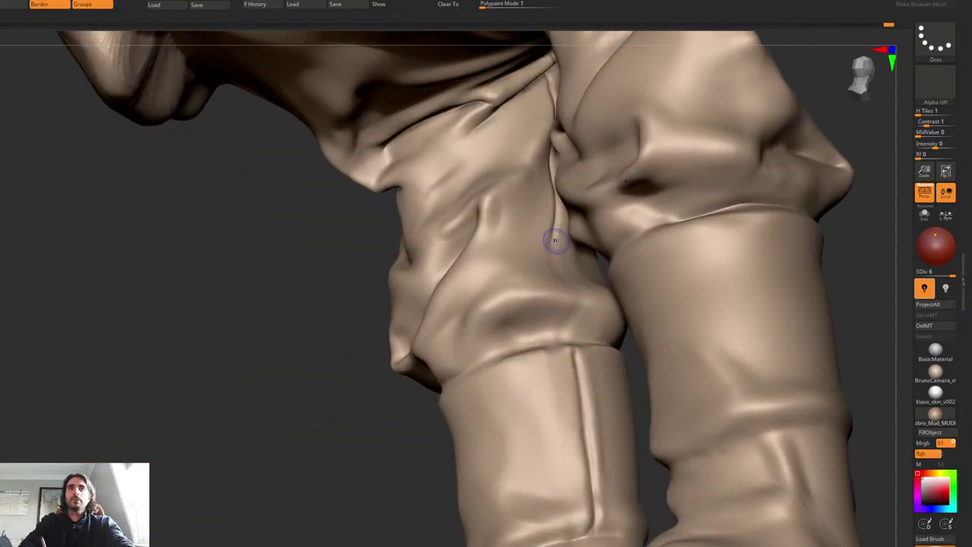
drag(557, 232, 551, 253)
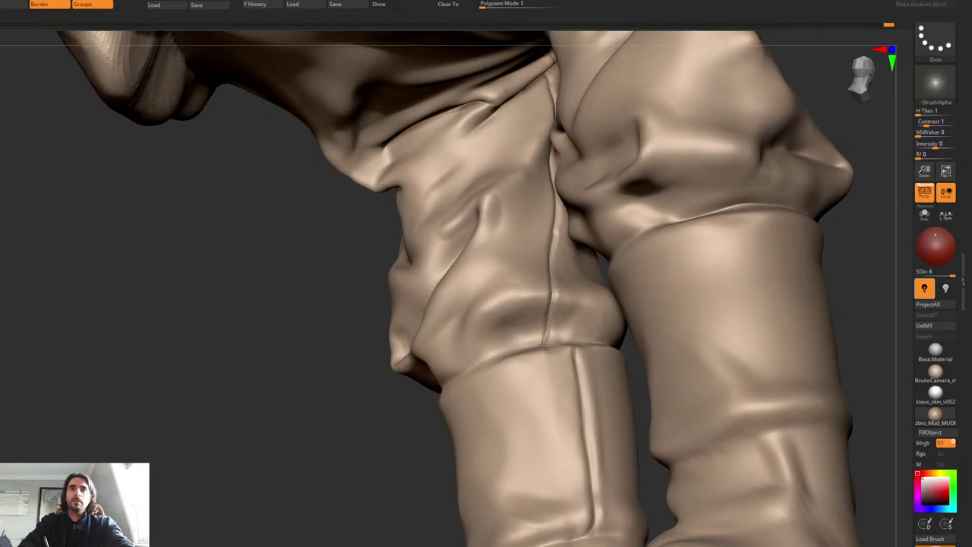
Step: Soften the lower end of the inner-leg seam and the crease beside it just above the boot top
right_drag(543, 342, 542, 264)
right_drag(557, 309, 585, 323)
ctrl+right_drag(585, 323, 571, 354)
shift+drag(570, 367, 573, 352)
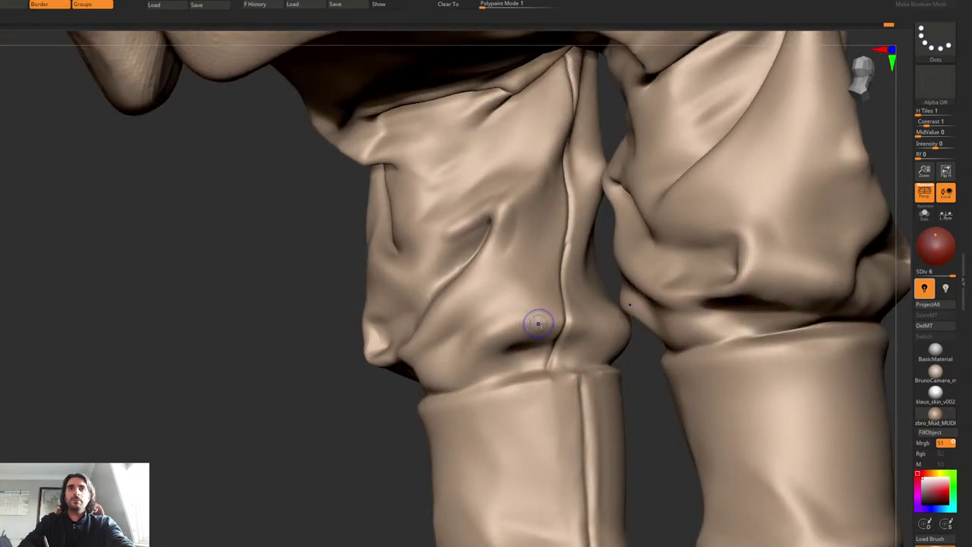
shift+drag(484, 348, 507, 348)
Step: Smooth the cloth on the front of the trouser legs above the diagonal knee folds
ctrl+right_drag(513, 273, 528, 243)
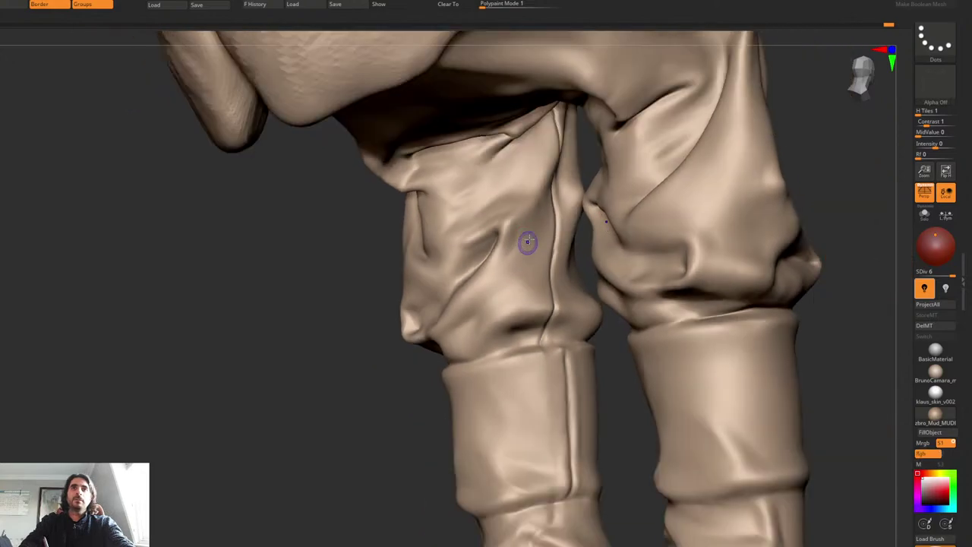
right_drag(539, 202, 494, 223)
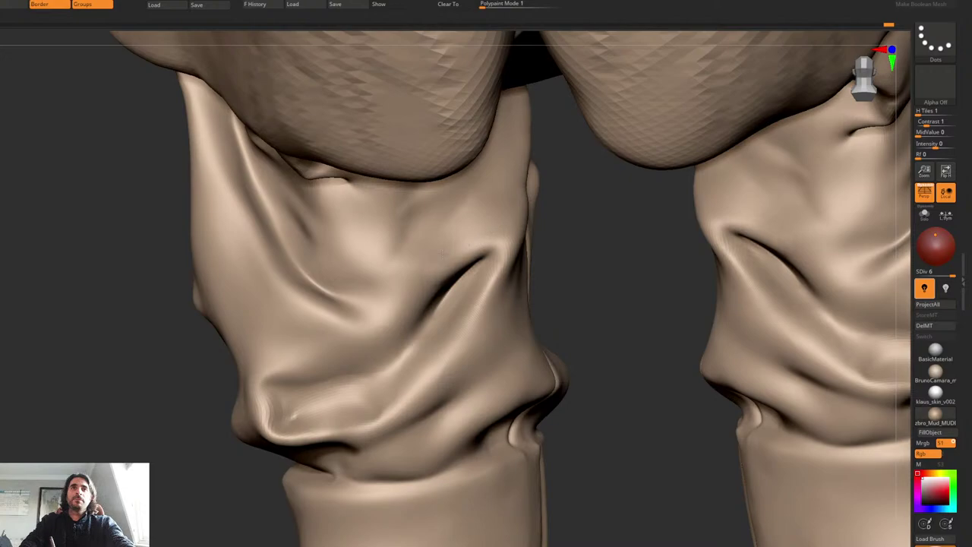
ctrl+right_drag(417, 324, 404, 282)
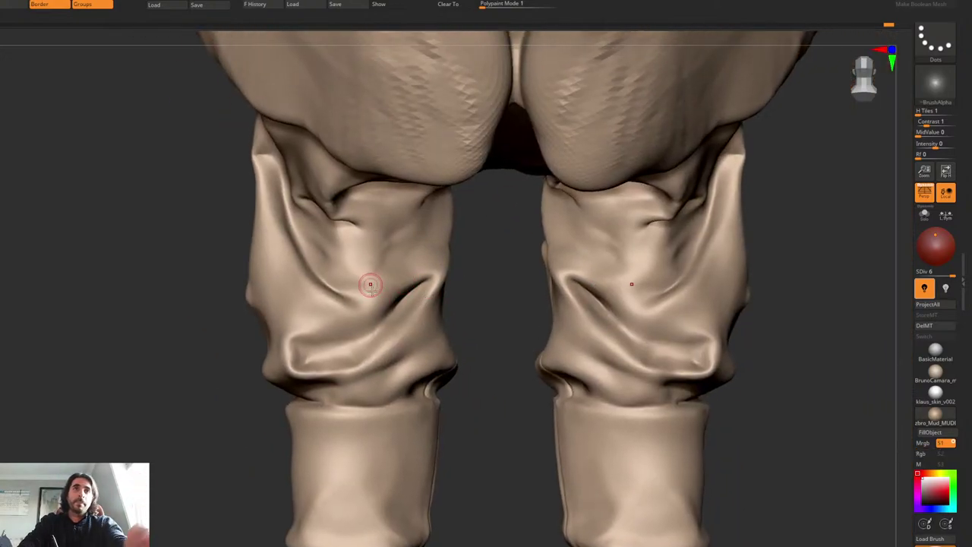
shift+drag(397, 244, 386, 278)
ctrl+right_drag(386, 278, 400, 253)
scroll(400, 254, down, 5)
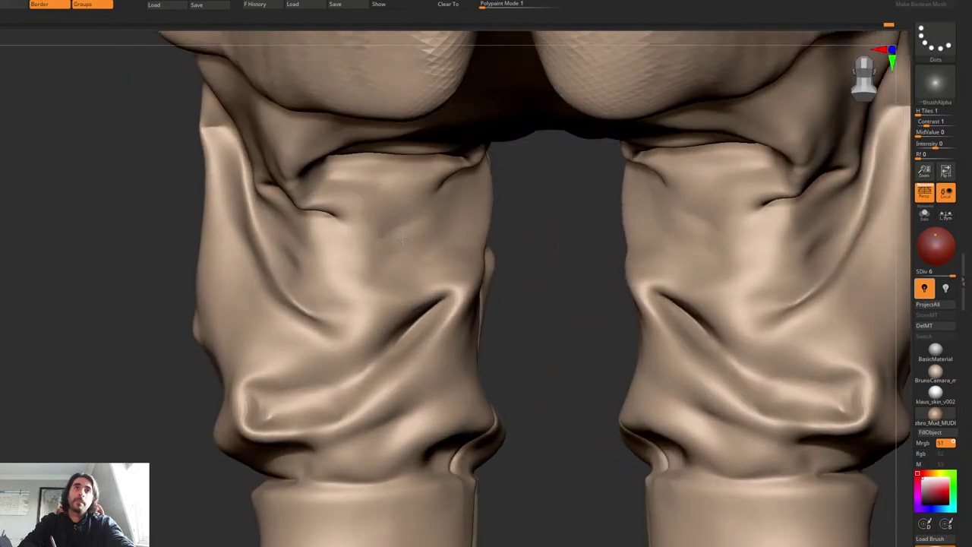
scroll(418, 287, up, 2)
scroll(418, 287, up, 2)
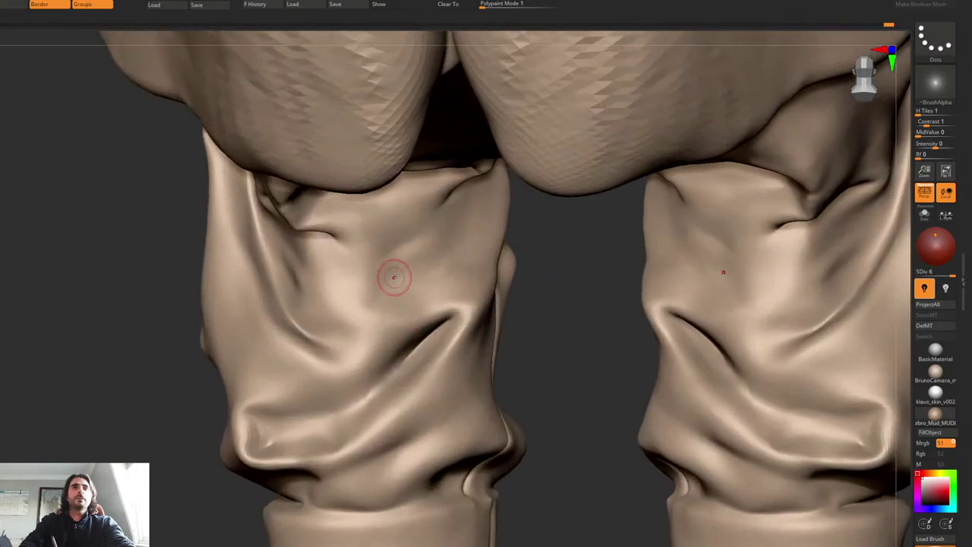
Step: Build up a rounded ridge with the Standard brush around the end of the short crease above the knee, smoothing the adjacent cloth
key(b)
key(s)
key(t)
shift+drag(391, 273, 374, 313)
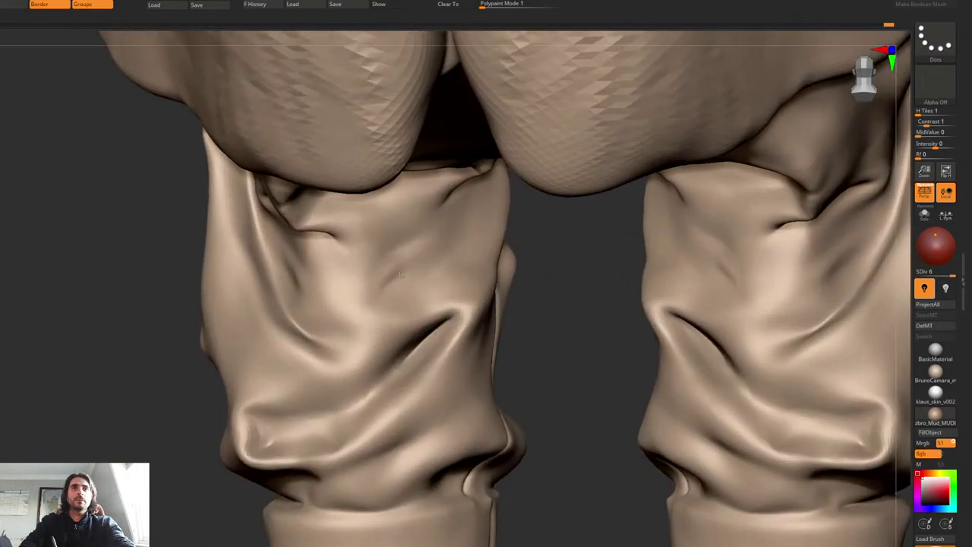
right_drag(380, 248, 385, 231)
shift+drag(367, 249, 360, 246)
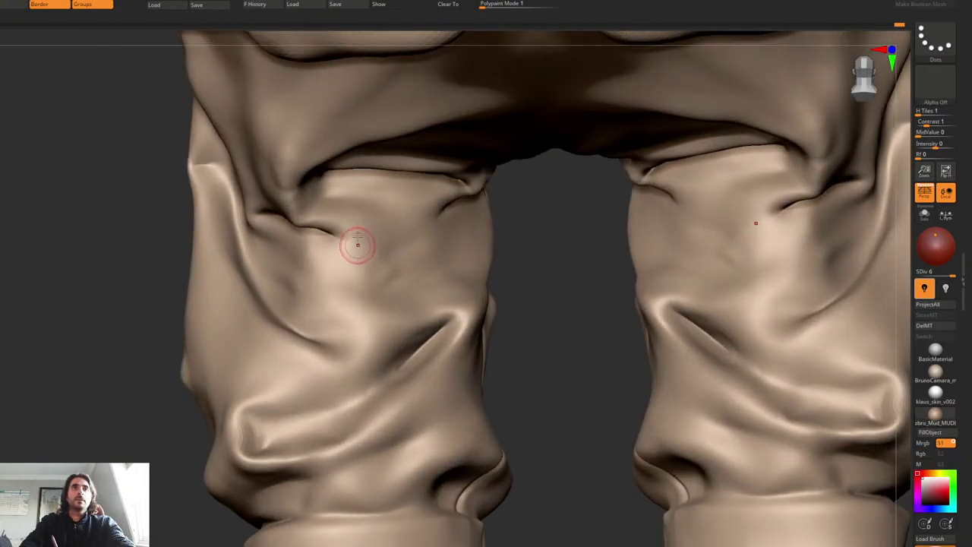
mouse_move(358, 245)
alt+right_down()
mouse_move(403, 252)
mouse_move(402, 229)
alt+right_up()
mouse_move(358, 223)
mouse_down()
mouse_move(405, 231)
mouse_move(379, 270)
mouse_move(391, 236)
mouse_move(341, 242)
mouse_move(393, 235)
mouse_move(380, 243)
mouse_move(381, 260)
mouse_up()
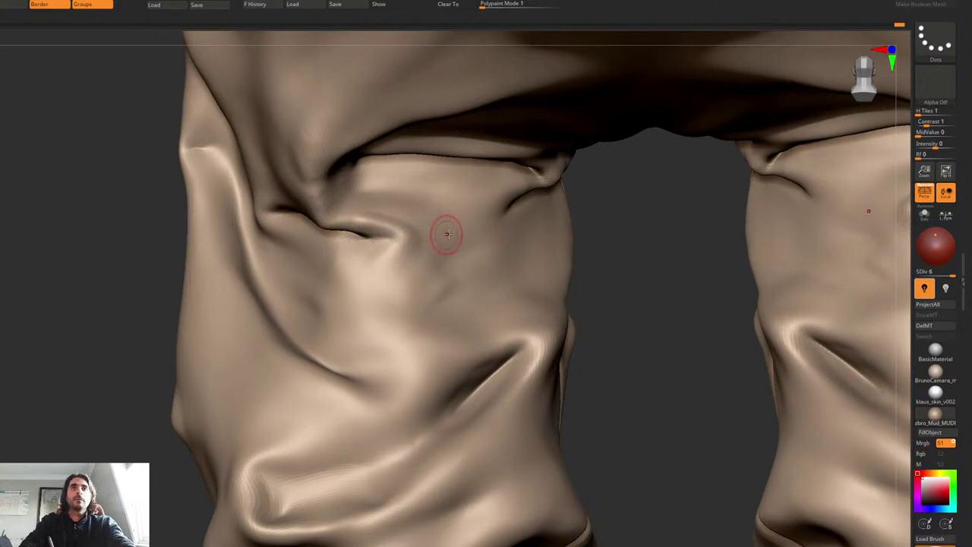
mouse_move(448, 227)
mouse_down()
mouse_move(415, 234)
mouse_move(408, 261)
mouse_move(419, 217)
mouse_move(418, 249)
mouse_up()
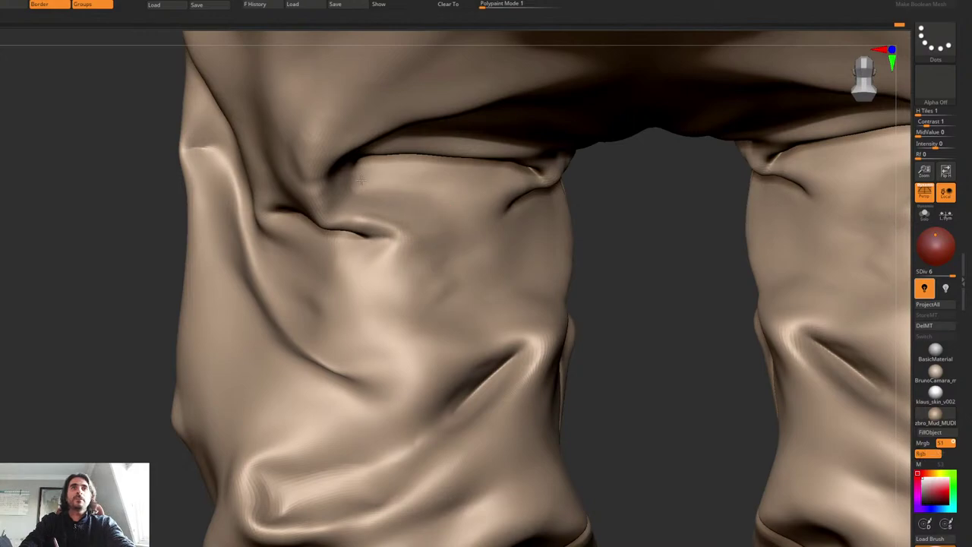
Step: Add a shallow horizontal fold across the front of the leg just below the crotch-level crease
right_drag(501, 185, 493, 182)
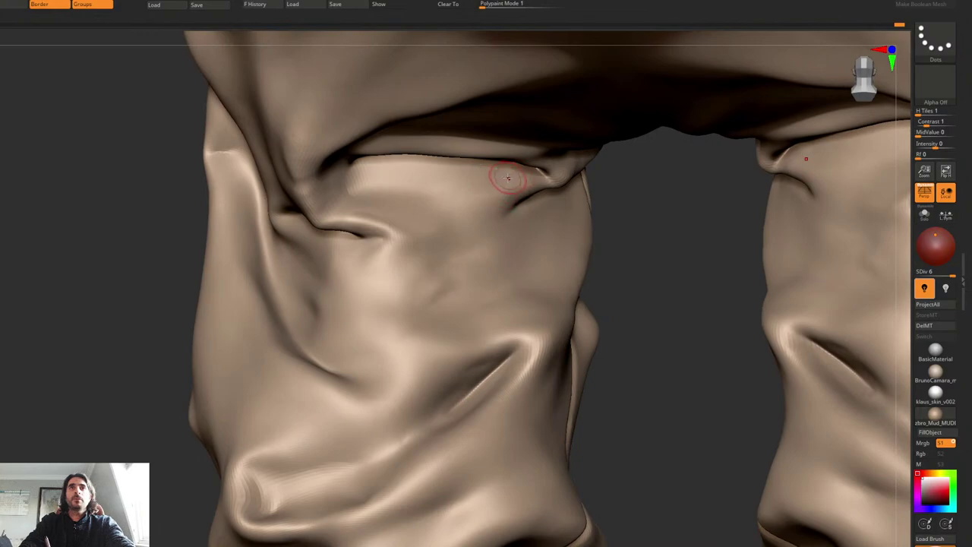
mouse_move(506, 179)
mouse_down()
mouse_move(417, 179)
mouse_move(434, 180)
mouse_up()
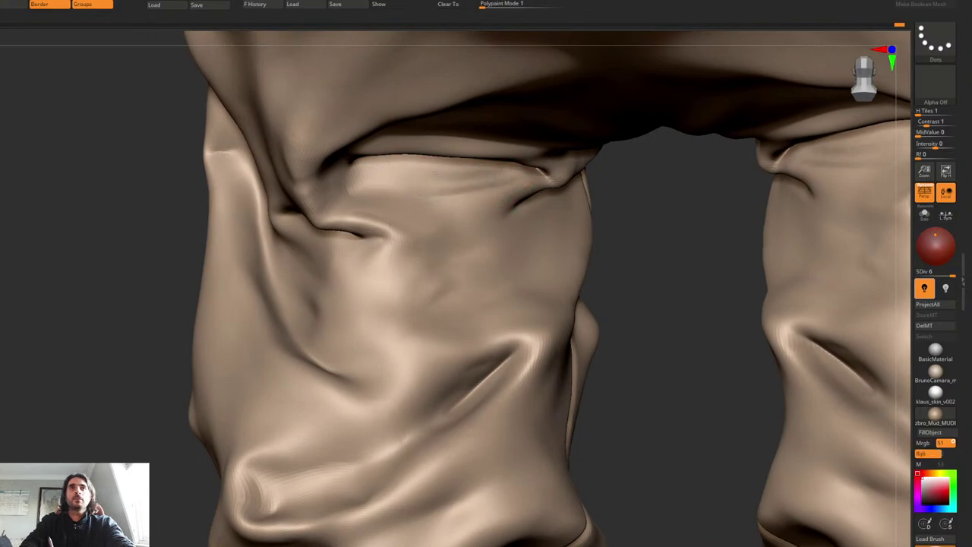
drag(499, 186, 529, 184)
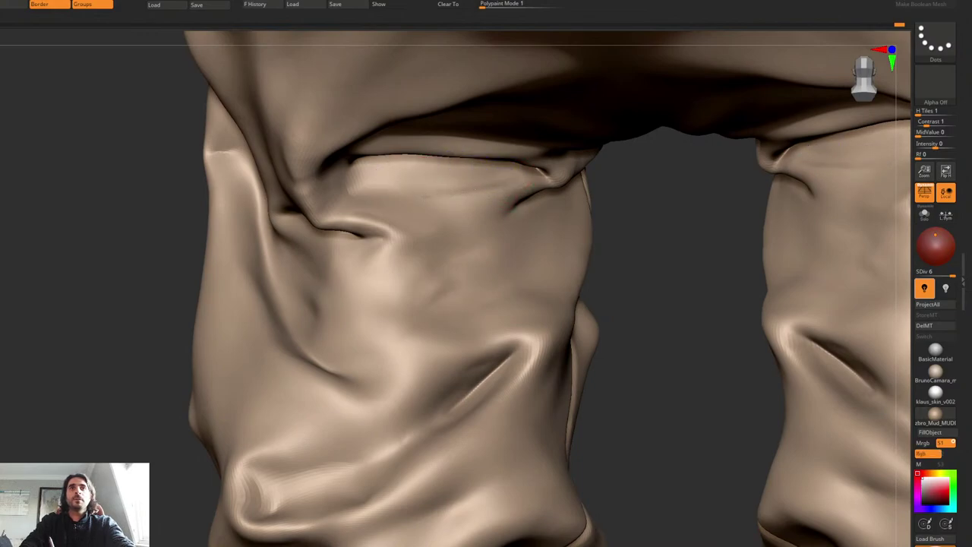
Step: Examine the trouser folds around the thighs, crotch and knees from the side, below and front
right_drag(558, 185, 487, 263)
alt+right_drag(498, 196, 528, 275)
right_drag(528, 275, 510, 274)
right_drag(552, 241, 435, 230)
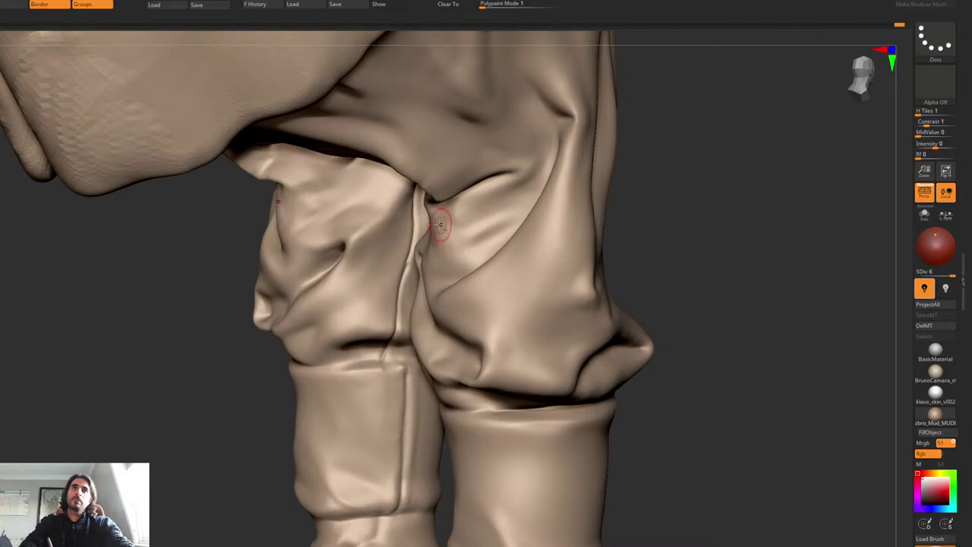
right_drag(441, 238, 436, 255)
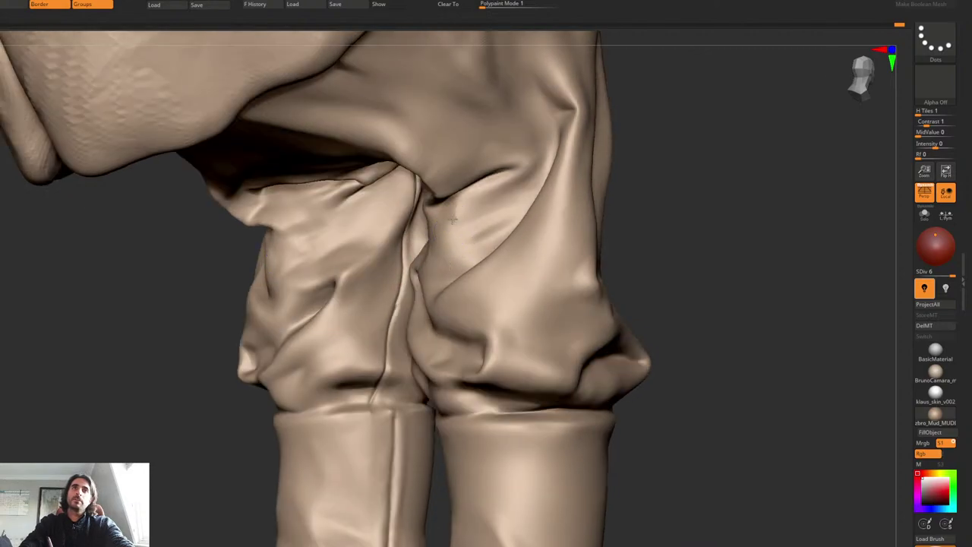
alt+right_drag(464, 212, 456, 257)
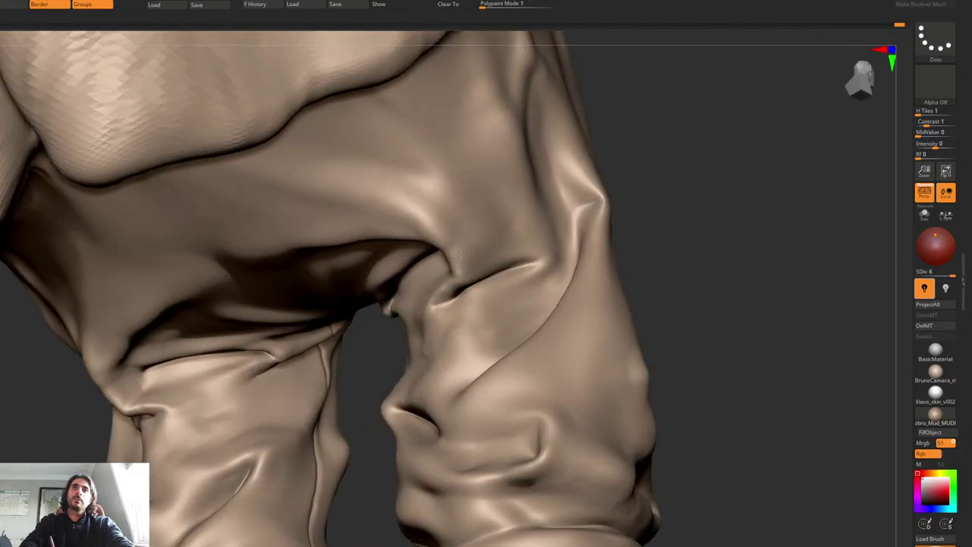
right_drag(452, 207, 468, 239)
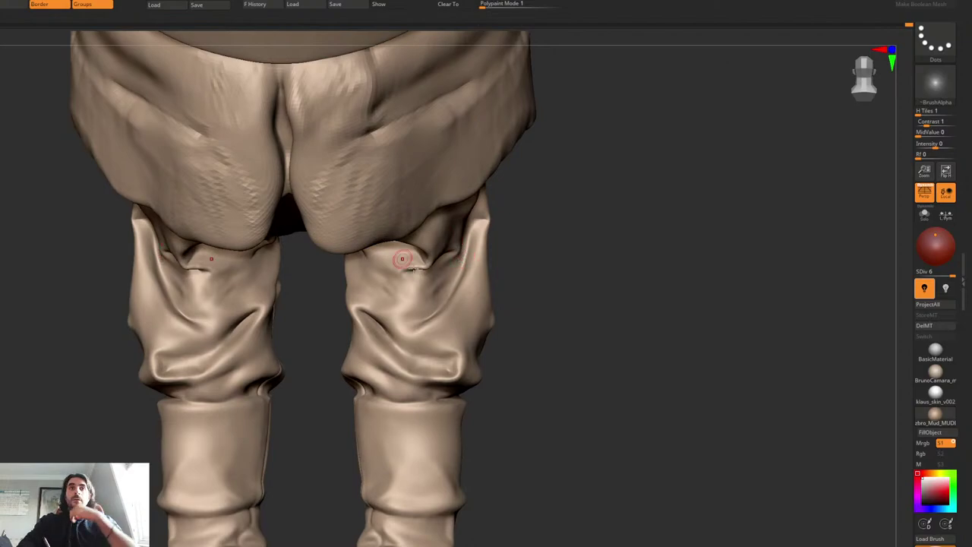
mouse_move(436, 289)
alt+right_down()
mouse_move(439, 309)
mouse_move(441, 258)
mouse_move(457, 256)
mouse_move(452, 275)
alt+right_up()
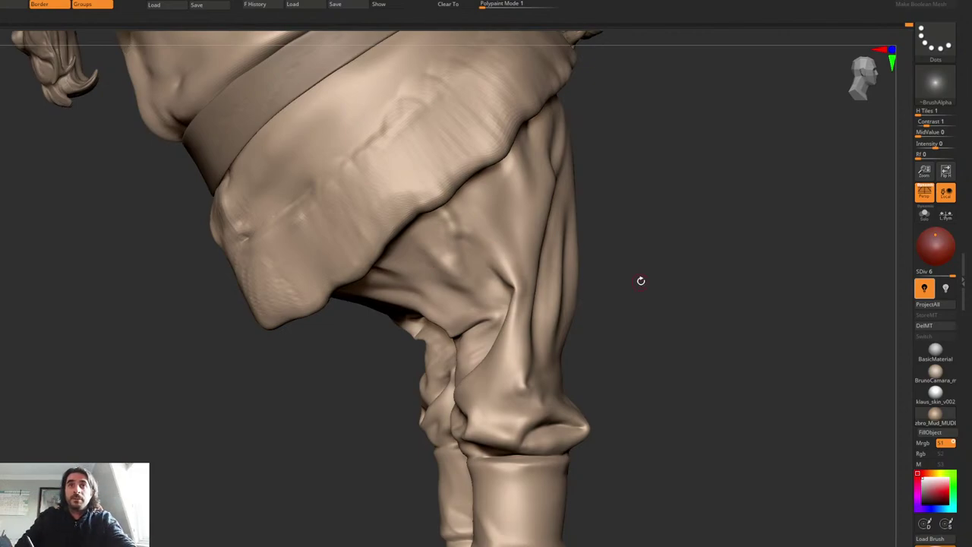
Step: Shape the pointed end of the long vertical fold on the outer knee and the small crease beneath it
mouse_move(641, 288)
right_down()
mouse_move(501, 291)
mouse_move(489, 387)
mouse_move(472, 358)
right_up()
mouse_move(498, 333)
mouse_down()
mouse_move(447, 355)
mouse_move(455, 354)
mouse_move(439, 351)
mouse_up()
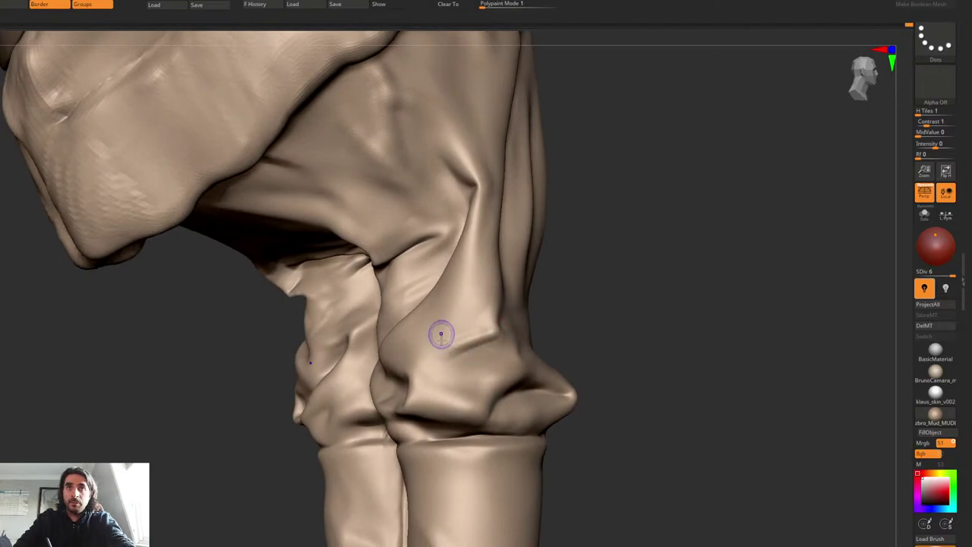
mouse_move(442, 334)
ctrl+right_down()
mouse_move(473, 381)
mouse_move(443, 298)
ctrl+right_up()
mouse_move(417, 274)
shift+mouse_down()
mouse_move(406, 294)
mouse_move(417, 278)
shift+mouse_up()
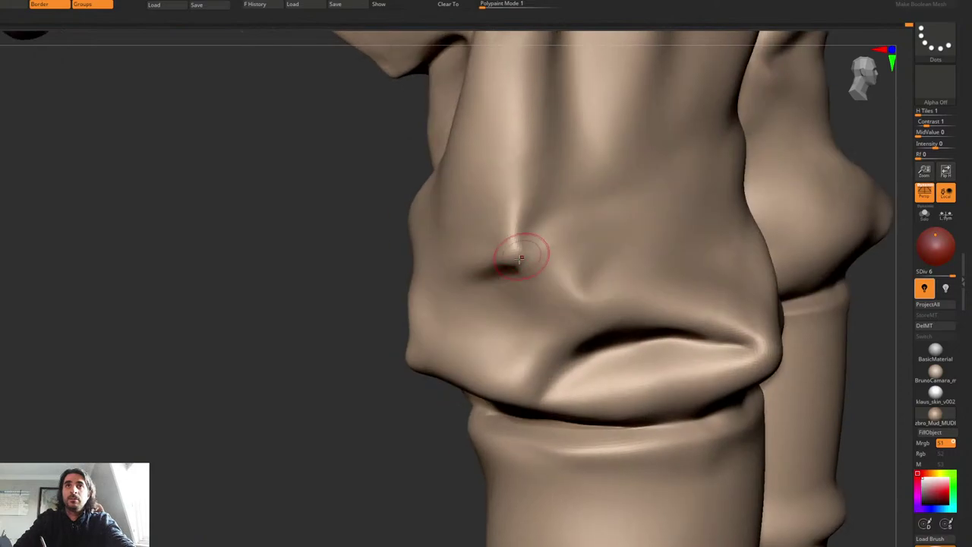
key(space)
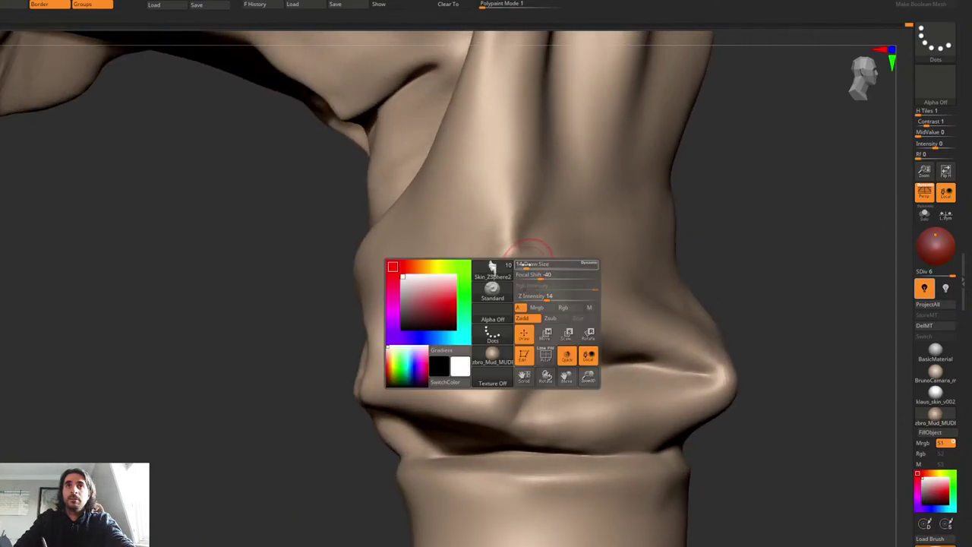
mouse_move(523, 265)
shift+mouse_down()
mouse_move(512, 259)
mouse_move(519, 276)
mouse_move(529, 259)
shift+mouse_up()
key(1)
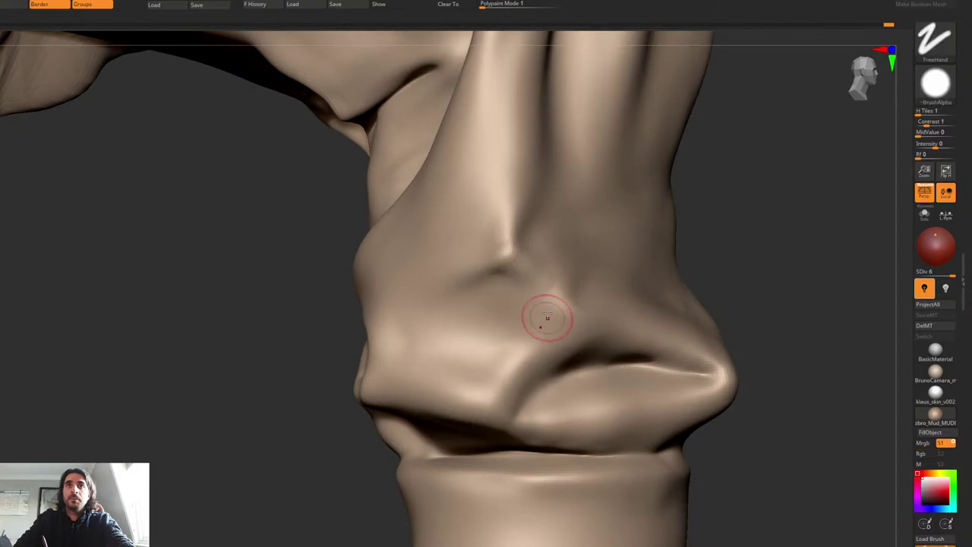
key(1)
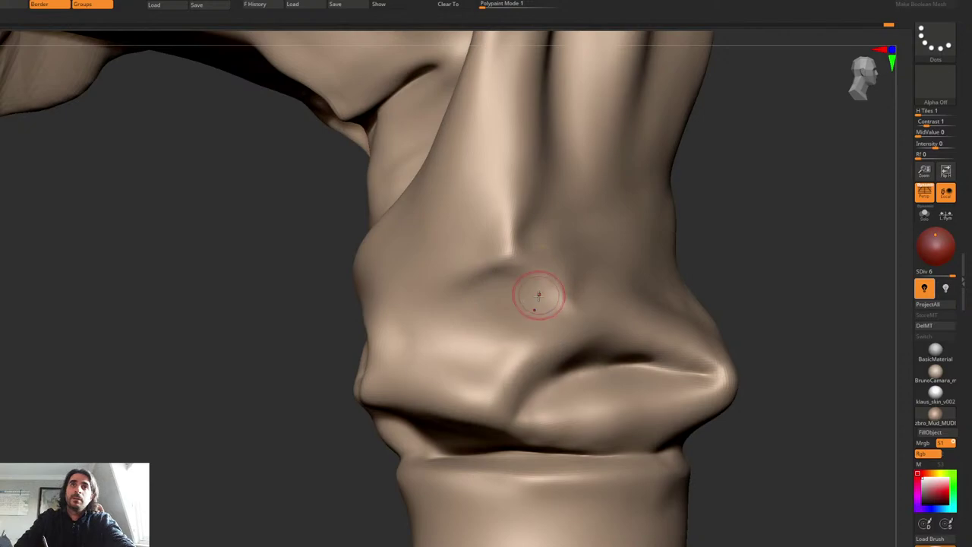
Step: Raise a short diagonal ridge beside the pointed fold on the outer knee and smooth the hollow next to it
ctrl+right_drag(542, 322, 526, 295)
drag(505, 284, 510, 302)
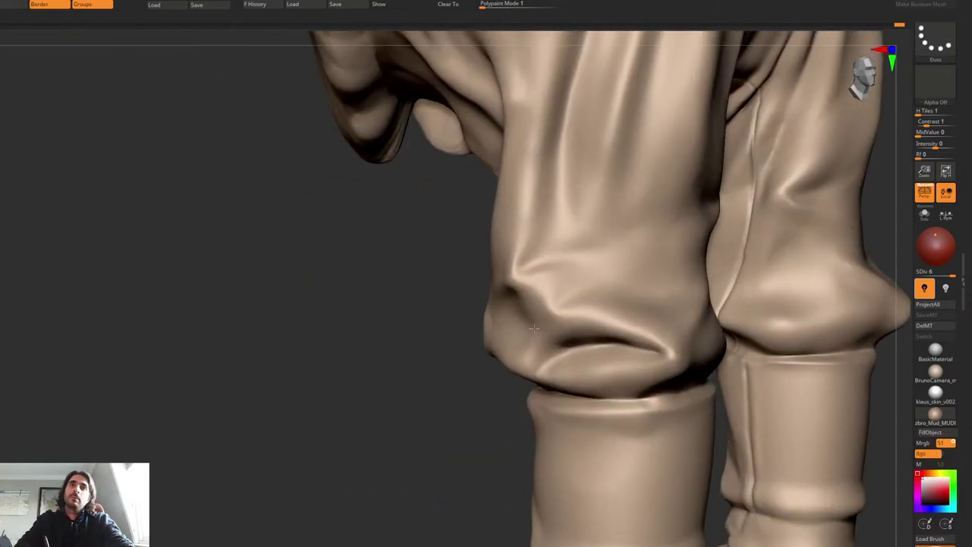
mouse_move(534, 321)
right_down()
mouse_move(584, 300)
mouse_move(486, 313)
mouse_move(557, 301)
mouse_move(524, 302)
mouse_move(532, 288)
right_up()
drag(525, 301, 536, 305)
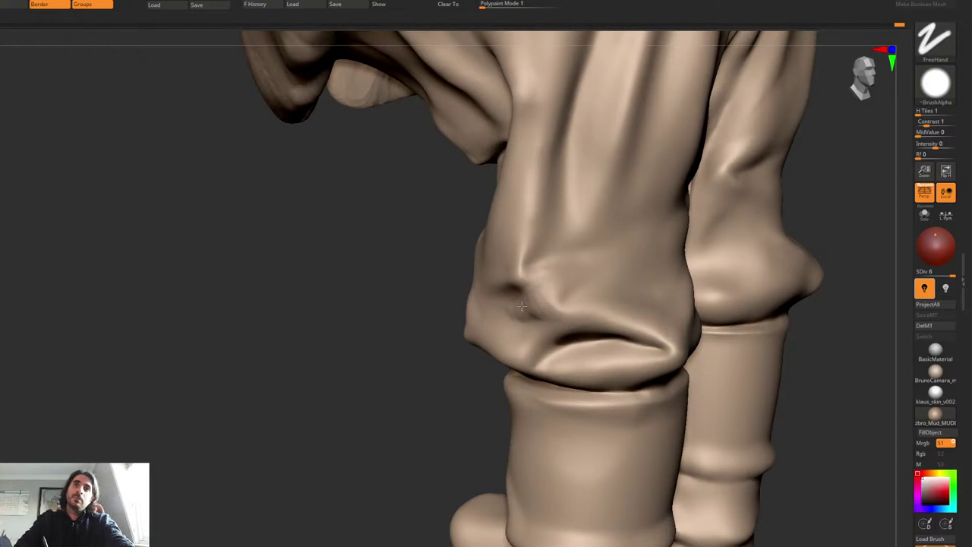
shift+drag(508, 307, 521, 297)
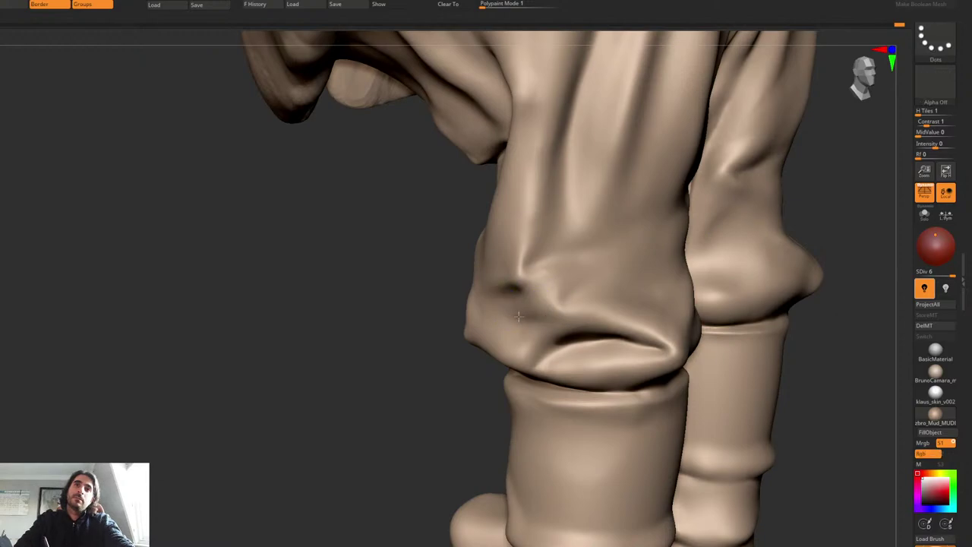
mouse_move(519, 317)
mouse_down()
mouse_move(539, 341)
mouse_move(525, 341)
mouse_move(539, 341)
mouse_up()
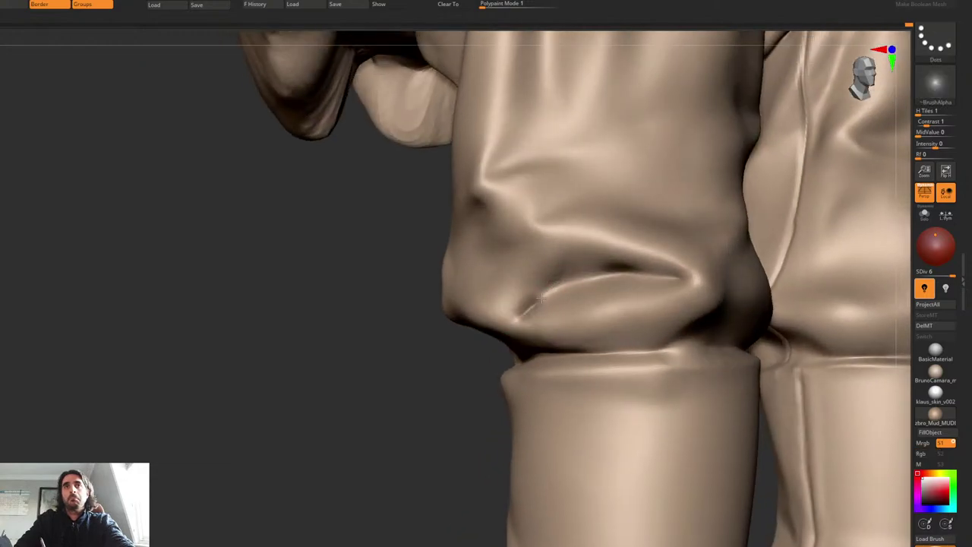
Step: Deepen and sharpen the curved crease above the bulging cuff fold on the outer side of the trouser leg
drag(541, 300, 600, 281)
right_drag(536, 328, 553, 345)
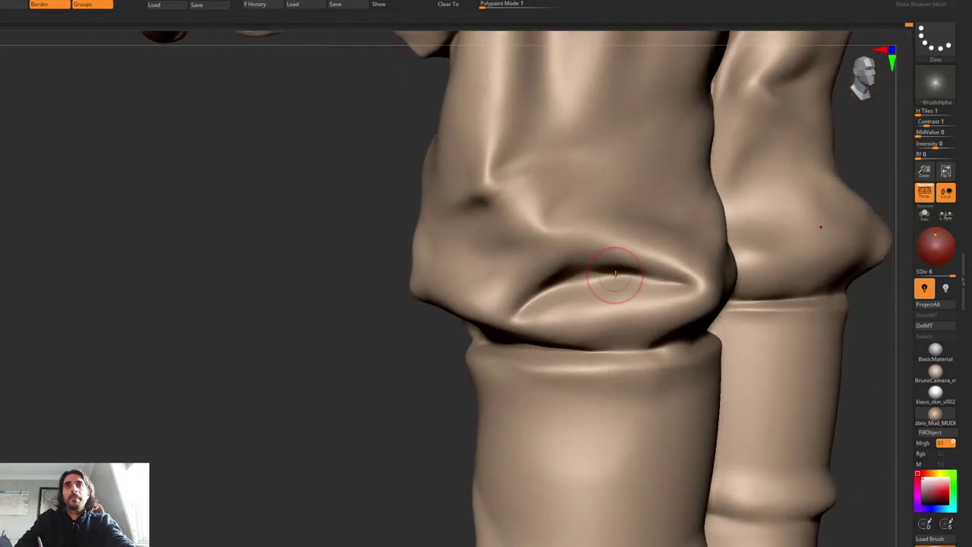
drag(608, 278, 570, 289)
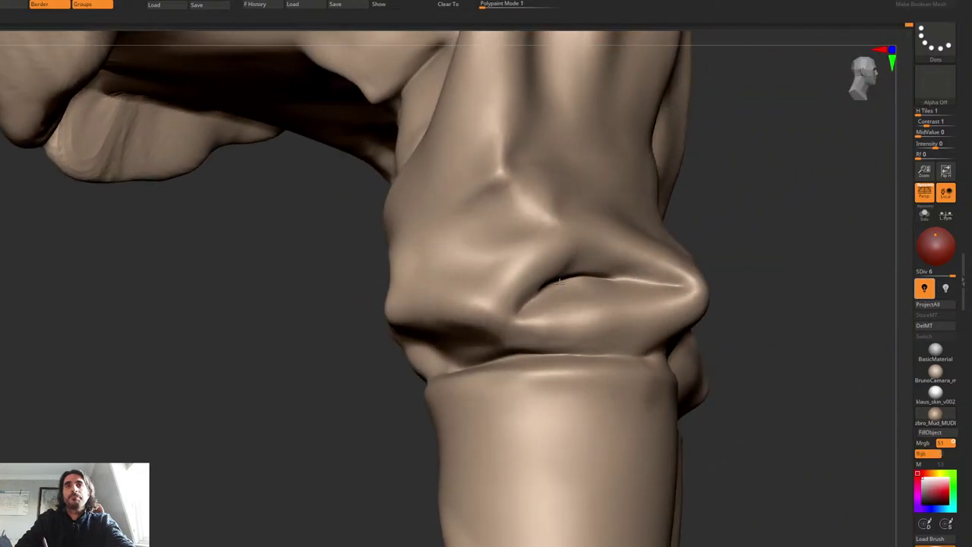
drag(560, 282, 596, 281)
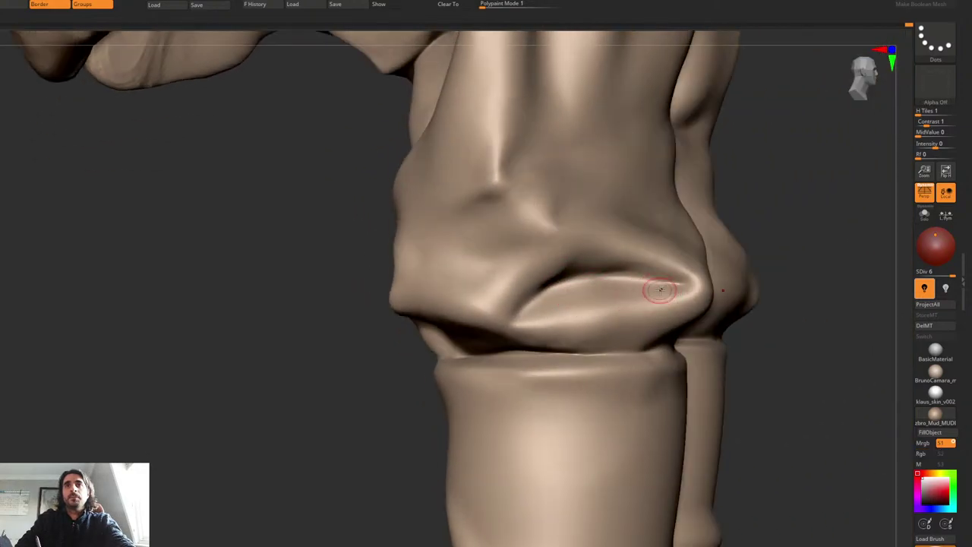
Step: Shape small dents at both ends of the bulging cuff fold and refine its lower edge above the boot
mouse_move(669, 287)
mouse_down()
mouse_move(562, 307)
mouse_move(578, 298)
mouse_move(646, 290)
mouse_move(508, 326)
mouse_move(522, 331)
mouse_move(512, 305)
mouse_move(579, 328)
mouse_move(666, 305)
mouse_up()
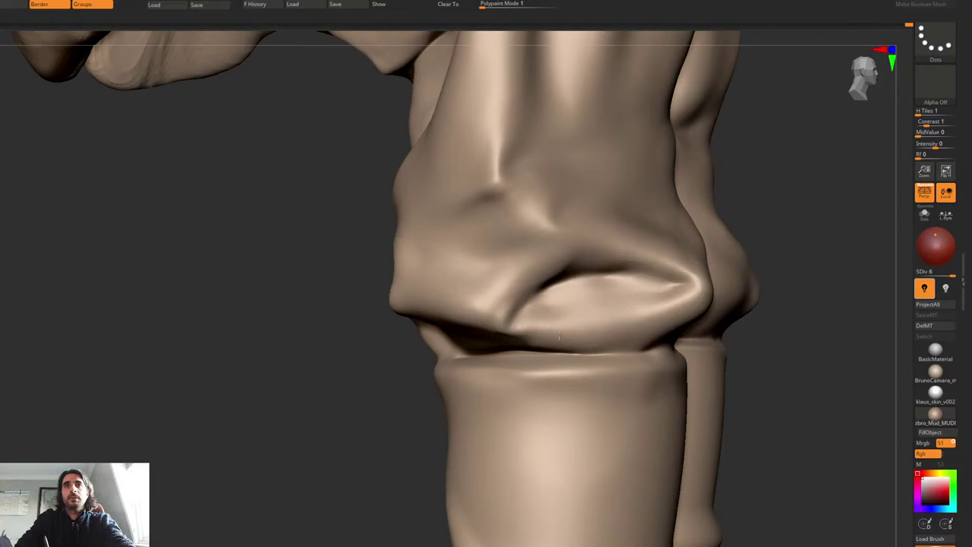
mouse_move(631, 298)
right_down()
mouse_move(640, 325)
mouse_move(620, 335)
right_up()
drag(642, 316, 570, 336)
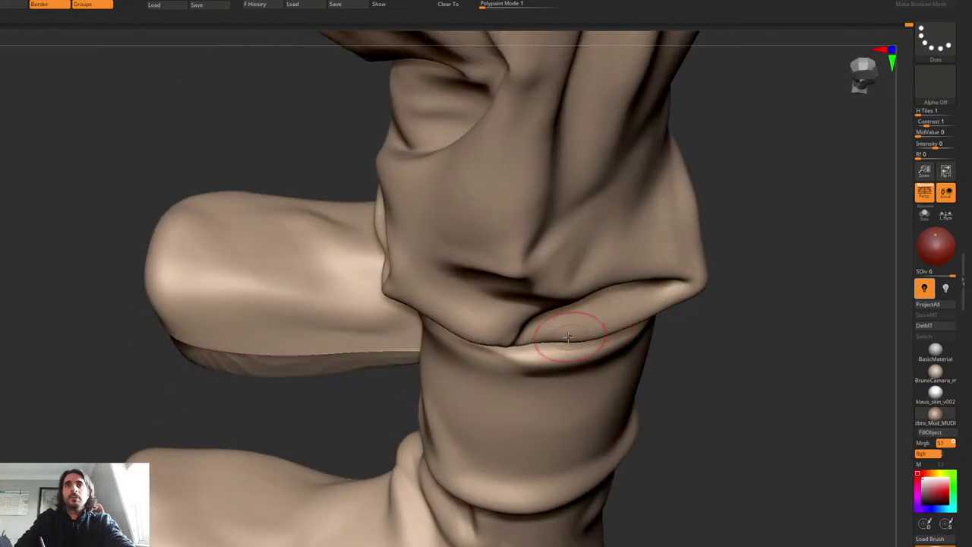
mouse_move(601, 339)
right_down()
mouse_move(606, 316)
mouse_move(571, 326)
right_up()
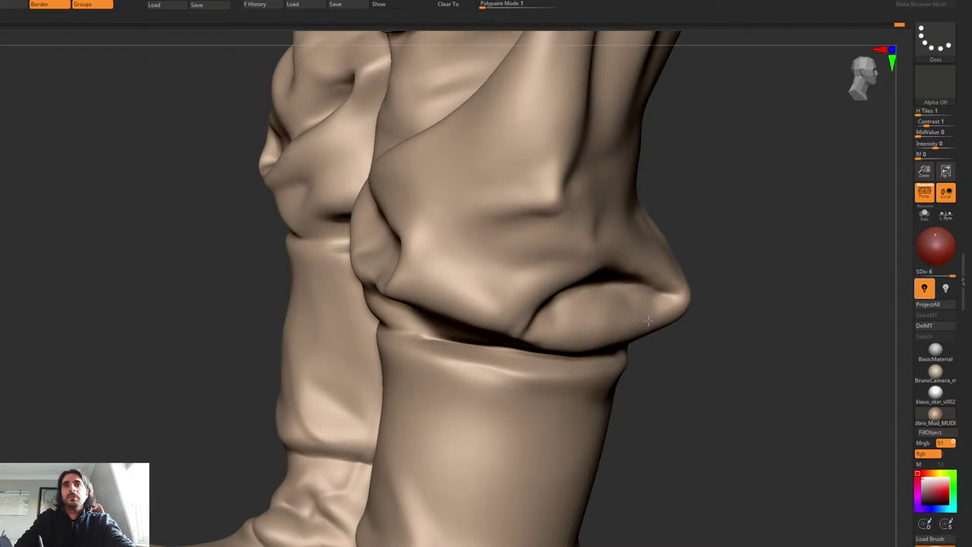
Step: Examine the trouser folds and the whole figure from several sides, briefly toggling Solo mode on and off
mouse_move(677, 300)
ctrl+right_down()
mouse_move(672, 262)
mouse_move(630, 263)
ctrl+right_up()
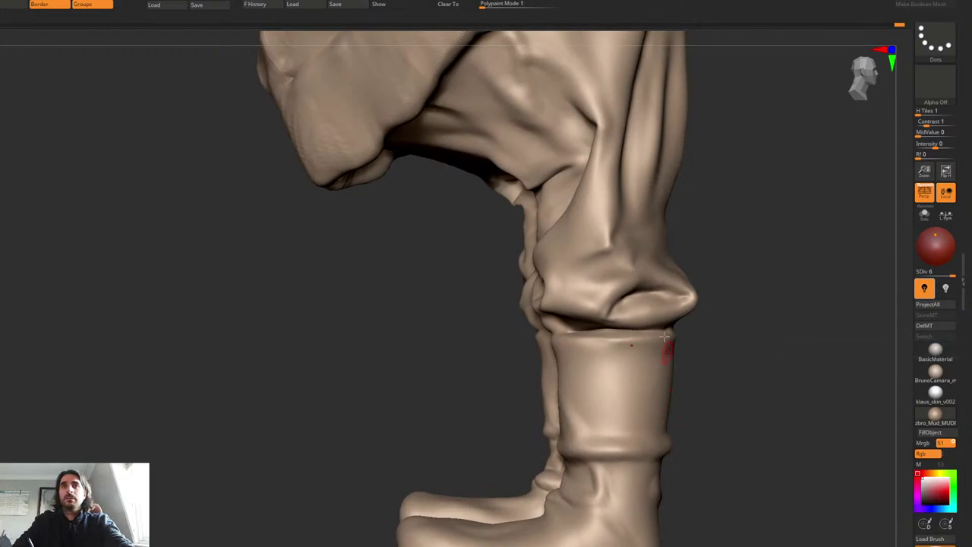
alt+right_drag(665, 337, 566, 342)
mouse_move(566, 304)
ctrl+right_down()
mouse_move(555, 330)
mouse_move(505, 337)
ctrl+right_up()
right_drag(564, 343, 571, 275)
mouse_move(577, 315)
right_down()
mouse_move(604, 325)
mouse_move(582, 288)
mouse_move(475, 311)
right_up()
mouse_move(490, 346)
right_down()
mouse_move(515, 341)
mouse_move(524, 293)
right_up()
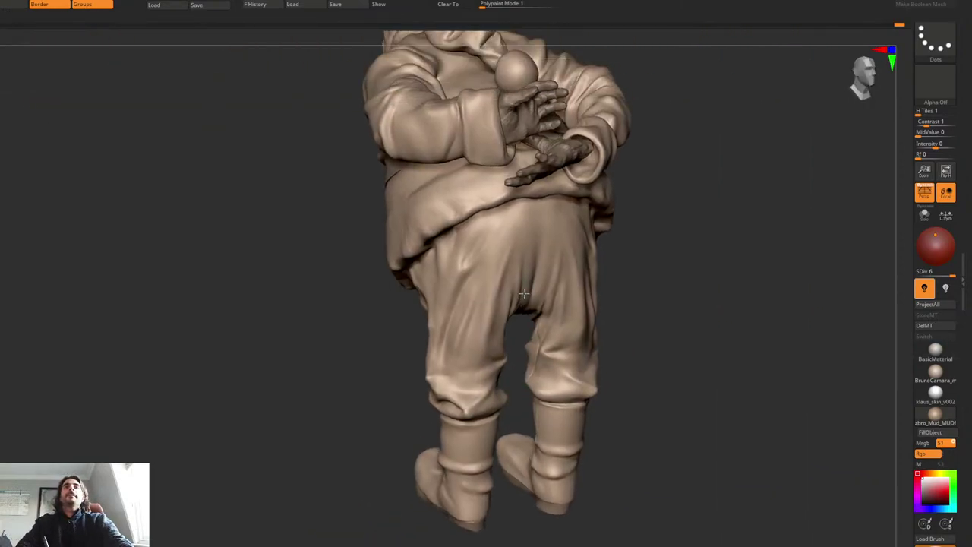
drag(525, 293, 418, 266)
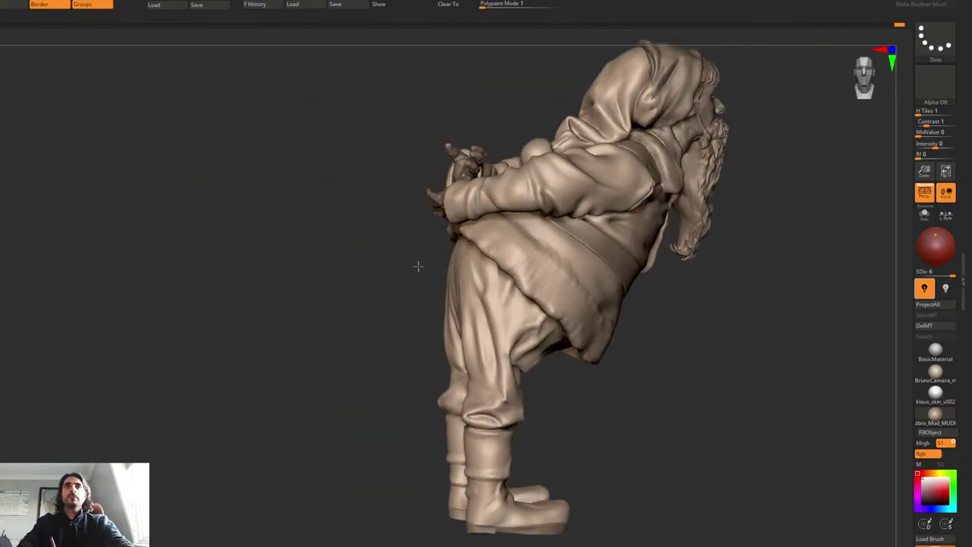
right_drag(418, 266, 415, 265)
alt+right_drag(558, 249, 468, 273)
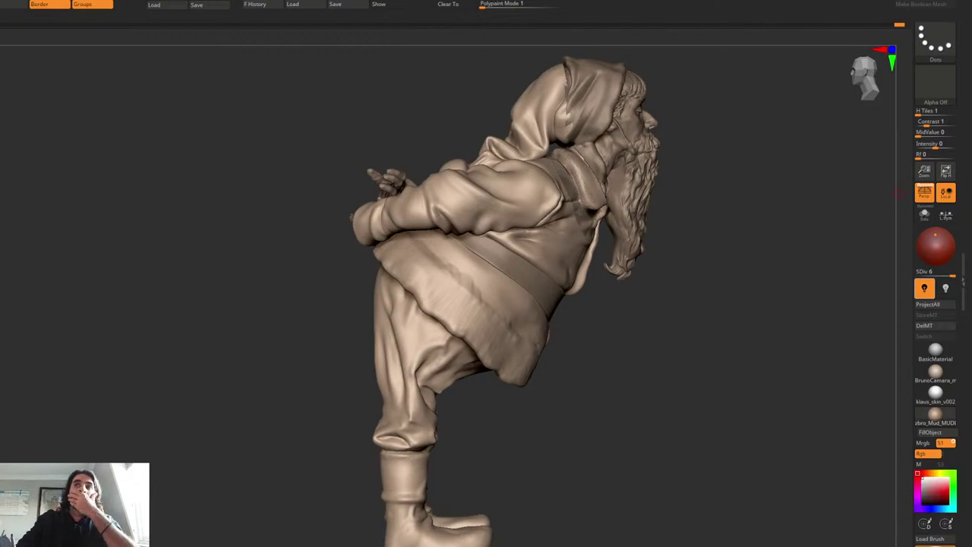
click(925, 213)
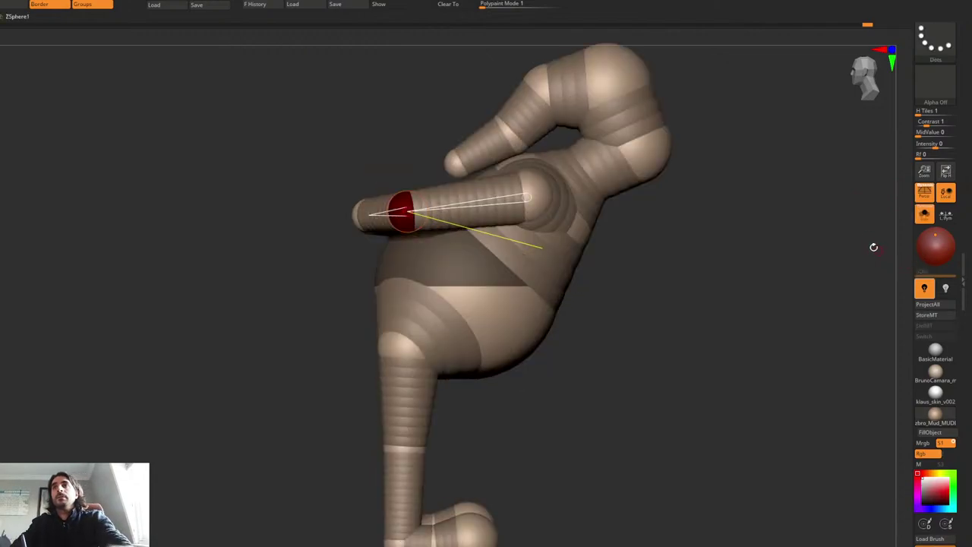
click(926, 214)
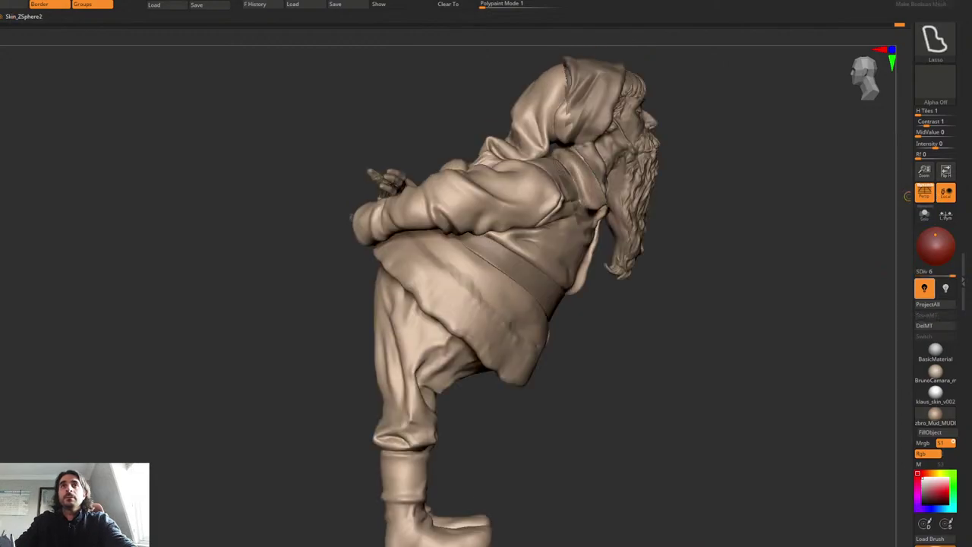
Step: Select the Skin_ZSphere3_2 subtool and view the figure from both front three-quarter angles
mouse_move(686, 276)
mouse_down()
mouse_move(783, 272)
mouse_move(740, 261)
mouse_move(788, 258)
mouse_move(801, 237)
mouse_move(701, 196)
mouse_up()
alt+click(575, 113)
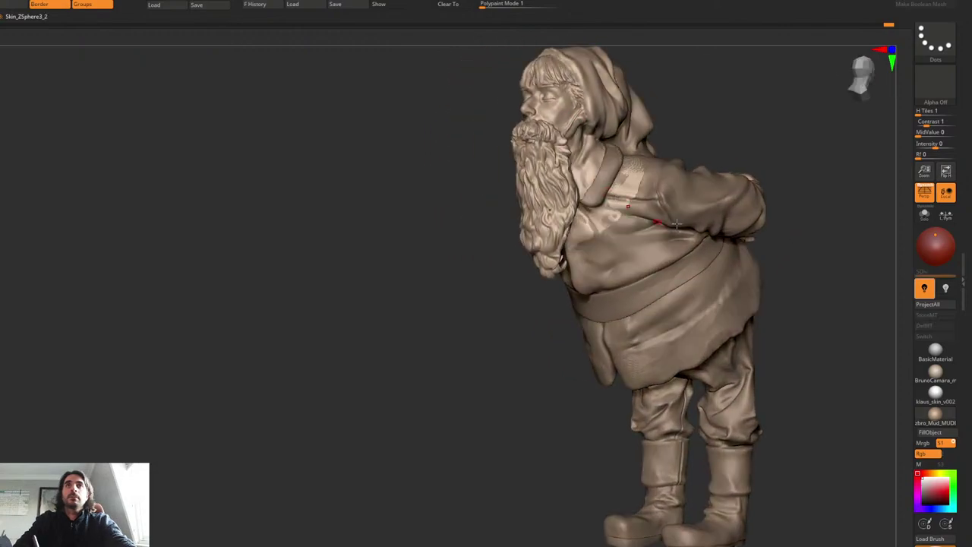
drag(795, 215, 513, 227)
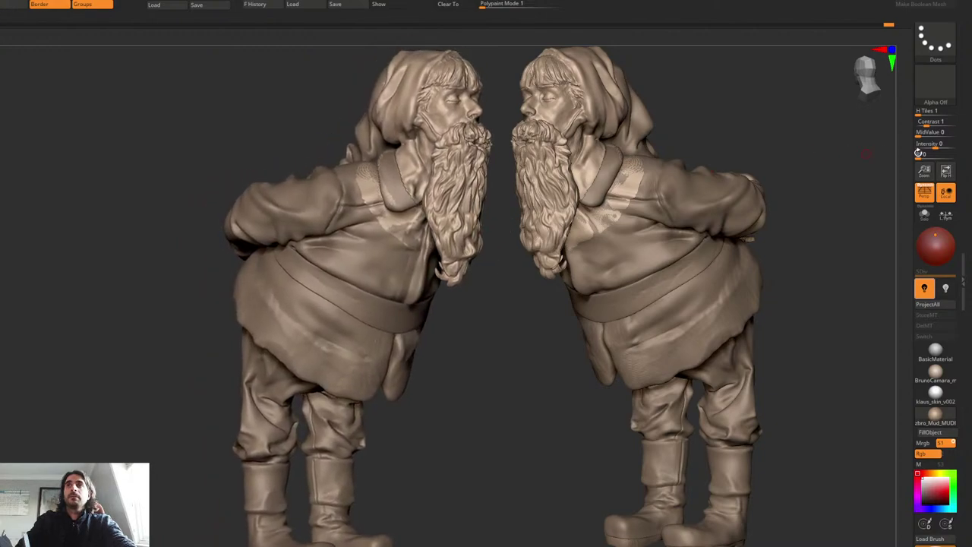
Step: Isolate the ZSphere1 armature, clear the canvas of other copies, and leave a snapshot of its three-quarter view beside it
key(a)
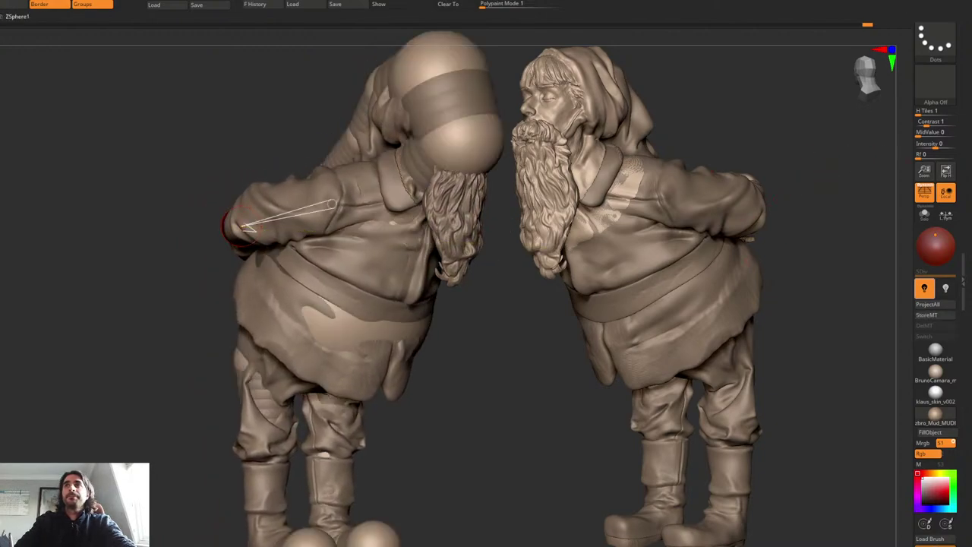
key(ctrl+shift+s)
alt+drag(687, 286, 625, 229)
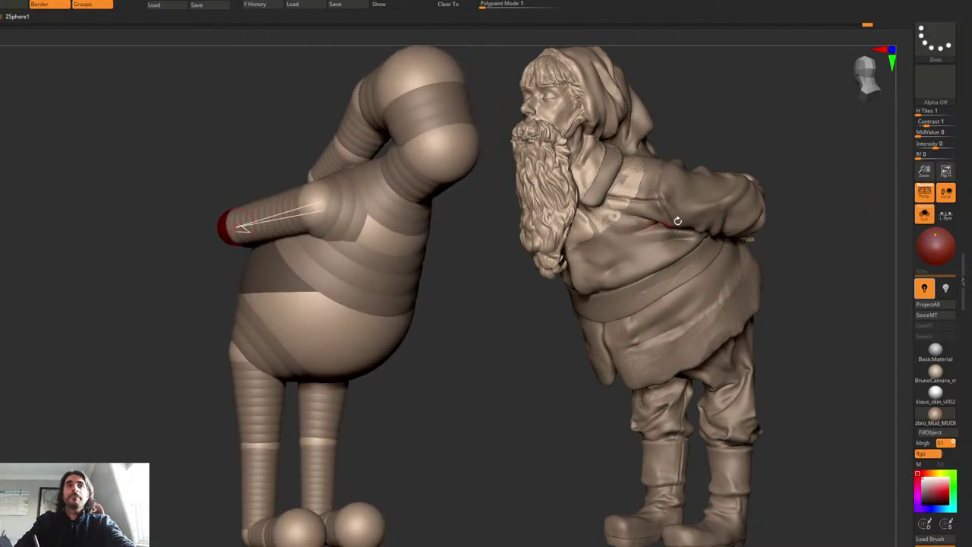
key(ctrl+n)
mouse_move(706, 260)
alt+mouse_down()
mouse_move(519, 278)
mouse_move(427, 271)
mouse_move(446, 275)
alt+mouse_up()
key(shift+s)
alt+drag(332, 283, 573, 276)
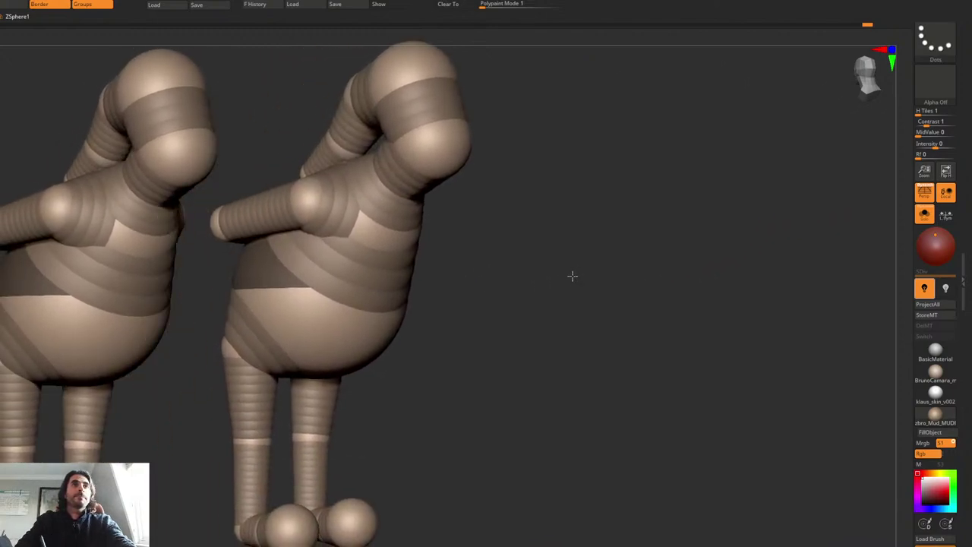
Step: Show the full clothed figure again, select the Skin_ZSphere3_2 subtool, and snapshot the figure beside the armature
drag(810, 188, 839, 187)
key(a)
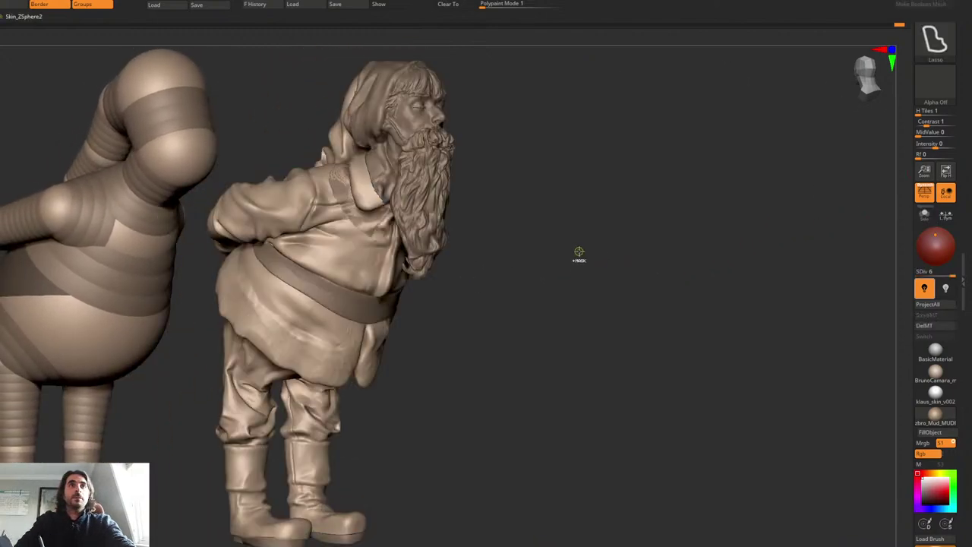
alt+click(445, 144)
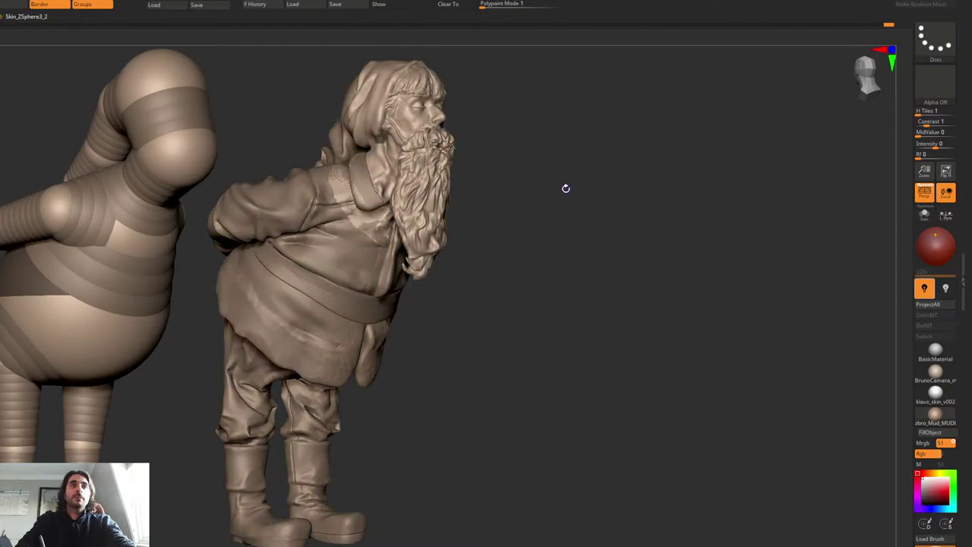
key(shift+s)
Step: Turn the clothed figure to its back view and place a snapshot of it beside the three-quarter snapshot
alt+drag(524, 217, 673, 253)
drag(673, 253, 797, 269)
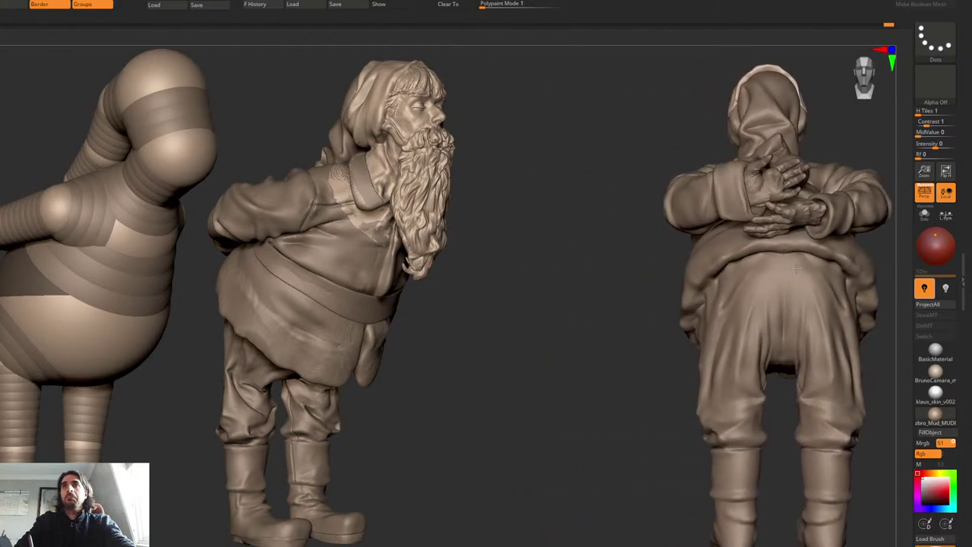
alt+right_drag(797, 268, 808, 216)
alt+click(780, 203)
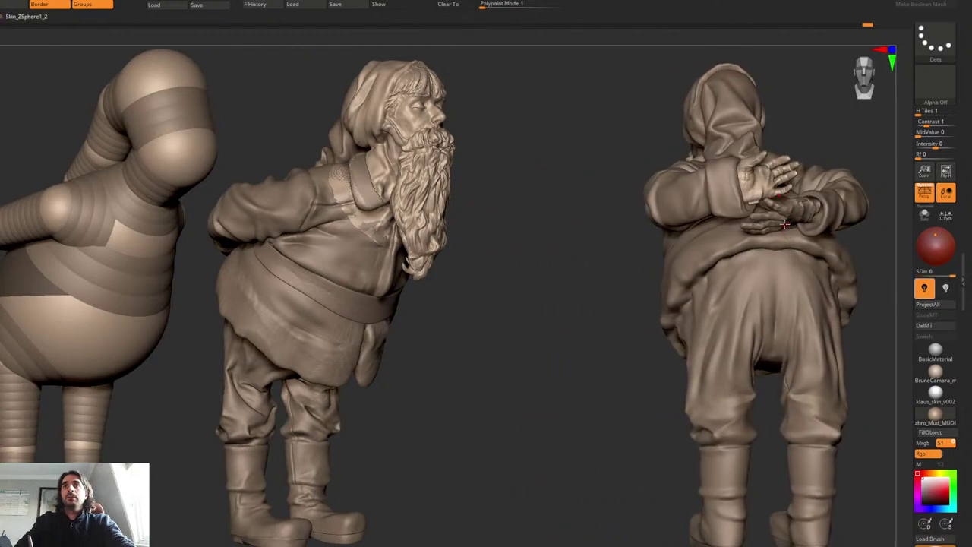
drag(785, 224, 801, 218)
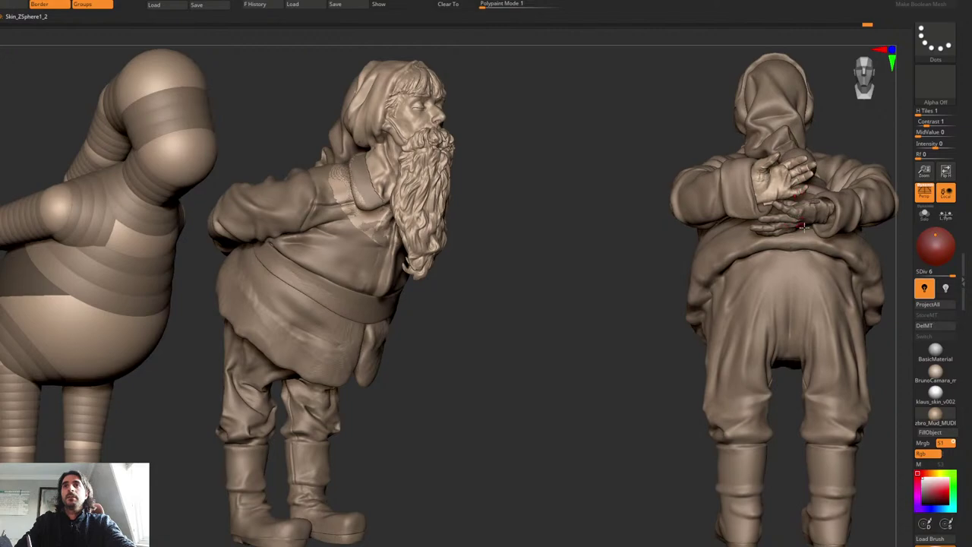
drag(821, 276, 879, 243)
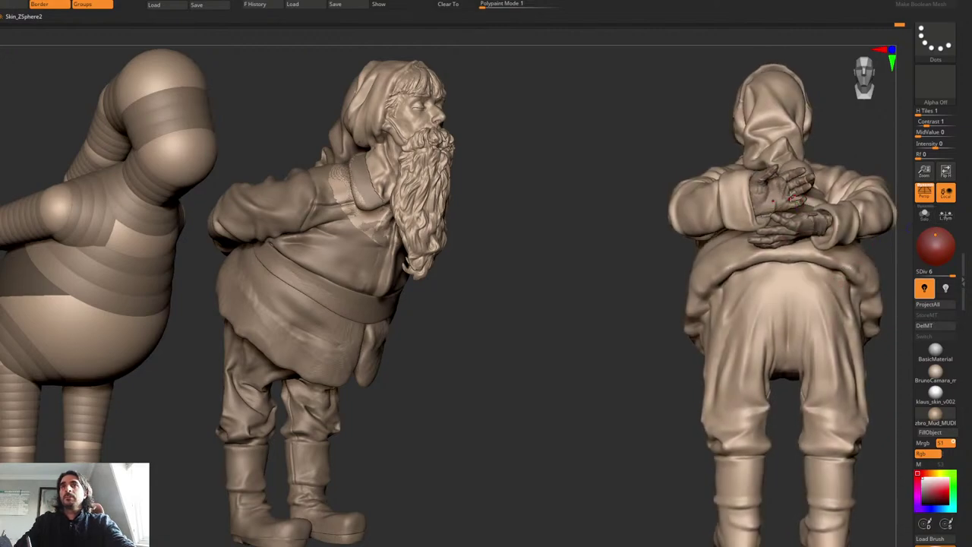
alt+click(793, 200)
alt+click(819, 228)
Step: Select the ZSphere1 armature and isolate its back view between the two snapshots of the clothed figure
alt+click(857, 230)
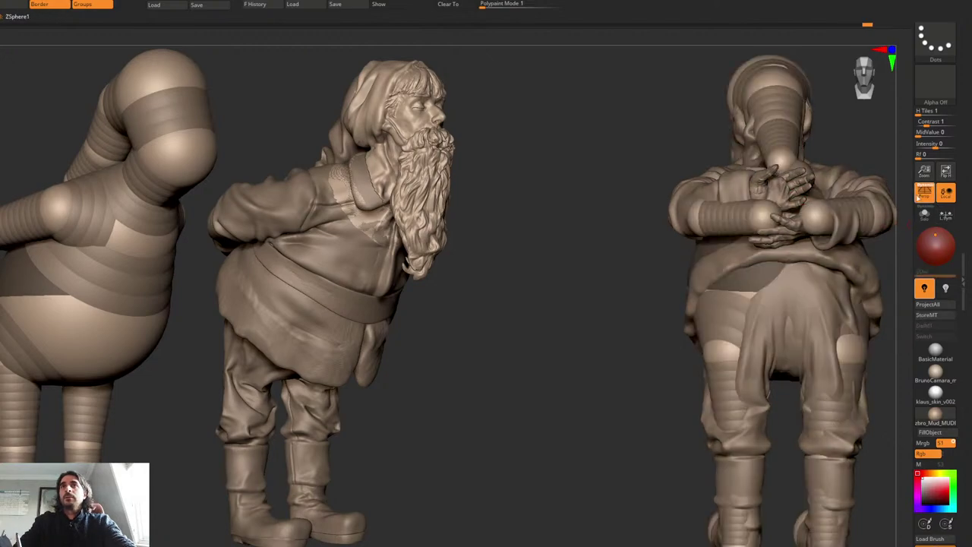
alt+right_drag(806, 277, 584, 278)
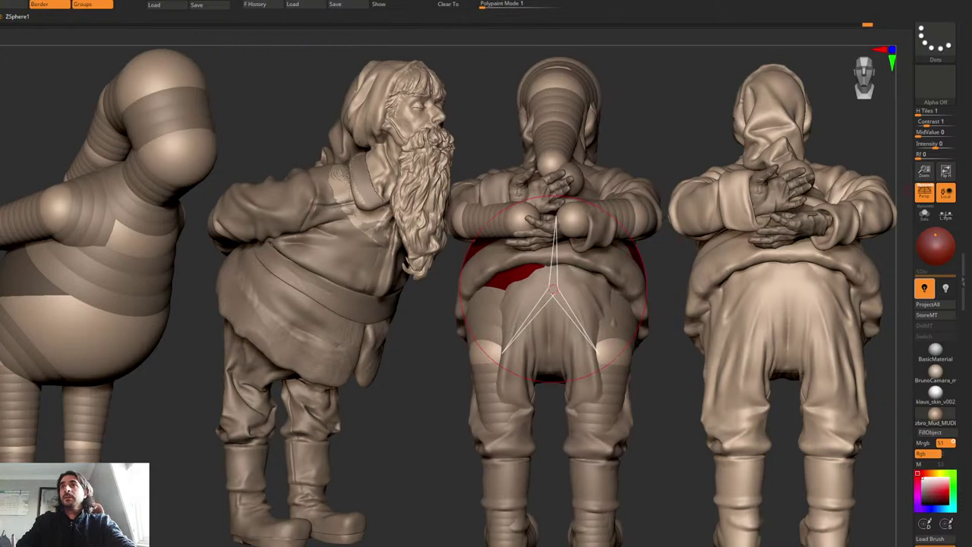
key(ctrl+shift+s)
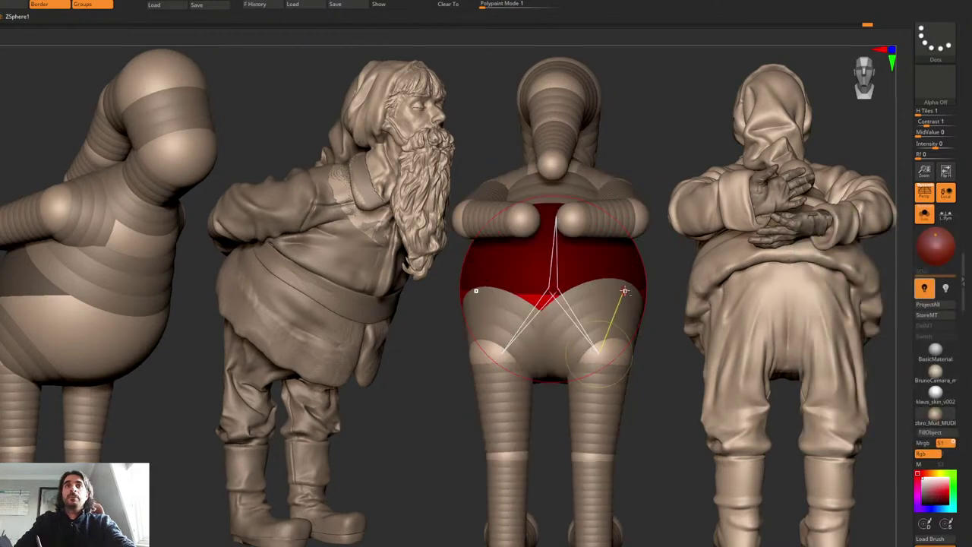
right_drag(625, 291, 632, 278)
right_drag(645, 160, 621, 218)
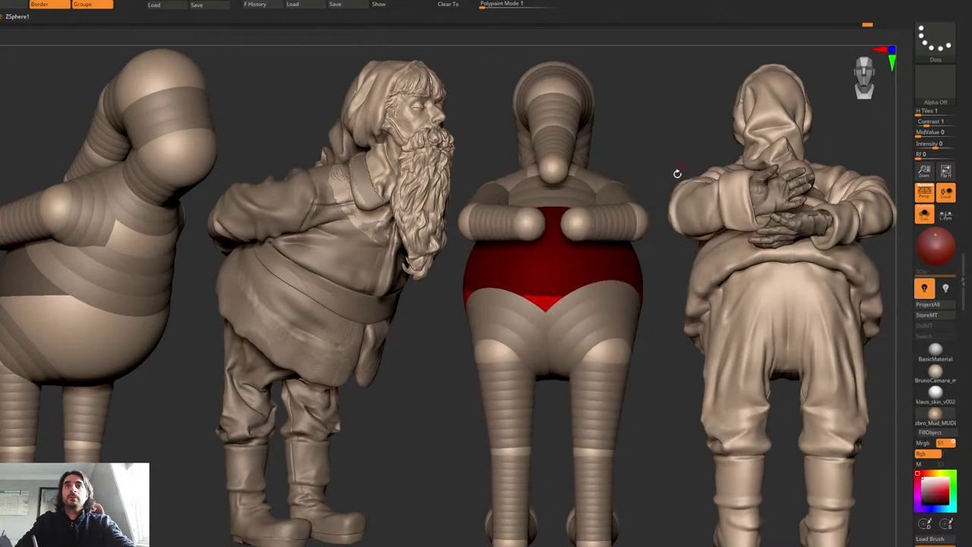
alt+right_drag(675, 167, 679, 167)
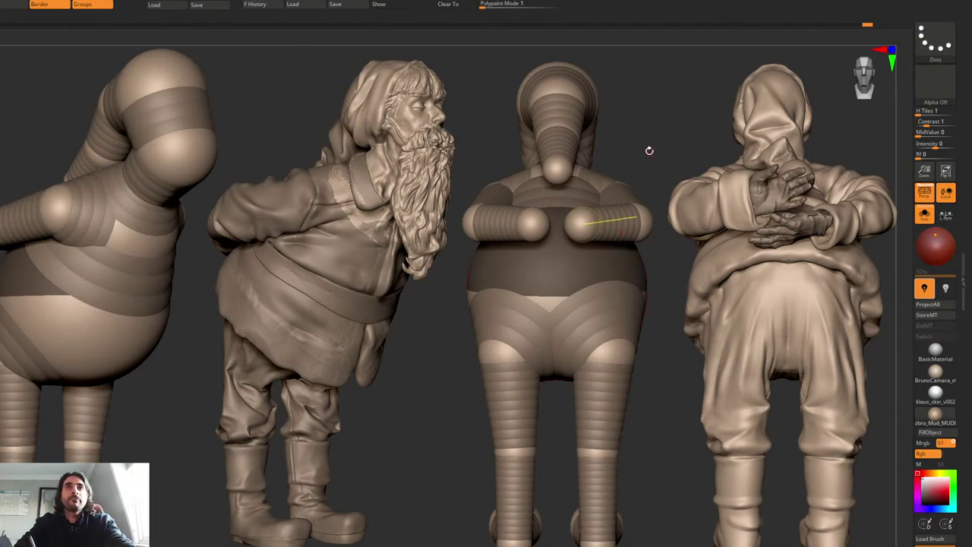
Step: Turn the armature to a side view and clear all snapshots from the canvas
key(ctrl+shift)
key(ctrl+shift+f)
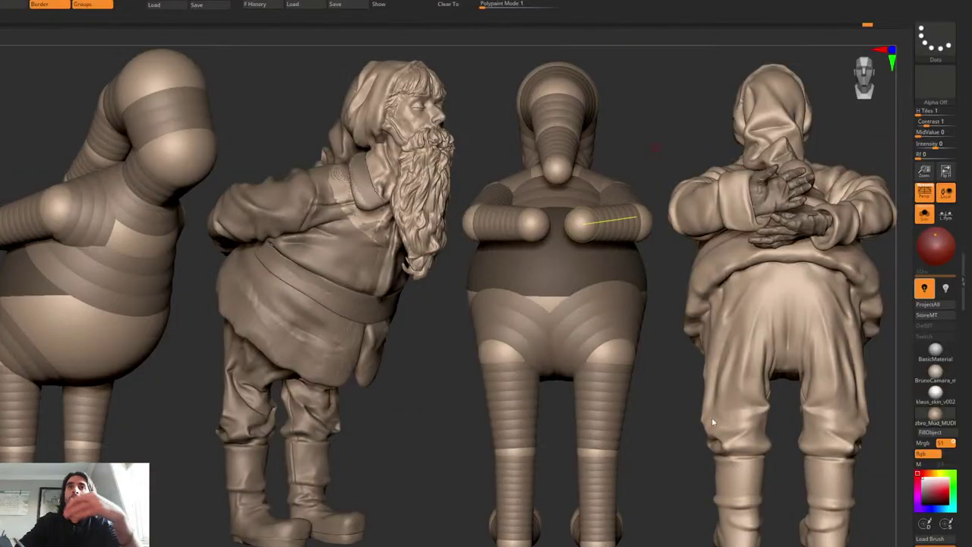
drag(560, 105, 594, 147)
key(ctrl+n)
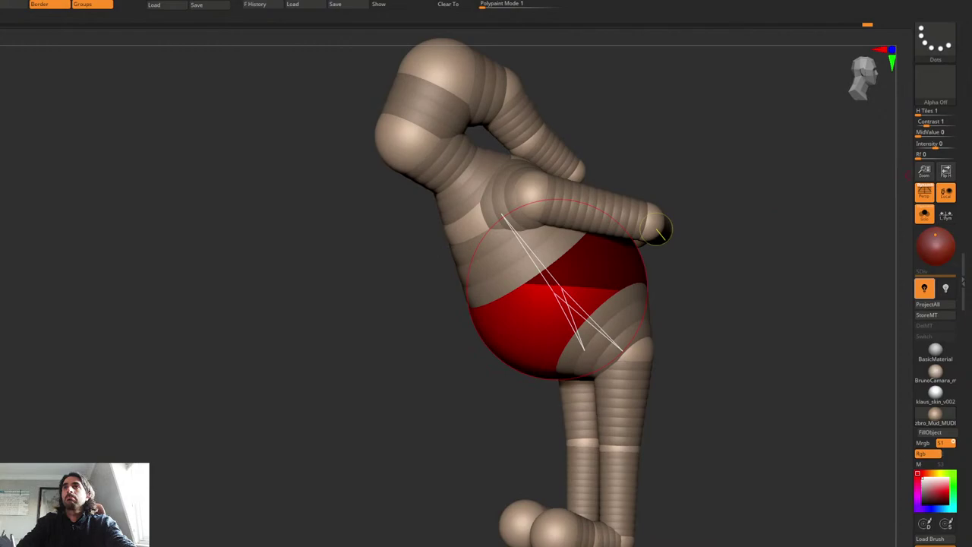
Step: Select the Skin_ZSphere2 subtool, leave Solo mode, and examine the coat and belt on the full figure
key(a)
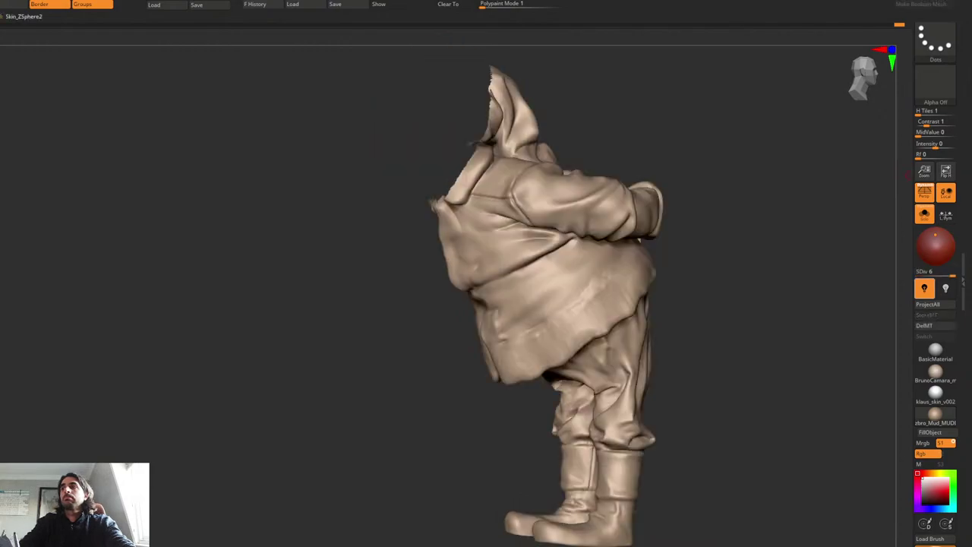
key(f)
drag(651, 337, 722, 336)
click(924, 214)
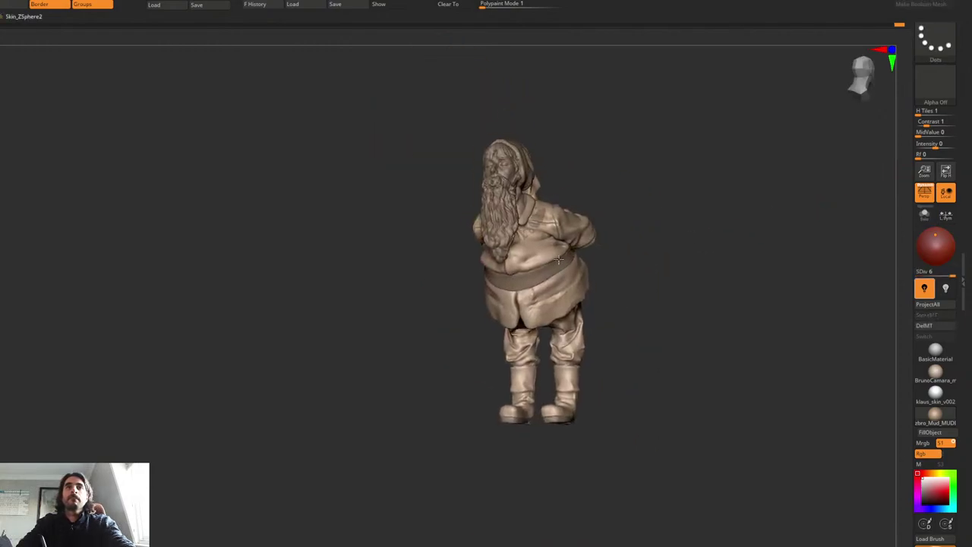
key(f)
mouse_move(538, 240)
alt+right_down()
mouse_move(500, 256)
mouse_move(520, 262)
alt+right_up()
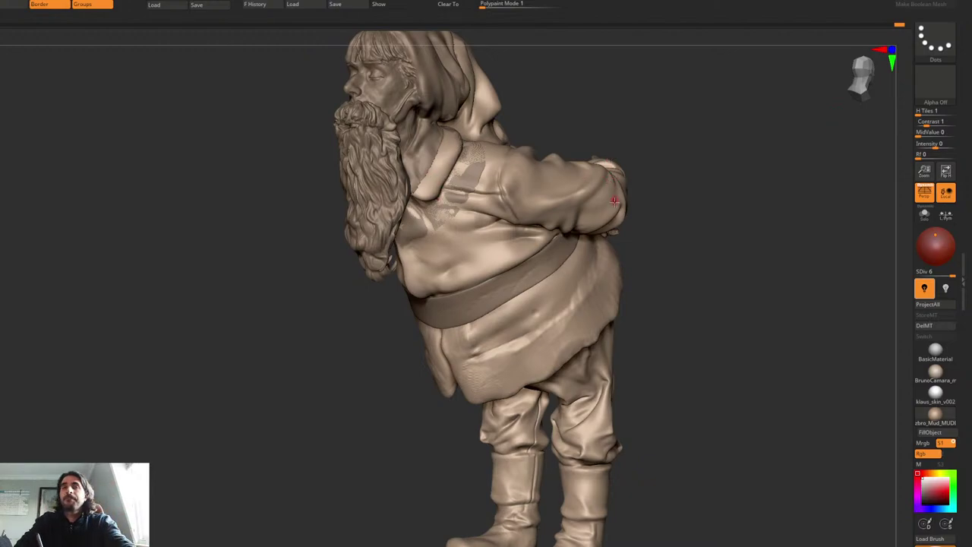
alt+right_drag(509, 175, 584, 224)
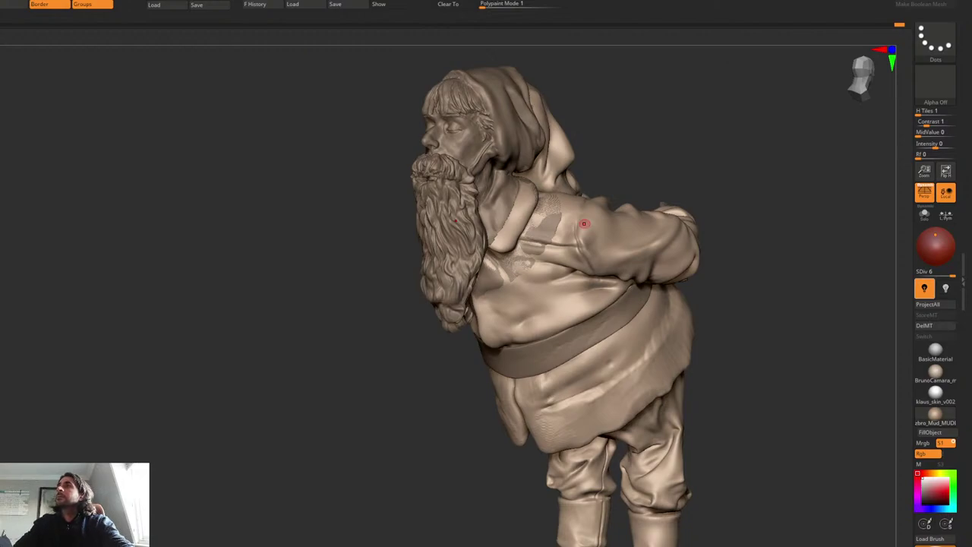
mouse_move(584, 224)
right_down()
mouse_move(532, 168)
mouse_move(681, 304)
mouse_move(635, 294)
right_up()
drag(635, 293, 542, 253)
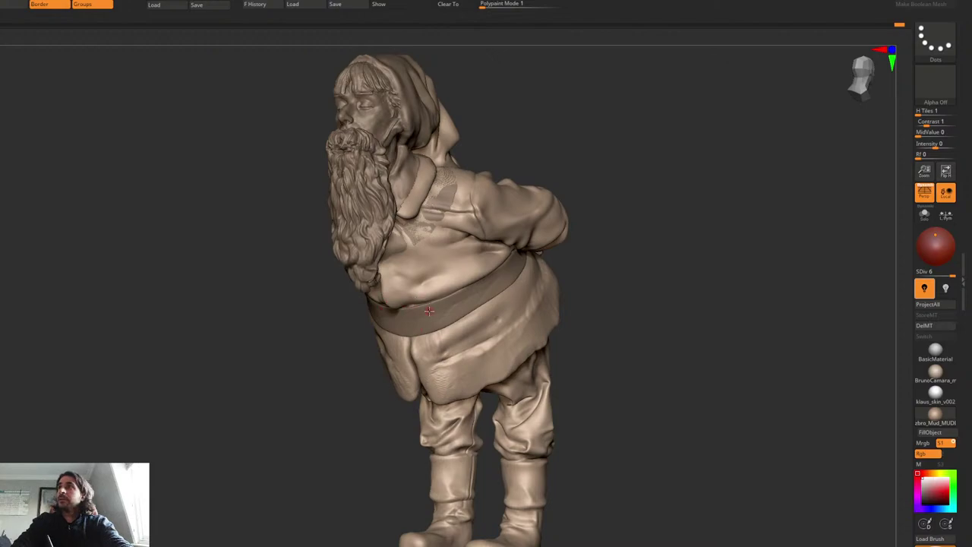
alt+right_drag(483, 295, 520, 271)
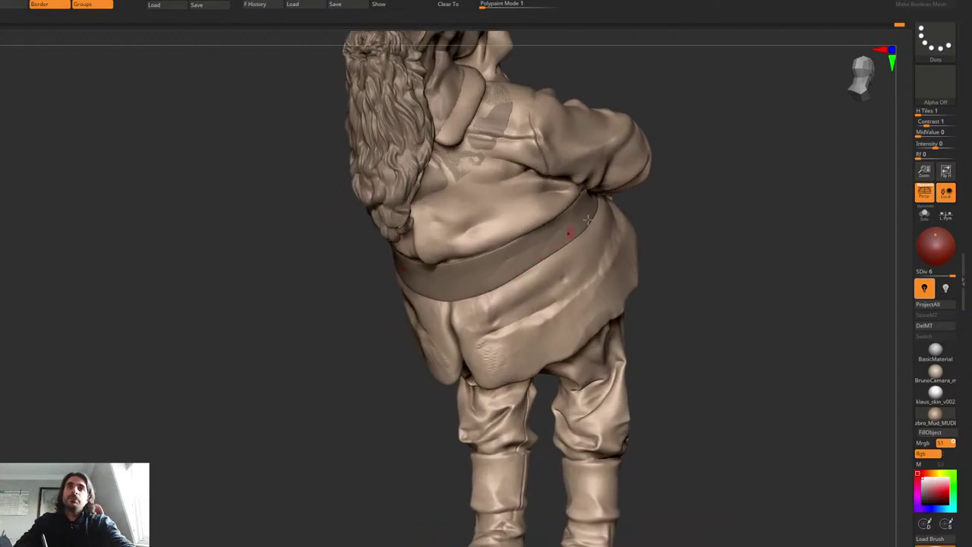
key(ctrl+f)
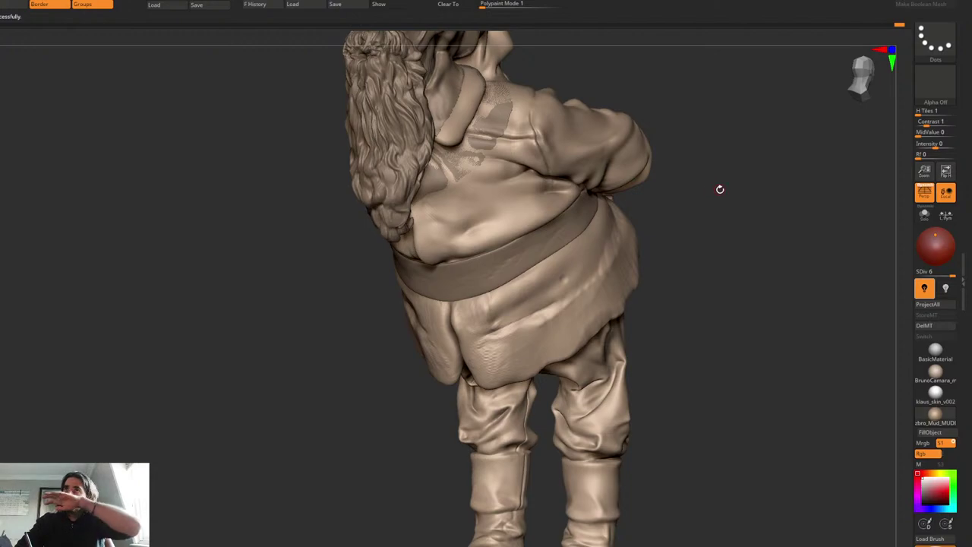
key(ctrl+shift+f)
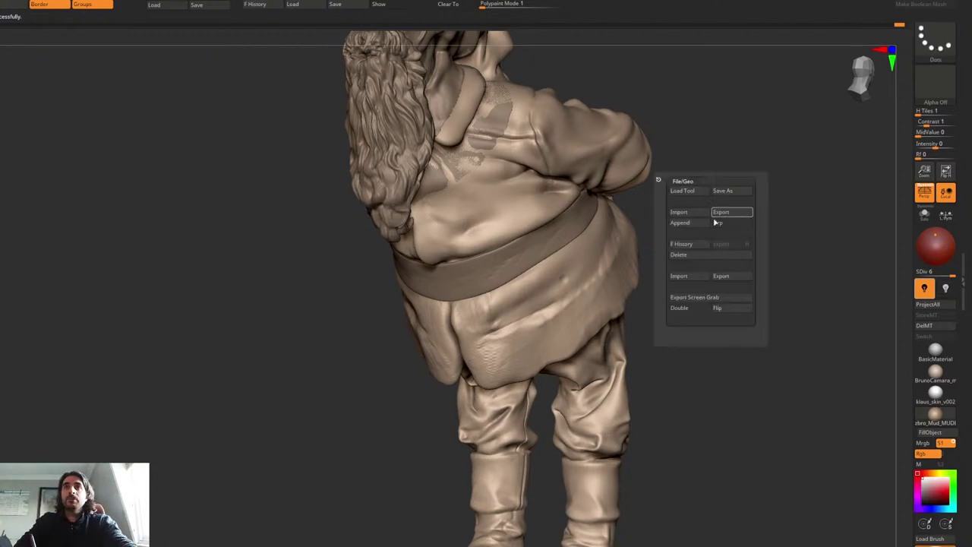
click(684, 222)
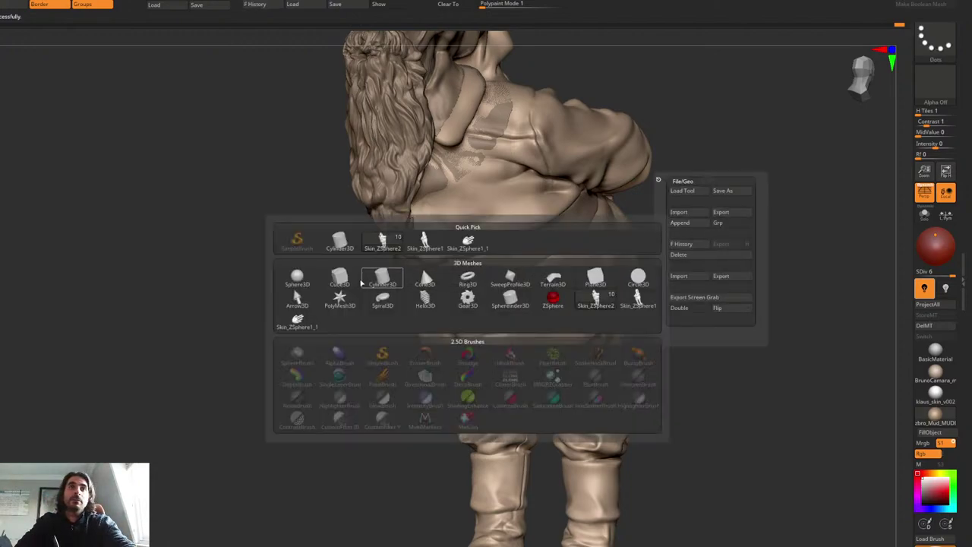
mouse_move(366, 283)
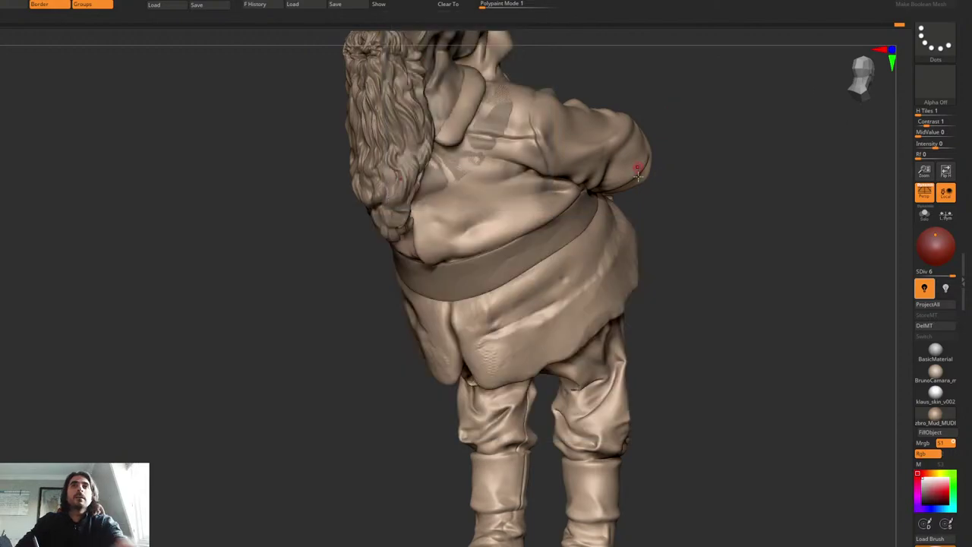
Step: Reset the gizmo's orientation and try to replace the Skin_ZSphere2 mesh with a PolyCube primitive
key(w)
alt+drag(644, 140, 656, 347)
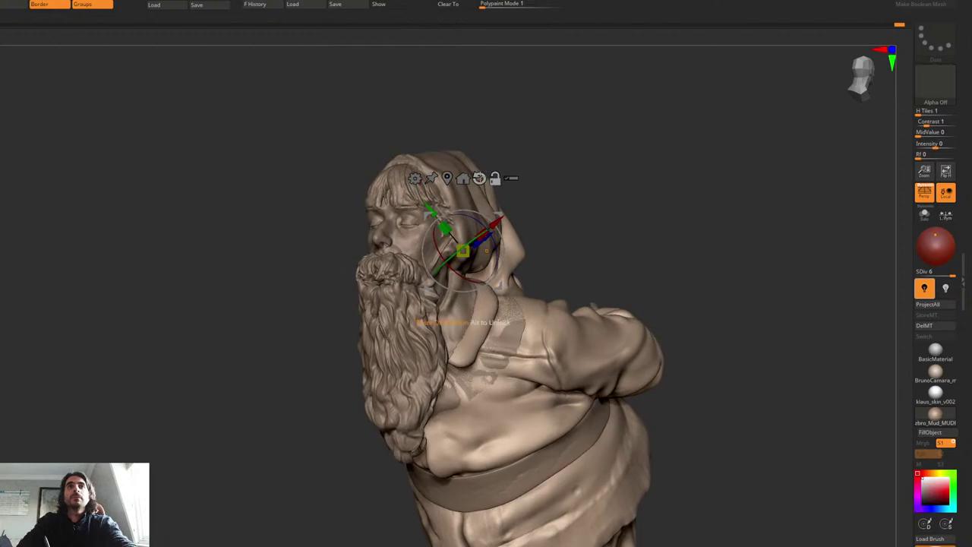
click(479, 178)
click(414, 178)
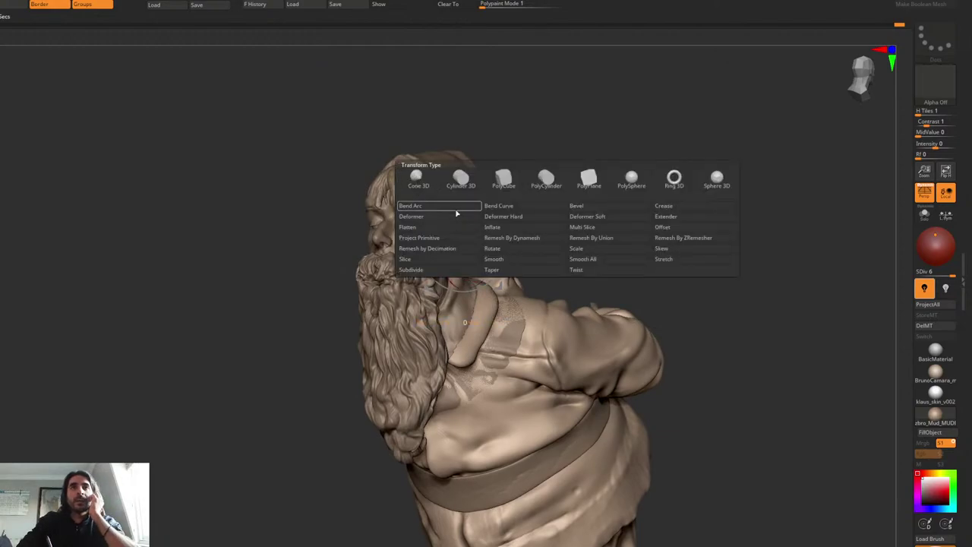
click(505, 177)
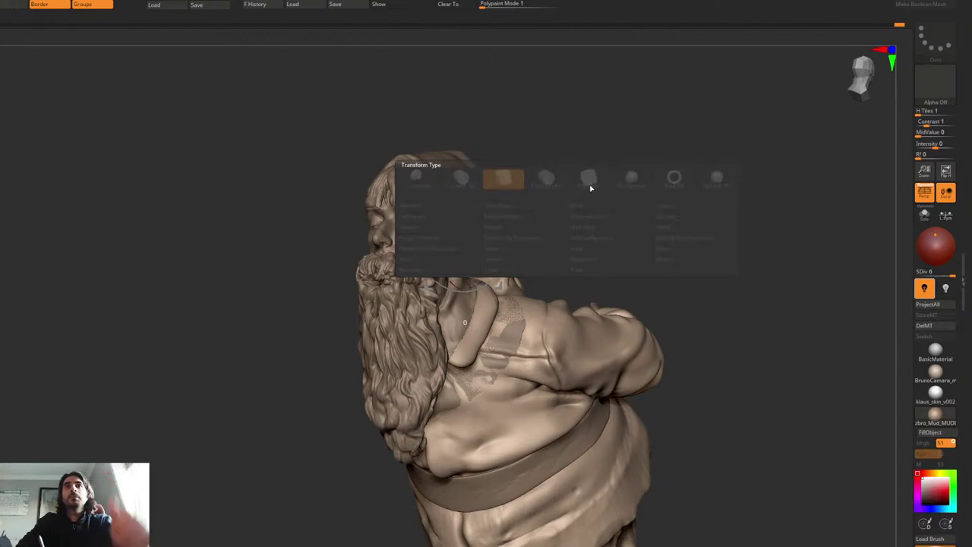
alt+drag(626, 213, 629, 142)
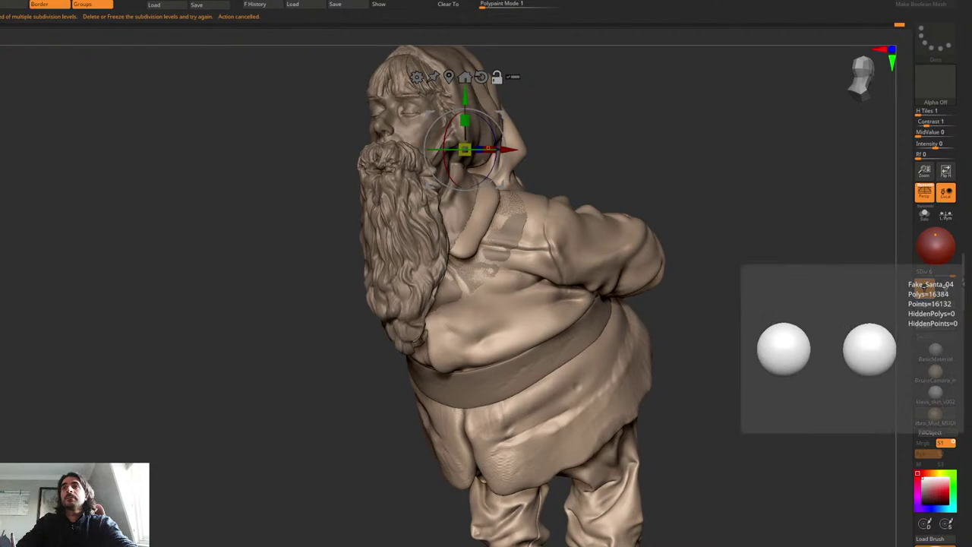
Step: Select the Fake_Santa_04 subtool, raise it to subdivision level 2, and discard its other subdivision levels
click(971, 350)
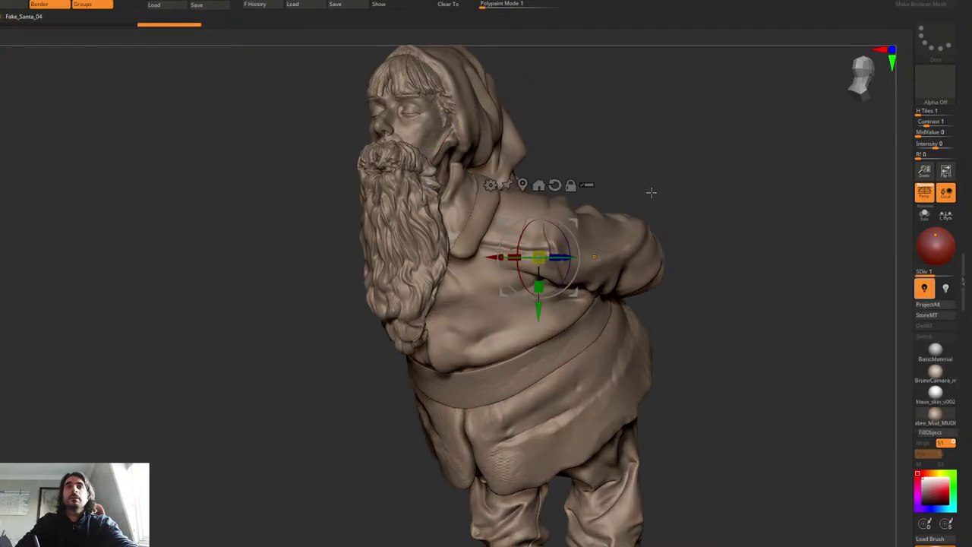
key(q)
key(d)
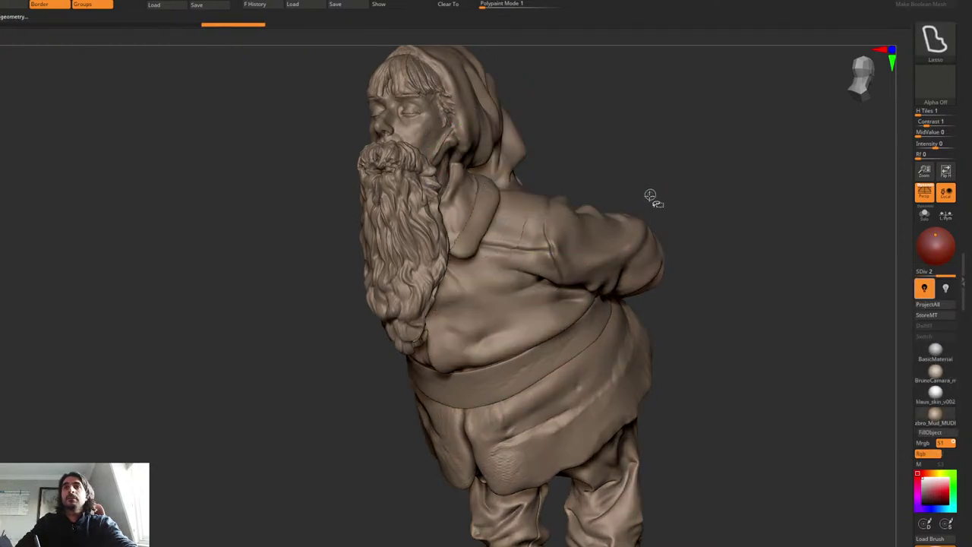
key(ctrl+shift+d)
click(629, 369)
key(w)
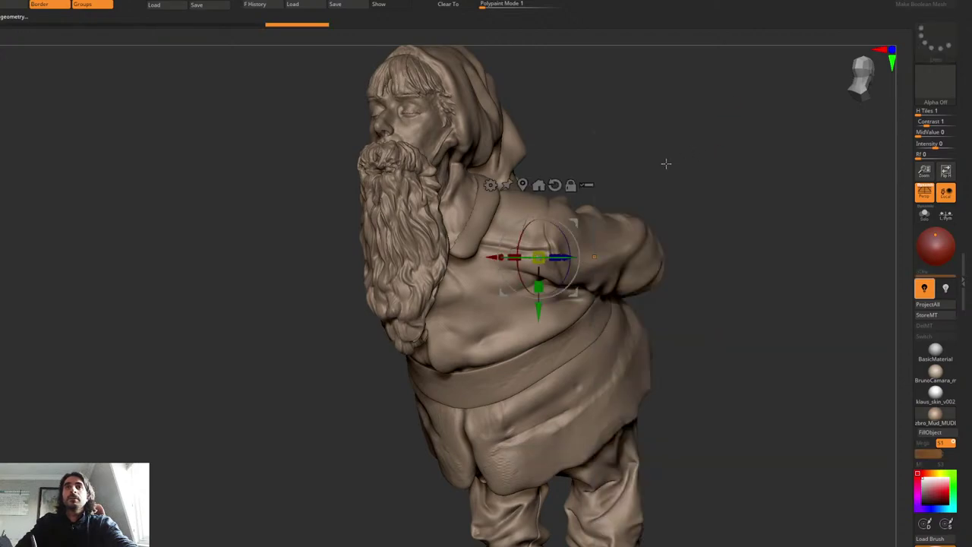
Step: Replace the pair of spheres with PolyCube primitives, isolate them, and display their wireframe
click(491, 185)
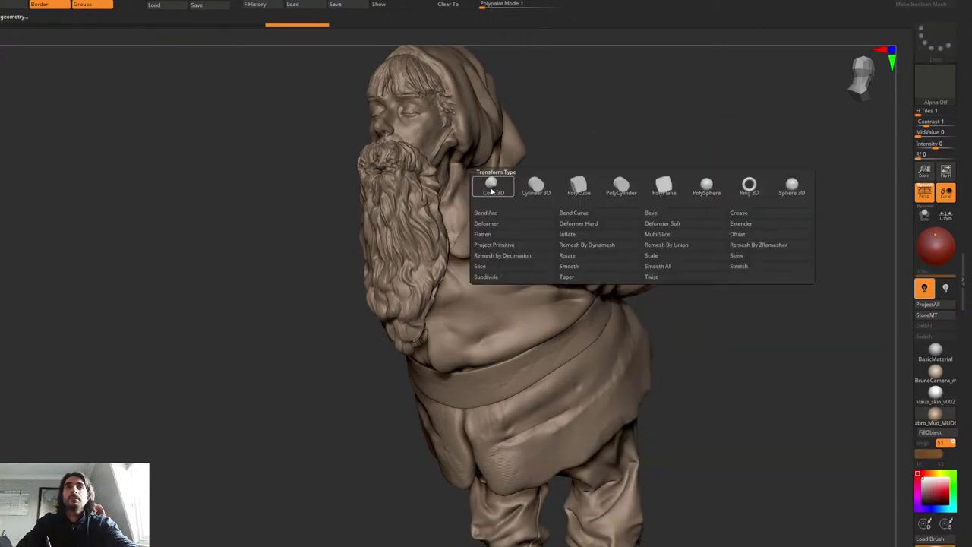
click(572, 188)
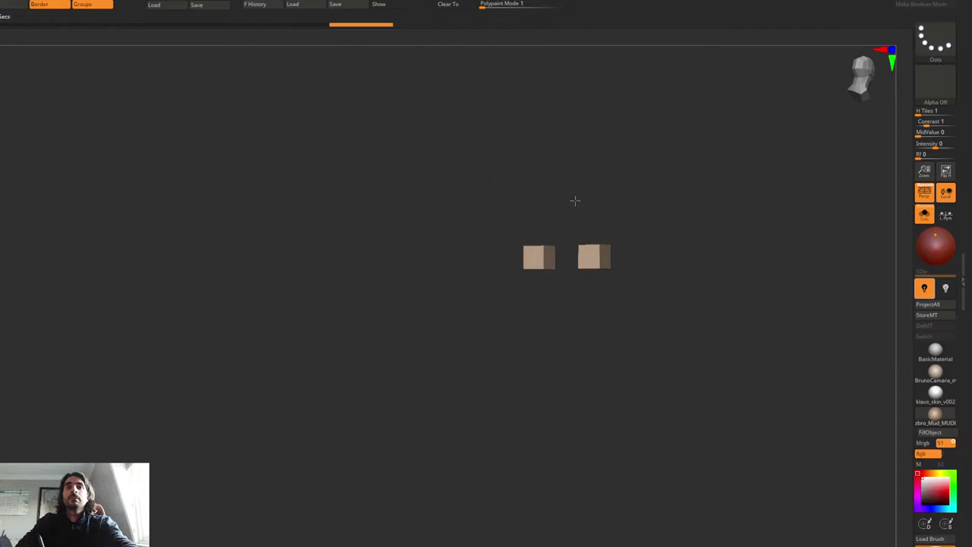
alt+drag(575, 201, 593, 318)
key(shift+f)
alt+drag(637, 244, 498, 245)
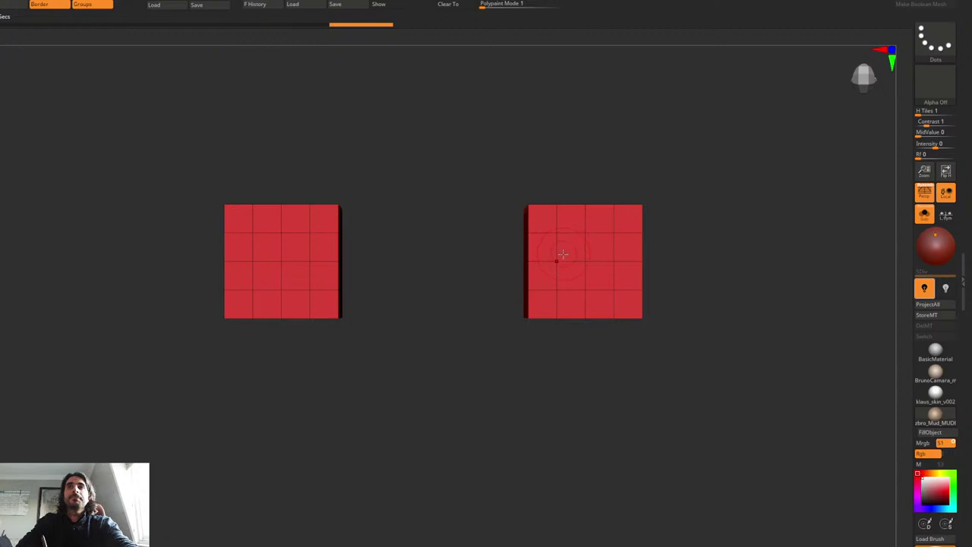
Step: Undo the last edit and append a SweepProfile3D mesh as a new subtool
key(ctrl+z)
alt+drag(576, 250, 589, 226)
key(ctrl+f)
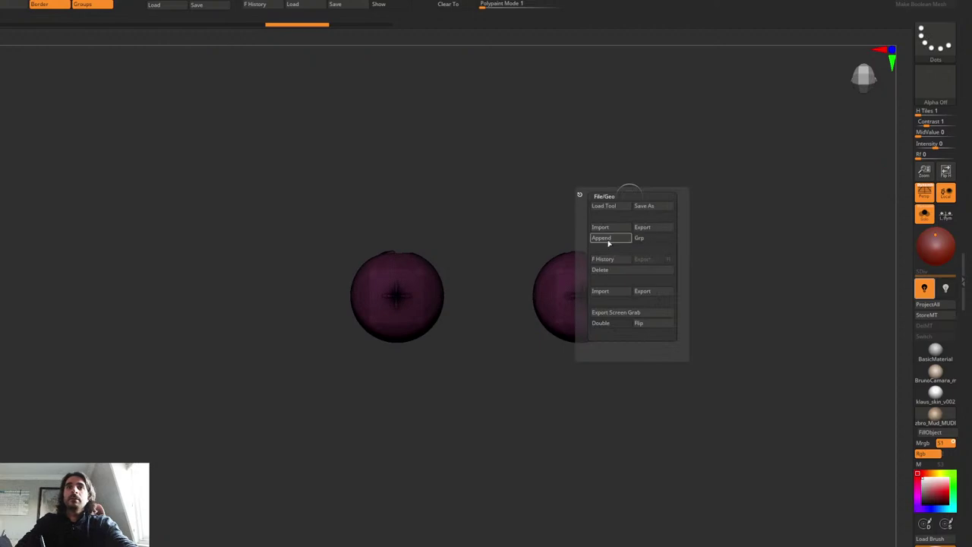
click(609, 241)
click(443, 298)
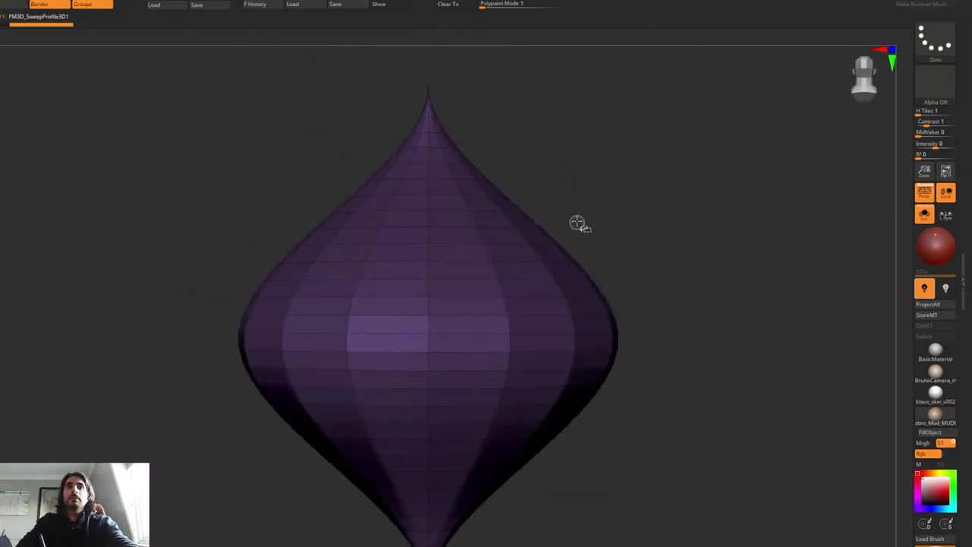
Step: Replace the appended sweep profile mesh with a cube primitive divided into four segments per side
key(w)
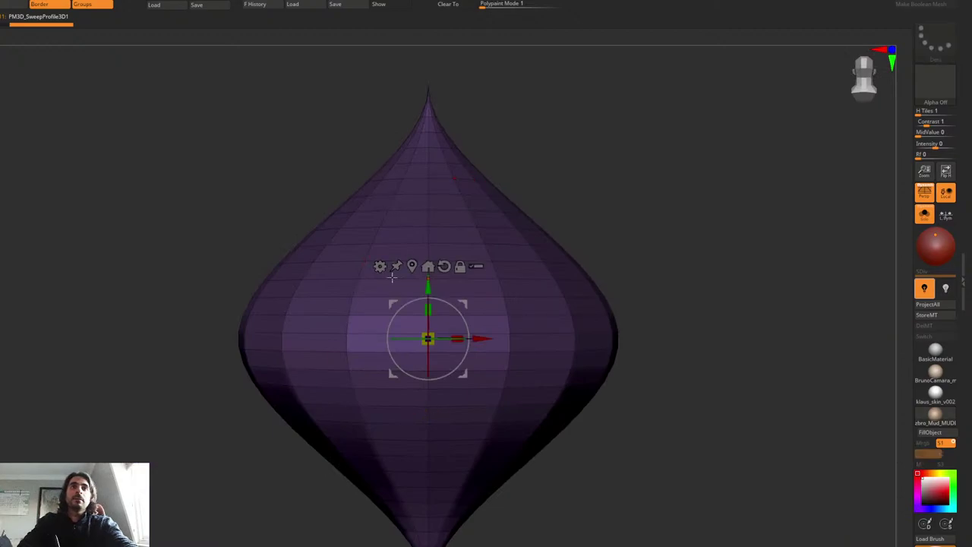
click(380, 266)
click(456, 267)
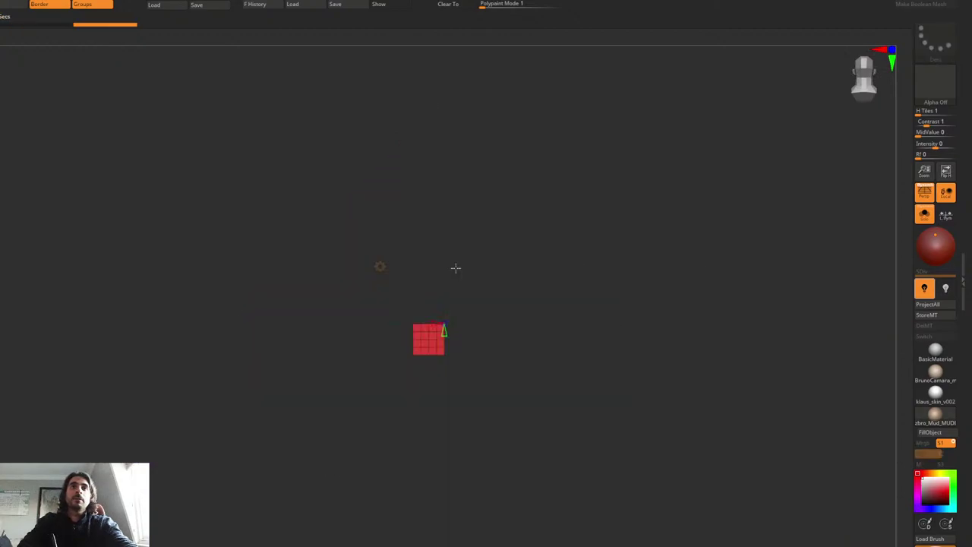
alt+drag(449, 307, 530, 220)
drag(594, 196, 589, 244)
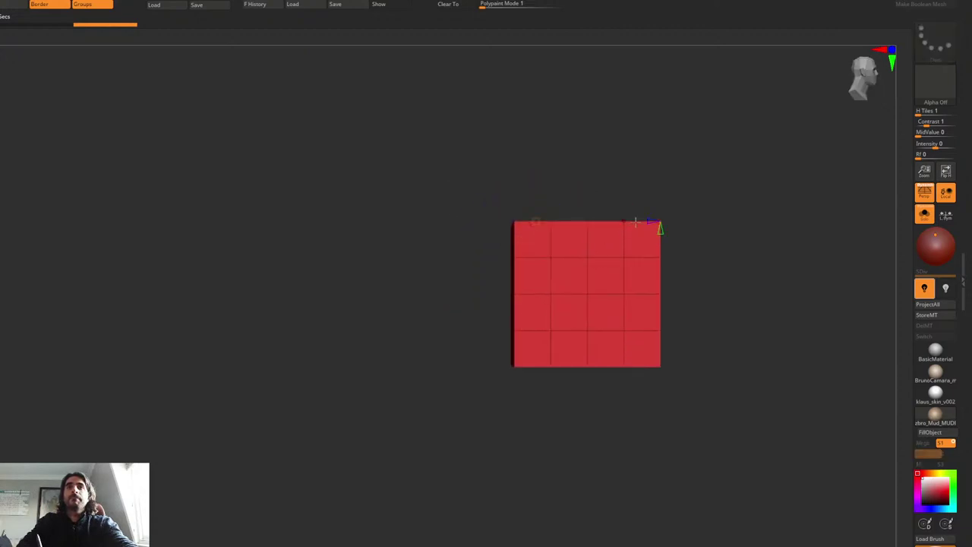
alt+drag(635, 222, 557, 218)
click(457, 220)
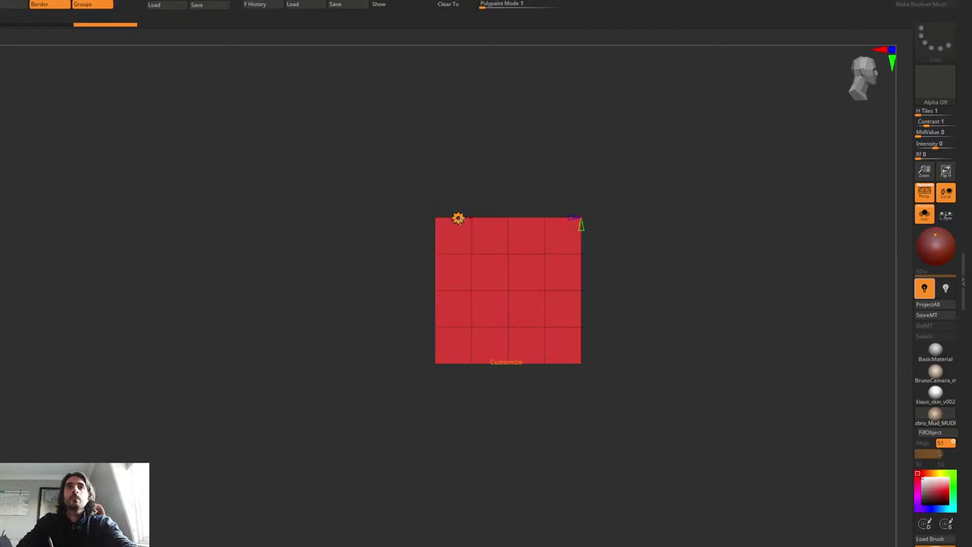
click(459, 219)
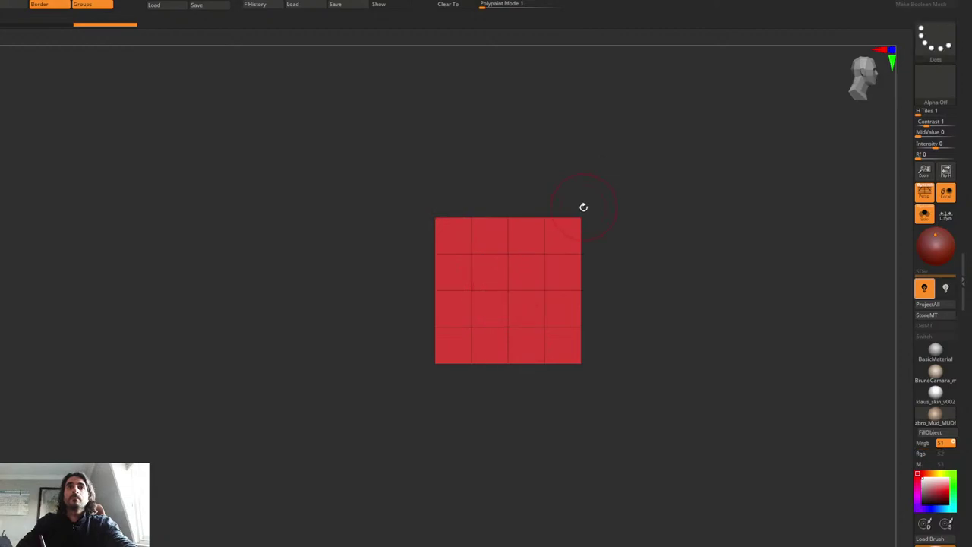
Step: Scale the cube down along its vertical axis to flatten it into a thin slab
click(458, 218)
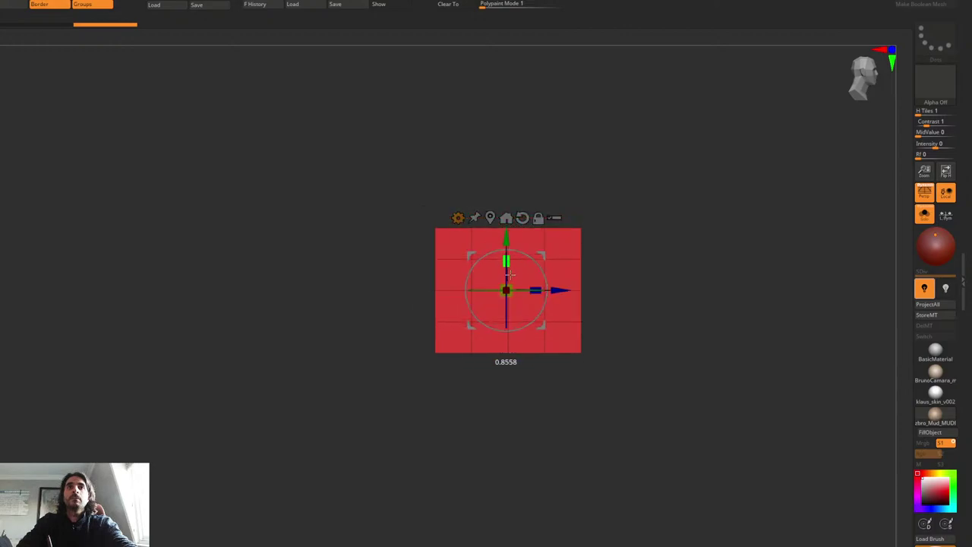
drag(511, 275, 508, 344)
key(q)
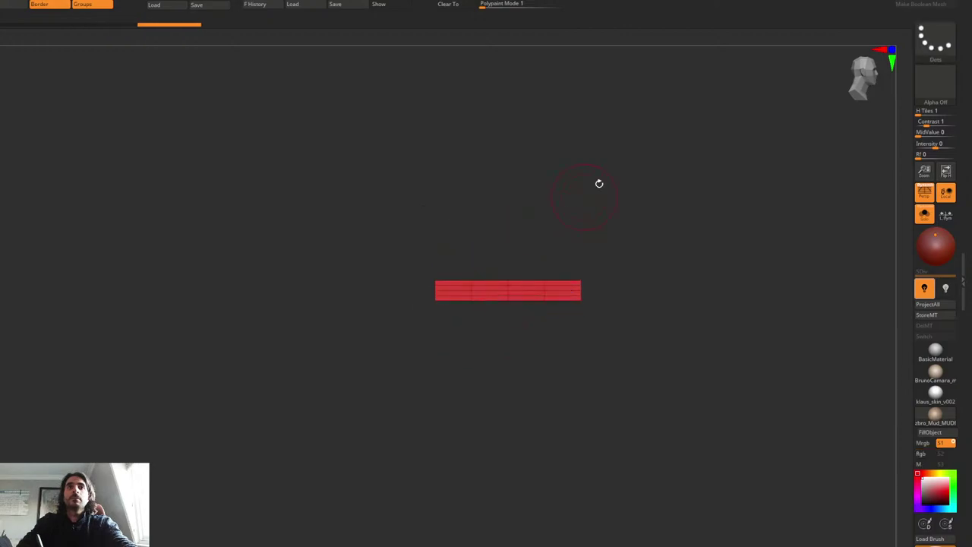
Step: Scale the slab along its depth axis to stretch it into an elongated rectangle
drag(600, 184, 608, 254)
key(w)
shift+drag(600, 218, 580, 228)
key(q)
key(w)
drag(511, 260, 583, 260)
mouse_move(631, 202)
mouse_down()
mouse_move(599, 152)
mouse_move(588, 219)
mouse_up()
key(q)
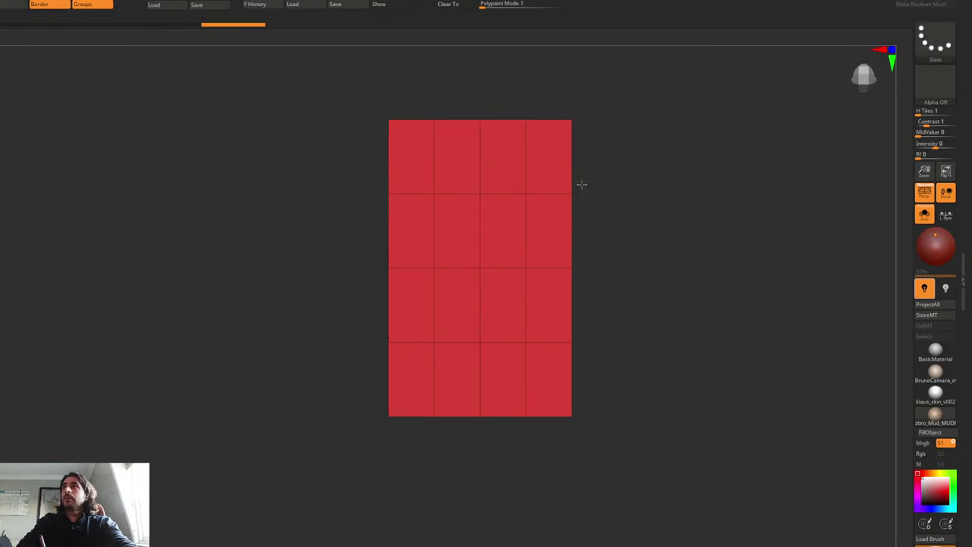
Step: Widen the rectangular slab along its X axis while keeping its length greater than its width
key(f)
key(w)
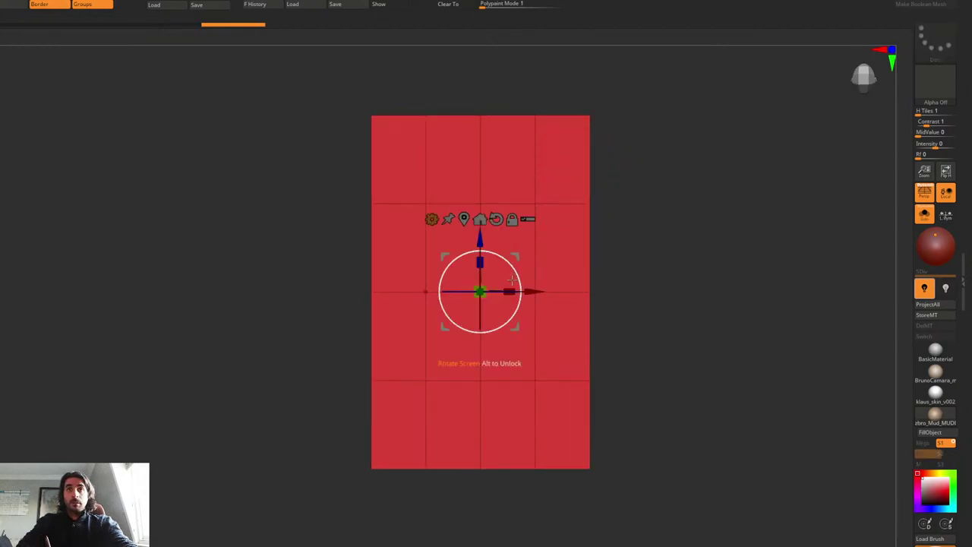
drag(512, 280, 545, 285)
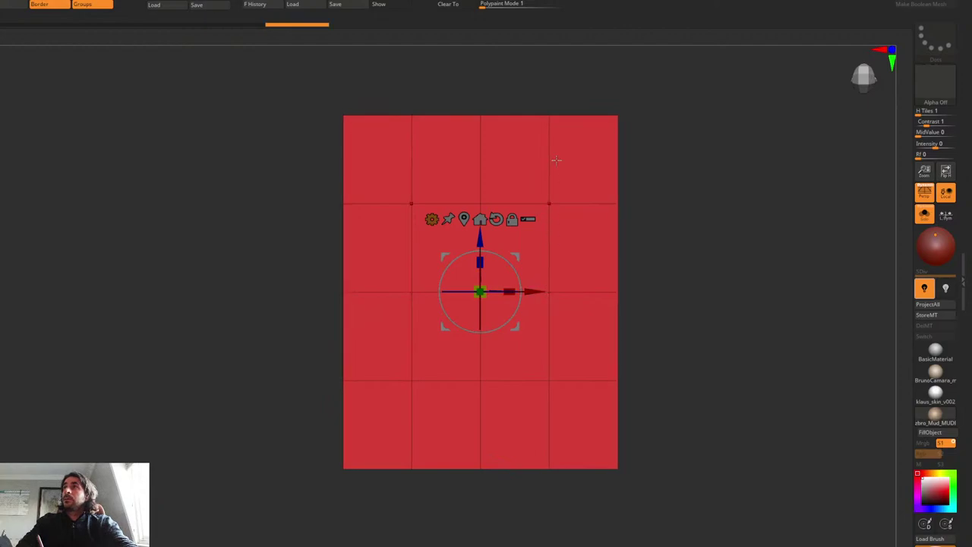
key(q)
Step: Hide the slab's two broad faces and delete them, keeping only the perimeter strip of side faces
scroll(558, 191, down, 3)
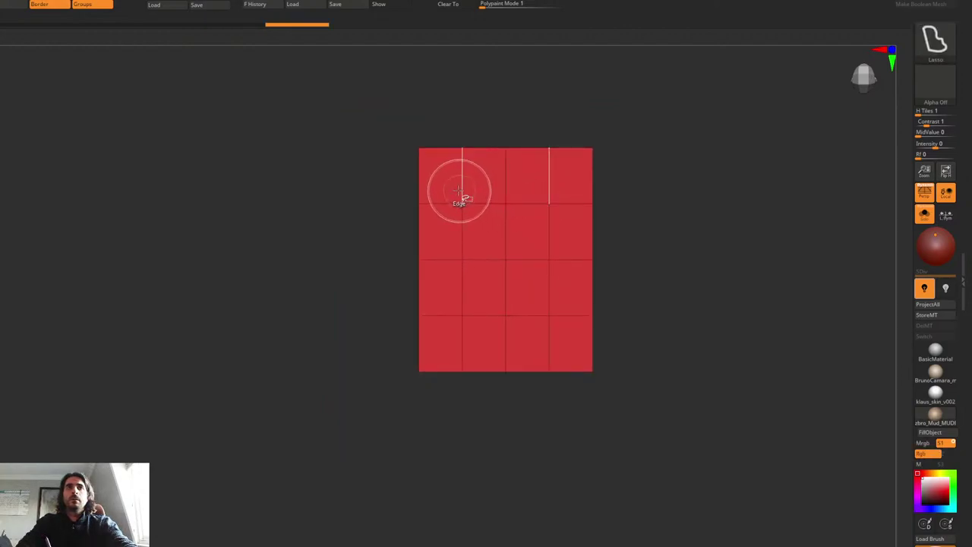
mouse_move(448, 181)
ctrl+shift+mouse_down()
mouse_move(532, 299)
mouse_move(562, 304)
ctrl+shift+mouse_up()
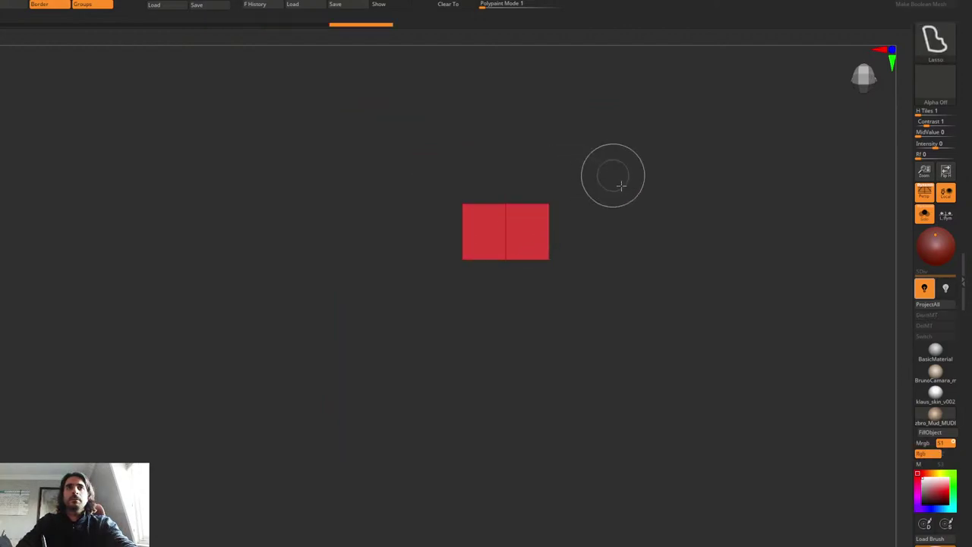
ctrl+shift+drag(622, 186, 610, 199)
mouse_move(485, 234)
ctrl+alt+shift+mouse_down()
mouse_move(442, 262)
mouse_move(524, 335)
mouse_move(516, 231)
mouse_move(543, 206)
mouse_move(463, 269)
ctrl+alt+shift+mouse_up()
mouse_move(593, 217)
mouse_down()
mouse_move(567, 145)
mouse_move(616, 187)
mouse_move(593, 281)
mouse_move(598, 228)
mouse_up()
key(ctrl+f)
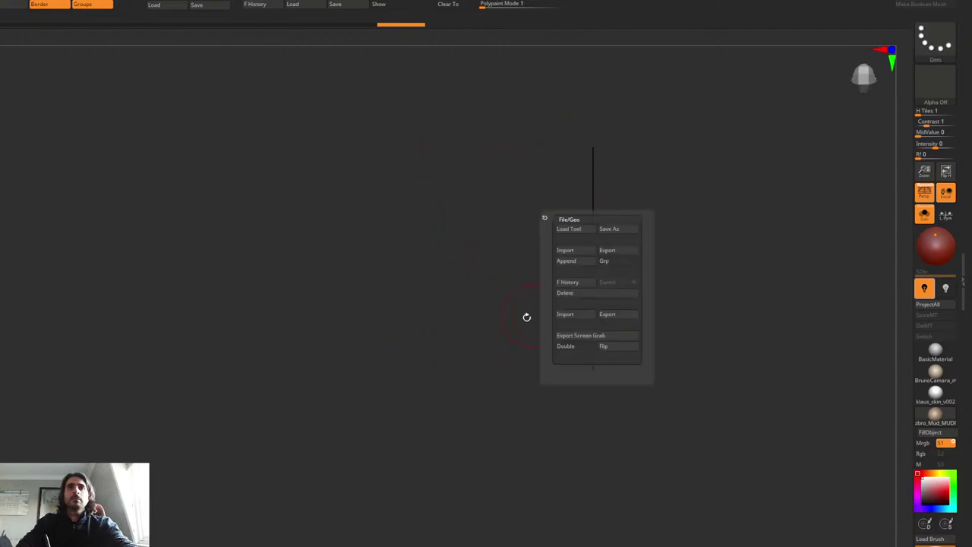
key(ctrl+f)
click(554, 381)
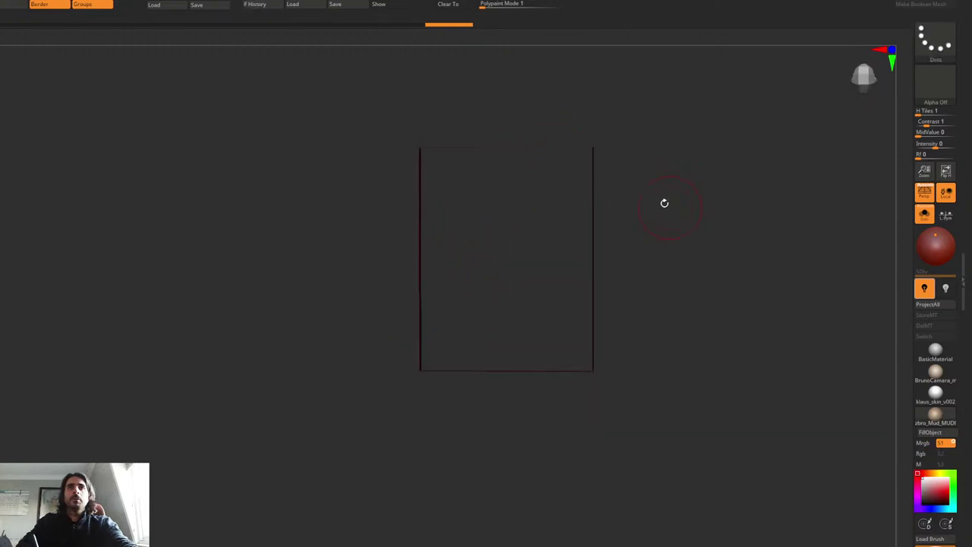
drag(664, 202, 636, 170)
key(space)
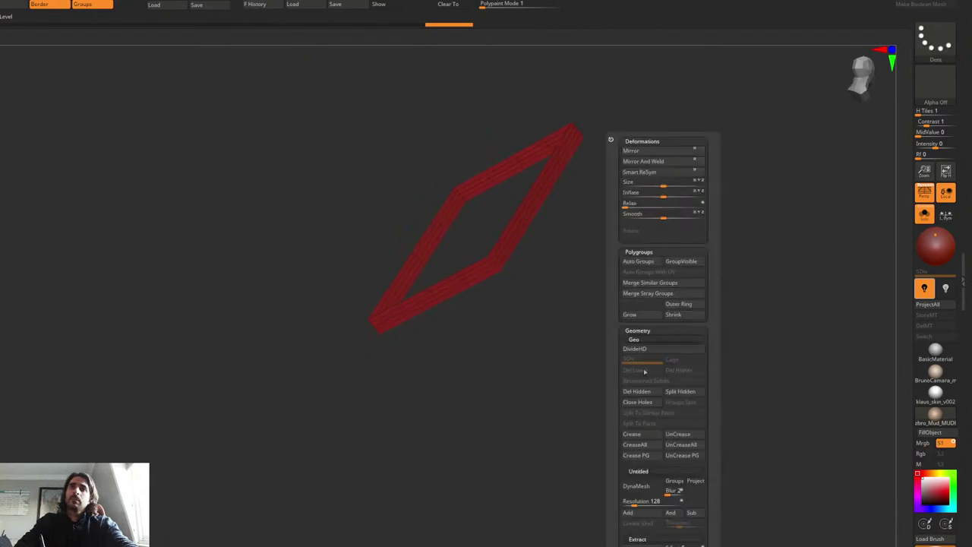
click(637, 391)
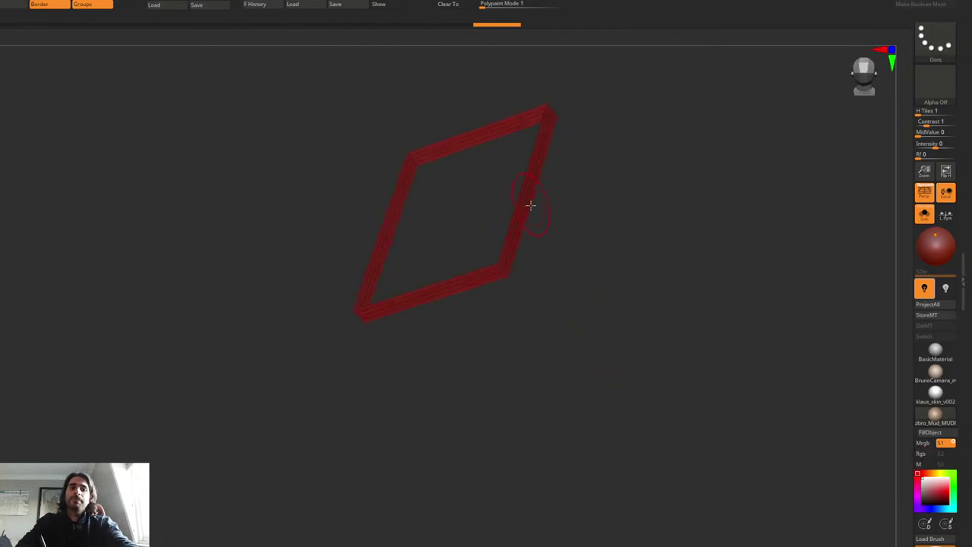
Step: With the ZModeler brush, QMesh the strip's polygroup island outward to form a thick rectangular frame
key(b)
key(z)
key(m)
drag(482, 166, 491, 180)
mouse_move(500, 140)
alt+mouse_down()
mouse_move(534, 195)
mouse_move(554, 200)
alt+mouse_up()
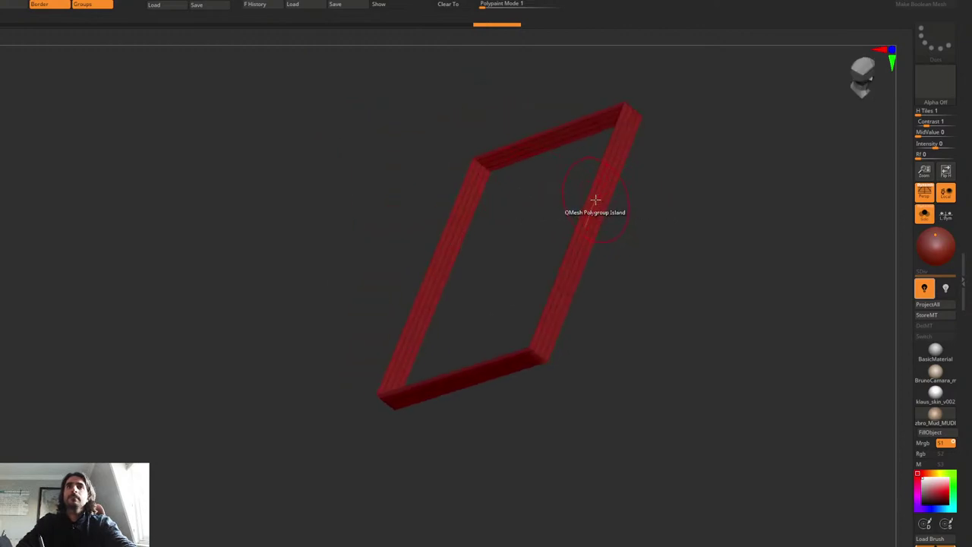
key(space)
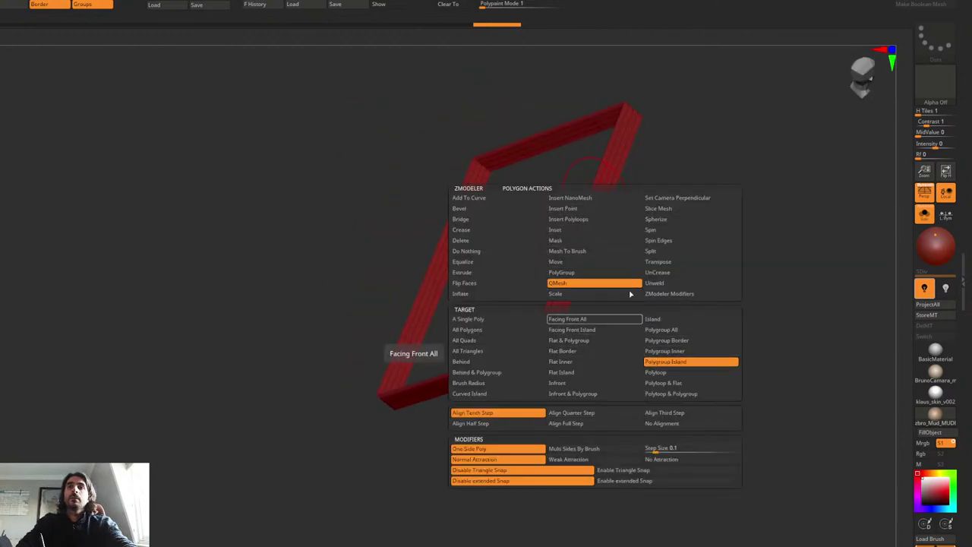
drag(599, 196, 652, 178)
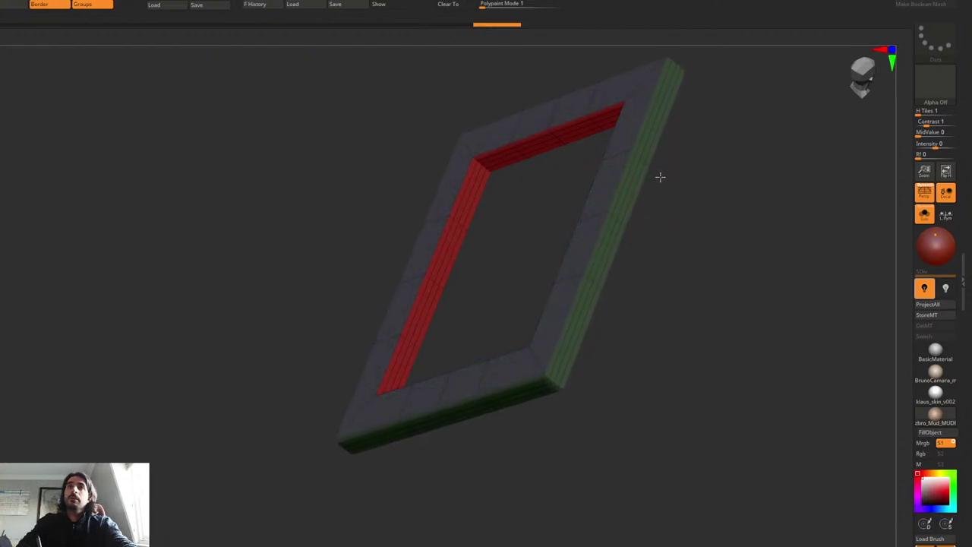
Step: Bevel the middle edge loop of the frame's left side into a narrow band using the complete edge loop target
shift+right_drag(620, 186, 582, 198)
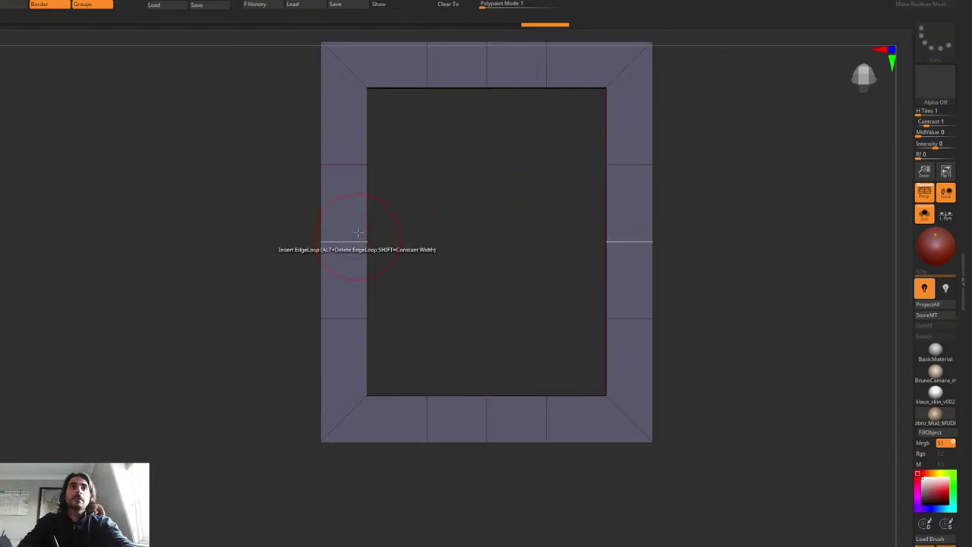
alt+right_drag(360, 232, 389, 256)
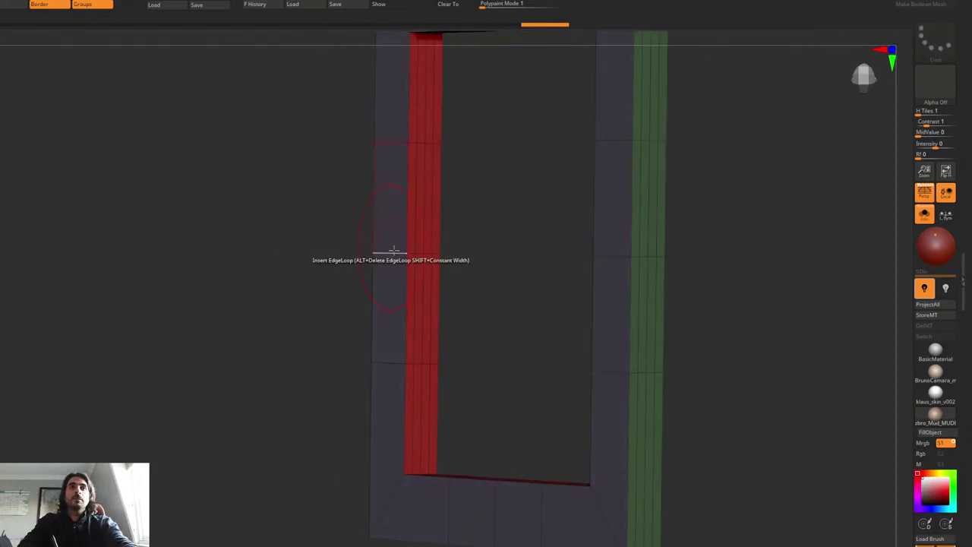
key(space)
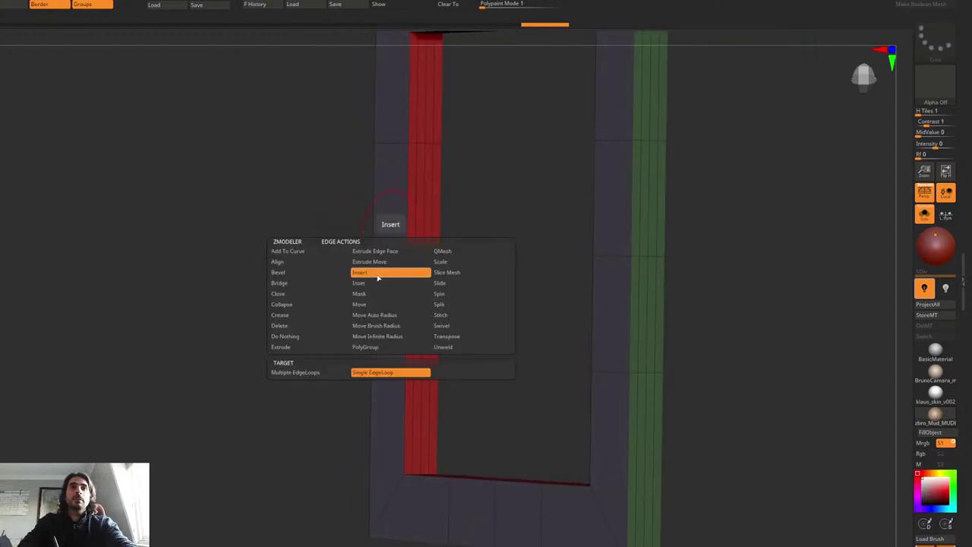
click(286, 272)
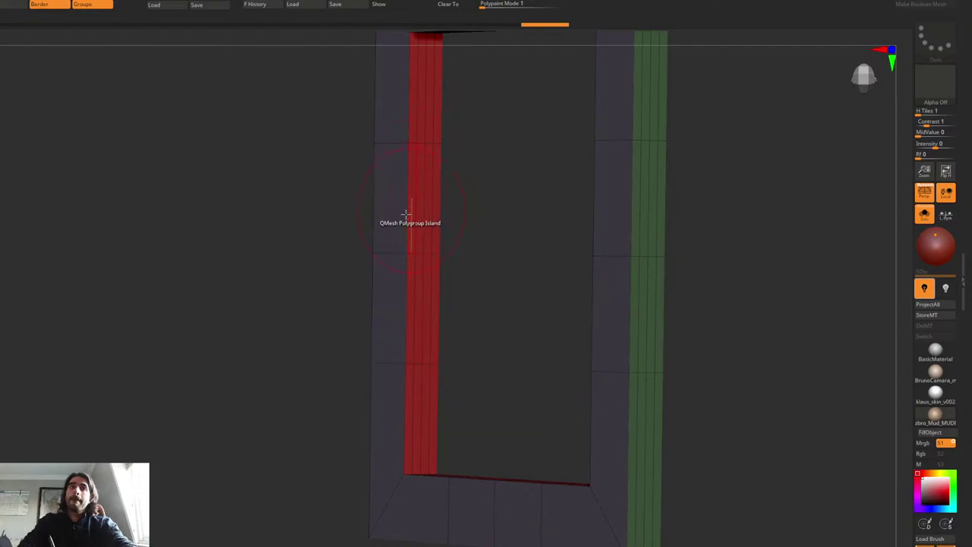
right_drag(405, 216, 384, 248)
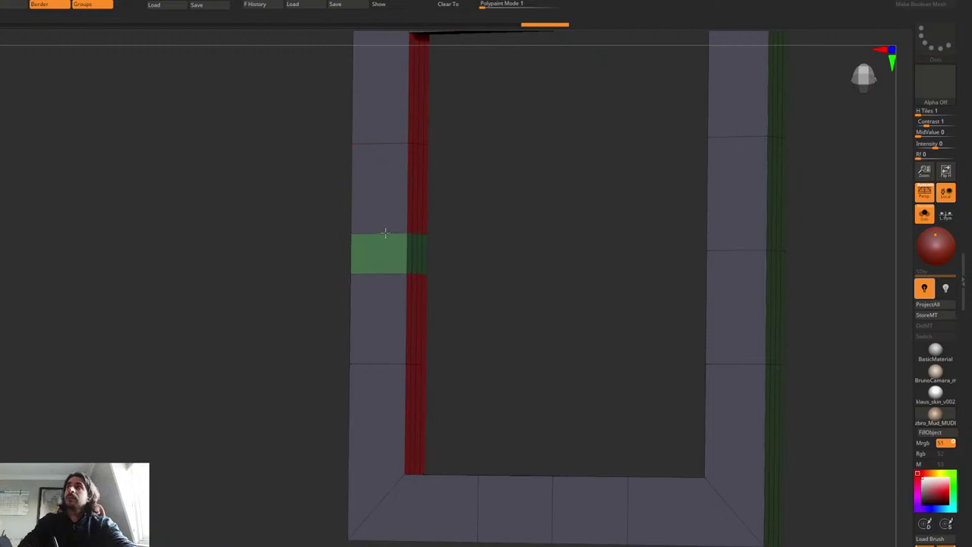
Step: QMesh the band's inner polygroup island inward to extrude a horizontal crossbar across the frame opening
right_drag(451, 266, 422, 231)
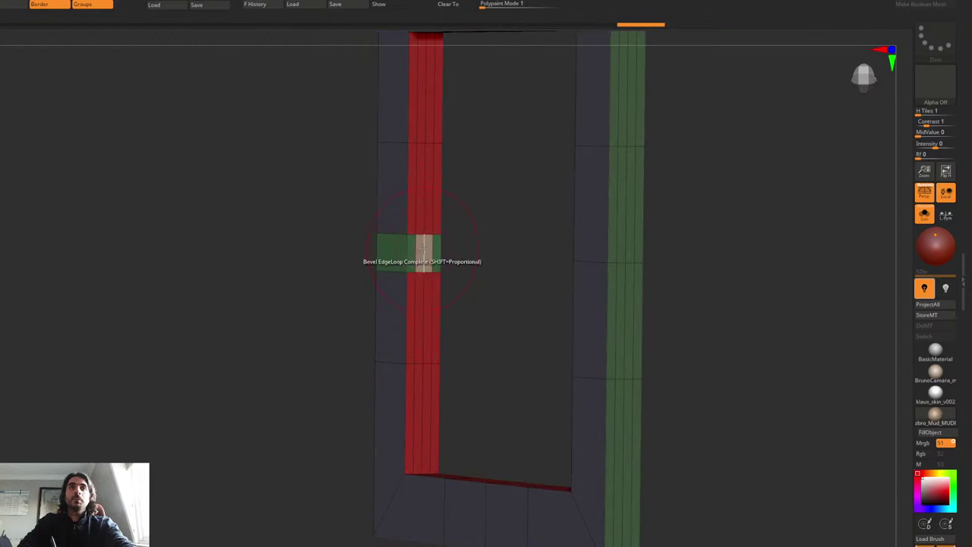
key(space)
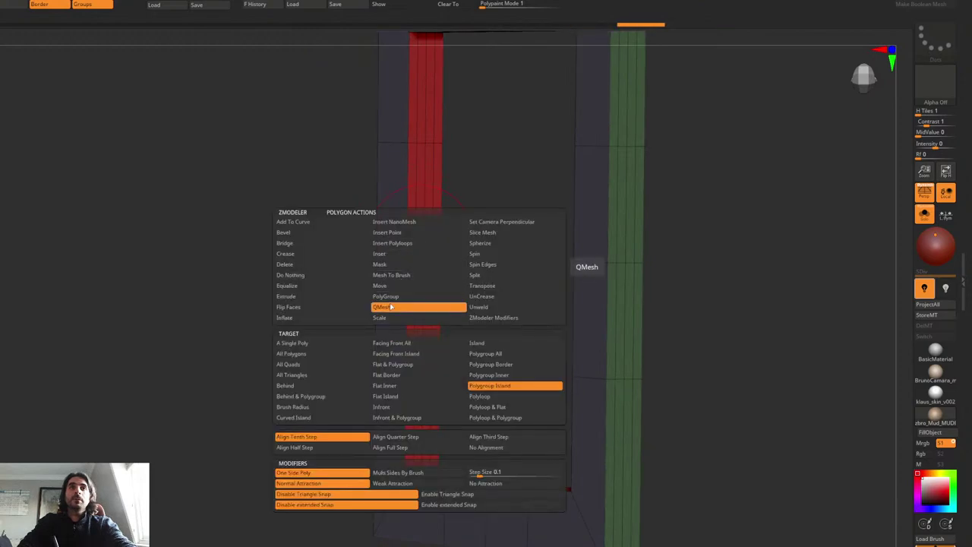
right_drag(437, 213, 471, 178)
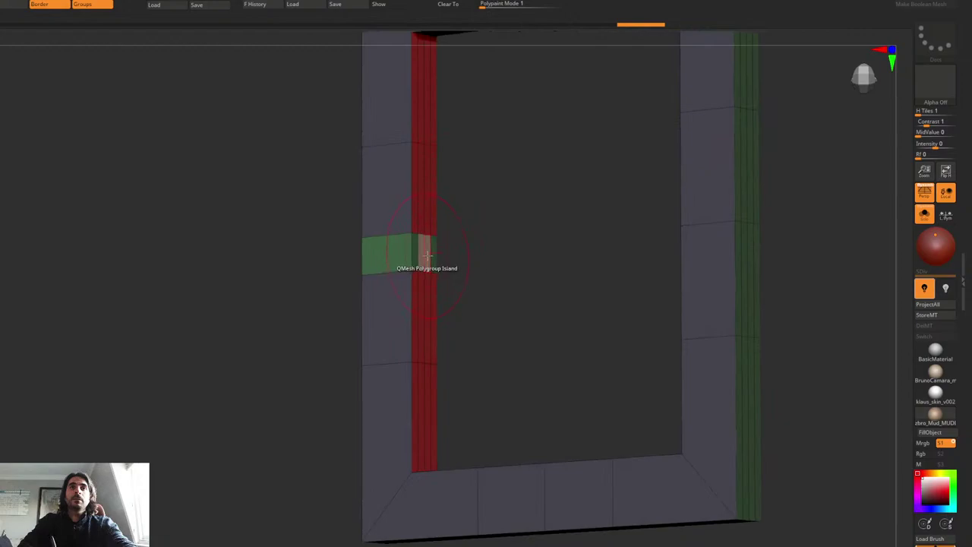
drag(427, 256, 440, 255)
right_drag(469, 205, 487, 247)
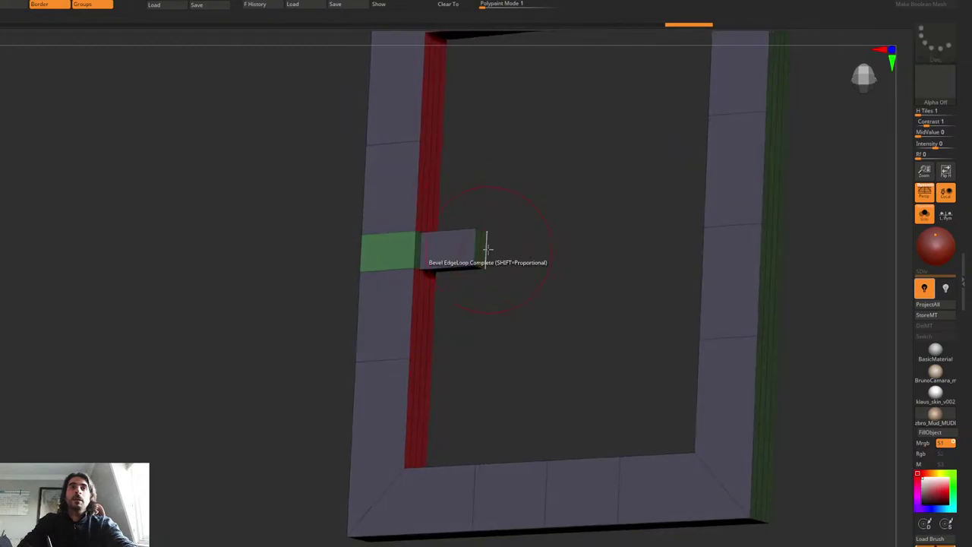
drag(484, 247, 594, 251)
Step: Extend the crossbar with a short end segment, stopping just before the opposite side of the frame
right_drag(595, 251, 643, 238)
drag(641, 237, 667, 199)
right_drag(651, 161, 642, 243)
key(ctrl+z)
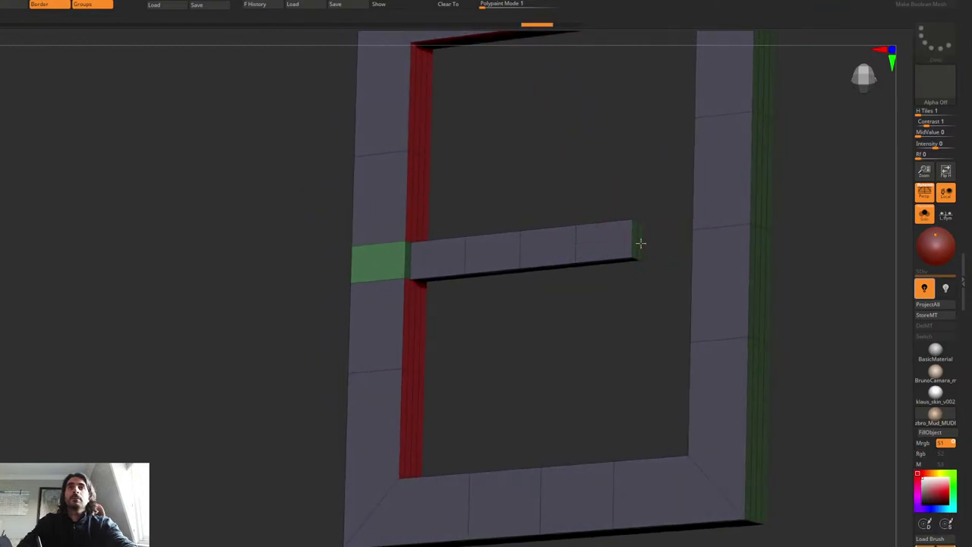
drag(687, 238, 695, 238)
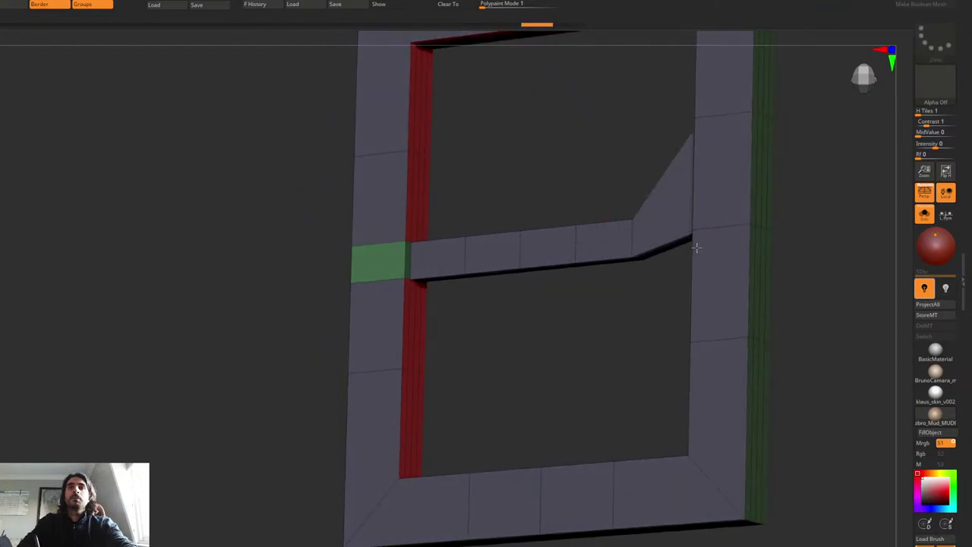
key(ctrl+z)
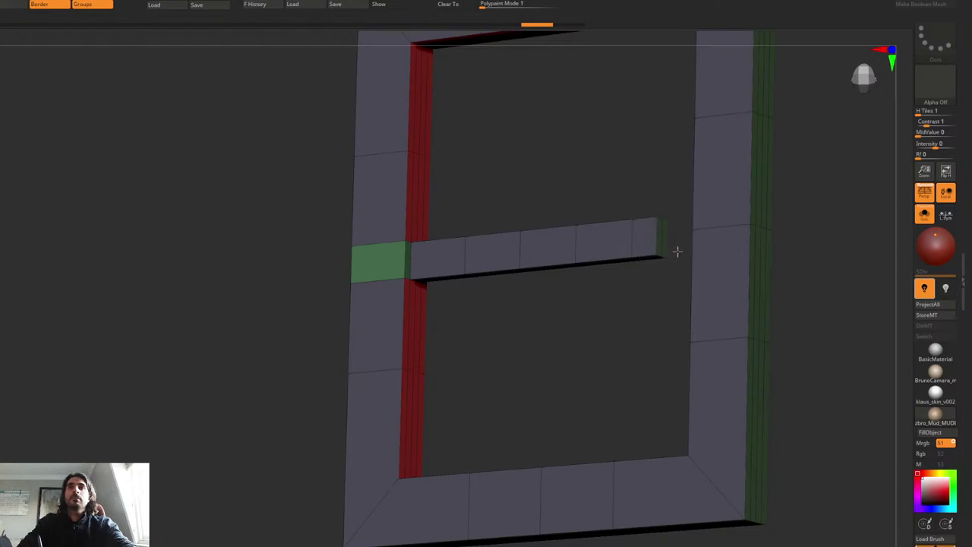
Step: Mask the whole frame except the free end of the crossbar
mouse_move(677, 251)
shift+right_down()
mouse_move(674, 165)
mouse_move(665, 243)
shift+right_up()
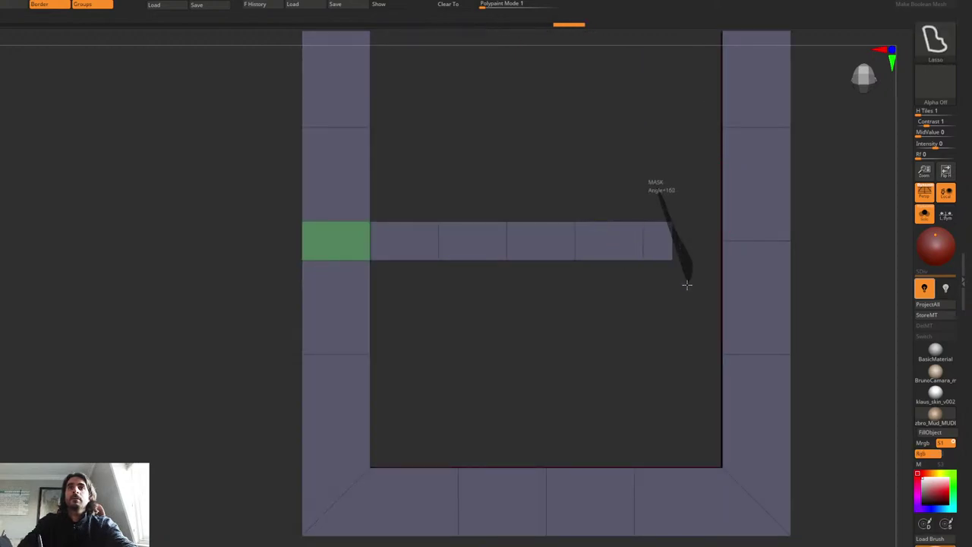
mouse_move(687, 284)
ctrl+mouse_down()
mouse_move(699, 276)
mouse_move(677, 317)
ctrl+mouse_up()
ctrl+click(672, 197)
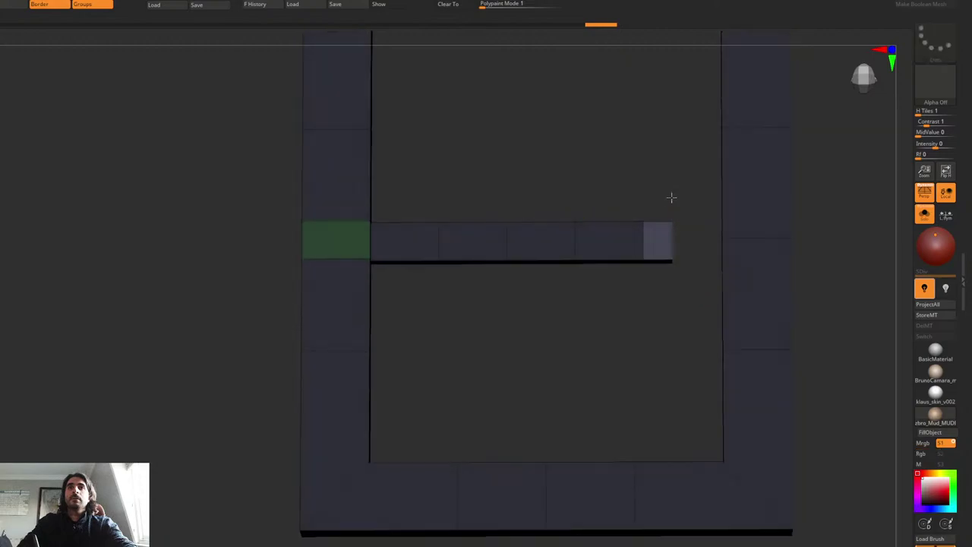
Step: Soften the mask edge and raise the crossbar's free end above the frame so the bar slopes upward
shift+right_drag(672, 198, 653, 206)
ctrl+click(633, 231)
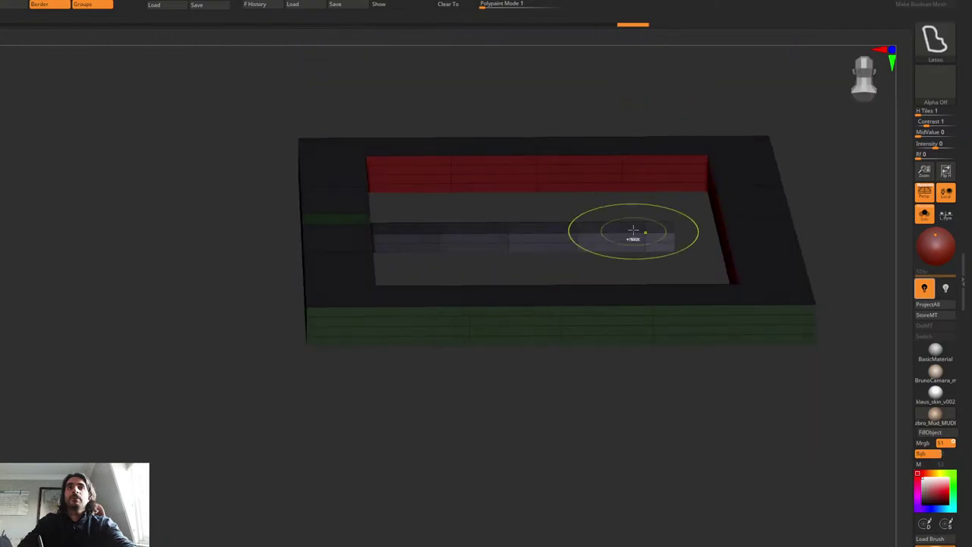
key(w)
drag(546, 228, 546, 164)
alt+right_drag(663, 186, 632, 189)
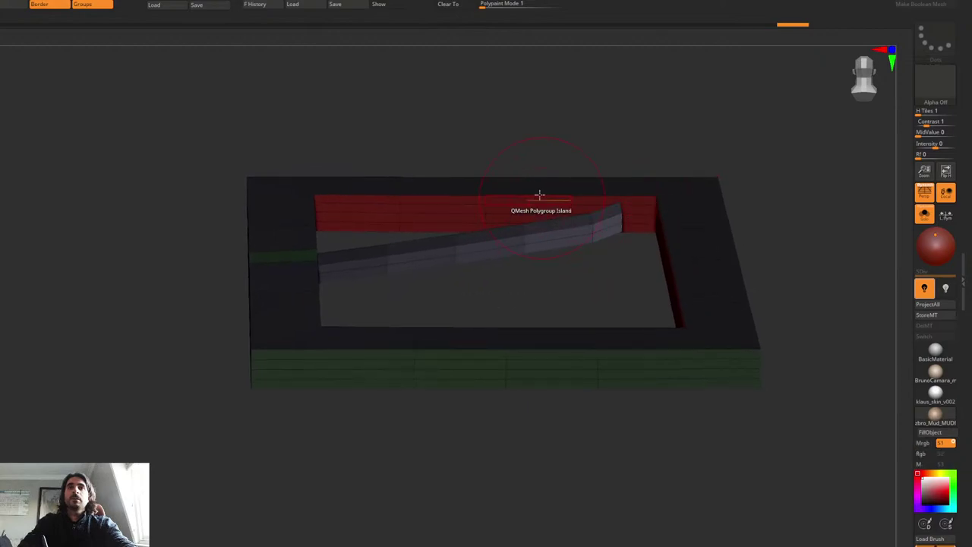
mouse_move(559, 128)
ctrl+mouse_down()
mouse_move(569, 267)
mouse_move(406, 85)
mouse_move(440, 91)
ctrl+mouse_up()
key(w)
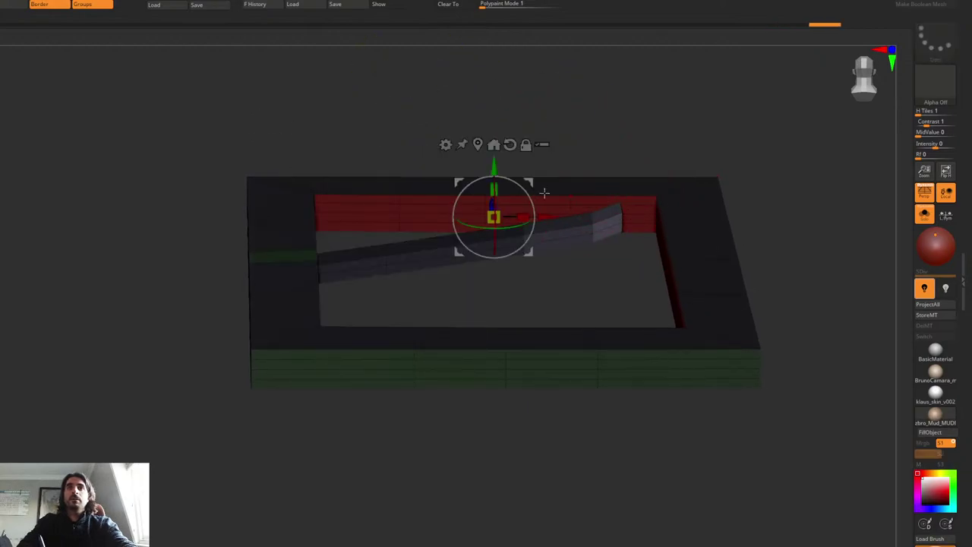
drag(519, 182, 595, 167)
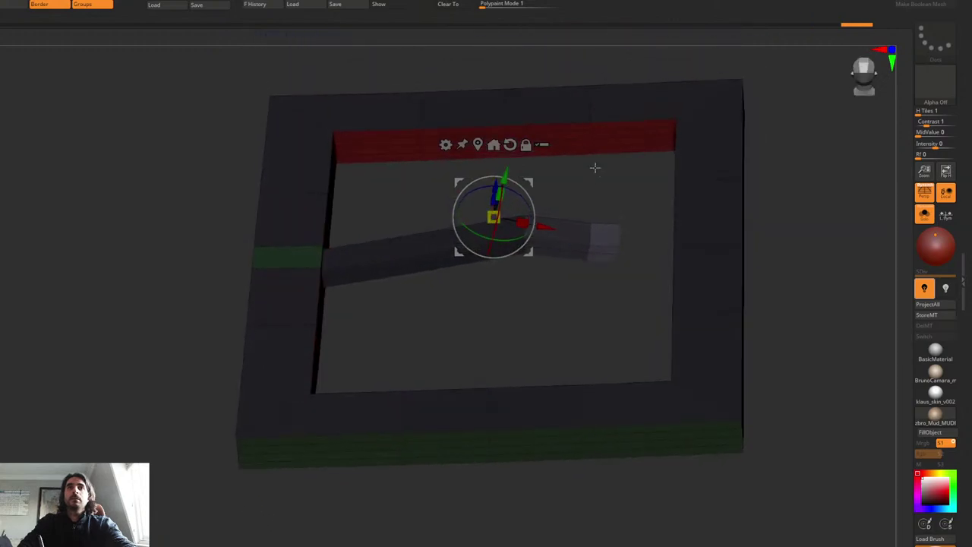
key(ctrl+shift)
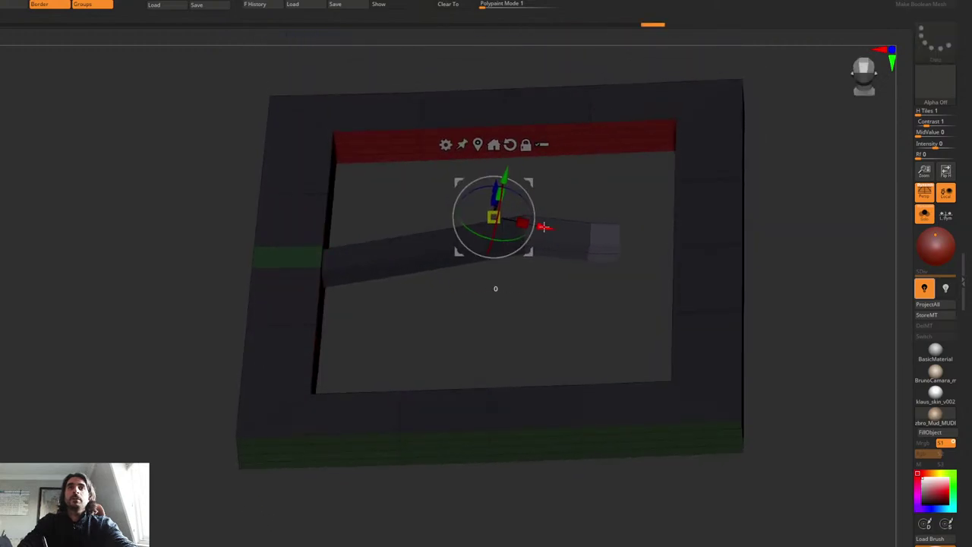
drag(544, 226, 634, 237)
right_drag(643, 228, 706, 123)
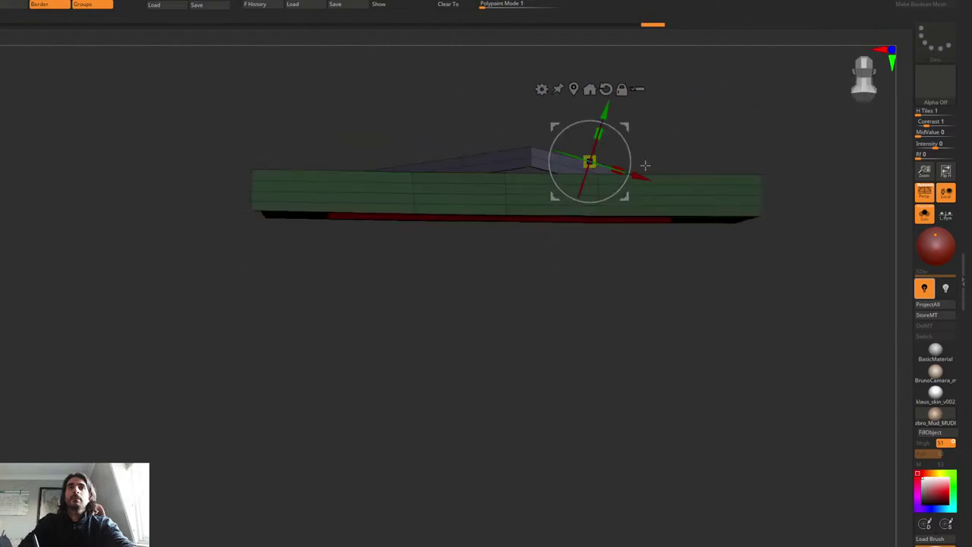
drag(633, 143, 627, 133)
key(ctrl+z)
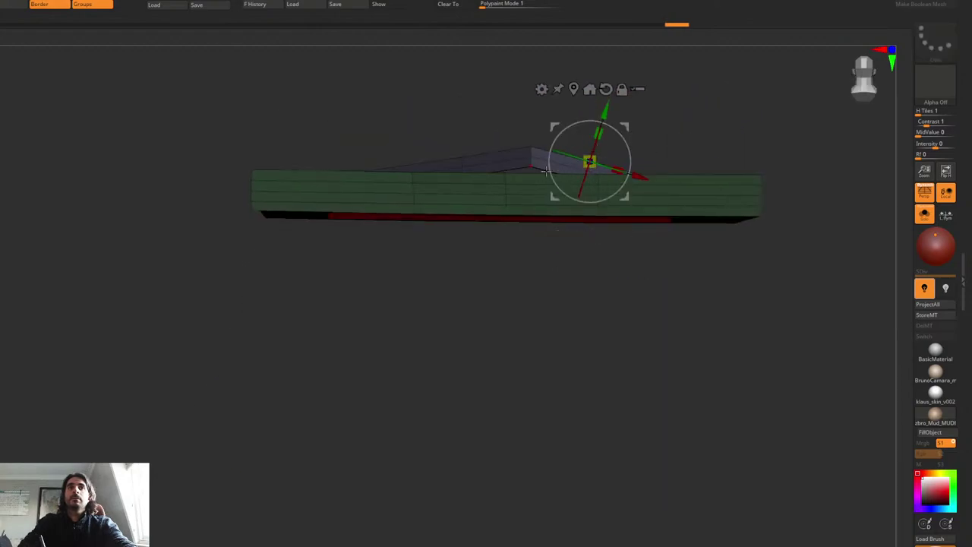
key(q)
alt+right_drag(423, 186, 427, 256)
key(ctrl+z)
key(ctrl+z)
key(ctrl+z)
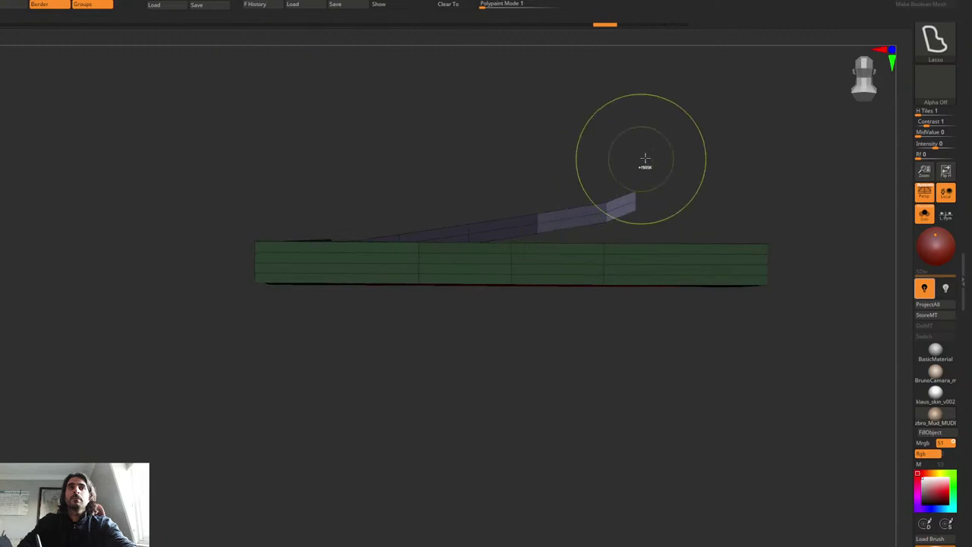
Step: Mask the frame and the inner part of the crossbar, leaving the bar's outer segments free
drag(639, 159, 531, 187)
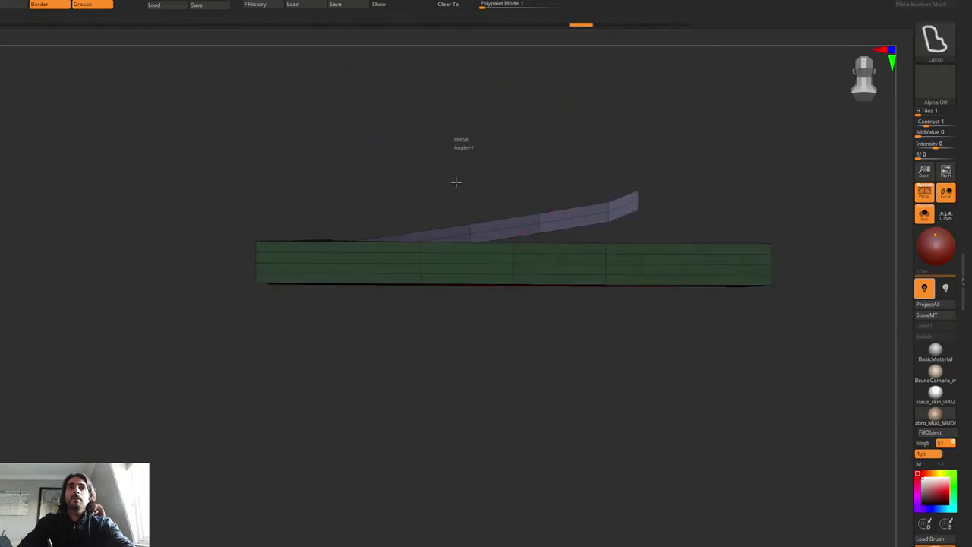
mouse_move(456, 183)
ctrl+mouse_down()
mouse_move(159, 254)
mouse_move(162, 228)
ctrl+mouse_up()
mouse_move(487, 167)
mouse_down()
mouse_move(500, 258)
mouse_move(524, 304)
mouse_up()
mouse_move(768, 291)
ctrl+mouse_down()
mouse_move(122, 270)
mouse_move(918, 340)
mouse_move(743, 22)
mouse_move(733, 36)
ctrl+mouse_up()
mouse_move(719, 159)
alt+right_down()
mouse_move(662, 203)
mouse_move(663, 258)
alt+right_up()
mouse_move(662, 91)
ctrl+mouse_down()
mouse_move(694, 274)
mouse_move(306, 178)
mouse_move(327, 148)
ctrl+mouse_up()
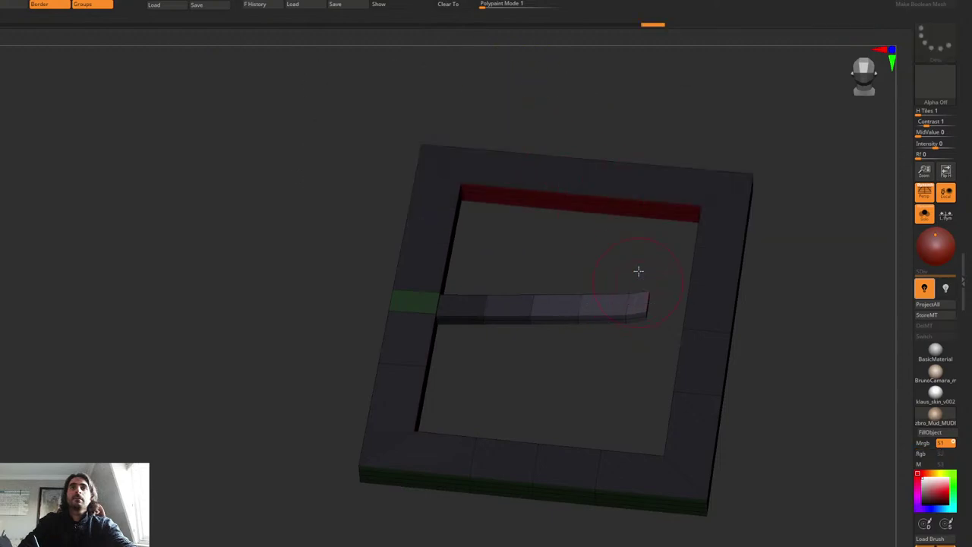
Step: Rotate the crossbar's unmasked outer segments downward so the free end lies over the opposite side of the frame
right_drag(639, 272, 615, 198)
key(w)
drag(511, 179, 612, 170)
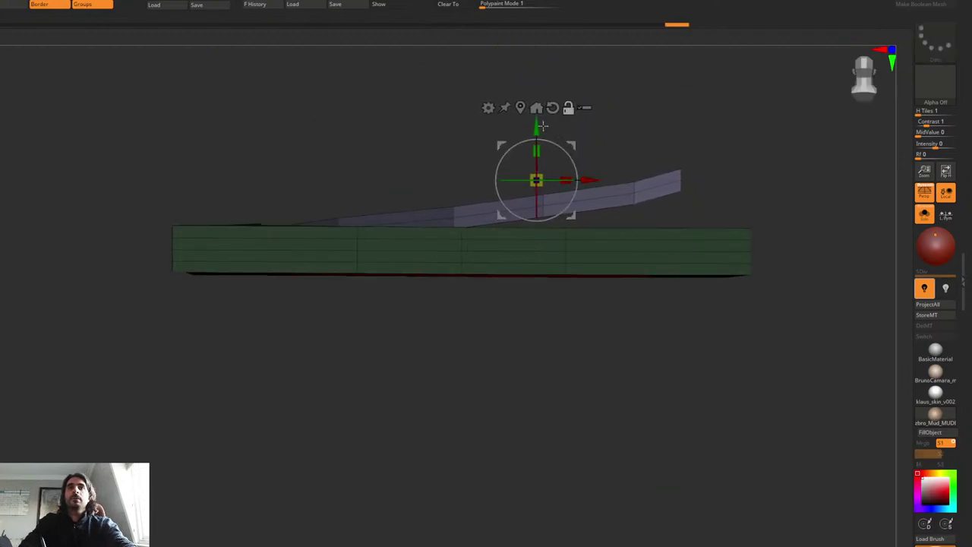
alt+drag(543, 126, 619, 179)
alt+right_drag(669, 196, 608, 207)
ctrl+right_drag(607, 207, 594, 213)
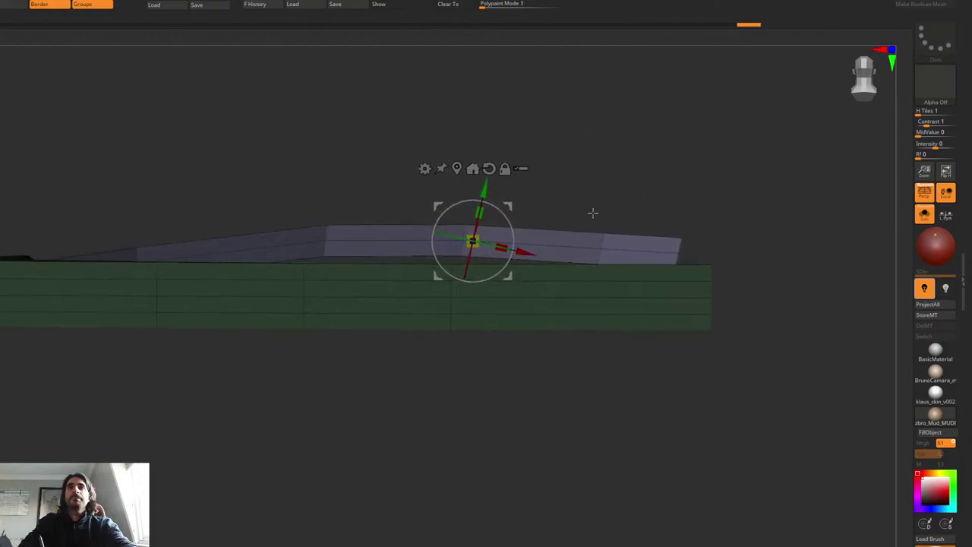
Step: Extend the mask toward the crossbar's tip, centre the gizmo on the unmasked end and rotate the tip slightly
mouse_move(576, 157)
ctrl+mouse_down()
mouse_move(573, 178)
mouse_move(83, 171)
mouse_move(114, 159)
ctrl+mouse_up()
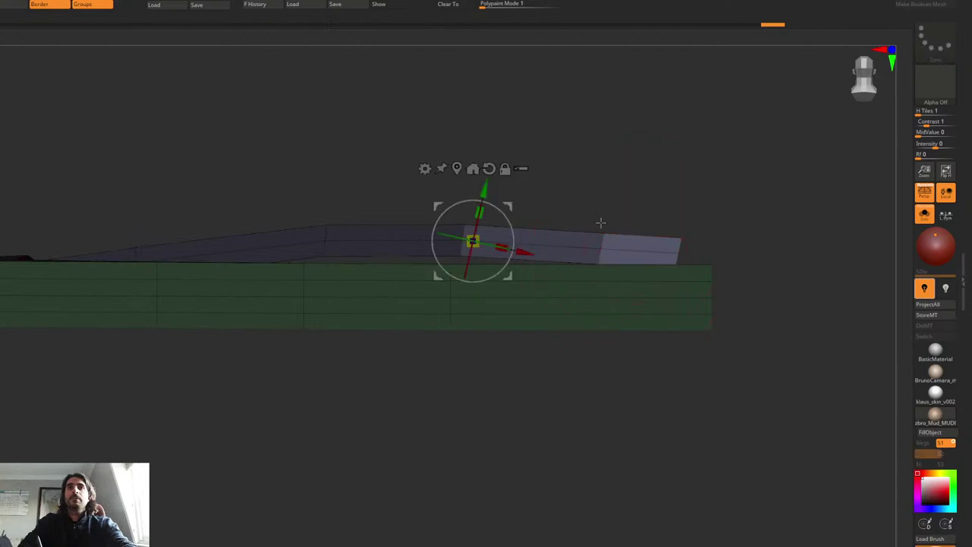
click(472, 169)
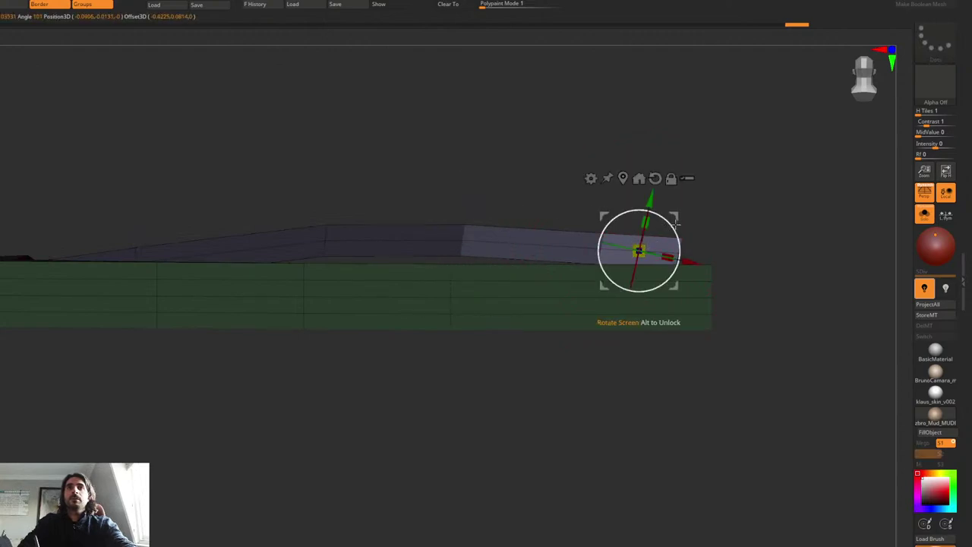
drag(676, 223, 671, 209)
mouse_move(675, 215)
mouse_down()
mouse_move(692, 214)
mouse_move(666, 214)
mouse_up()
key(q)
Step: Preview the mesh with Dynamic Subdiv, choosing to always auto-activate it, and return to the unsmoothed mesh
mouse_move(677, 209)
right_down()
mouse_move(630, 225)
mouse_move(655, 238)
mouse_move(681, 193)
right_up()
key(d)
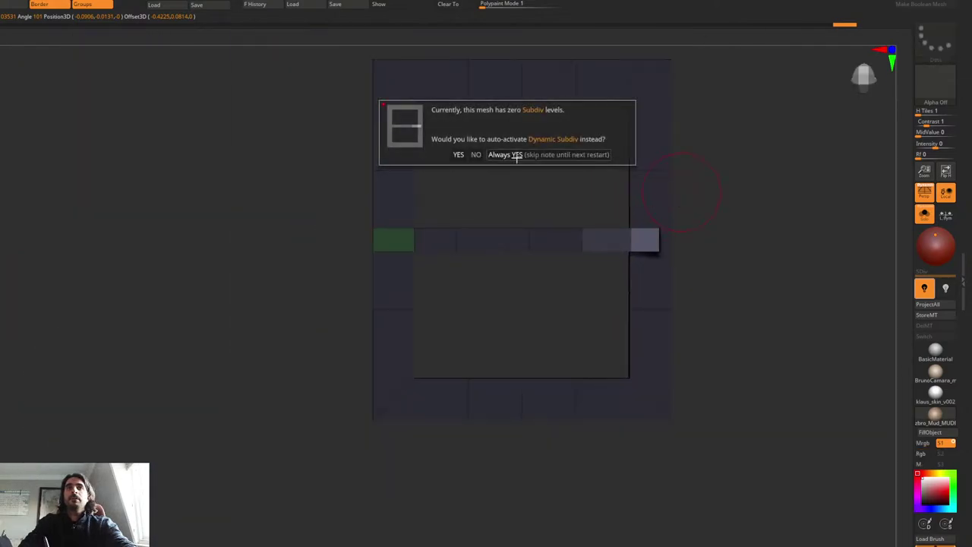
click(517, 157)
key(shift+f)
mouse_move(616, 207)
right_down()
mouse_move(662, 206)
mouse_move(643, 213)
mouse_move(660, 225)
mouse_move(621, 201)
right_up()
key(shift+d)
alt+drag(628, 198, 585, 233)
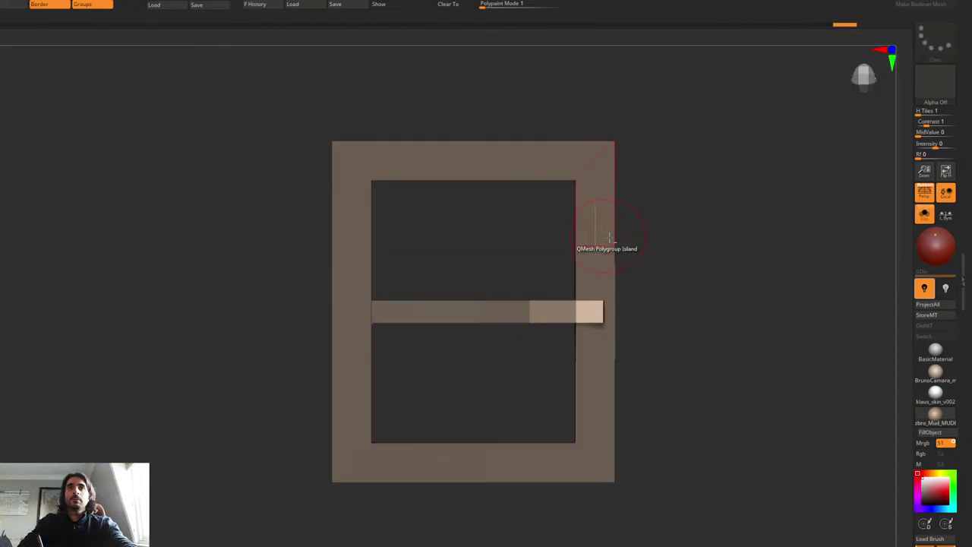
Step: Examine the shape from the side and at an angle, with and without Dynamic Subdiv smoothing and polyframe
ctrl+right_drag(558, 217, 559, 228)
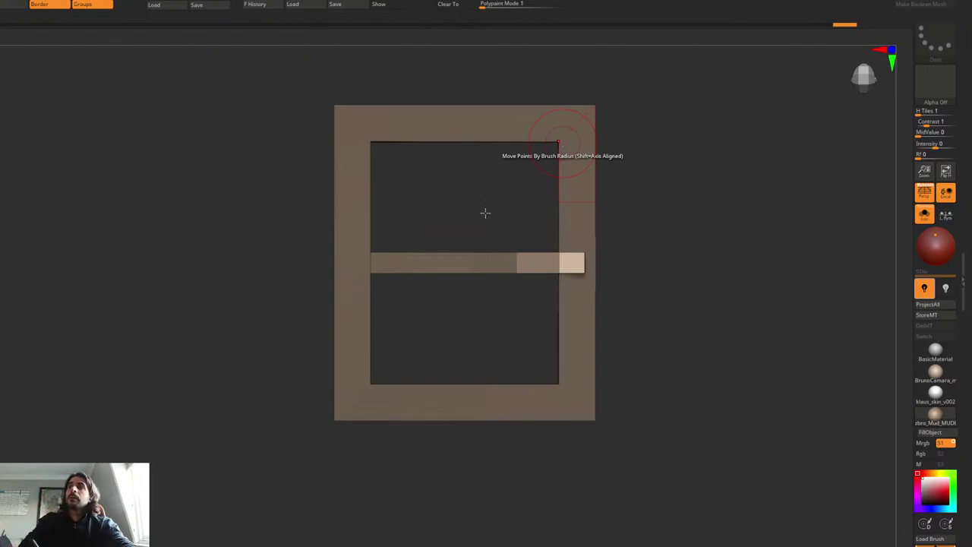
mouse_move(631, 210)
mouse_down()
mouse_move(634, 151)
mouse_move(620, 148)
mouse_move(642, 170)
mouse_move(627, 182)
mouse_move(618, 174)
mouse_move(629, 198)
mouse_up()
key(shift+f)
key(d)
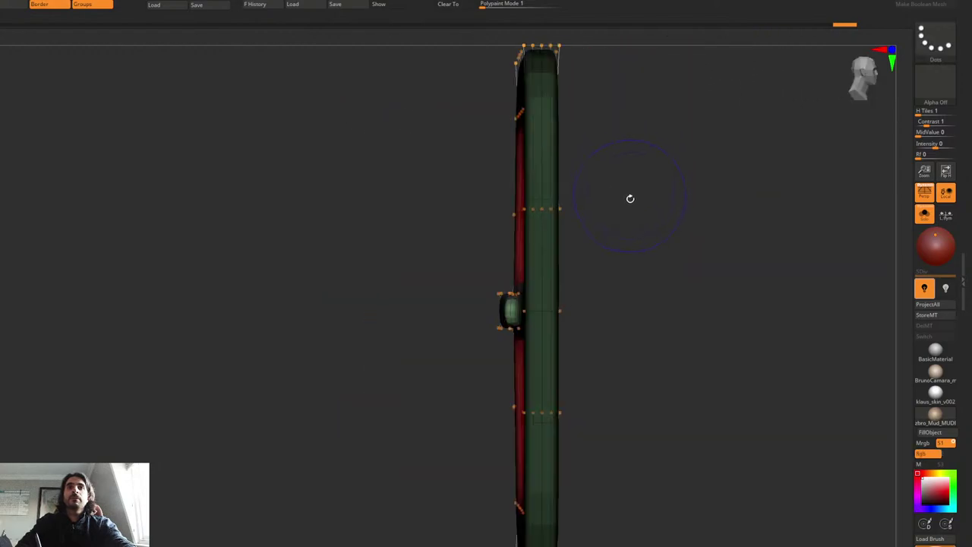
key(shift+f)
mouse_move(599, 226)
mouse_down()
mouse_move(595, 242)
mouse_move(607, 241)
mouse_move(607, 195)
mouse_move(571, 113)
mouse_move(558, 141)
mouse_move(599, 167)
mouse_move(614, 209)
mouse_move(597, 187)
mouse_move(568, 190)
mouse_move(542, 165)
mouse_move(516, 176)
mouse_up()
key(shift+f)
key(shift+d)
Step: Inflate the crossbar's middle segments slightly with the rest of the mesh masked, and clear the mask
mouse_move(437, 130)
ctrl+mouse_down()
mouse_move(514, 279)
mouse_move(647, 137)
mouse_move(572, 141)
mouse_move(563, 71)
ctrl+mouse_up()
ctrl+click(565, 139)
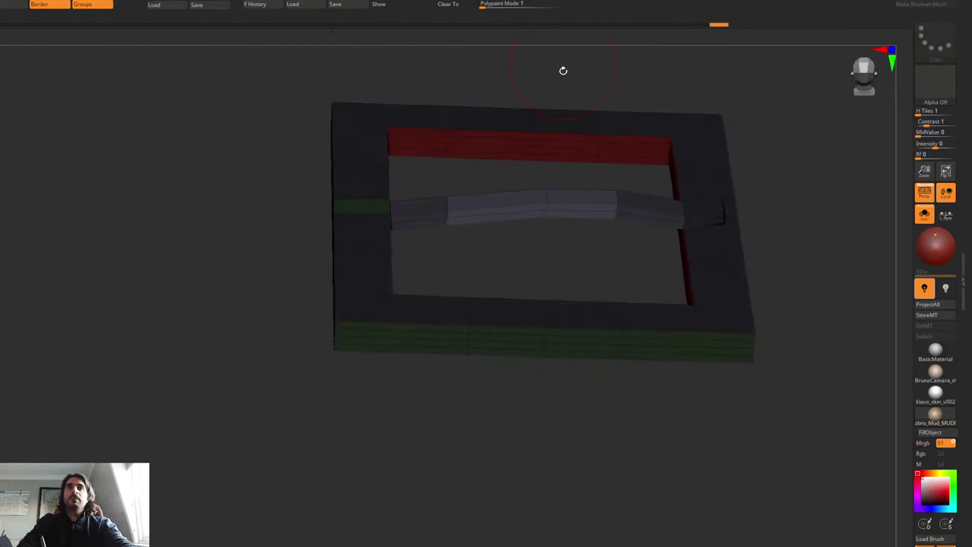
key(ctrl+space)
key(w)
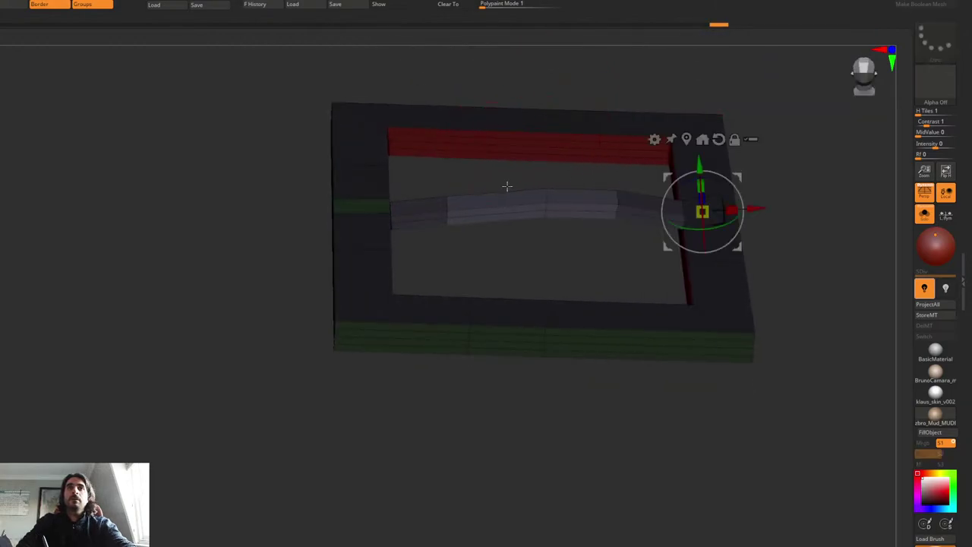
key(ctrl+space)
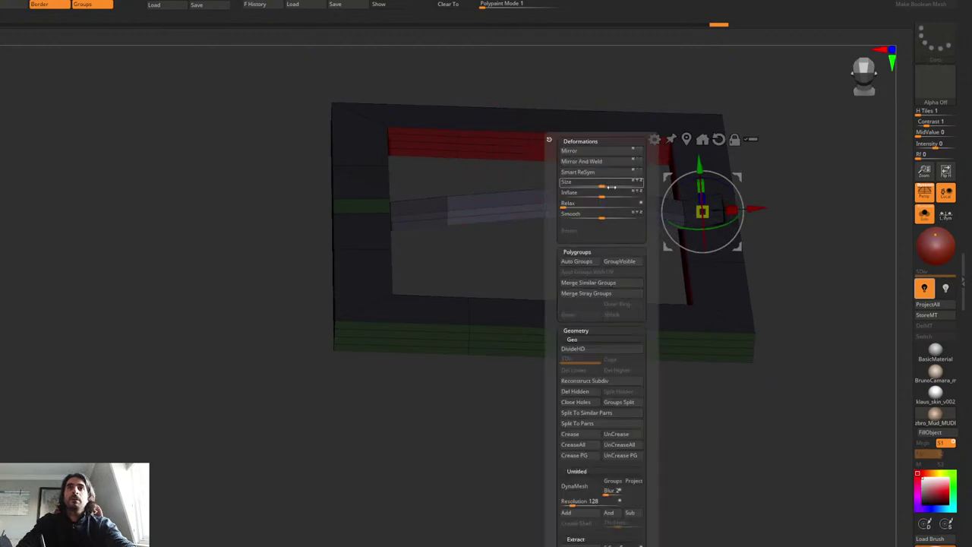
click(605, 193)
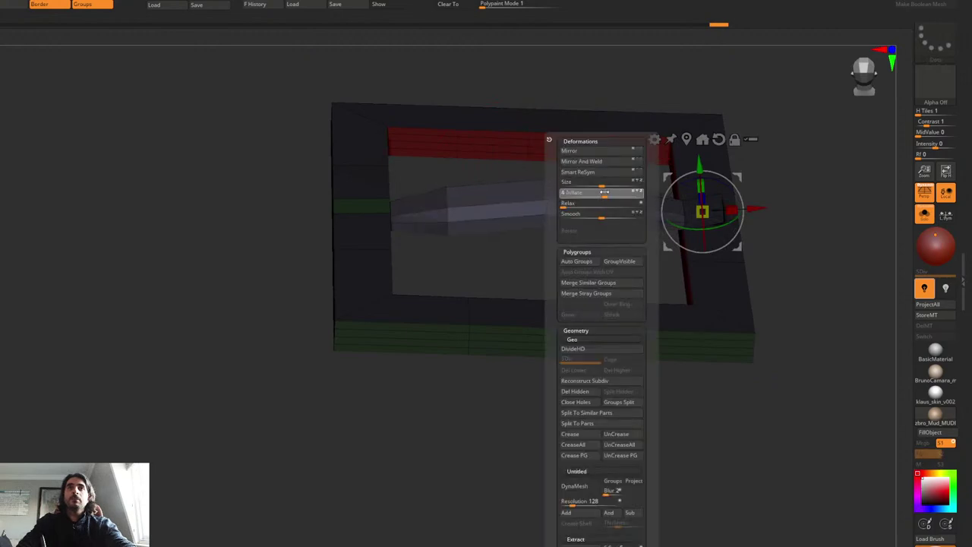
key(q)
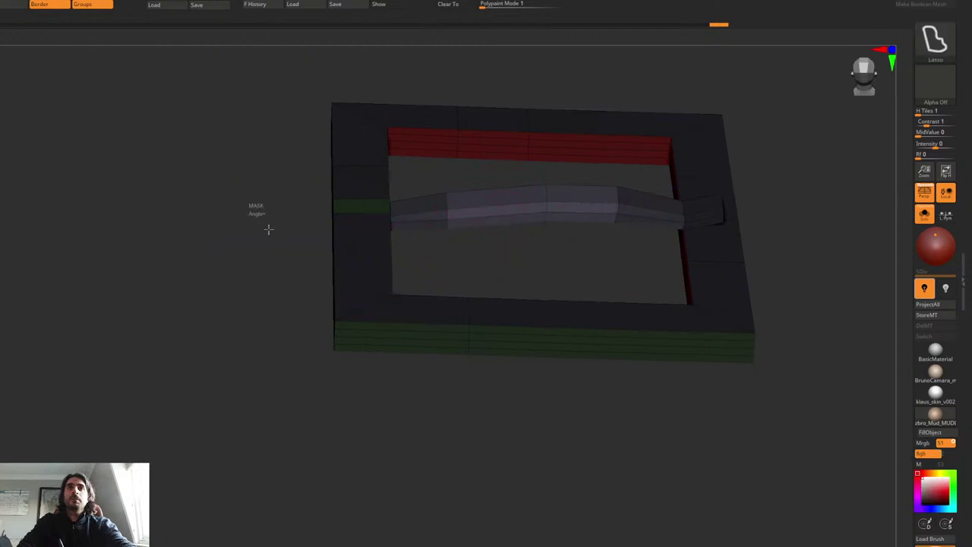
ctrl+drag(269, 228, 284, 251)
Step: Check the thickened crossbar in the smoothed Dynamic Subdiv preview and return to the low-poly polyframe display
key(d)
key(shift+f)
right_drag(656, 180, 560, 213)
ctrl+right_drag(561, 212, 592, 210)
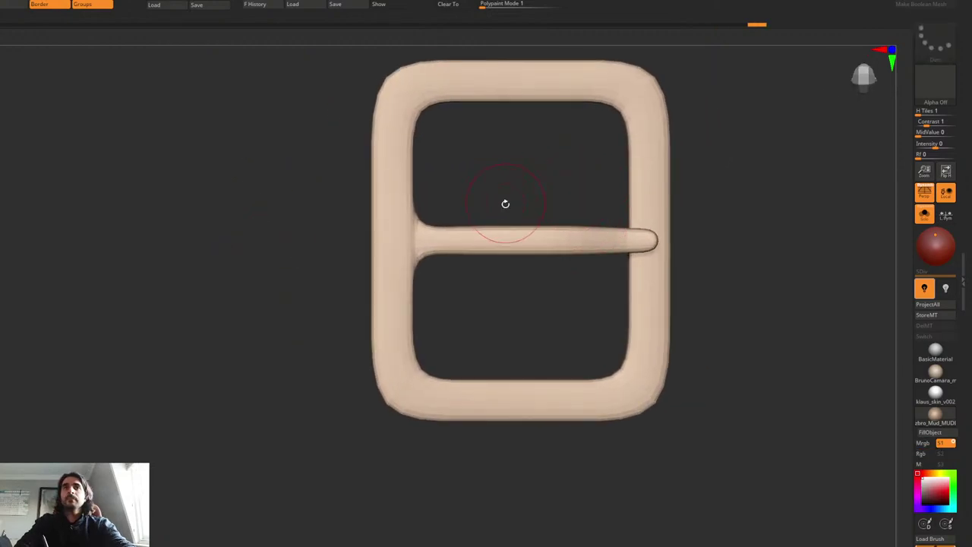
right_drag(491, 125, 497, 117)
key(shift+f)
ctrl+right_drag(512, 174, 525, 206)
key(shift+d)
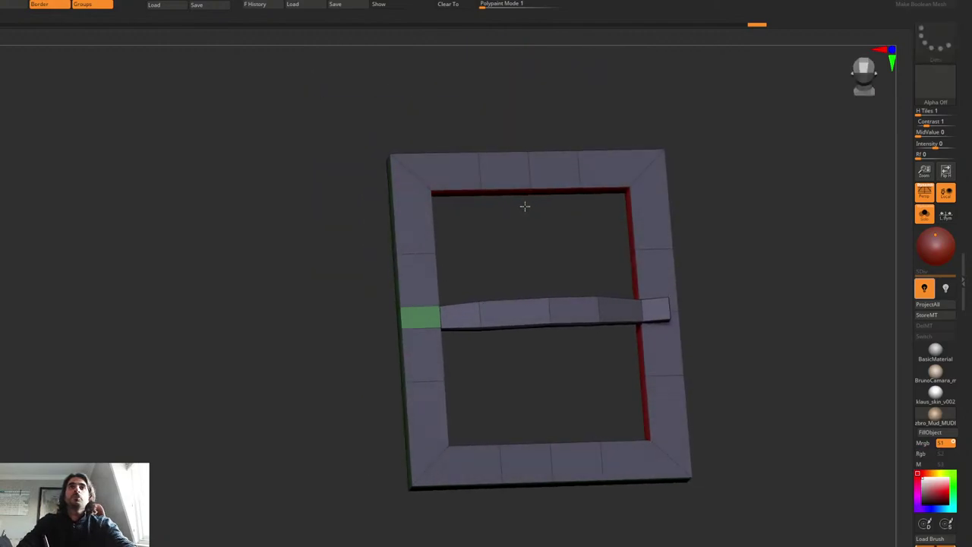
Step: Insert a single edge loop around the middle of the frame's front face with the ZModeler edge action
key(space)
click(461, 185)
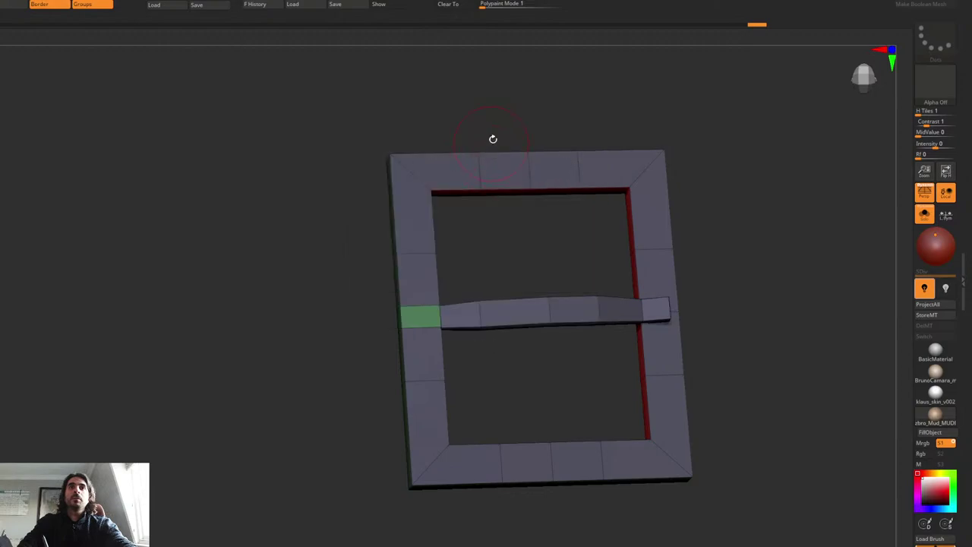
shift+right_drag(493, 139, 482, 163)
key(space)
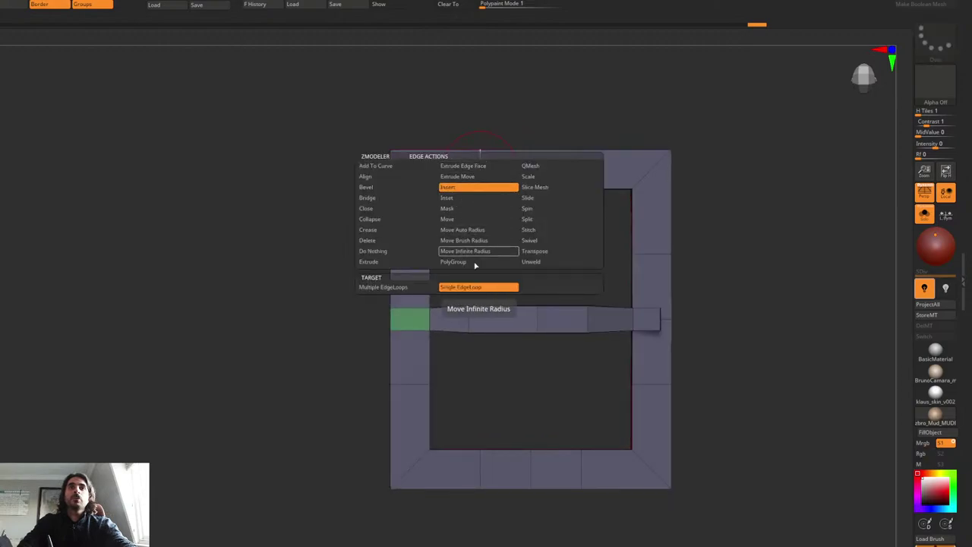
click(480, 168)
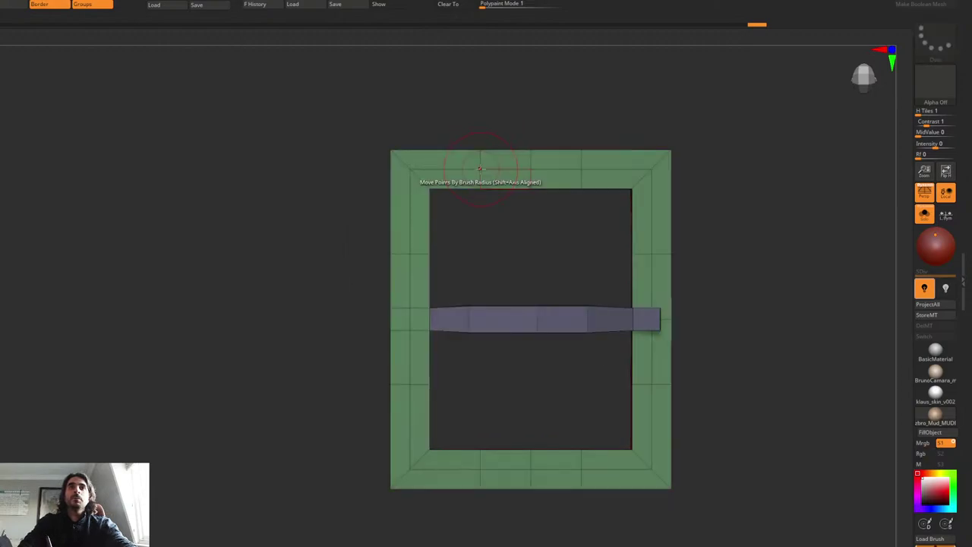
Step: Isolate the frame's new polygroup, turn off perspective and hide all but the front face with a rectangular selection
mouse_move(515, 160)
right_down()
mouse_move(510, 92)
mouse_move(514, 176)
mouse_move(505, 103)
mouse_move(506, 168)
right_up()
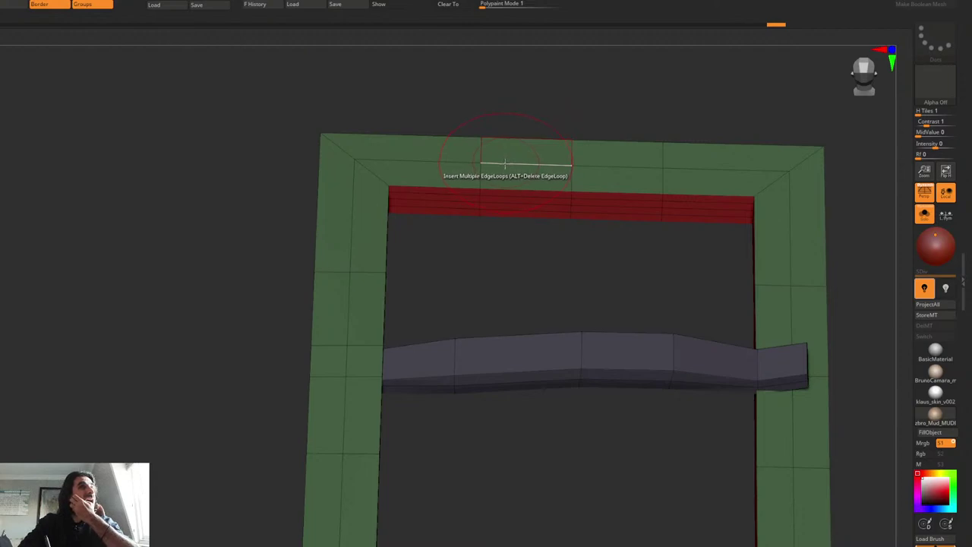
ctrl+shift+click(493, 167)
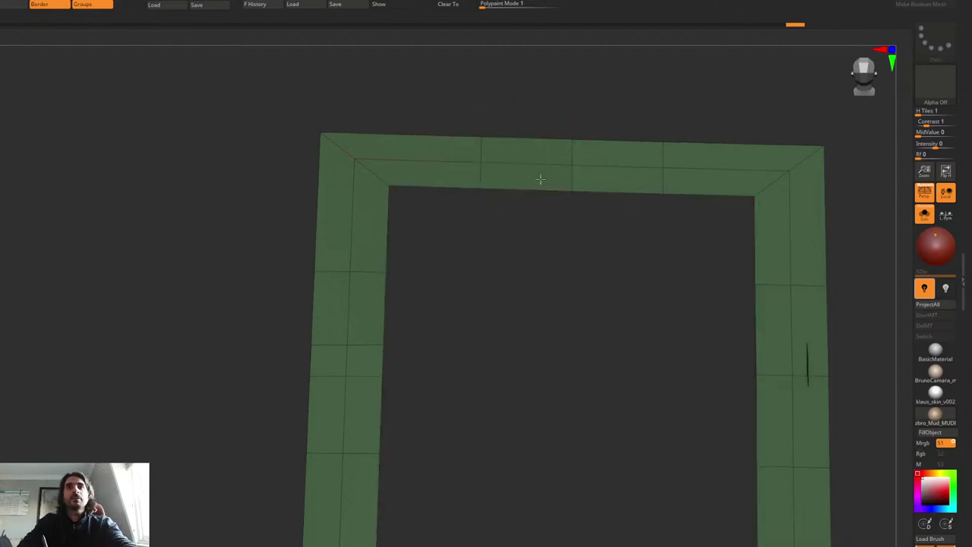
right_drag(541, 180, 851, 198)
click(924, 193)
mouse_move(515, 281)
alt+right_down()
mouse_move(495, 297)
mouse_move(512, 287)
alt+right_up()
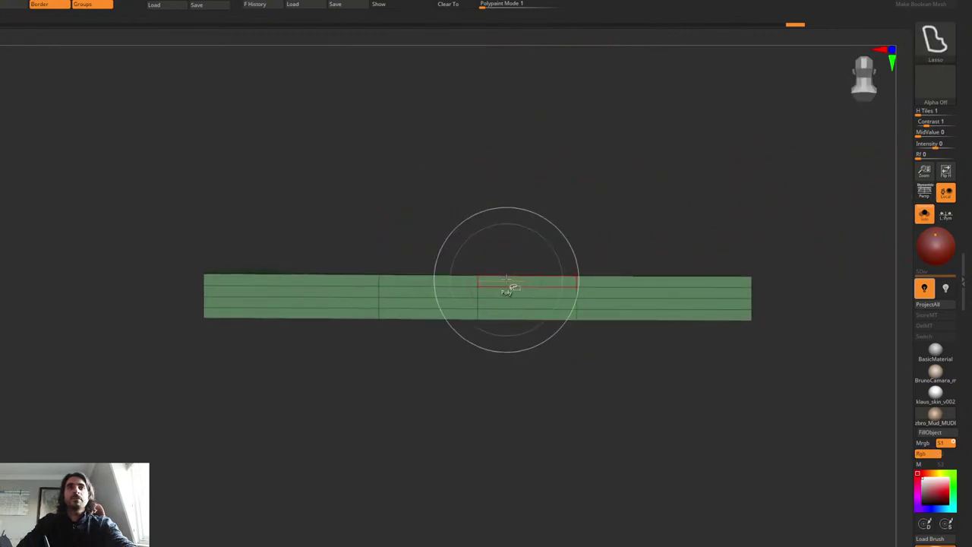
key(ctrl+shift+space)
click(505, 373)
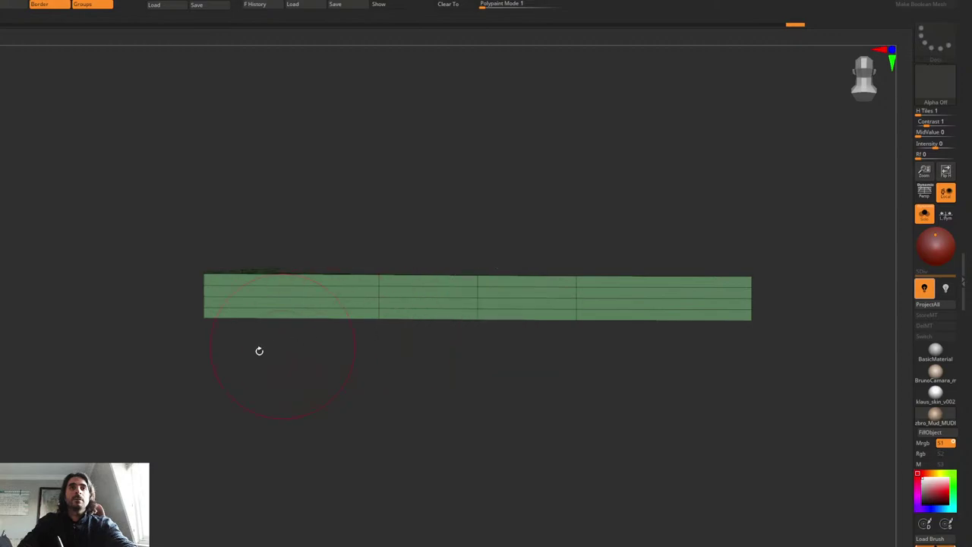
mouse_move(131, 381)
ctrl+shift+mouse_down()
mouse_move(360, 322)
mouse_move(886, 293)
mouse_move(885, 279)
ctrl+shift+mouse_up()
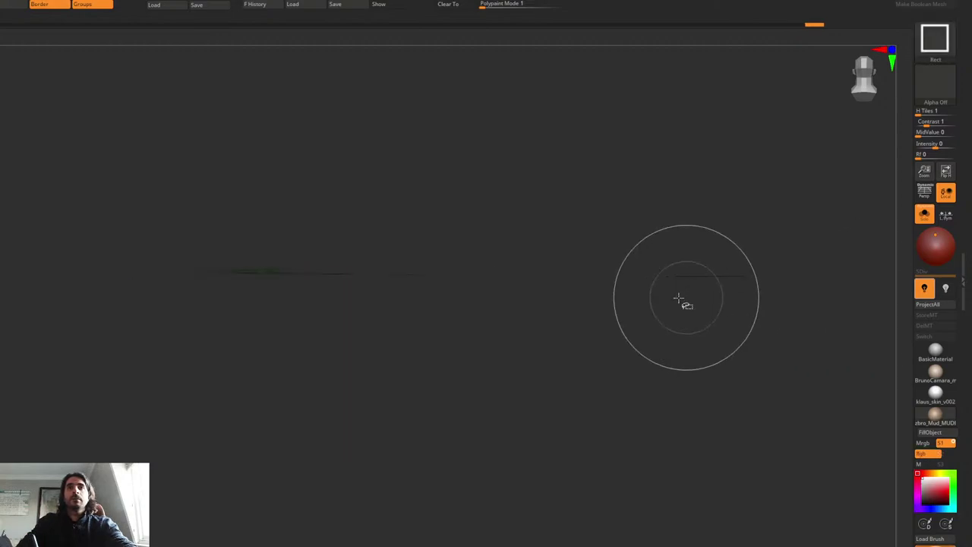
Step: Raise the middle edge loop of the visible front face slightly to form a ridge around the frame
right_drag(686, 297, 486, 152)
click(12, 6)
key(w)
drag(638, 181, 635, 170)
key(q)
right_drag(553, 180, 193, 131)
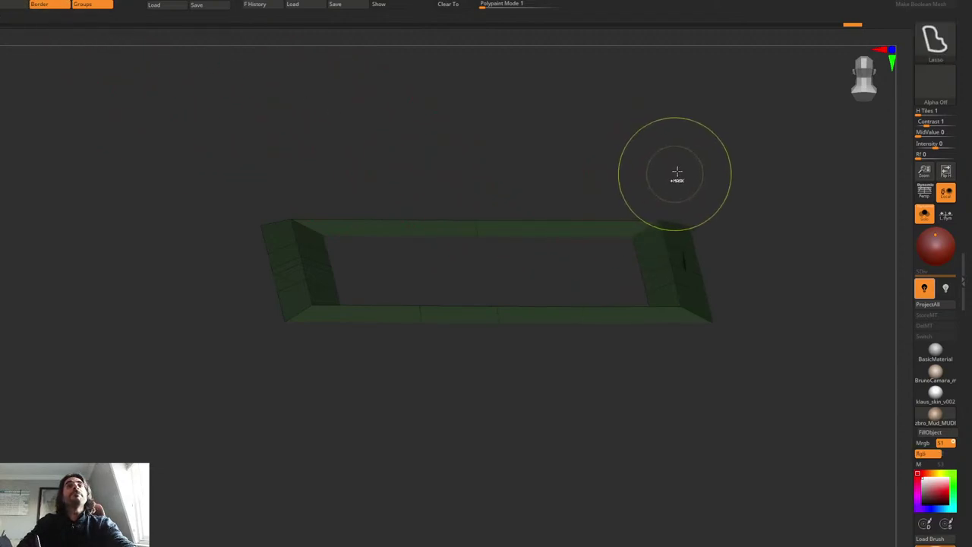
Step: Turn perspective back on and display the ridged frame with Dynamic Subdiv smoothing and without polyframe
right_drag(677, 174, 693, 237)
key(d)
click(924, 193)
ctrl+right_drag(751, 205, 639, 275)
key(shift+f)
ctrl+right_drag(718, 239, 707, 203)
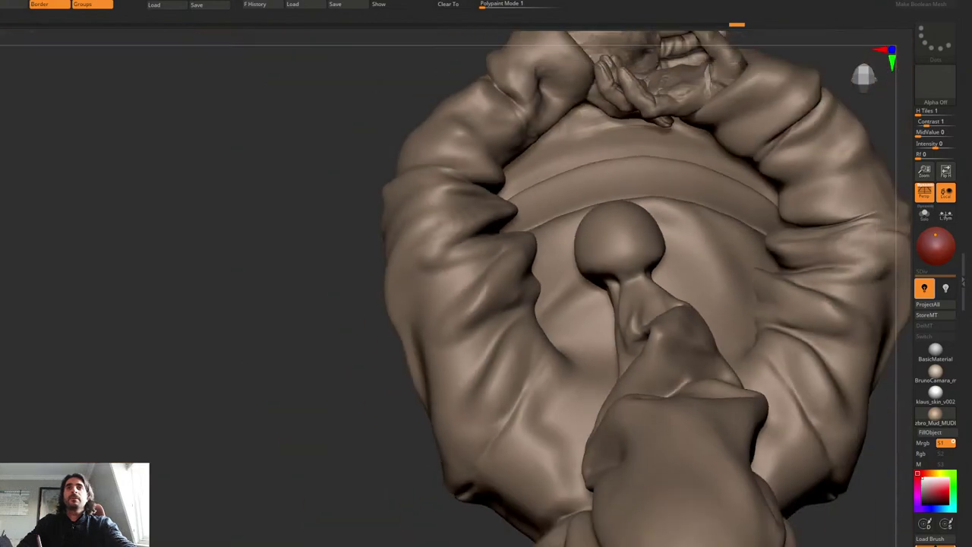
Step: Isolate the buckle, show its polyframe and turn off Dynamic Subdiv at the joint between crossbar and frame
key(alt+shift+s)
mouse_move(672, 259)
right_down()
mouse_move(646, 230)
mouse_move(627, 266)
mouse_move(662, 269)
right_up()
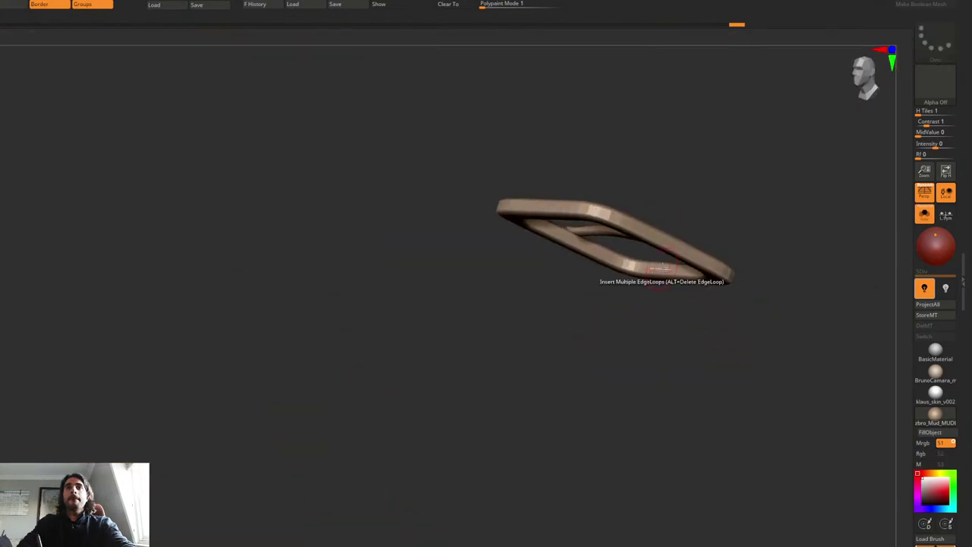
right_drag(676, 218, 694, 185)
ctrl+right_drag(621, 263, 567, 263)
key(shift+f)
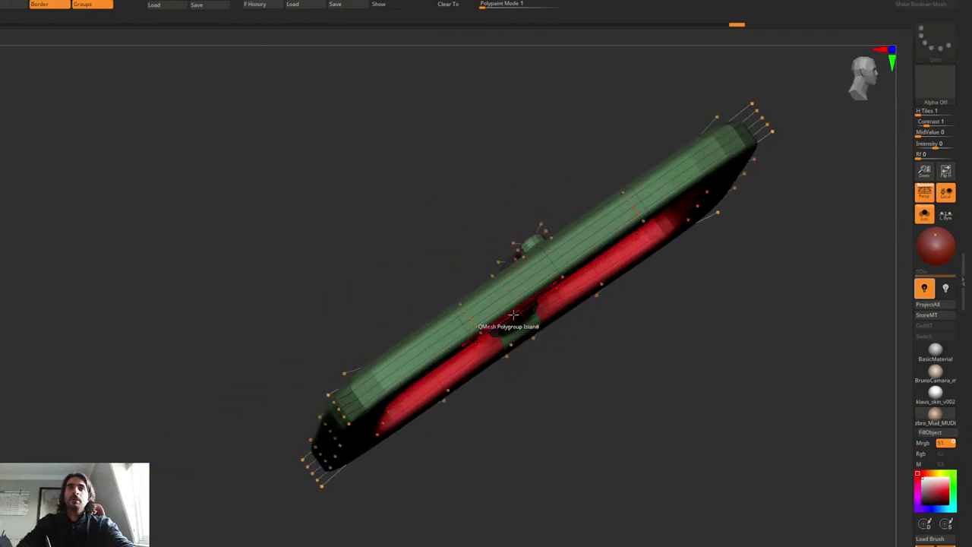
right_drag(513, 314, 500, 339)
key(shift+f)
key(shift+f)
key(shift+d)
right_drag(501, 339, 509, 318)
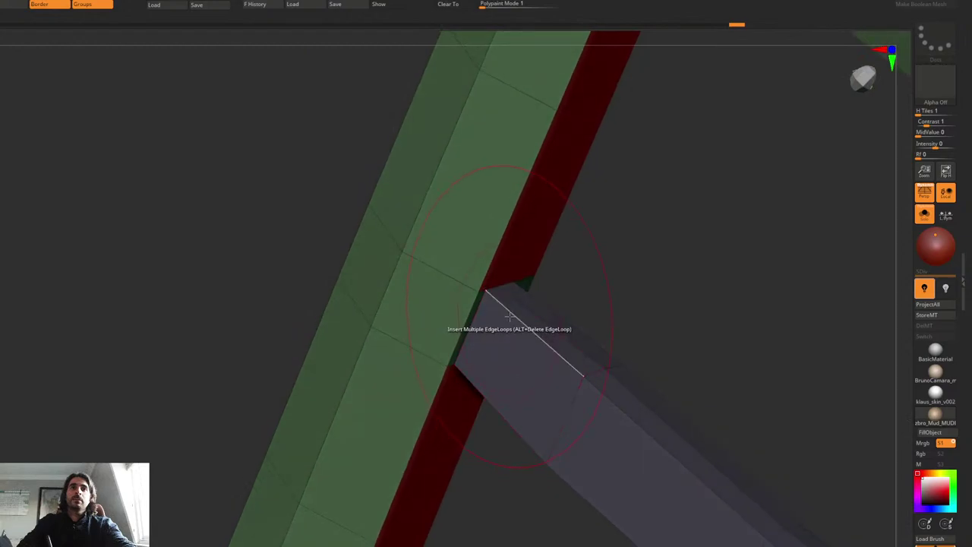
Step: Switch the ZModeler edge Insert target to Single EdgeLoop and insert a loop along the crossbar's thin side
click(509, 315)
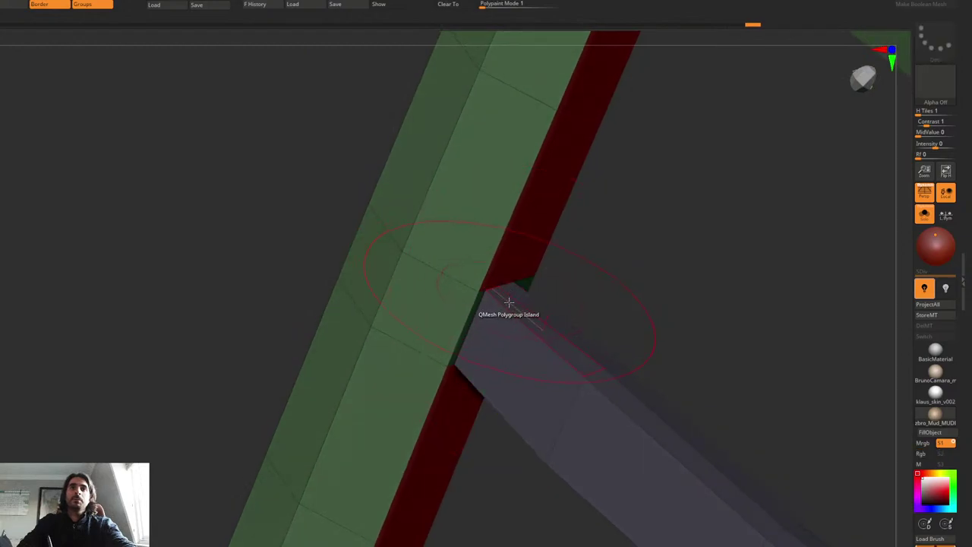
key(space)
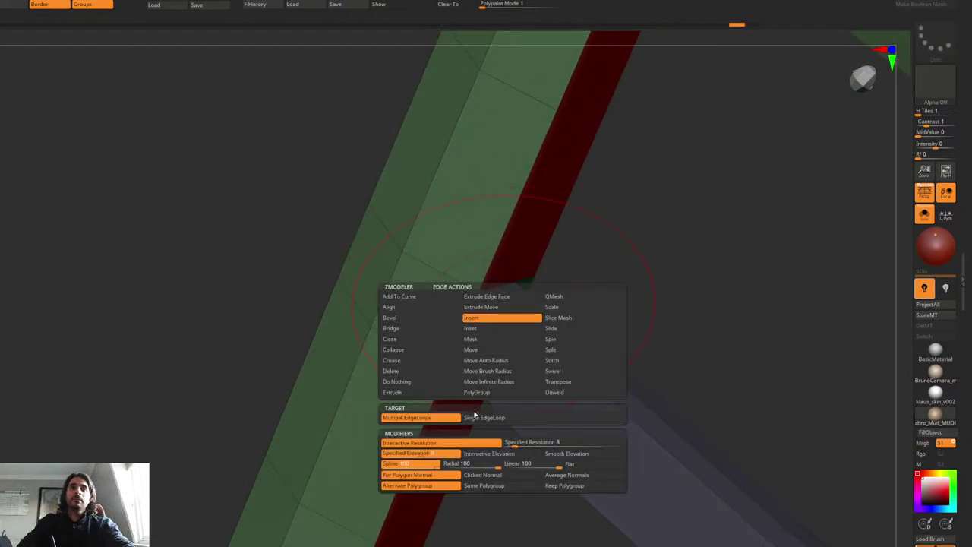
click(484, 417)
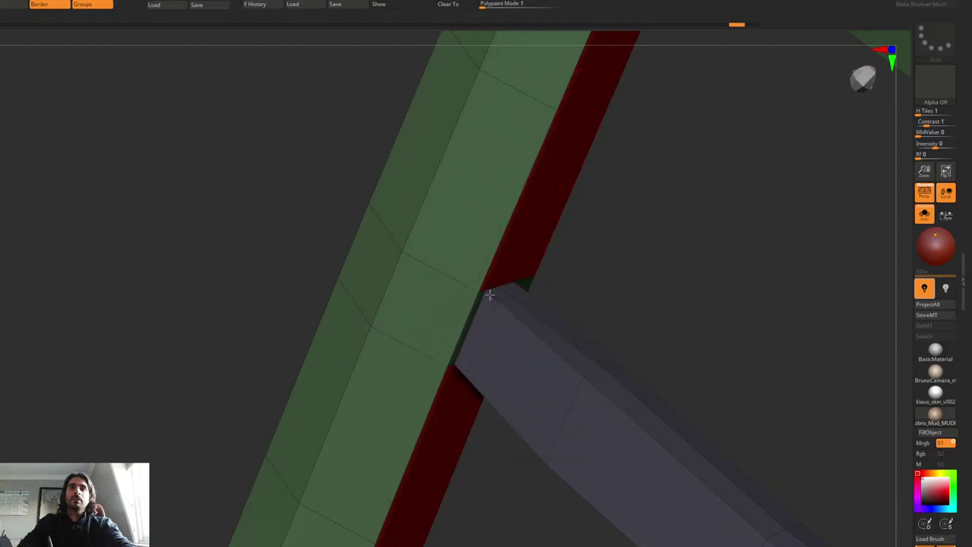
mouse_move(485, 289)
right_down()
mouse_move(517, 269)
mouse_move(498, 292)
mouse_move(488, 281)
right_up()
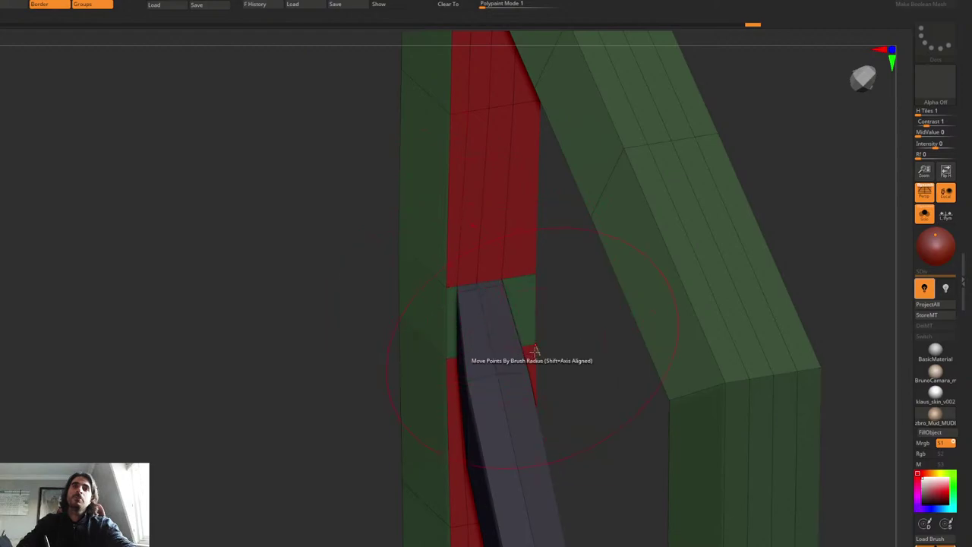
Step: Try inserting a single edge loop lengthwise through the crossbar's underside and across the adjoining frame
ctrl+right_drag(534, 352, 520, 307)
right_click(555, 332)
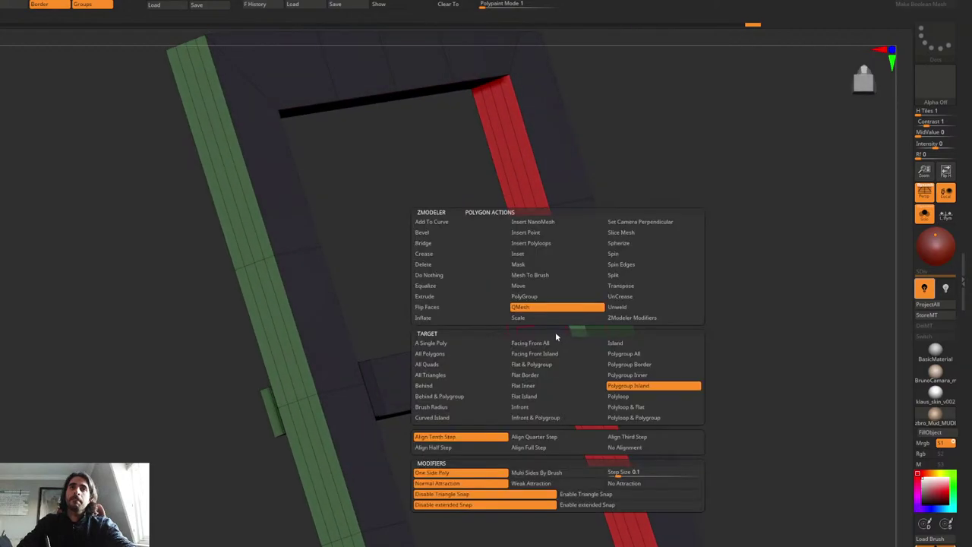
right_drag(589, 310, 586, 335)
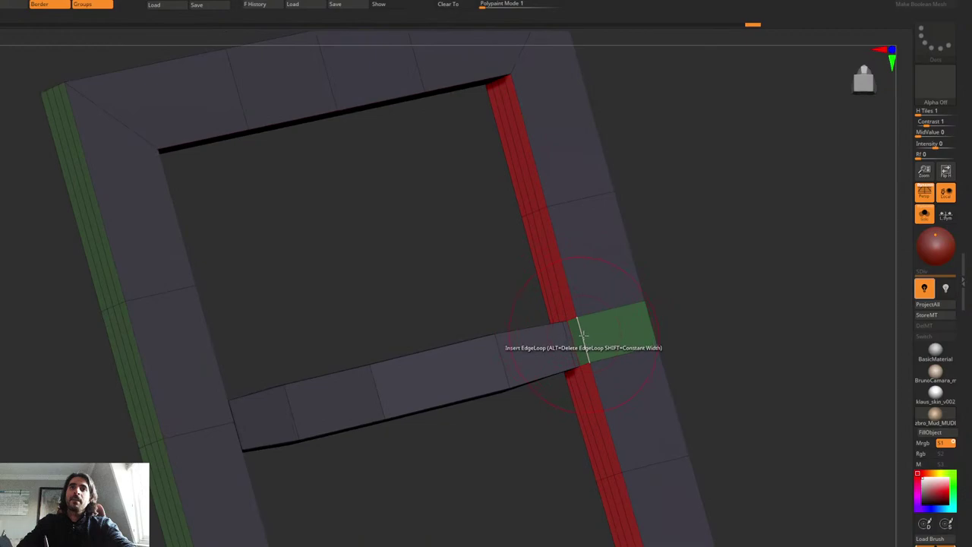
click(585, 336)
key(ctrl+z)
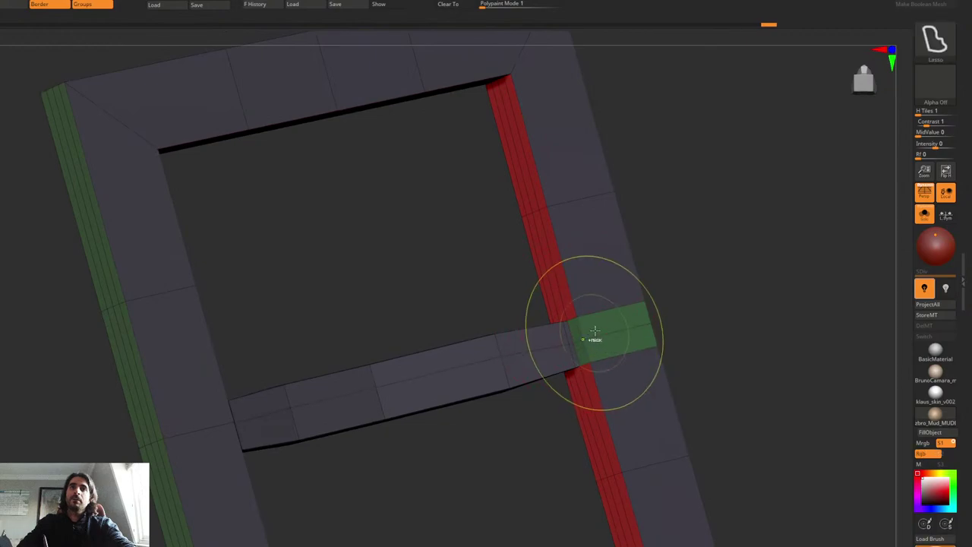
Step: Try inserting multiple edge loops with Specified Resolution 8 lengthwise along the crossbar
ctrl+right_drag(591, 334, 546, 347)
ctrl+right_drag(546, 346, 614, 311)
mouse_move(614, 312)
right_down()
mouse_move(602, 305)
mouse_move(600, 313)
right_up()
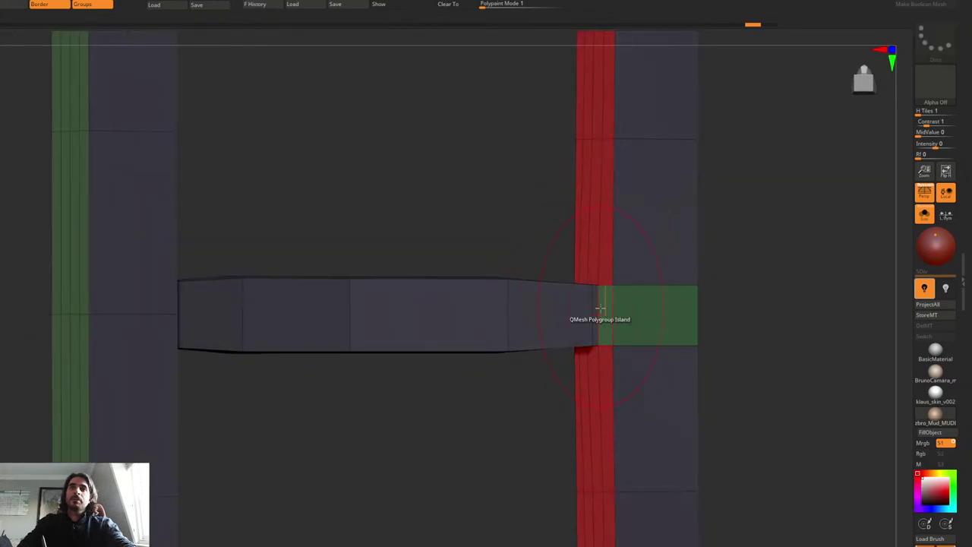
key(space)
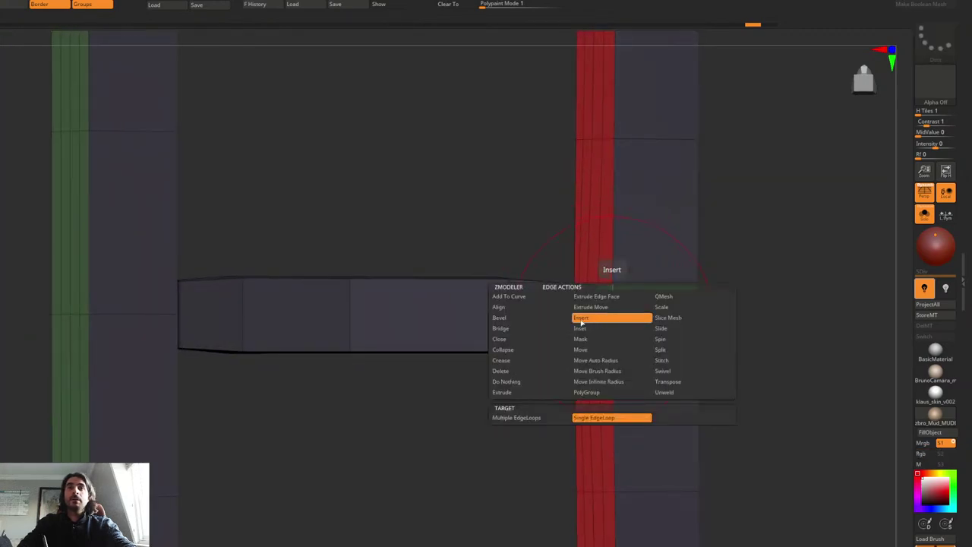
click(528, 414)
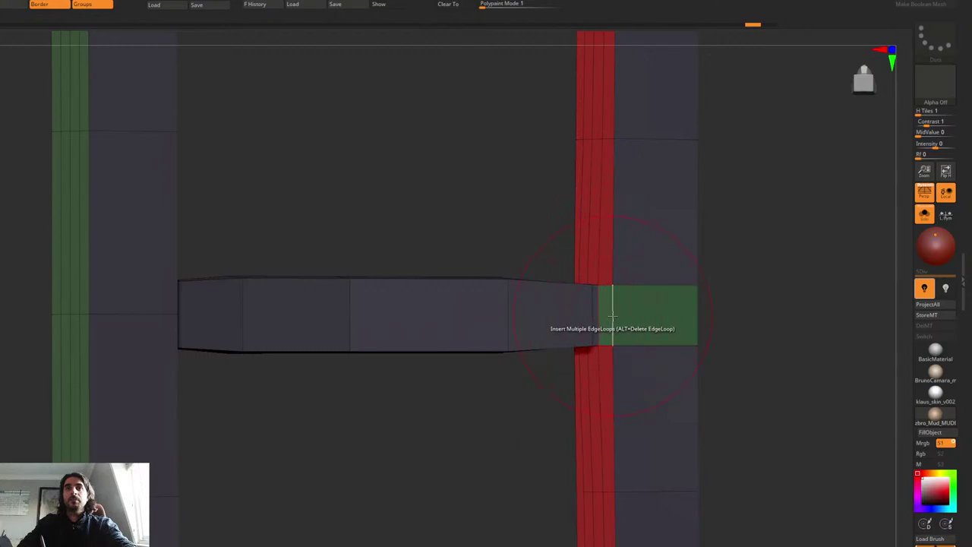
key(space)
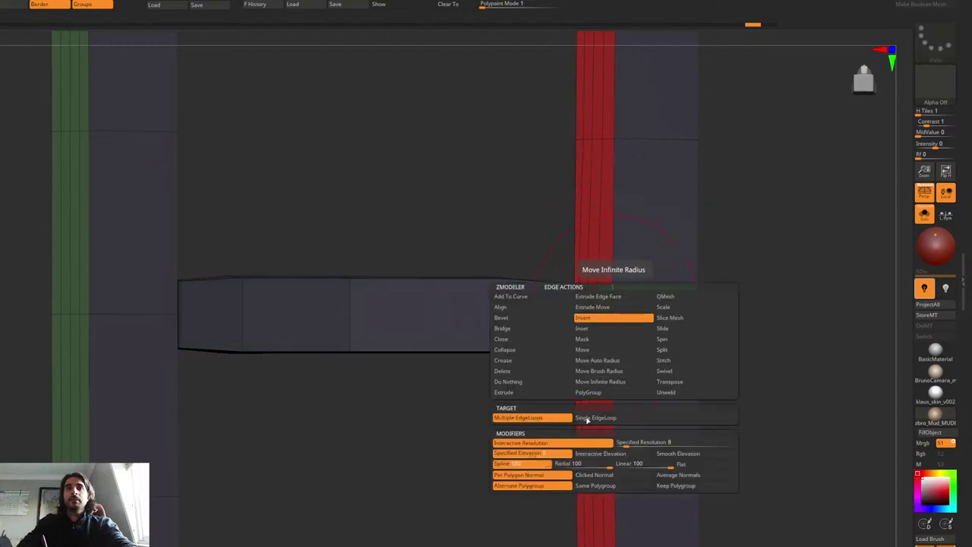
click(619, 442)
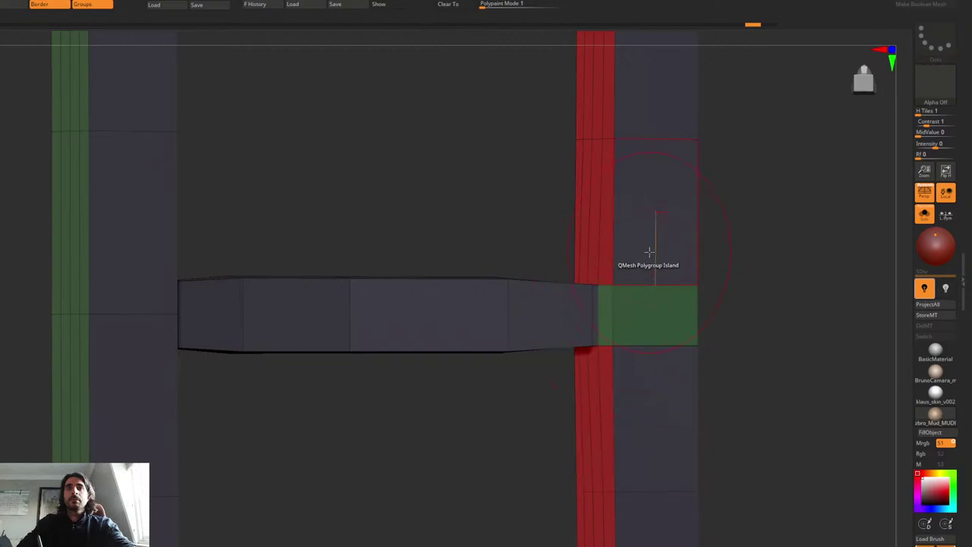
click(614, 316)
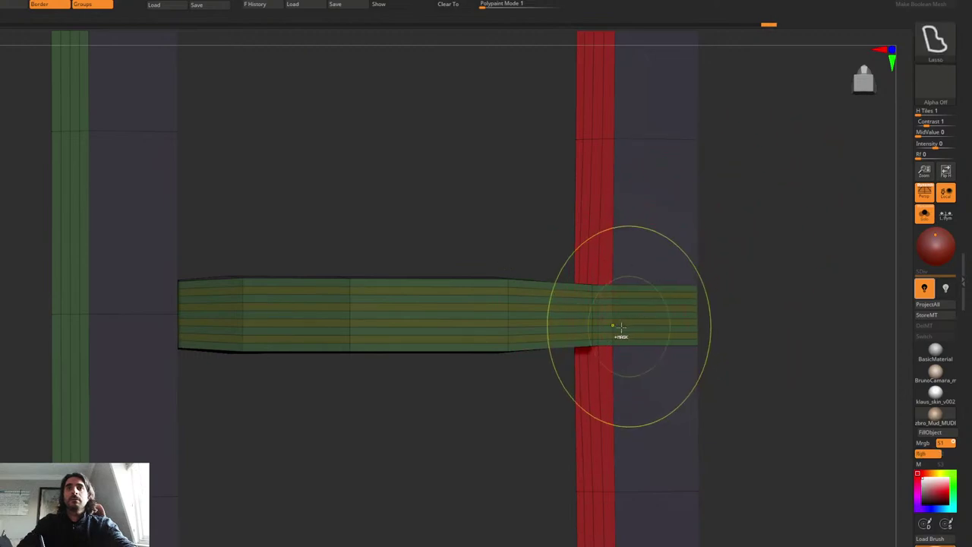
click(593, 314)
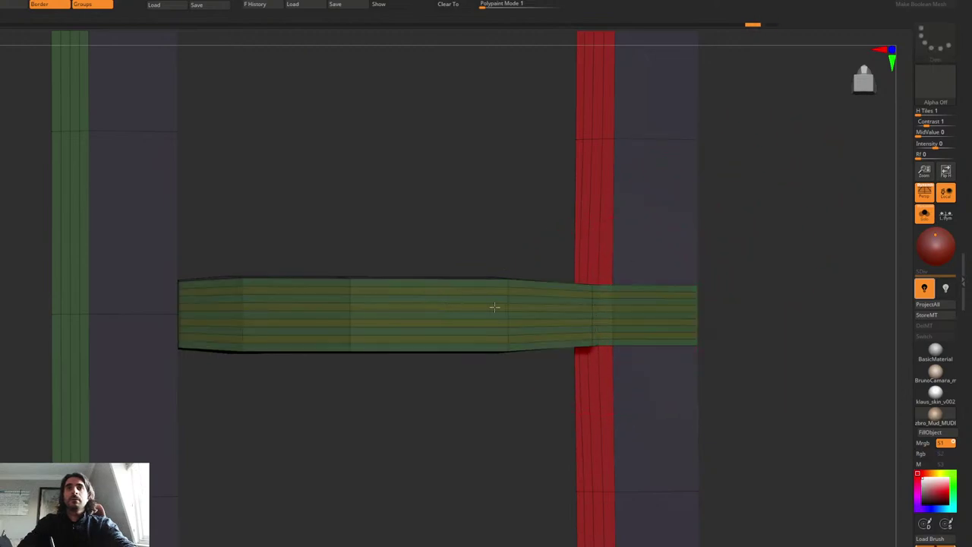
right_drag(593, 278, 630, 250)
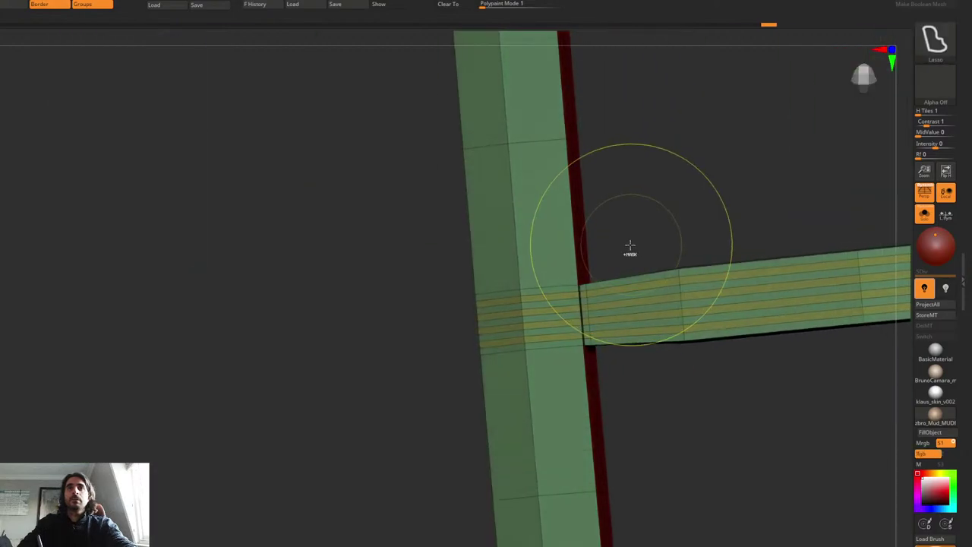
key(ctrl+z)
Step: Insert one edge loop lengthwise through the middle of the crossbar's front face using the Single EdgeLoop target
key(space)
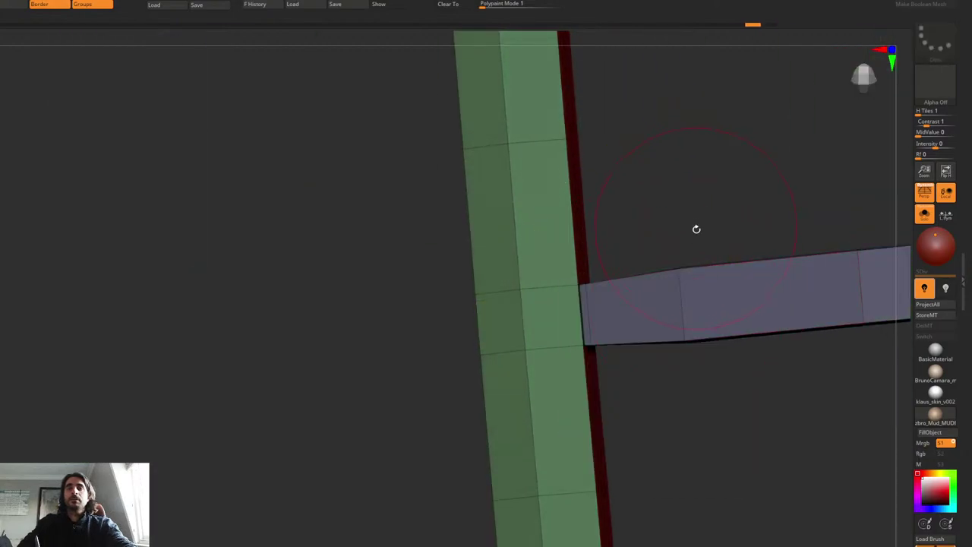
shift+right_drag(696, 228, 693, 312)
key(space)
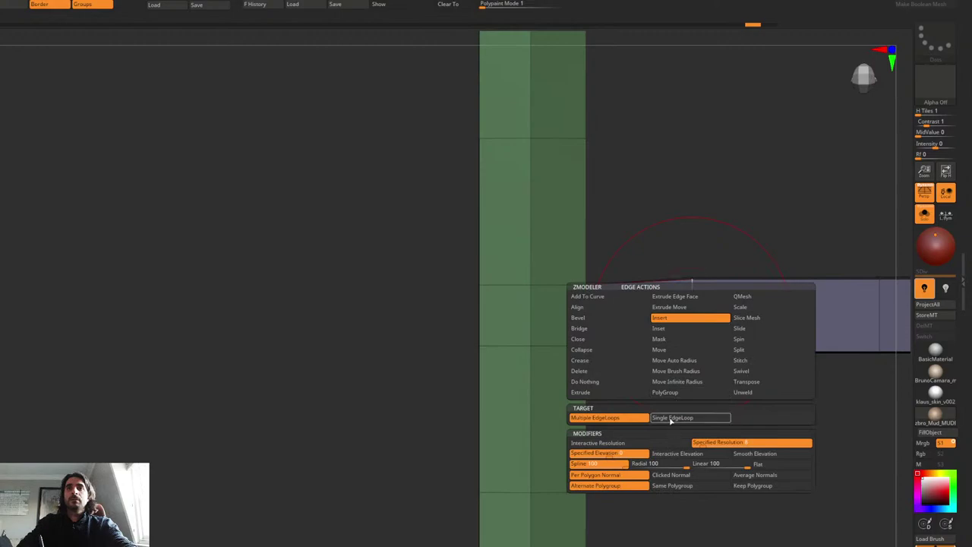
click(672, 417)
click(693, 313)
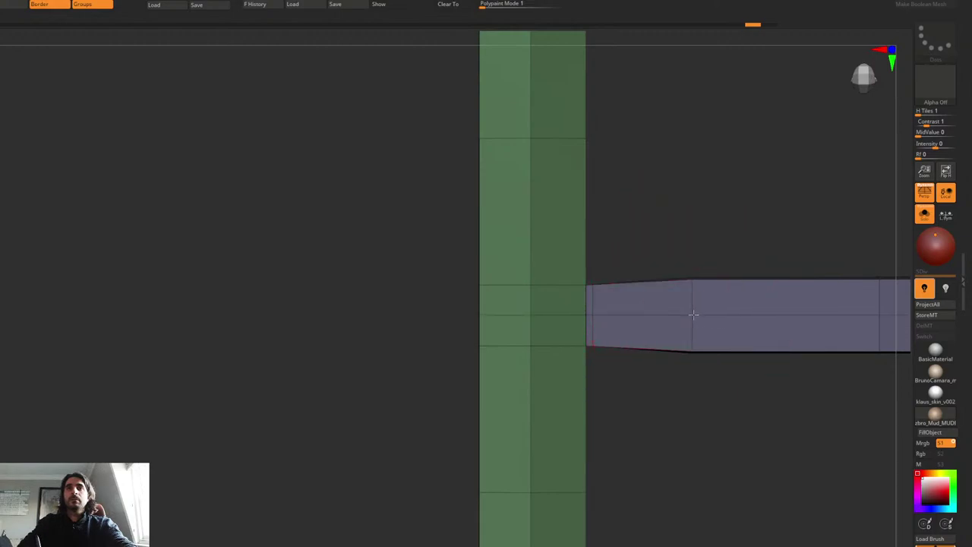
Step: Pull the middle of the crossbar's free tip outward into a point and preview the buckle with Dynamic Subdiv smoothing
ctrl+right_drag(761, 268, 592, 233)
alt+right_drag(787, 231, 595, 232)
ctrl+right_drag(652, 277, 696, 262)
ctrl+right_drag(646, 304, 672, 331)
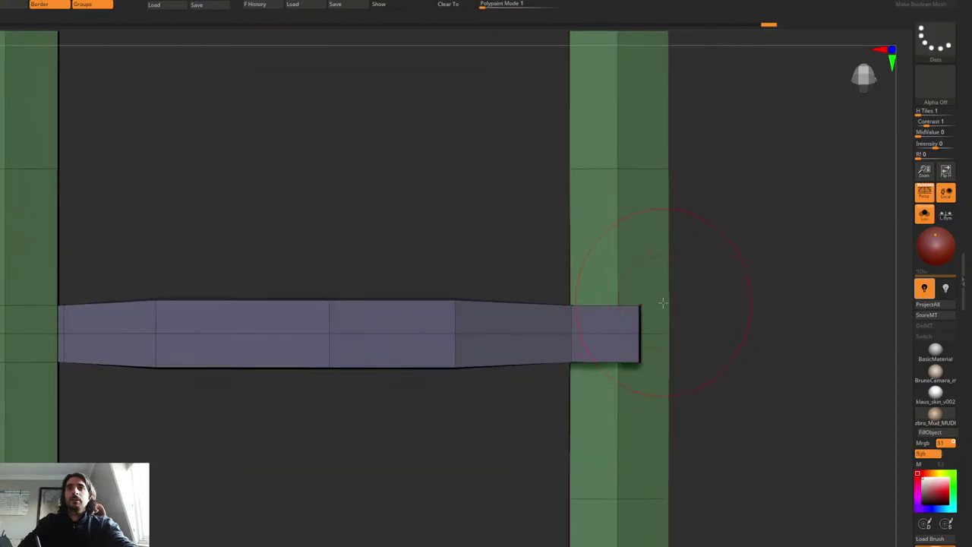
key(b)
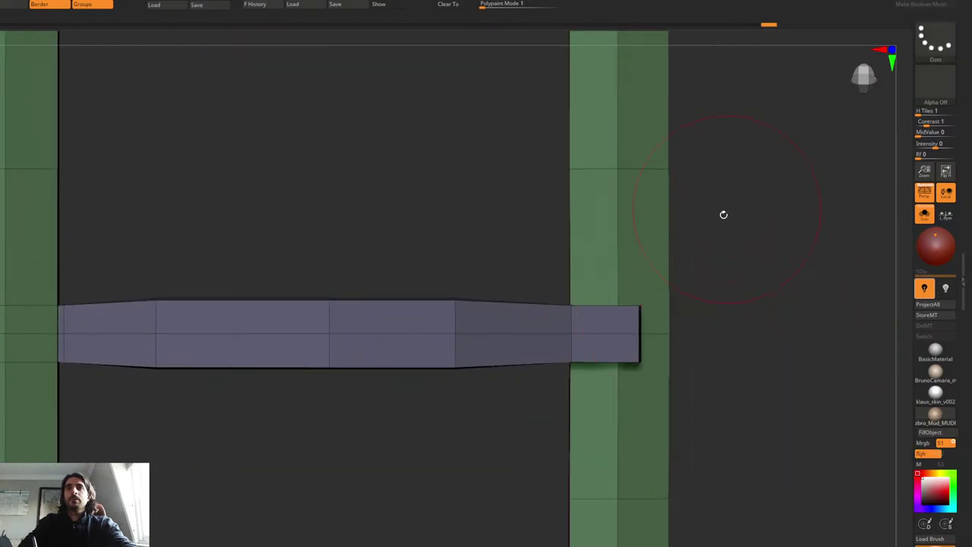
key(space)
right_drag(687, 255, 670, 241)
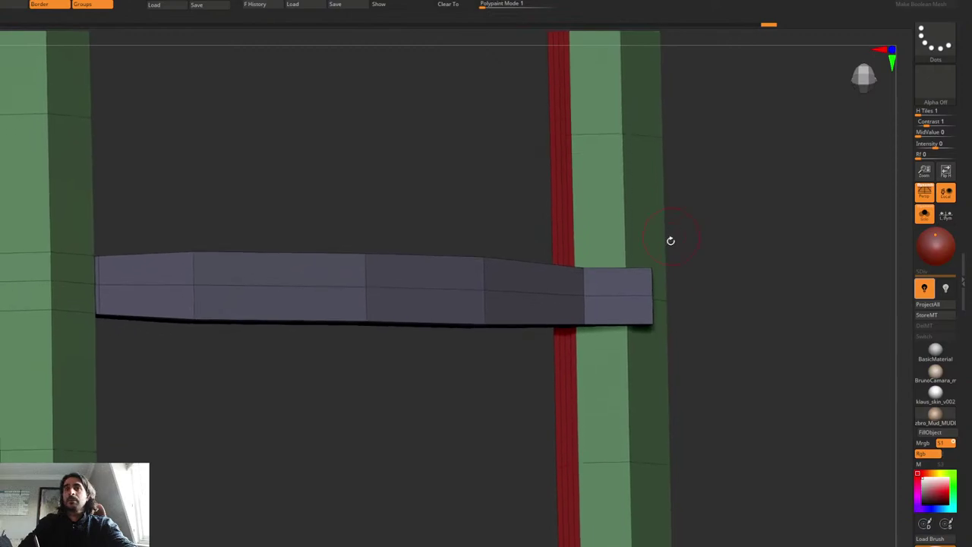
right_drag(656, 297, 650, 294)
key(space)
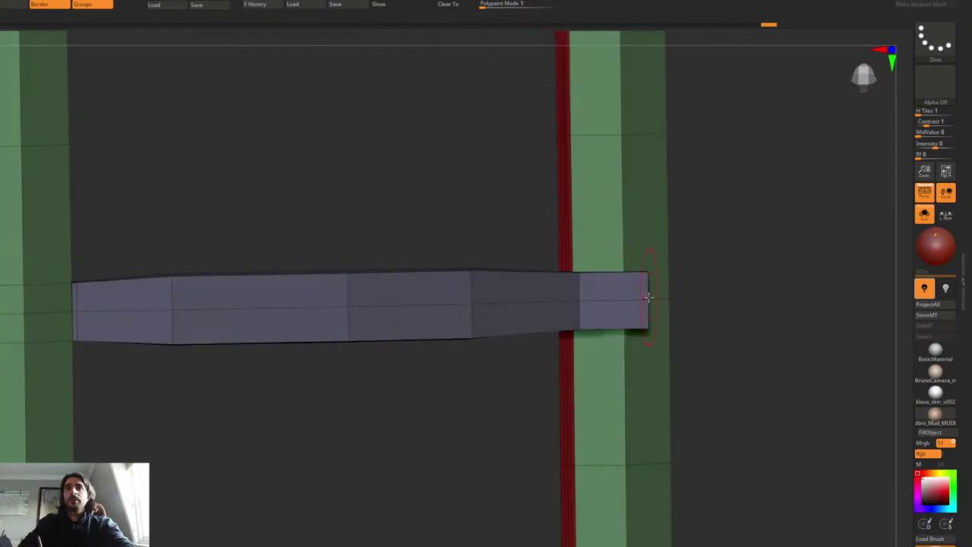
drag(691, 300, 695, 298)
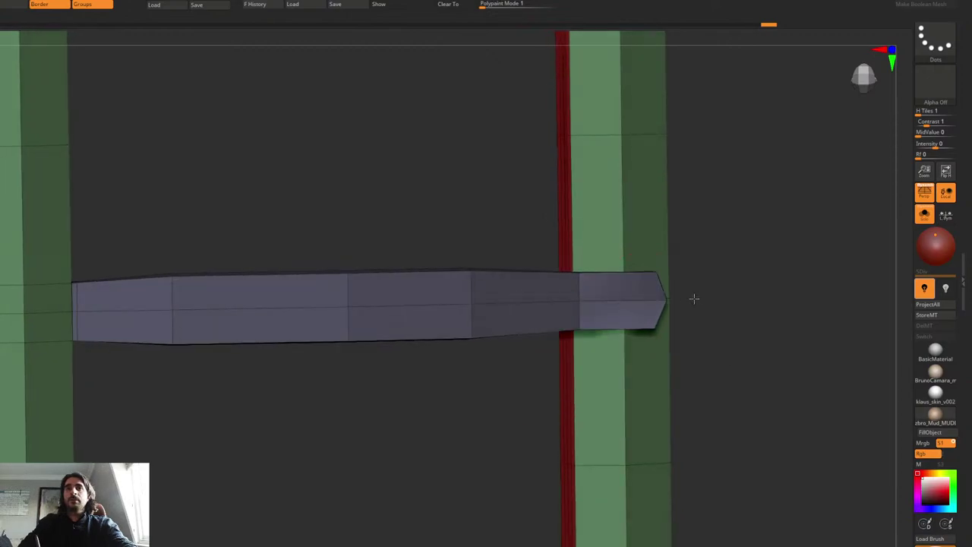
shift+right_drag(690, 297, 681, 176)
key(d)
key(f)
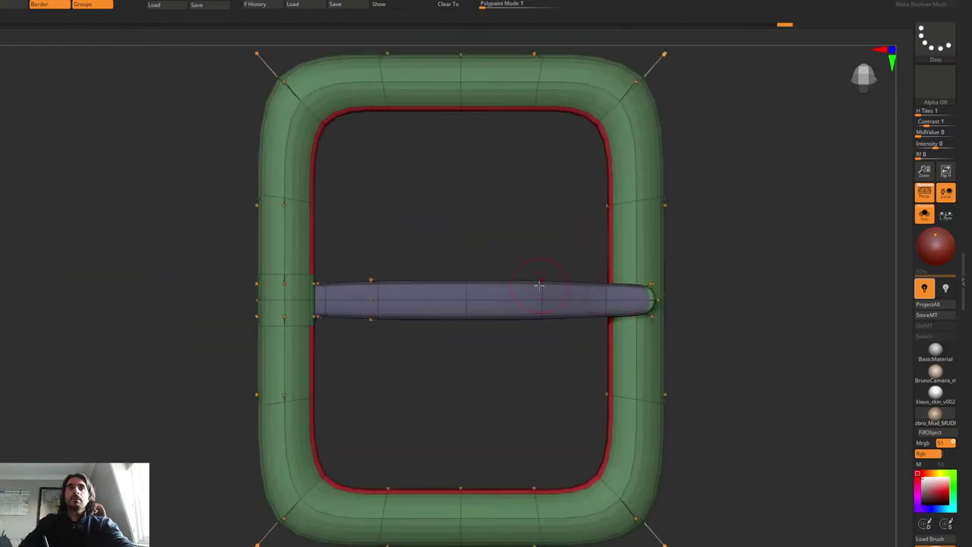
key(shift+d)
Step: Mask all but the edge loops where the crossbar joins the frame, scale them apart along Z and clear the mask
alt+right_drag(398, 283, 477, 251)
ctrl+right_drag(477, 251, 497, 262)
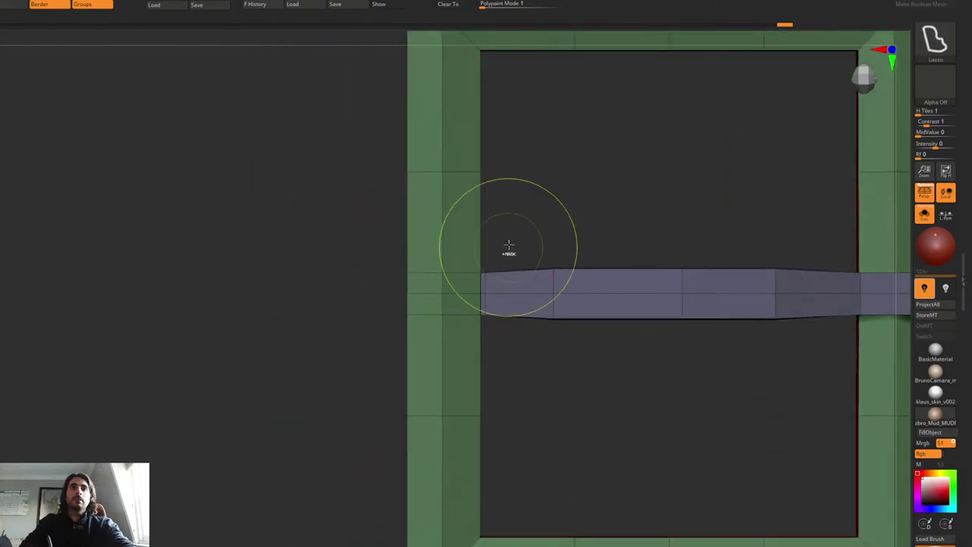
mouse_move(508, 245)
ctrl+mouse_down()
mouse_move(369, 322)
mouse_move(370, 260)
mouse_move(532, 259)
ctrl+mouse_up()
ctrl+click(539, 258)
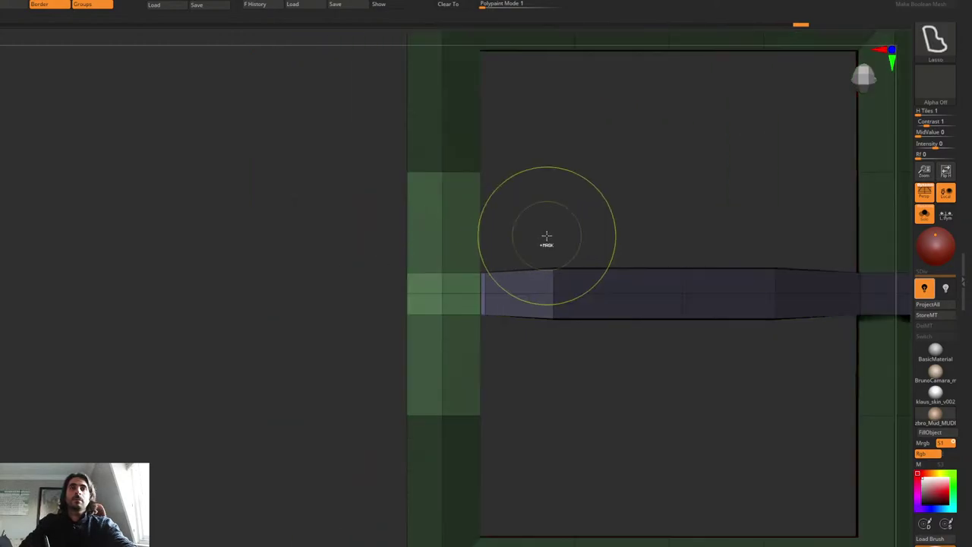
key(w)
click(868, 221)
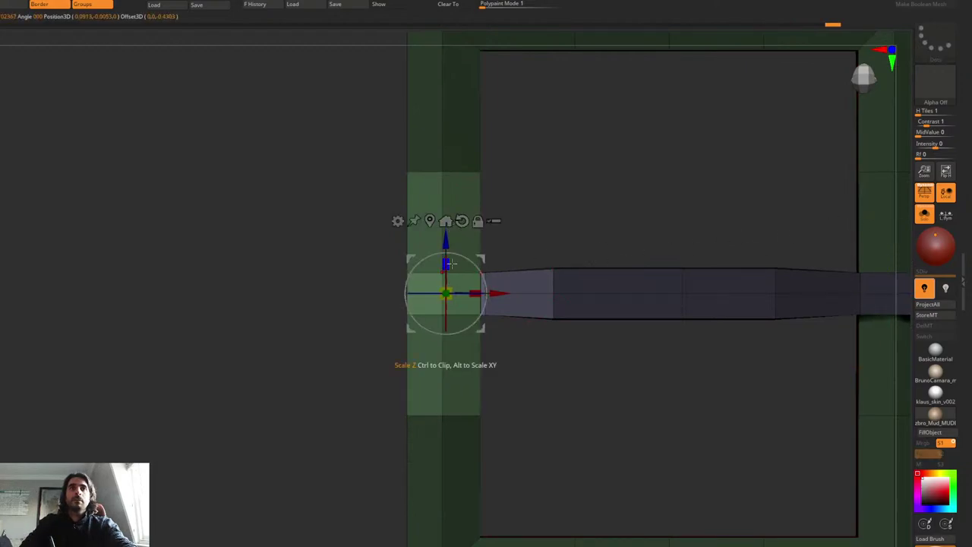
drag(449, 264, 448, 243)
key(d)
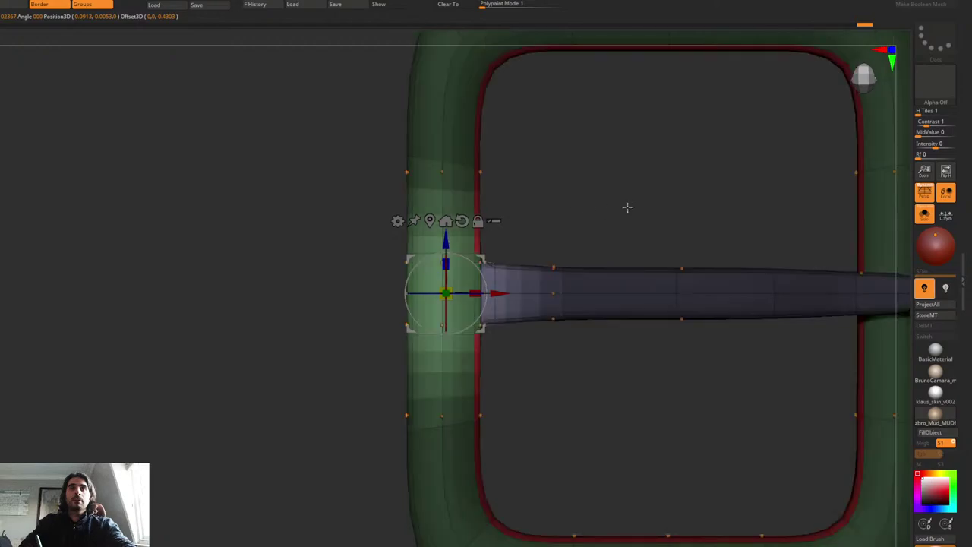
key(q)
ctrl+drag(611, 187, 655, 215)
Step: Remove the extra edge loops from the frame's outer side with ZModeler and bevel its outer edges
ctrl+right_drag(689, 222, 632, 206)
alt+right_drag(632, 207, 550, 209)
mouse_move(550, 209)
mouse_down()
mouse_move(580, 232)
mouse_move(569, 241)
mouse_move(562, 174)
mouse_move(582, 271)
mouse_move(575, 169)
mouse_move(595, 244)
mouse_move(594, 223)
mouse_move(571, 228)
mouse_move(578, 215)
mouse_move(586, 220)
mouse_move(471, 261)
mouse_up()
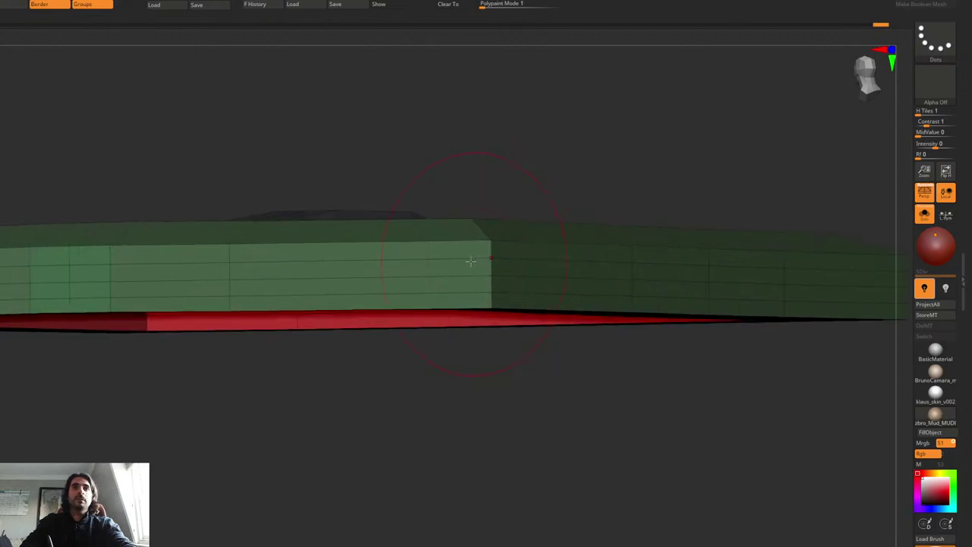
key(b)
key(z)
key(m)
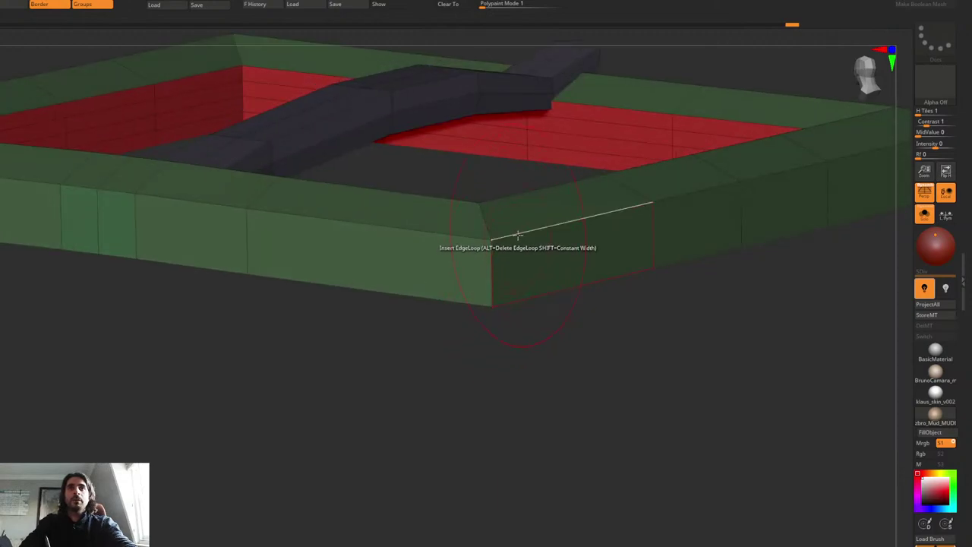
key(space)
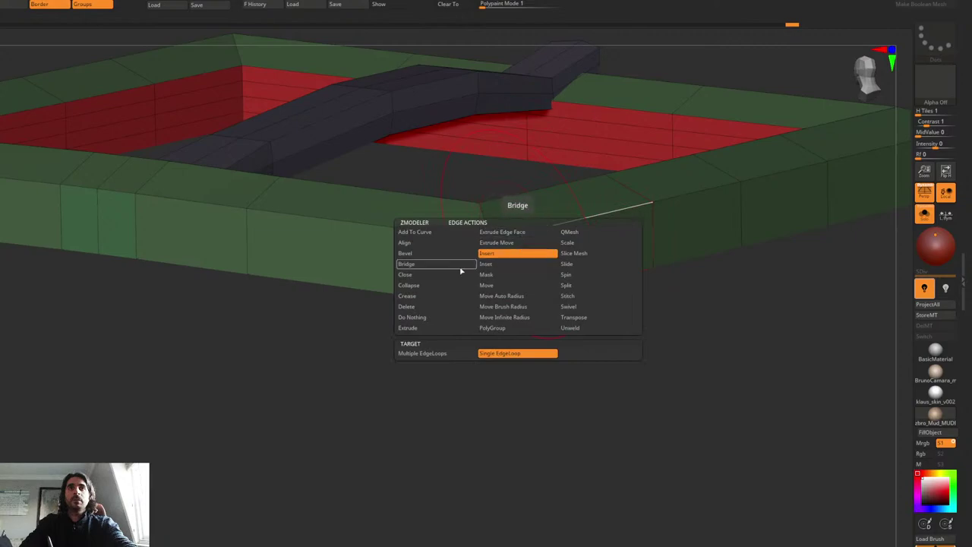
click(430, 254)
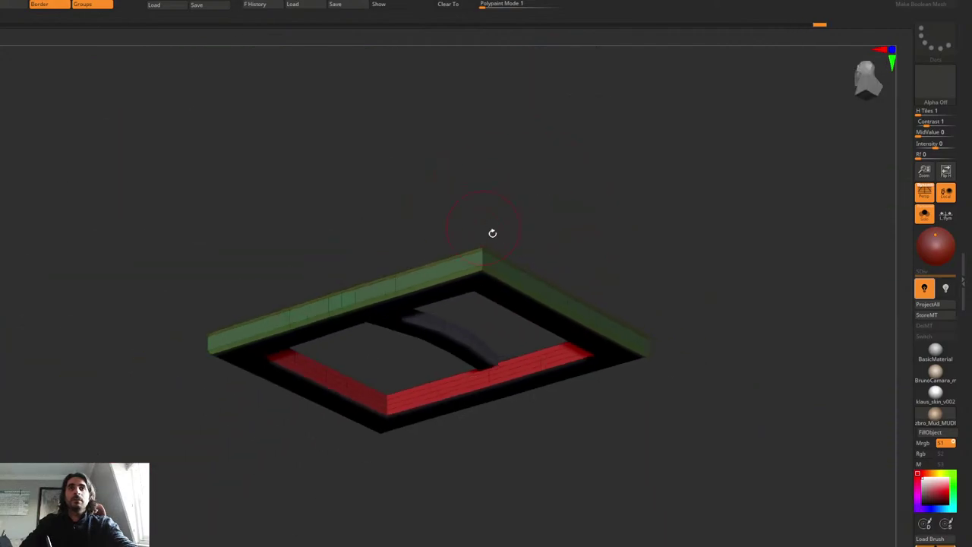
Step: Bevel the diagonal edge loops at all four corners of the frame to chamfer the corners, and check the result with Dynamic Subdiv smoothing
drag(491, 232, 546, 249)
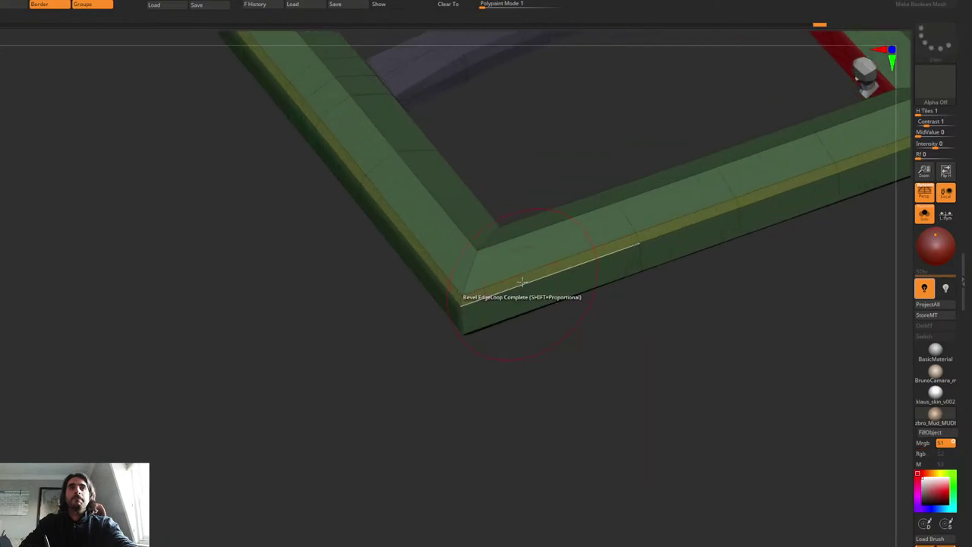
drag(456, 300, 502, 279)
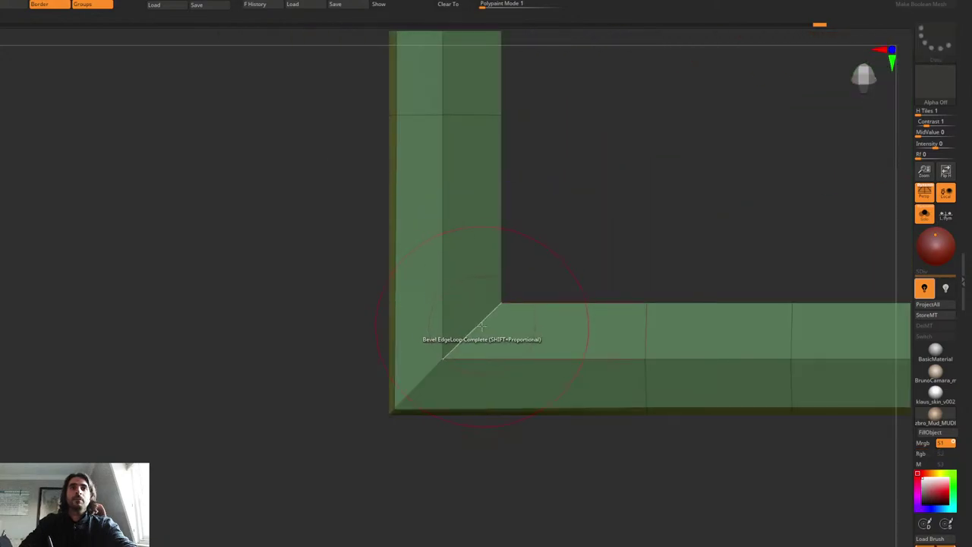
drag(488, 315, 518, 297)
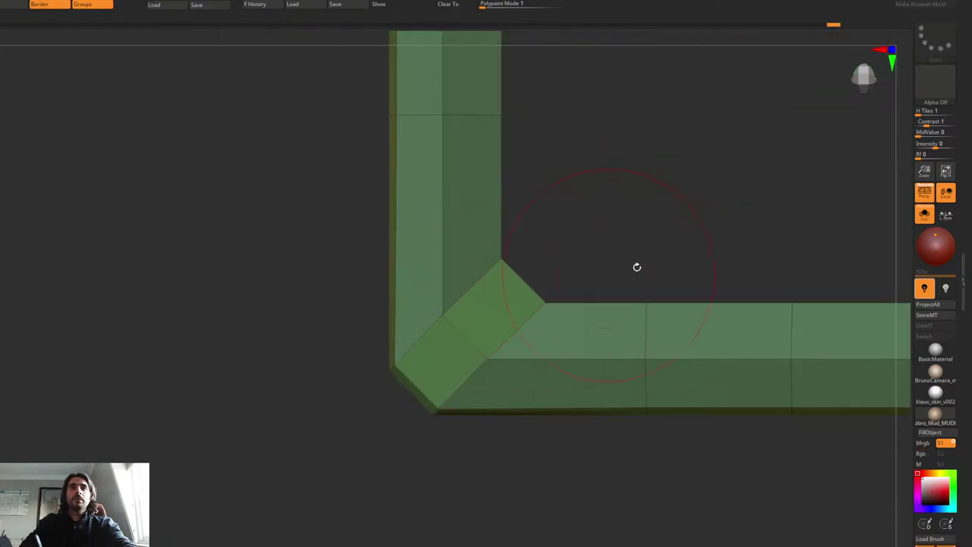
alt+drag(635, 267, 350, 304)
click(521, 360)
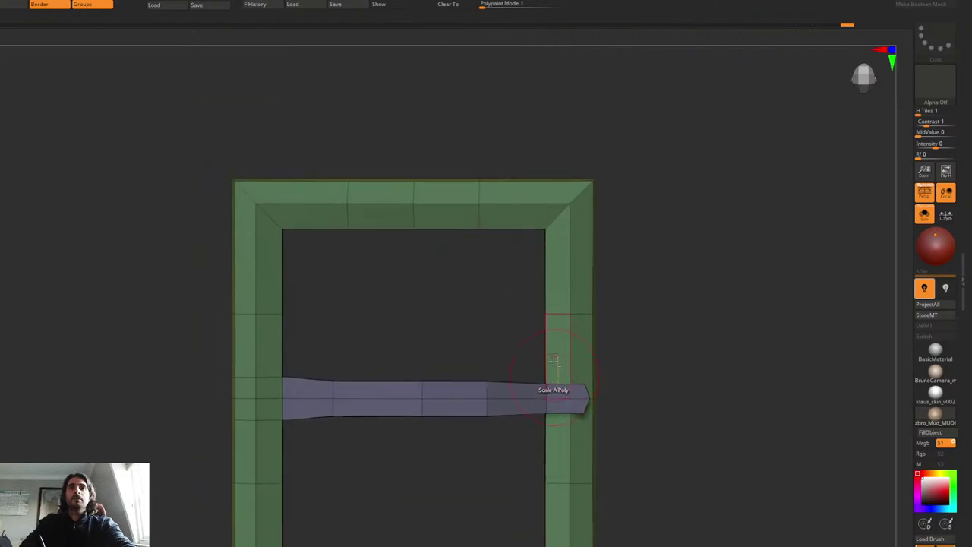
click(279, 220)
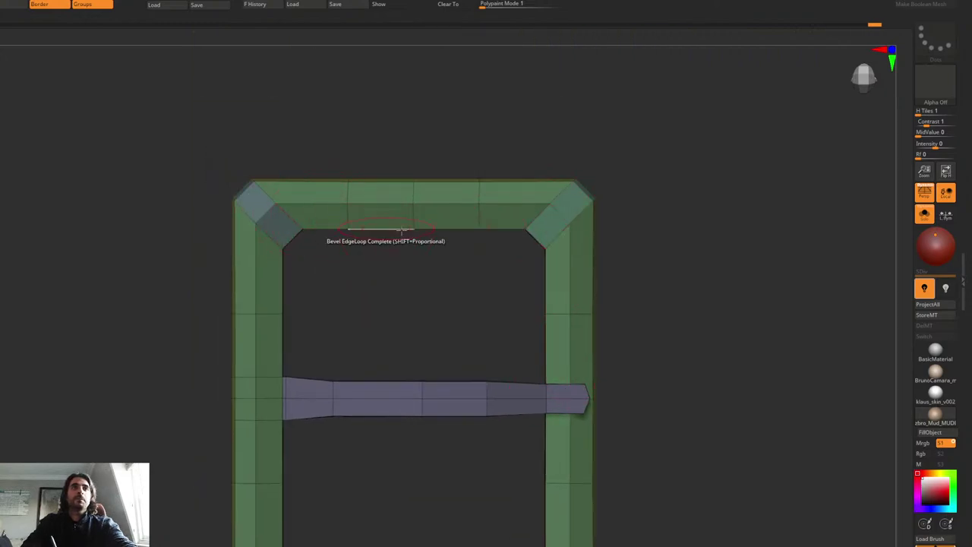
key(d)
alt+drag(491, 327, 601, 240)
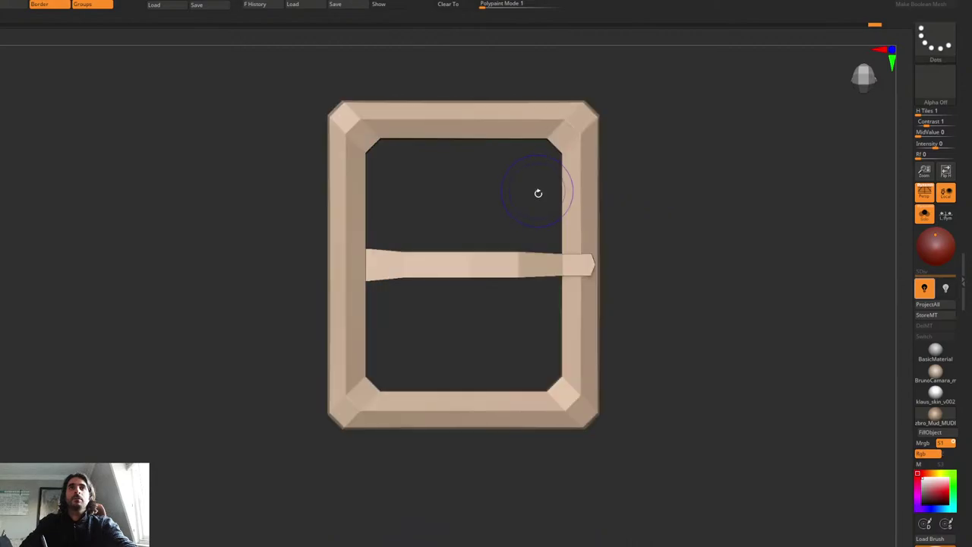
alt+drag(539, 191, 555, 325)
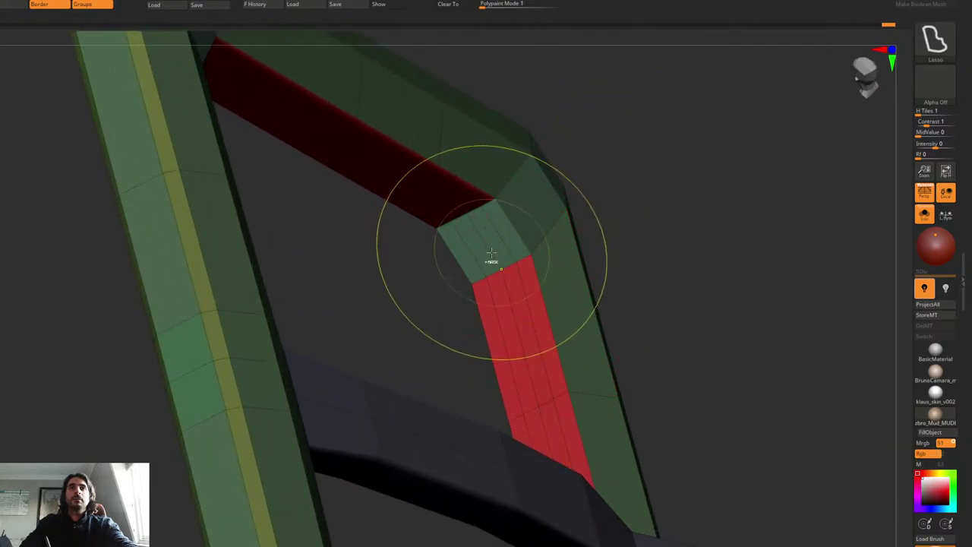
Step: Remove the extra lengthwise edge loops from the frame's inner side with ZModeler
key(space)
click(460, 270)
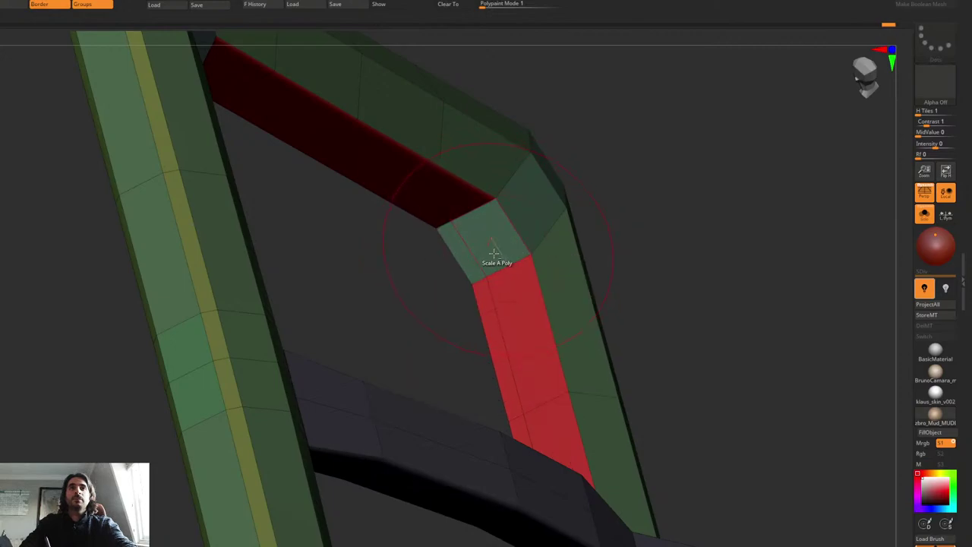
right_drag(519, 256, 512, 230)
Step: Set the ZModeler edge action to Bevel and bevel the frame's inner edges, redoing the bevel on the opposite face once
key(space)
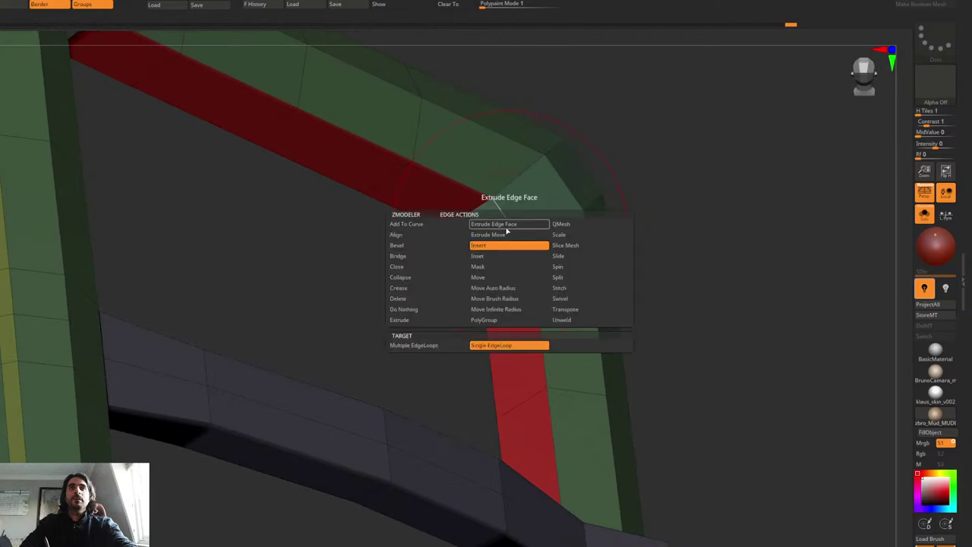
click(417, 248)
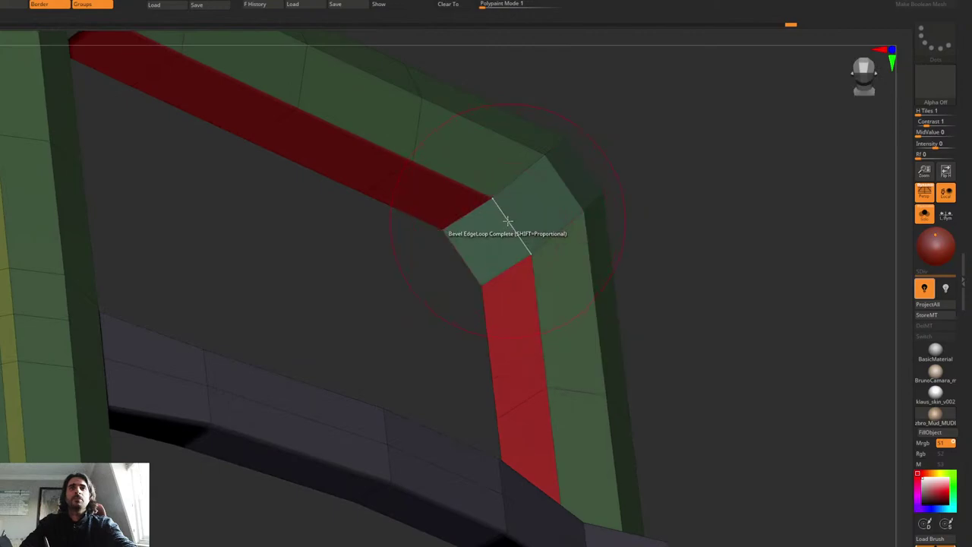
drag(506, 220, 514, 217)
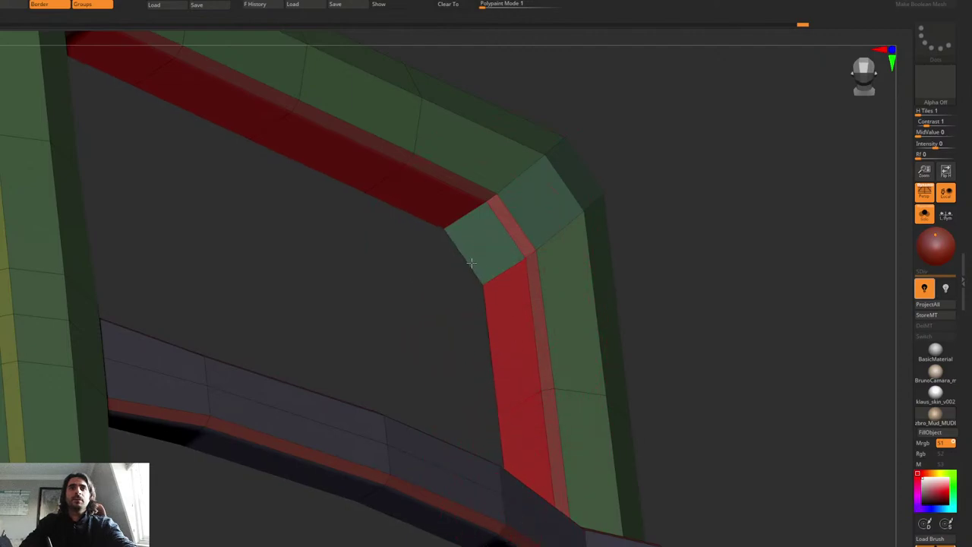
drag(440, 275, 512, 215)
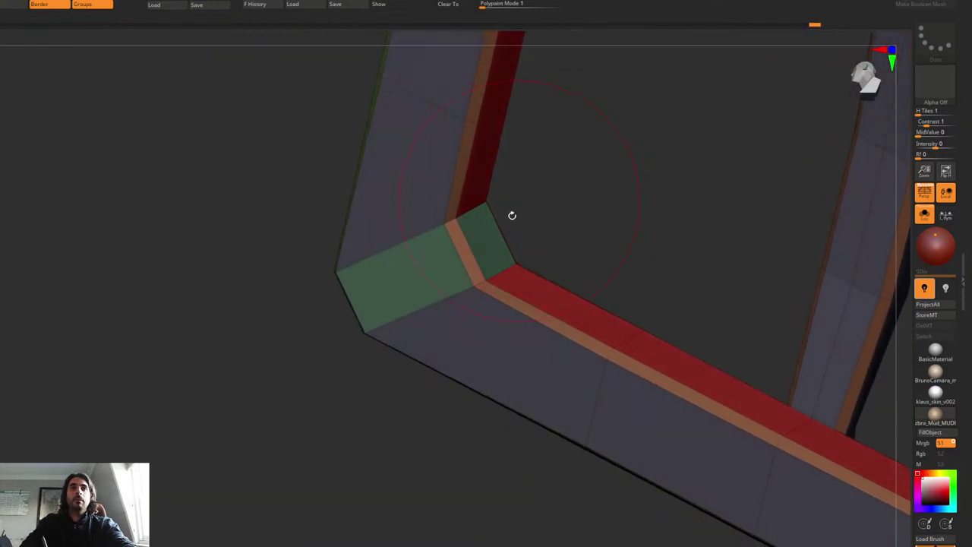
key(ctrl+z)
drag(470, 255, 478, 249)
ctrl+right_drag(479, 249, 390, 208)
drag(573, 232, 552, 228)
key(shift+f)
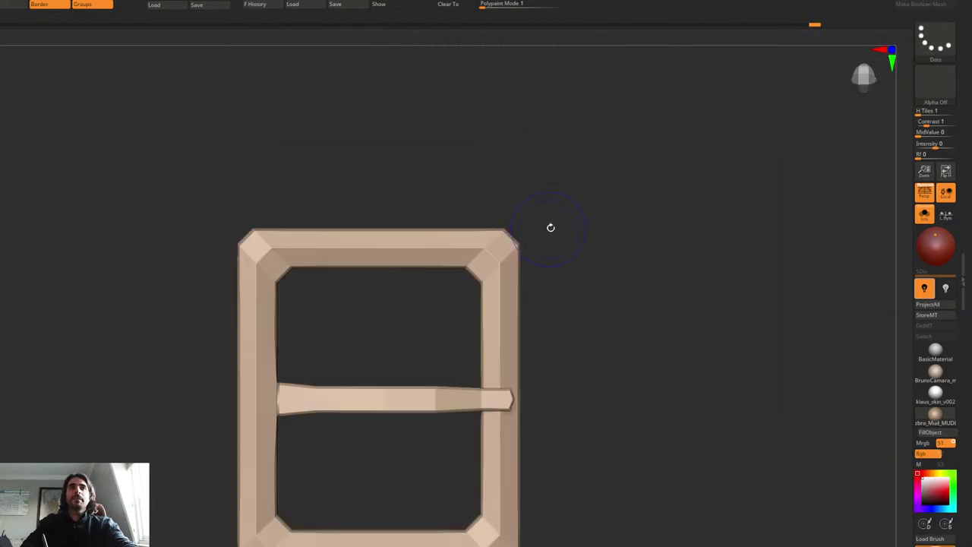
Step: Preview the whole buckle from the front with Dynamic Subdiv smoothing, and return to the unsmoothed polyframe display
key(d)
alt+drag(568, 319, 549, 230)
key(shift+d)
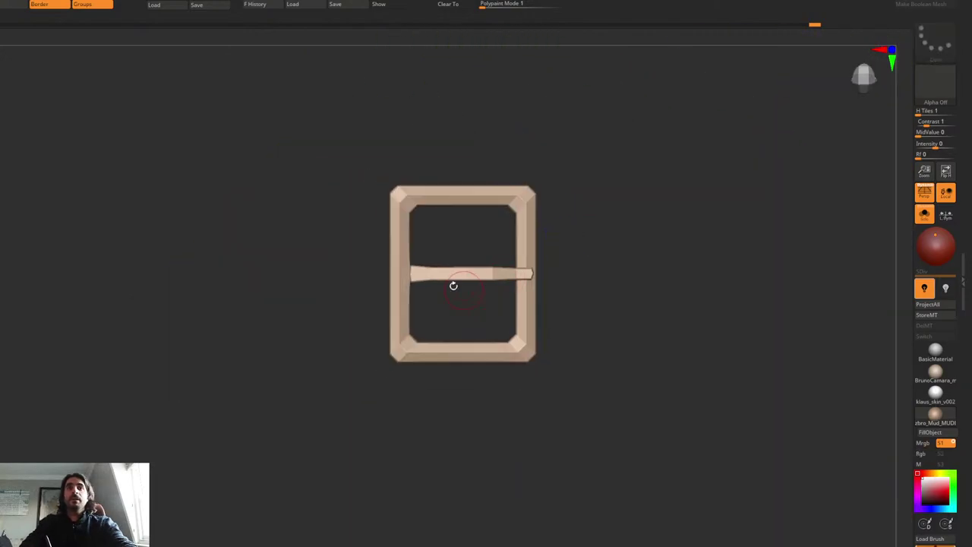
alt+drag(454, 287, 453, 253)
key(shift+f)
key(f)
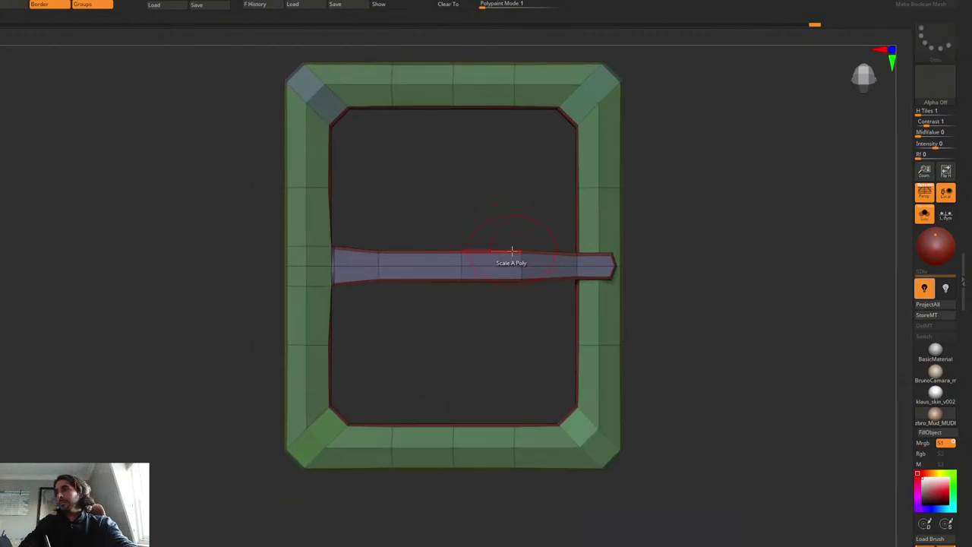
Step: Leave Solo mode and show the full character from the side together with the buckle
mouse_move(498, 266)
alt+mouse_down()
mouse_move(456, 248)
mouse_move(491, 267)
alt+mouse_up()
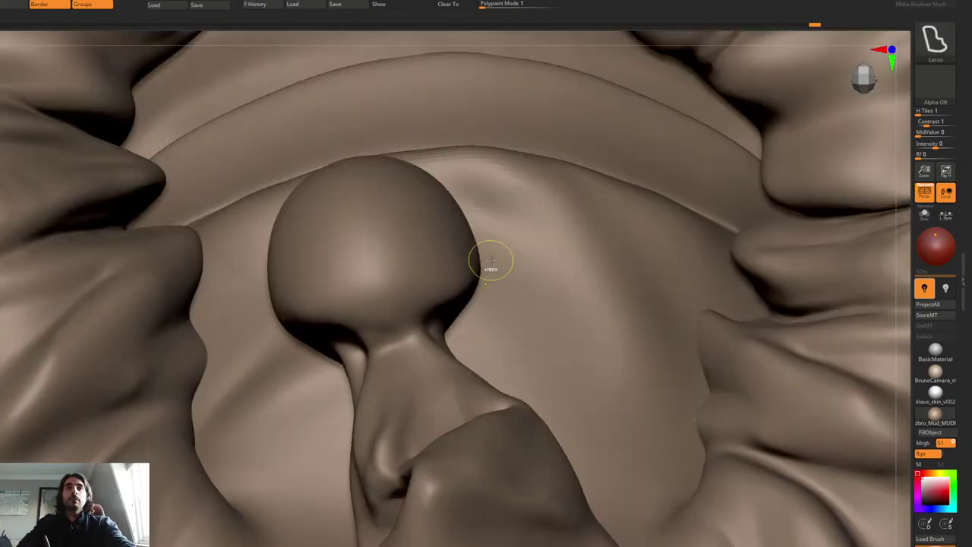
alt+right_drag(491, 261, 494, 224)
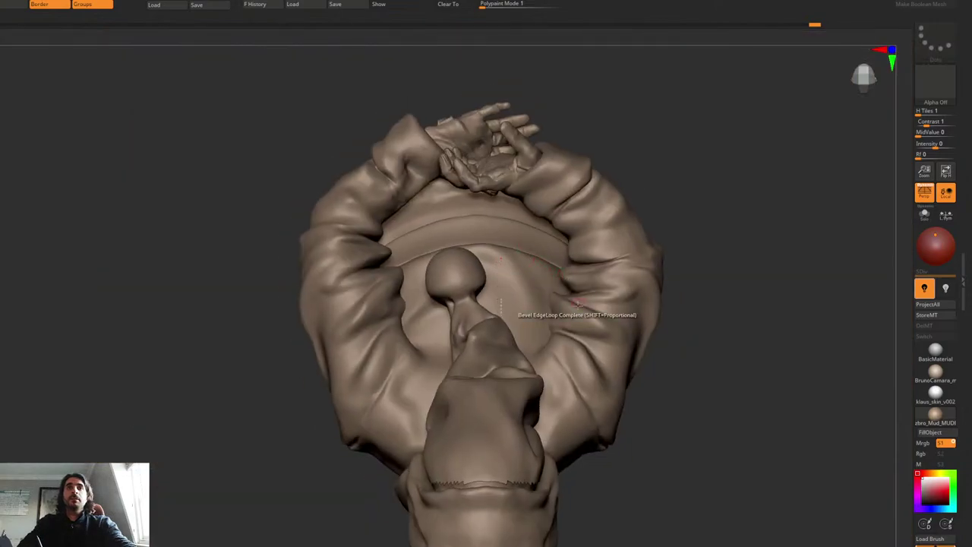
right_drag(517, 313, 580, 162)
mouse_move(586, 325)
alt+right_down()
mouse_move(584, 227)
mouse_move(449, 196)
alt+right_up()
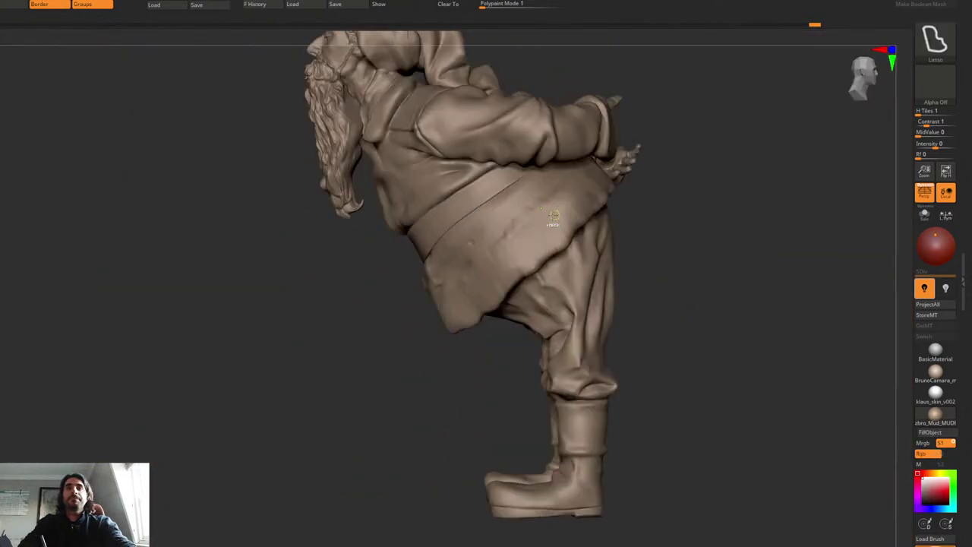
Step: Display the other subtools as a transparent ghost so the buckle shows inside the body, and save the project
key(ctrl+t)
key(ctrl+s)
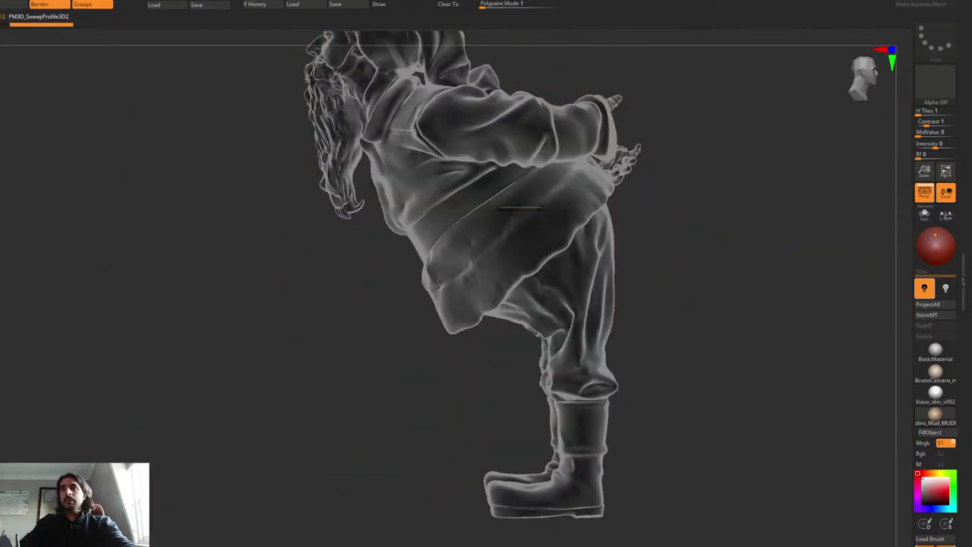
key(w)
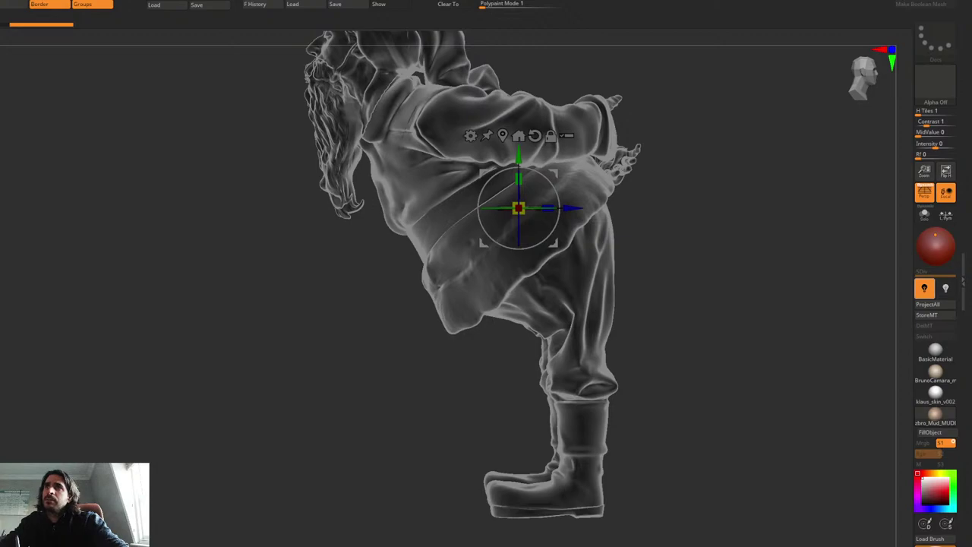
key(ctrl)
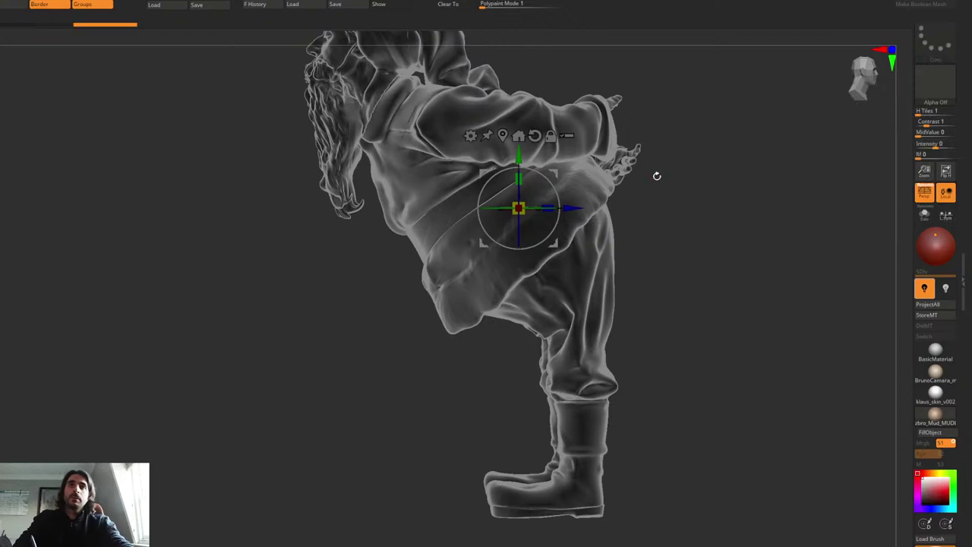
key(q)
drag(658, 175, 700, 171)
key(ctrl+shift+s)
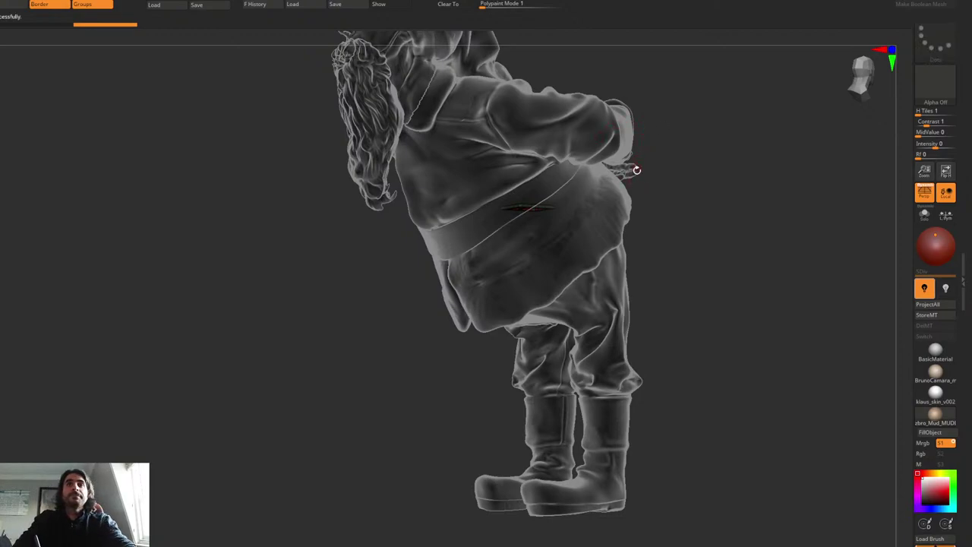
alt+drag(637, 170, 681, 180)
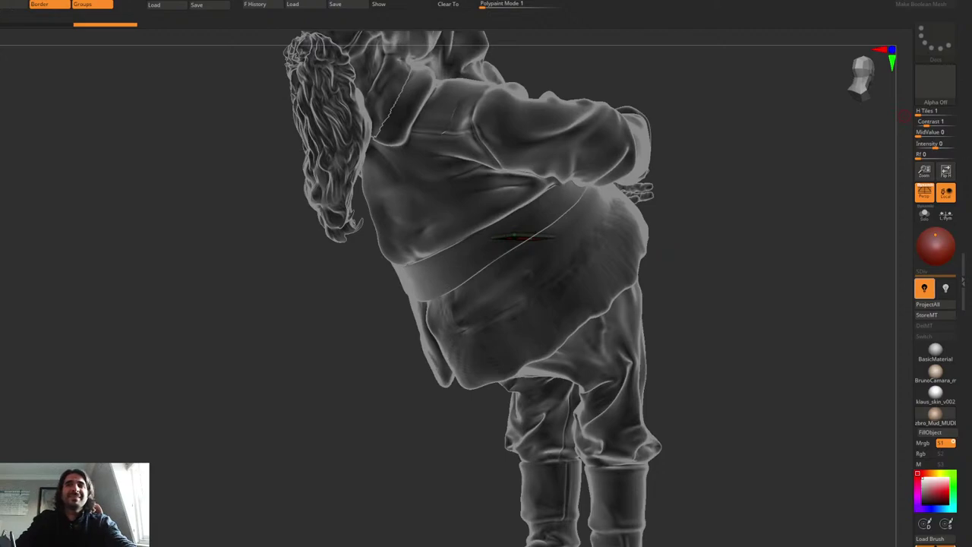
Step: Rotate the buckle upright with the gizmo and place it, scaled down, in front of the character's belt
alt+right_drag(730, 249, 715, 155)
key(w)
alt+right_drag(600, 137, 606, 174)
shift+drag(607, 175, 792, 184)
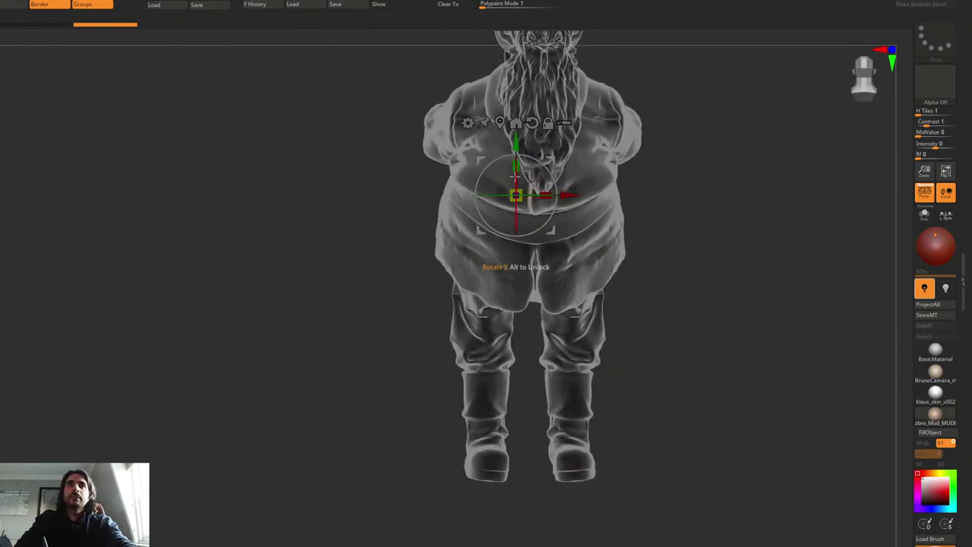
alt+shift+drag(517, 177, 511, 242)
shift+drag(650, 166, 456, 195)
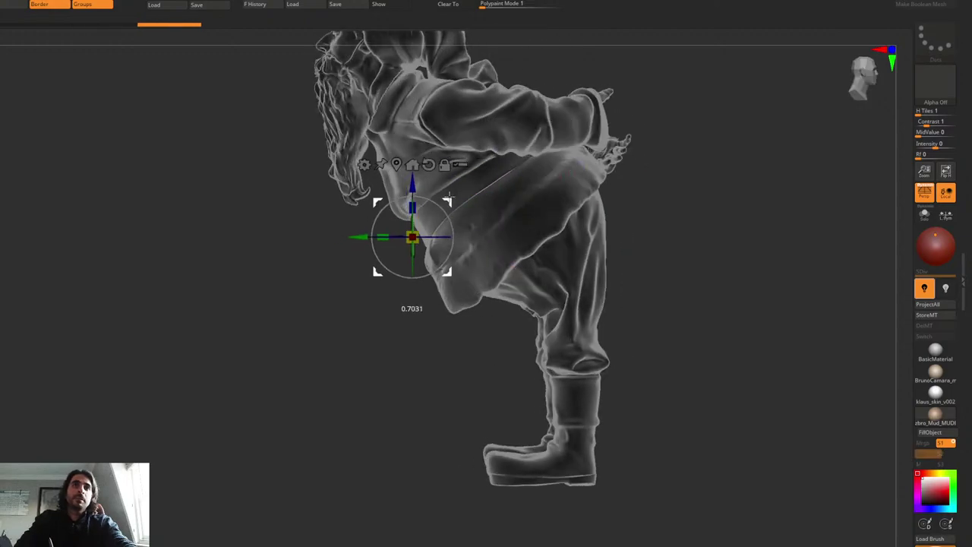
alt+click(468, 167)
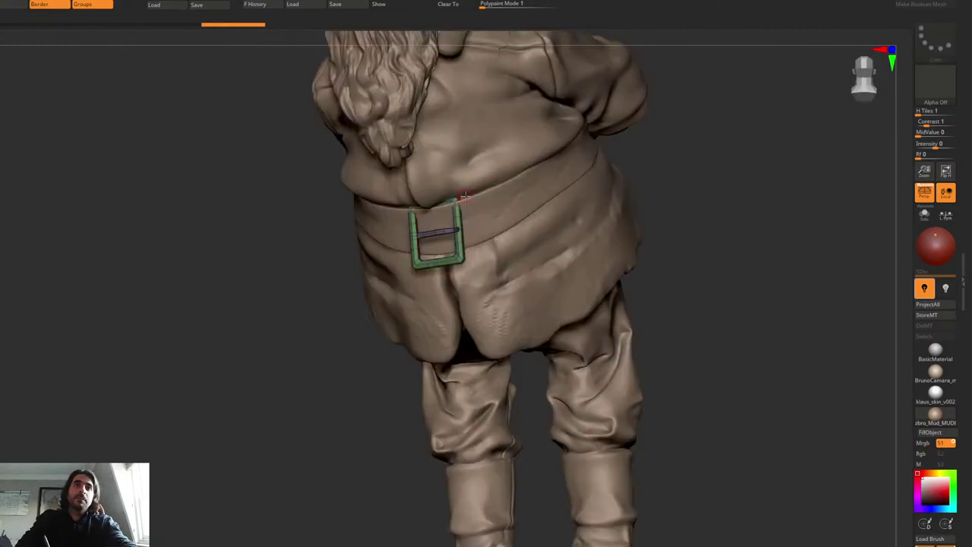
Step: Move the buckle with the gizmo onto the front centre of the belt, above the coat's opening
right_drag(466, 196, 532, 202)
key(w)
drag(394, 226, 422, 249)
alt+right_drag(423, 249, 498, 231)
drag(493, 228, 516, 227)
right_drag(555, 205, 526, 119)
drag(484, 101, 479, 127)
right_drag(486, 131, 540, 201)
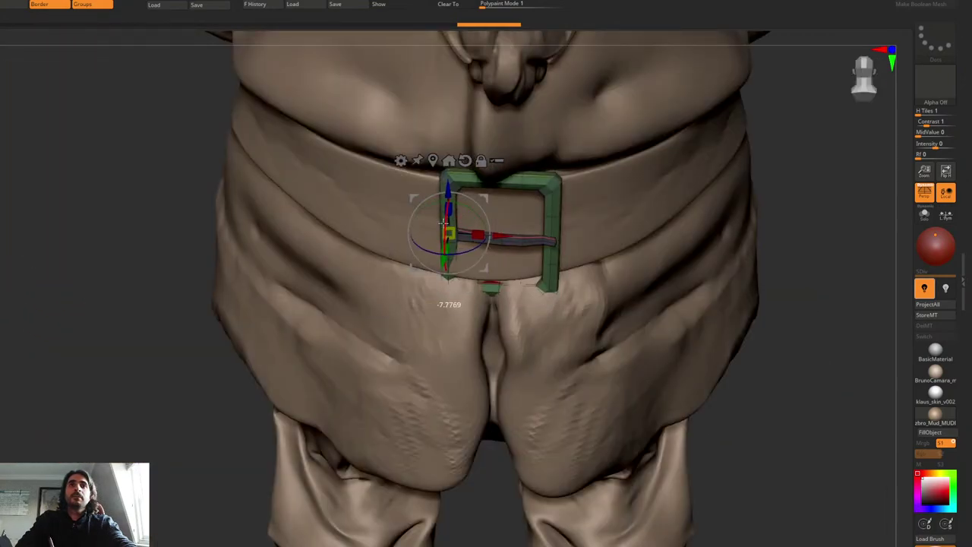
Step: Tilt the buckle to follow the belt's slope and shift it against the belt's surface
drag(443, 219, 443, 219)
drag(458, 250, 448, 251)
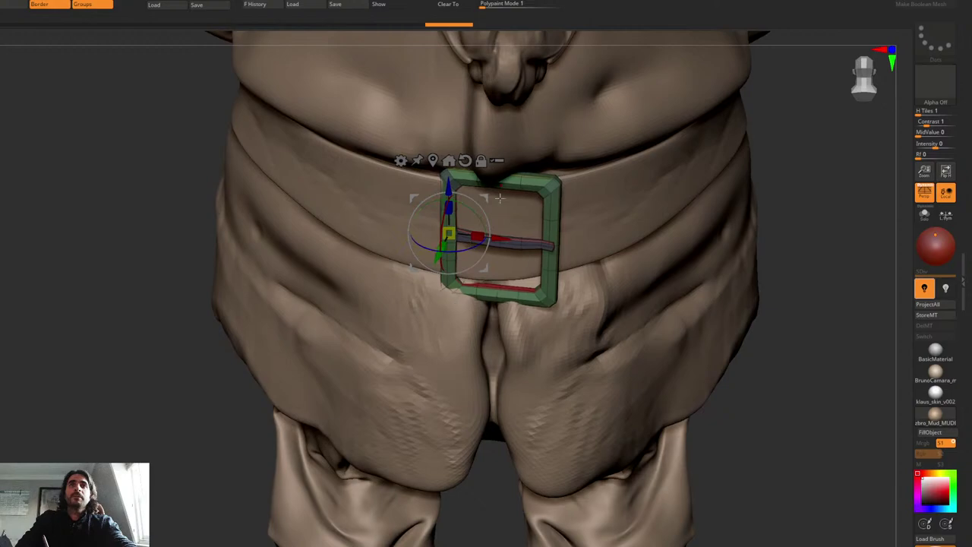
right_drag(558, 190, 475, 168)
drag(500, 249, 496, 252)
right_drag(525, 204, 594, 211)
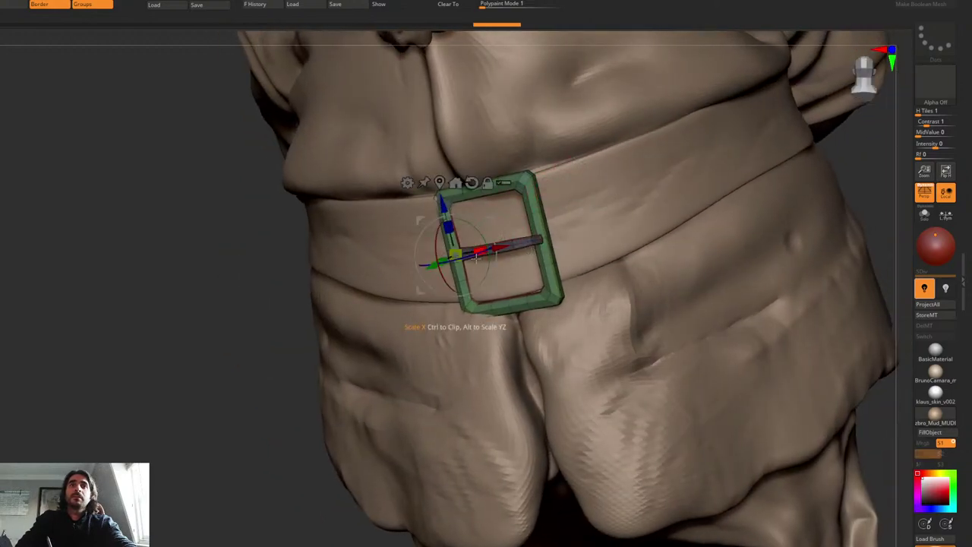
drag(456, 255, 436, 245)
key(q)
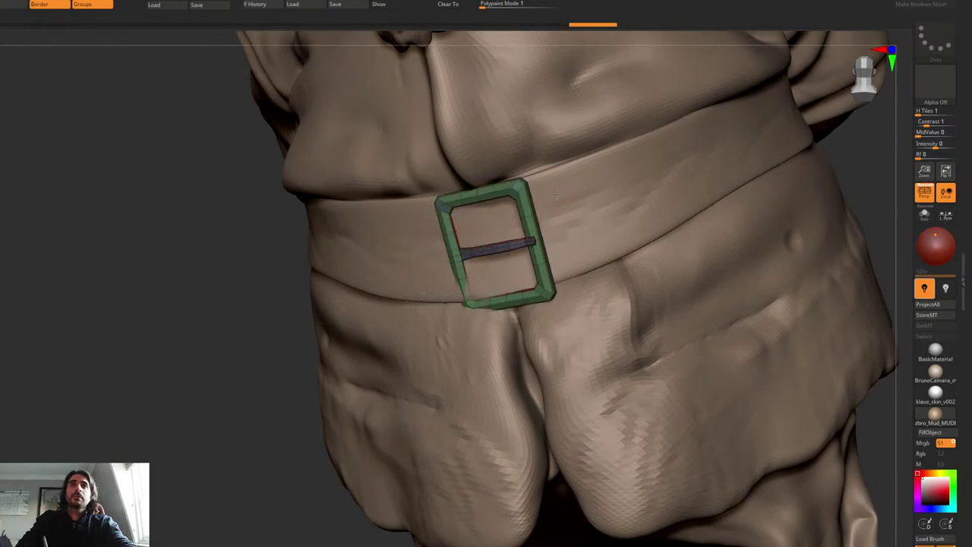
Step: Make the belt the active subtool at subdivision level 1 and face its front for reshaping around the buckle
alt+click(558, 195)
key(space)
mouse_move(580, 202)
shift+right_down()
mouse_move(601, 187)
mouse_move(590, 155)
mouse_move(463, 179)
shift+right_up()
key(space)
key(space)
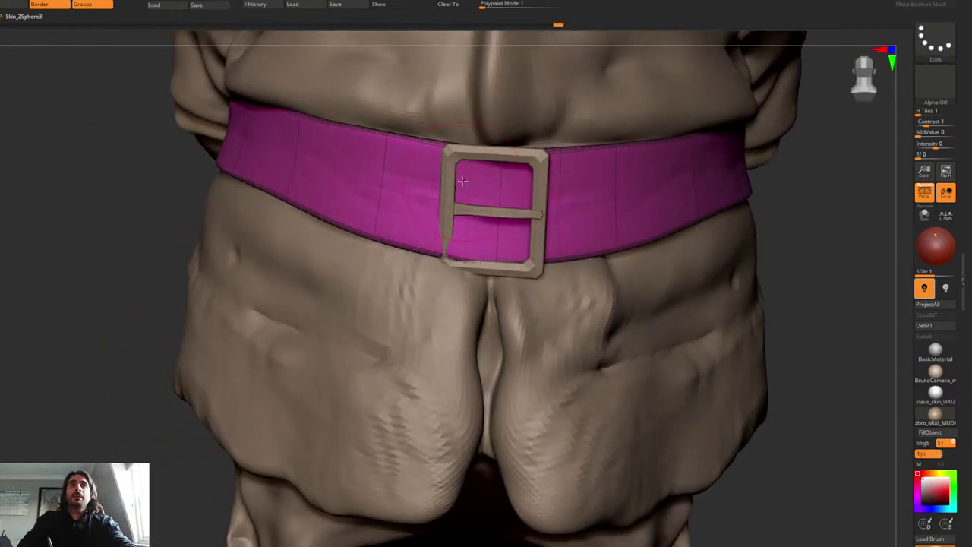
key(space)
drag(456, 178, 464, 164)
key(space)
mouse_move(462, 156)
right_down()
mouse_move(425, 171)
mouse_move(445, 149)
right_up()
Step: Try pulling down the belt's upper edge beside the buckle with brush strokes, and undo the strokes
drag(443, 149, 446, 164)
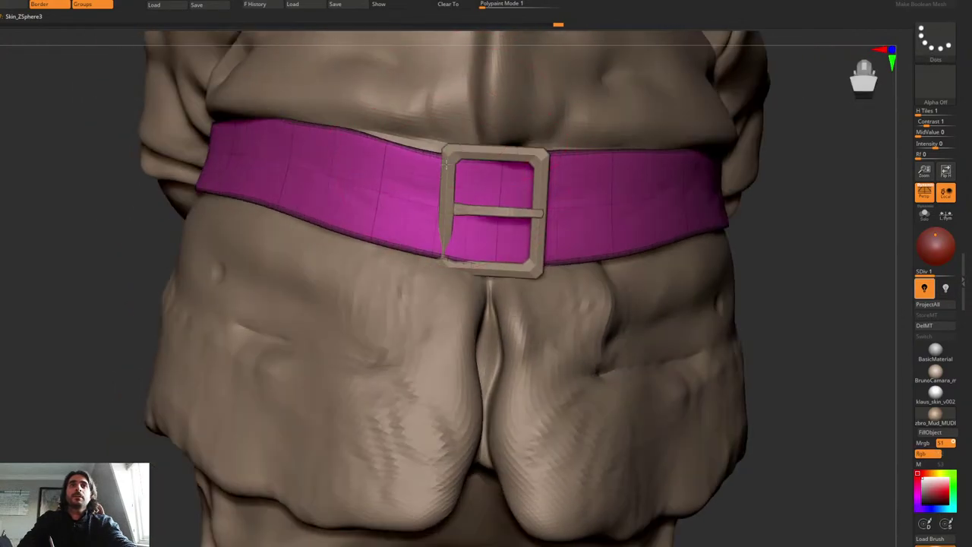
drag(366, 132, 376, 143)
drag(288, 120, 312, 128)
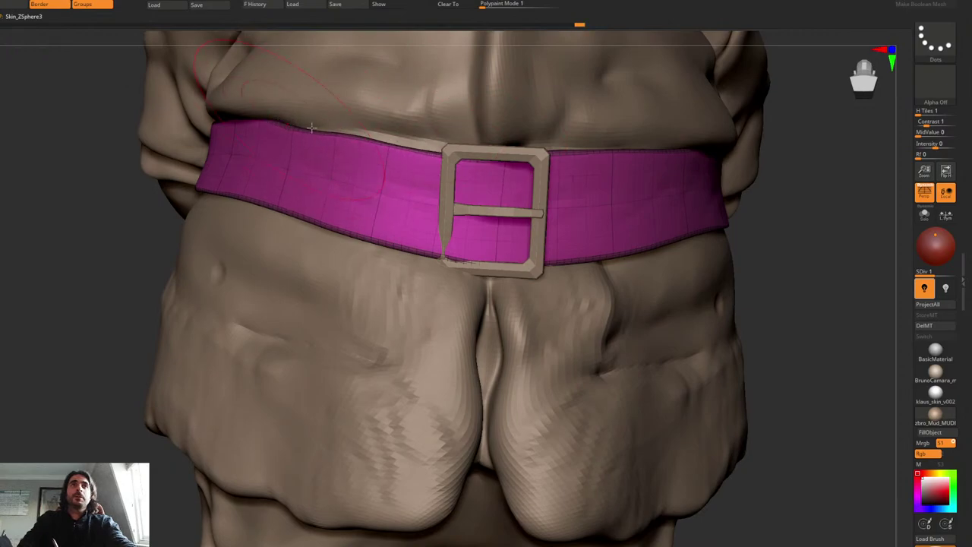
key(space)
drag(389, 142, 381, 141)
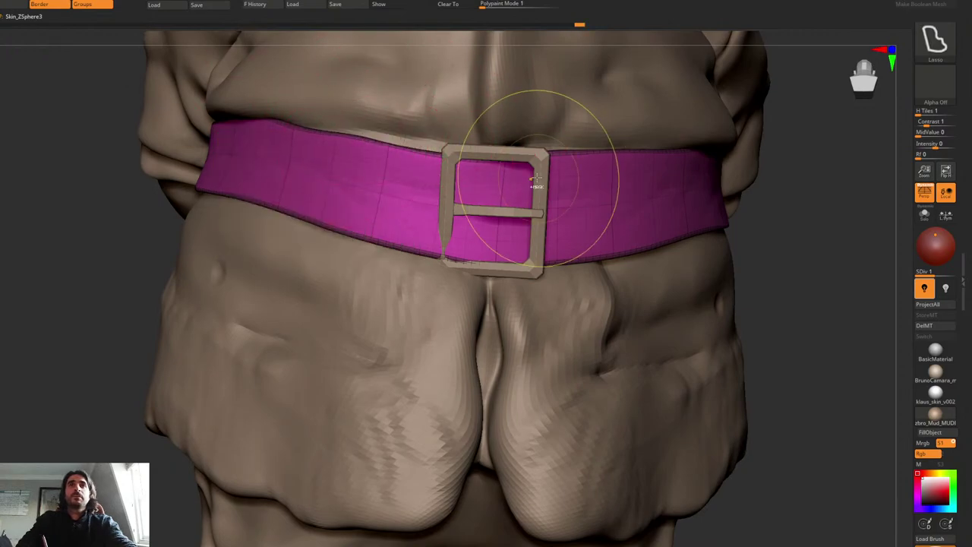
key(ctrl+z)
key(ctrl+z)
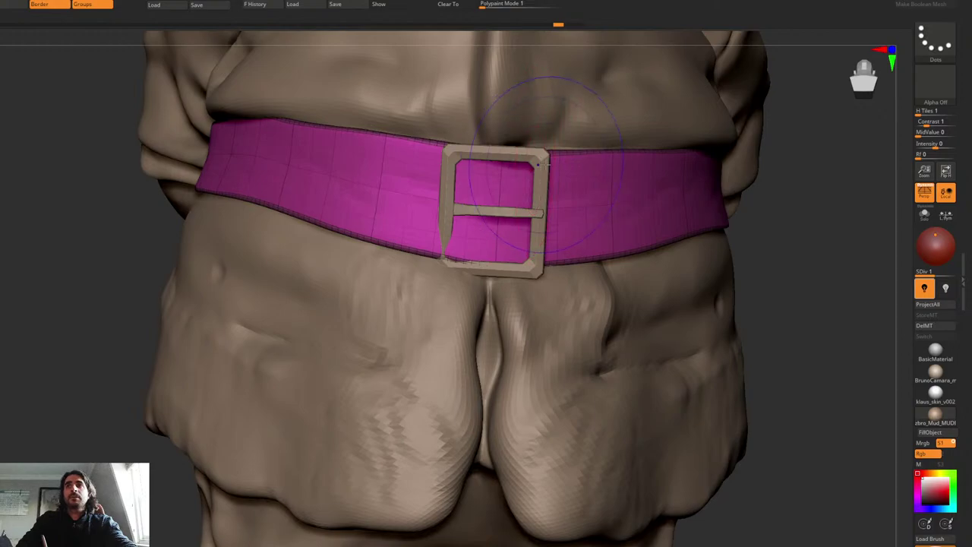
Step: Reconstruct a lower subdivision level for the belt, and try to reconstruct one more
key(ctrl+space)
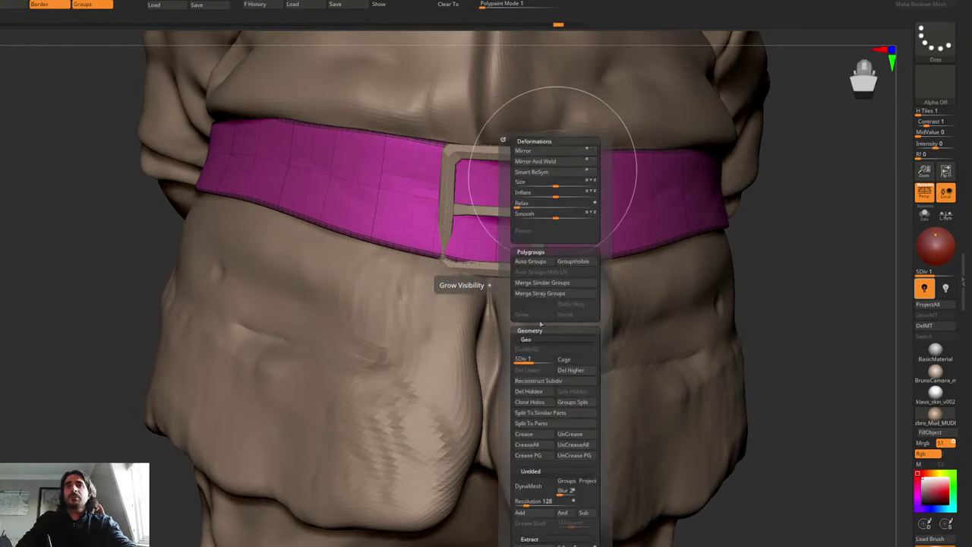
click(542, 381)
key(space)
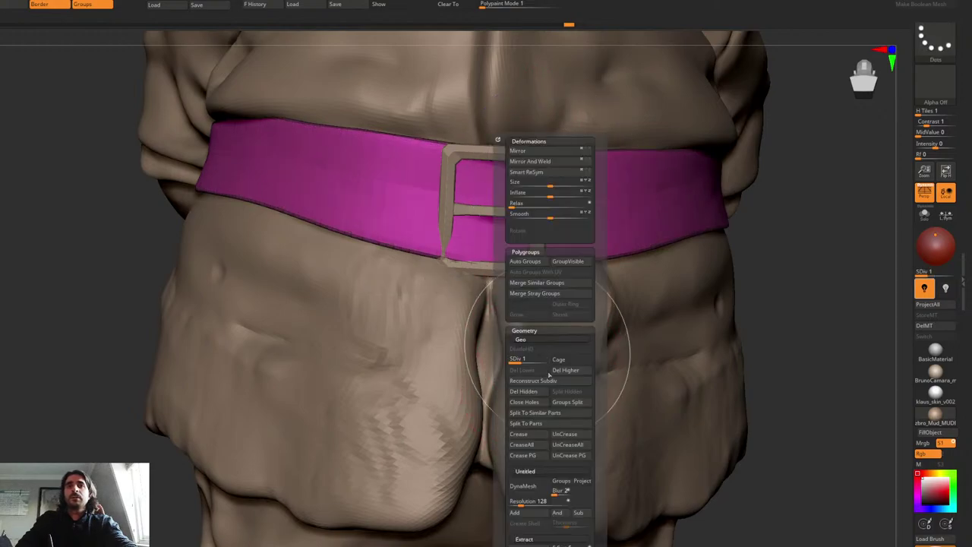
click(548, 384)
Step: Reshape the front of the belt with the Move brush so it passes over the buckle's side bar at the crossbar's pointed end
right_click(432, 232)
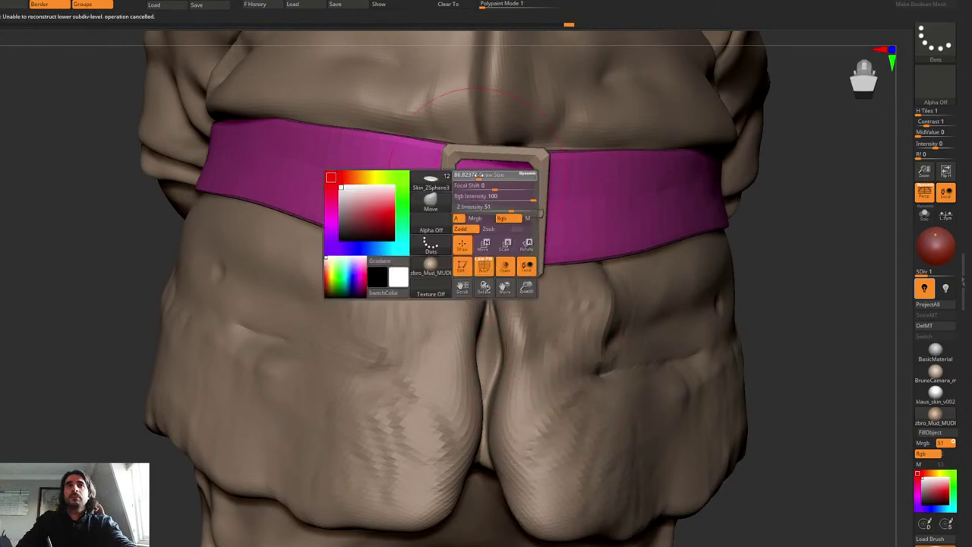
right_drag(450, 156, 487, 132)
key(shift+f)
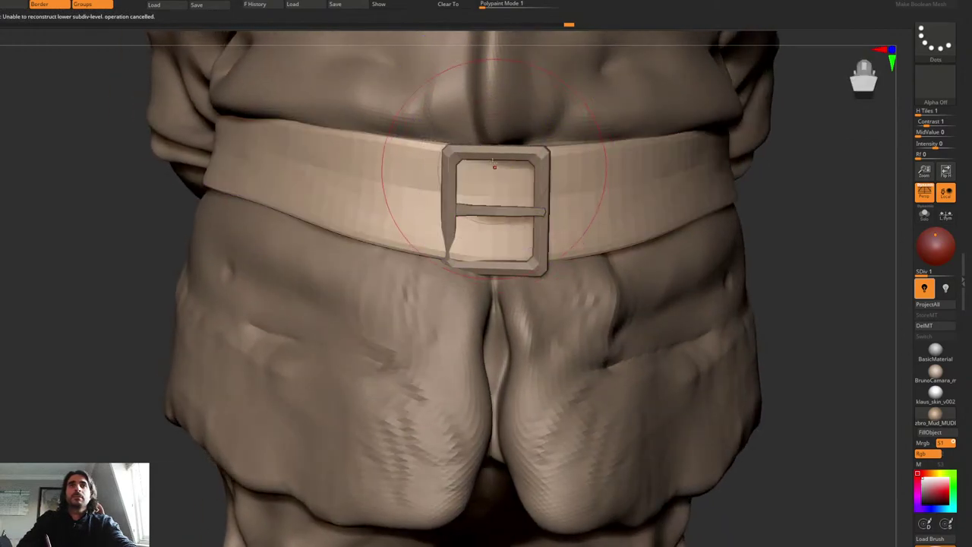
key(shift+f)
right_drag(494, 165, 508, 169)
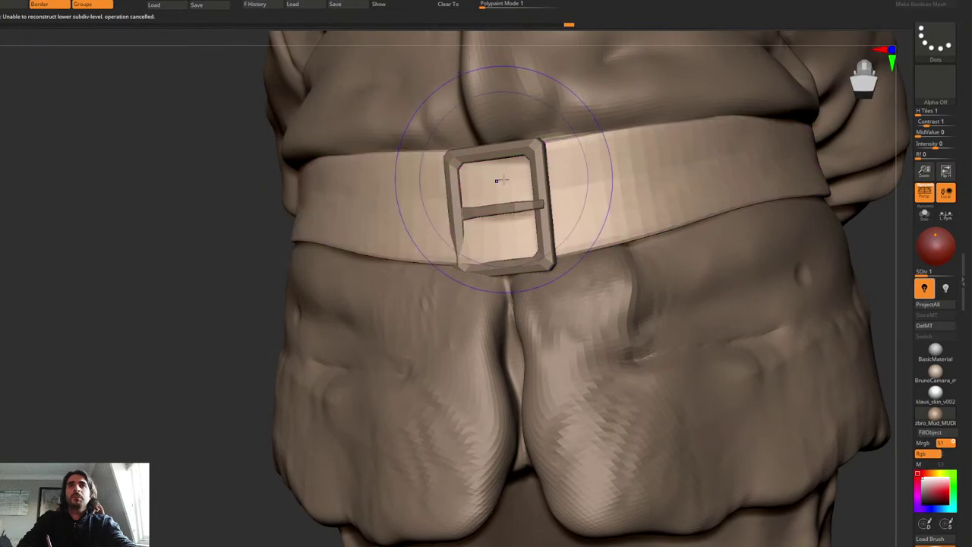
key(space)
right_drag(512, 177, 495, 165)
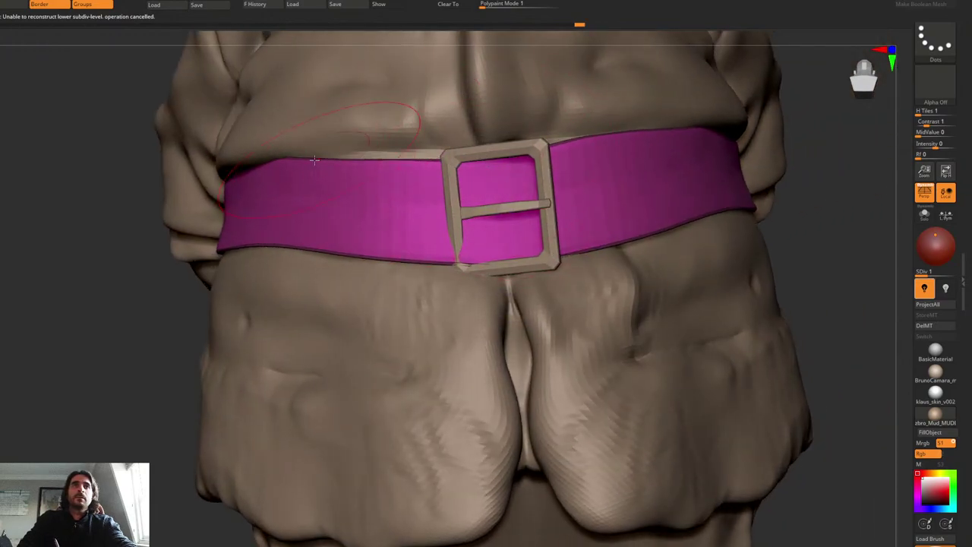
mouse_move(275, 162)
right_down()
mouse_move(399, 262)
mouse_move(472, 221)
right_up()
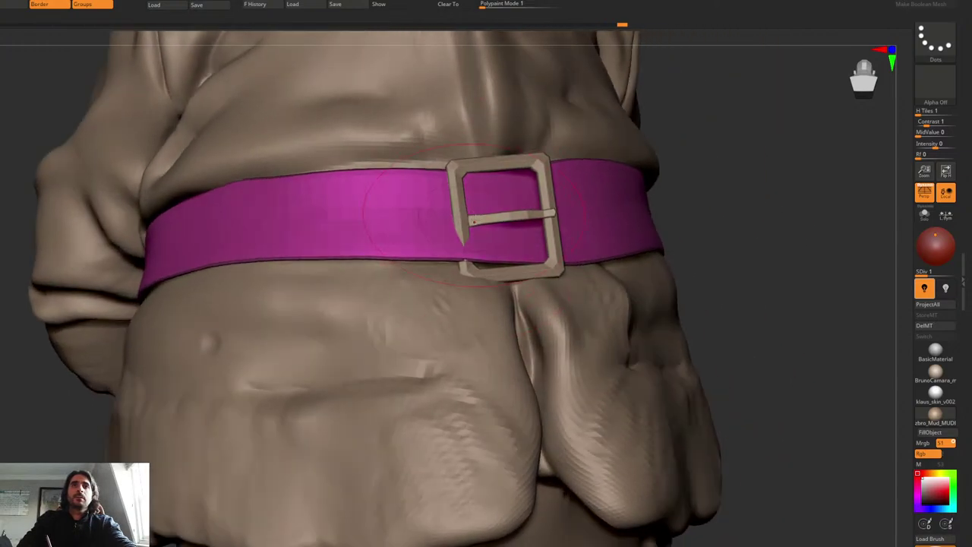
right_drag(457, 259, 494, 308)
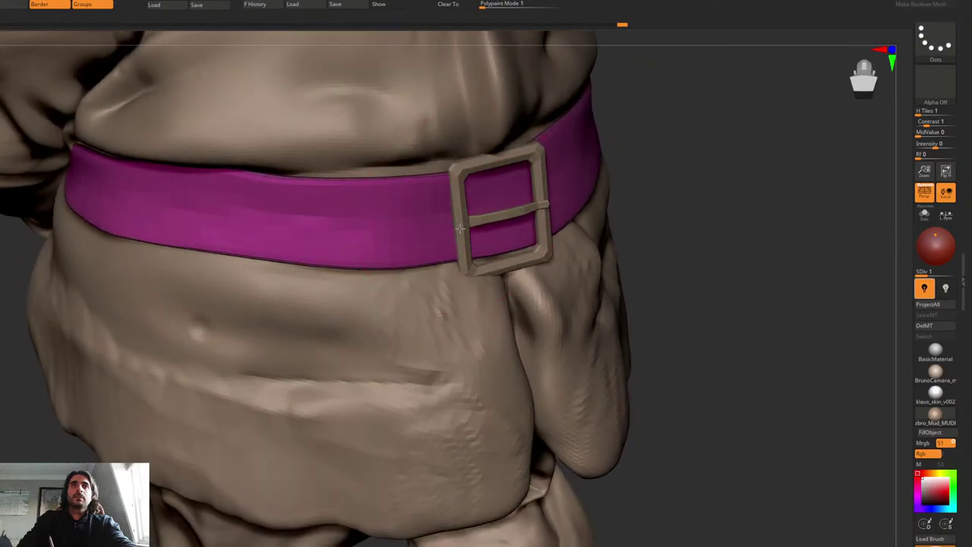
right_click(412, 262)
drag(455, 183, 467, 248)
mouse_move(467, 247)
right_down()
mouse_move(462, 188)
mouse_move(471, 198)
mouse_move(430, 193)
mouse_move(440, 212)
mouse_move(447, 195)
right_up()
Step: Try masking the belt's section behind the buckle and beside its outer bar, and undo the mask
mouse_move(445, 179)
ctrl+mouse_down()
mouse_move(456, 248)
mouse_move(450, 174)
mouse_move(375, 164)
ctrl+mouse_up()
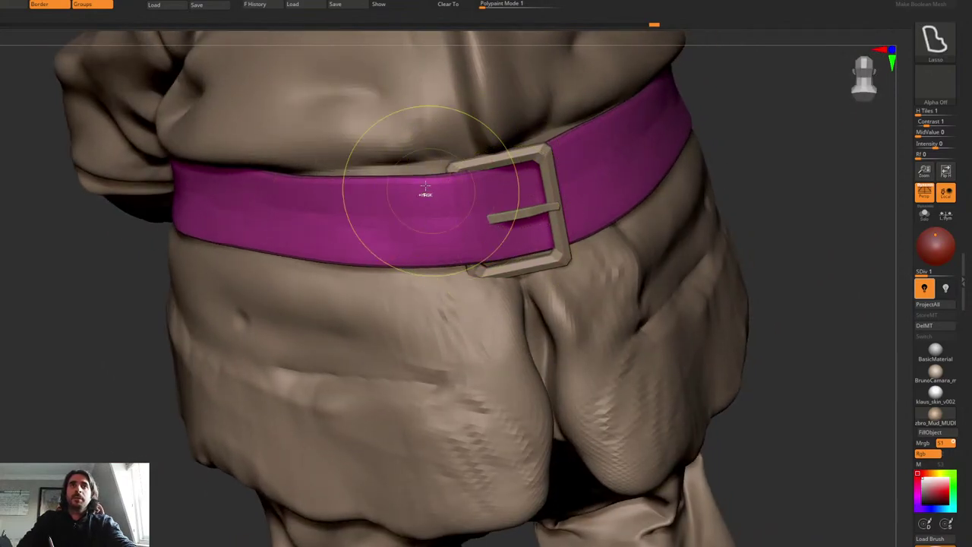
mouse_move(486, 221)
right_down()
mouse_move(504, 199)
mouse_move(521, 207)
mouse_move(520, 185)
right_up()
right_drag(547, 258, 526, 199)
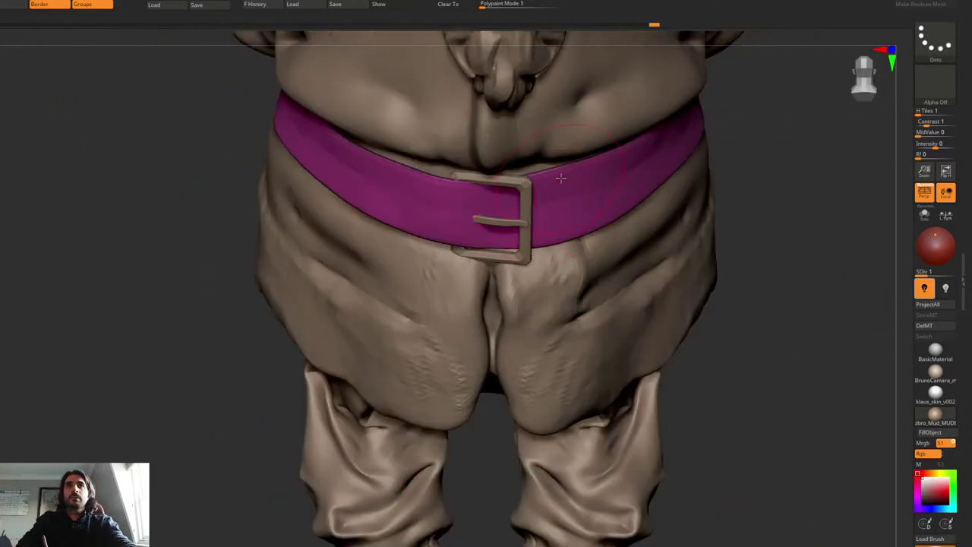
mouse_move(480, 174)
ctrl+mouse_down()
mouse_move(535, 232)
mouse_move(629, 196)
mouse_move(591, 174)
mouse_move(544, 179)
ctrl+mouse_up()
mouse_move(567, 270)
right_down()
mouse_move(546, 204)
mouse_move(550, 173)
right_up()
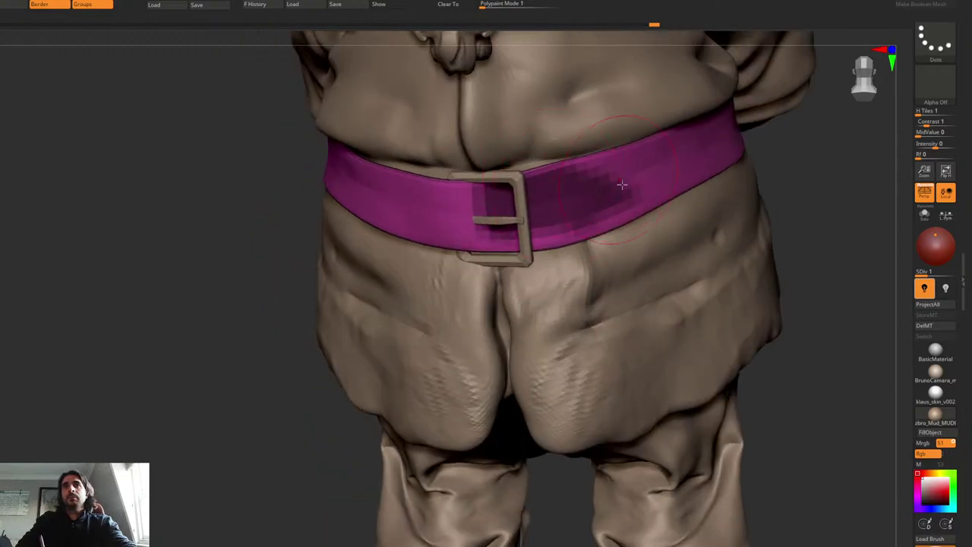
mouse_move(618, 197)
ctrl+mouse_down()
mouse_move(595, 246)
mouse_move(524, 228)
ctrl+mouse_up()
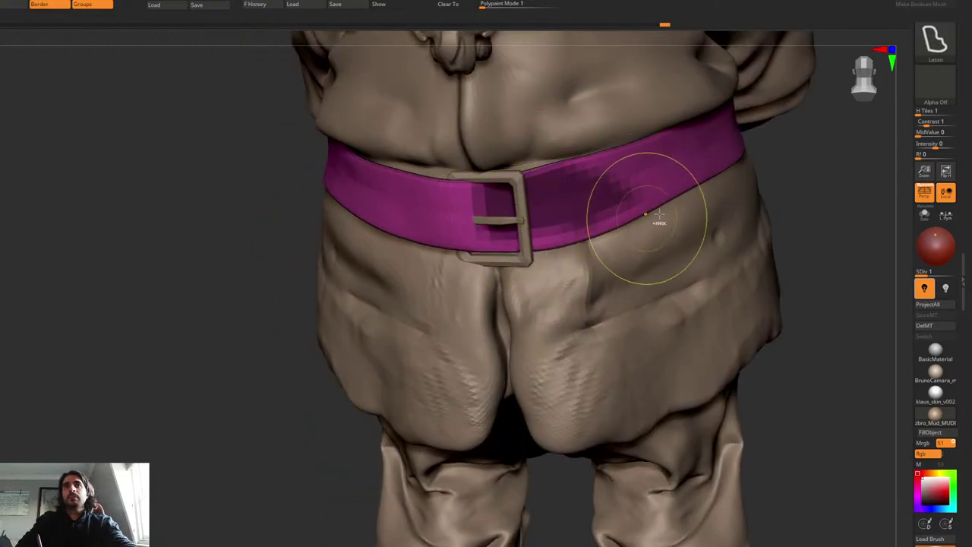
key(ctrl+z)
key(ctrl+z)
key(ctrl+shift+z)
Step: Adjust the belt's upper and lower edges with the Move brush where the strap overlaps the buckle
right_drag(655, 209, 514, 215)
key(space)
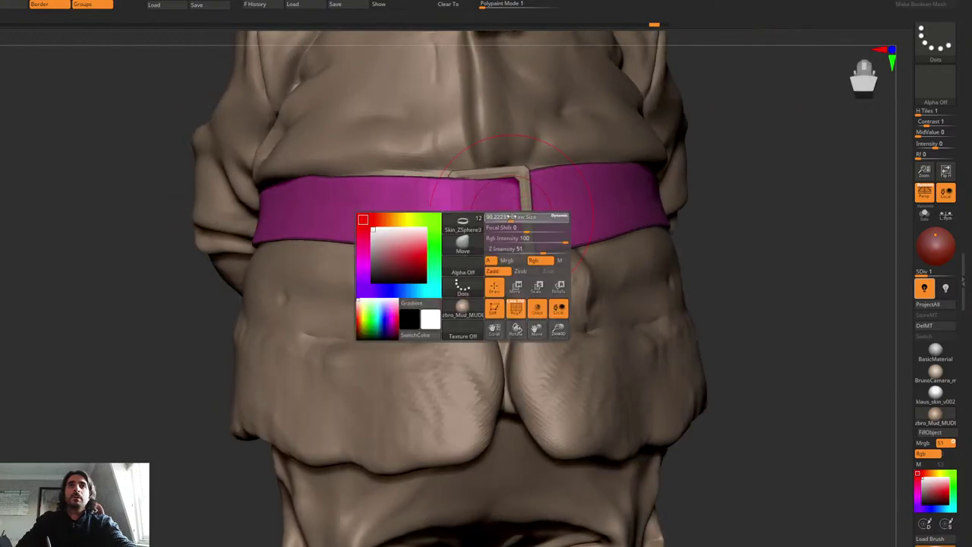
mouse_move(416, 220)
right_down()
mouse_move(449, 224)
mouse_move(434, 230)
right_up()
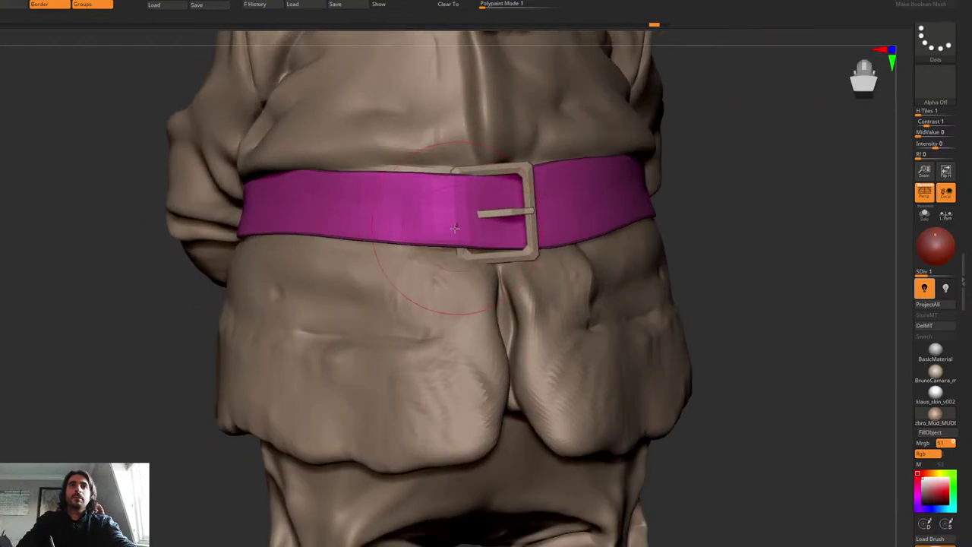
right_click(403, 187)
right_drag(412, 182, 419, 198)
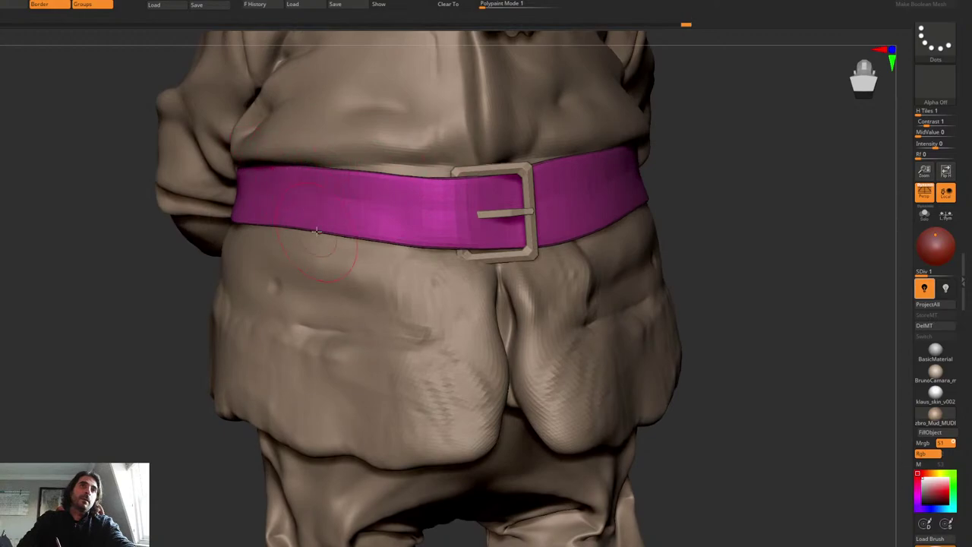
drag(403, 240, 444, 226)
mouse_move(453, 199)
right_down()
mouse_move(455, 213)
mouse_move(462, 209)
right_up()
right_click(456, 213)
right_click(462, 208)
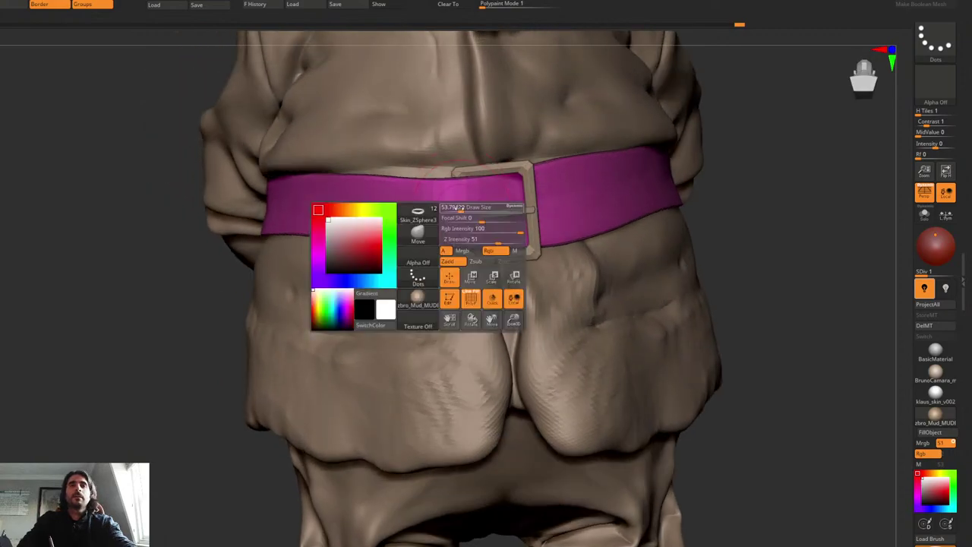
Step: Bring the belt to subdivision level 4, hide its wireframe, and shrink the Move brush for finer work at the buckle
key(d)
key(d)
key(ctrl+d)
right_click(466, 215)
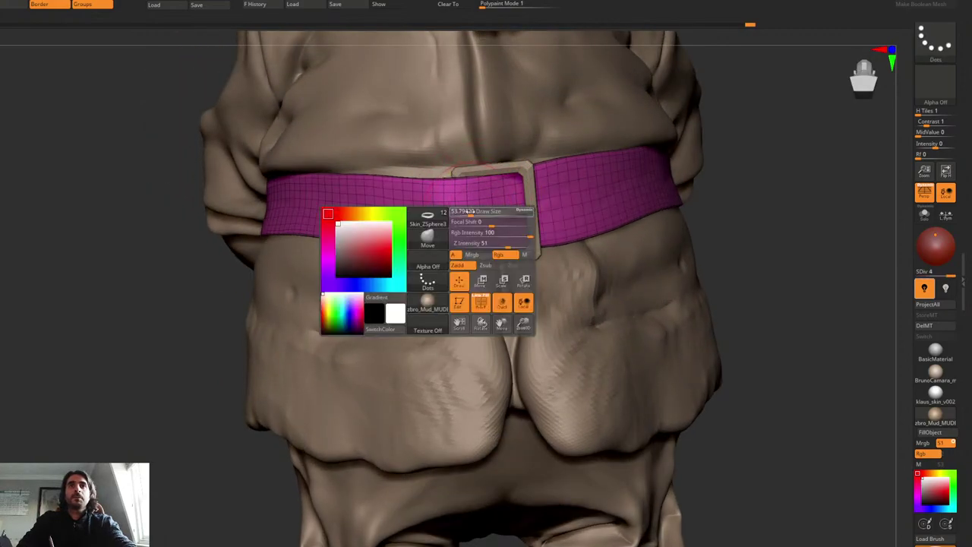
key(shift+f)
mouse_move(469, 196)
right_down()
mouse_move(467, 209)
mouse_move(480, 183)
right_up()
right_click(468, 200)
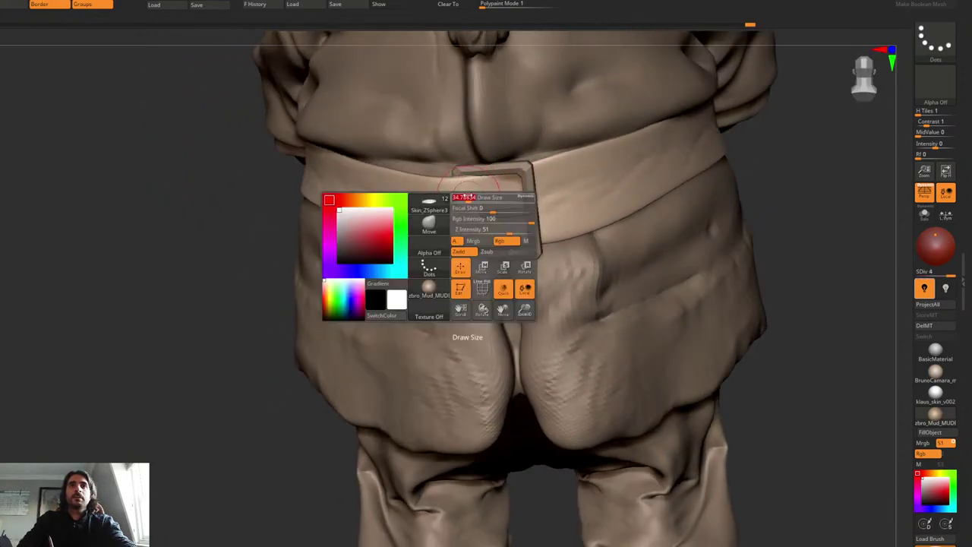
key(space)
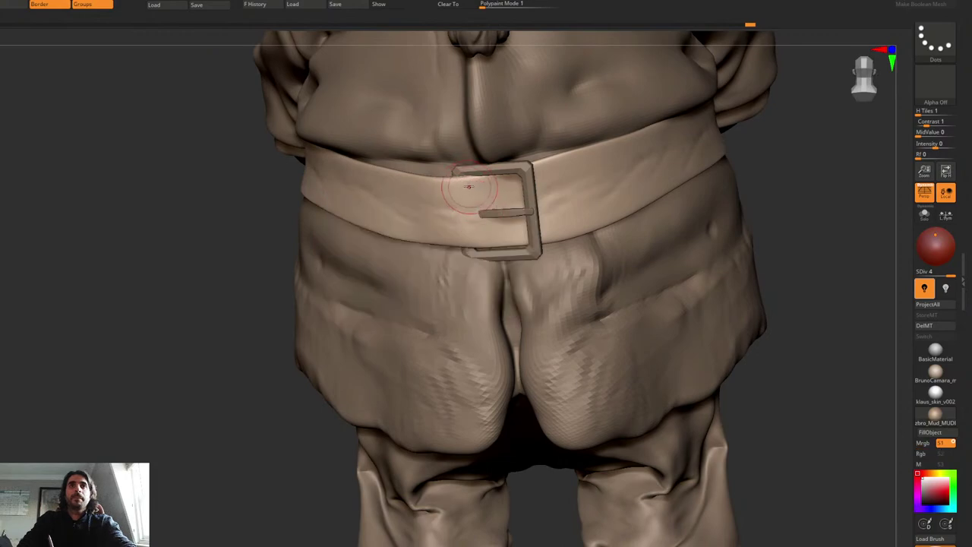
Step: Sculpt horizontal tension folds in the belt where it covers the buckle's side bar, and smooth them
drag(478, 187, 384, 187)
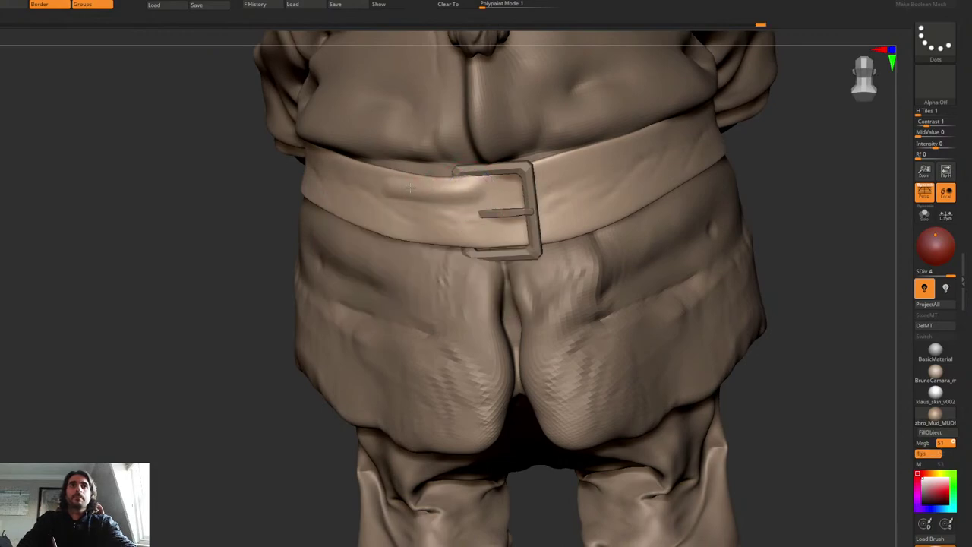
drag(482, 201, 403, 196)
key(shift)
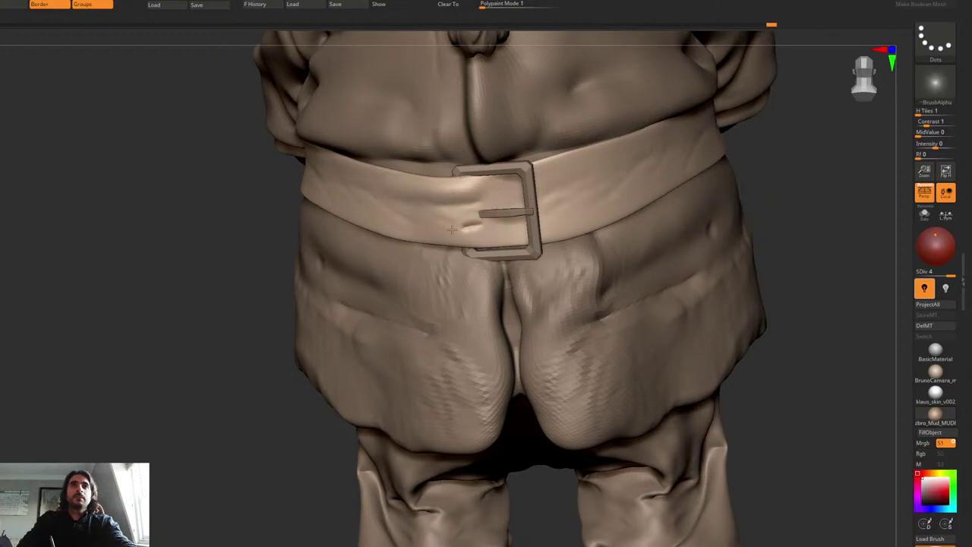
shift+drag(451, 229, 415, 226)
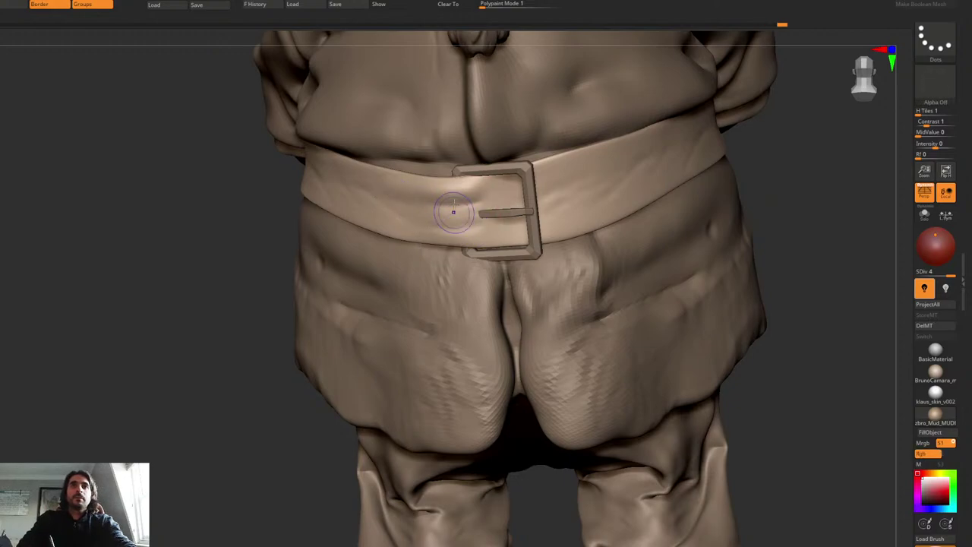
Step: Sculpt a small hole in the belt at the crossbar's tip with the ClayBuildup brush, and check it on the isolated belt
key(space)
right_drag(493, 214, 453, 215)
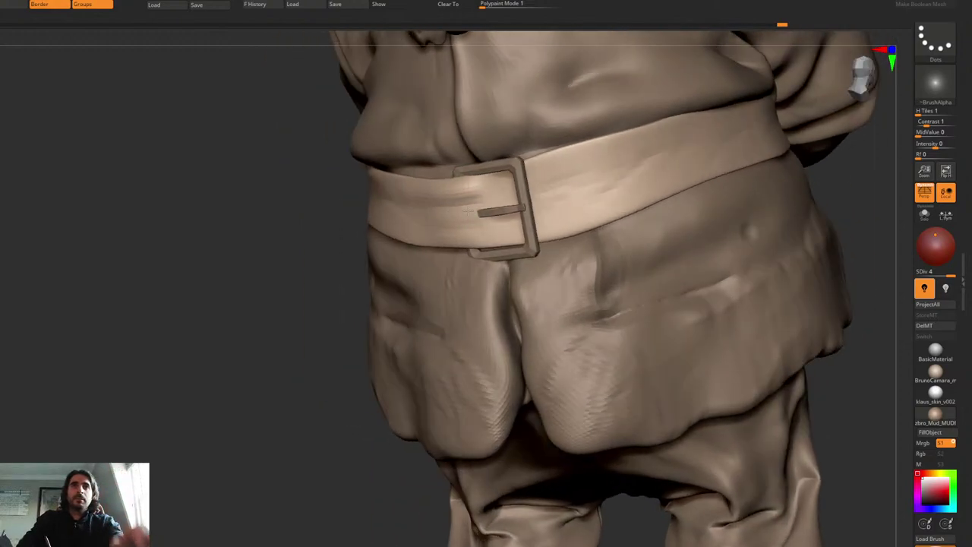
key(space)
key(ctrl)
key(space)
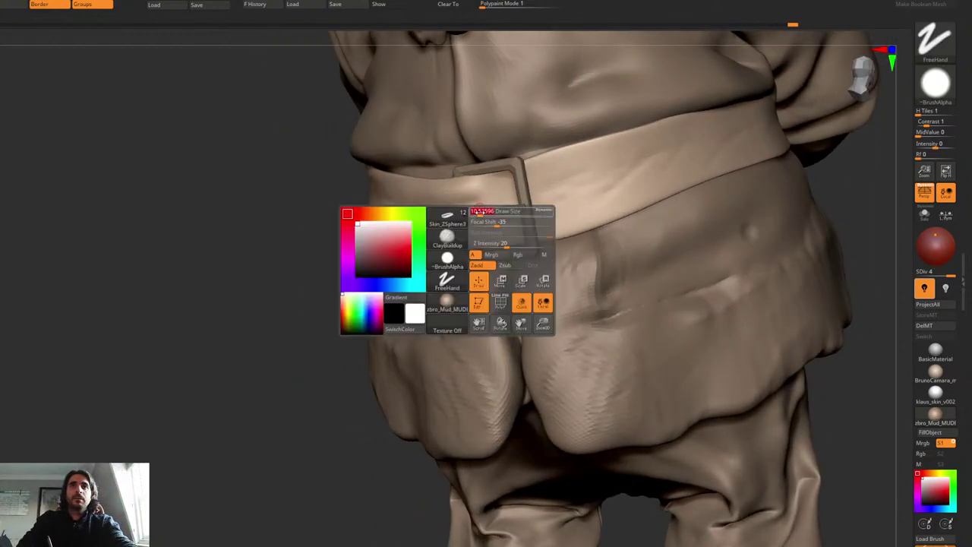
shift+drag(480, 213, 477, 214)
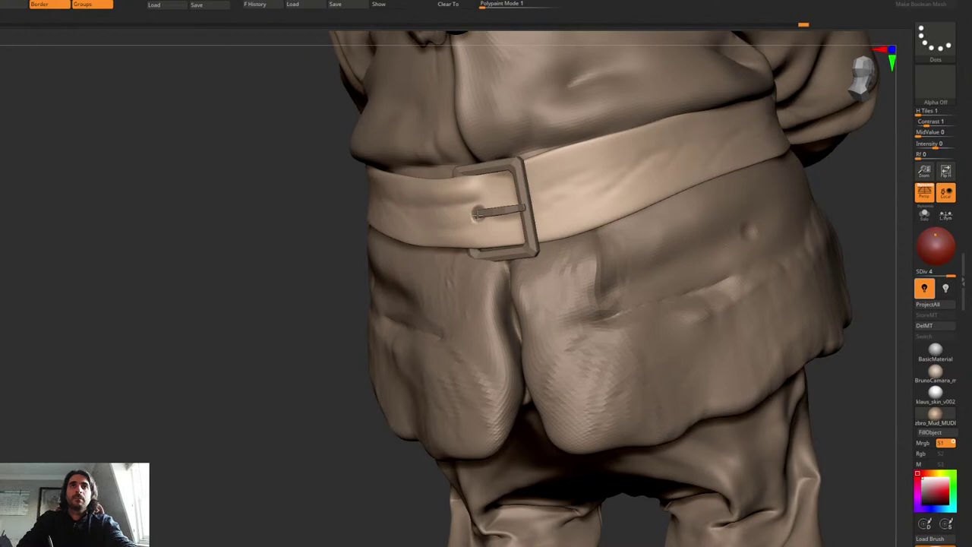
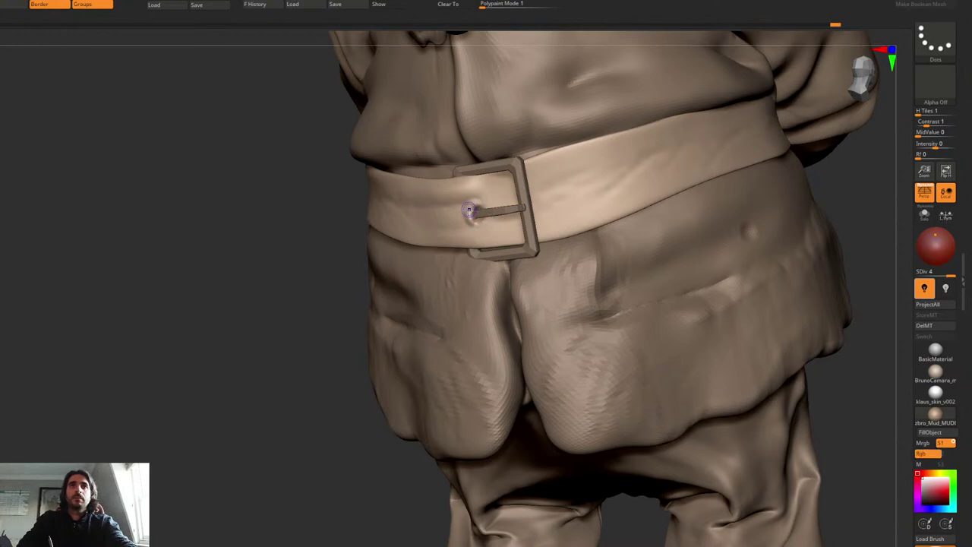
ctrl+right_drag(483, 212, 473, 187)
ctrl+shift+click(710, 203)
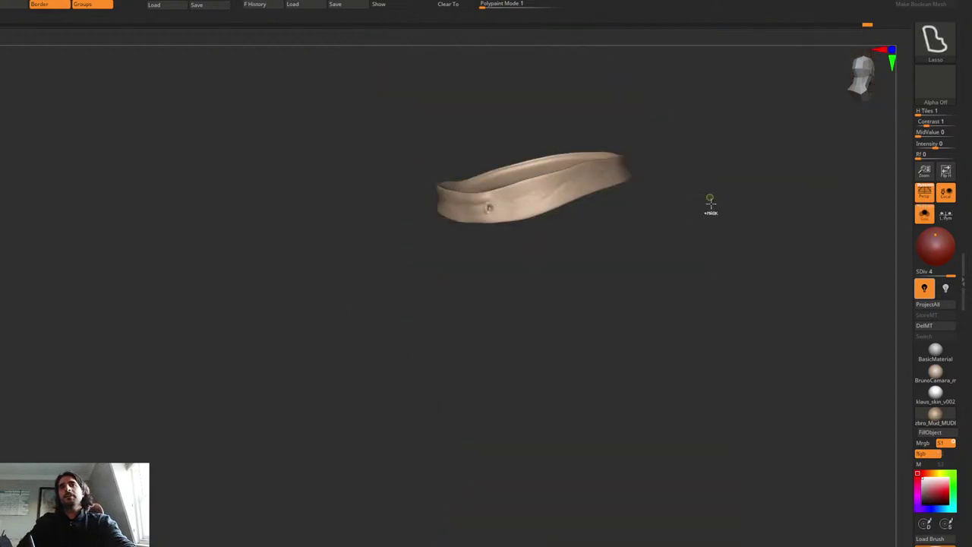
ctrl+shift+click(684, 212)
Step: Lower the belt to subdivision level 1 and resize the brush for reshaping its side below the arm
alt+right_drag(592, 165, 561, 233)
key(space)
drag(560, 232, 562, 245)
key(space)
key(shift+d)
key(shift+d)
key(shift+d)
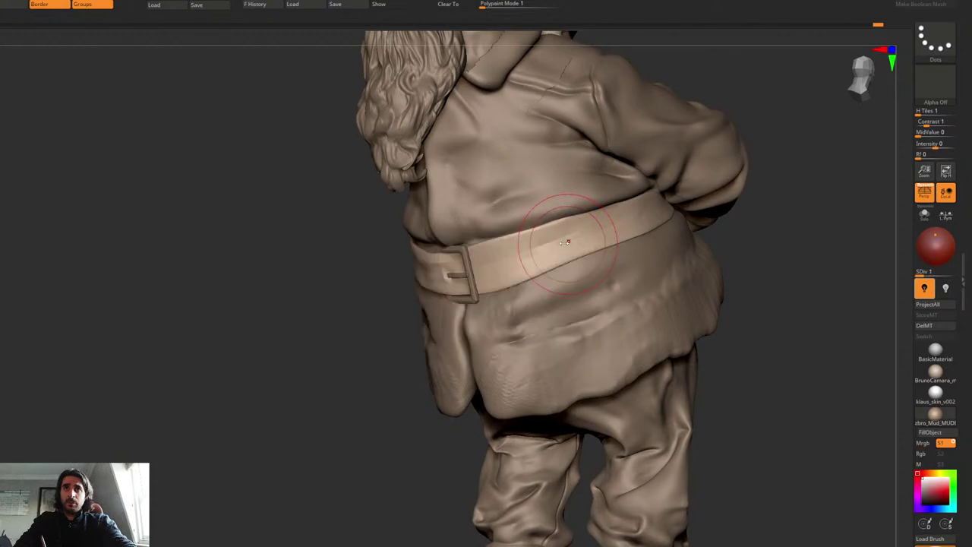
Step: Pull the belt's upper and lower edges into shape between the buckle and the arm, and smooth its side surface
right_drag(569, 238, 557, 238)
key(space)
mouse_move(553, 231)
shift+mouse_down()
mouse_move(527, 252)
mouse_move(558, 233)
shift+mouse_up()
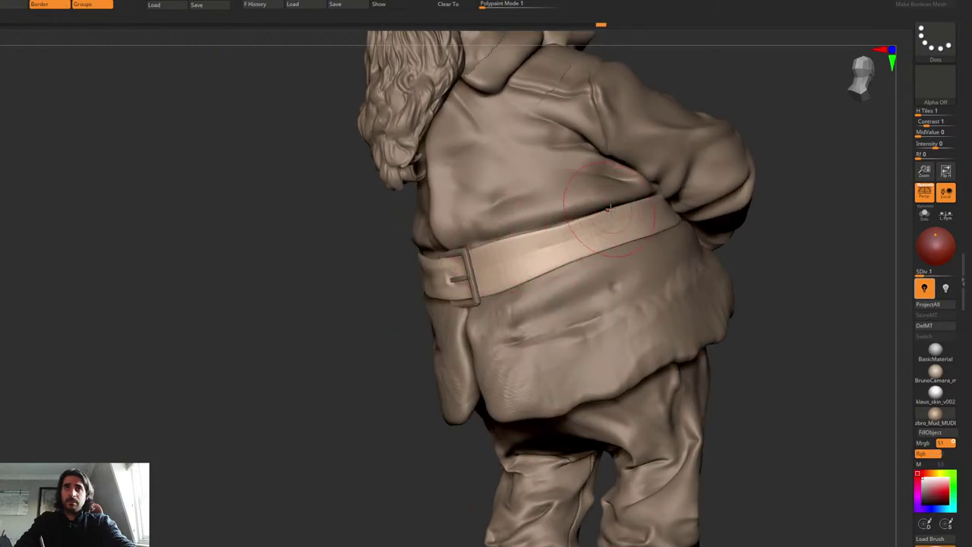
mouse_move(608, 211)
shift+mouse_down()
mouse_move(617, 217)
mouse_move(501, 238)
shift+mouse_up()
drag(520, 287, 499, 286)
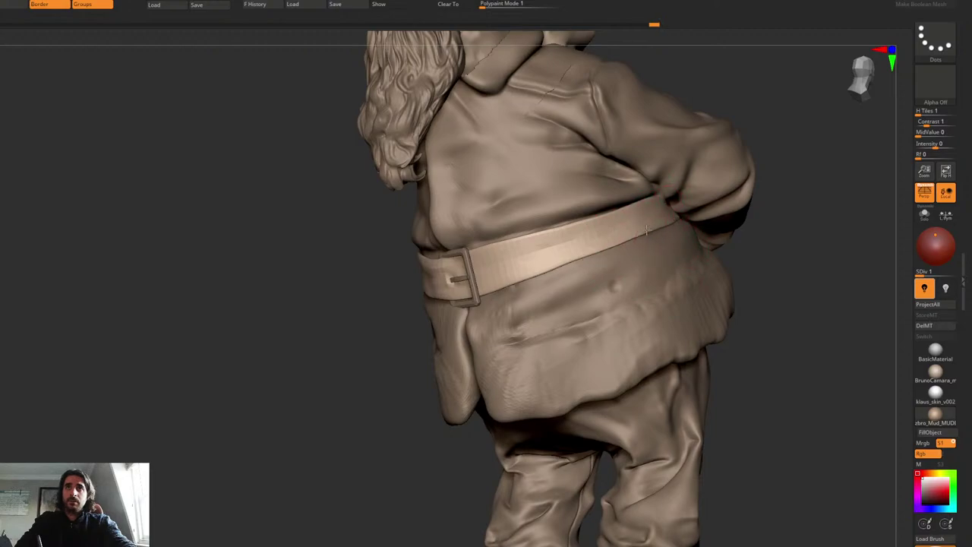
drag(647, 230, 639, 214)
right_drag(641, 213, 652, 224)
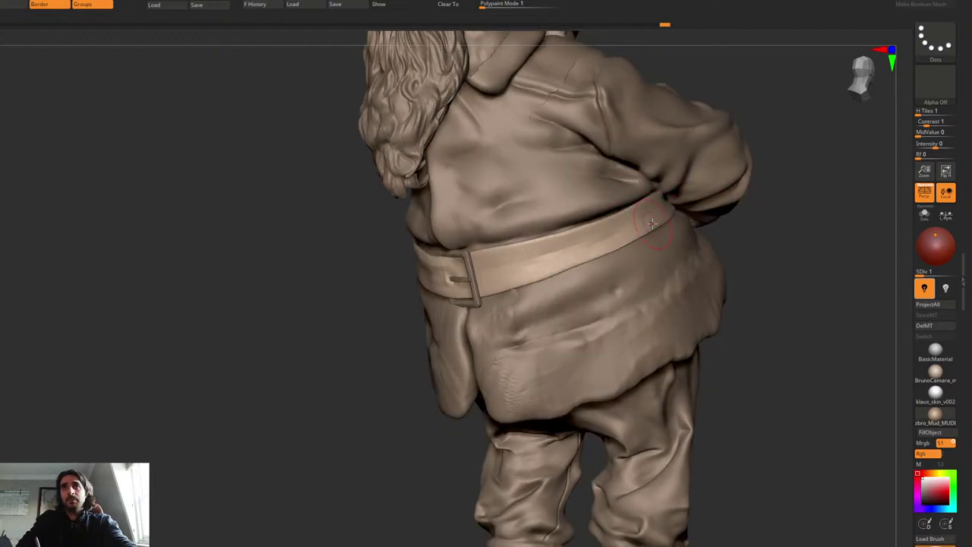
key(1)
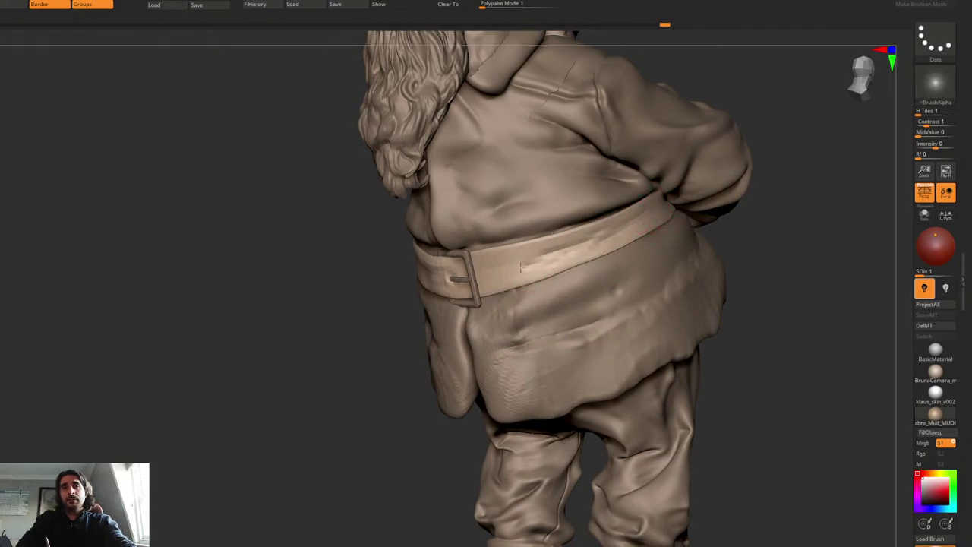
Step: Smooth and reshape the belt along the opposite side of the body, from the buckle round to below the arm
right_drag(490, 282, 436, 286)
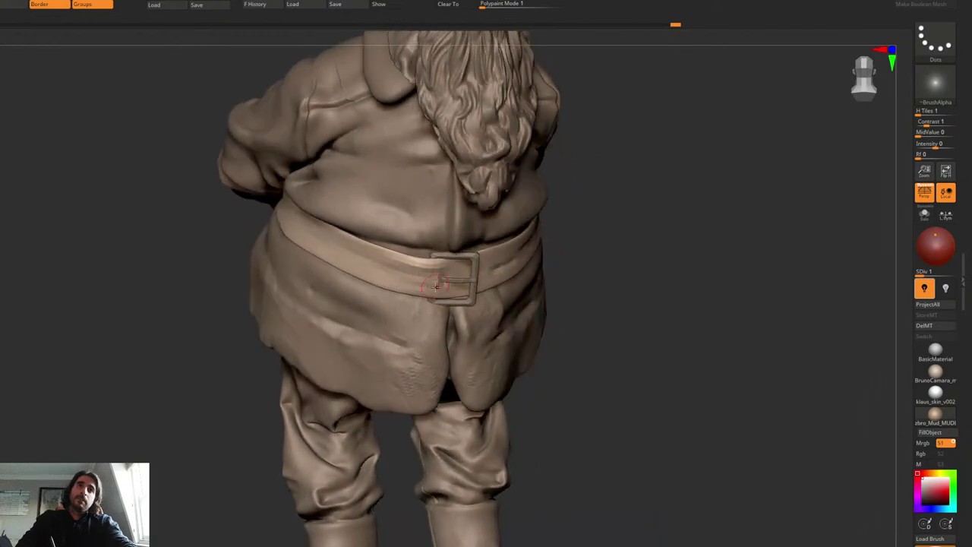
drag(384, 271, 328, 237)
right_drag(328, 237, 357, 259)
drag(355, 259, 275, 209)
right_drag(262, 195, 278, 210)
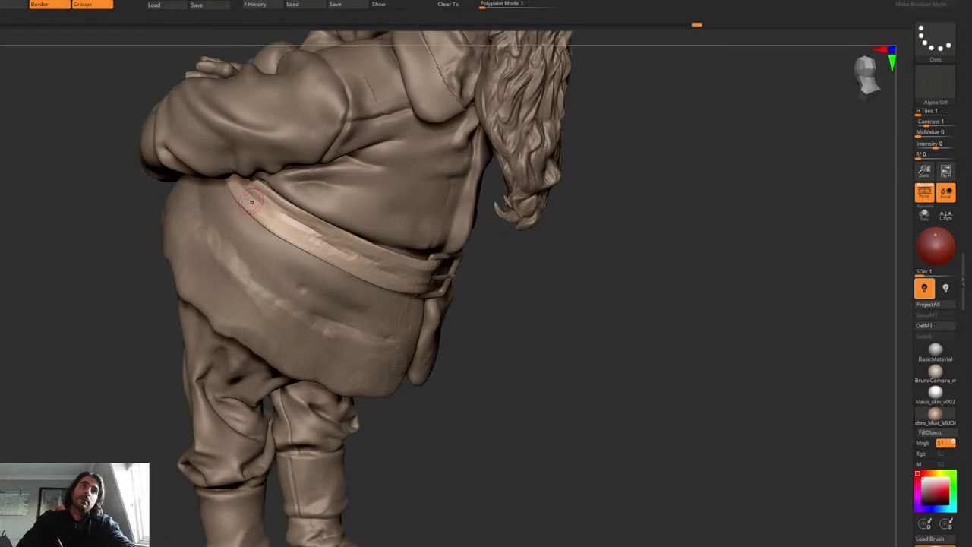
drag(252, 200, 333, 251)
mouse_move(319, 235)
right_down()
mouse_move(302, 237)
mouse_move(284, 218)
right_up()
right_click(281, 226)
shift+drag(284, 216, 277, 231)
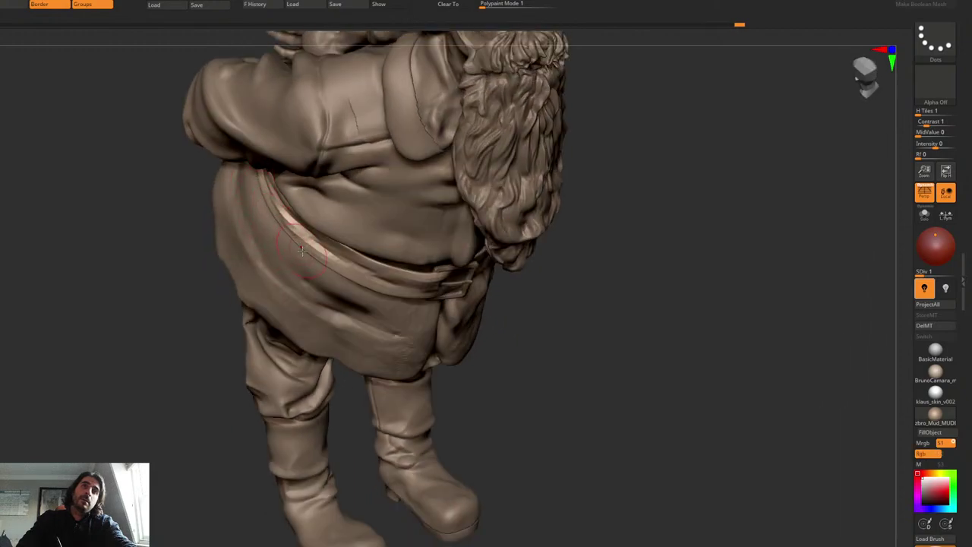
Step: Append a Cube3D primitive to the character model and make it the active subtool
ctrl+right_drag(402, 231, 357, 205)
alt+right_drag(454, 258, 494, 248)
mouse_move(493, 248)
ctrl+right_down()
mouse_move(497, 289)
mouse_move(487, 242)
ctrl+right_up()
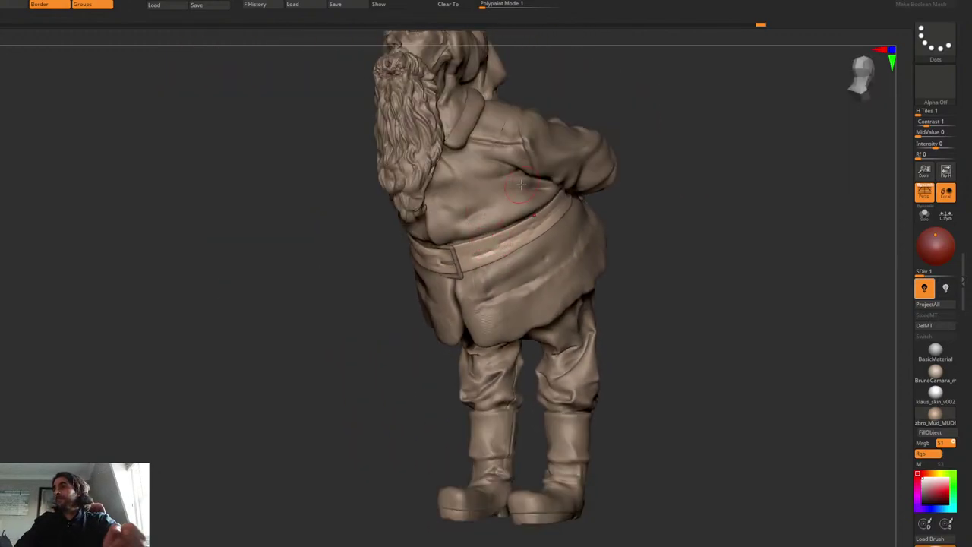
mouse_move(618, 323)
right_down()
mouse_move(531, 296)
mouse_move(636, 227)
mouse_move(623, 224)
mouse_move(633, 219)
right_up()
key(ctrl+shift+f)
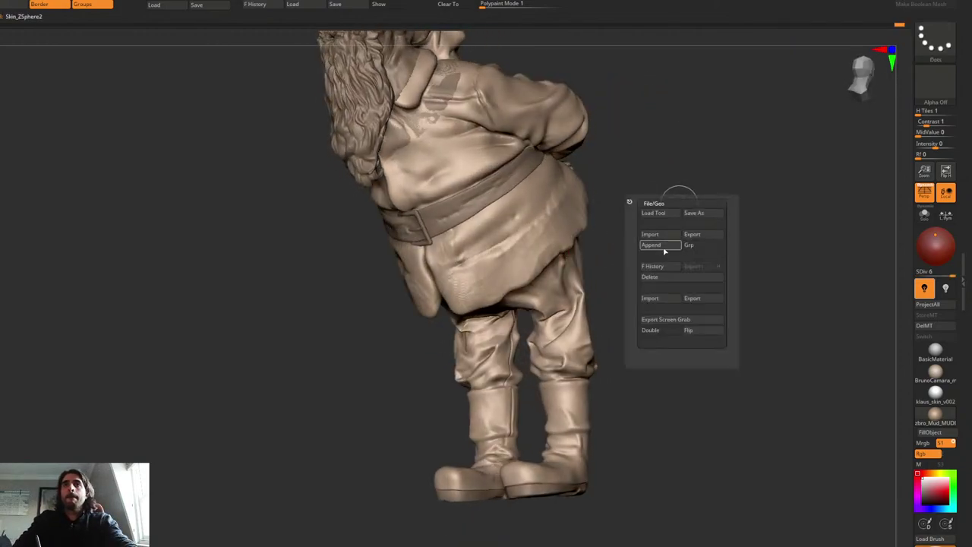
click(664, 247)
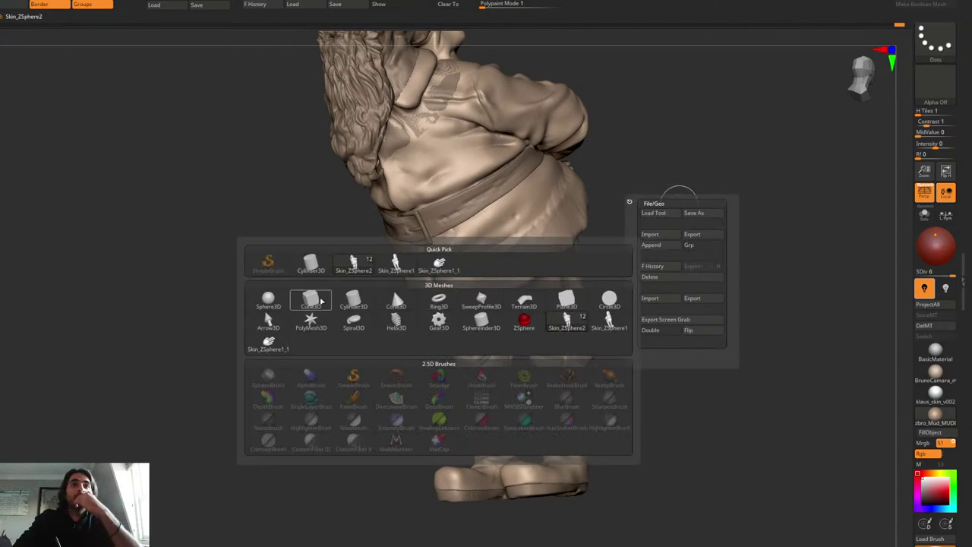
click(311, 299)
alt+click(594, 218)
Step: Scale the cube down beside the character, isolate it and display its polyframe
right_drag(636, 210, 610, 222)
ctrl+right_drag(610, 221, 615, 189)
alt+right_drag(616, 189, 550, 249)
key(w)
drag(583, 251, 522, 270)
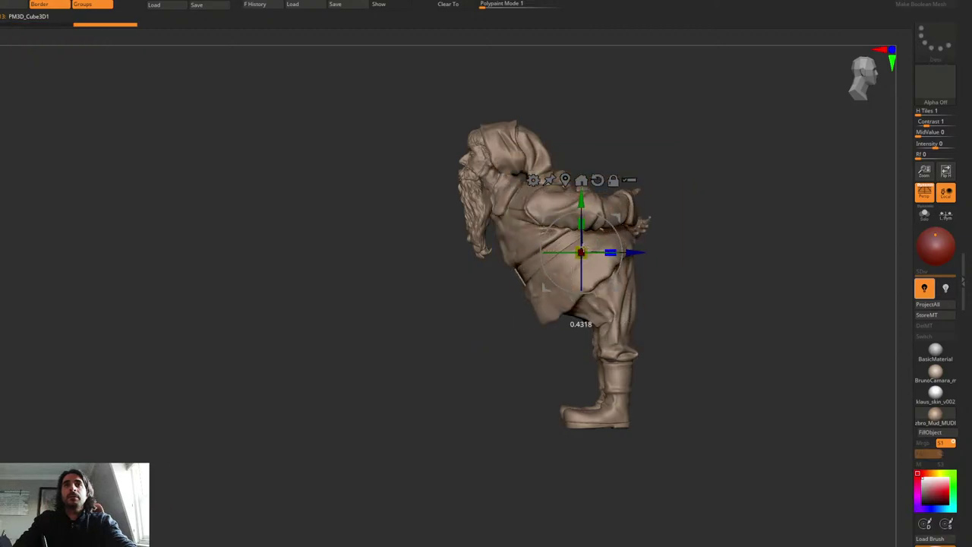
key(q)
key(alt+s)
key(shift+f)
mouse_move(610, 217)
right_down()
mouse_move(599, 248)
mouse_move(608, 227)
mouse_move(579, 250)
right_up()
Step: Narrow the isolated cube along its depth axis into a thin upright slab
key(w)
drag(545, 279, 489, 280)
key(q)
right_drag(588, 225, 579, 253)
drag(579, 253, 552, 210)
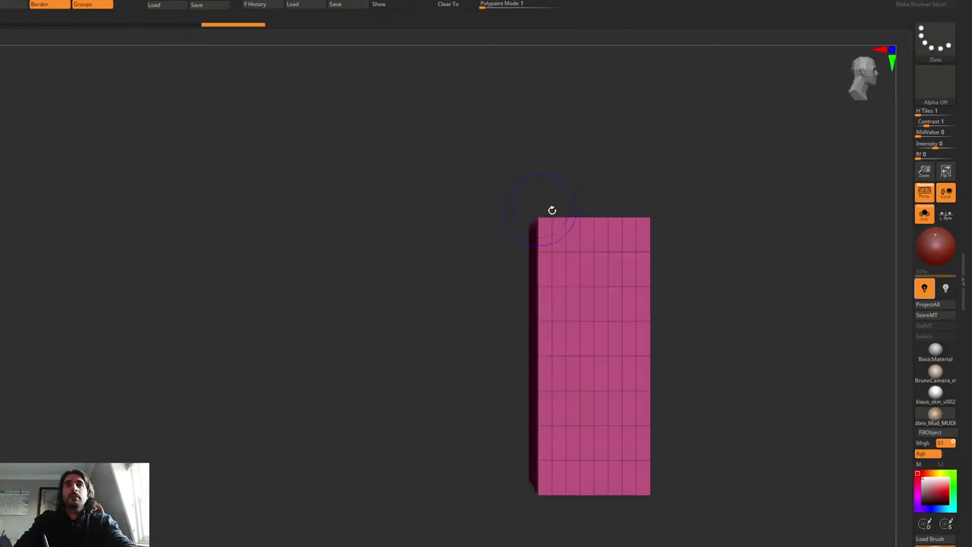
key(w)
drag(614, 353, 542, 342)
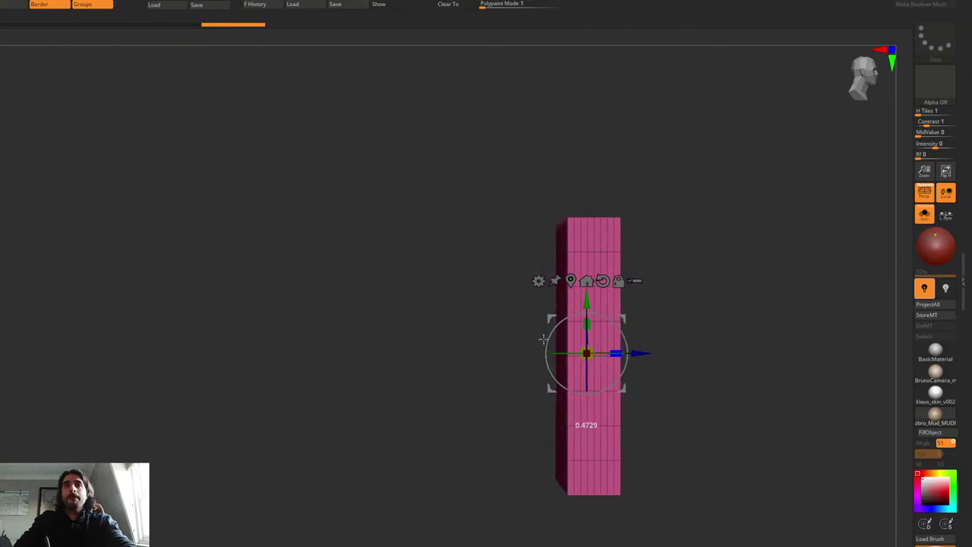
alt+right_drag(645, 275, 608, 183)
key(q)
key(b)
key(z)
key(m)
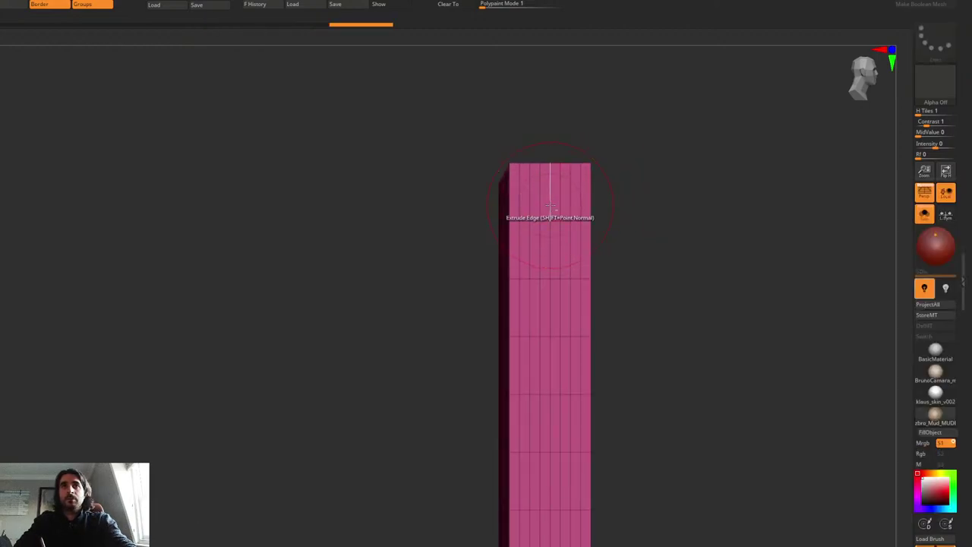
ctrl+right_drag(565, 207, 571, 246)
right_drag(571, 161, 576, 196)
ctrl+right_drag(575, 196, 563, 162)
Step: DynaMesh the thin slab at resolution 128 and display its new polyframe
key(shift+f)
ctrl+right_drag(623, 247, 616, 233)
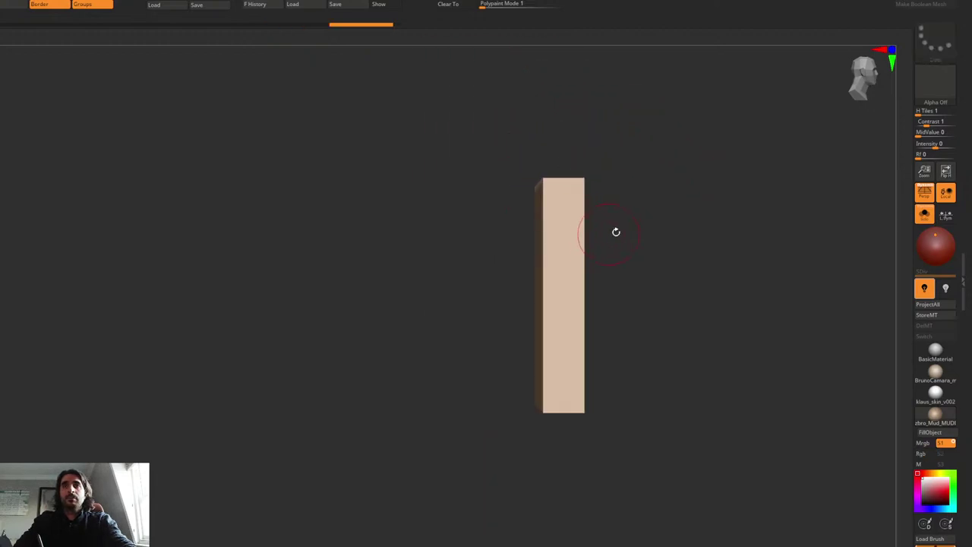
key(space)
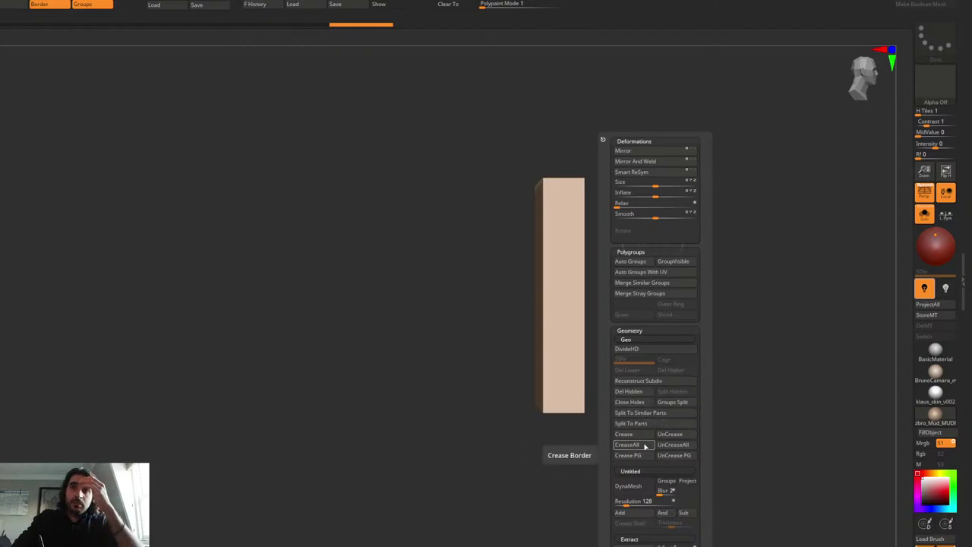
click(637, 488)
right_drag(563, 277, 589, 251)
key(shift+f)
right_drag(589, 251, 608, 205)
Step: Bevel the slab's upper front edge with the TrimDynamic brush
key(space)
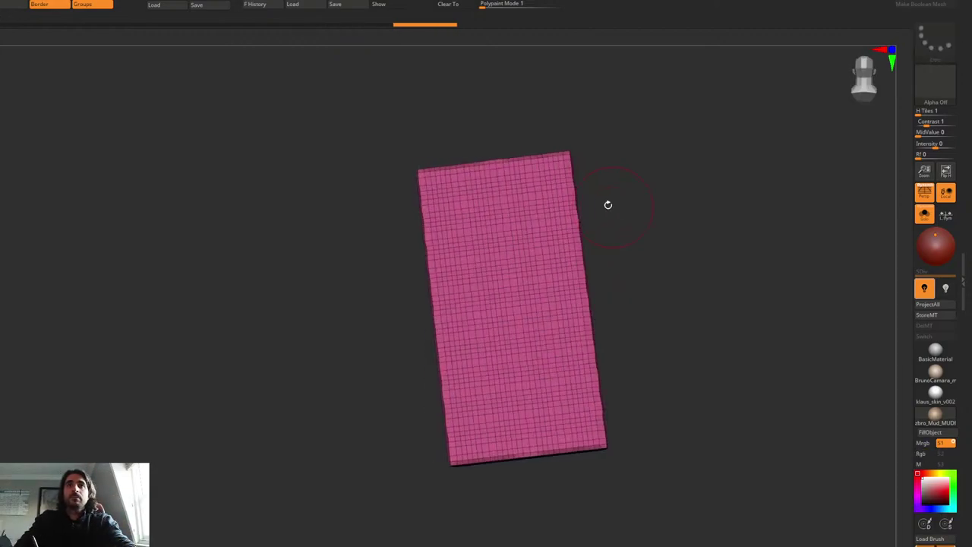
shift+drag(589, 205, 583, 187)
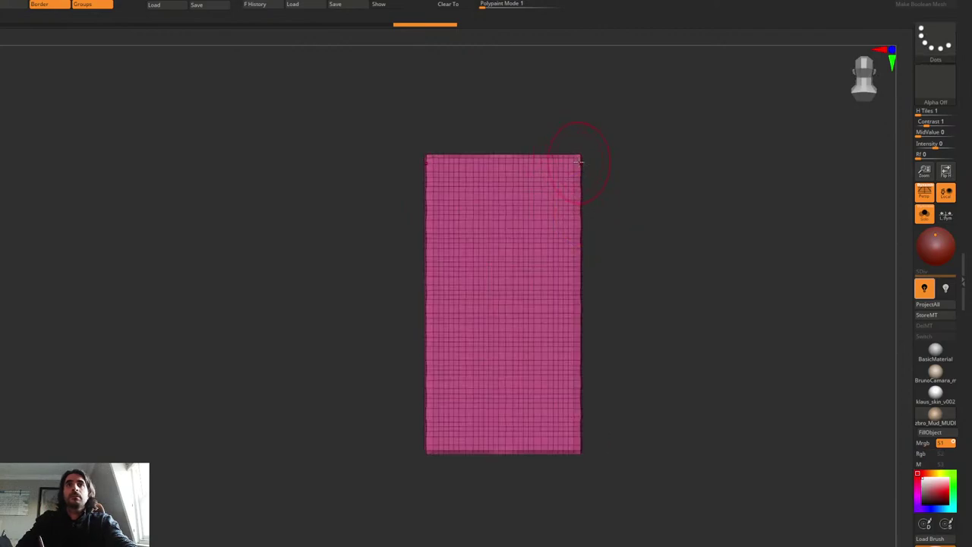
right_click(579, 162)
key(b)
key(s)
key(t)
mouse_move(579, 144)
right_down()
mouse_move(585, 156)
mouse_move(573, 149)
mouse_move(551, 172)
right_up()
right_click(584, 156)
key(b)
key(t)
key(d)
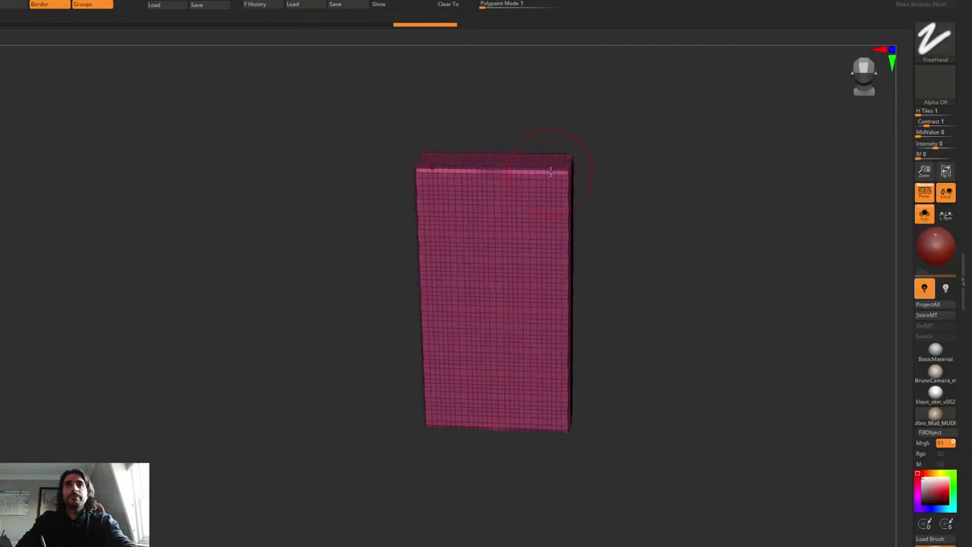
drag(463, 168, 562, 172)
right_click(559, 161)
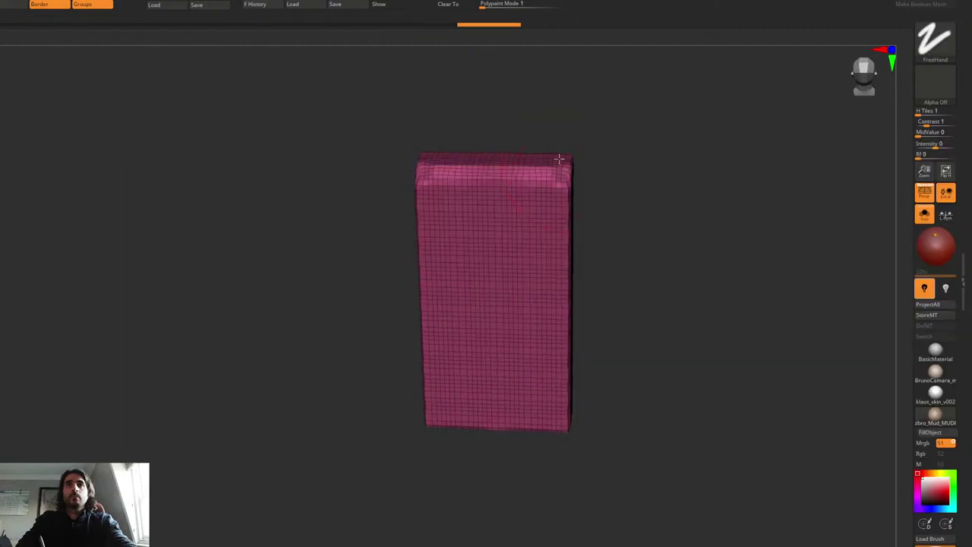
Step: Hide the polyframe and round off the remaining edges around the slab's front face
right_drag(559, 160, 573, 194)
key(shift+f)
drag(565, 171, 599, 446)
right_drag(563, 380, 582, 341)
mouse_move(576, 334)
mouse_down()
mouse_move(591, 447)
mouse_move(536, 458)
mouse_move(593, 449)
mouse_move(569, 435)
mouse_move(568, 289)
mouse_move(543, 190)
mouse_move(464, 205)
mouse_move(547, 237)
mouse_move(570, 412)
mouse_up()
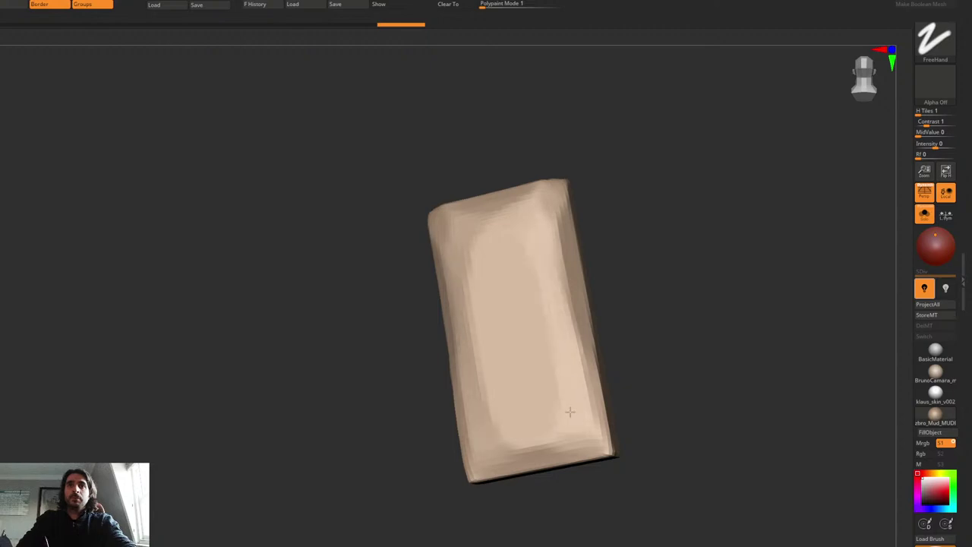
drag(553, 221, 570, 344)
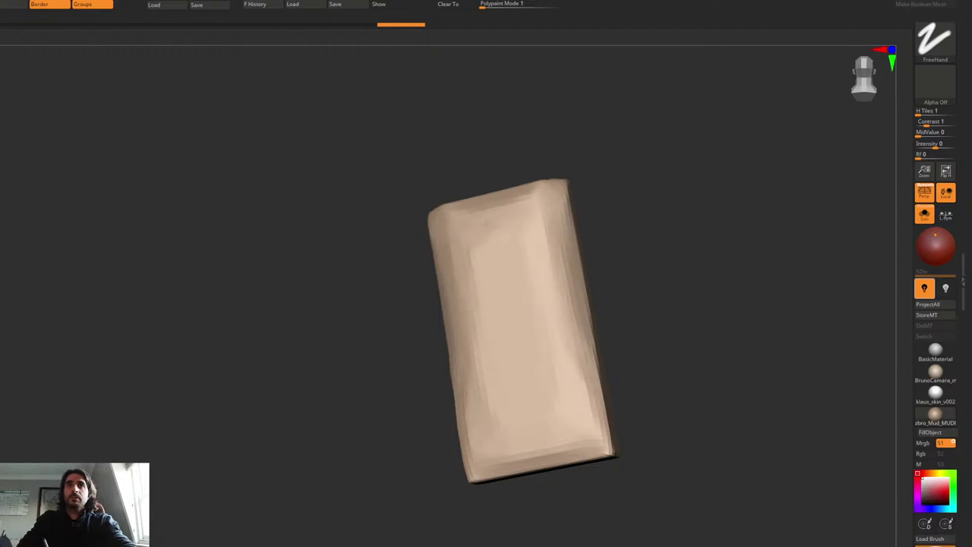
drag(490, 384, 492, 410)
Step: Bevel the edges of the slab's opposite broad face and blend them softly toward its center
right_drag(497, 164, 500, 235)
right_drag(525, 266, 518, 232)
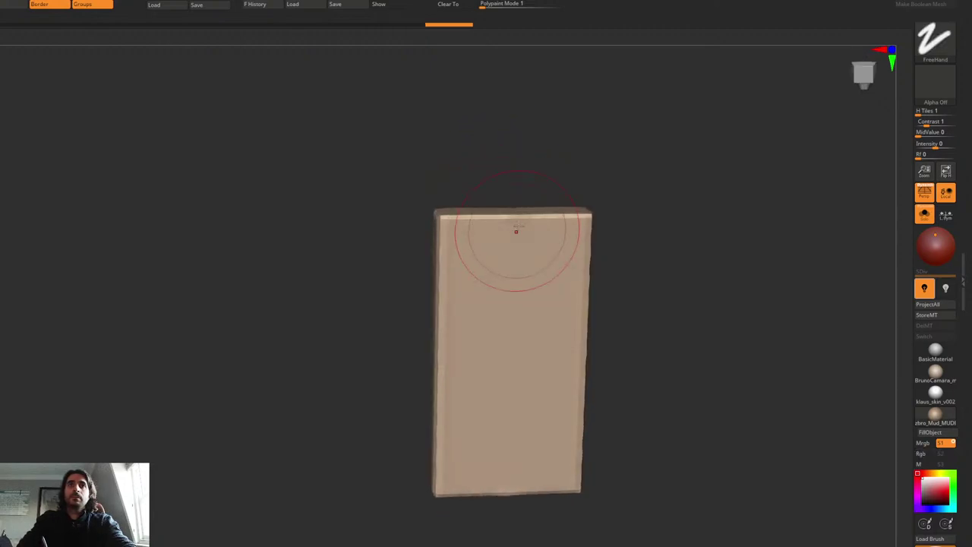
mouse_move(516, 228)
mouse_down()
mouse_move(493, 214)
mouse_move(447, 222)
mouse_move(451, 257)
mouse_move(473, 234)
mouse_move(459, 248)
mouse_move(446, 343)
mouse_move(448, 480)
mouse_up()
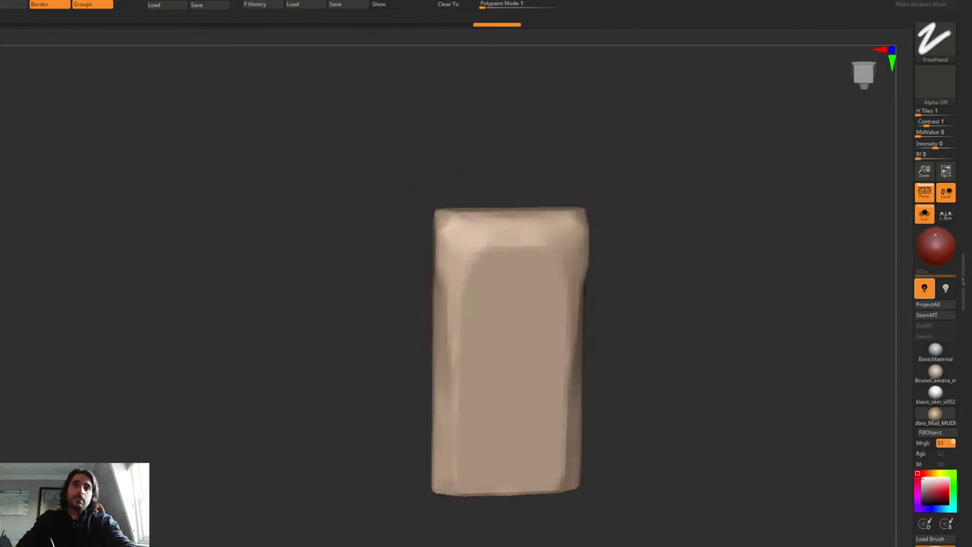
alt+right_drag(457, 410, 478, 237)
mouse_move(462, 354)
mouse_down()
mouse_move(551, 350)
mouse_move(465, 357)
mouse_up()
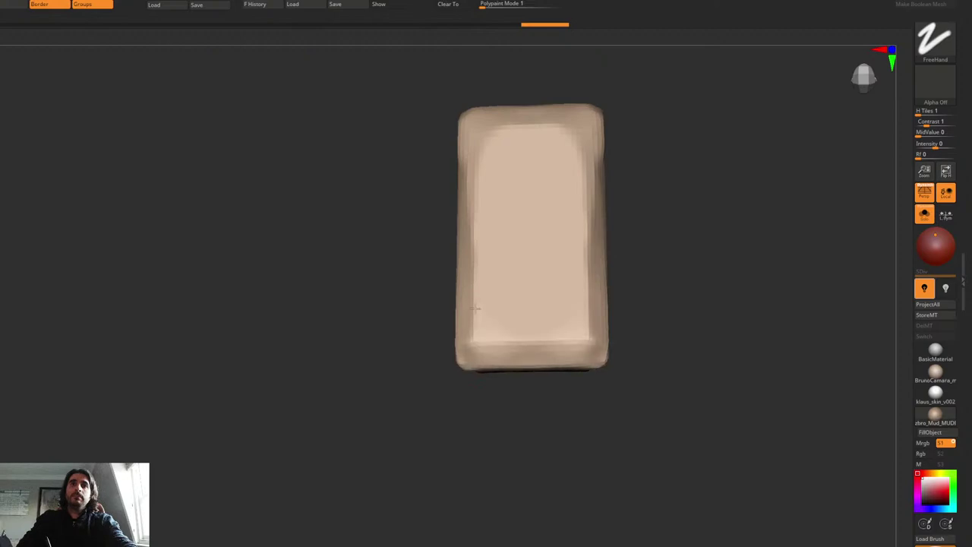
mouse_move(477, 308)
mouse_down()
mouse_move(477, 341)
mouse_move(491, 289)
mouse_move(474, 193)
mouse_up()
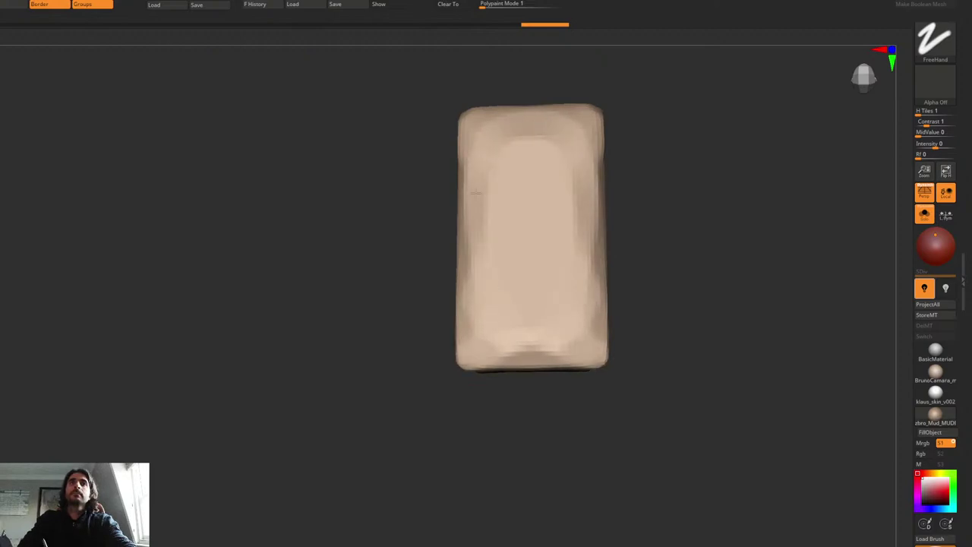
mouse_move(465, 291)
mouse_down()
mouse_move(493, 361)
mouse_move(531, 351)
mouse_move(475, 176)
mouse_up()
drag(473, 235, 509, 117)
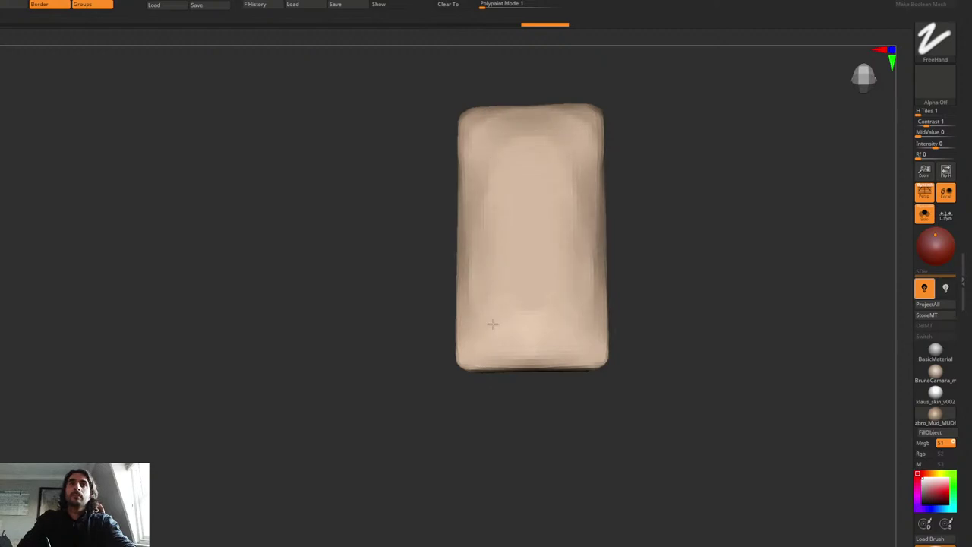
drag(587, 251, 583, 145)
Step: Even out the slab's narrow side and soften its surface
mouse_move(538, 289)
right_down()
mouse_move(588, 241)
mouse_move(588, 206)
mouse_move(655, 158)
right_up()
mouse_move(654, 158)
mouse_down()
mouse_move(651, 120)
mouse_move(631, 116)
mouse_move(587, 198)
mouse_move(610, 200)
mouse_move(578, 217)
mouse_move(635, 219)
mouse_move(545, 250)
mouse_move(512, 243)
mouse_move(511, 266)
mouse_up()
right_click(556, 243)
right_click(545, 237)
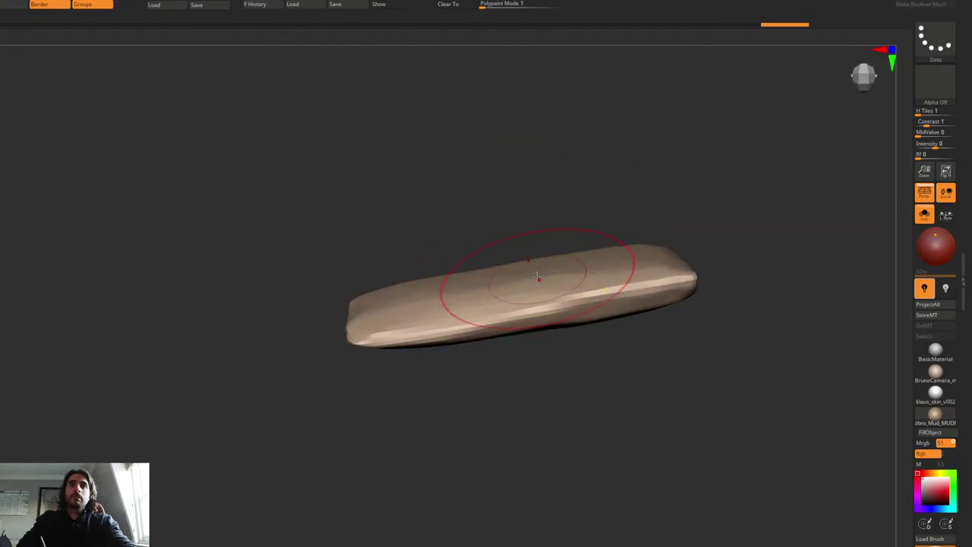
shift+drag(553, 239, 555, 215)
Step: Try adding Y symmetry and pulling the slab's broad face outward, and undo the pull
key(space)
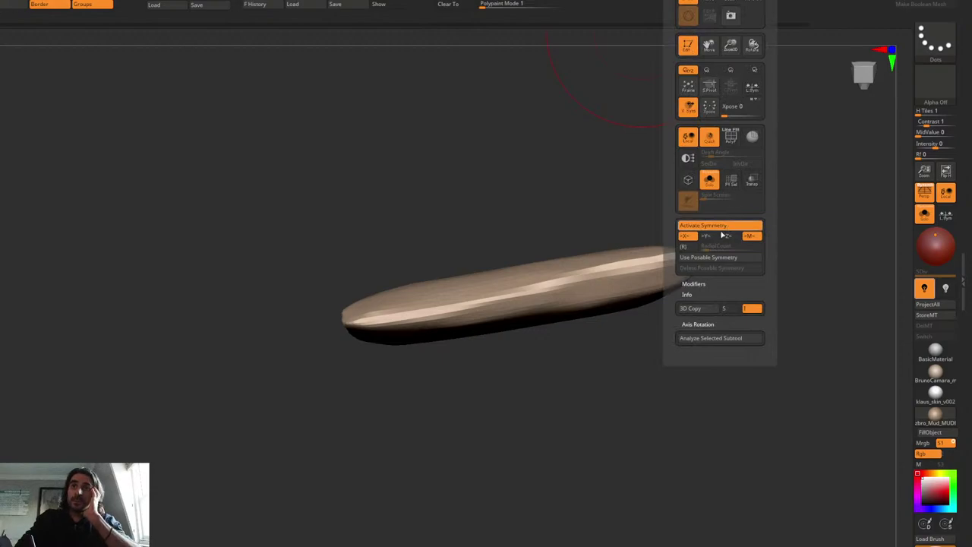
click(709, 237)
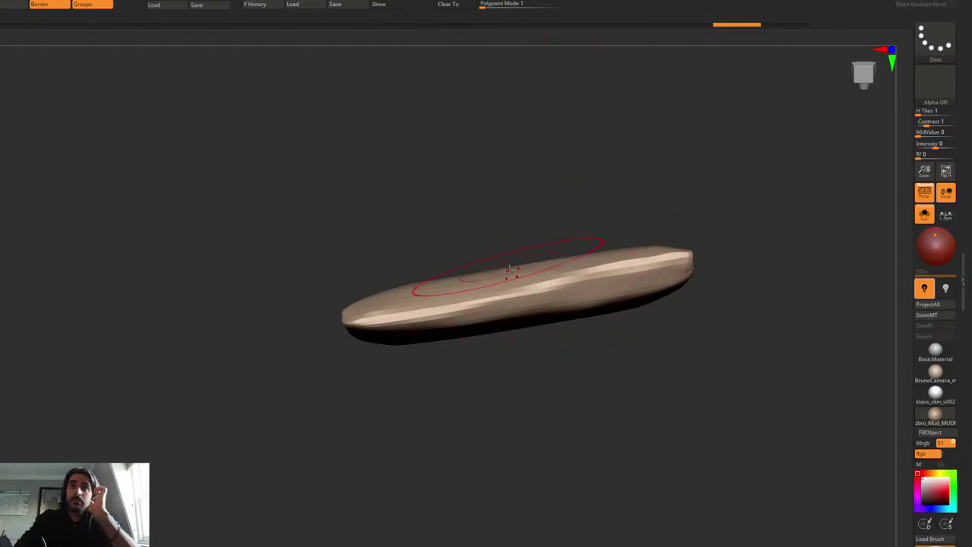
drag(509, 270, 523, 237)
mouse_move(522, 237)
right_down()
mouse_move(545, 198)
mouse_move(560, 195)
right_up()
key(ctrl+z)
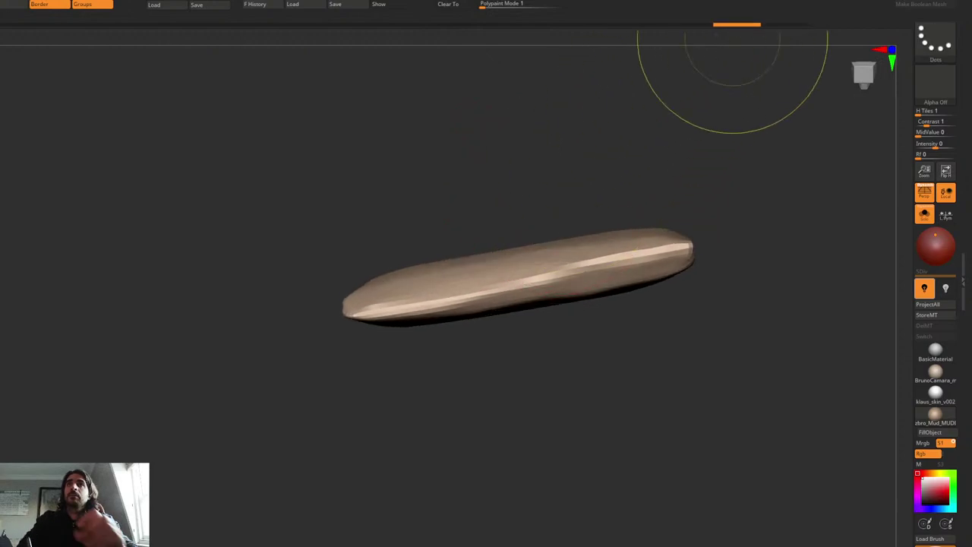
Step: Turn off Y symmetry and pull the slab's broad face outward at several spots into an uneven, padded shape
mouse_move(706, 111)
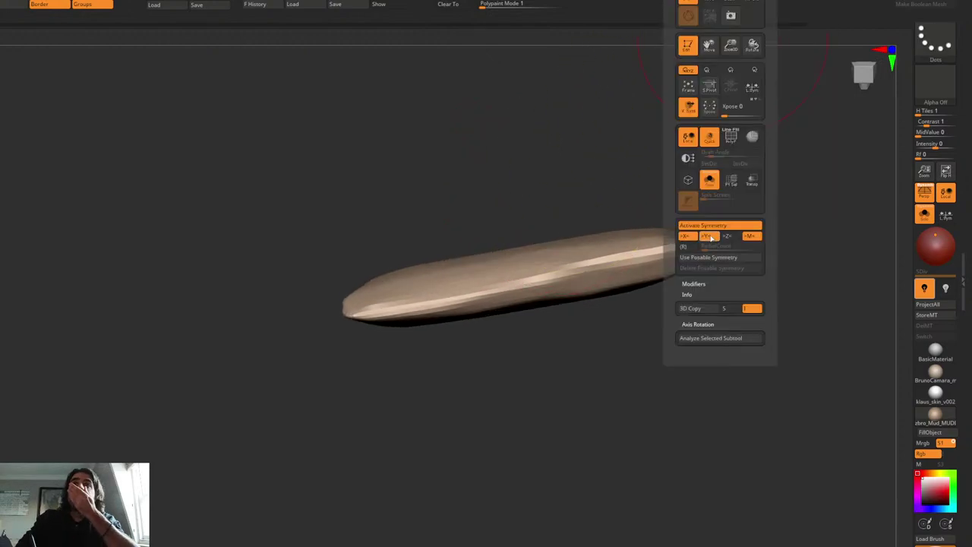
right_drag(466, 271, 522, 256)
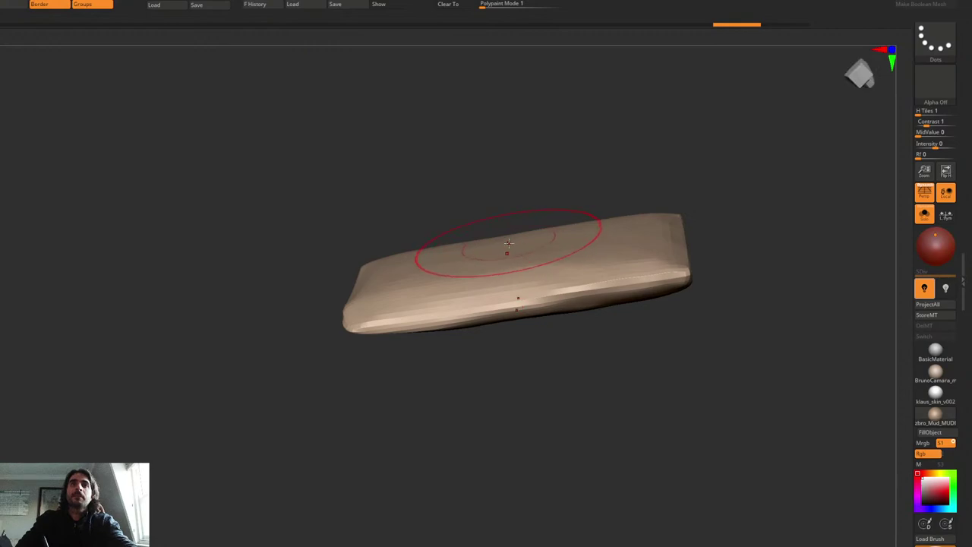
drag(519, 230, 521, 227)
mouse_move(521, 227)
right_down()
mouse_move(568, 215)
mouse_move(592, 230)
right_up()
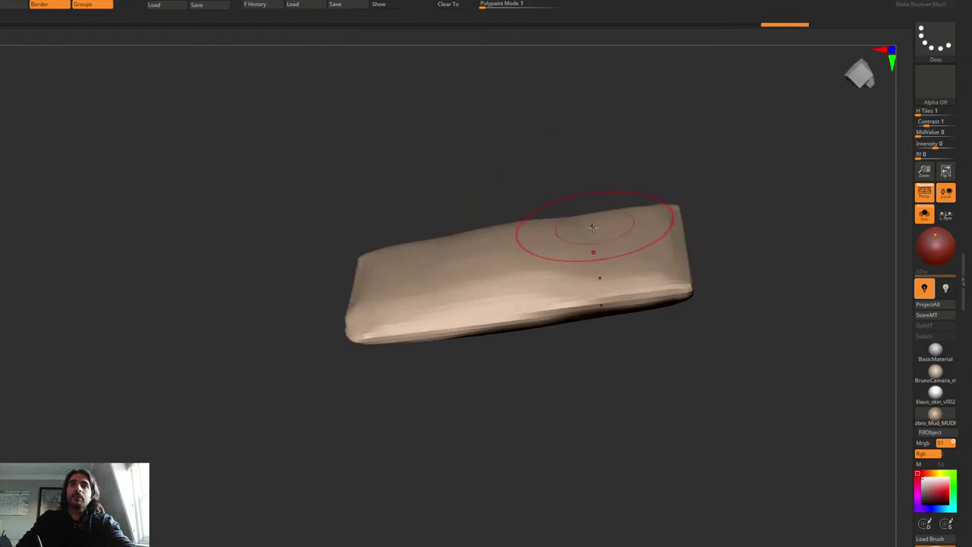
drag(594, 229, 592, 226)
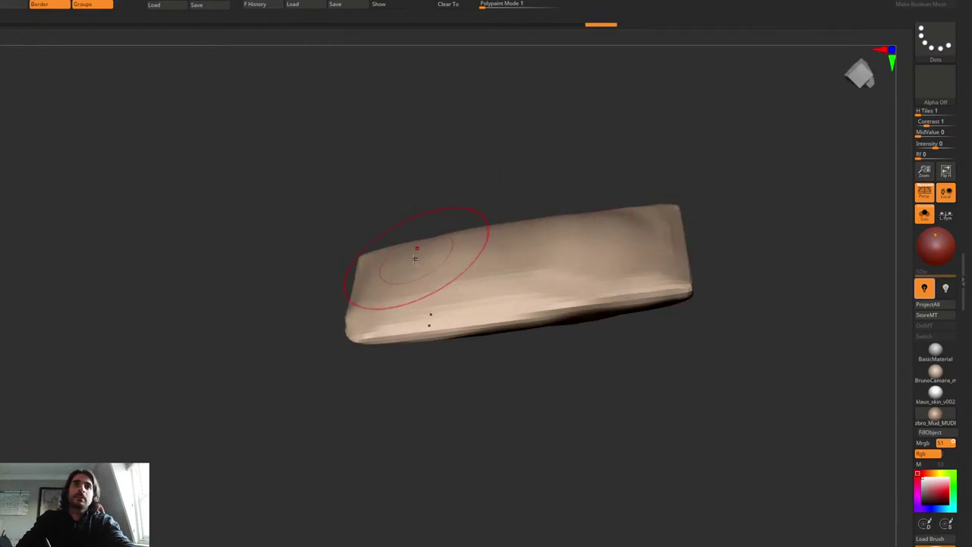
drag(514, 244, 515, 240)
right_click(515, 244)
right_drag(559, 227, 526, 243)
drag(526, 243, 525, 237)
right_click(525, 242)
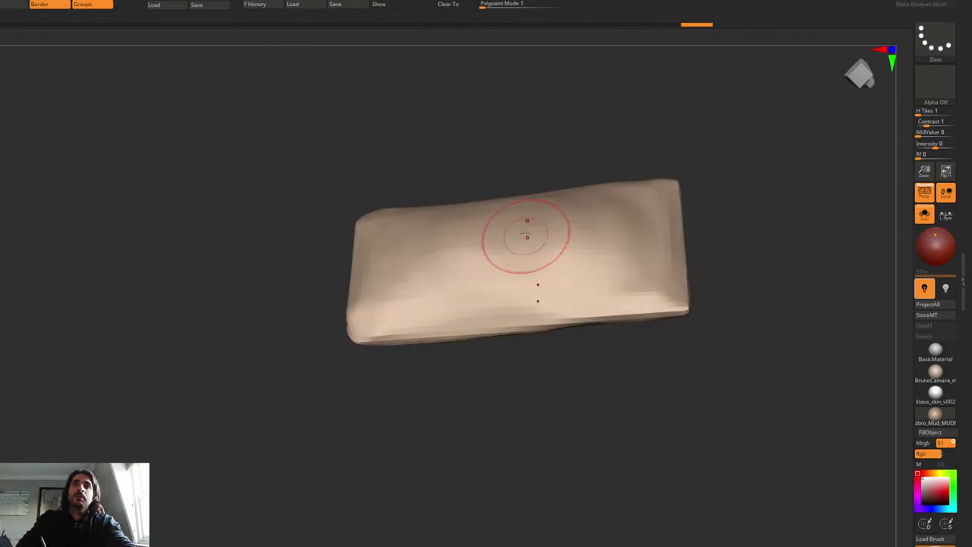
Step: Sculpt creases across the padded slab's middle and a diagonal fold running toward one end
right_drag(525, 235, 510, 230)
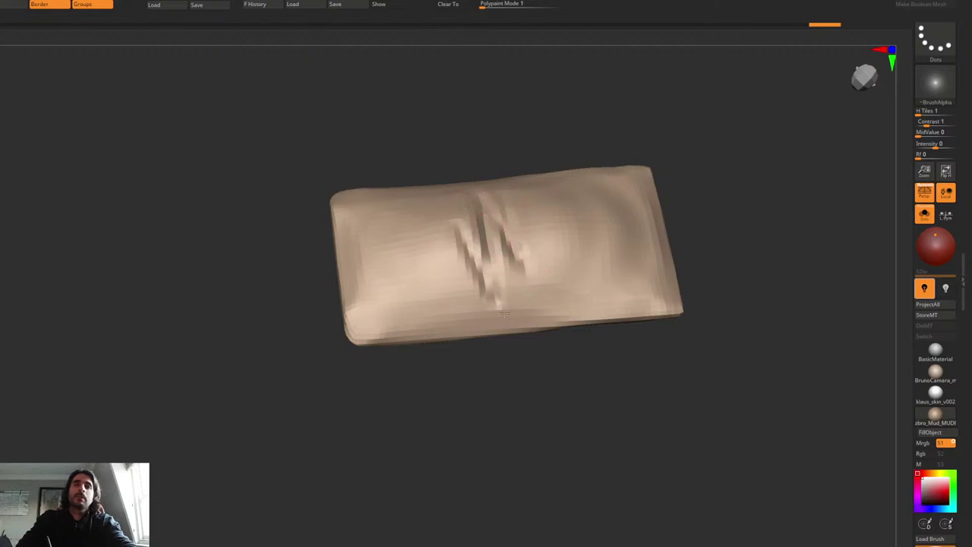
right_click(415, 289)
mouse_move(436, 216)
mouse_down()
mouse_move(490, 318)
mouse_move(406, 250)
mouse_up()
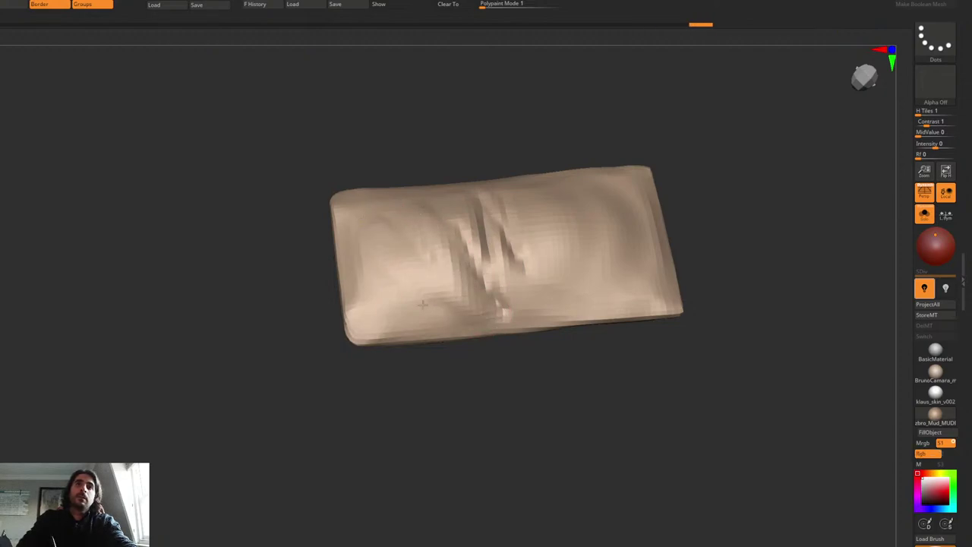
mouse_move(484, 238)
mouse_down()
mouse_move(575, 273)
mouse_move(615, 171)
mouse_up()
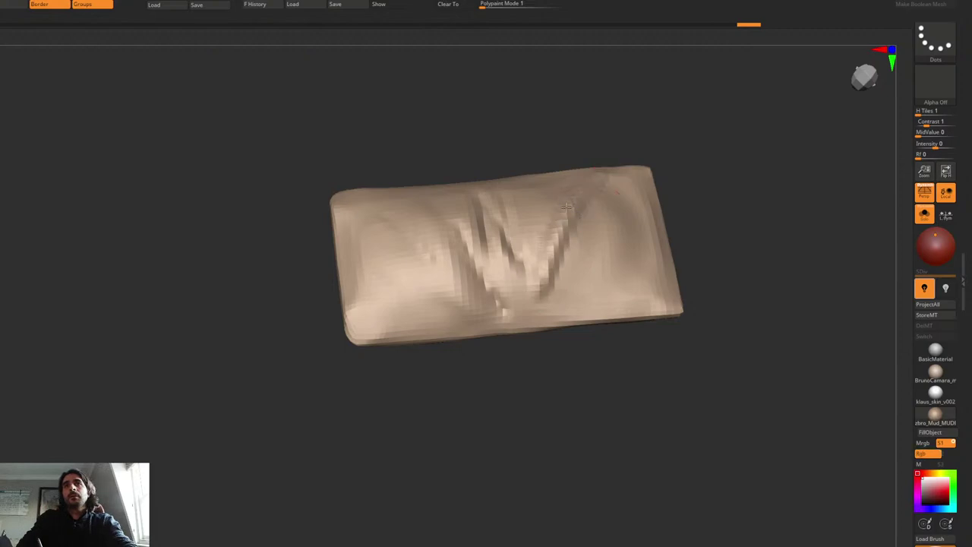
mouse_move(616, 232)
right_down()
mouse_move(614, 217)
mouse_move(585, 251)
mouse_move(555, 219)
mouse_move(571, 305)
right_up()
drag(571, 305, 591, 219)
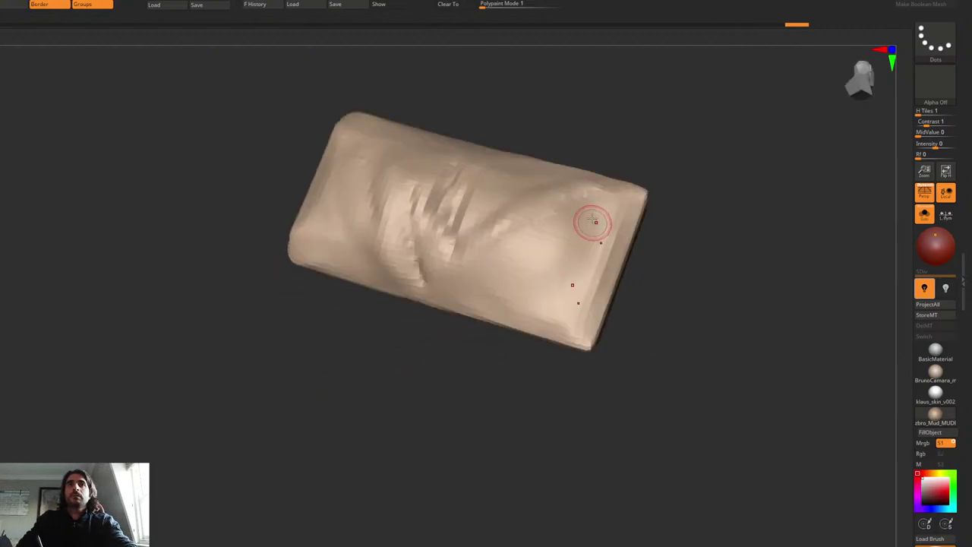
Step: Pull the two corners at one end of the padded slab outward into points and curve the edge between them inward
key(space)
key(b)
click(635, 196)
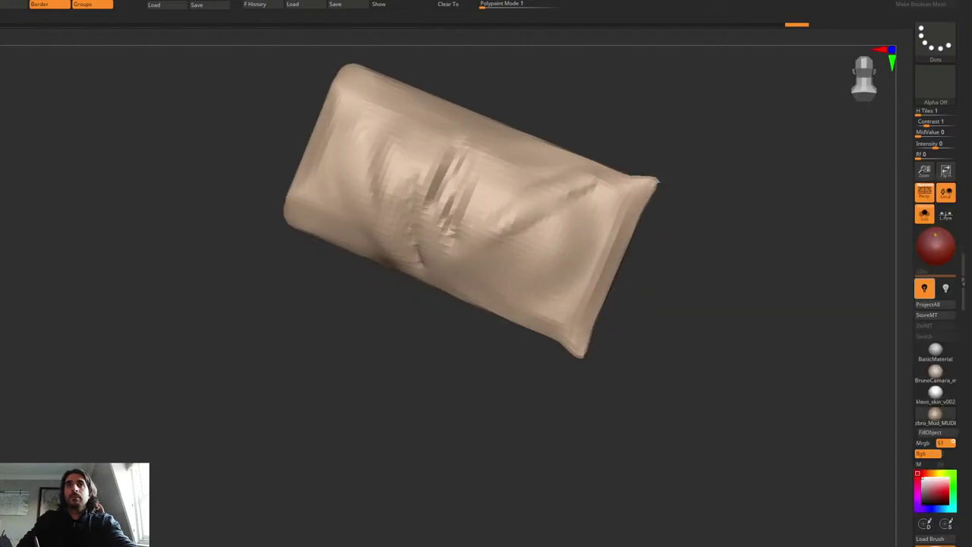
drag(612, 168, 599, 168)
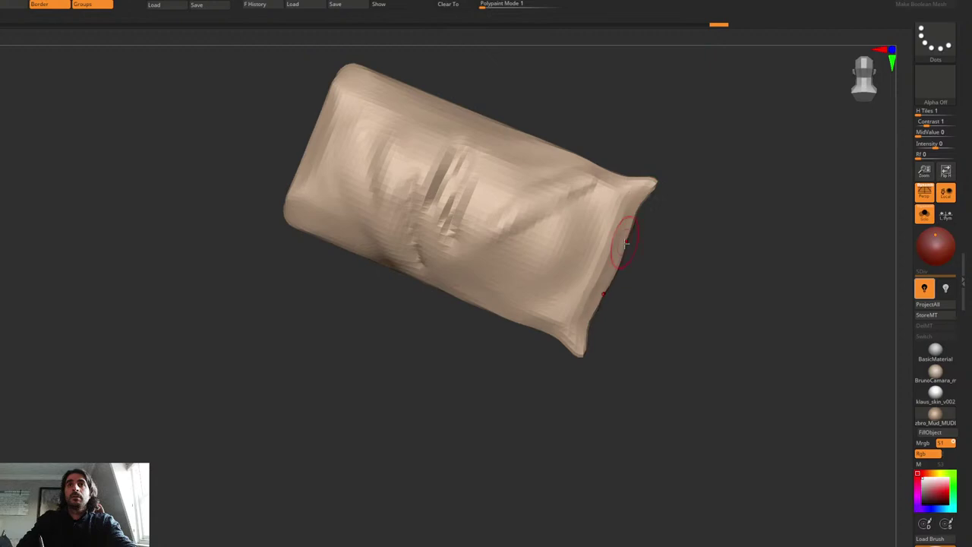
Step: Pull the two blunt corners at the cushion's other end outward into points and adjust the edge between them
alt+drag(486, 99, 544, 145)
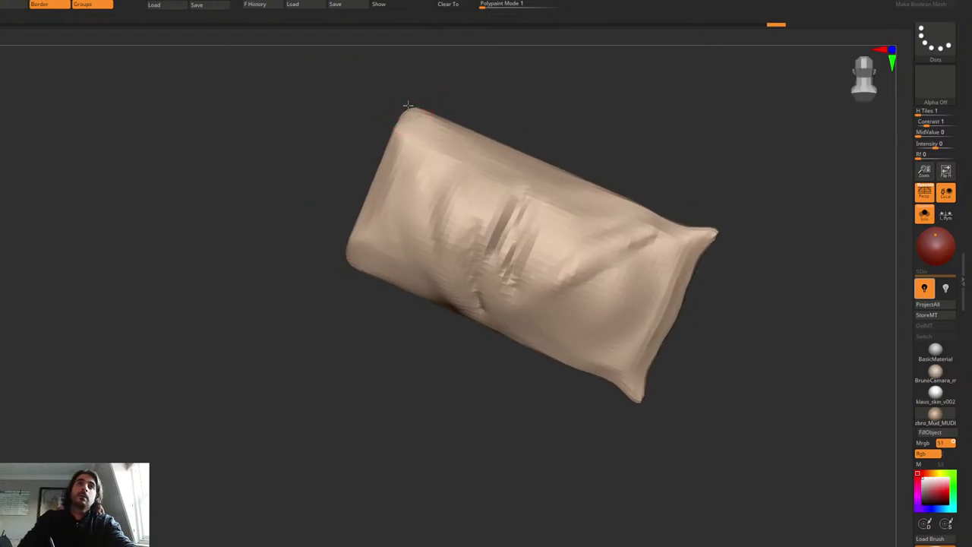
mouse_move(408, 109)
mouse_down()
mouse_move(401, 97)
mouse_move(405, 126)
mouse_move(398, 92)
mouse_up()
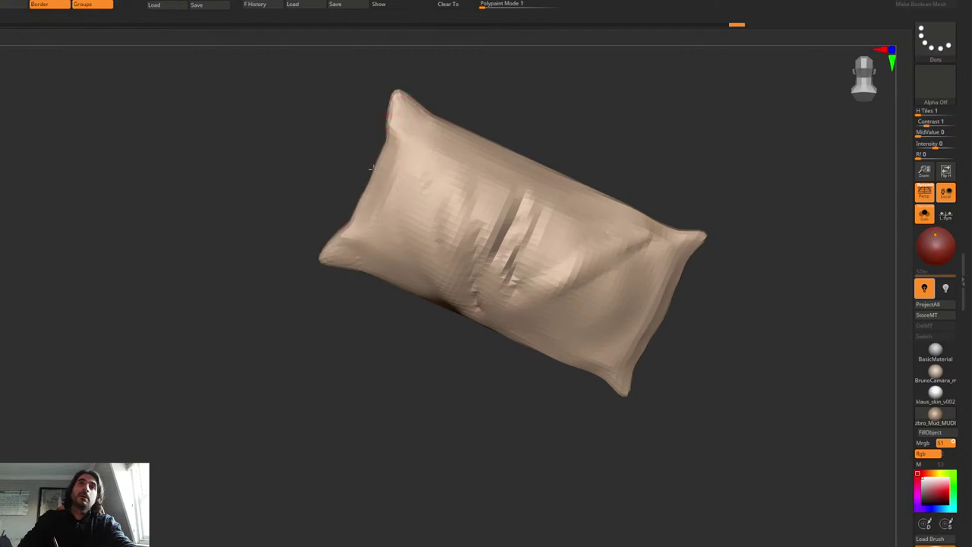
drag(372, 168, 336, 245)
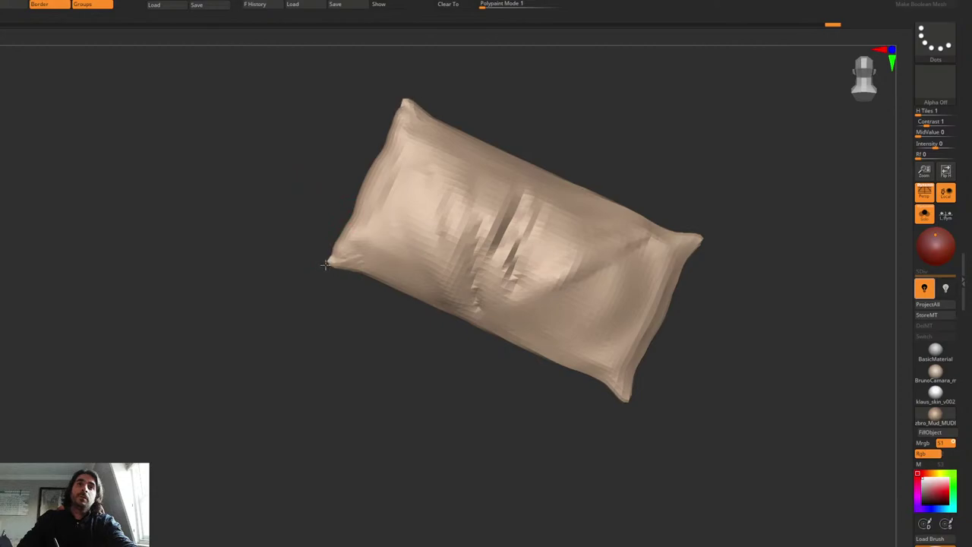
key(space)
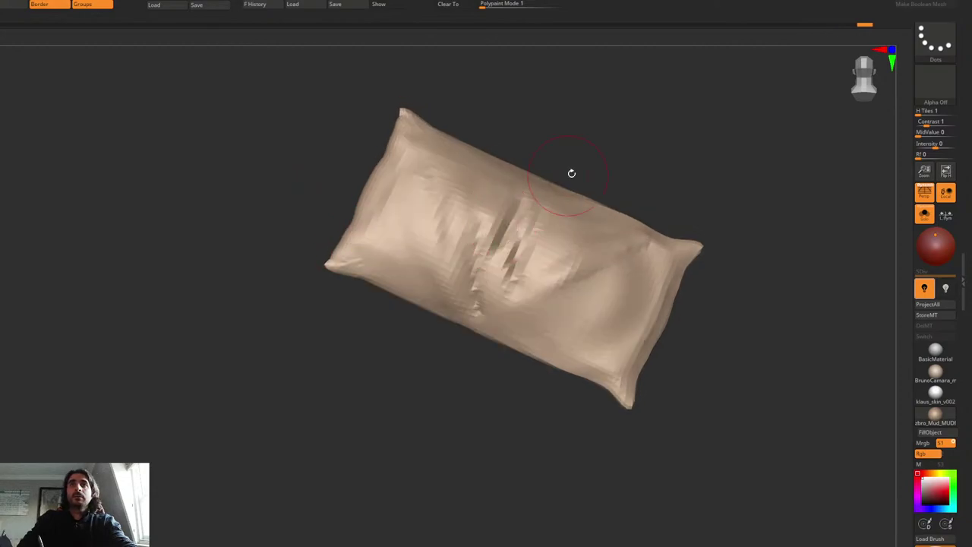
Step: Pull the middle of the cushion's long edges into a softer, uneven outline
key(b)
key(h)
mouse_move(559, 186)
mouse_down()
mouse_move(555, 172)
mouse_move(520, 165)
mouse_up()
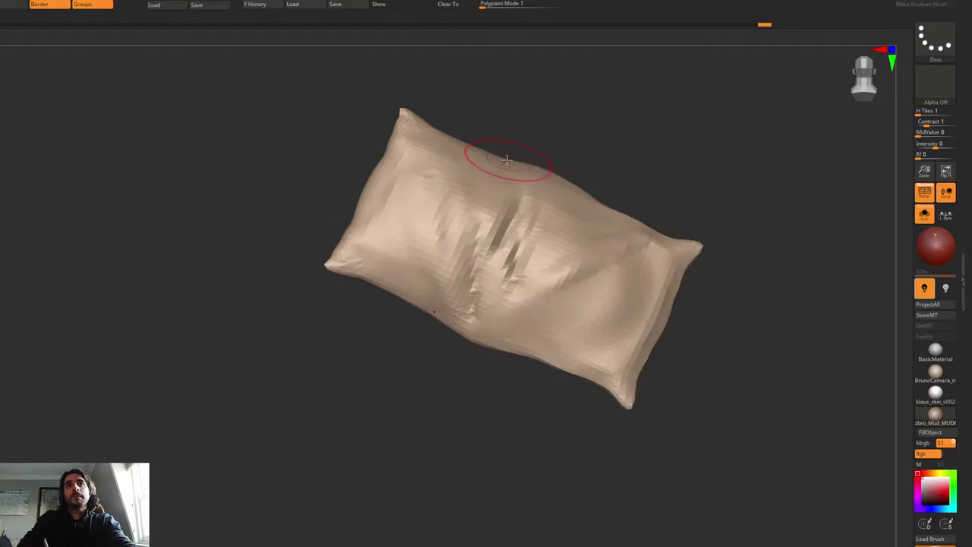
drag(525, 163, 526, 165)
right_drag(526, 165, 525, 191)
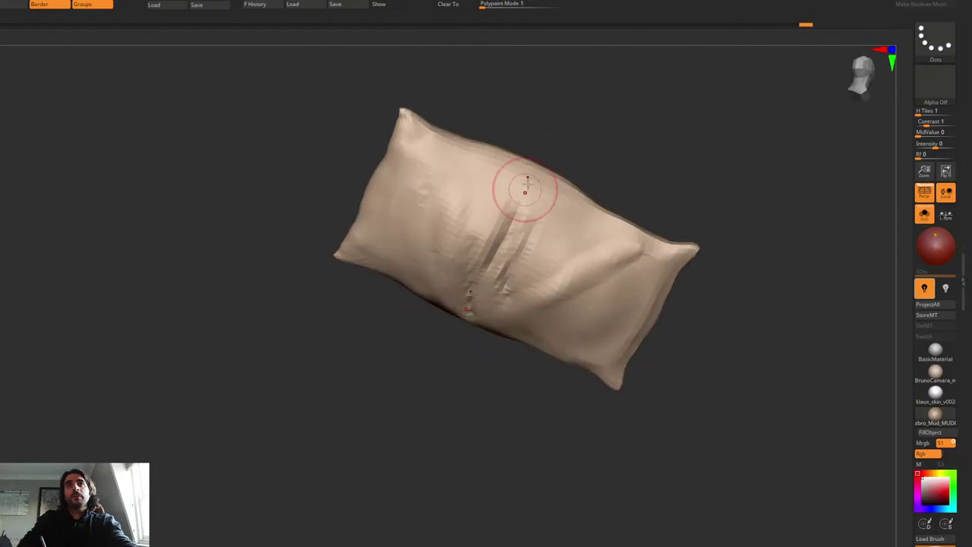
Step: Sculpt gathered folds inward from the cushion's long edges around its middle and smooth the ridges between them
key(space)
key(1)
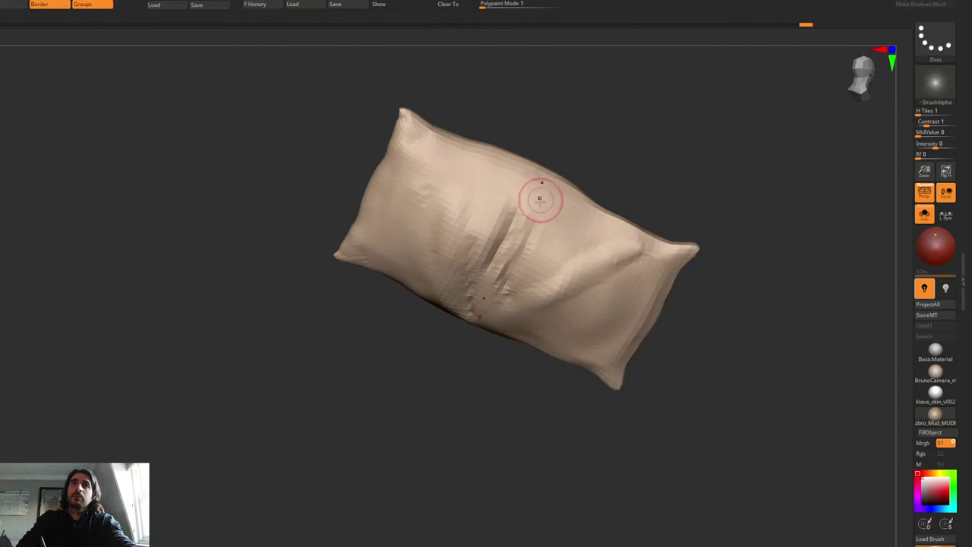
mouse_move(541, 189)
mouse_down()
mouse_move(547, 172)
mouse_move(493, 152)
mouse_up()
drag(491, 195, 497, 178)
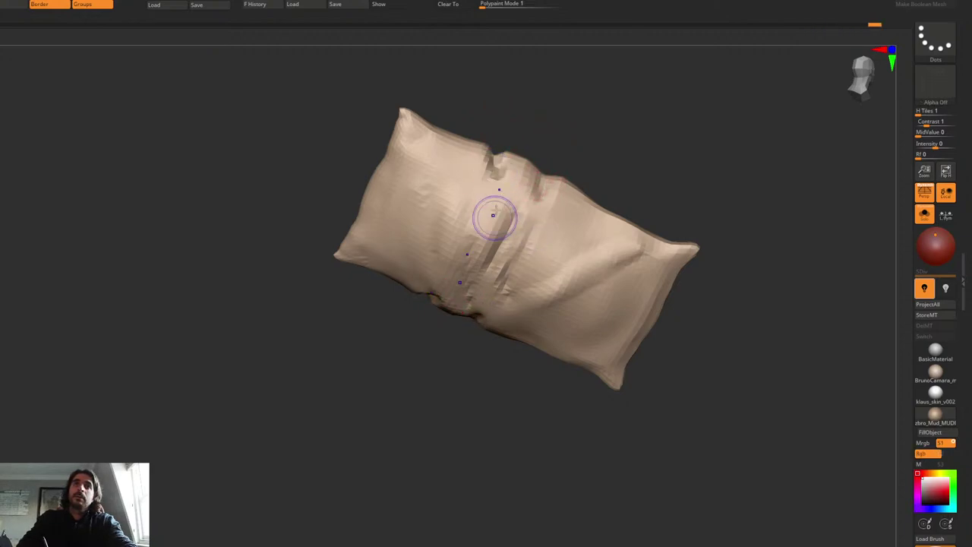
mouse_move(494, 216)
shift+mouse_down()
mouse_move(509, 176)
mouse_move(461, 286)
mouse_move(474, 180)
mouse_move(446, 131)
shift+mouse_up()
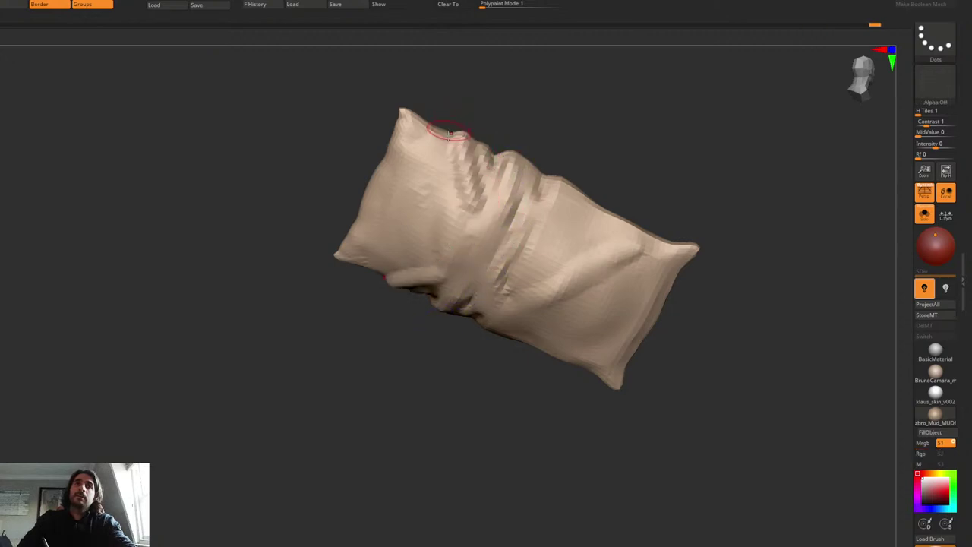
shift+drag(461, 164, 468, 203)
shift+drag(451, 163, 459, 190)
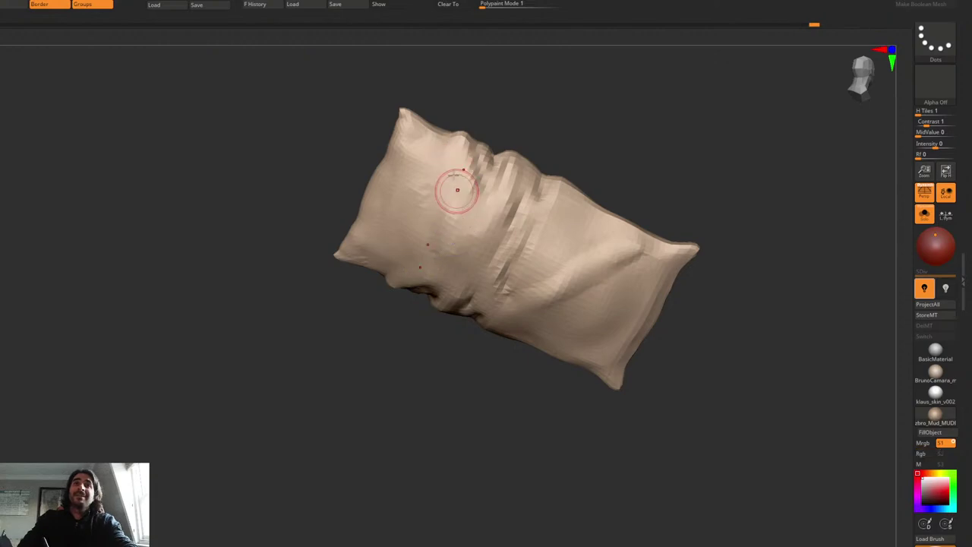
mouse_move(454, 226)
shift+mouse_down()
mouse_move(451, 257)
mouse_move(451, 241)
shift+mouse_up()
mouse_move(438, 150)
shift+mouse_down()
mouse_move(439, 115)
mouse_move(439, 189)
shift+mouse_up()
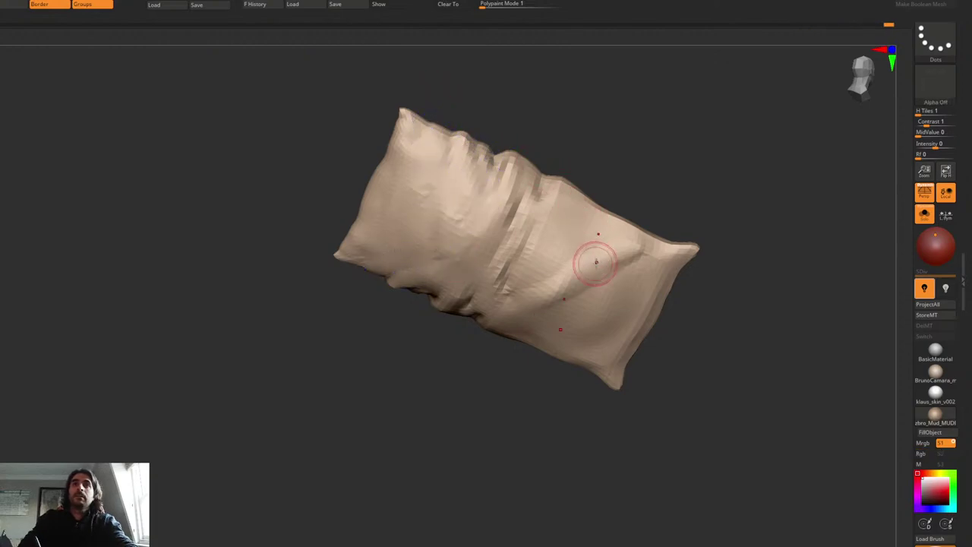
Step: Add folds on the cushion's other half and smooth the diagonal crease on its broad face
mouse_move(555, 280)
mouse_down()
mouse_move(630, 220)
mouse_move(640, 228)
mouse_move(570, 281)
mouse_move(595, 256)
mouse_up()
right_drag(595, 256, 608, 334)
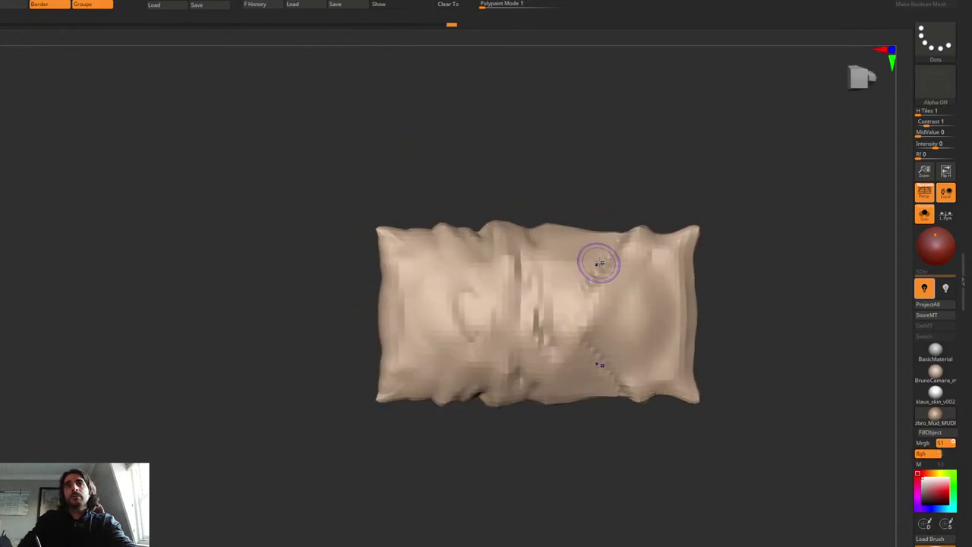
shift+drag(600, 263, 590, 322)
click(927, 454)
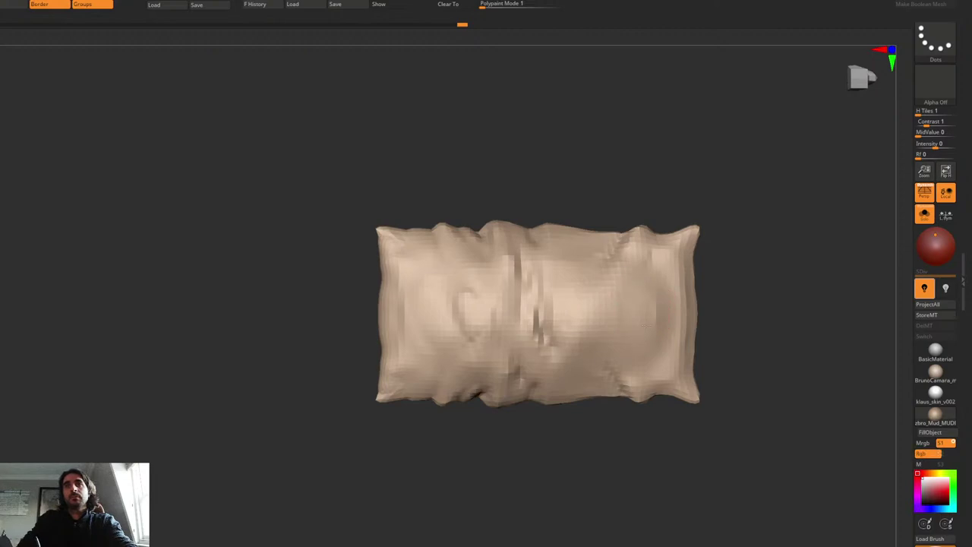
mouse_move(676, 347)
mouse_down()
mouse_move(680, 385)
mouse_move(672, 354)
mouse_up()
Step: Show the whole character with transparency and rotate, scale and move the cushion to the front side of the coat at hip height
mouse_move(680, 271)
mouse_down()
mouse_move(616, 223)
mouse_move(632, 256)
mouse_up()
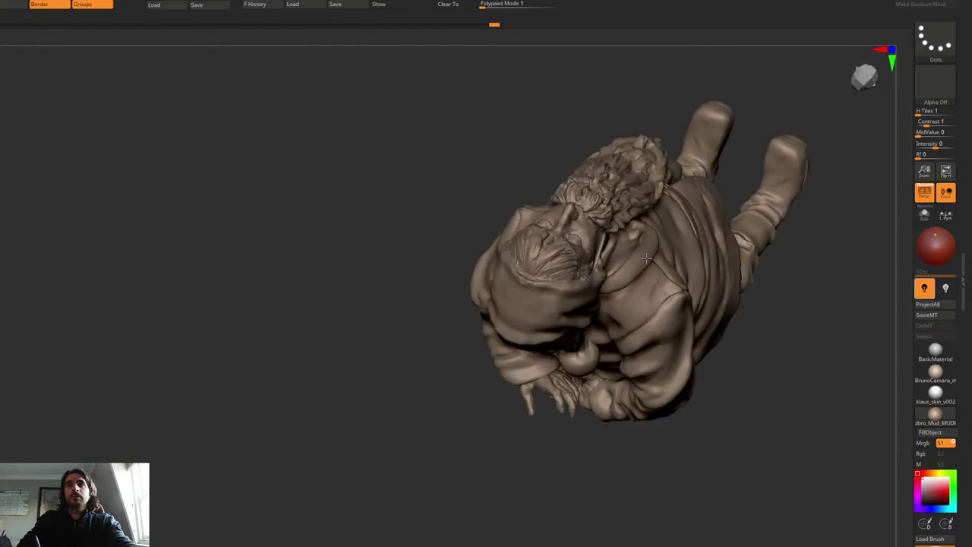
drag(647, 259, 530, 291)
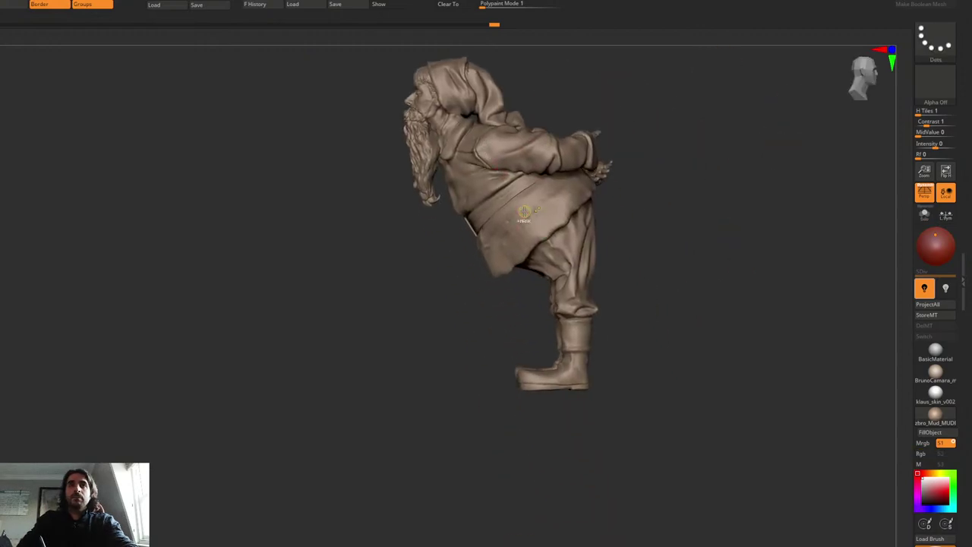
drag(524, 211, 552, 208)
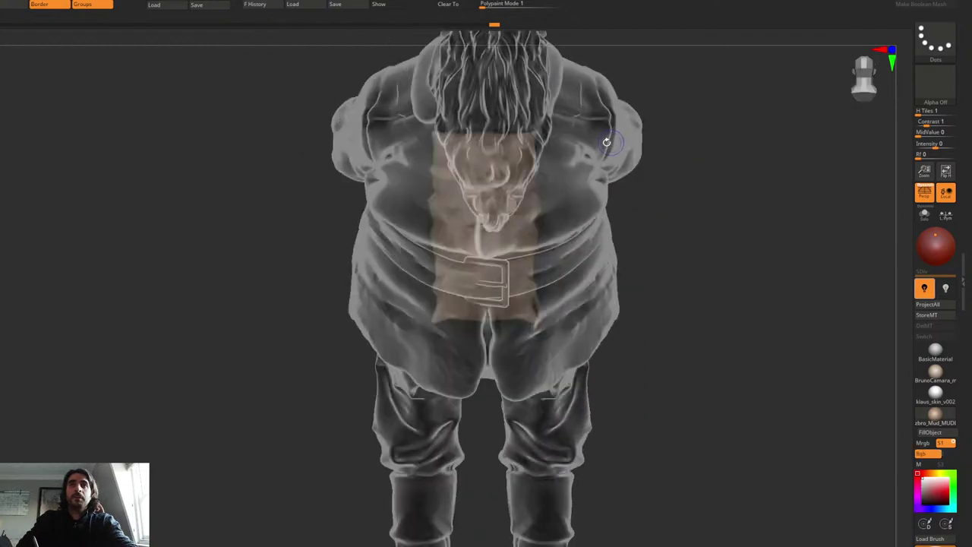
key(w)
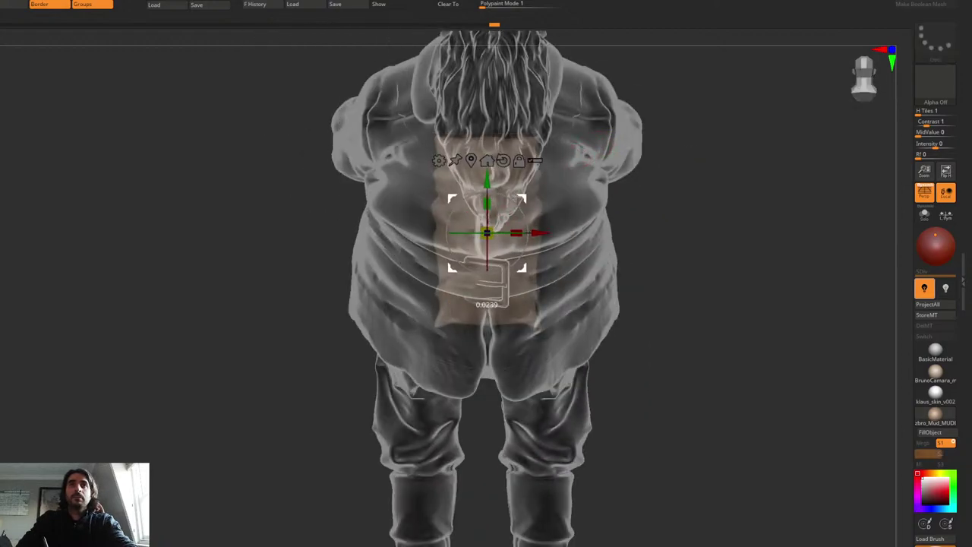
drag(508, 207, 511, 194)
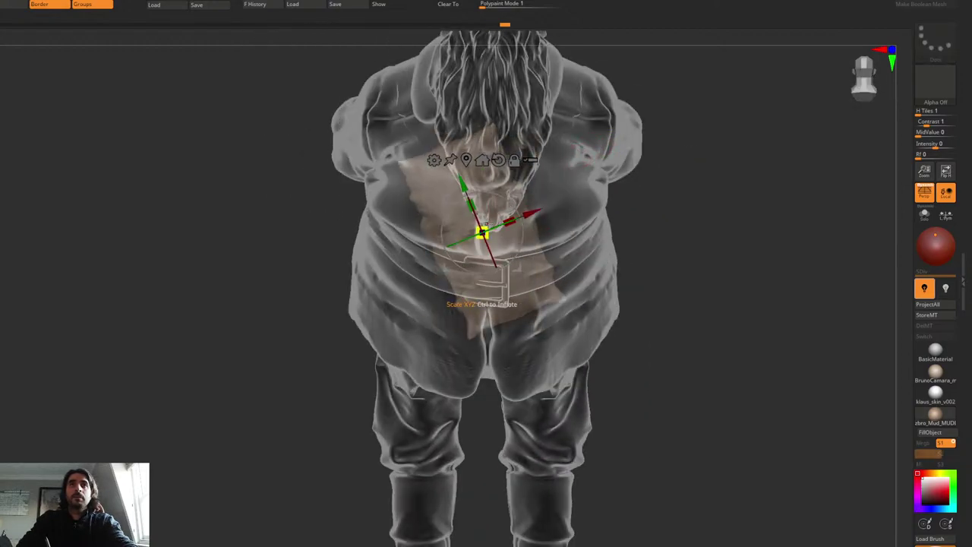
drag(483, 233, 504, 228)
right_drag(562, 213, 502, 182)
drag(545, 204, 468, 281)
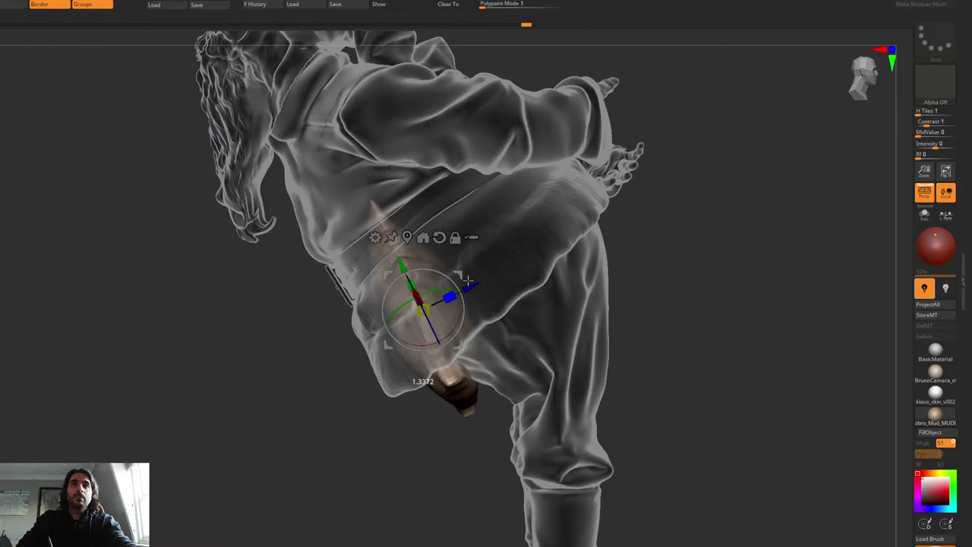
Step: Adjust the cushion's lower tip, turn off the transparency and tilt the cushion against the coat's side
key(q)
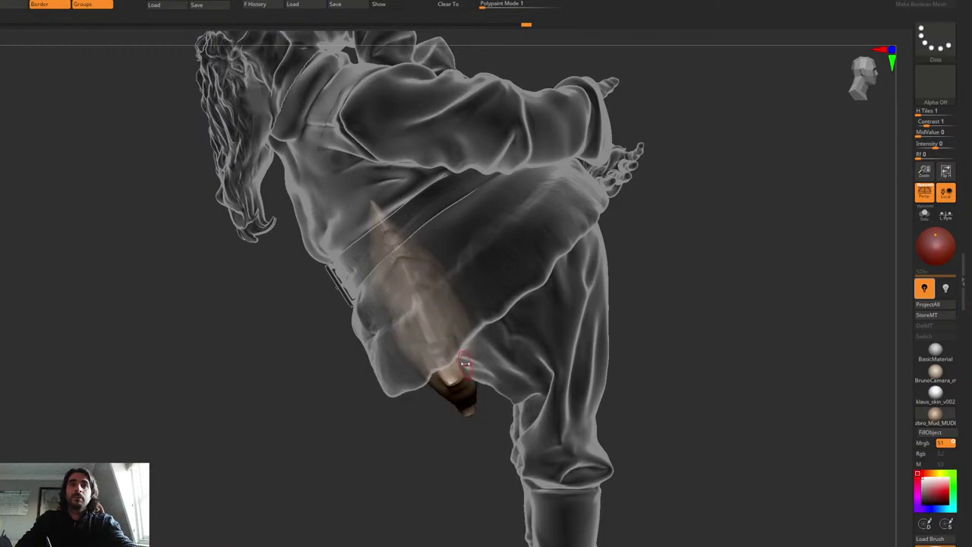
key(space)
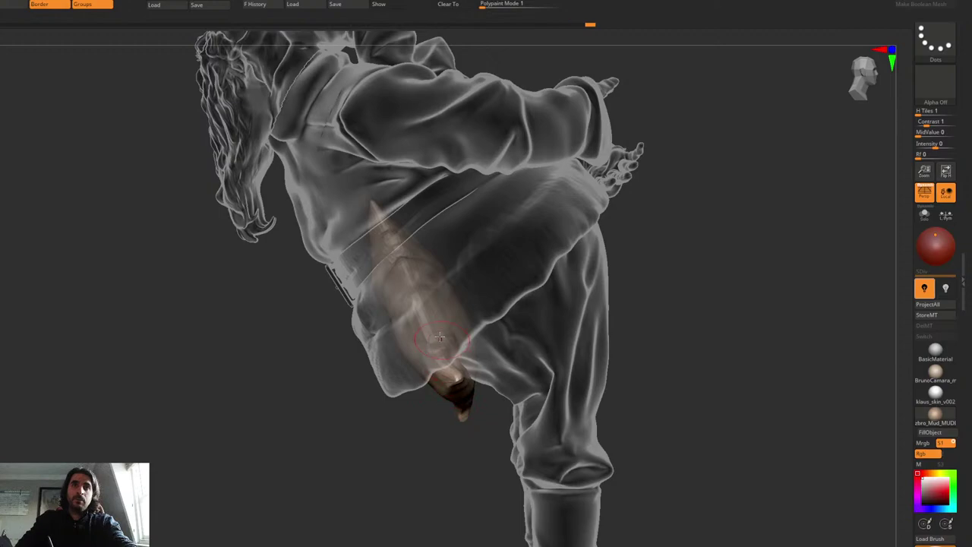
right_drag(440, 338, 589, 228)
key(ctrl+t)
right_drag(524, 228, 582, 241)
key(w)
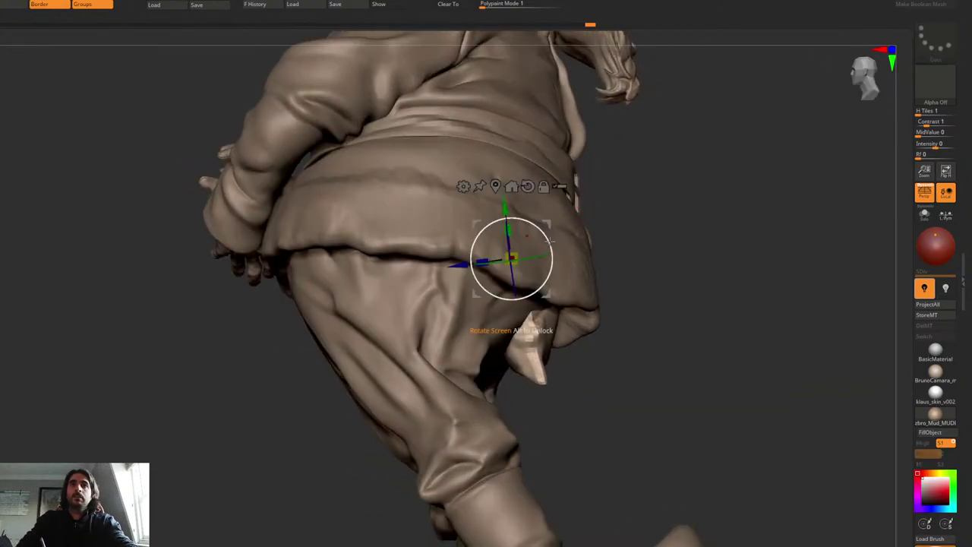
mouse_move(549, 241)
mouse_down()
mouse_move(555, 220)
mouse_move(592, 210)
mouse_up()
key(q)
mouse_move(592, 209)
right_down()
mouse_move(543, 204)
mouse_move(597, 200)
mouse_move(601, 230)
mouse_move(576, 221)
mouse_move(589, 239)
mouse_move(566, 261)
mouse_move(570, 269)
mouse_move(847, 238)
right_up()
Step: Isolate the cushion, subdivide it for a smoother surface and show the full character again
key(ctrl+shift+s)
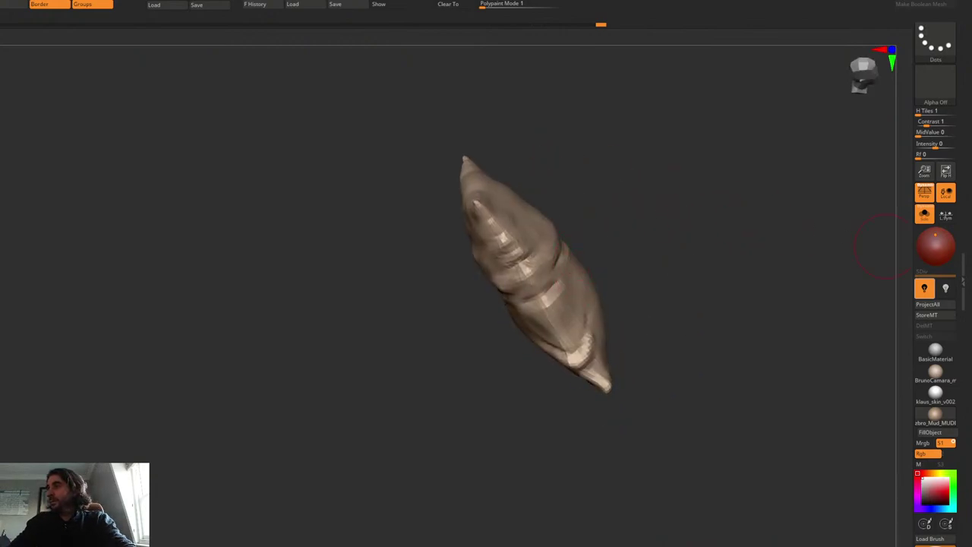
mouse_move(847, 238)
right_down()
mouse_move(585, 169)
mouse_move(548, 200)
right_up()
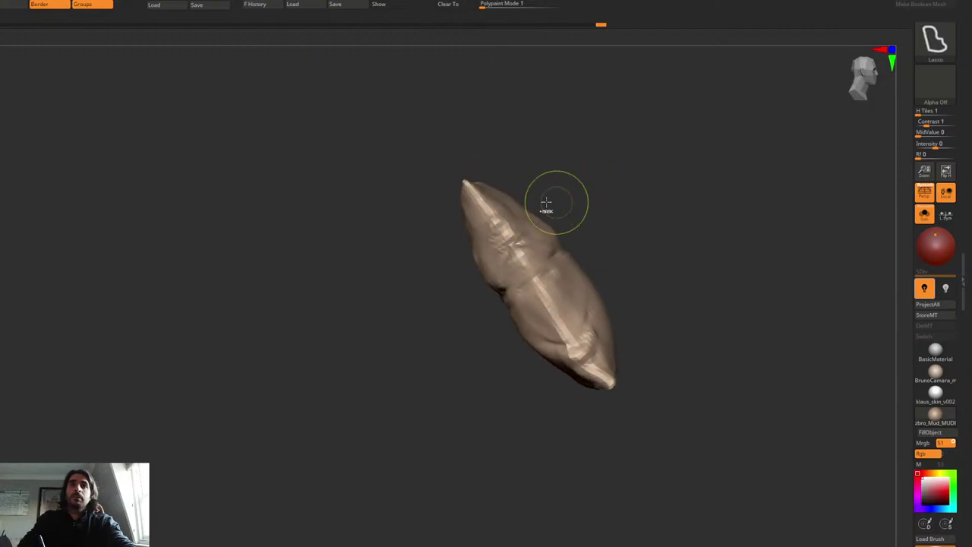
key(ctrl+d)
key(ctrl+shift+s)
key(ctrl+shift+s)
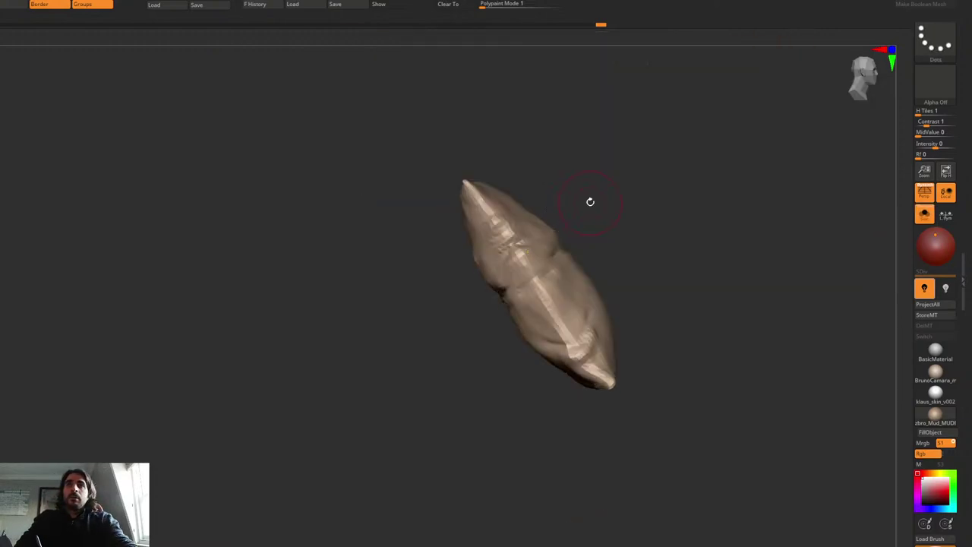
right_drag(592, 202, 590, 200)
right_drag(577, 229, 542, 252)
mouse_move(542, 216)
right_down()
mouse_move(578, 209)
mouse_move(522, 177)
mouse_move(532, 149)
right_up()
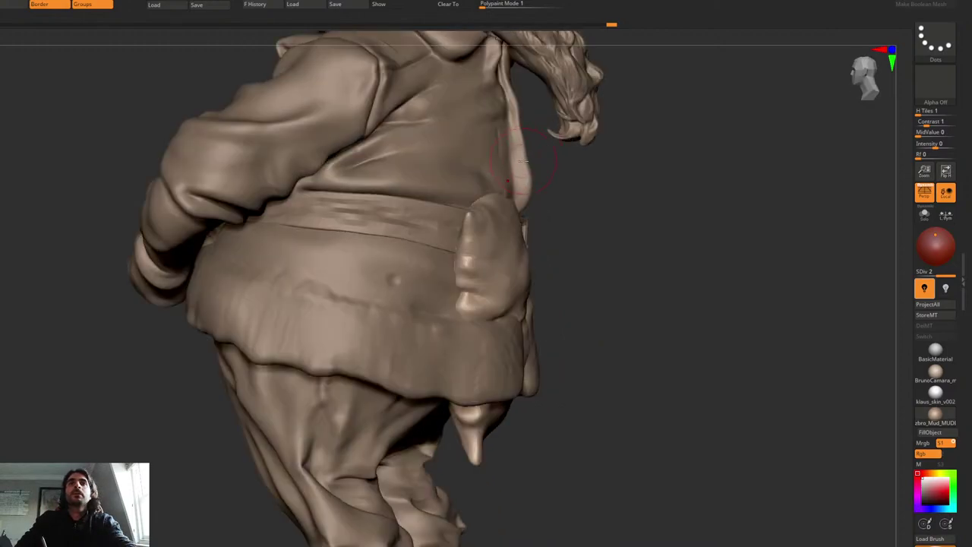
Step: Raise the coat to subdivision level 6 and pull its front edge outward above the belt
key(d)
key(d)
key(d)
key(d)
key(space)
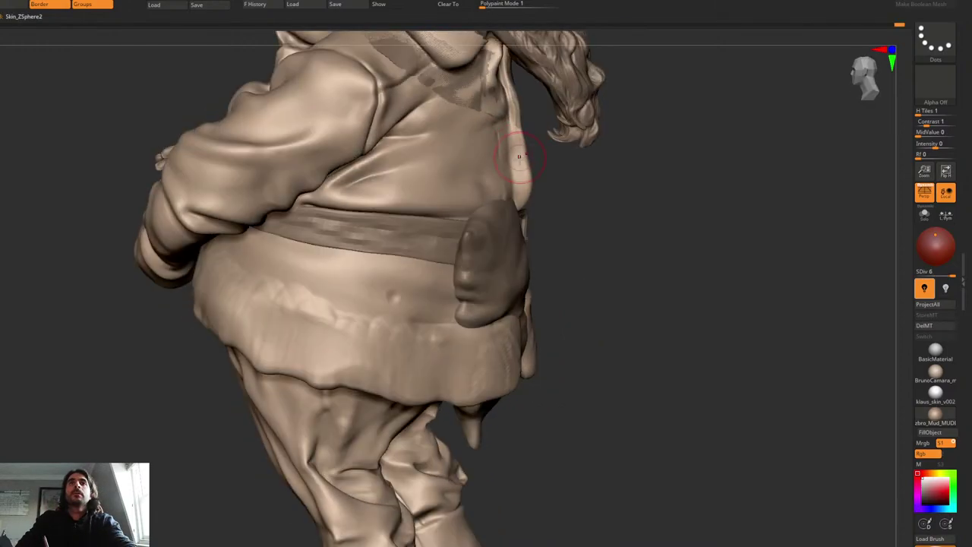
mouse_move(521, 156)
right_down()
mouse_move(536, 147)
mouse_move(535, 178)
right_up()
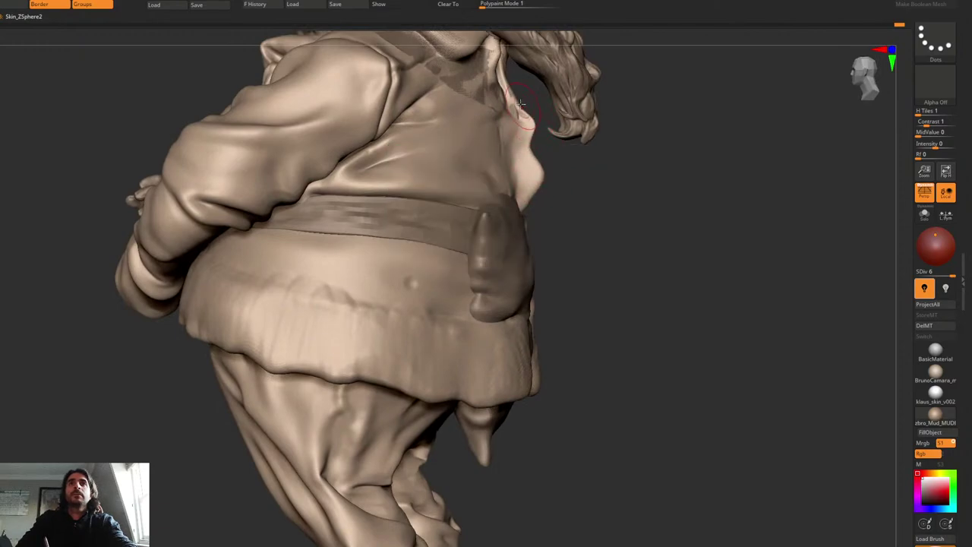
Step: Shape the coat's front edge above the belt into a wavy, creased fold
key(space)
mouse_move(518, 100)
right_down()
mouse_move(514, 111)
mouse_move(559, 125)
mouse_move(523, 134)
mouse_move(515, 116)
right_up()
key(b)
key(m)
key(v)
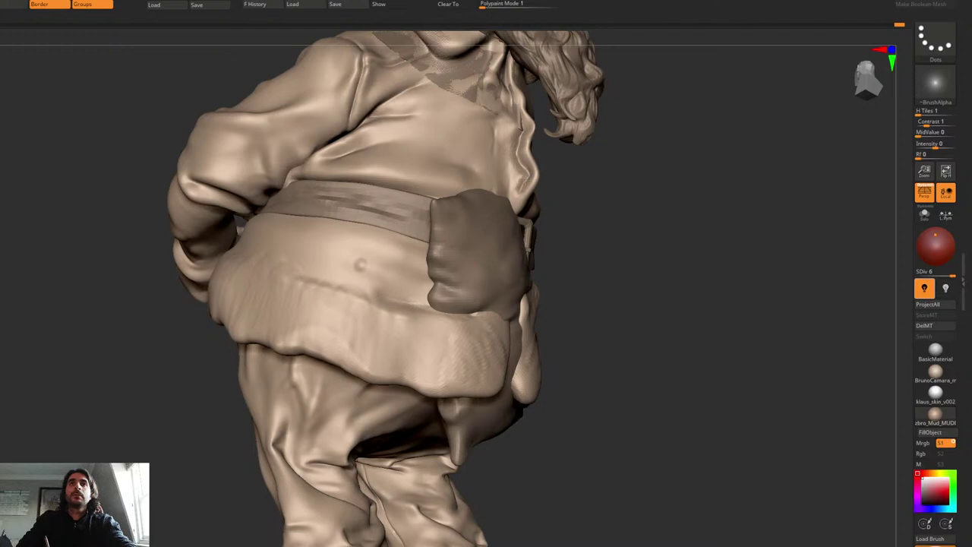
mouse_move(506, 211)
right_down()
mouse_move(517, 119)
mouse_move(550, 216)
right_up()
Step: Isolate the coat and mask everything except the narrow strip inside its front opening
key(ctrl+space)
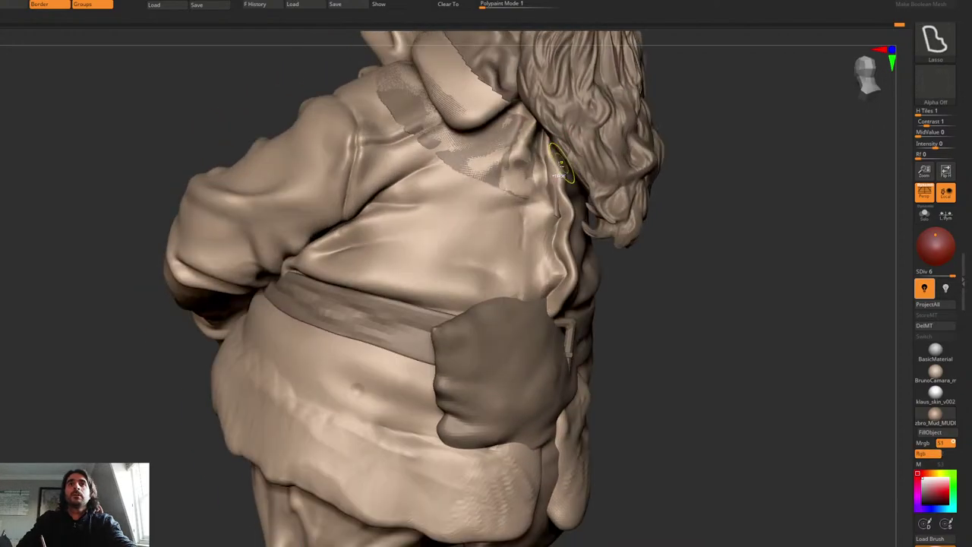
key(ctrl+s)
mouse_move(553, 247)
ctrl+mouse_down()
mouse_move(562, 292)
mouse_move(533, 304)
mouse_move(538, 223)
ctrl+mouse_up()
ctrl+drag(525, 177, 539, 140)
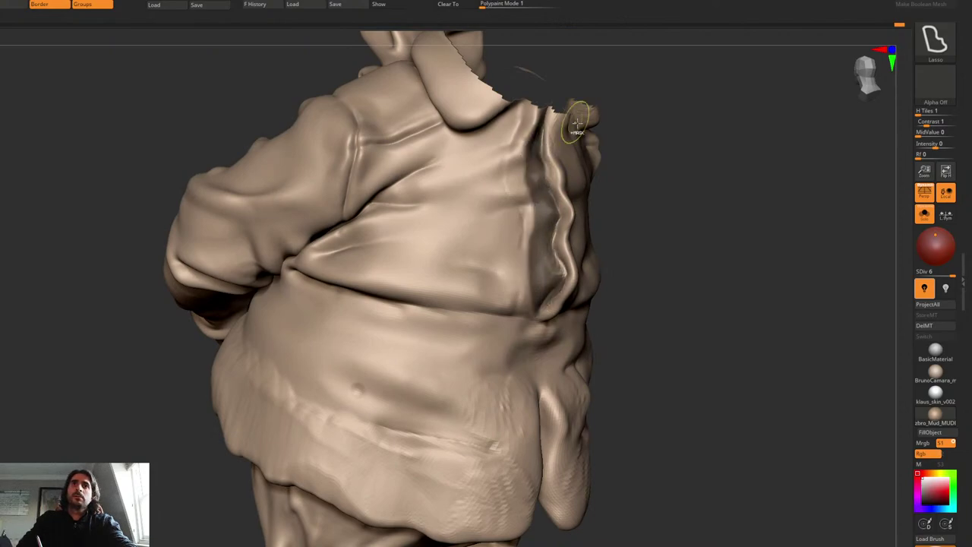
ctrl+click(669, 104)
Step: Sculpt the unmasked strip inside the coat's front opening, show the other parts again and clear the mask
mouse_move(591, 156)
right_down()
mouse_move(535, 161)
mouse_move(473, 200)
mouse_move(555, 193)
right_up()
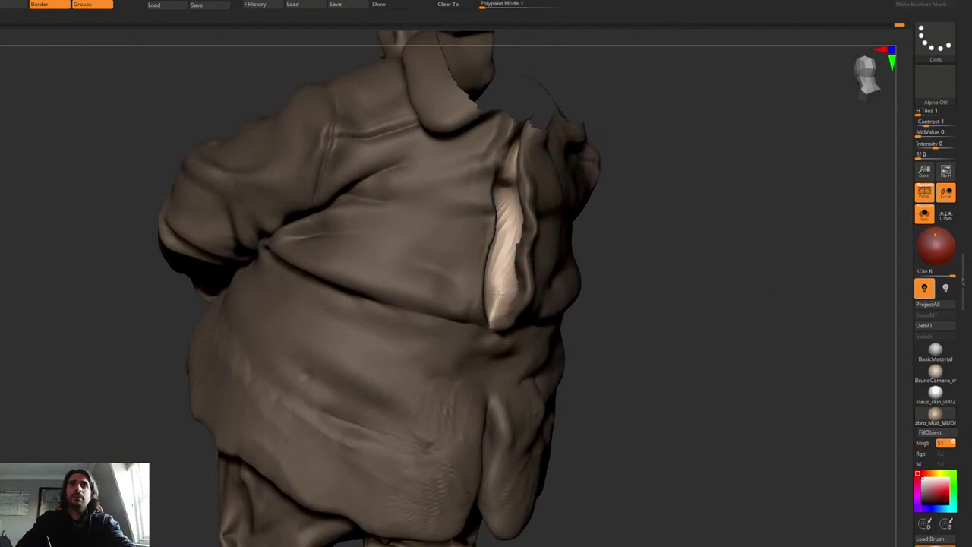
key(ctrl+shift+s)
right_drag(533, 323, 567, 291)
ctrl+drag(566, 291, 591, 313)
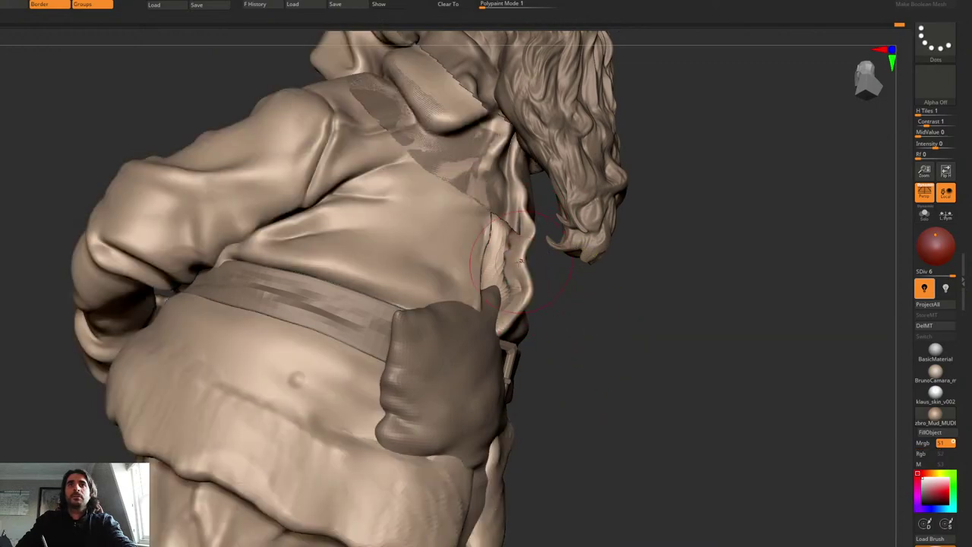
Step: Isolate the coat and mask everything except the lower flap on one side of its front slit
right_click(486, 322)
mouse_move(522, 261)
right_down()
mouse_move(486, 322)
mouse_move(500, 252)
mouse_move(501, 269)
mouse_move(487, 245)
mouse_move(514, 283)
mouse_move(528, 203)
right_up()
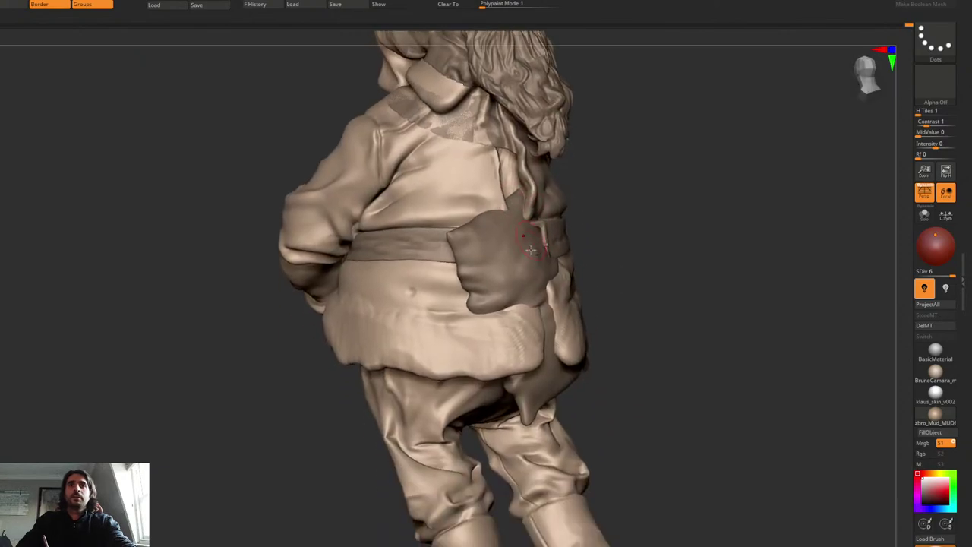
alt+click(513, 258)
right_drag(668, 304, 589, 321)
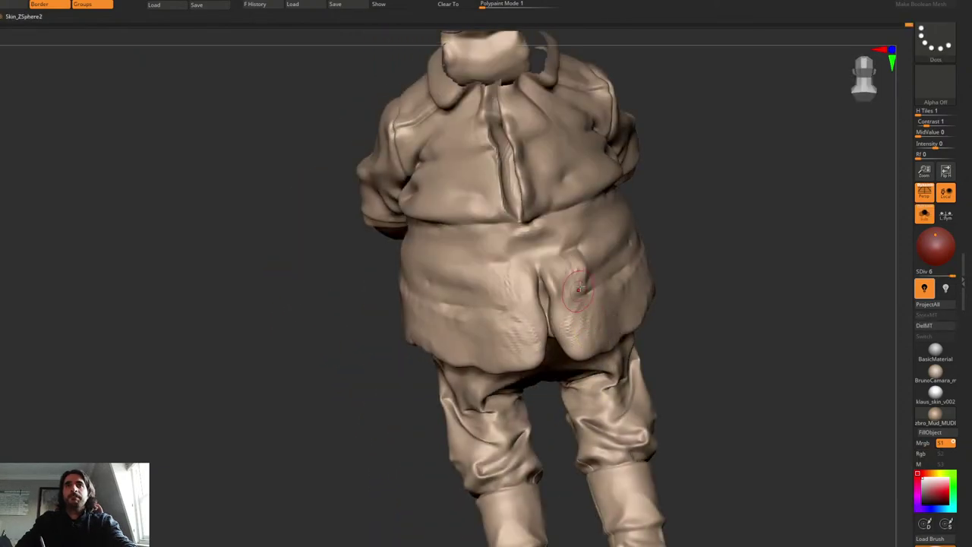
mouse_move(577, 296)
right_down()
mouse_move(559, 268)
mouse_move(533, 257)
mouse_move(535, 271)
right_up()
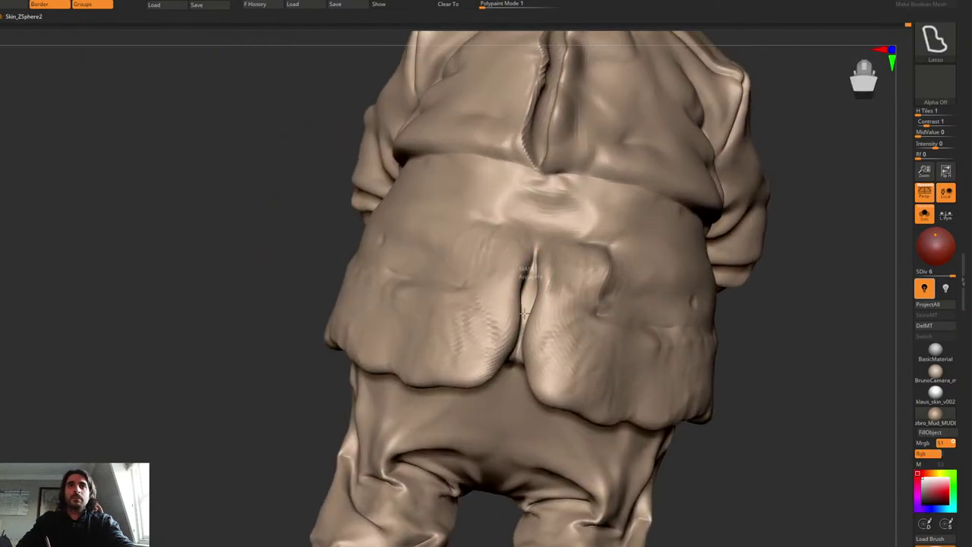
ctrl+drag(511, 386, 422, 240)
ctrl+click(241, 285)
Step: Mask the trousers behind the flap and extend the mask down over the flap's upper part
right_drag(473, 300, 477, 205)
right_drag(488, 286, 537, 269)
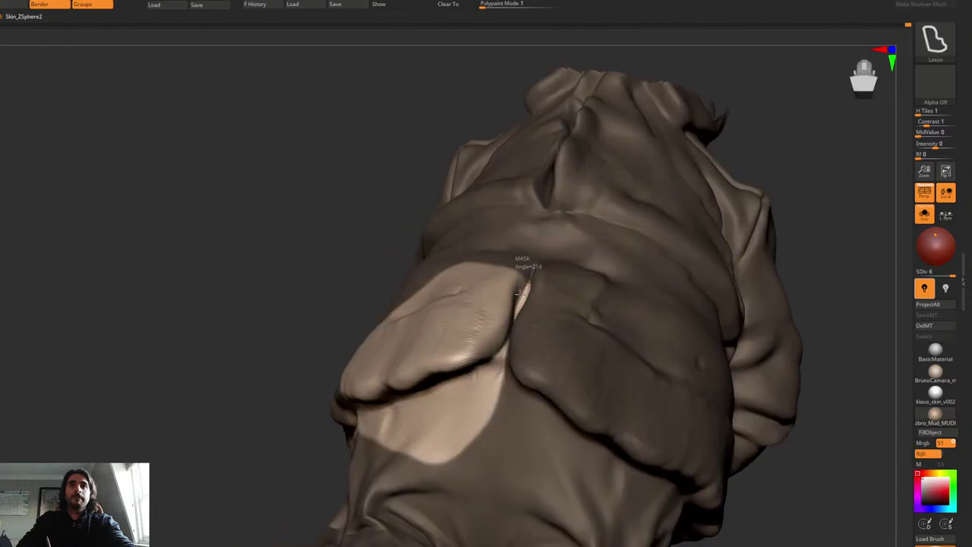
mouse_move(388, 404)
ctrl+mouse_down()
mouse_move(473, 486)
mouse_move(524, 341)
ctrl+mouse_up()
mouse_move(454, 334)
right_down()
mouse_move(490, 292)
mouse_move(484, 281)
right_up()
key(ctrl+q)
ctrl+click(514, 286)
right_drag(501, 206, 508, 265)
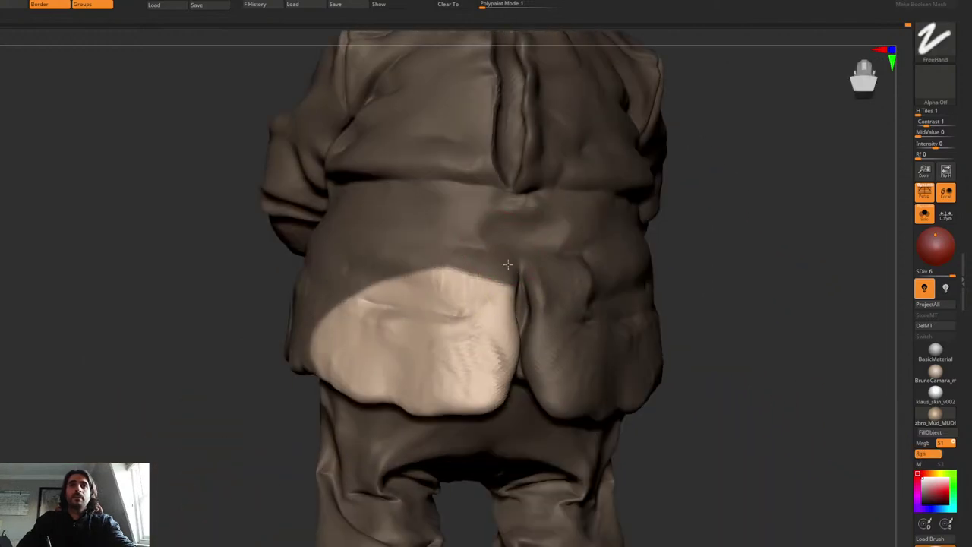
mouse_move(454, 289)
ctrl+mouse_down()
mouse_move(370, 310)
mouse_move(331, 365)
ctrl+mouse_up()
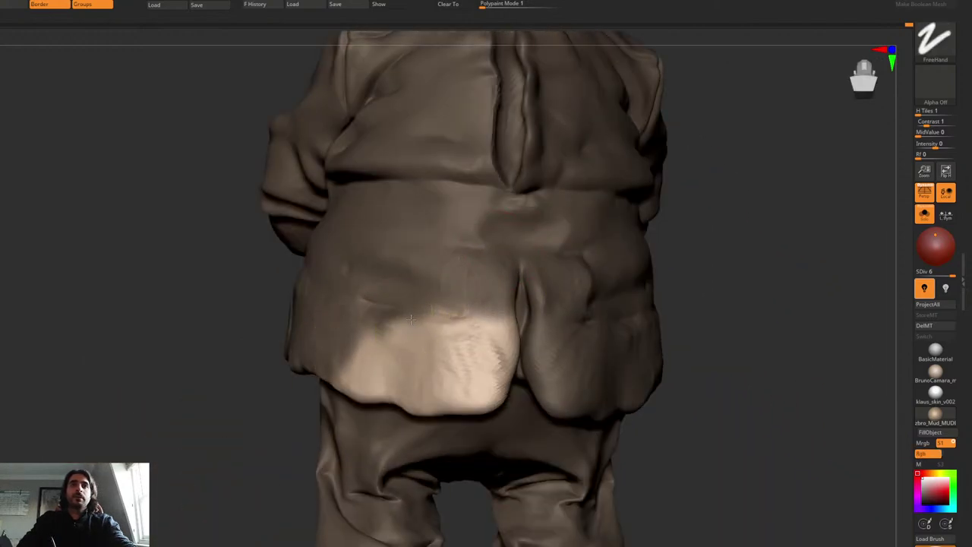
ctrl+click(208, 327)
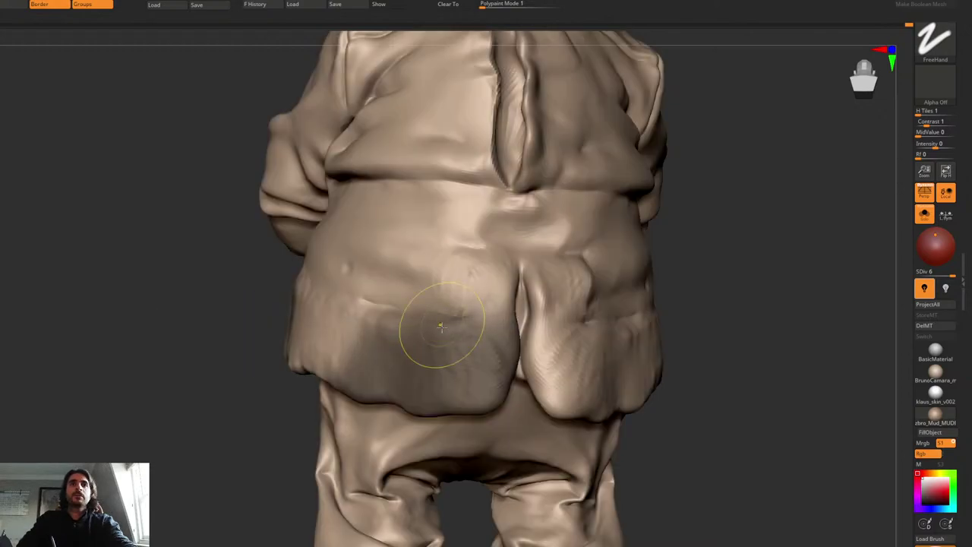
ctrl+click(212, 300)
Step: Extend the mask over the coat's side so only the flap's lower front area stays unmasked
alt+right_drag(364, 334, 356, 278)
right_drag(251, 293, 373, 299)
ctrl+drag(300, 225, 452, 432)
right_drag(583, 341, 467, 395)
right_drag(425, 342, 479, 331)
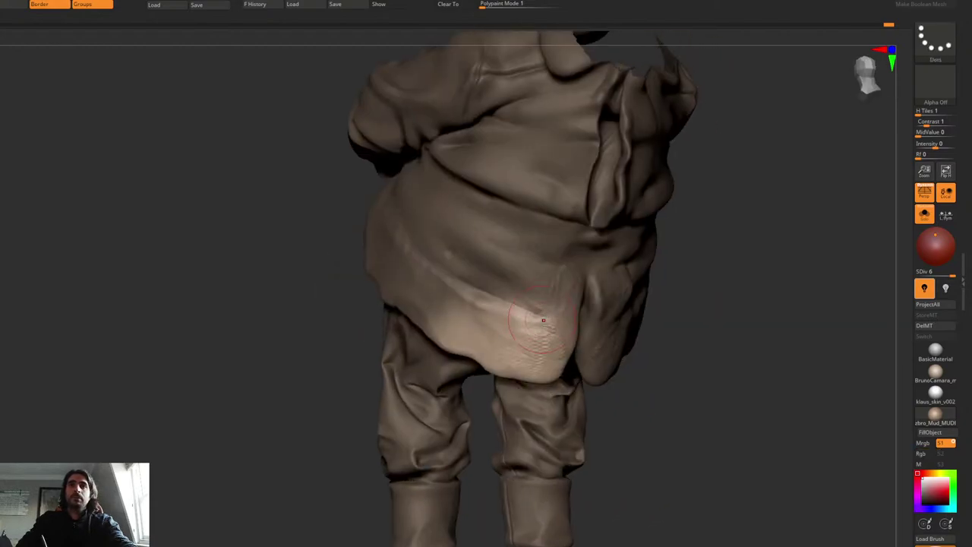
Step: Try to swing the unmasked flap corner outward with the gizmo, and undo the transformation and the extra masking
key(w)
right_drag(543, 320, 634, 321)
alt+click(520, 328)
right_drag(574, 269, 646, 277)
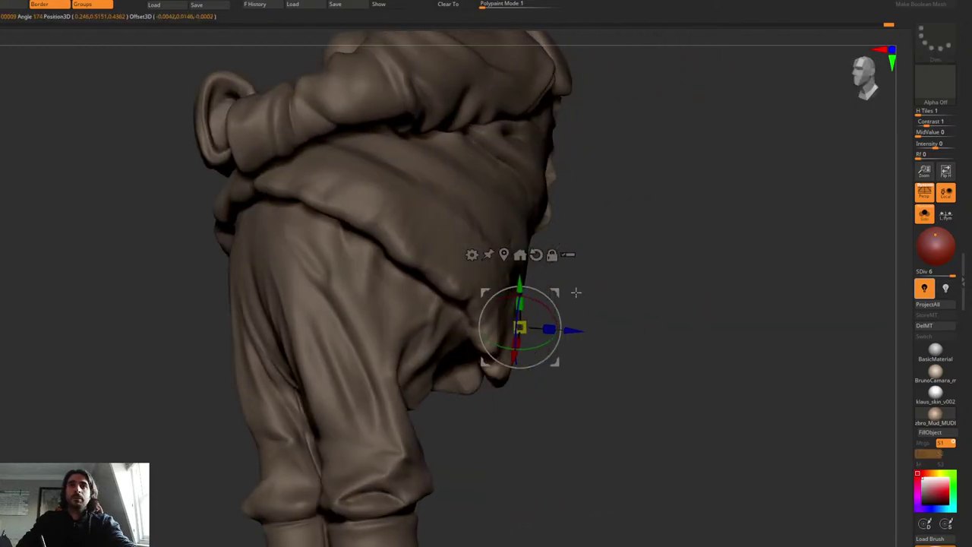
drag(555, 292, 594, 286)
right_drag(576, 301, 602, 305)
right_click(601, 305)
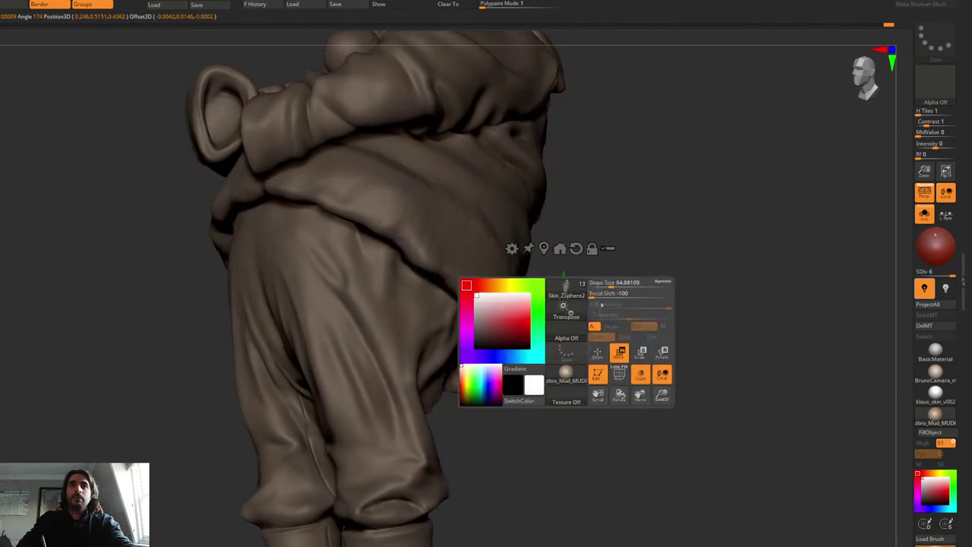
drag(601, 307, 598, 286)
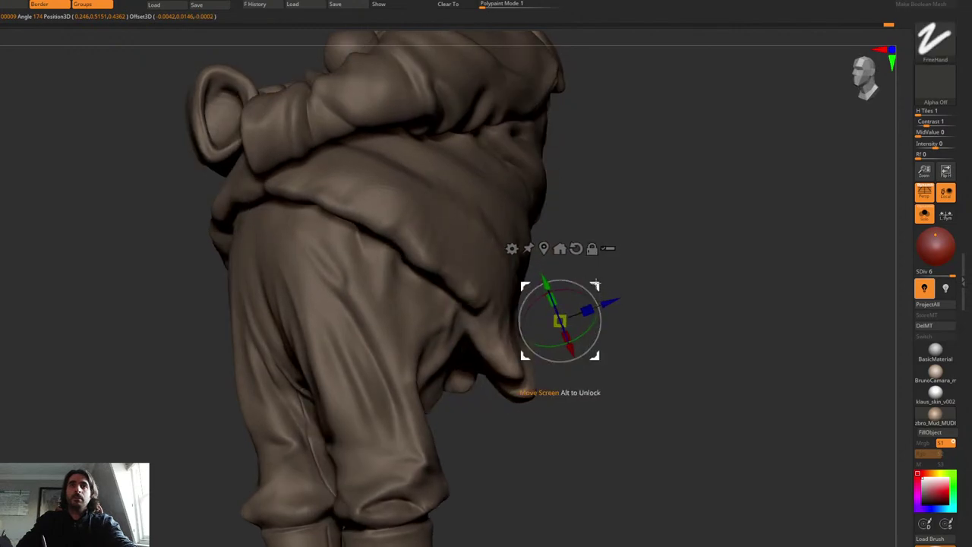
key(ctrl+z)
key(ctrl+z)
right_drag(524, 282, 472, 260)
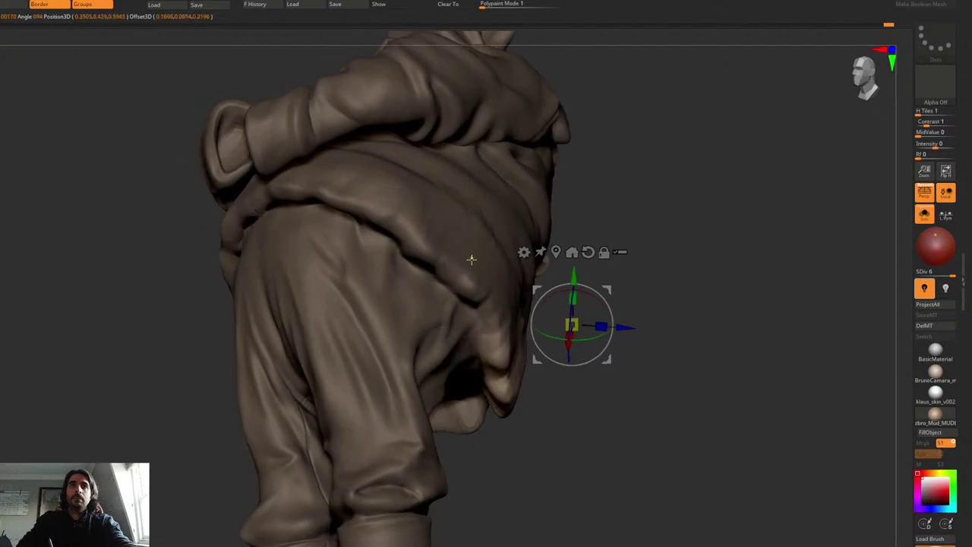
ctrl+drag(472, 260, 488, 297)
key(ctrl+z)
Step: Mask more of the coat above the flap and rotate the unmasked front corner outward, away from the legs
key(q)
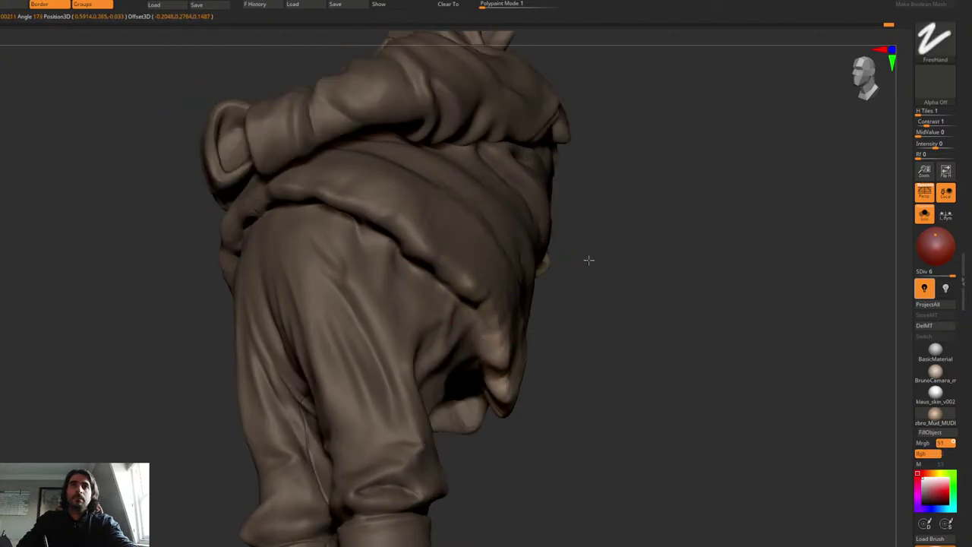
key(ctrl+space)
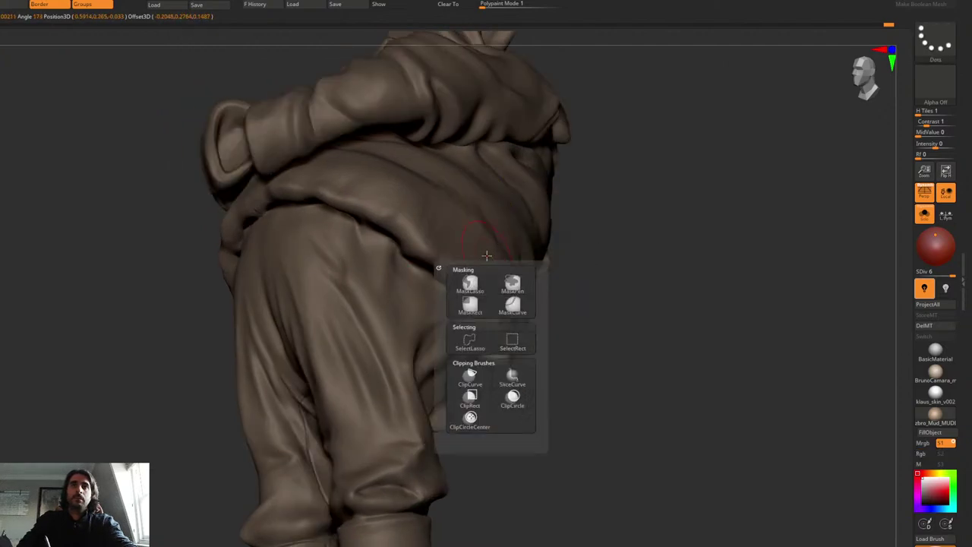
mouse_move(598, 222)
ctrl+mouse_down()
mouse_move(467, 234)
mouse_move(475, 373)
mouse_move(311, 326)
mouse_move(335, 296)
ctrl+mouse_up()
right_drag(525, 247, 528, 303)
key(w)
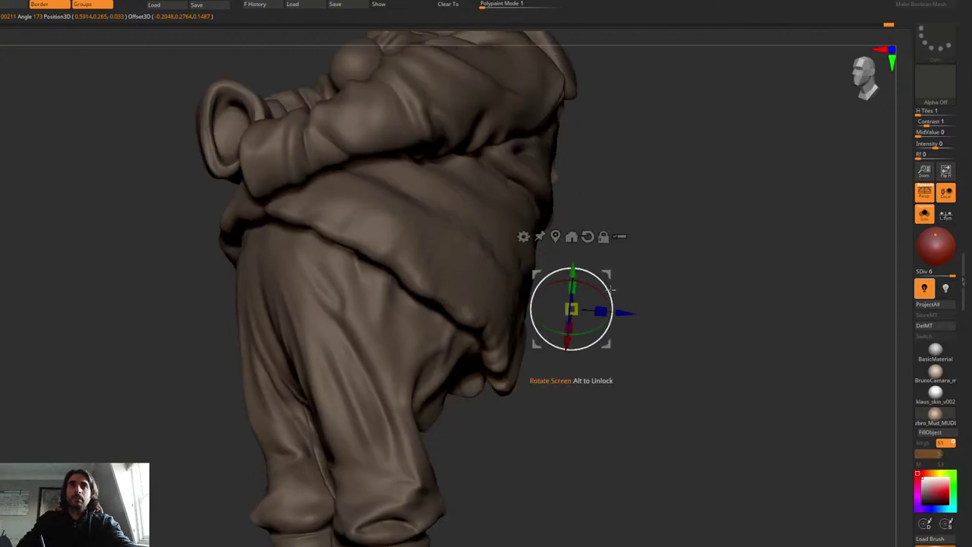
drag(612, 288, 608, 273)
key(q)
Step: Reshape the outer edge and lower tip of the unmasked flap into a slight inward curve
key(space)
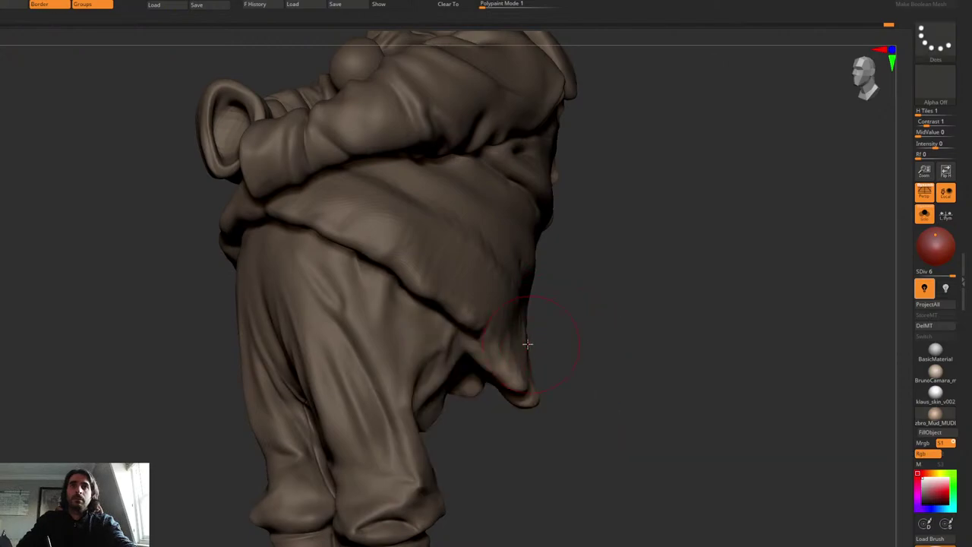
right_drag(513, 330, 530, 357)
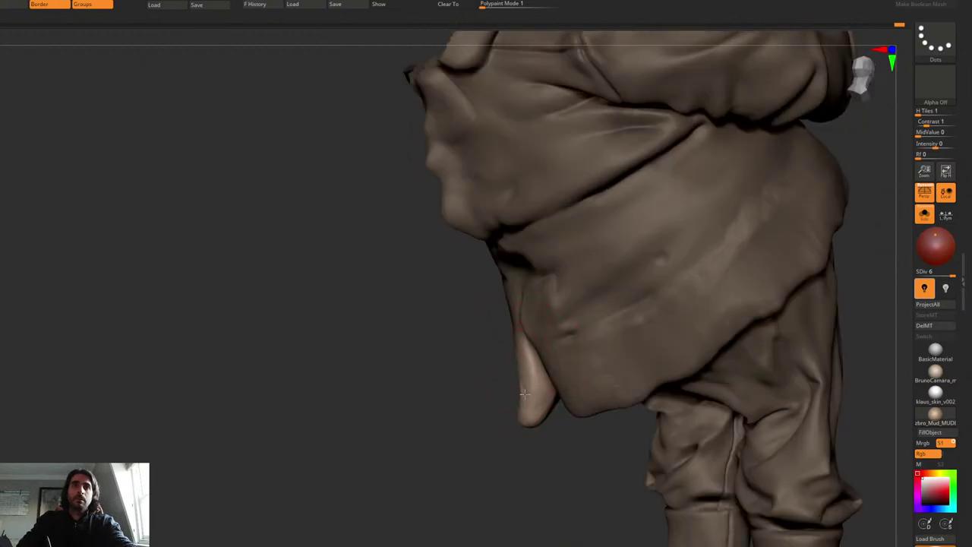
drag(524, 392, 536, 408)
drag(527, 344, 542, 380)
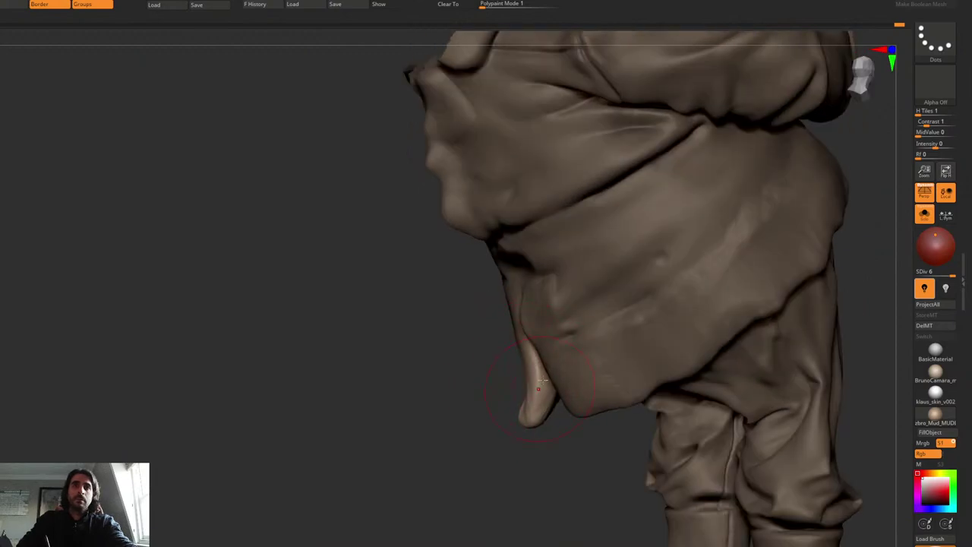
mouse_move(550, 397)
right_down()
mouse_move(540, 407)
mouse_move(547, 370)
right_up()
Step: Invert the mask to protect the flap and push the surface behind it away from its inner side
key(space)
mouse_move(618, 286)
right_down()
mouse_move(586, 412)
mouse_move(562, 290)
mouse_move(573, 346)
right_up()
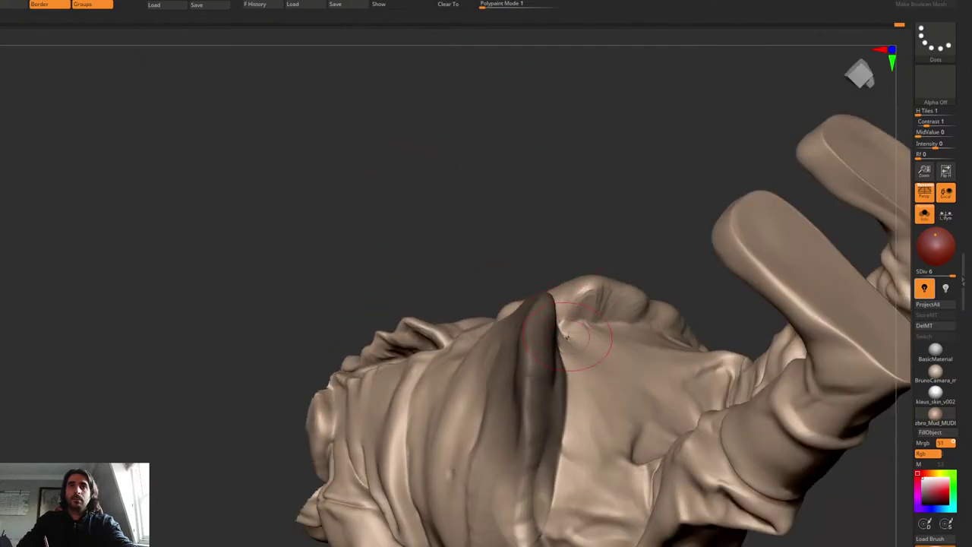
mouse_move(568, 371)
mouse_down()
mouse_move(550, 480)
mouse_move(537, 495)
mouse_up()
mouse_move(538, 397)
right_down()
mouse_move(562, 277)
mouse_move(575, 256)
mouse_move(591, 258)
mouse_move(572, 225)
right_up()
key(space)
mouse_move(572, 225)
mouse_down()
mouse_move(562, 225)
mouse_move(560, 184)
mouse_up()
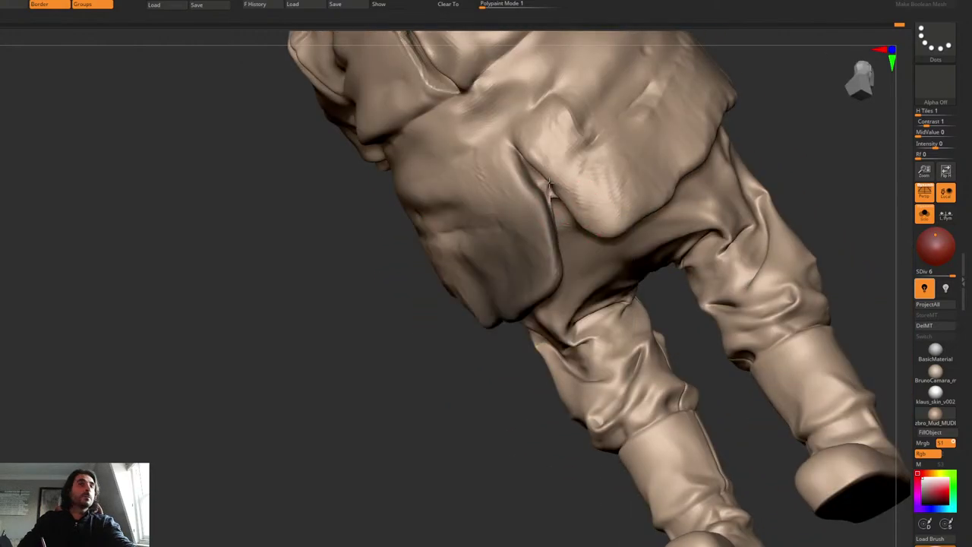
mouse_move(578, 241)
right_down()
mouse_move(569, 224)
mouse_move(553, 256)
right_up()
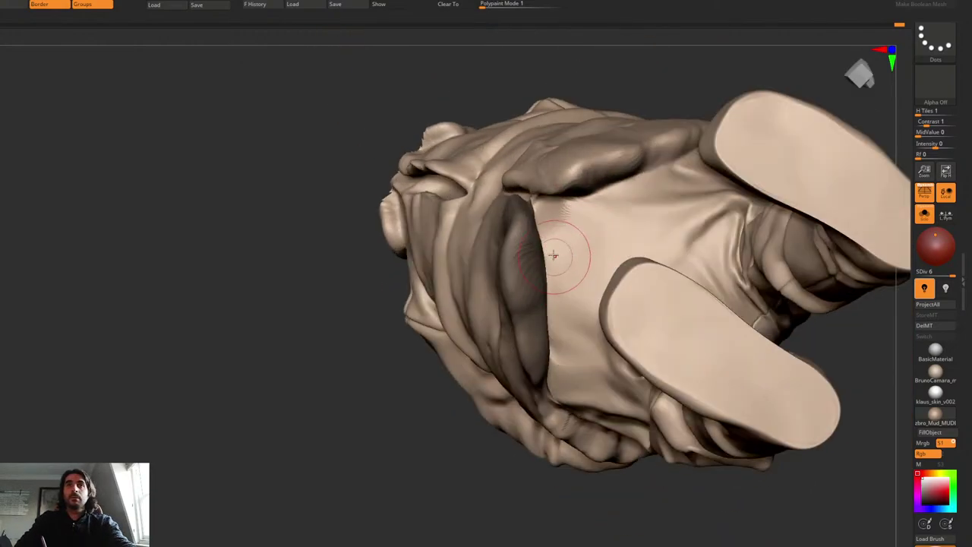
Step: Clear the mask and smooth the area where the flap's inner side meets the trousers
right_click(501, 312)
right_drag(501, 312, 515, 273)
right_click(464, 255)
mouse_move(495, 224)
right_down()
mouse_move(464, 255)
mouse_move(523, 263)
mouse_move(574, 221)
mouse_move(569, 266)
right_up()
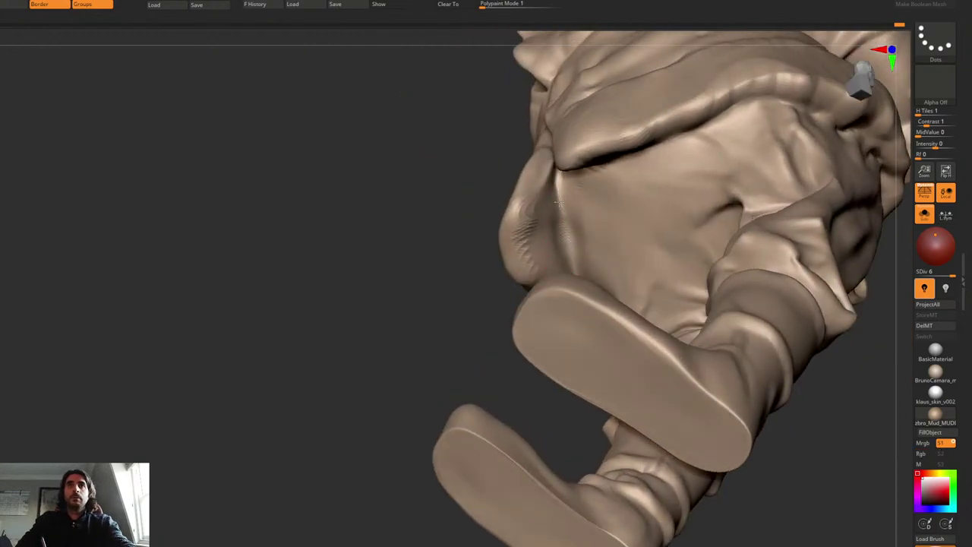
right_drag(558, 202, 563, 213)
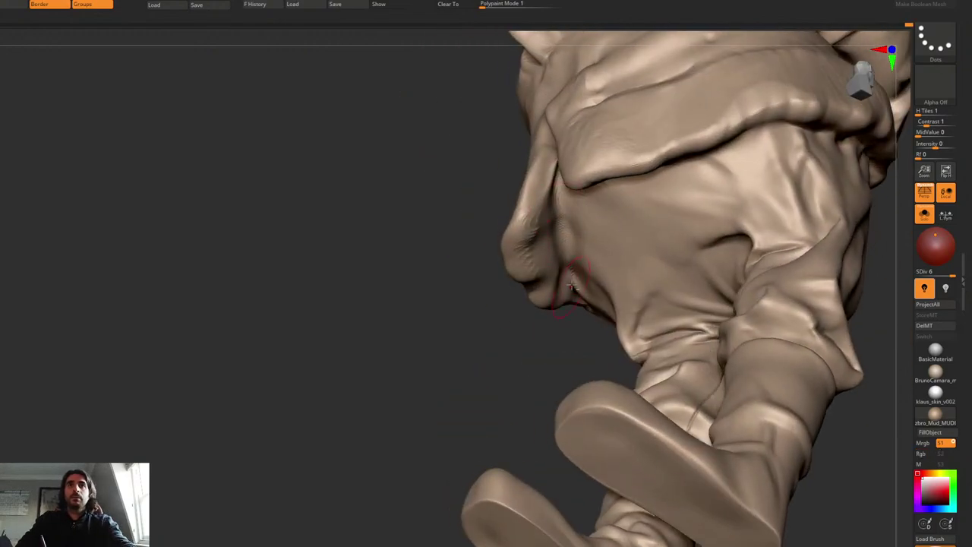
mouse_move(572, 286)
shift+mouse_down()
mouse_move(569, 242)
mouse_move(550, 274)
shift+mouse_up()
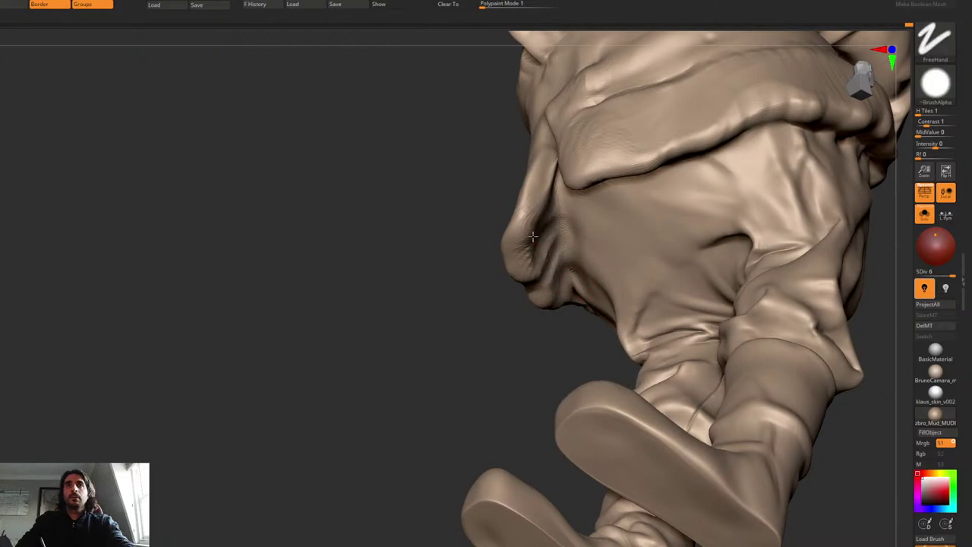
Step: Carve a crease between the flap's inner side and the trousers with the Dam Standard brush
right_drag(560, 246, 568, 205)
key(b)
key(d)
key(s)
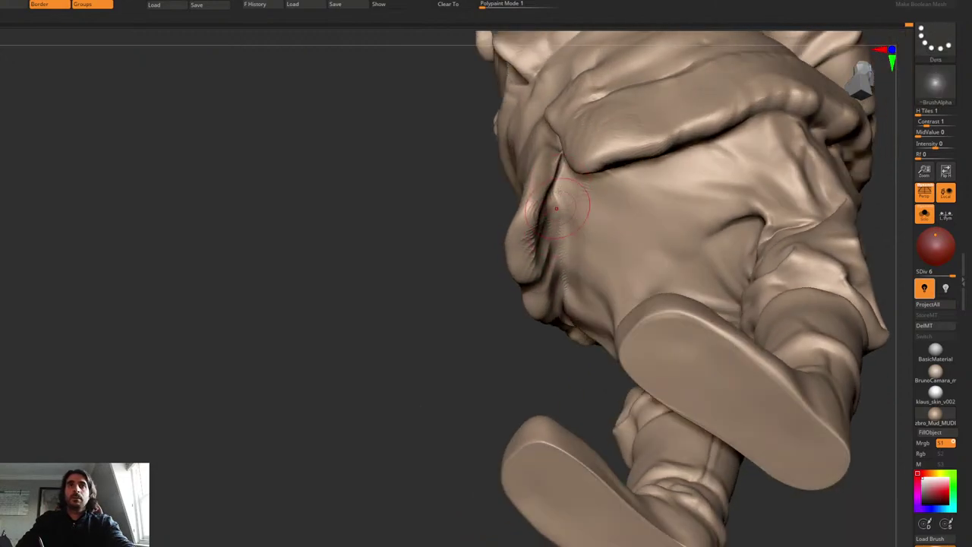
drag(567, 214, 563, 265)
Step: Adjust the flap's inner surface beside the trousers with the Move brush
mouse_move(564, 320)
right_down()
mouse_move(511, 319)
mouse_move(502, 338)
right_up()
key(b)
key(m)
key(v)
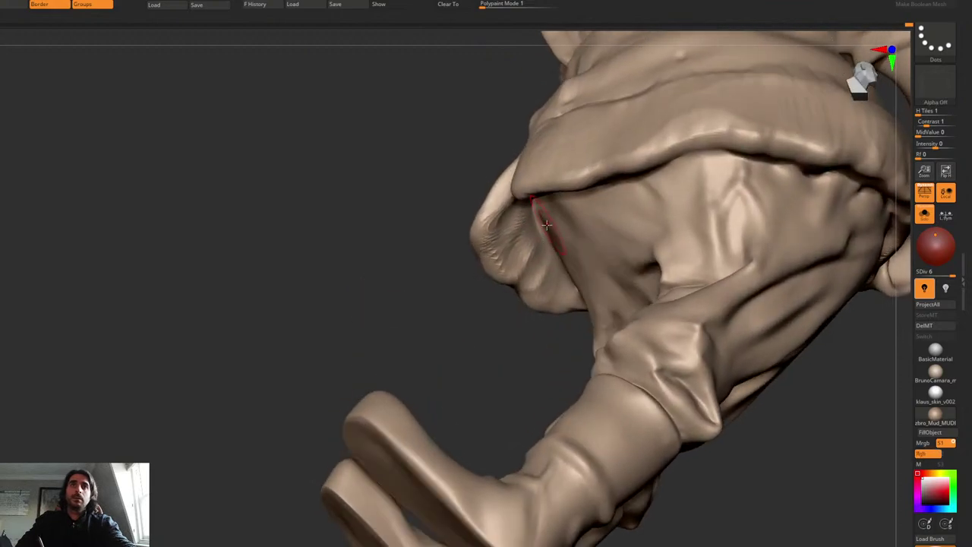
right_click(545, 221)
mouse_move(545, 227)
right_down()
mouse_move(539, 214)
mouse_move(562, 205)
right_up()
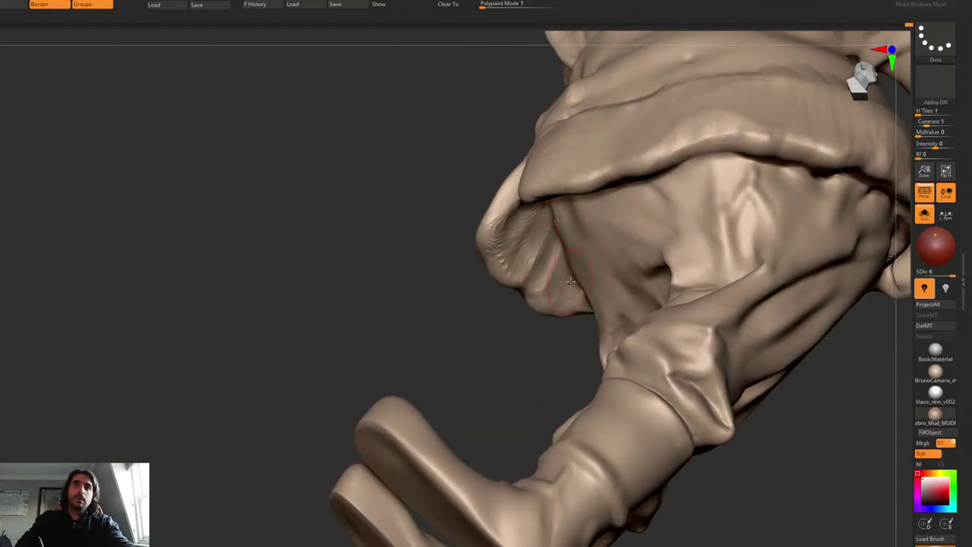
mouse_move(577, 249)
right_down()
mouse_move(562, 228)
mouse_move(580, 215)
mouse_move(569, 240)
right_up()
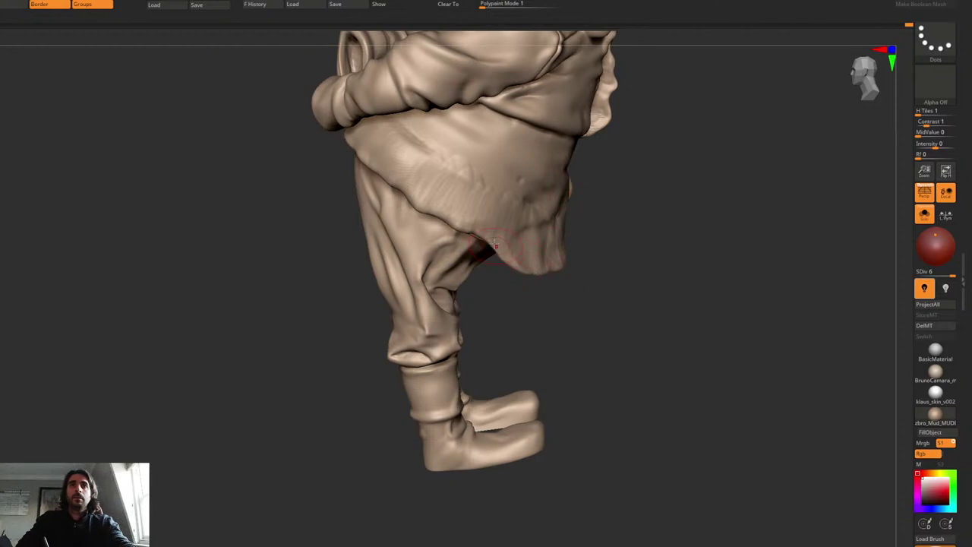
Step: Pull the front corner of the coat flap downward into a longer, more pointed tip
right_drag(495, 244, 493, 237)
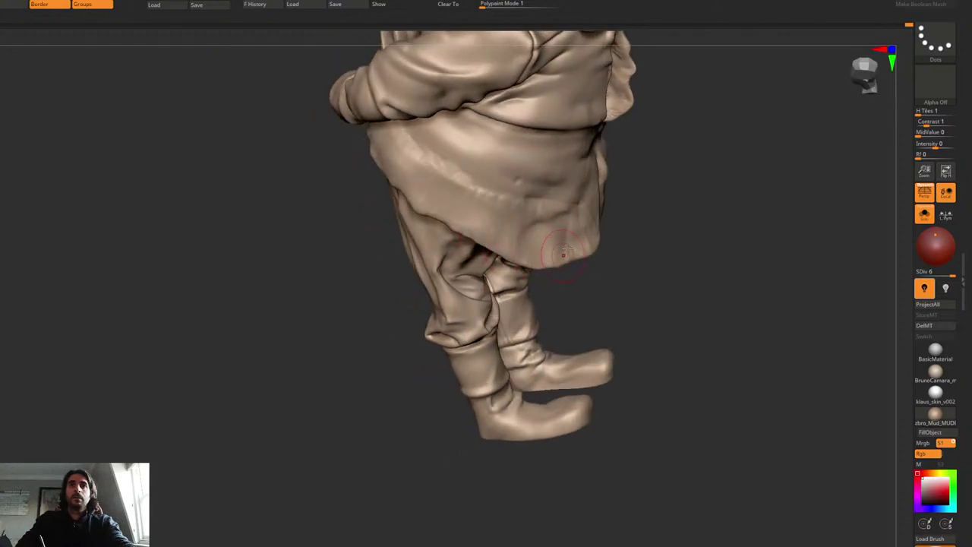
right_drag(566, 250, 593, 253)
right_click(600, 237)
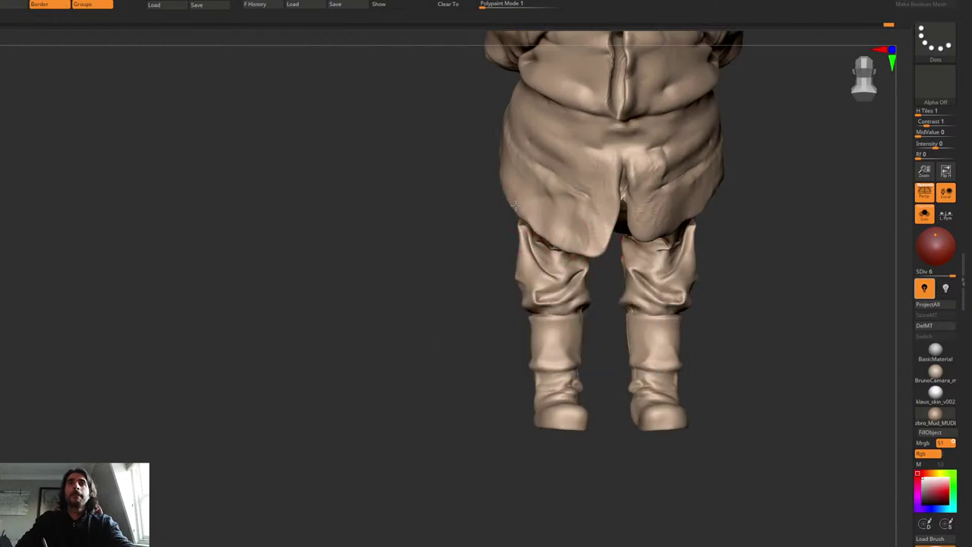
drag(579, 240, 607, 261)
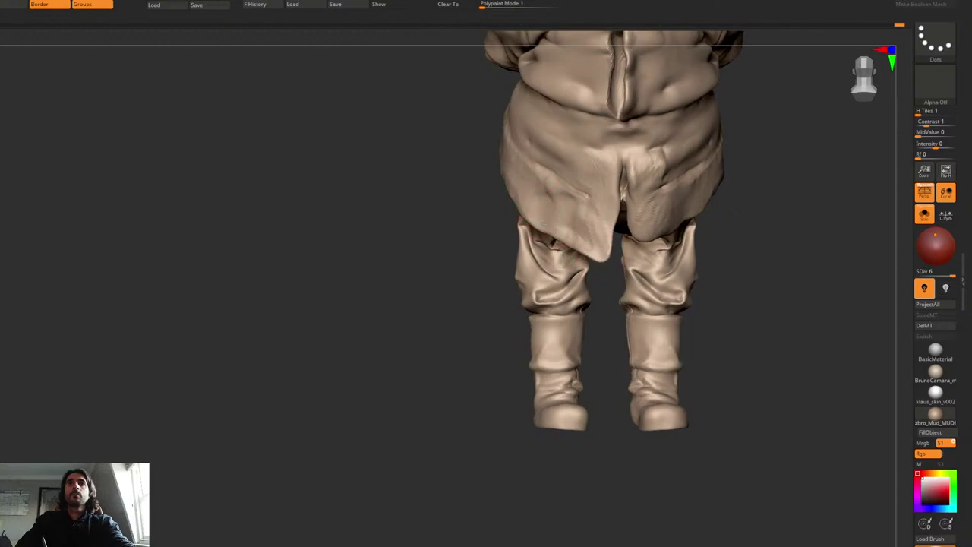
mouse_move(675, 191)
alt+right_down()
mouse_move(614, 213)
mouse_move(600, 243)
mouse_move(627, 220)
mouse_move(564, 218)
mouse_move(539, 233)
alt+right_up()
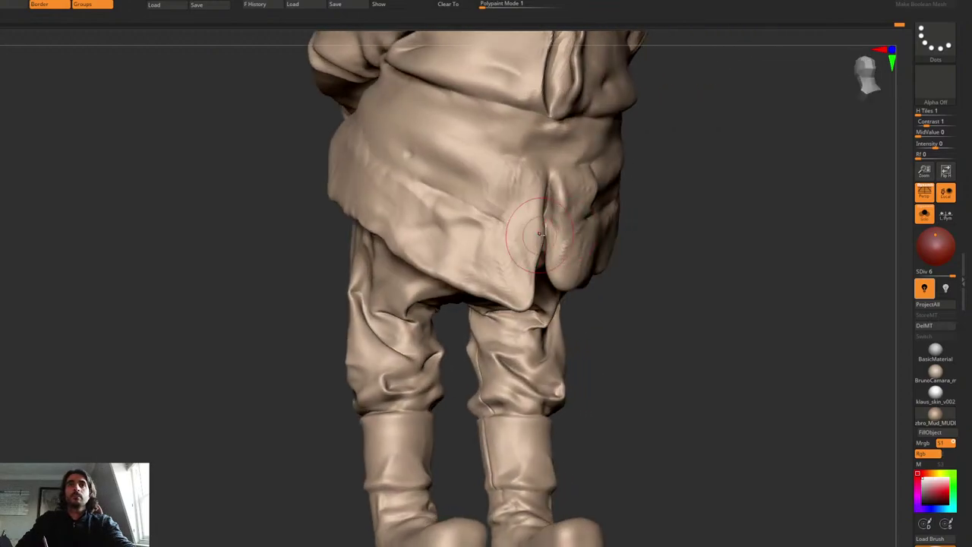
key(ctrl+1)
click(569, 313)
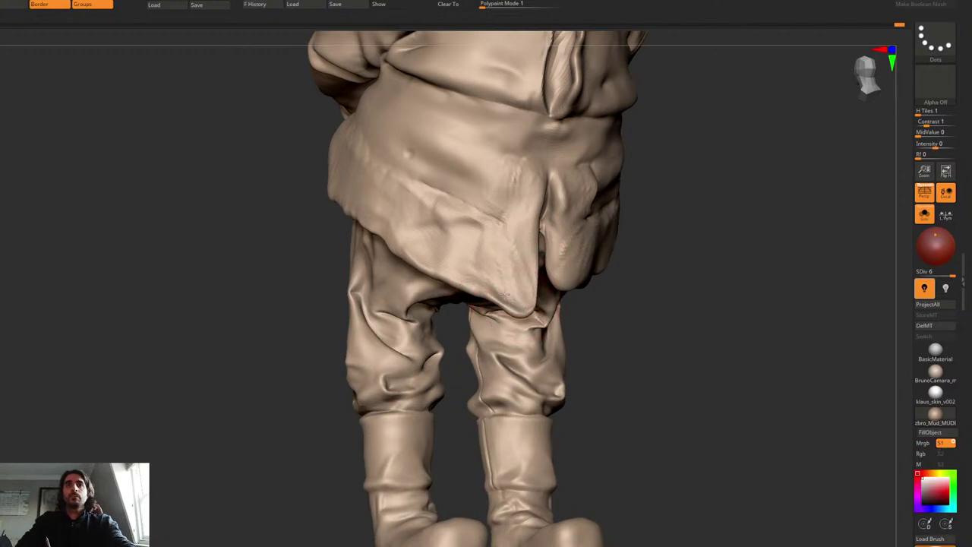
Step: Select the cloth accessory at the character's hip and check its fit against the coat from below and from the front
right_drag(518, 291, 558, 241)
alt+click(502, 263)
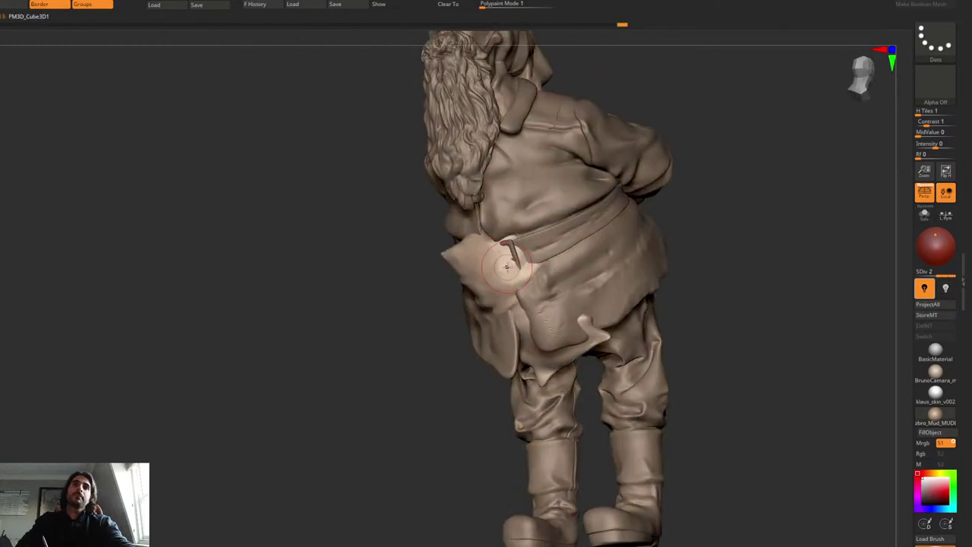
right_drag(502, 263, 520, 242)
key(w)
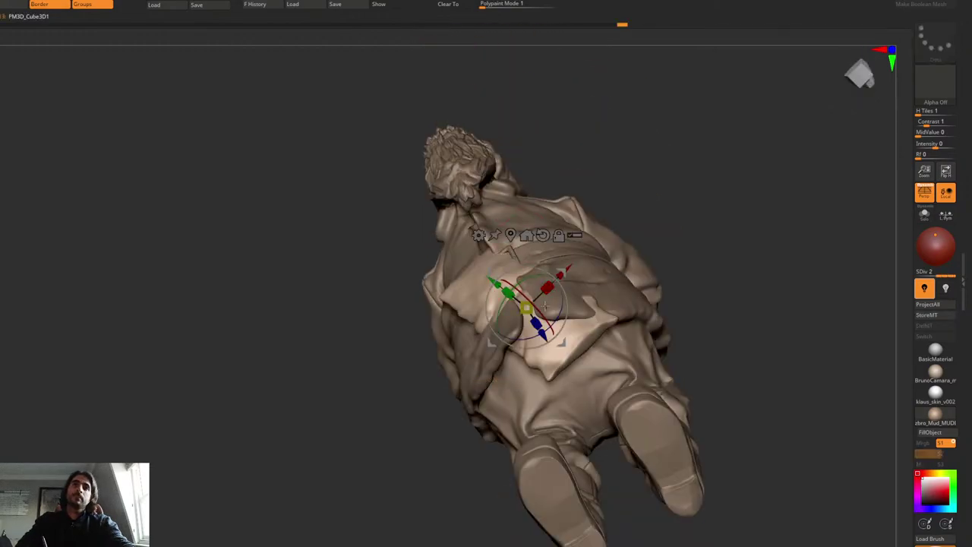
mouse_move(533, 192)
right_down()
mouse_move(511, 236)
mouse_move(532, 254)
mouse_move(561, 249)
right_up()
key(q)
ctrl+right_drag(587, 296, 498, 205)
right_drag(479, 197, 545, 262)
mouse_move(540, 307)
right_down()
mouse_move(579, 281)
mouse_move(541, 285)
mouse_move(539, 307)
right_up()
shift+drag(549, 301, 544, 306)
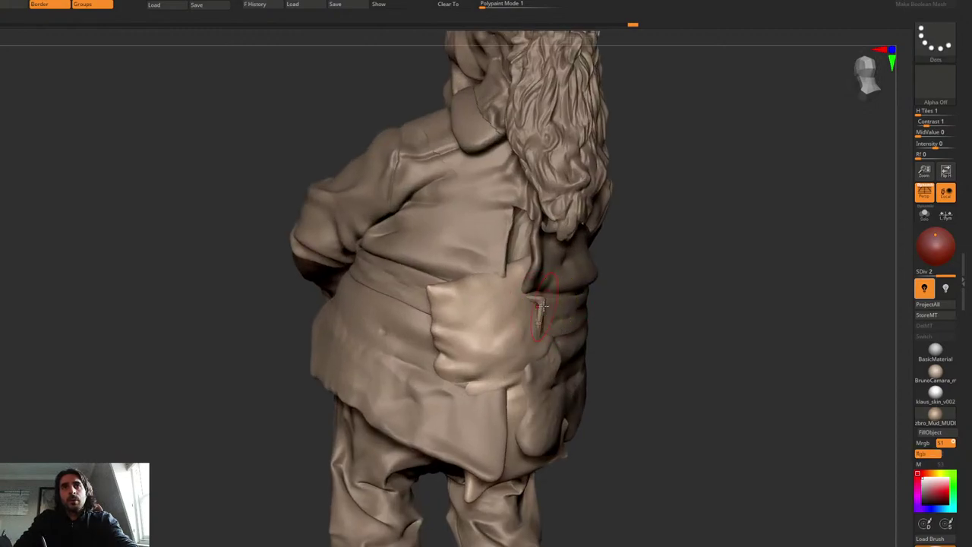
Step: Show the rest of the character as transparent and raise the cloth accessory higher behind the coat's front opening
key(ctrl+shift+s)
key(ctrl+shift+s)
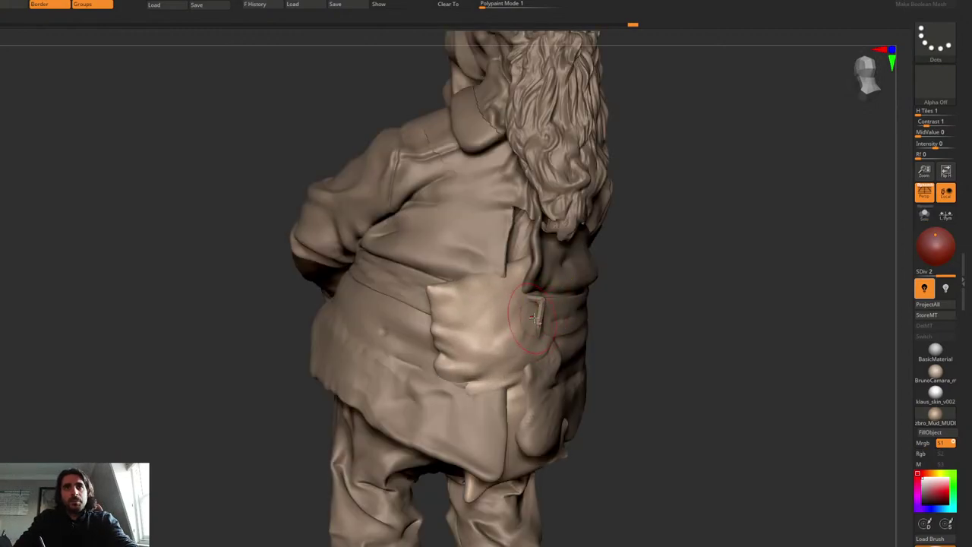
right_drag(527, 322, 565, 308)
key(ctrl+shift+t)
key(w)
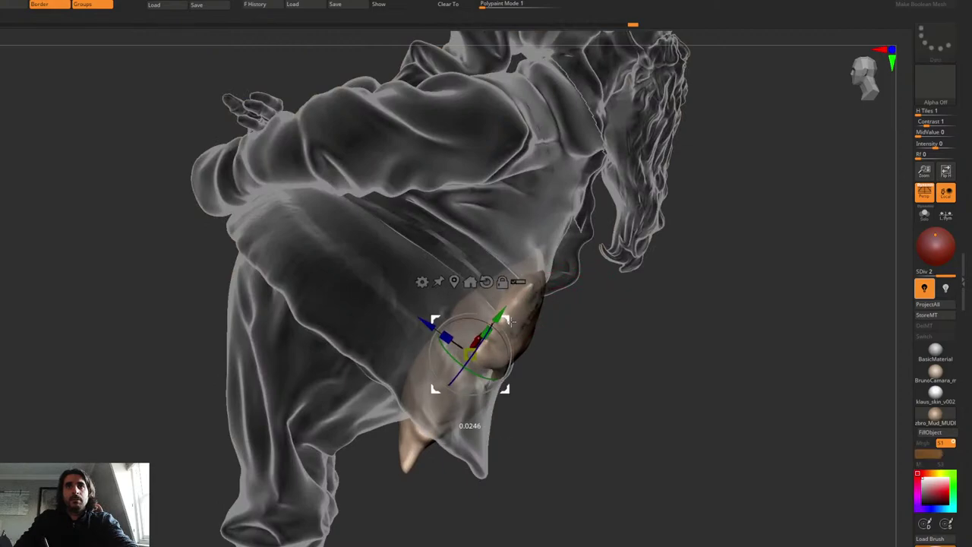
drag(514, 319, 525, 293)
key(q)
right_drag(631, 262, 540, 247)
key(w)
mouse_move(488, 325)
mouse_down()
mouse_move(495, 308)
mouse_move(521, 294)
mouse_up()
key(q)
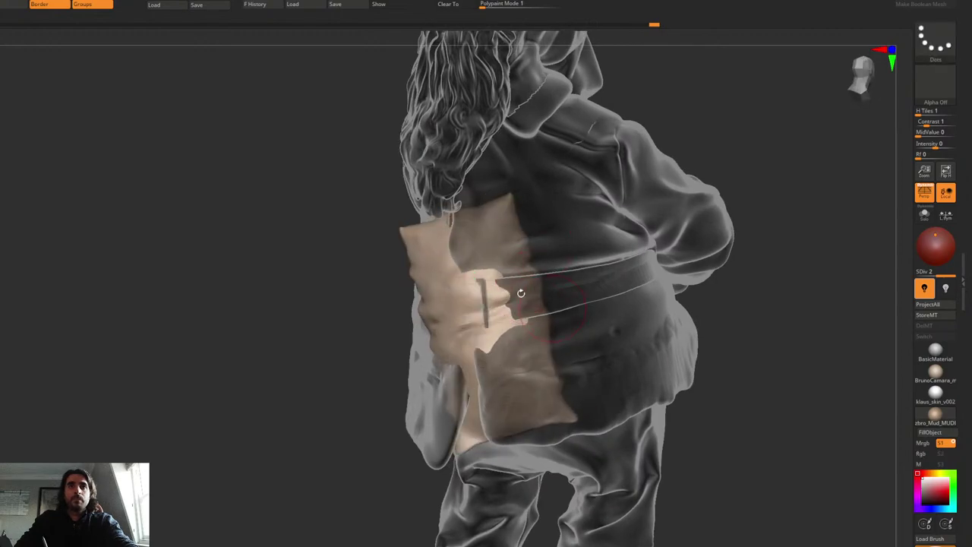
Step: Isolate the cloth accessory and mask its lower half up to the middle crease
mouse_move(545, 275)
alt+right_down()
mouse_move(590, 251)
mouse_move(584, 233)
mouse_move(560, 228)
alt+right_up()
key(alt+s)
mouse_move(560, 228)
ctrl+right_down()
mouse_move(553, 292)
mouse_move(548, 279)
ctrl+right_up()
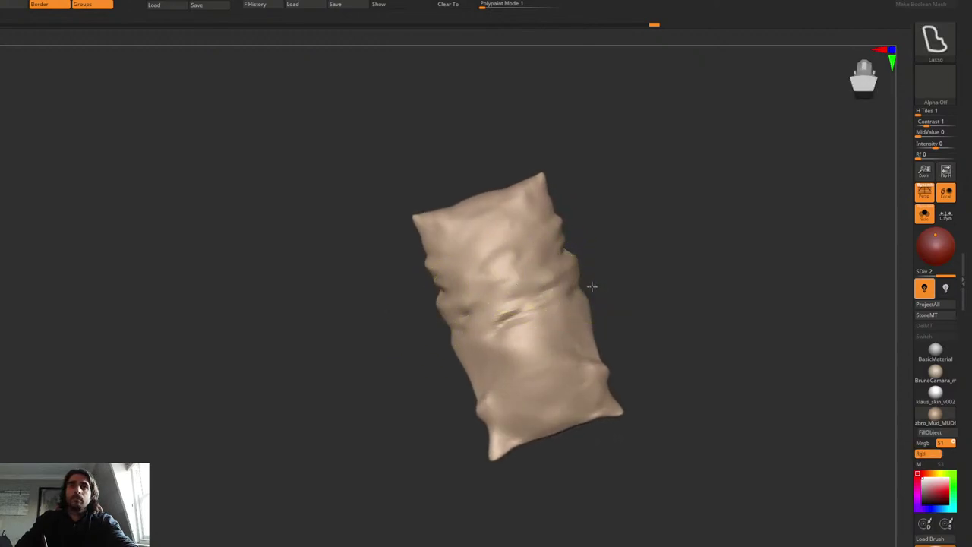
mouse_move(592, 286)
ctrl+mouse_down()
mouse_move(358, 232)
mouse_move(389, 346)
ctrl+mouse_up()
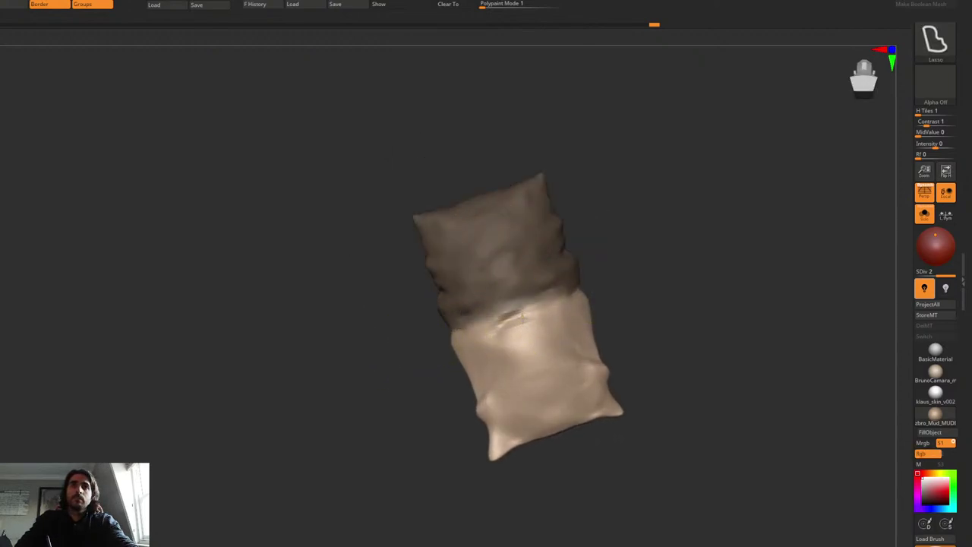
ctrl+click(629, 251)
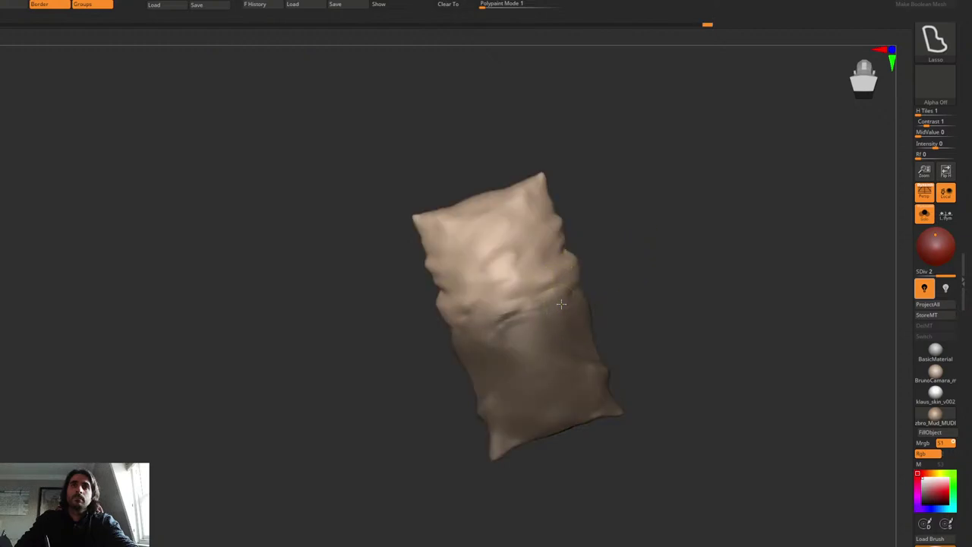
Step: Try to rotate the cloth's unmasked upper half upright with the transpose line
key(w)
key(y)
drag(577, 288, 458, 294)
key(q)
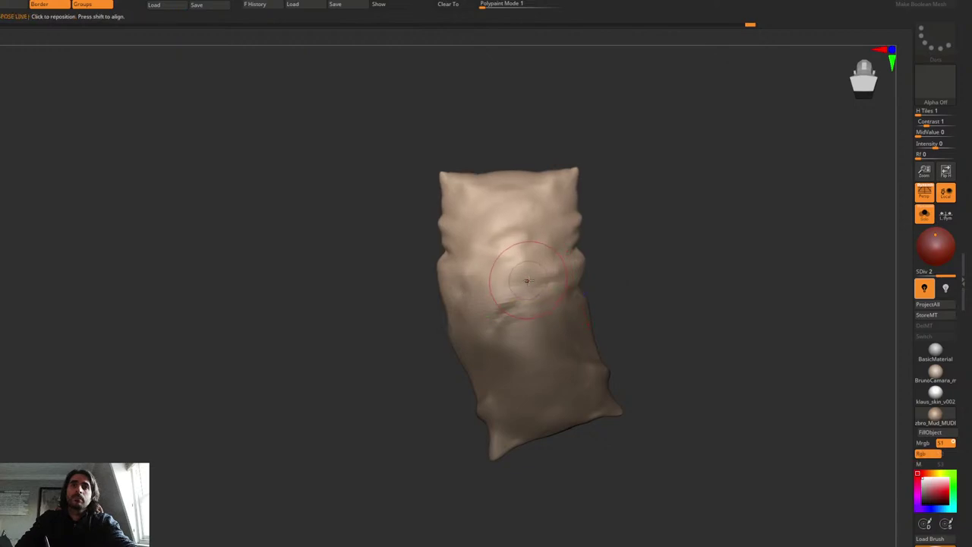
key(ctrl+z)
Step: Rotate the cloth's upper half about the middle crease to straighten it, and invert the mask
key(r)
mouse_move(458, 336)
mouse_down()
mouse_move(568, 297)
mouse_move(577, 325)
mouse_up()
drag(513, 319, 507, 322)
key(q)
ctrl+click(607, 294)
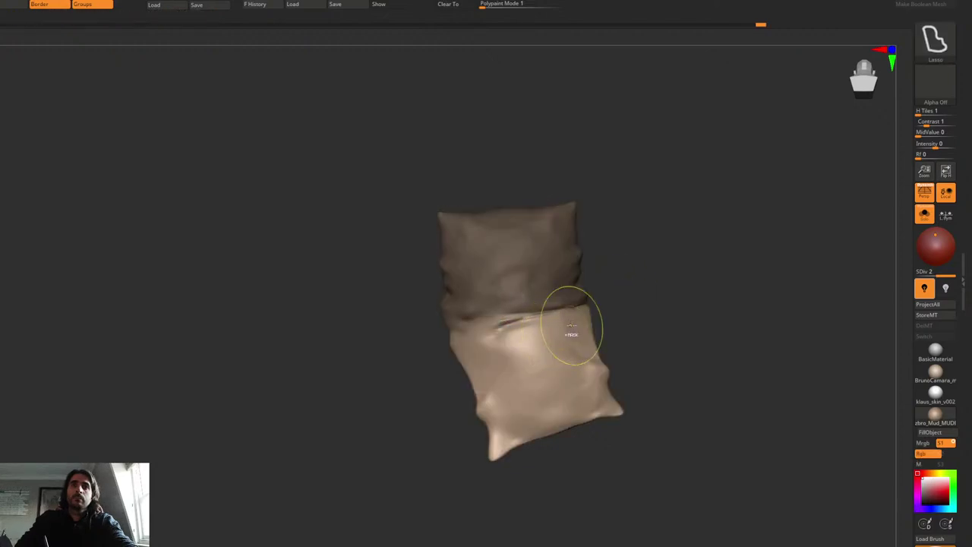
Step: Try a different mask edge and a transpose rotation of the cloth's lower half, and restore the mask over the upper half
ctrl+drag(633, 266, 617, 305)
key(ctrl+z)
ctrl+click(619, 305)
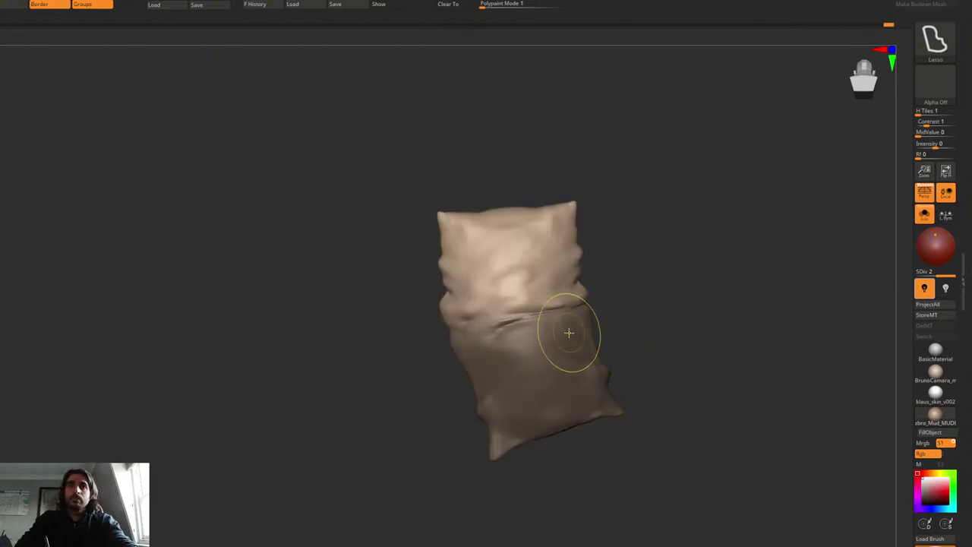
ctrl+click(585, 305)
key(w)
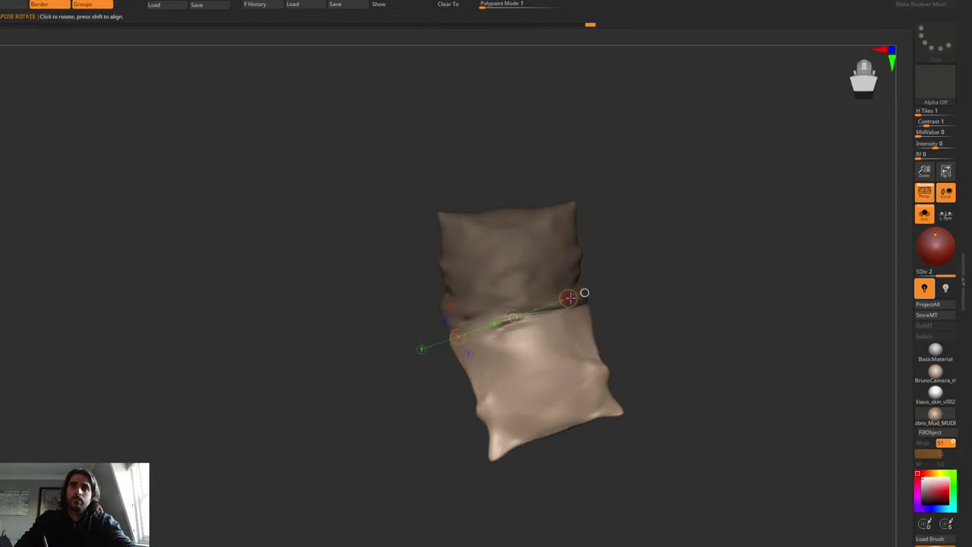
mouse_move(568, 294)
mouse_down()
mouse_move(448, 353)
mouse_move(414, 283)
mouse_up()
key(ctrl+z)
key(q)
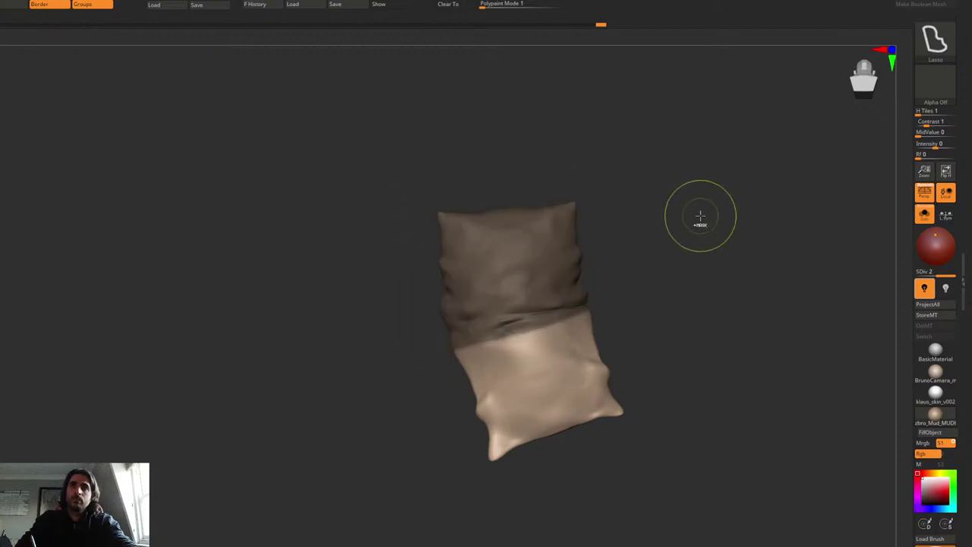
key(ctrl+i)
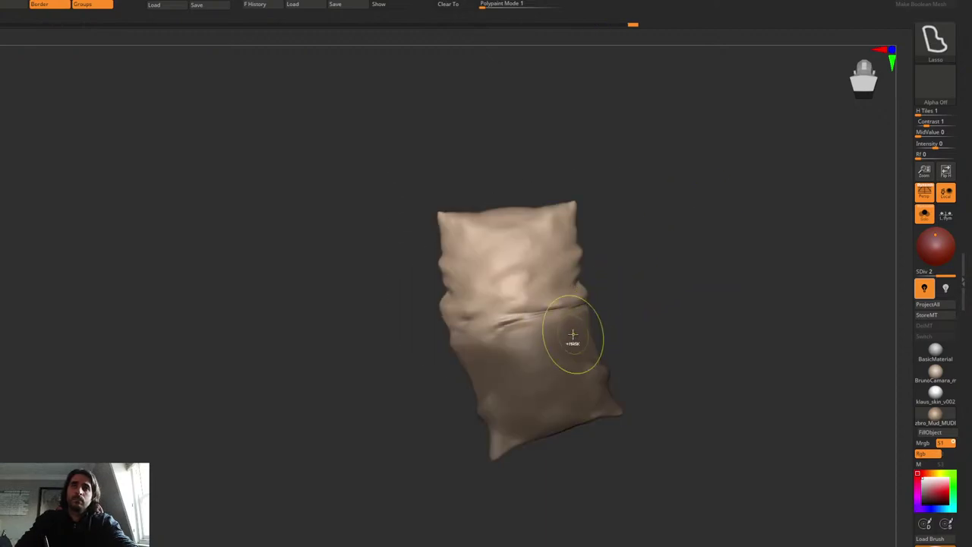
ctrl+click(571, 341)
ctrl+click(633, 286)
Step: Rotate the cloth's lower half about the middle crease so it angles further away from the upper half
key(w)
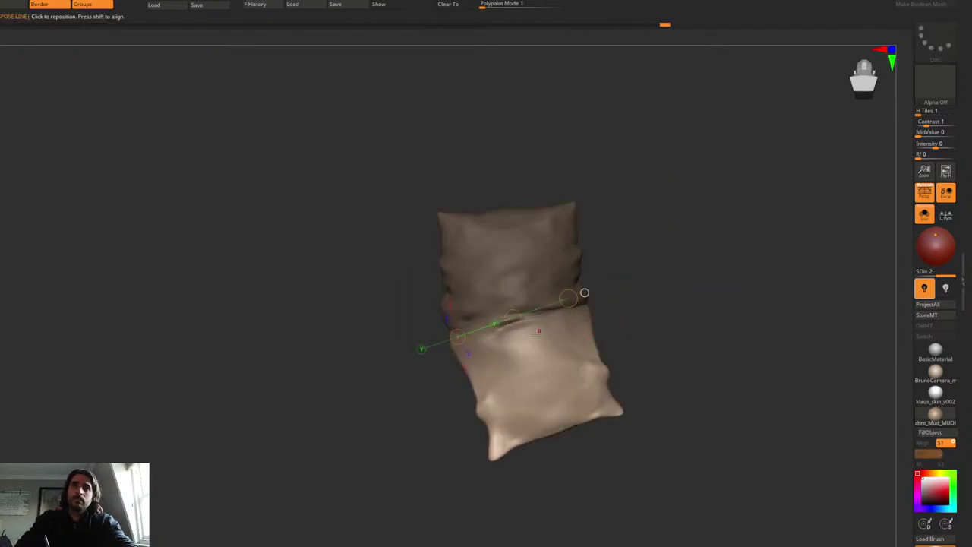
mouse_move(584, 293)
mouse_down()
mouse_move(585, 328)
mouse_move(577, 308)
mouse_up()
key(q)
Step: Reshape the side edge of the cloth's lower half just below the crease, and clear the mask
key(space)
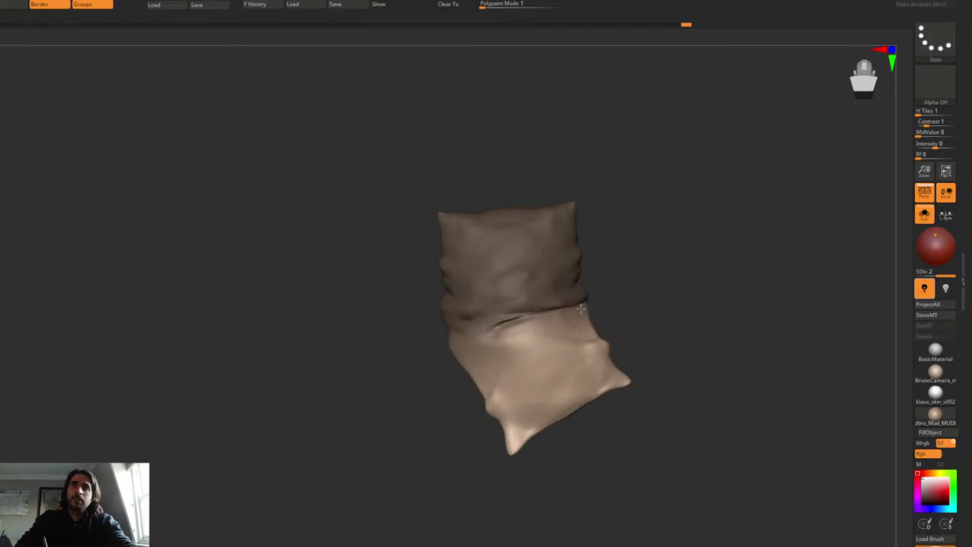
key(space)
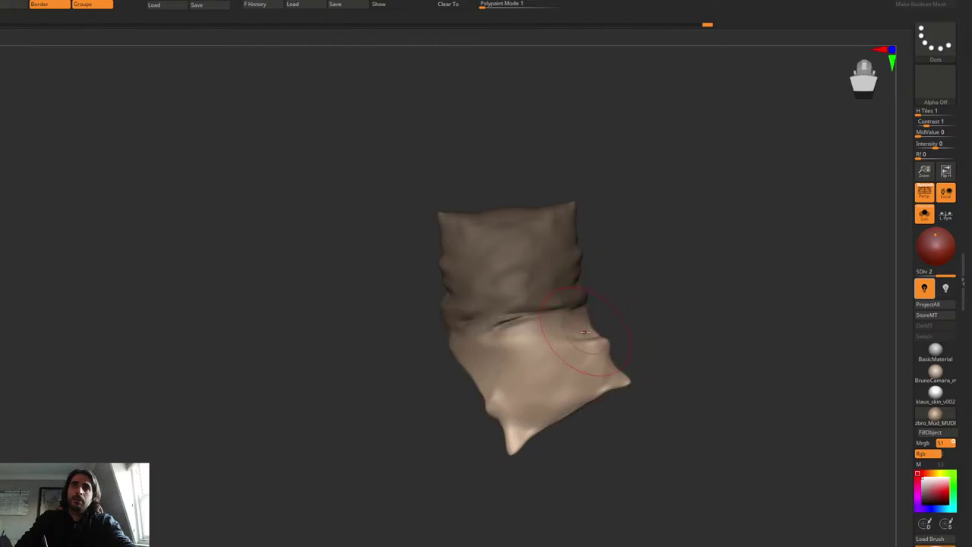
key(space)
drag(668, 308, 490, 297)
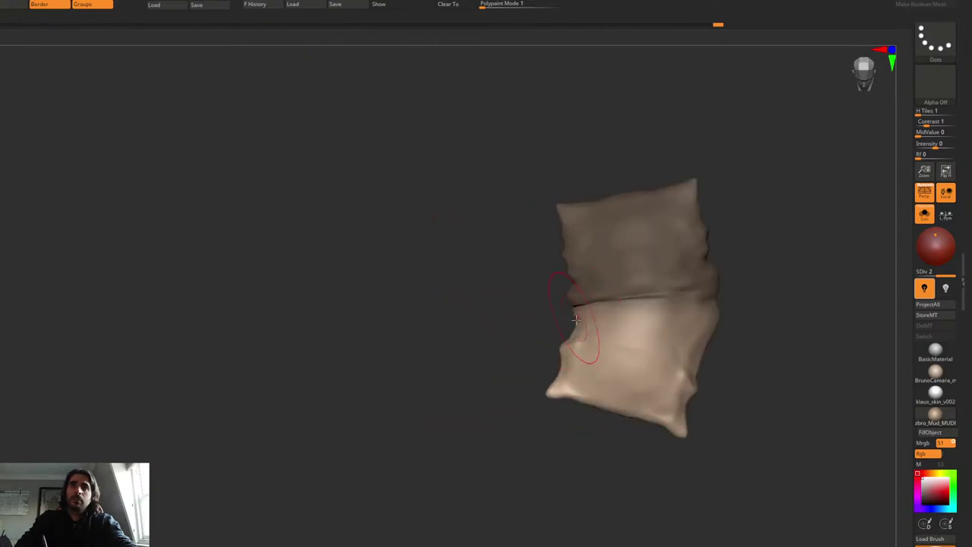
key(space)
right_drag(579, 326, 578, 332)
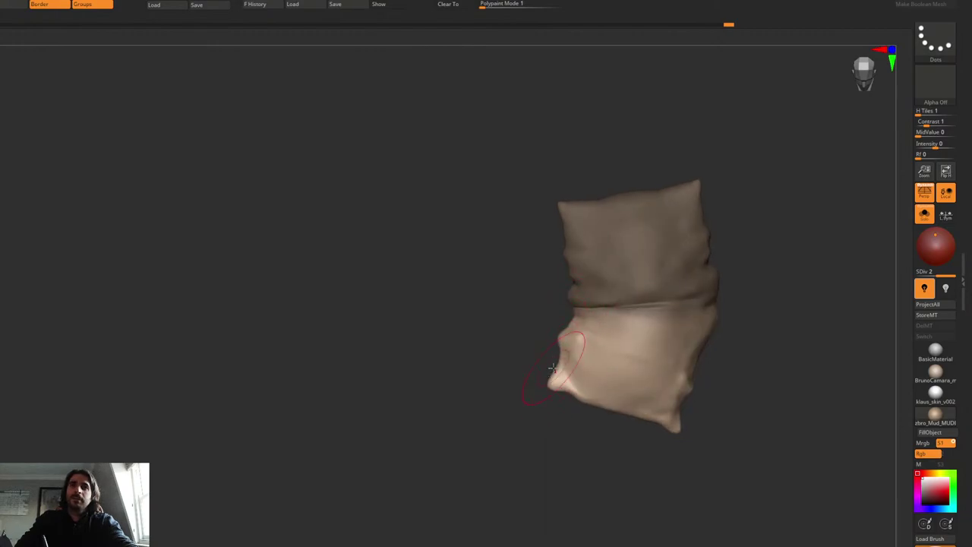
right_drag(484, 228, 511, 301)
right_click(579, 272)
right_click(509, 302)
ctrl+right_drag(501, 266, 509, 297)
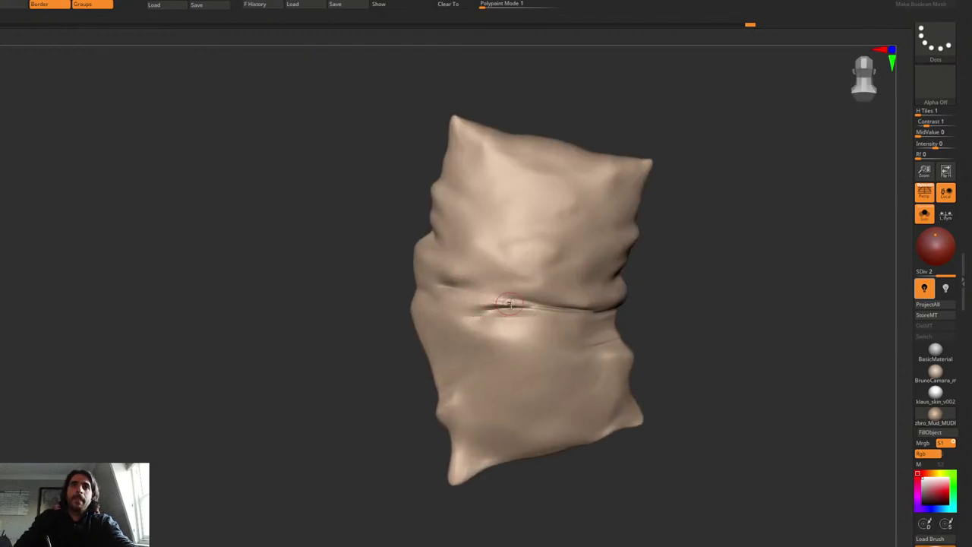
Step: Sculpt and smooth thin folds along the middle crease on the cloth's front side
mouse_move(510, 305)
mouse_down()
mouse_move(450, 313)
mouse_move(538, 316)
mouse_up()
drag(474, 318, 543, 320)
shift+drag(426, 302, 444, 313)
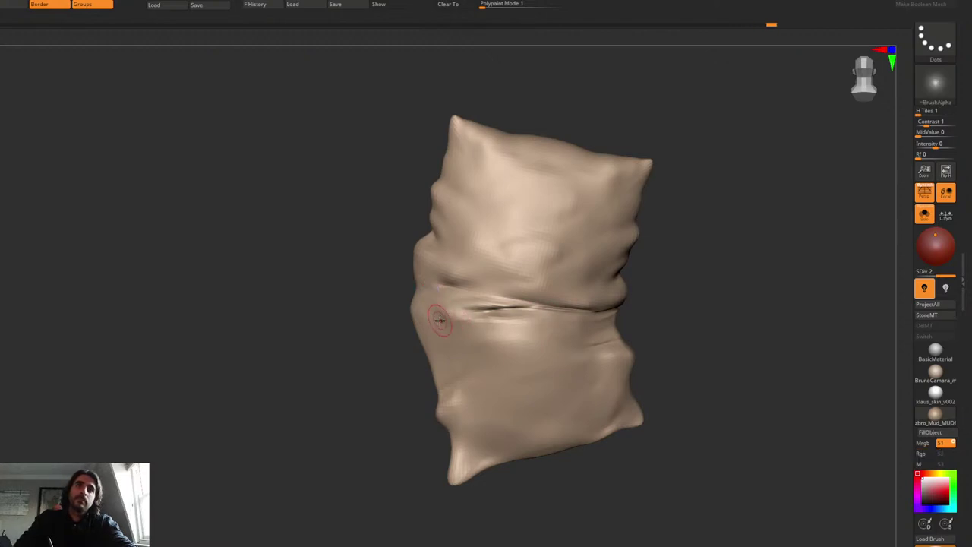
mouse_move(519, 326)
mouse_down()
mouse_move(442, 326)
mouse_move(522, 326)
mouse_up()
mouse_move(526, 292)
mouse_down()
mouse_move(434, 280)
mouse_move(497, 280)
mouse_up()
right_drag(572, 296, 573, 279)
mouse_move(536, 303)
mouse_down()
mouse_move(645, 306)
mouse_move(532, 297)
mouse_up()
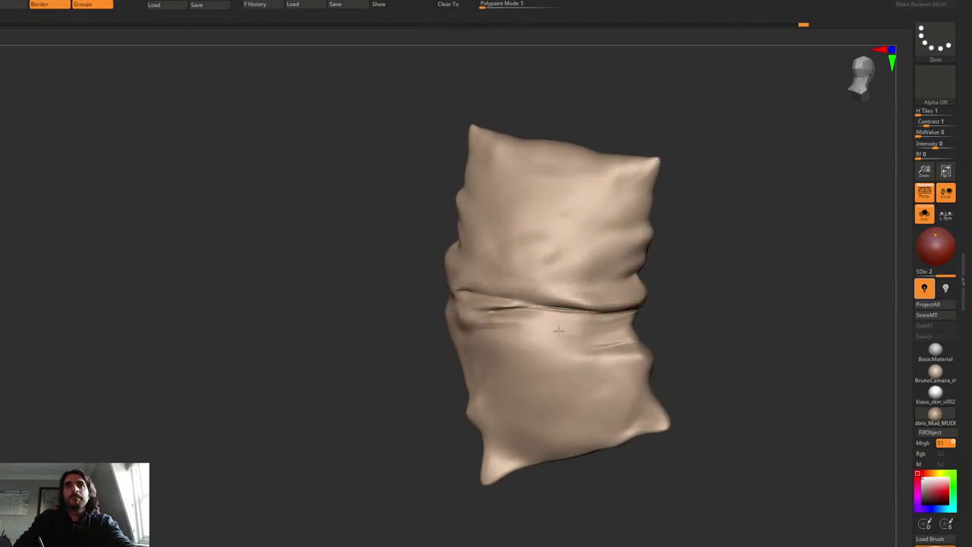
Step: Add folds beneath the middle crease and dents near the cloth's lower side corner, and smooth them
right_drag(560, 329, 579, 325)
mouse_move(618, 317)
mouse_down()
mouse_move(523, 329)
mouse_move(535, 329)
mouse_up()
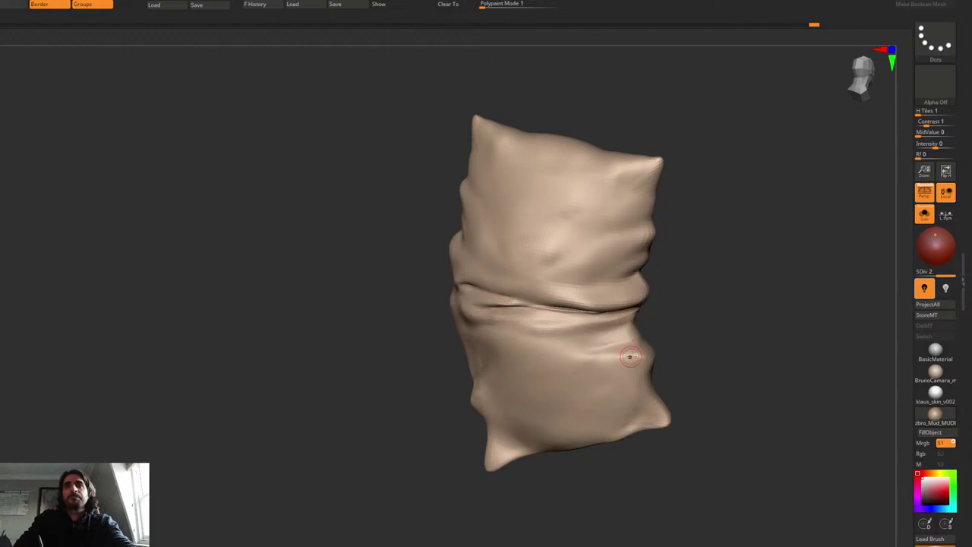
right_drag(629, 355, 644, 349)
mouse_move(645, 350)
mouse_down()
mouse_move(612, 389)
mouse_move(642, 406)
mouse_move(643, 424)
mouse_move(621, 404)
mouse_up()
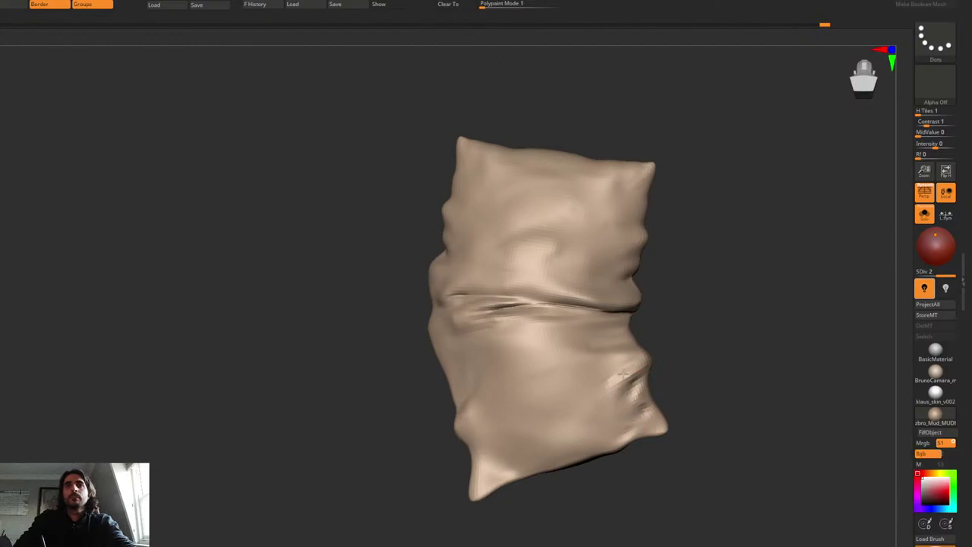
shift+drag(635, 366, 629, 378)
Step: Bring back the full character without transparency and reposition the cloth accessory at the coat's front opening
key(alt+s)
mouse_move(639, 283)
alt+right_down()
mouse_move(608, 265)
mouse_move(587, 325)
alt+right_up()
ctrl+right_click(586, 324)
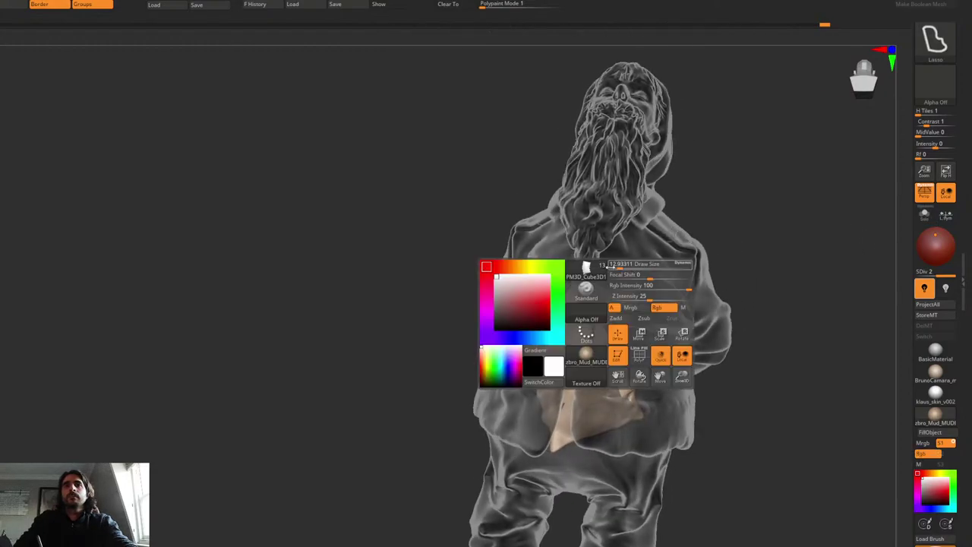
shift+right_drag(719, 293, 721, 268)
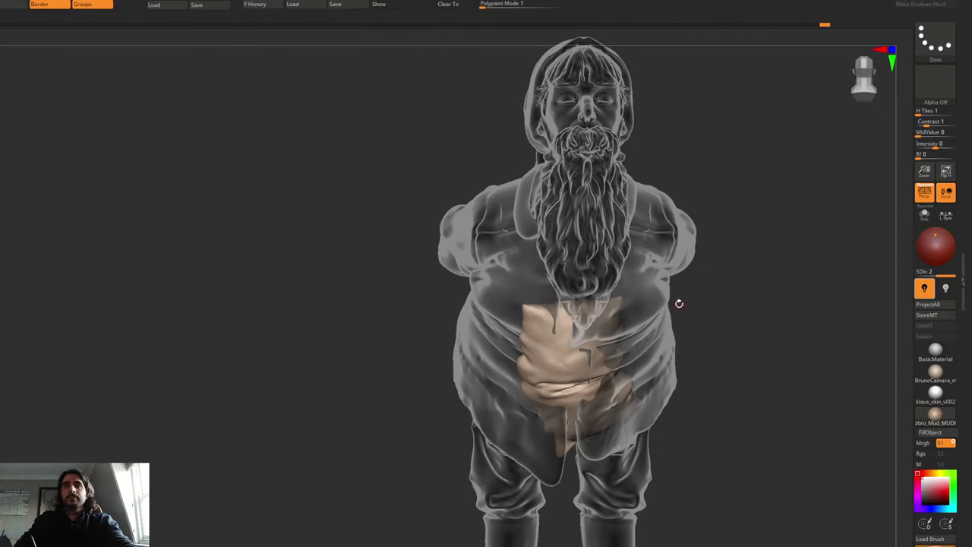
alt+right_drag(679, 304, 639, 252)
ctrl+right_drag(640, 252, 572, 228)
key(shift+t)
key(w)
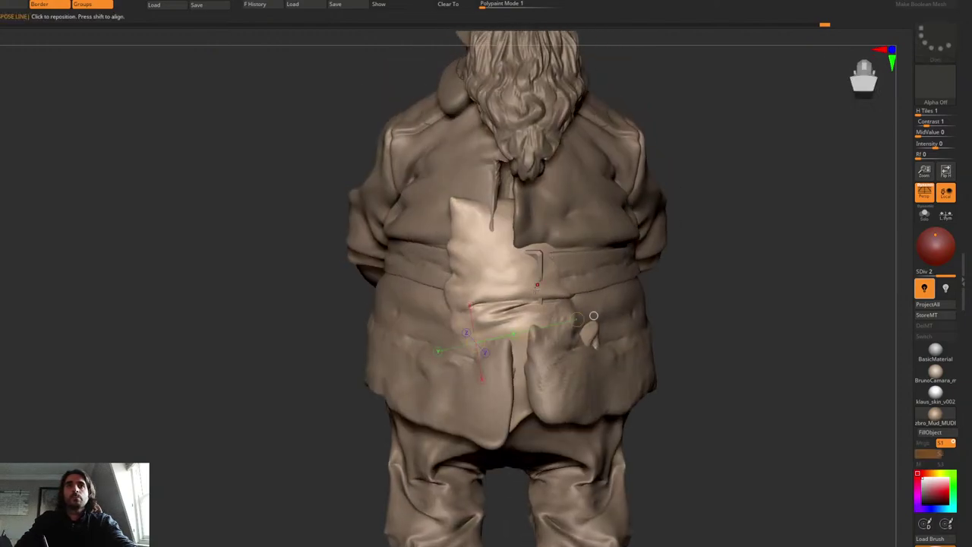
key(y)
mouse_move(514, 306)
alt+mouse_down()
mouse_move(544, 287)
mouse_move(547, 294)
mouse_move(544, 284)
mouse_move(550, 299)
alt+mouse_up()
key(q)
mouse_move(468, 342)
right_down()
mouse_move(605, 197)
mouse_move(604, 235)
mouse_move(551, 251)
right_up()
Step: Isolate the cloth accessory in side view and mask its lower half below the middle crease
key(alt+shift+s)
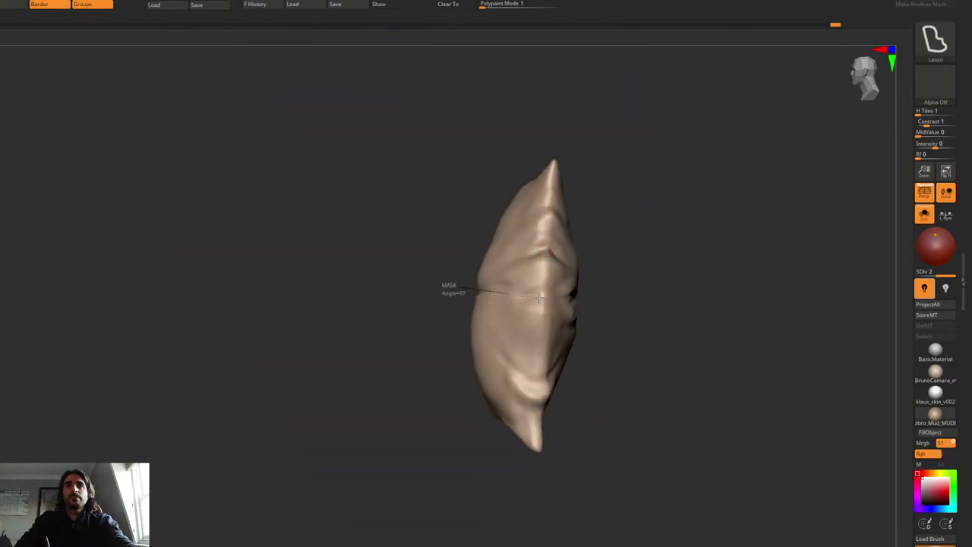
mouse_move(539, 298)
ctrl+mouse_down()
mouse_move(603, 88)
mouse_move(559, 89)
ctrl+mouse_up()
ctrl+click(540, 272)
ctrl+click(540, 275)
ctrl+click(635, 211)
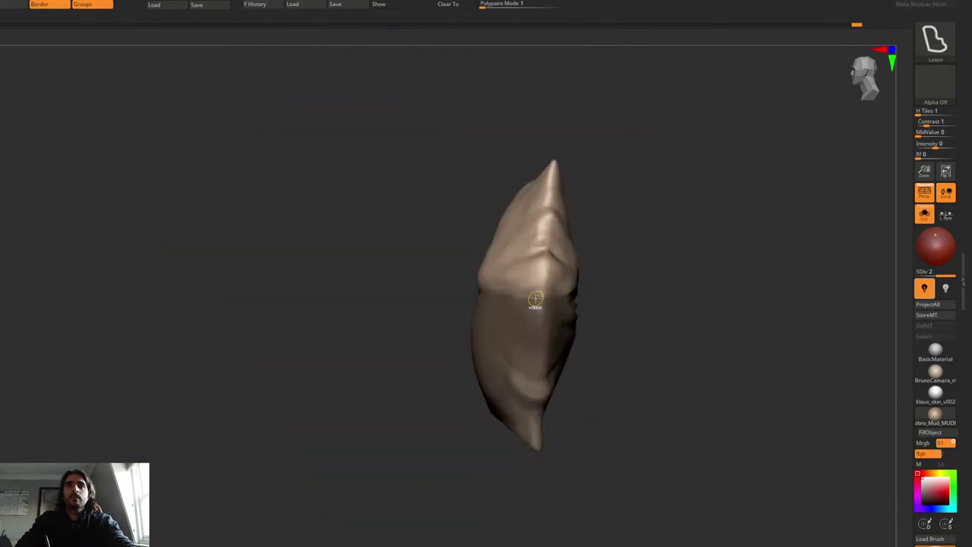
Step: Adjust the cloth's upper half with the gizmo against the masked lower half, and clear the mask
key(w)
right_drag(587, 220, 577, 220)
alt+drag(590, 284, 566, 260)
key(q)
right_drag(444, 277, 508, 271)
ctrl+drag(610, 223, 624, 245)
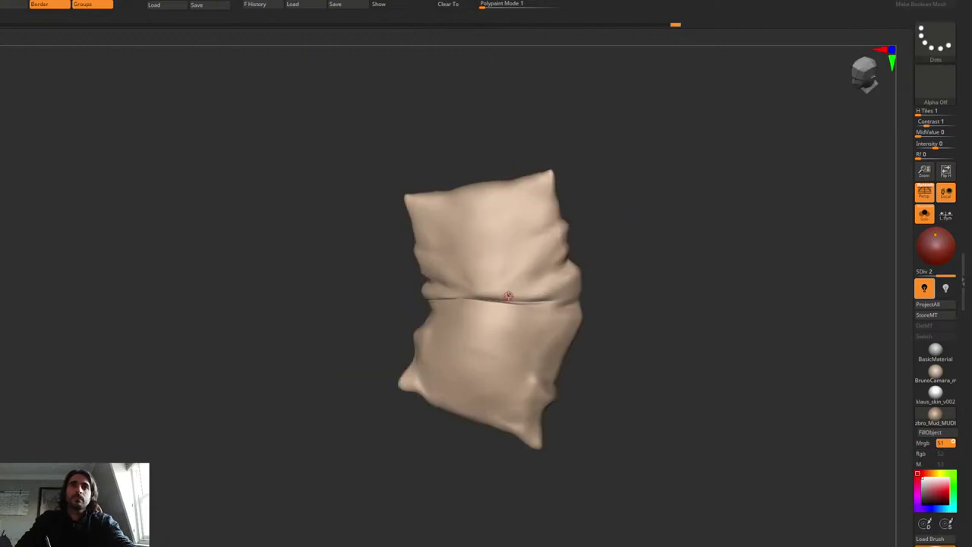
Step: Sculpt folds along the middle crease on the cloth's reverse side and smooth their ends
shift+drag(510, 301, 491, 302)
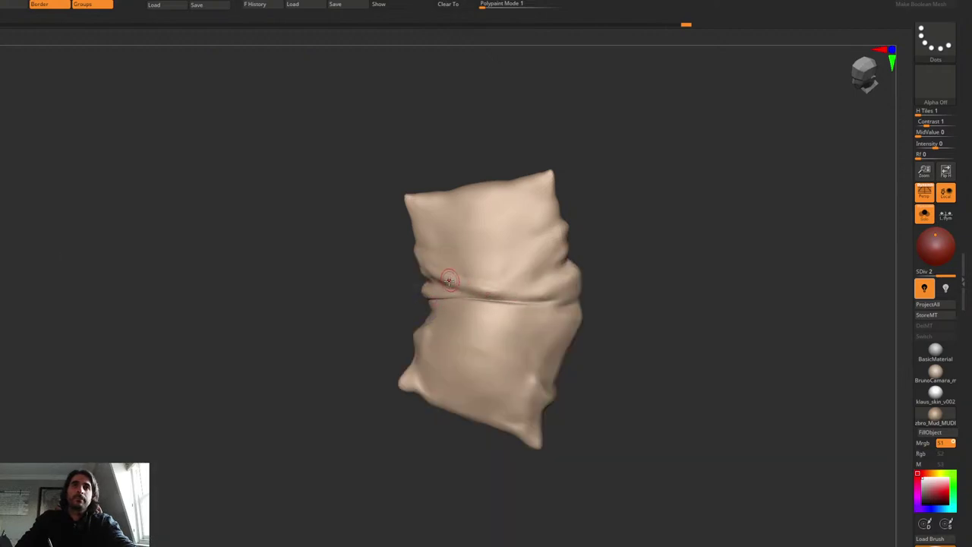
click(462, 276)
shift+click(503, 291)
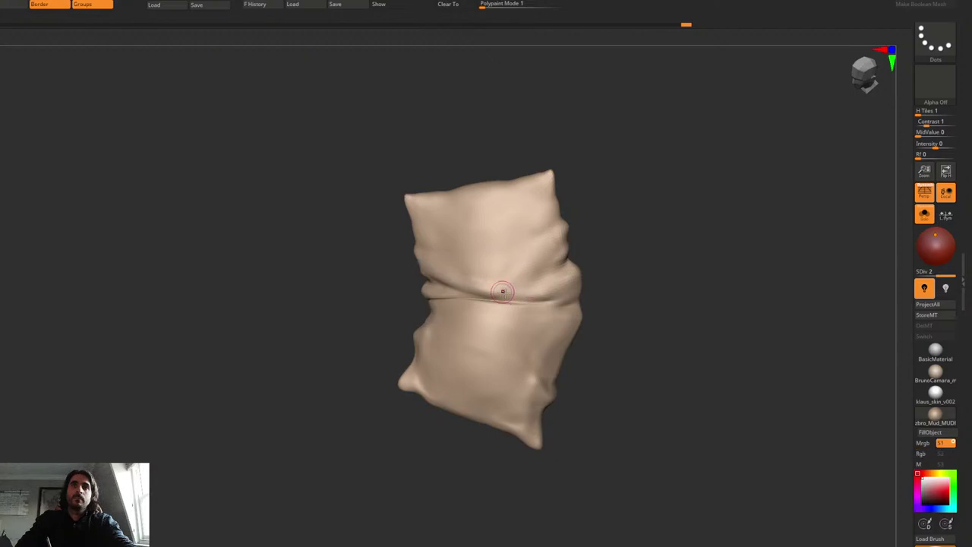
mouse_move(503, 297)
mouse_down()
mouse_move(552, 301)
mouse_move(467, 307)
mouse_up()
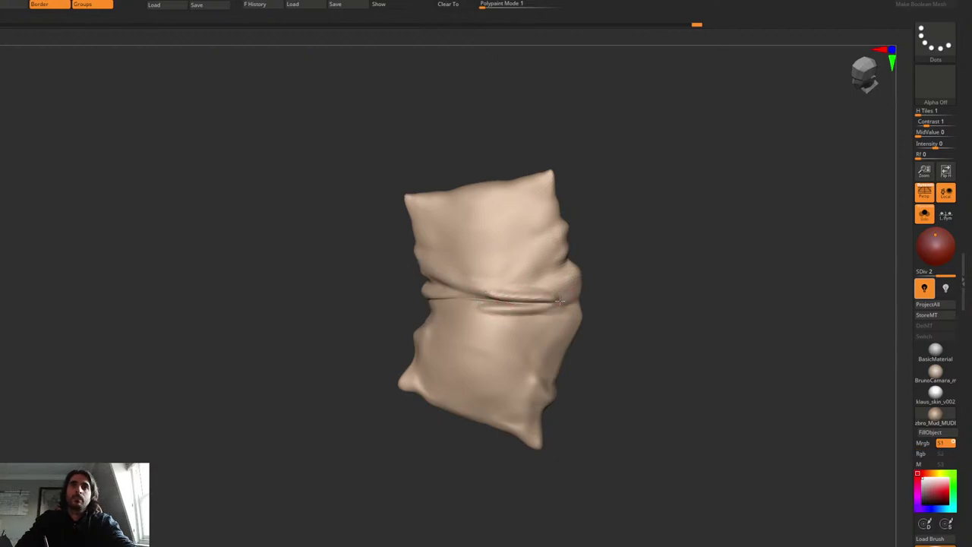
drag(514, 309, 542, 304)
mouse_move(550, 301)
shift+mouse_down()
mouse_move(517, 296)
mouse_move(544, 296)
shift+mouse_up()
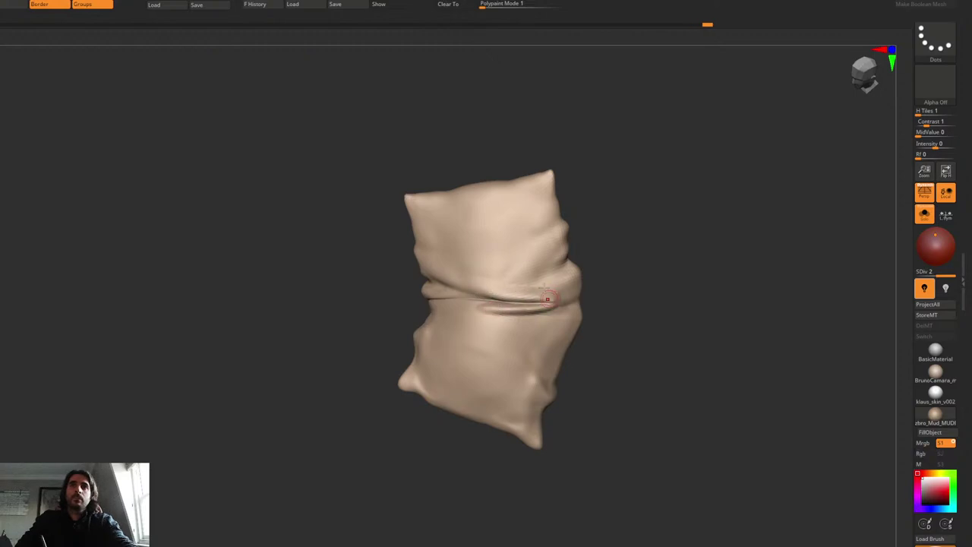
Step: Carve another horizontal fold just below the middle crease on the cloth's reverse side, and build up and soften its ridge
right_drag(551, 296, 561, 293)
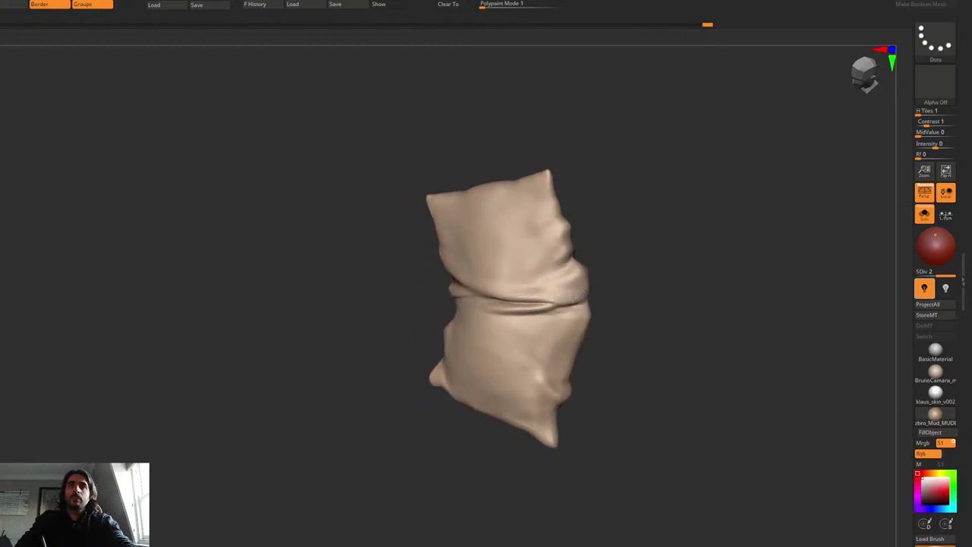
mouse_move(540, 312)
shift+mouse_down()
mouse_move(494, 313)
mouse_move(594, 317)
shift+mouse_up()
key(b)
key(d)
key(s)
key(b)
key(s)
key(t)
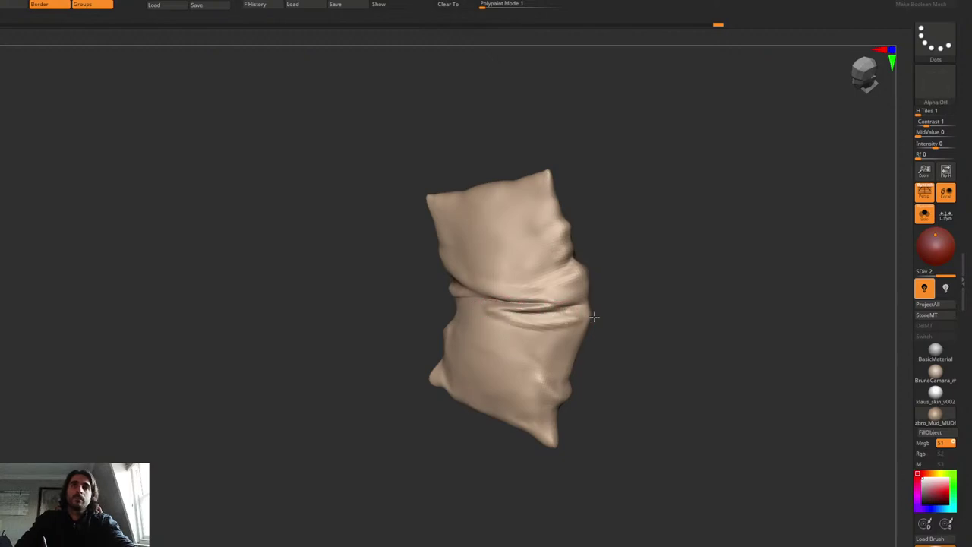
drag(528, 320, 578, 323)
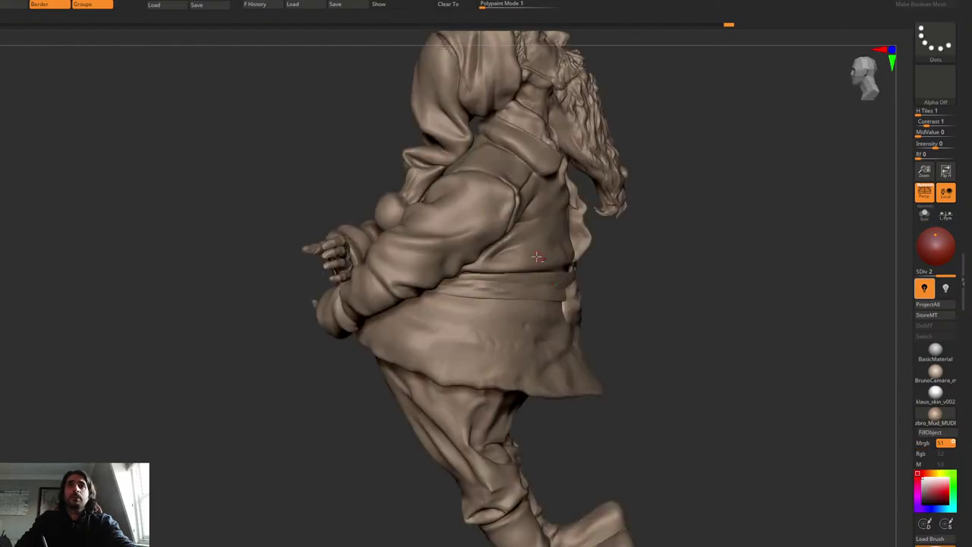
Step: Bring back the full character and reshape the belt beside the buckle and around the waist with a large brush at subdivision level 1
mouse_move(537, 342)
mouse_down()
mouse_move(334, 276)
mouse_move(657, 267)
mouse_move(532, 255)
mouse_move(626, 247)
mouse_move(665, 278)
mouse_move(643, 267)
mouse_move(668, 274)
mouse_move(630, 268)
mouse_up()
alt+click(608, 268)
key(w)
key(q)
alt+click(583, 288)
key(space)
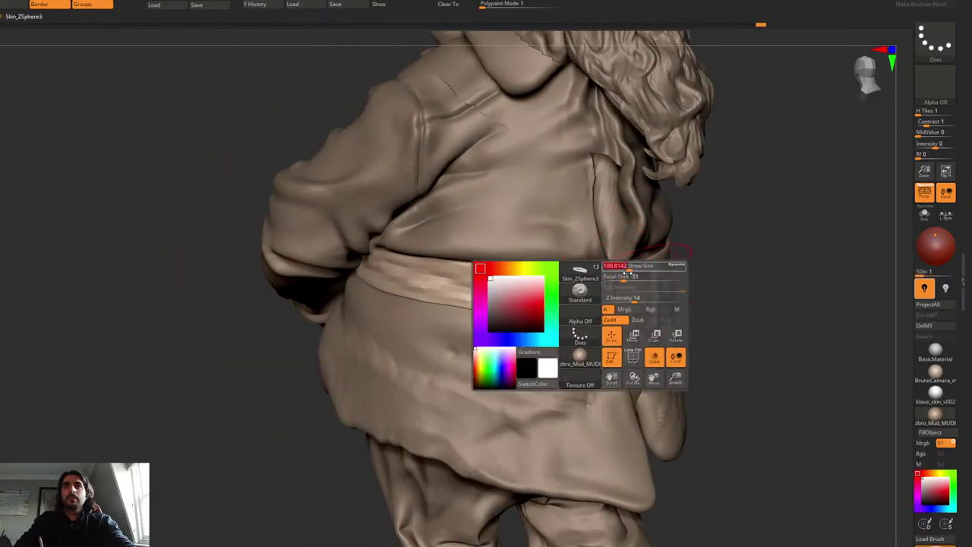
right_drag(623, 276, 628, 298)
key(space)
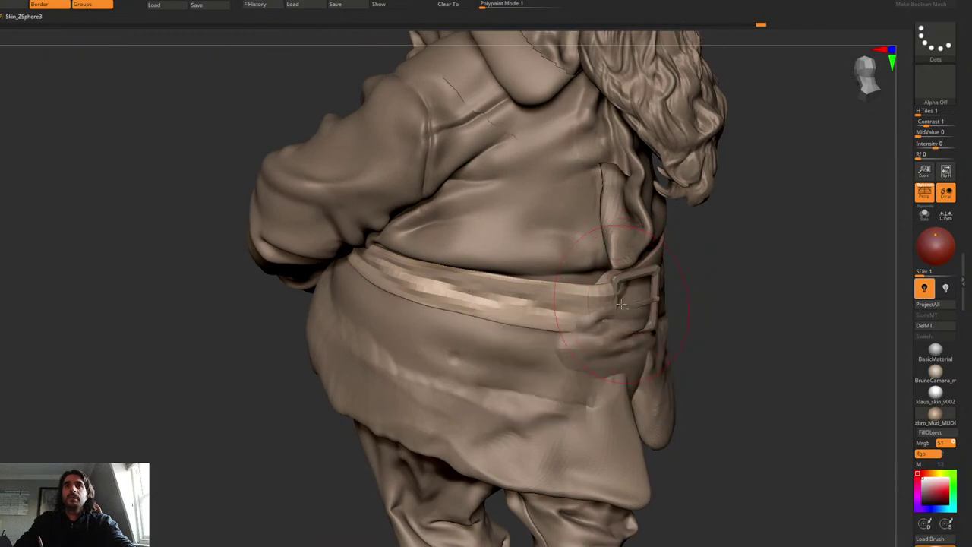
mouse_move(617, 306)
mouse_down()
mouse_move(588, 328)
mouse_move(521, 274)
mouse_up()
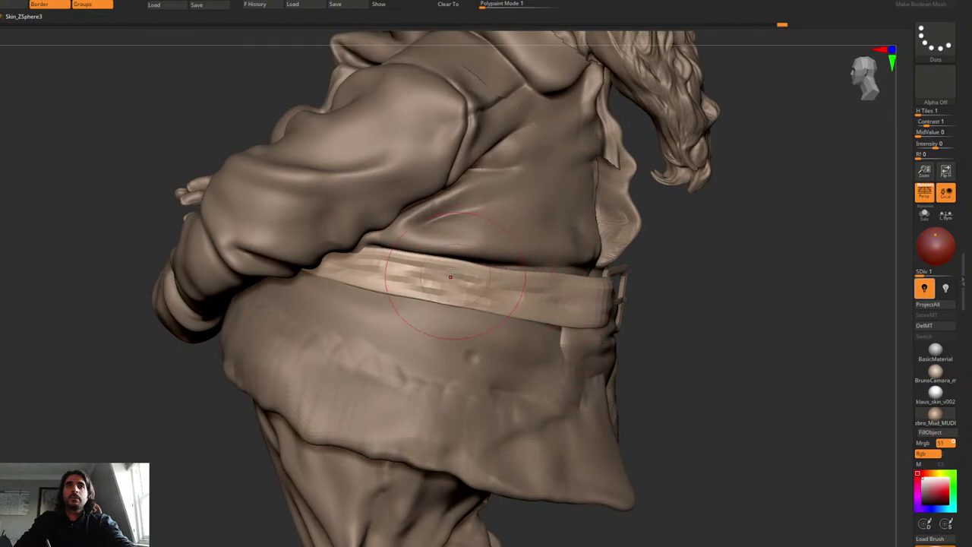
key(space)
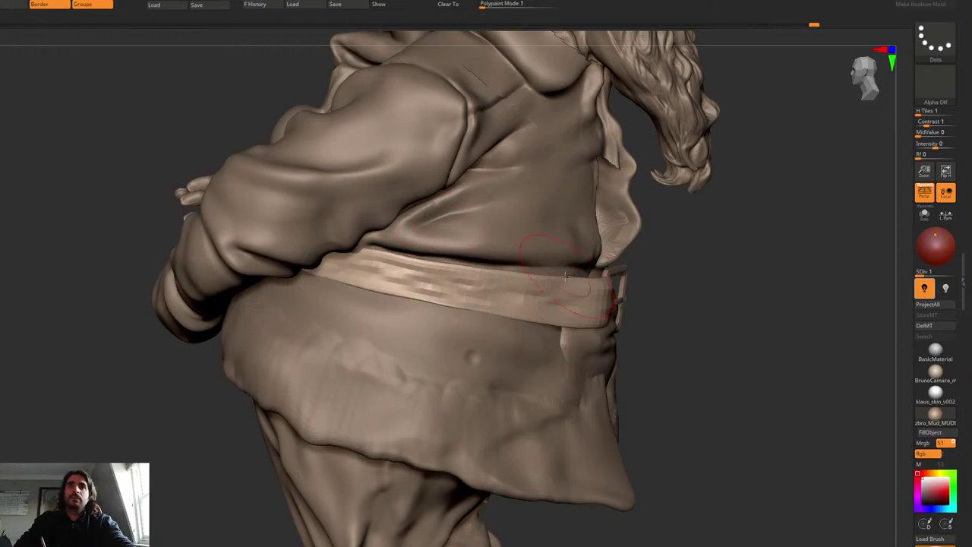
drag(453, 307, 423, 302)
right_drag(423, 302, 243, 304)
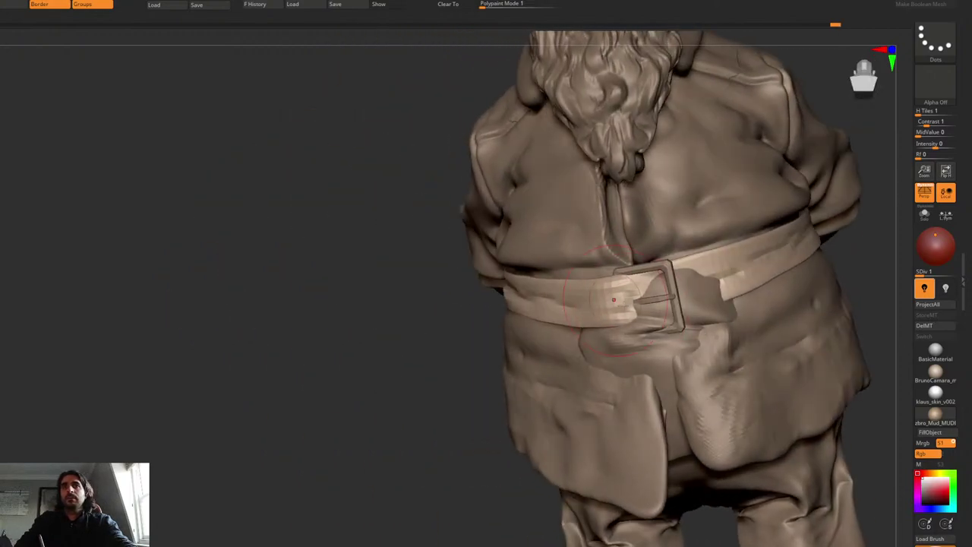
Step: Select the creased cloth accessory and reposition it with the gizmo so it tucks behind the belt and buckle
alt+click(661, 351)
right_drag(659, 353, 610, 199)
key(w)
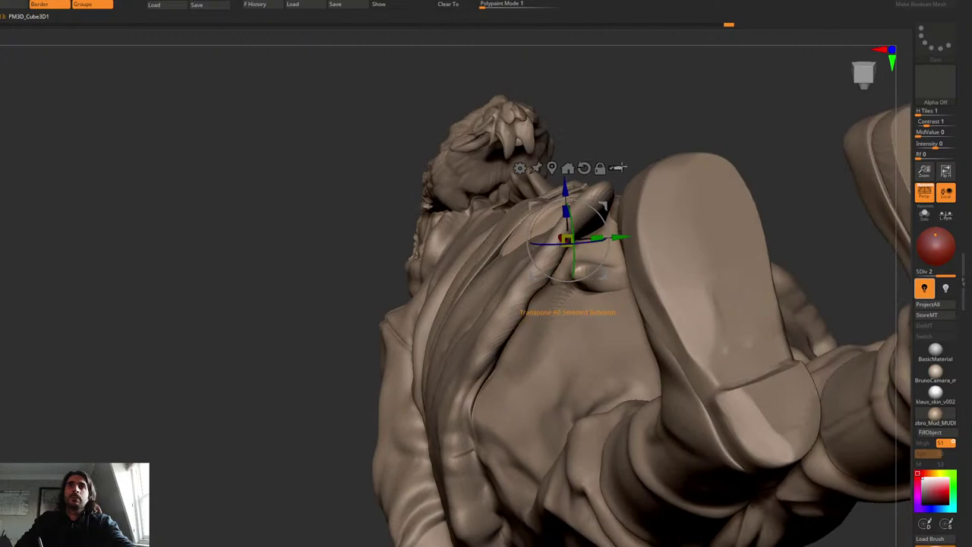
right_drag(618, 167, 659, 155)
drag(607, 204, 554, 205)
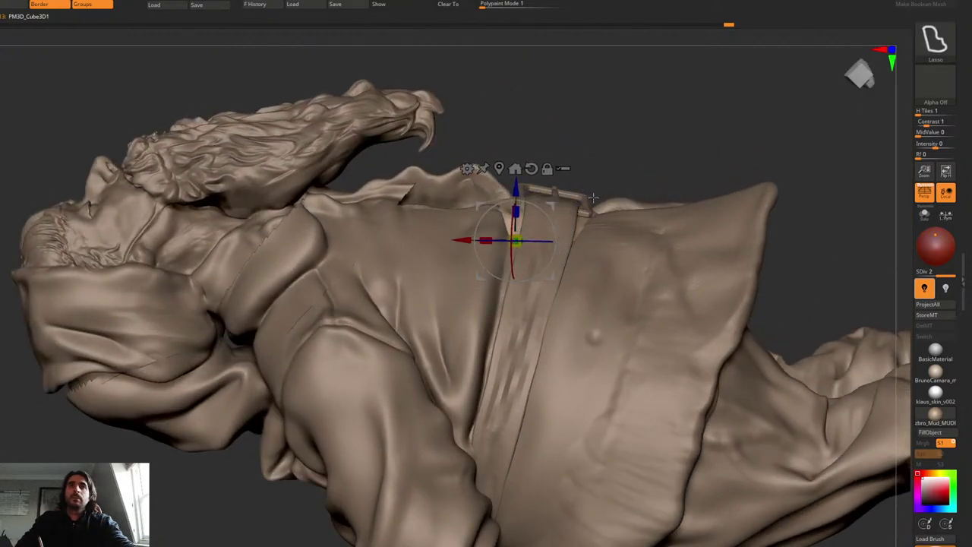
key(q)
mouse_move(647, 182)
mouse_down()
mouse_move(643, 159)
mouse_move(660, 224)
mouse_move(562, 228)
mouse_move(566, 280)
mouse_up()
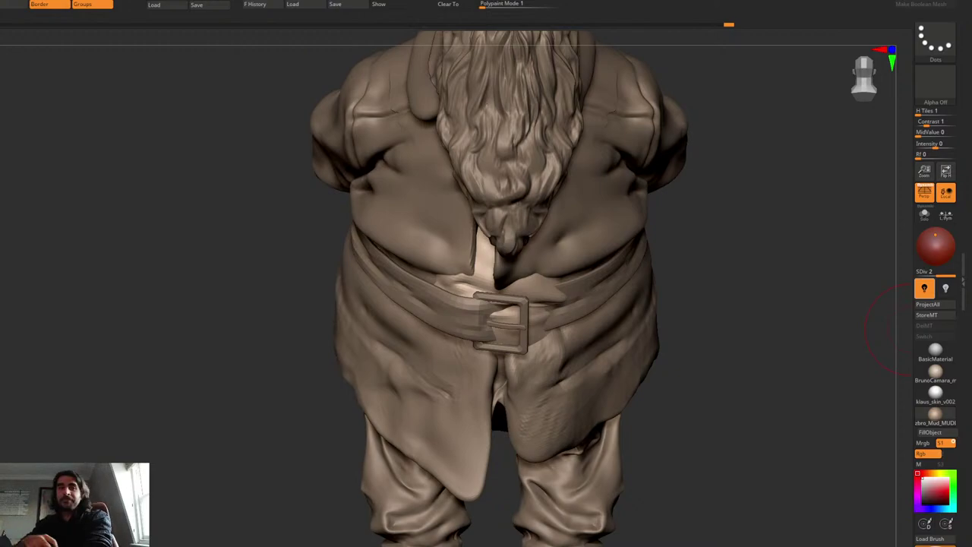
drag(679, 290, 552, 300)
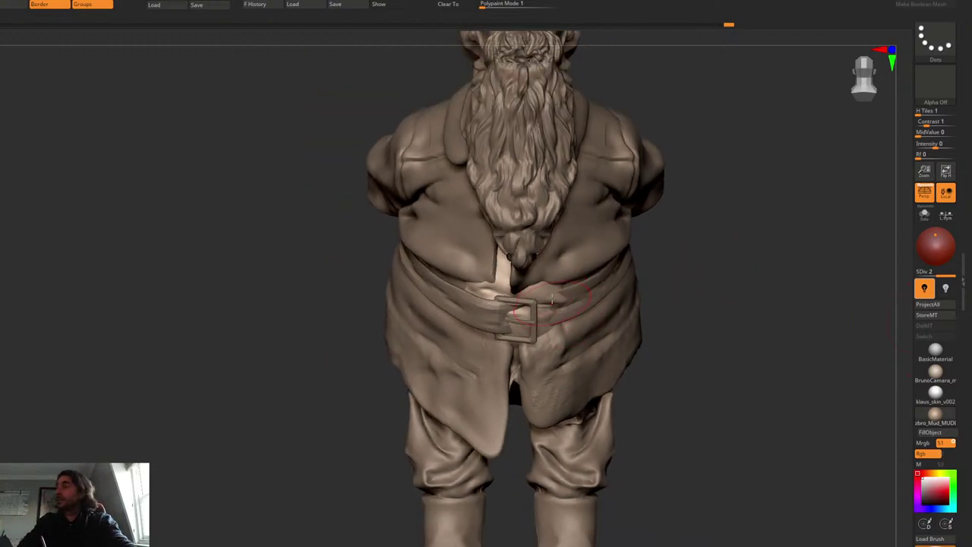
alt+drag(620, 297, 597, 280)
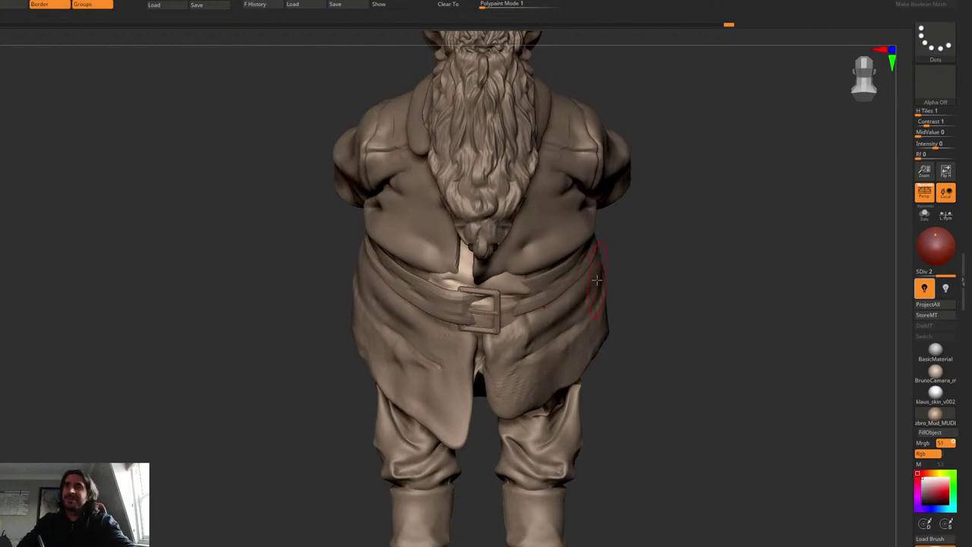
drag(580, 328, 477, 299)
shift+right_drag(498, 326, 460, 339)
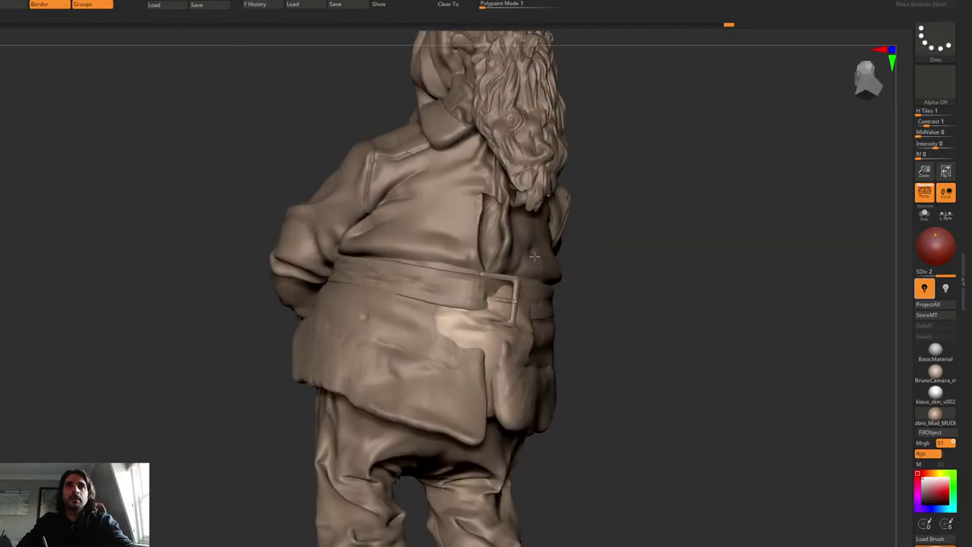
key(w)
drag(539, 275, 531, 251)
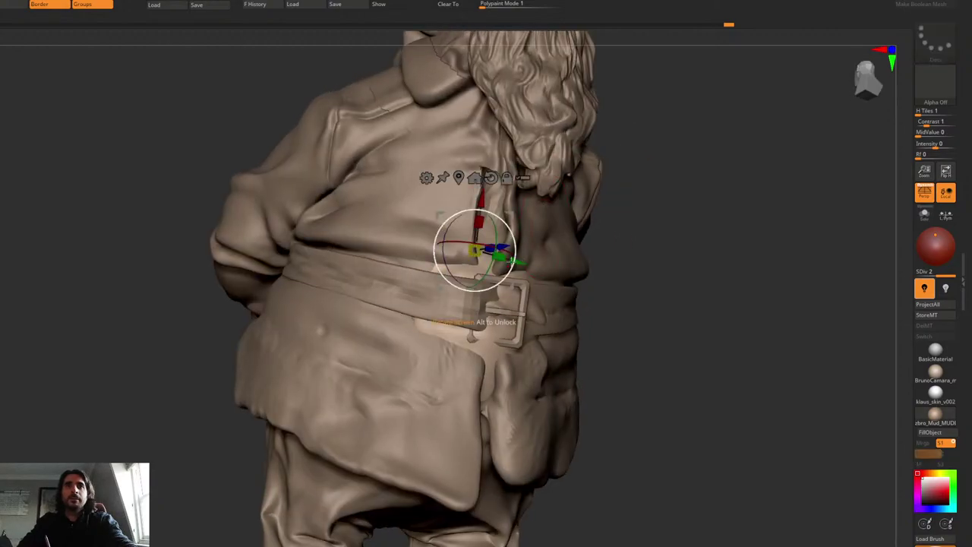
mouse_move(565, 228)
mouse_down()
mouse_move(574, 224)
mouse_move(562, 228)
mouse_up()
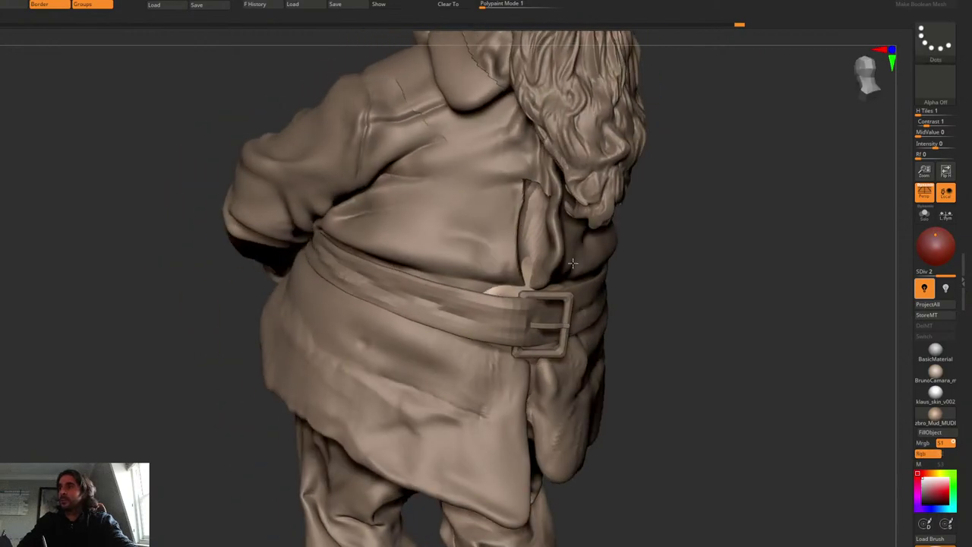
Step: Isolate the coat and sculpt its front closure down from the waist, smoothing it and adding small folds beside it
right_drag(572, 263, 559, 262)
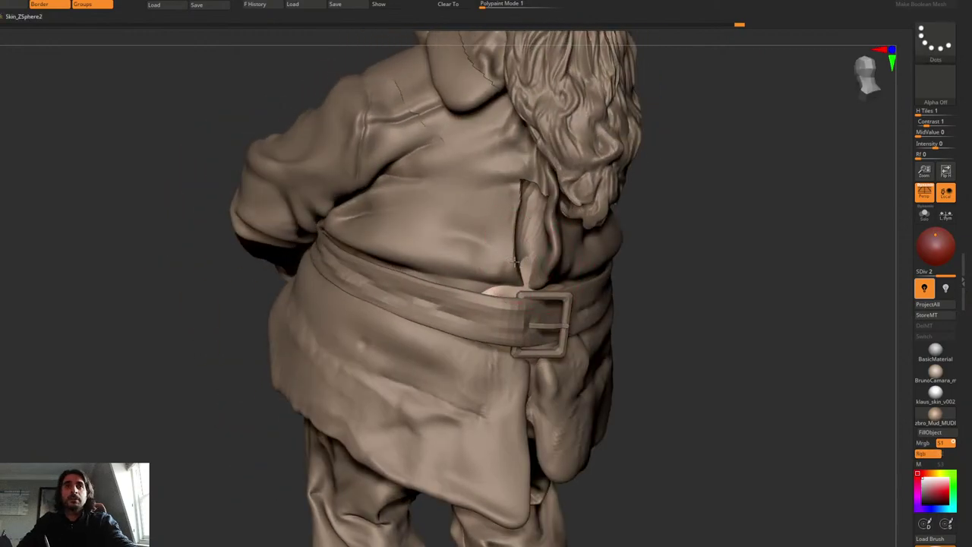
drag(517, 262, 426, 266)
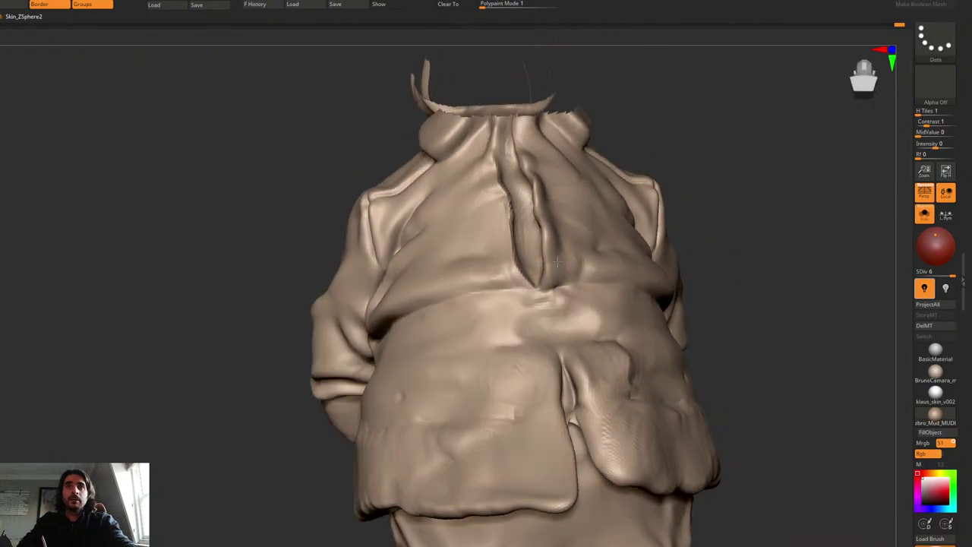
key(space)
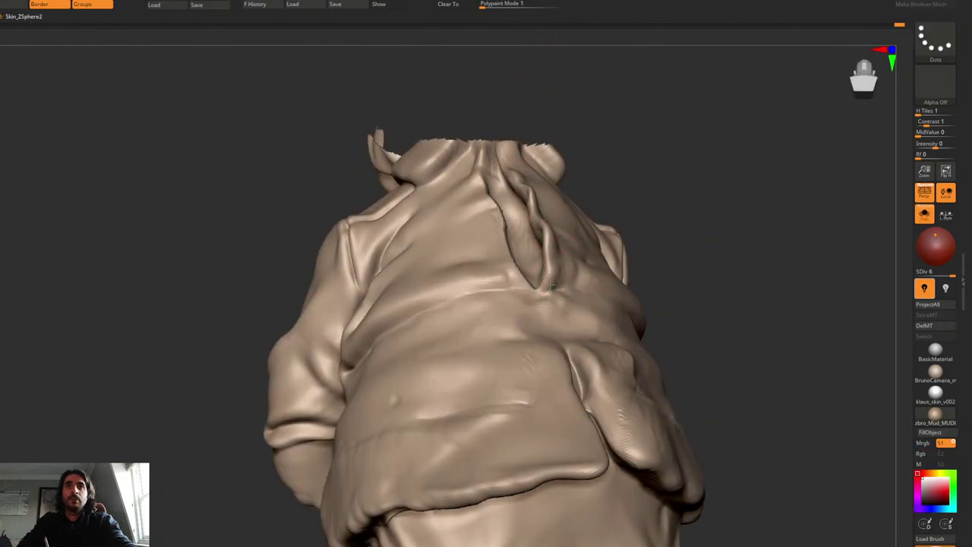
drag(554, 295, 557, 328)
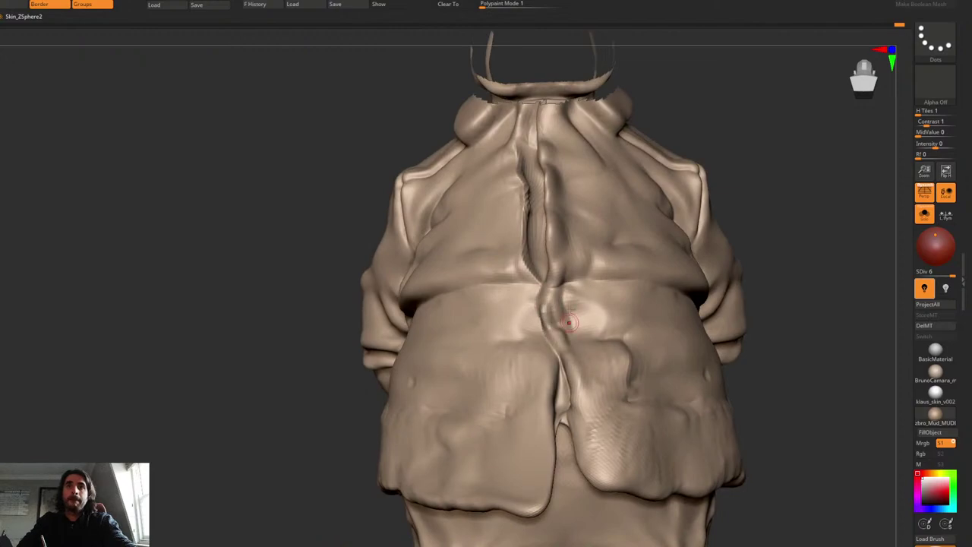
shift+drag(563, 317, 566, 333)
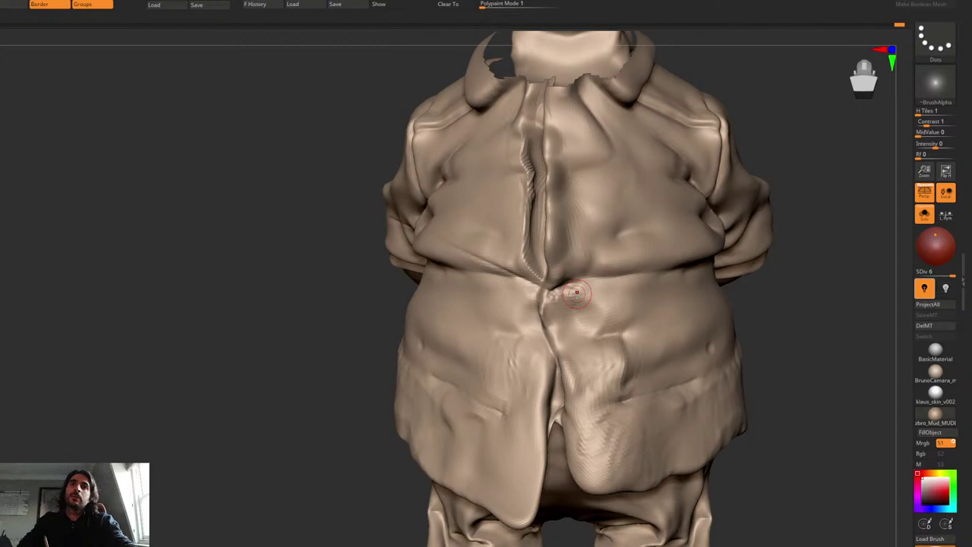
mouse_move(578, 293)
mouse_down()
mouse_move(569, 314)
mouse_move(575, 295)
mouse_move(557, 314)
mouse_move(579, 307)
mouse_up()
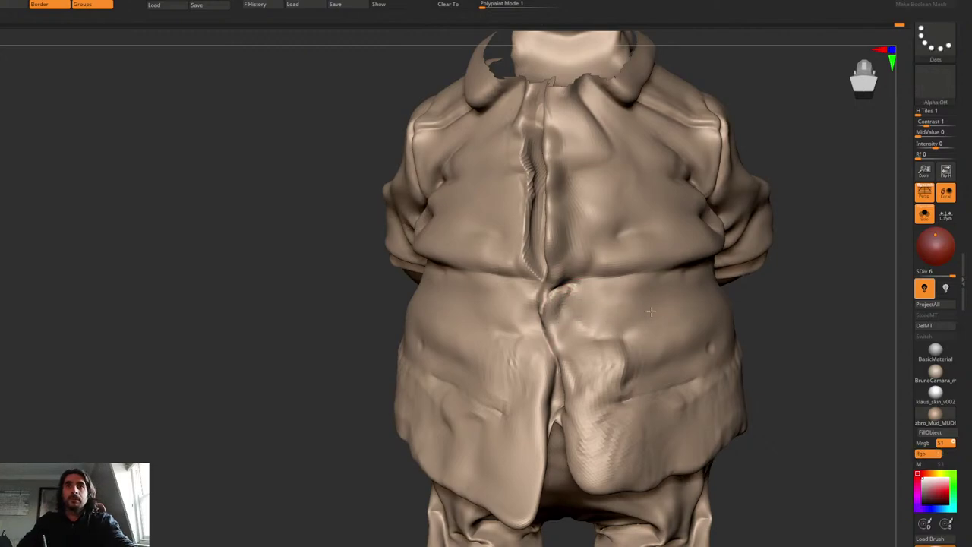
Step: Bring back the full character, sculpt the coat's folds below the belt beside the buckle, and soften the dent near the hip
mouse_move(662, 278)
right_down()
mouse_move(618, 351)
mouse_move(629, 349)
right_up()
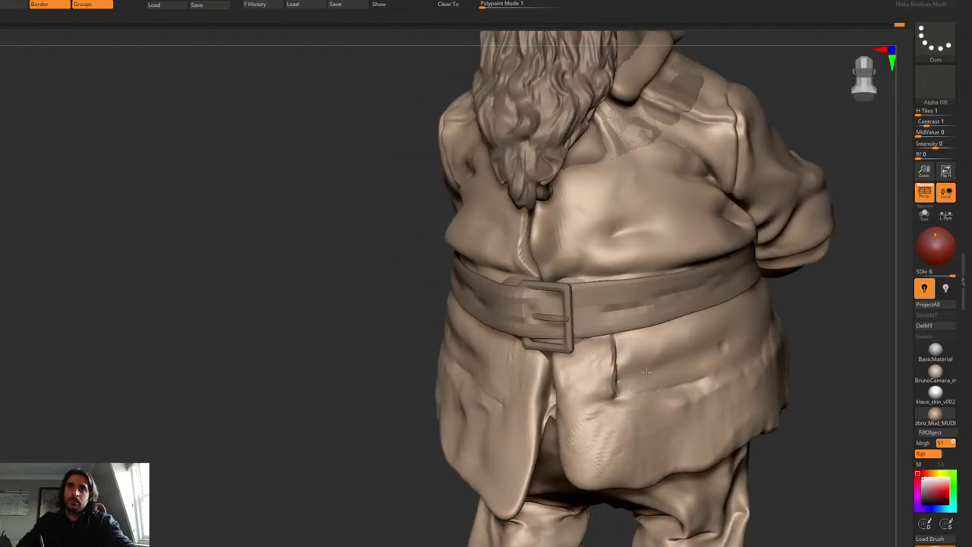
drag(703, 354, 619, 383)
drag(619, 384, 684, 355)
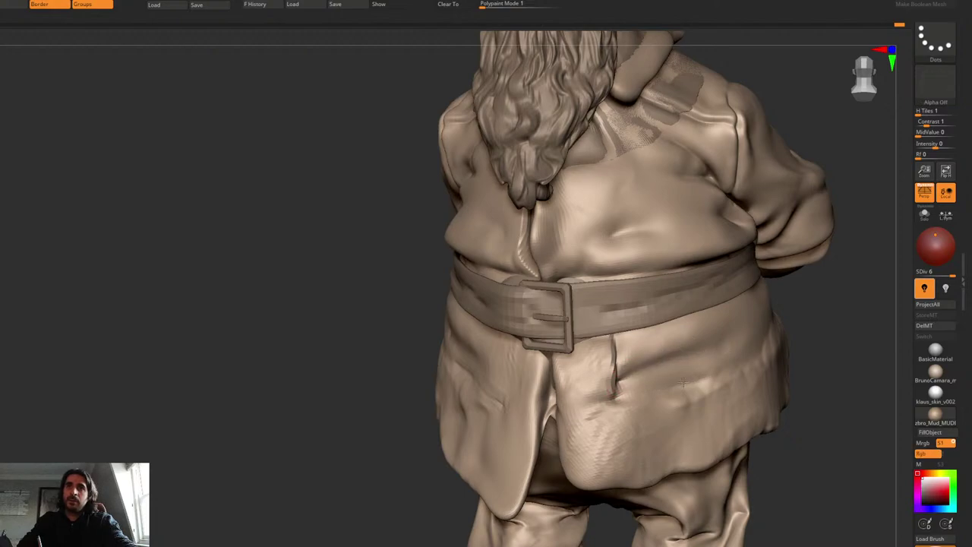
right_drag(682, 382, 630, 259)
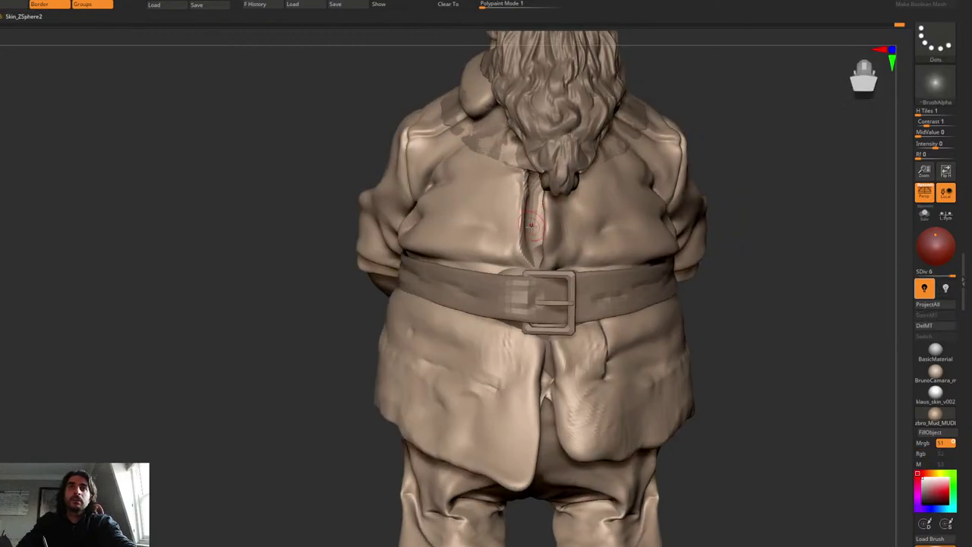
Step: Push the coat's inner surface inward within the chest opening above the buckle to expose the layer beneath
key(shift)
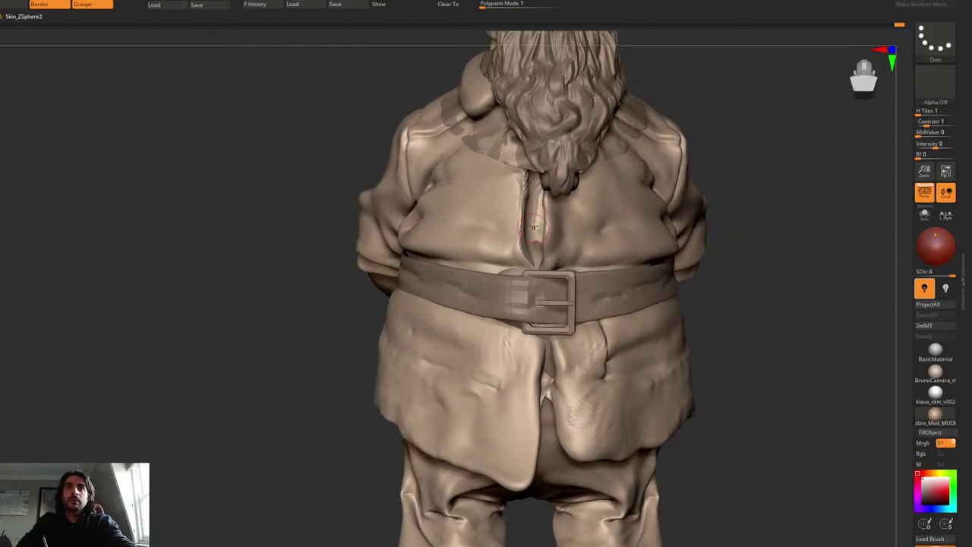
mouse_move(536, 233)
right_down()
mouse_move(502, 230)
mouse_move(564, 231)
right_up()
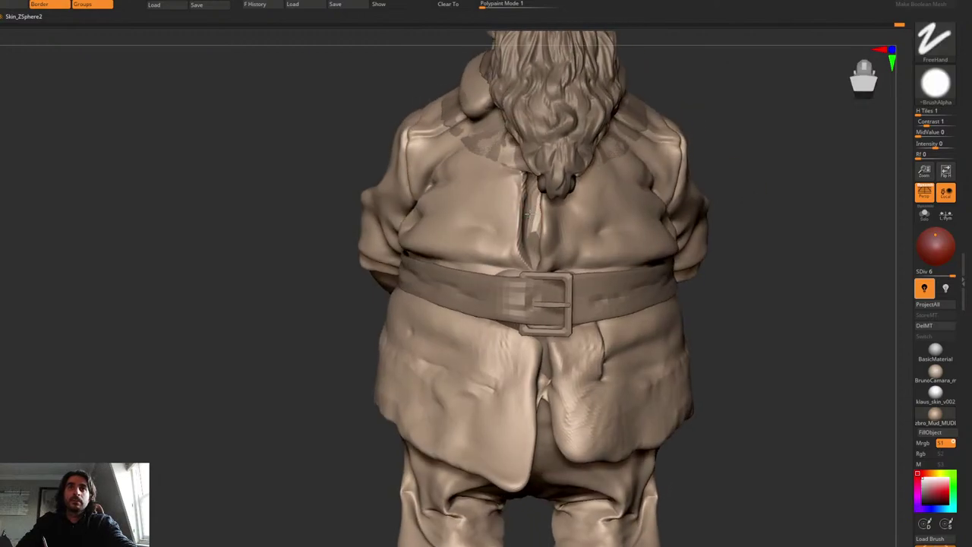
drag(534, 209, 534, 242)
right_drag(534, 241, 565, 238)
drag(548, 221, 556, 236)
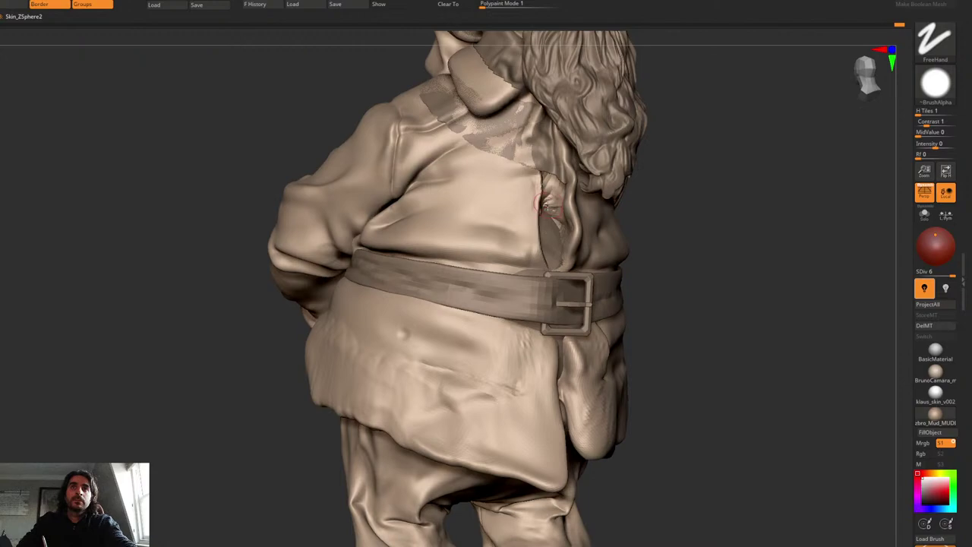
Step: Carve back the inner surface beneath the parted coat flaps from below, and smooth the edge of the recess
mouse_move(551, 224)
right_down()
mouse_move(536, 238)
mouse_move(537, 300)
mouse_move(564, 326)
mouse_move(564, 387)
mouse_move(562, 342)
mouse_move(514, 308)
mouse_move(536, 319)
right_up()
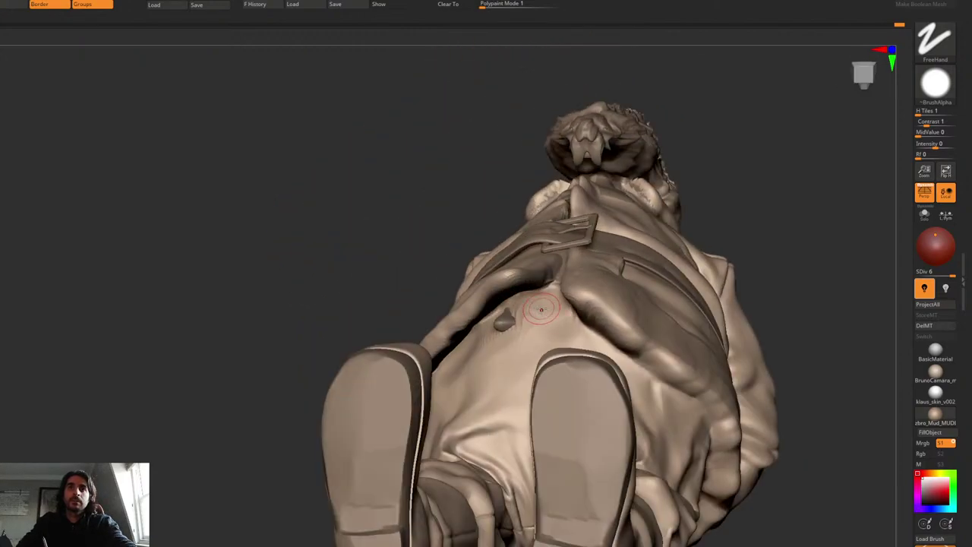
mouse_move(539, 304)
mouse_down()
mouse_move(529, 302)
mouse_move(554, 305)
mouse_up()
mouse_move(554, 305)
right_down()
mouse_move(560, 297)
mouse_move(579, 304)
right_up()
drag(553, 305, 534, 330)
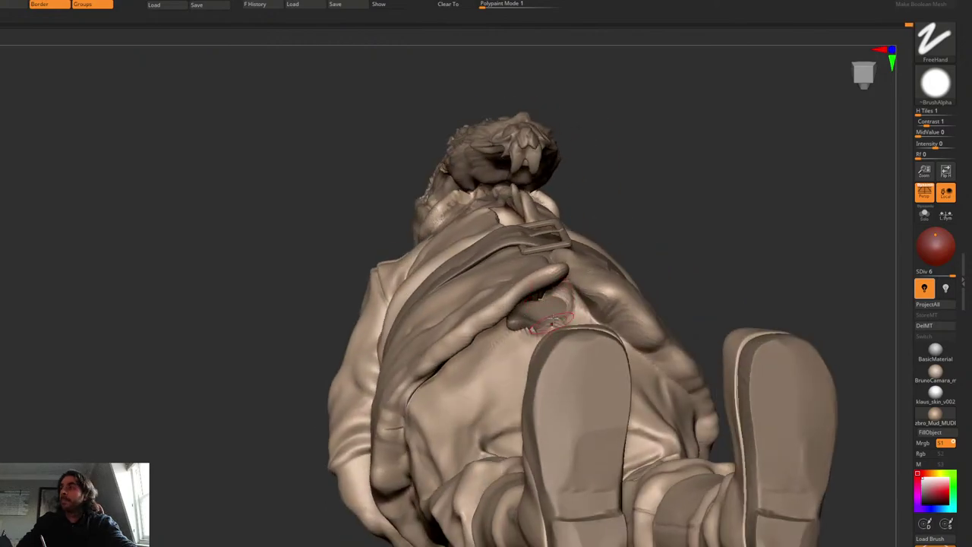
right_drag(561, 317, 552, 333)
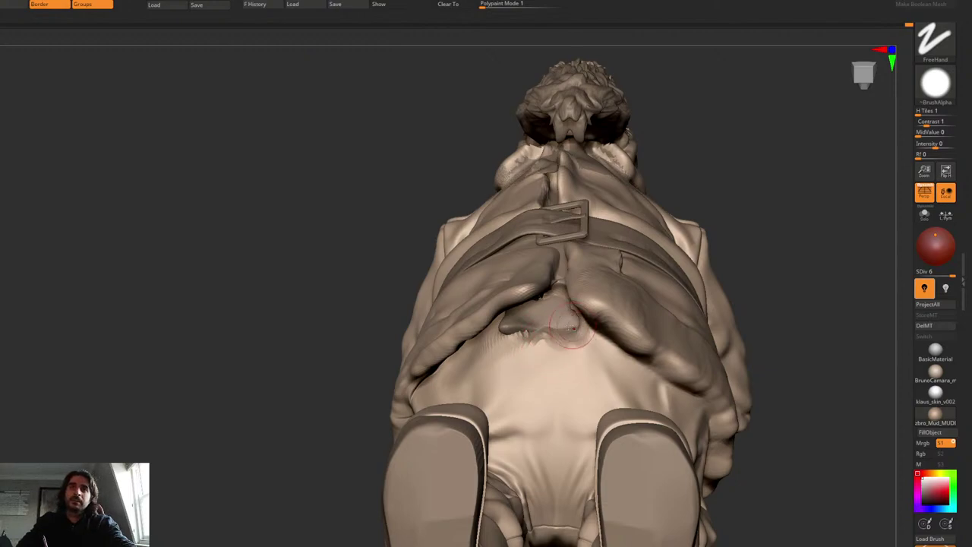
mouse_move(544, 333)
shift+mouse_down()
mouse_move(561, 338)
mouse_move(531, 328)
shift+mouse_up()
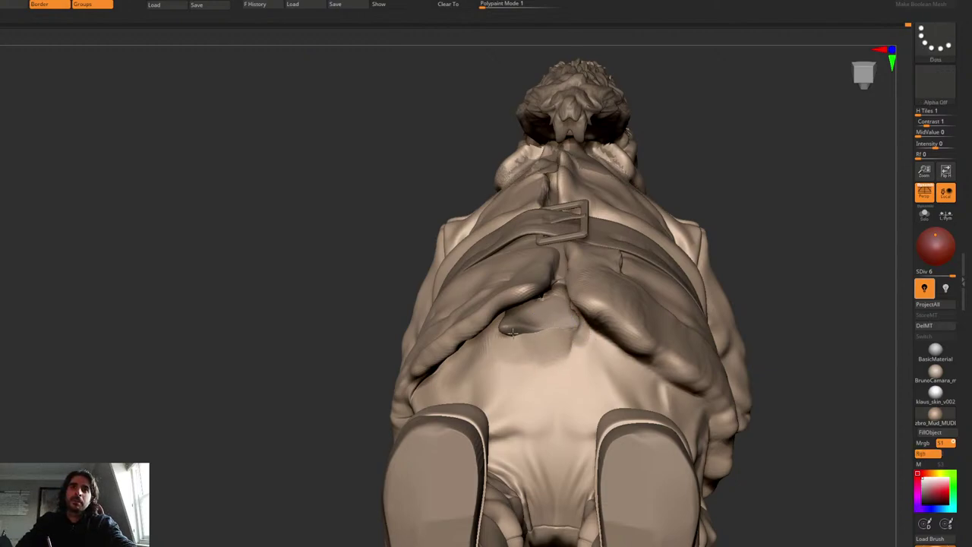
Step: Extend the recess beneath the coat flaps toward the opposite flap's inner edge
mouse_move(589, 349)
right_down()
mouse_move(635, 344)
mouse_move(668, 322)
right_up()
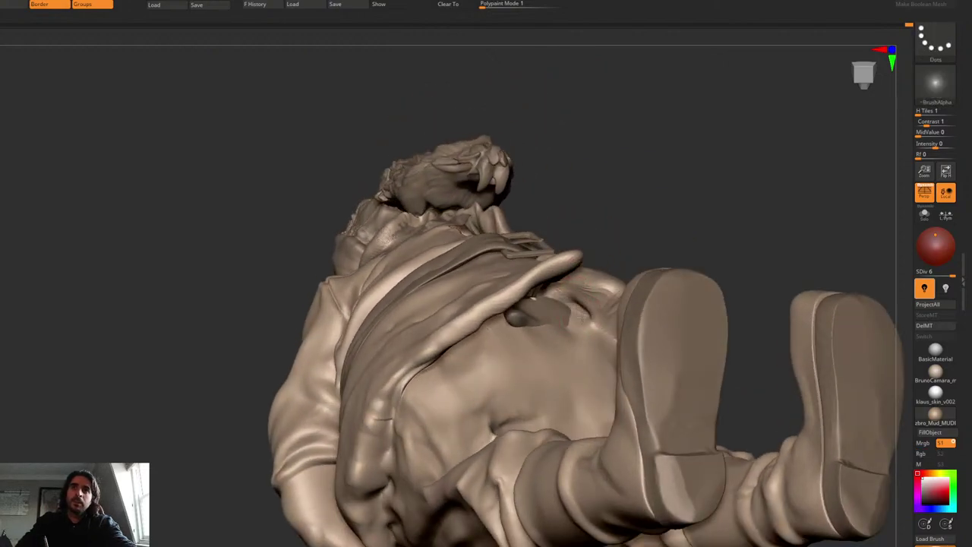
key(1)
mouse_move(589, 326)
mouse_down()
mouse_move(603, 305)
mouse_move(581, 290)
mouse_move(553, 292)
mouse_up()
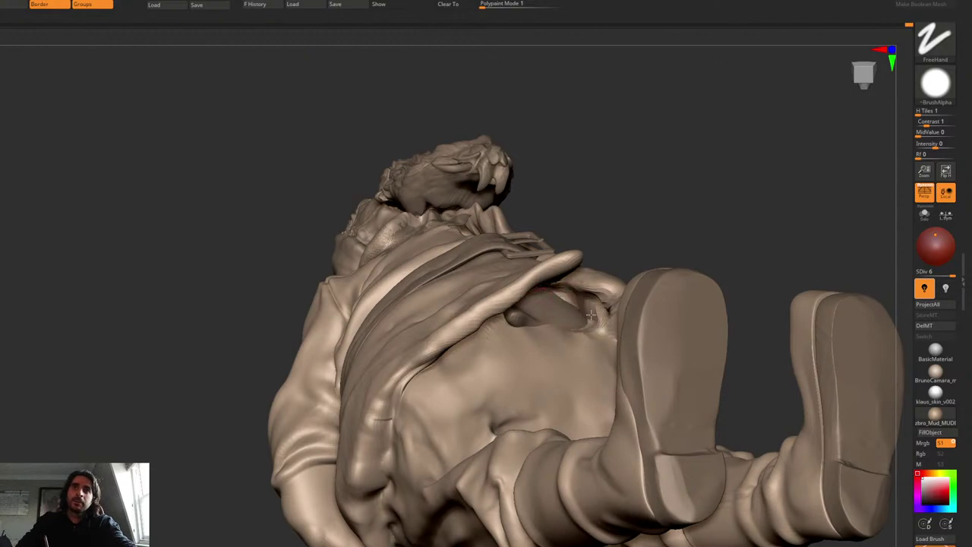
key(p)
key(p)
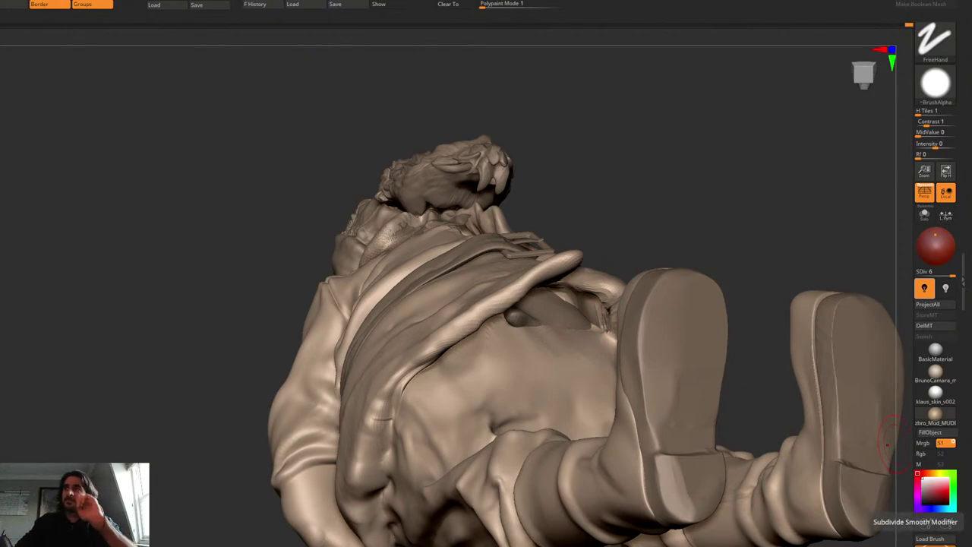
Step: Frame the whole figure at one side of the canvas and leave a snapshot of it there for reference
mouse_move(712, 248)
shift+mouse_down()
mouse_move(571, 291)
mouse_move(471, 282)
shift+mouse_up()
mouse_move(582, 280)
alt+mouse_down()
mouse_move(768, 268)
mouse_move(766, 297)
alt+mouse_up()
key(shift+s)
Step: Zoom in on the crossed hands behind the figure's back and select them for editing
alt+drag(765, 261, 485, 262)
drag(425, 262, 411, 339)
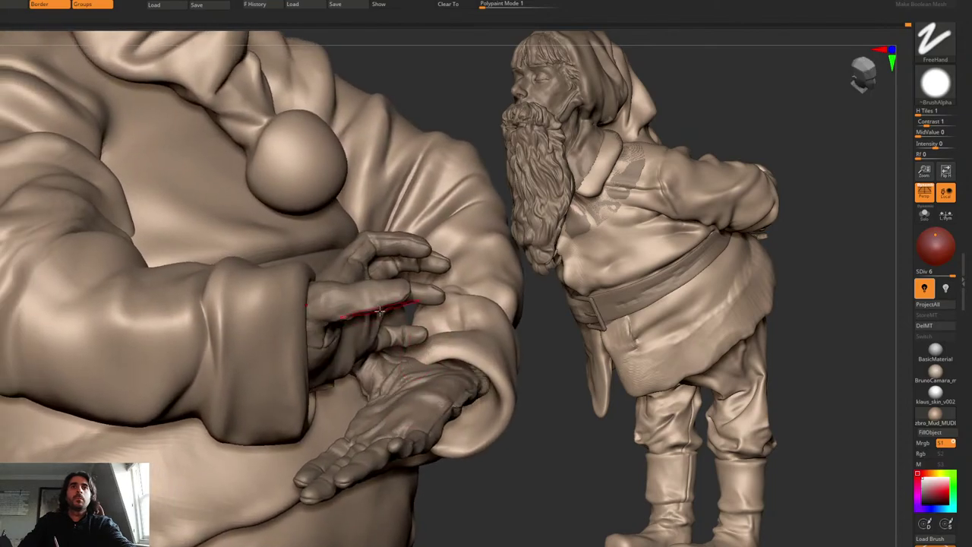
right_drag(381, 310, 389, 351)
alt+click(409, 316)
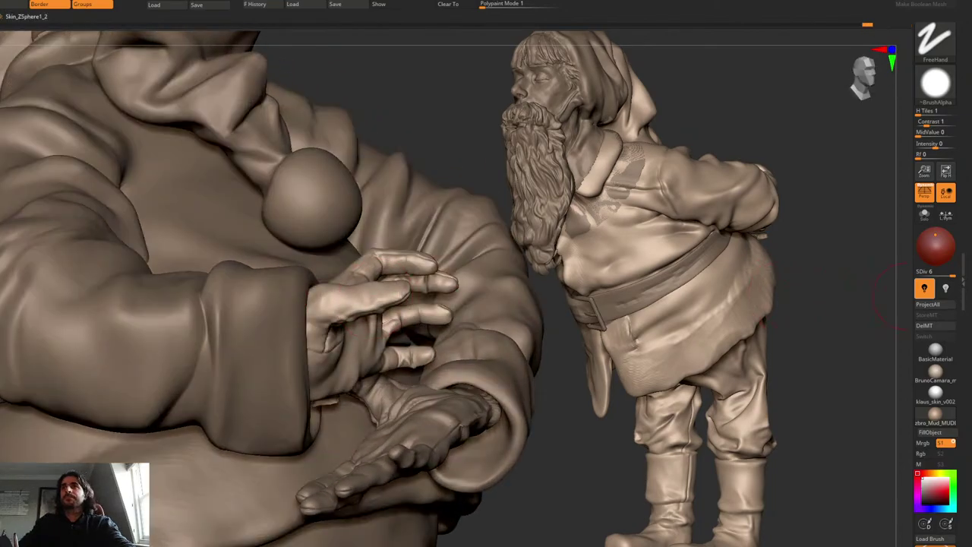